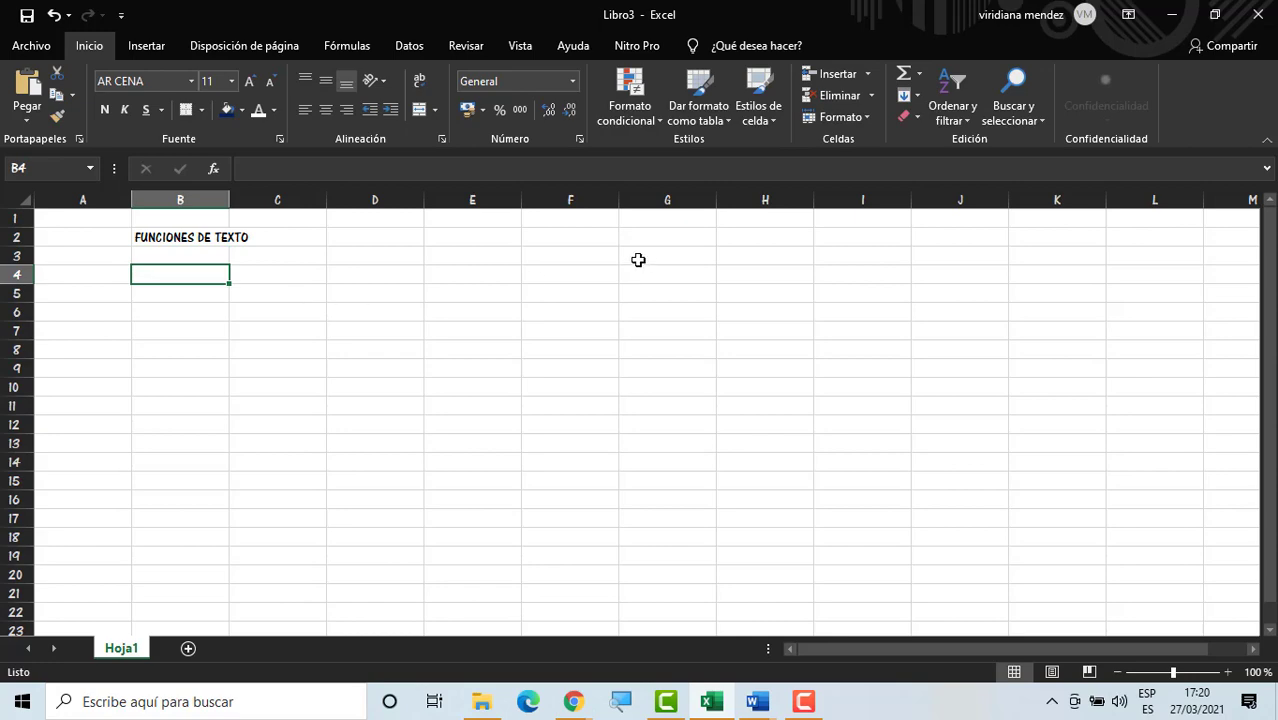
Step: Enter the heading FUNCION DECIMAL in cell B4, below the FUNCIONES DE TEXTO title
click(1229, 673)
click(1229, 673)
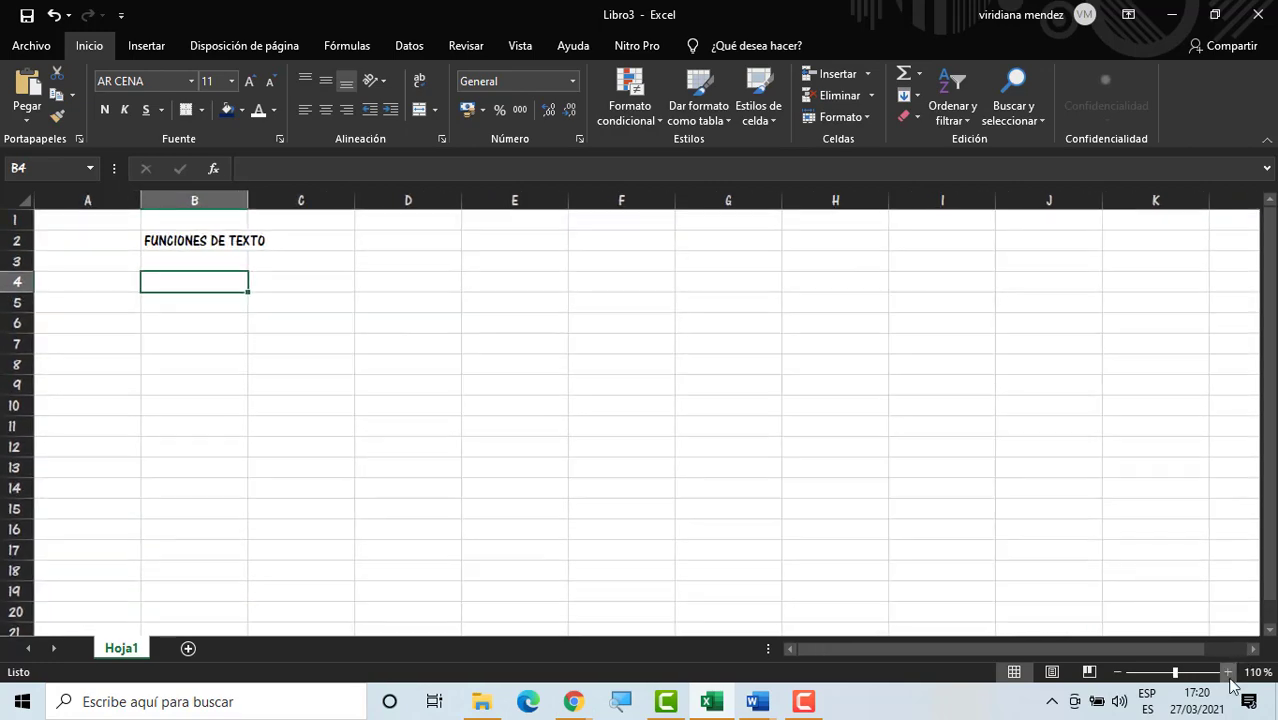
click(1229, 673)
click(1229, 673)
click(1229, 673)
click(1229, 673)
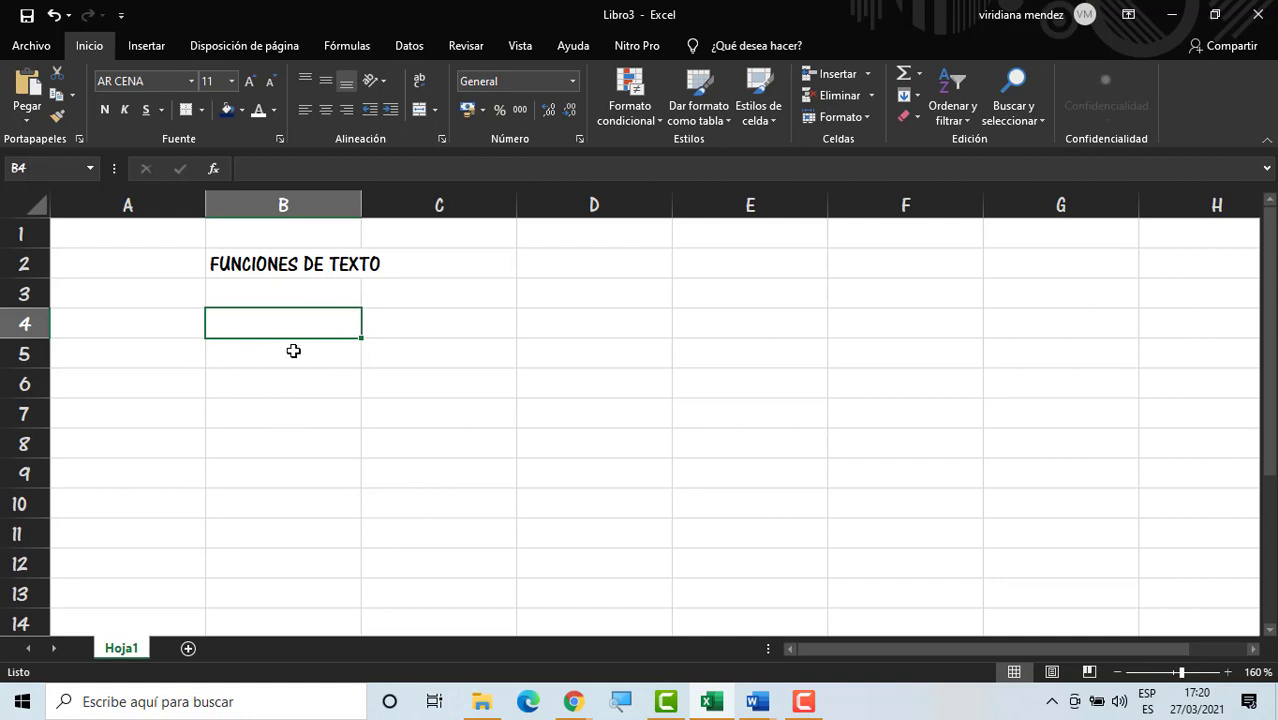
text(FUNCI)
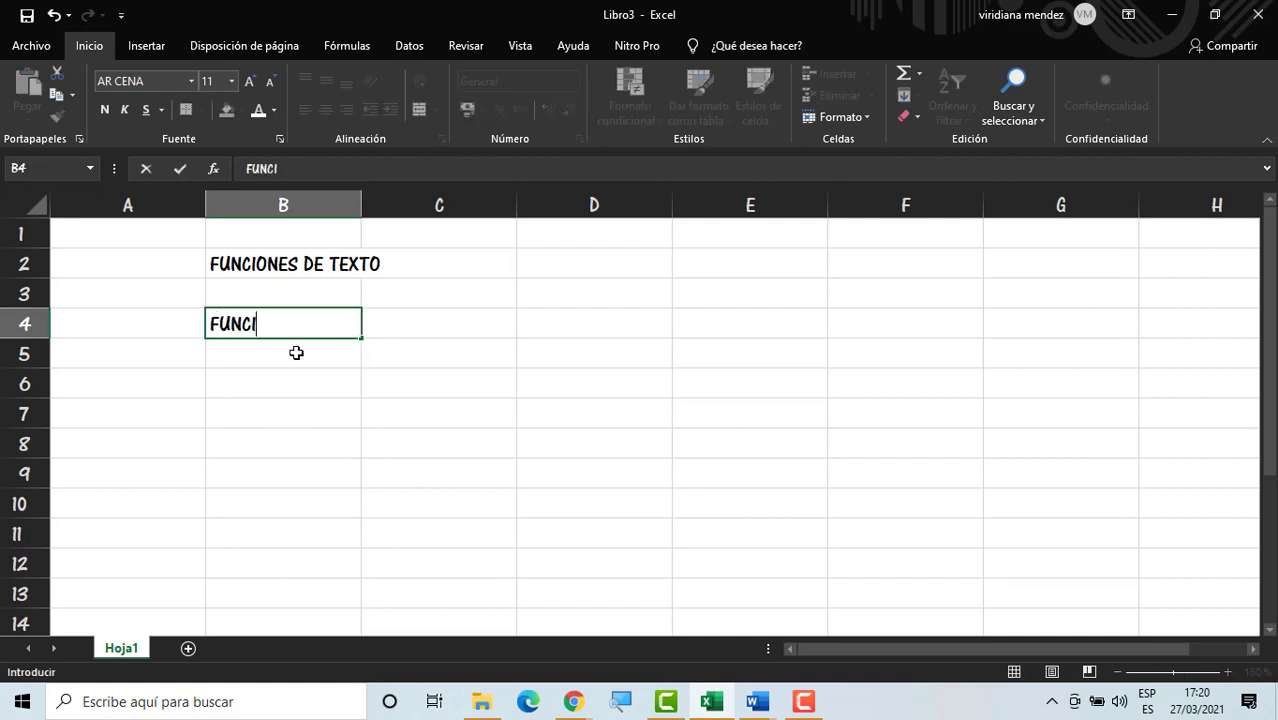
text(ON DECIMAL)
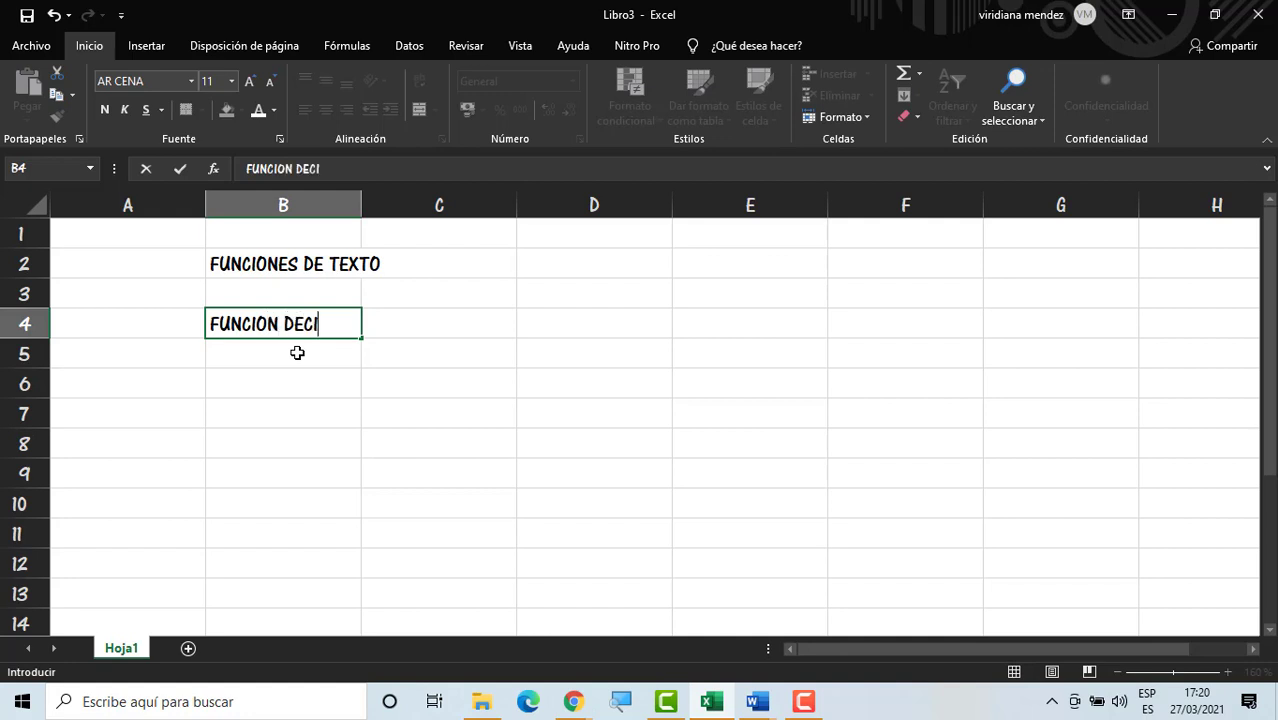
key(Return)
key(Return)
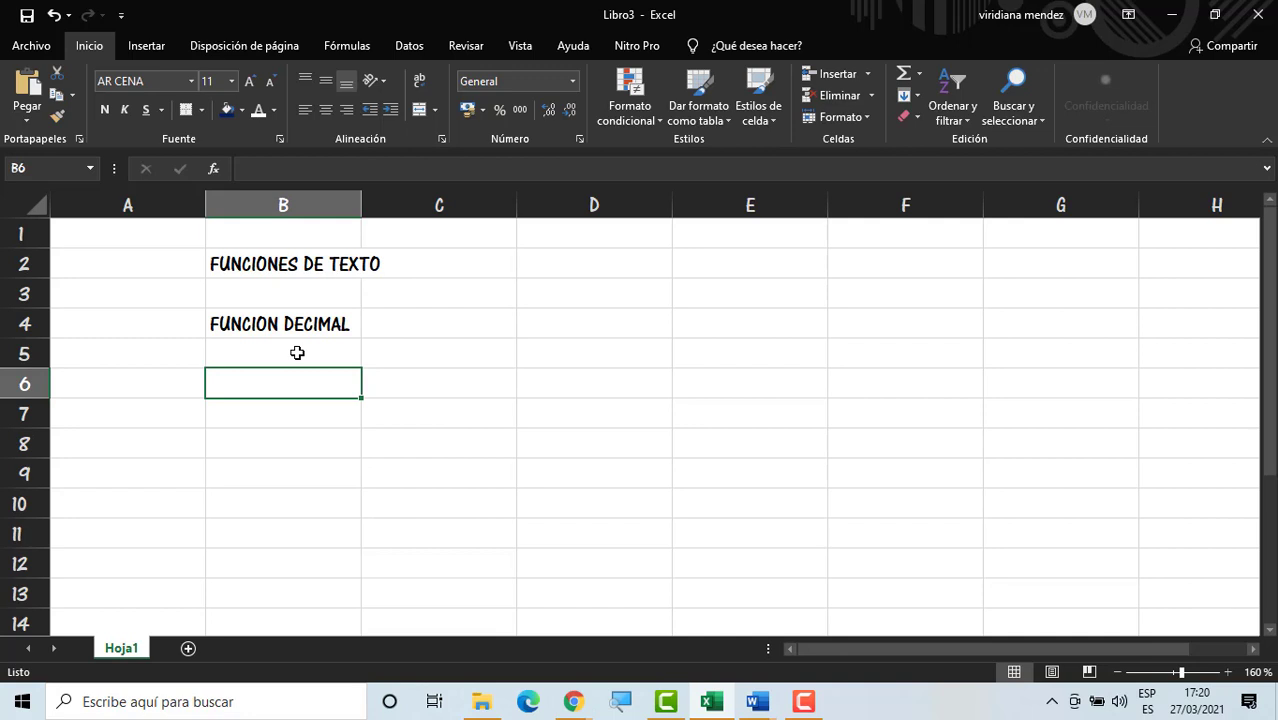
Step: Enter the column headers NUMERO, DECIMAL and RESULTADO in cells B6 to D6
text(NUMERO)
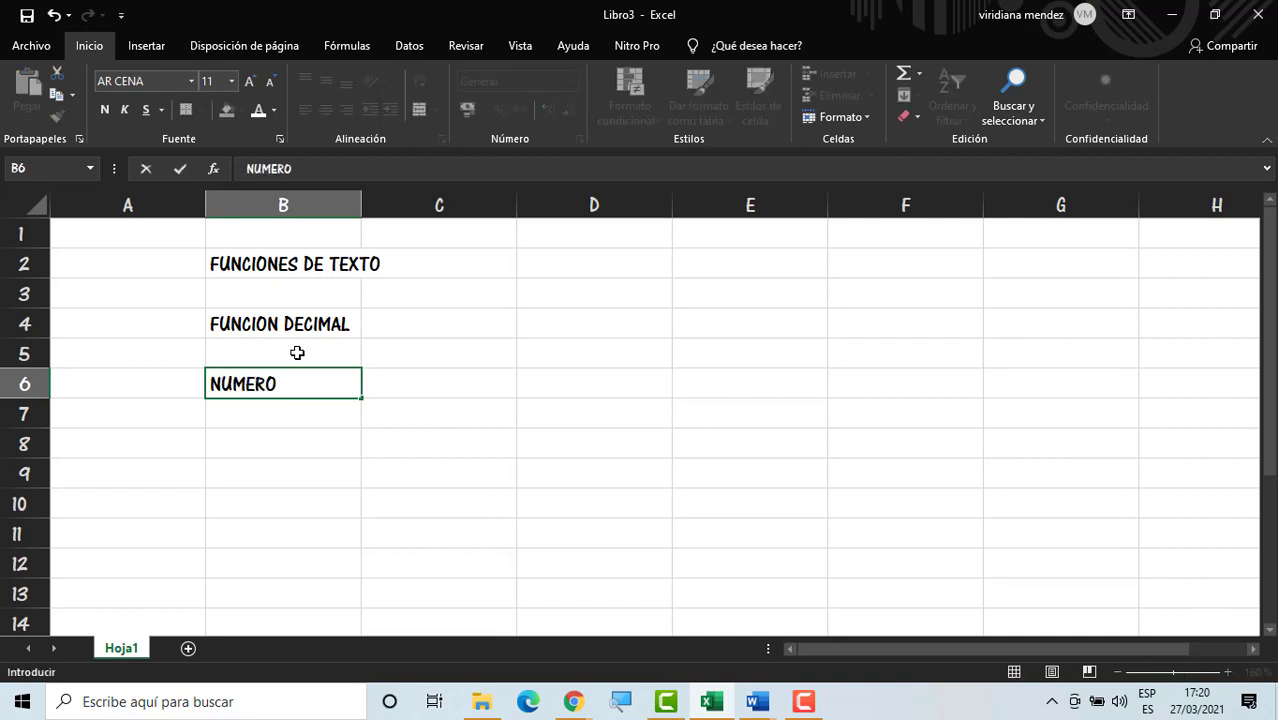
key(Tab)
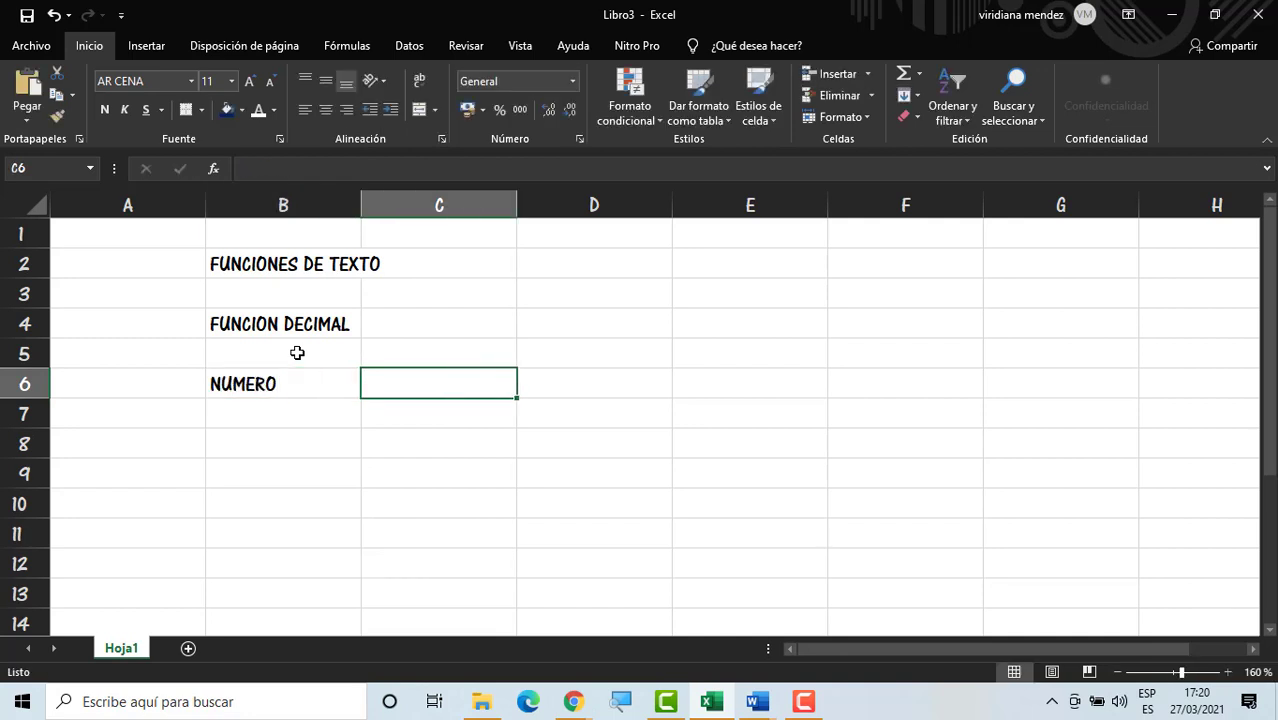
text(DECIMAL)
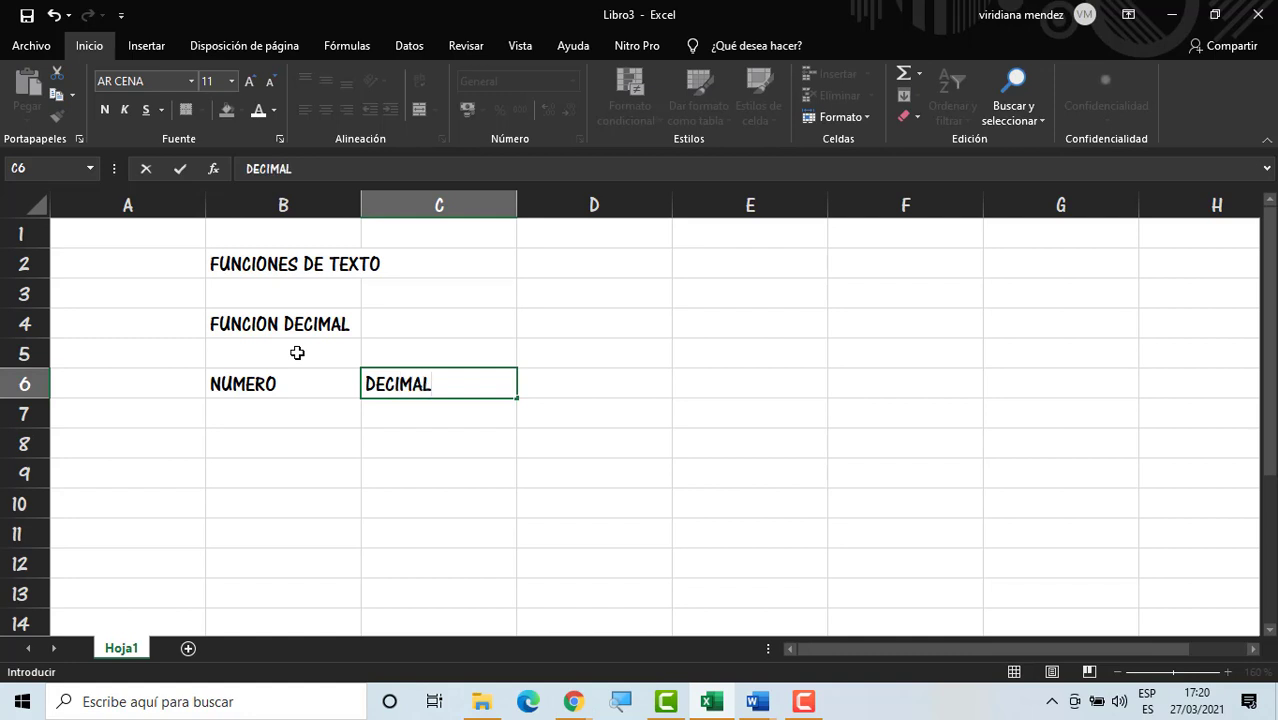
key(Tab)
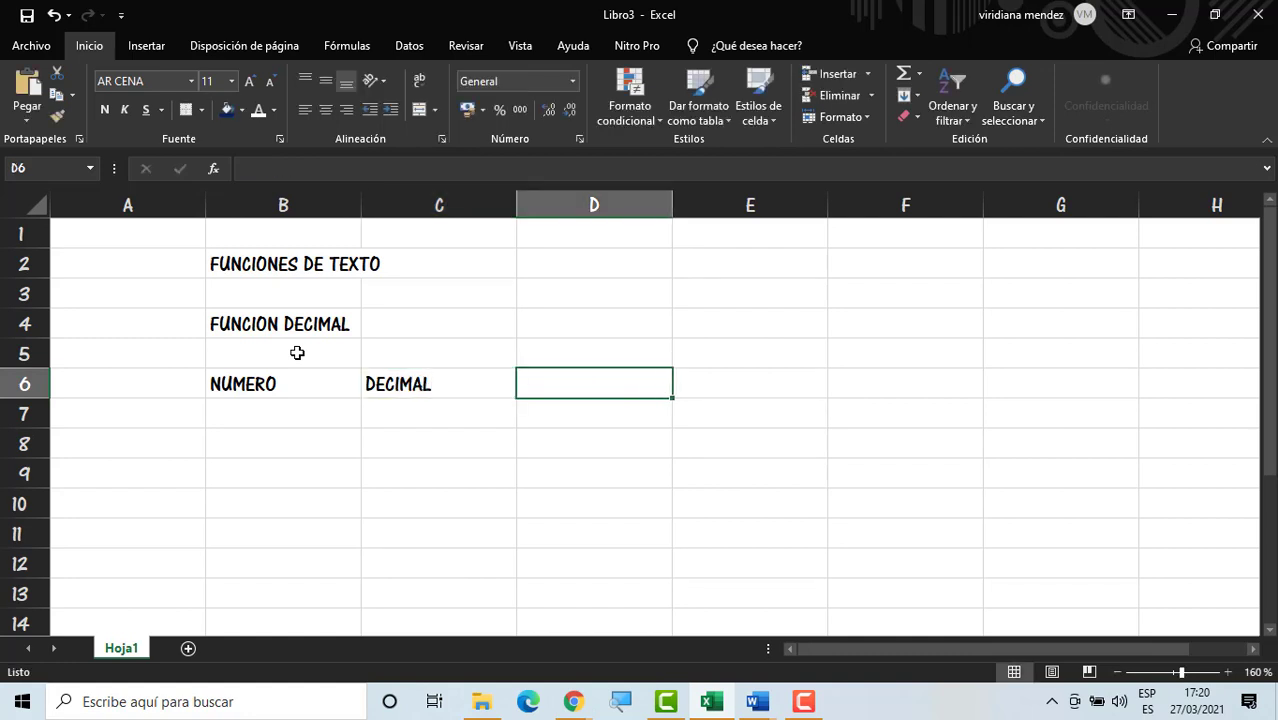
text(RES)
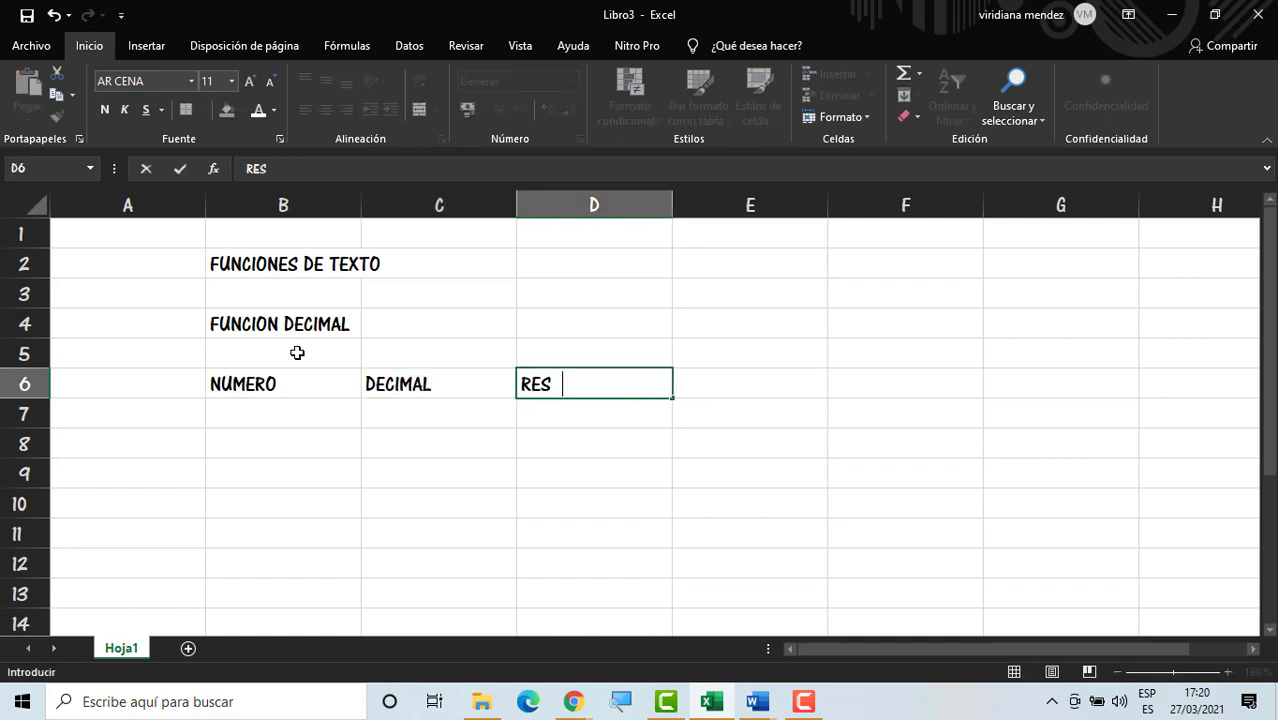
text(ULTAF)
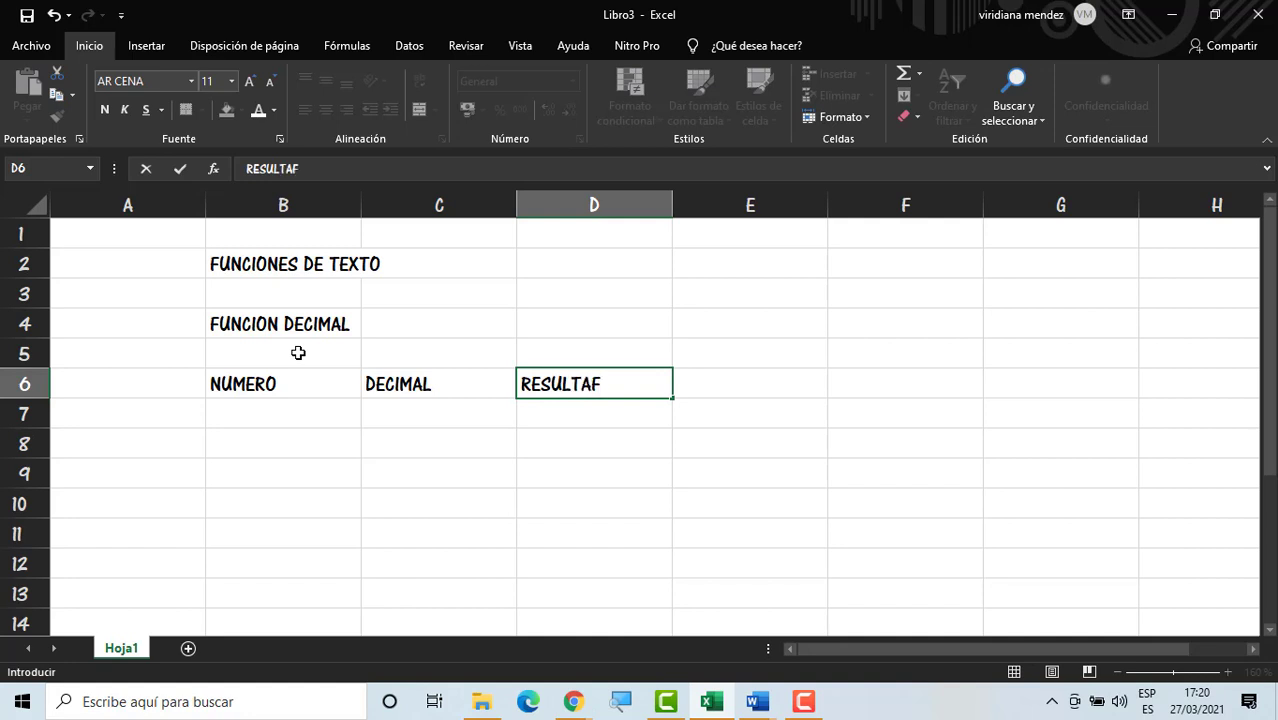
key(BackSpace)
text(DO)
click(331, 412)
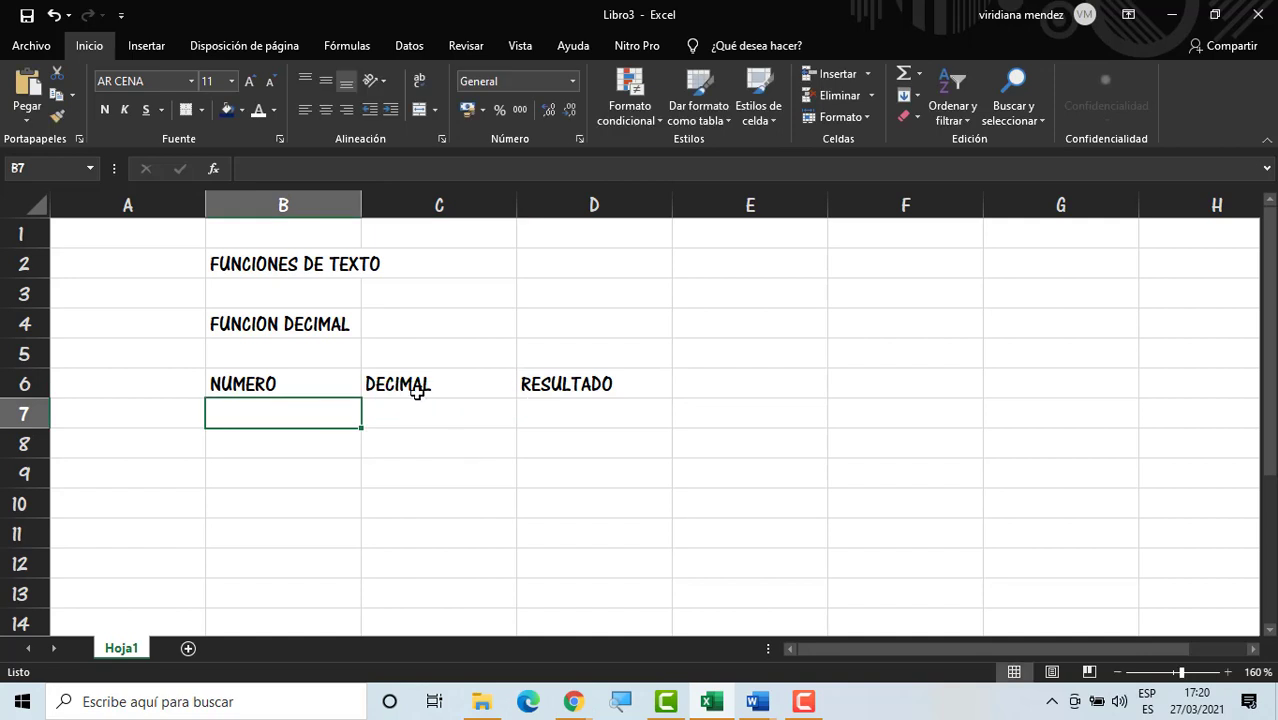
click(610, 414)
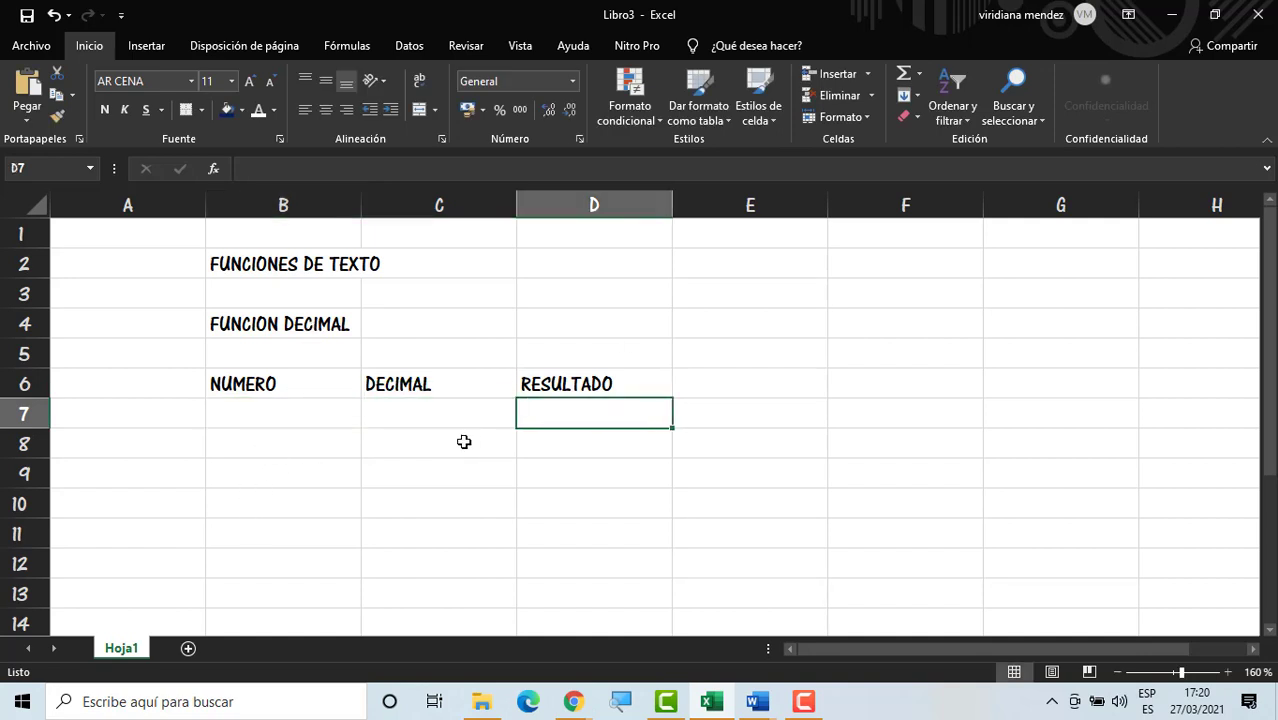
click(246, 410)
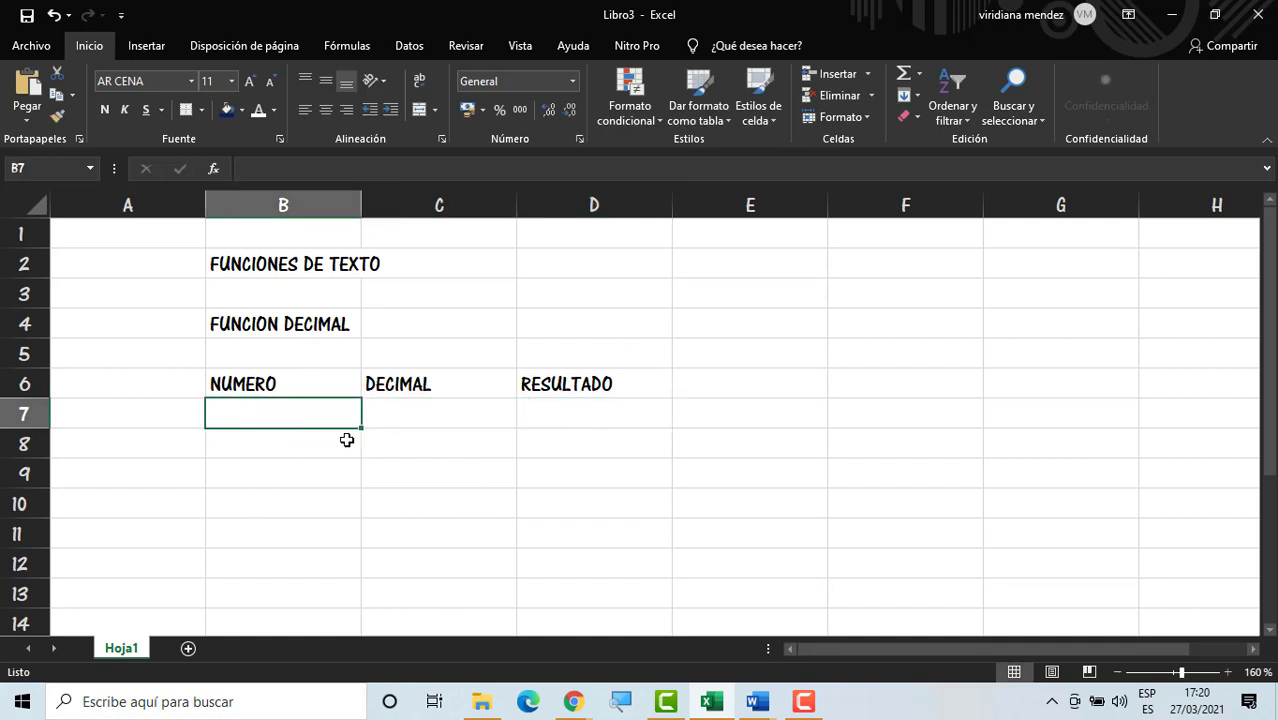
click(424, 407)
click(564, 424)
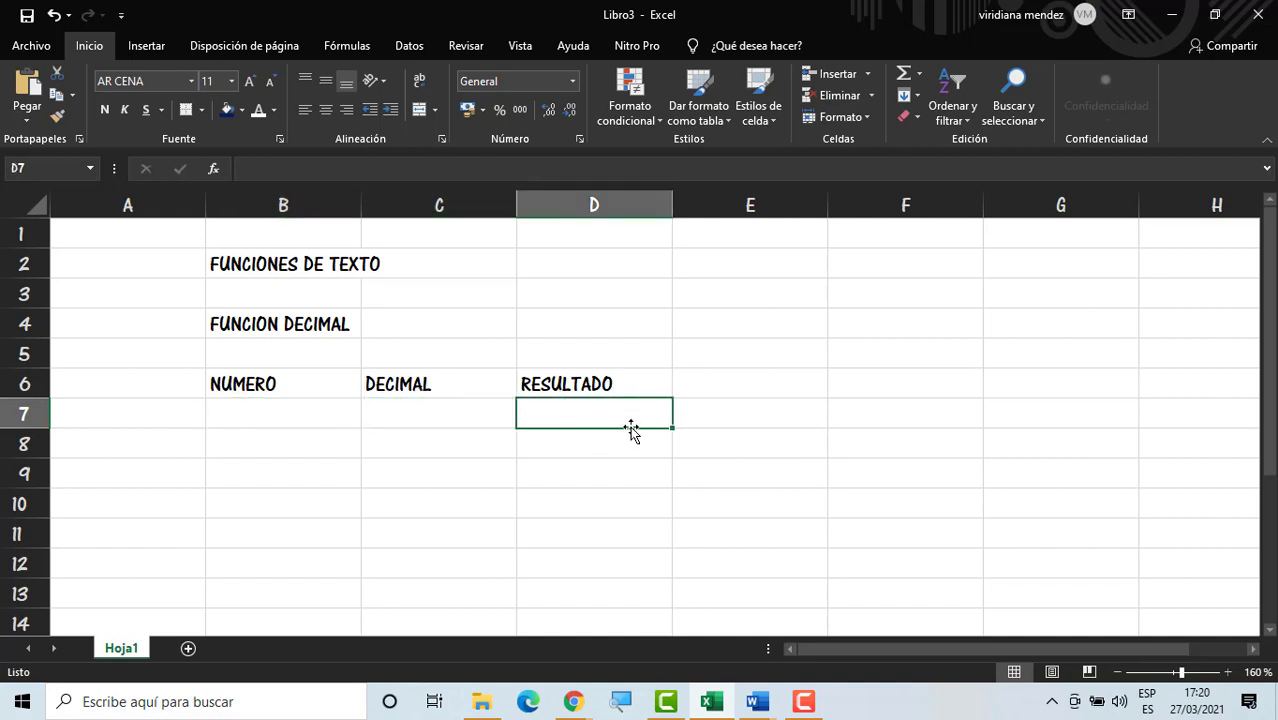
Step: Fill the first data row with the number 10,2 in B7 and 3 decimals in C7
click(288, 420)
text(10,2)
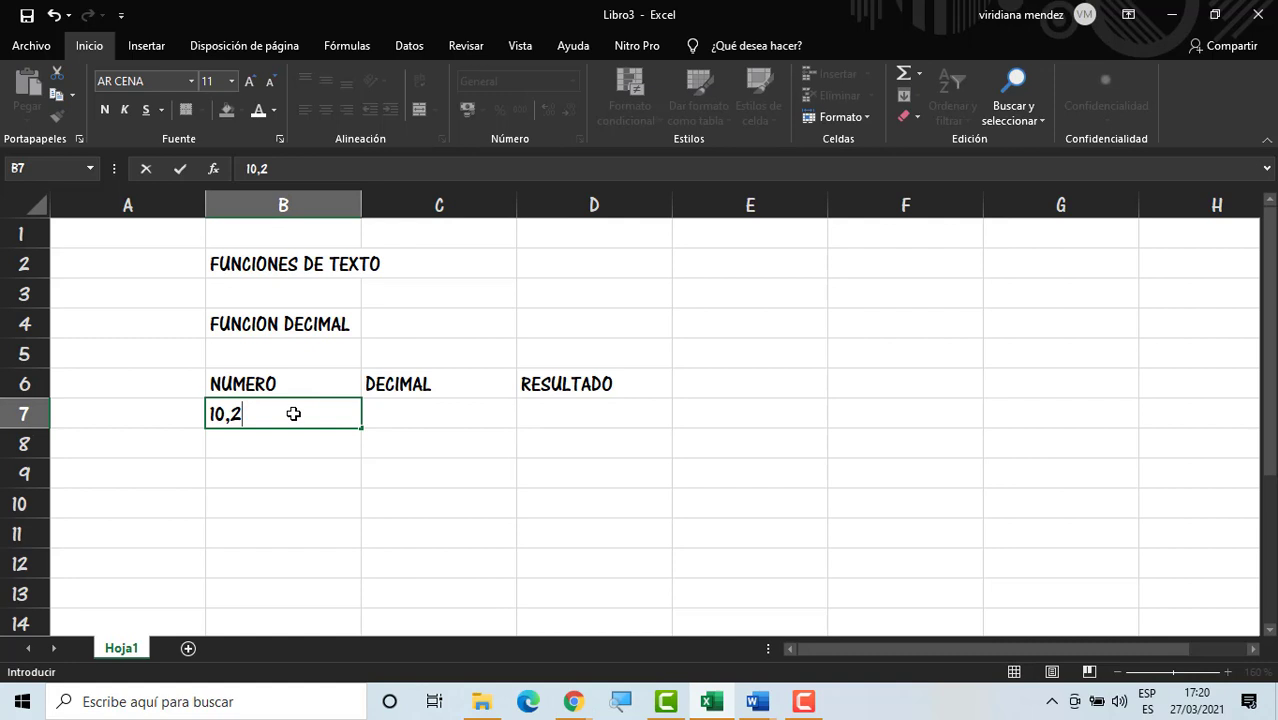
key(Tab)
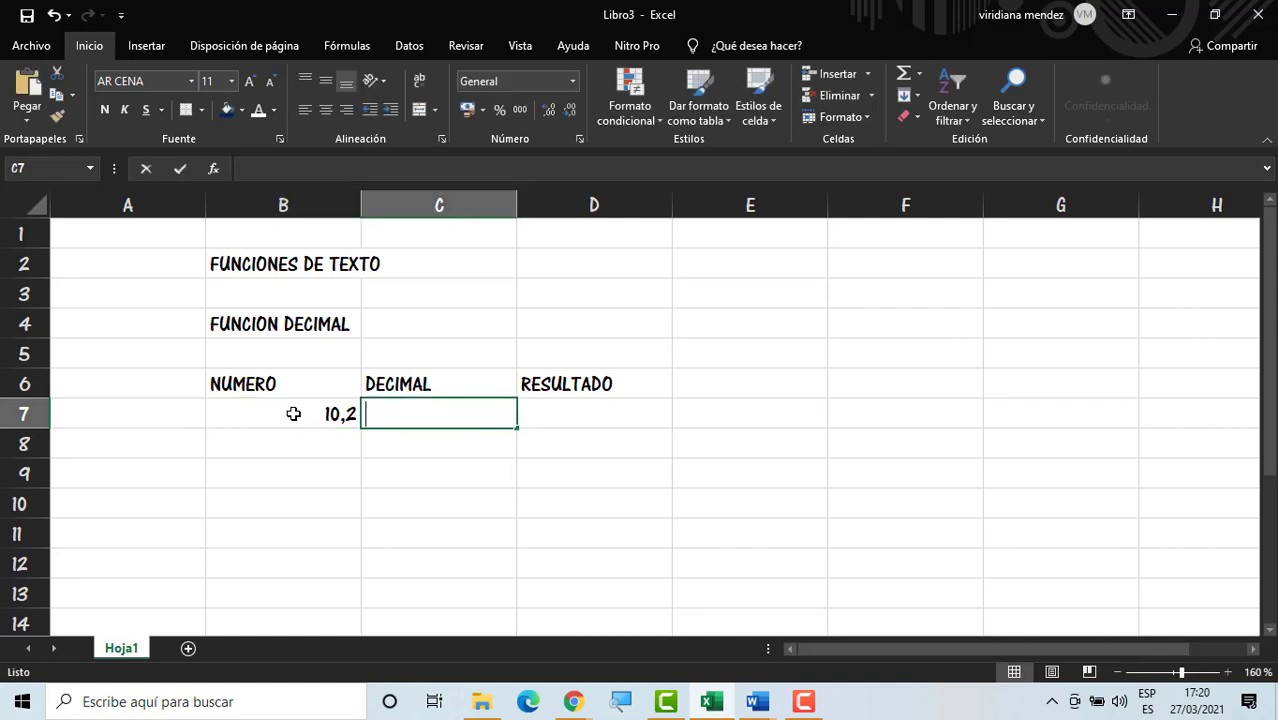
text(3)
key(Tab)
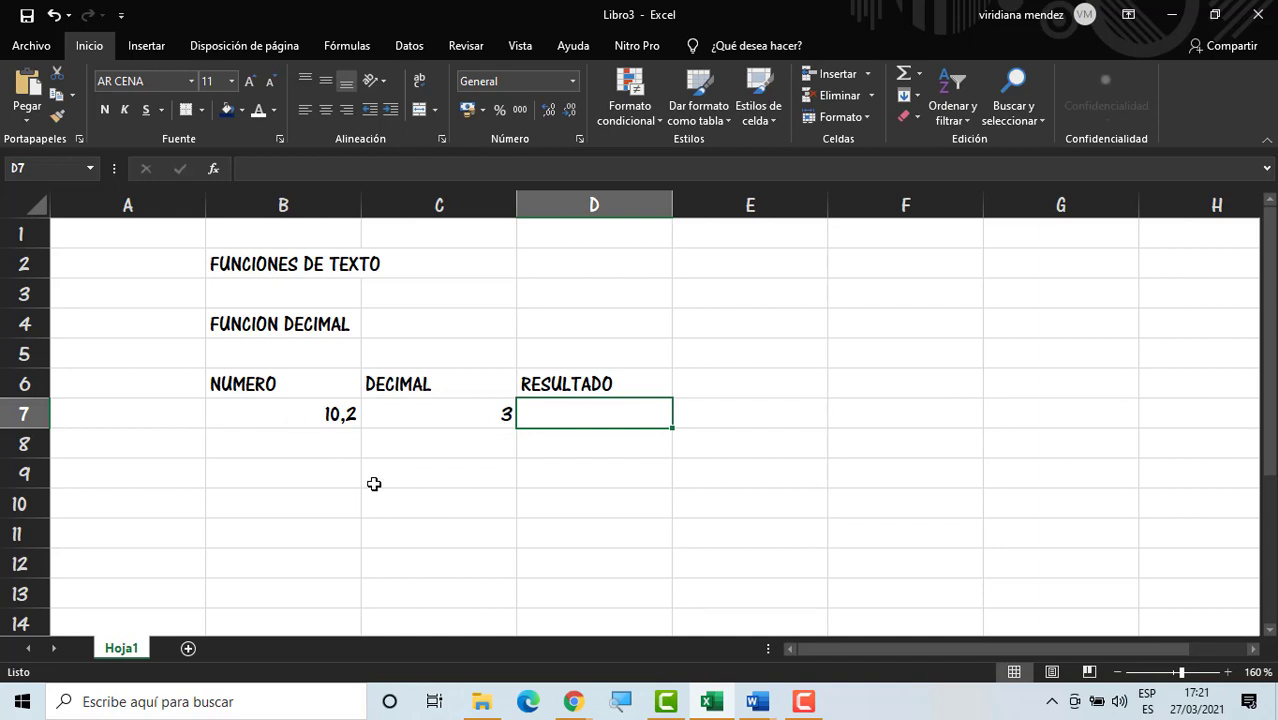
Step: Enter the formula =DECIMAL(B7;C7;VERDADERO) in cell D7 under RESULTADO
text(=)
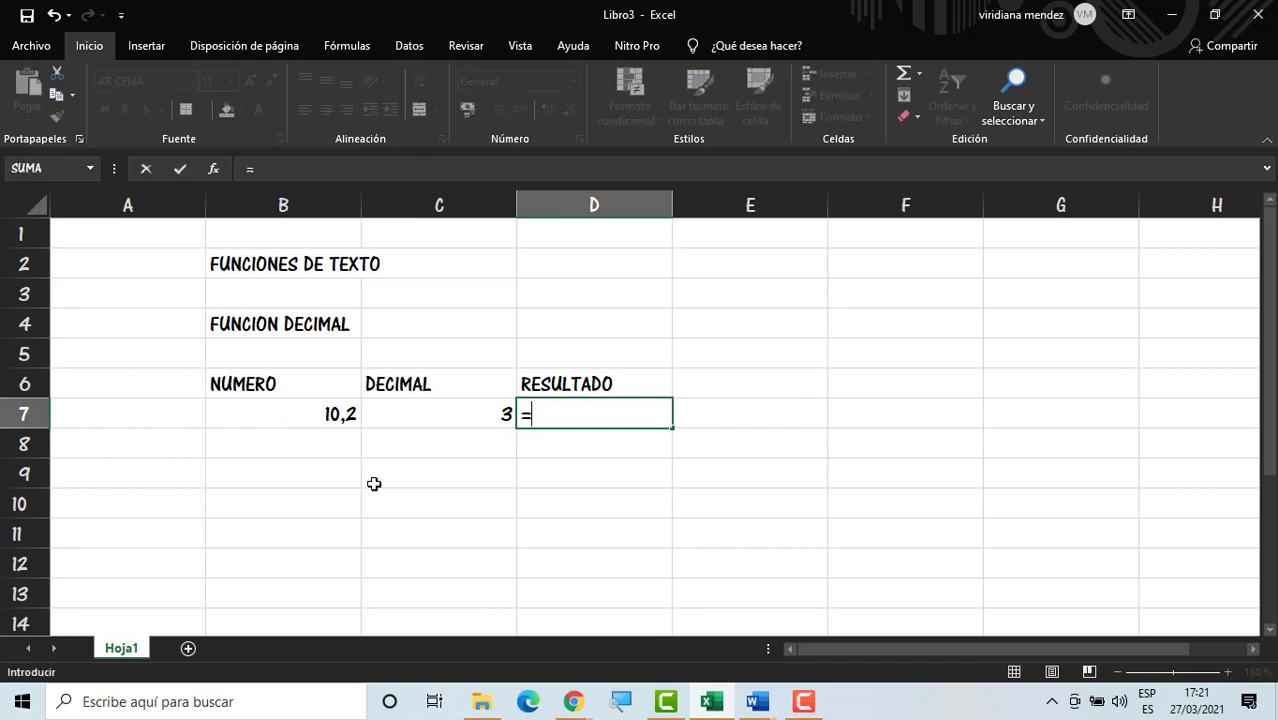
text(DEC)
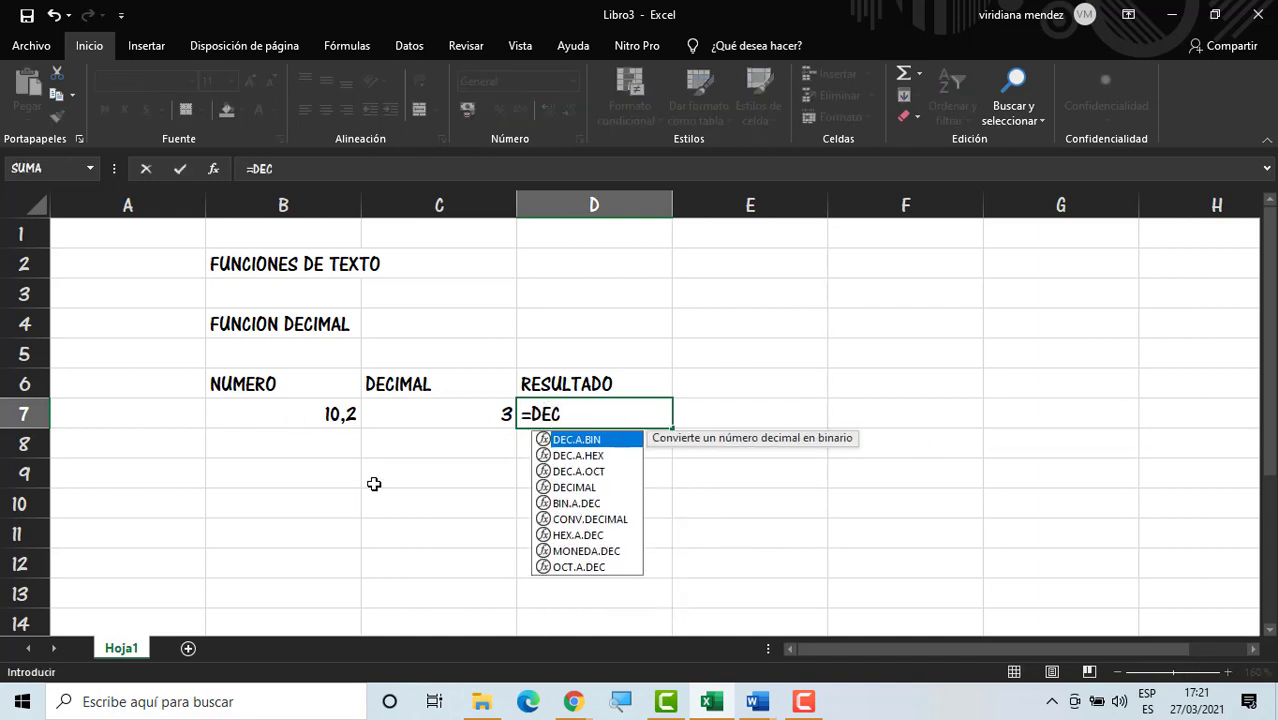
text(IM)
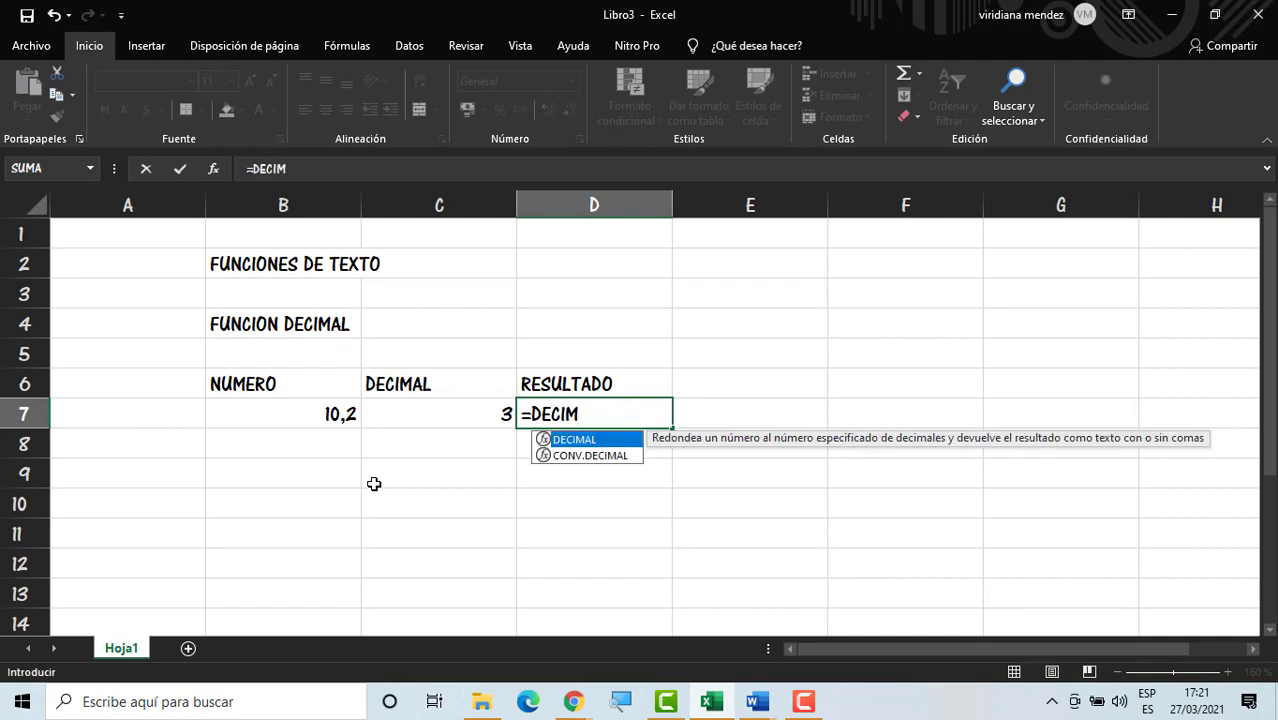
double_click(570, 444)
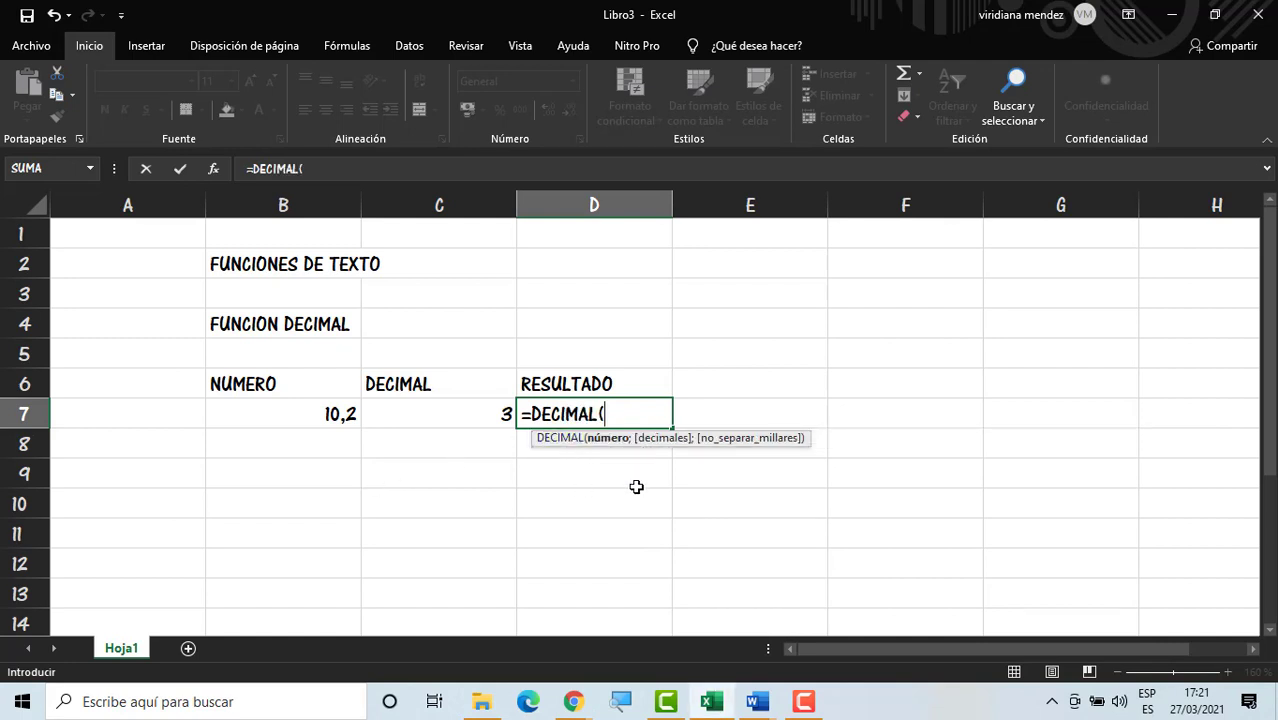
click(341, 415)
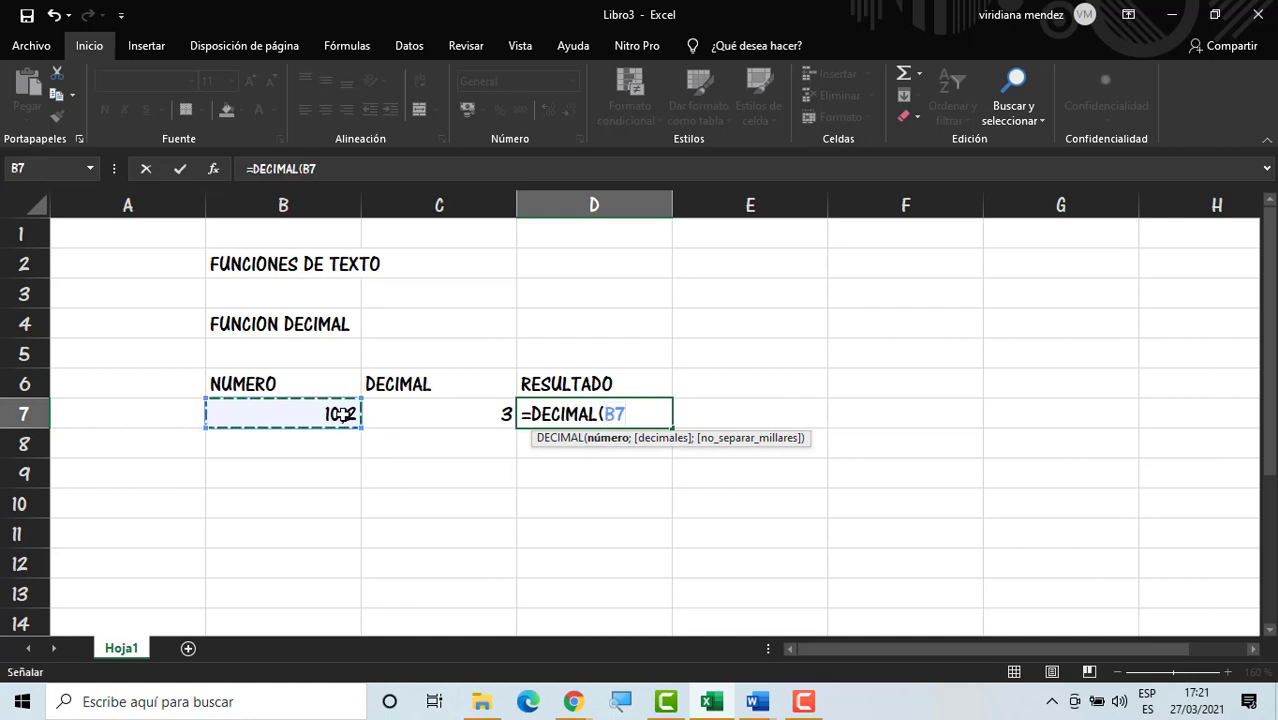
text(;)
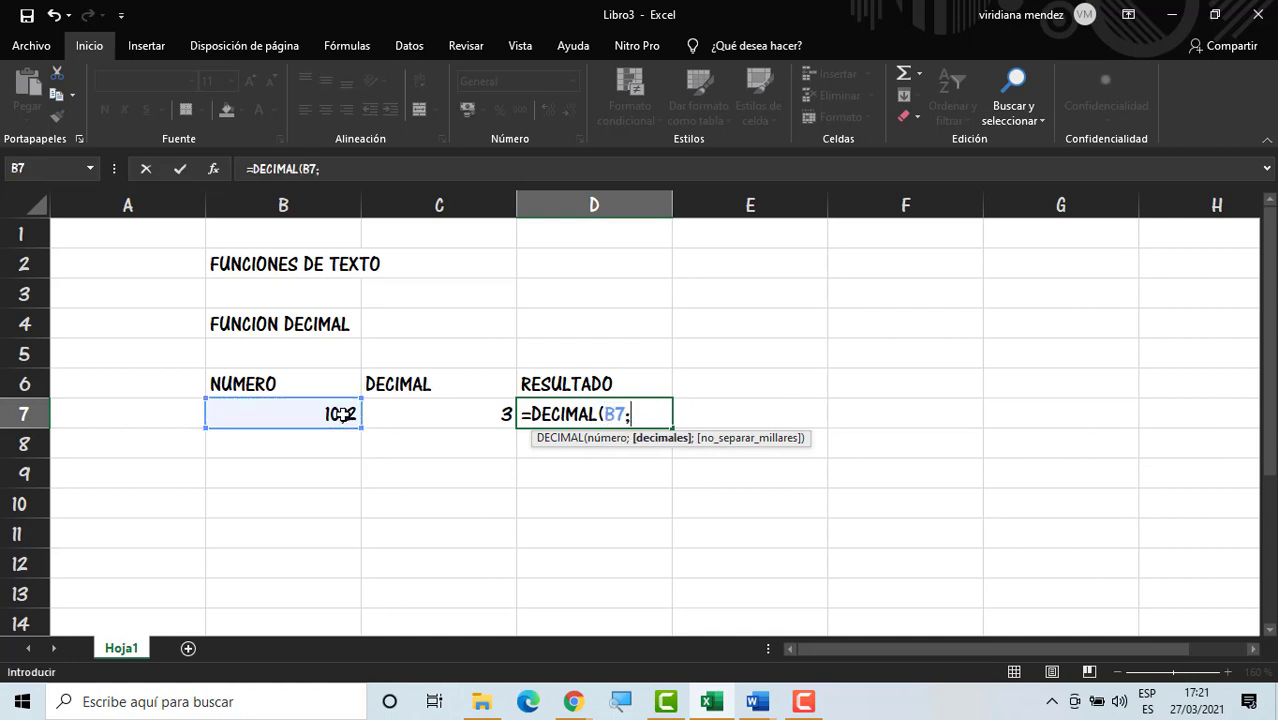
click(464, 415)
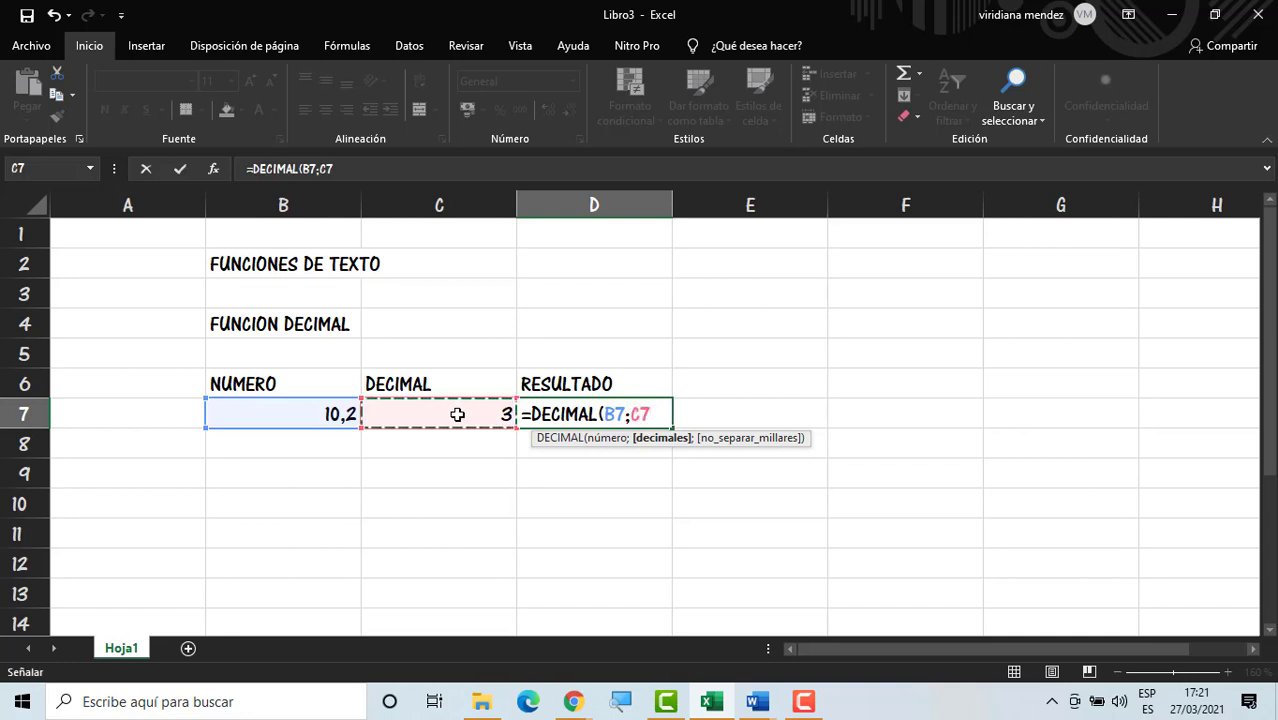
text(;)
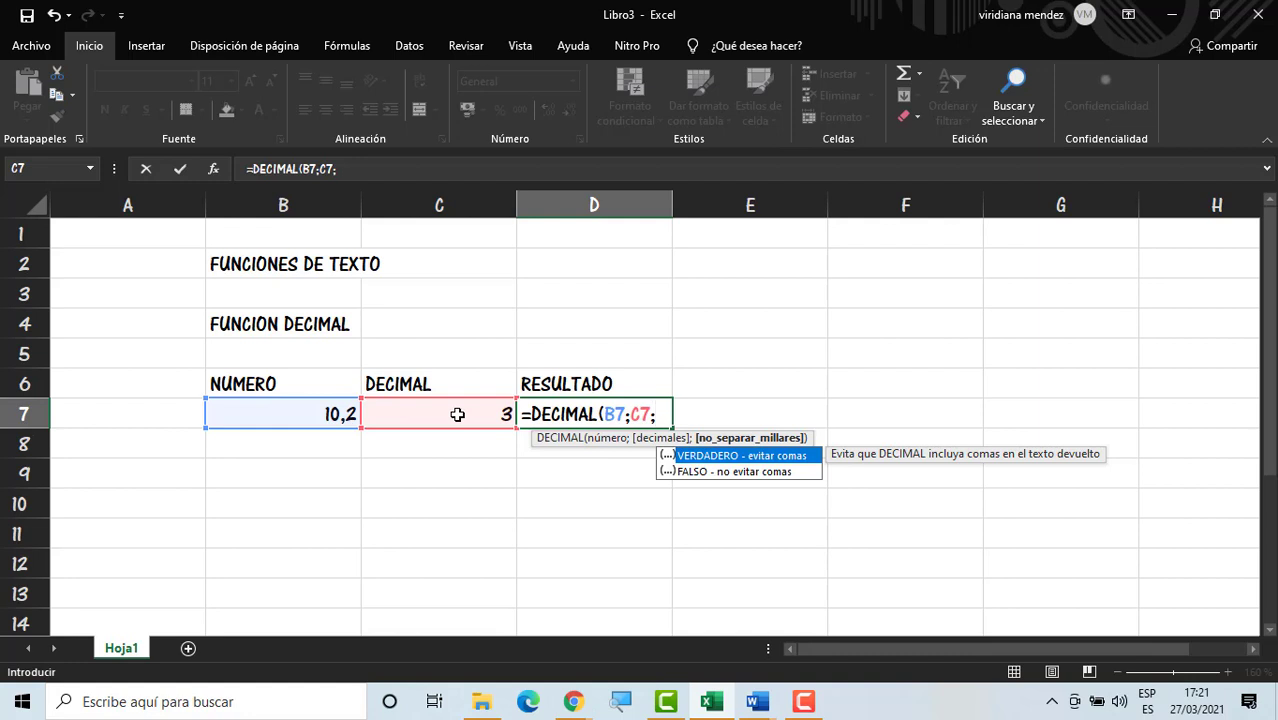
double_click(668, 455)
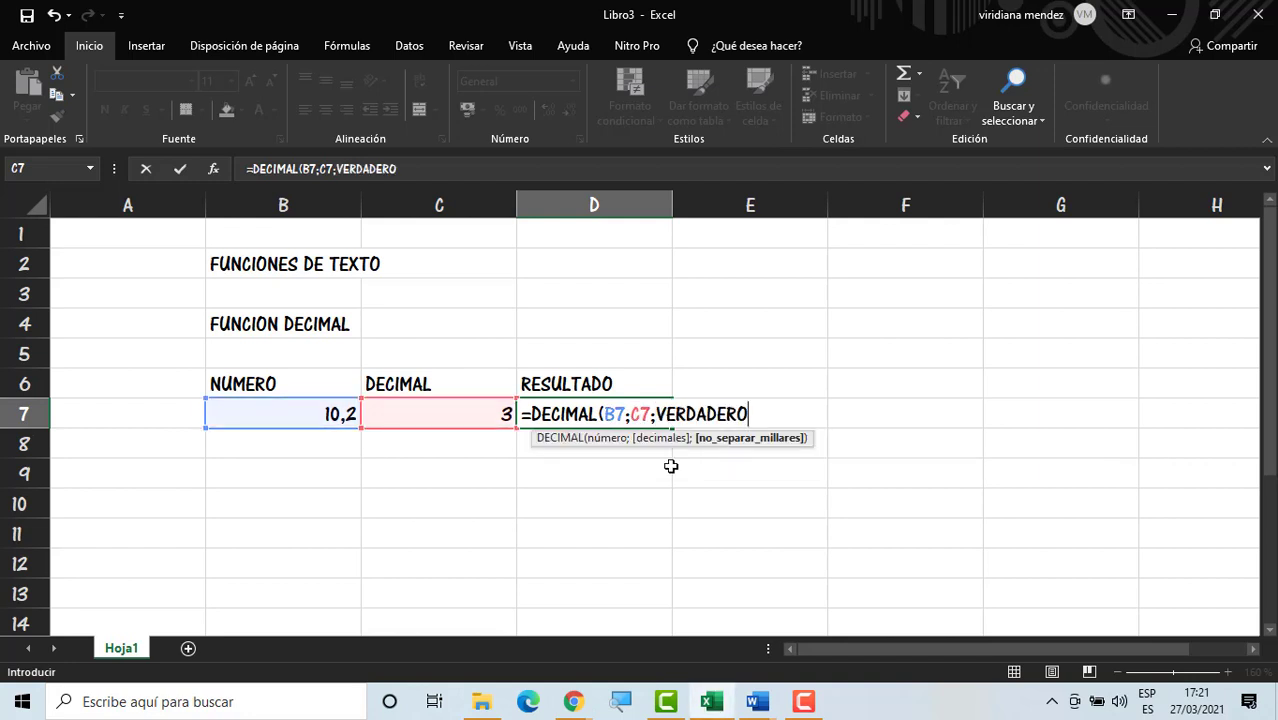
key(Return)
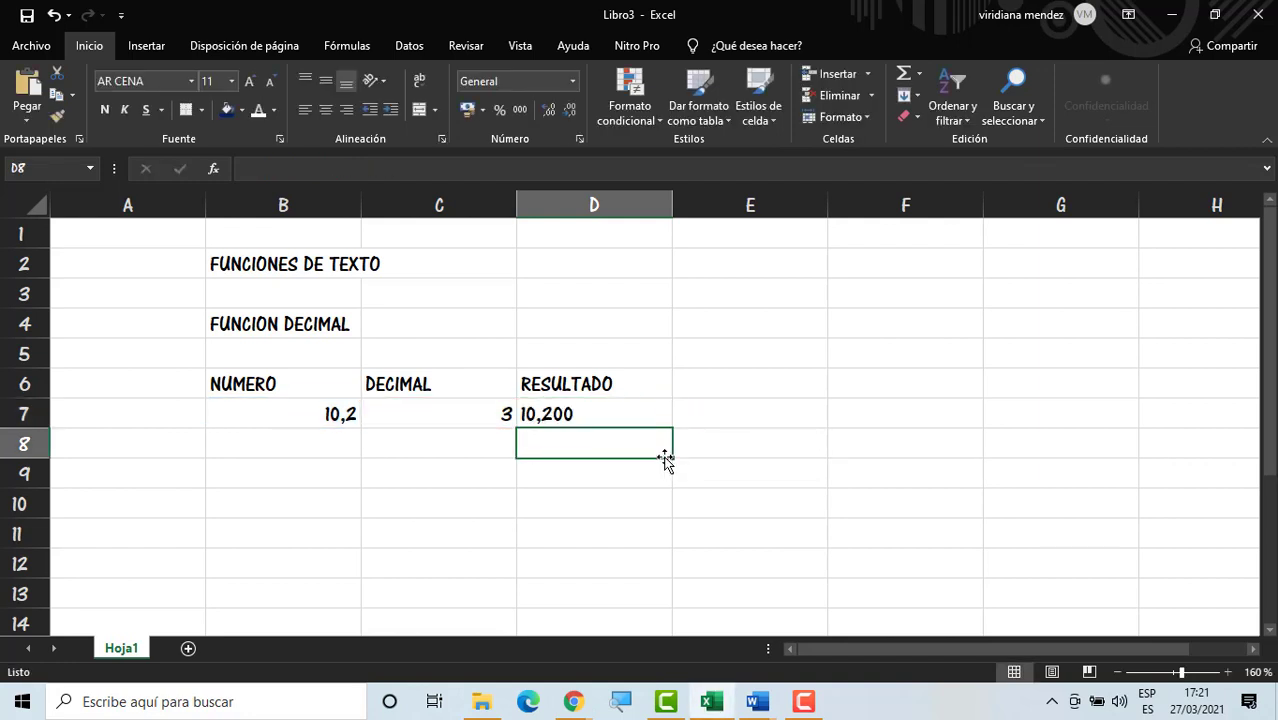
click(552, 414)
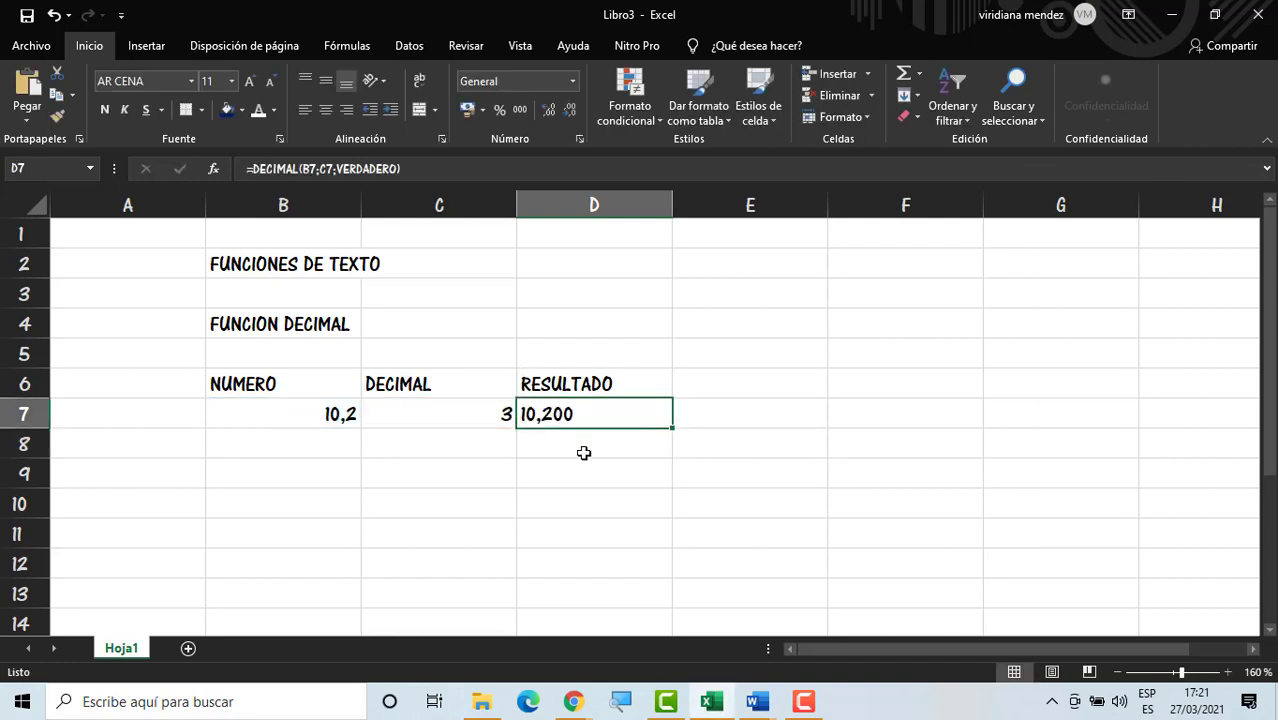
click(584, 453)
click(538, 416)
Step: Set the number of decimals in cell C7 to 4
click(483, 421)
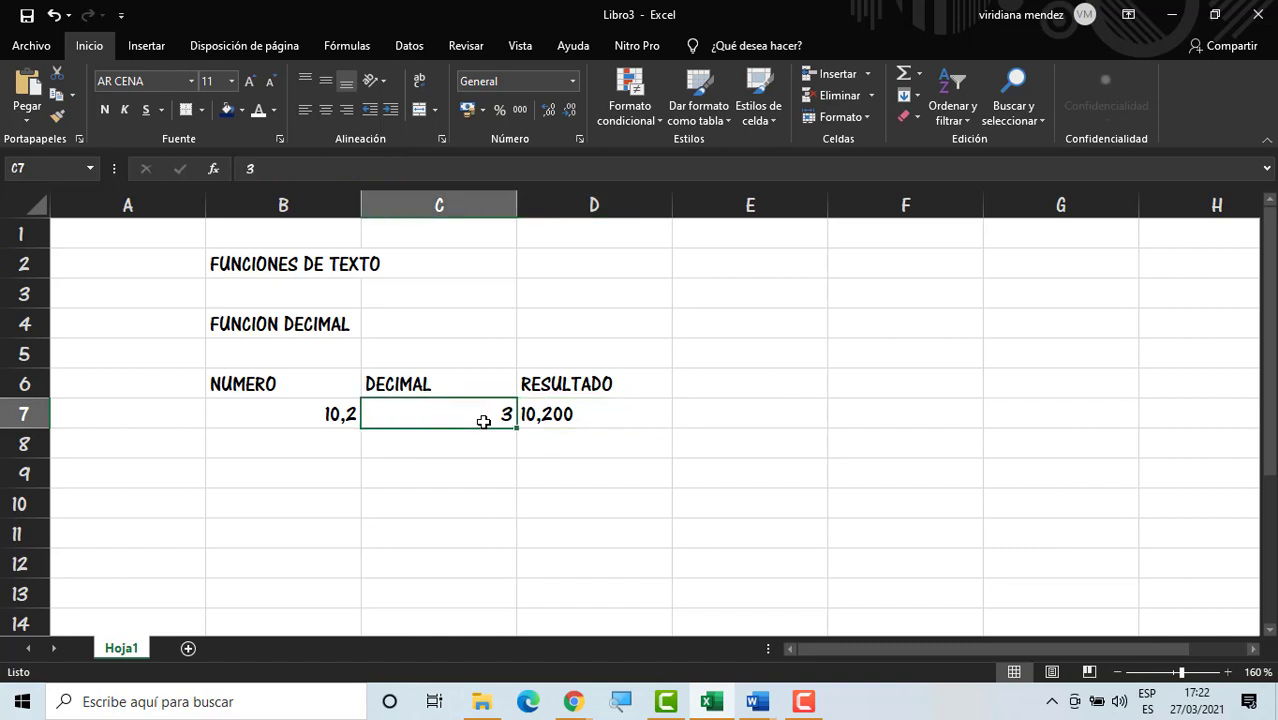
text(4)
key(Return)
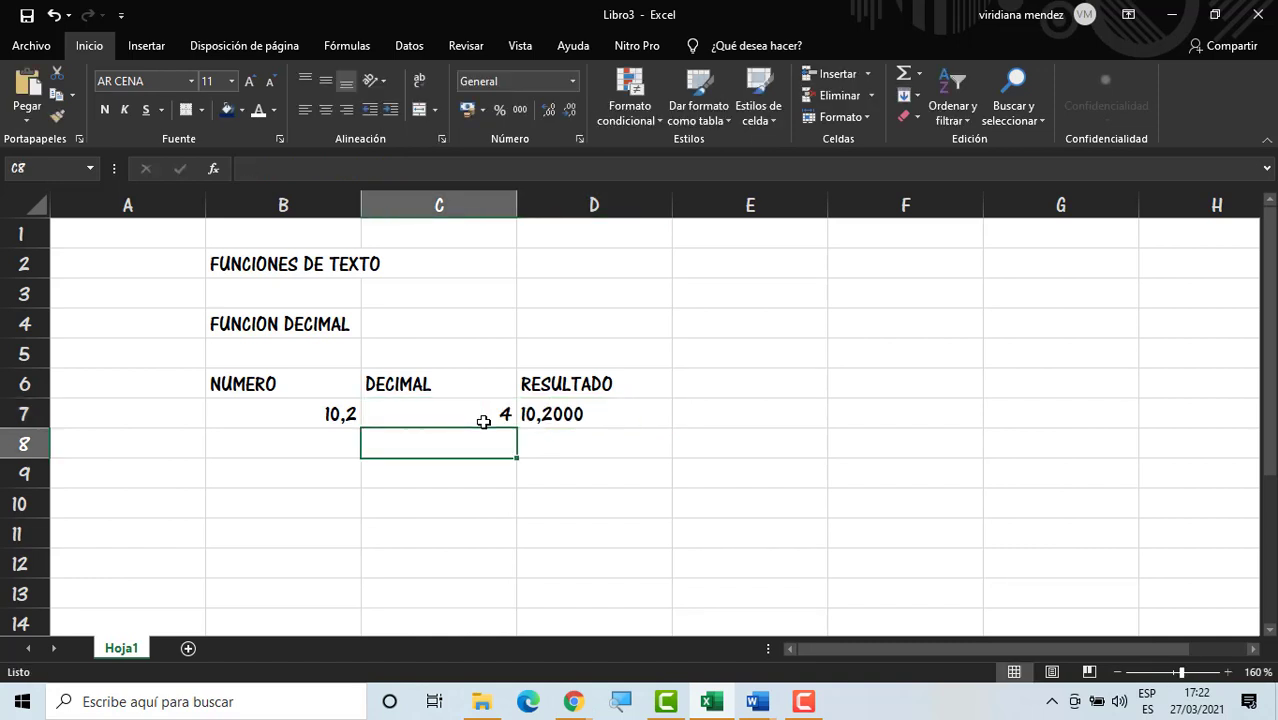
click(483, 421)
key(Return)
click(483, 421)
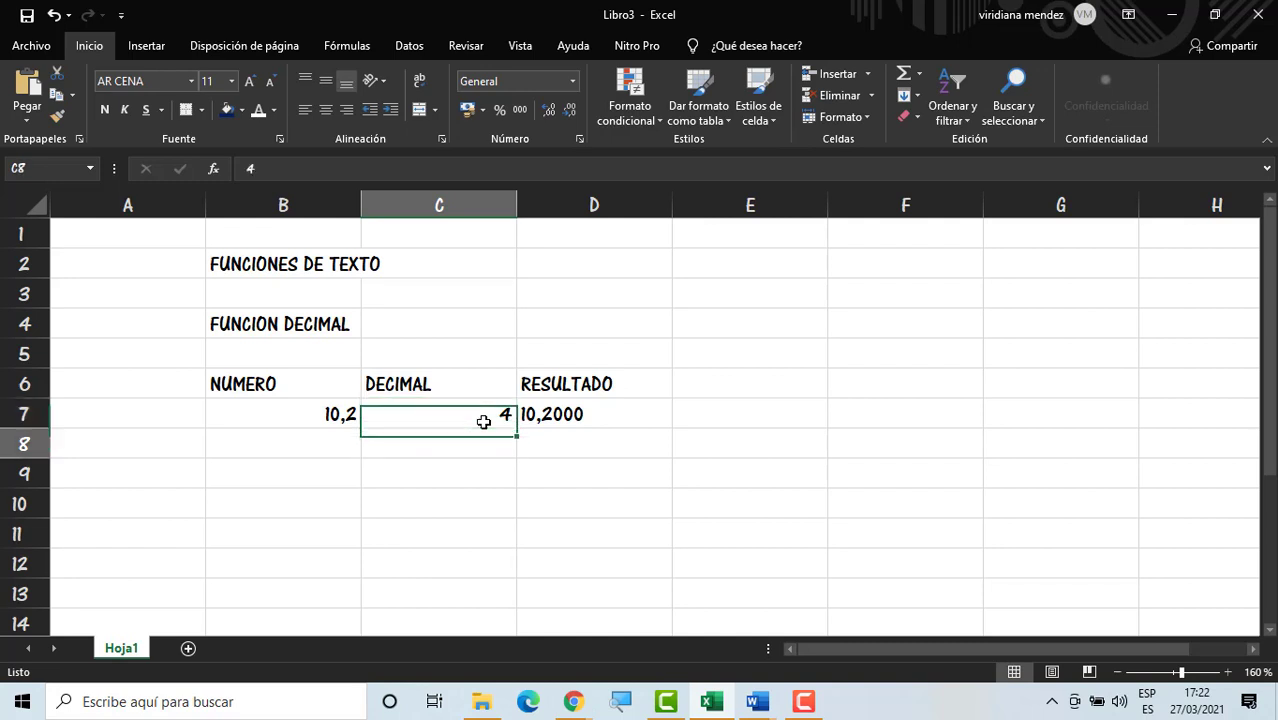
key(Return)
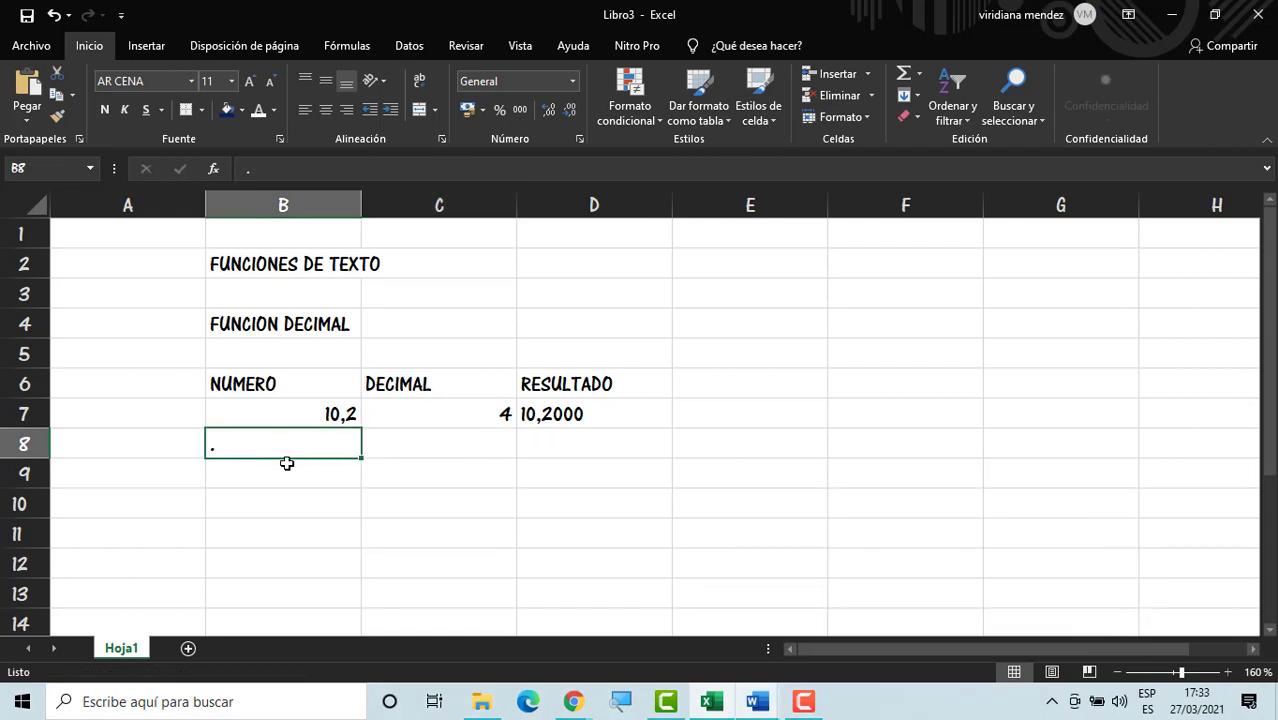
Step: Enter 1,235 as the second number in cell B8
text(1,)
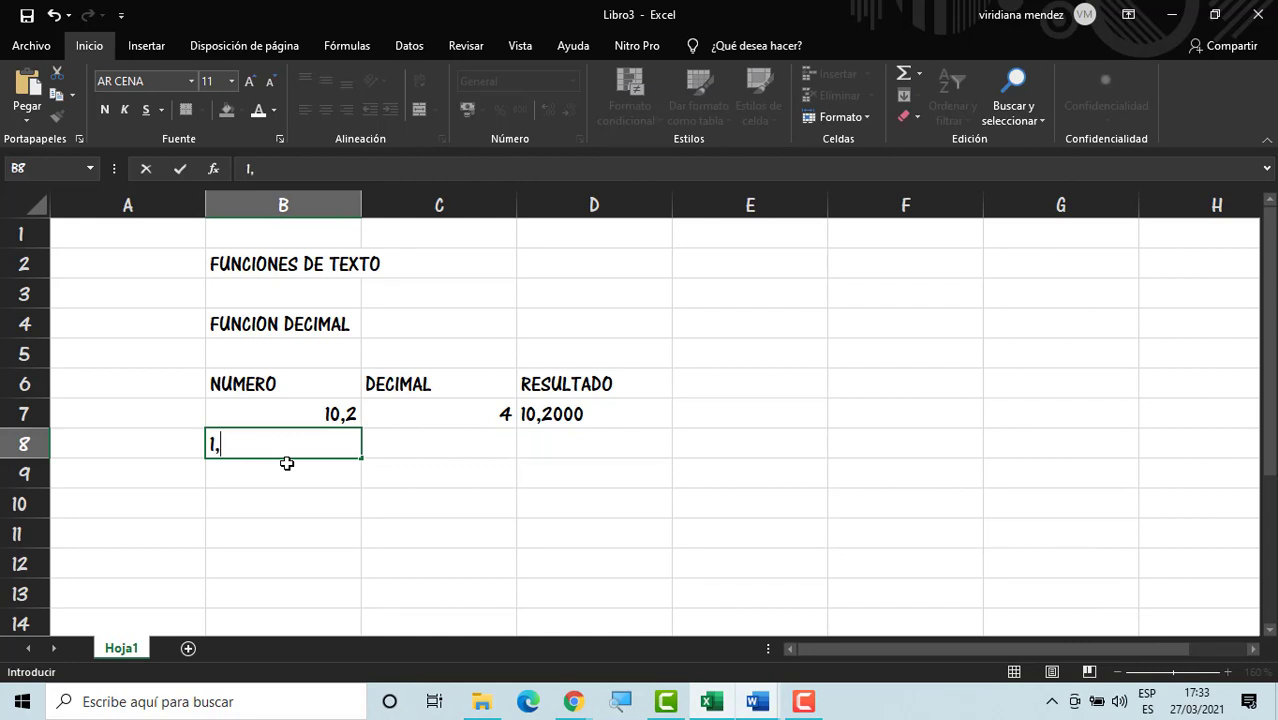
text(235)
key(Tab)
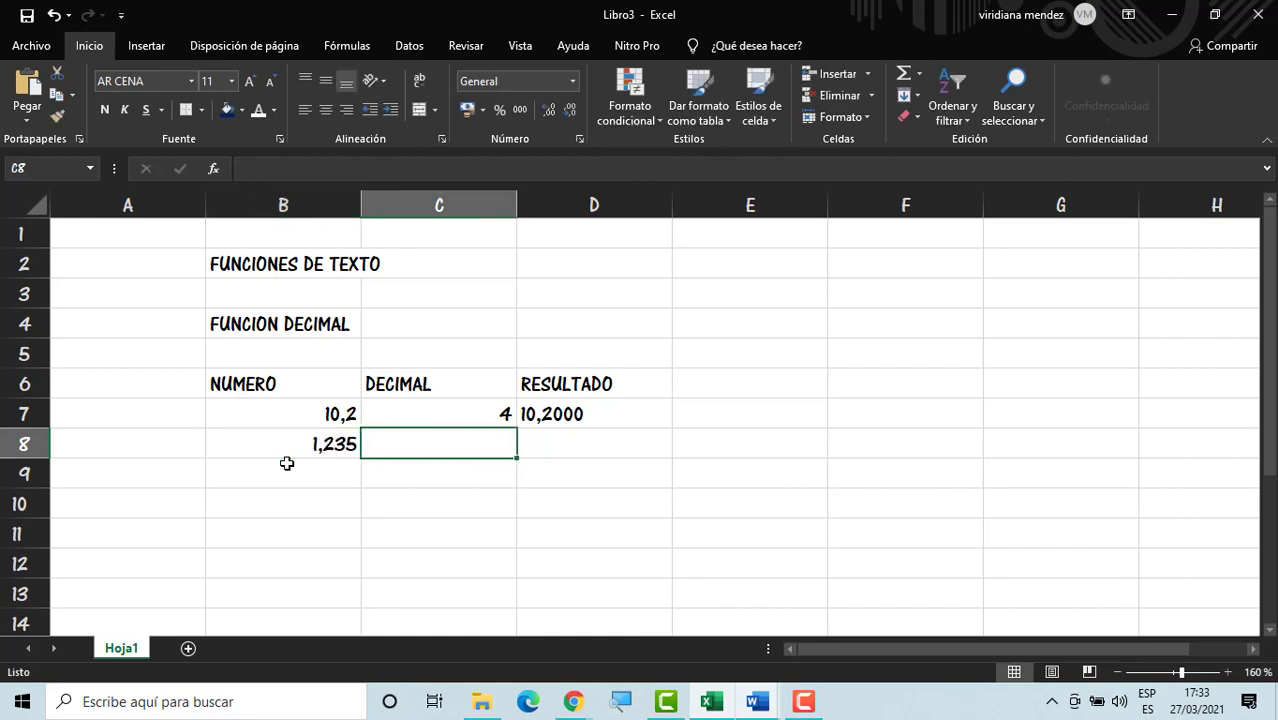
Step: Set the number of decimals in cell C8 to 10
text(10)
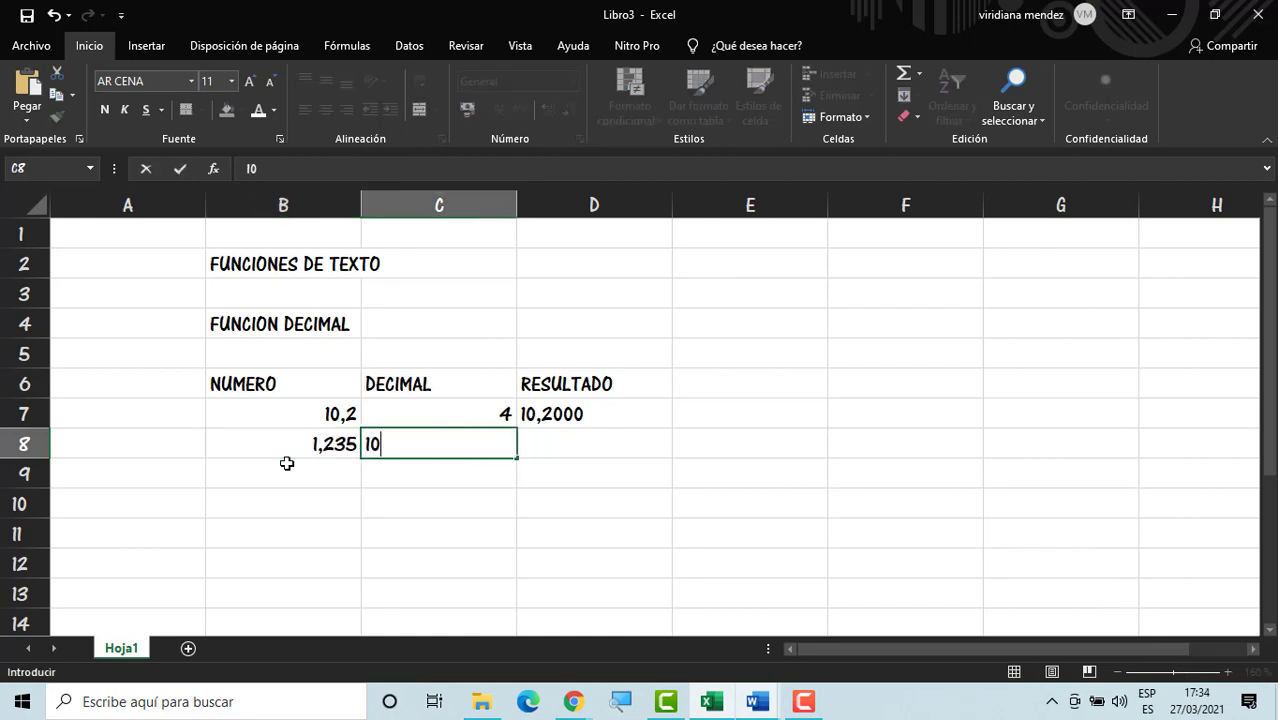
key(Return)
key(Tab)
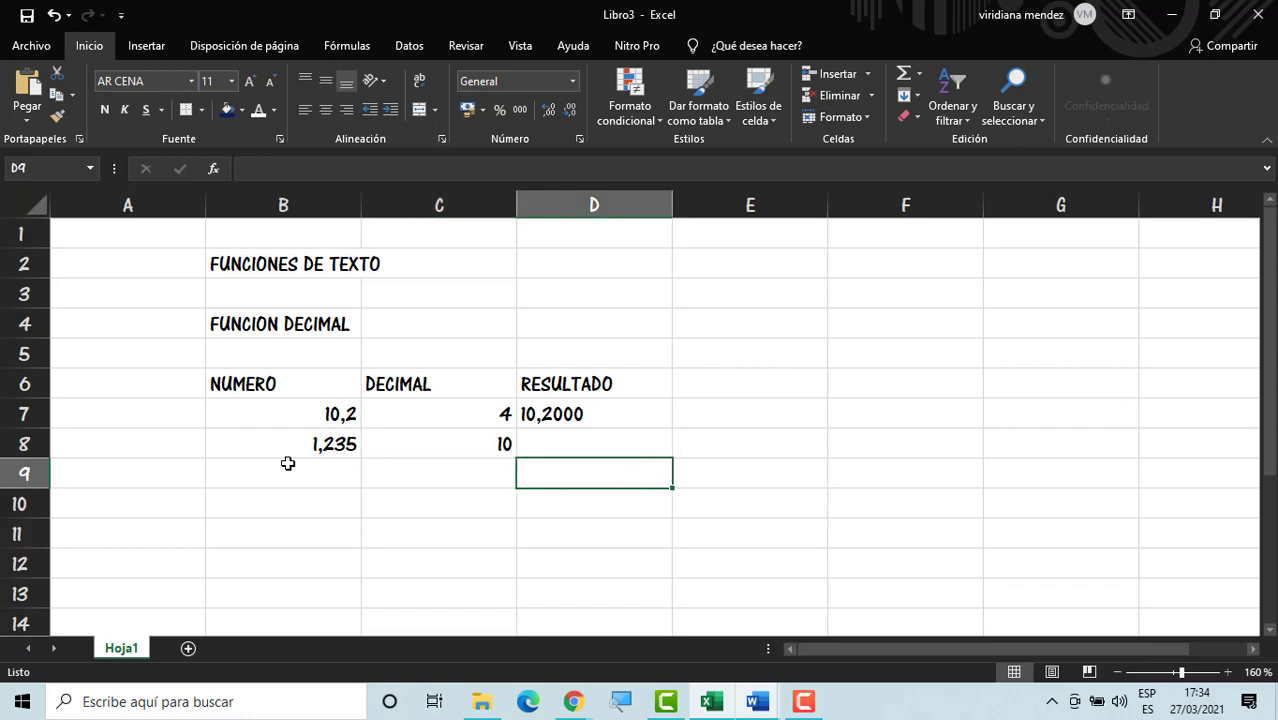
Step: Copy the DECIMAL formula from D7 down to D8
click(658, 413)
drag(674, 429, 673, 457)
click(587, 477)
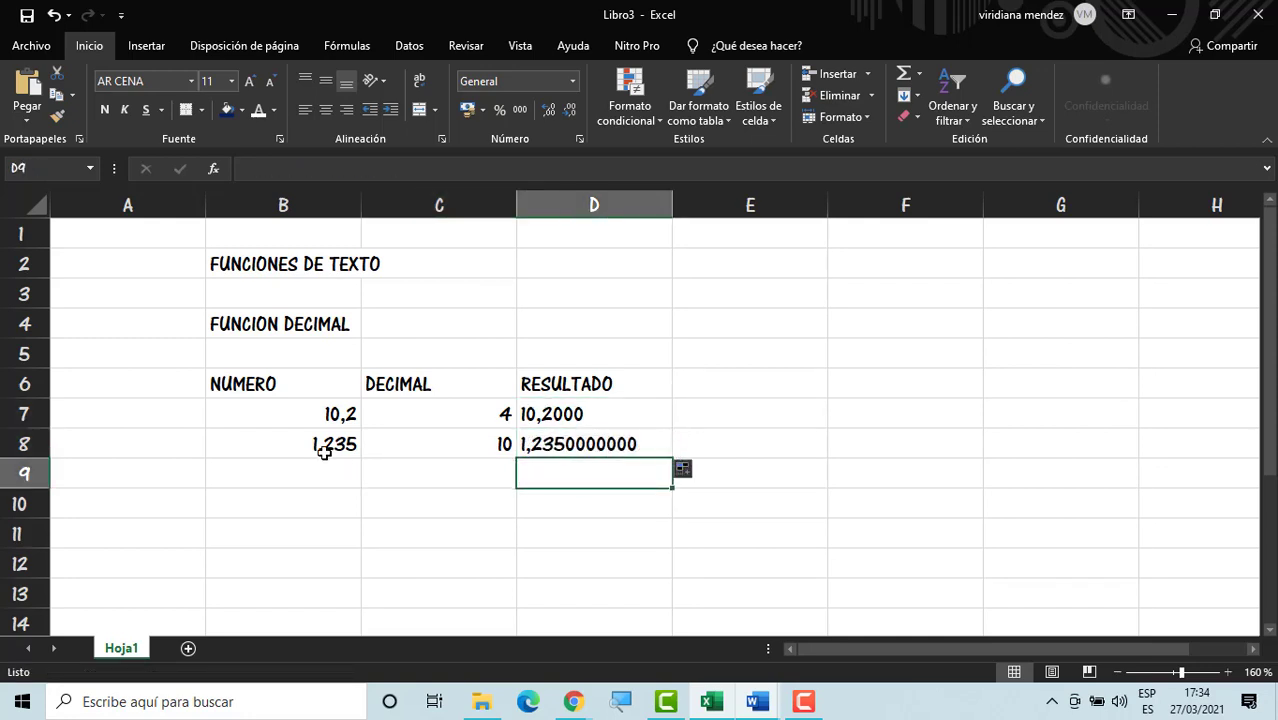
Step: Replace the comma in cell B8's number with a period, entering it as 1.235
double_click(322, 442)
key(BackSpace)
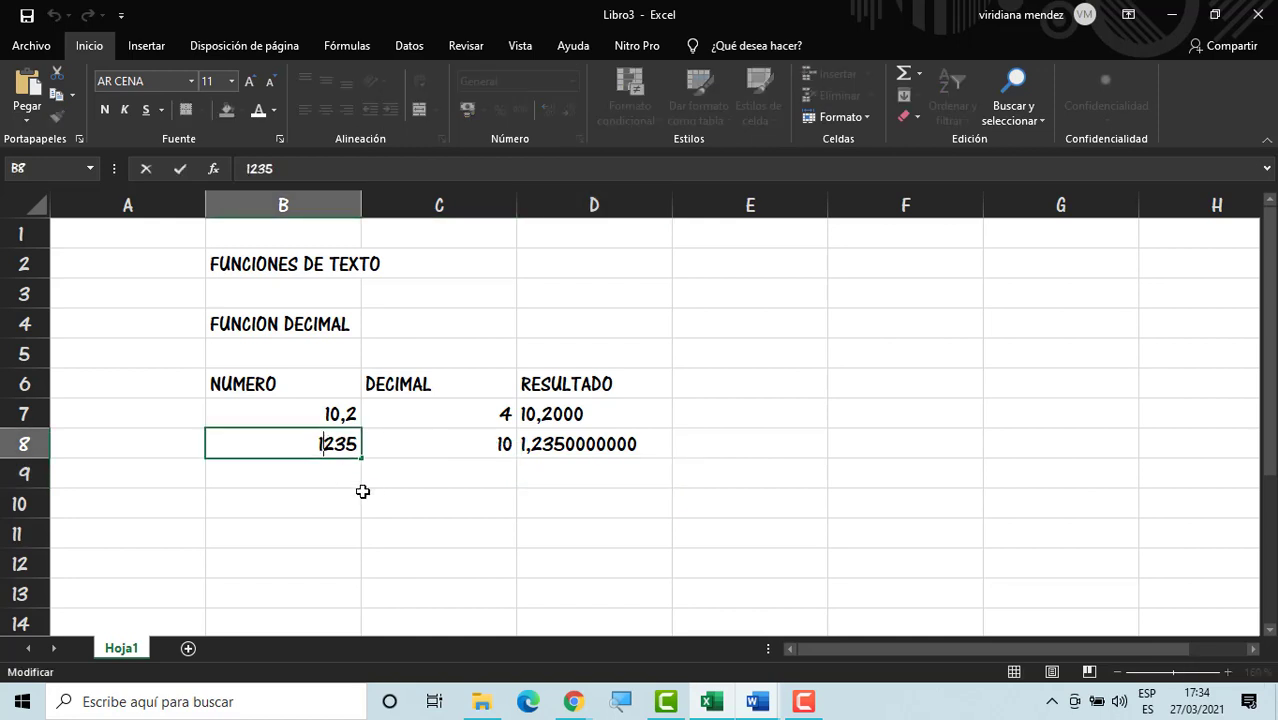
text(.)
key(Return)
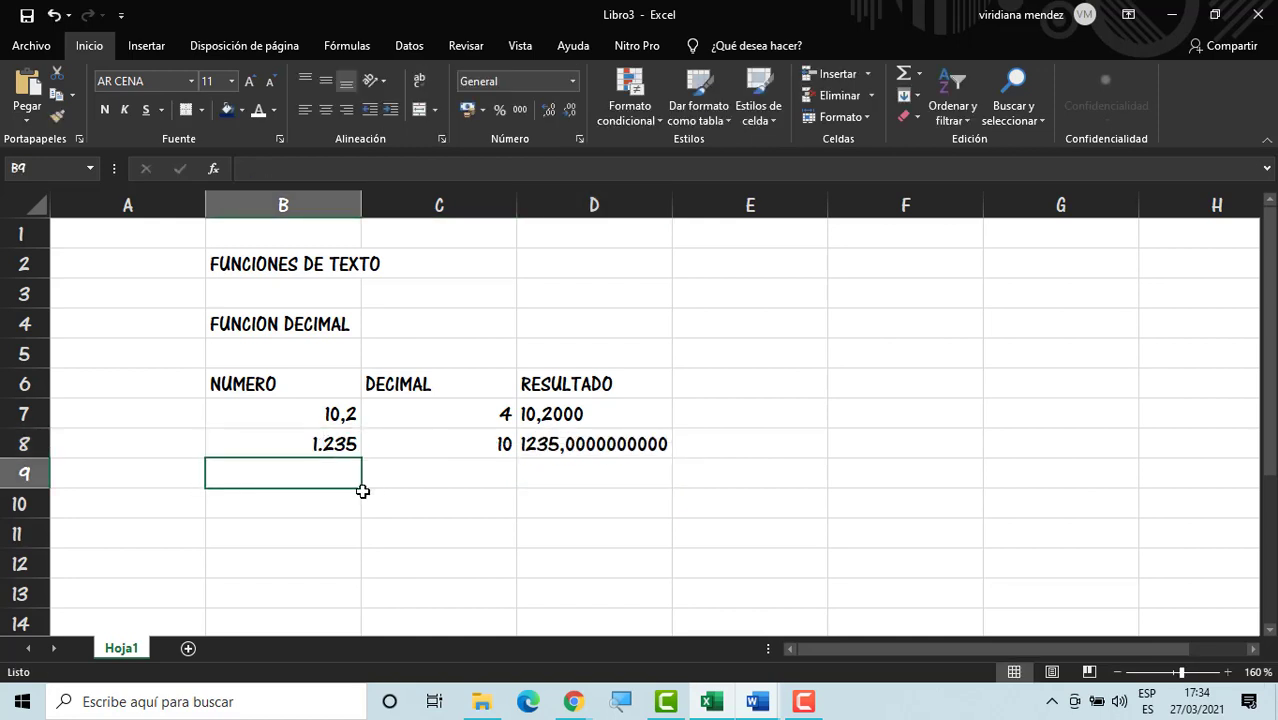
Step: Put the decimal comma back in cell B8 so its number is 1,235
click(345, 445)
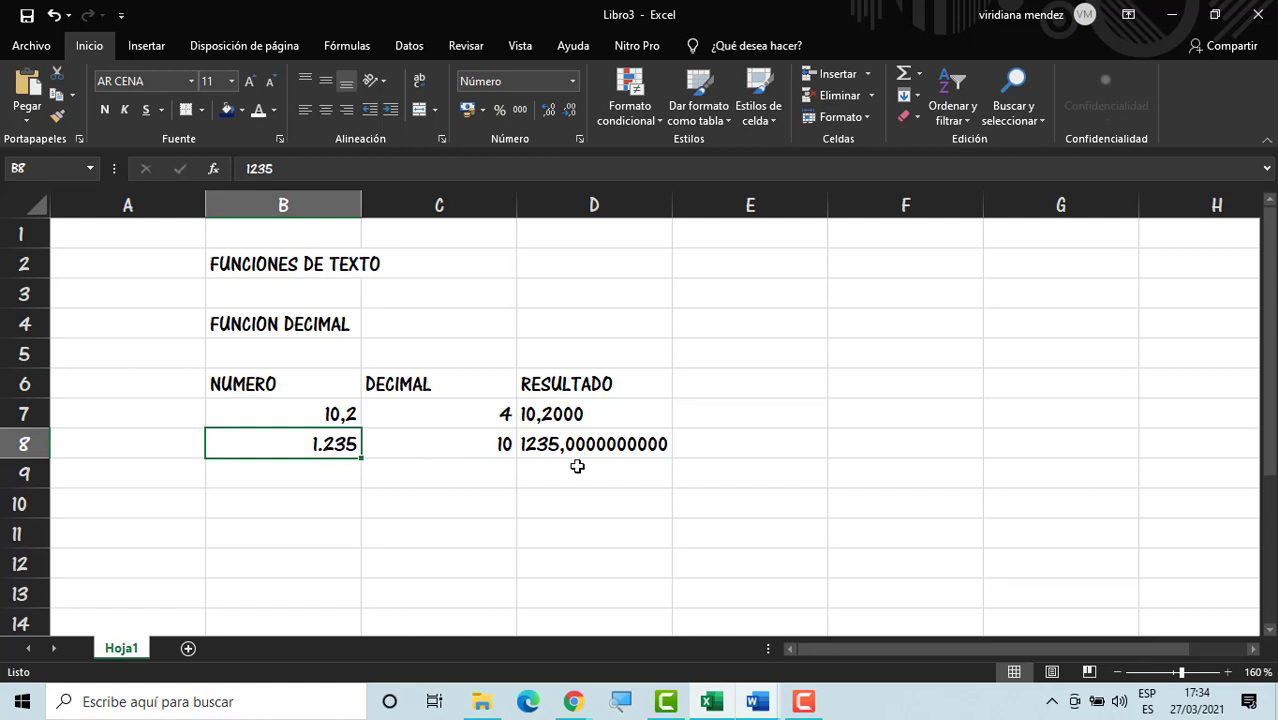
double_click(324, 443)
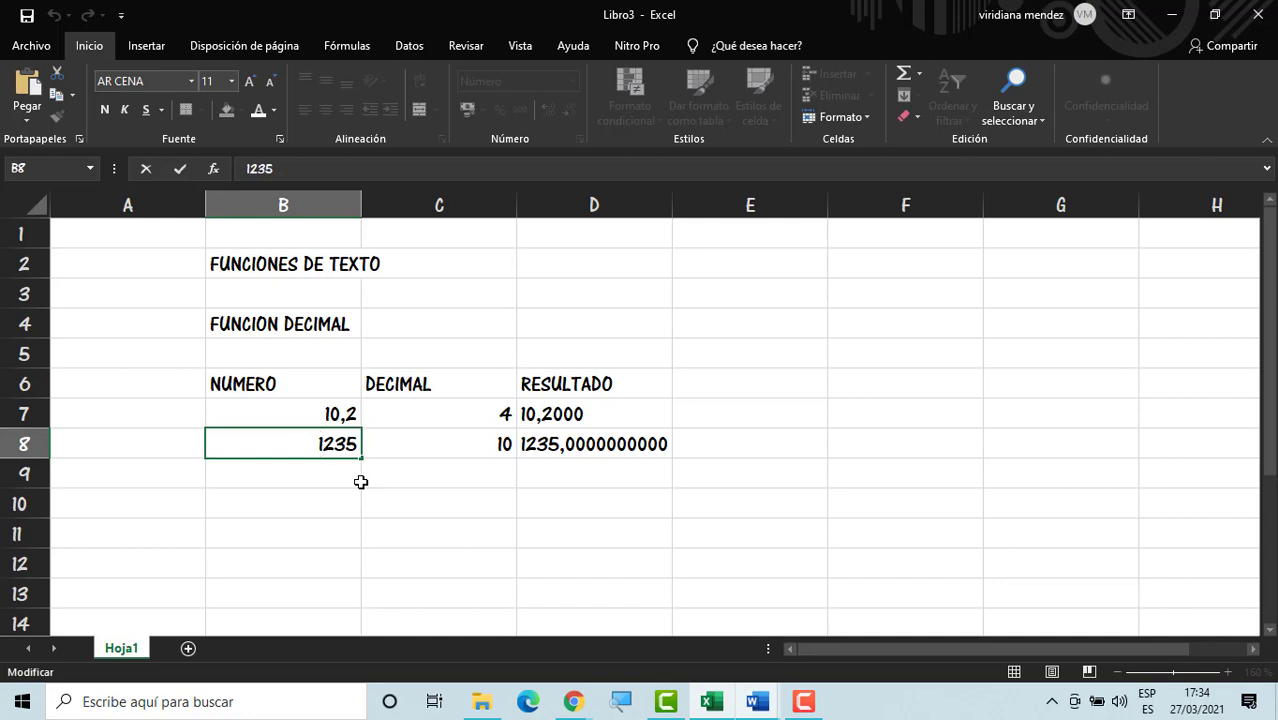
text(;)
key(BackSpace)
text(,)
key(BackSpace)
text(,)
key(Return)
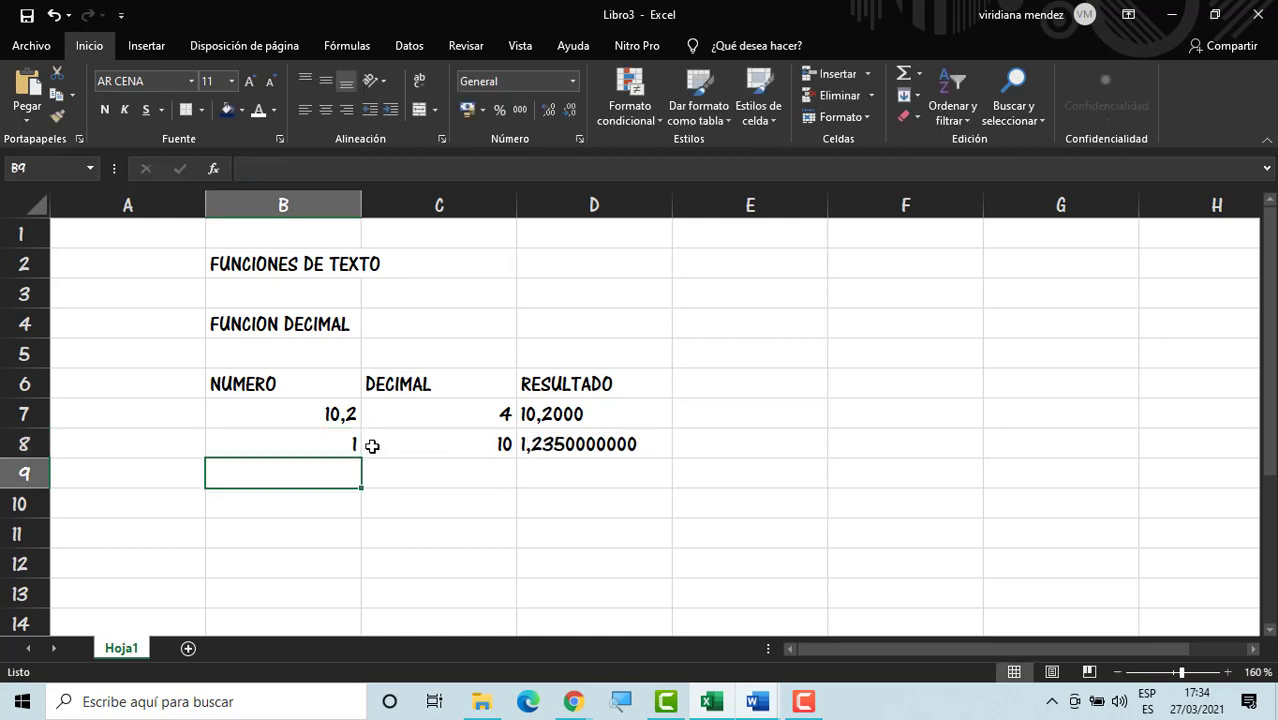
Step: Try re-entering the decimal comma in cell B8 to make it display as 1,235
click(340, 440)
double_click(340, 440)
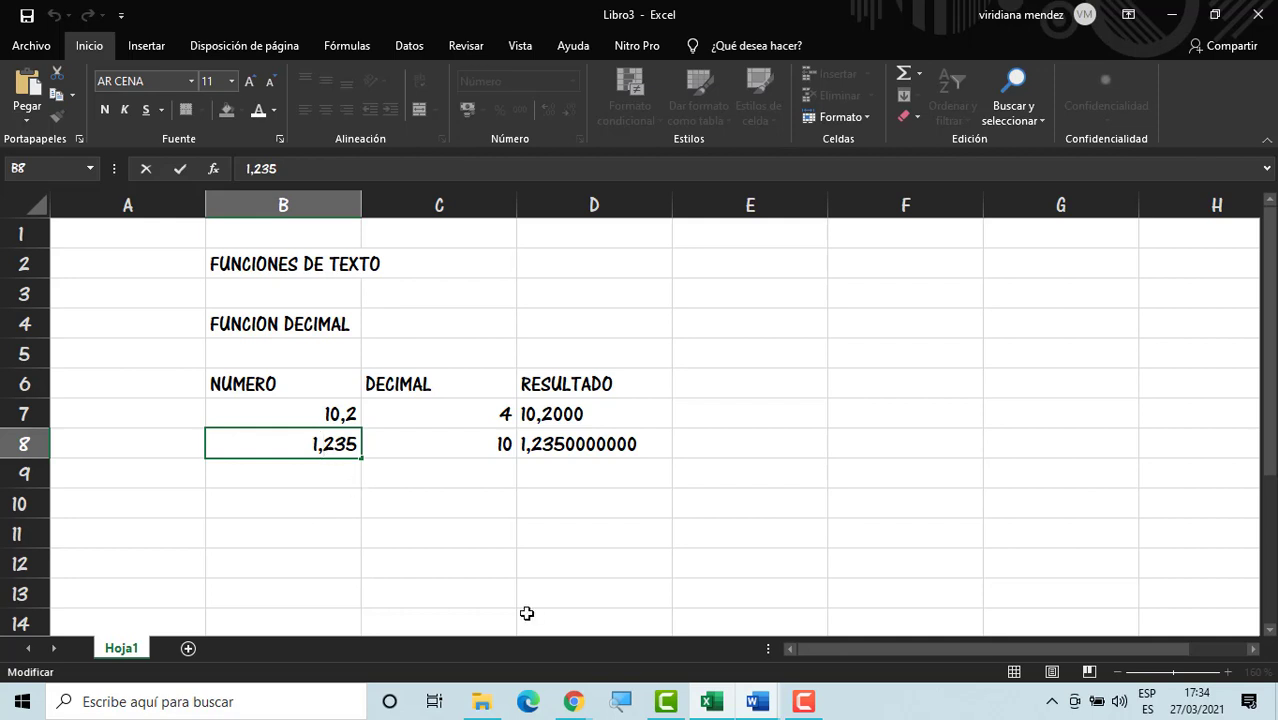
key(BackSpace)
text(,)
key(Return)
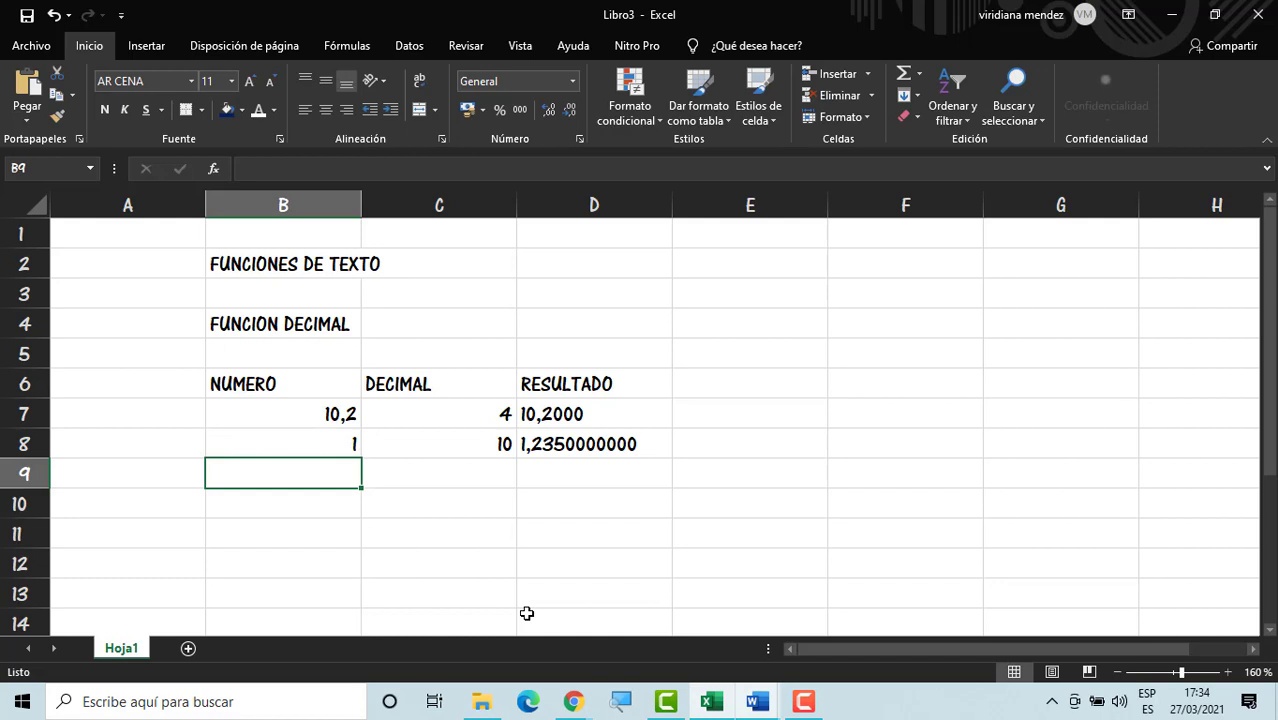
Step: Edit the number in cell B8 again and apply the General number format to the cell
click(356, 444)
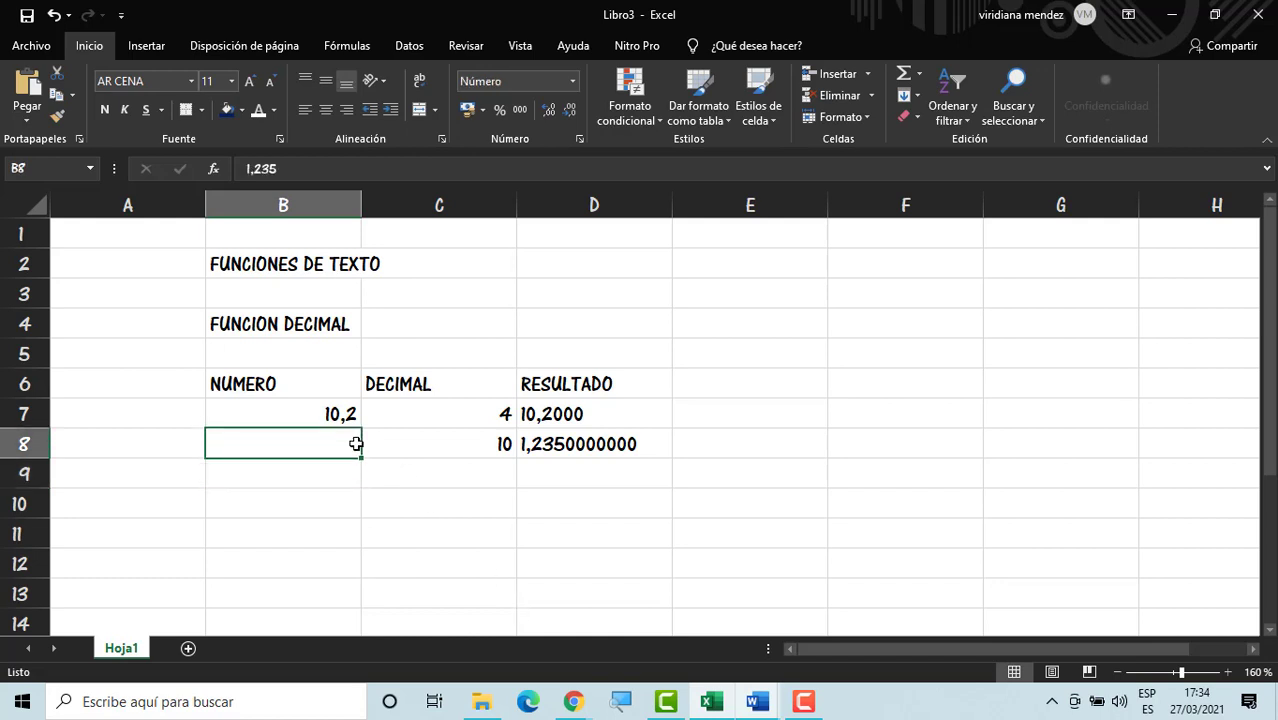
double_click(356, 444)
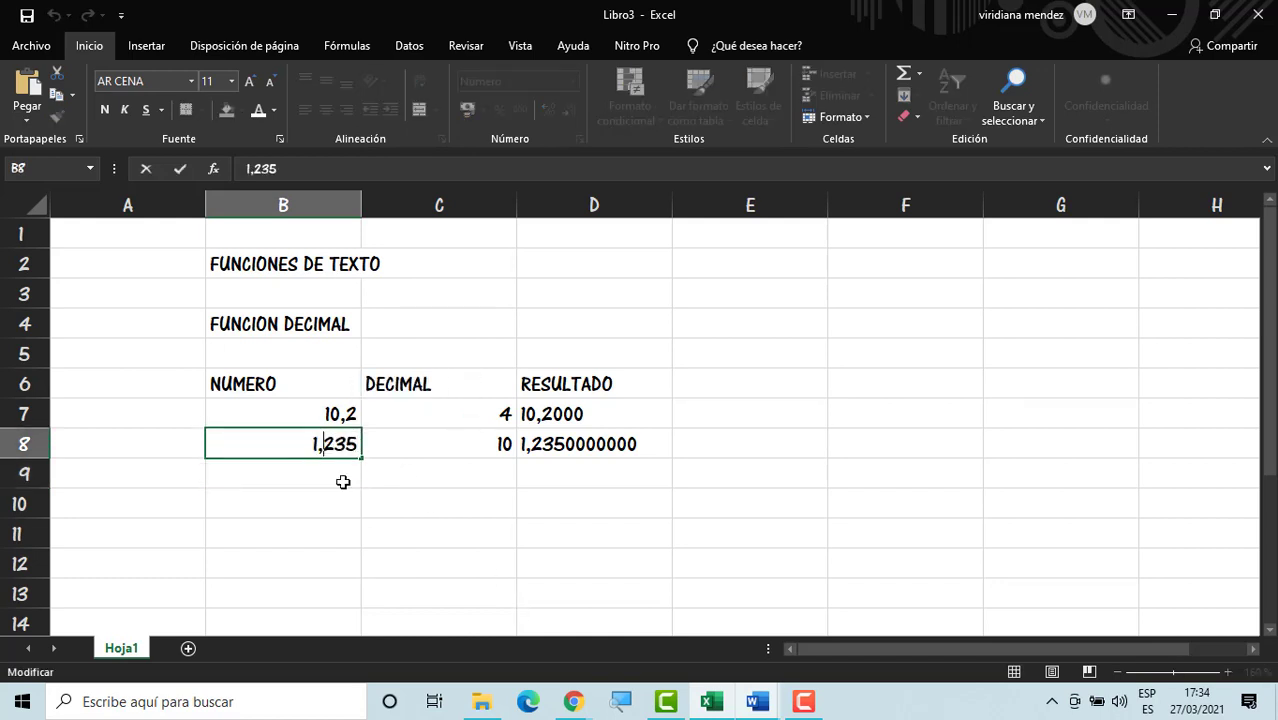
key(BackSpace)
key(Return)
click(330, 434)
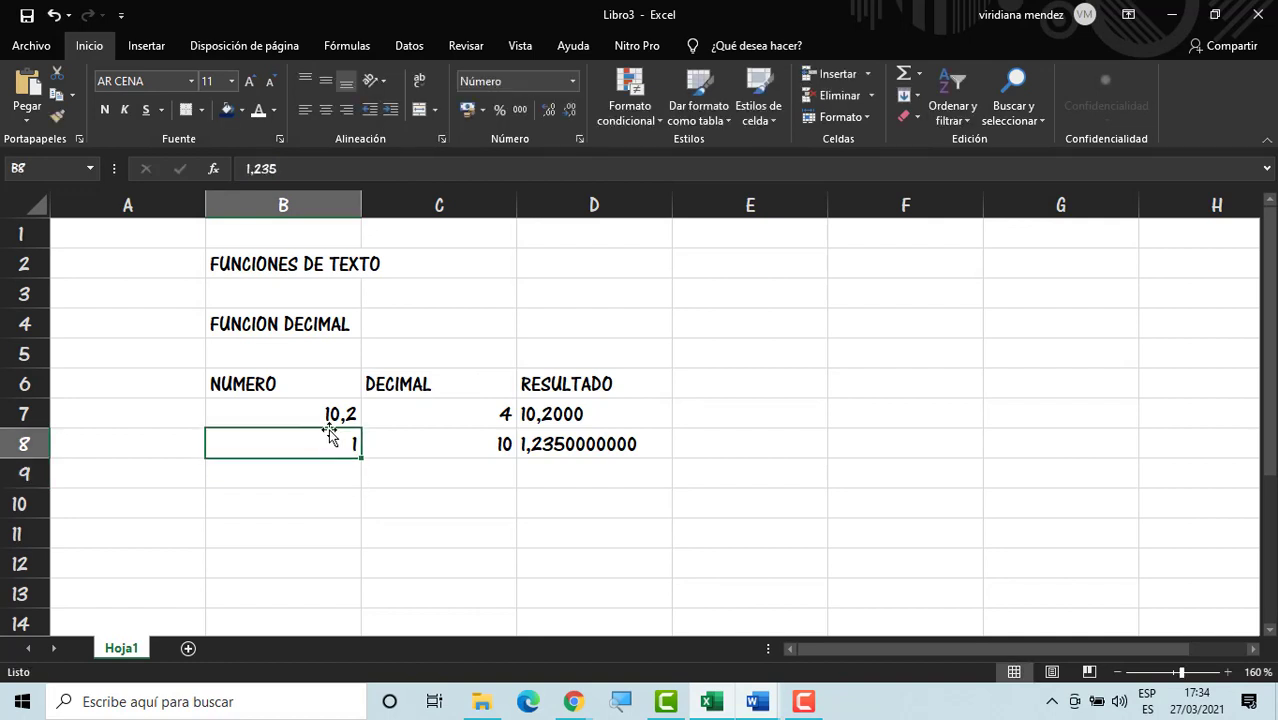
click(572, 81)
click(550, 110)
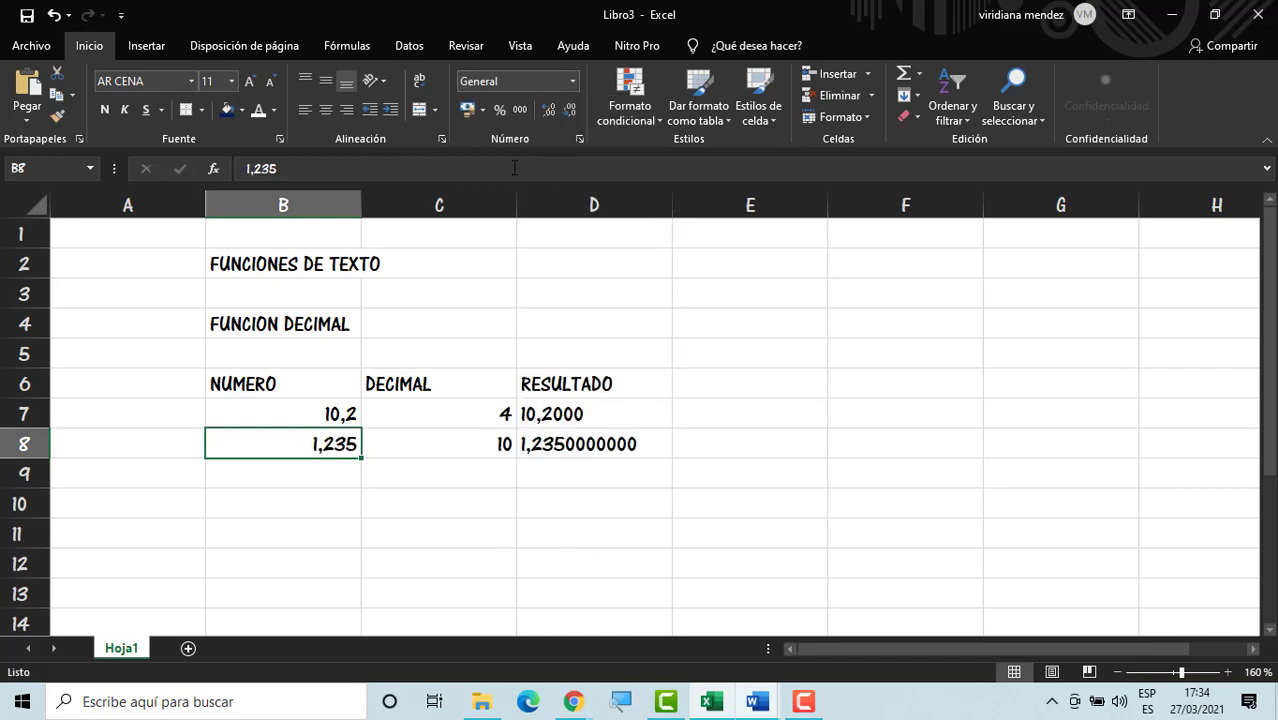
Step: Try the number in cell B8 as 1.235, with a period as separator
double_click(334, 446)
key(Delete)
text(.)
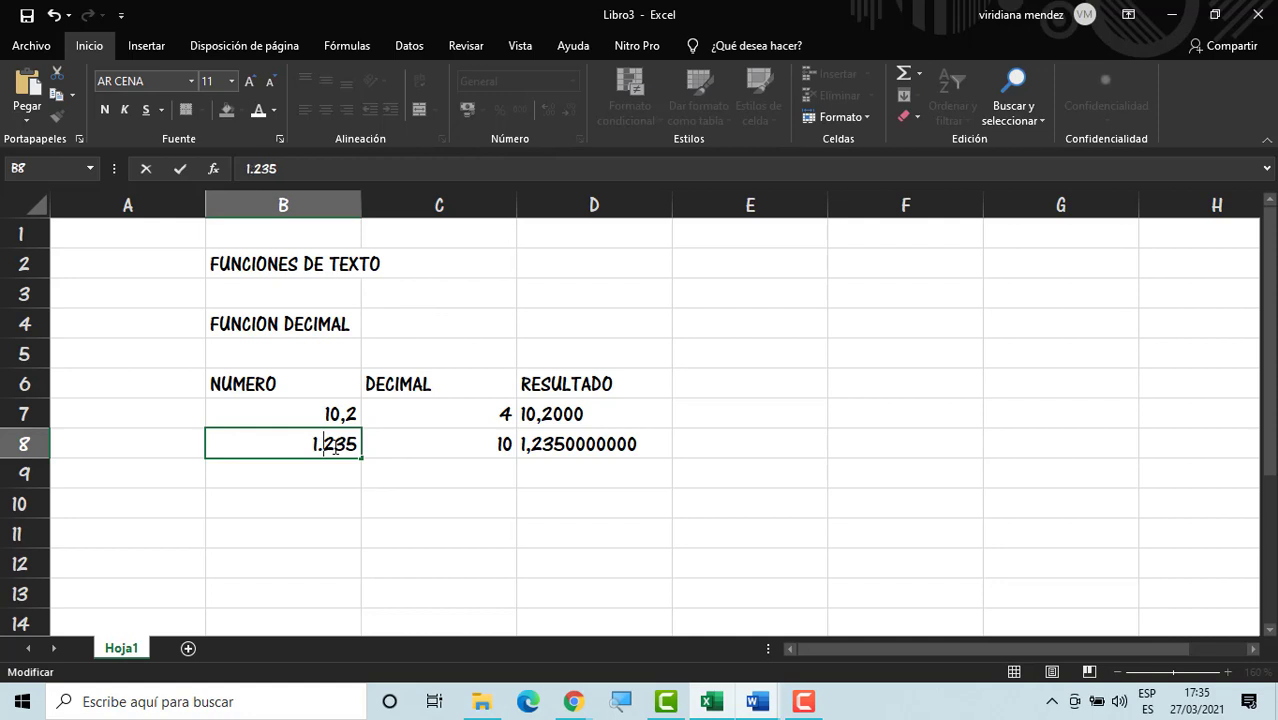
key(Return)
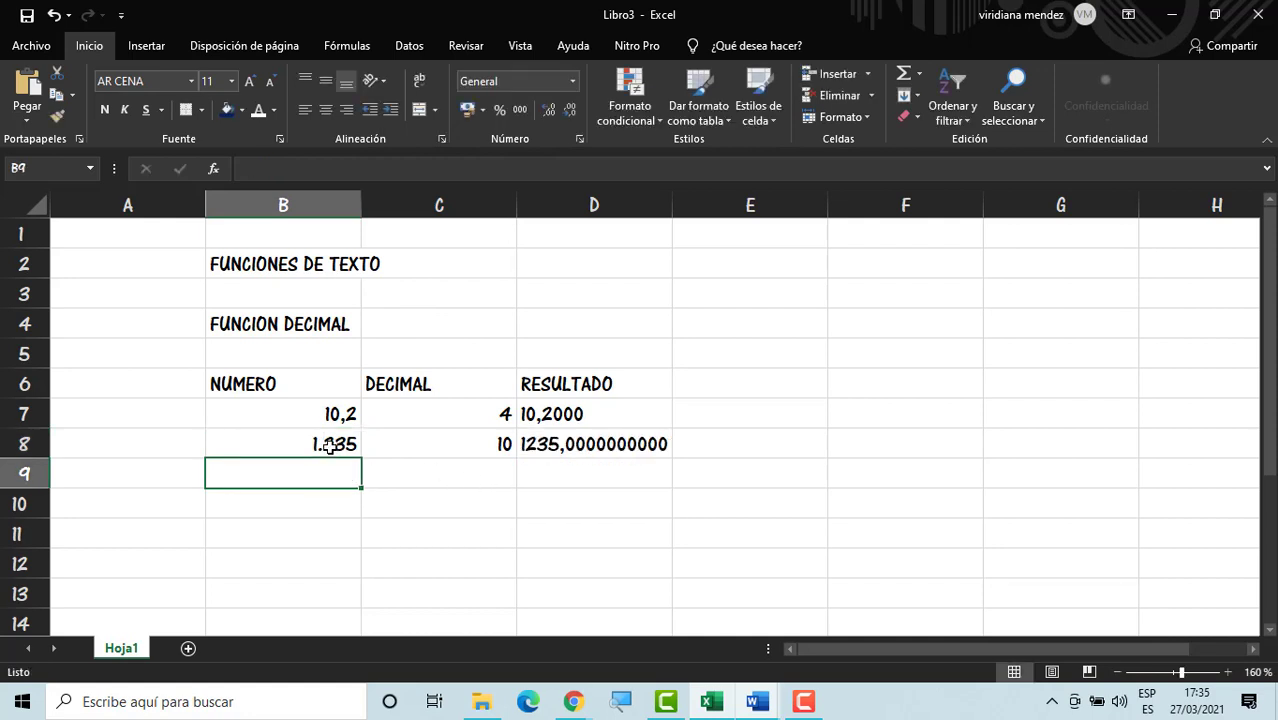
Step: Apply the General number format to cell B8 and correct its number to 1,235 with a decimal comma
click(330, 446)
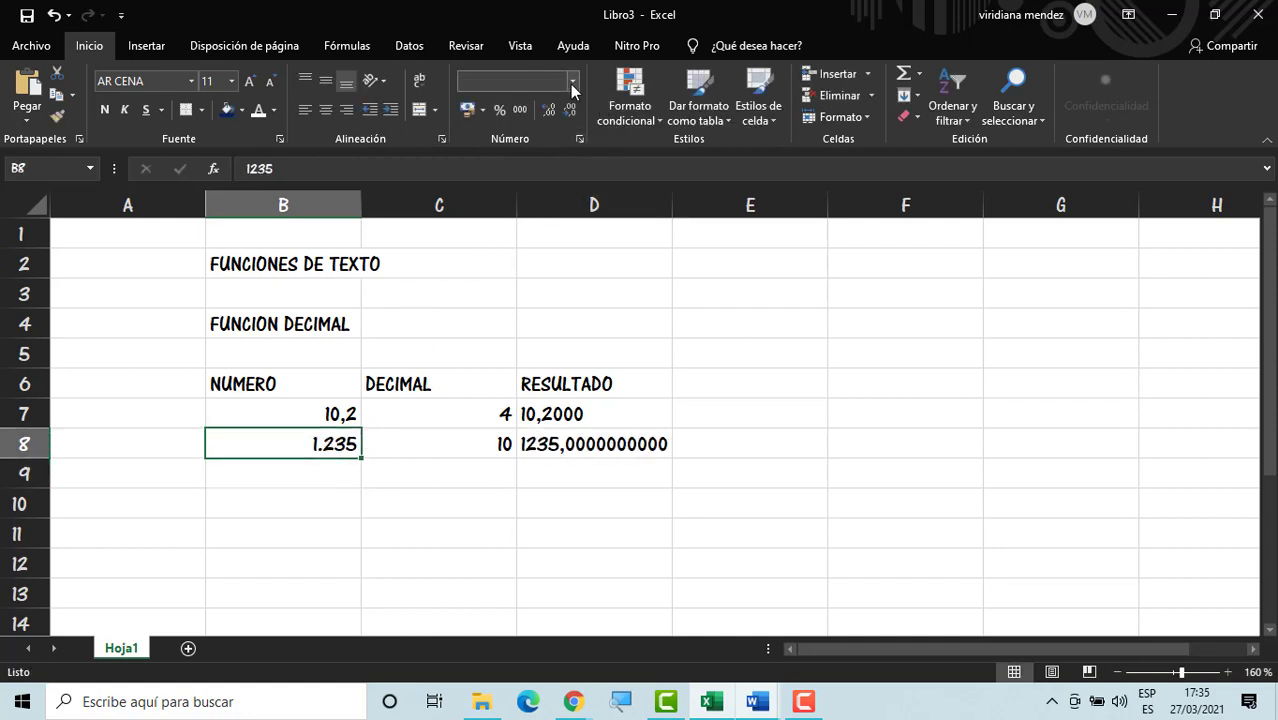
click(573, 81)
click(550, 108)
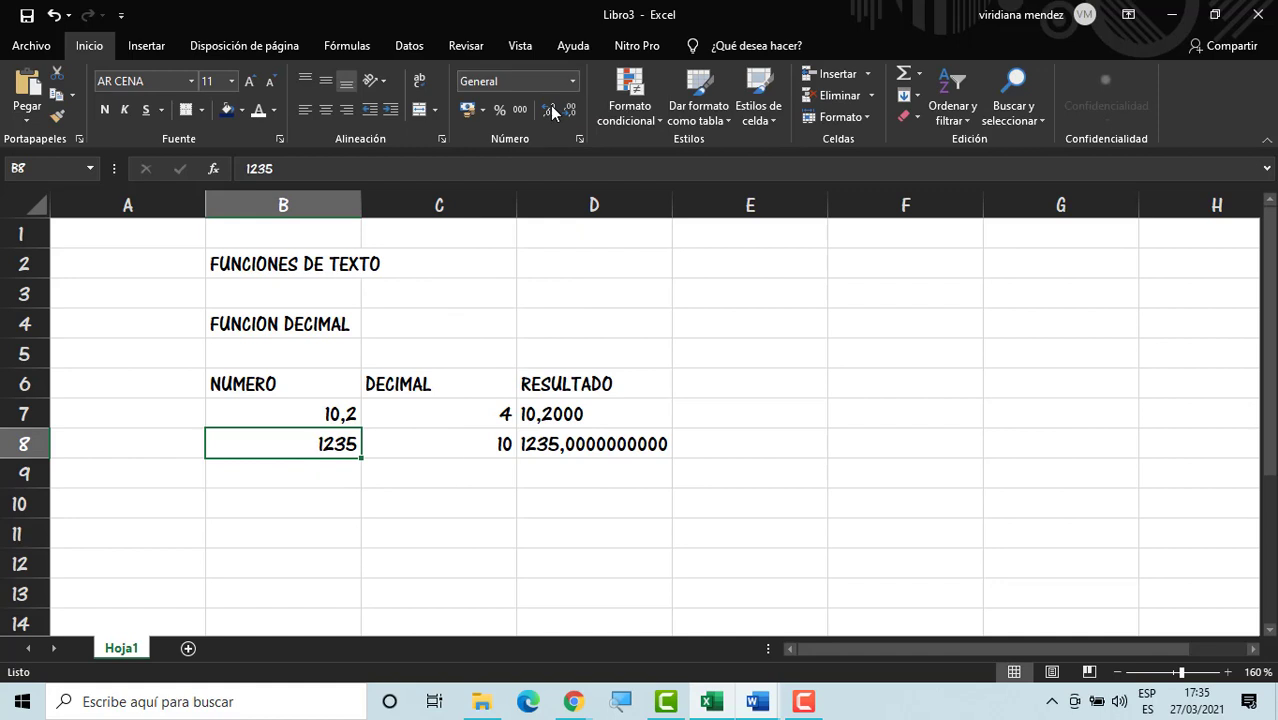
double_click(325, 436)
text(,)
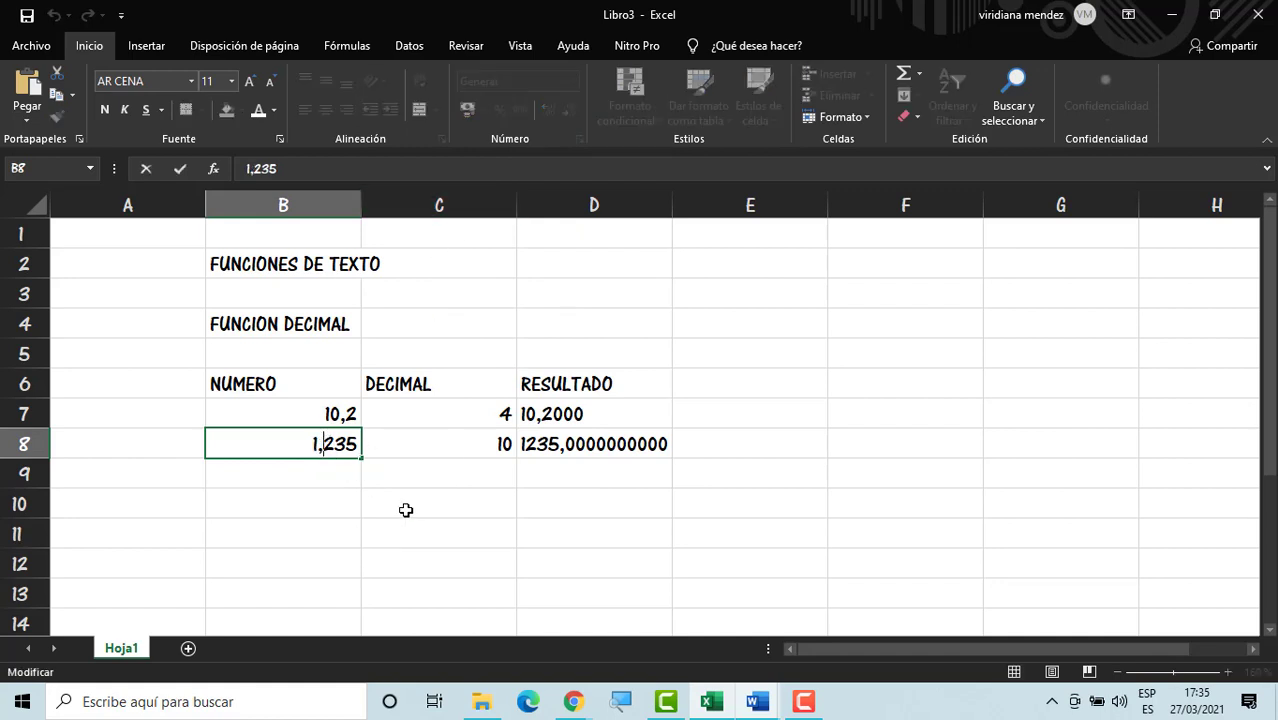
key(Return)
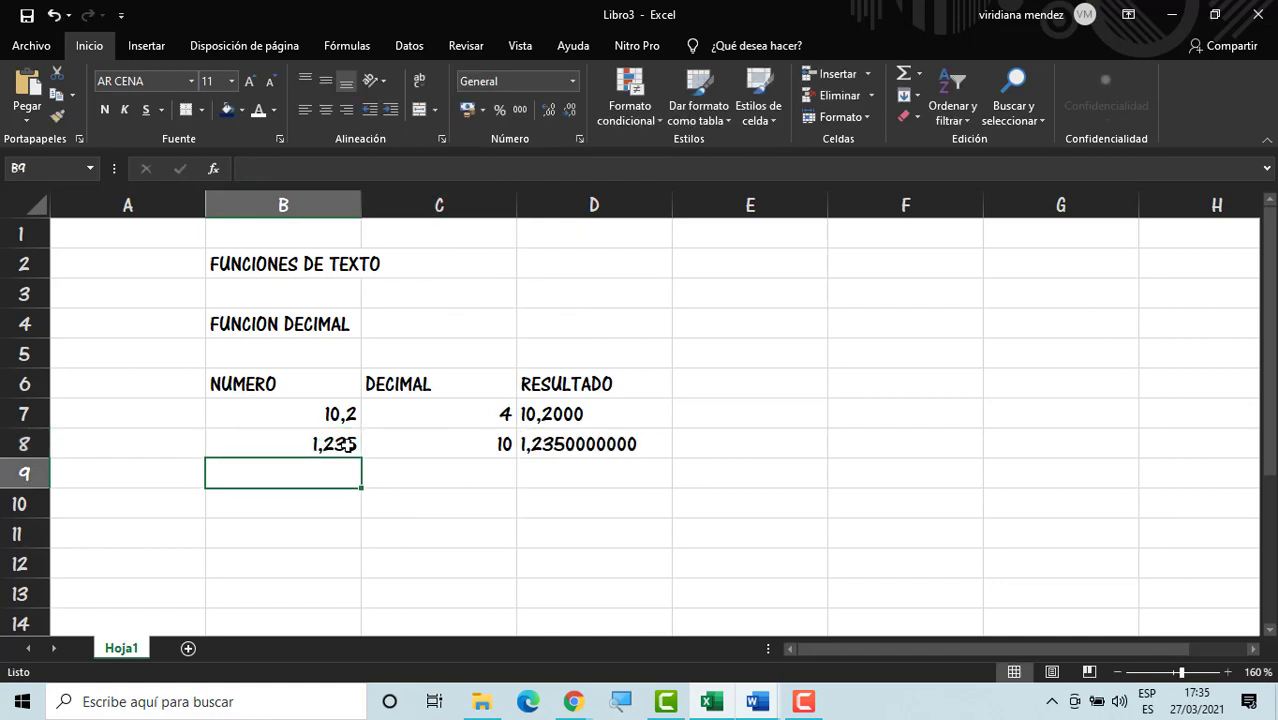
Step: Compare the numbers in cells B7 and B8, along with the decimals and result of row 8
key(Up)
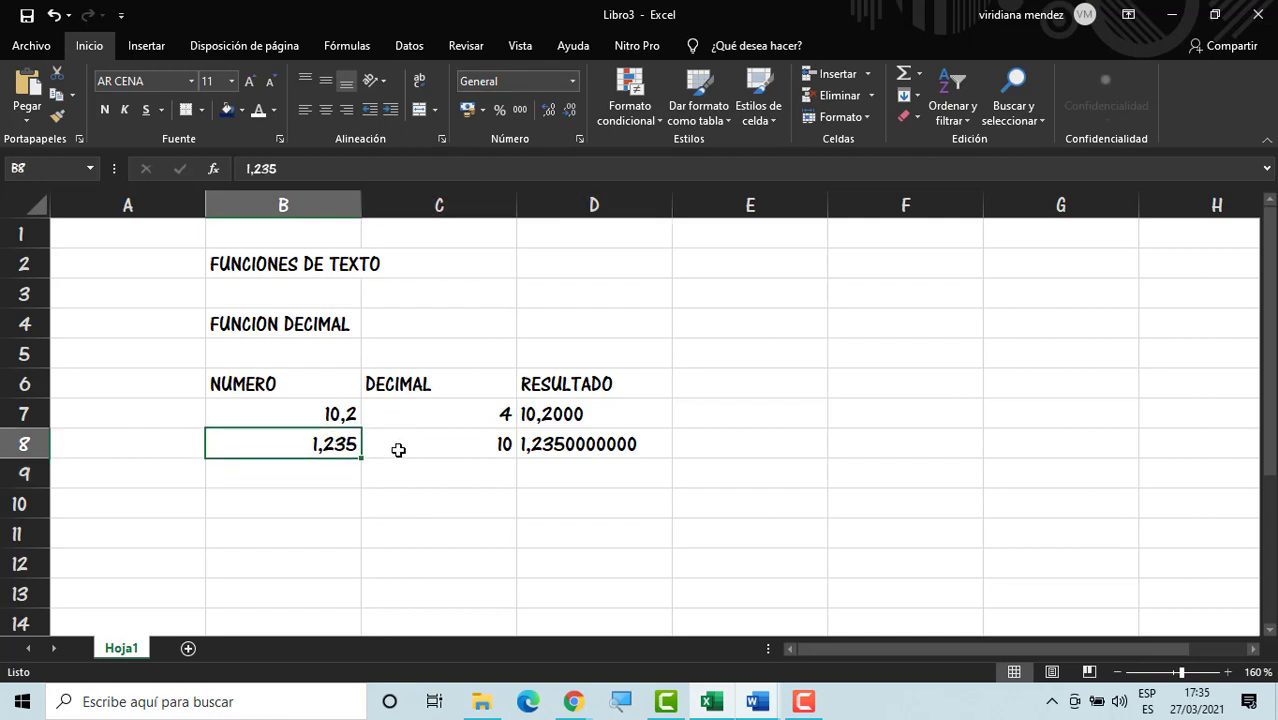
key(Right)
key(Right)
click(314, 445)
click(317, 410)
click(314, 494)
click(322, 451)
click(297, 418)
click(314, 453)
Step: Fill the third data row with the number 15 in B9 and 3 decimals in C9
click(326, 472)
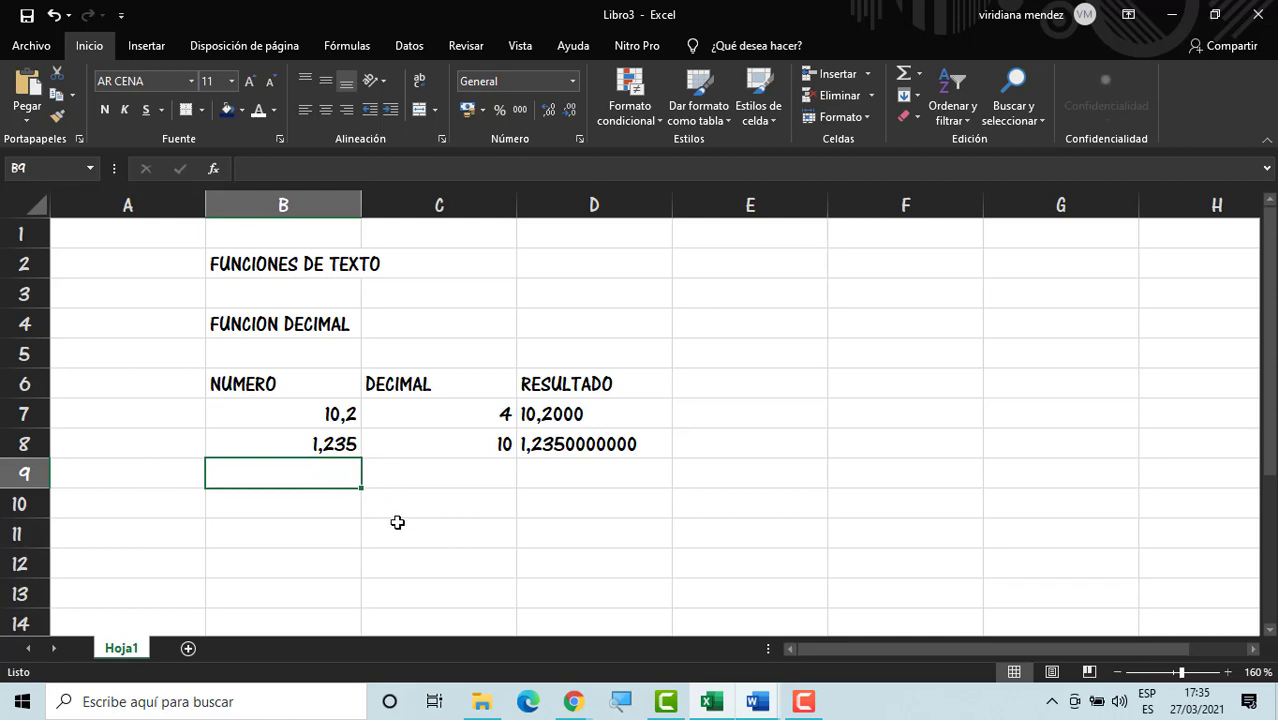
text(15)
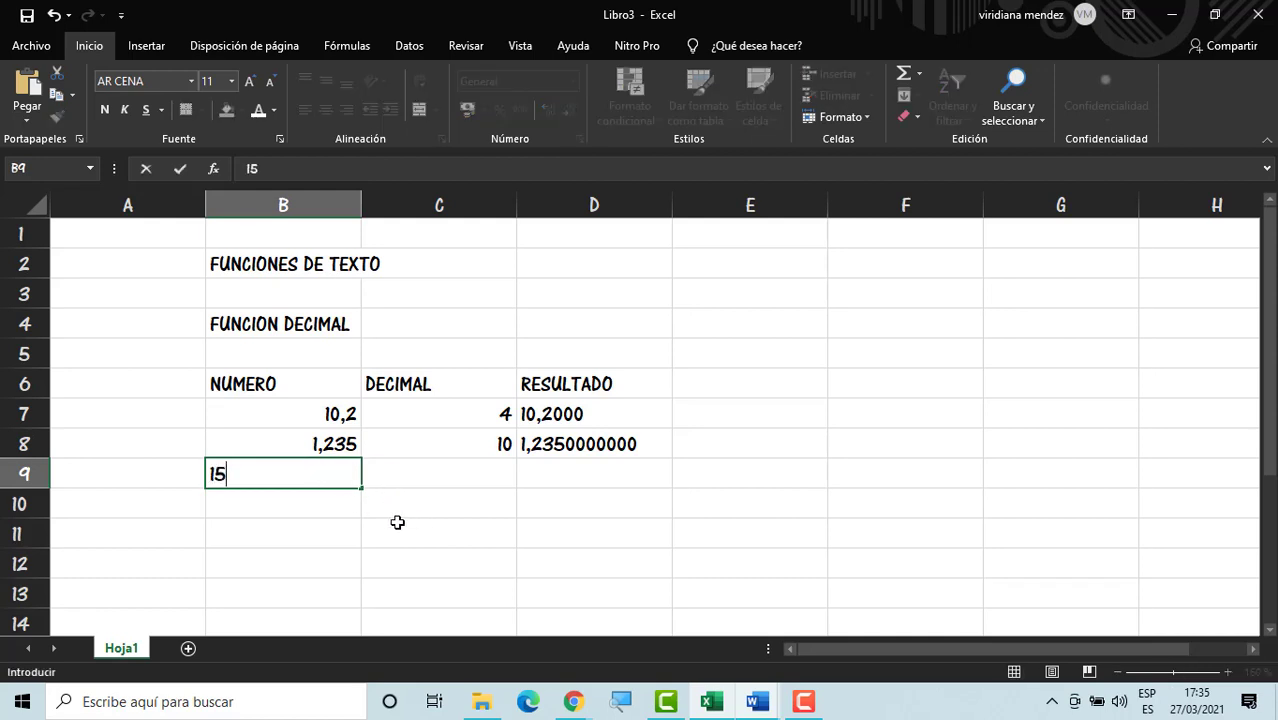
key(Tab)
text(3)
key(Return)
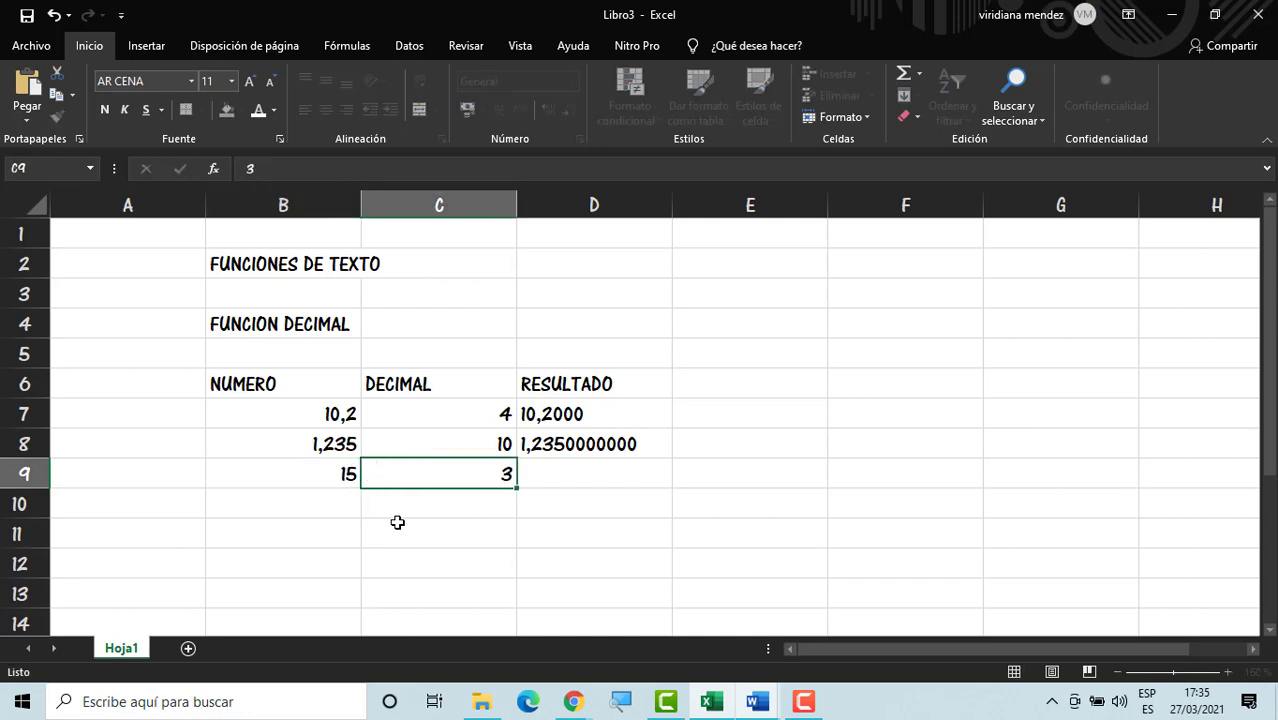
Step: Copy the DECIMAL formula from D8 down to D9 and review the formulas in D7 through D9
click(580, 450)
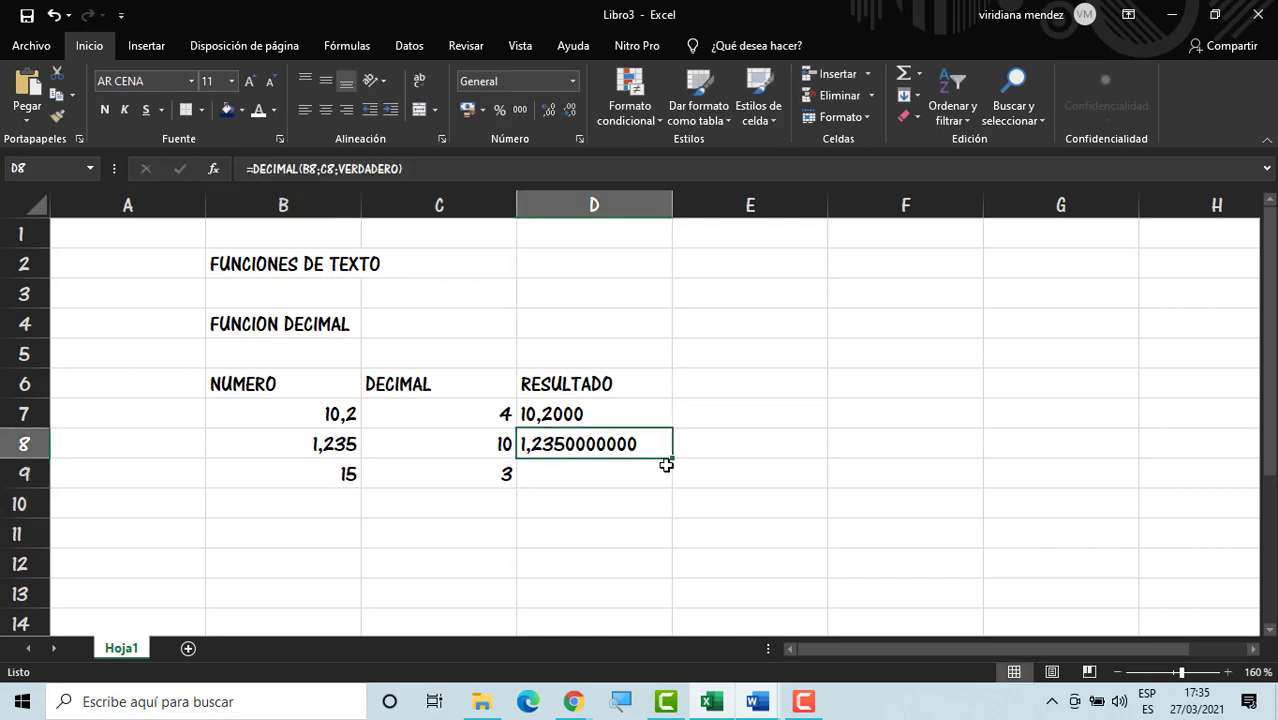
drag(673, 460, 670, 480)
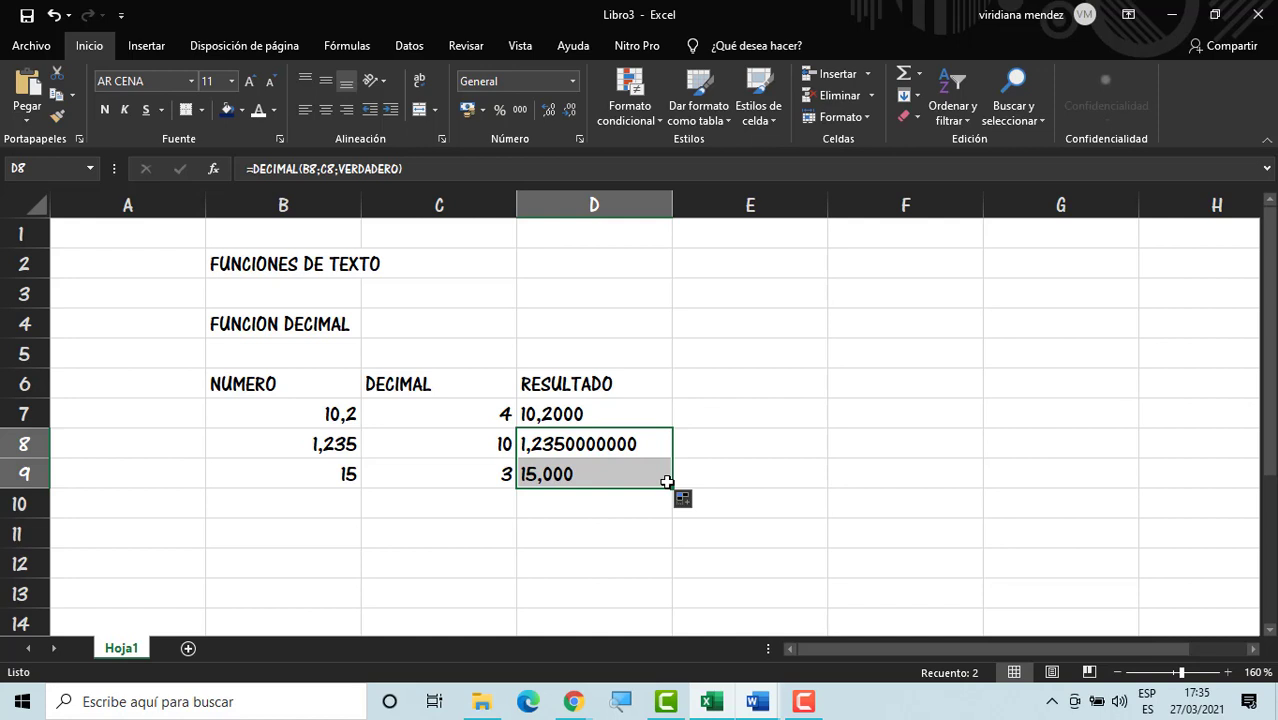
click(565, 474)
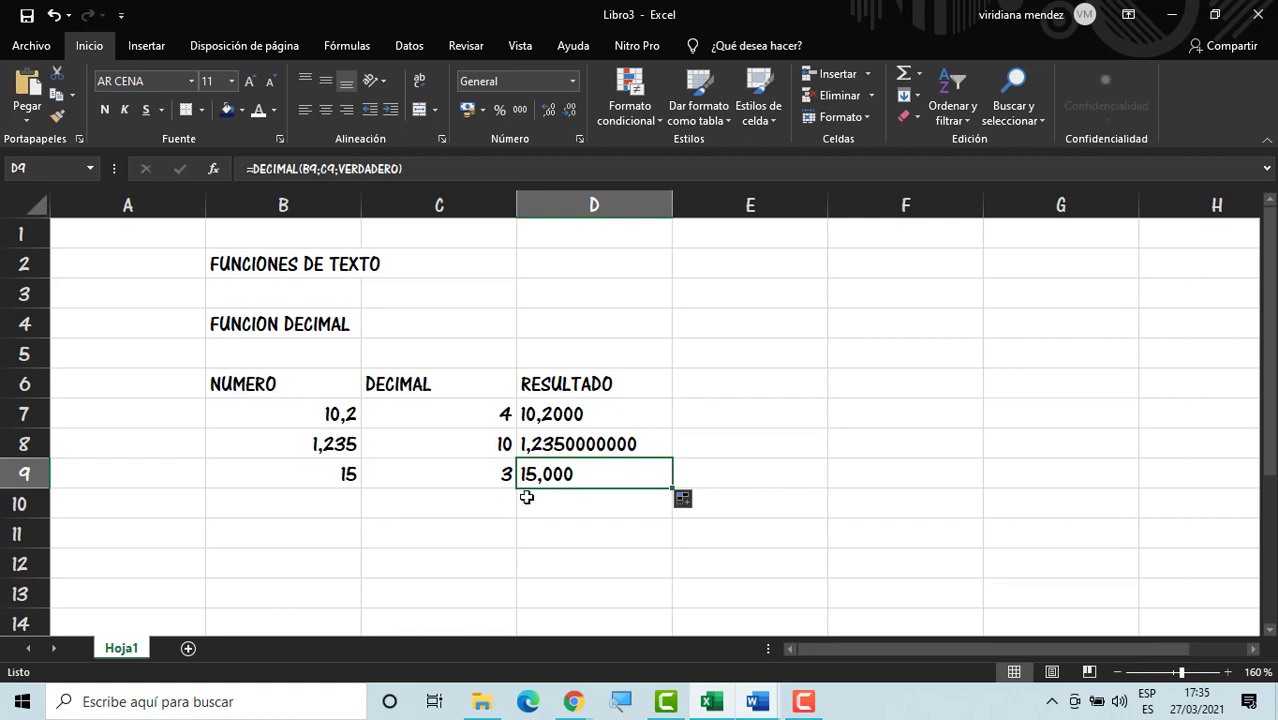
click(548, 450)
click(545, 418)
click(535, 477)
Step: Enter 152000 as the fourth number in cell B10
click(346, 504)
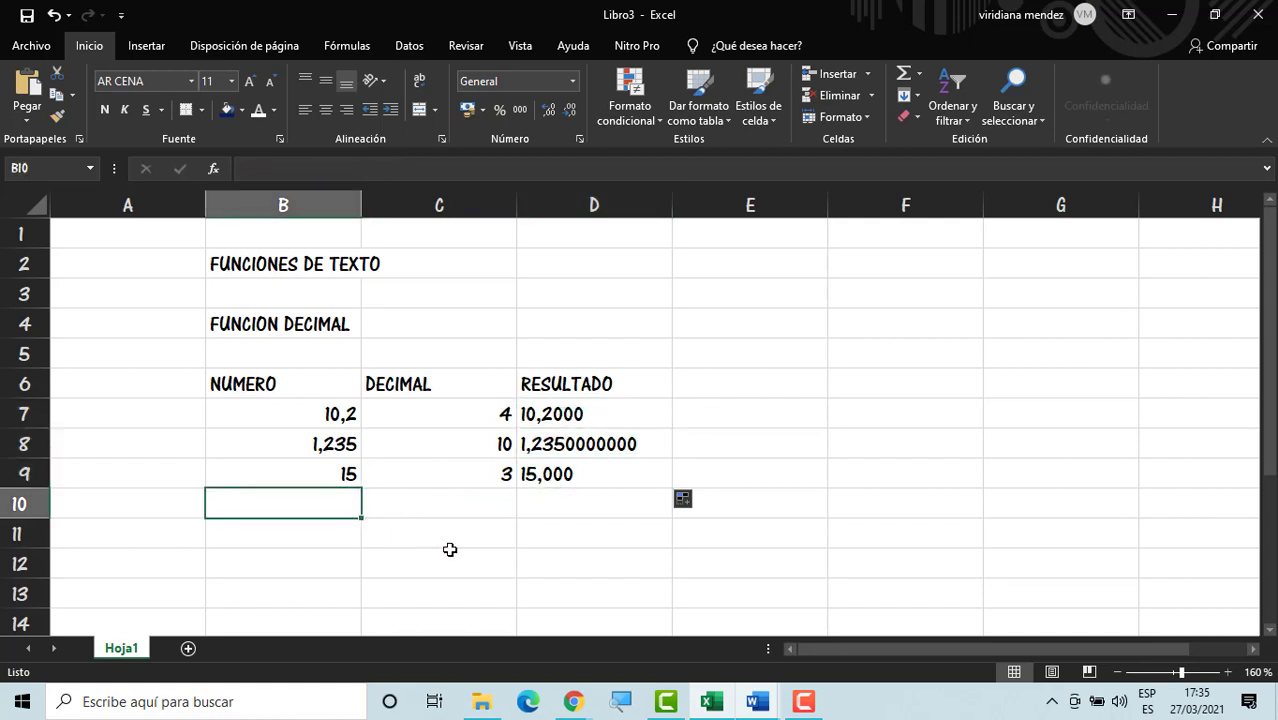
text(1)
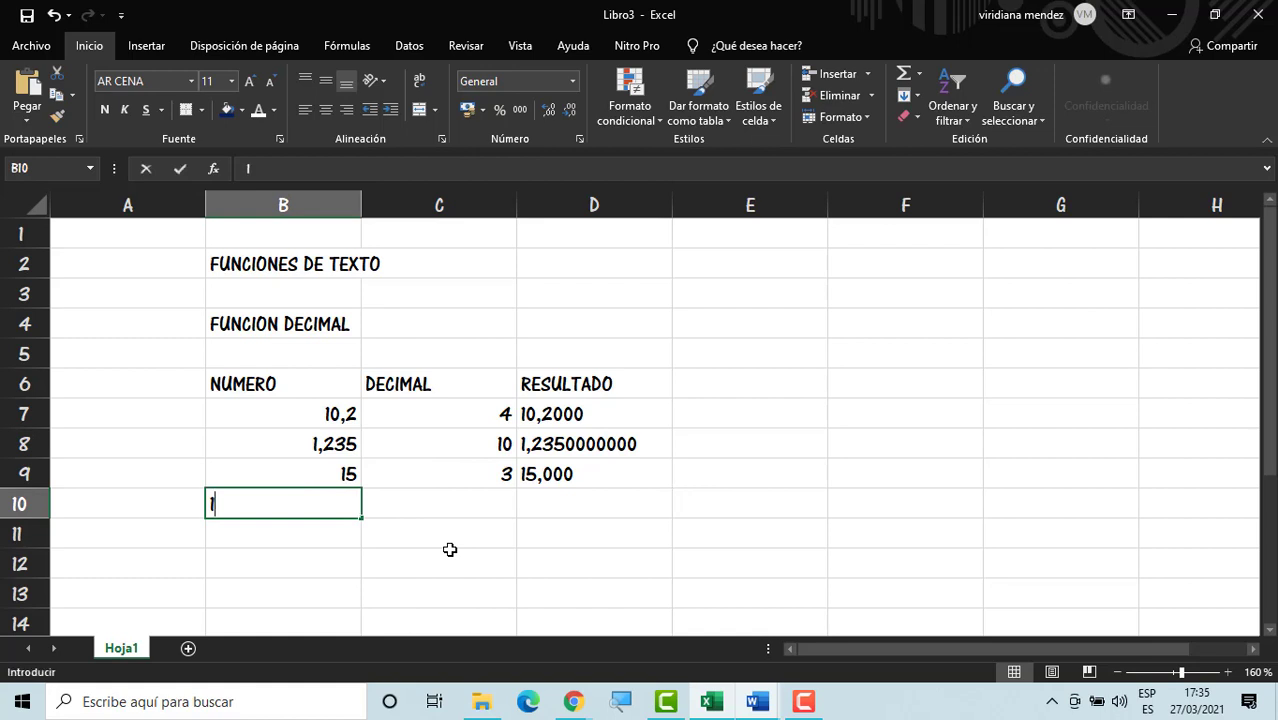
text(52)
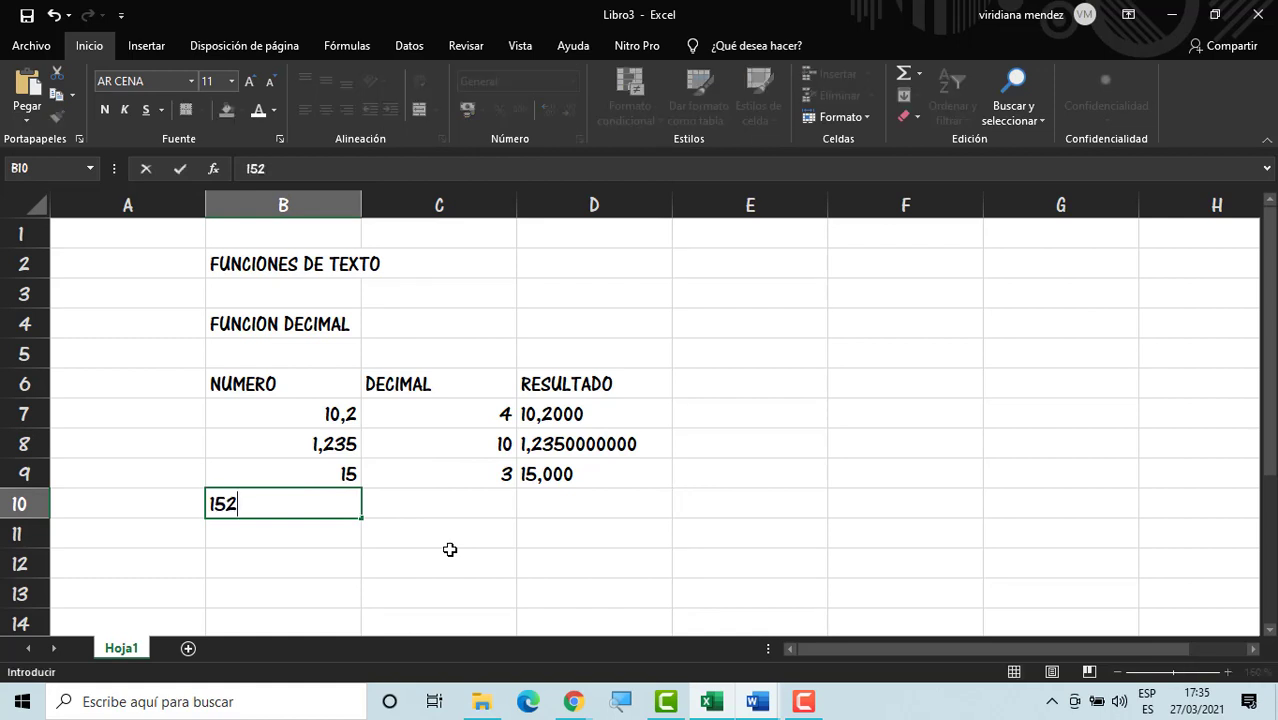
text(000)
key(Tab)
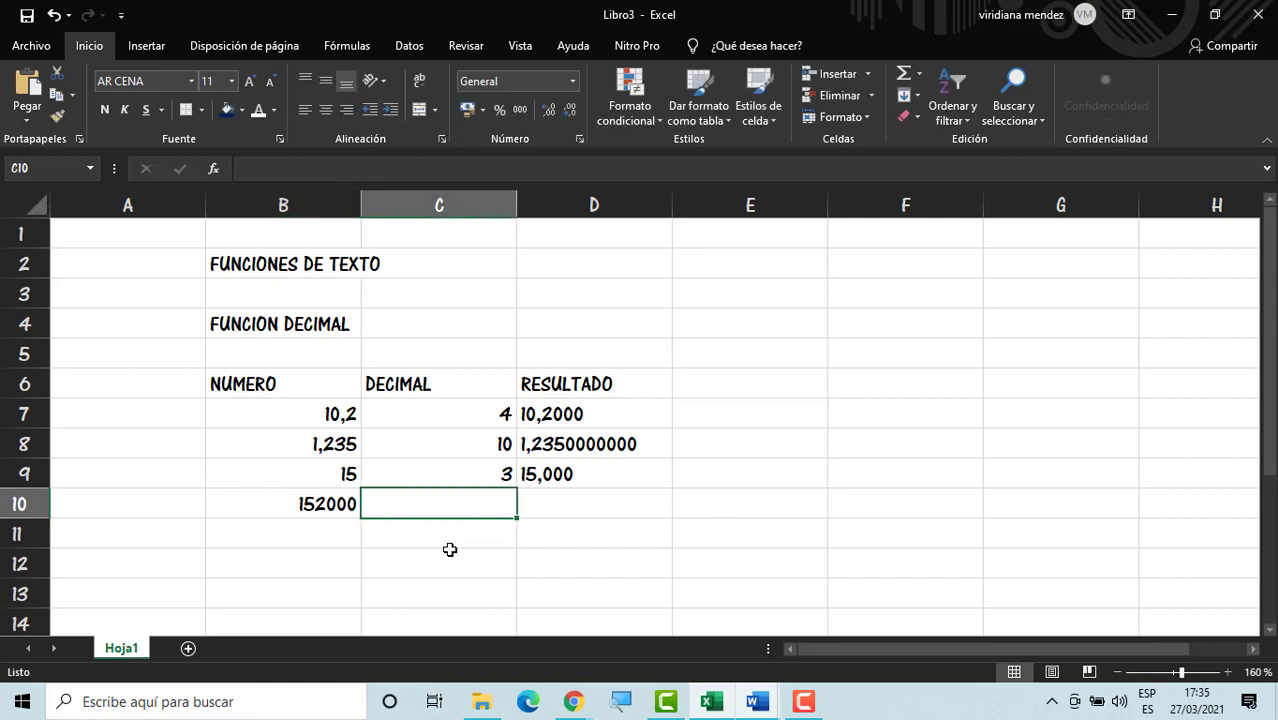
key(Tab)
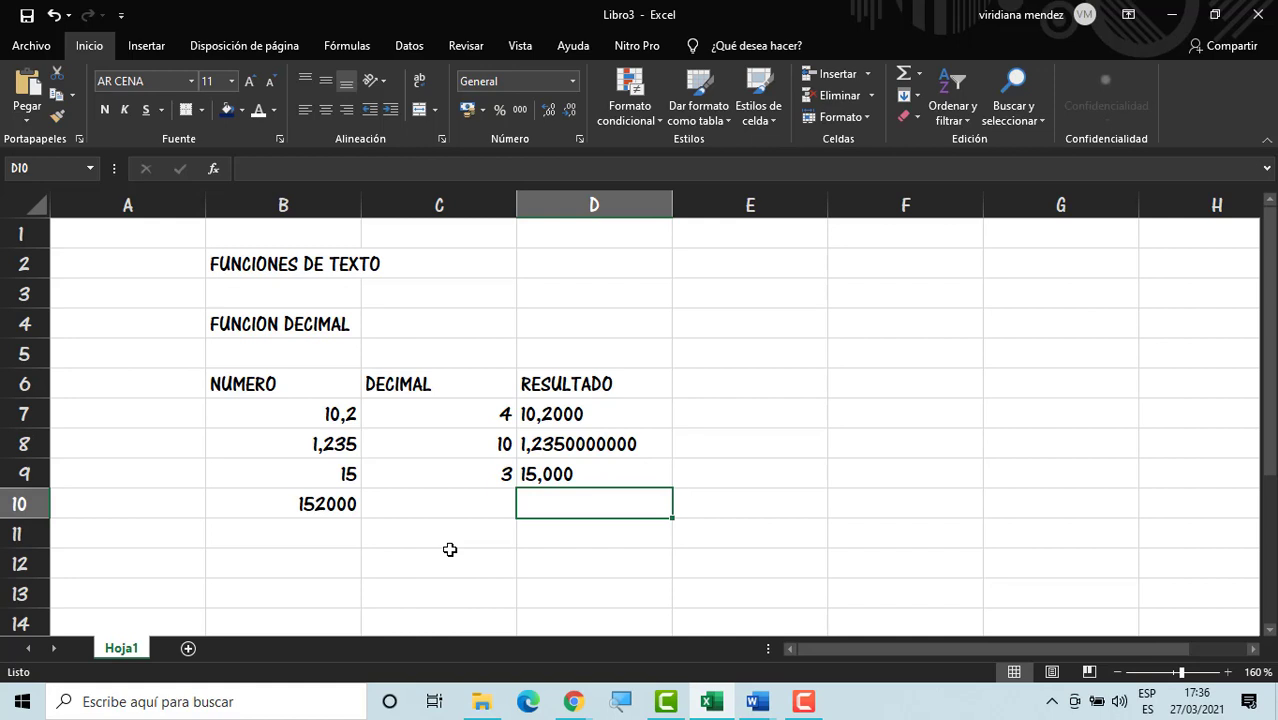
Step: Examine the DECIMAL column entries from C7 down to C10
drag(463, 393, 473, 500)
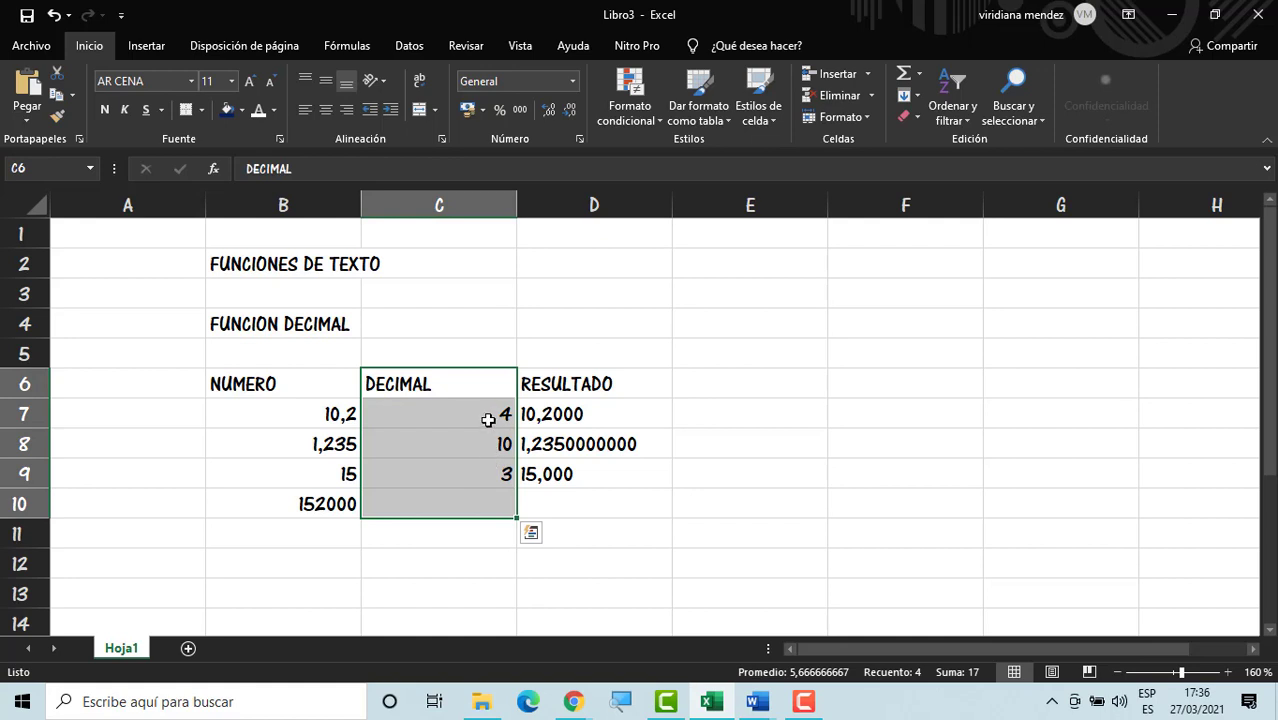
click(488, 420)
click(496, 446)
click(494, 474)
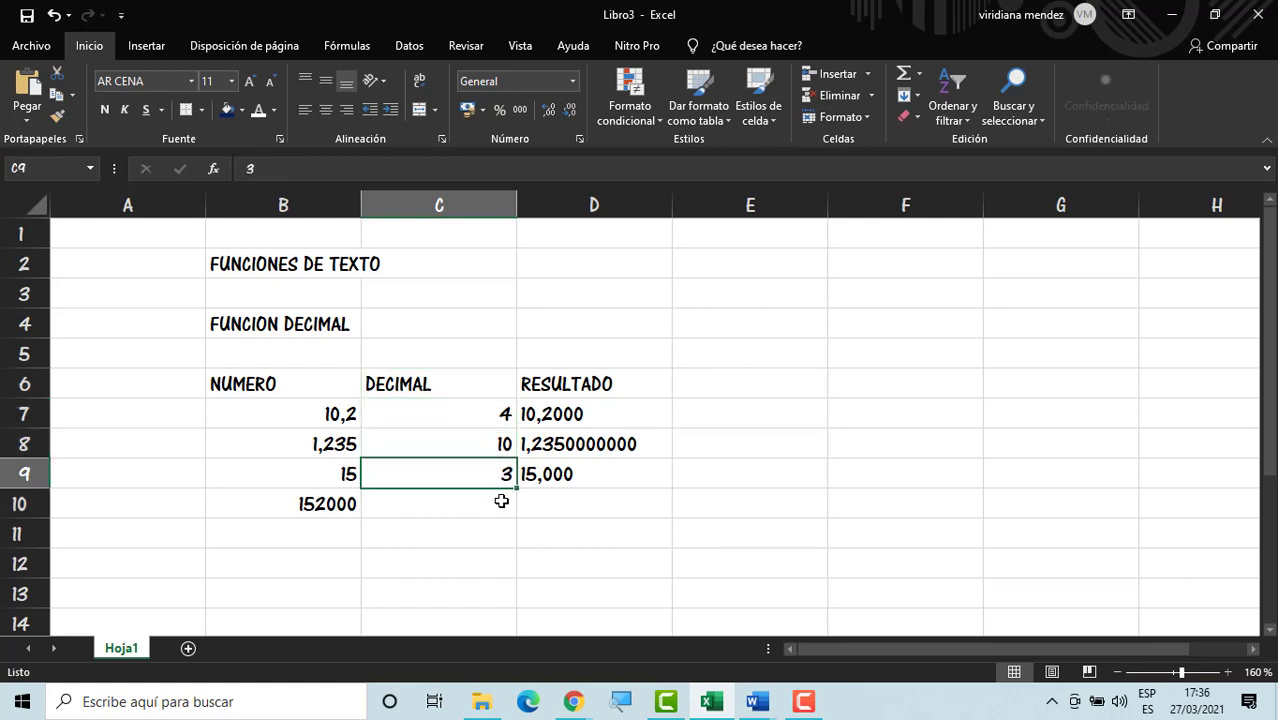
click(501, 501)
click(471, 424)
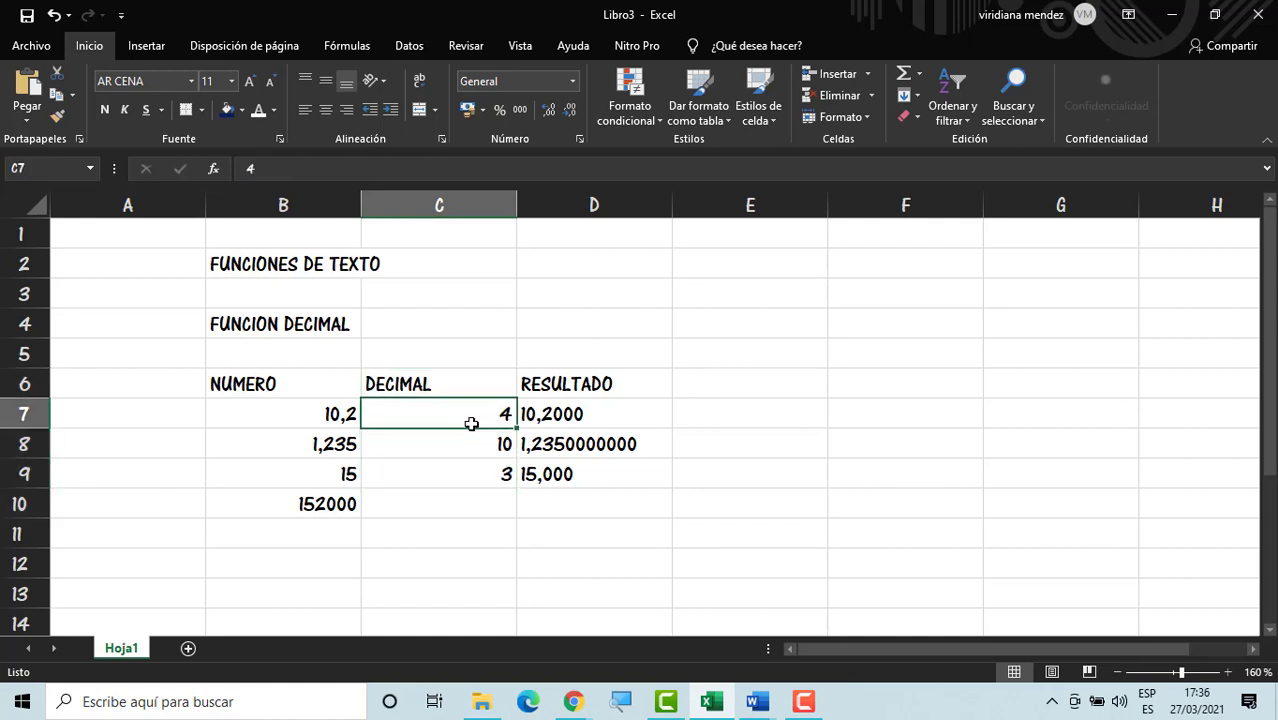
Step: Review the decimal counts in column C and the DECIMAL formula in D7
click(465, 443)
click(457, 476)
click(461, 526)
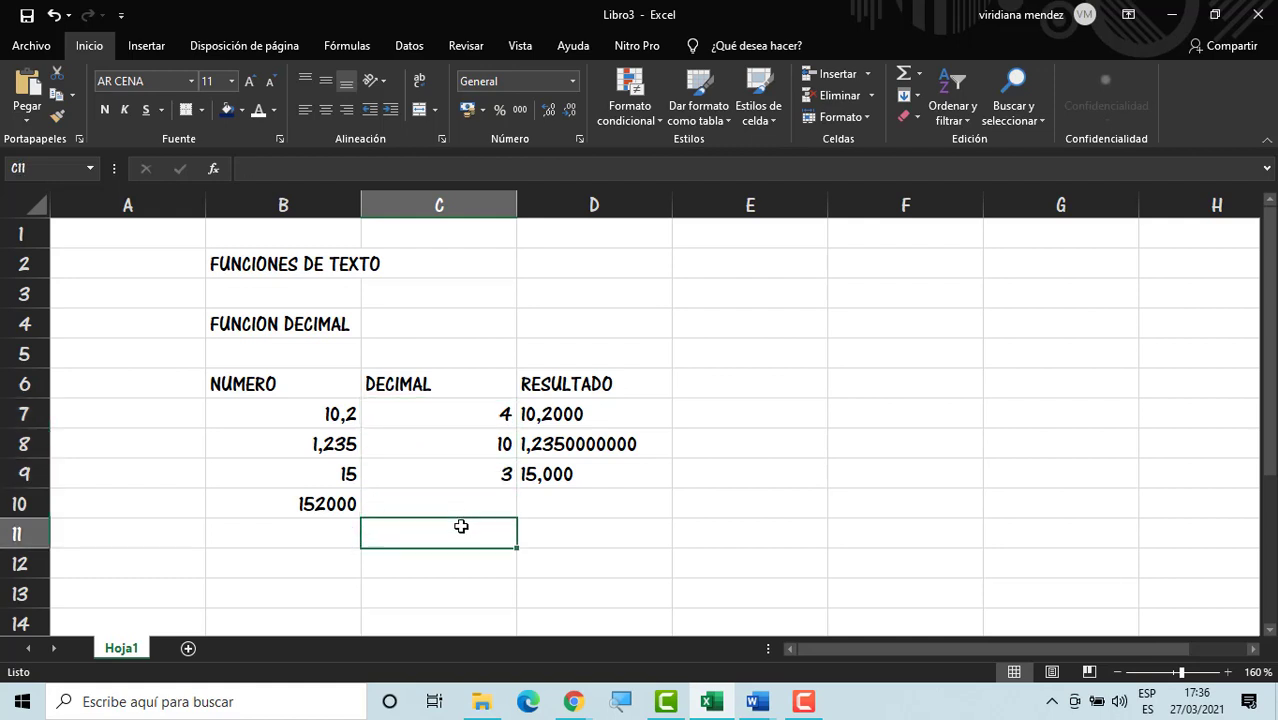
click(460, 506)
click(460, 470)
click(461, 443)
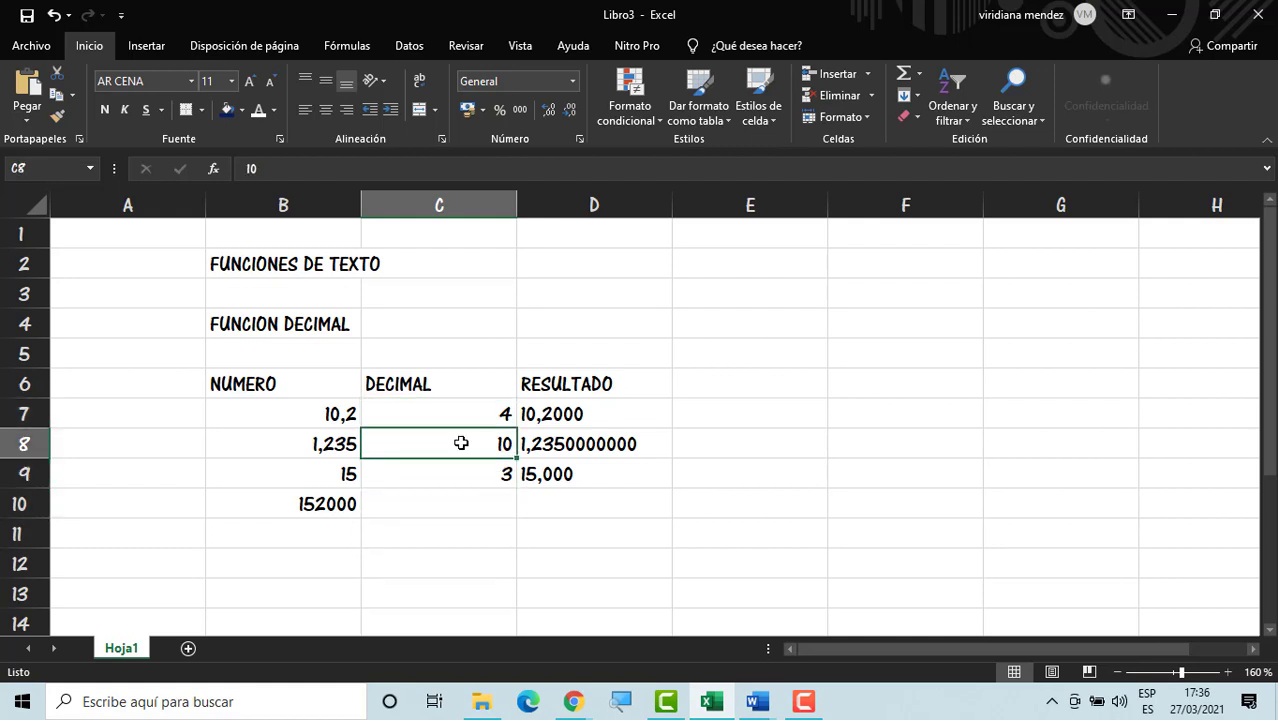
click(466, 392)
click(465, 411)
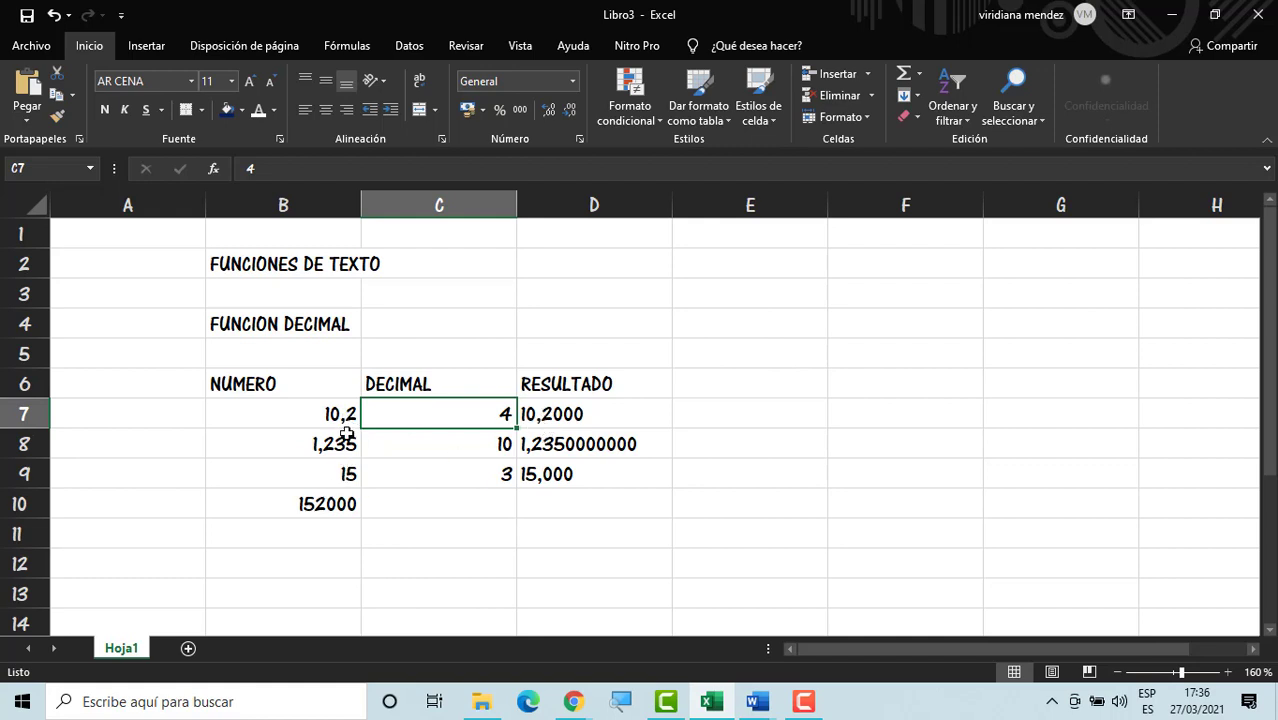
click(556, 432)
click(548, 420)
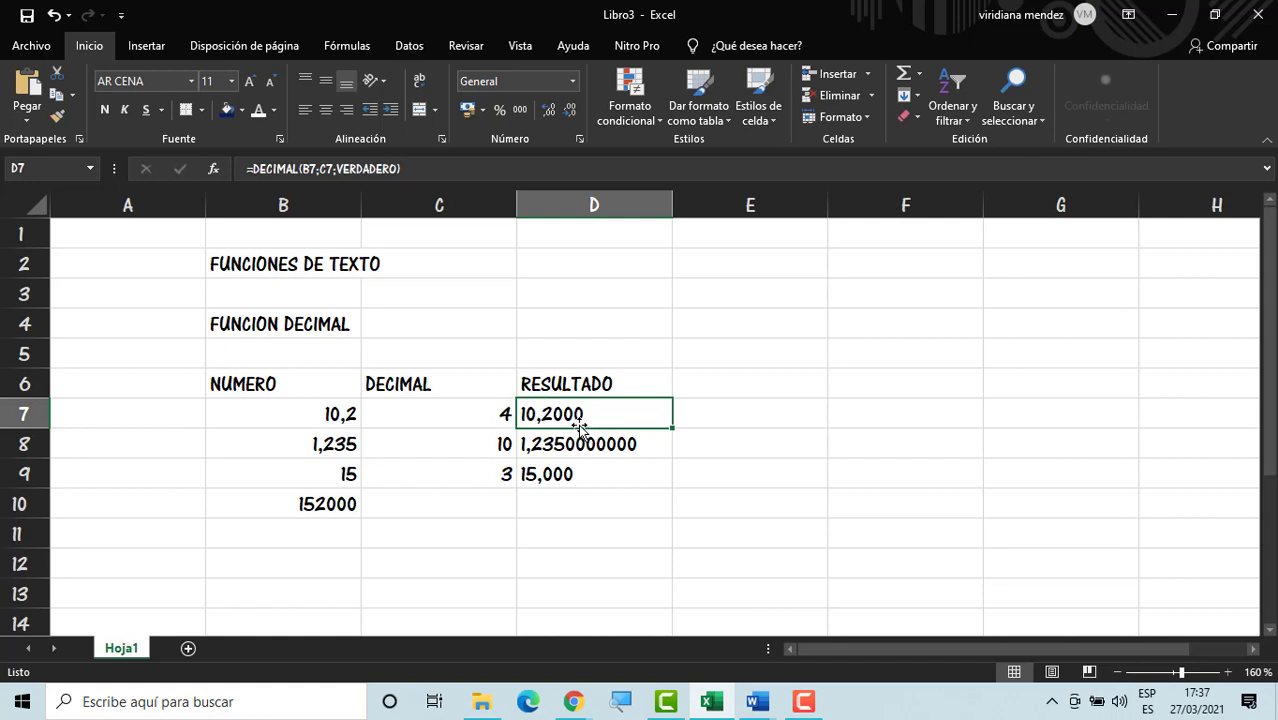
Step: Set the decimal count for the first number in C7 to 2
double_click(500, 414)
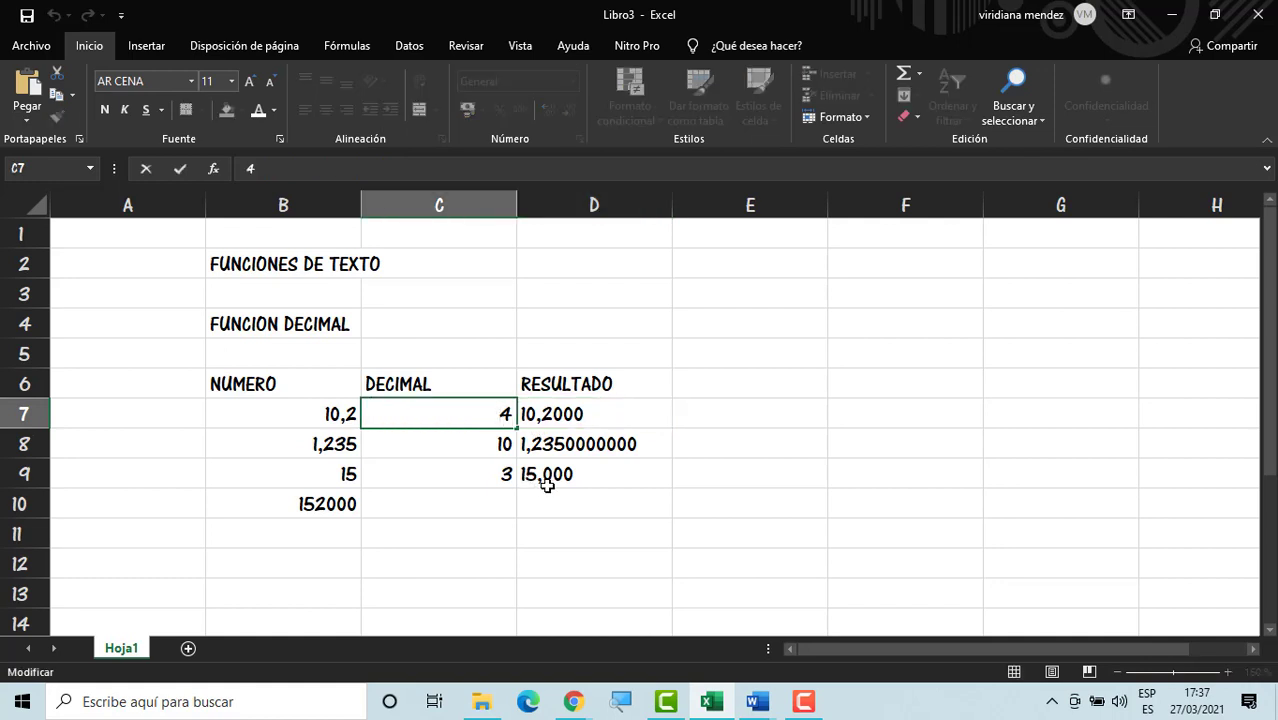
key(Delete)
text(2)
key(Return)
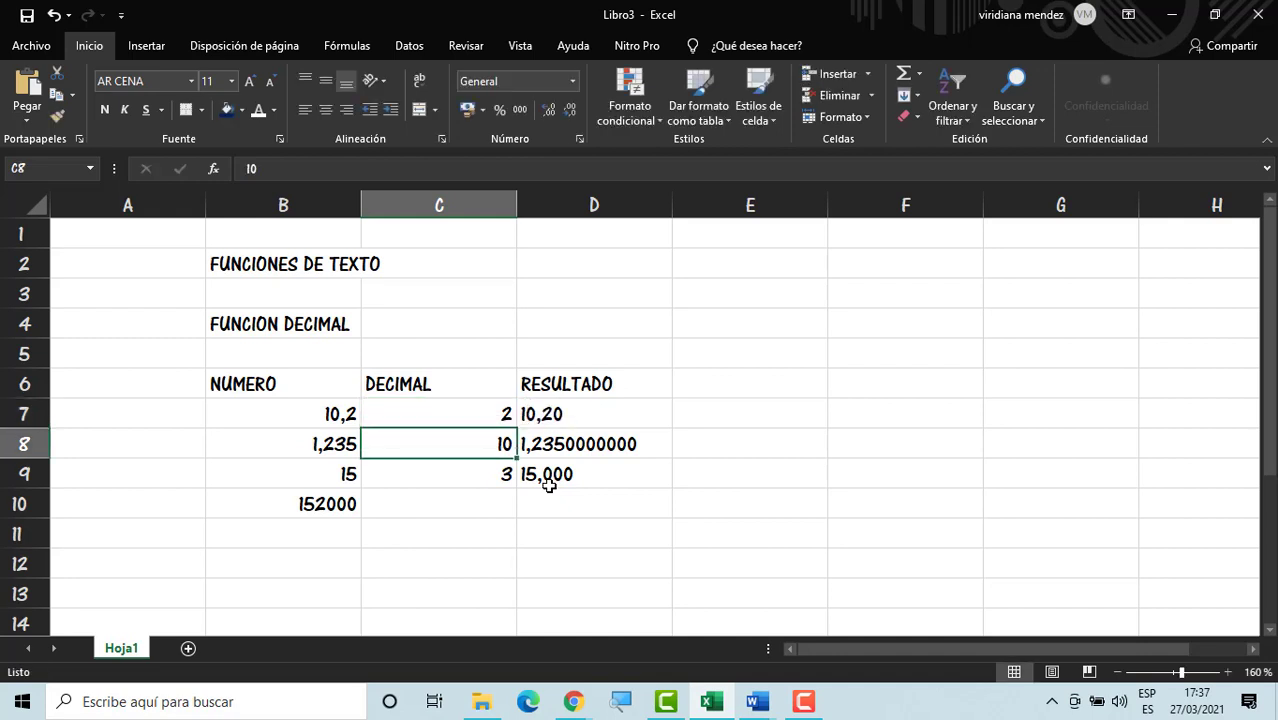
key(Up)
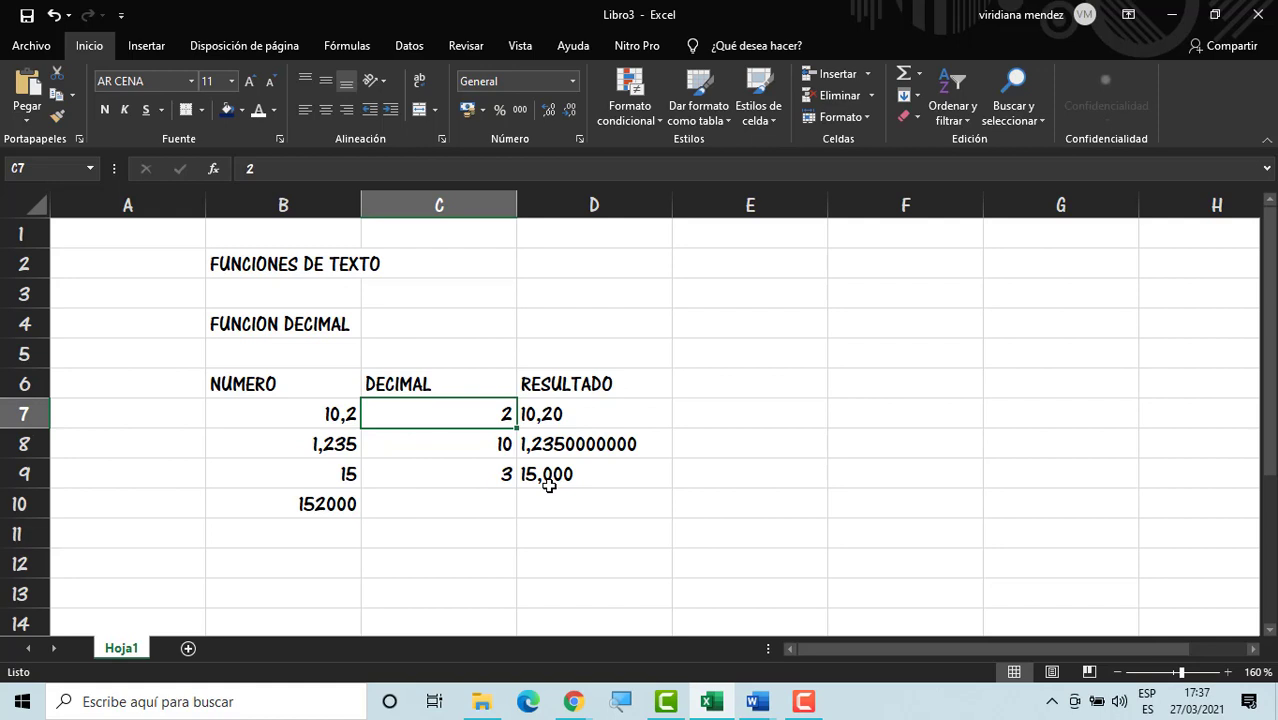
Step: Change the decimal count in C7 to 20
double_click(509, 413)
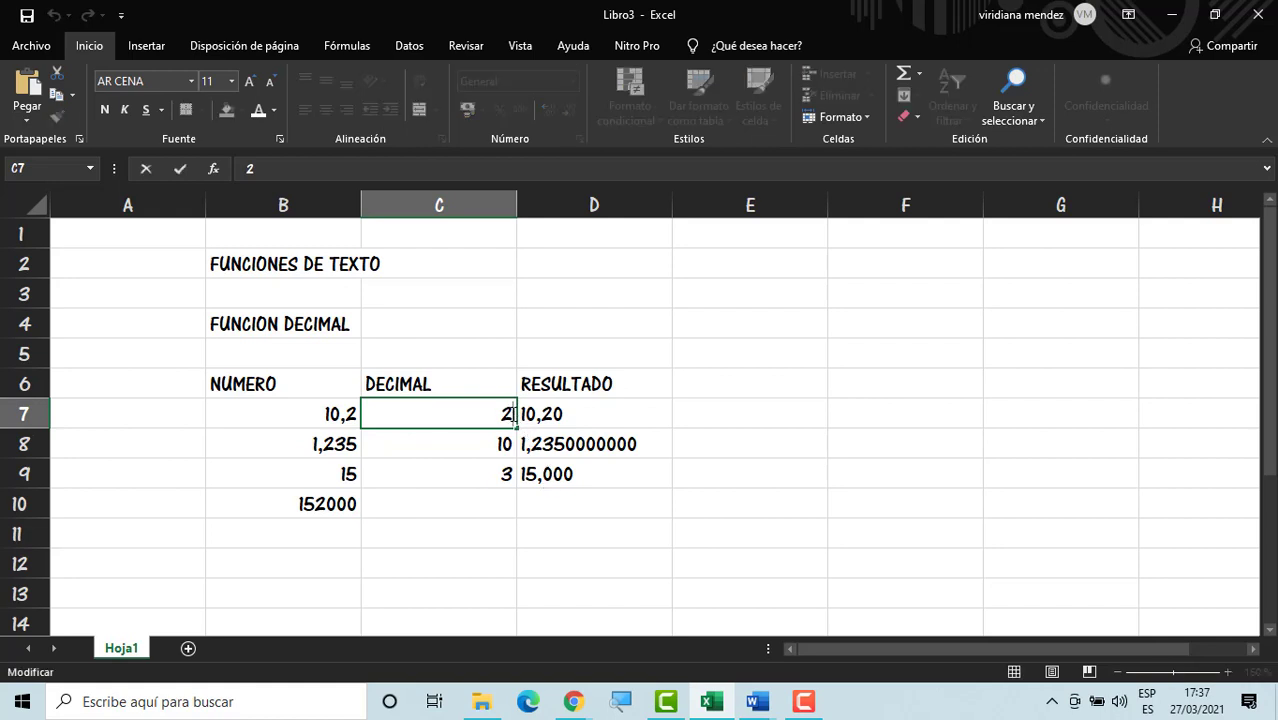
text(0)
key(Return)
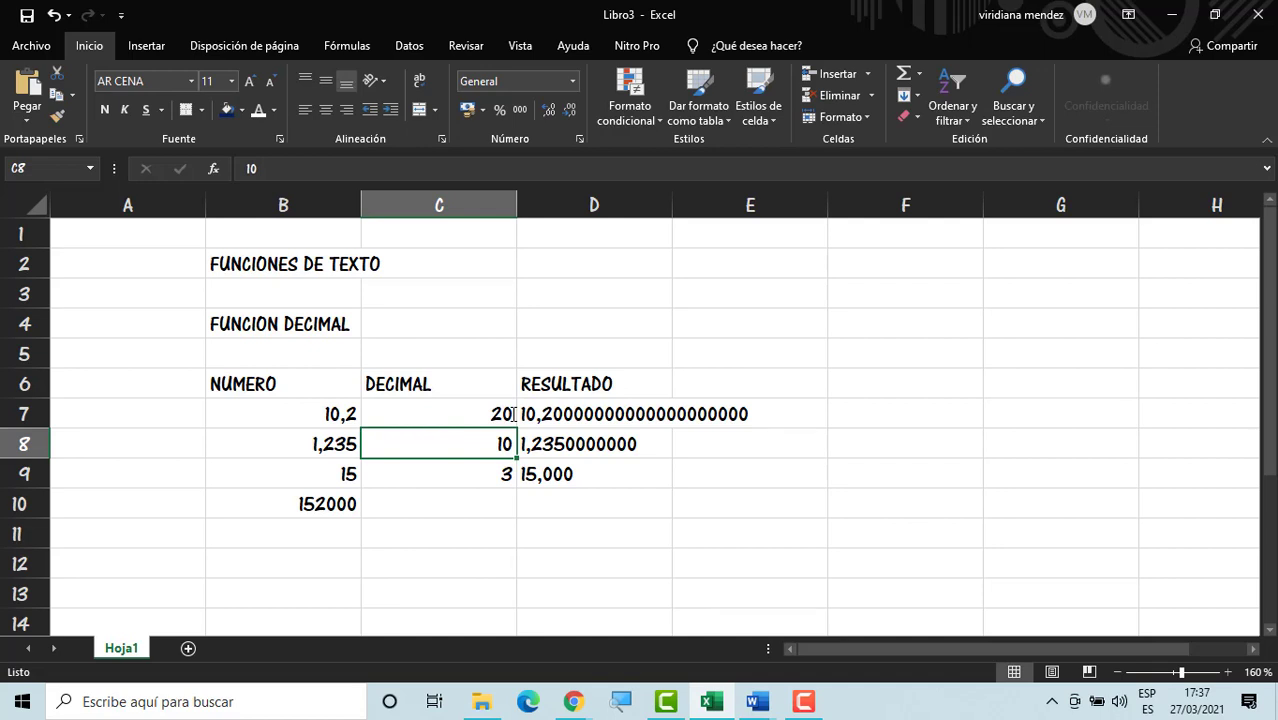
click(513, 413)
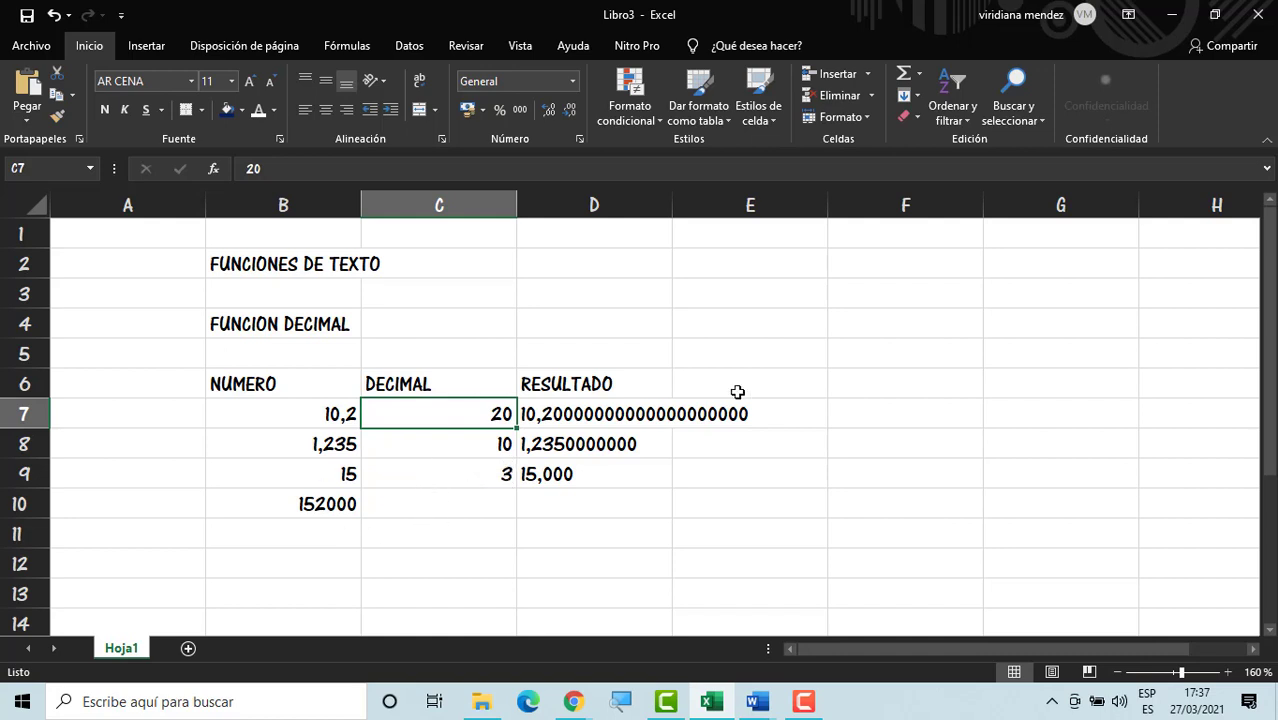
click(352, 414)
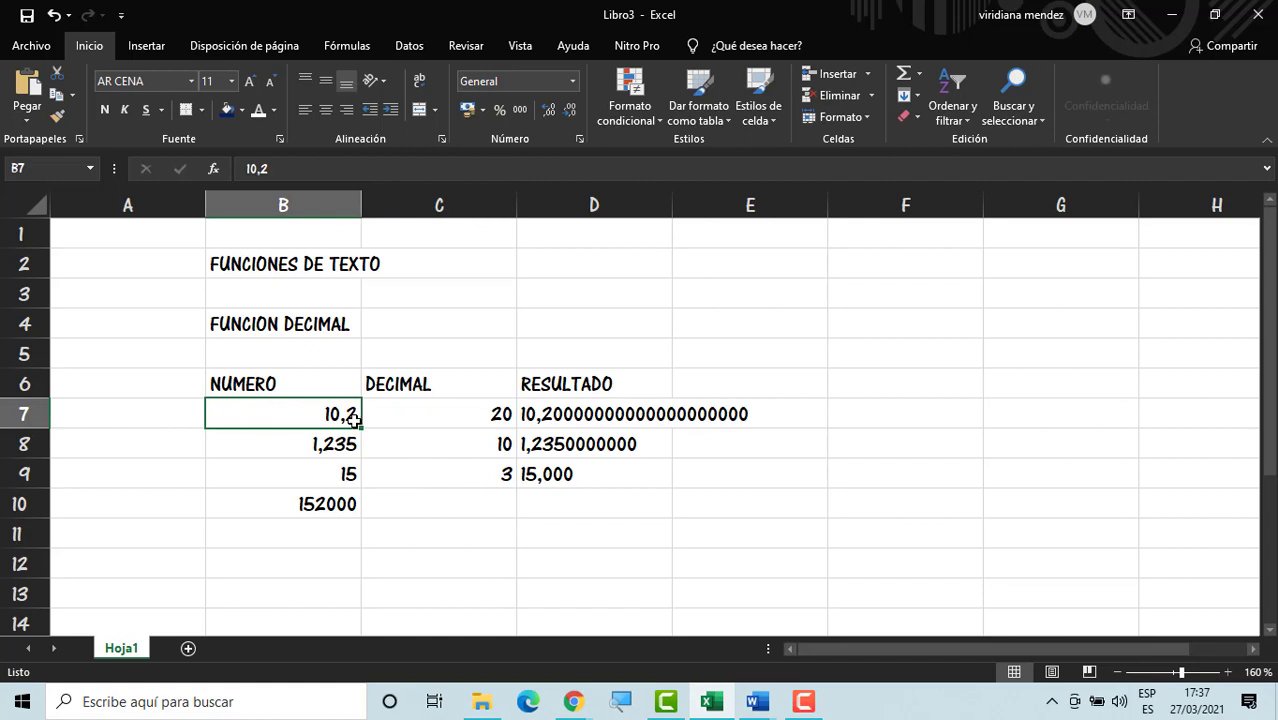
double_click(352, 414)
text(58)
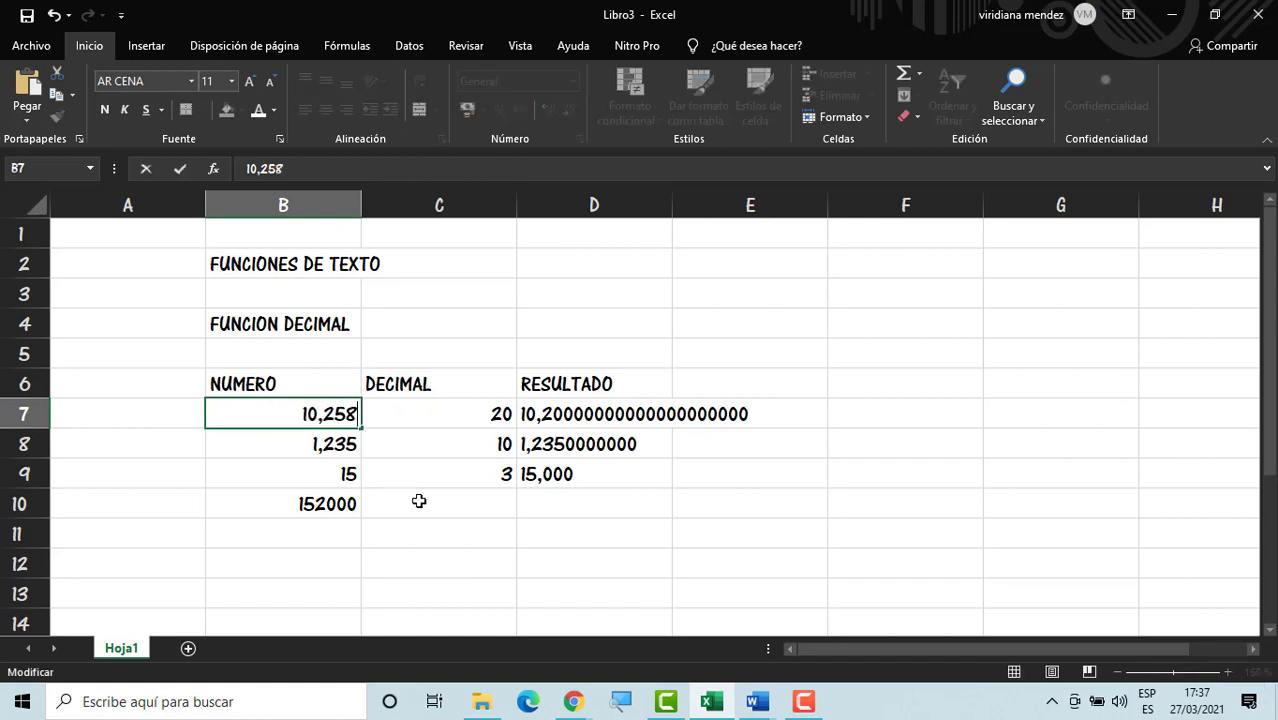
text(9622555)
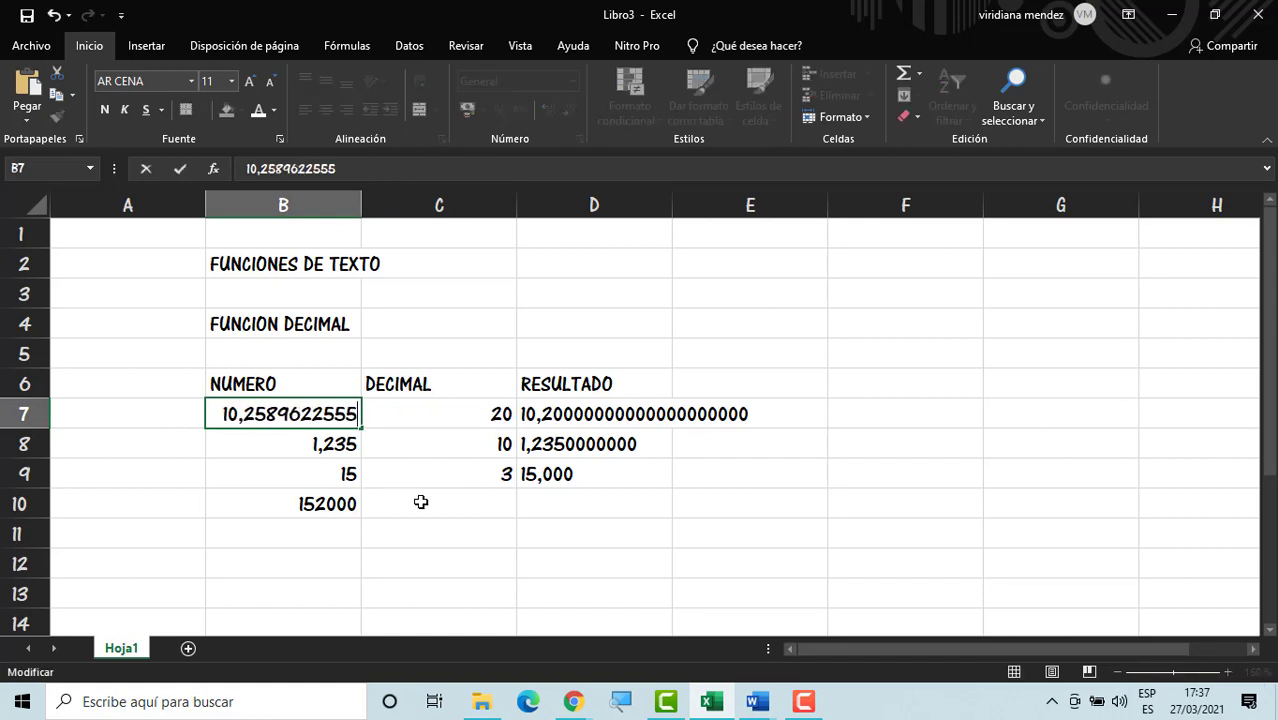
key(Return)
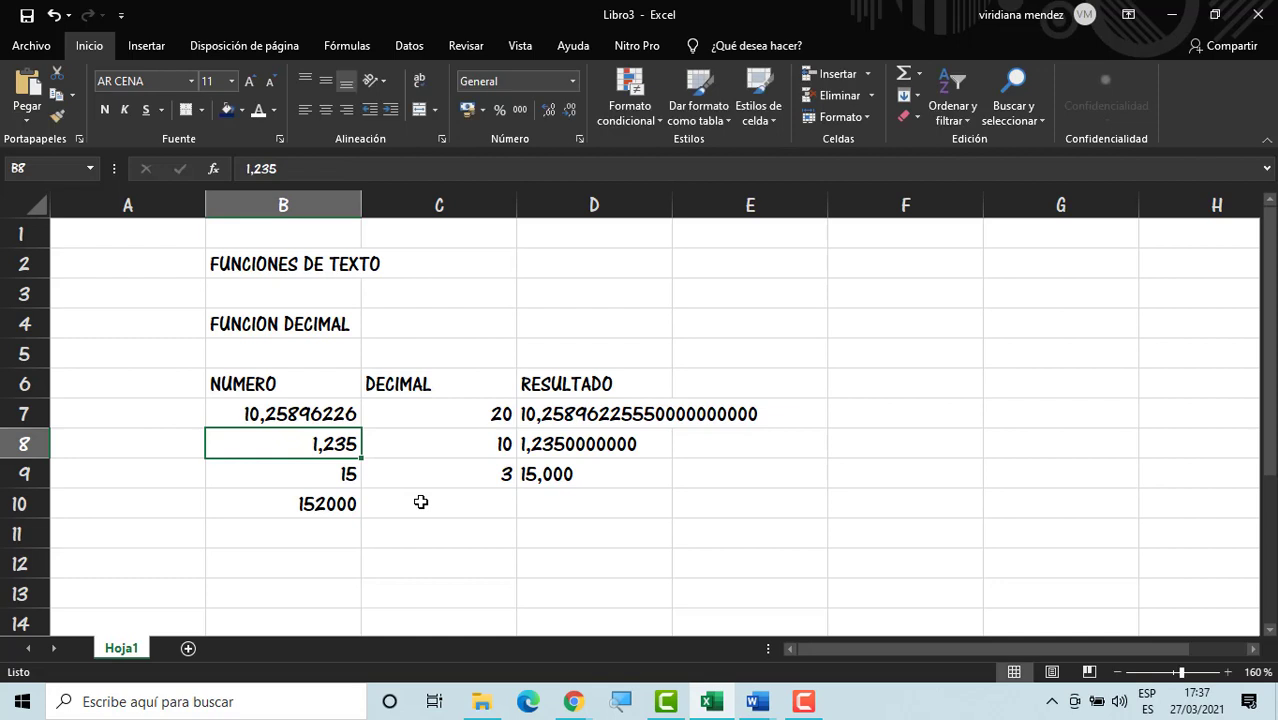
double_click(356, 415)
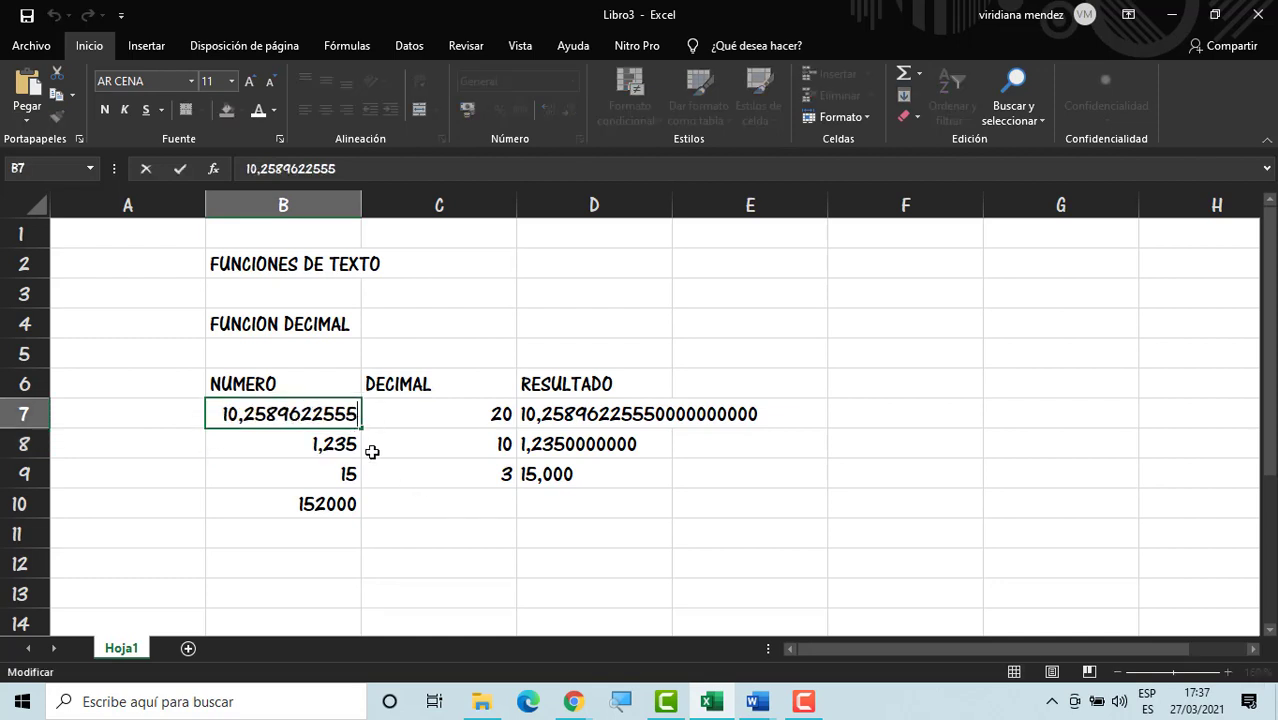
text(5544)
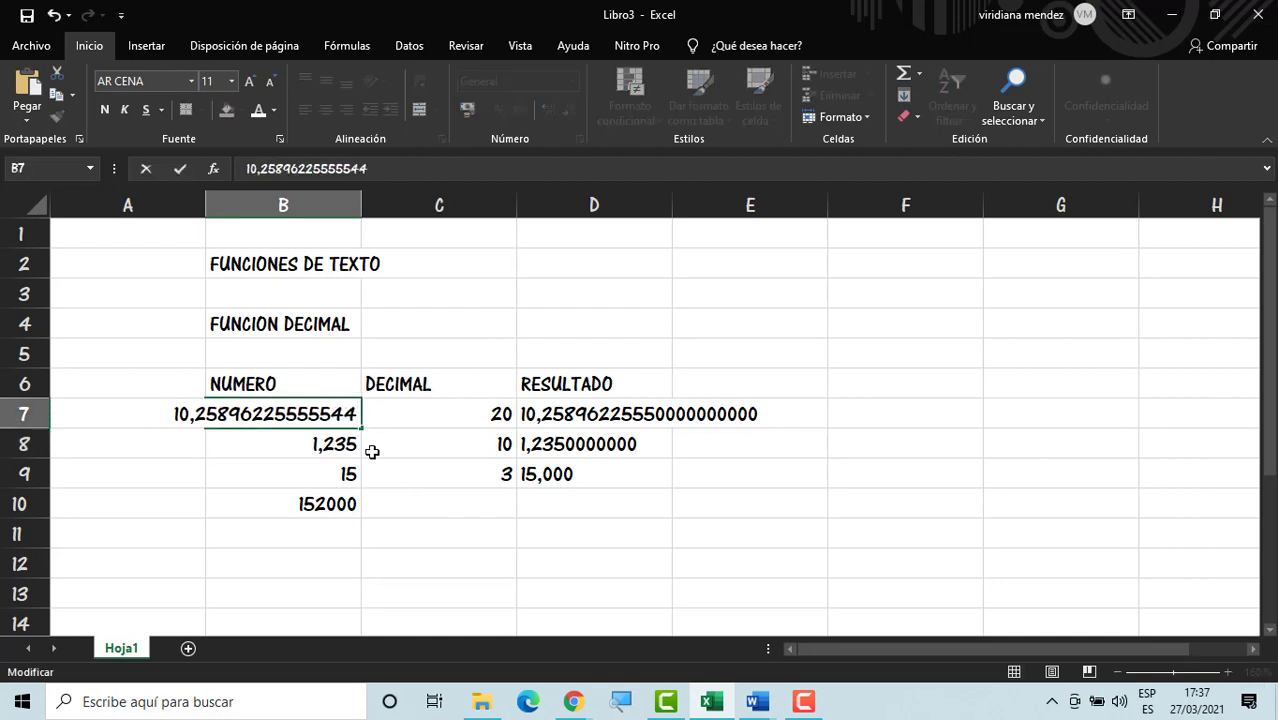
key(Return)
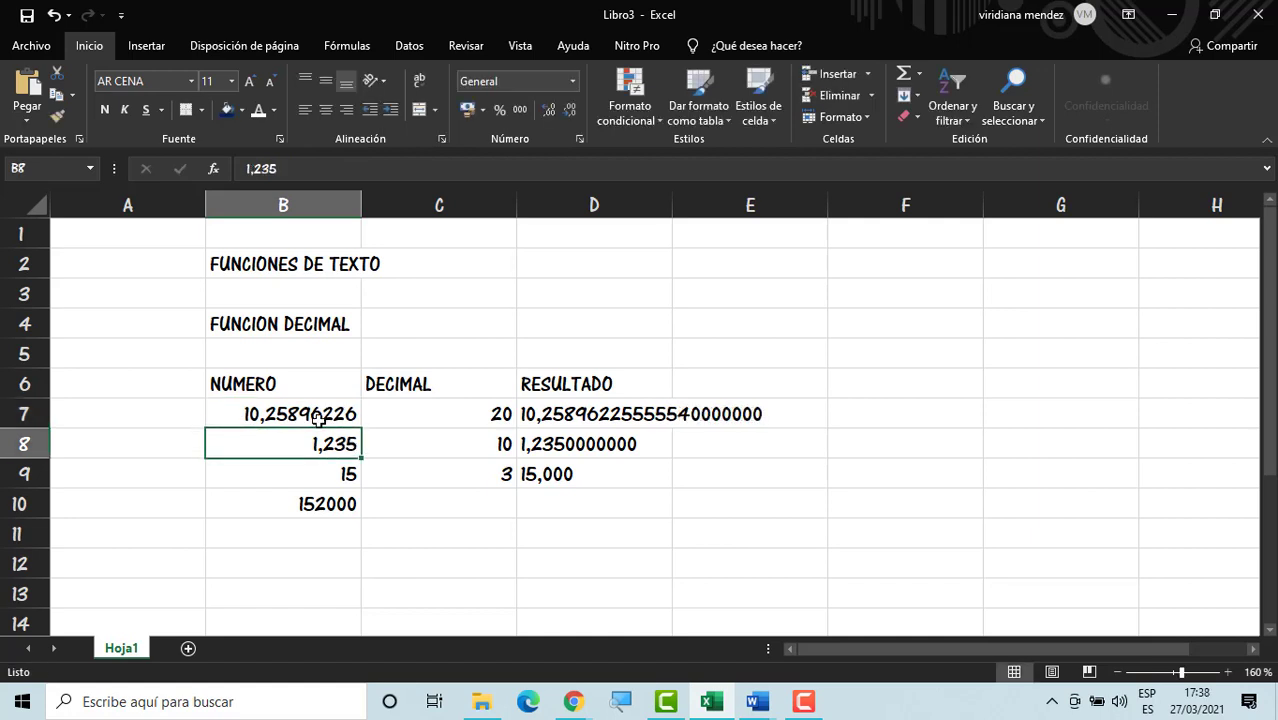
click(645, 425)
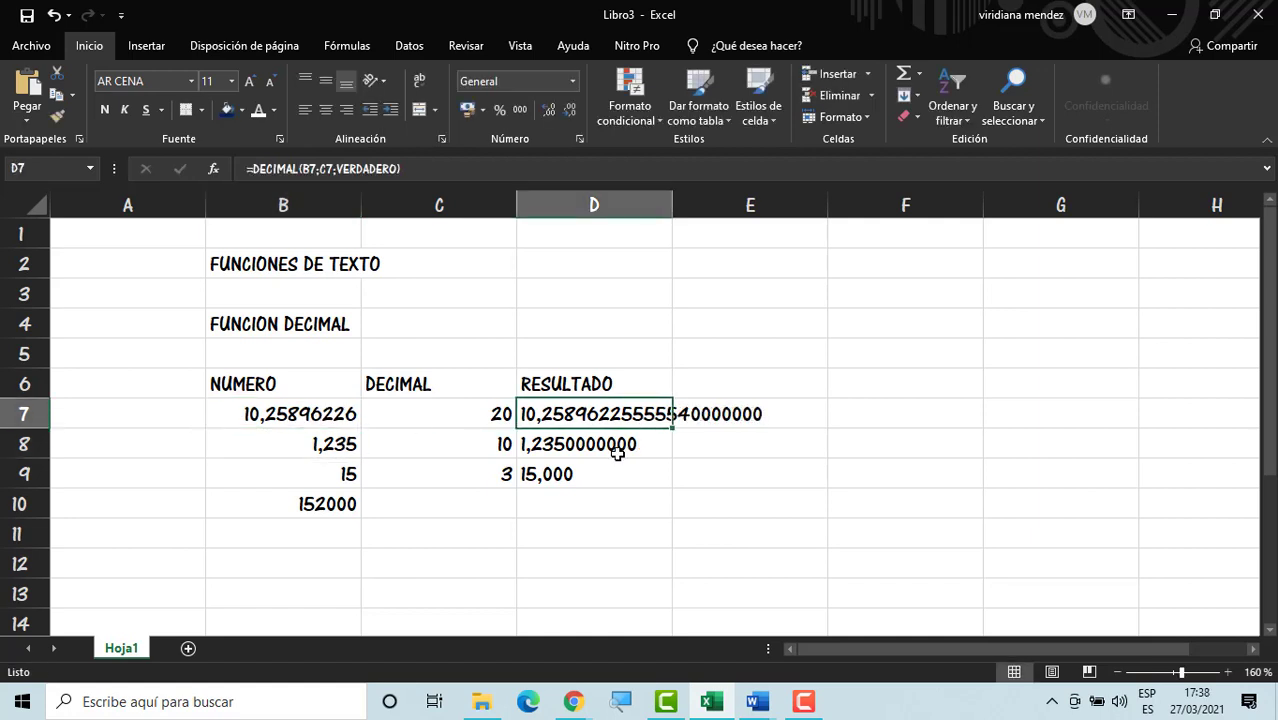
click(336, 411)
click(706, 411)
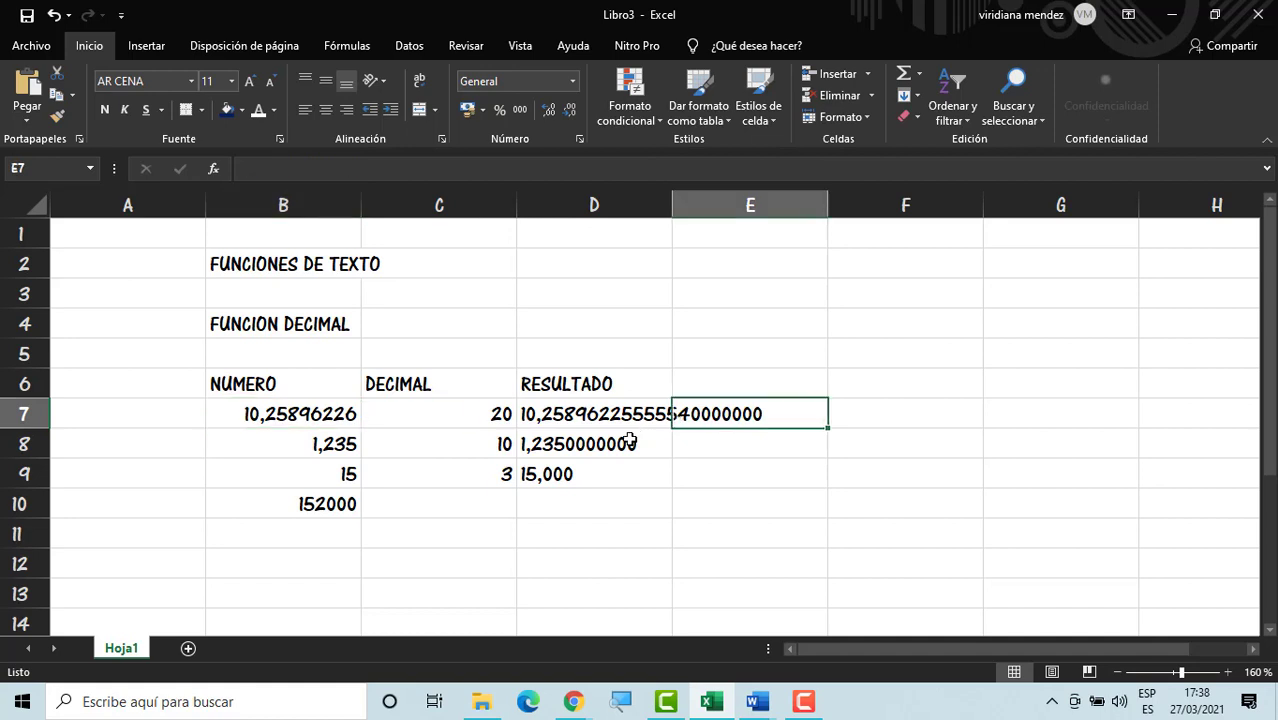
click(613, 419)
Step: Insert additional 5s among the last decimals of B7 and compare the stored number with the result in D7
double_click(330, 414)
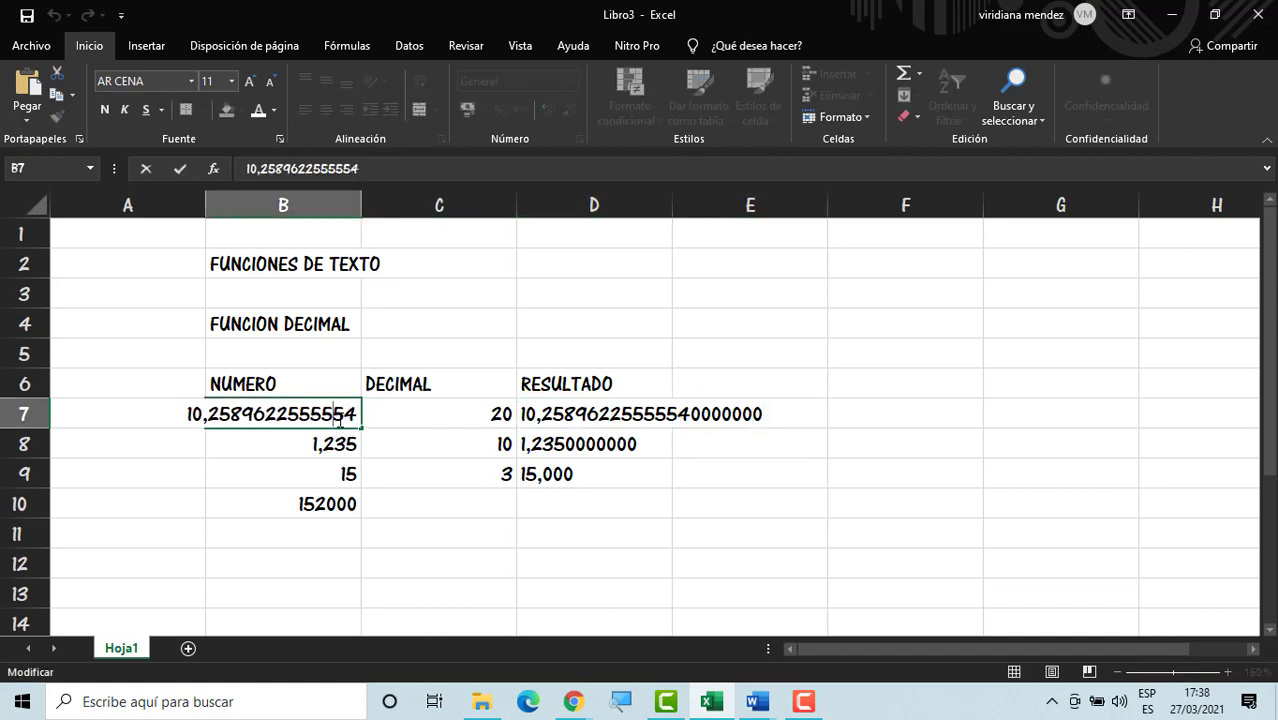
text(5555555555)
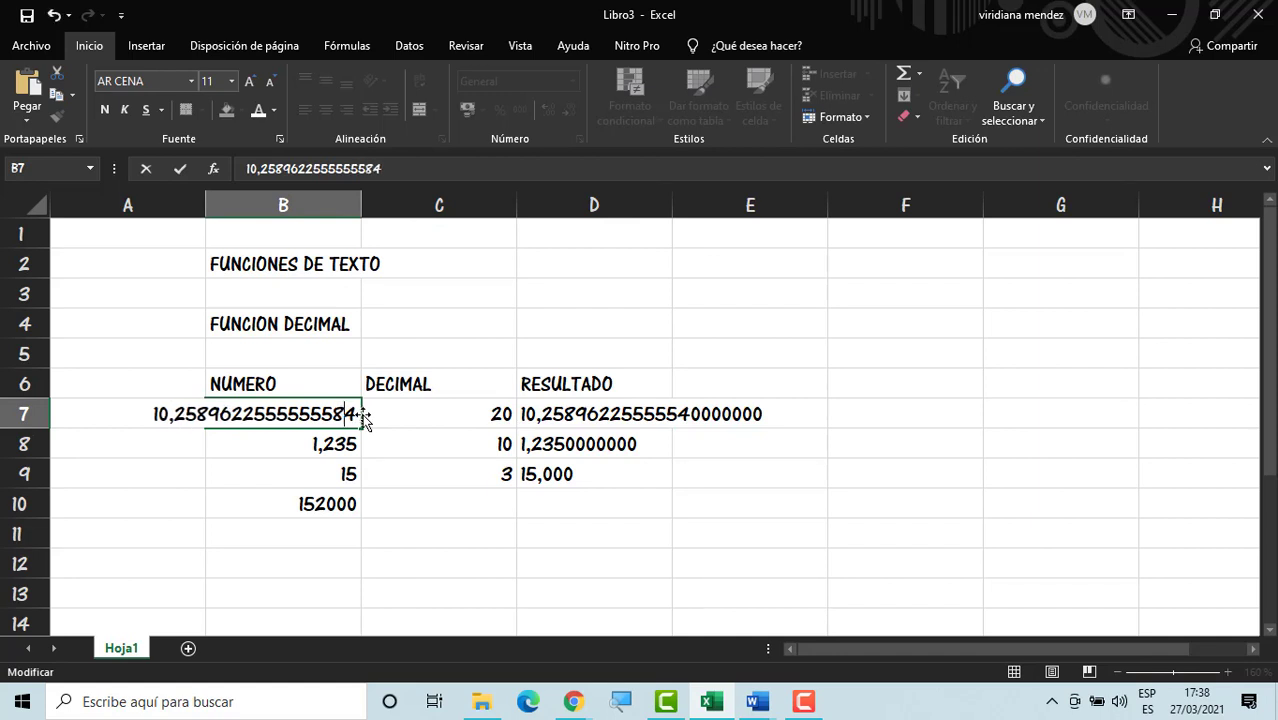
key(Return)
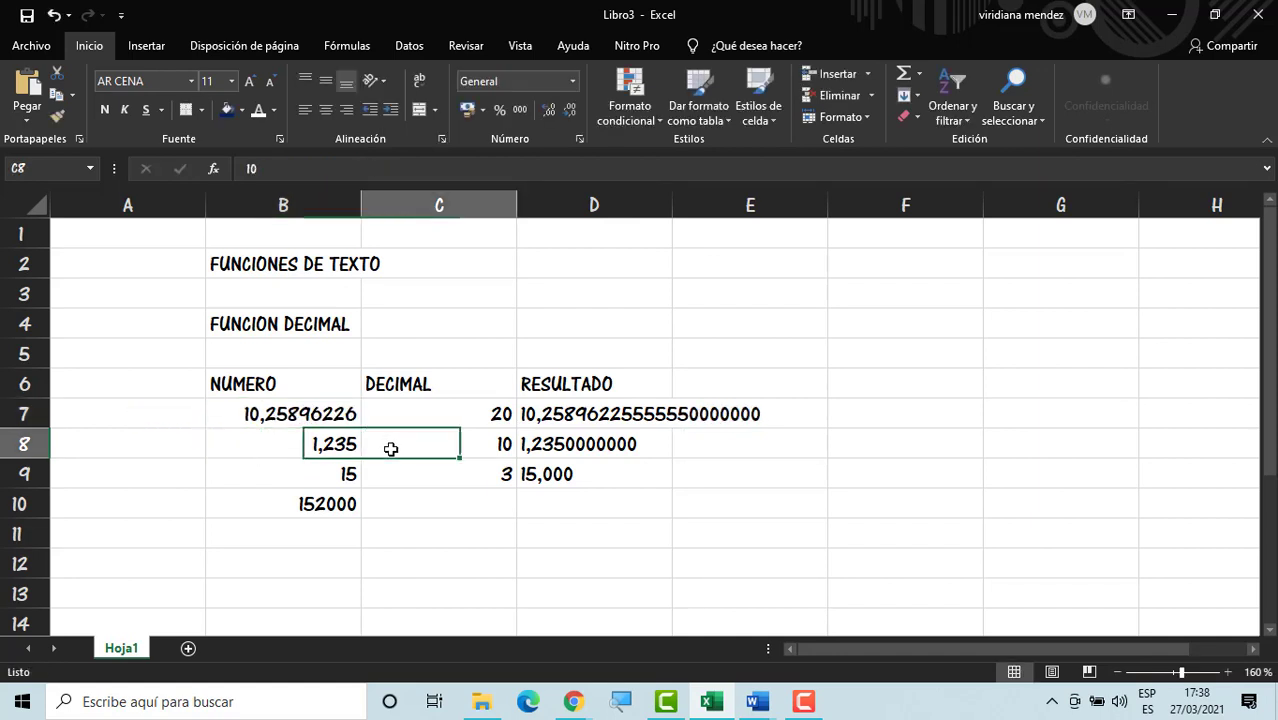
click(391, 448)
click(320, 420)
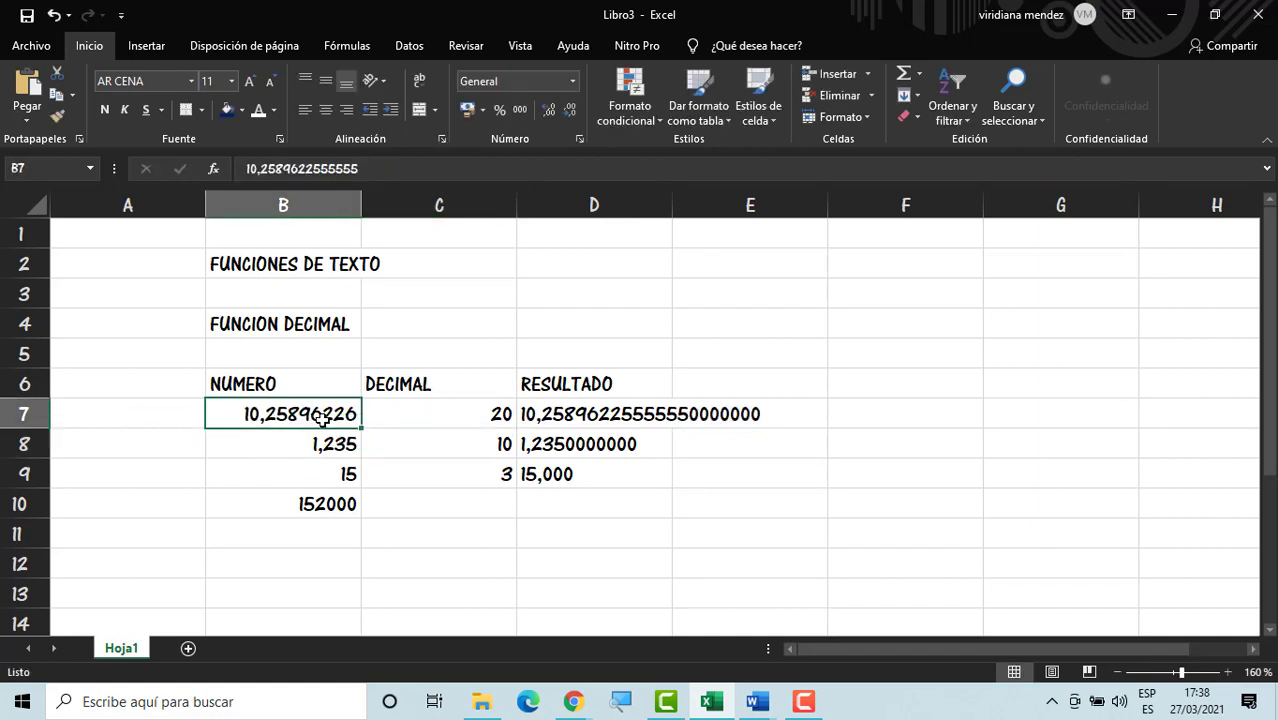
click(399, 448)
click(332, 436)
click(326, 411)
click(552, 418)
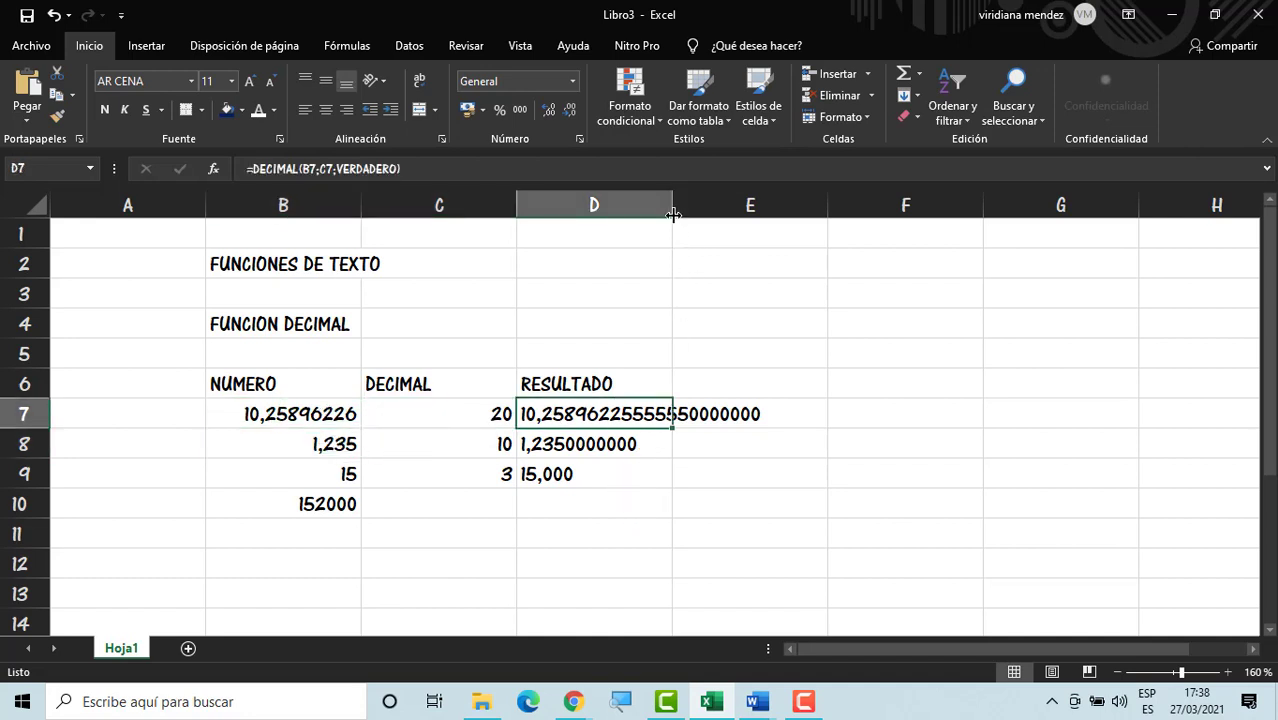
Step: Widen column D to give the long DECIMAL results more room
drag(673, 210, 762, 260)
click(804, 434)
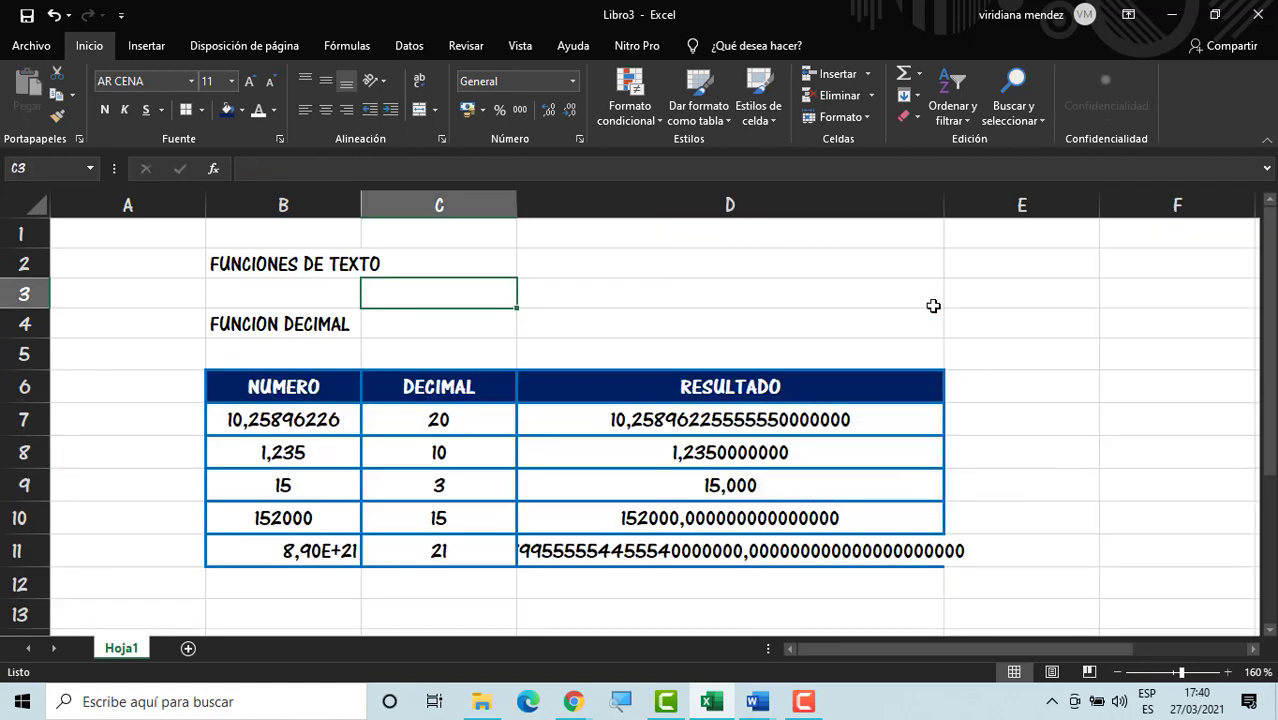
drag(941, 204, 969, 204)
Step: Format the FUNCIONES DE TEXTO title across B2:C2 as merged and centered, with white bold text, dark blue fill and blue borders
drag(258, 272, 449, 260)
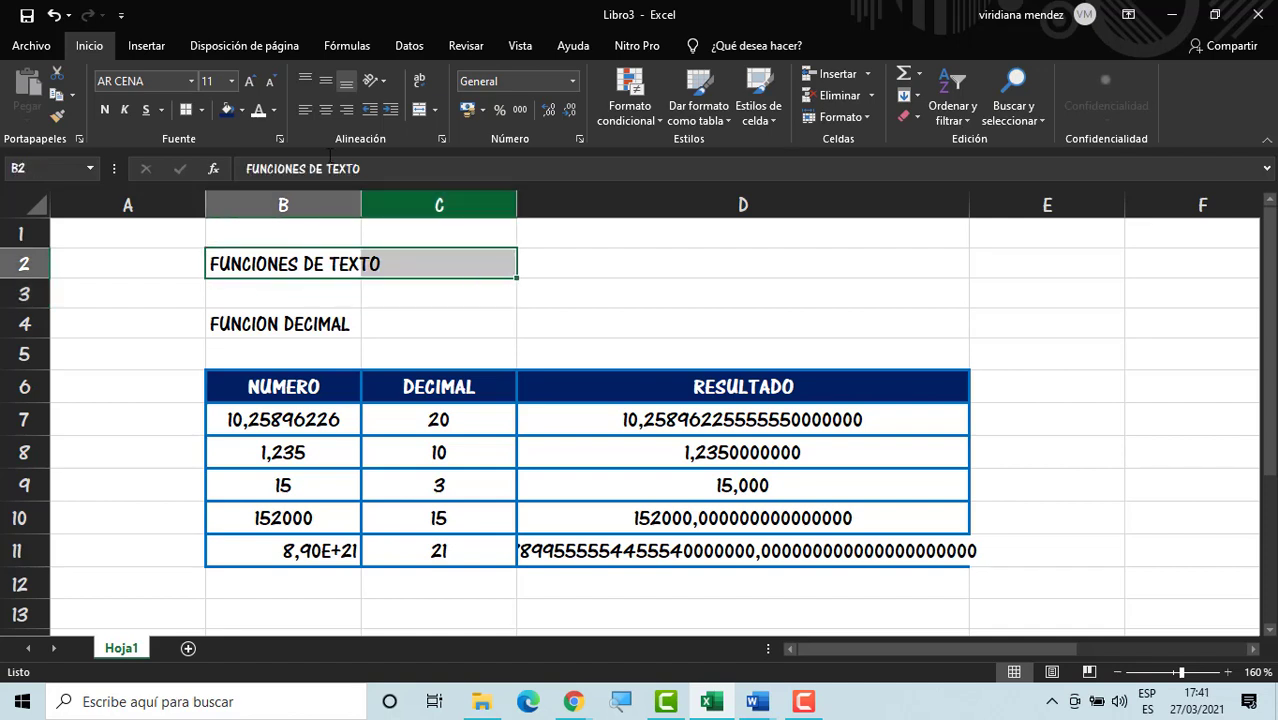
click(258, 110)
click(227, 110)
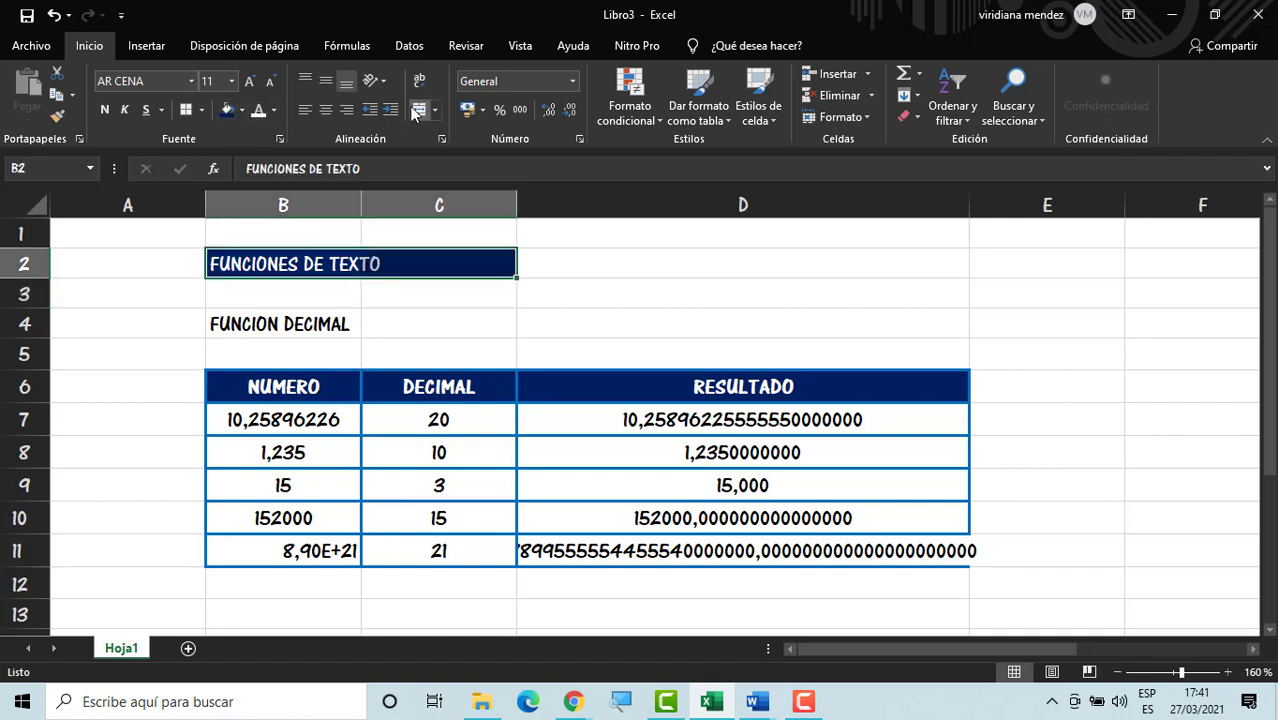
click(419, 110)
click(187, 109)
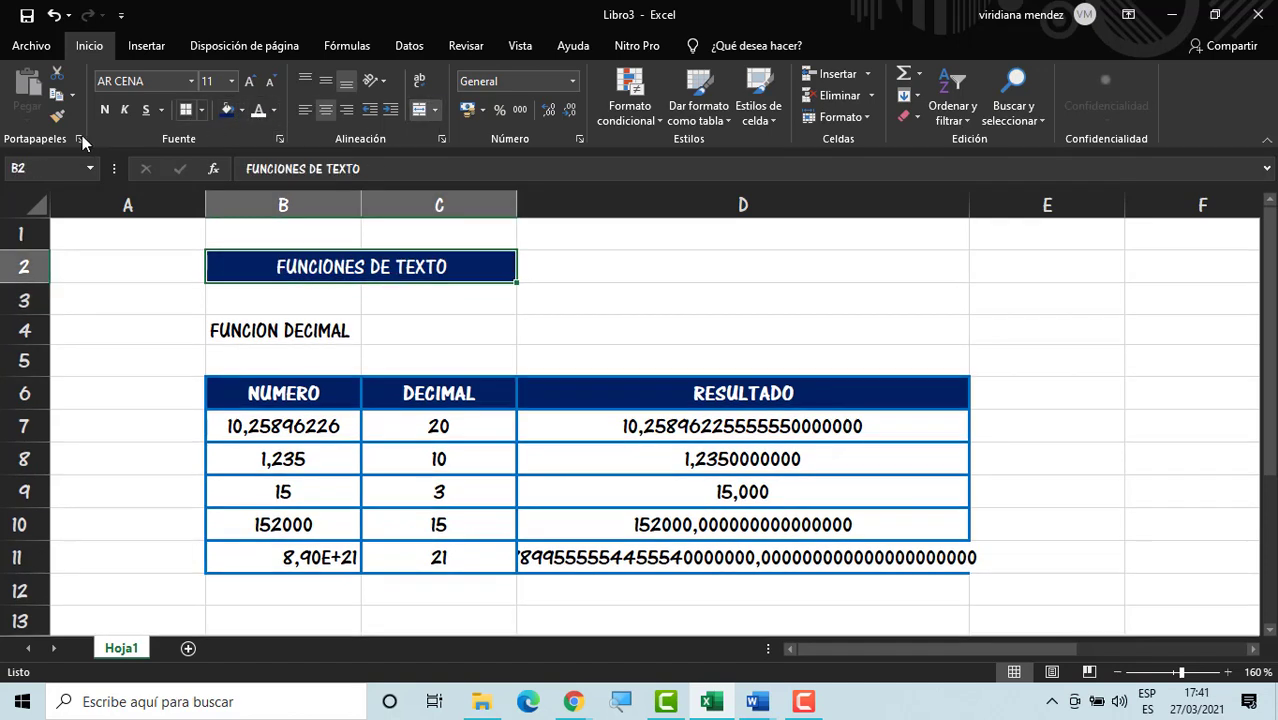
Step: Merge and center the FUNCION DECIMAL heading across B4:C4 and give it white bold text with dark blue fill
drag(352, 330, 390, 324)
click(419, 110)
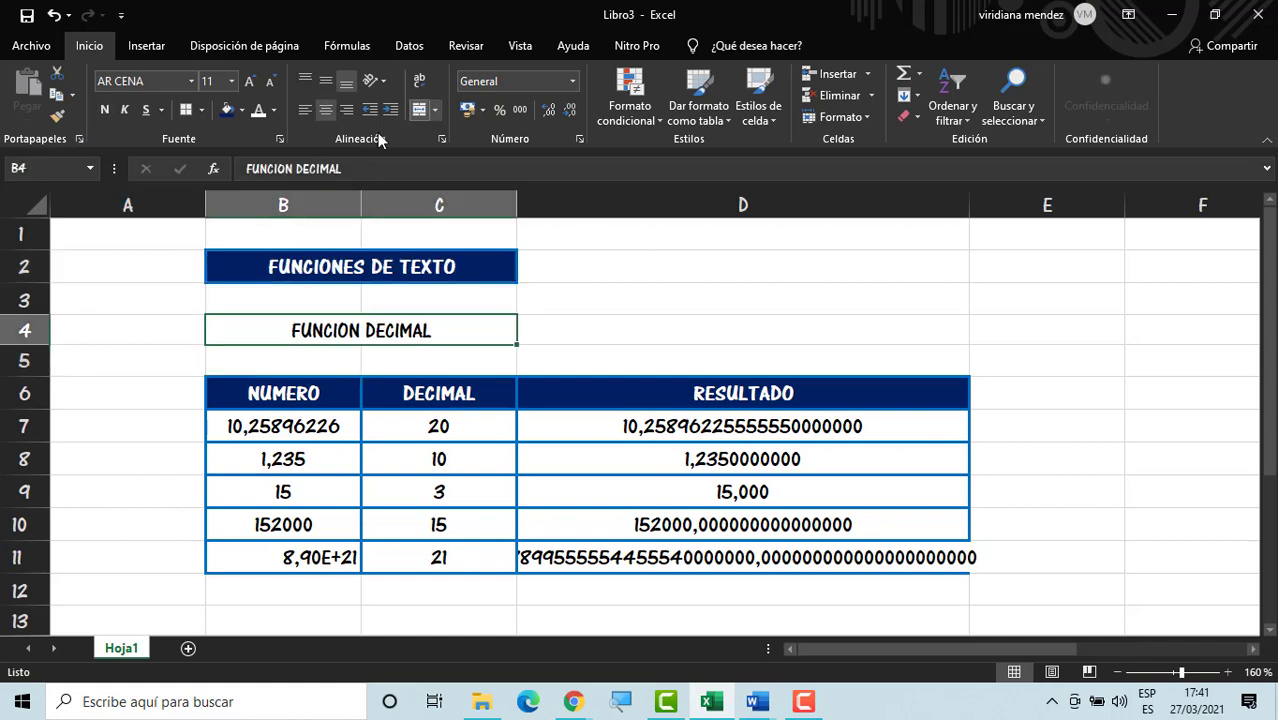
click(258, 110)
click(237, 110)
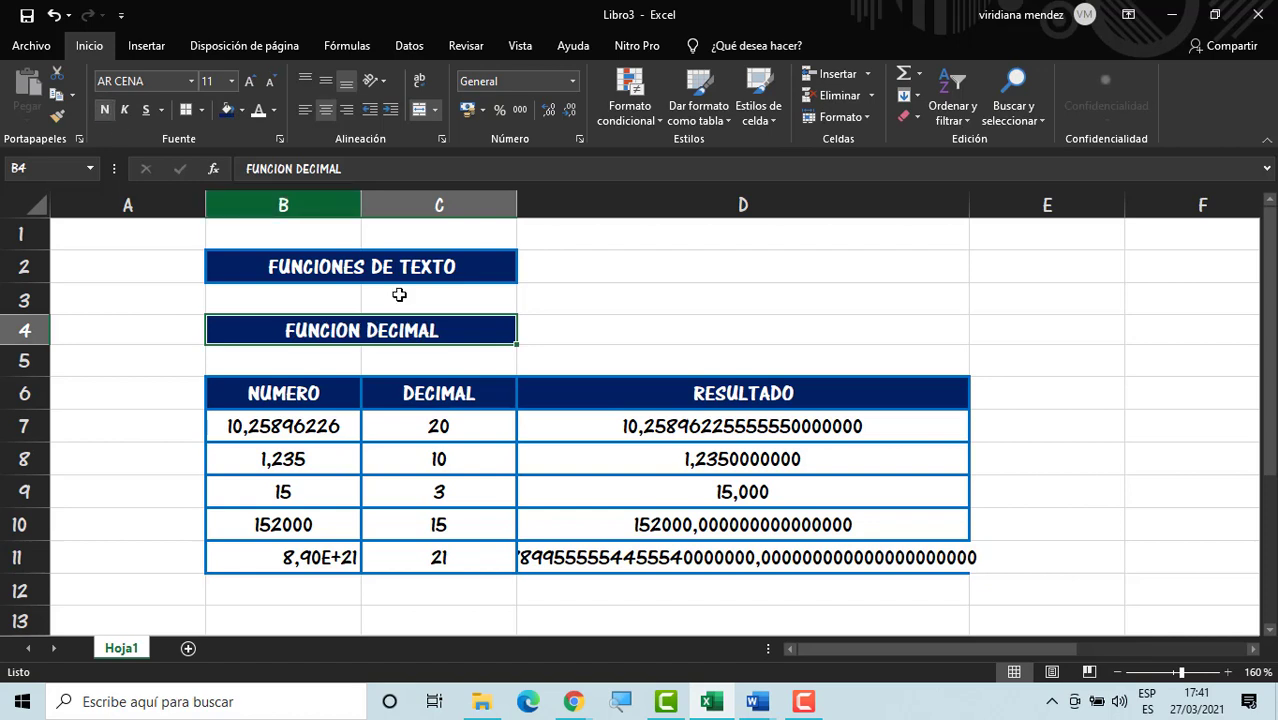
click(590, 360)
Step: Widen column D further so that the full result in row 11 fits inside the cell
click(473, 588)
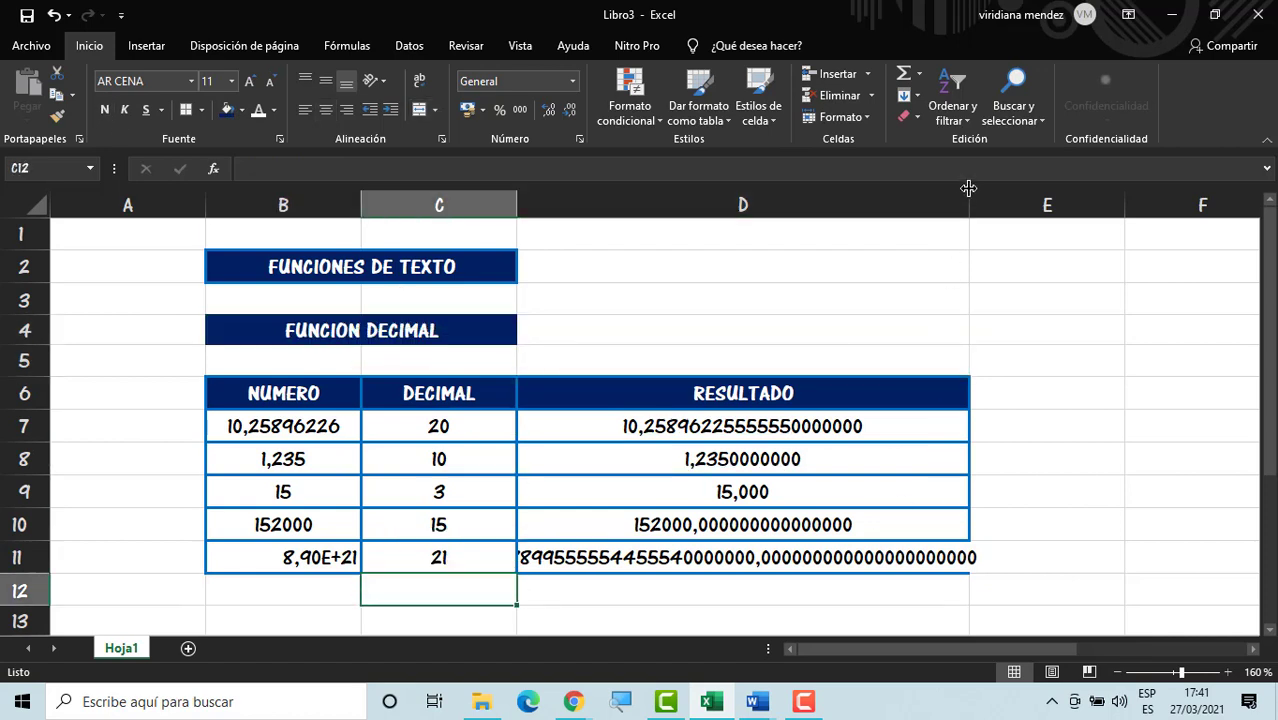
drag(967, 205, 1010, 213)
click(600, 621)
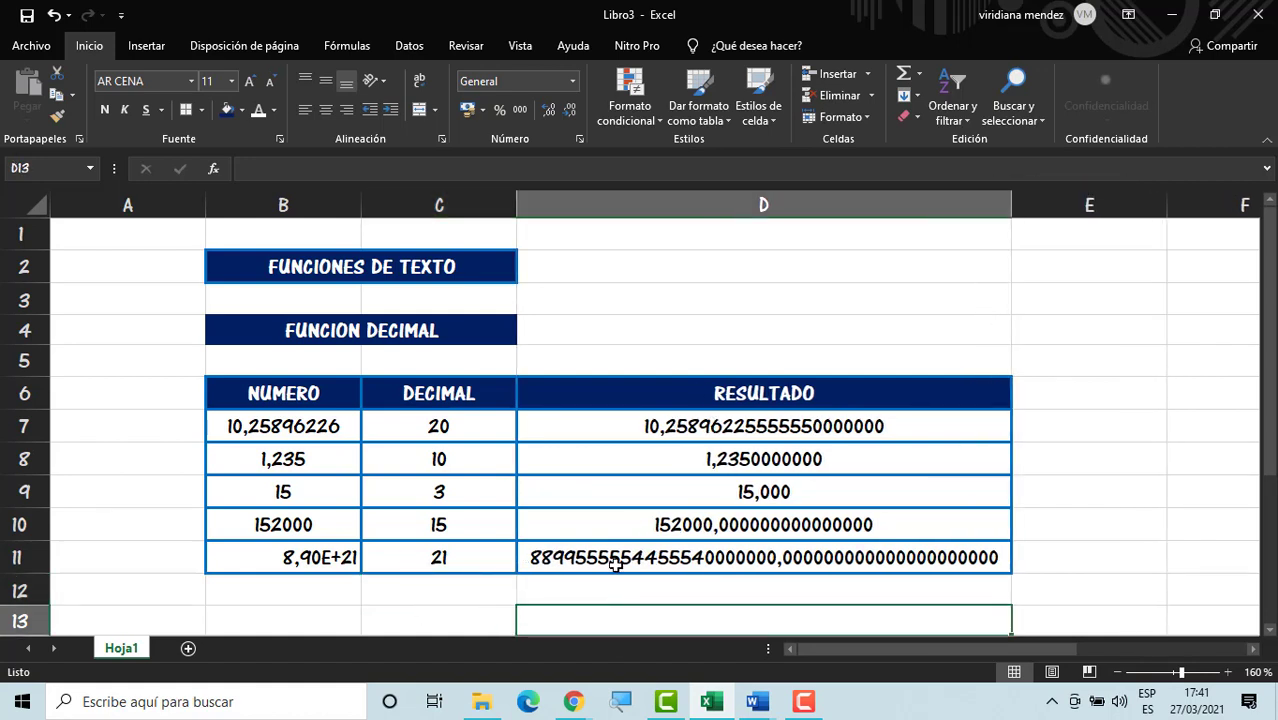
Step: Check the DECIMAL formula in D11 and center the number in B11
key(Up)
key(Up)
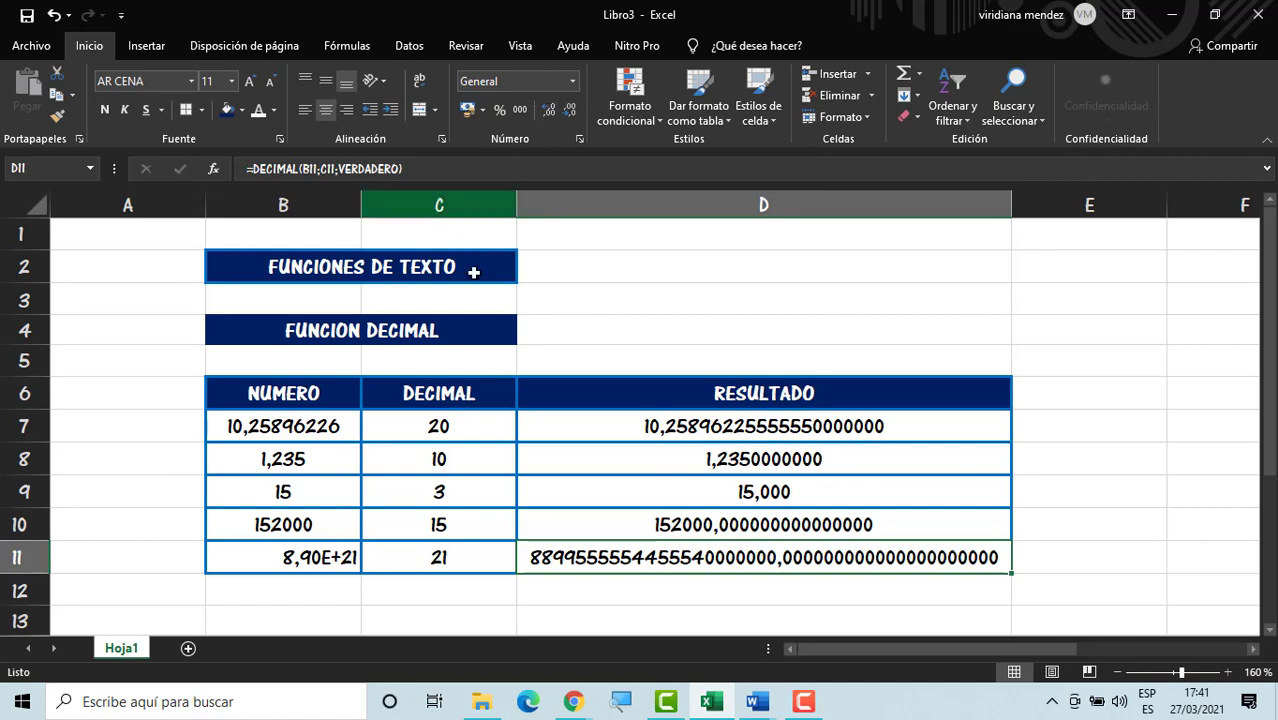
click(297, 547)
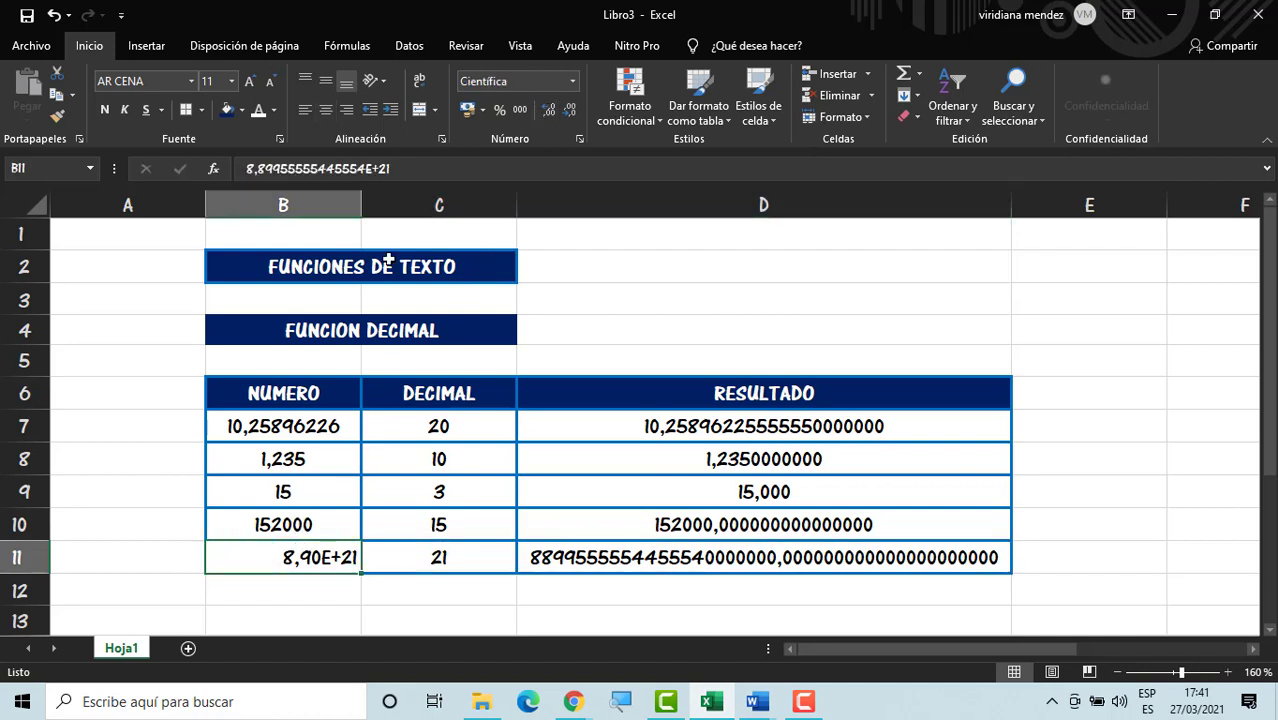
click(327, 112)
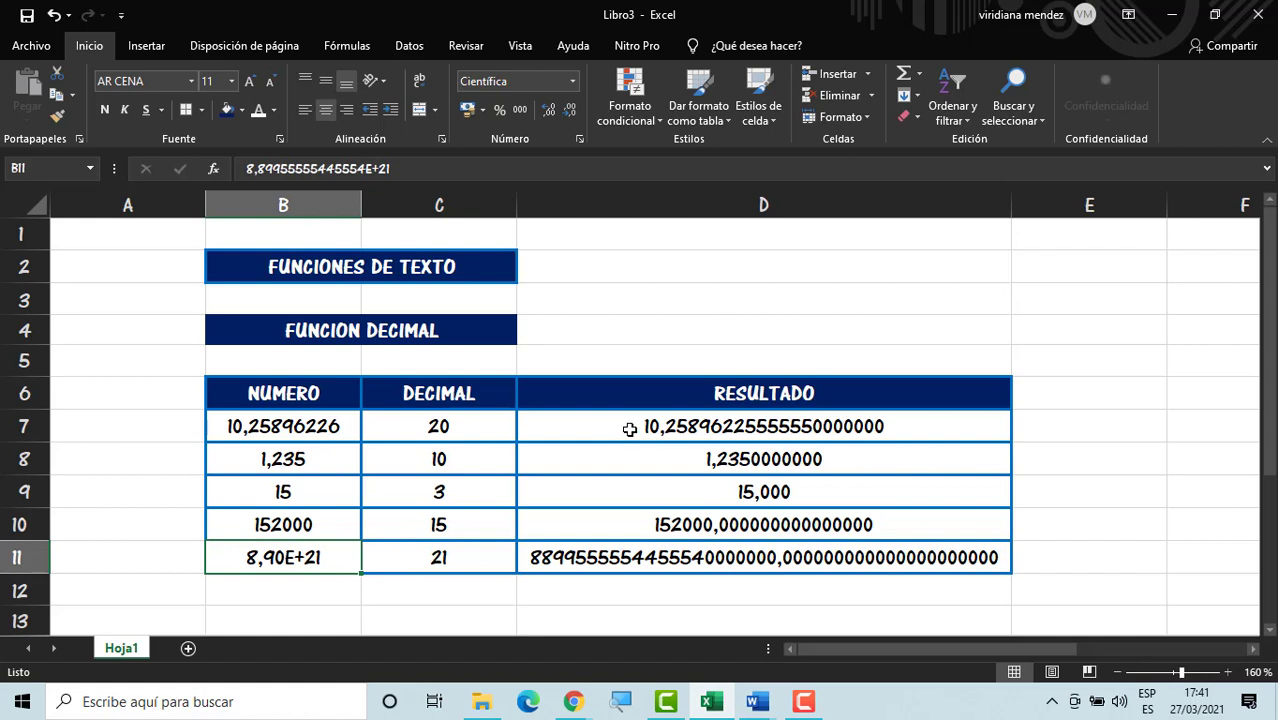
Step: Examine the DECIMAL results in D7:D11 and the long result in D11
drag(628, 437, 658, 568)
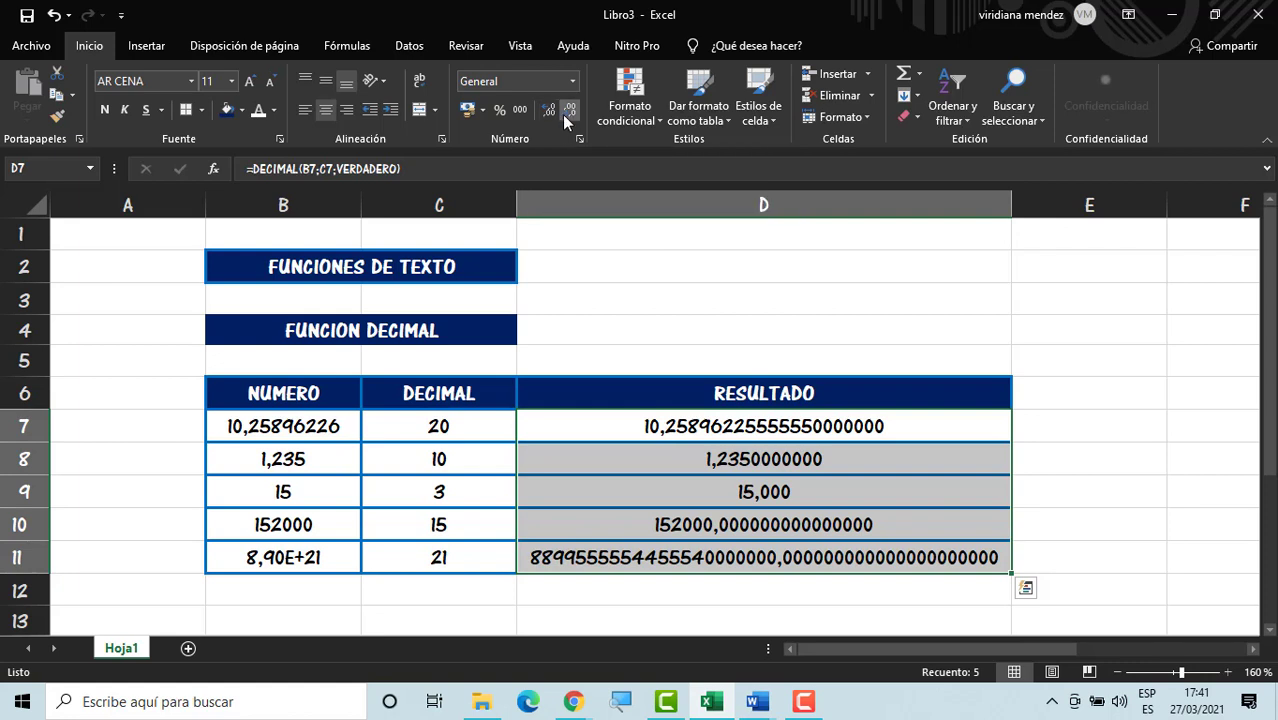
click(1055, 513)
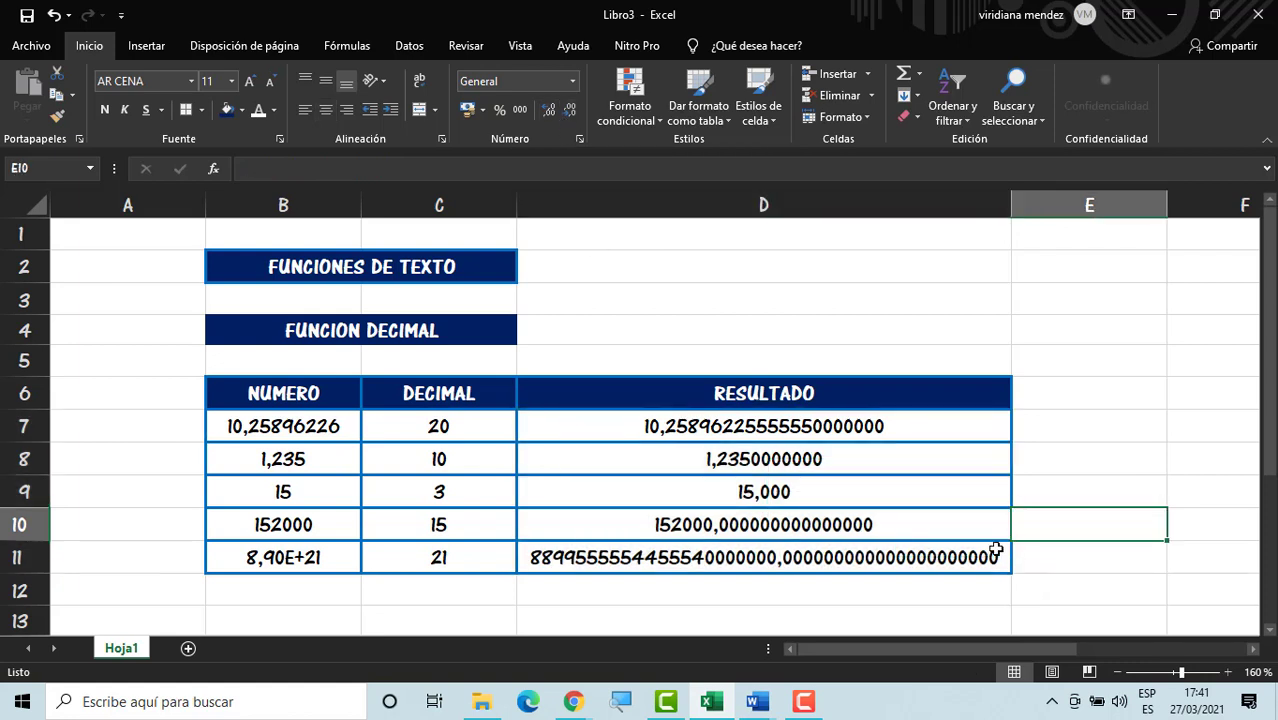
click(998, 556)
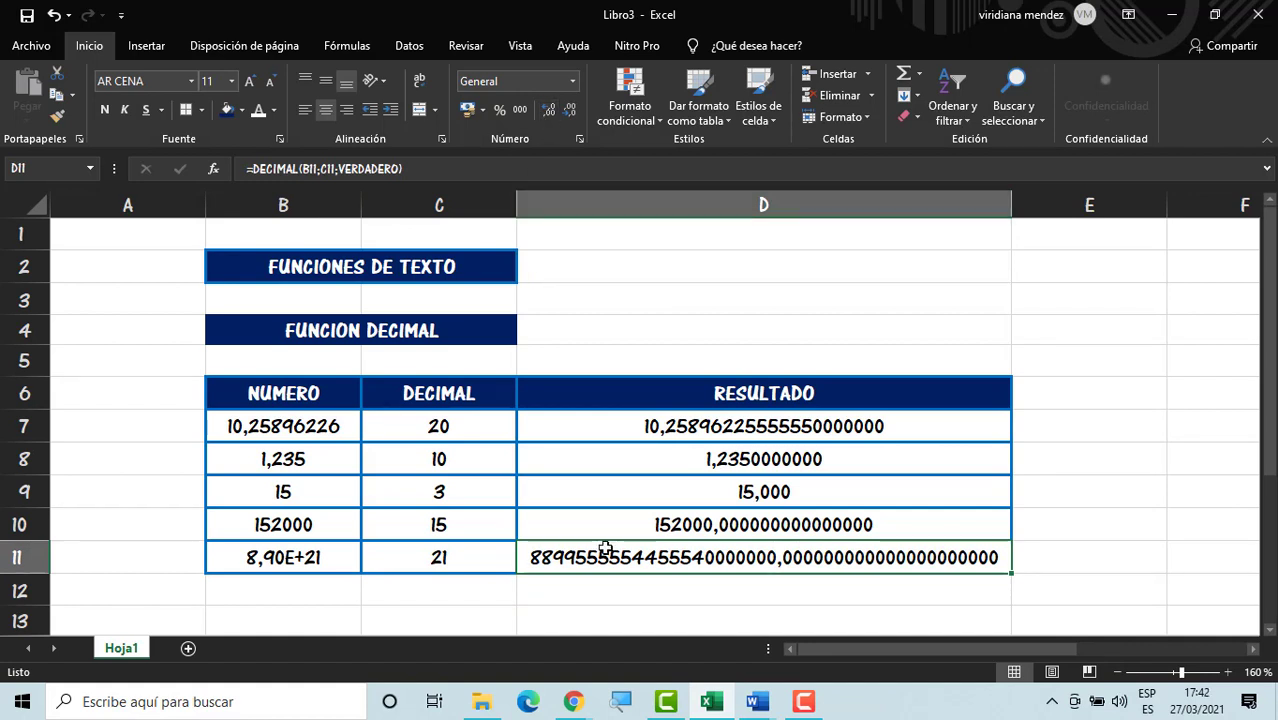
click(533, 594)
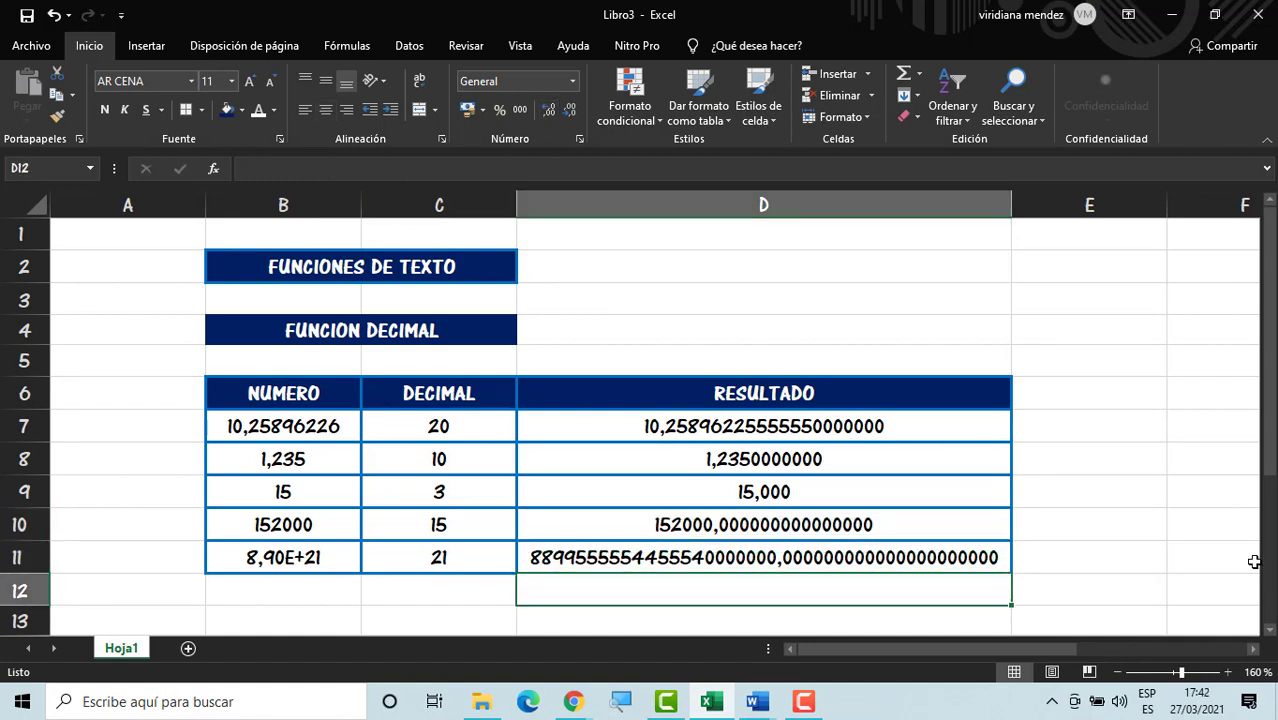
Step: Enter 10 in B13 as a sample number below the table and select that cell
drag(1271, 472, 1272, 495)
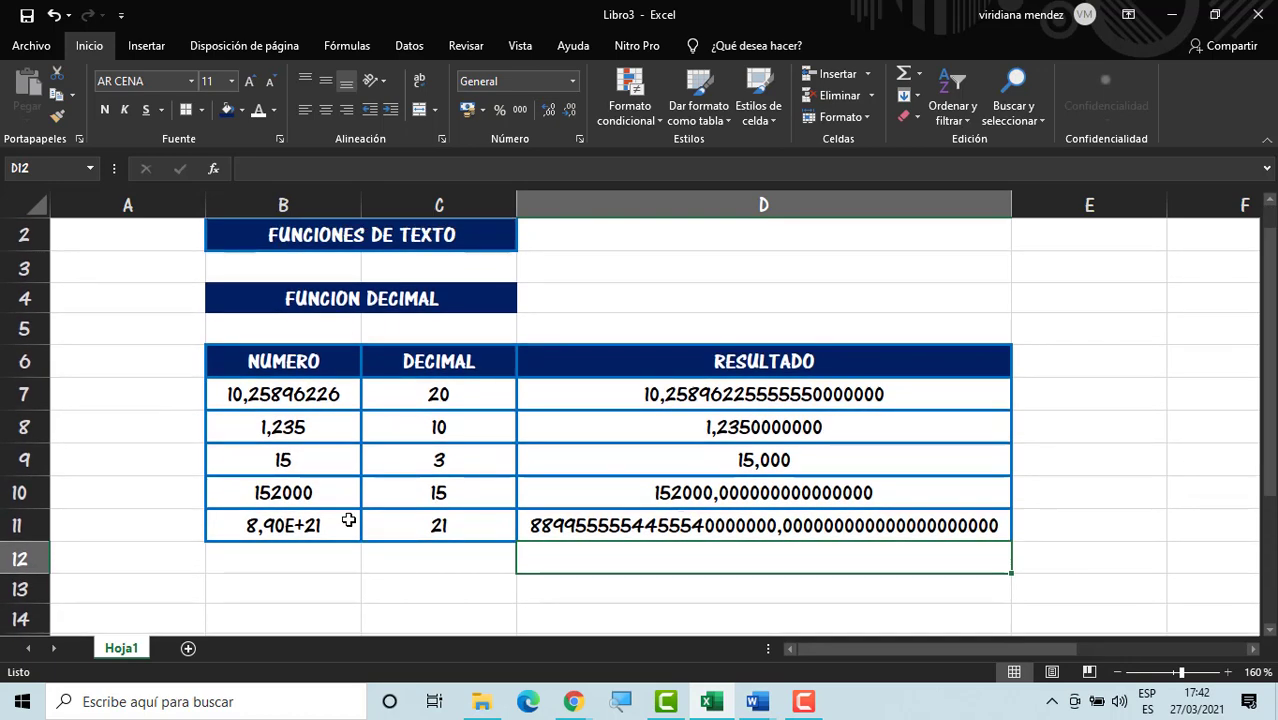
click(437, 563)
click(305, 588)
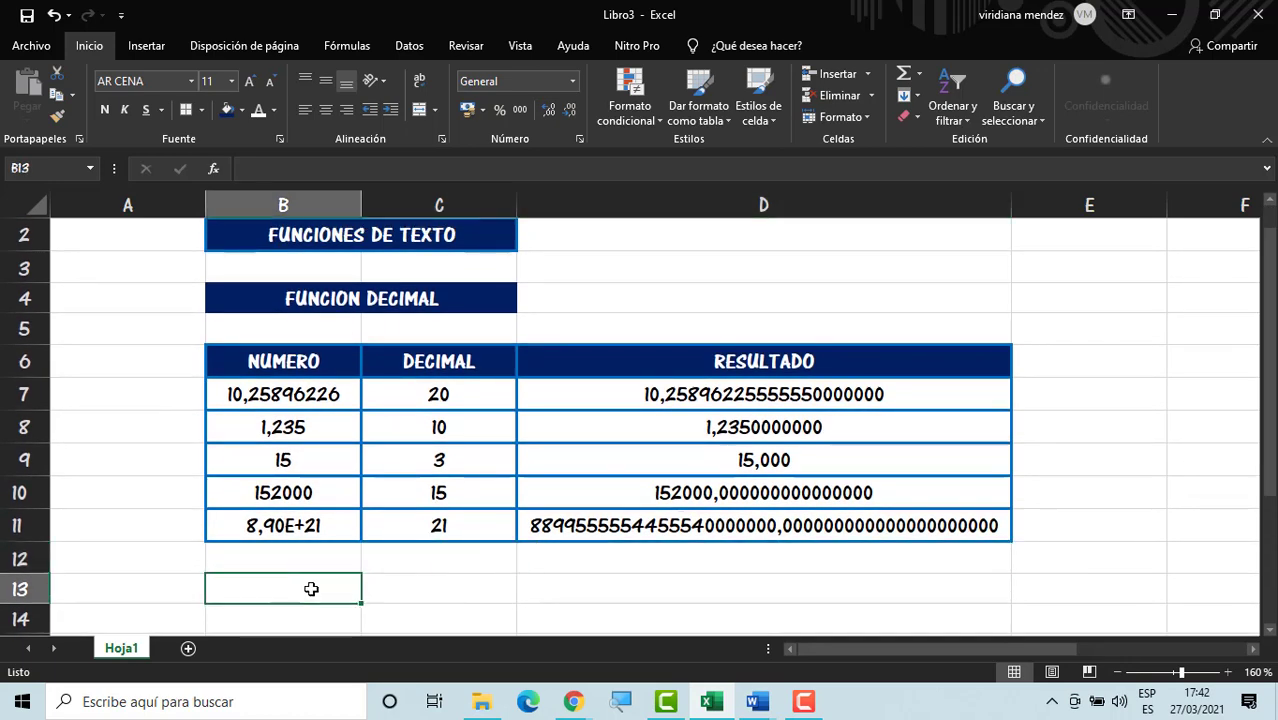
text(10)
key(Tab)
click(316, 590)
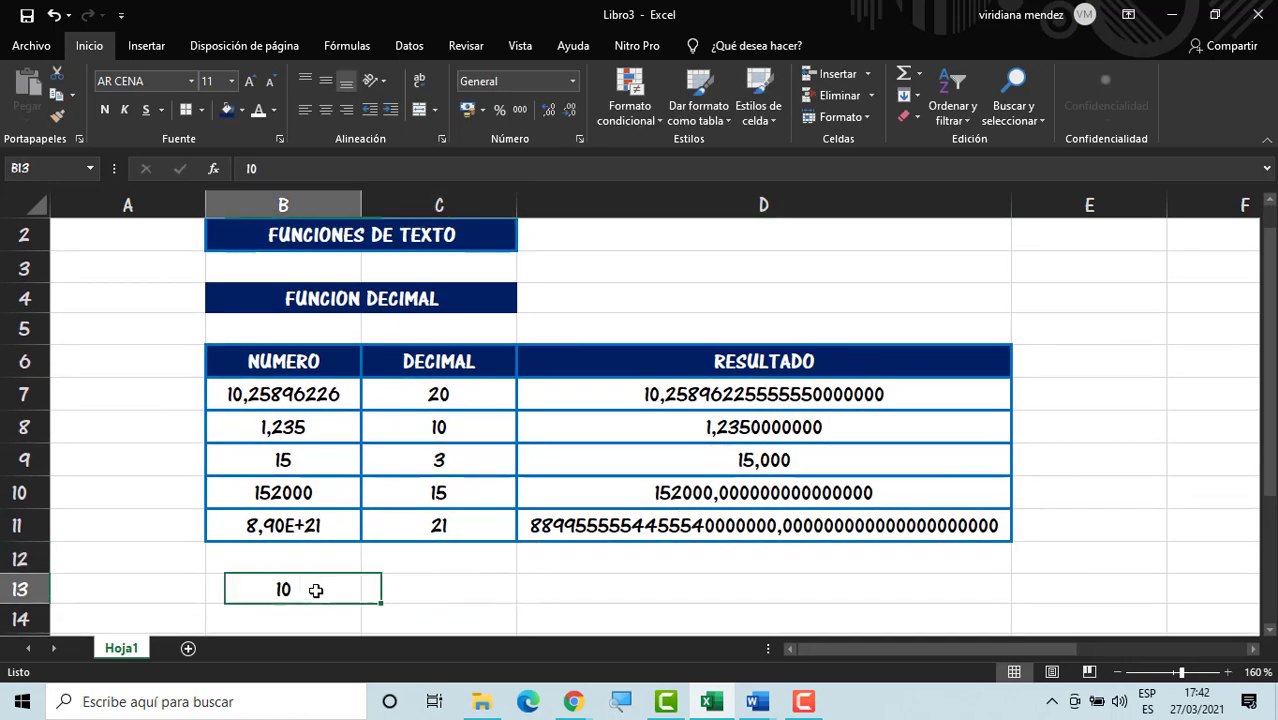
Step: Increase the number of decimal places displayed for the sample number in B13 by number formatting
click(569, 112)
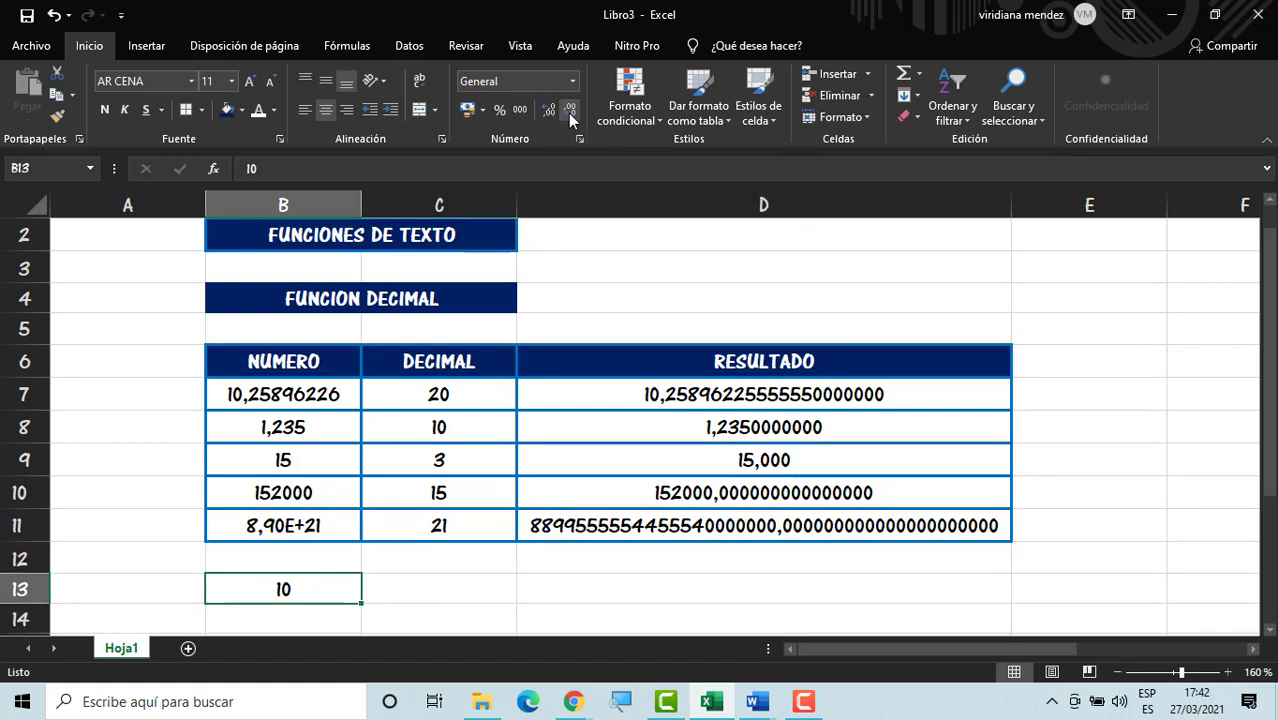
click(552, 109)
click(551, 108)
click(551, 108)
click(551, 108)
click(551, 108)
click(551, 108)
click(551, 108)
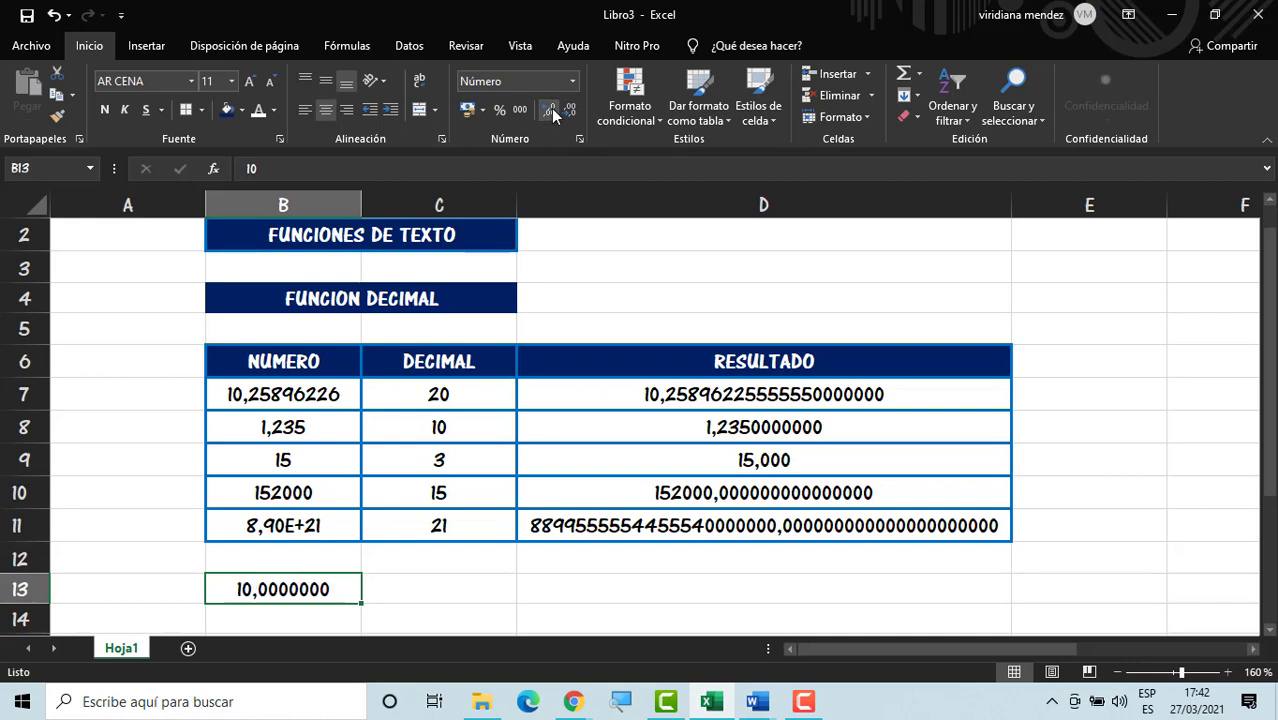
click(551, 108)
click(551, 108)
Step: Decrease the decimals displayed in B13 until the sample number is whole, and clear the cell
click(562, 111)
click(562, 111)
click(562, 111)
click(562, 111)
click(562, 111)
click(562, 111)
click(562, 111)
click(562, 111)
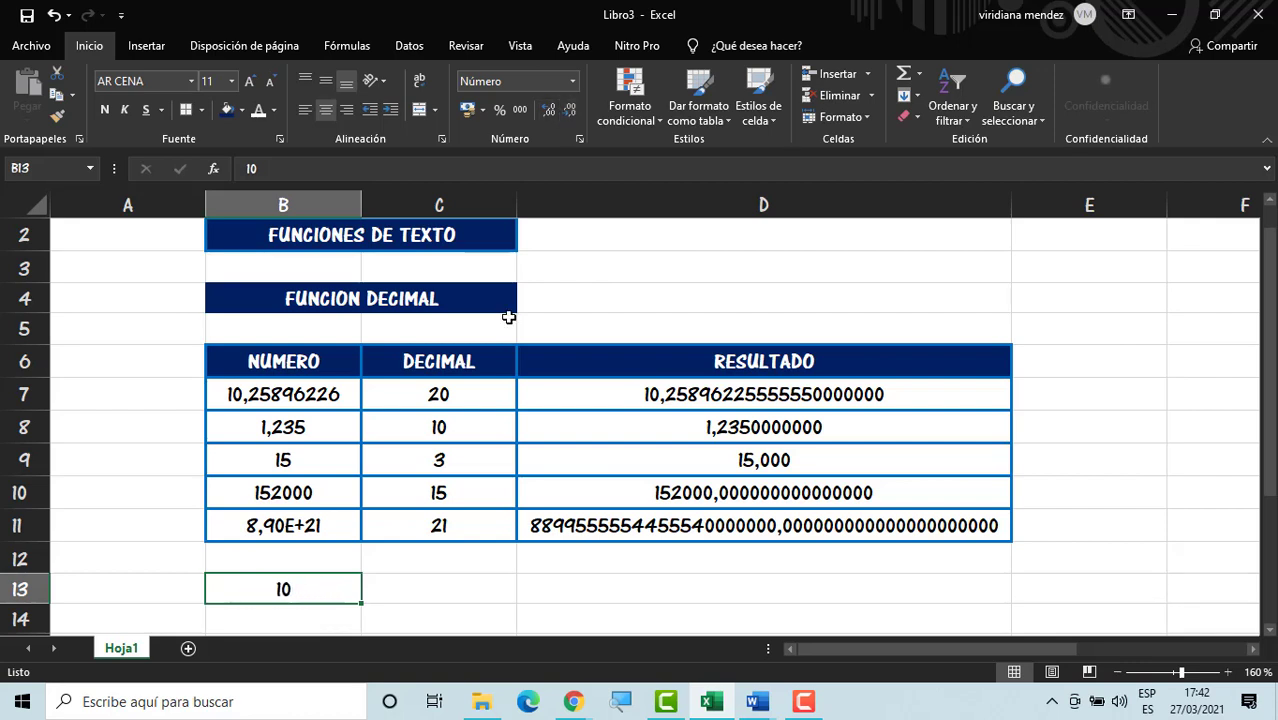
click(419, 593)
click(320, 585)
key(BackSpace)
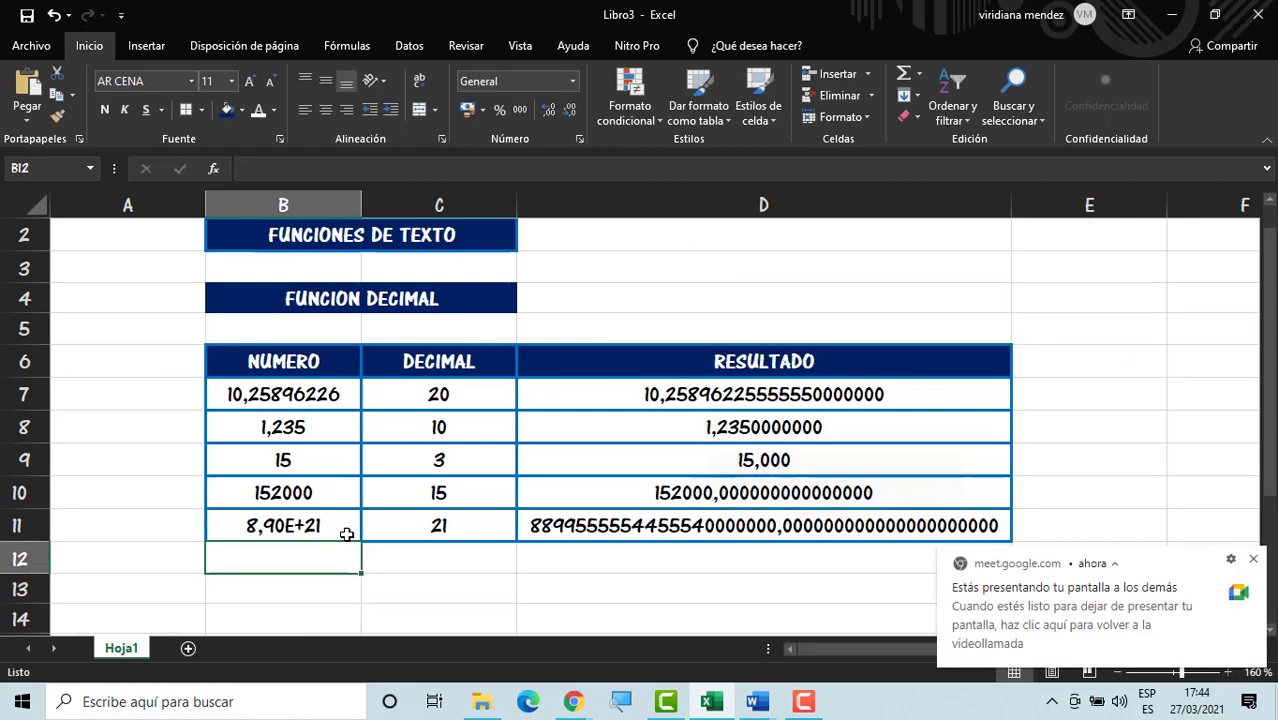
Step: Copy the results table B6:D11 and paste the copy starting at F6
click(586, 336)
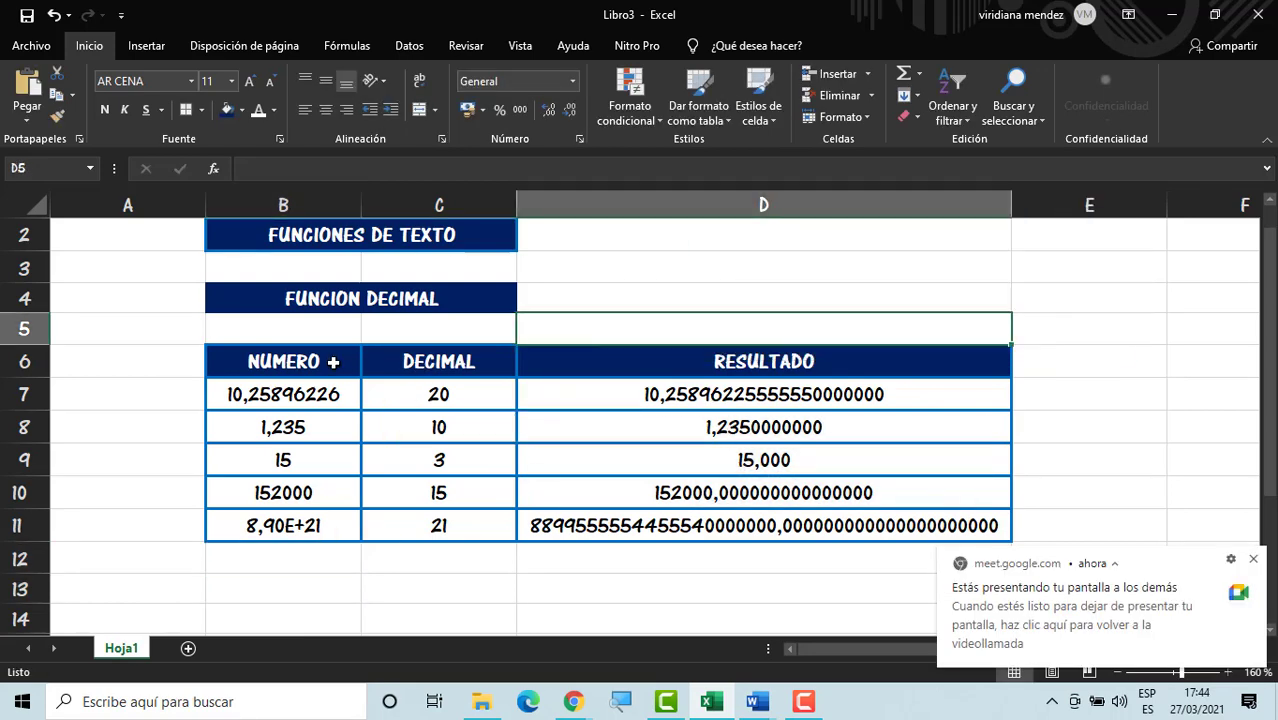
drag(333, 362, 776, 516)
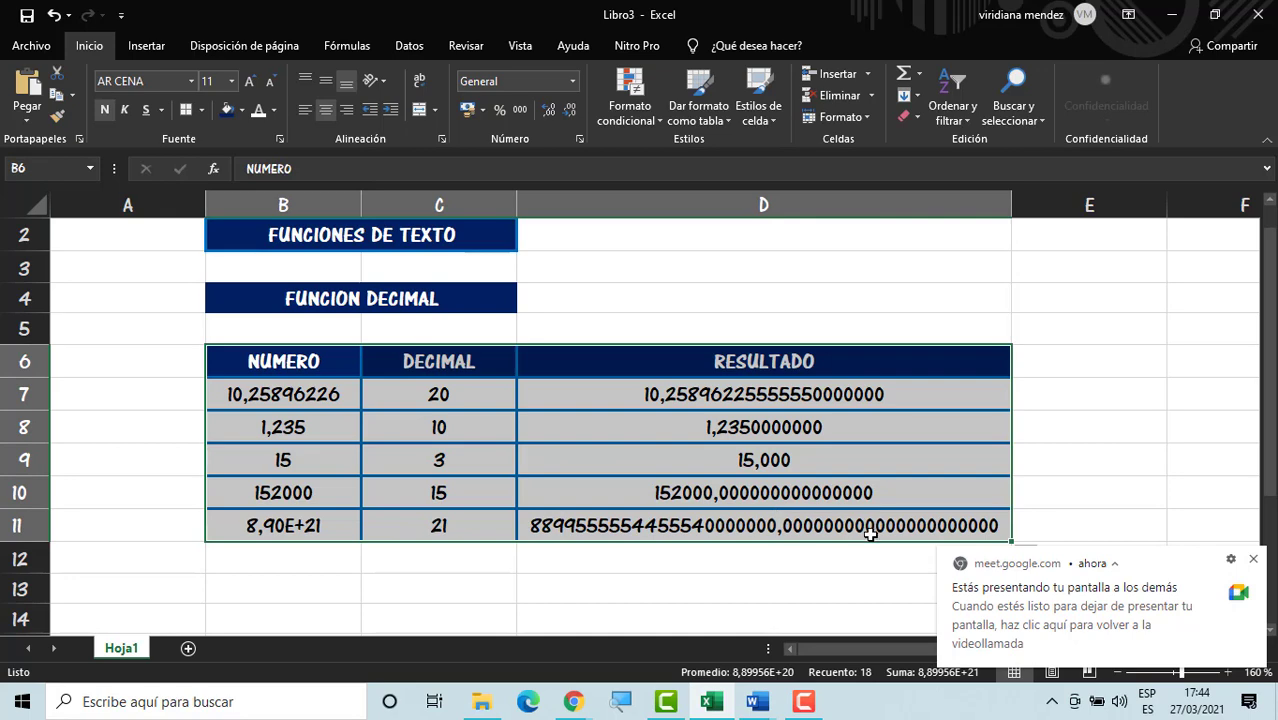
key(ctrl+c)
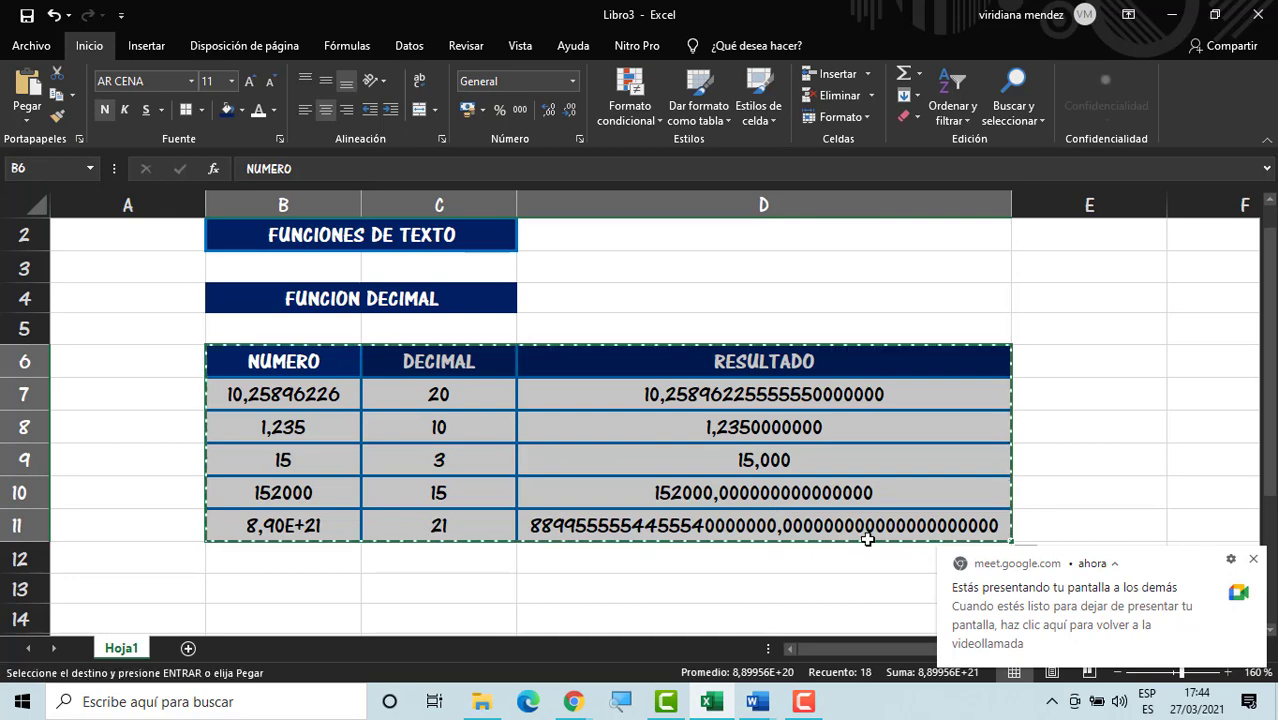
click(1254, 562)
click(1252, 649)
click(1252, 649)
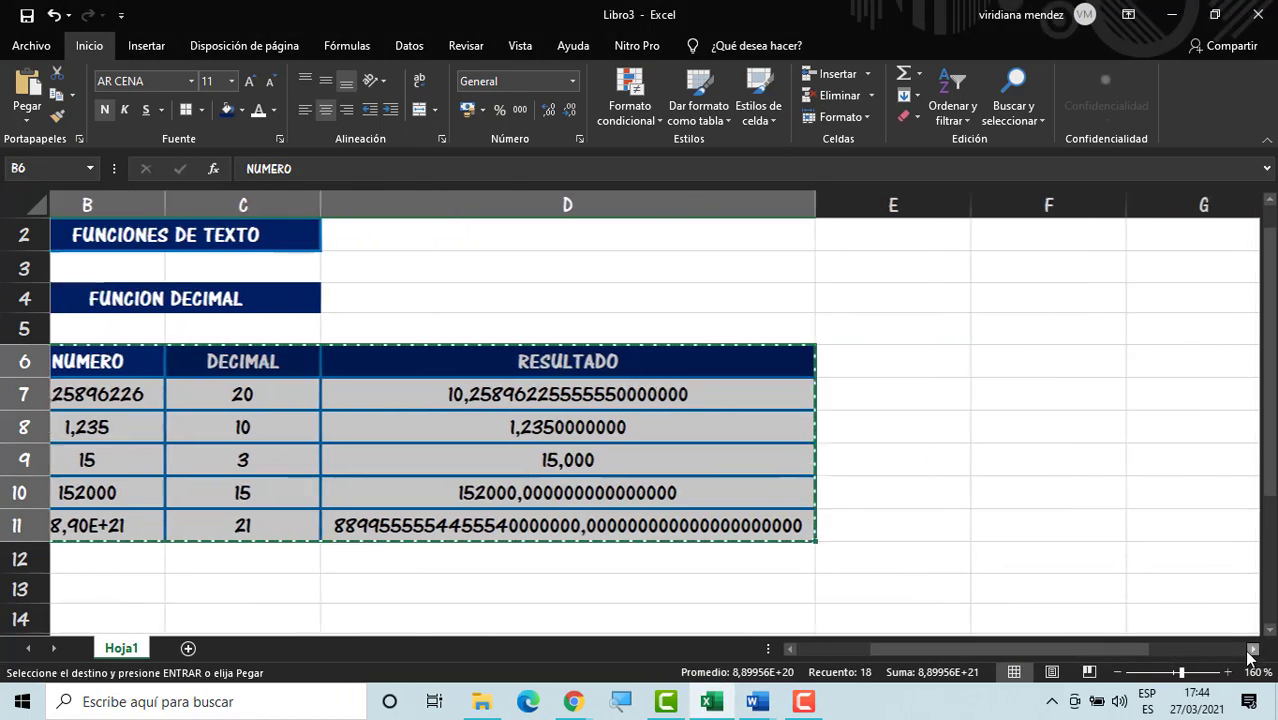
click(1252, 649)
click(733, 371)
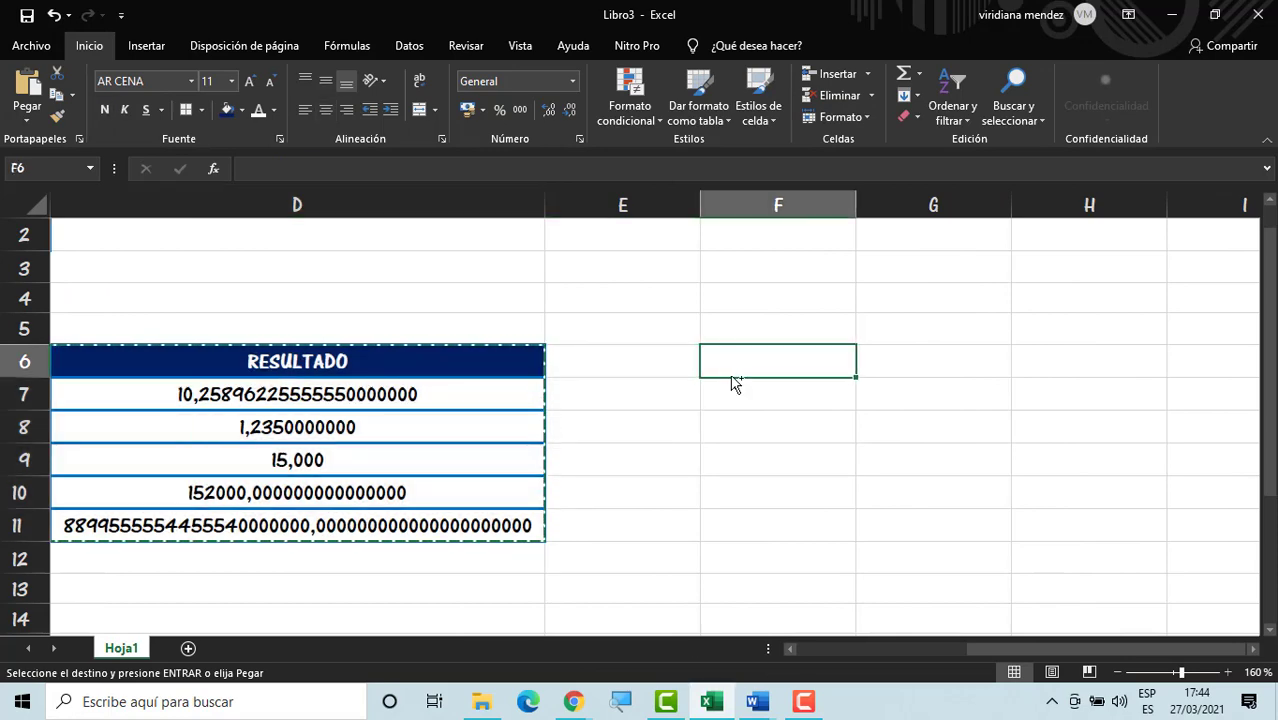
key(ctrl+v)
Step: Widen column H so that the full results of the copied table fit inside their cells
click(612, 415)
double_click(635, 390)
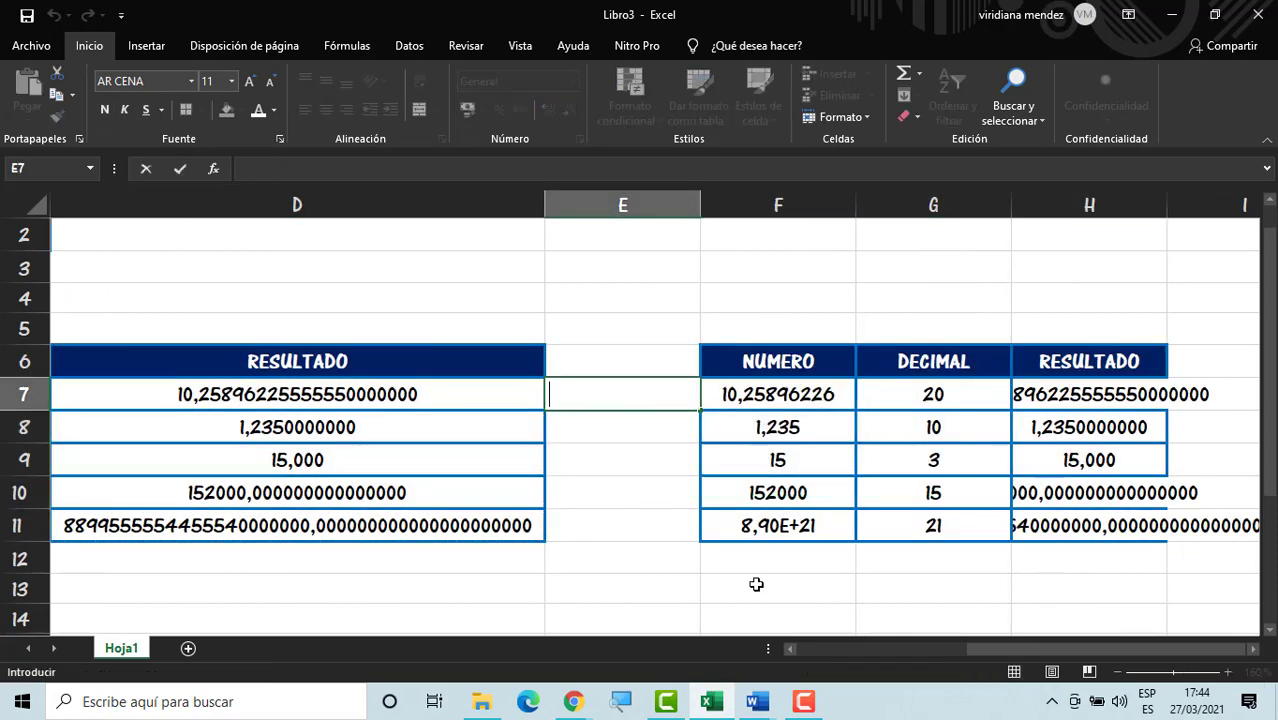
click(1038, 649)
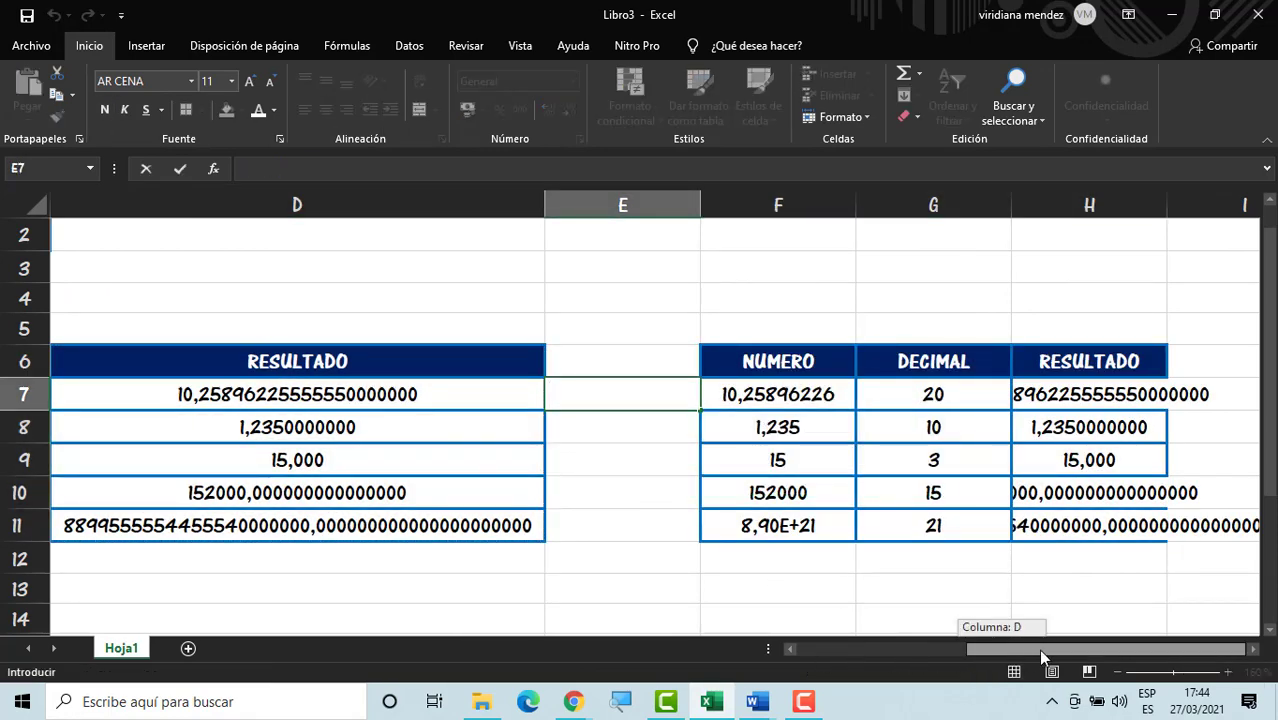
click(1255, 649)
drag(1139, 650, 1106, 652)
click(1254, 650)
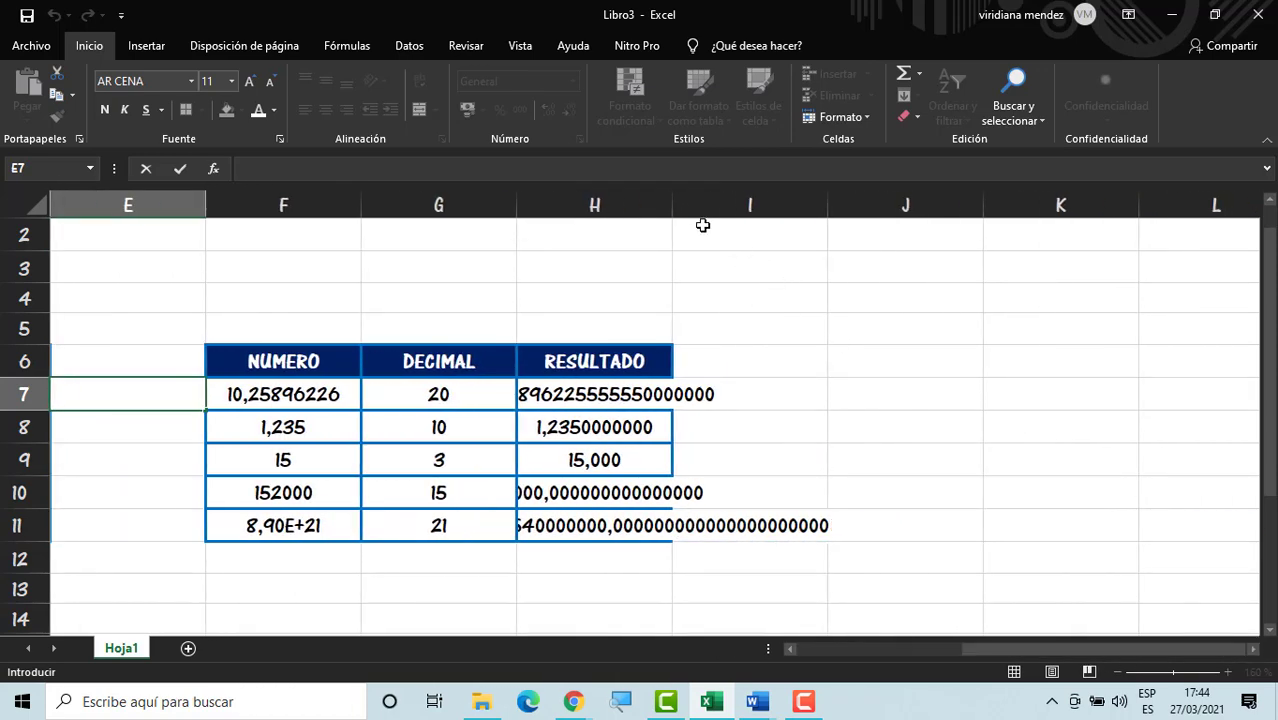
click(662, 205)
drag(672, 207, 1038, 208)
click(646, 614)
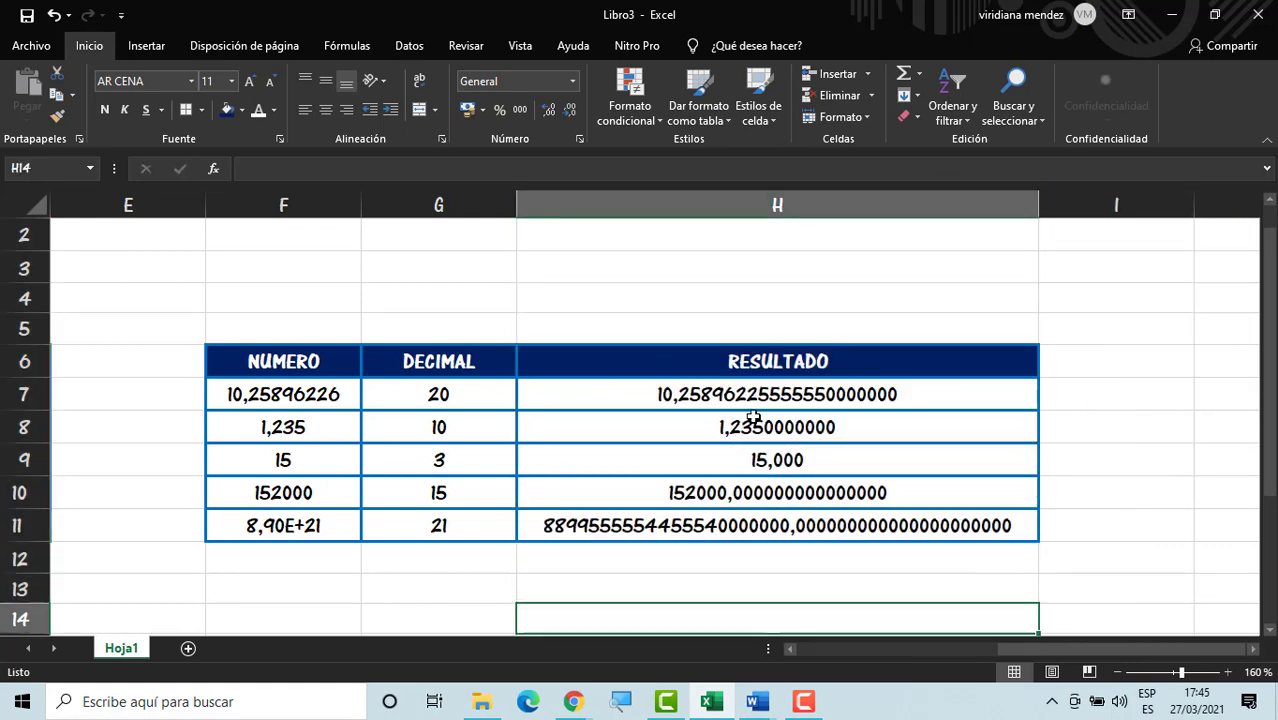
Step: Change the third argument of the DECIMAL formula in H7 from VERDADERO to FALSO
click(764, 397)
double_click(764, 397)
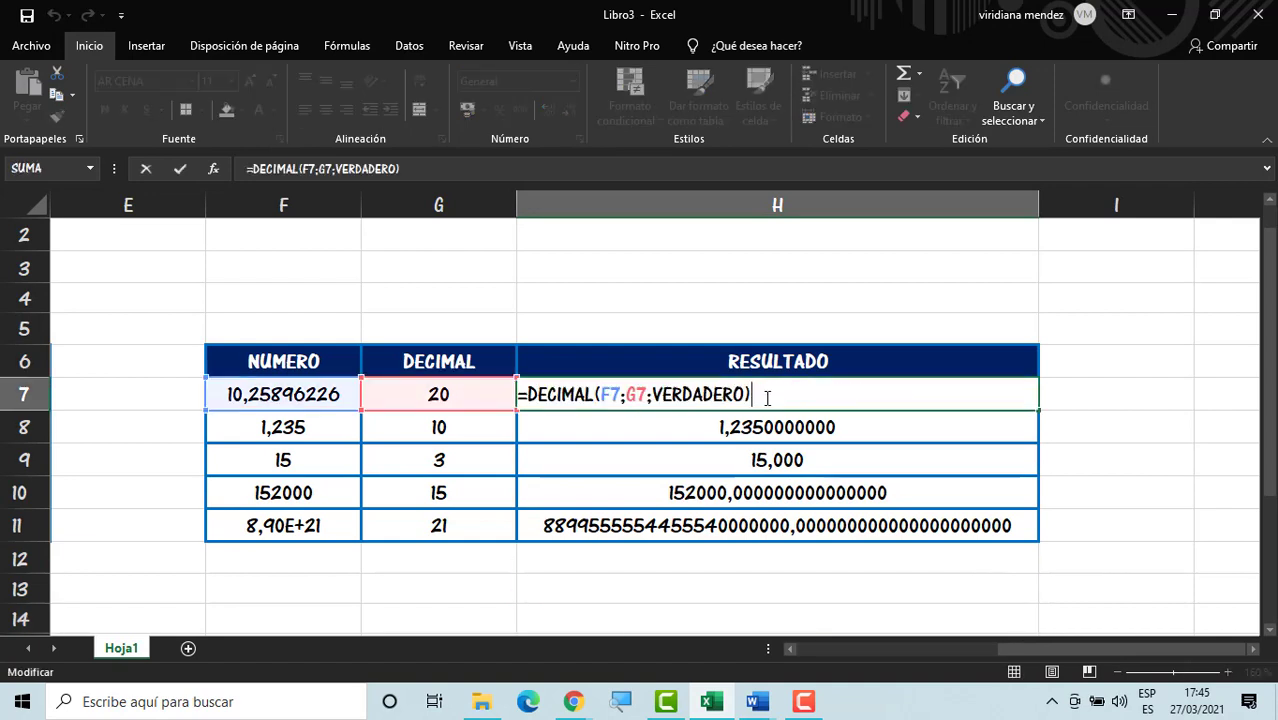
key(BackSpace)
key(BackSpace)
key(BackSpace)
key(BackSpace)
key(BackSpace)
key(BackSpace)
key(BackSpace)
key(BackSpace)
key(BackSpace)
key(BackSpace)
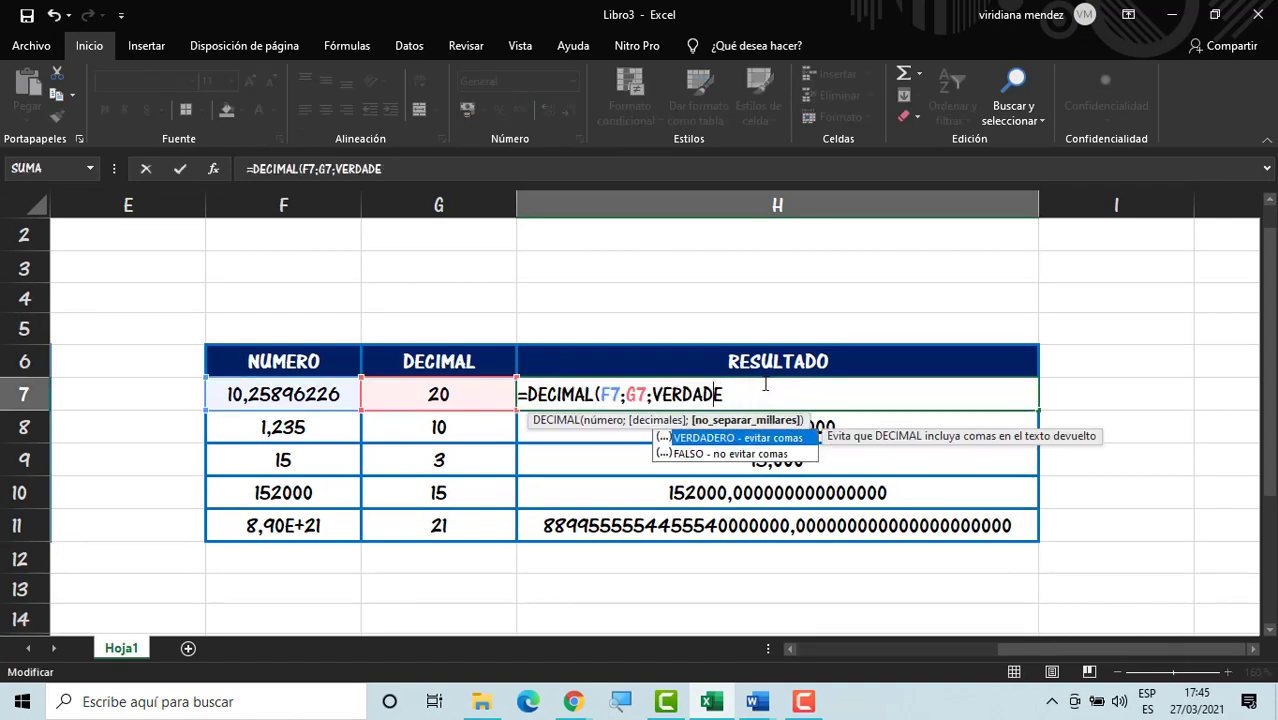
text(fa)
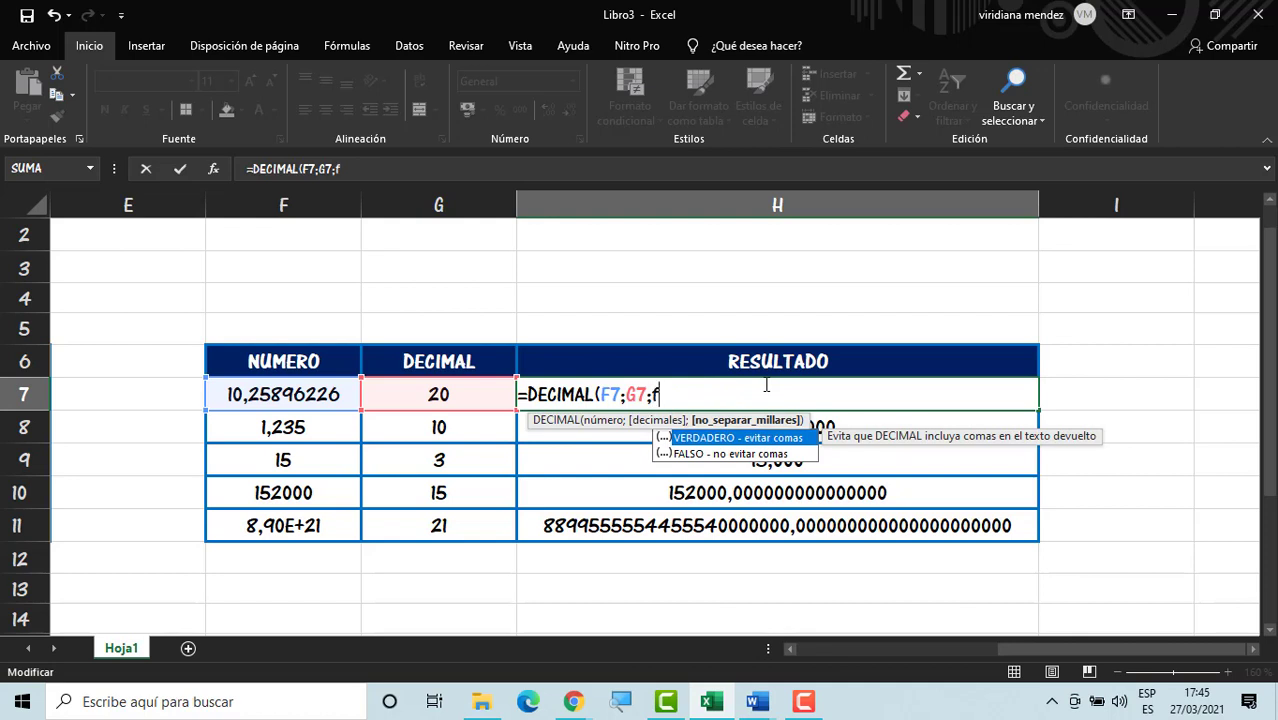
double_click(718, 454)
key(Return)
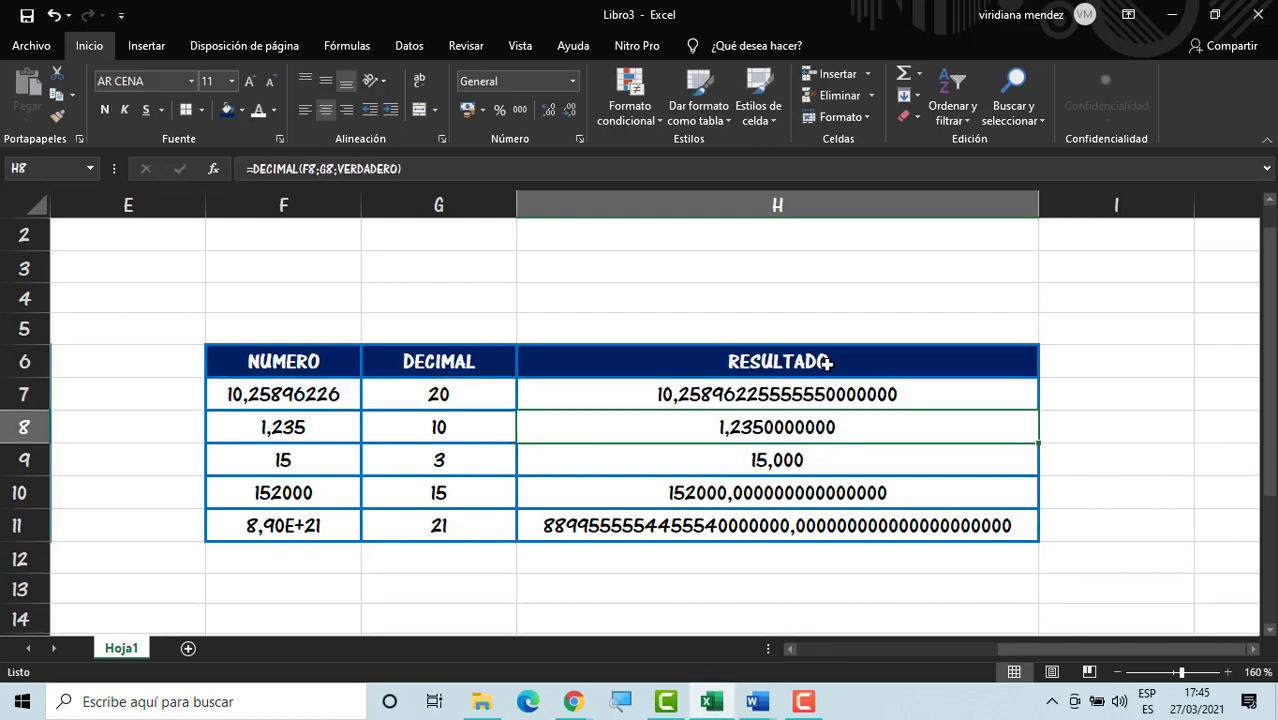
Step: Fill the formula with FALSO from H7 down through H11
click(940, 366)
click(945, 384)
drag(1041, 410, 960, 536)
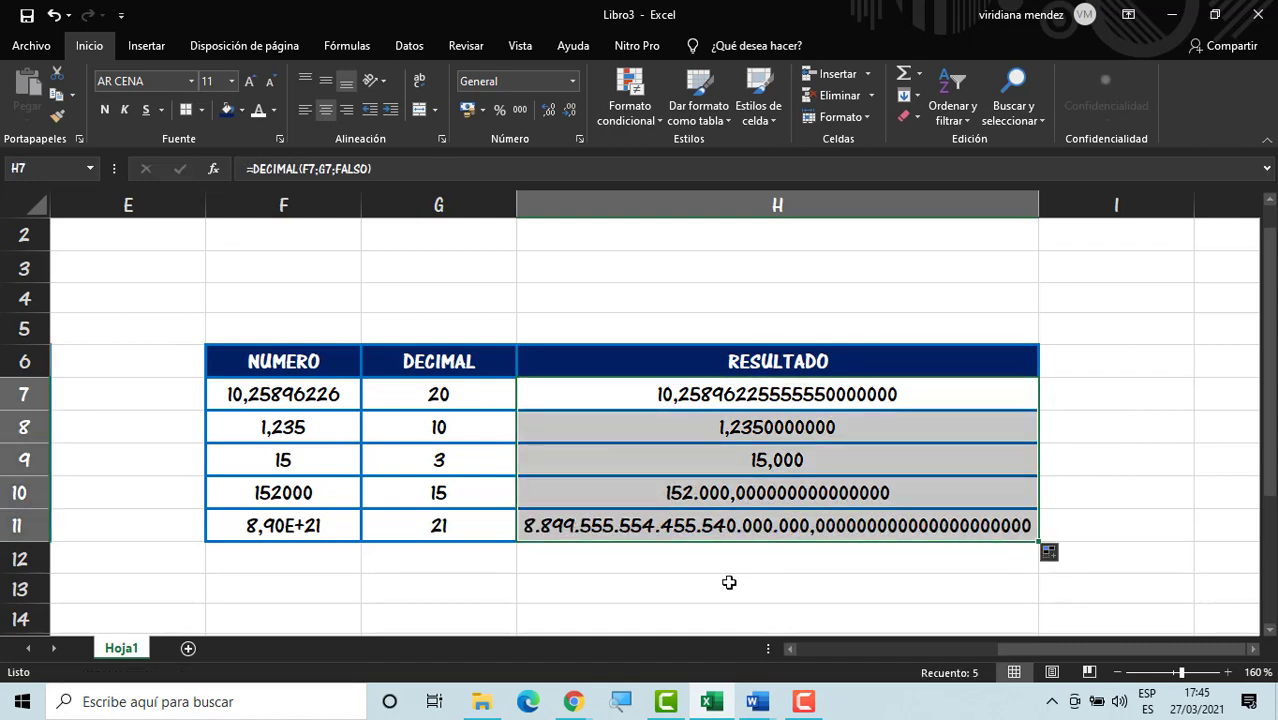
click(738, 584)
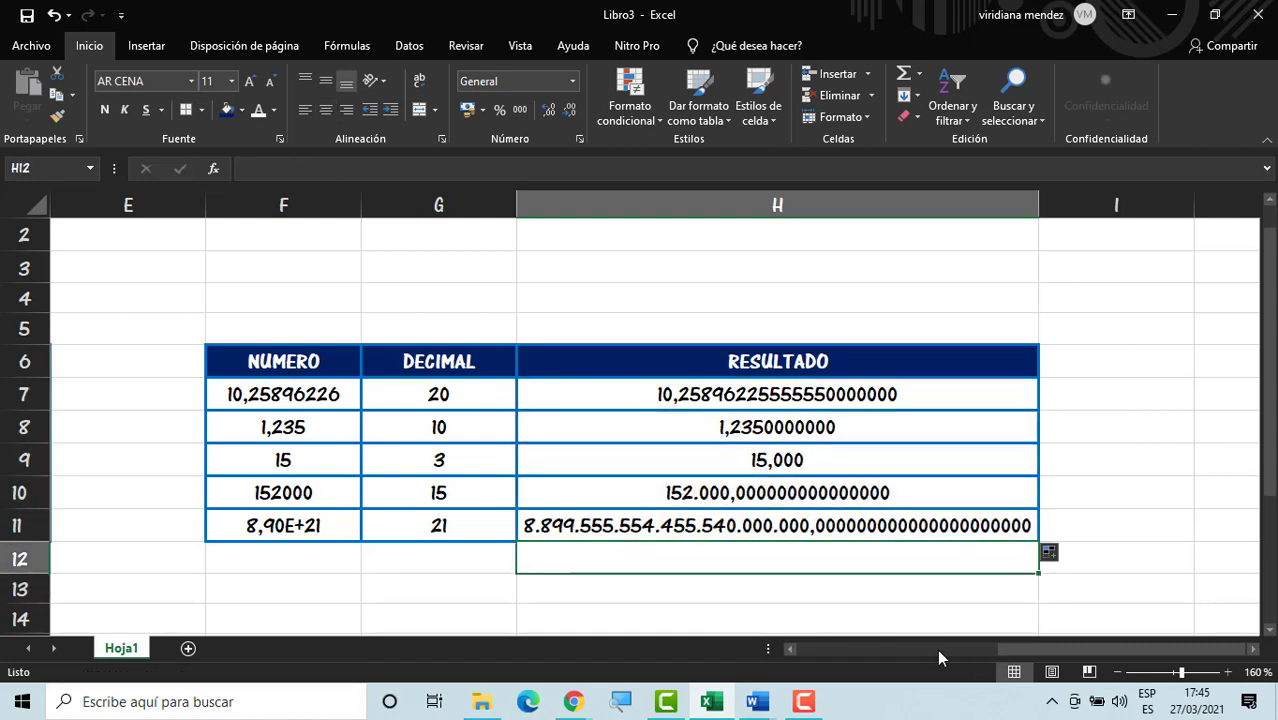
drag(1096, 649, 1078, 650)
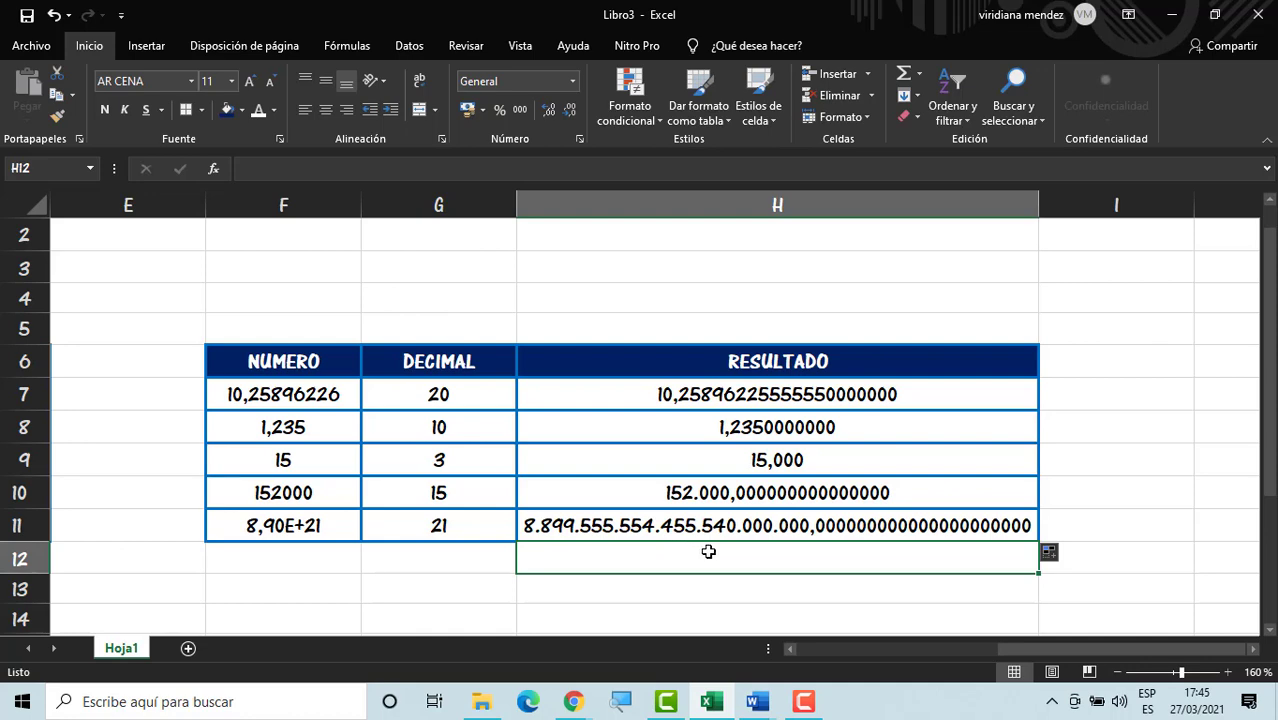
mouse_move(1147, 644)
mouse_down()
mouse_move(1041, 645)
mouse_move(1145, 645)
mouse_up()
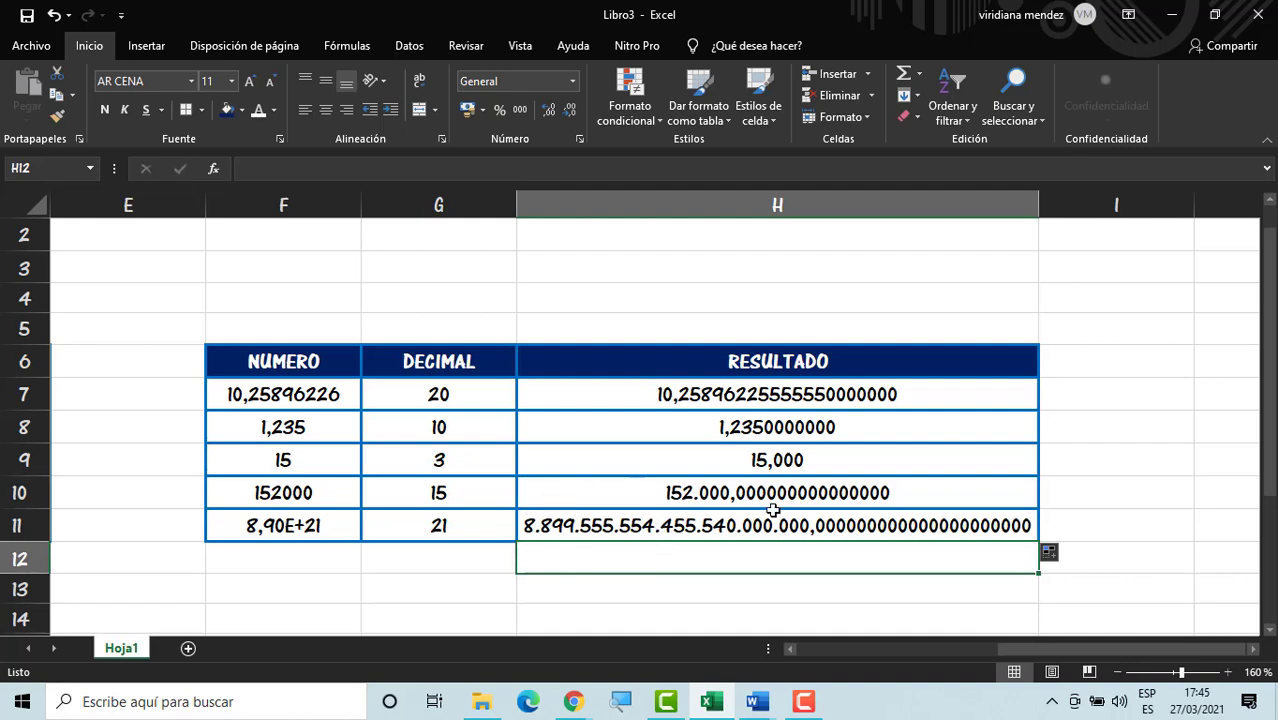
click(480, 546)
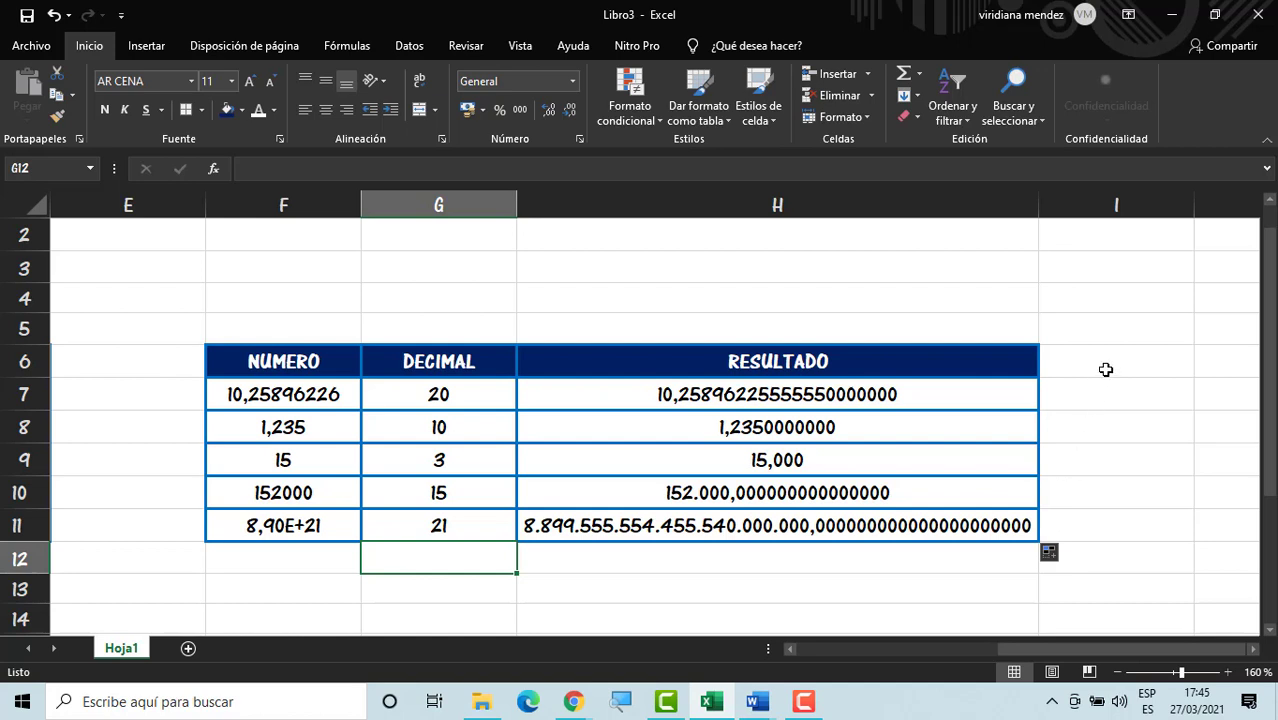
Step: Merge and center I6:I11 beside the copied table and enter the label FALSO
drag(1105, 370, 1089, 532)
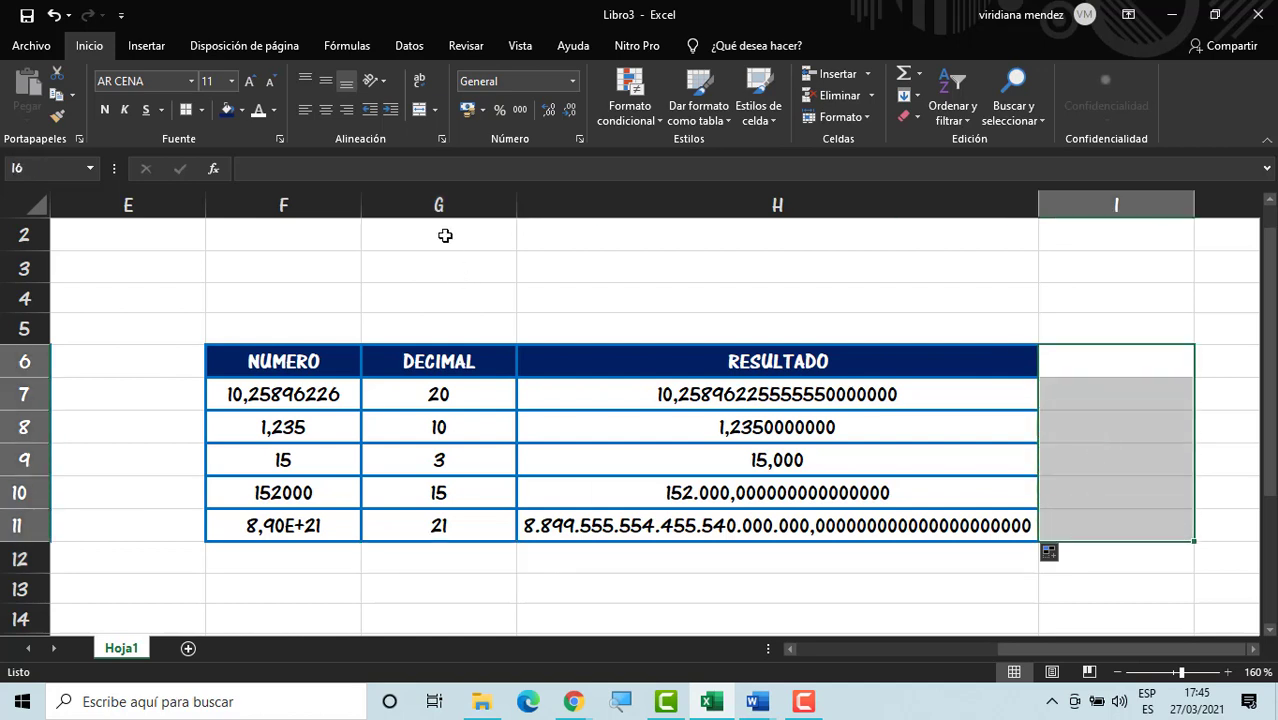
click(420, 109)
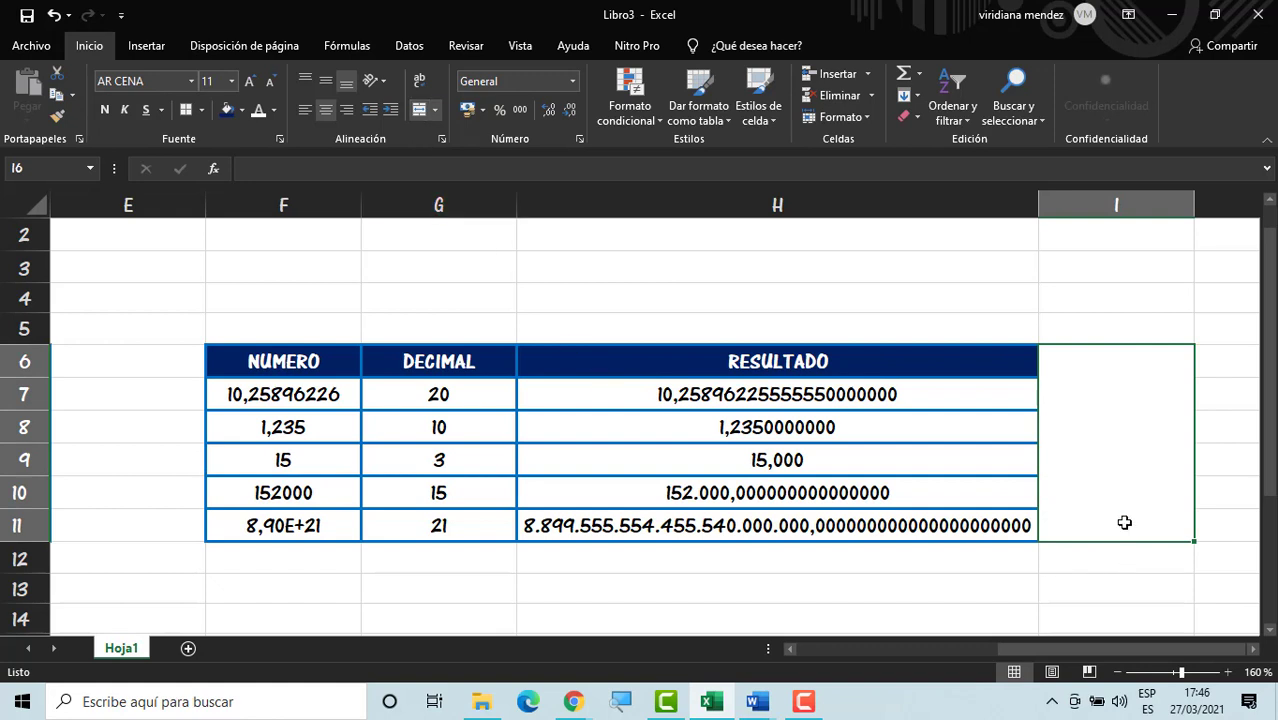
text(fa)
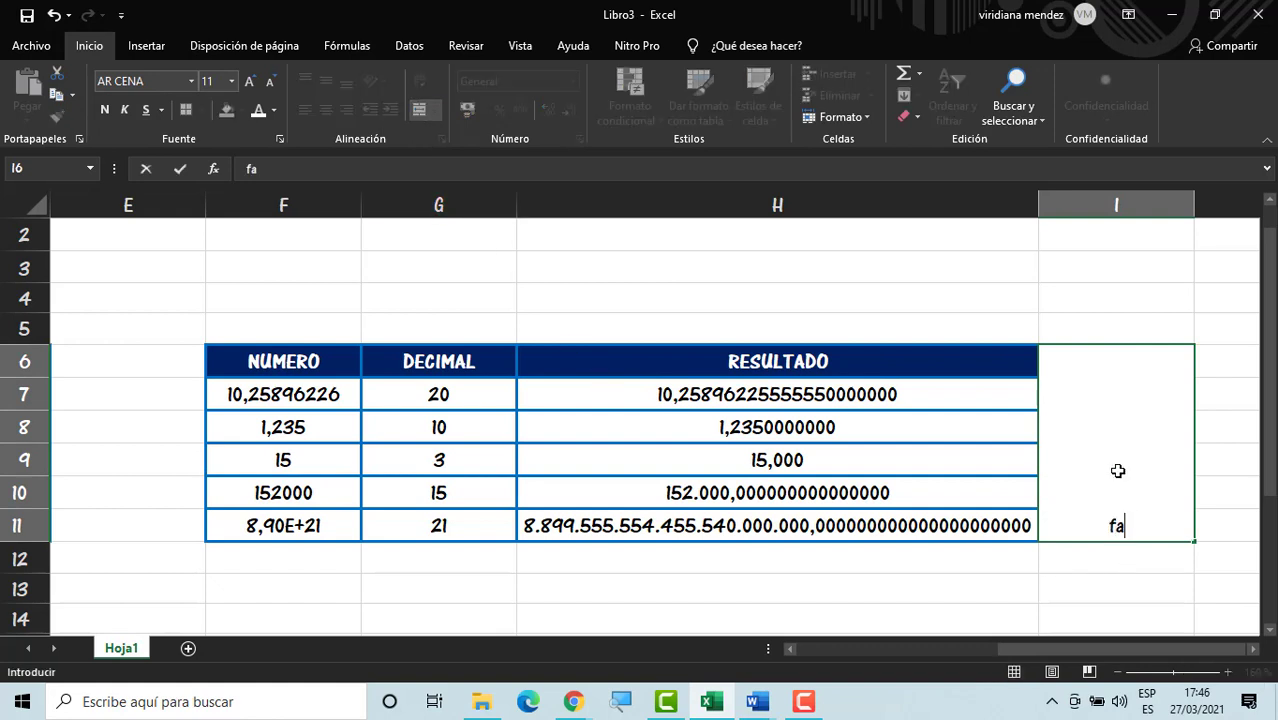
key(BackSpace)
key(BackSpace)
text(FALSO)
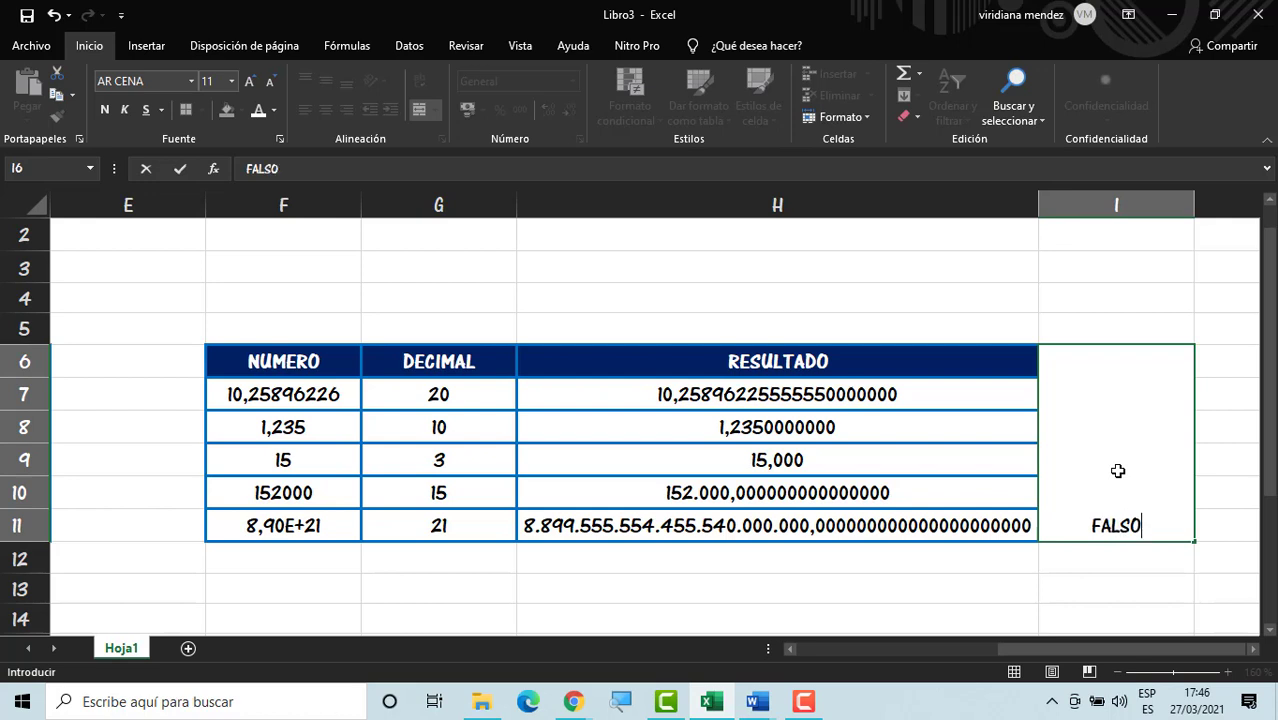
click(332, 591)
Step: Merge and center E6:E11 between the two tables
drag(178, 358, 155, 525)
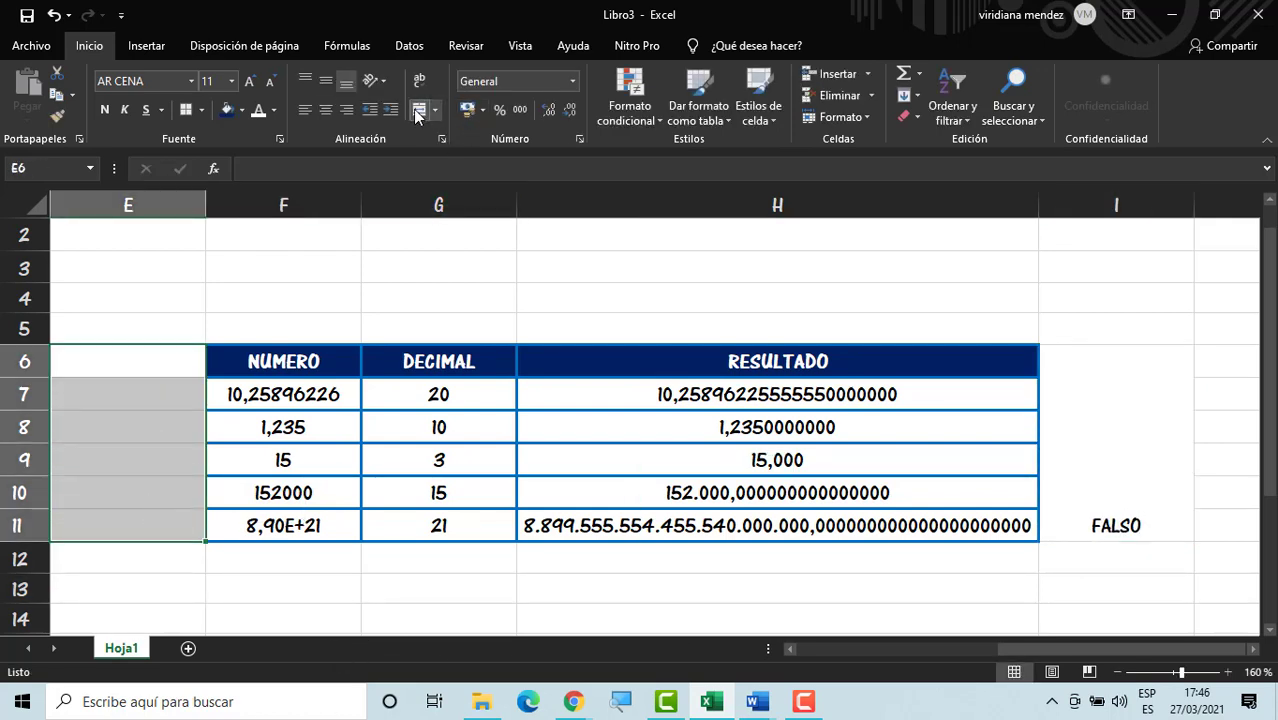
click(419, 109)
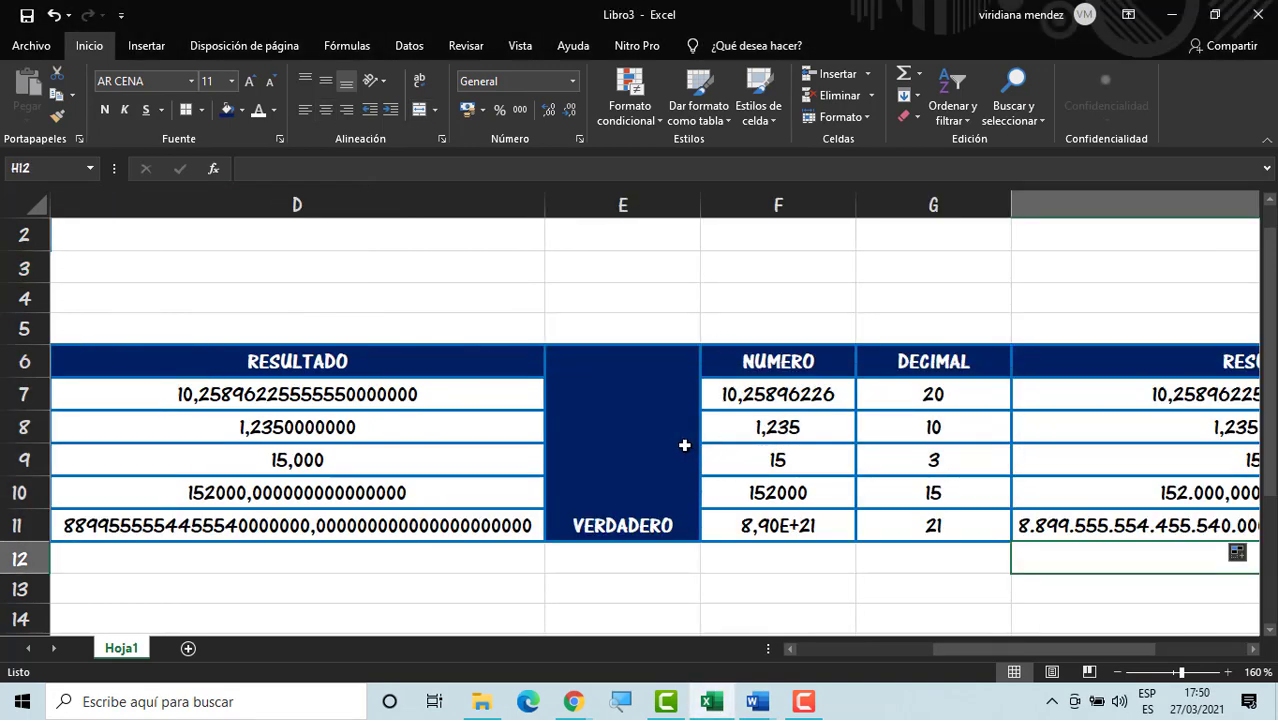
Step: Rotate the VERDADERO label in E6 upward and increase its font size to 20
click(610, 435)
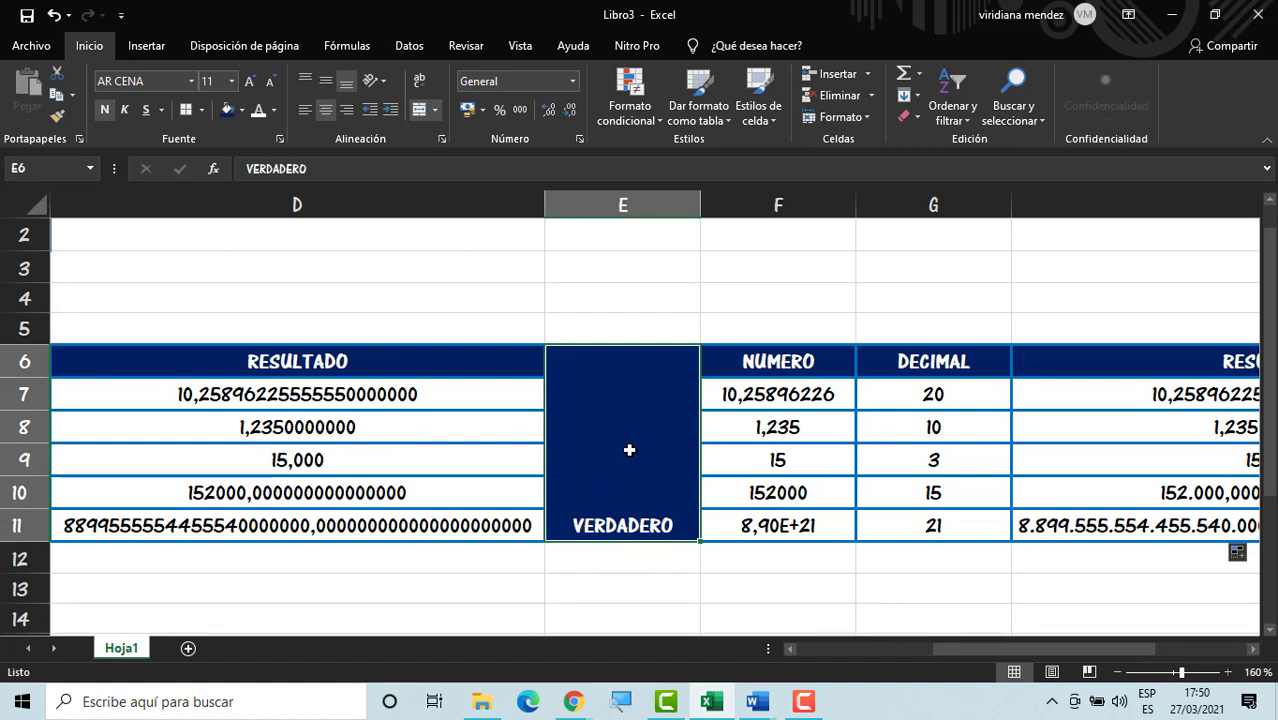
click(380, 84)
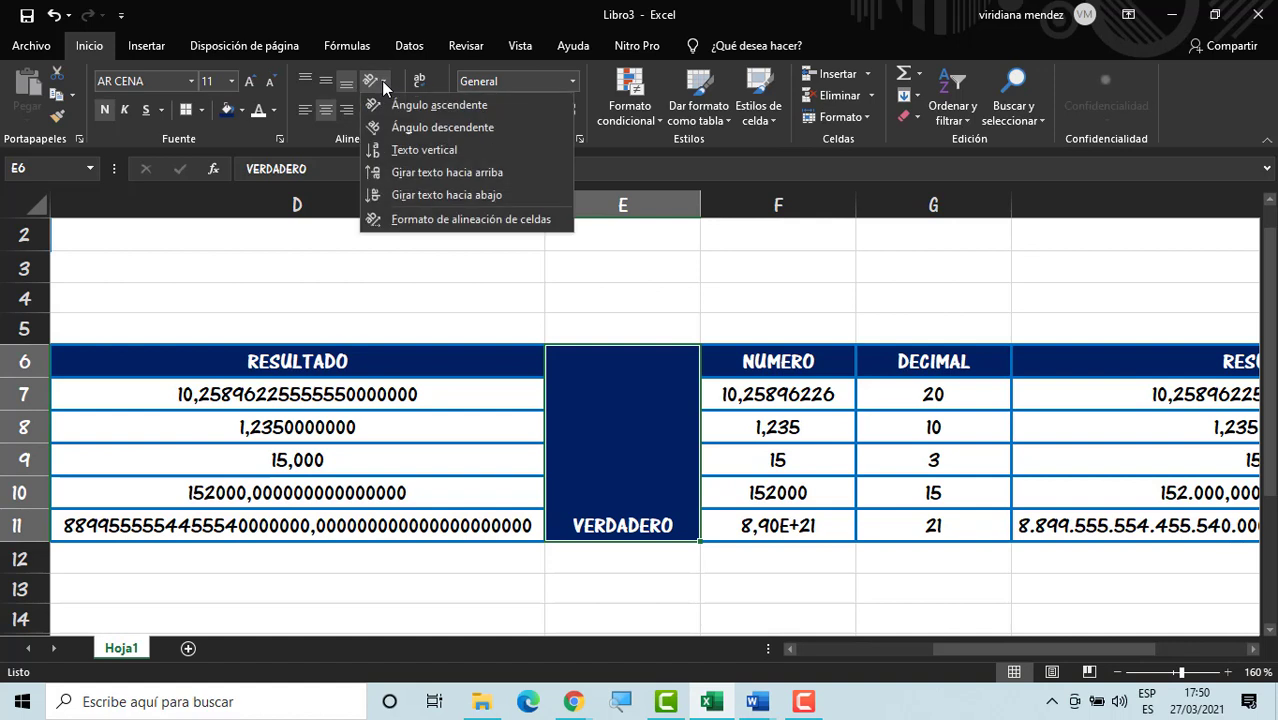
click(419, 180)
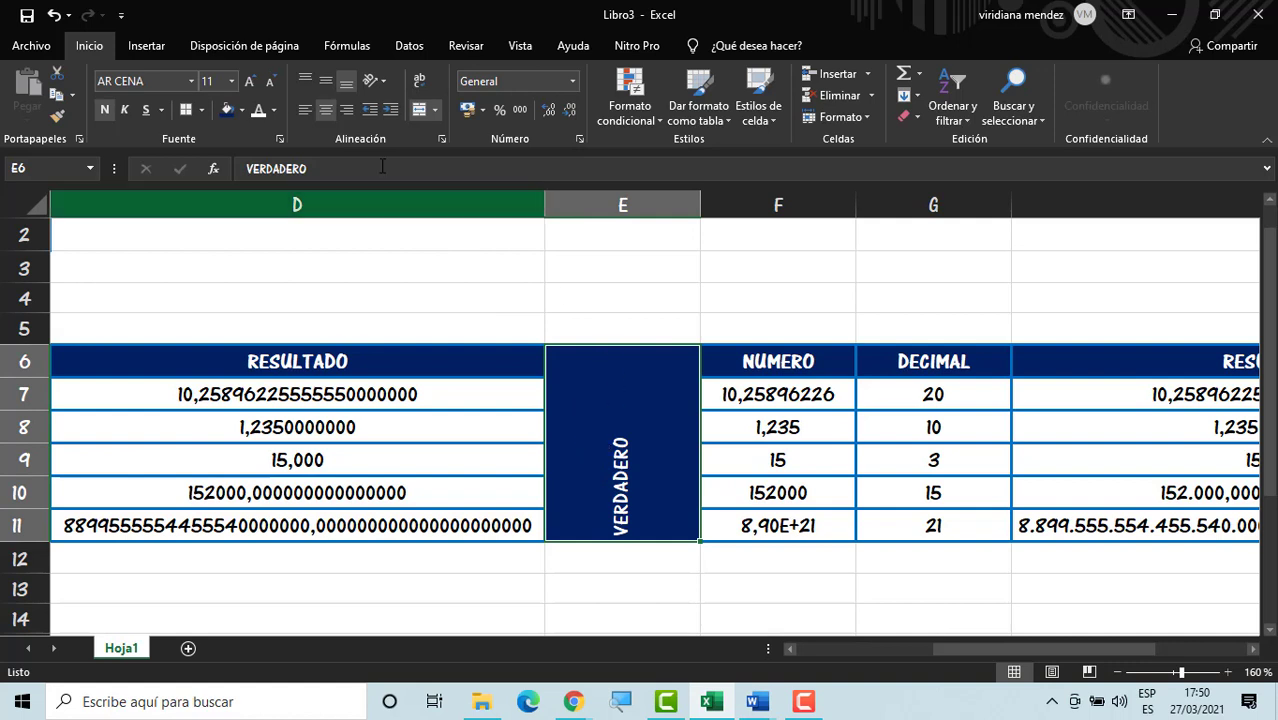
click(250, 84)
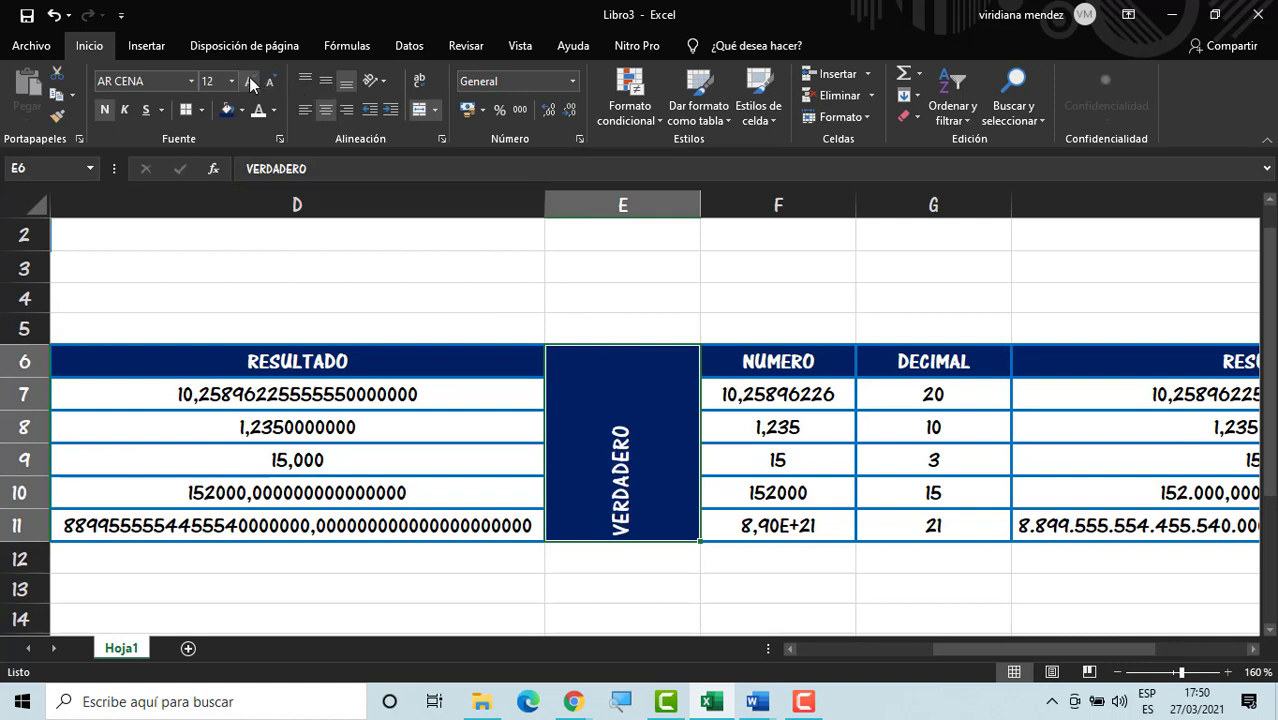
click(250, 84)
click(250, 84)
click(250, 84)
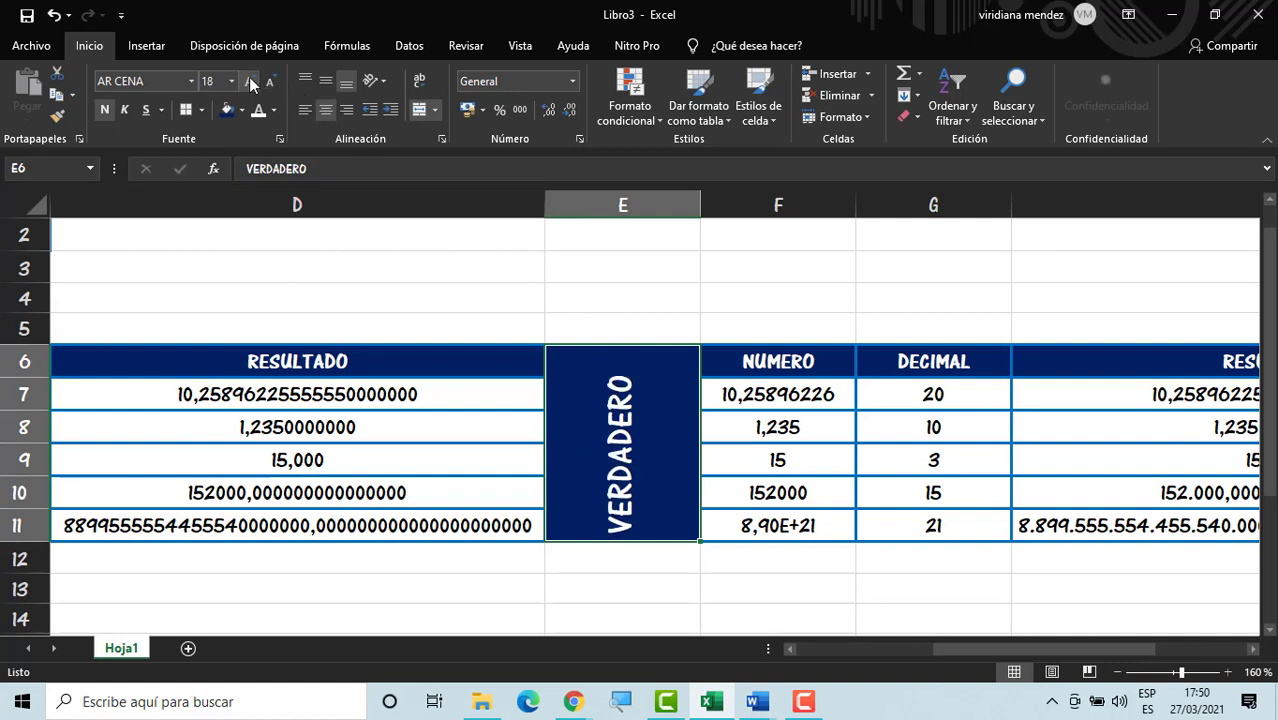
click(250, 84)
Step: Narrow column E to fit closely around the rotated VERDADERO label
drag(700, 205, 625, 204)
drag(620, 204, 614, 204)
click(764, 580)
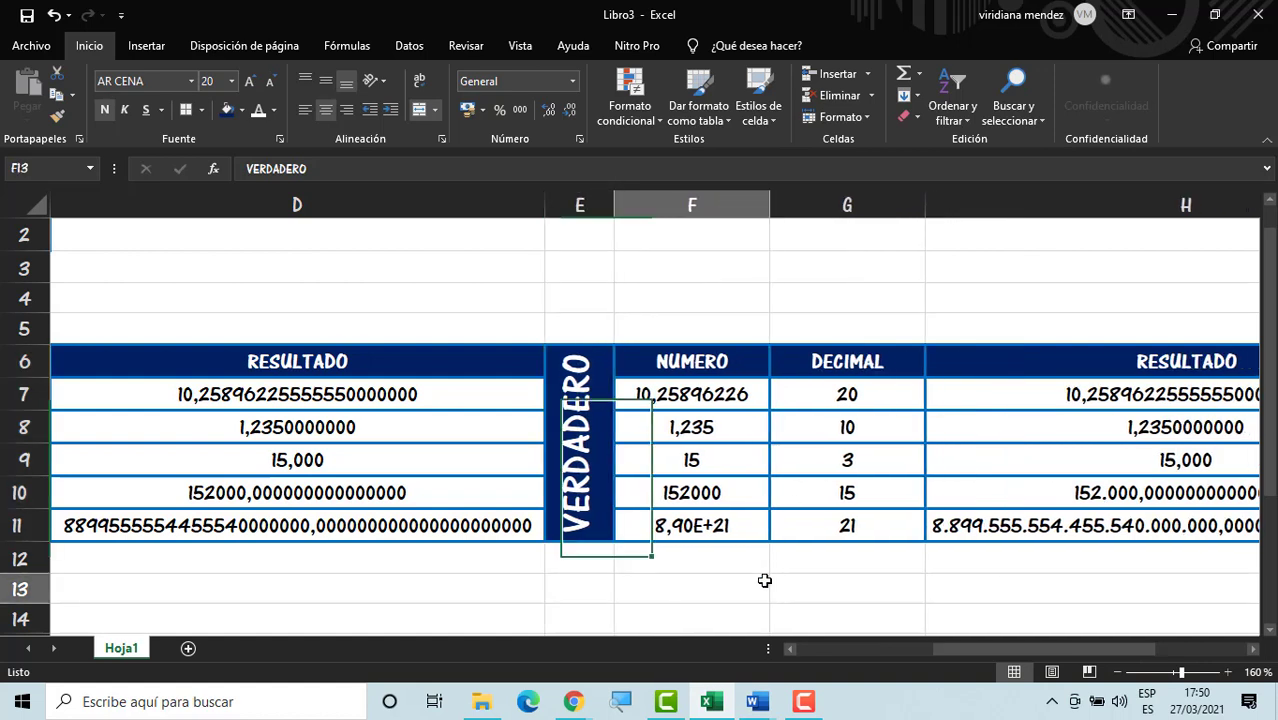
Step: Rotate the FALSO label in I6 upward, beside the second table
drag(969, 654, 1062, 645)
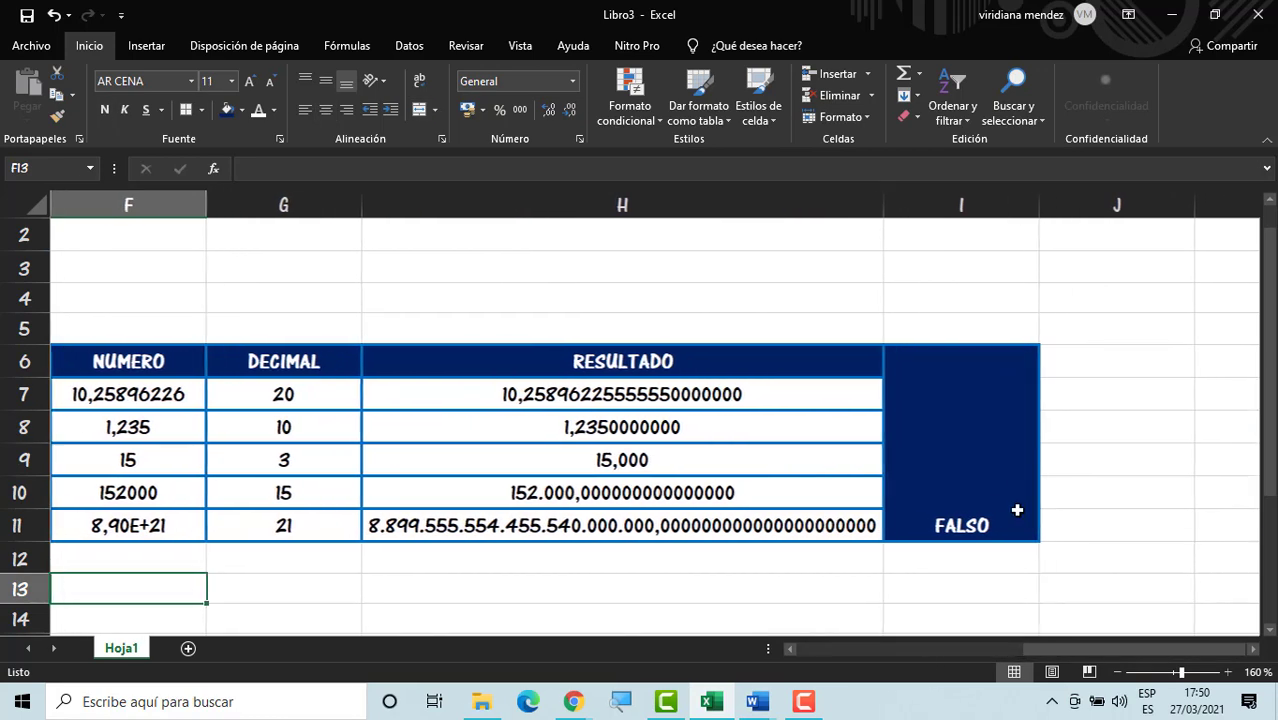
click(988, 480)
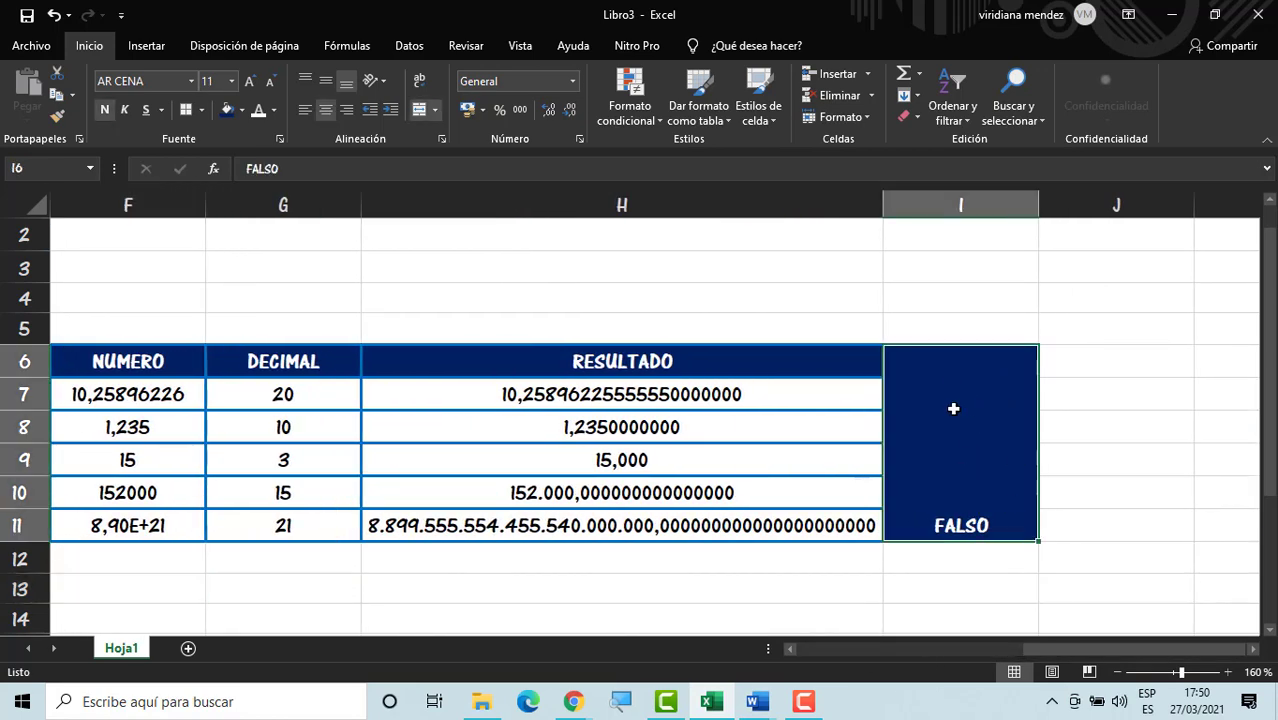
click(379, 82)
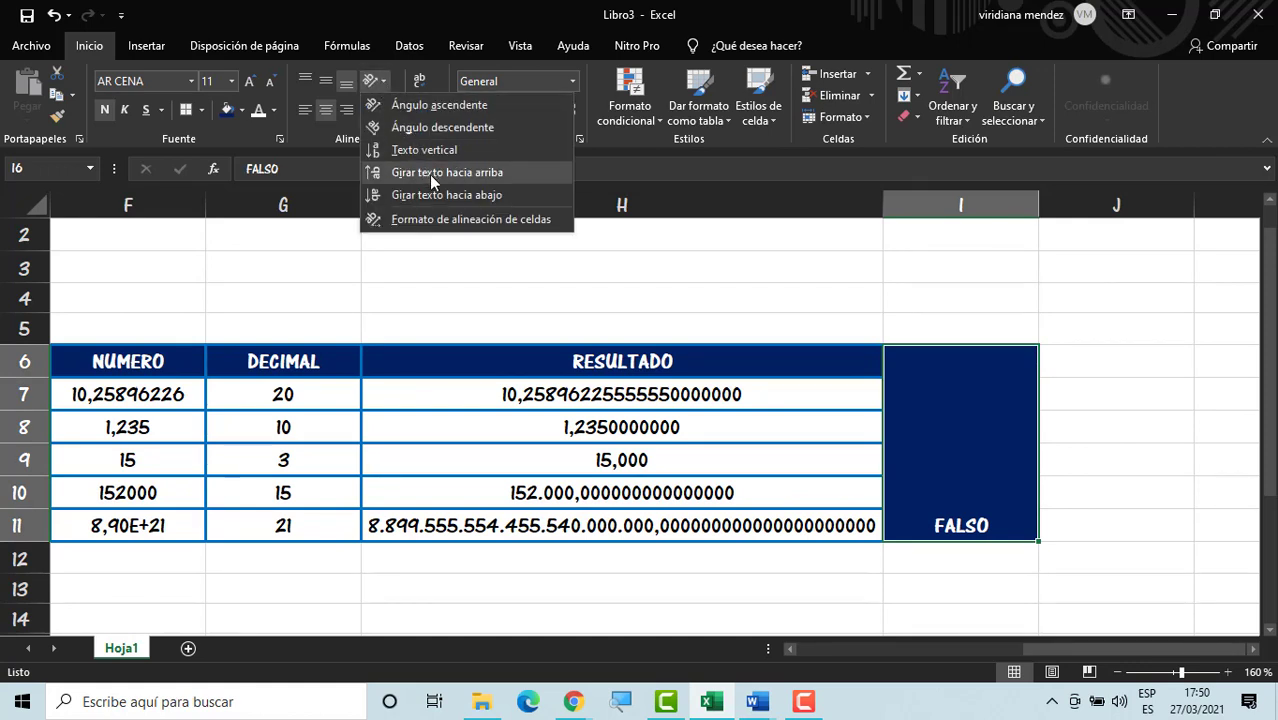
double_click(973, 387)
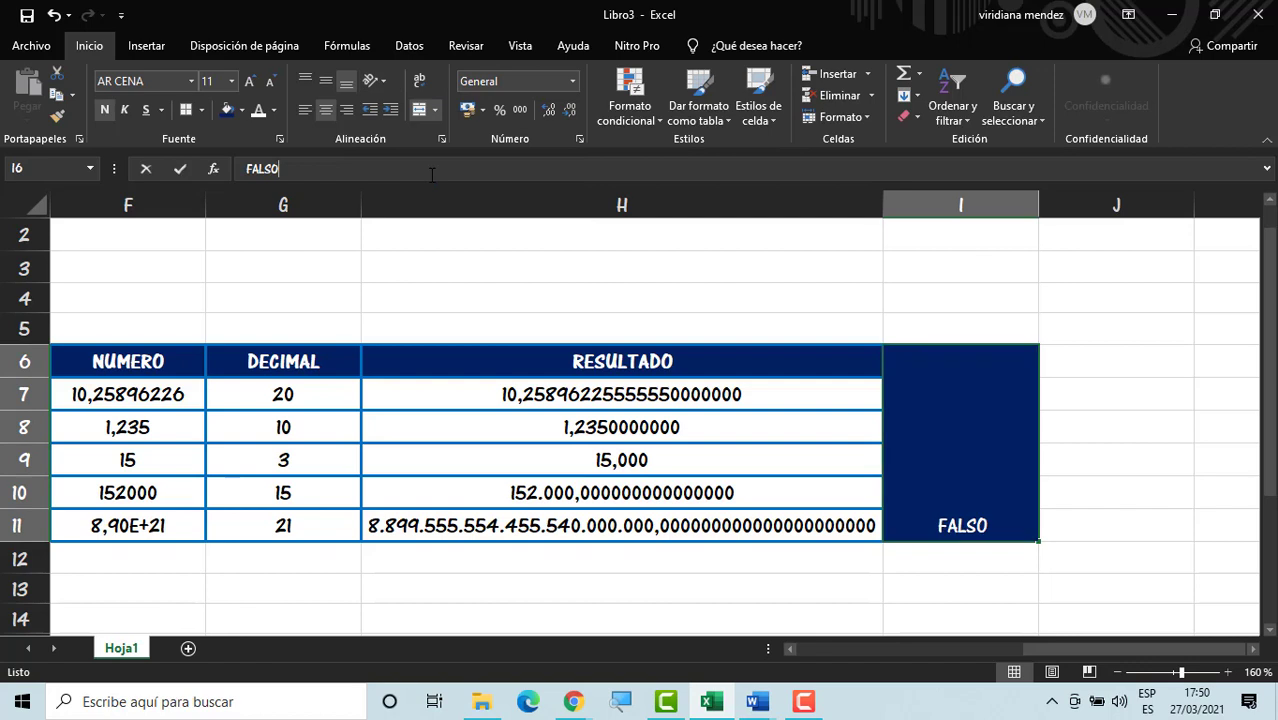
click(1055, 477)
click(997, 478)
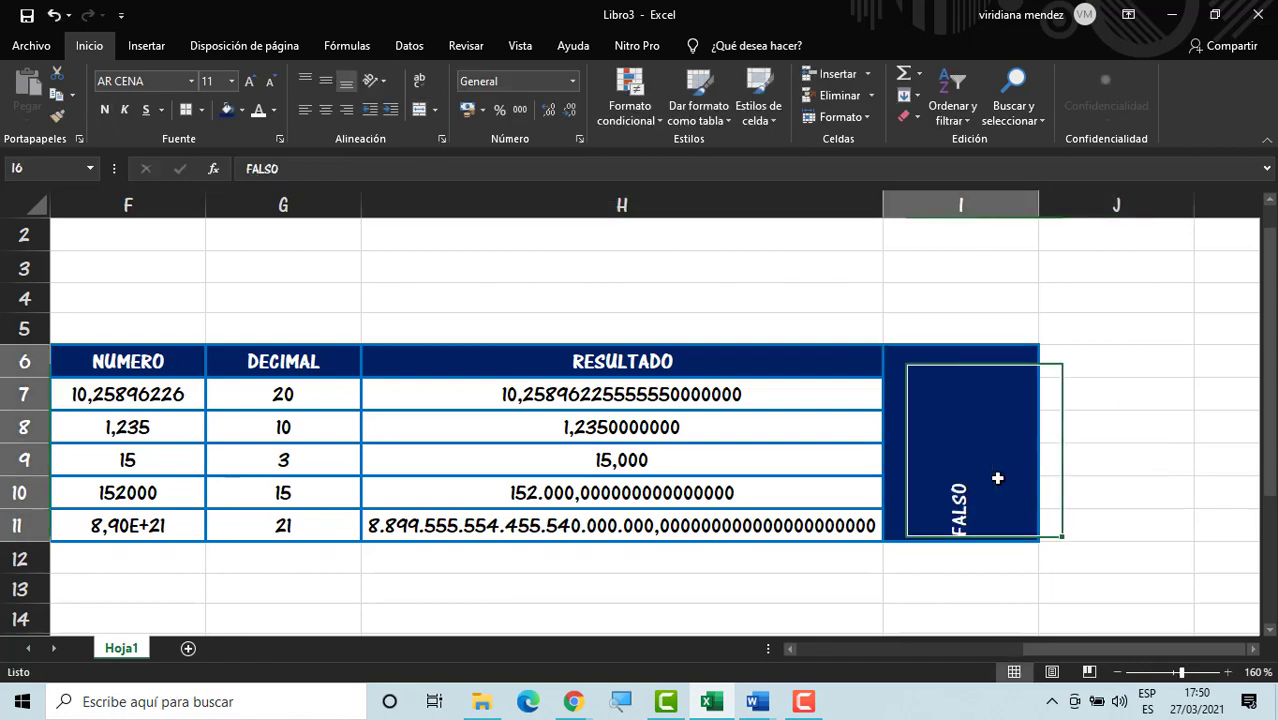
Step: Increase the font size of the FALSO label to 36
click(256, 87)
click(256, 87)
click(256, 87)
click(256, 87)
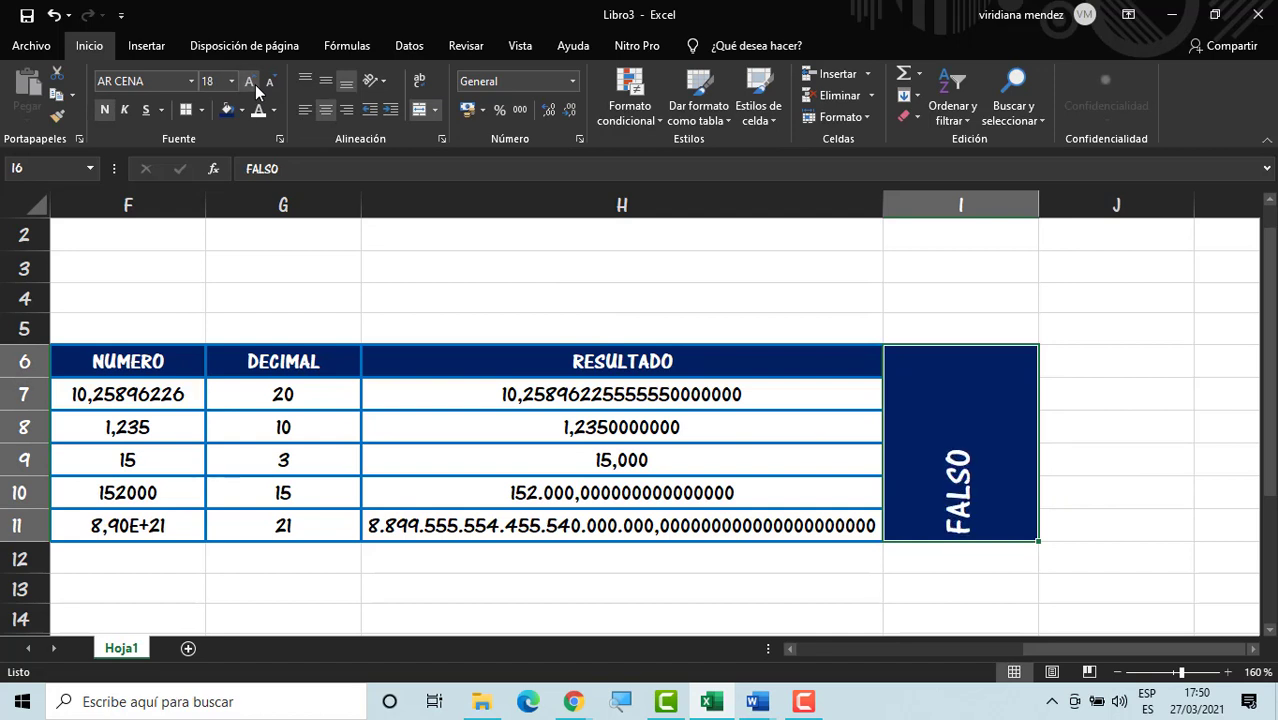
click(256, 87)
click(256, 87)
click(256, 87)
click(256, 87)
Step: Narrow column I to fit closely around the rotated FALSO label
click(840, 290)
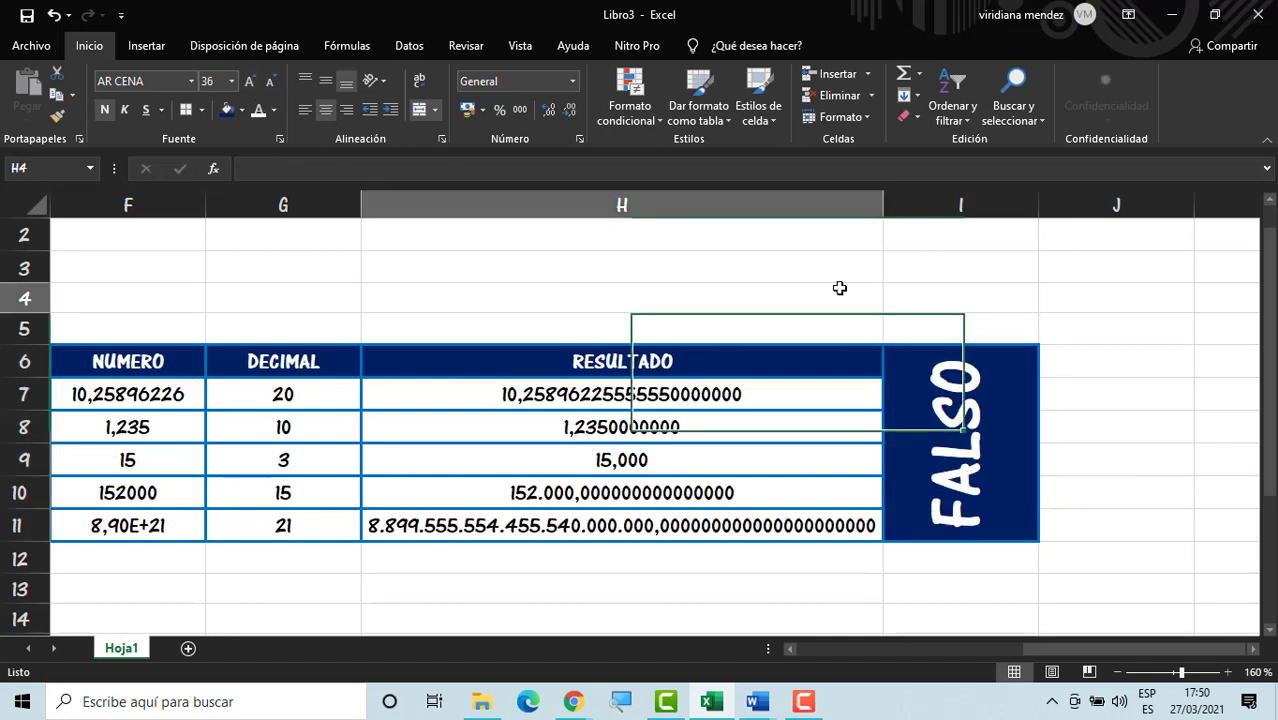
drag(1024, 217, 966, 214)
click(1075, 397)
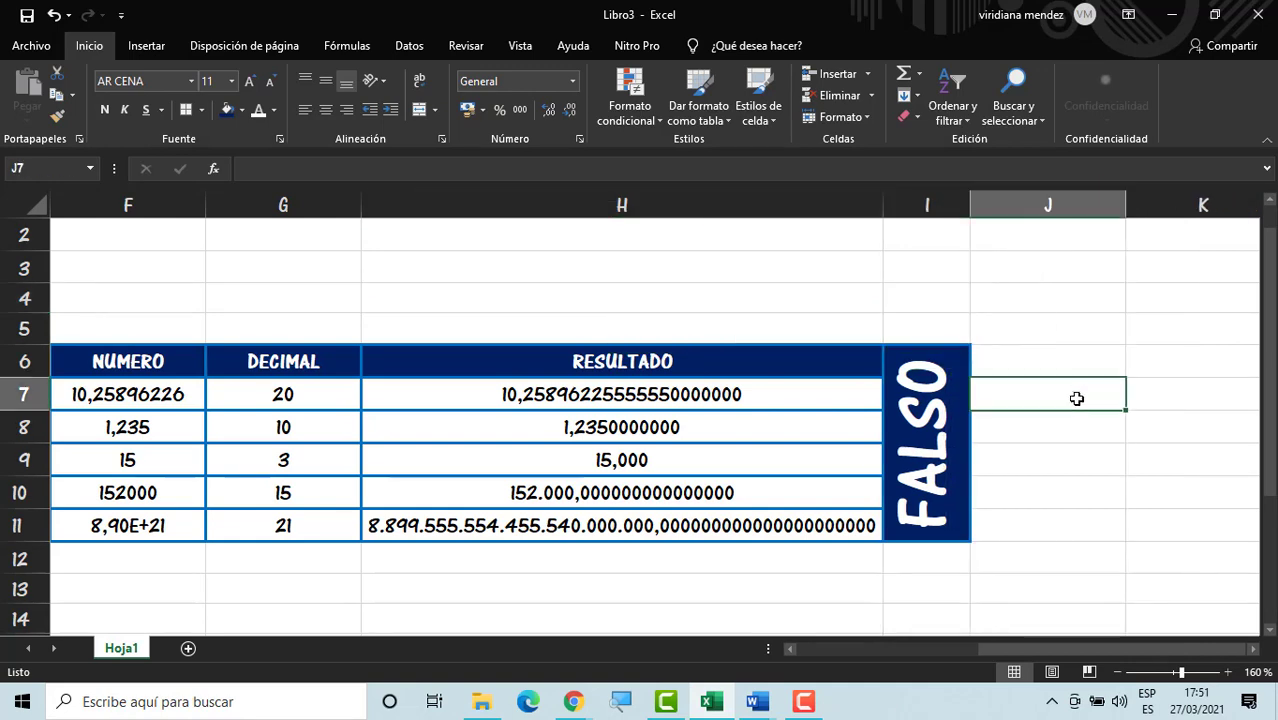
Step: Reduce the font size of the VERDADERO label by one step so its text fits the merged cell when zoomed out
click(1117, 672)
click(1117, 672)
click(1117, 672)
click(1117, 672)
click(1117, 672)
click(1117, 672)
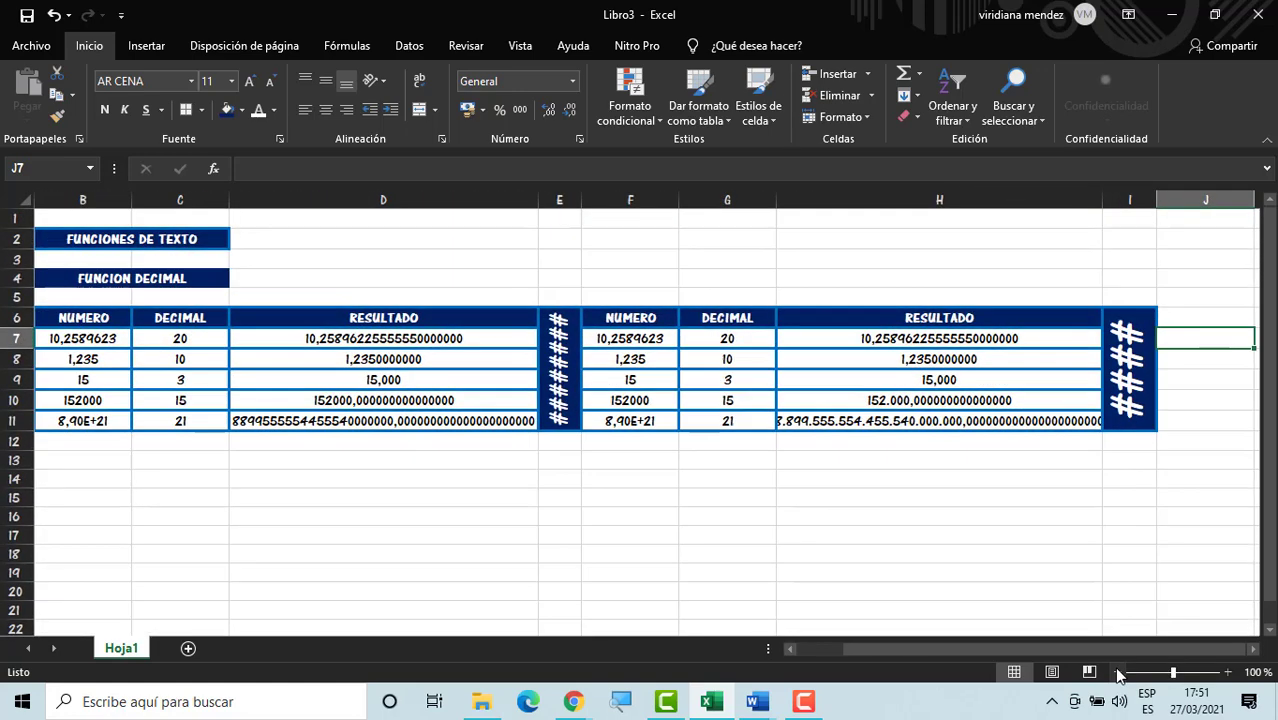
click(1228, 672)
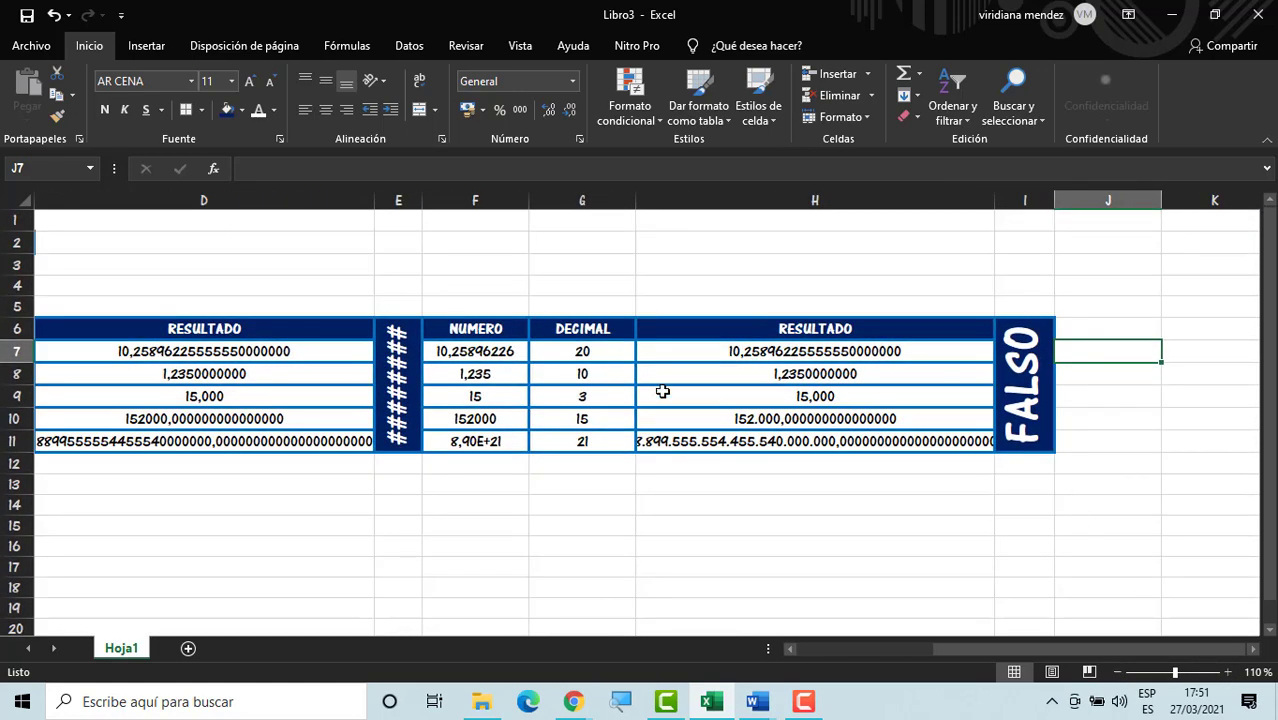
click(418, 390)
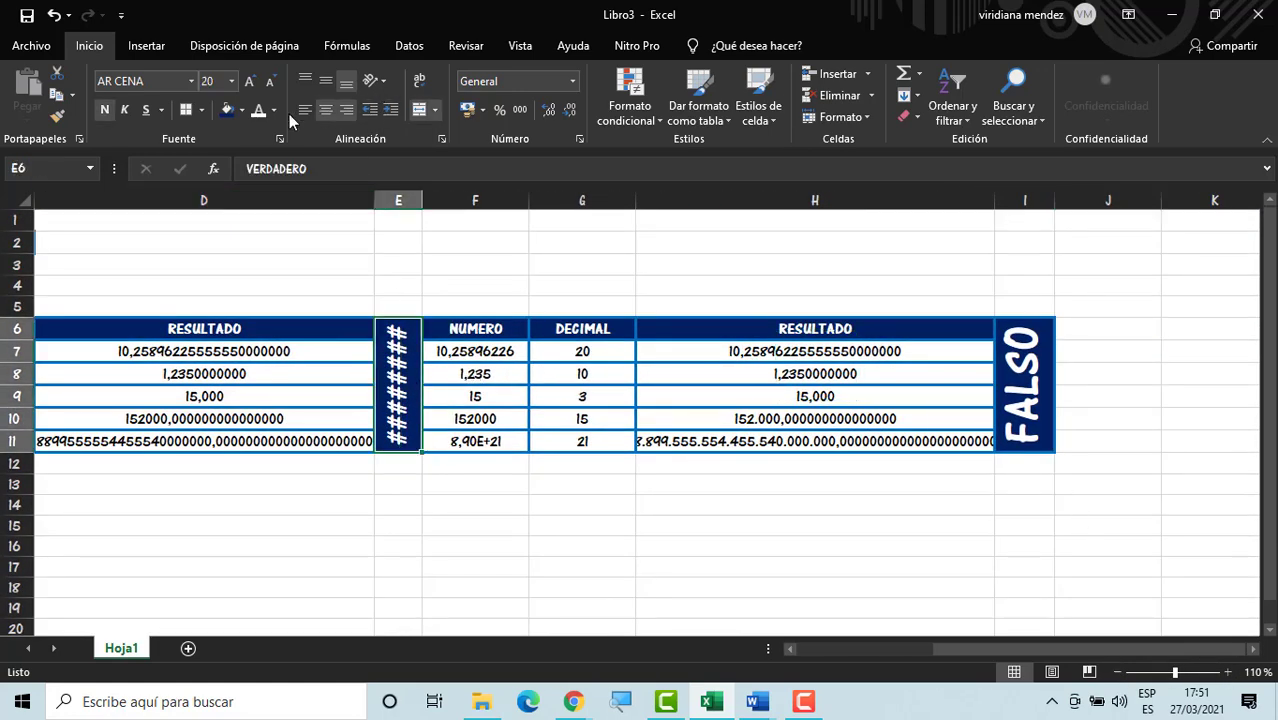
click(270, 84)
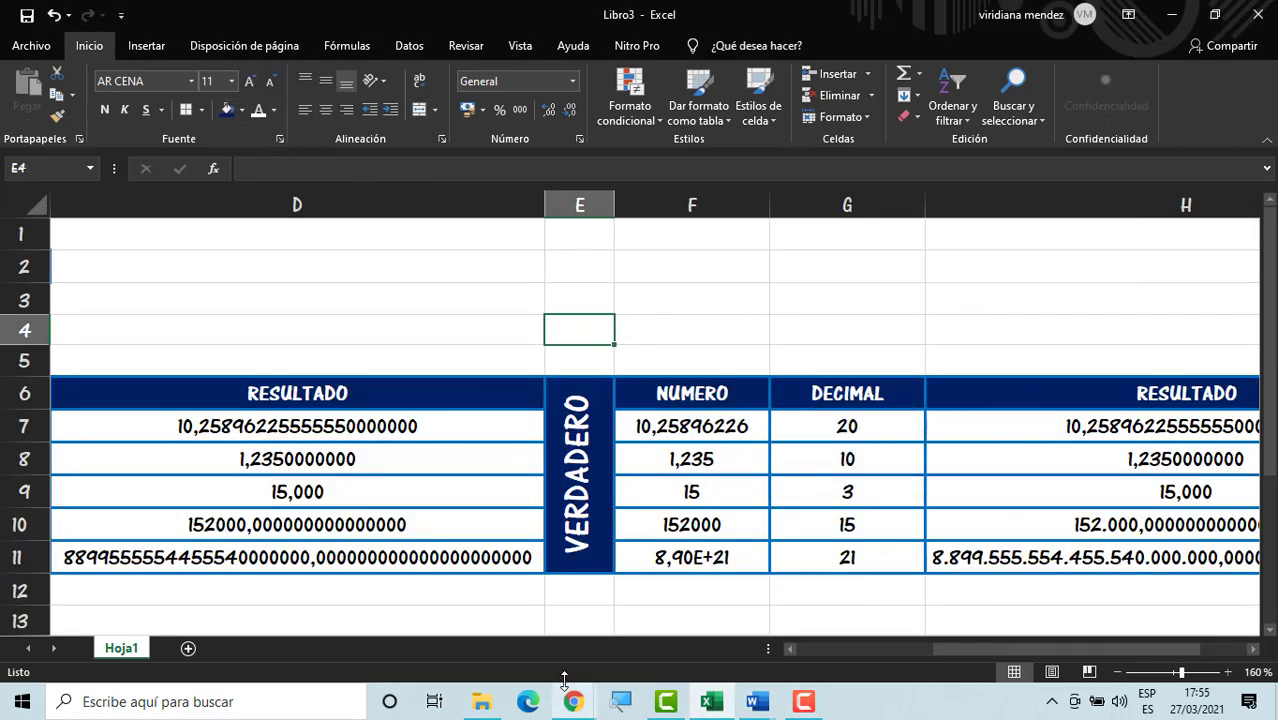
Step: Reduce the FALSO label's font size to 28 and center it vertically in its merged cell
click(654, 612)
drag(977, 645, 914, 656)
click(1118, 672)
click(1118, 672)
click(1118, 672)
click(1118, 672)
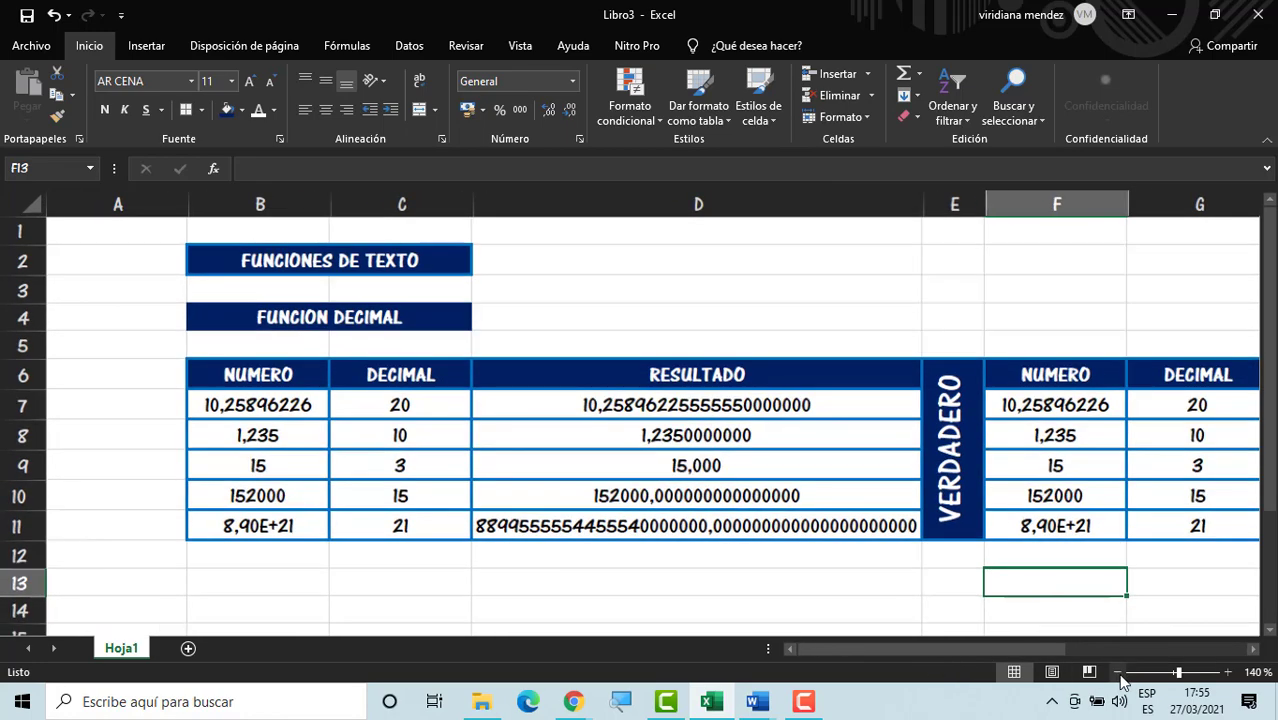
click(1118, 672)
click(1118, 672)
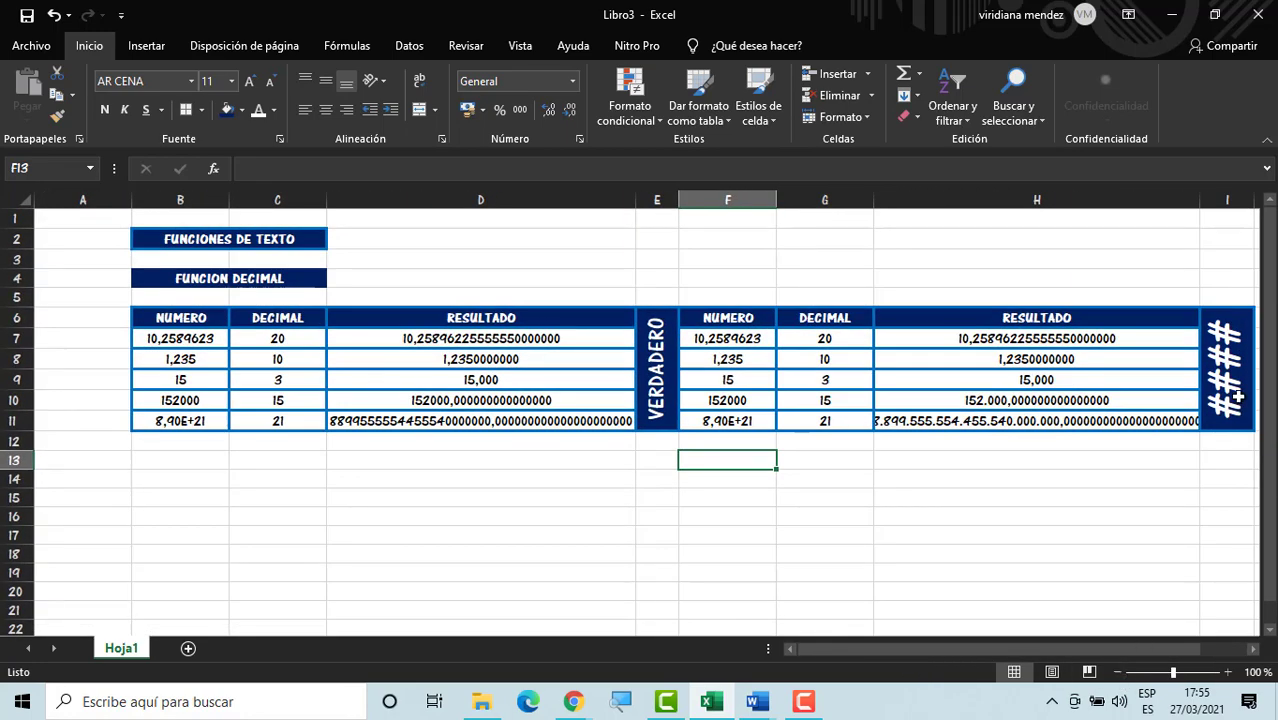
click(1227, 370)
click(270, 81)
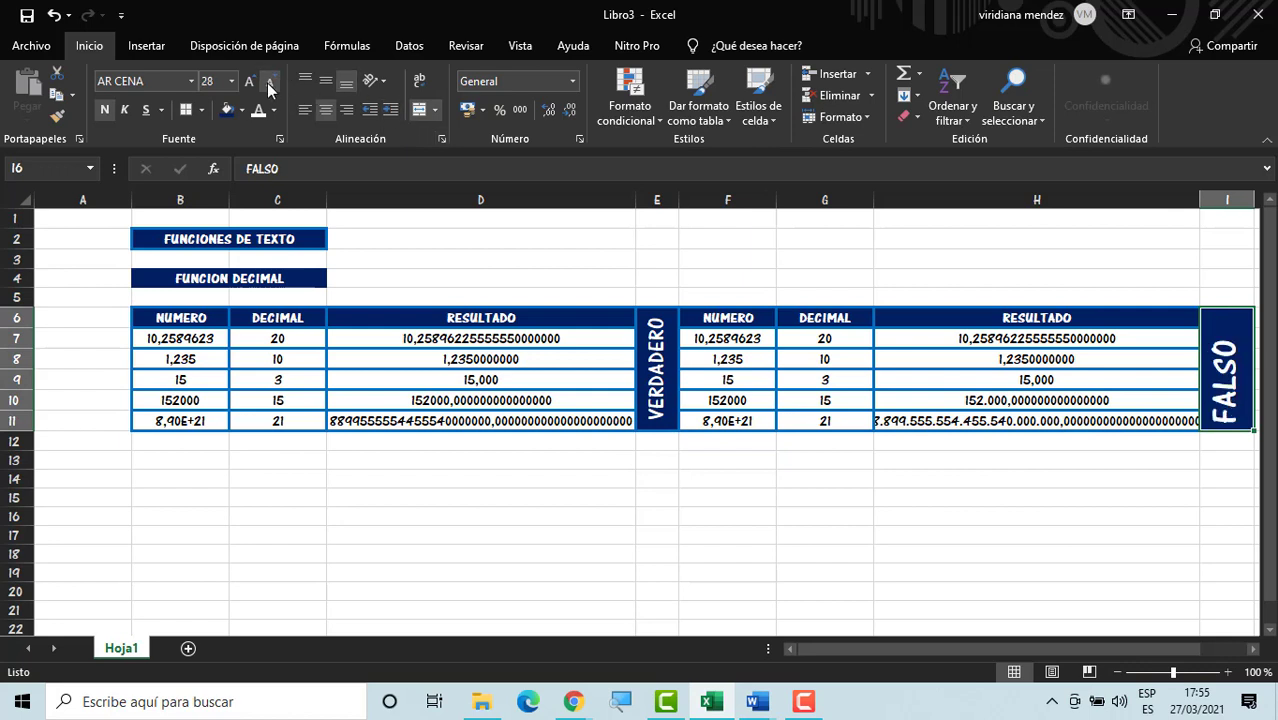
click(330, 84)
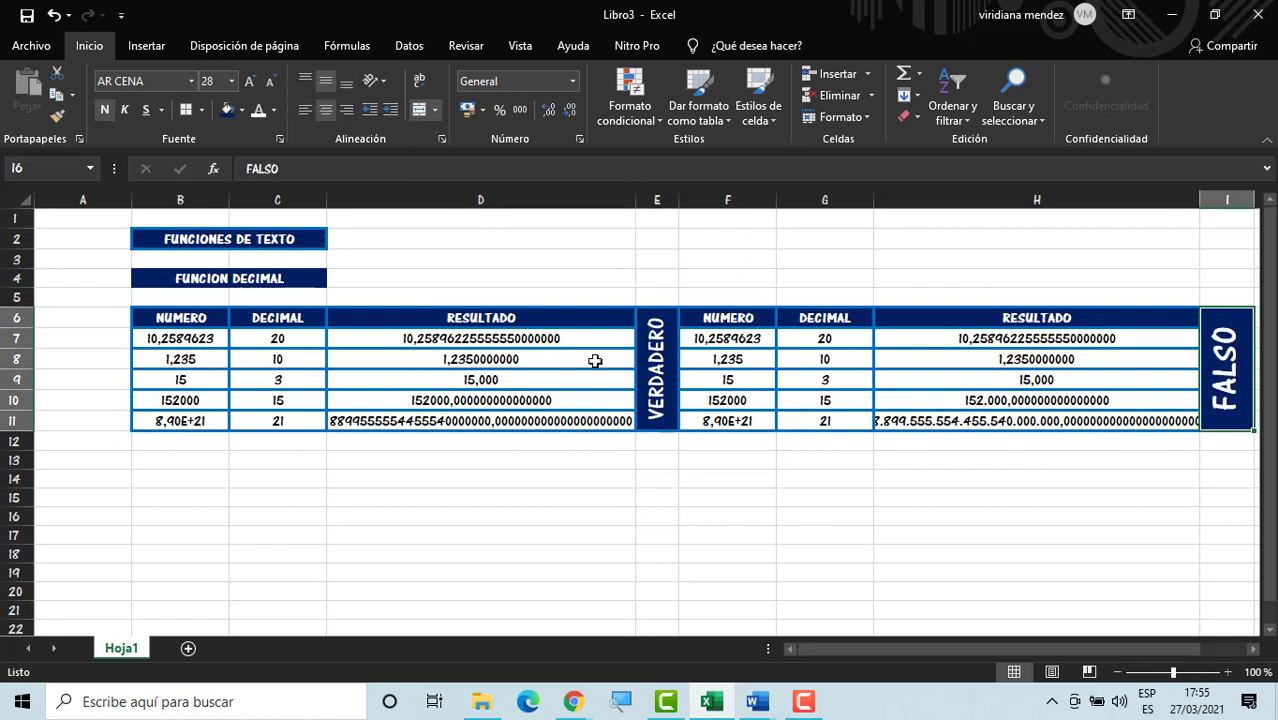
click(644, 462)
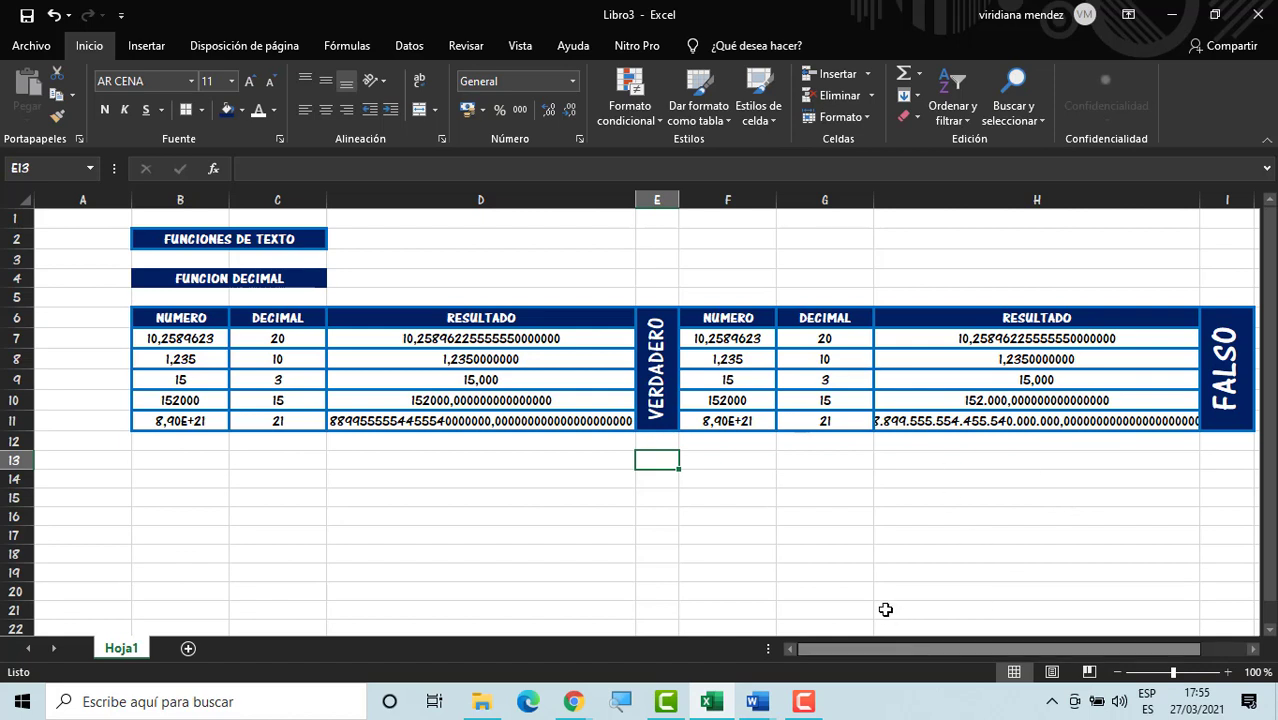
Step: Rename the sheet Hoja1 as DECIMAL
click(400, 573)
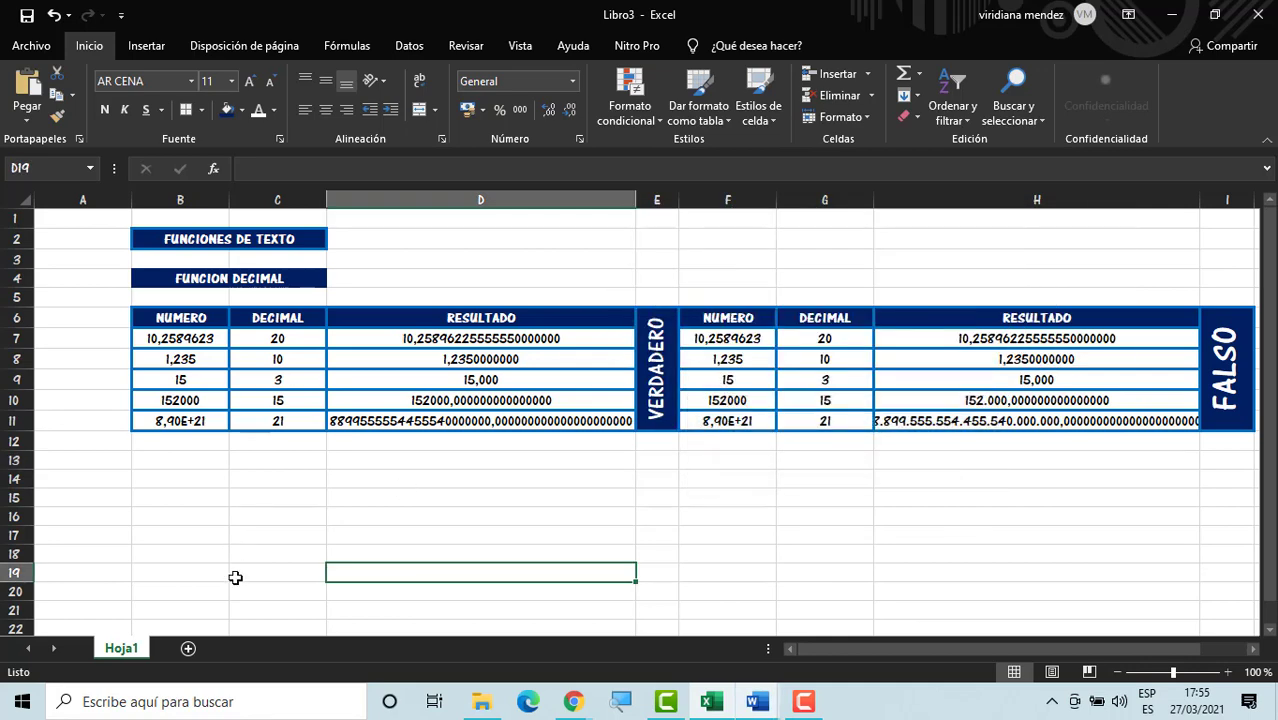
right_click(109, 655)
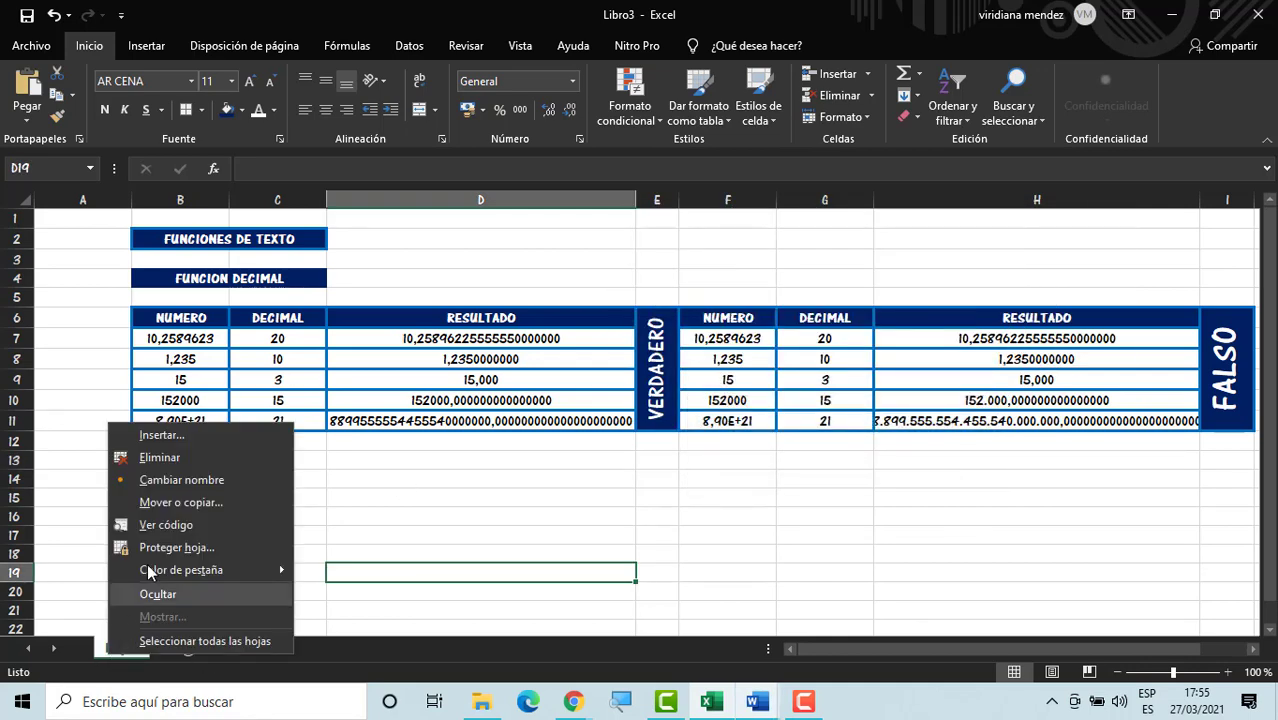
click(181, 480)
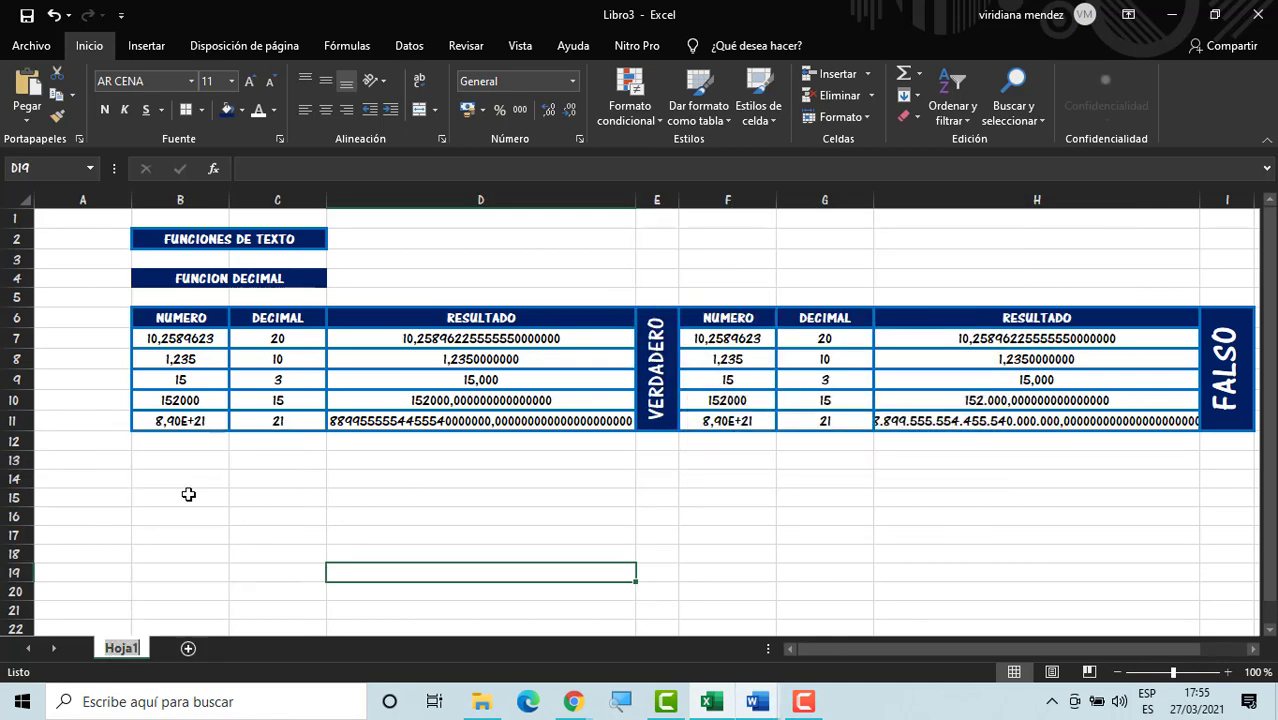
text(DECIMAL)
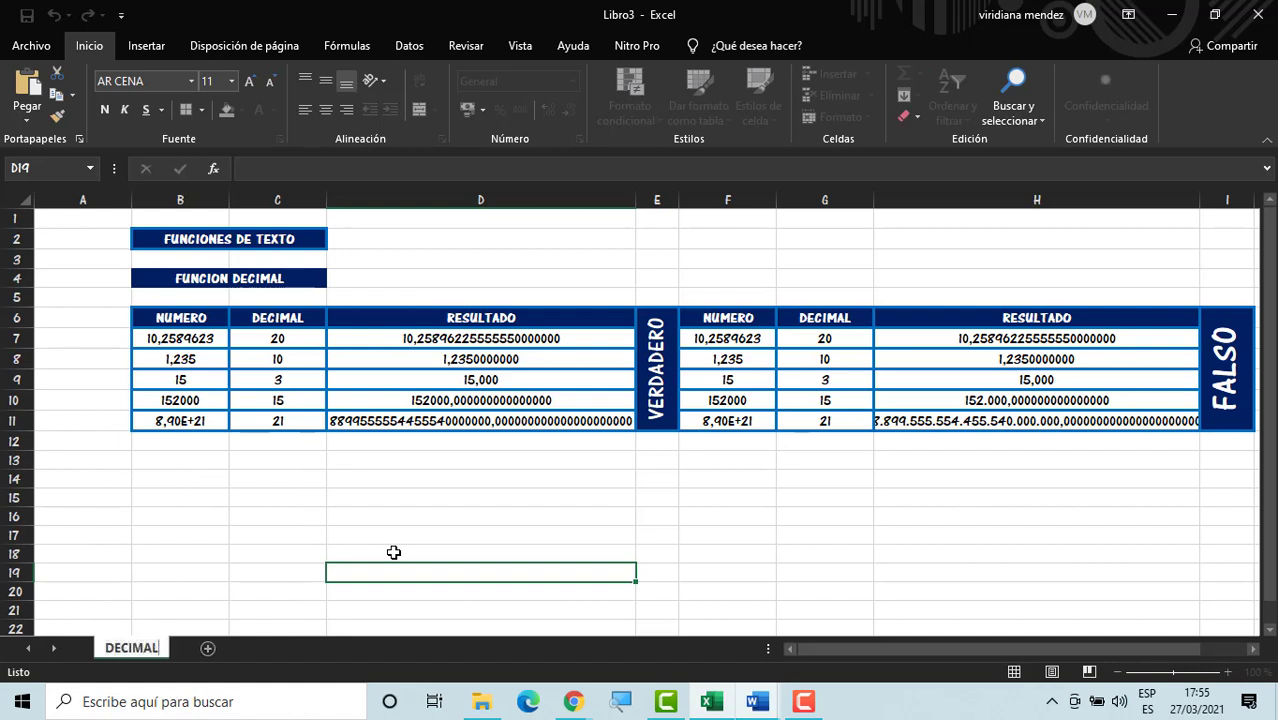
click(394, 552)
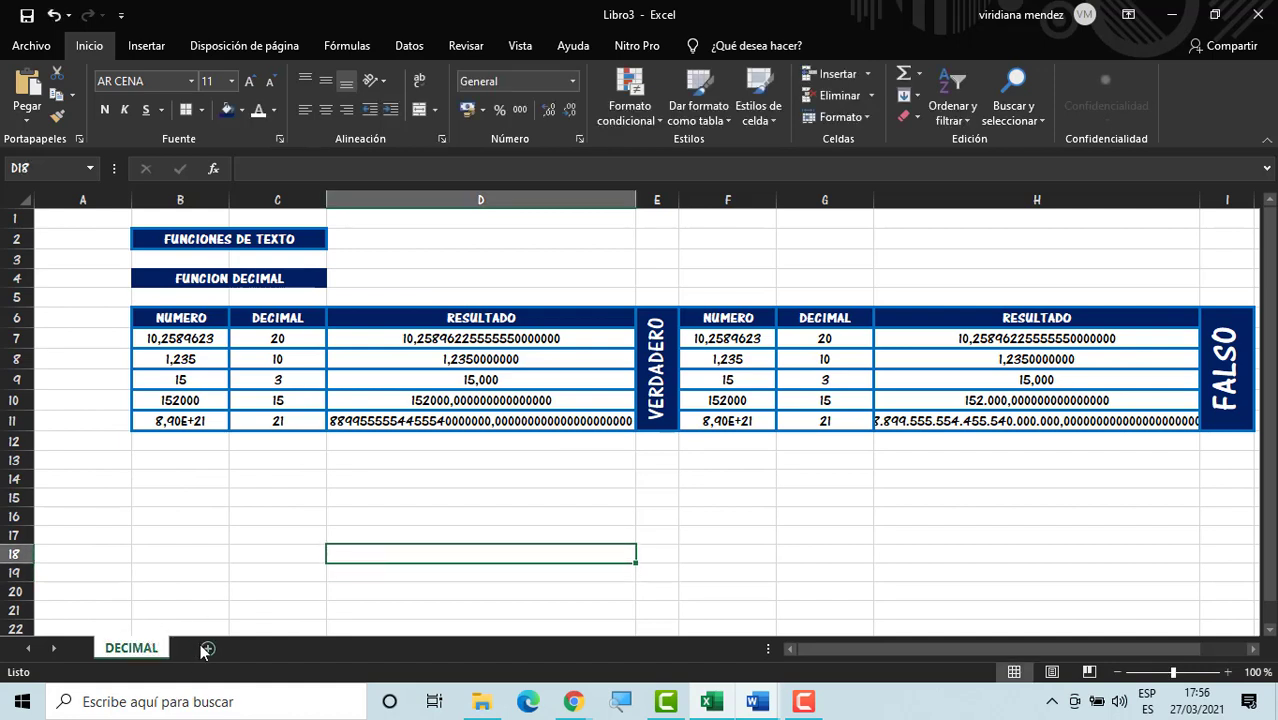
Step: Add a new sheet and copy the two title banners from B2:C4 of the DECIMAL sheet to B2 on it
click(205, 649)
click(162, 648)
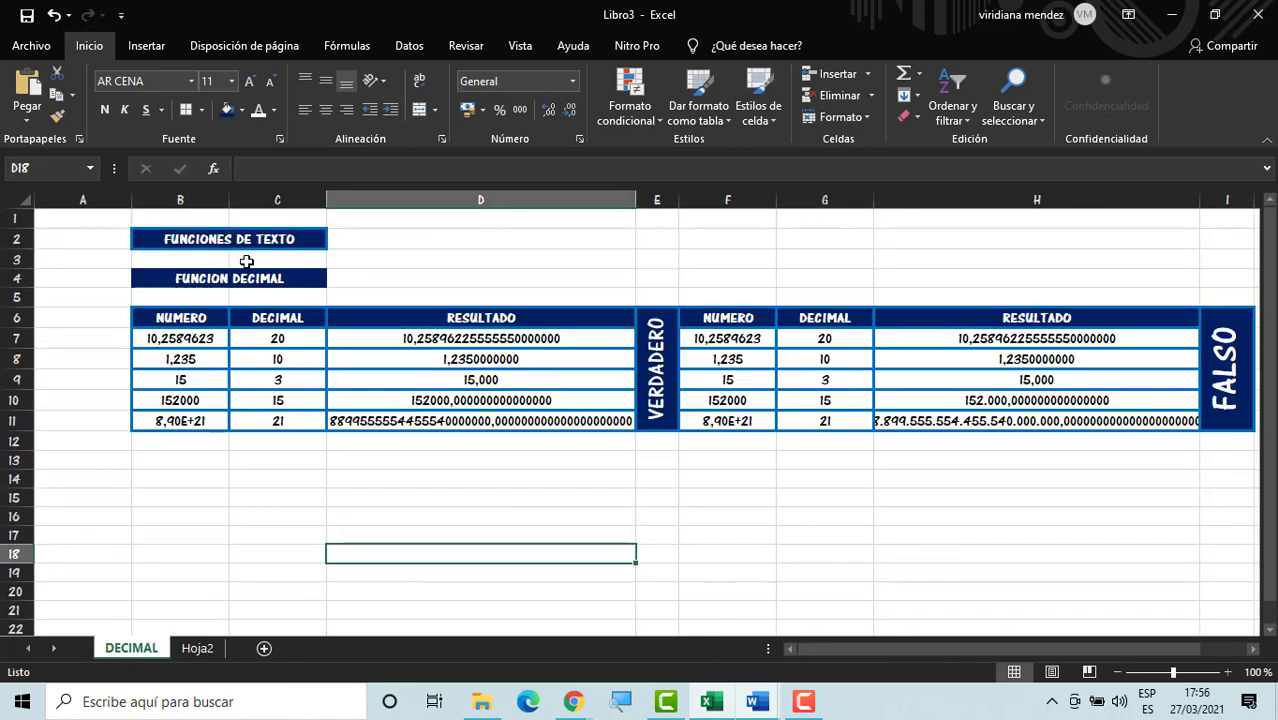
drag(248, 238, 263, 282)
key(ctrl+c)
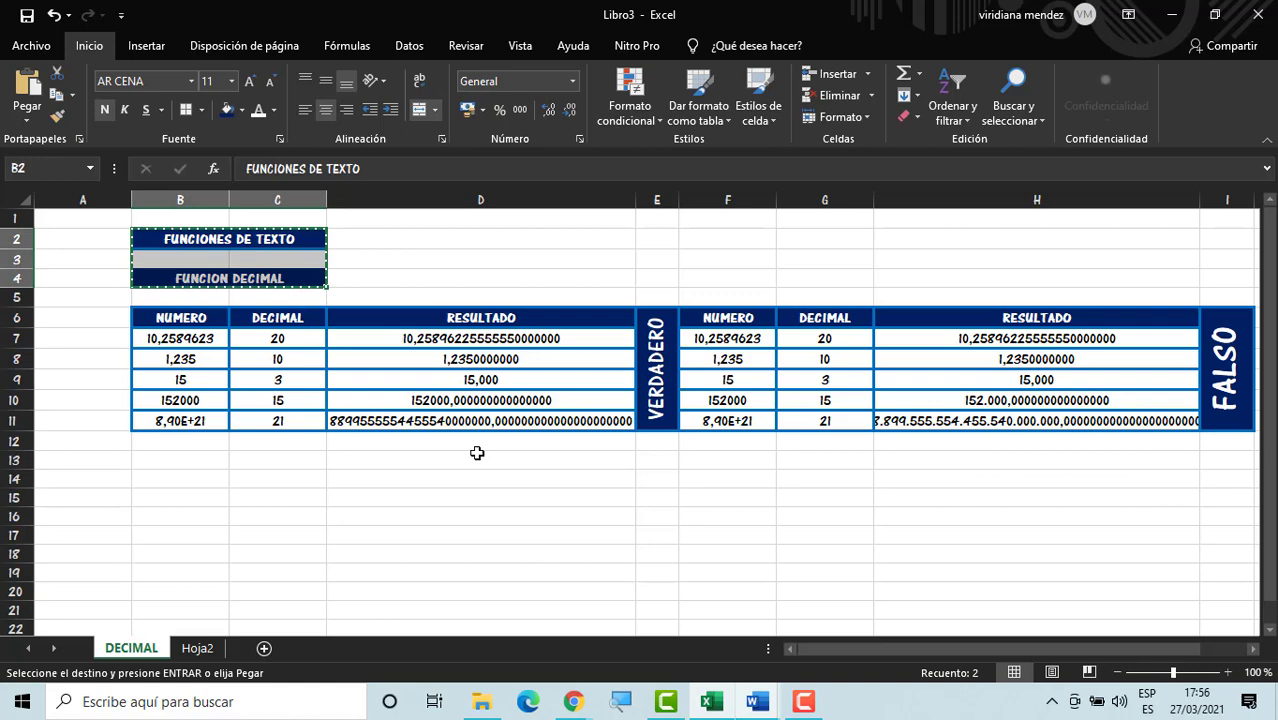
click(200, 646)
click(163, 237)
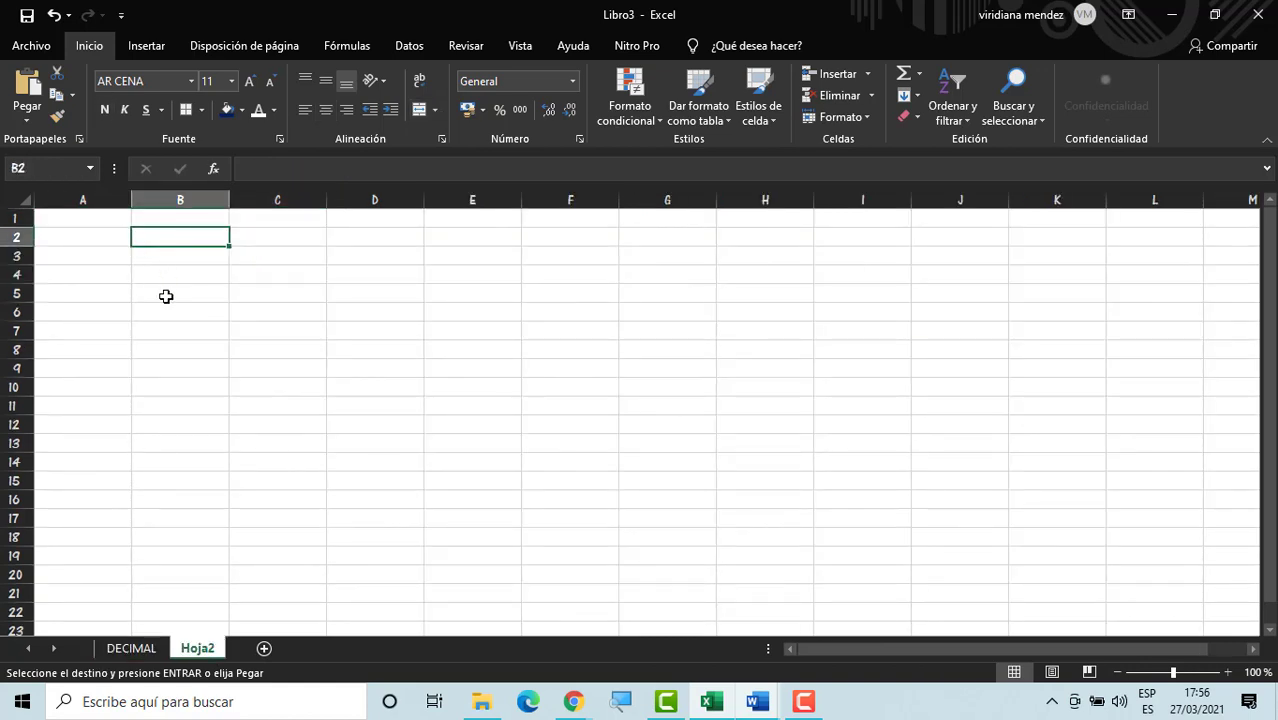
key(ctrl+v)
click(197, 331)
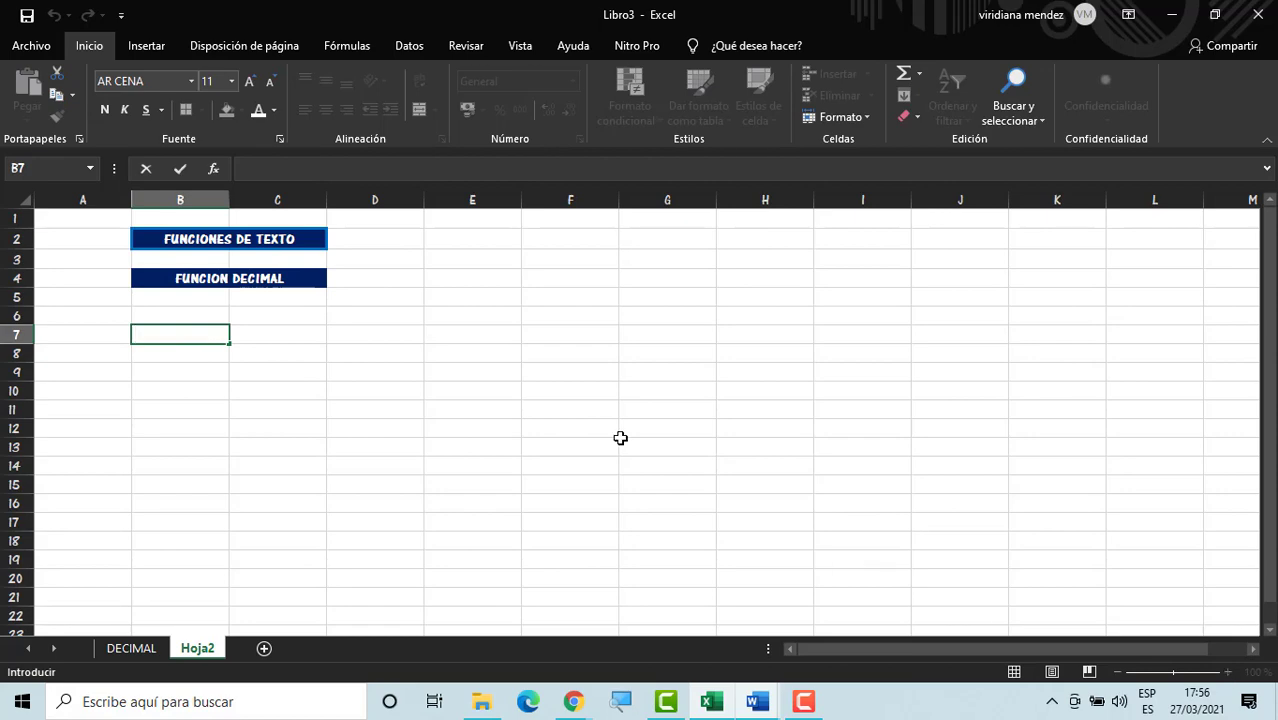
click(492, 370)
Step: Enter the column headings TEXTO, ELIMINAR and RESULTADO in cells B6, C6 and D6 of the new sheet
double_click(1227, 672)
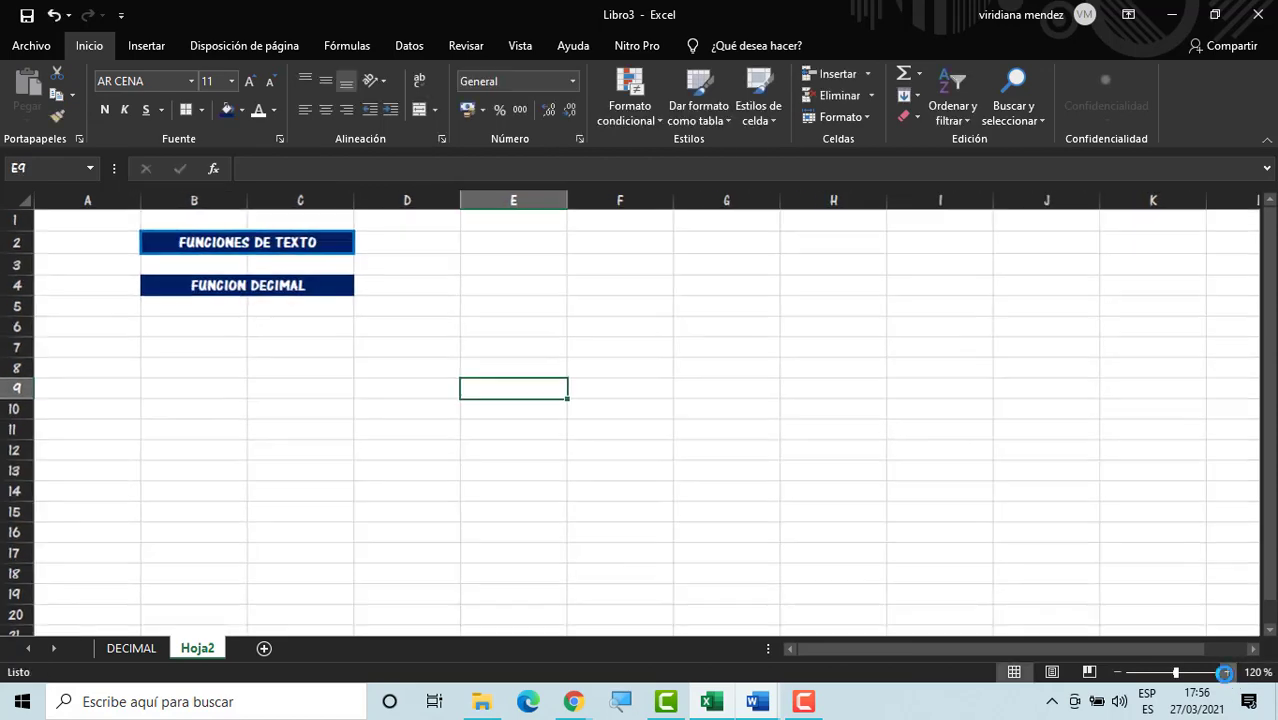
double_click(1225, 672)
click(1225, 672)
click(308, 406)
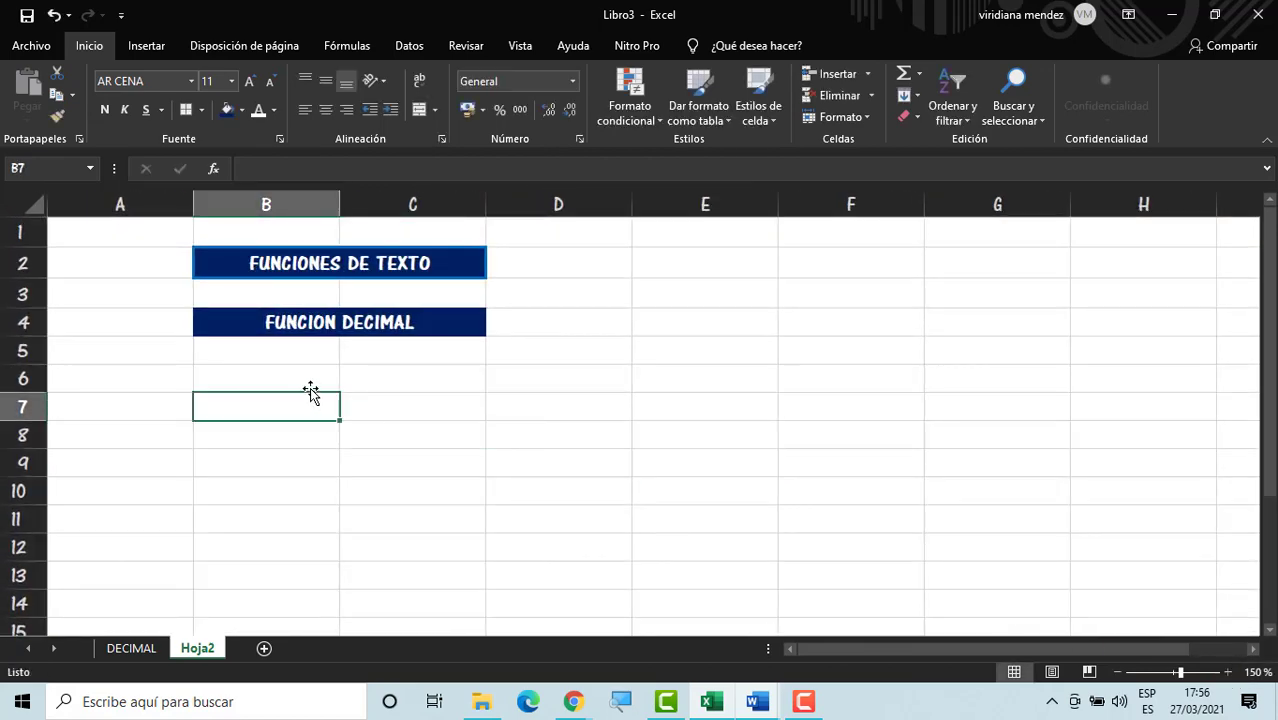
click(310, 387)
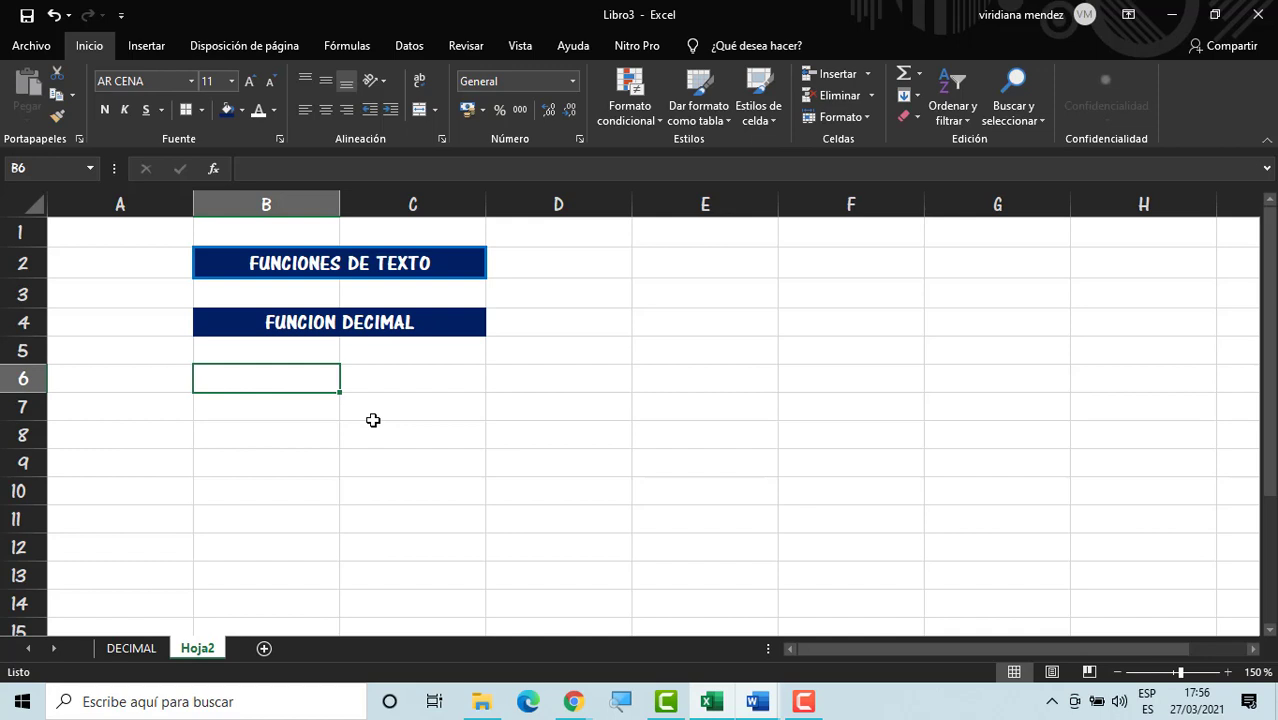
text(TEXTO)
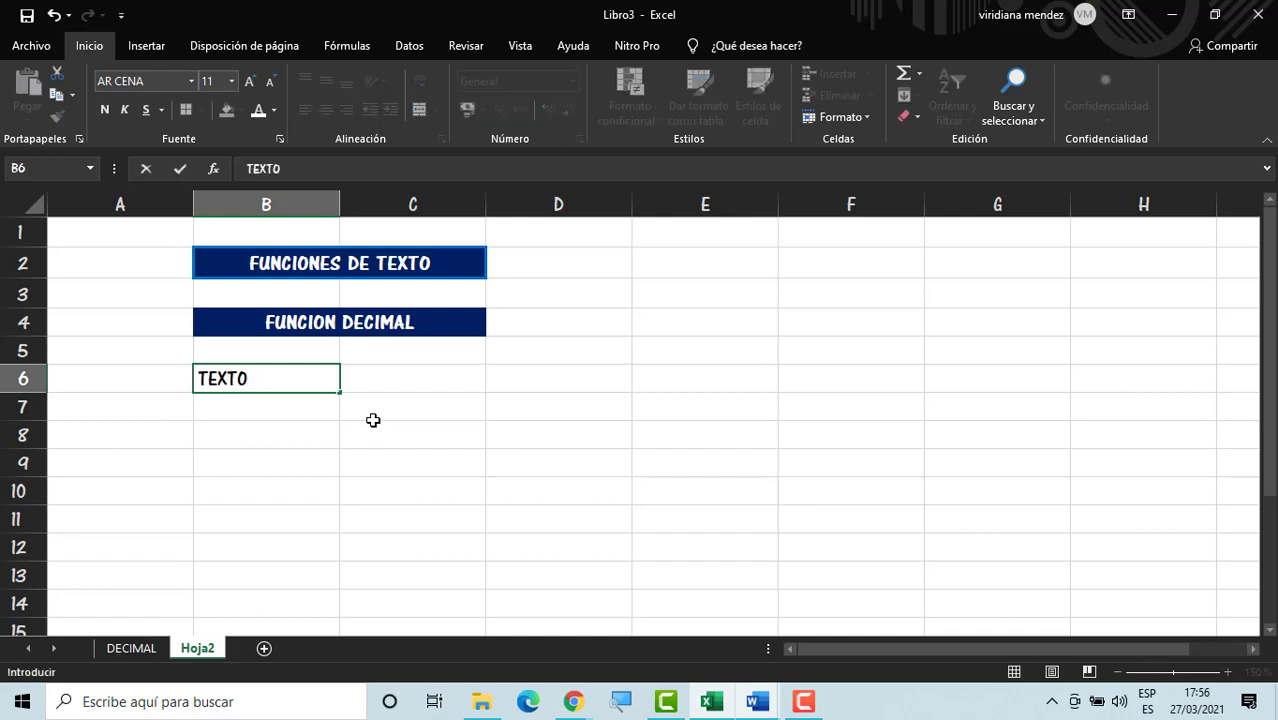
key(Tab)
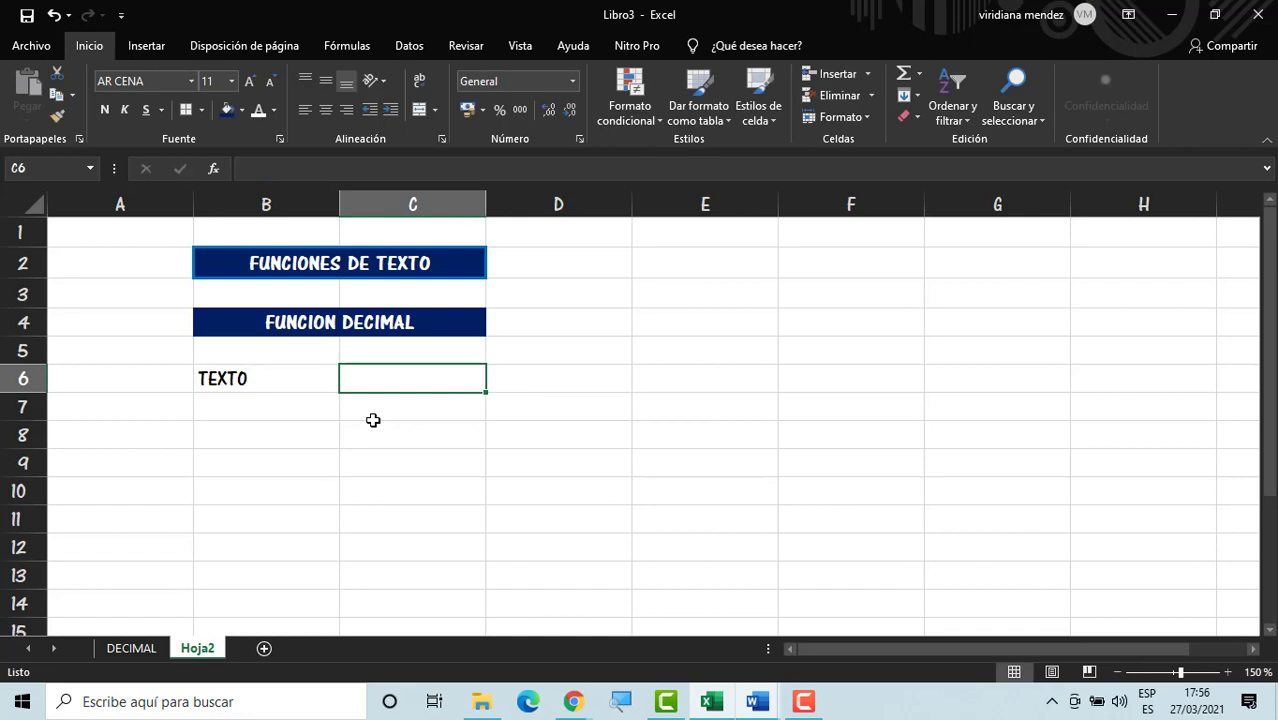
text(ELIM)
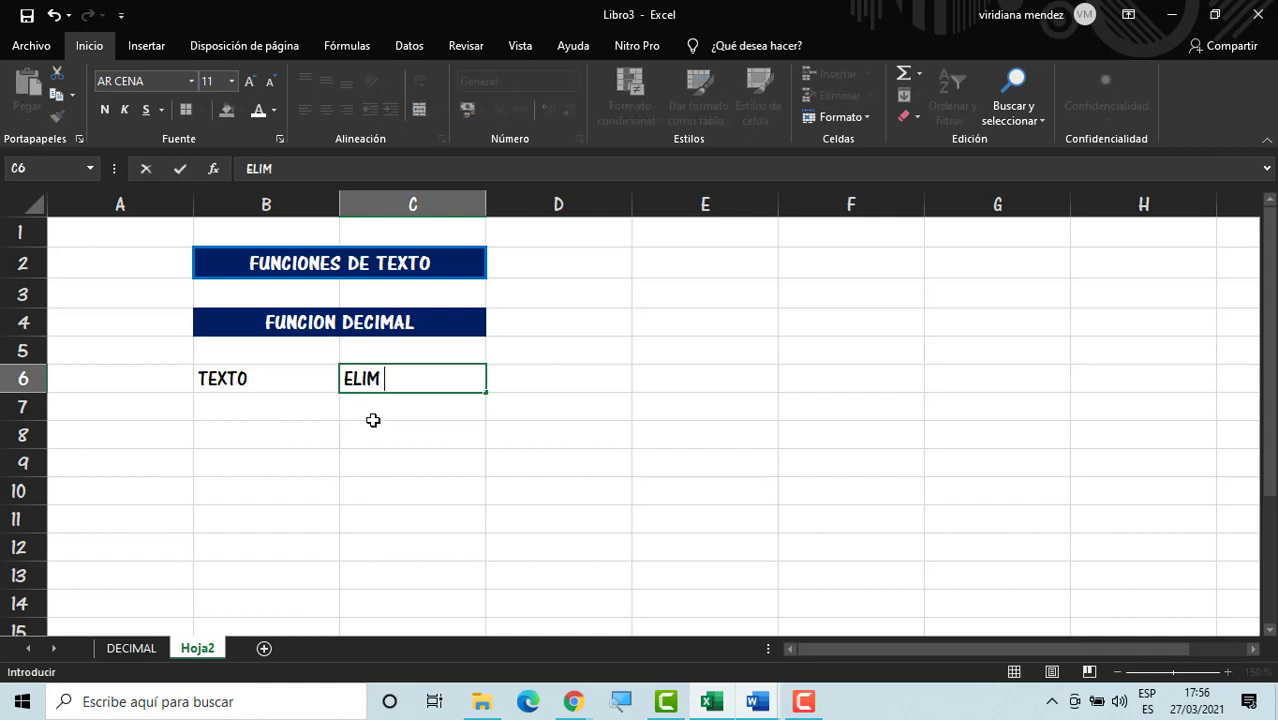
text(INAR)
key(Tab)
text(R)
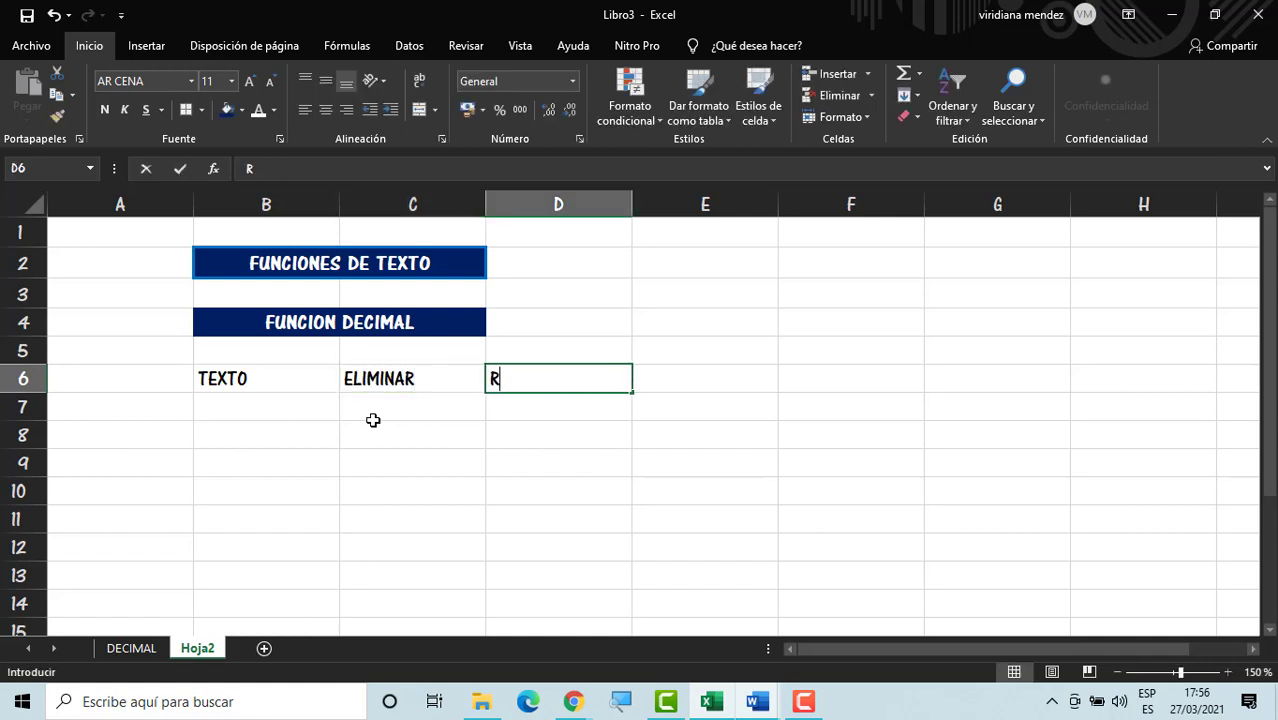
text(ESULTA)
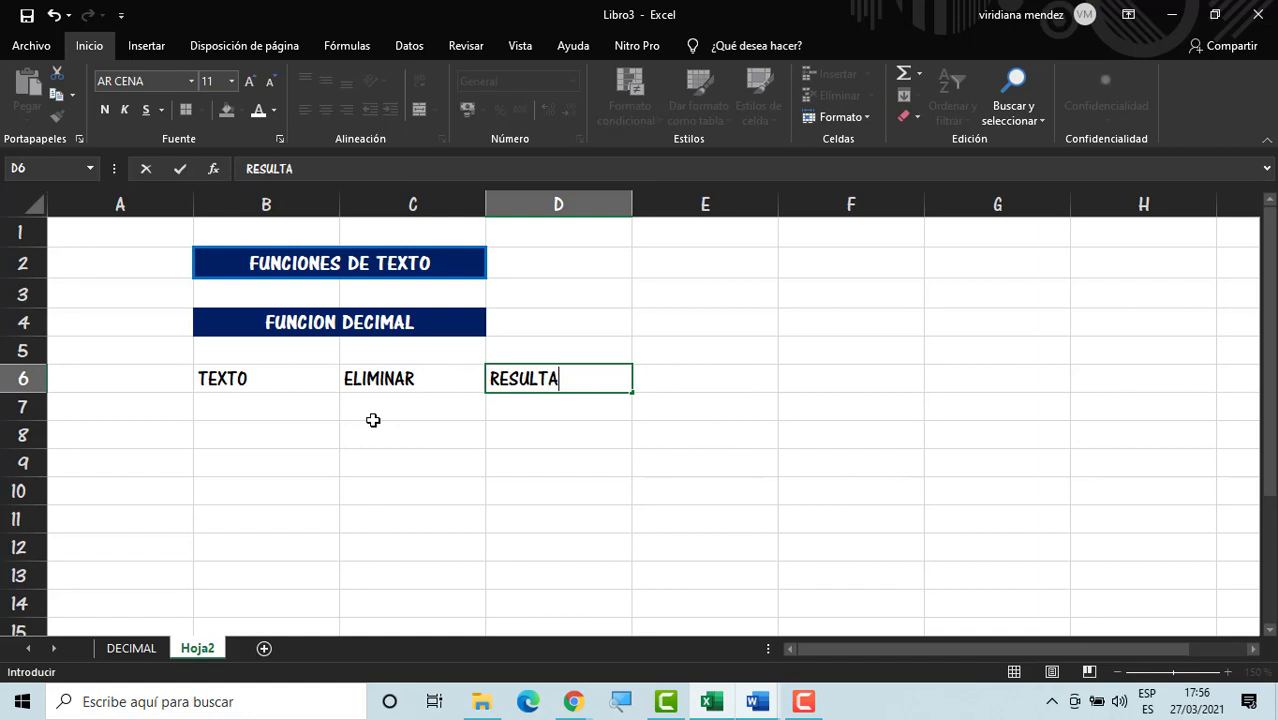
text(S)
text(O)
Step: Change the second title banner in B4 to read FUNCION DERECHA
double_click(455, 325)
key(BackSpace)
key(BackSpace)
key(BackSpace)
key(BackSpace)
key(BackSpace)
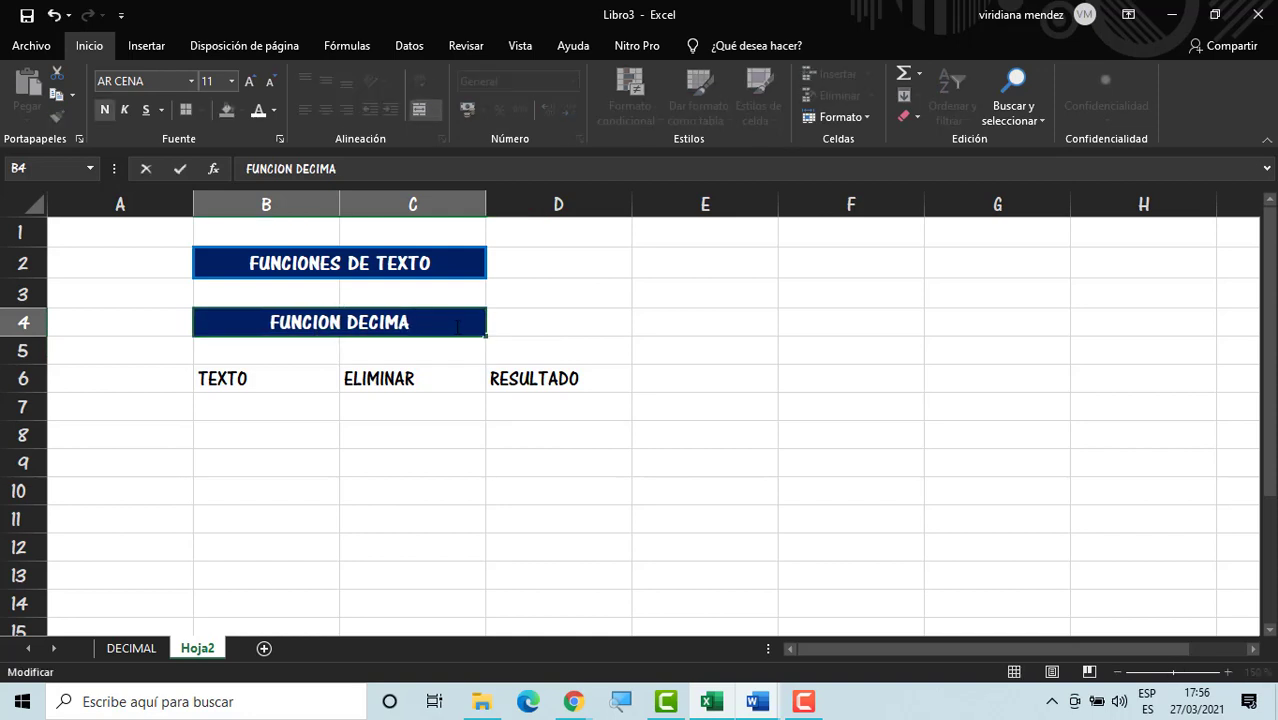
text(RECHA)
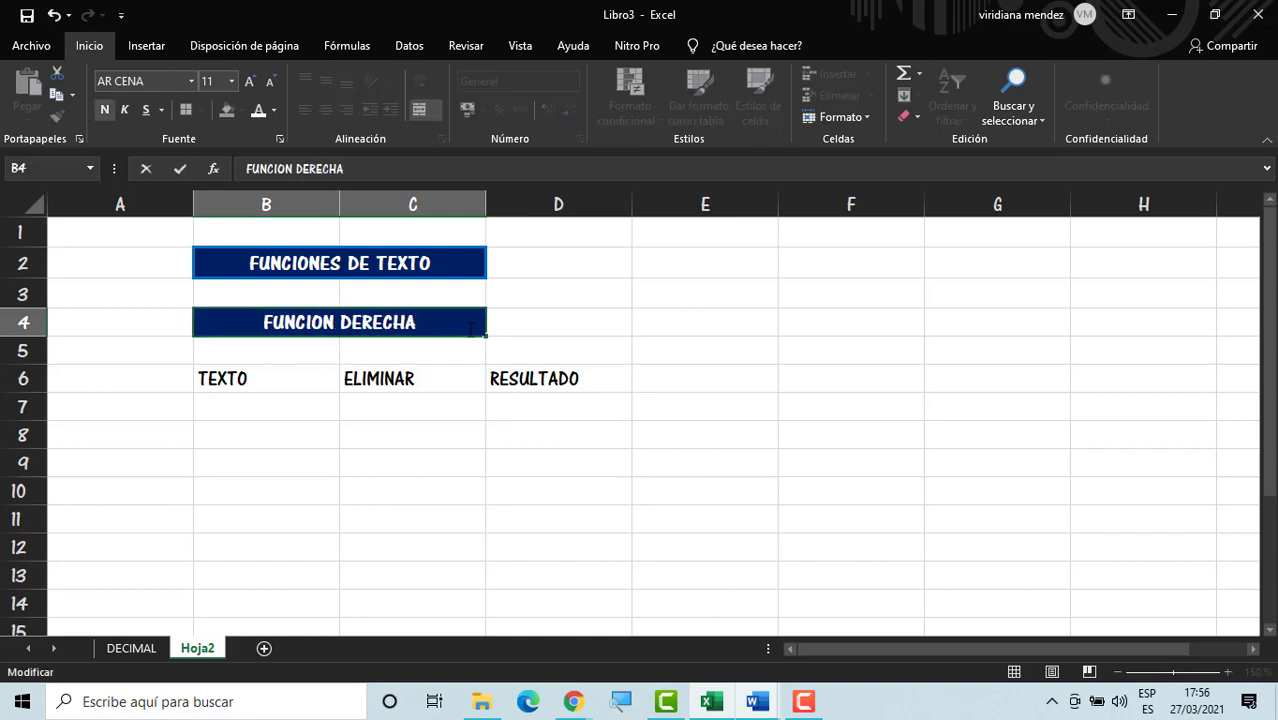
click(414, 485)
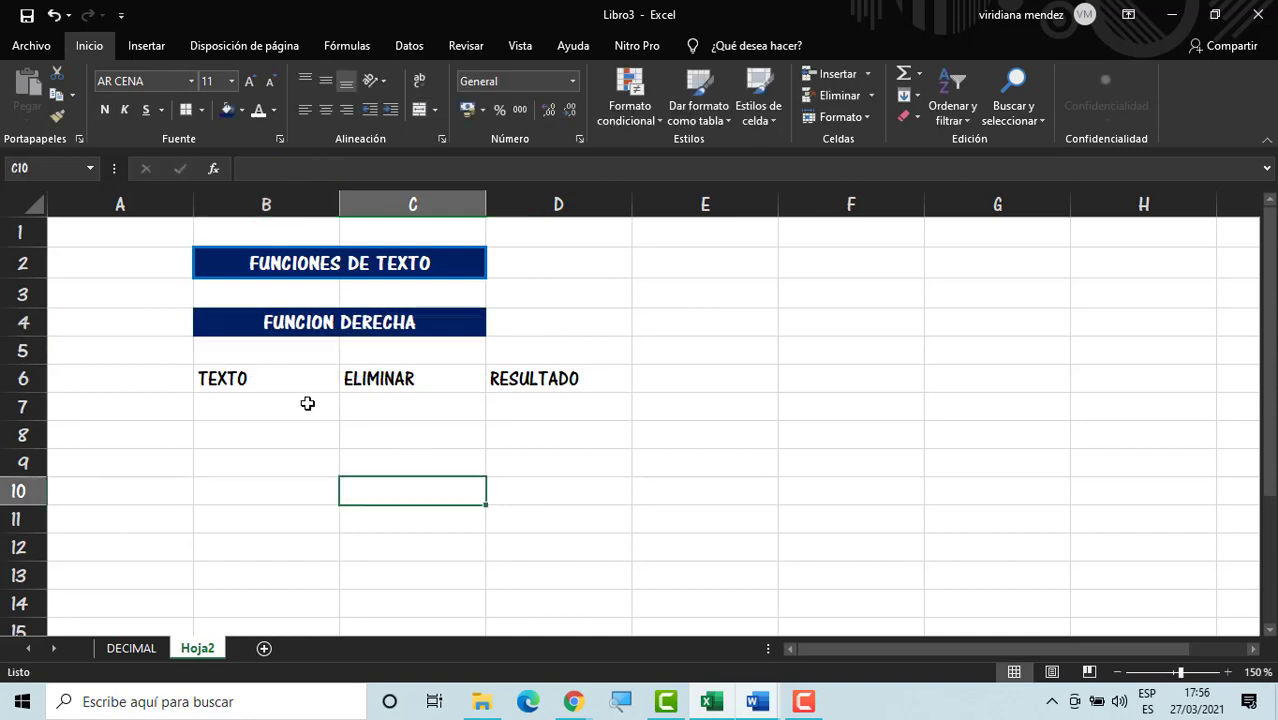
Step: Apply blue borders to all cells in B6:D13 and center their contents horizontally
click(308, 402)
click(329, 390)
mouse_move(329, 390)
mouse_down()
mouse_move(568, 543)
mouse_move(562, 586)
mouse_up()
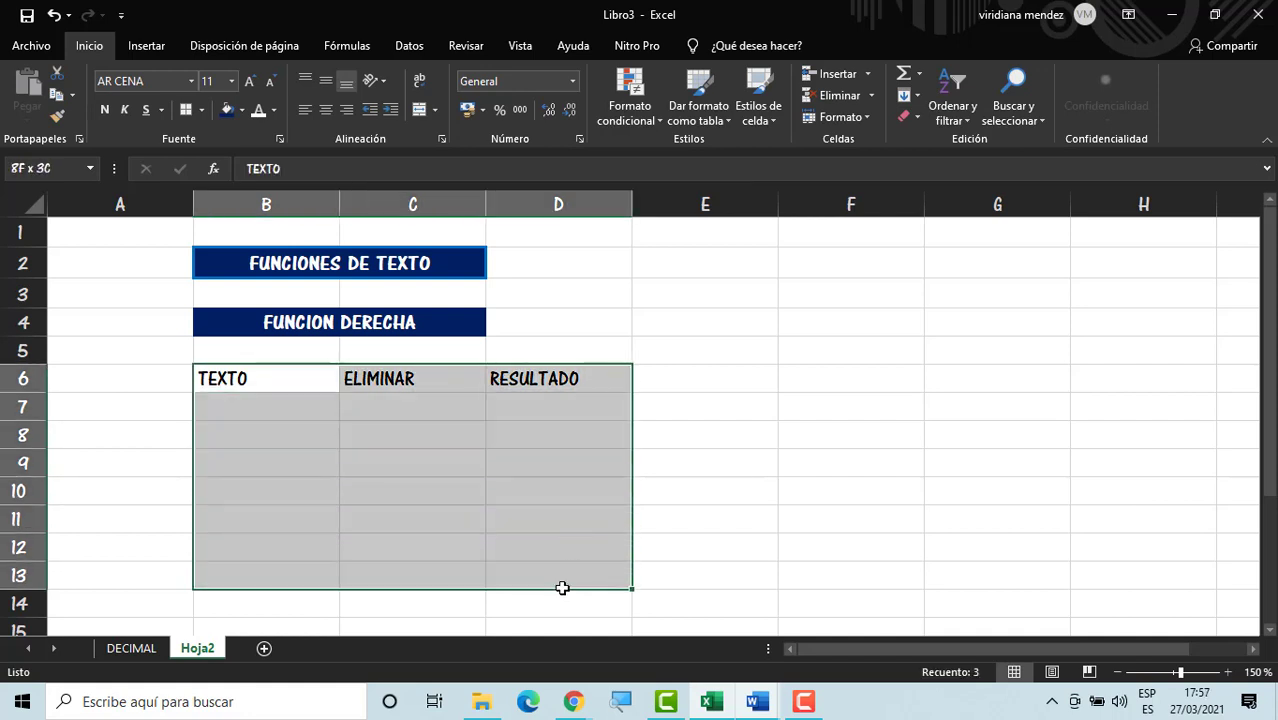
click(184, 110)
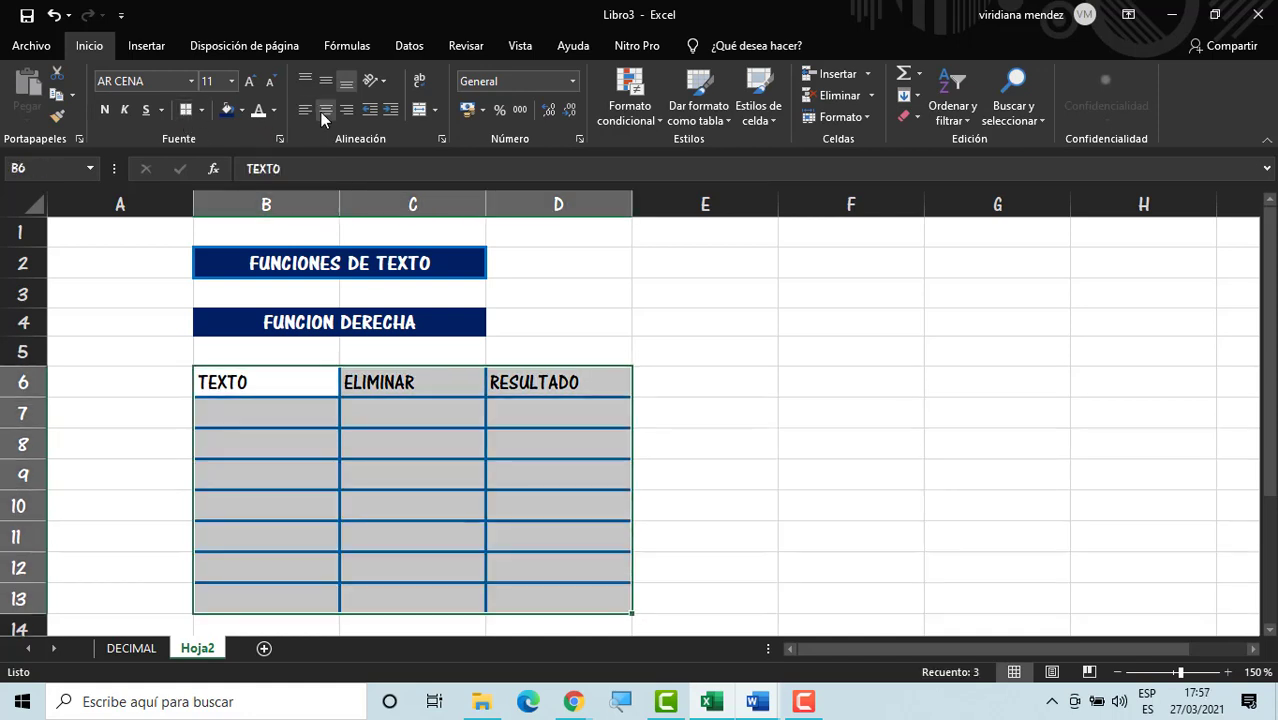
click(322, 110)
click(364, 452)
Step: Format the heading cells B6:D6 with dark blue fill and bold white text
drag(318, 386, 490, 378)
click(227, 110)
click(258, 110)
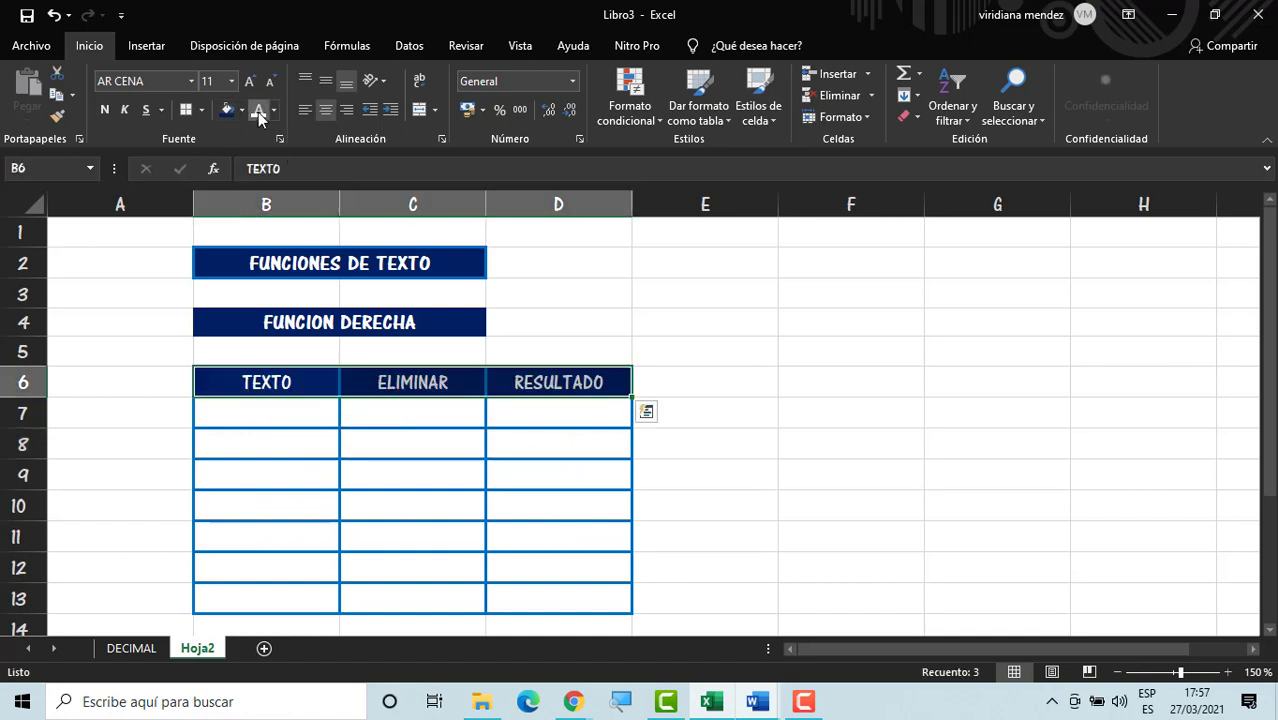
click(105, 110)
Step: Enter HOJA DE EXCEL in B7 under TEXTO and widen column B slightly
click(312, 422)
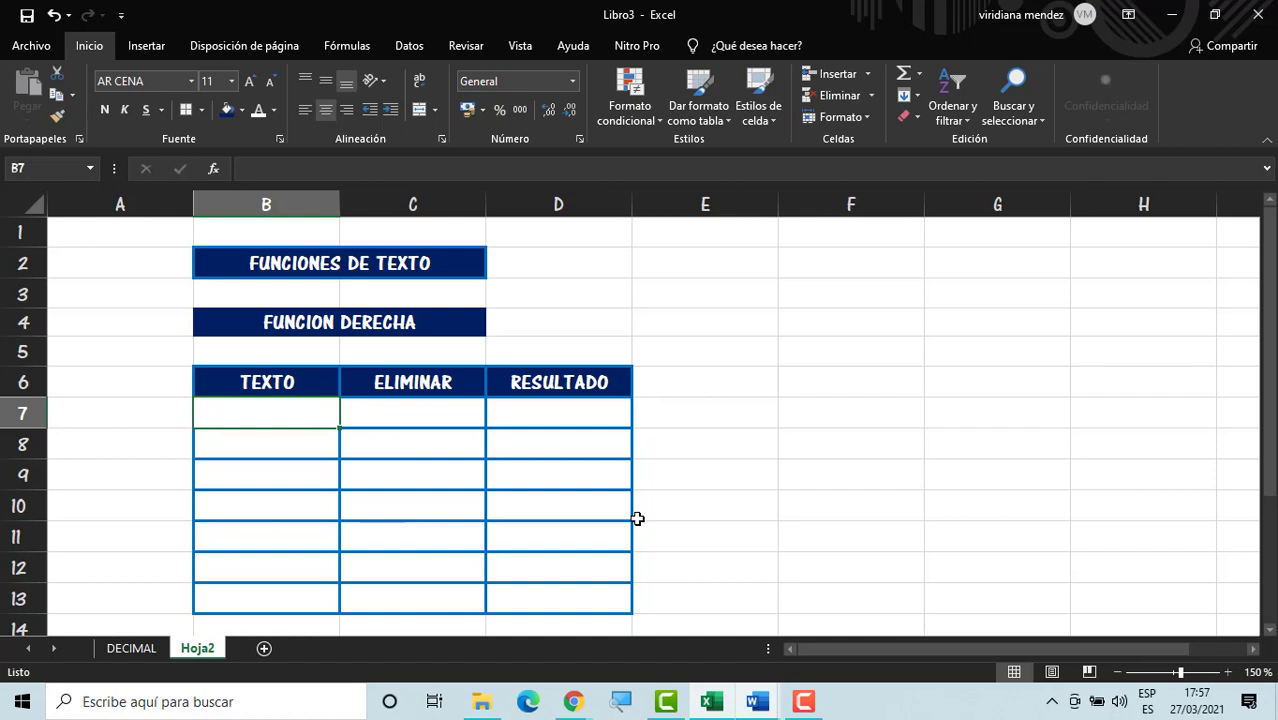
text(HOJA D)
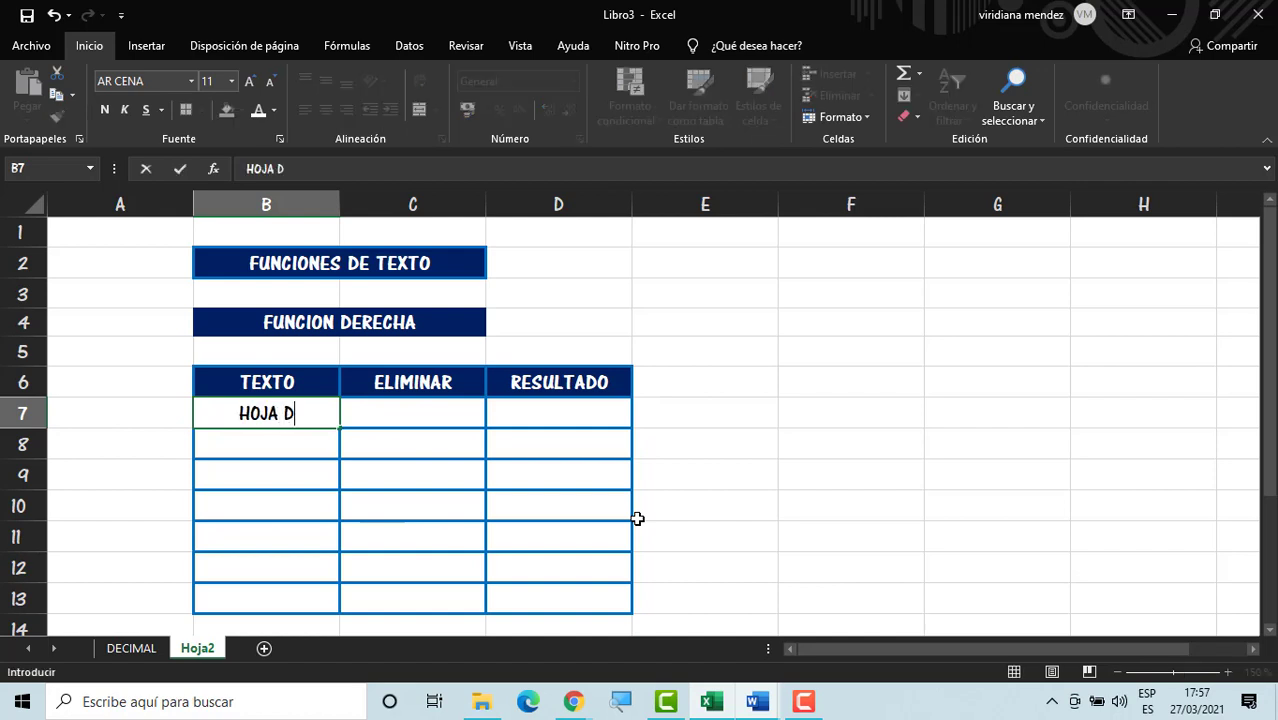
text(E EXCEL)
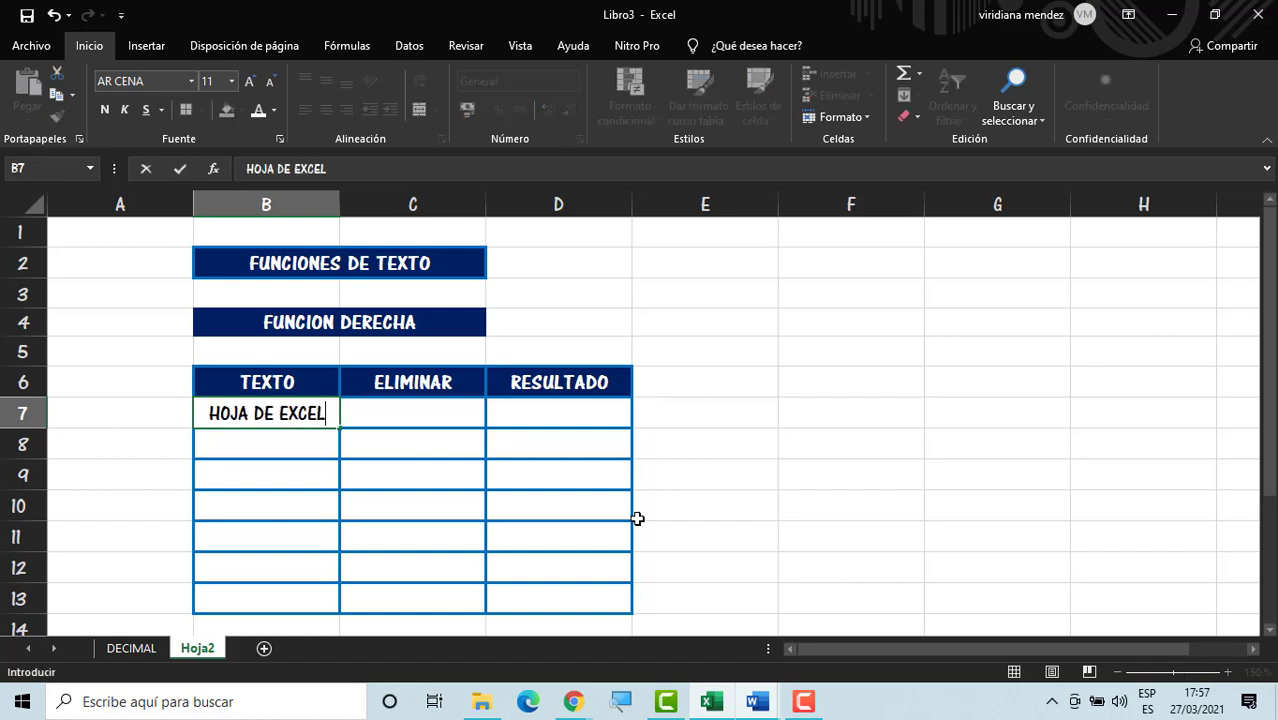
click(463, 414)
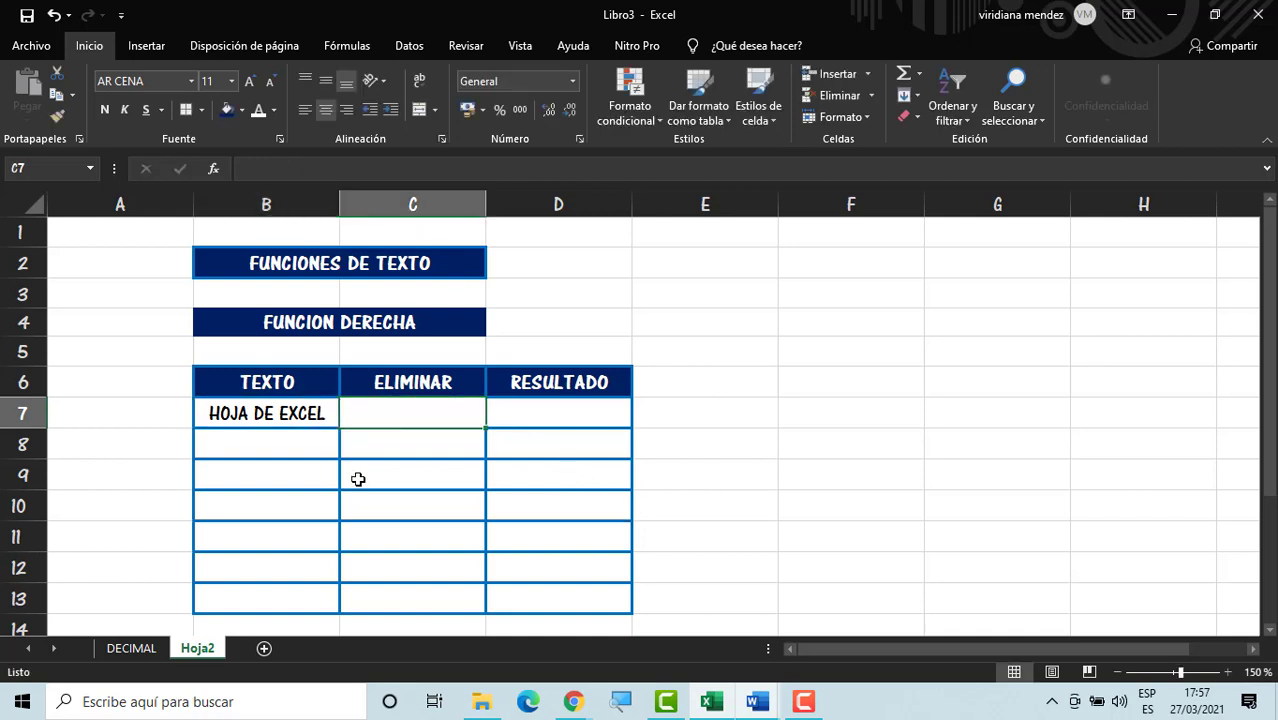
click(307, 445)
drag(339, 204, 390, 204)
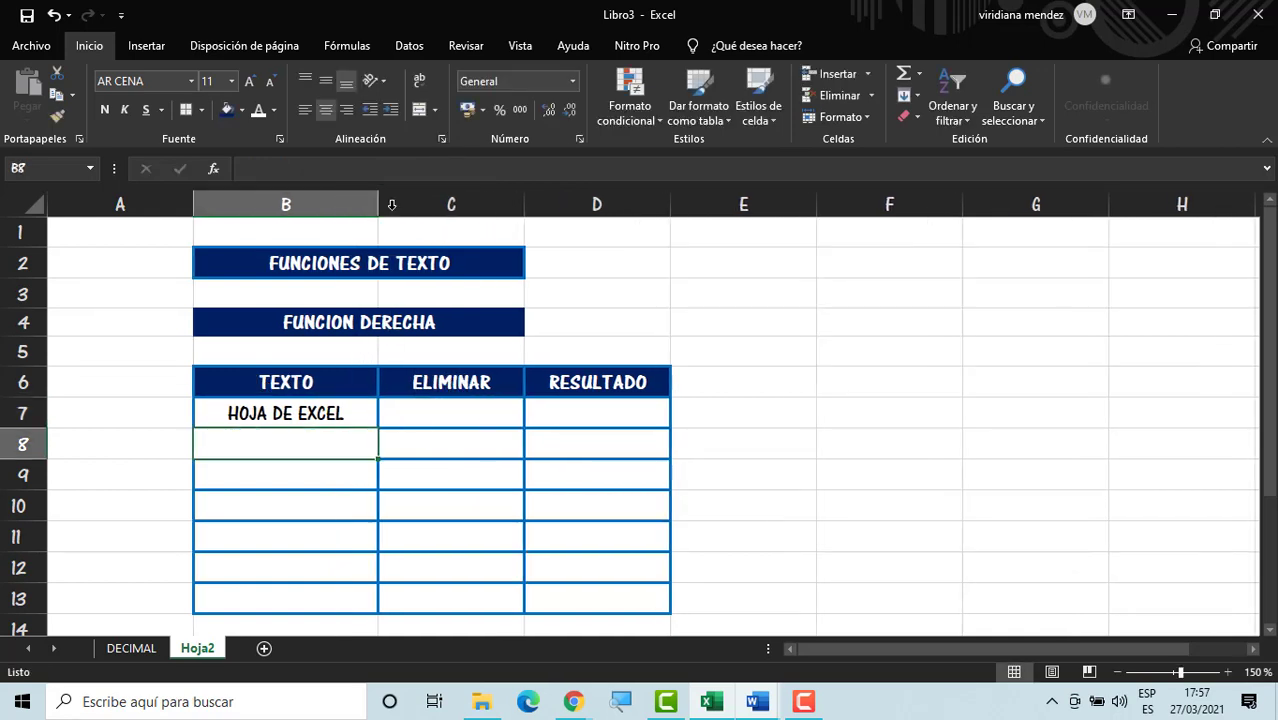
Step: Enter the formula =DERECHA(B7;C7) in D7 under RESULTADO
click(472, 410)
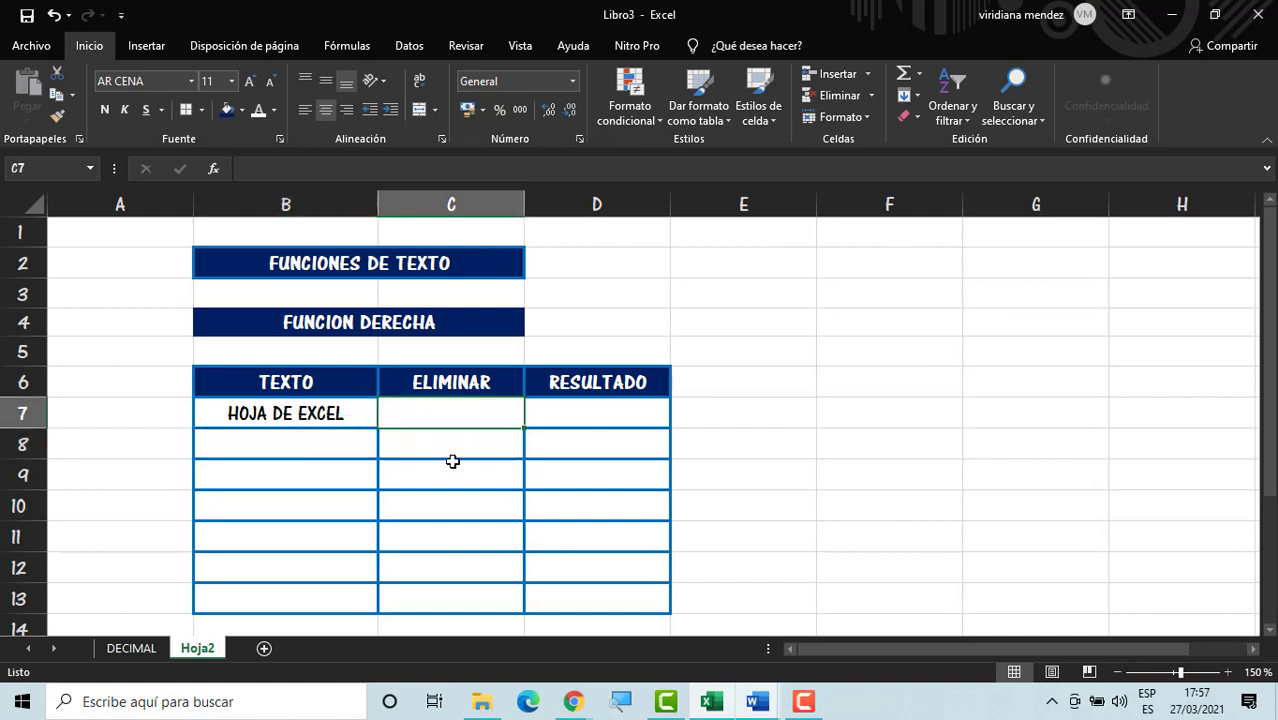
click(565, 415)
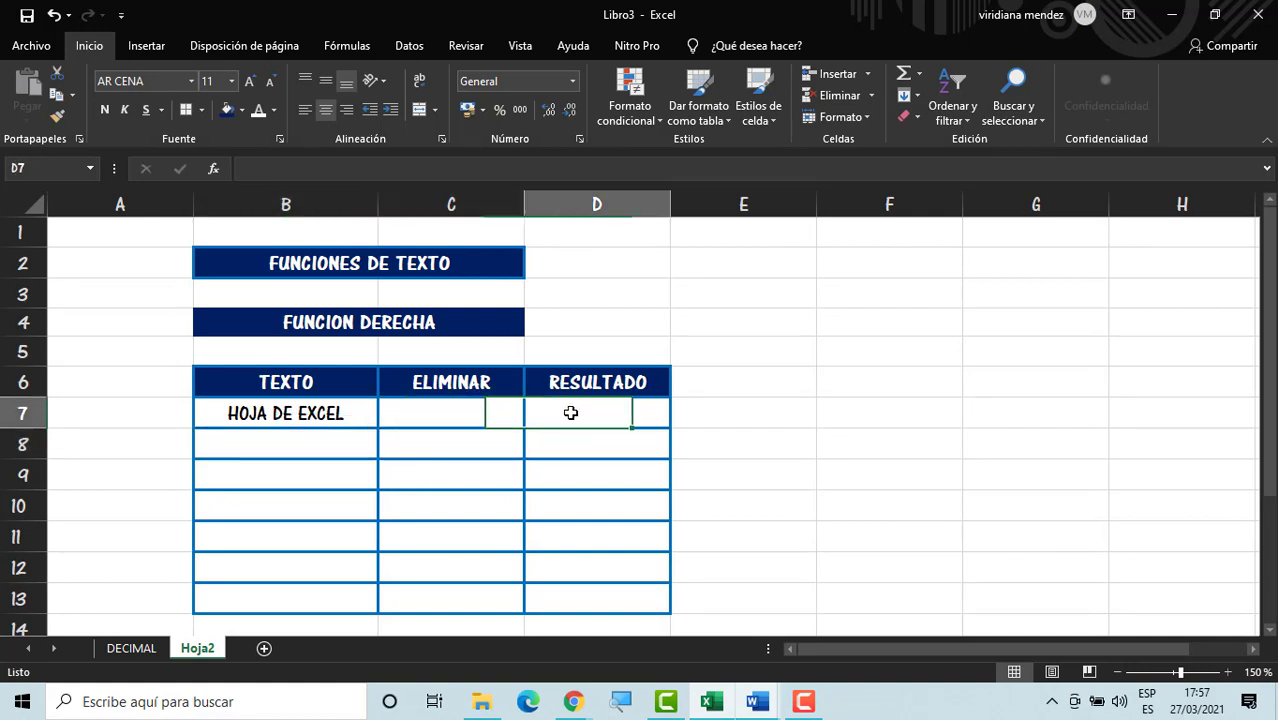
click(452, 416)
click(605, 412)
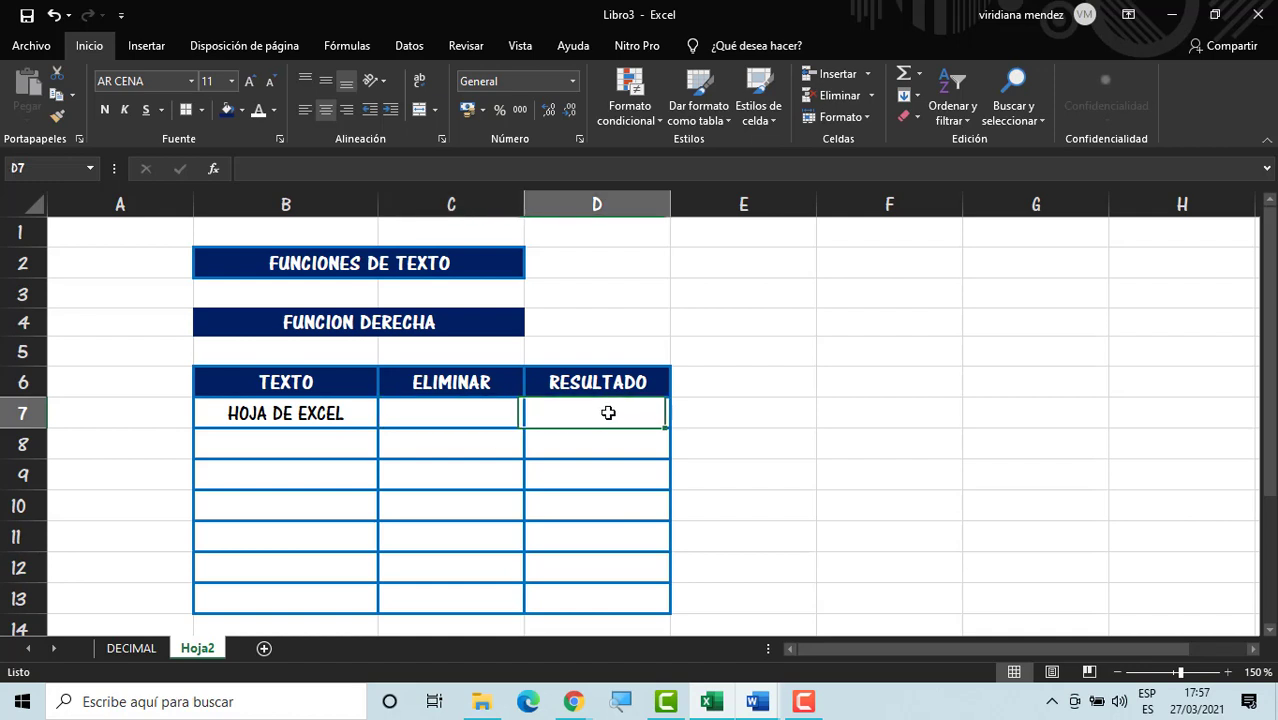
text(=)
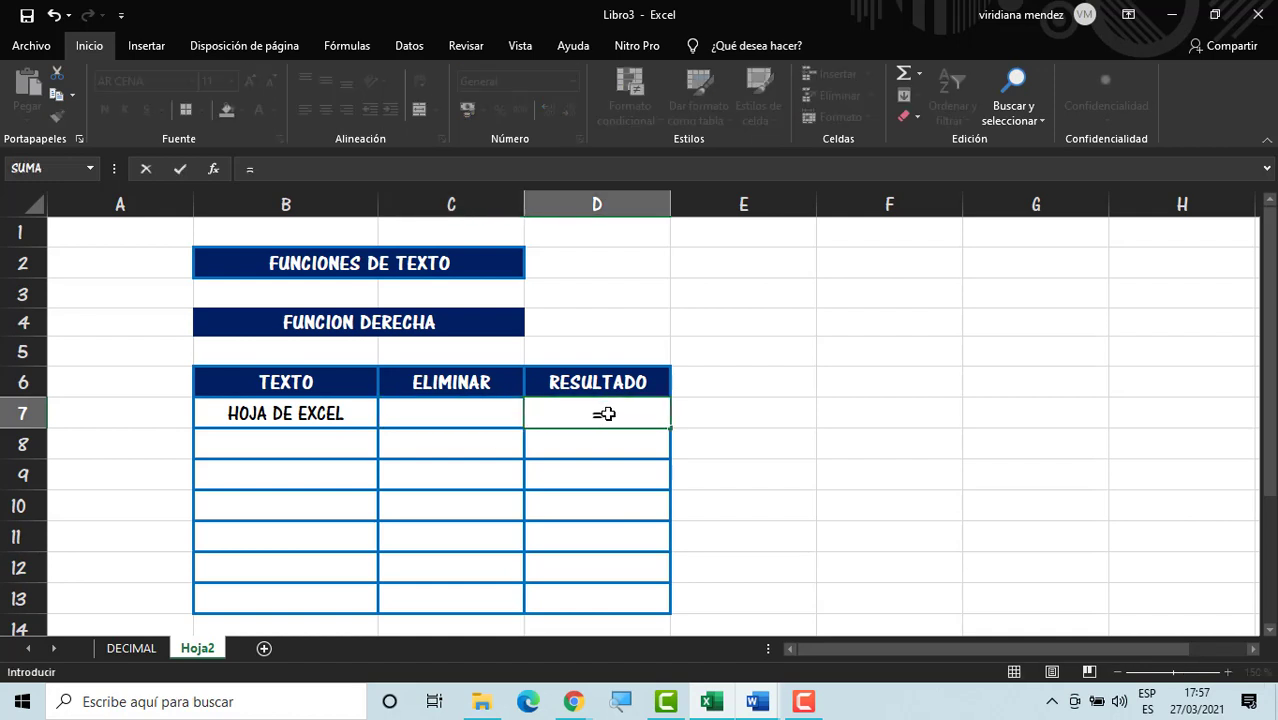
text(DERE)
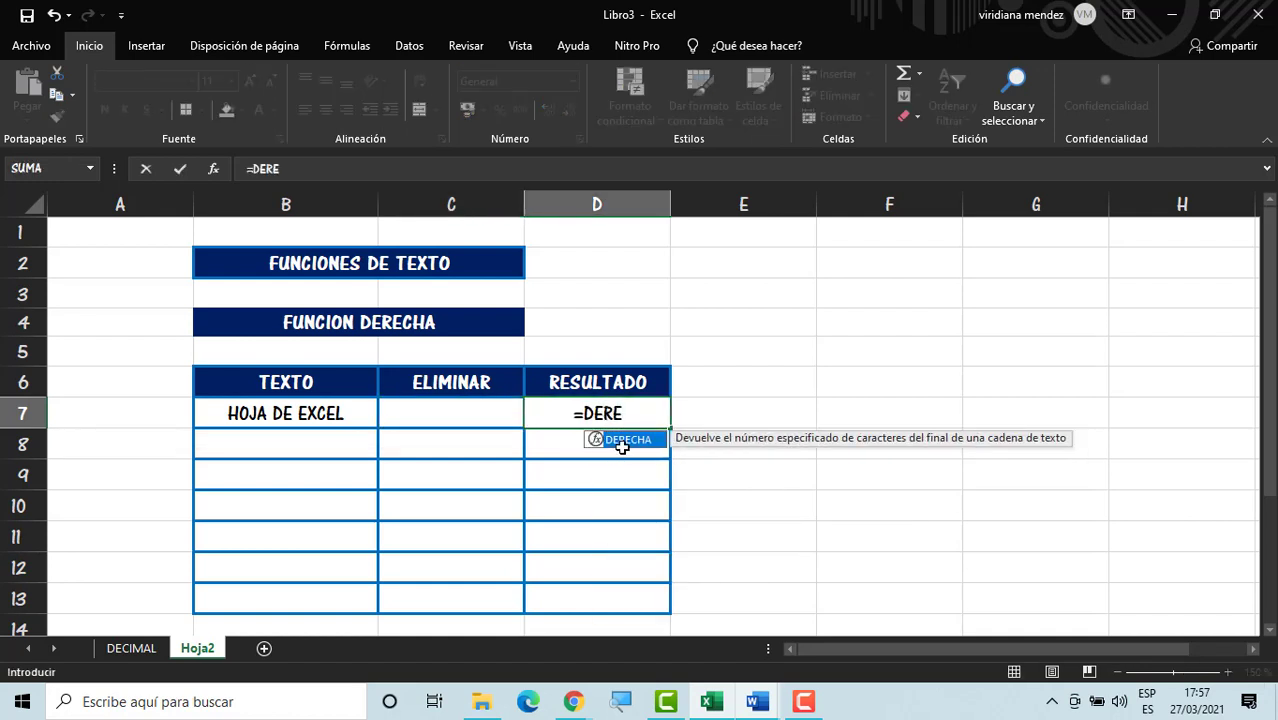
double_click(625, 439)
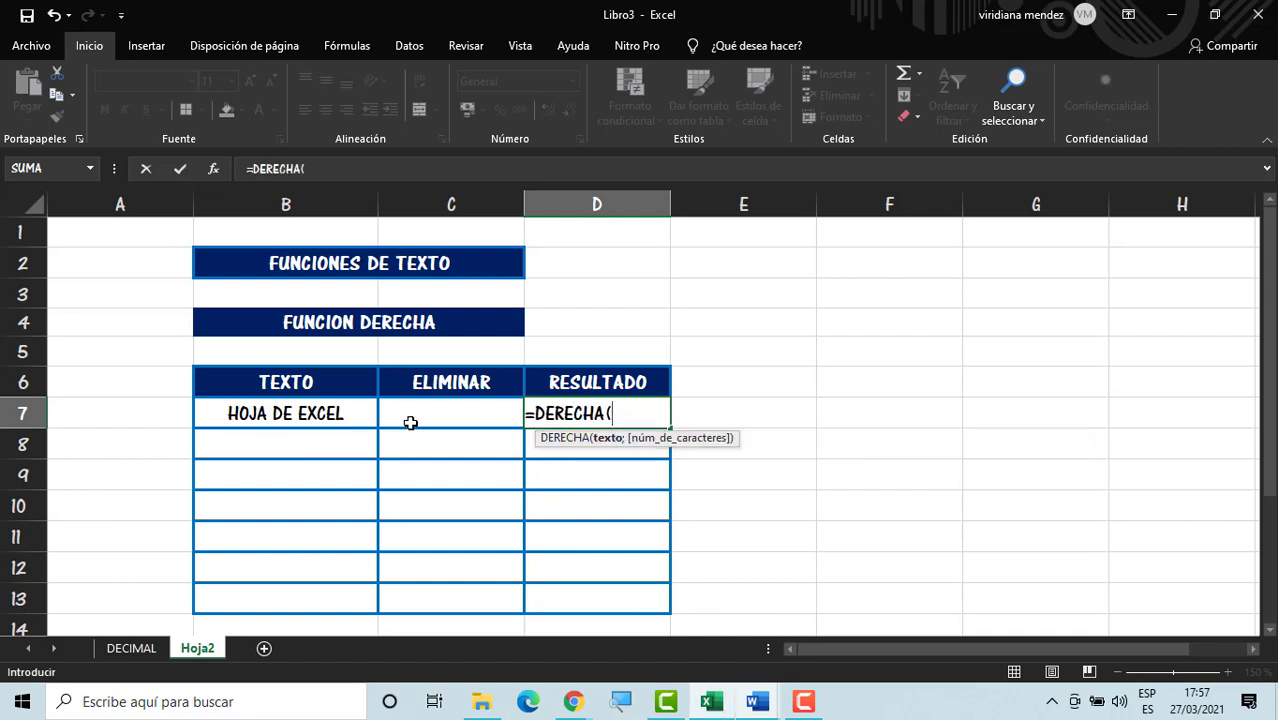
click(287, 413)
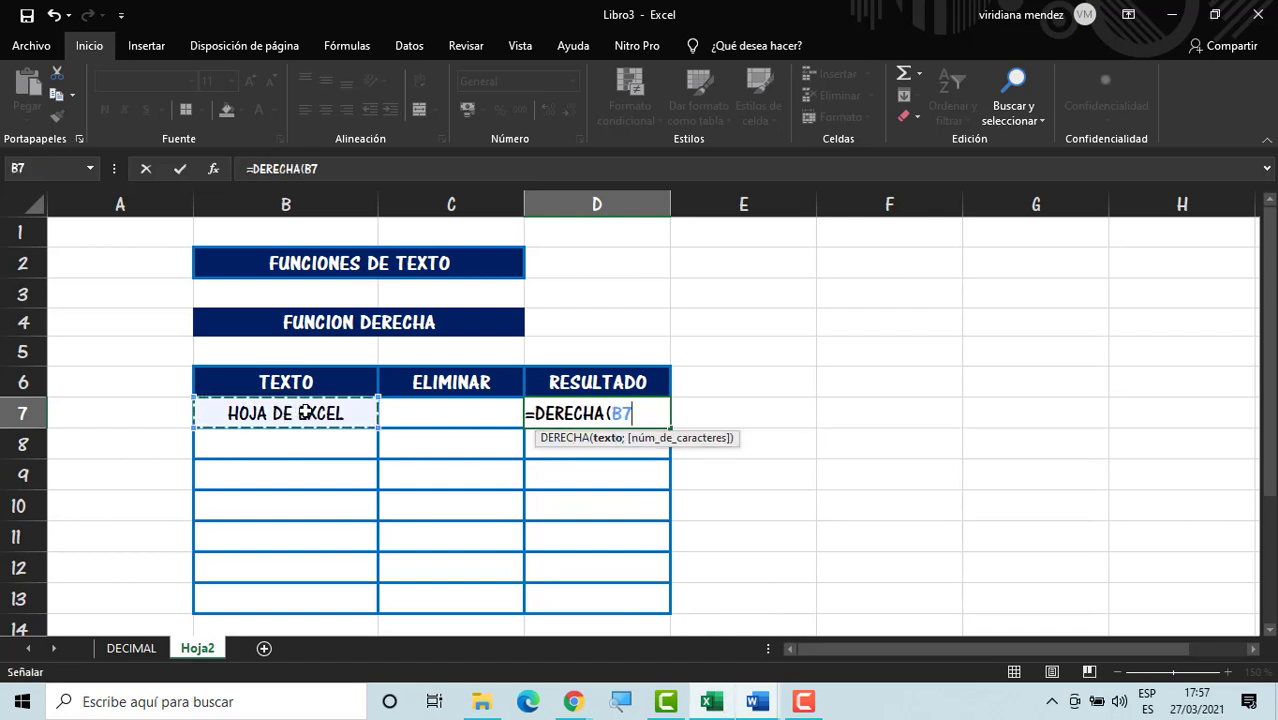
text(;)
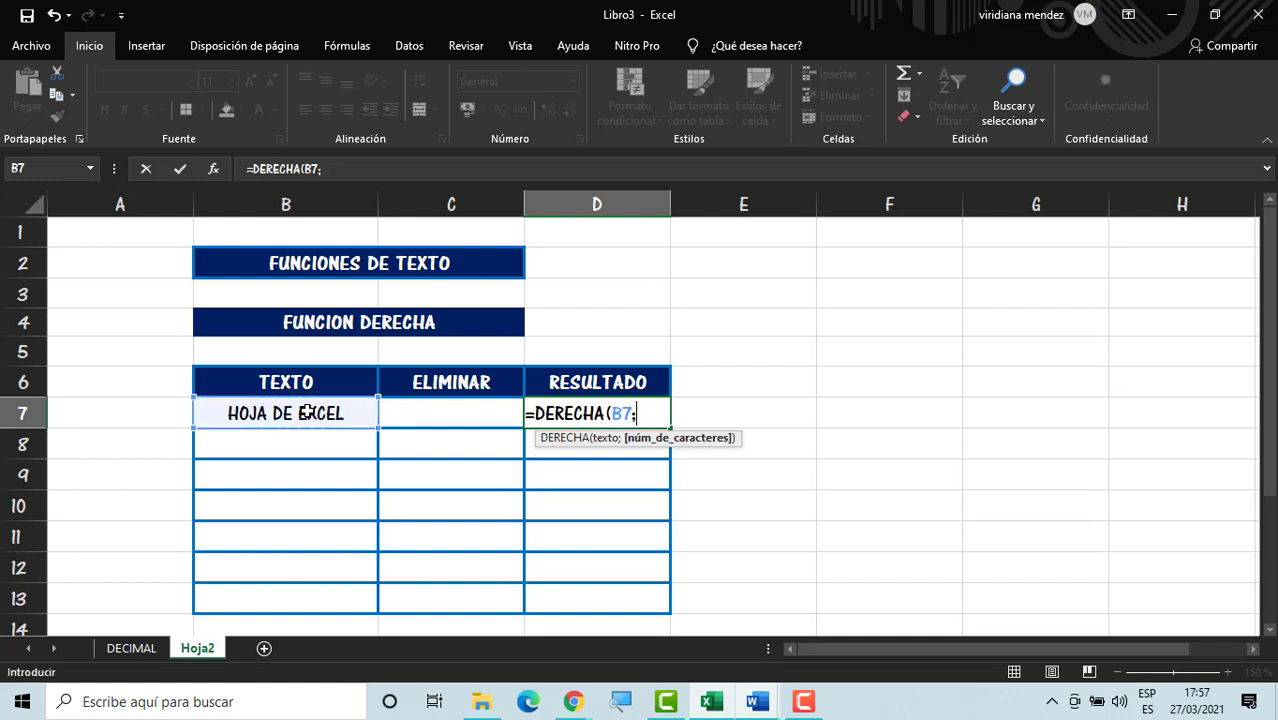
click(455, 412)
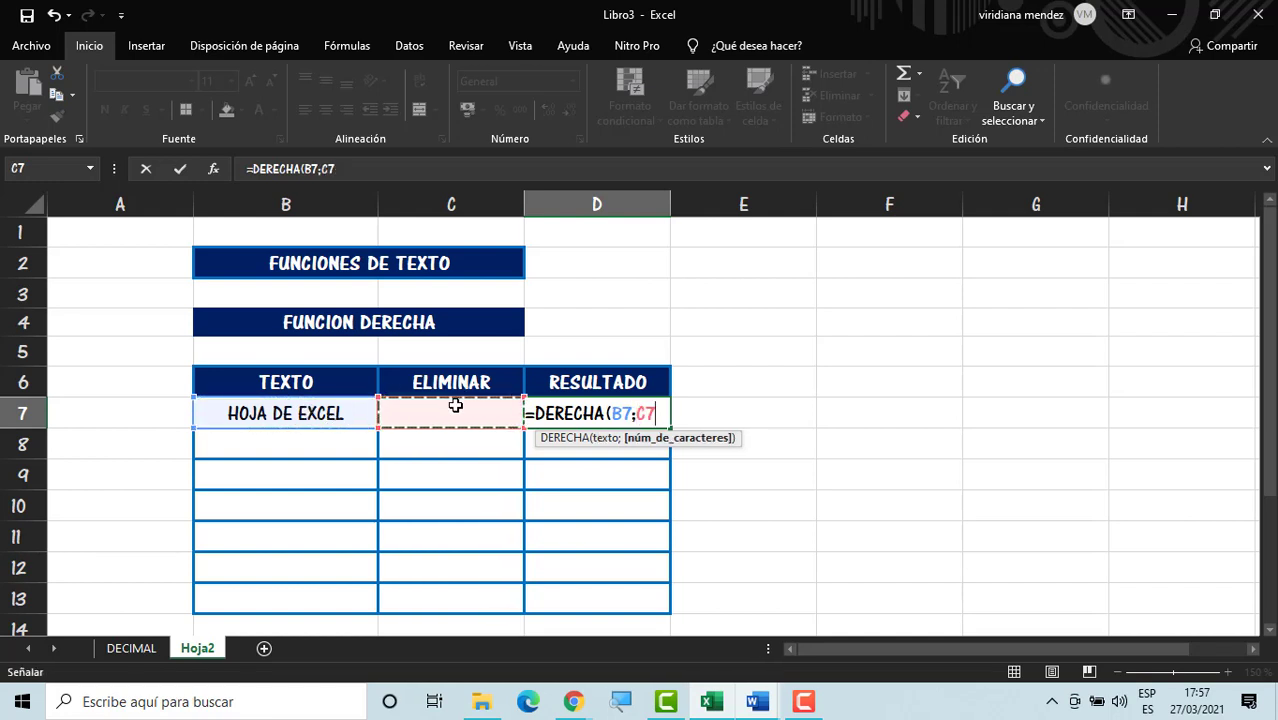
key(Return)
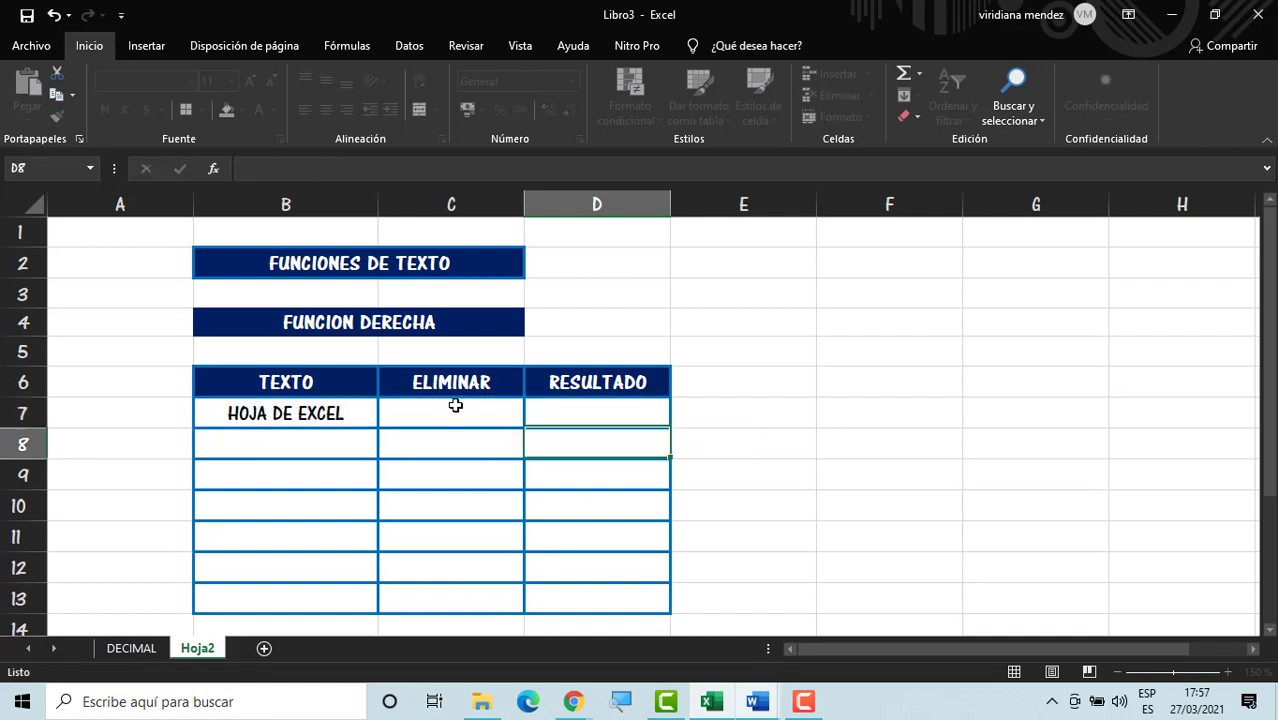
Step: Fill the DERECHA formula from D7 down through D13
click(607, 416)
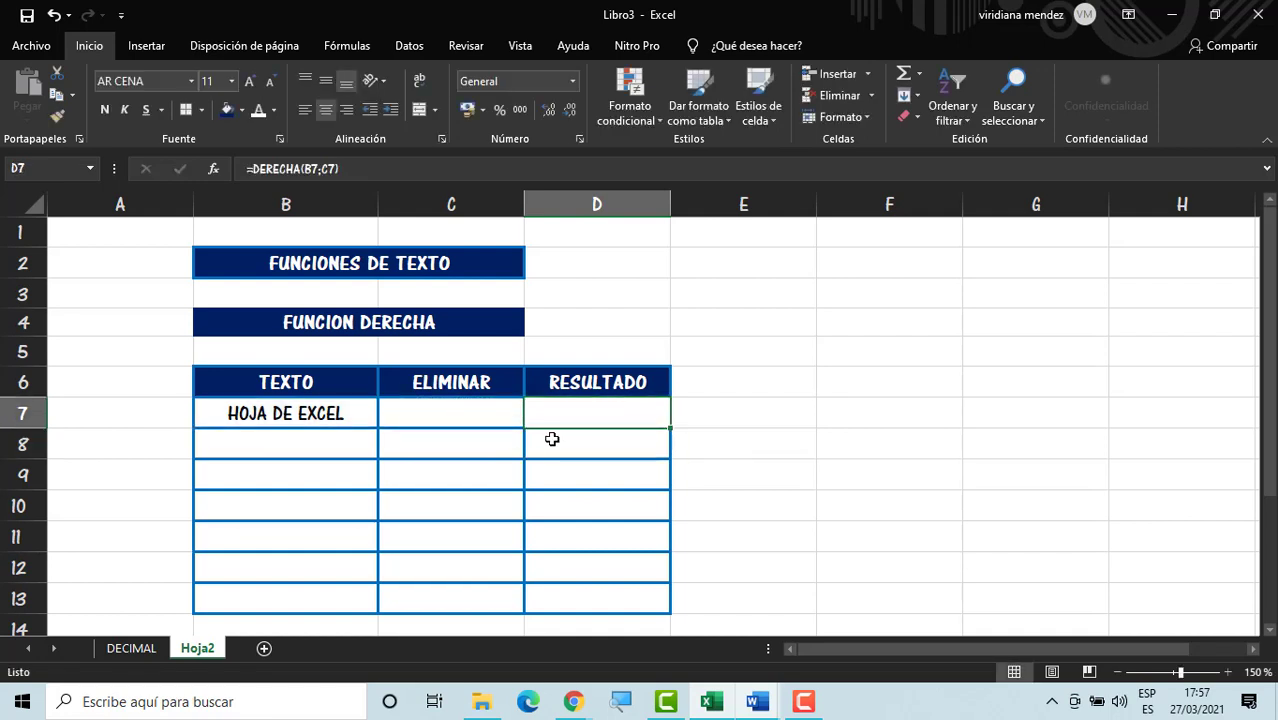
click(449, 418)
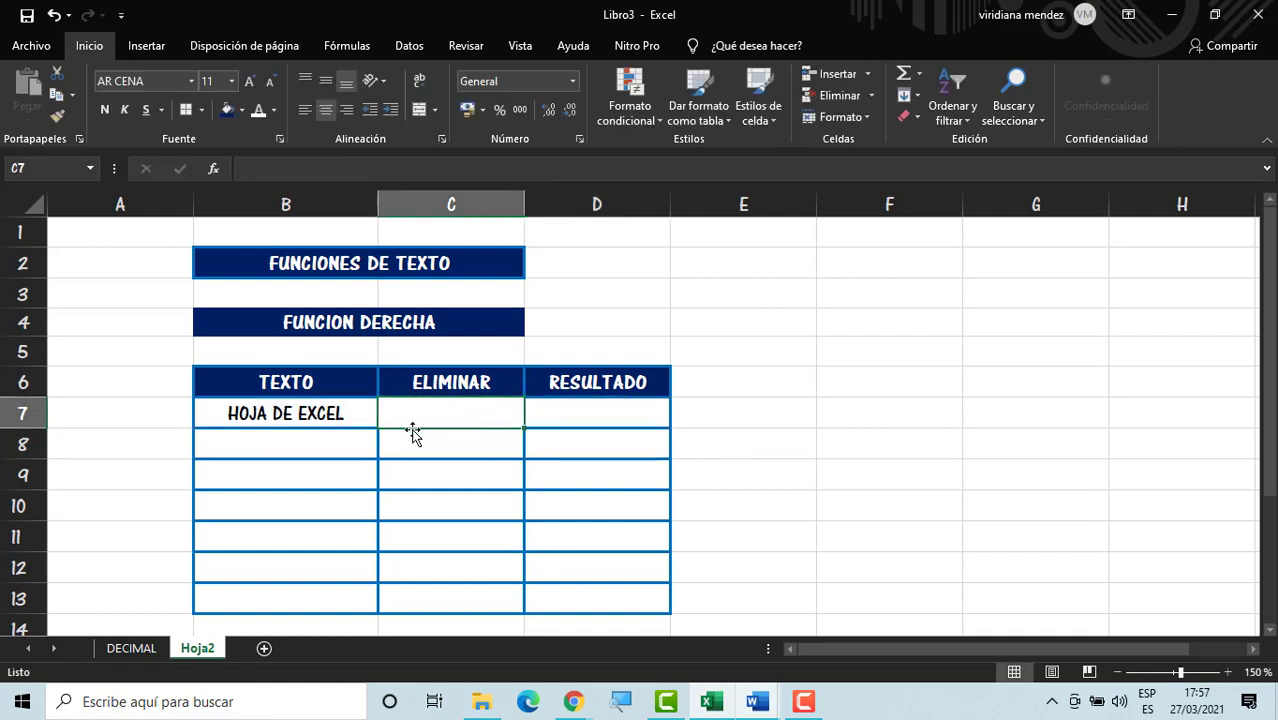
click(535, 418)
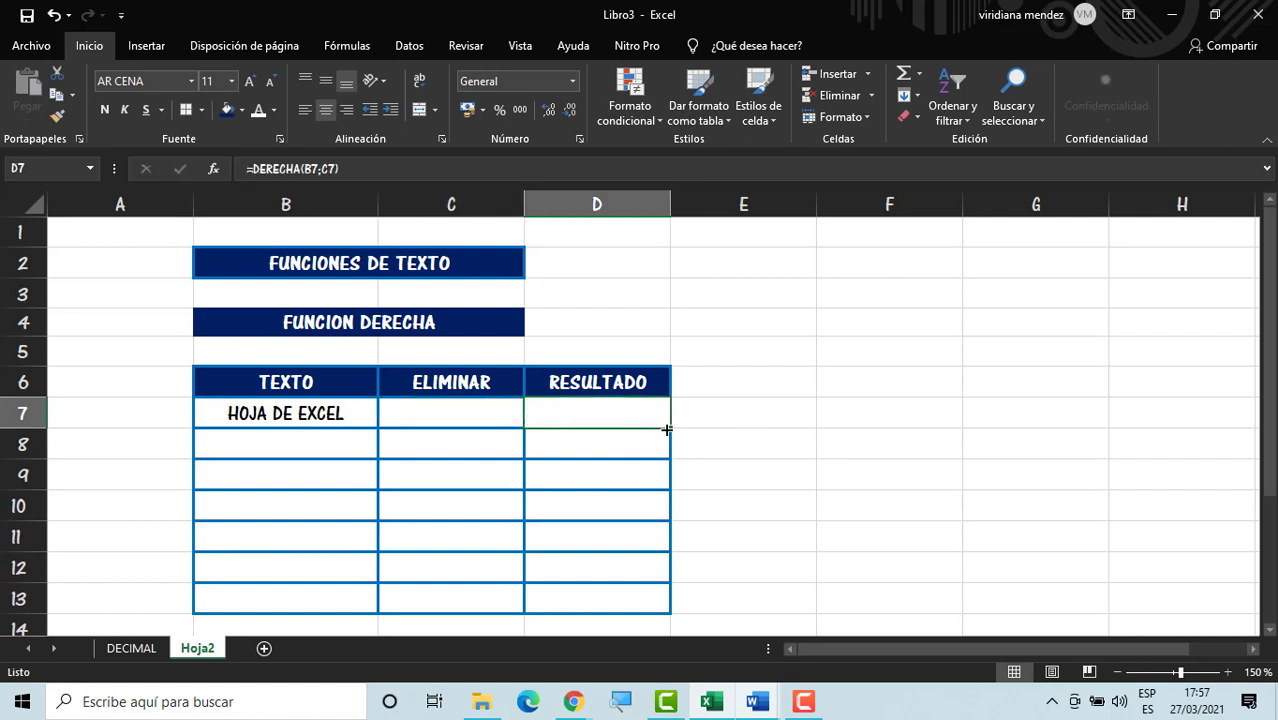
drag(668, 430, 679, 603)
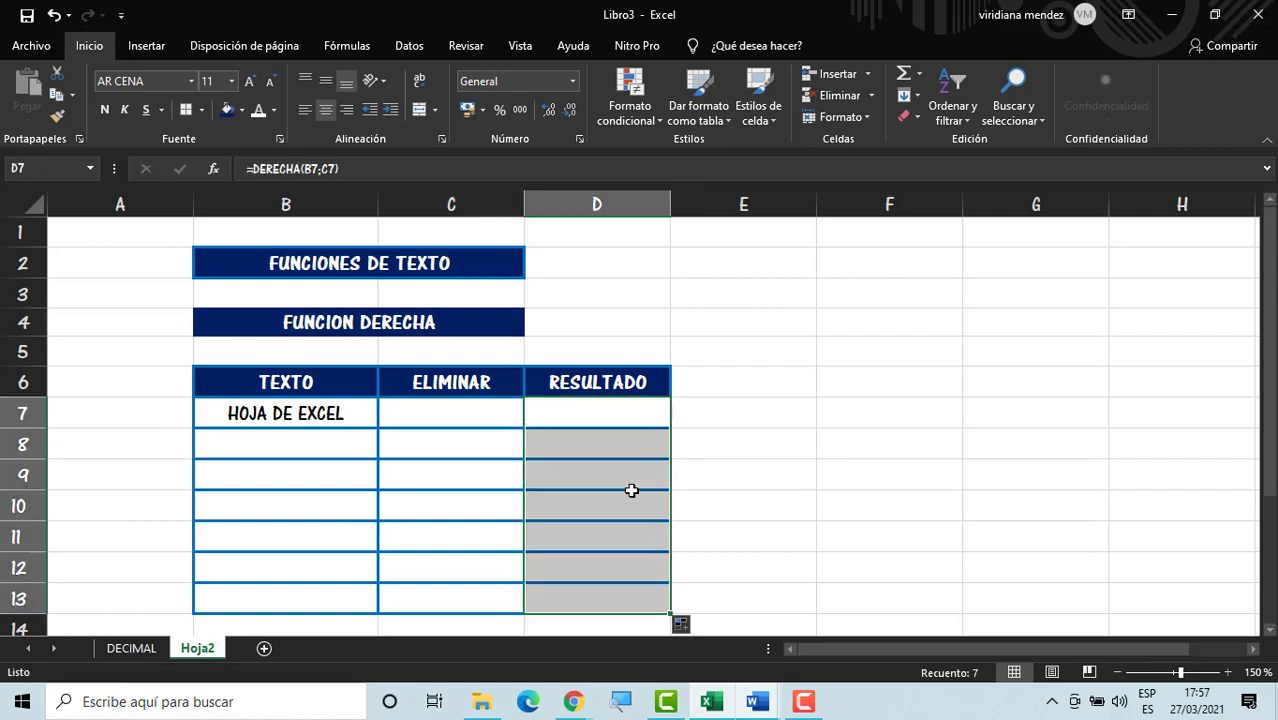
click(596, 449)
Step: Enter 8 in C7 under ELIMINAR as the number of characters for the DERECHA formula
click(502, 410)
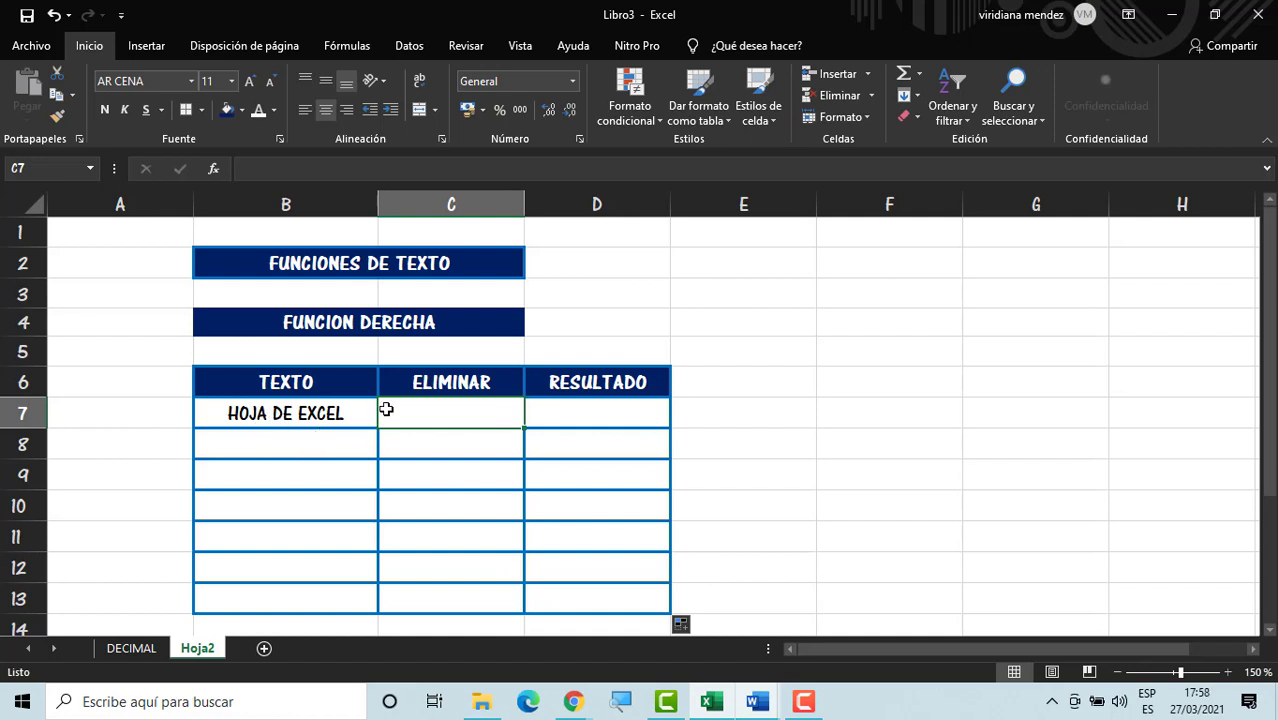
text(8)
key(Return)
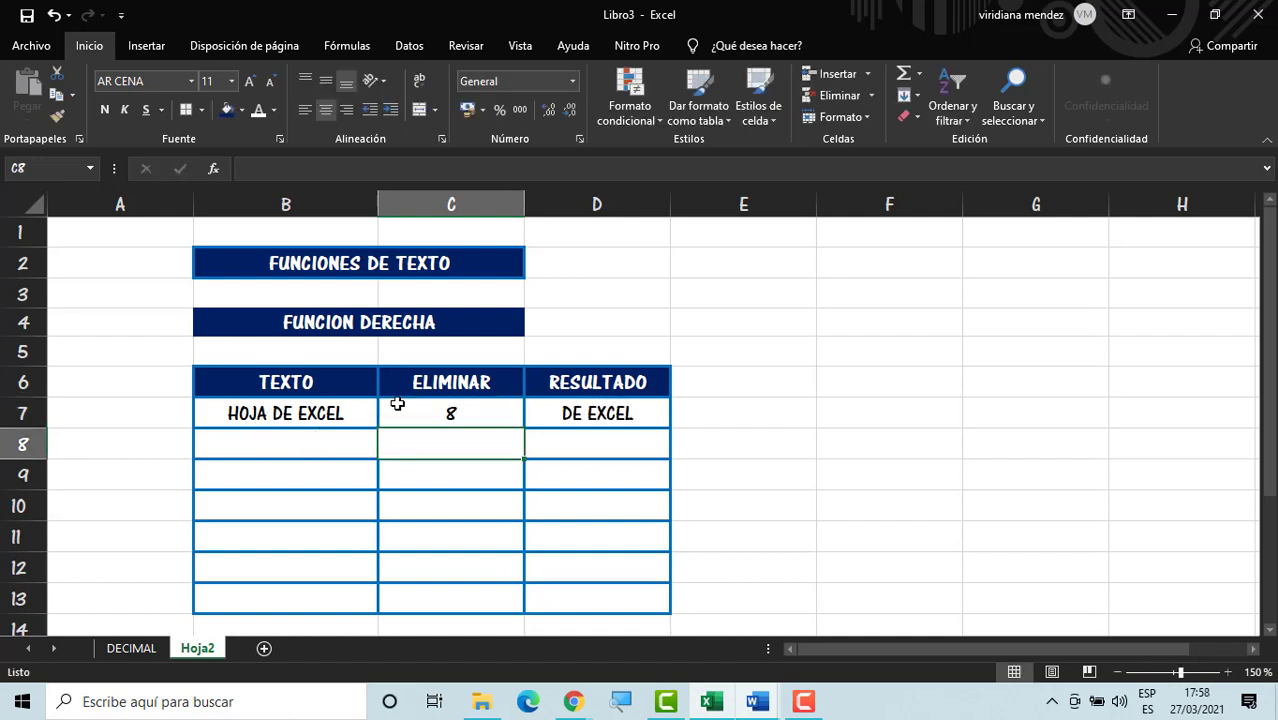
Step: Try 9 and 10 as the number of characters in C7 under ELIMINAR
click(397, 403)
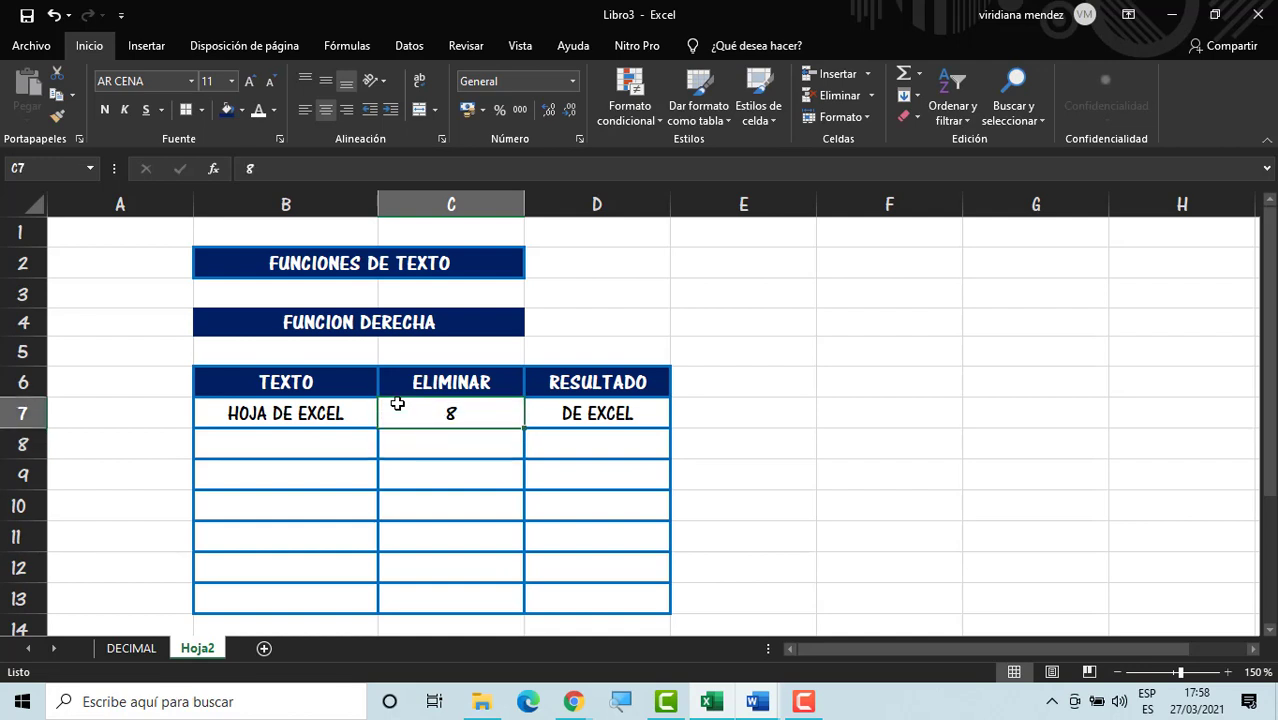
text(9)
key(Return)
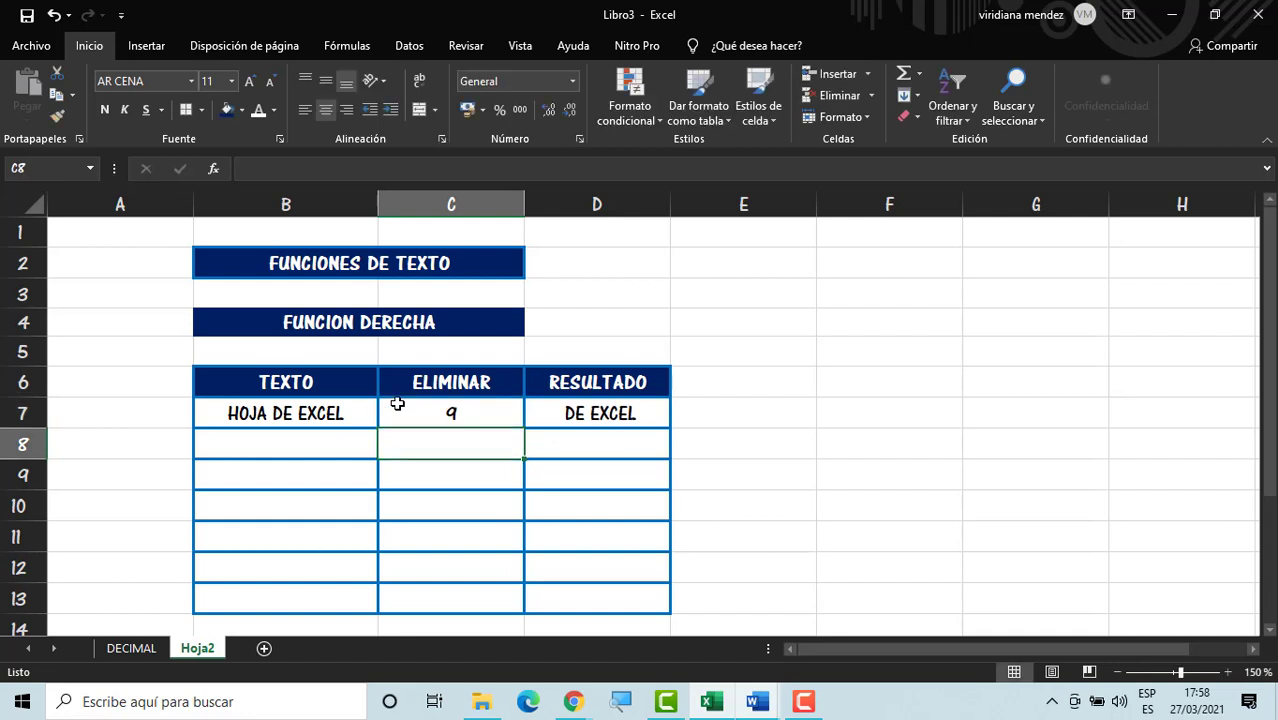
click(397, 403)
text(10)
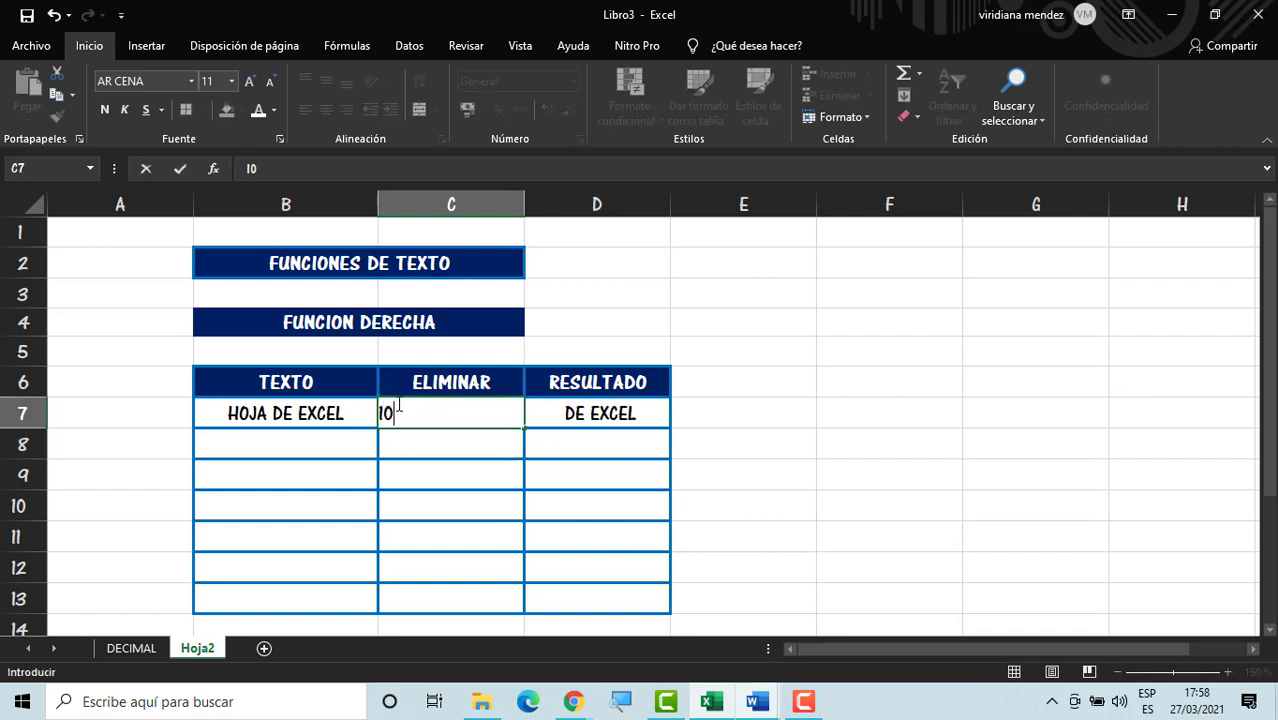
key(Return)
Step: Set the number of characters in C7 under ELIMINAR to 5
click(398, 404)
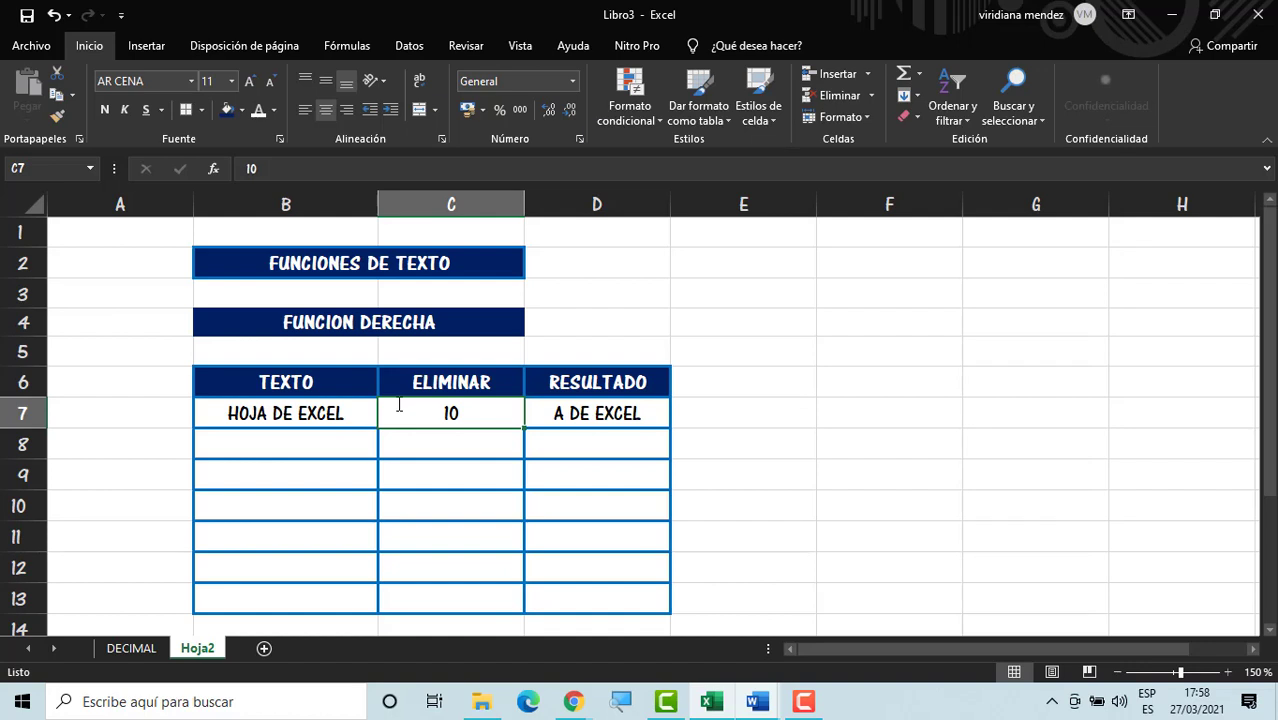
double_click(398, 404)
key(BackSpace)
key(BackSpace)
text(5)
key(Return)
click(398, 404)
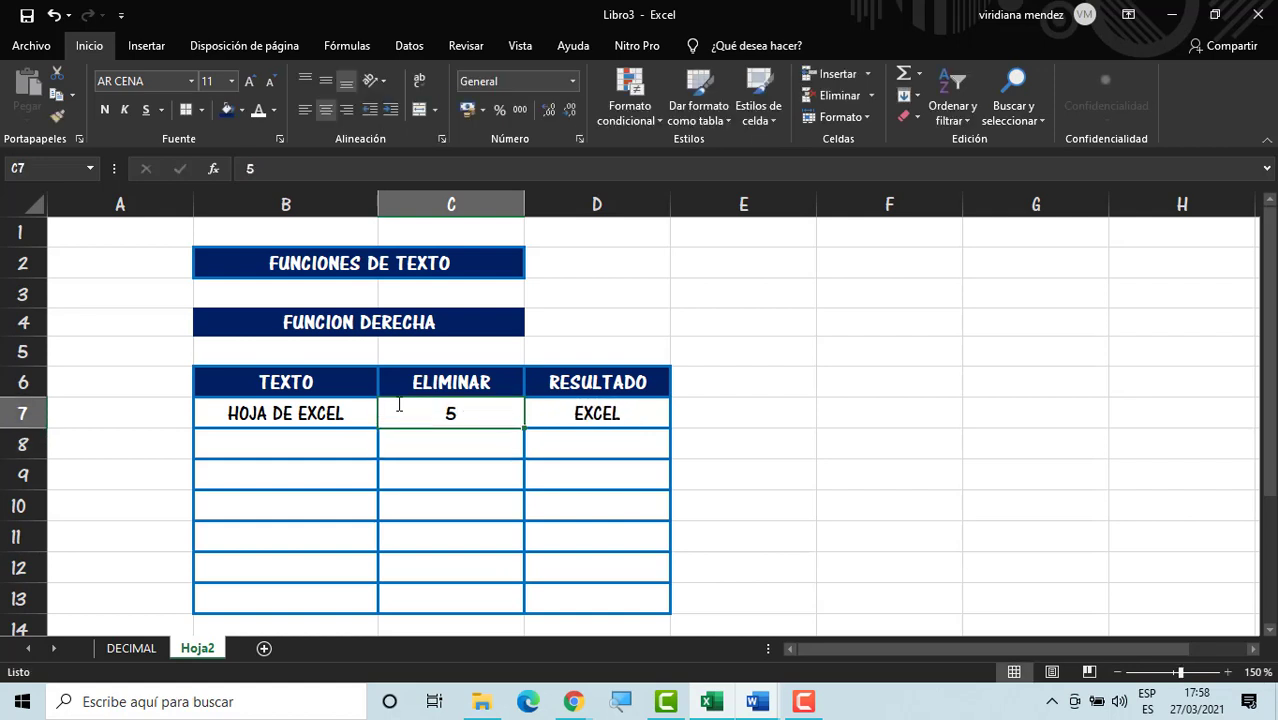
key(Return)
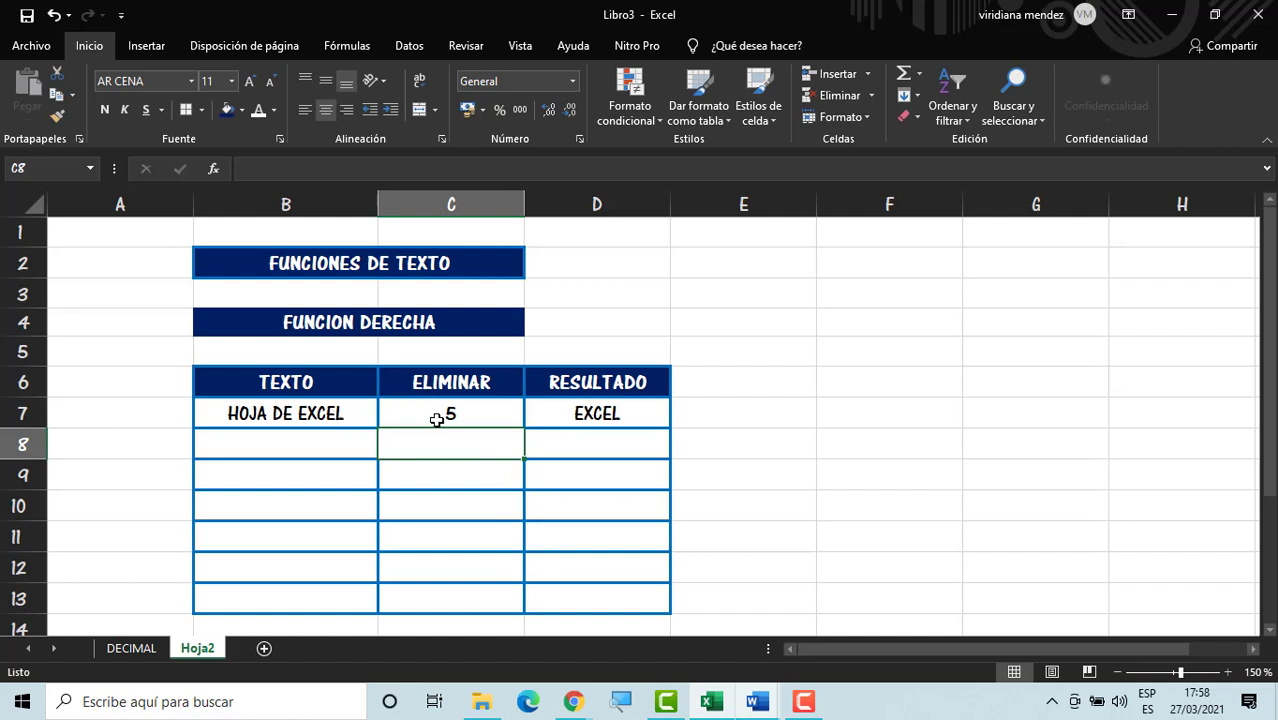
click(437, 419)
click(447, 445)
click(445, 410)
click(445, 442)
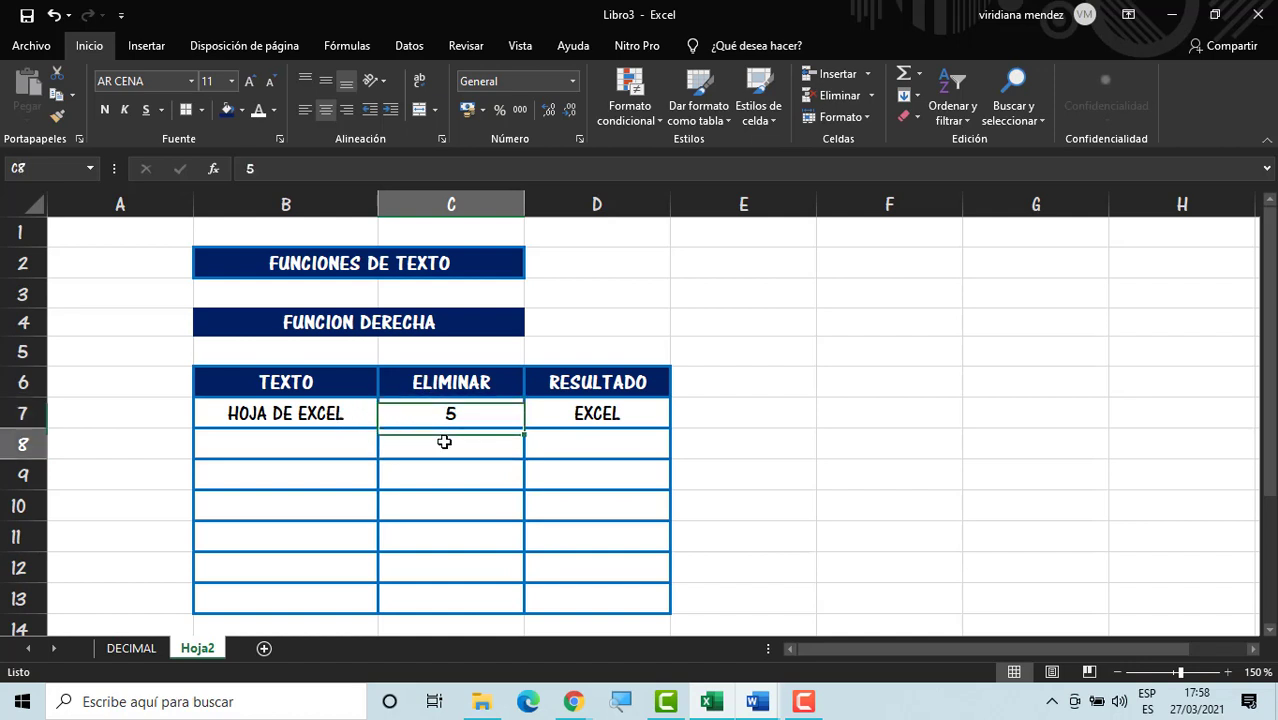
click(427, 475)
click(427, 506)
click(427, 554)
click(324, 463)
click(321, 445)
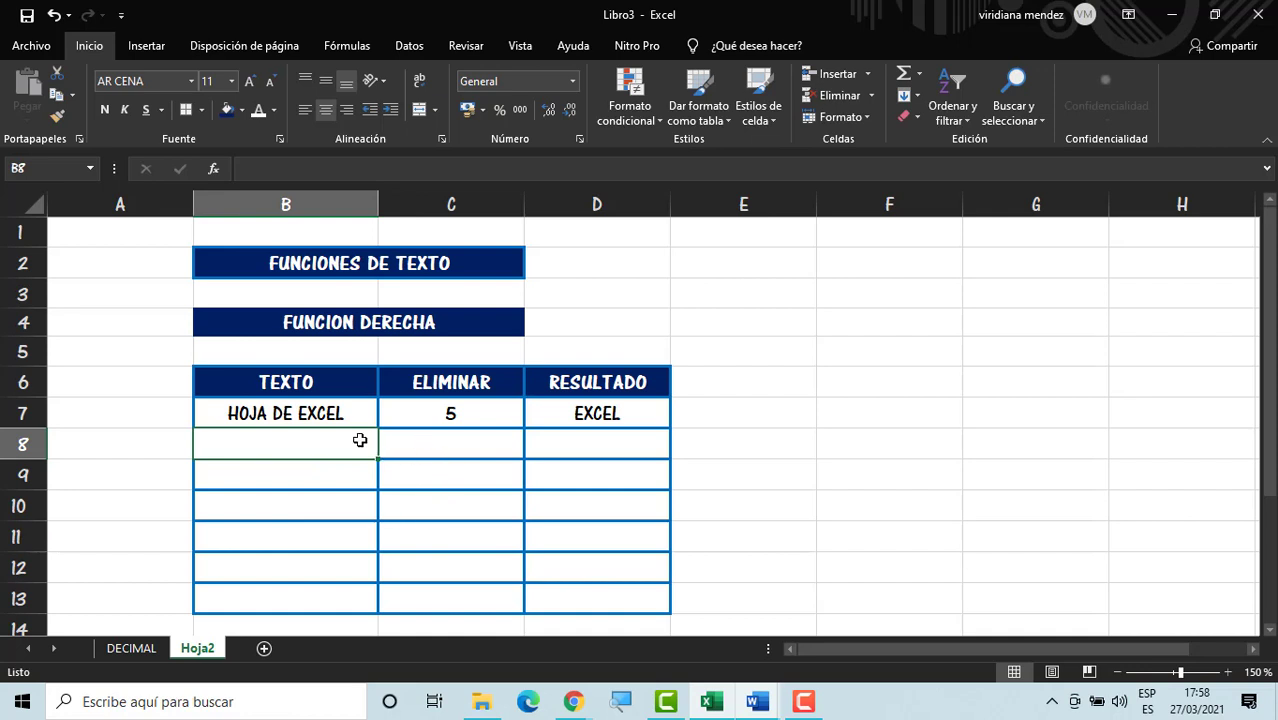
click(415, 436)
click(442, 410)
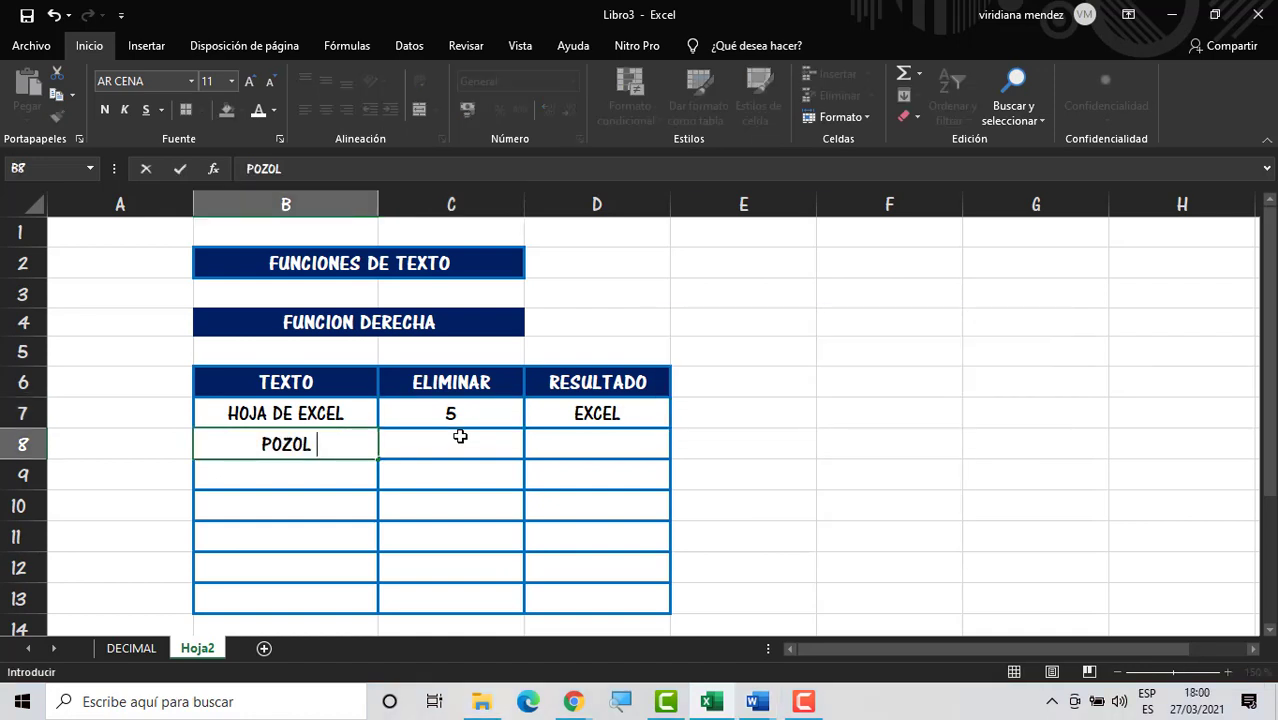
Step: Enter POZOL CON CACAO in B8 under TEXTO and 5 in C8 under ELIMINAR
text(CON)
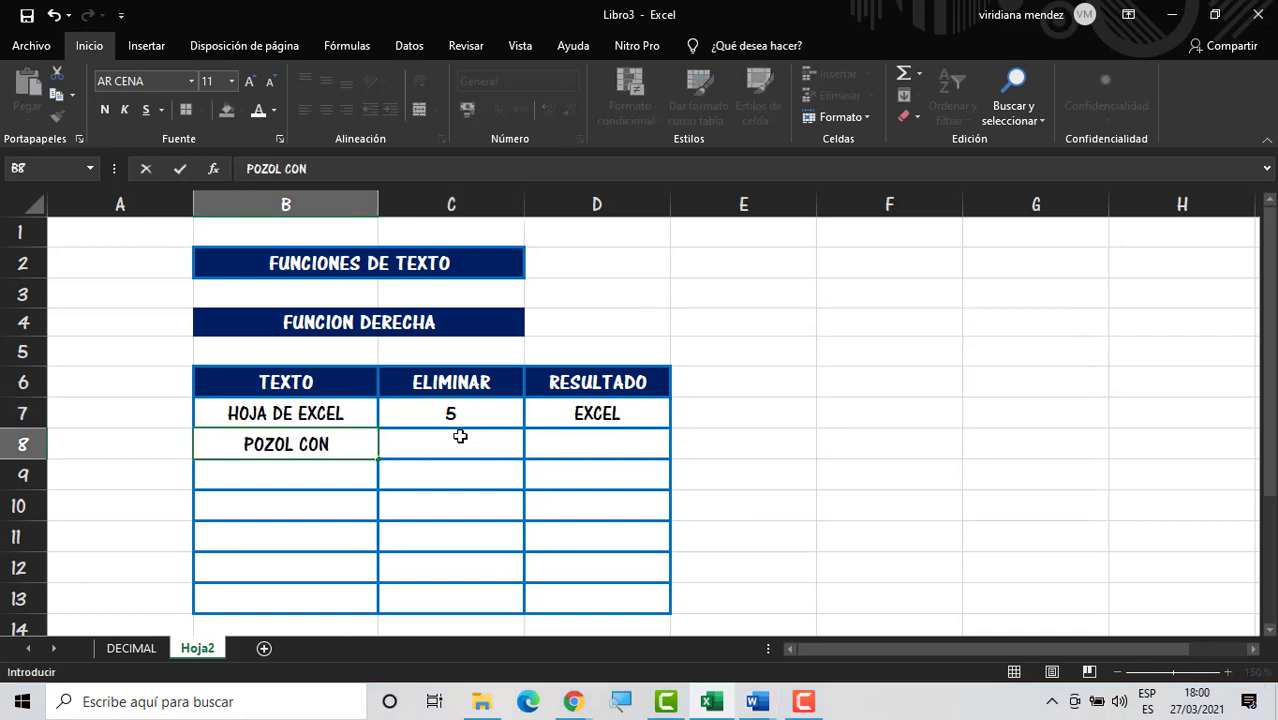
text( CACAO)
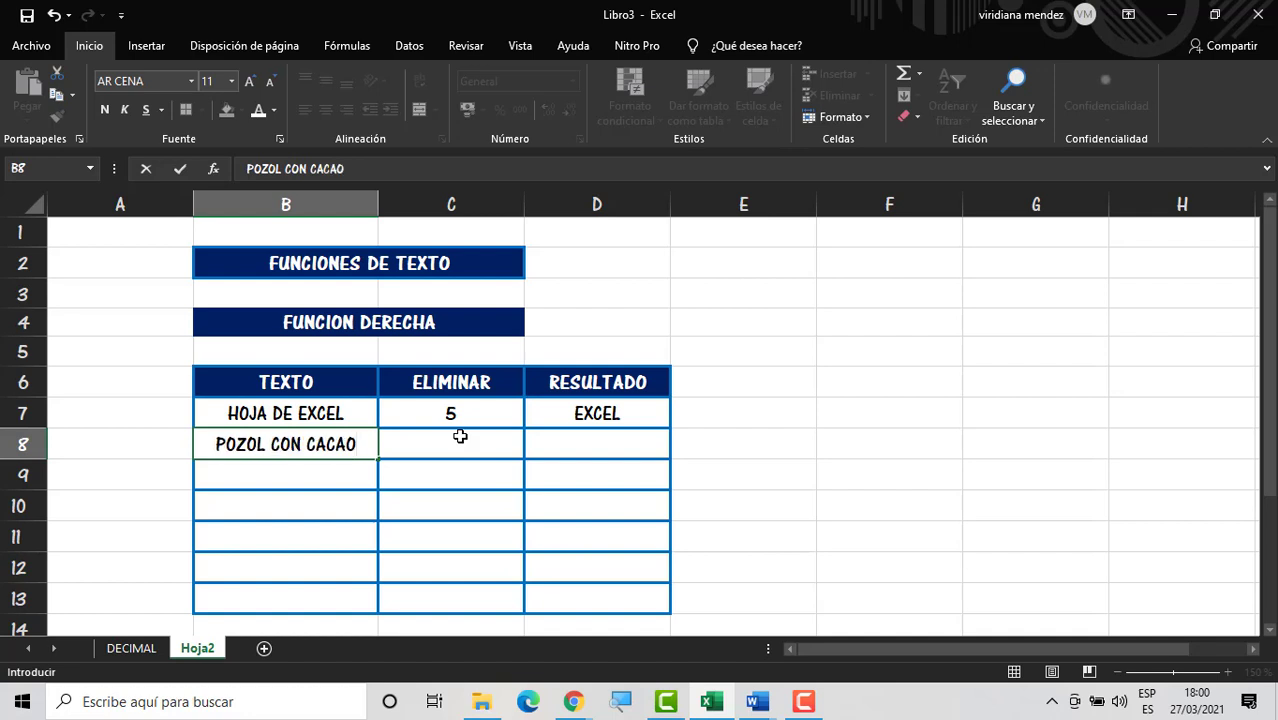
click(460, 436)
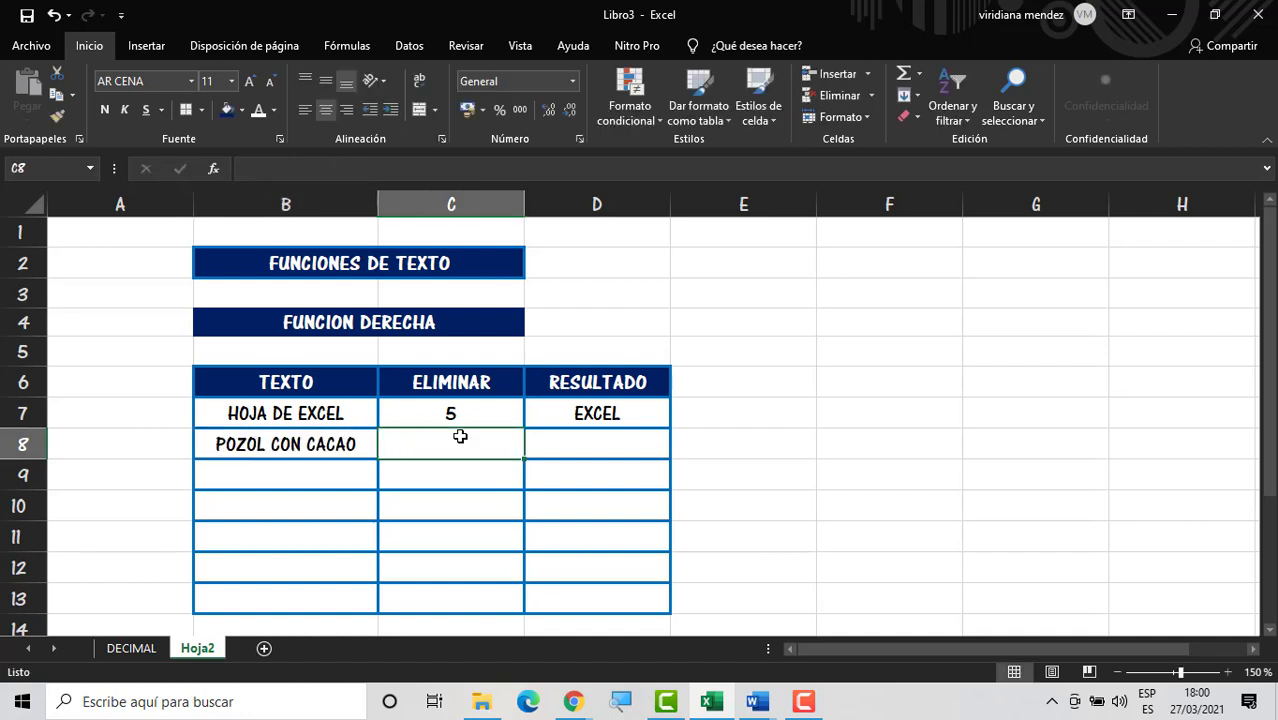
text(5)
key(Return)
key(Left)
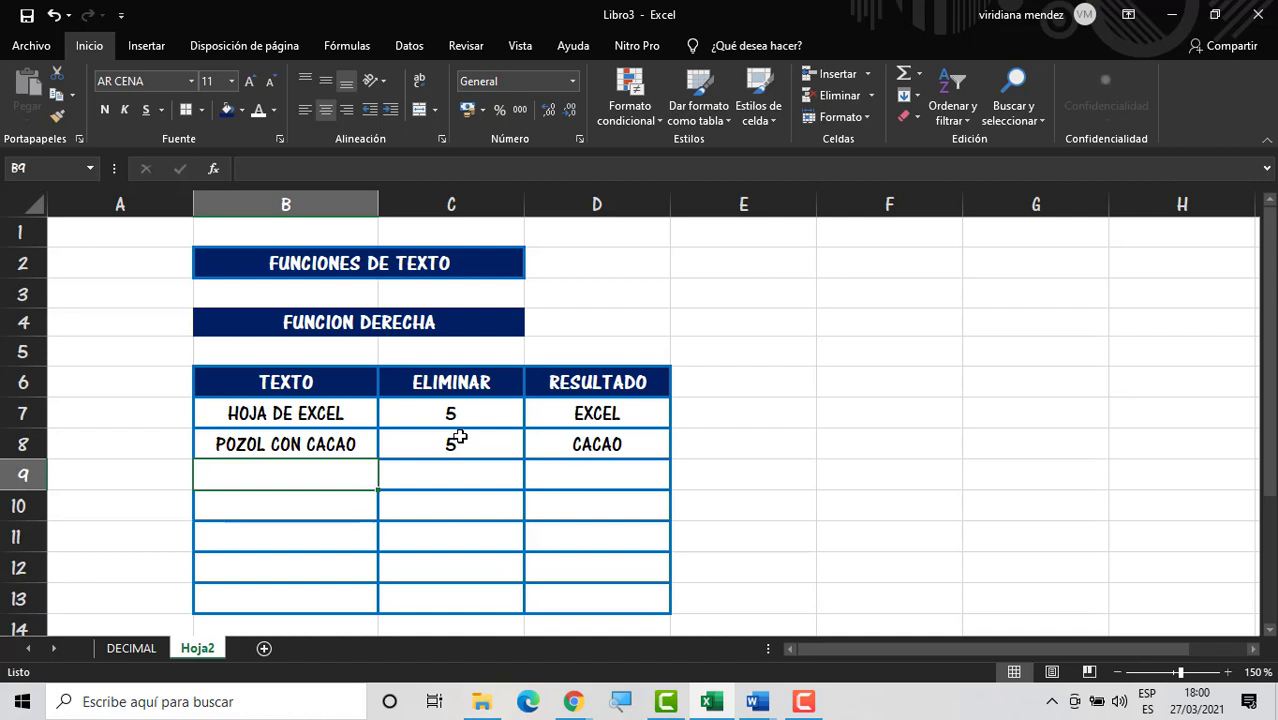
Step: Enter OSO POLAR in B9 under TEXTO and 6 in C9 under ELIMINAR
text(OSO)
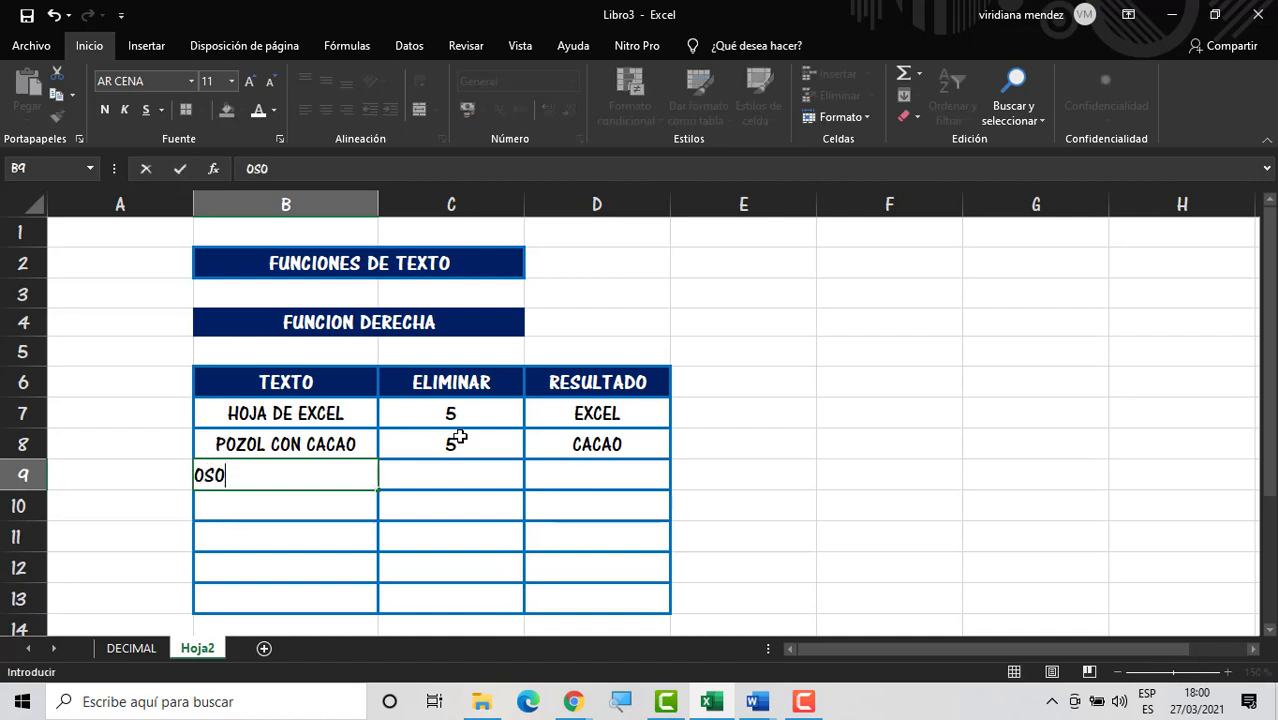
text( POLAR)
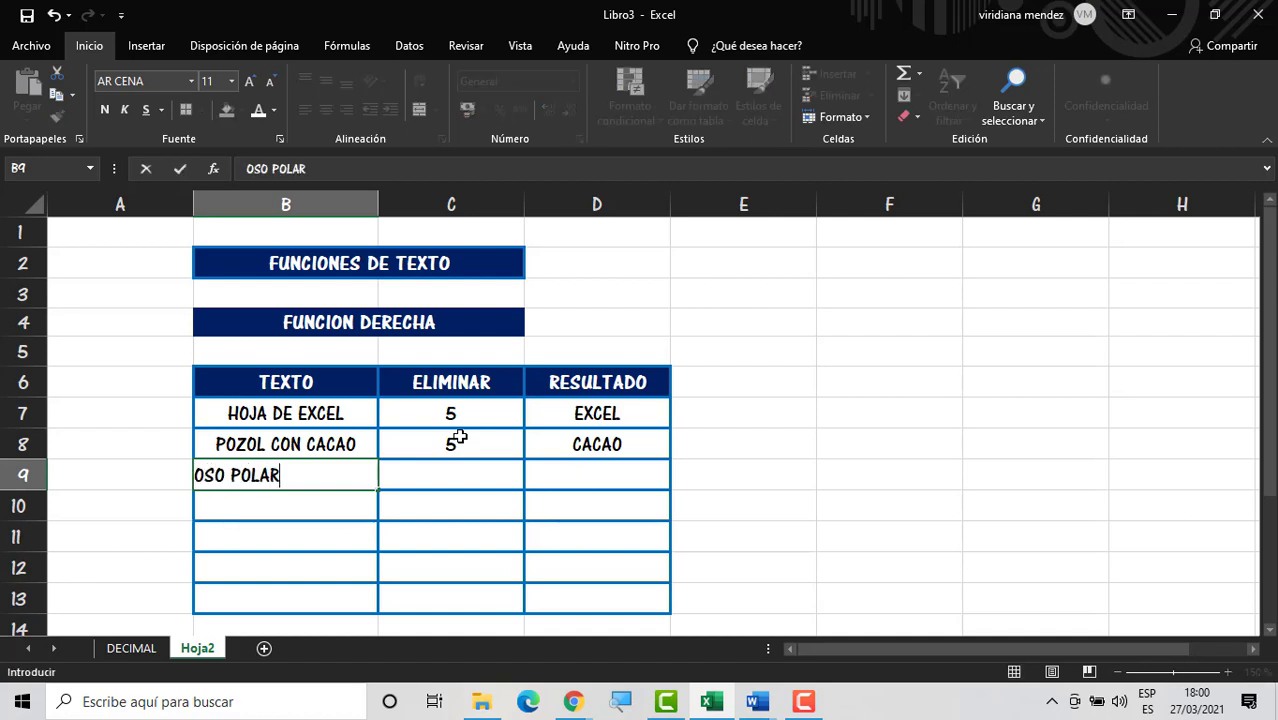
key(Tab)
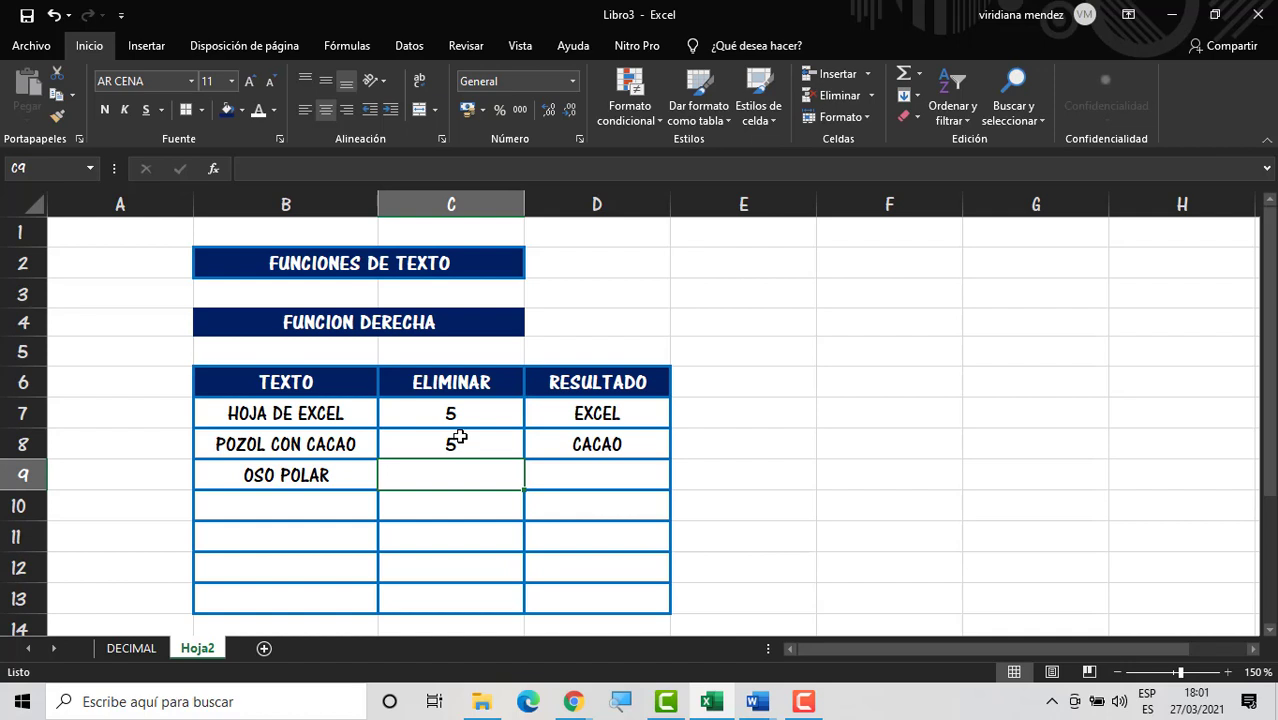
text(6)
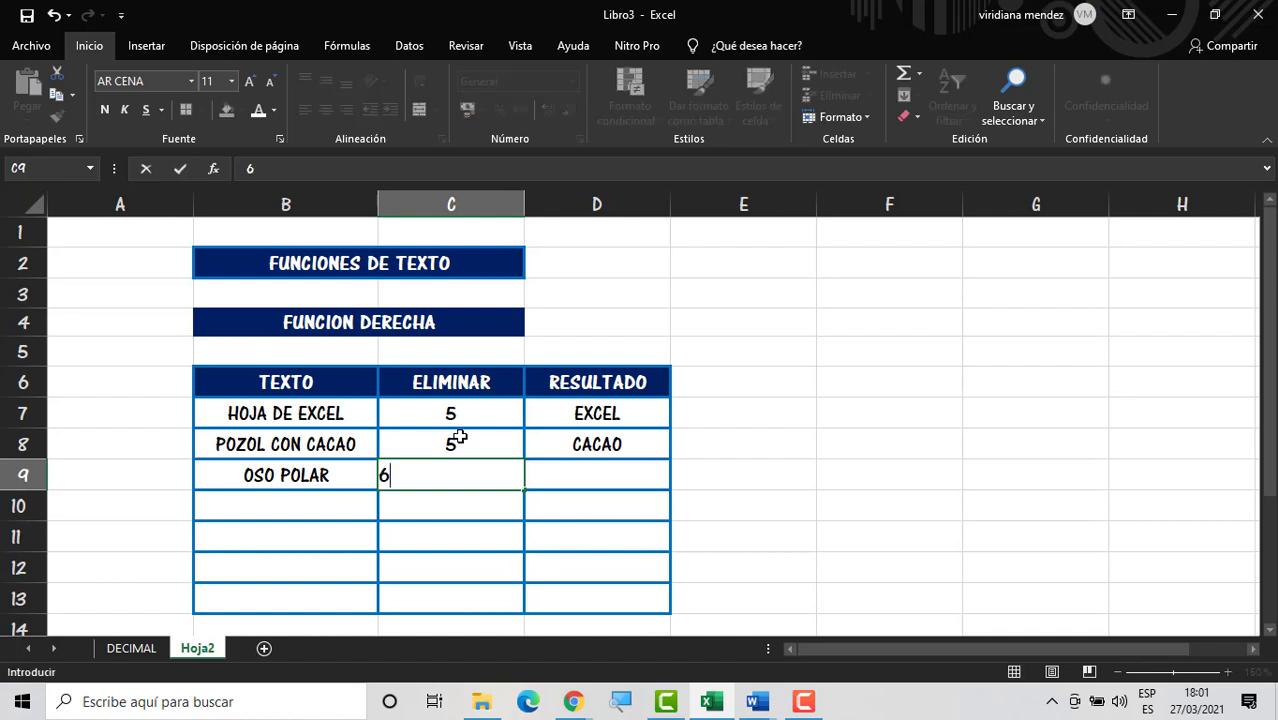
key(Return)
Step: Change the number of characters for OSO POLAR in C9 to 7
key(Up)
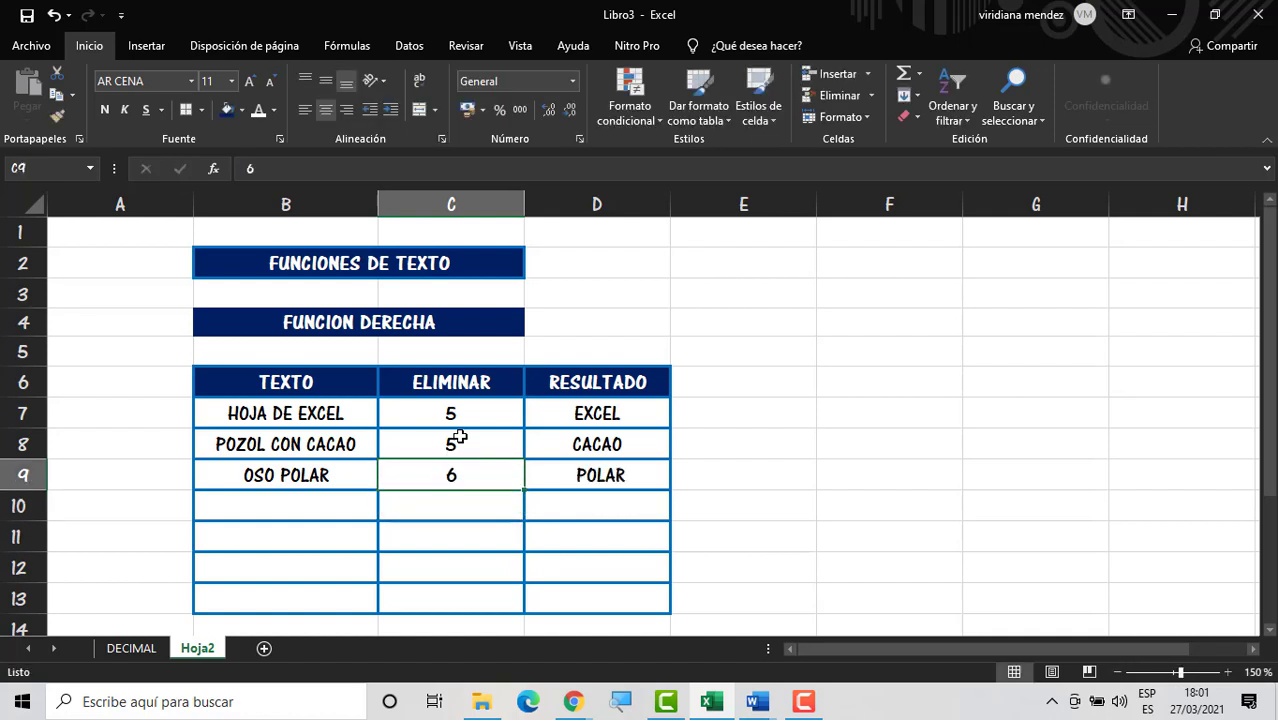
text(7)
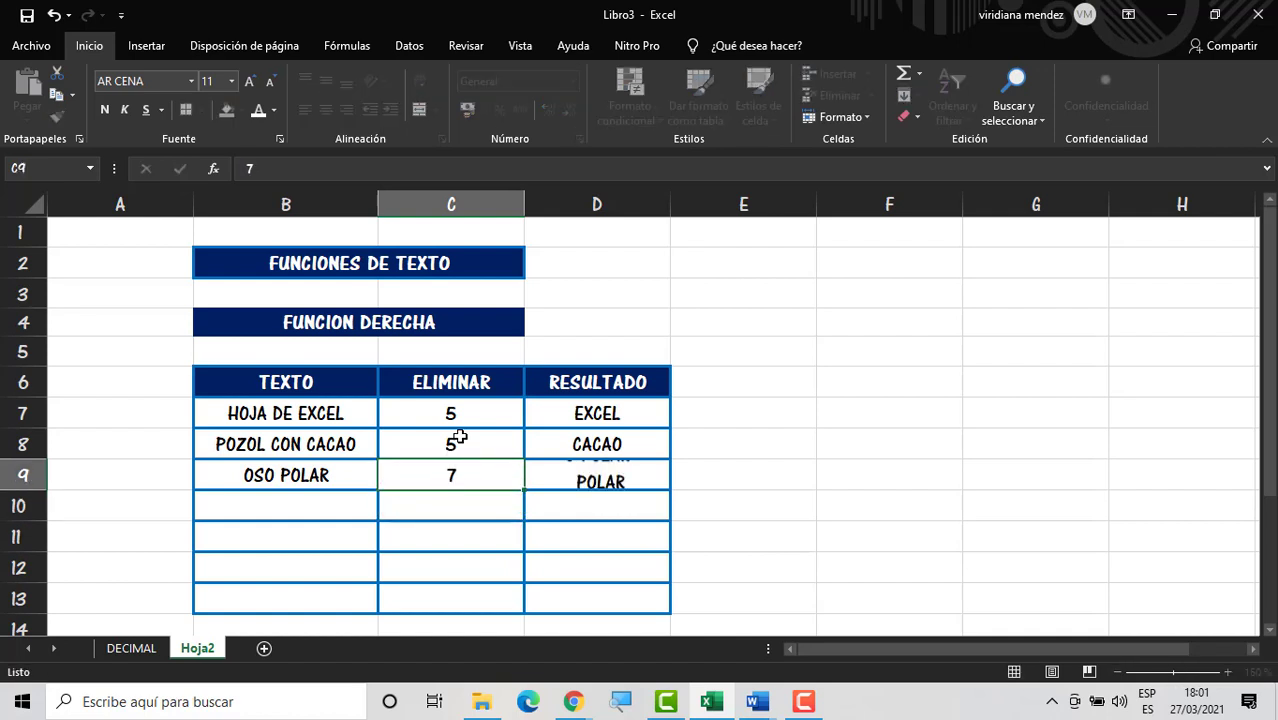
key(Return)
key(Left)
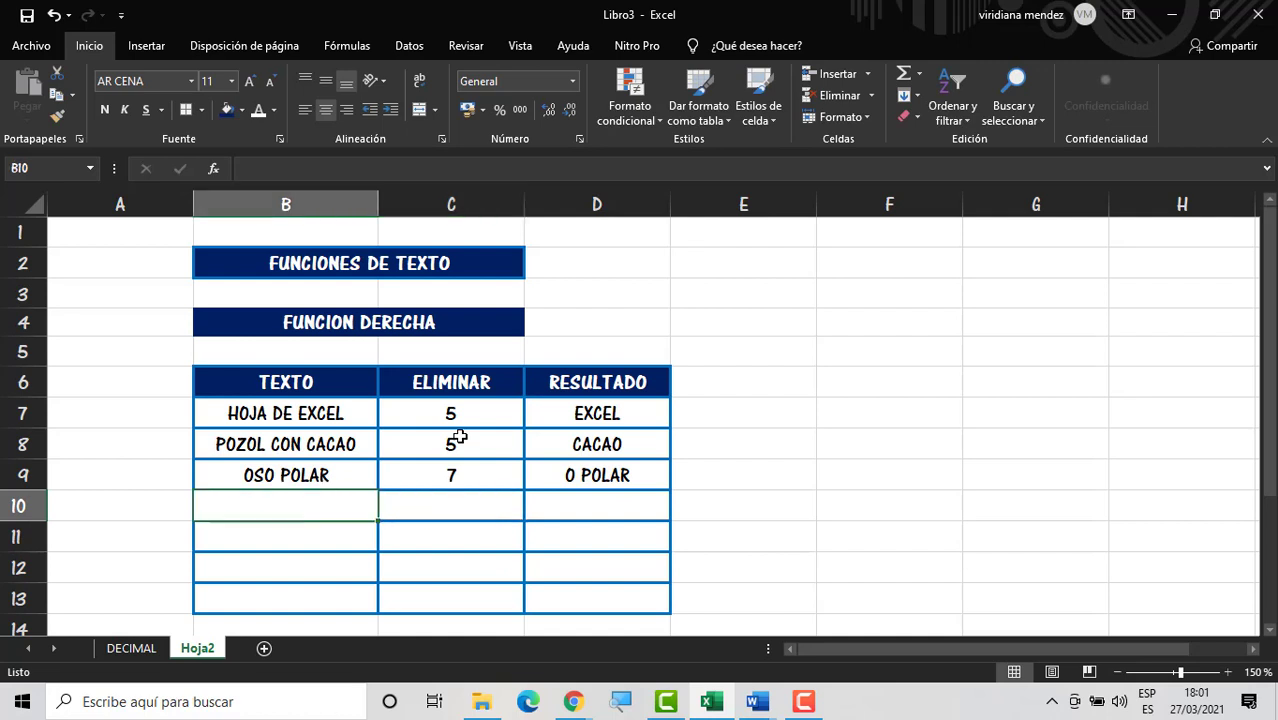
Step: Enter MAUSE in B10 under TEXTO and 3 in C10 under ELIMINAR
text(MAUSE)
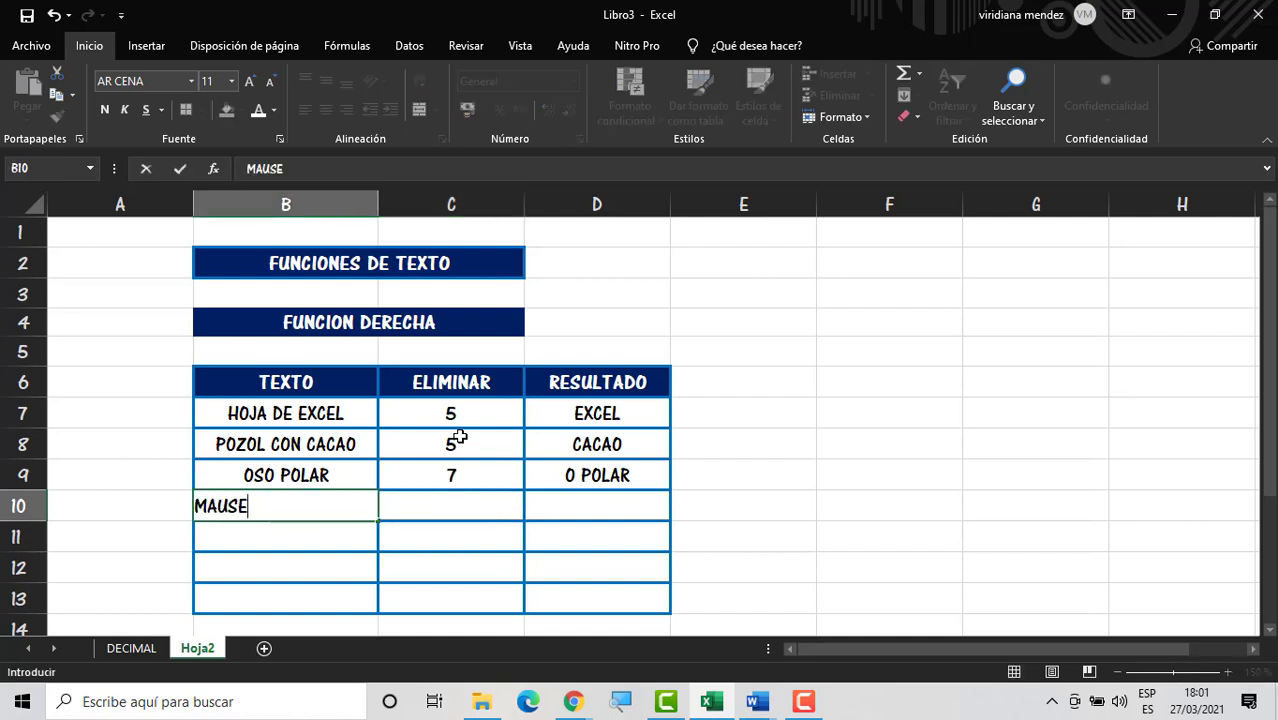
text(O)
key(BackSpace)
key(Tab)
key(Tab)
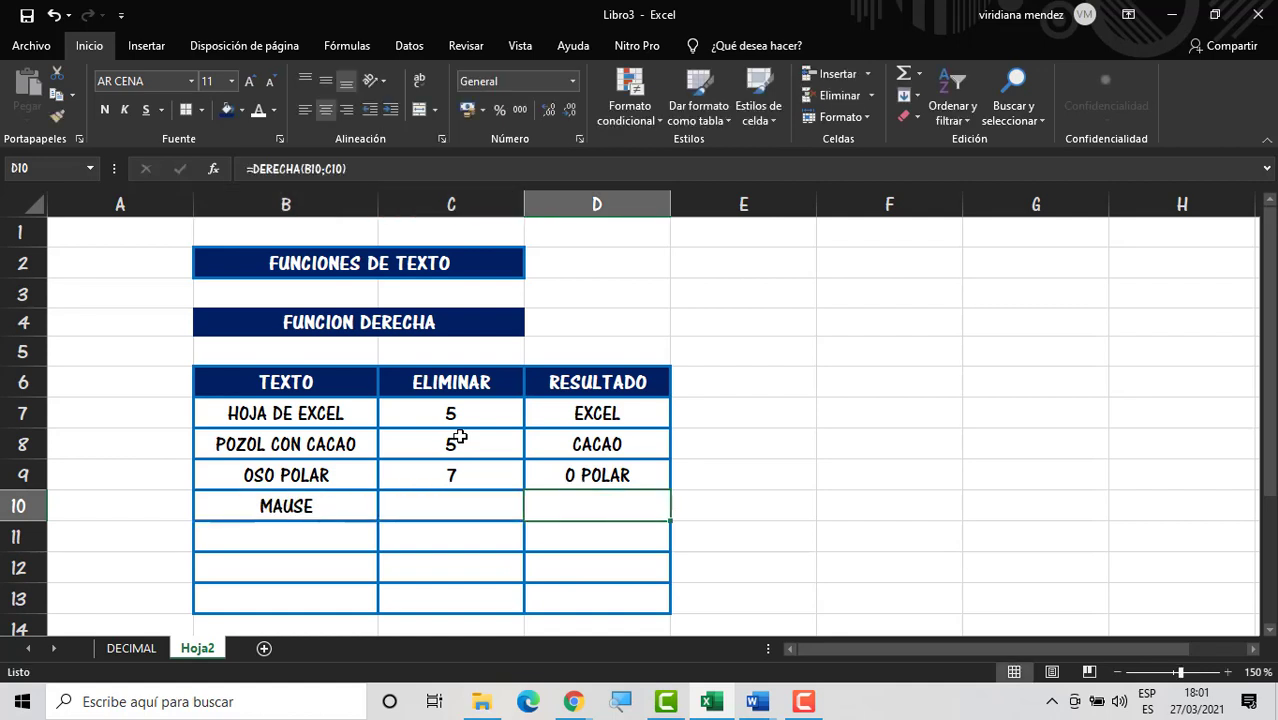
key(Left)
text(3)
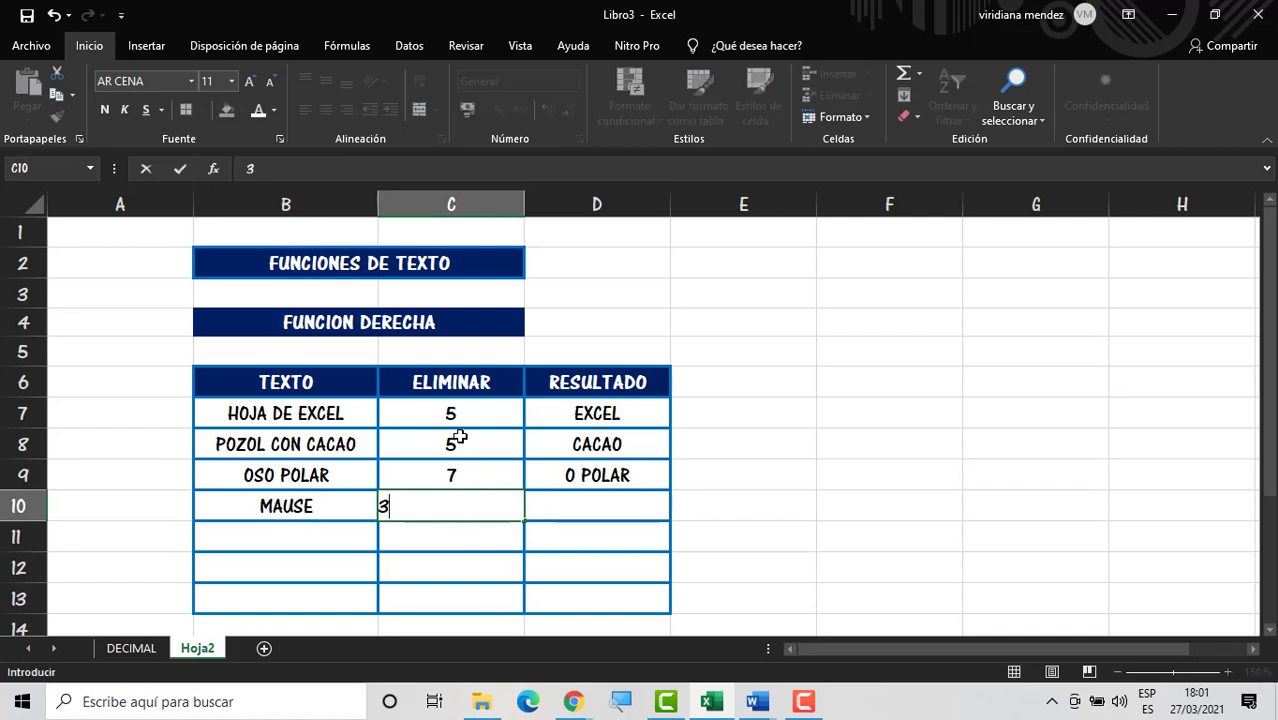
key(Return)
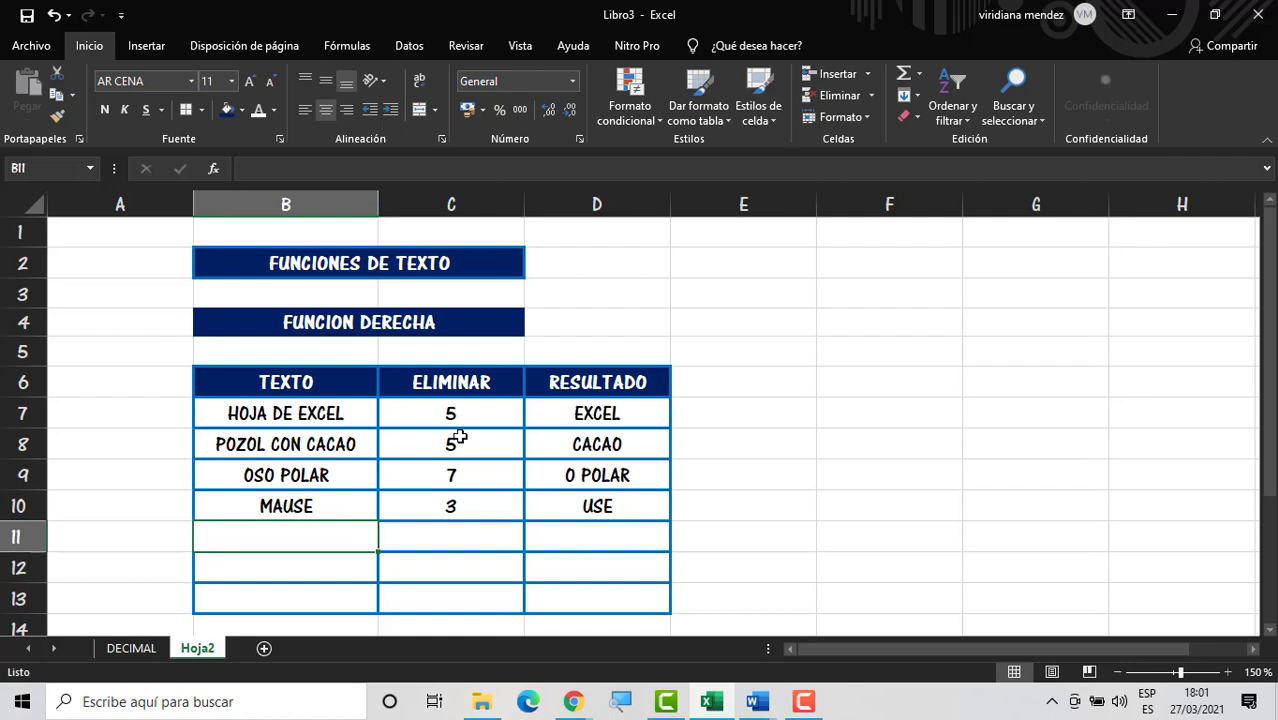
Step: Enter USB in B11 under TEXTO and 1 in C11 under ELIMINAR
text(USB)
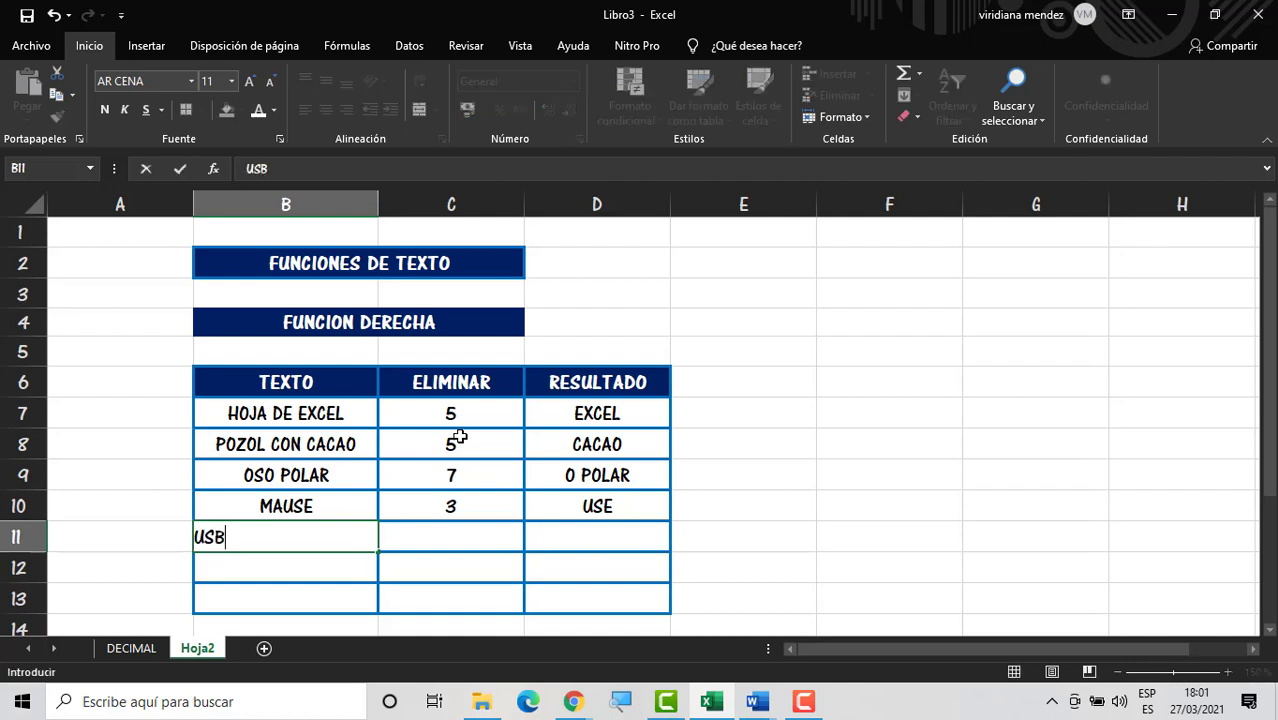
key(Tab)
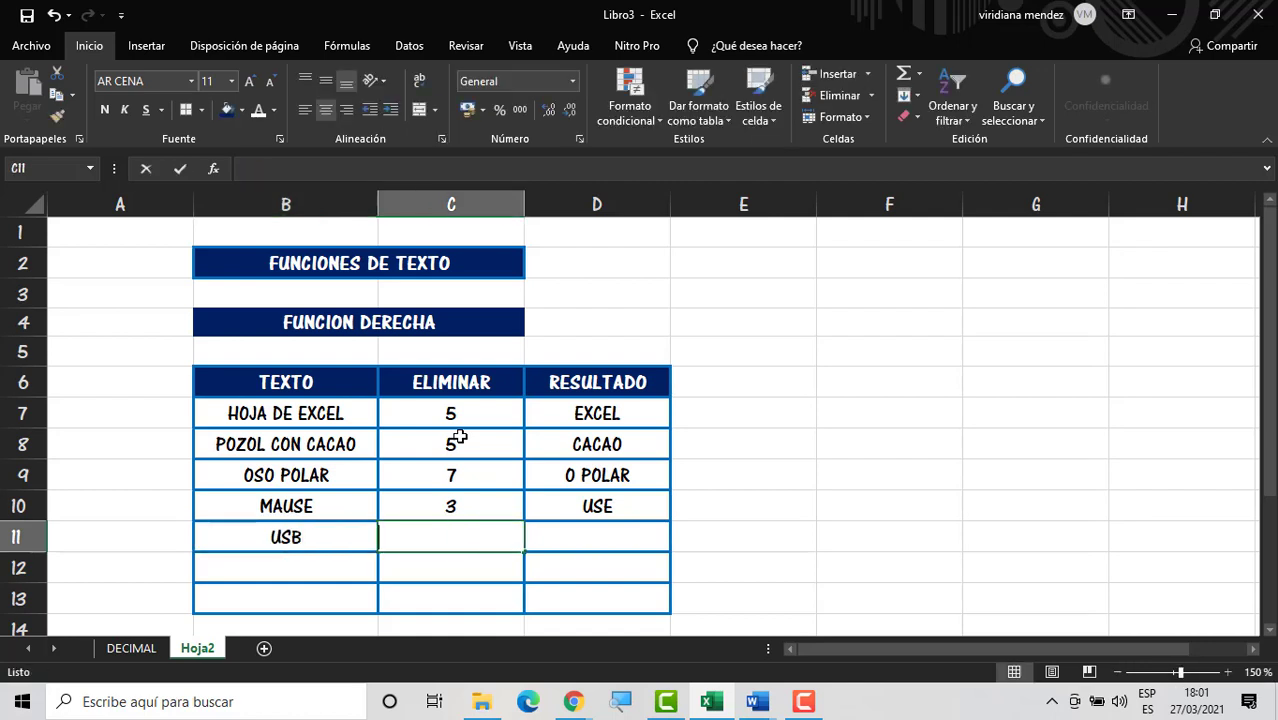
text(1)
key(Return)
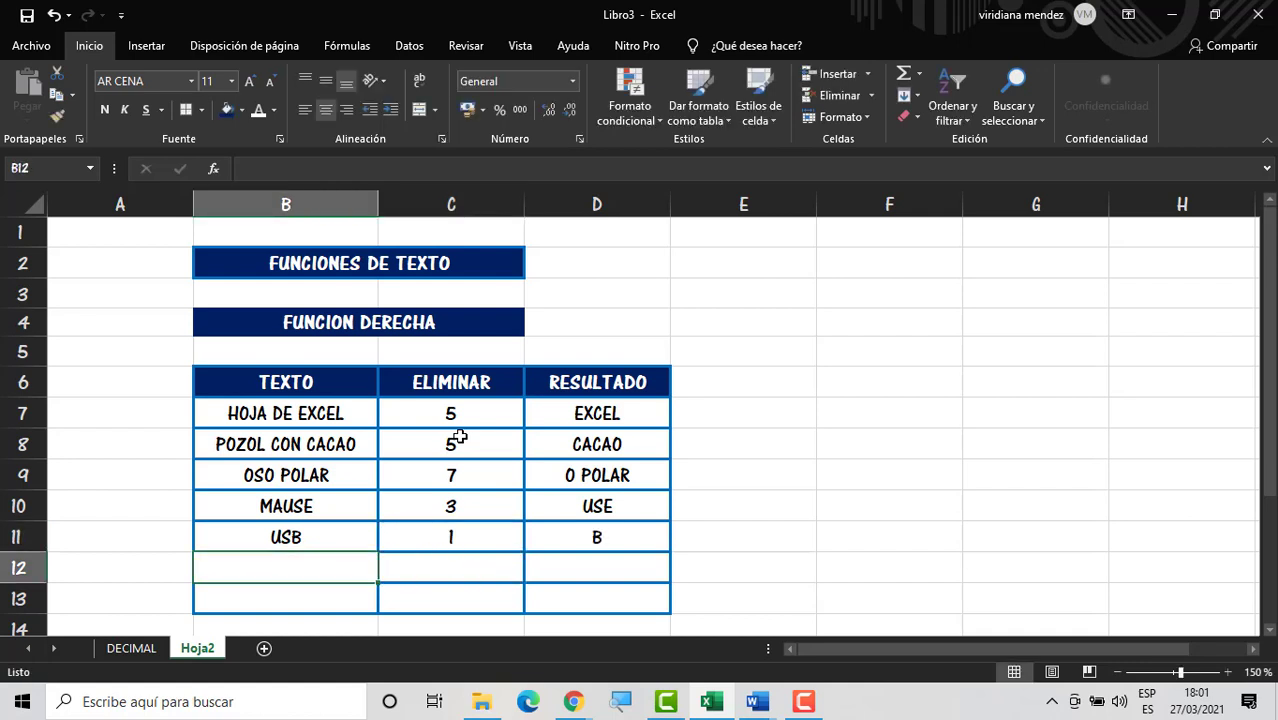
Step: Enter TECLADO in B12 under TEXTO and 4 in C12 under ELIMINAR
text(TECLADO)
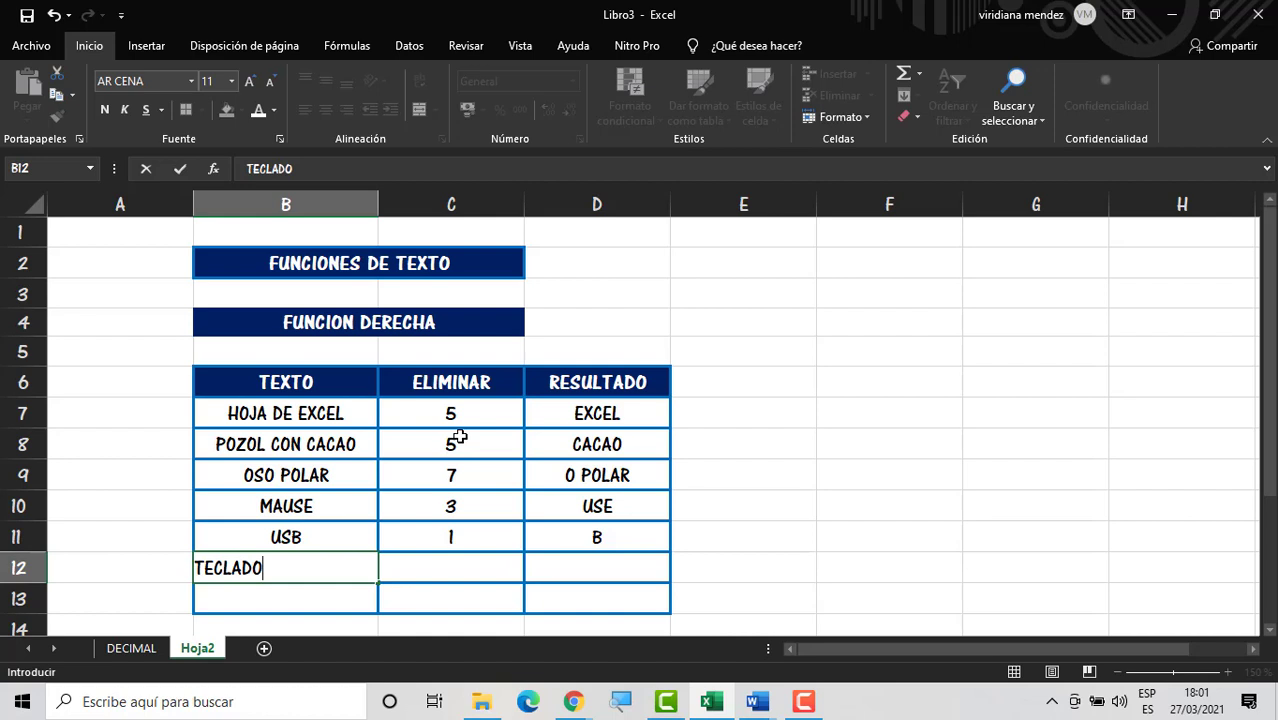
key(Tab)
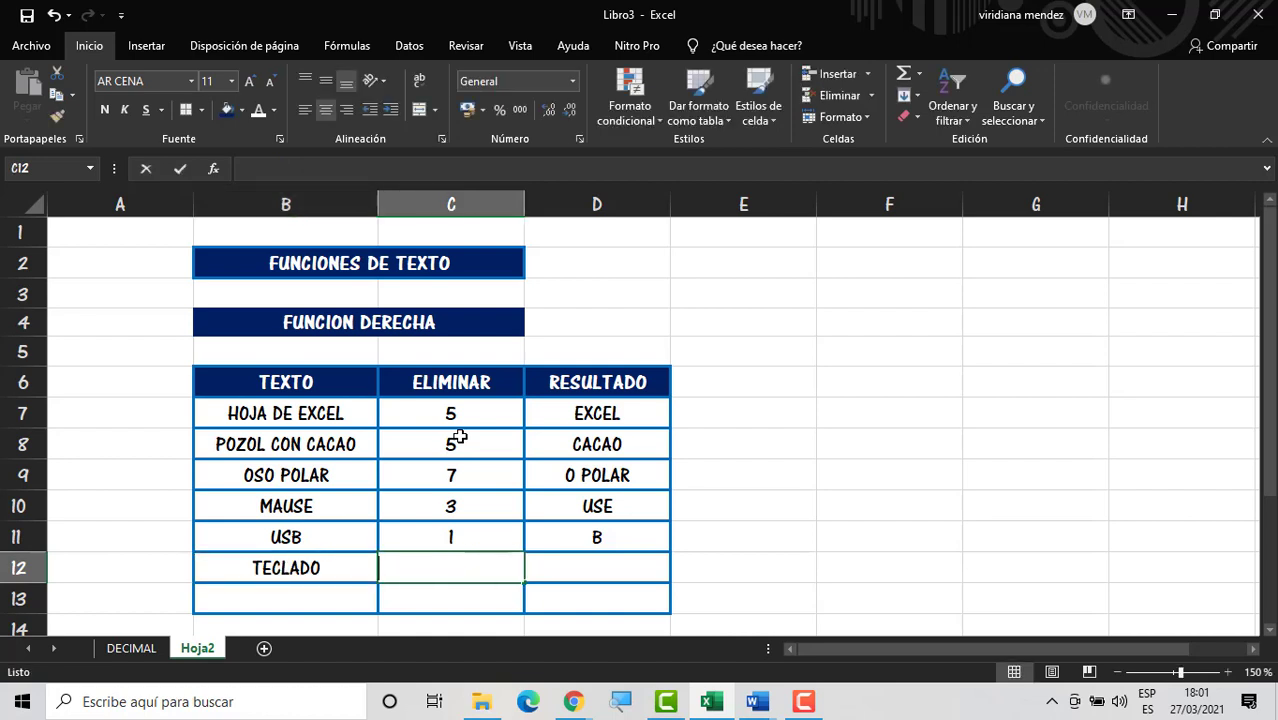
text(4)
key(Return)
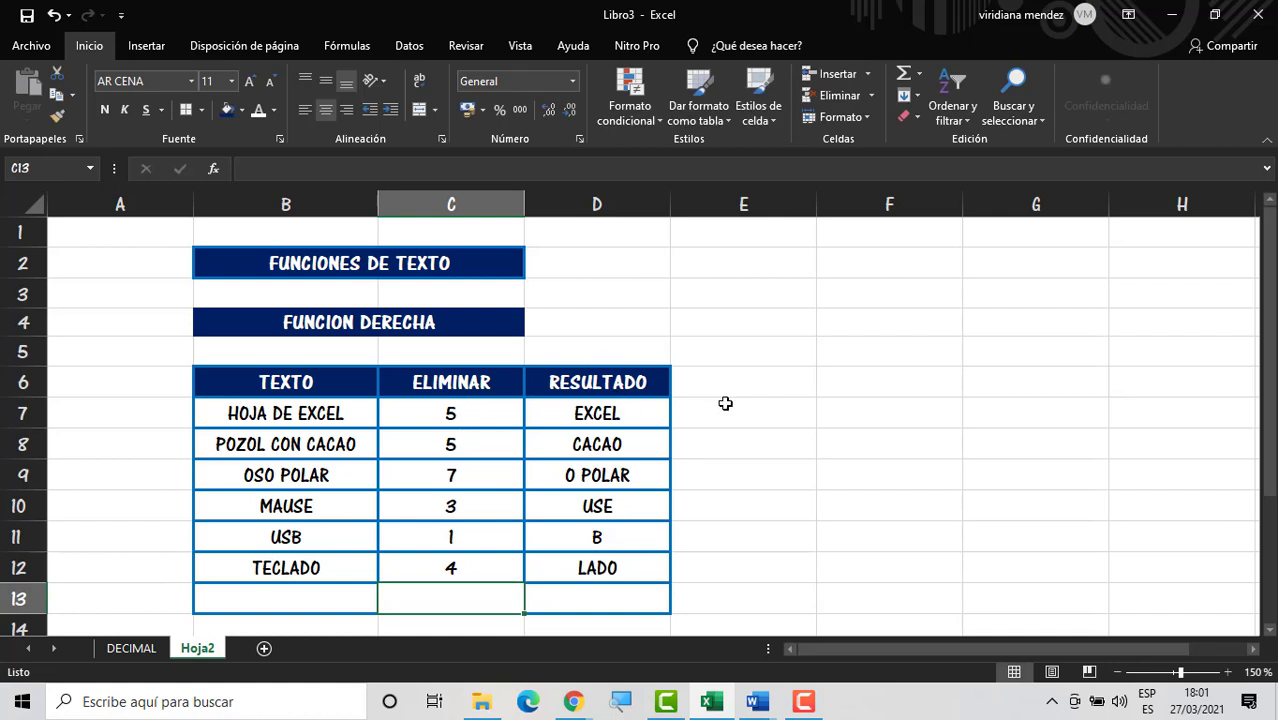
Step: Fill the DERECHA formula in D7 down through D13 again
click(614, 424)
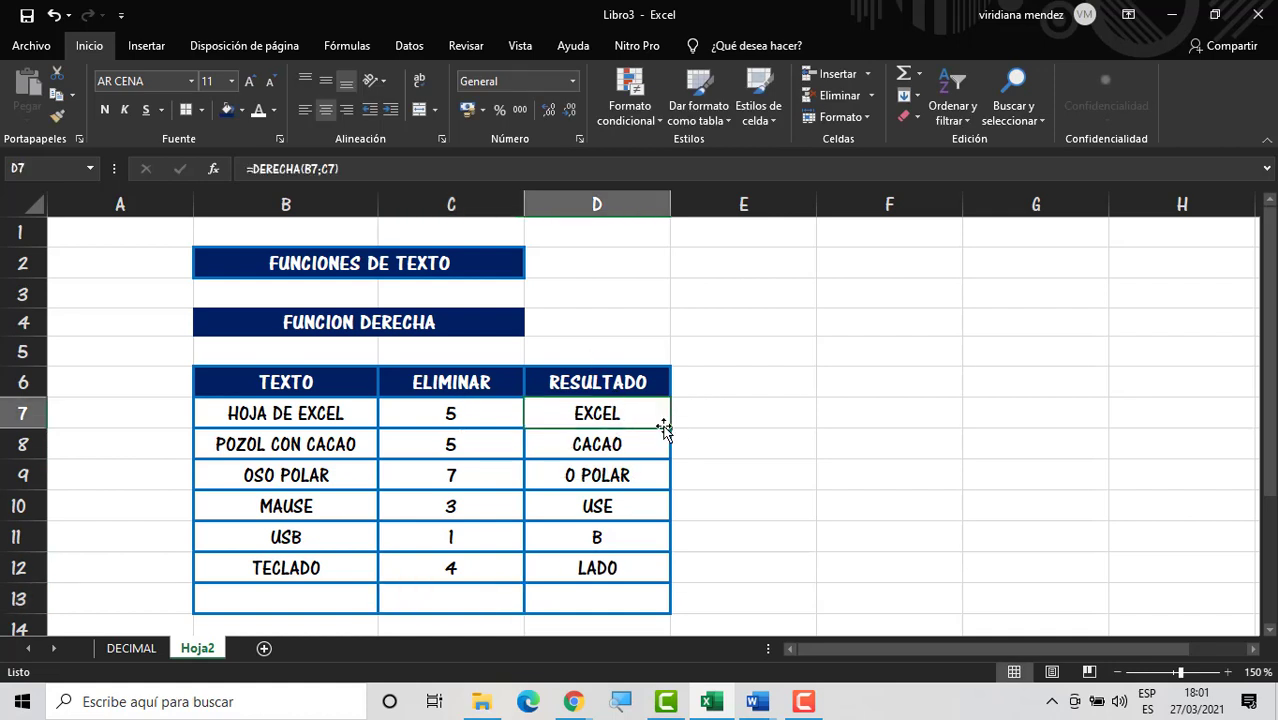
drag(663, 428, 661, 606)
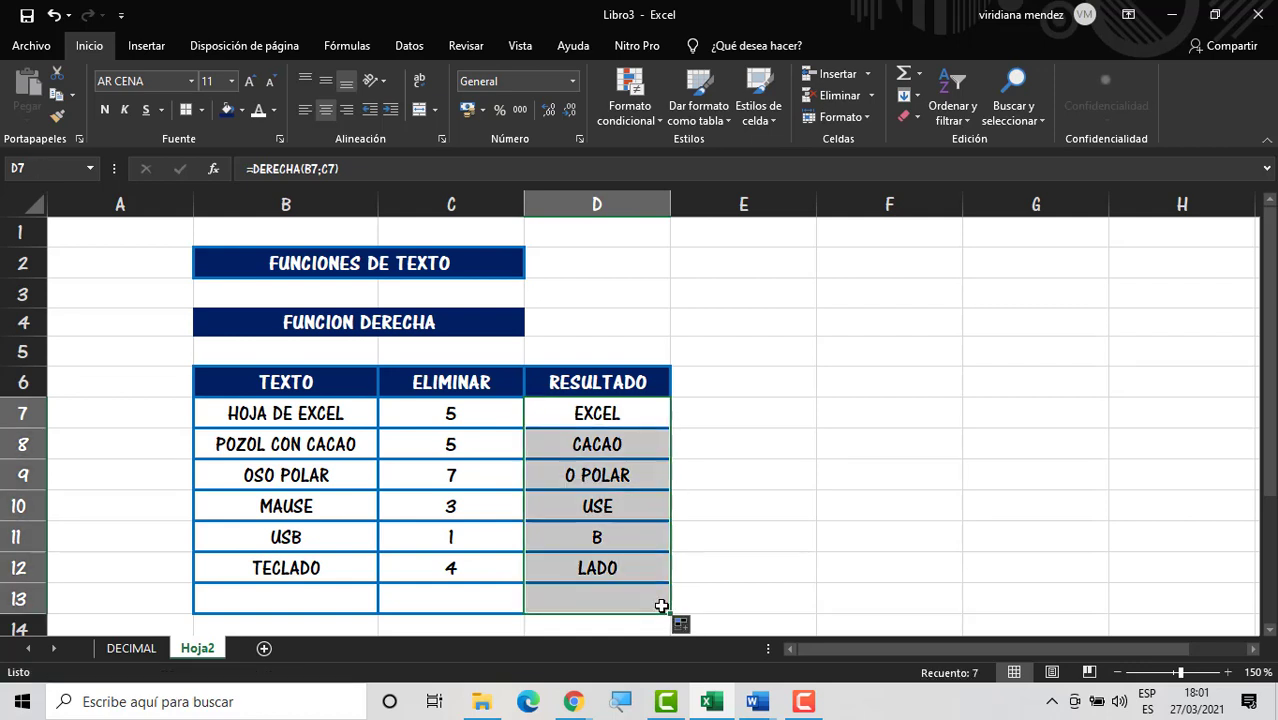
click(640, 553)
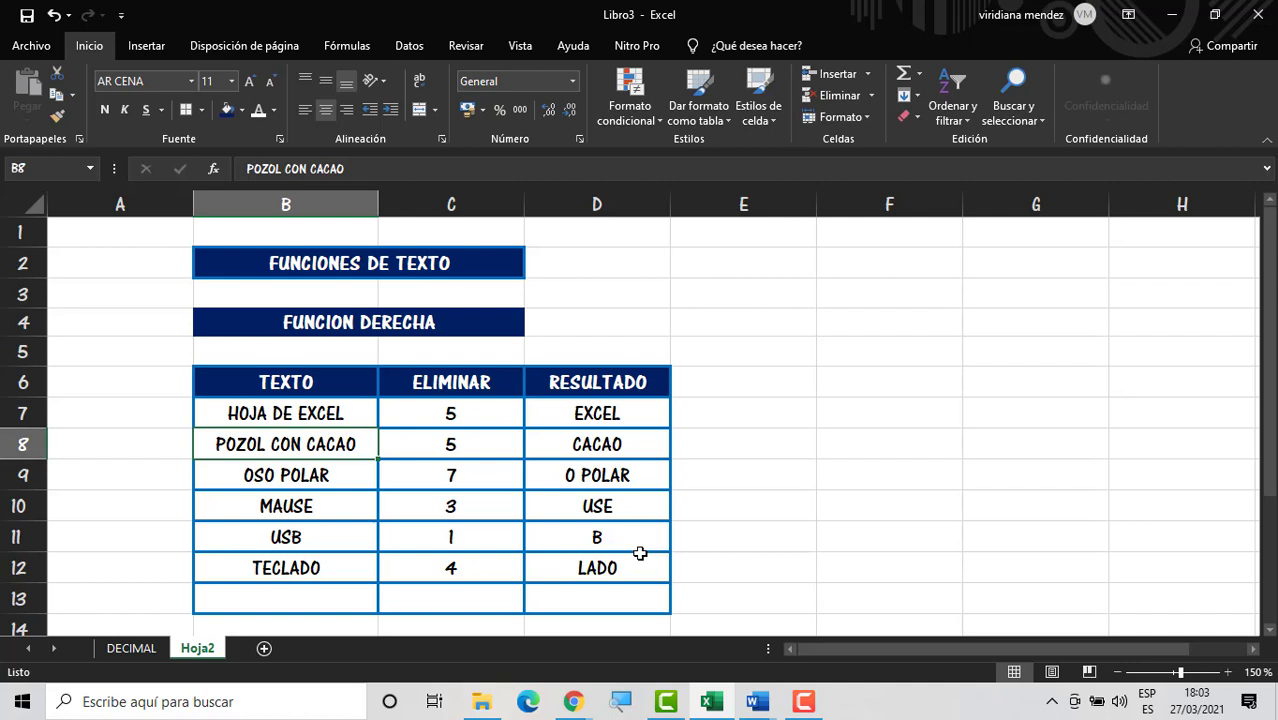
Step: Enter FRONTERA in B13 under TEXTO
click(342, 603)
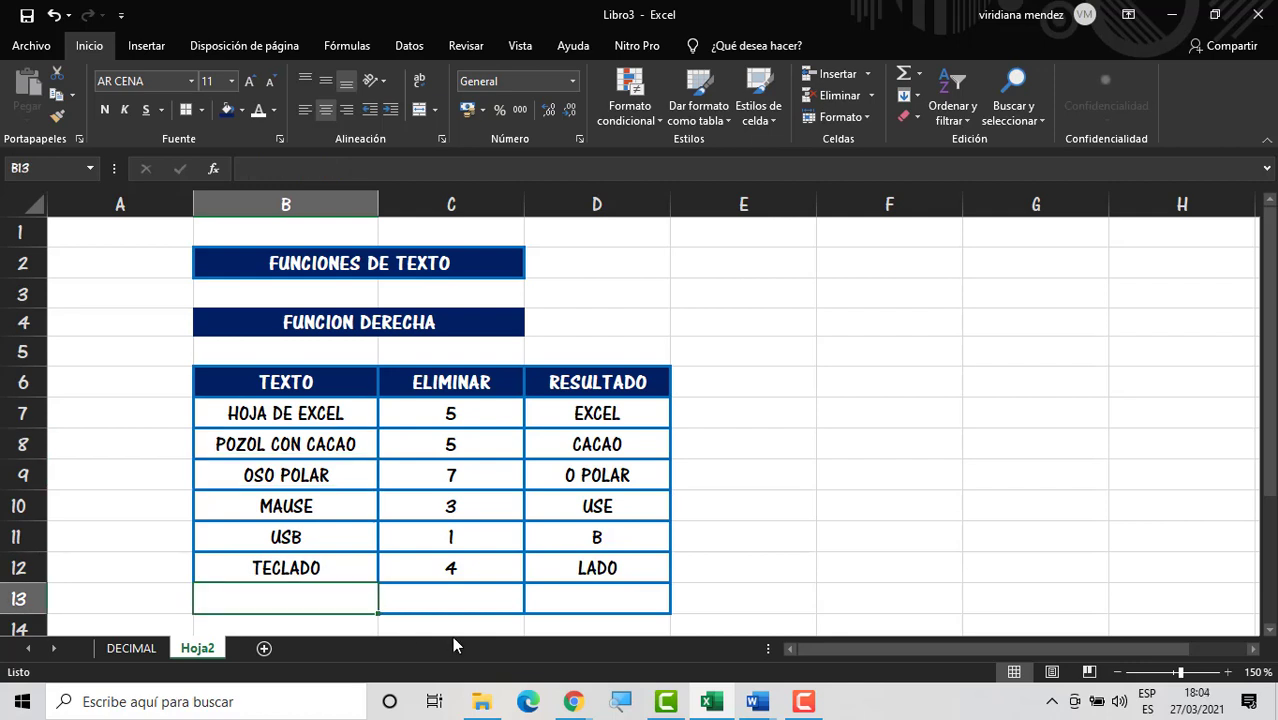
text(FRONTERA)
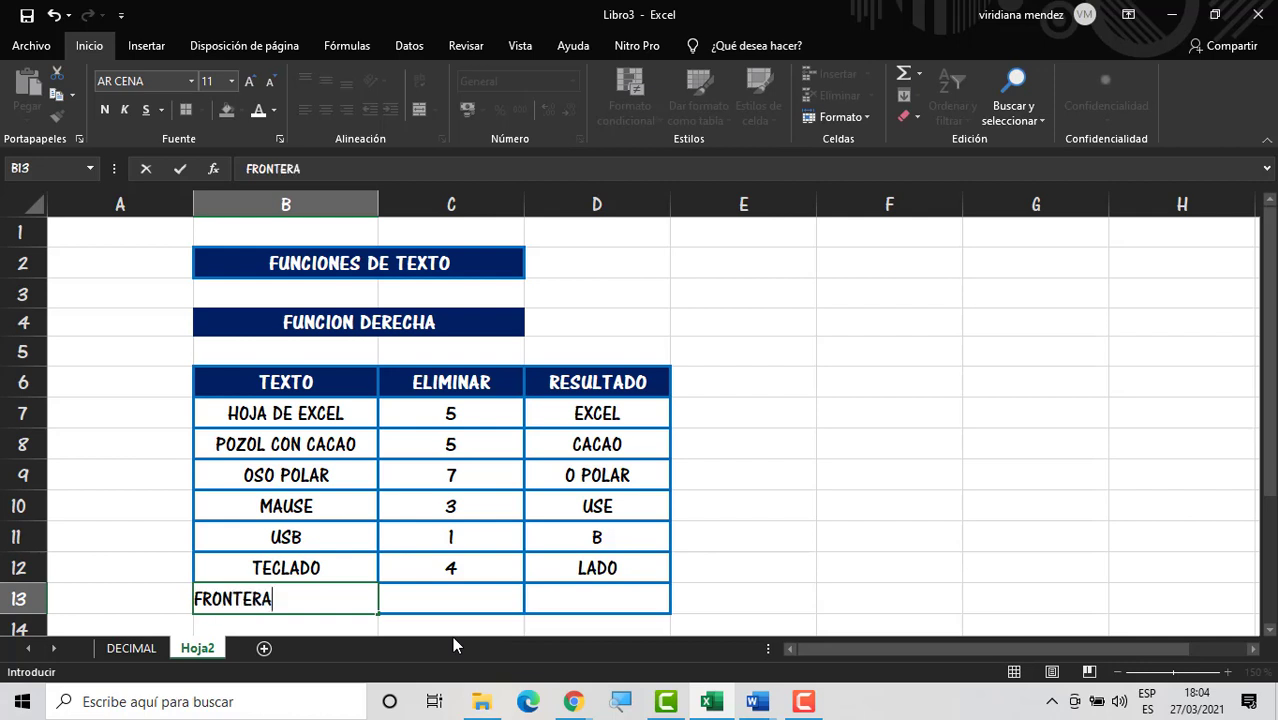
key(Tab)
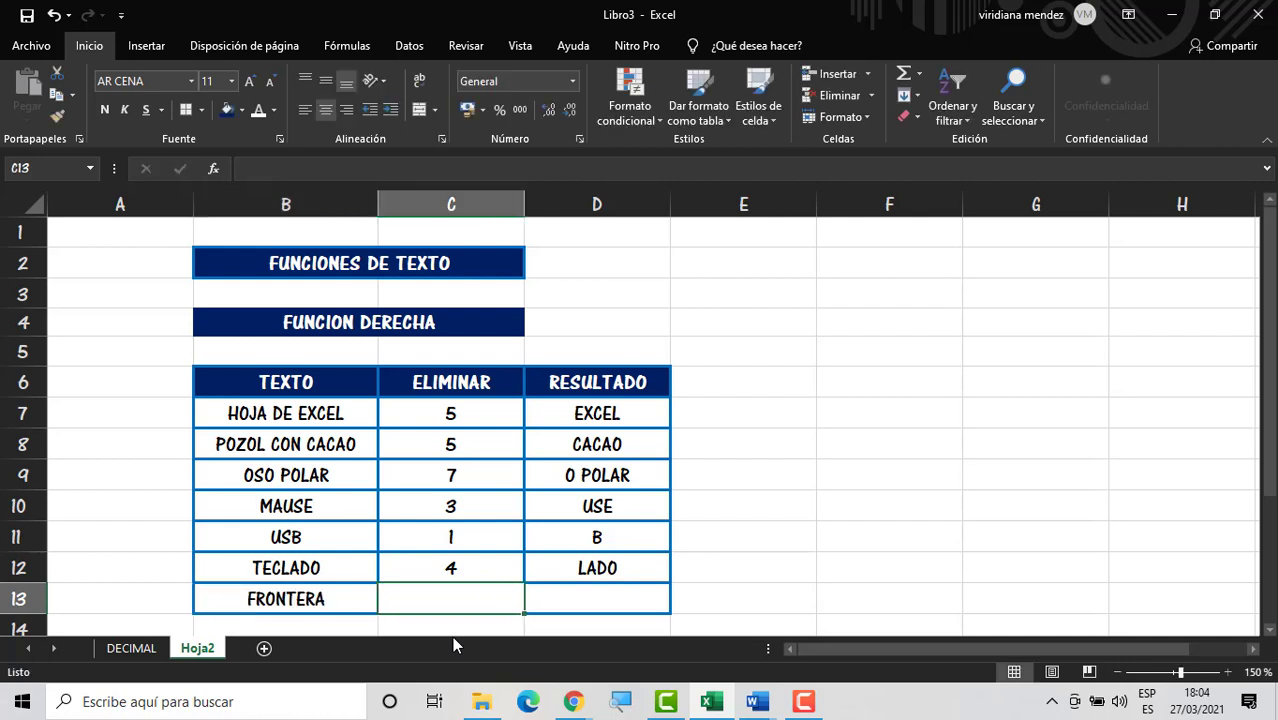
key(Tab)
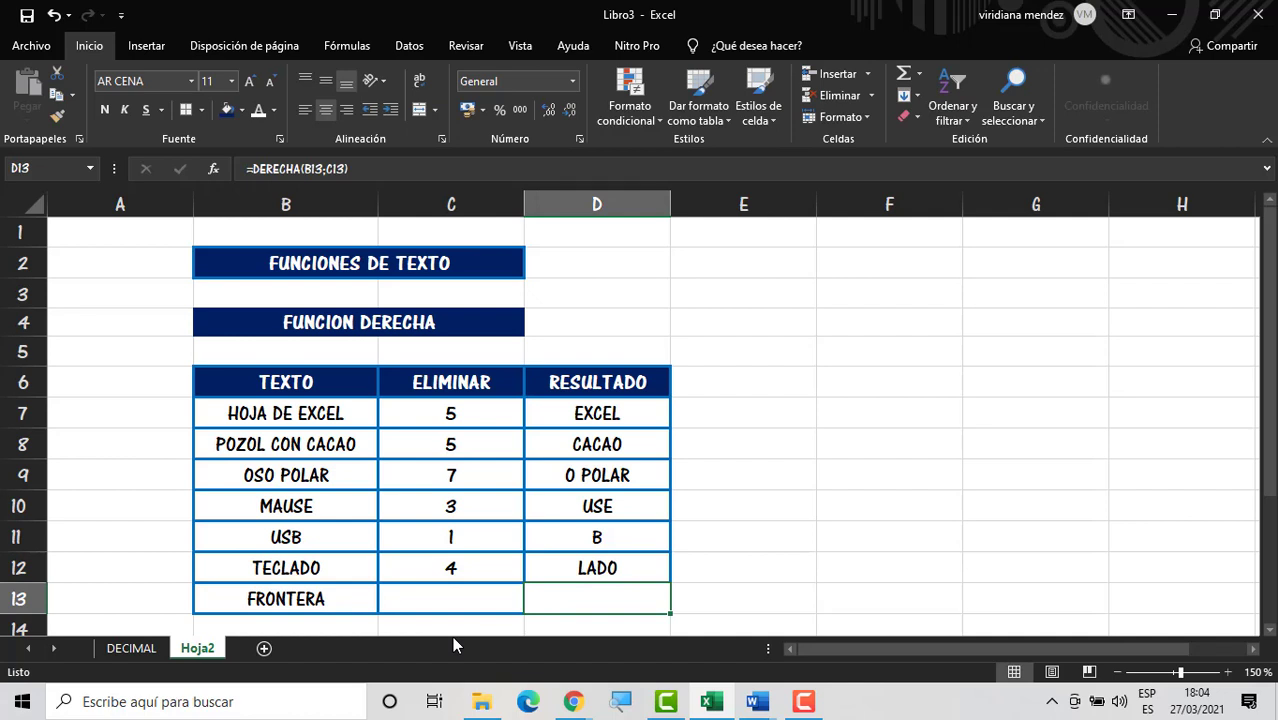
text(3)
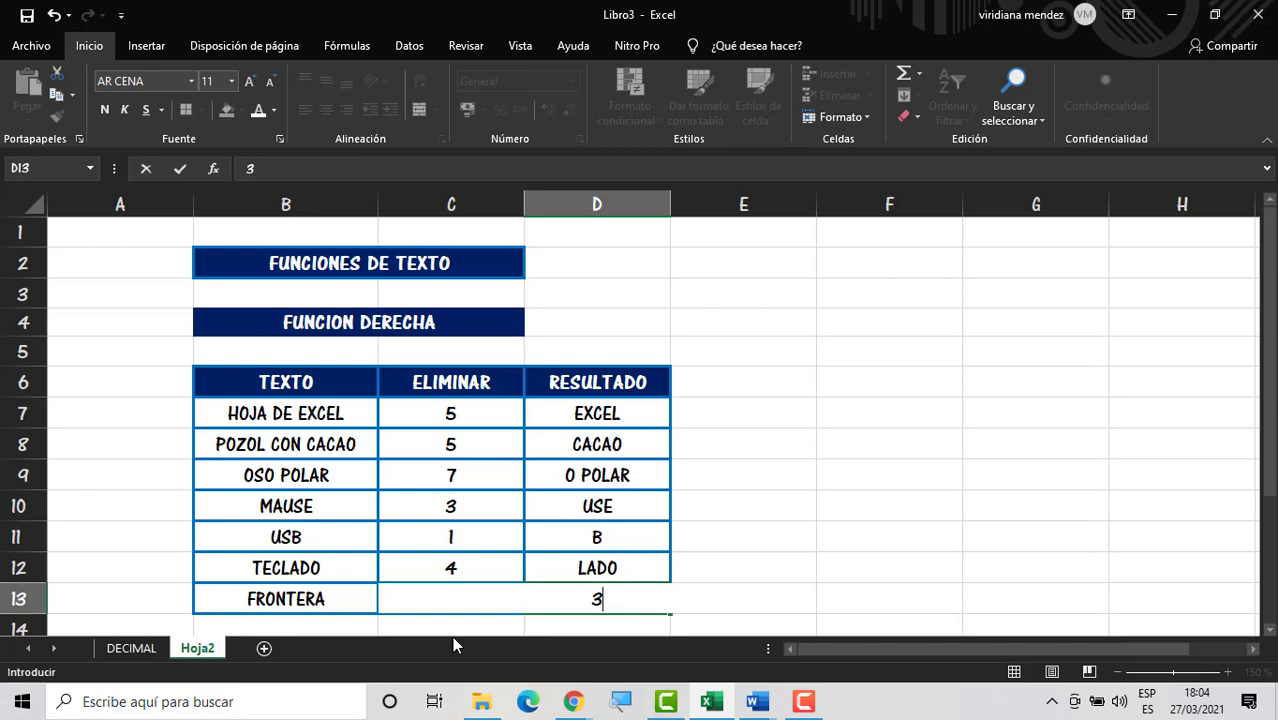
key(Return)
key(Up)
key(Delete)
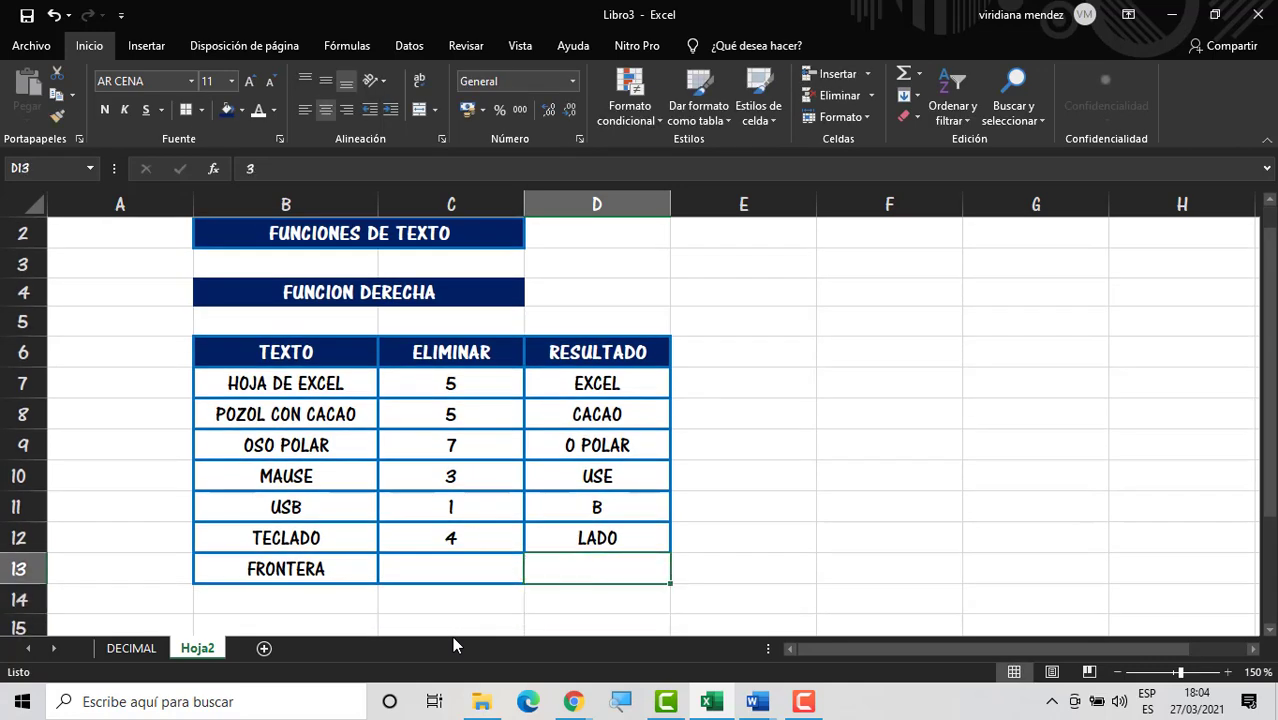
Step: Enter 3 in C13 under ELIMINAR for the FRONTERA row
key(Left)
text(3)
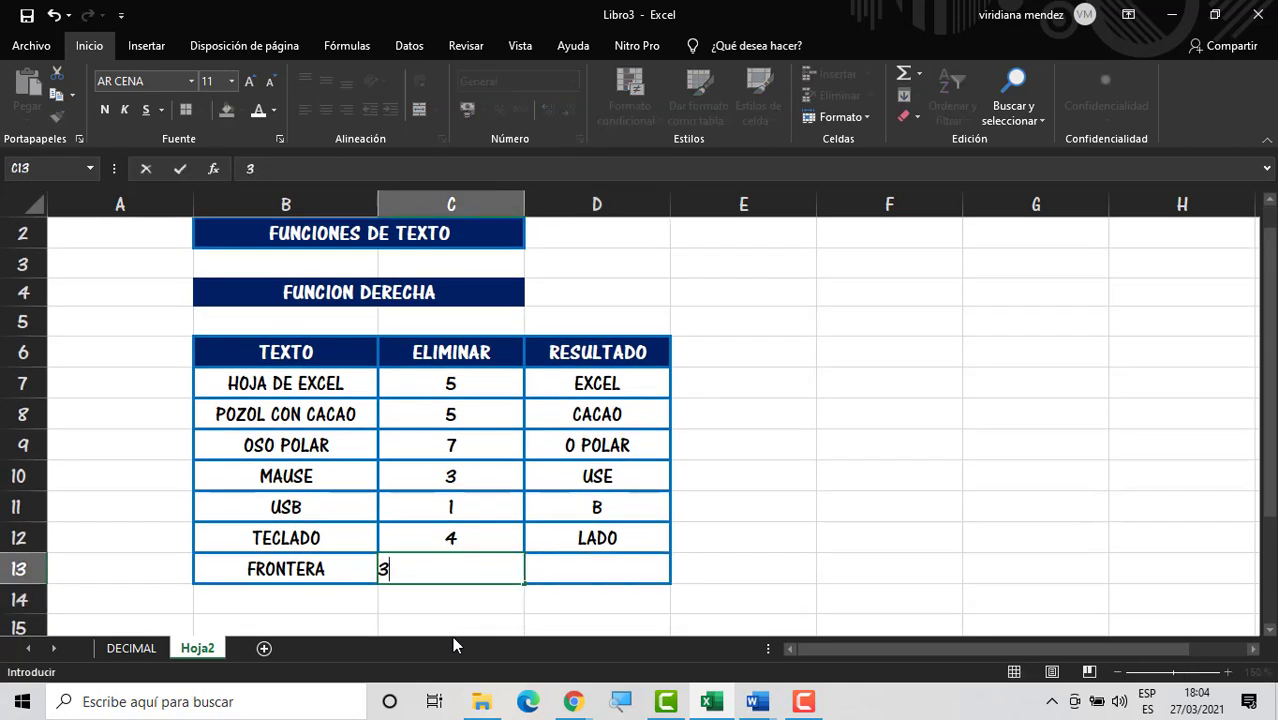
key(Return)
key(Up)
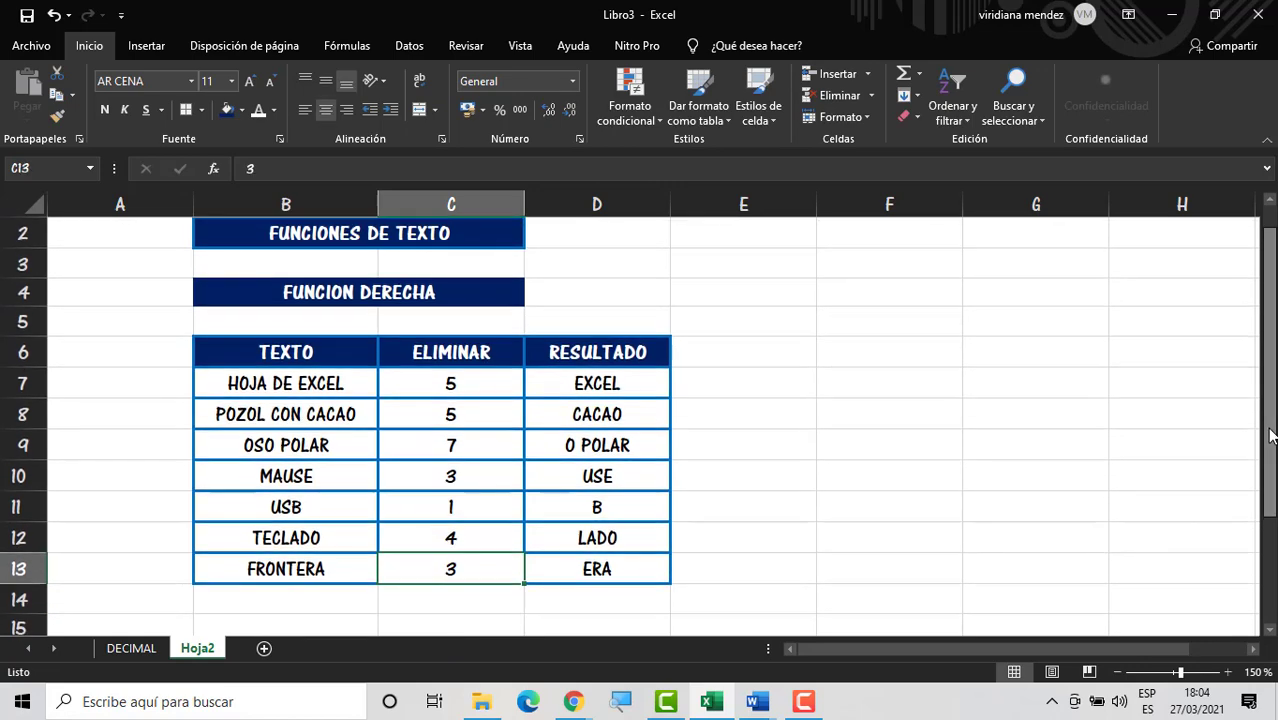
click(756, 530)
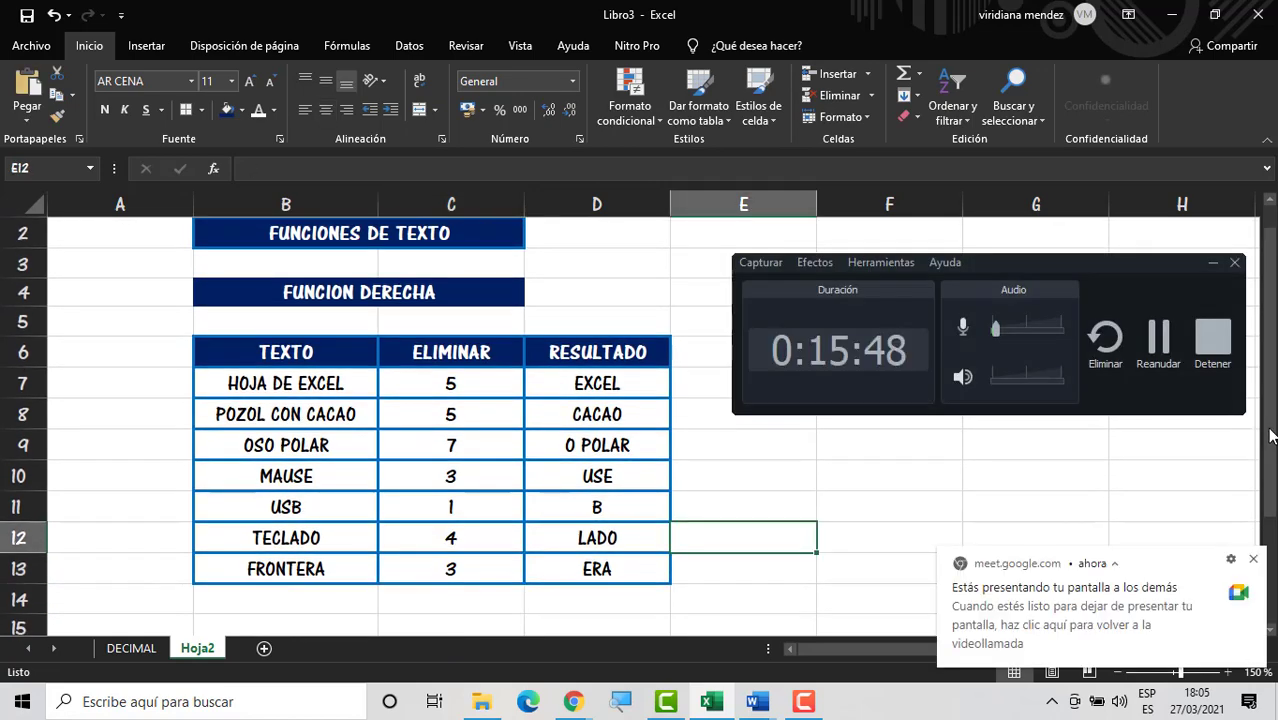
Step: Rename the sheet Hoja2 as DERECHA
right_click(199, 650)
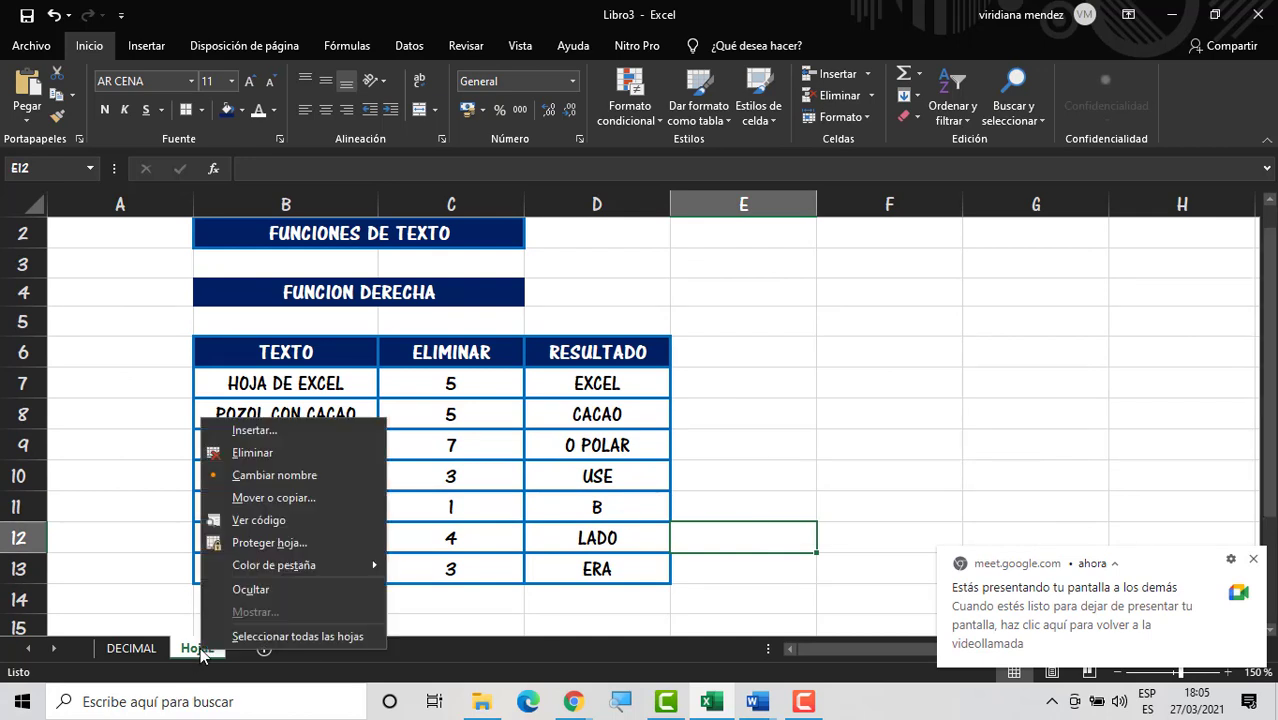
click(346, 470)
text(DERECHA)
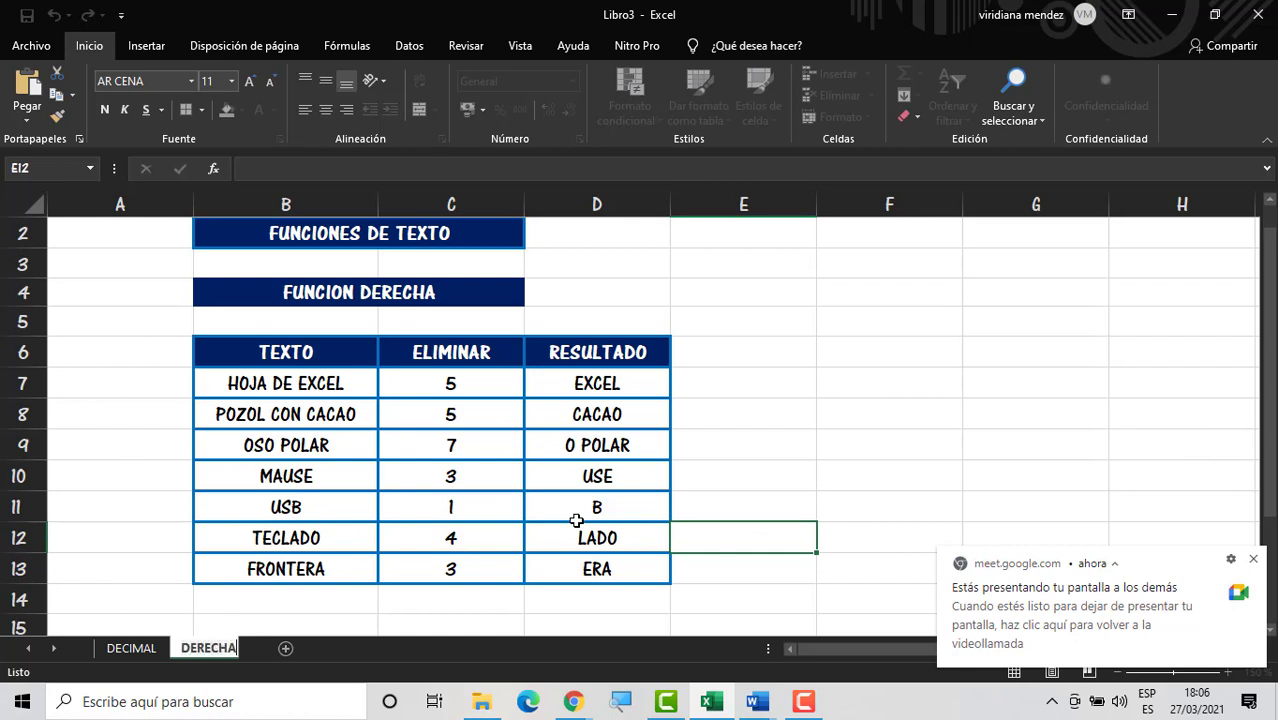
key(Return)
click(850, 420)
Step: Copy the two title banners in B2:C4 and paste them at B3 on a new sheet
drag(1268, 440, 1270, 430)
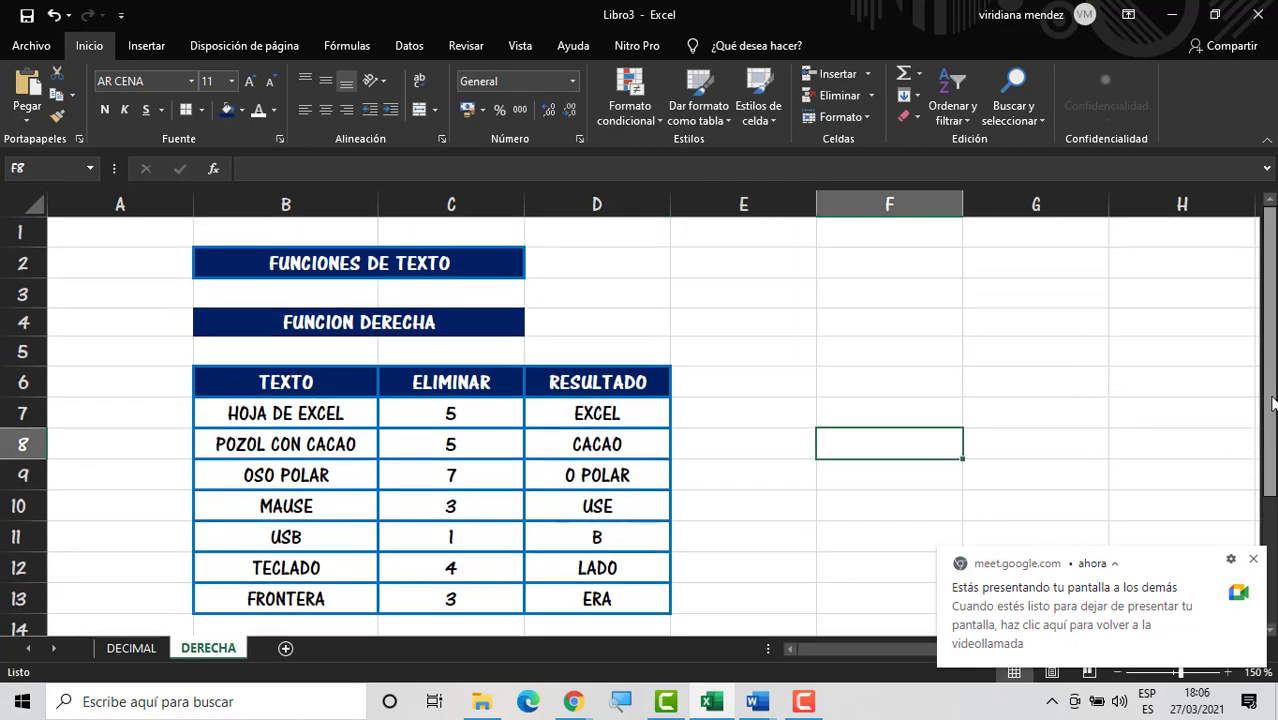
drag(458, 272, 457, 316)
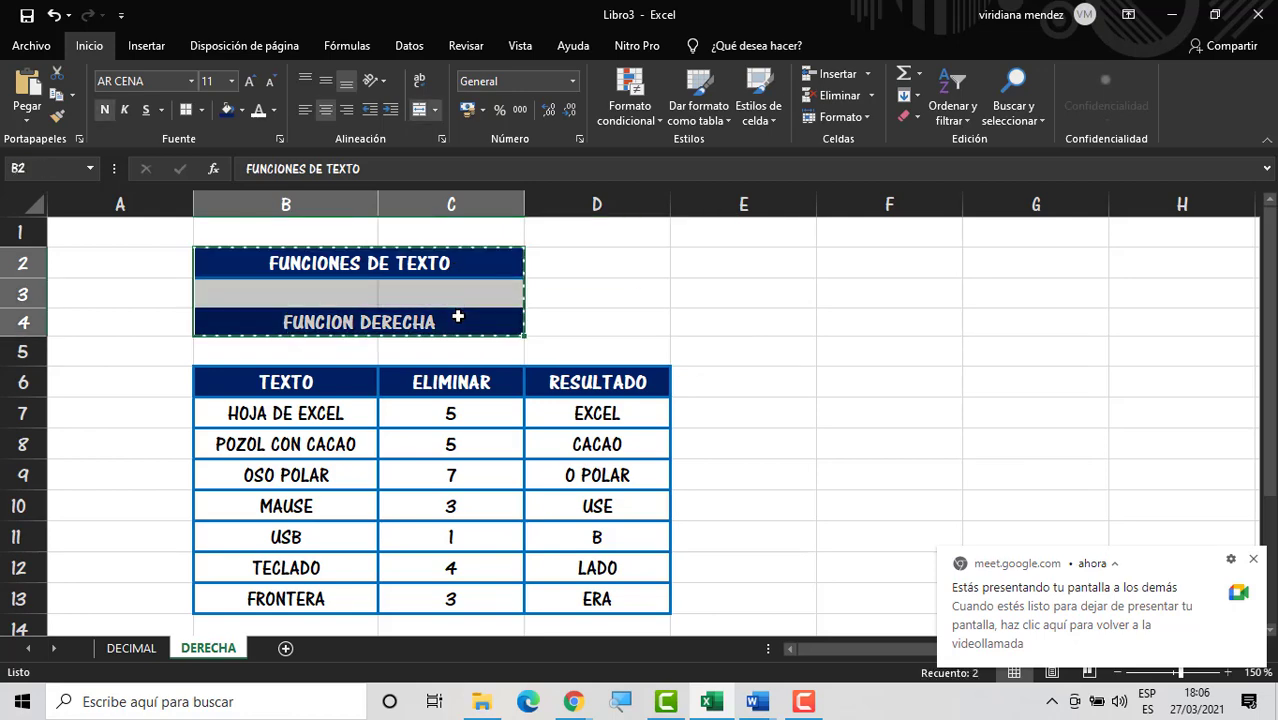
key(ctrl+c)
click(286, 649)
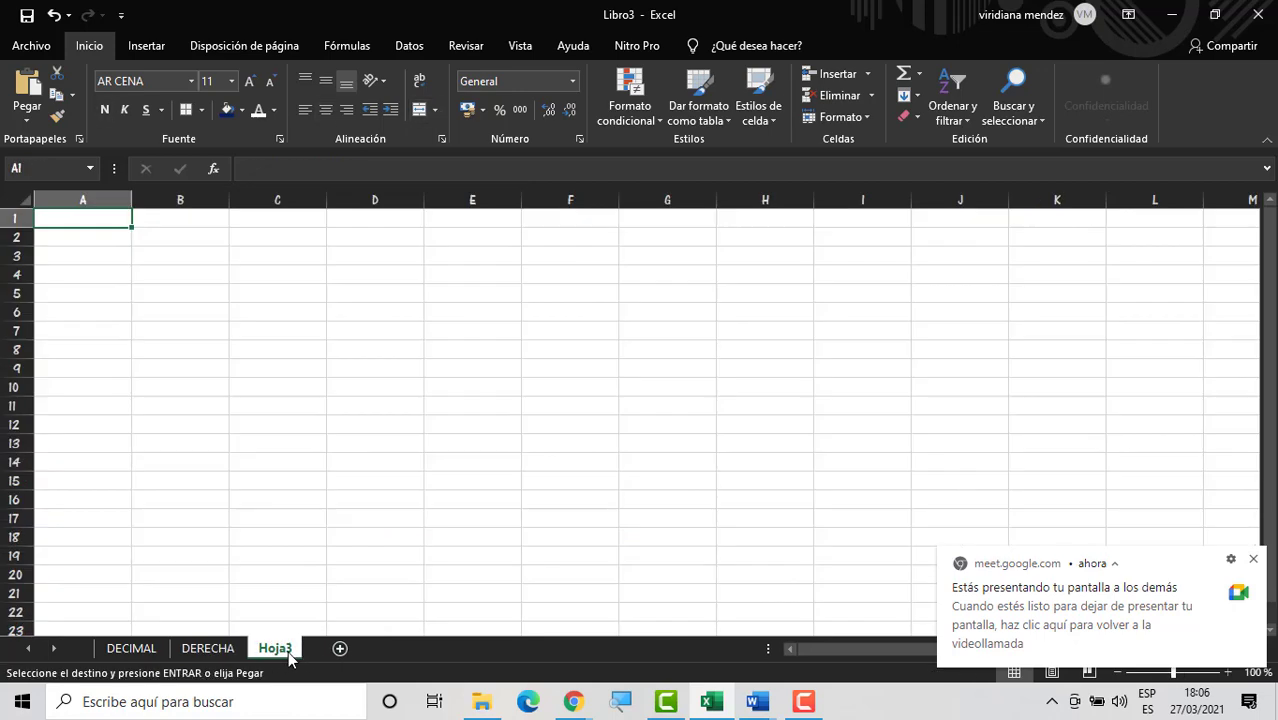
click(189, 249)
key(ctrl+v)
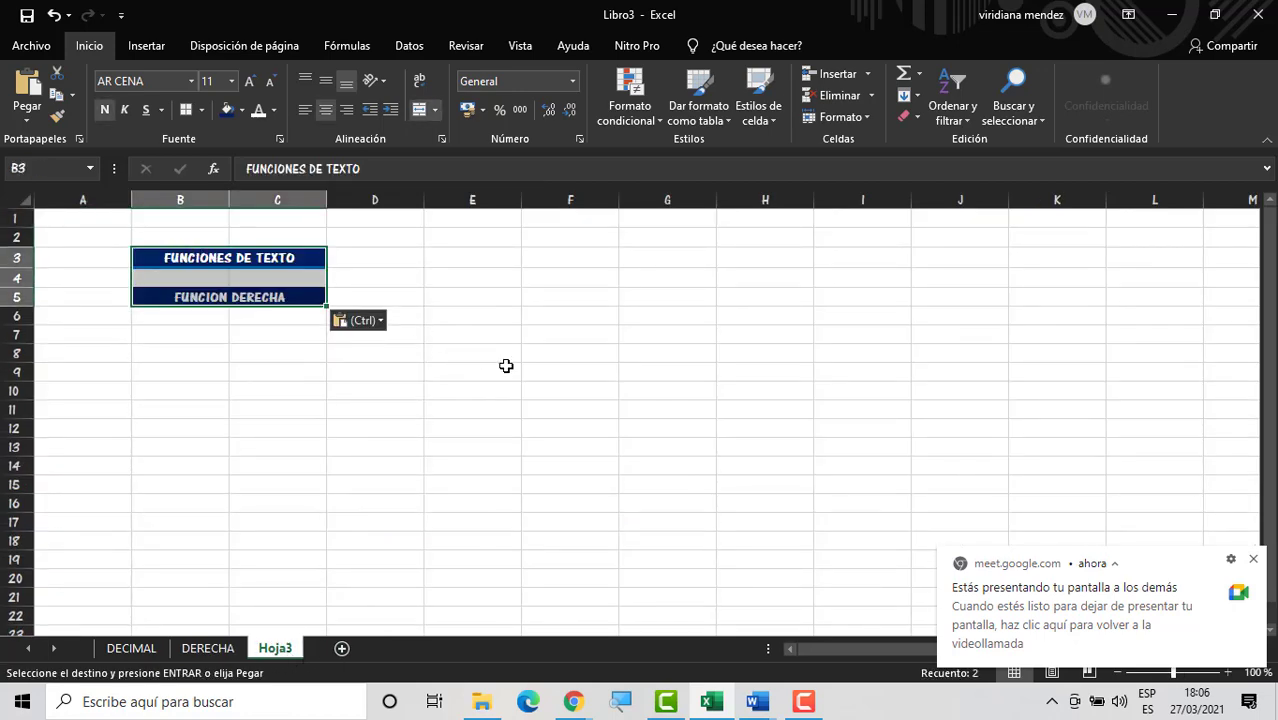
click(505, 366)
click(1256, 559)
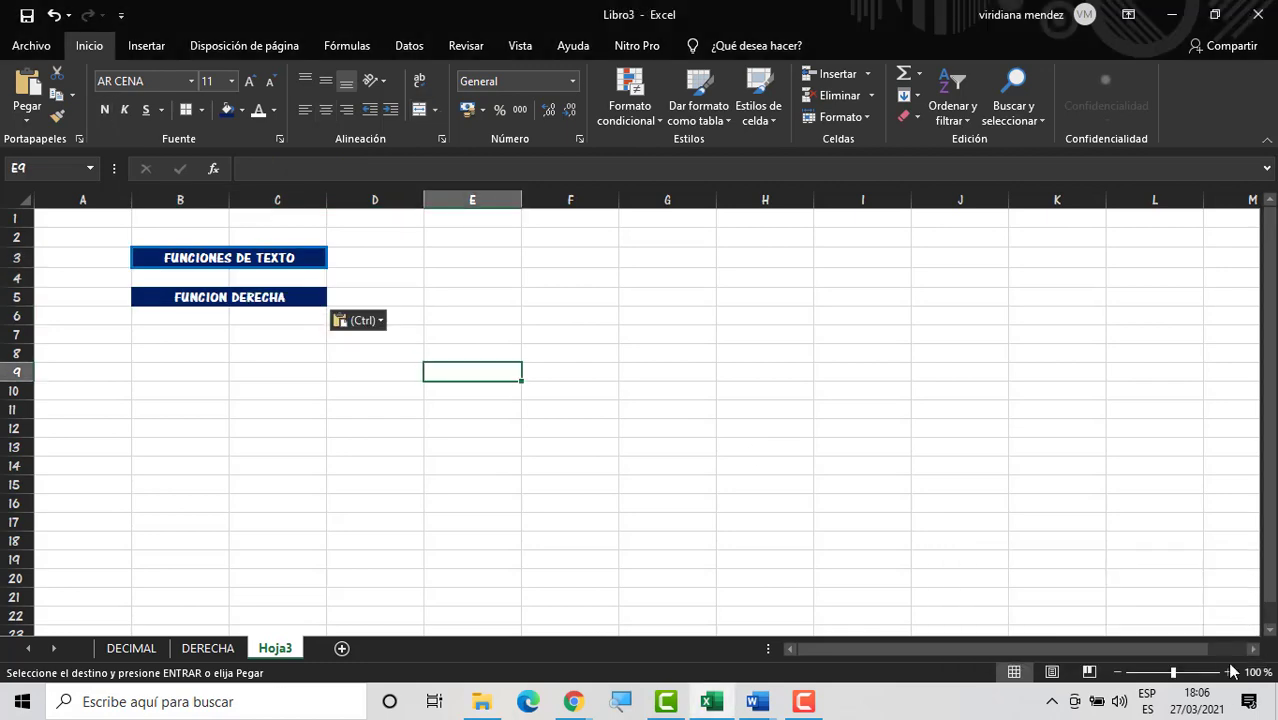
Step: Change the second banner's text in B5 to FUNCION ENCONTRAR
click(1228, 672)
click(1228, 672)
click(1228, 672)
click(1228, 672)
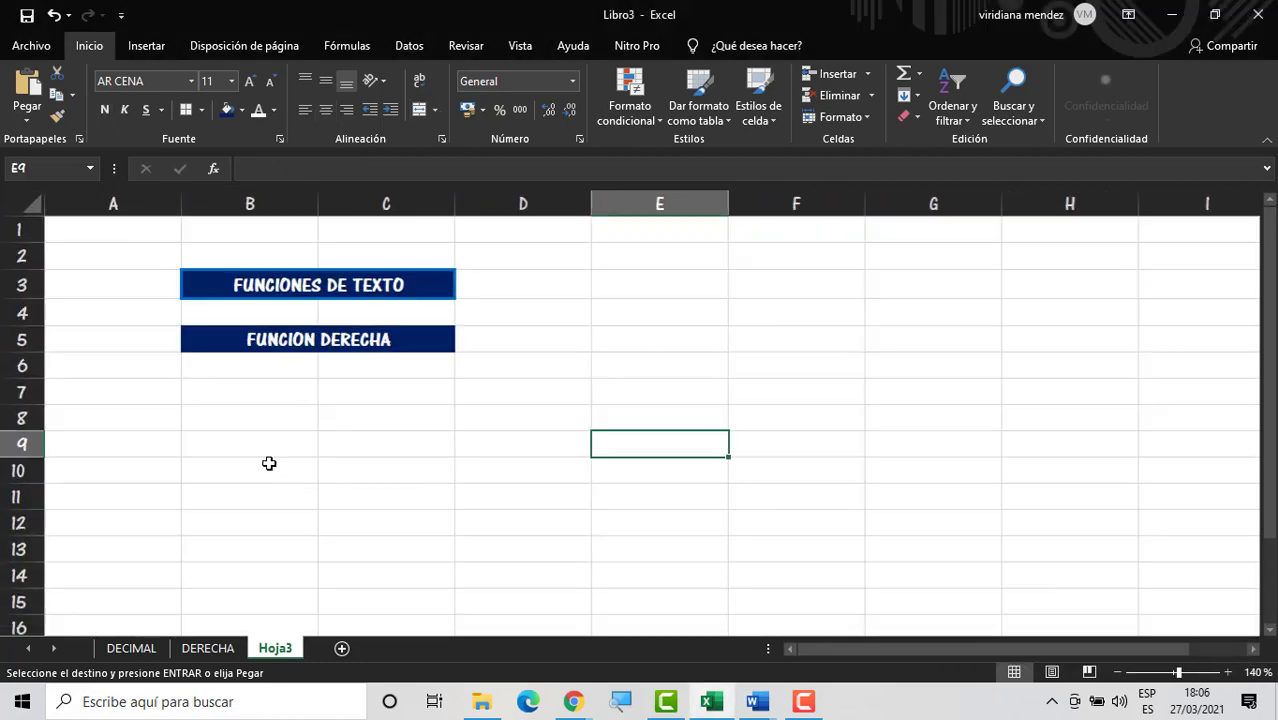
click(266, 402)
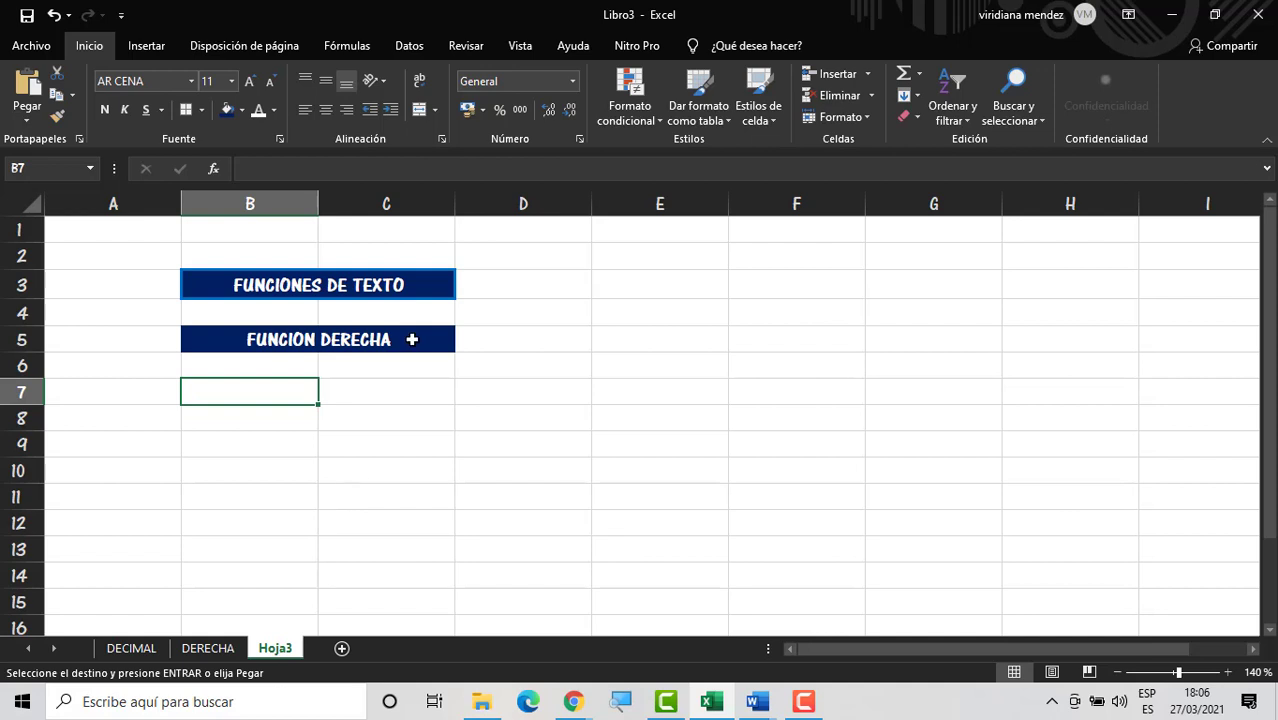
double_click(434, 341)
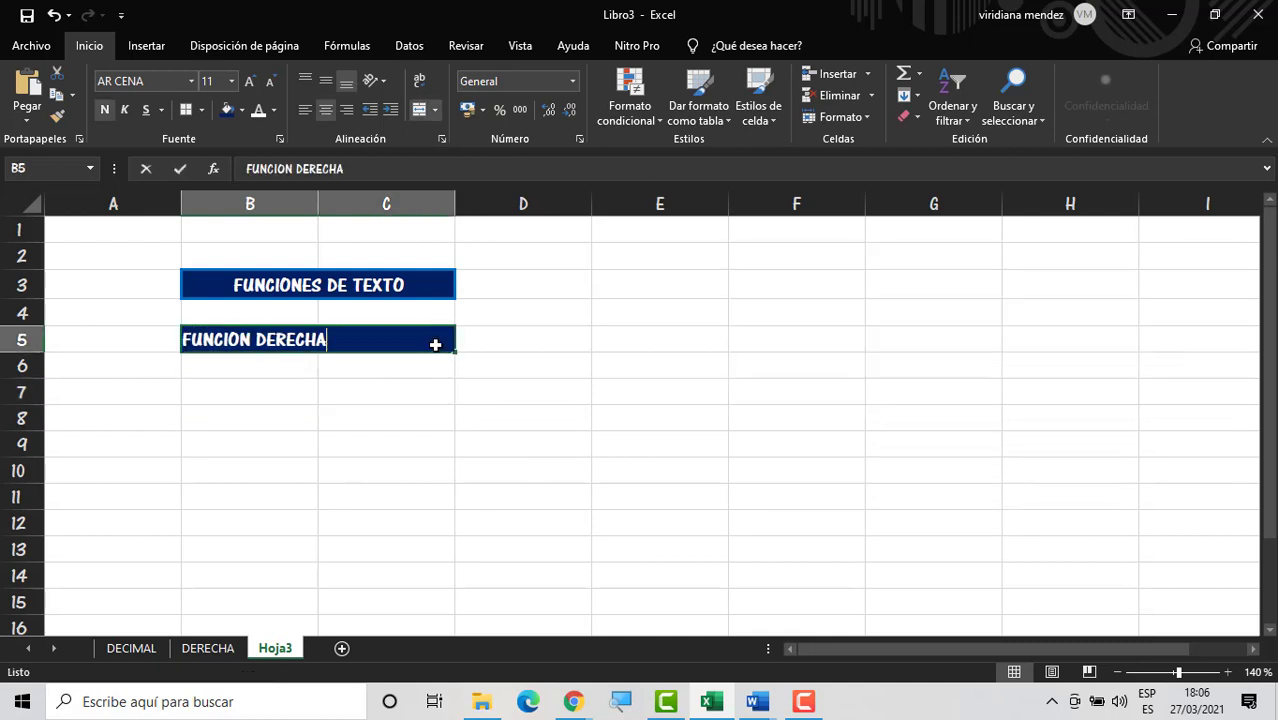
key(BackSpace)
key(BackSpace)
key(BackSpace)
key(BackSpace)
key(BackSpace)
key(BackSpace)
key(BackSpace)
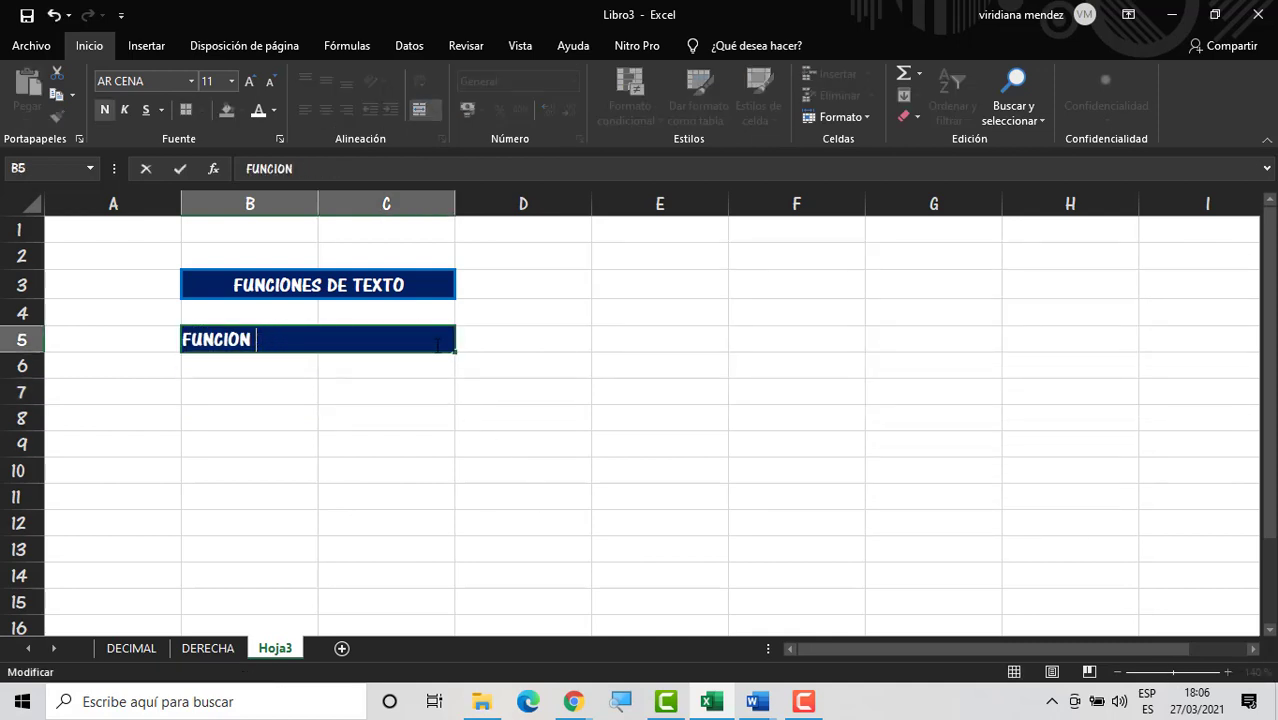
text(ENCONTRAR)
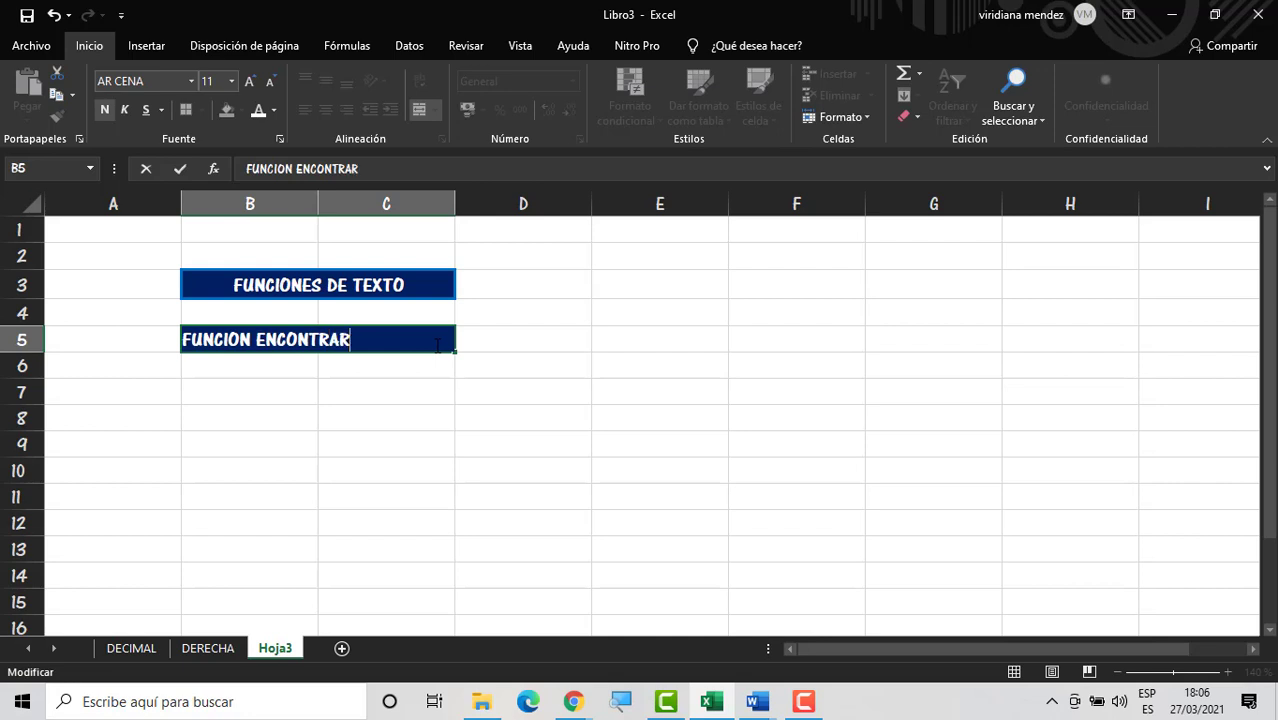
Step: Rename the sheet Hoja3 as ENCONTRAR
right_click(273, 652)
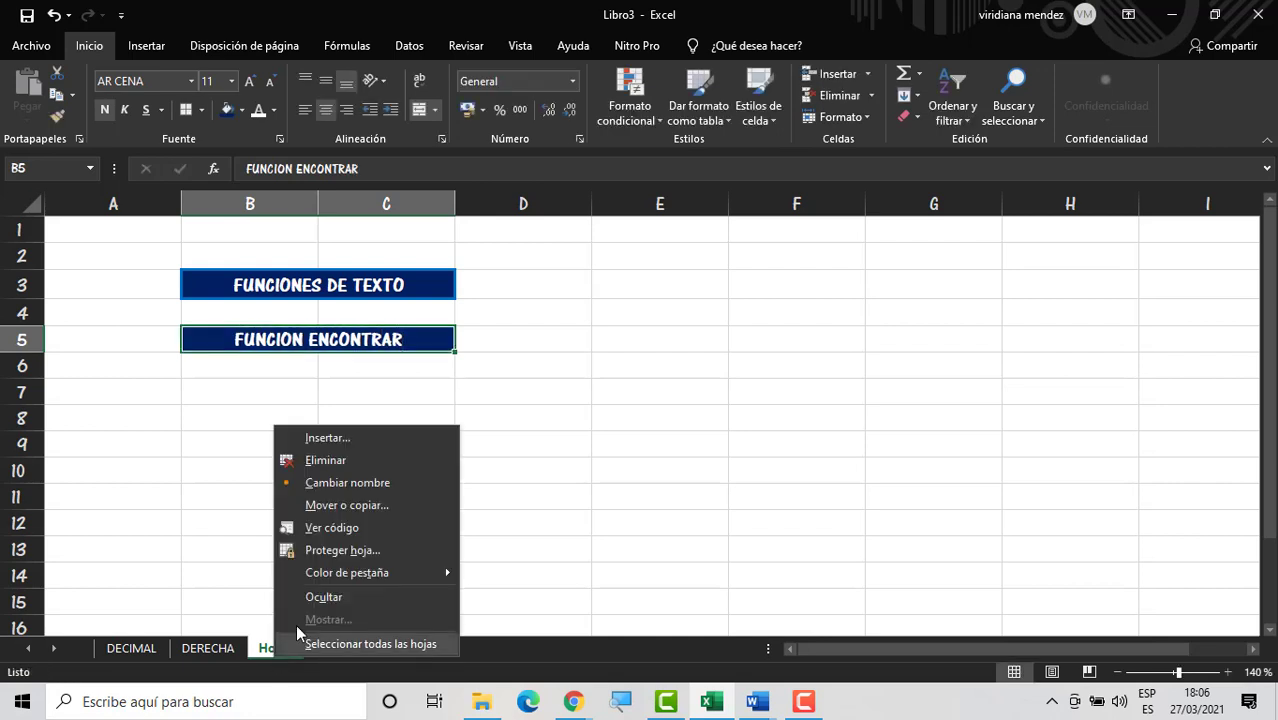
click(347, 483)
text(ENC)
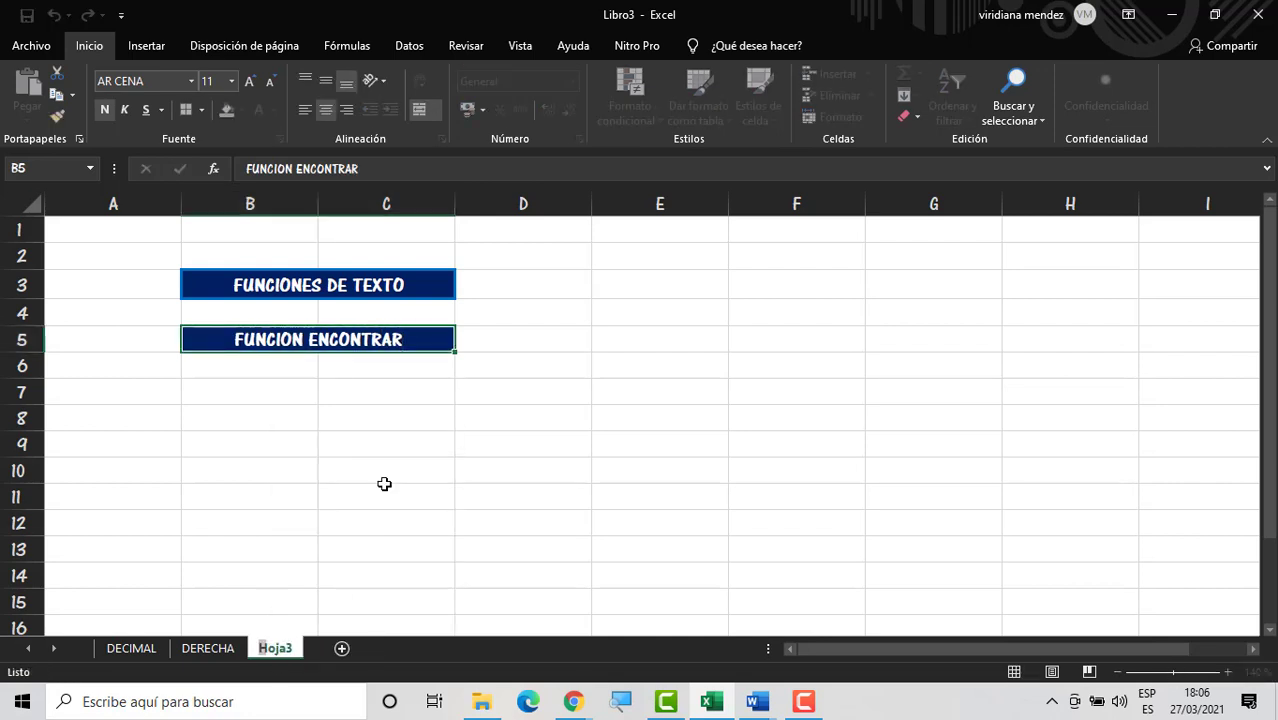
text(ONTRAR)
key(Return)
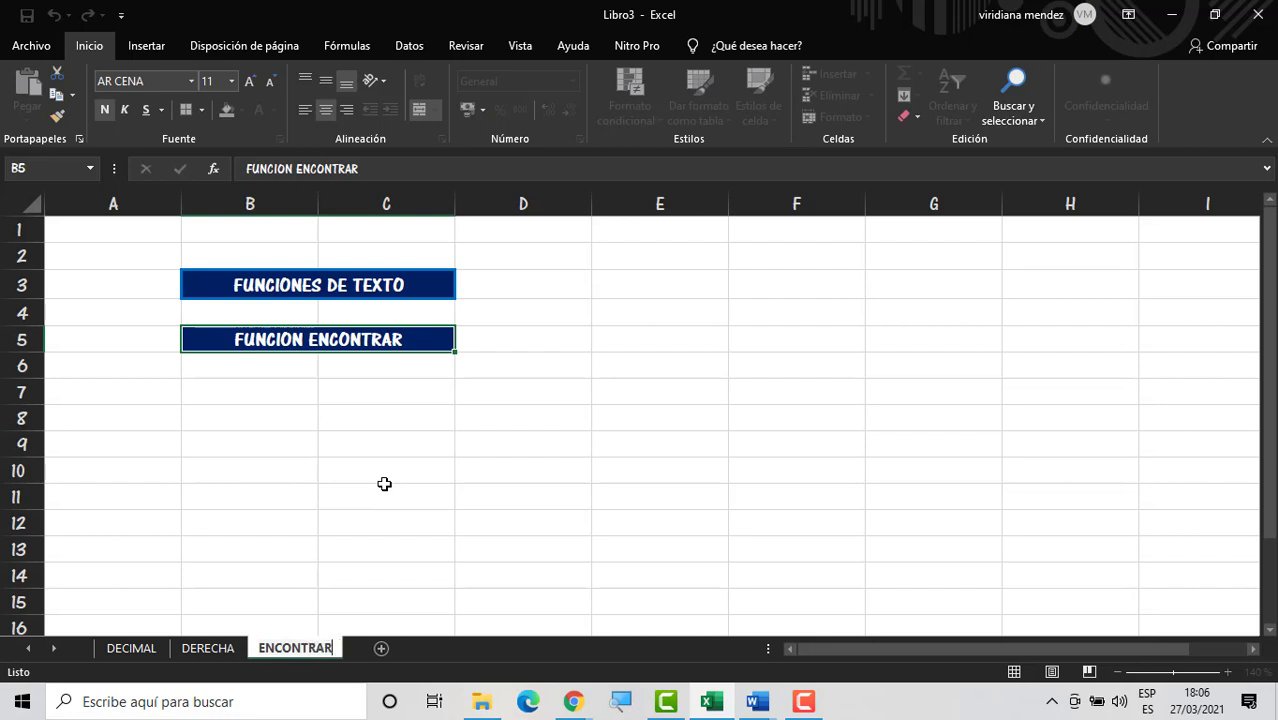
Step: Enter the label CADENA DE TEXTO in B8, below the FUNCION ENCONTRAR banner
key(Down)
key(Down)
click(280, 414)
text(CA )
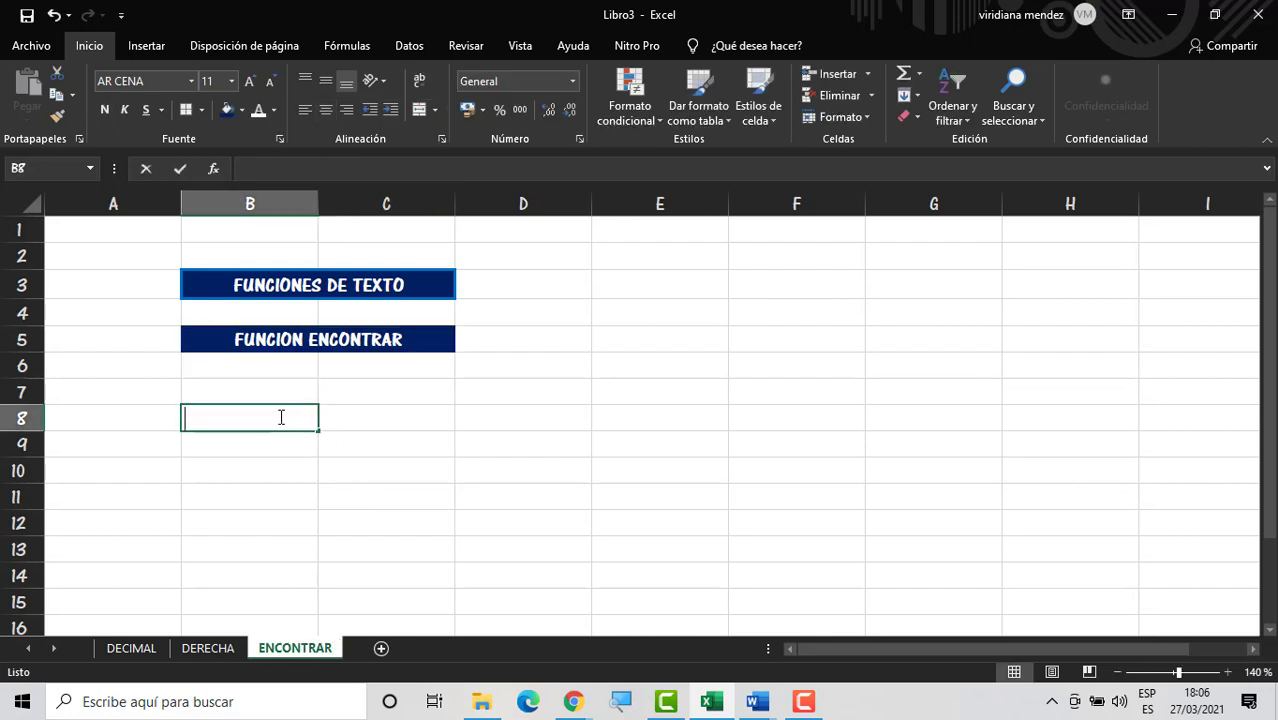
text(DENA DE )
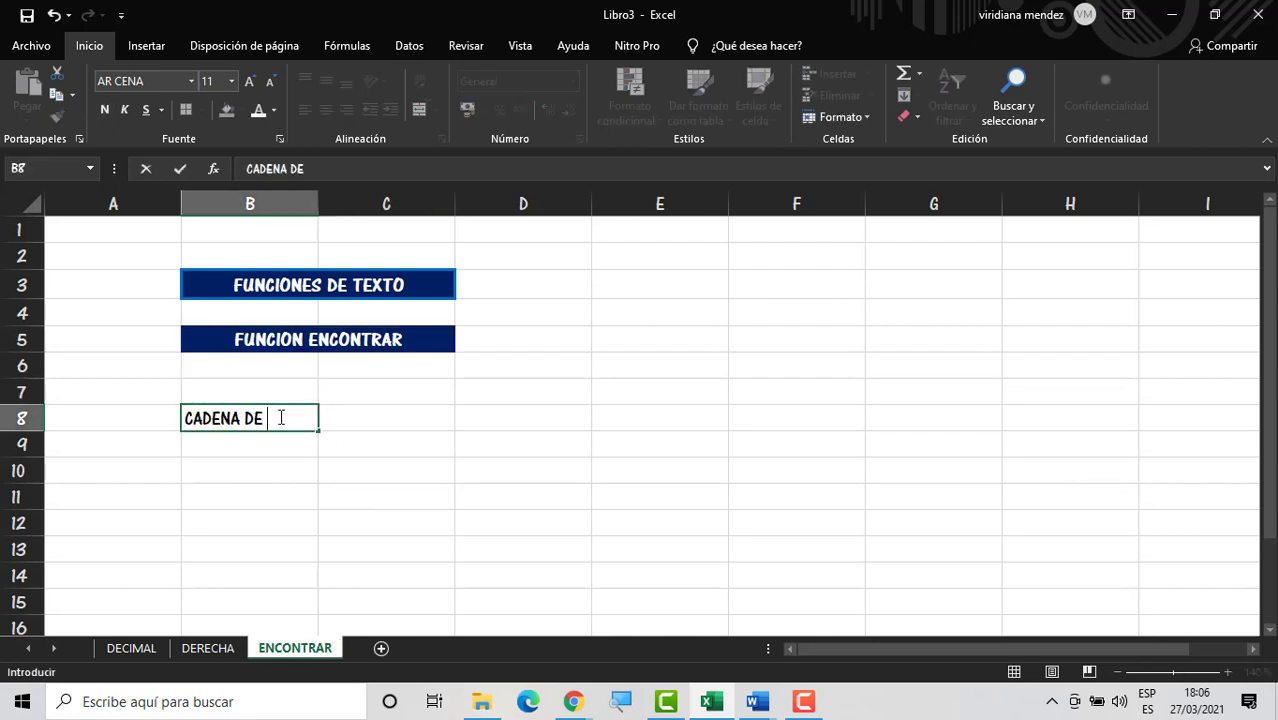
text(TEXTO)
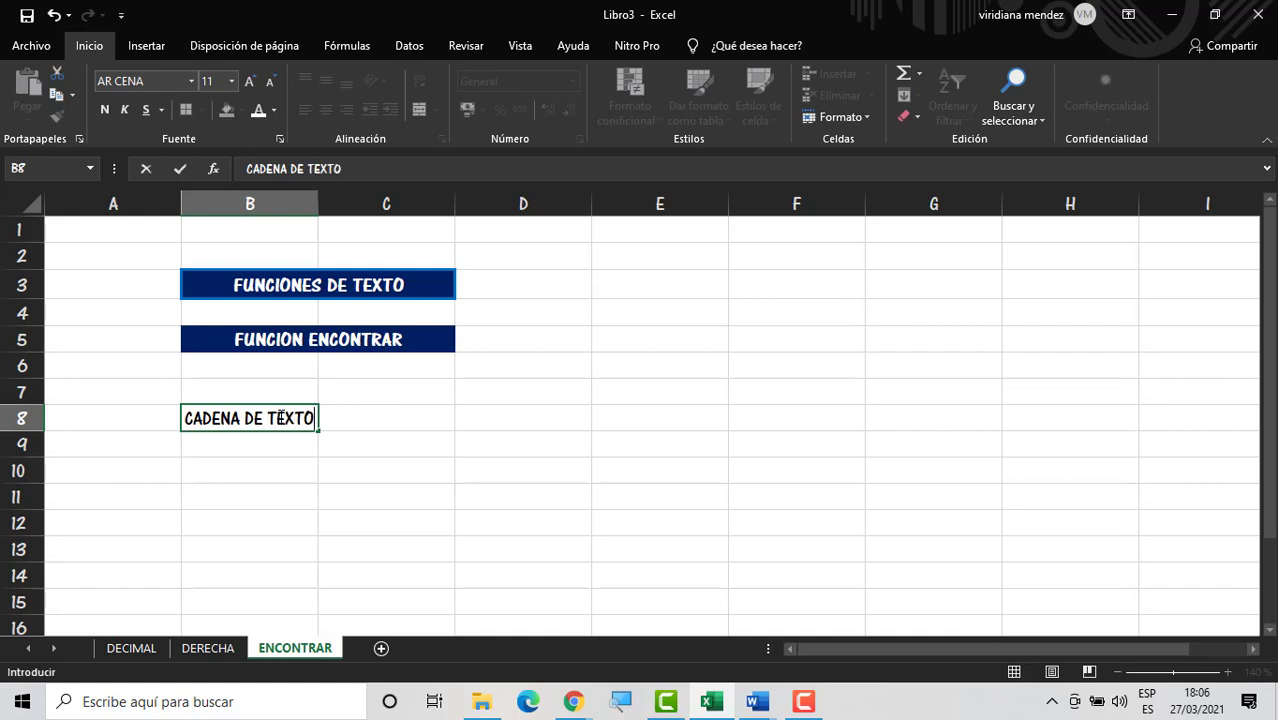
key(Tab)
key(Down)
key(Left)
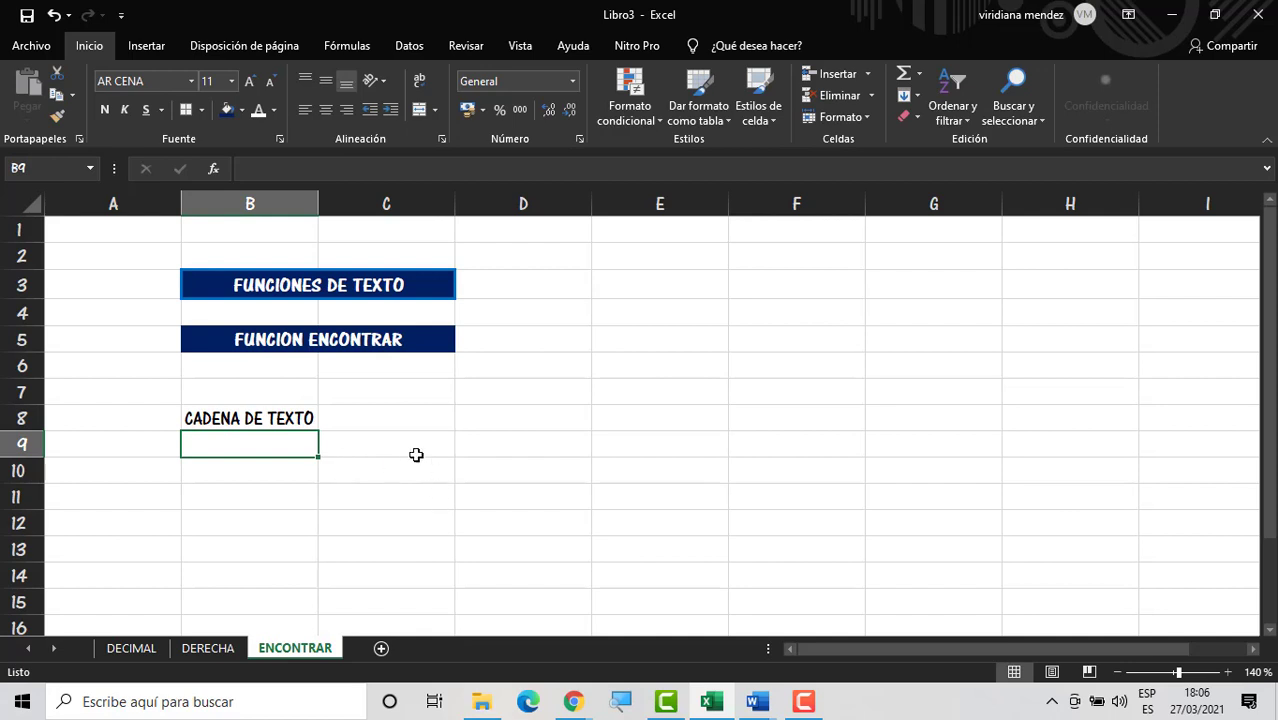
Step: Merge and center B9:D9 and give the merged cell a blue border
drag(327, 443, 491, 431)
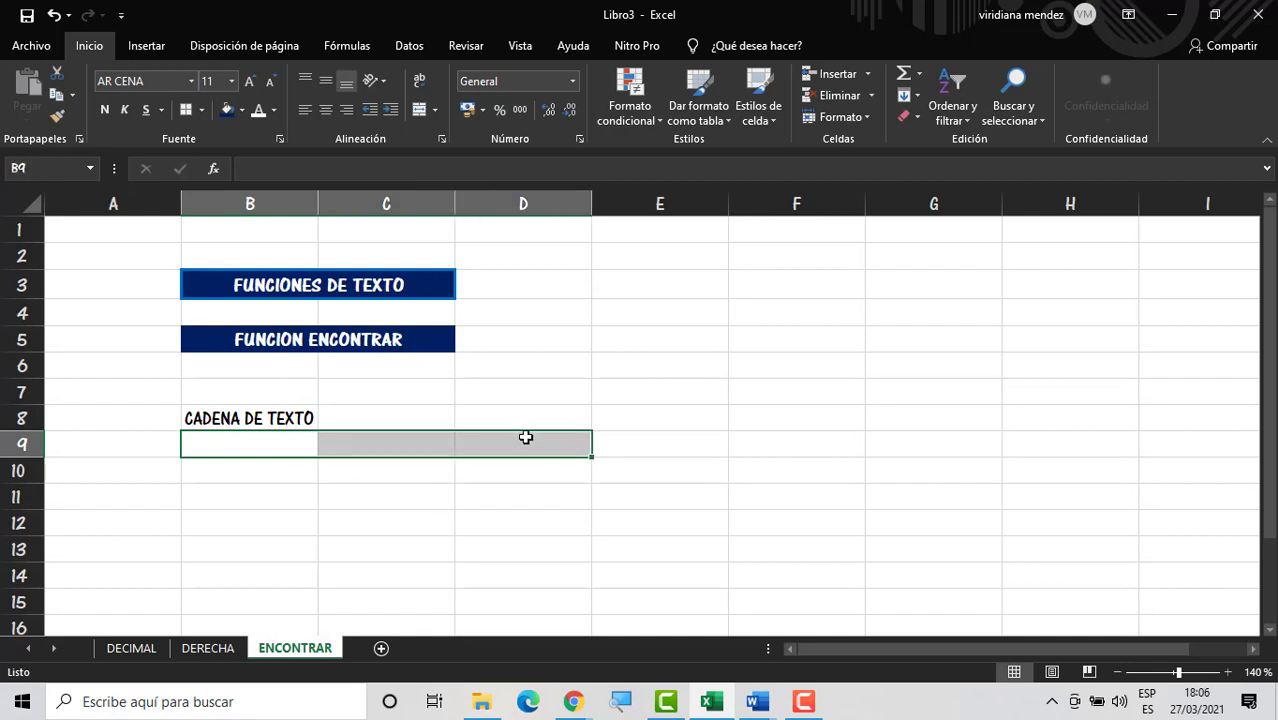
click(420, 110)
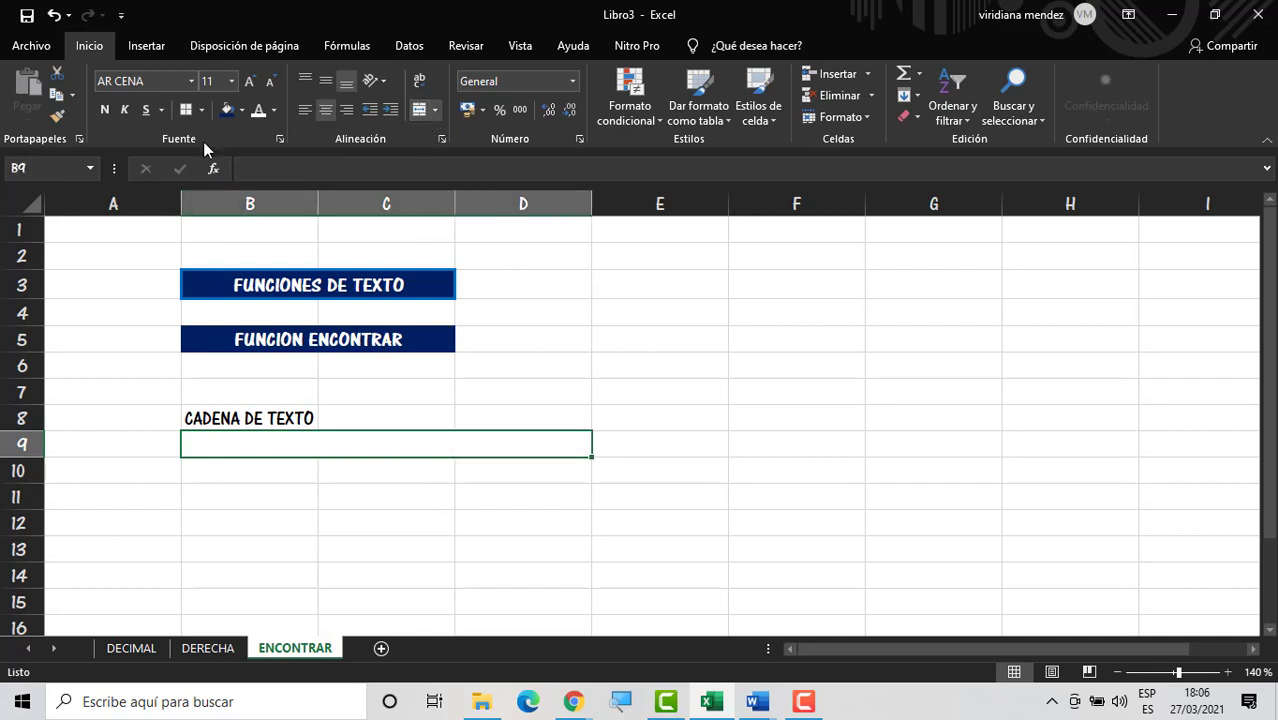
click(186, 110)
click(281, 503)
Step: Merge and center CADENA DE TEXTO across B8:C8 and format it with dark blue fill, white bold text and a blue border
drag(268, 418, 391, 419)
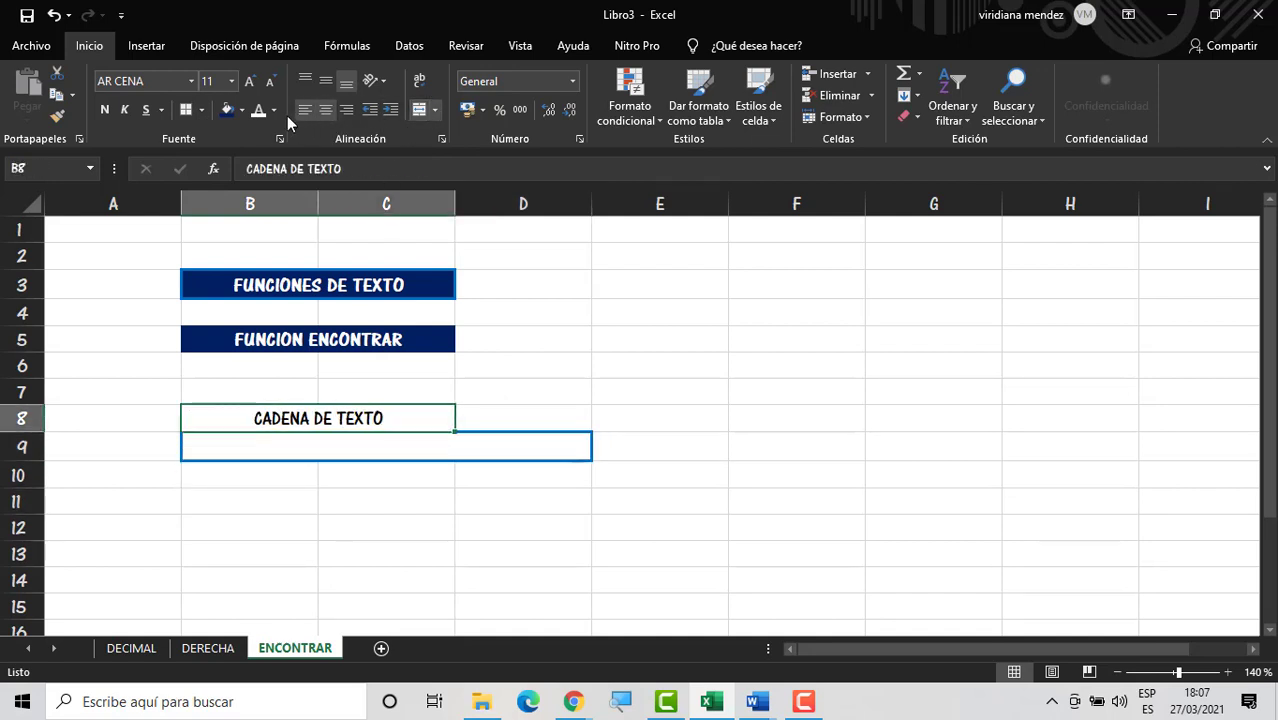
click(229, 111)
click(259, 110)
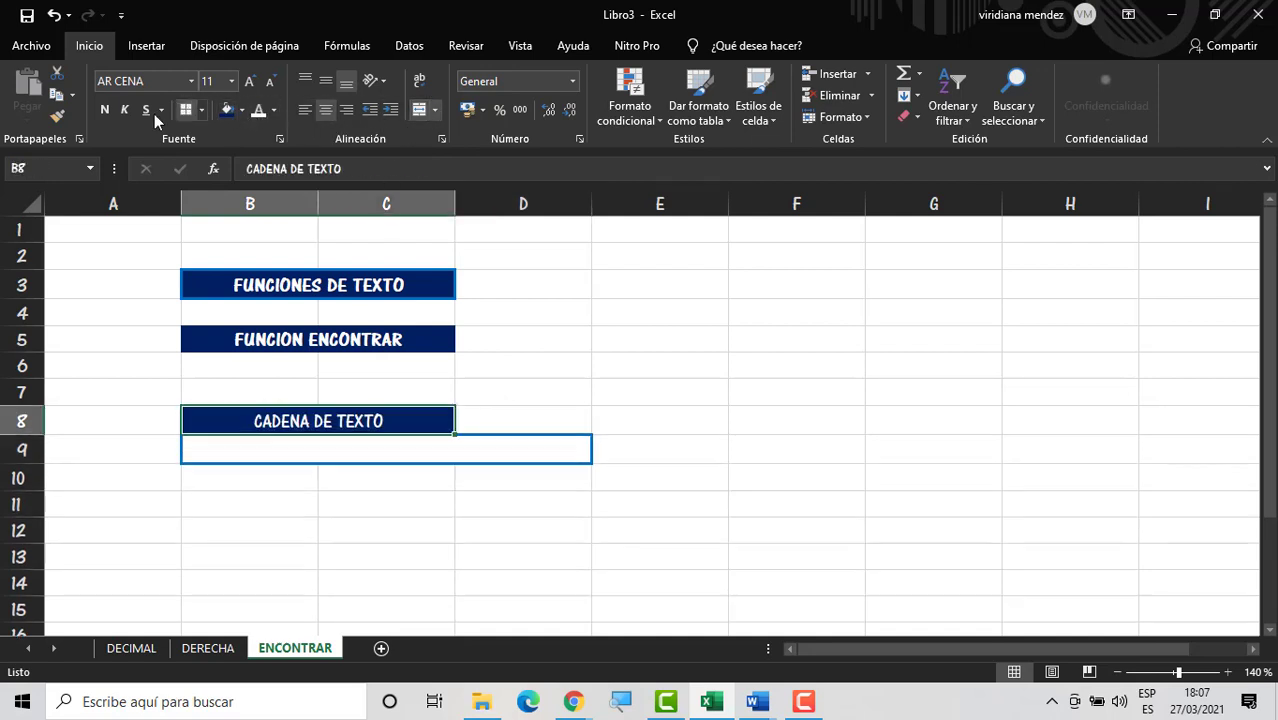
click(108, 107)
click(462, 533)
click(759, 451)
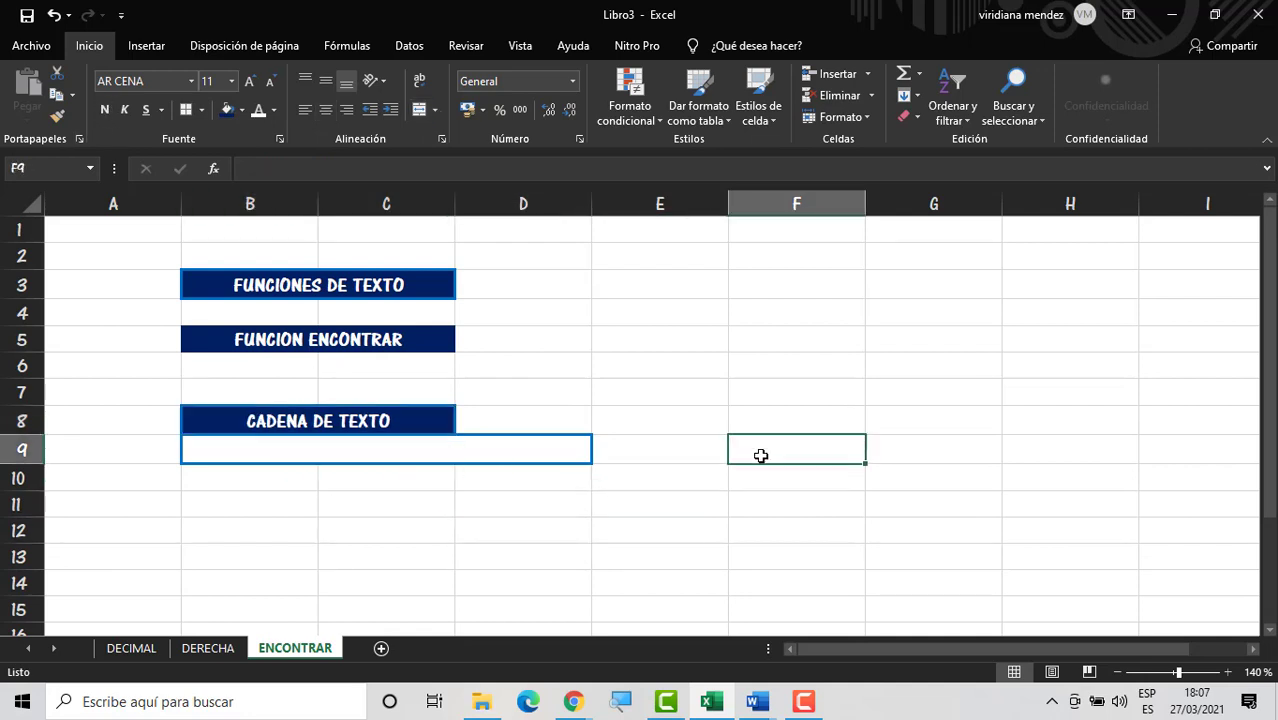
click(771, 414)
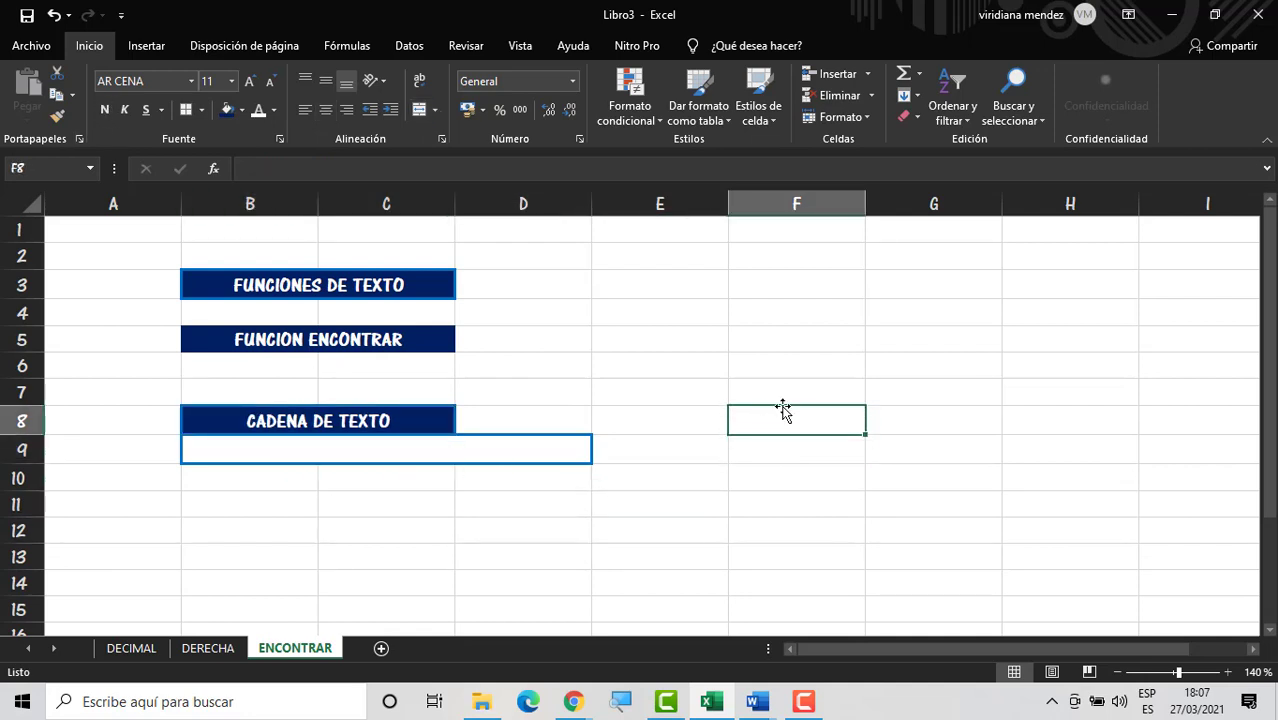
click(783, 396)
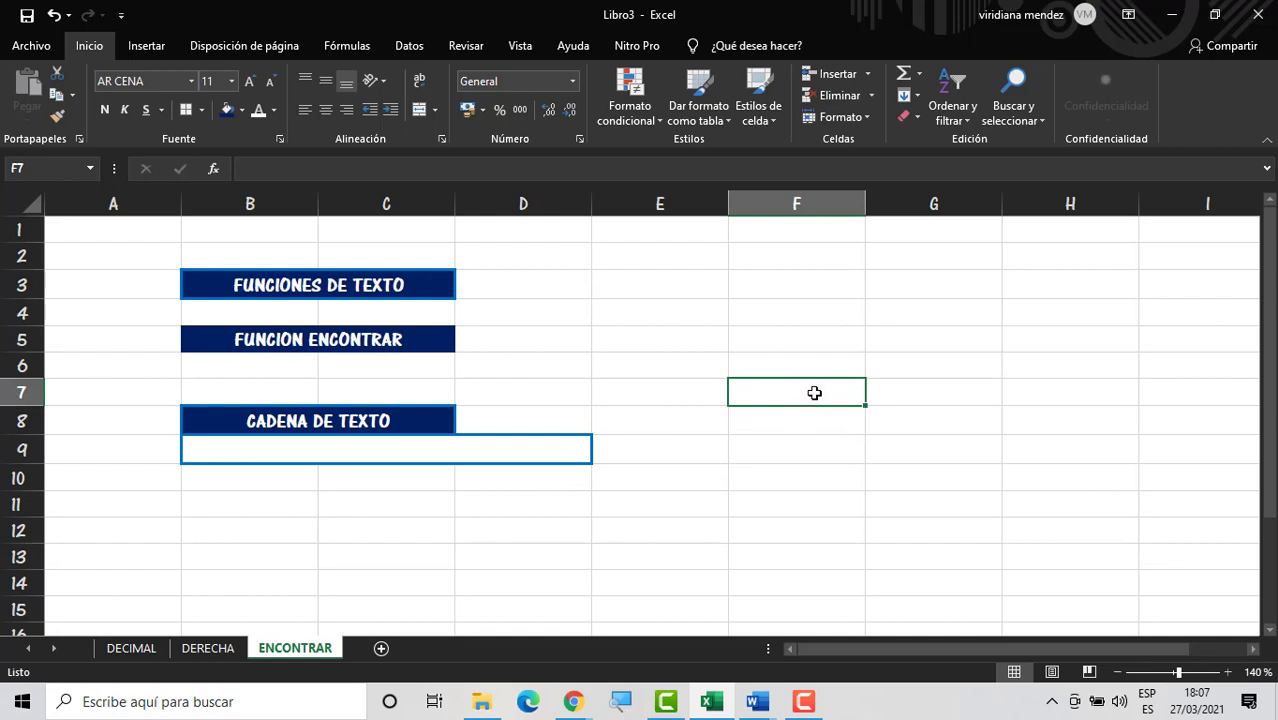
Step: Enter the label LETRA BUSCADA in F8, on the same row as CADENA DE TEXTO
key(Down)
key(Down)
click(799, 371)
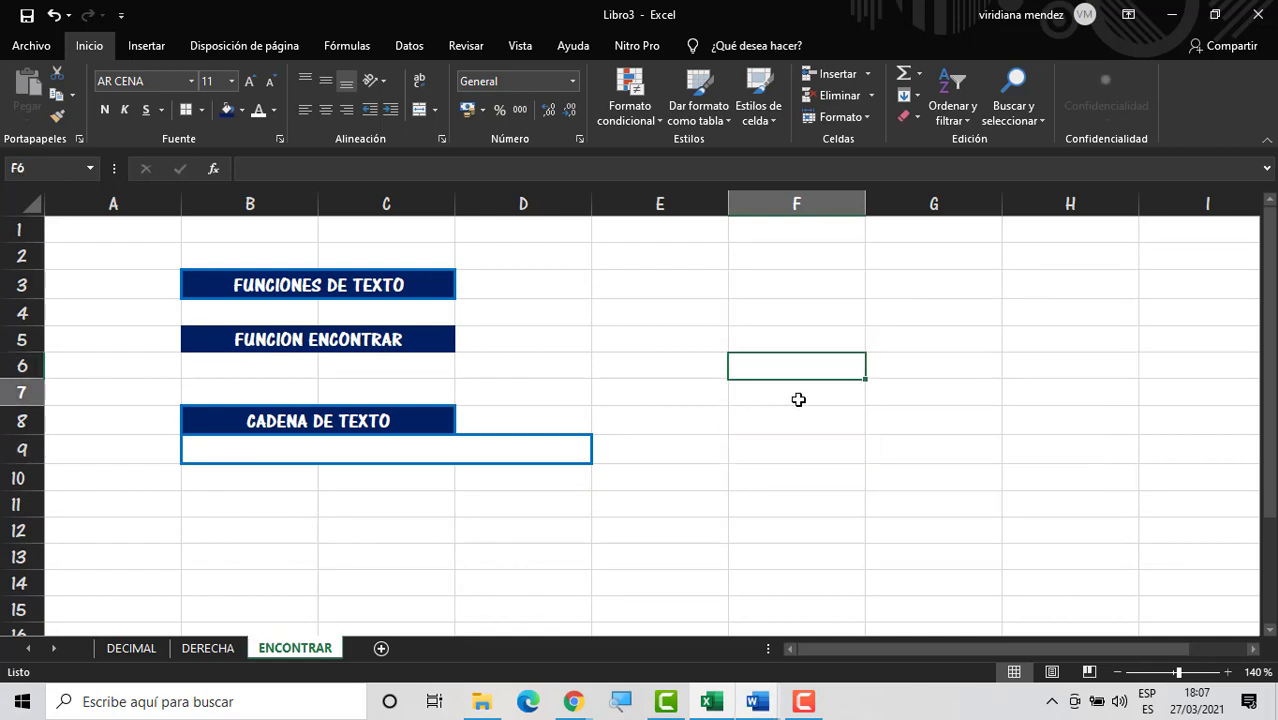
click(798, 399)
click(813, 421)
text(K)
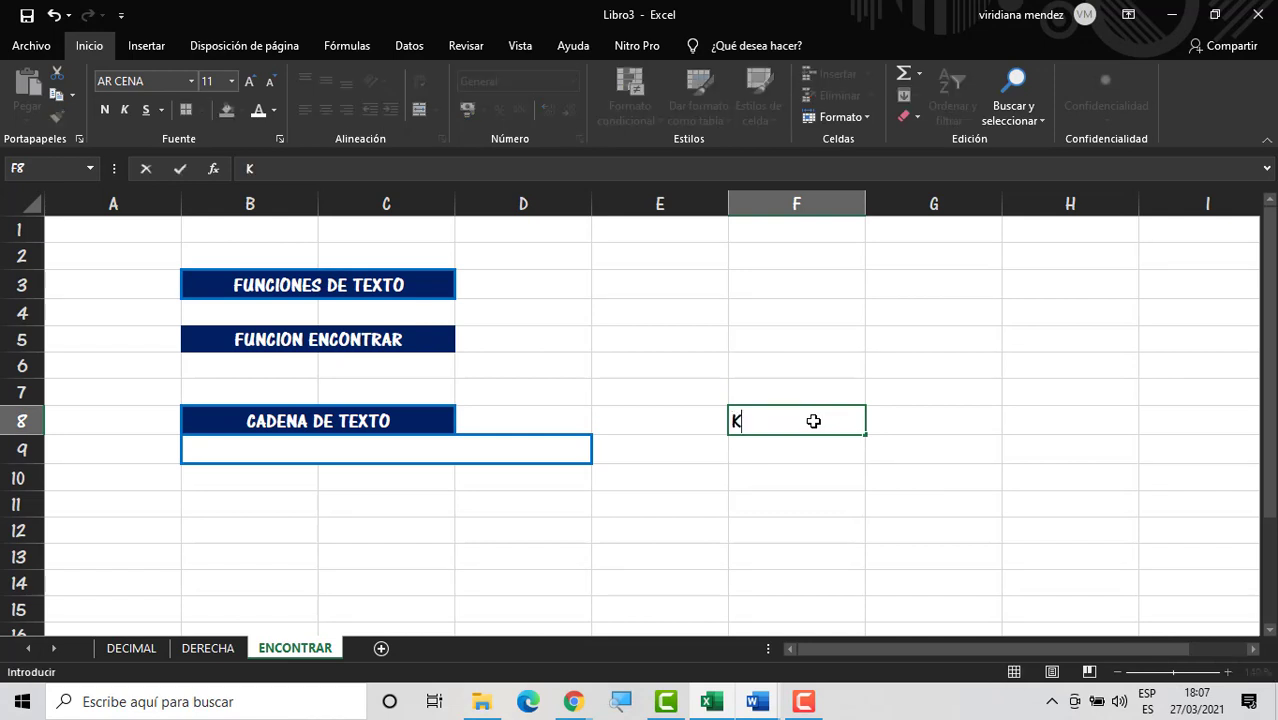
text(LETR )
text(BUSCA)
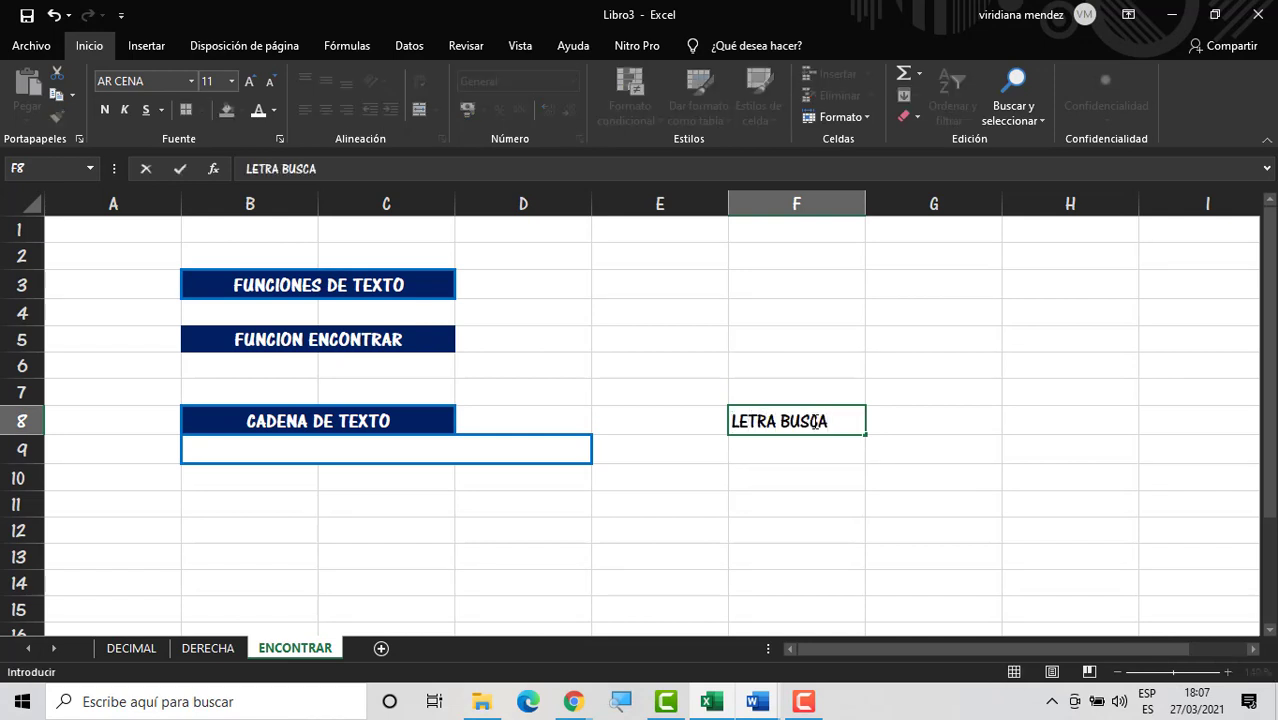
text(DA)
key(Return)
key(Right)
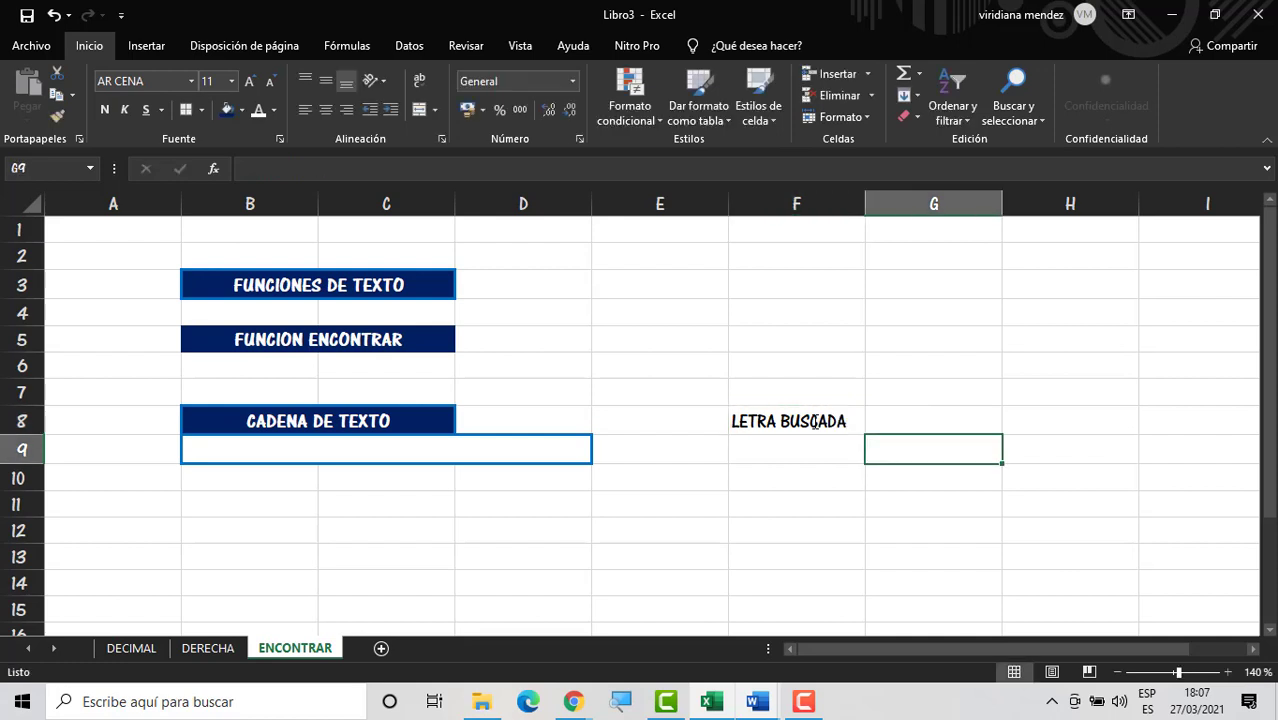
Step: Format the LETRA BUSCADA label in F8 with dark blue fill, white bold text and a blue border
click(802, 416)
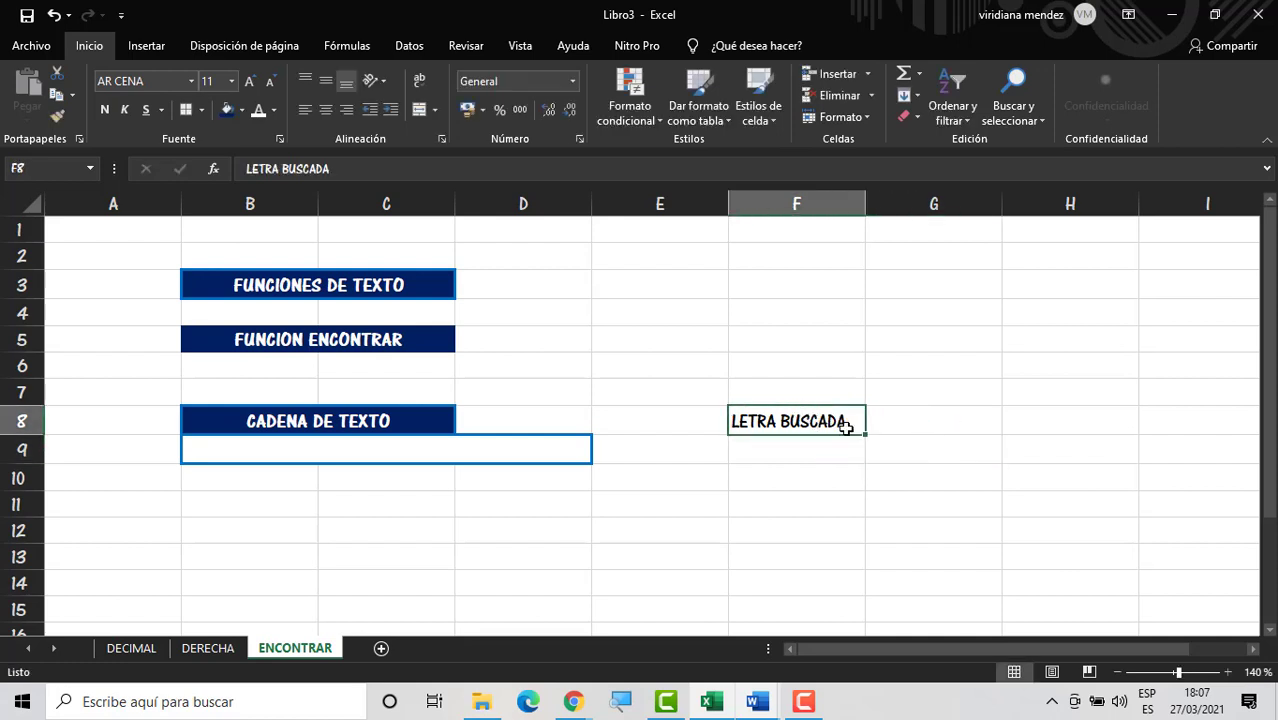
drag(846, 428, 879, 445)
click(879, 445)
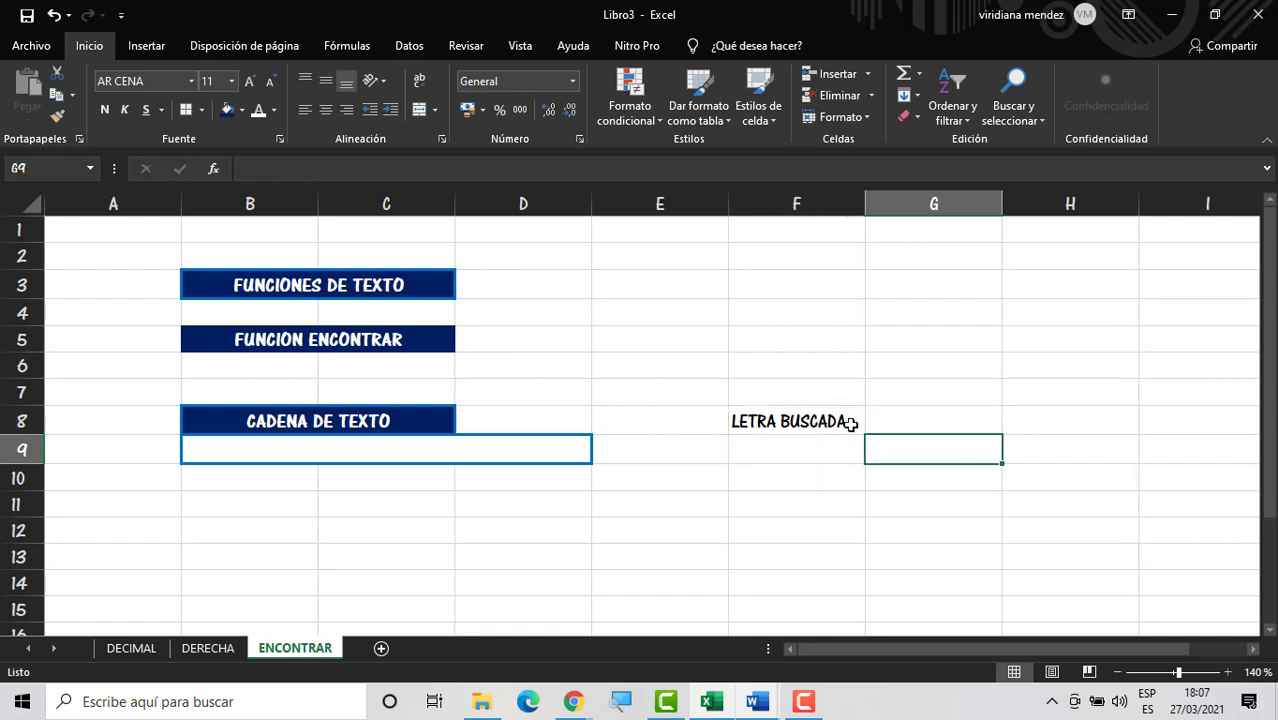
click(849, 423)
click(228, 111)
click(258, 111)
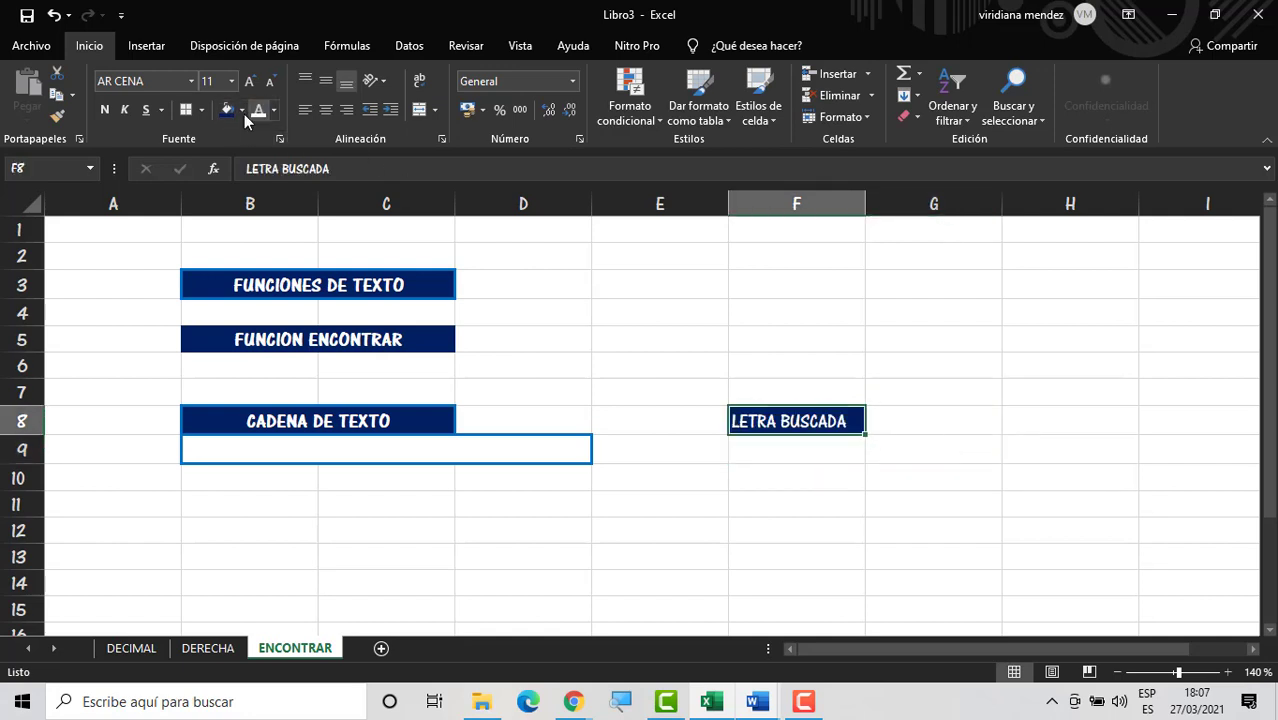
click(112, 114)
drag(852, 455, 907, 448)
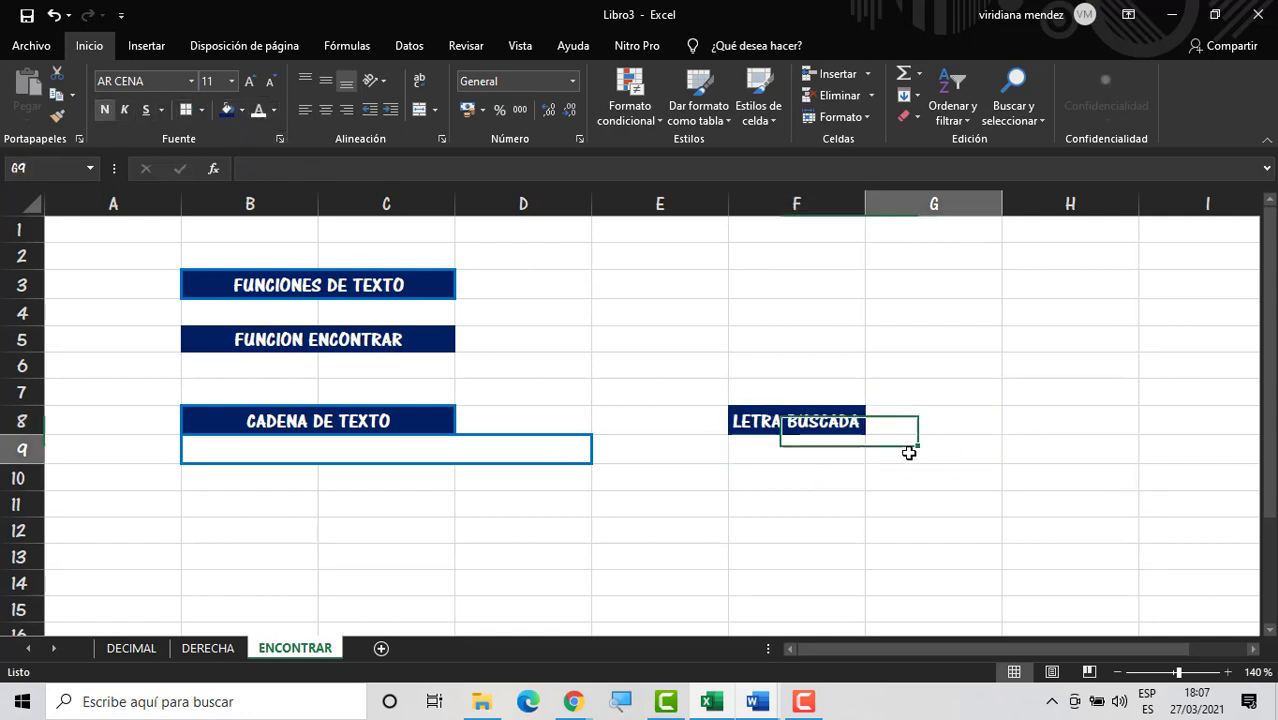
click(907, 448)
click(800, 421)
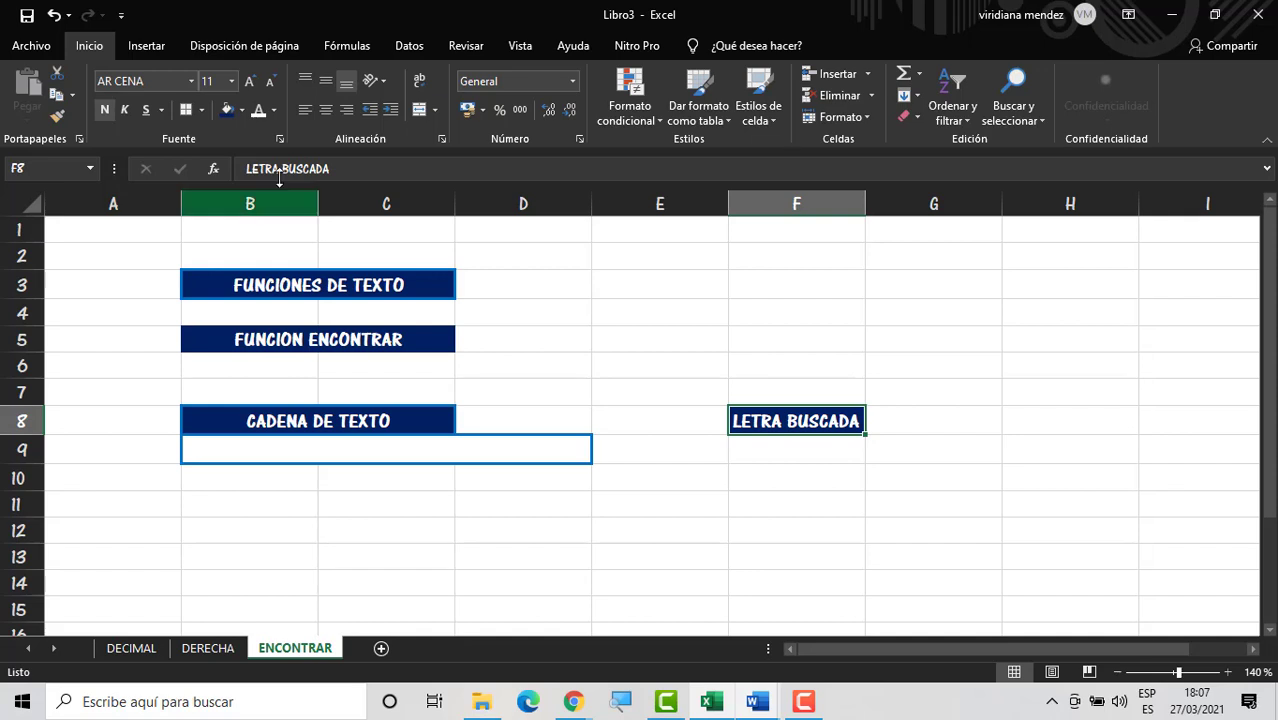
Step: Give cell G9, diagonally below LETRA BUSCADA, a blue border
click(907, 447)
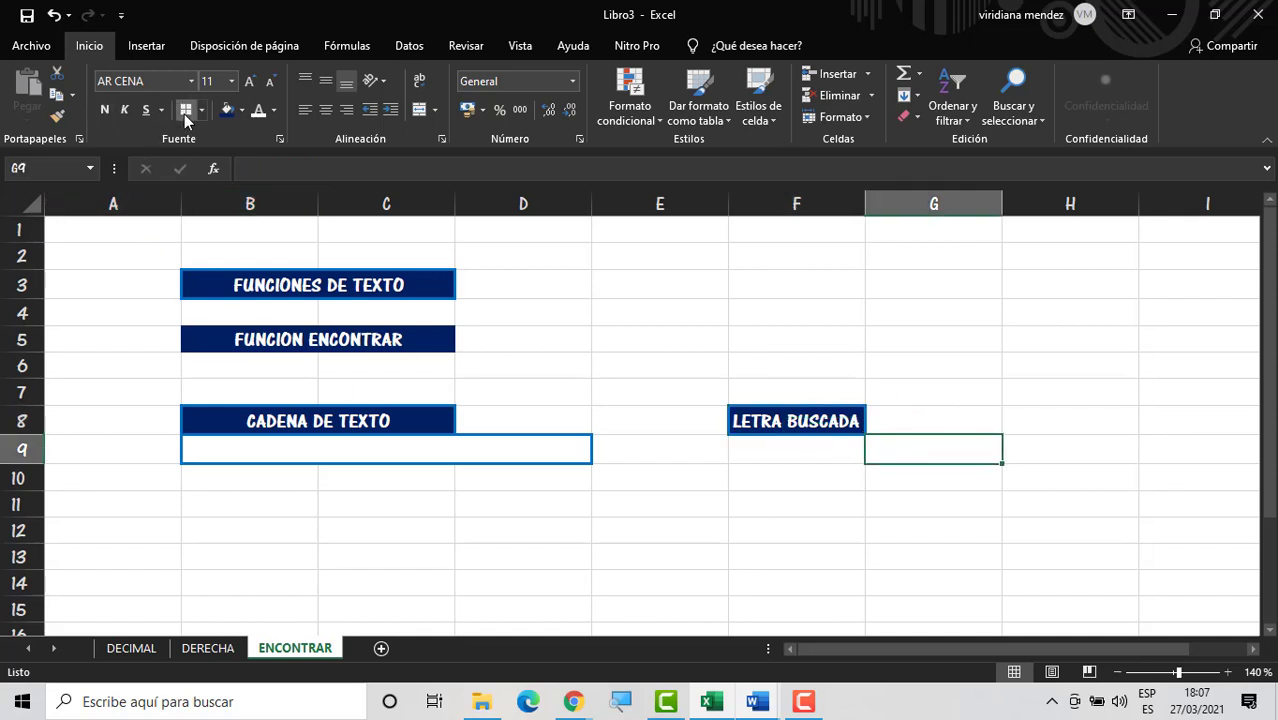
key(Return)
click(933, 556)
click(820, 480)
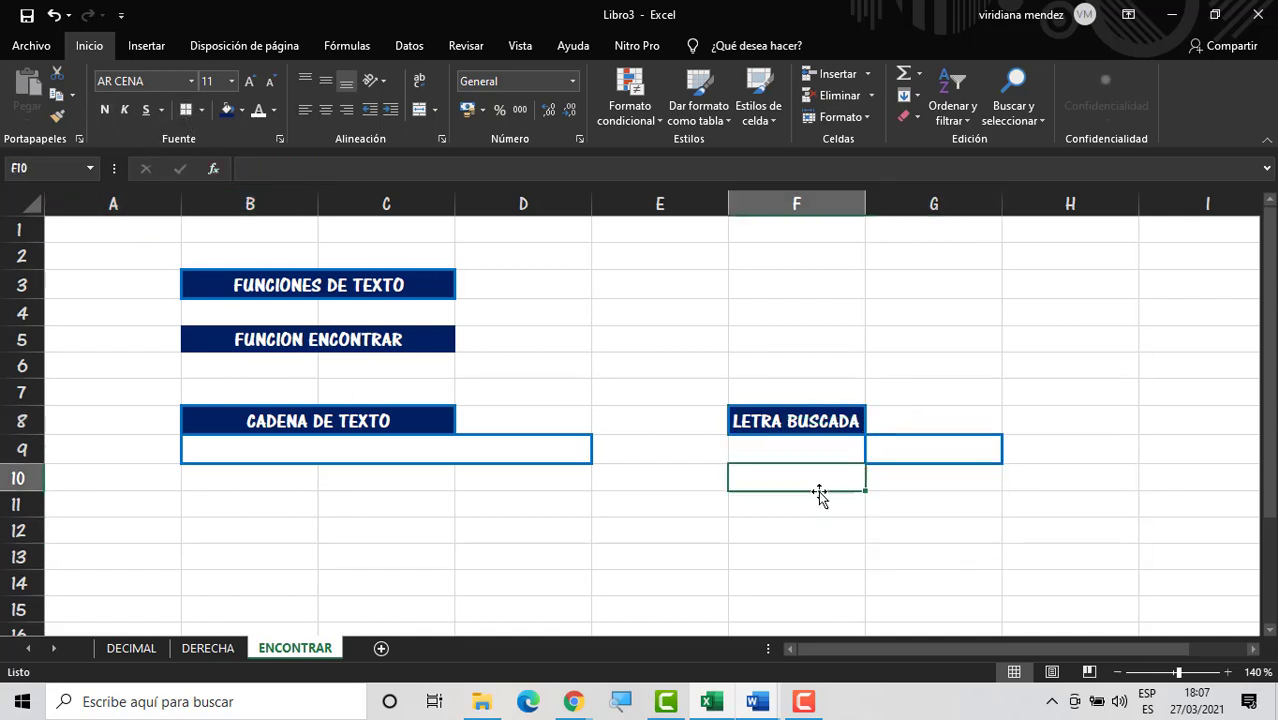
click(815, 503)
Step: Enter the label RESULTADO in E12
click(655, 509)
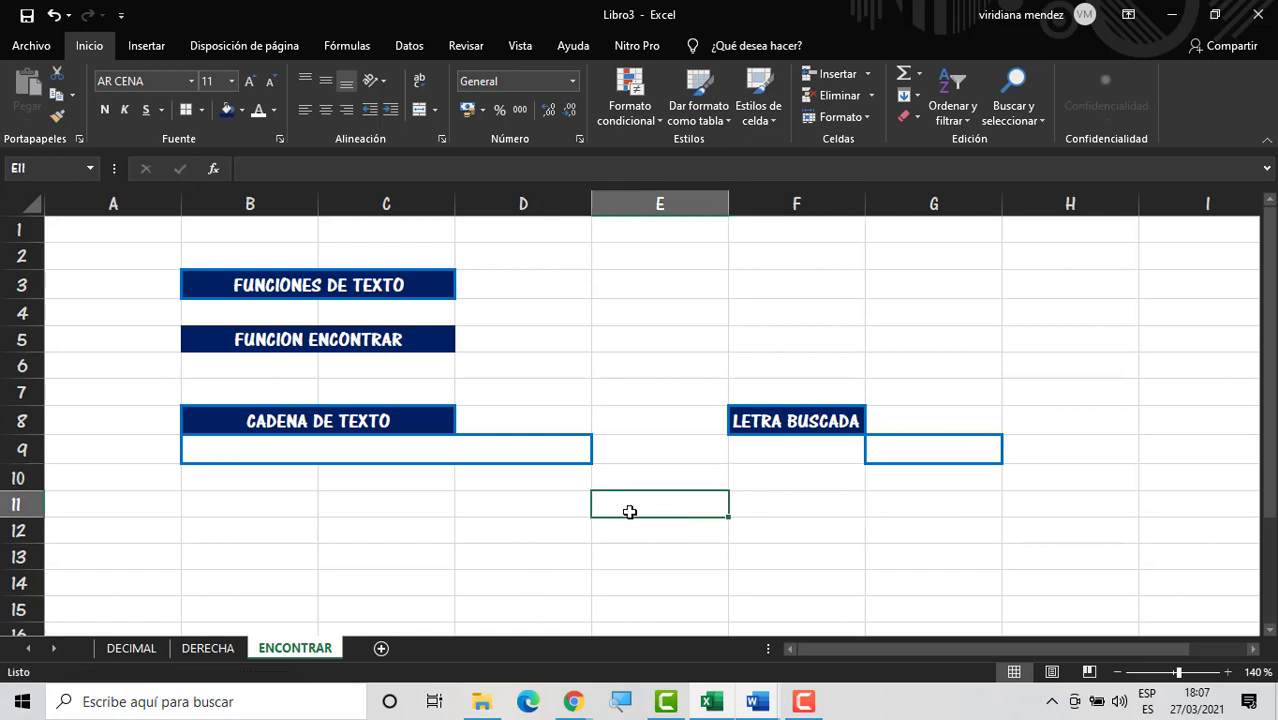
click(686, 525)
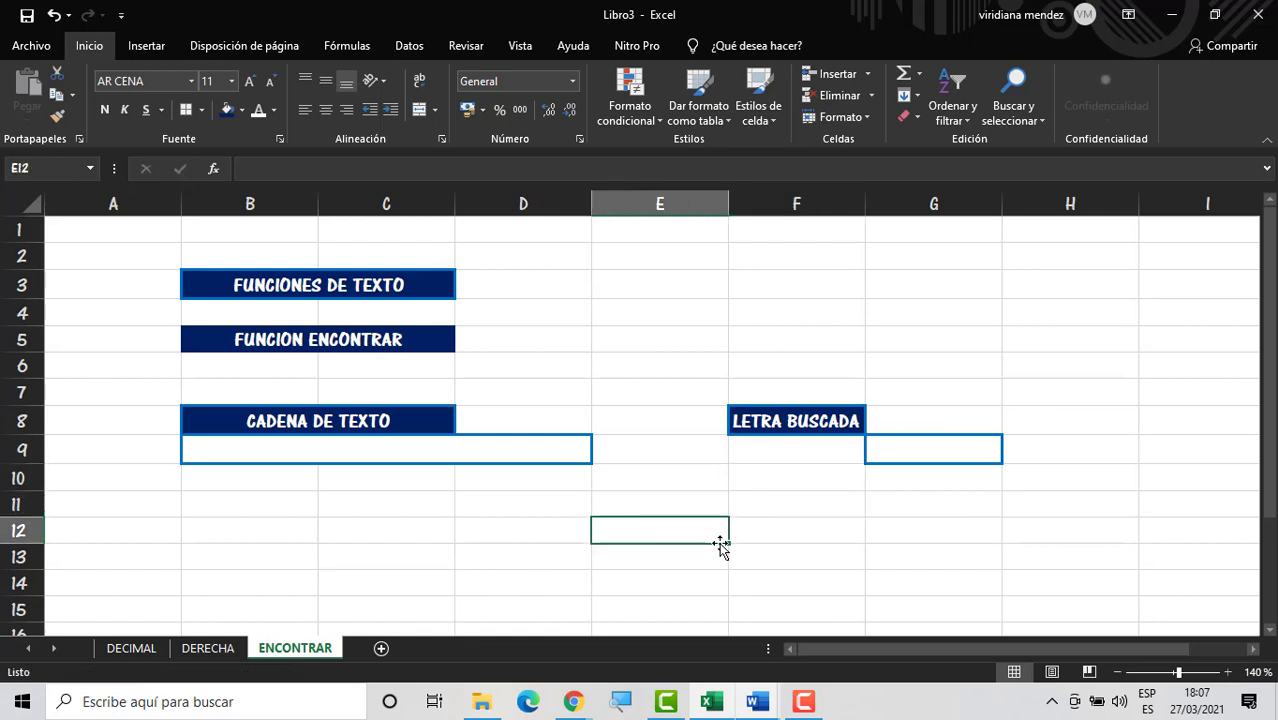
key(F2)
text(RESULTADO)
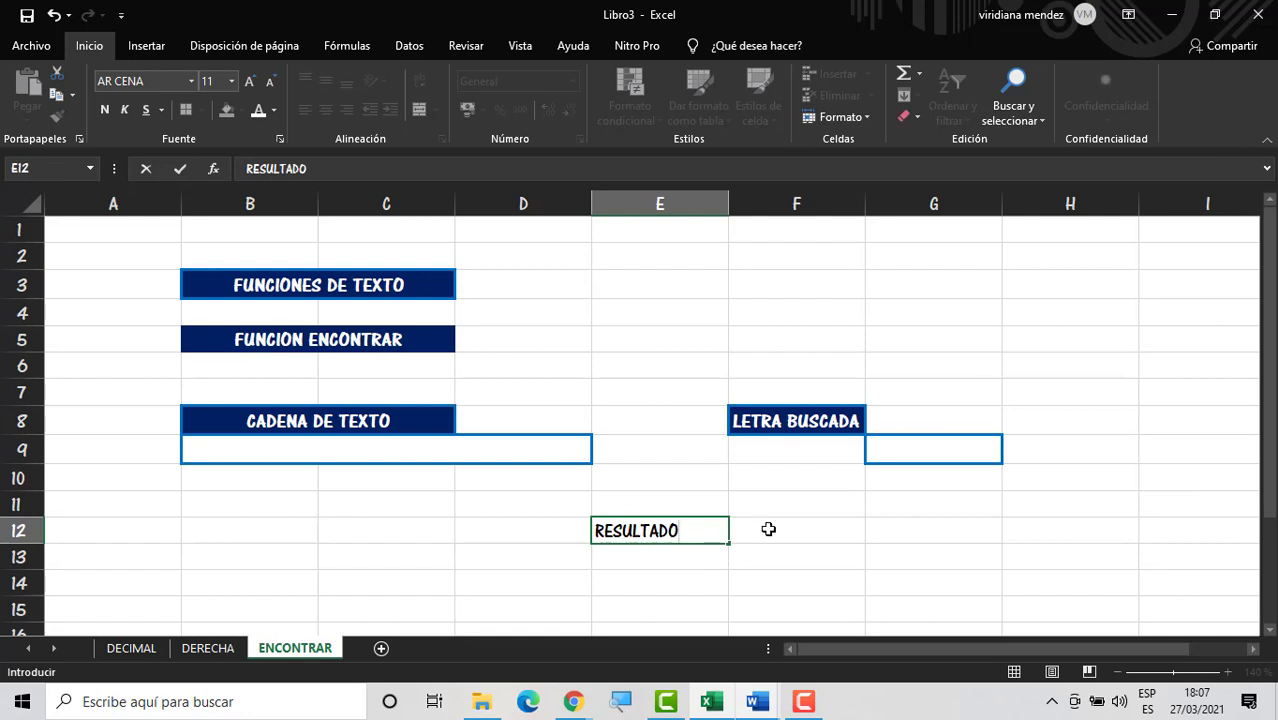
Step: Merge and center F11:F13 beside RESULTADO and give the merged cell a blue border
drag(765, 528, 822, 546)
click(810, 548)
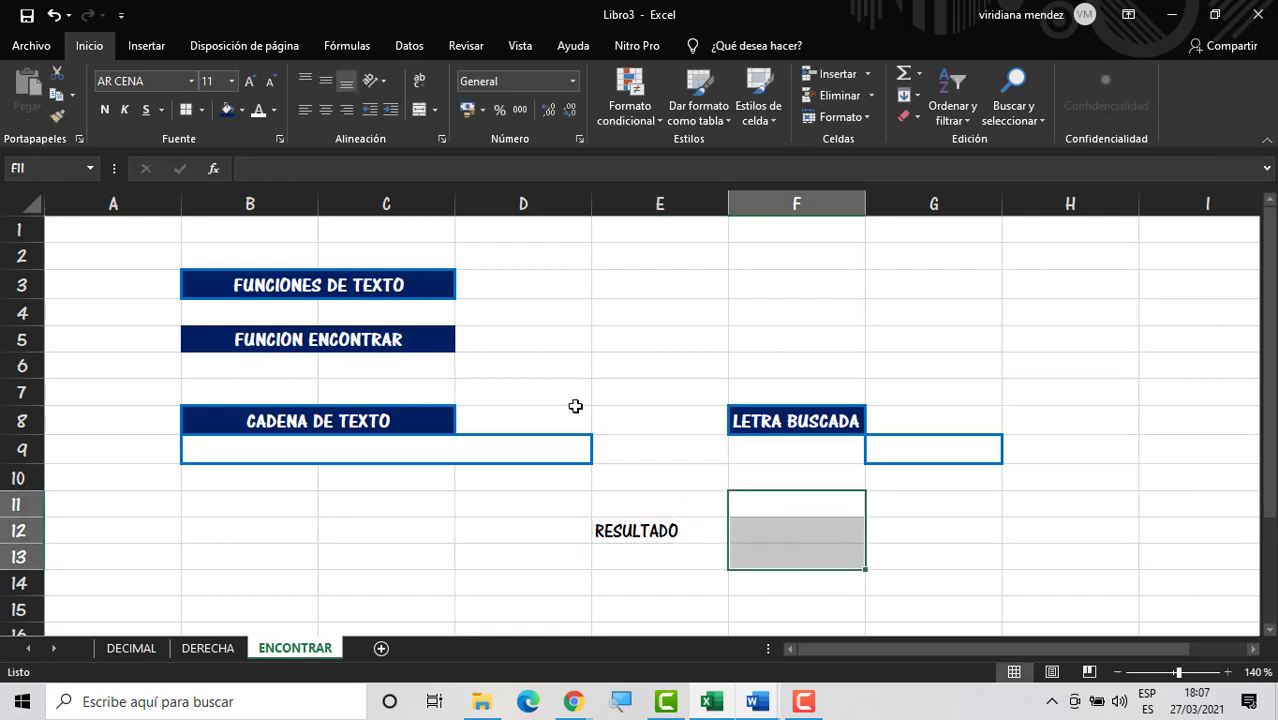
click(419, 112)
click(182, 110)
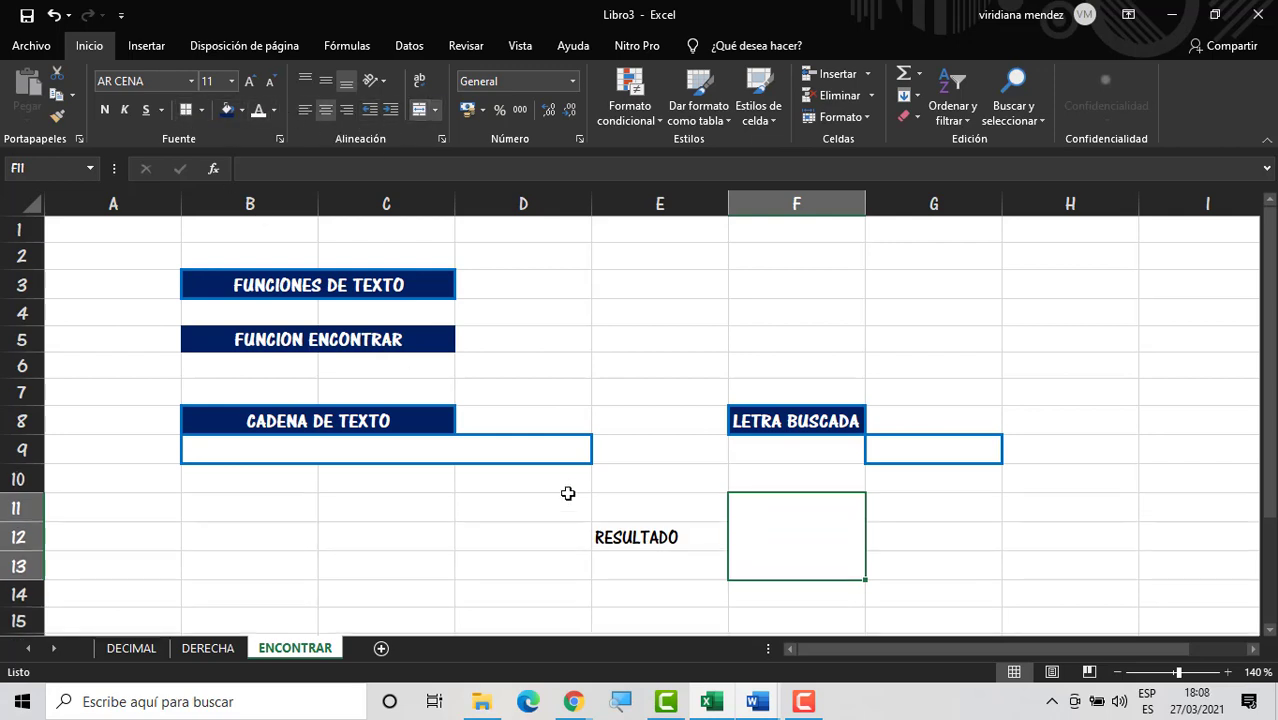
Step: Merge and center RESULTADO across E11:E13, align it to the middle, and format it with dark blue fill, white bold text and a blue border
drag(654, 510, 657, 566)
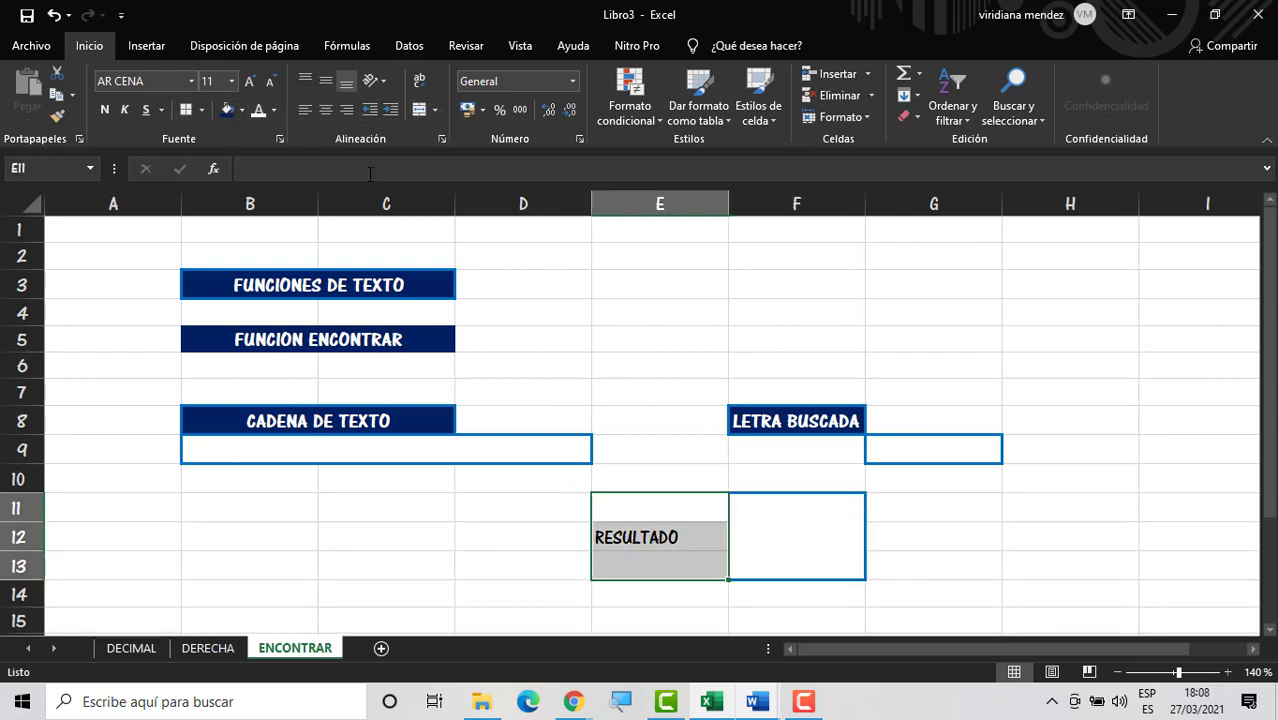
click(419, 112)
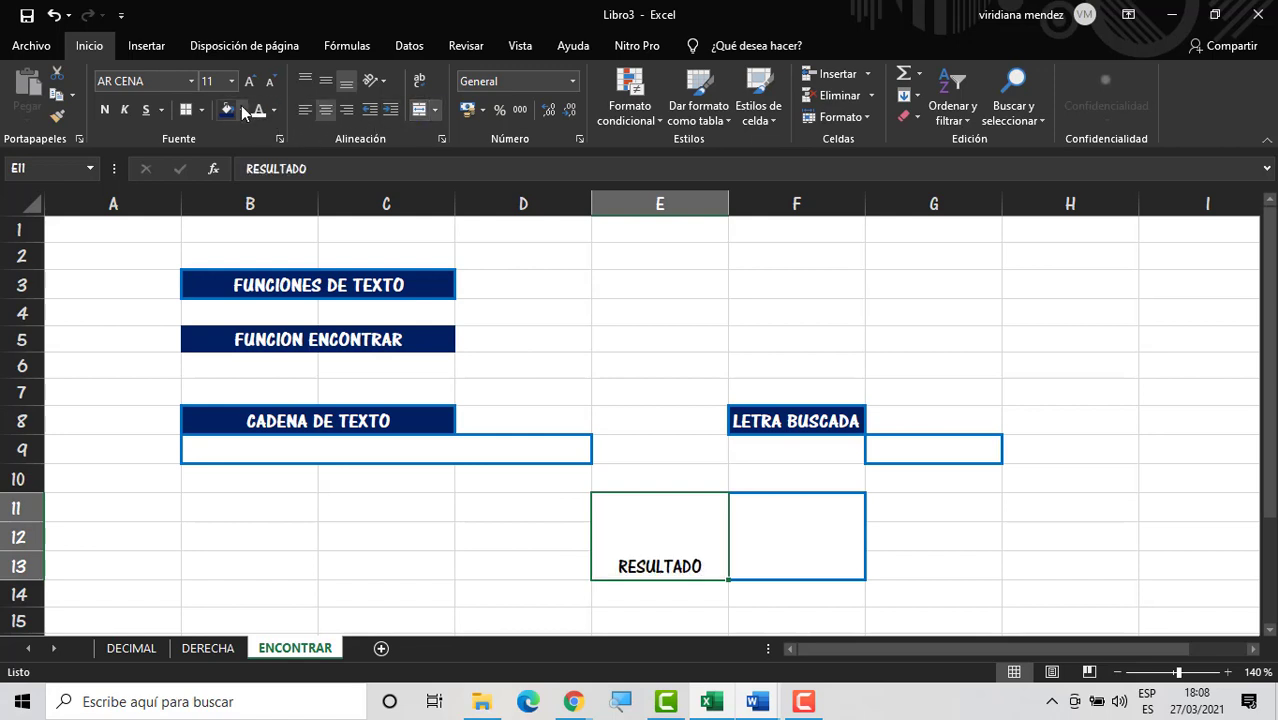
click(258, 110)
click(226, 110)
click(103, 112)
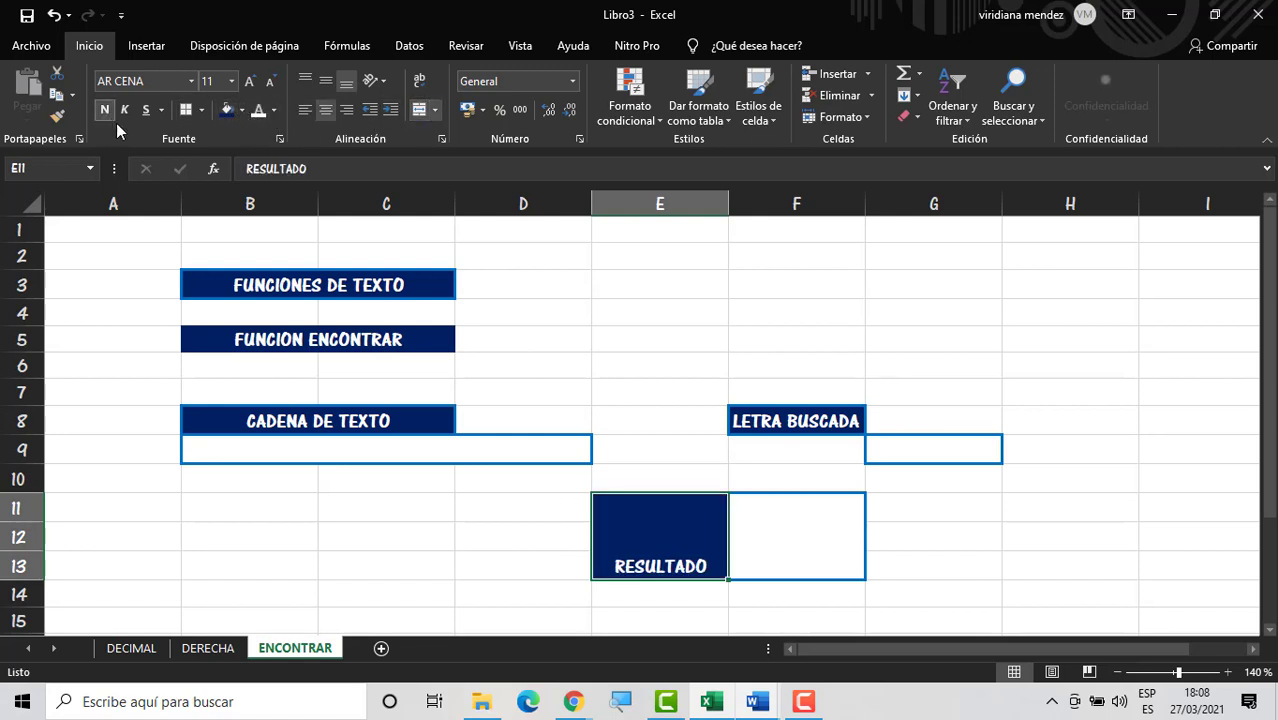
click(326, 90)
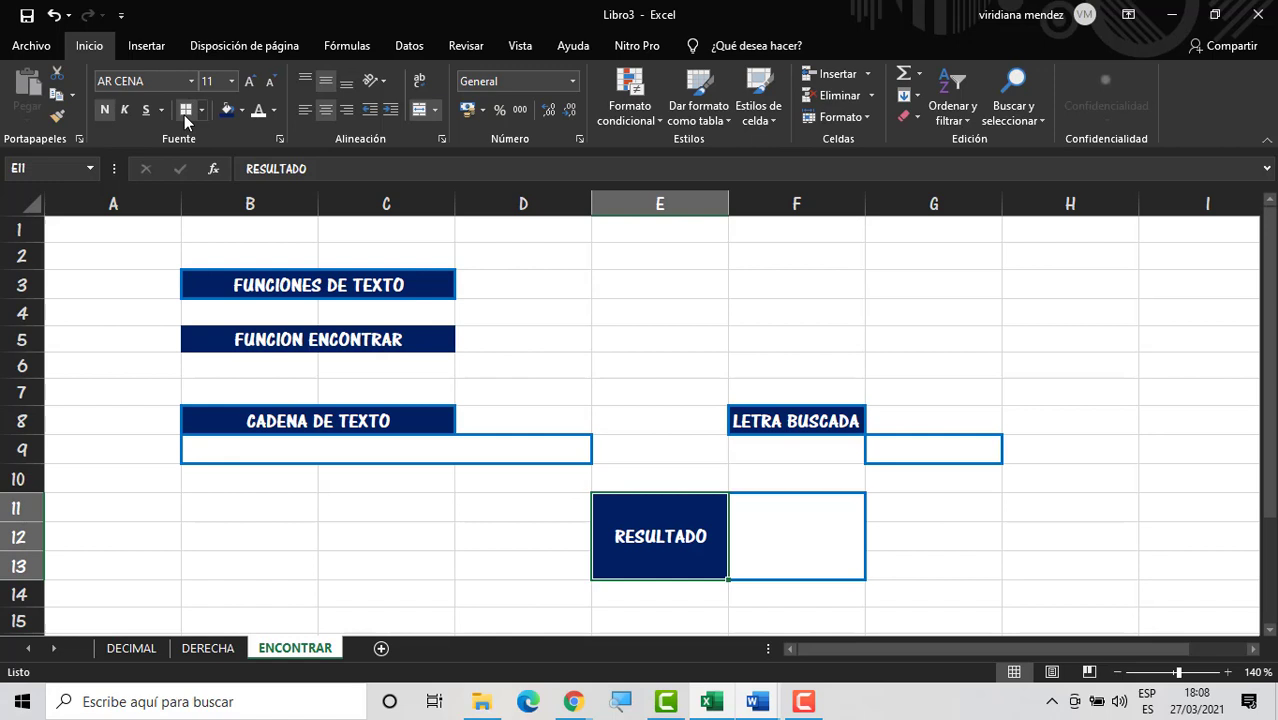
click(979, 516)
click(838, 530)
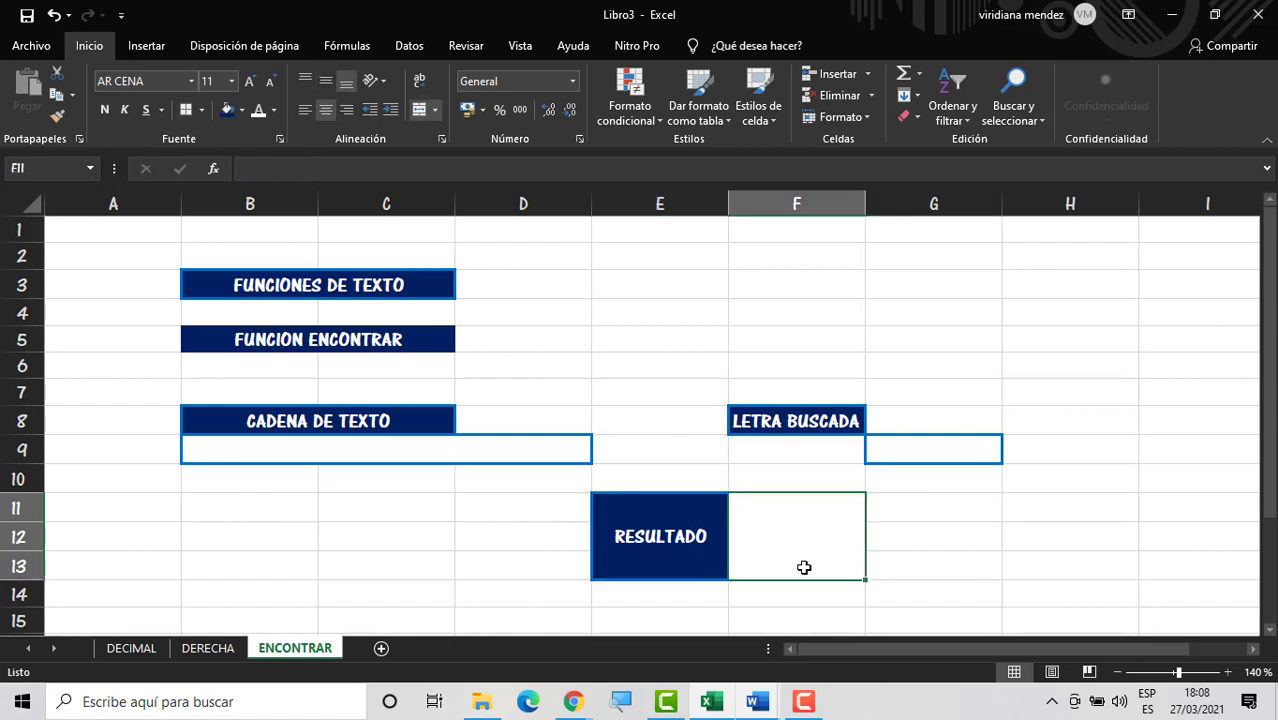
click(962, 553)
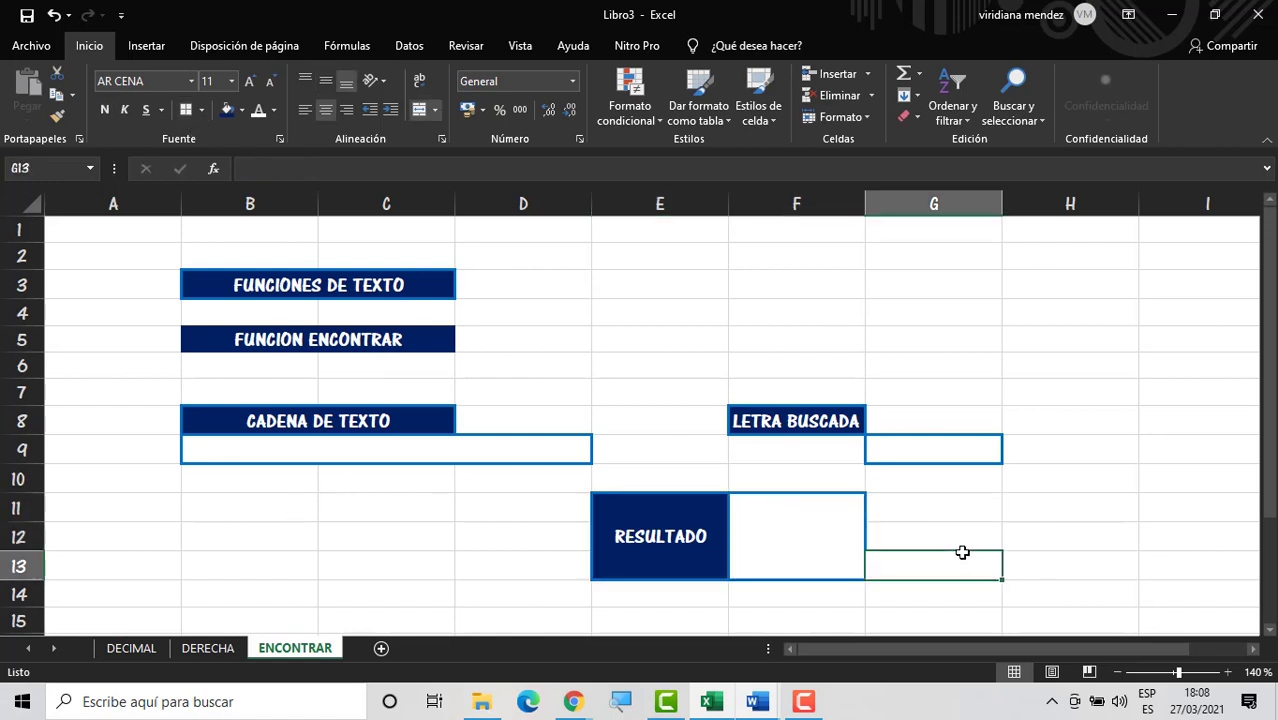
click(431, 511)
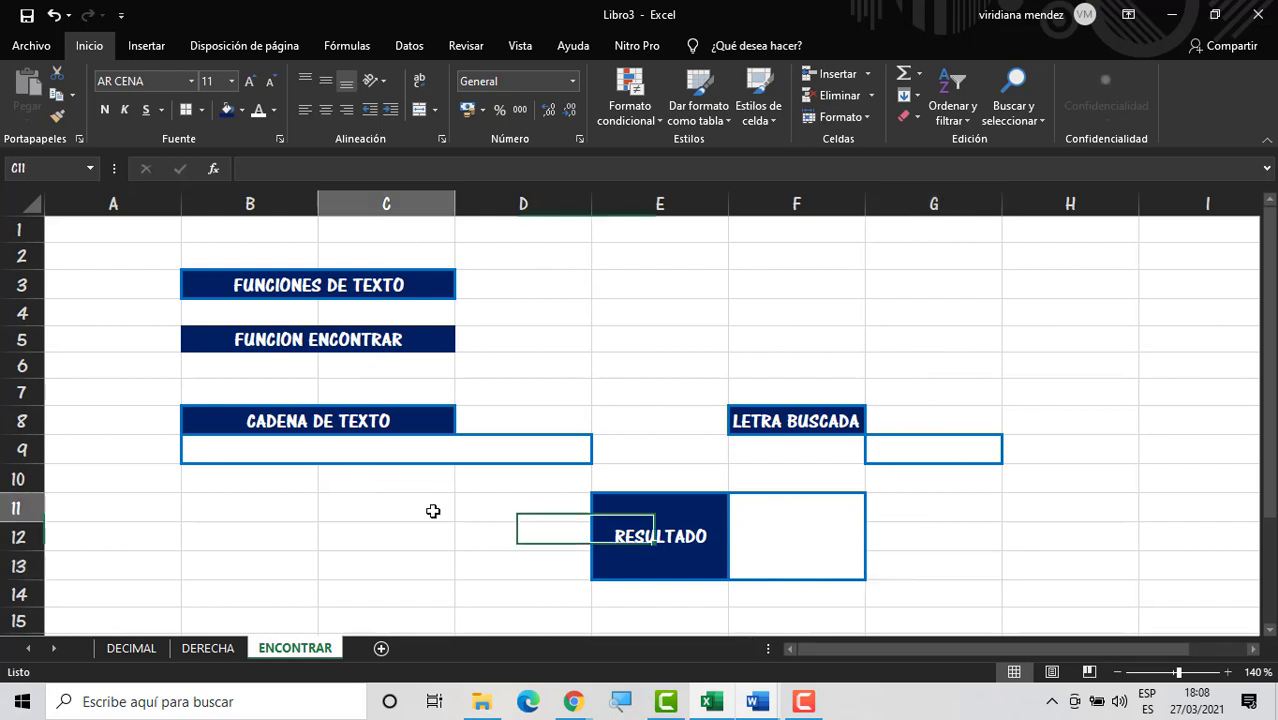
click(892, 480)
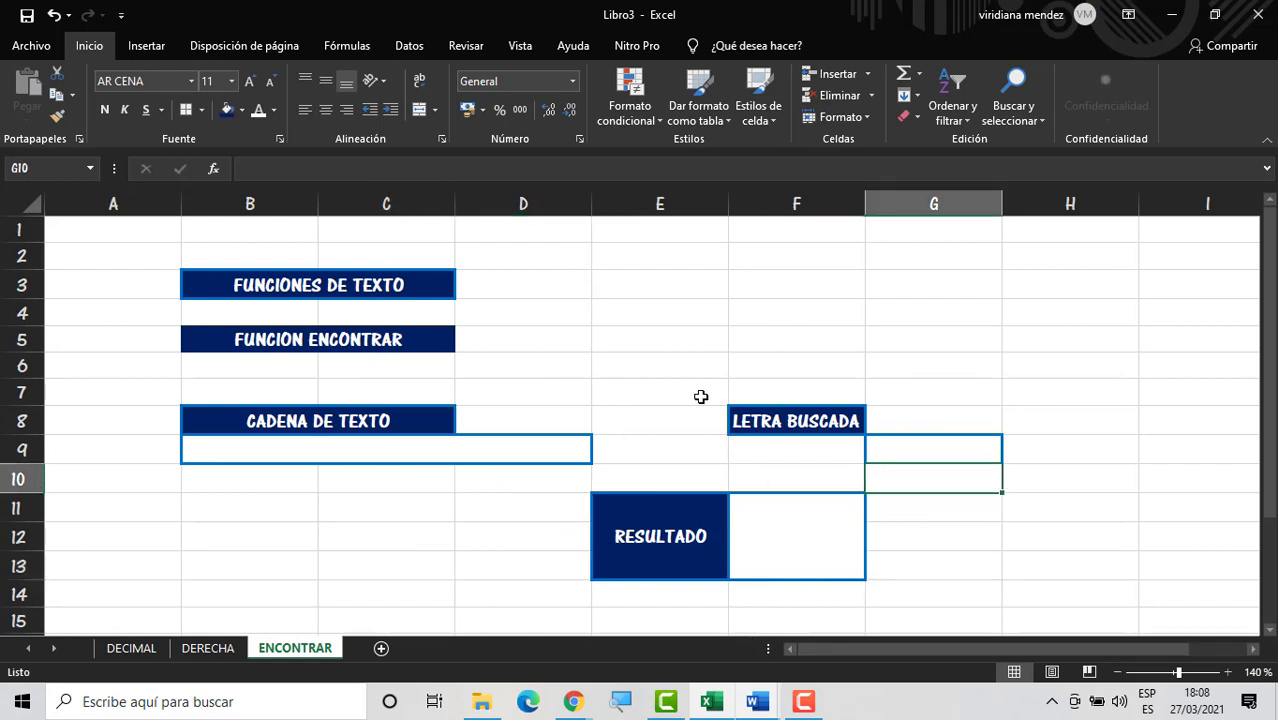
click(622, 393)
click(532, 442)
click(474, 511)
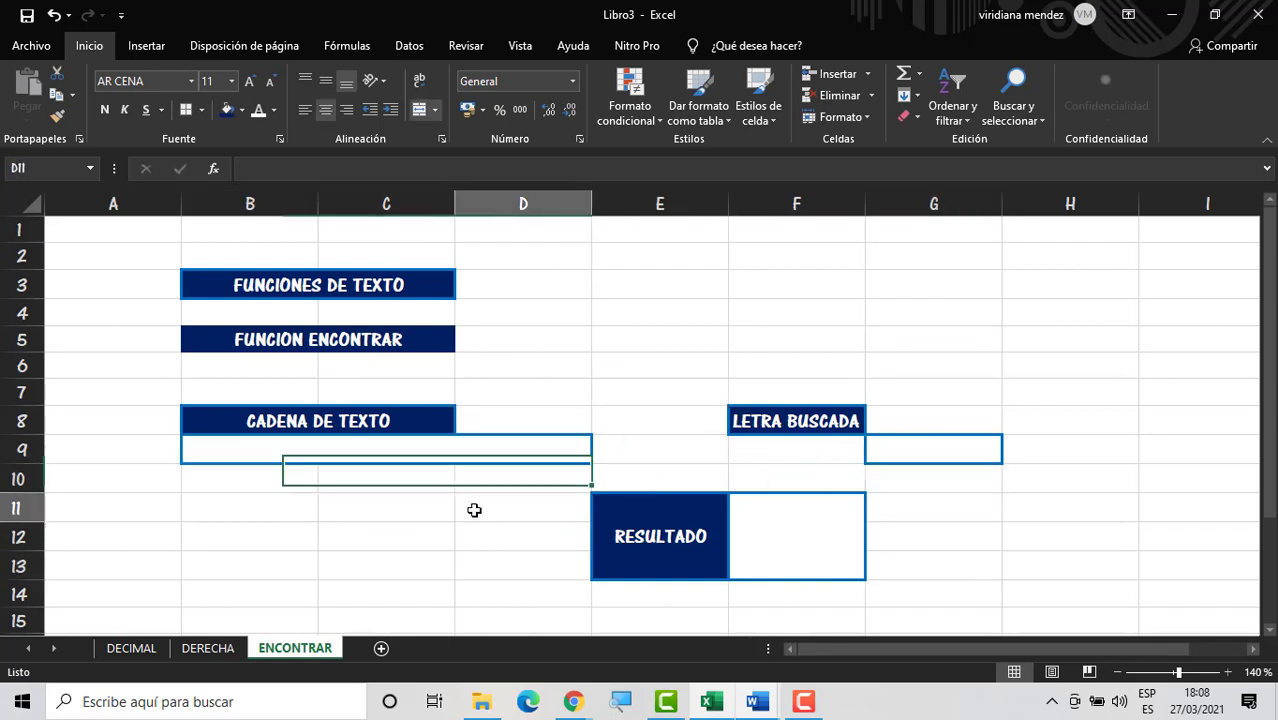
click(314, 537)
click(257, 420)
click(868, 315)
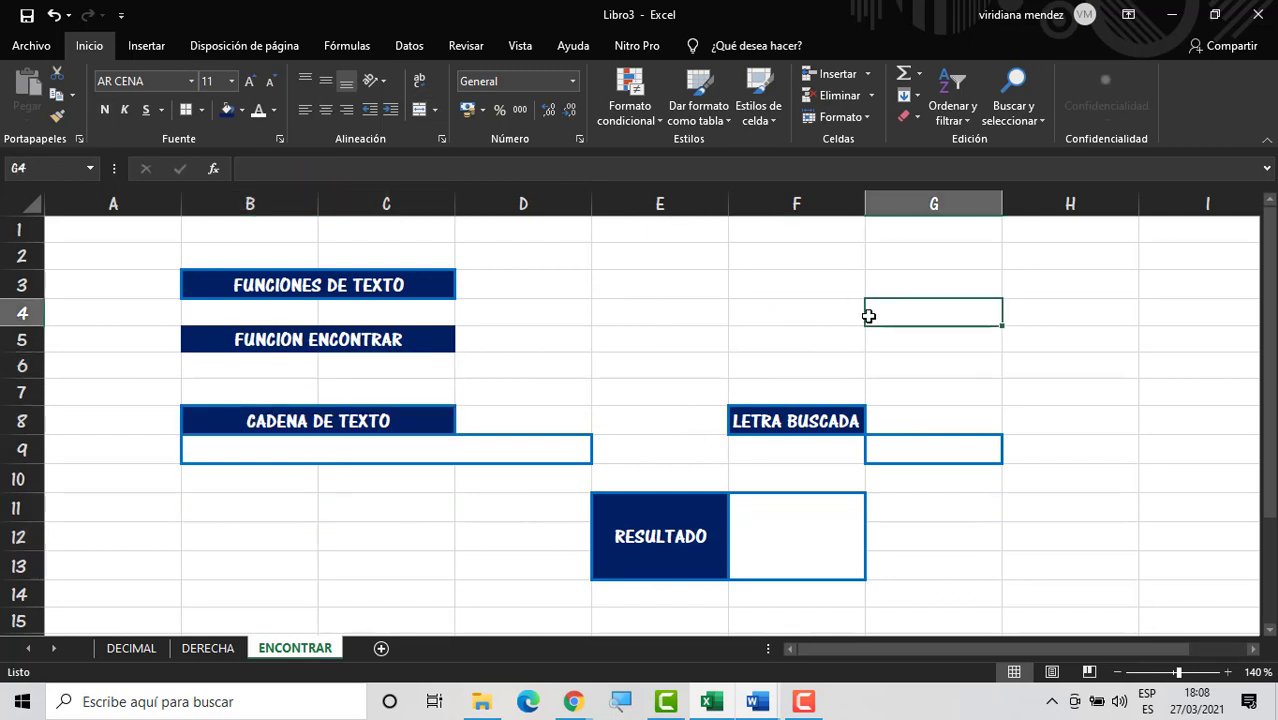
Step: Enter the sentence "El internet es un sistema de conexión multiple" in the merged cell B9:D9
click(539, 451)
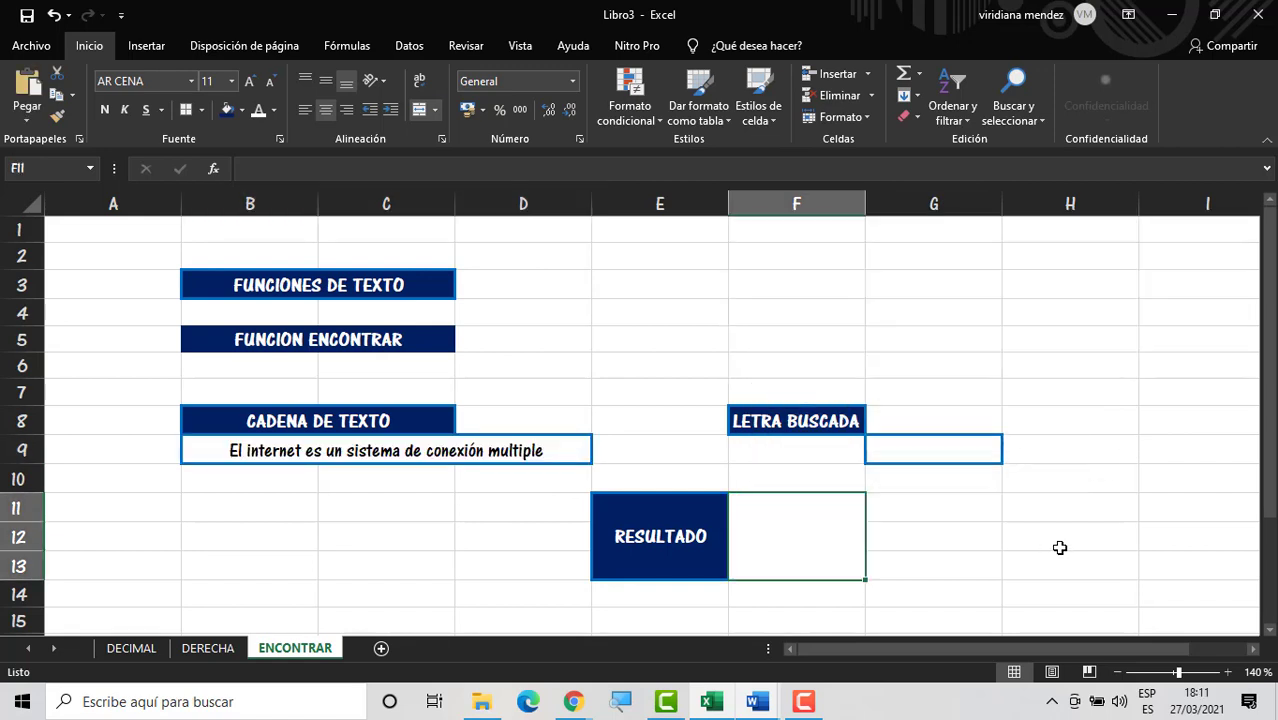
click(950, 455)
Step: Start an ENCONTRAR formula in the merged result cell F11:F13
click(827, 532)
text(=)
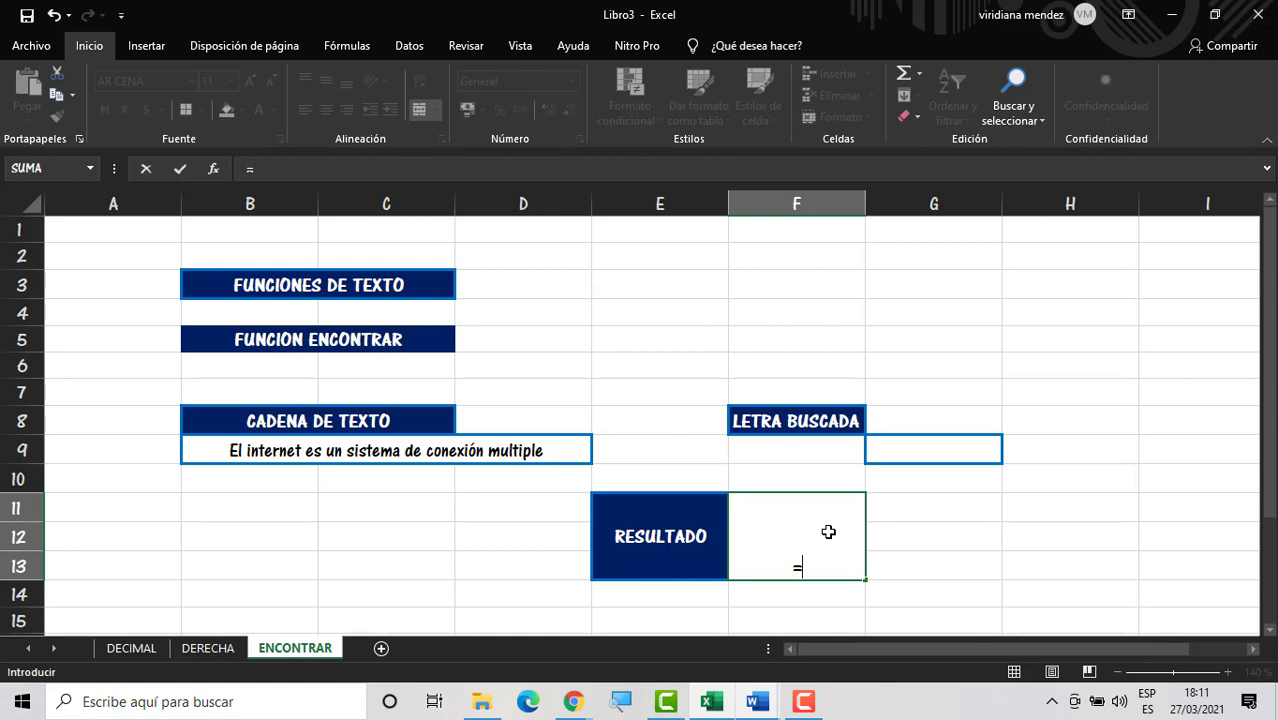
text(enco)
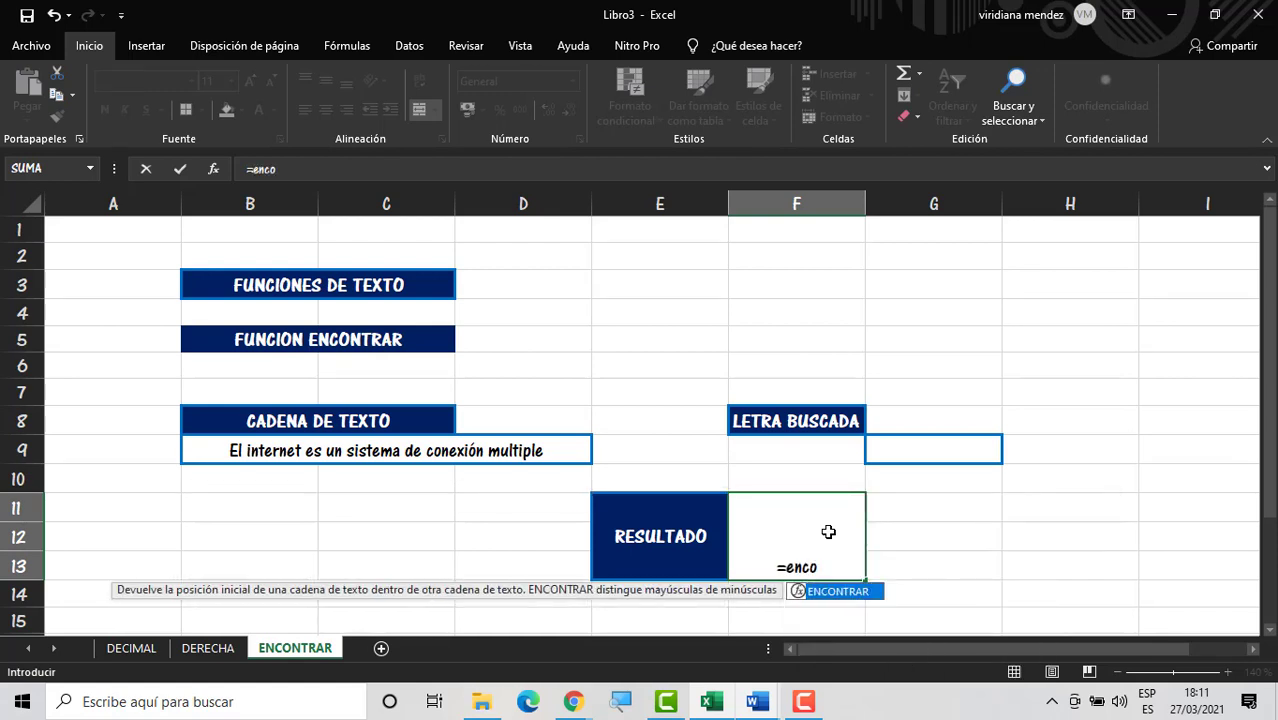
double_click(855, 592)
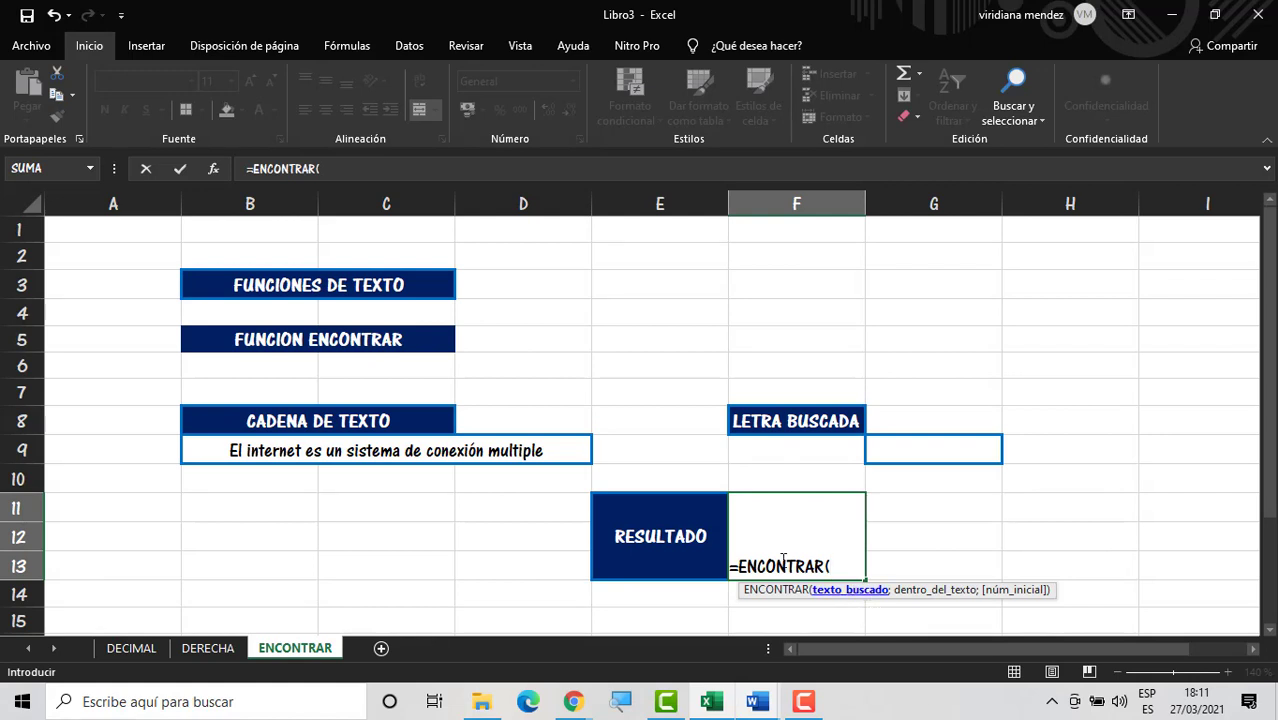
click(459, 455)
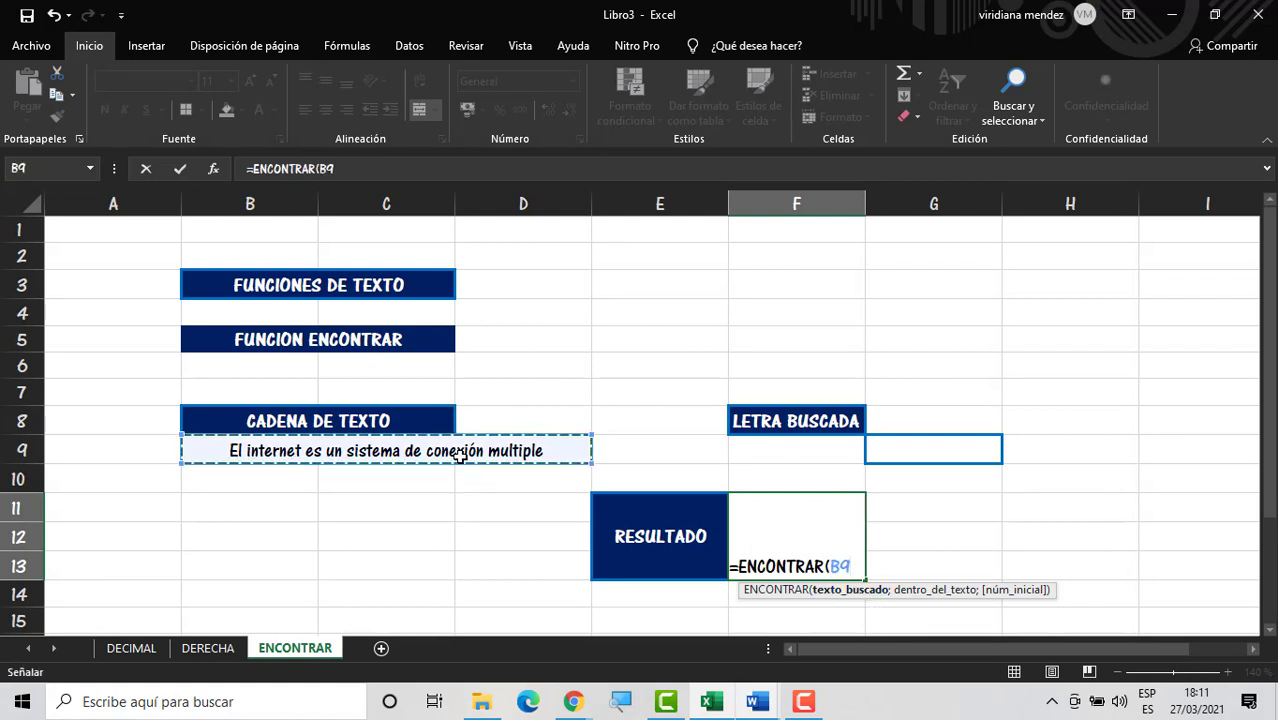
text(;)
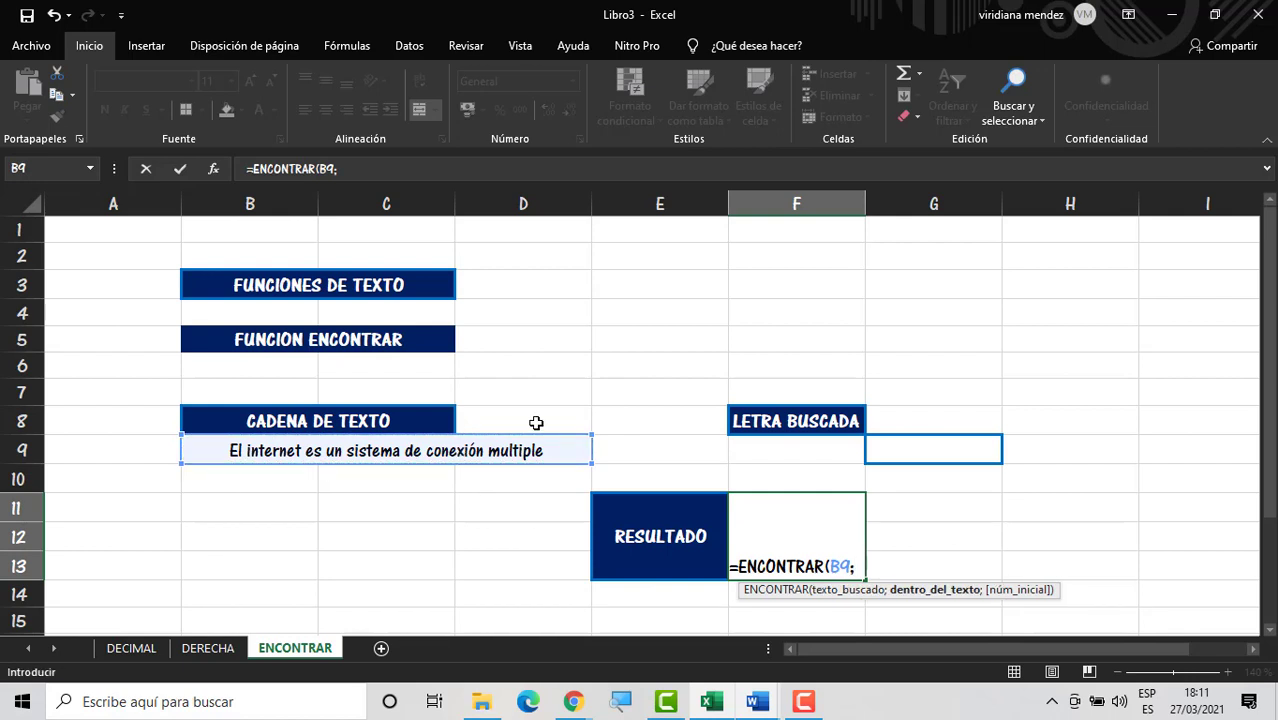
key(BackSpace)
key(BackSpace)
key(BackSpace)
key(BackSpace)
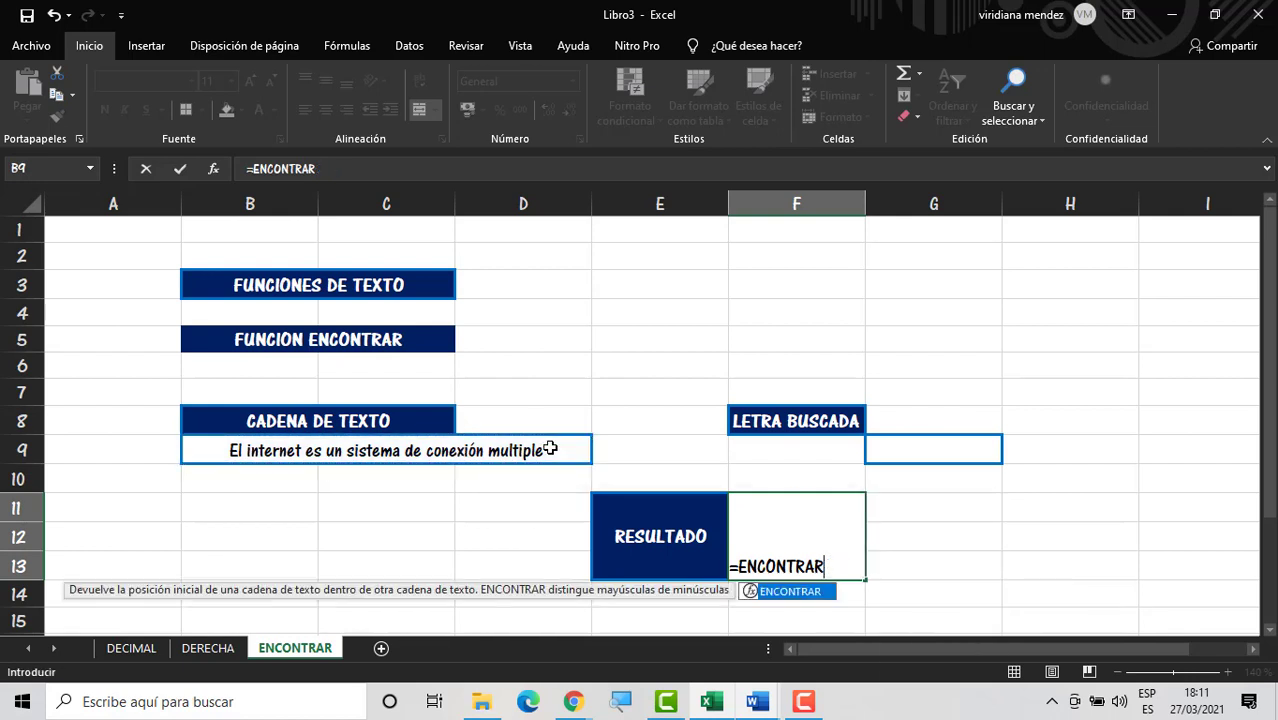
double_click(772, 592)
Step: Complete the result formula as =ENCONTRAR(G9;B9;1) and align the result cell vertically to the middle
click(918, 450)
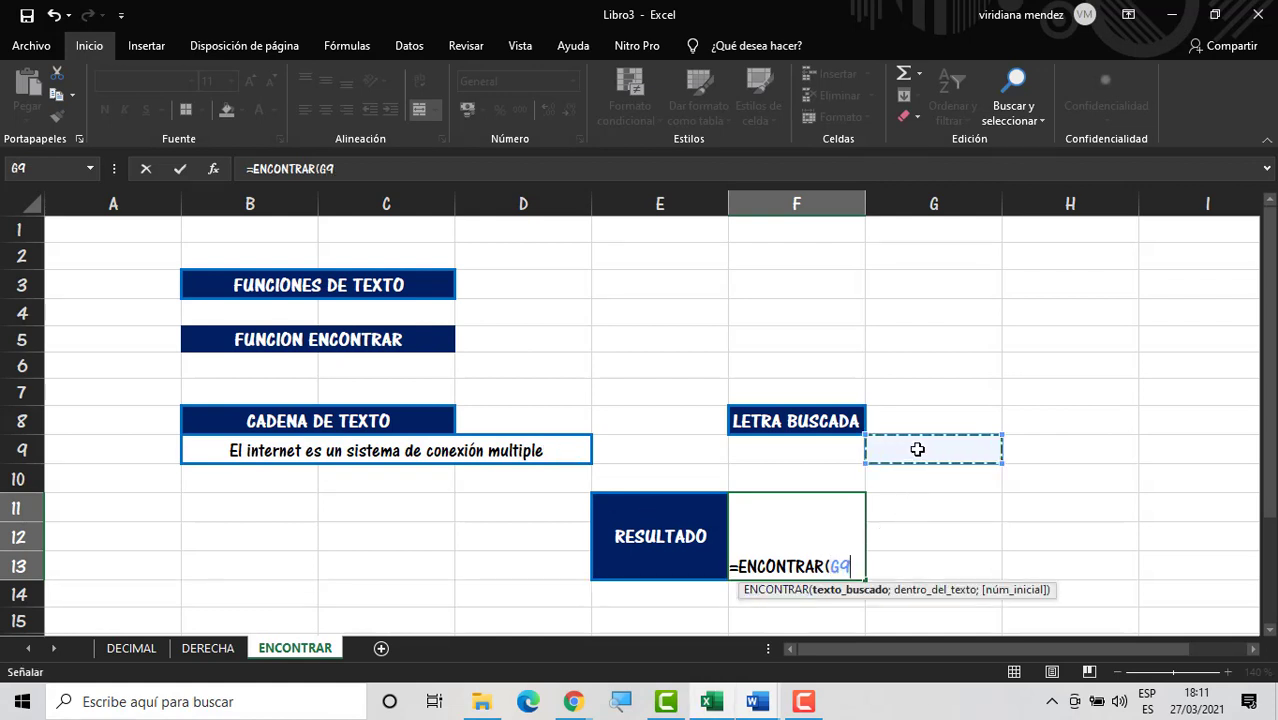
text(;)
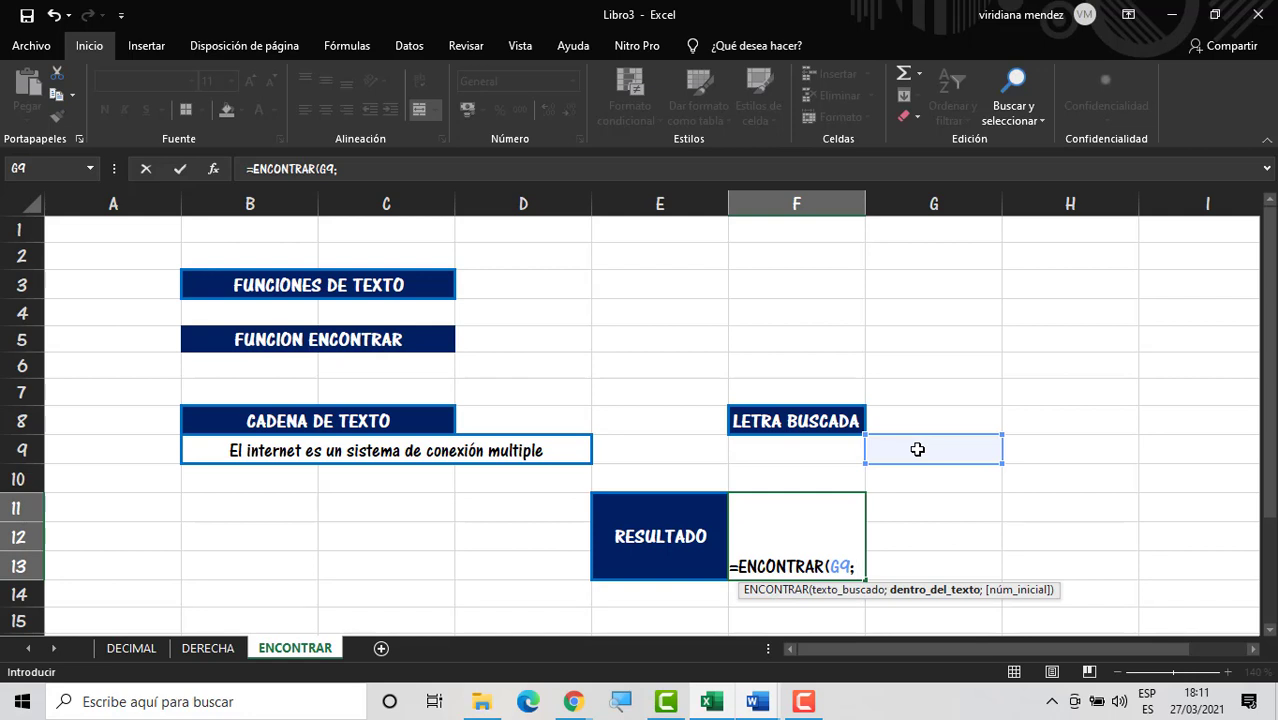
click(549, 451)
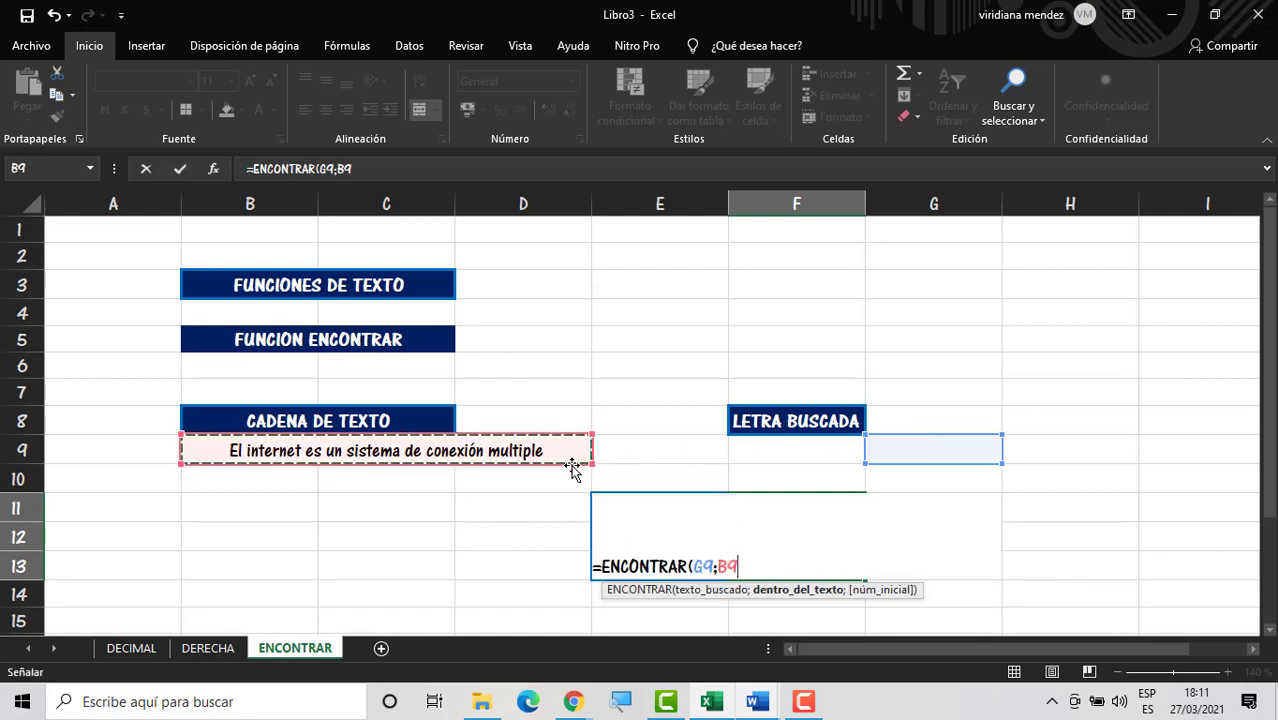
text(;1)
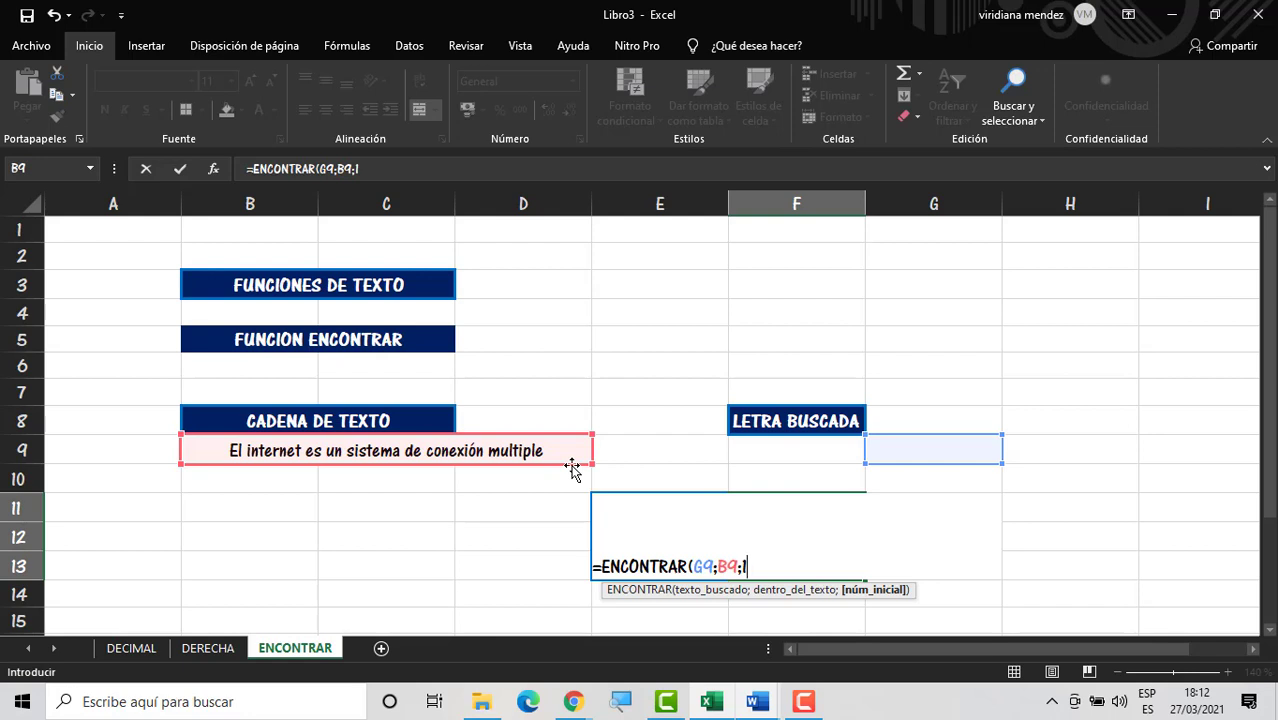
key(Return)
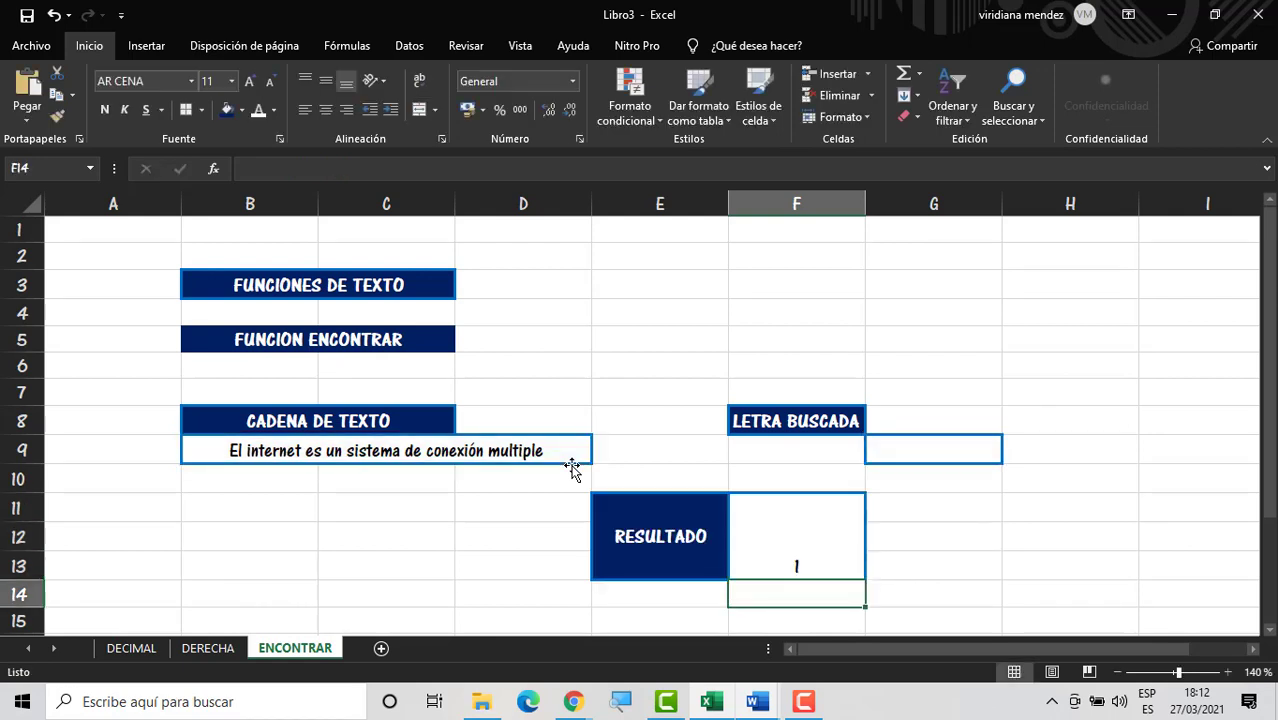
click(819, 566)
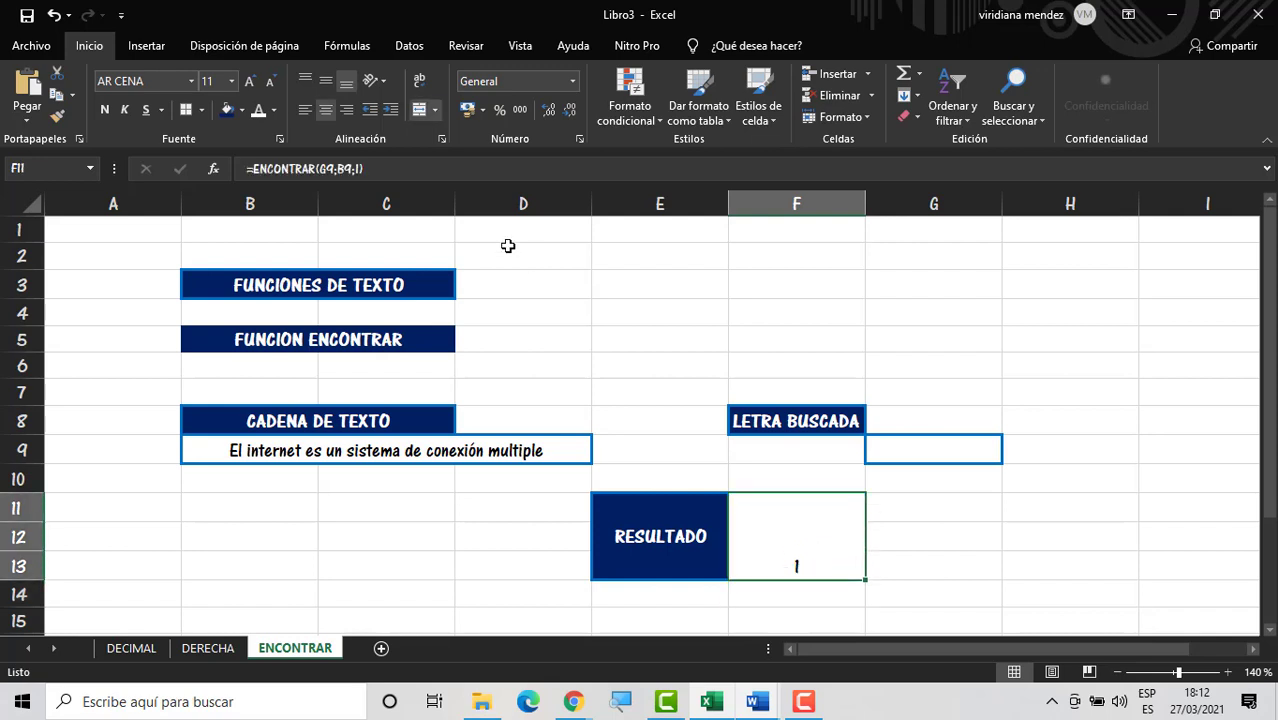
click(326, 85)
Step: Enter the letter "e" as the searched letter in G9 and select the result cell
click(929, 456)
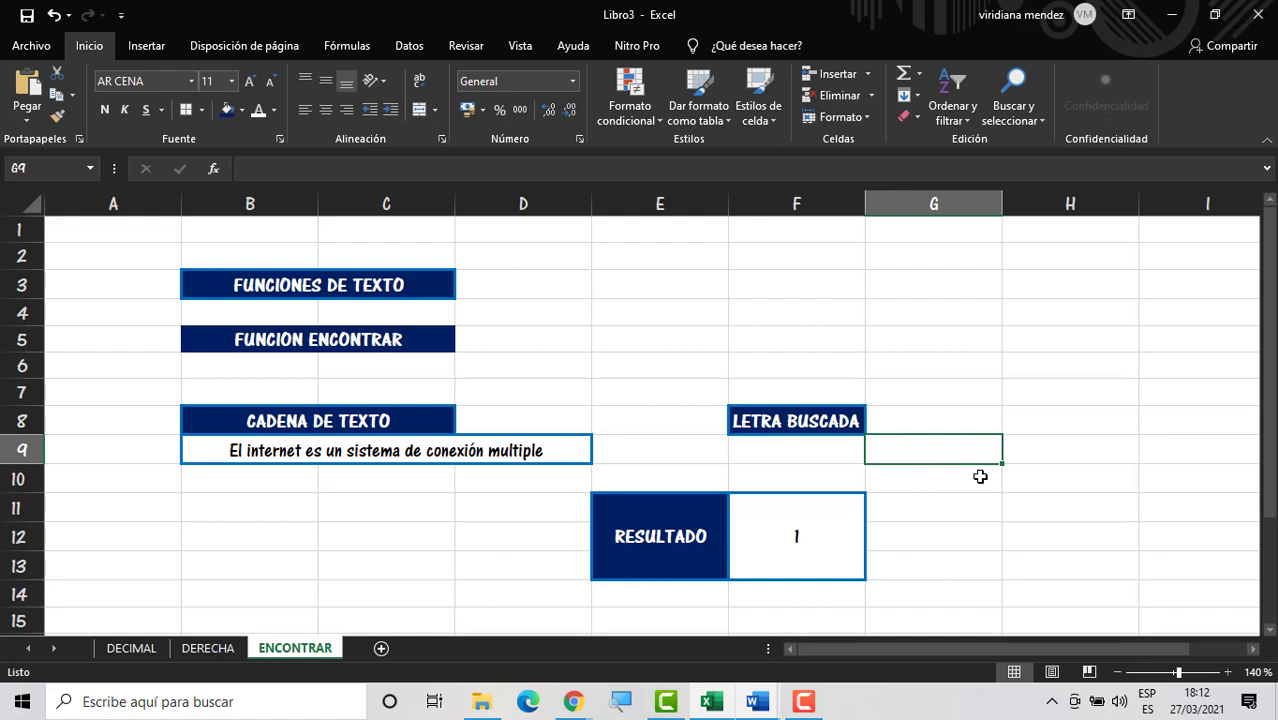
text(e)
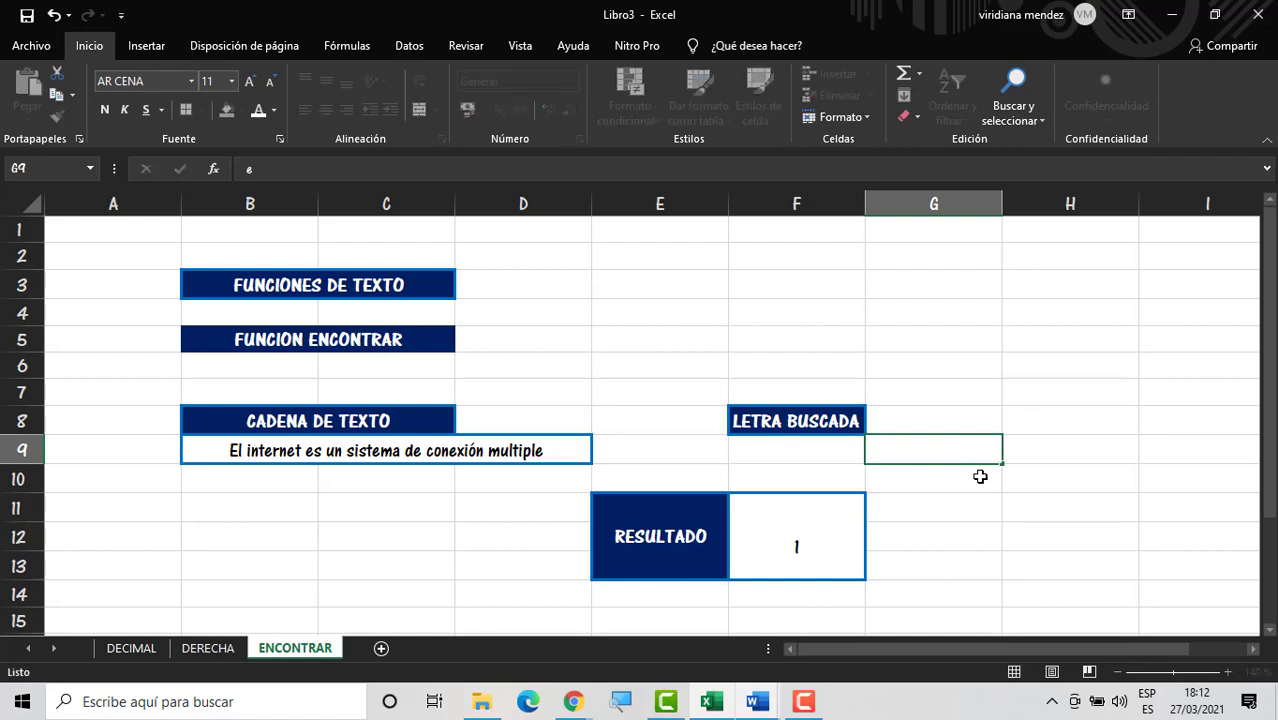
key(Return)
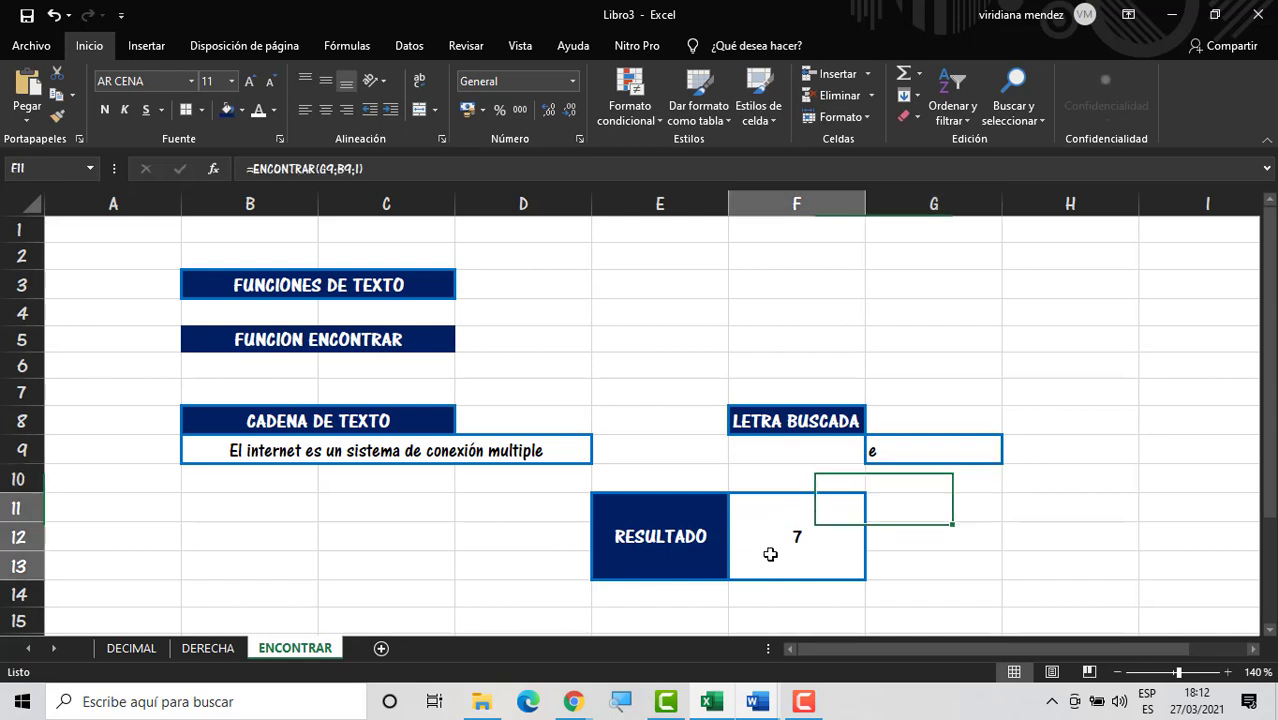
click(770, 553)
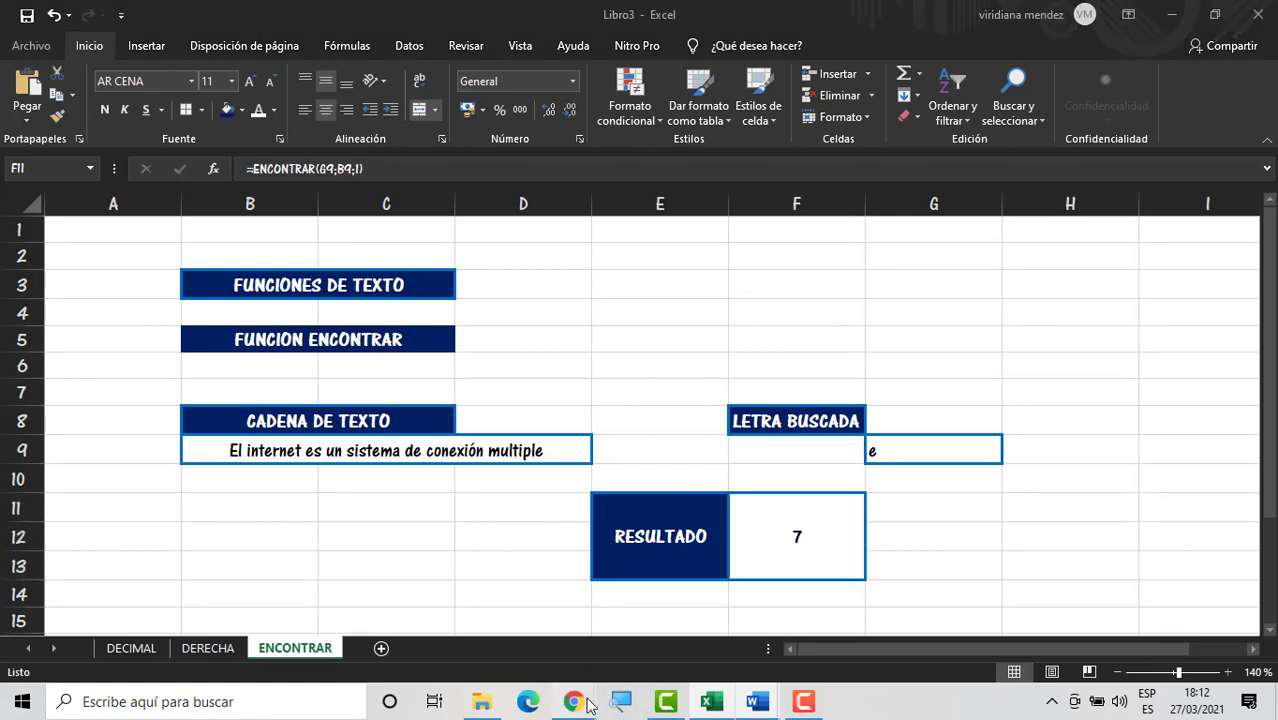
Step: Switch to the Google Meet call in Chrome, mute the microphone and dismiss the pop-up notices
mouse_move(573, 701)
click(557, 645)
click(572, 643)
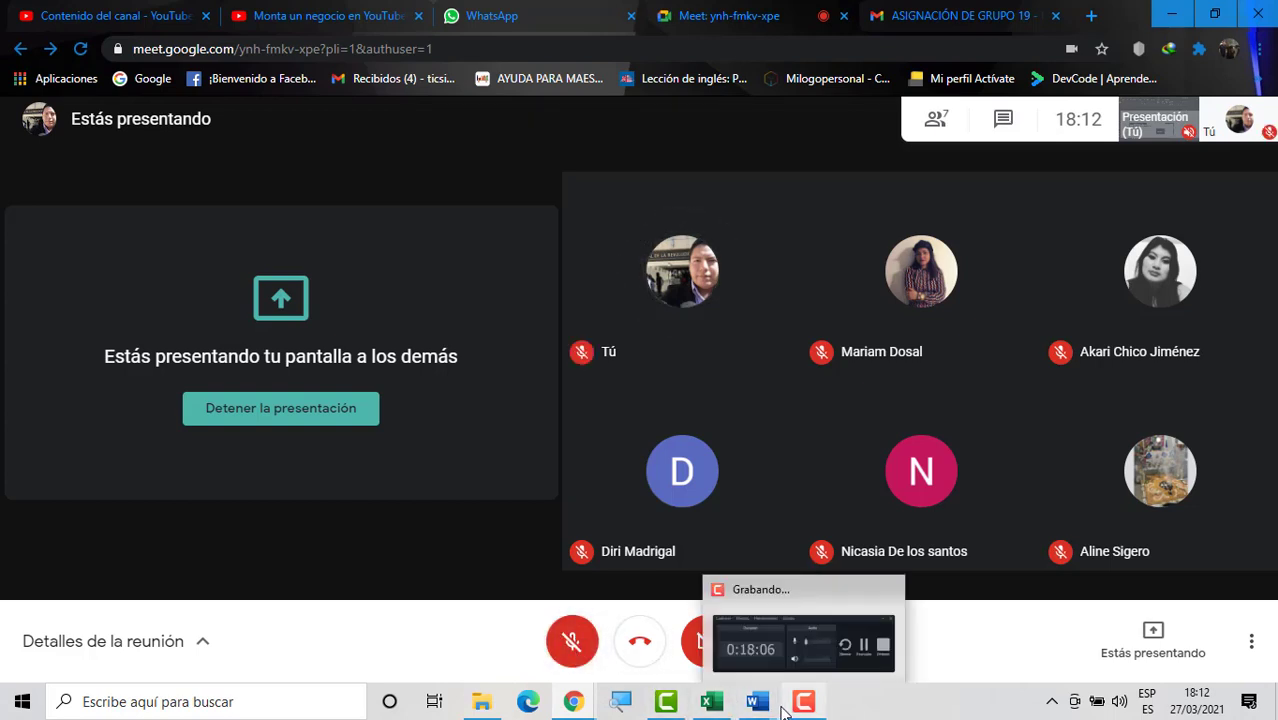
mouse_move(776, 708)
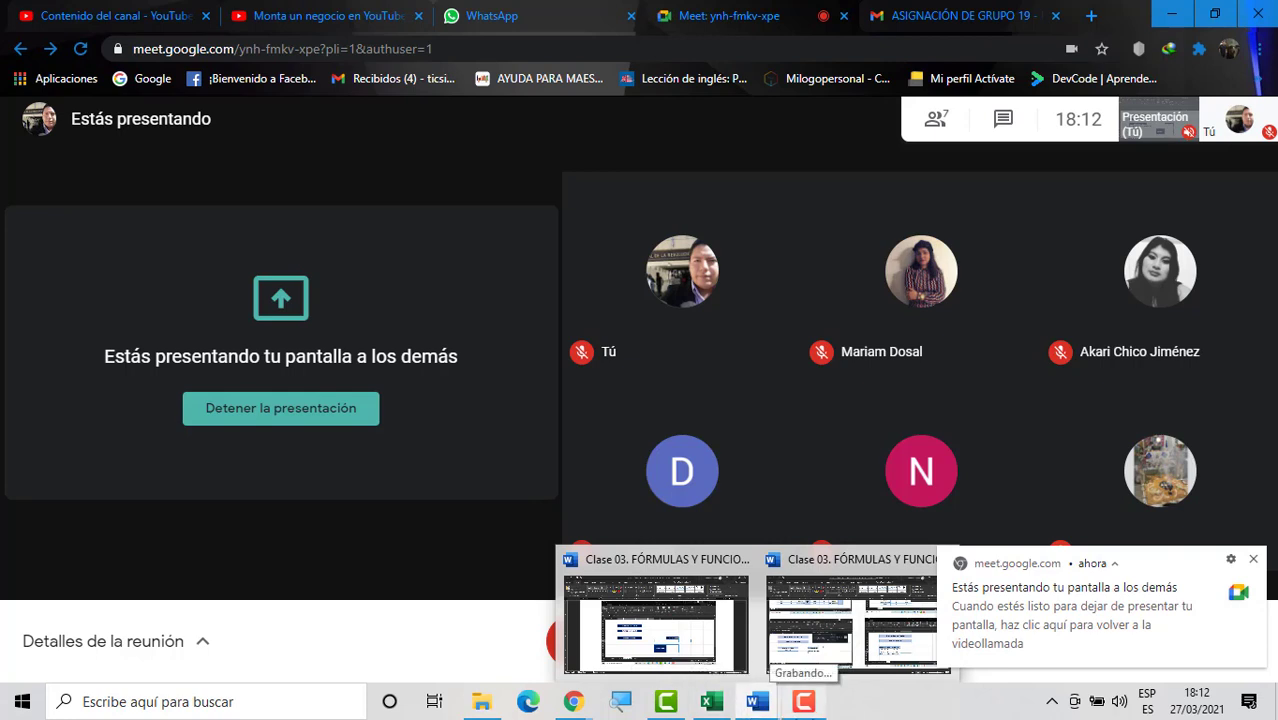
click(1254, 561)
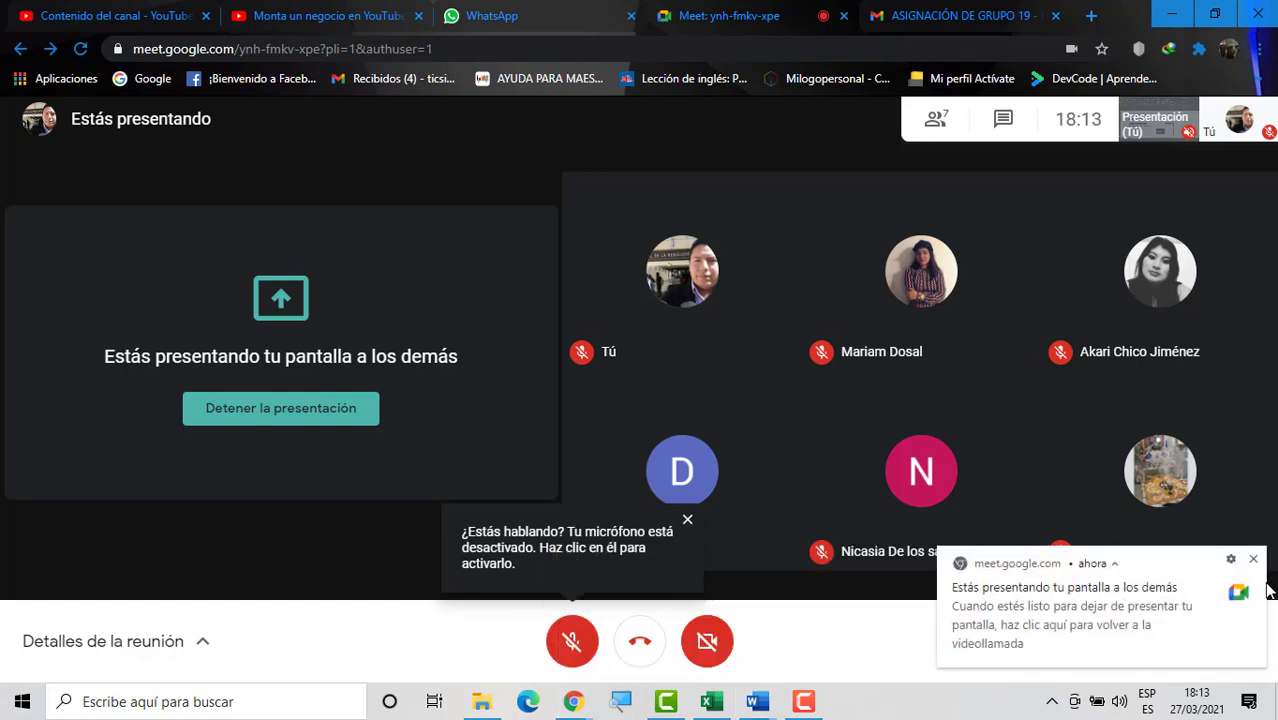
click(1253, 559)
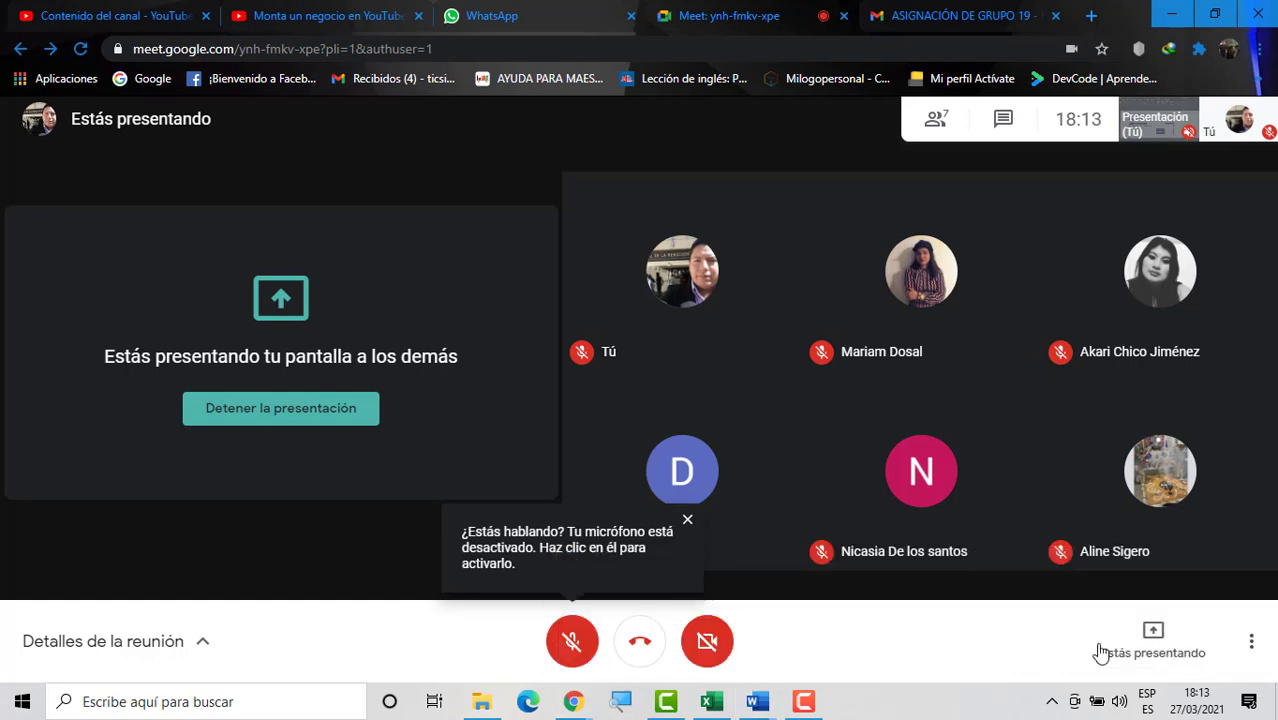
click(687, 520)
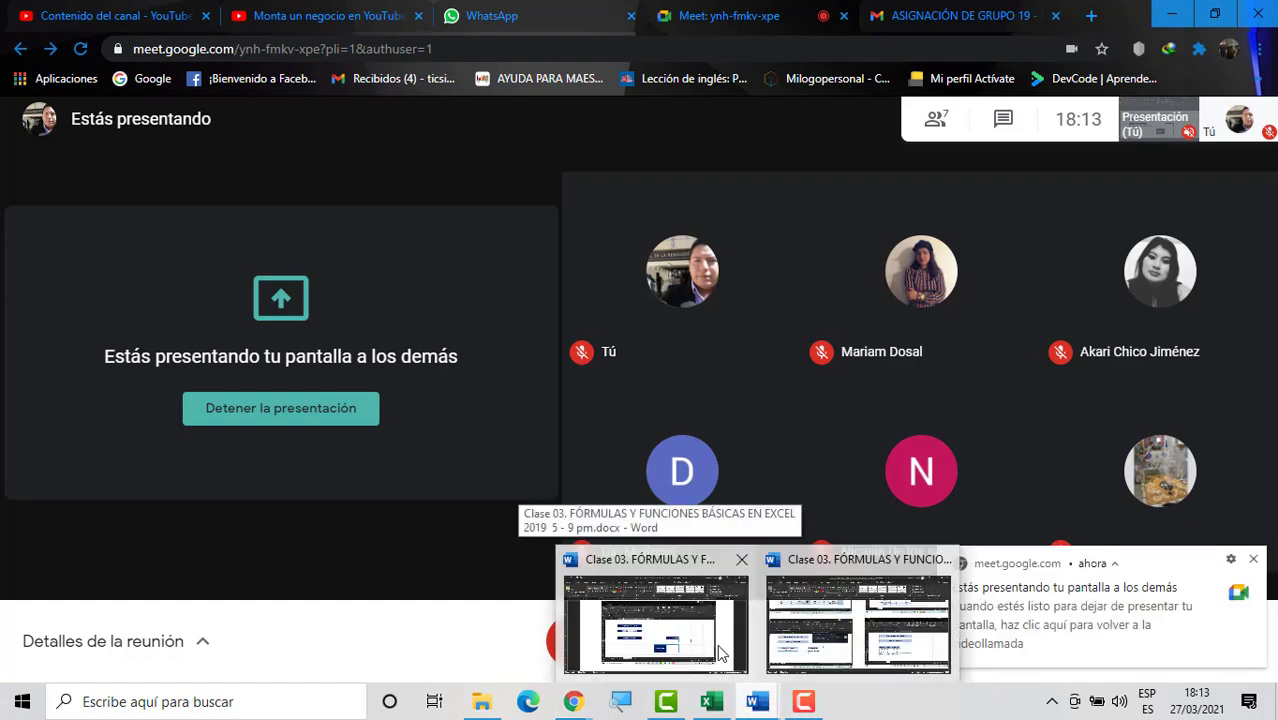
Step: Unmute the microphone in the Google Meet call and switch back to the Excel workbook
click(722, 655)
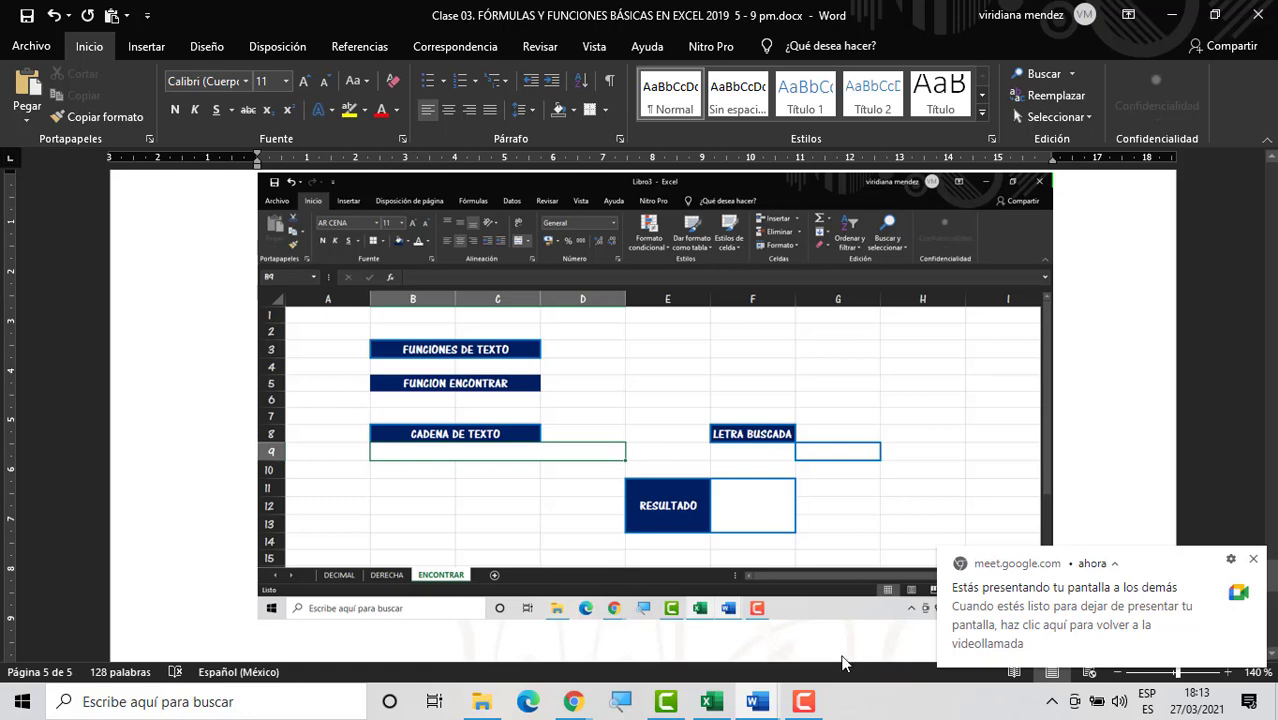
mouse_move(573, 701)
click(530, 655)
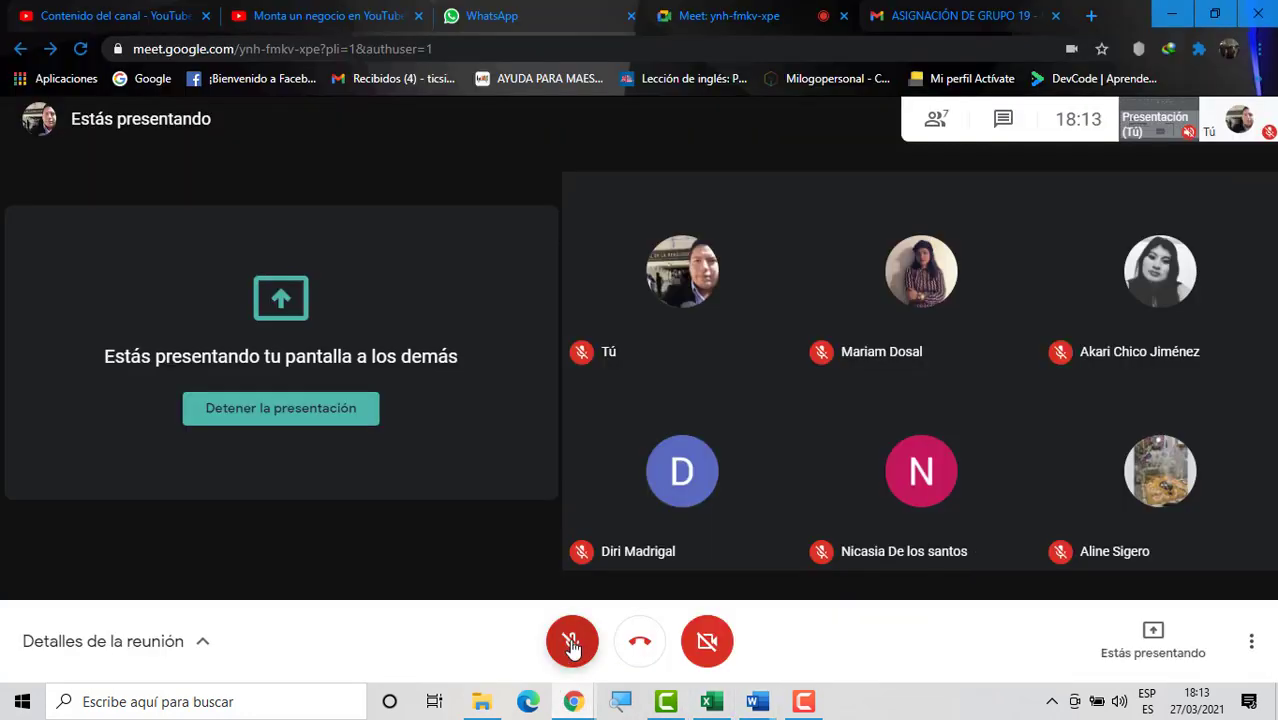
click(571, 639)
click(709, 701)
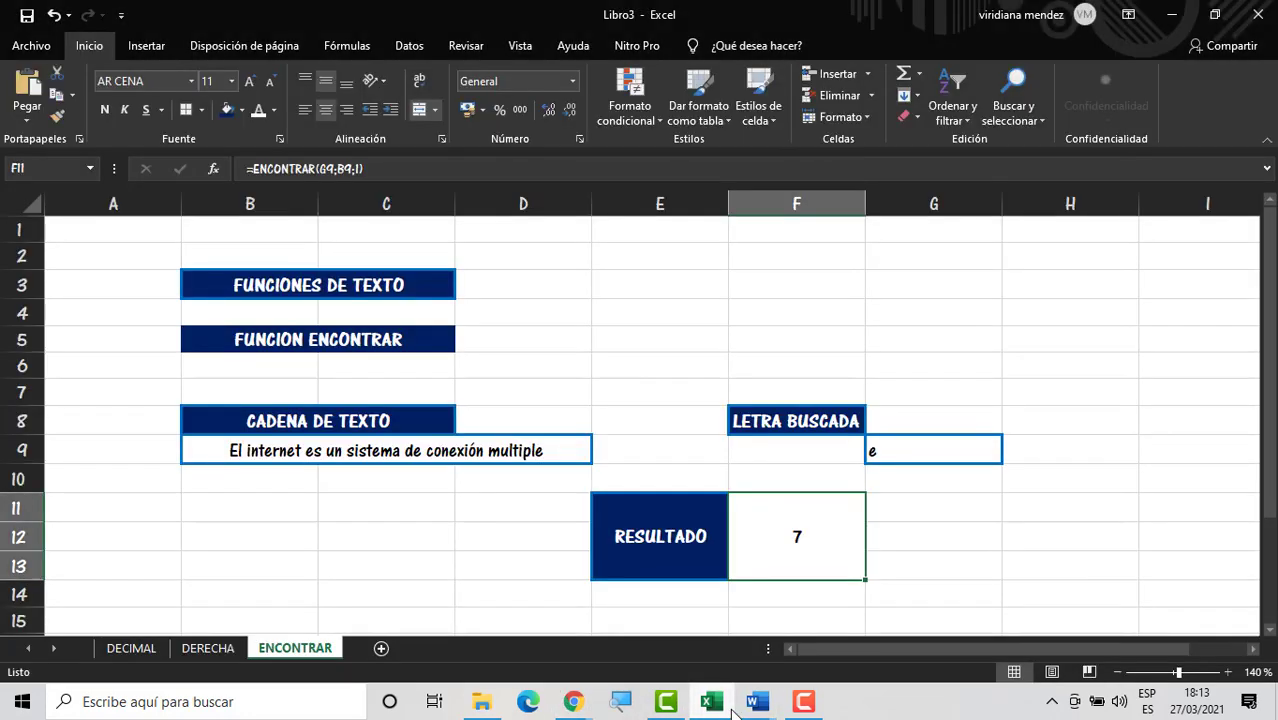
Step: Examine the ENCONTRAR formula in the result cell together with the text string and the searched letter it refers to
double_click(816, 538)
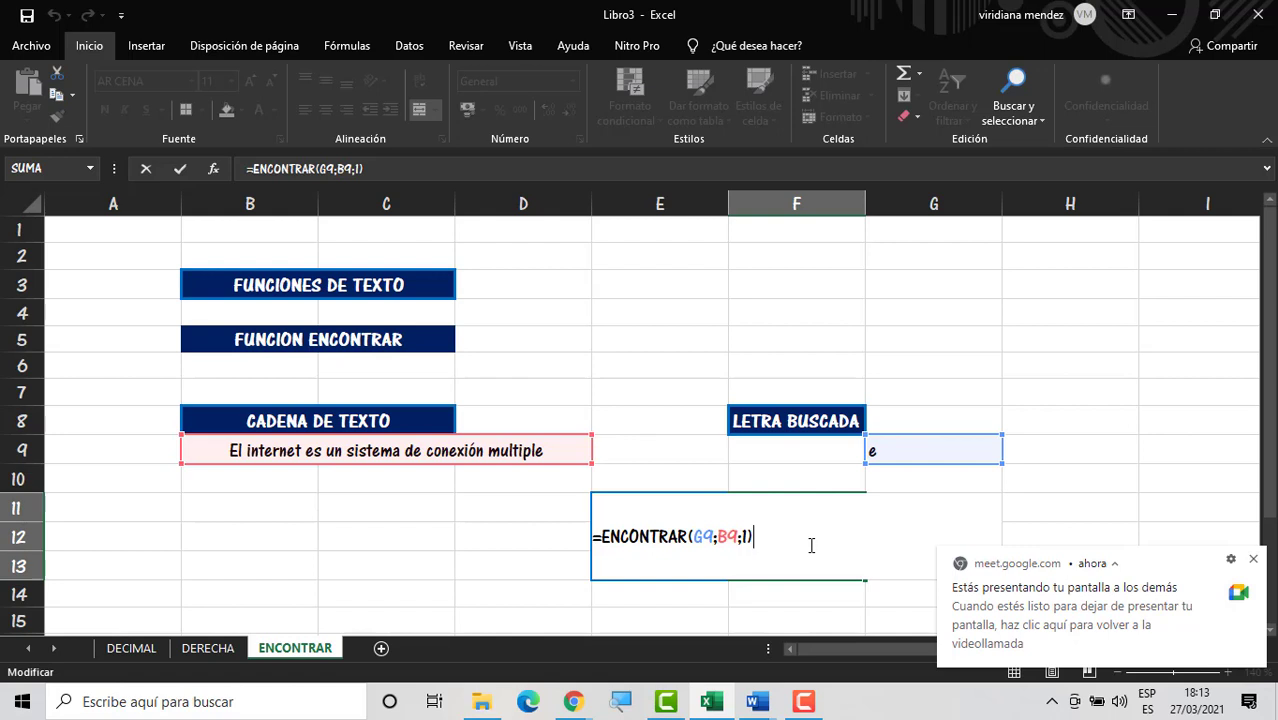
click(463, 471)
click(414, 476)
click(497, 476)
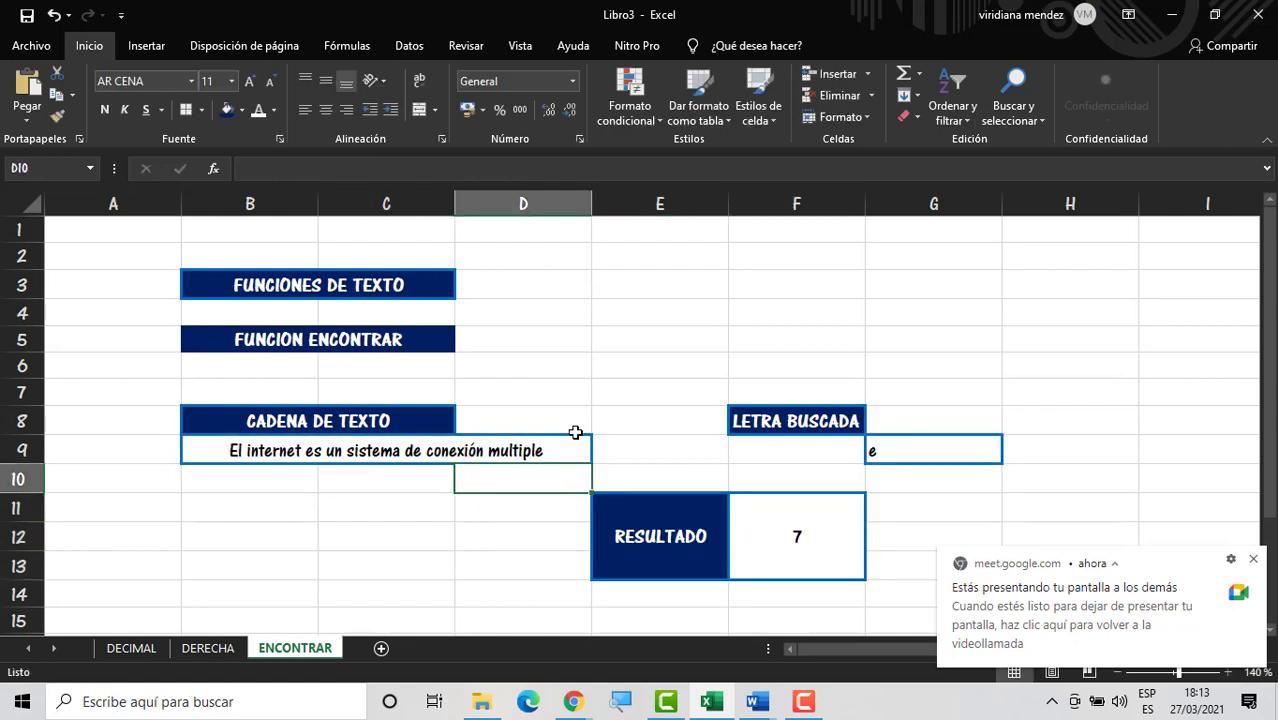
click(575, 432)
click(676, 451)
click(904, 451)
click(879, 514)
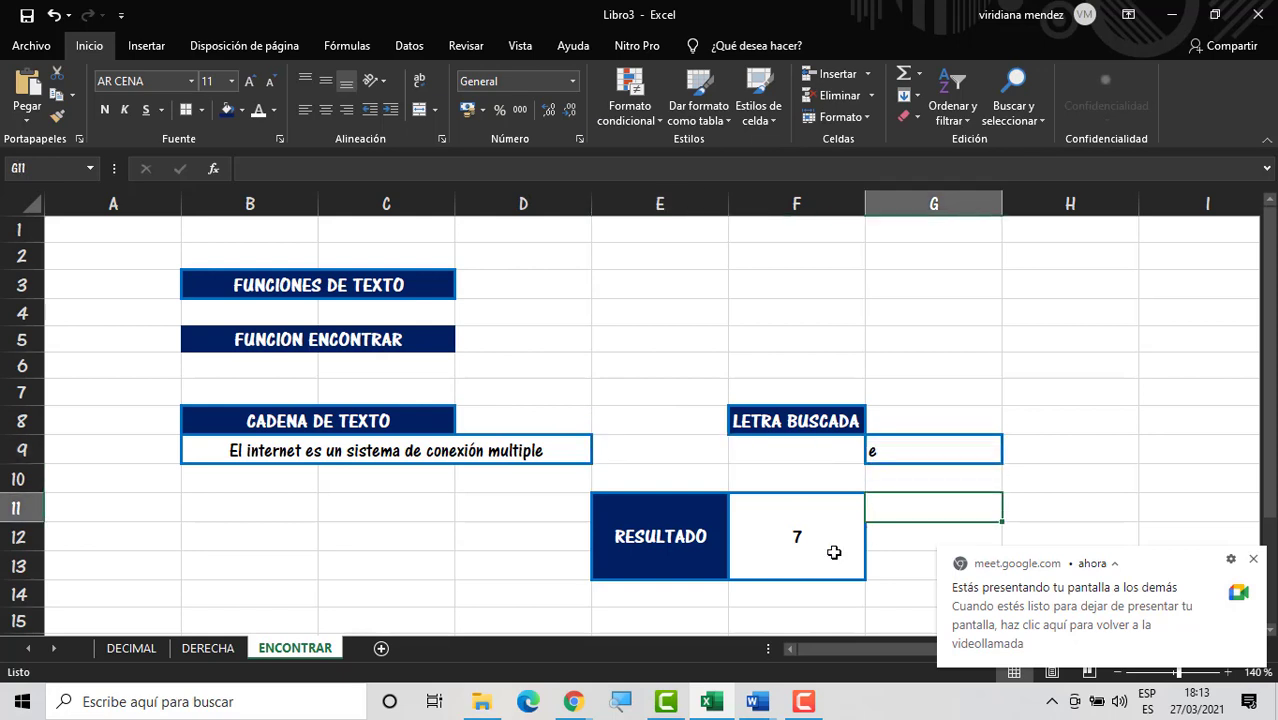
click(833, 552)
click(1252, 559)
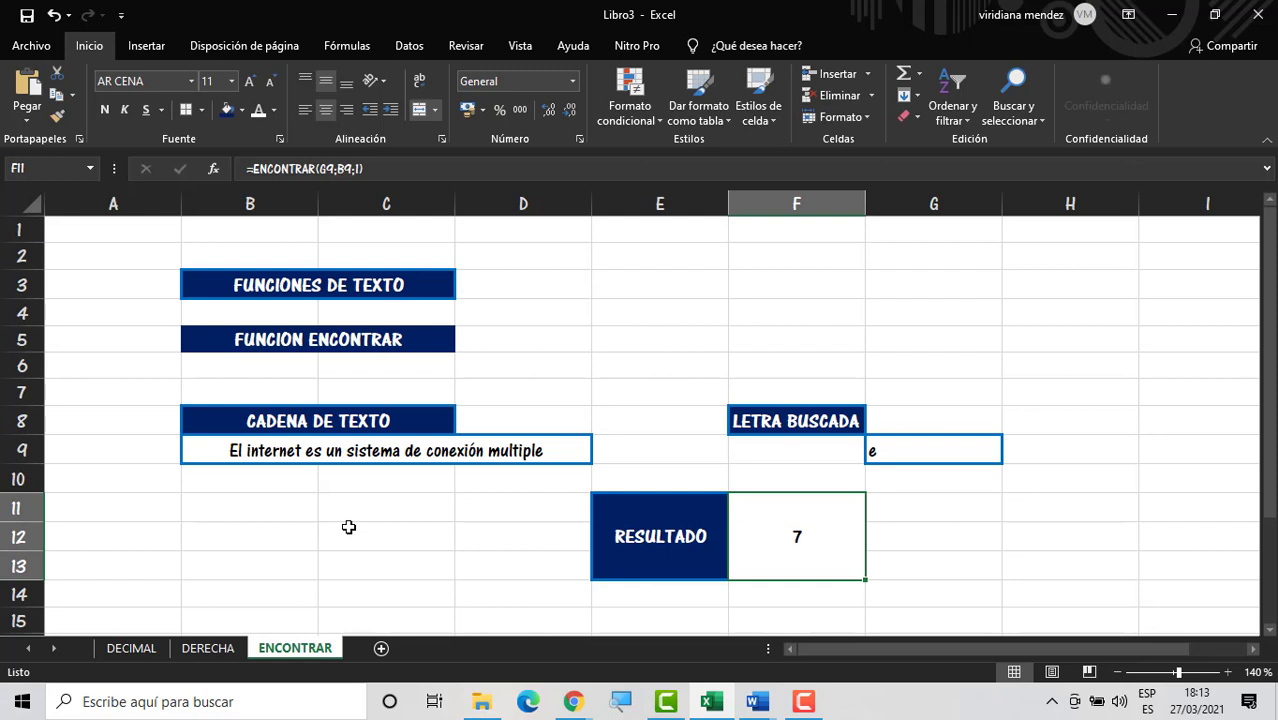
Step: Set the start position in the ENCONTRAR formula of the result cell to 8
double_click(825, 551)
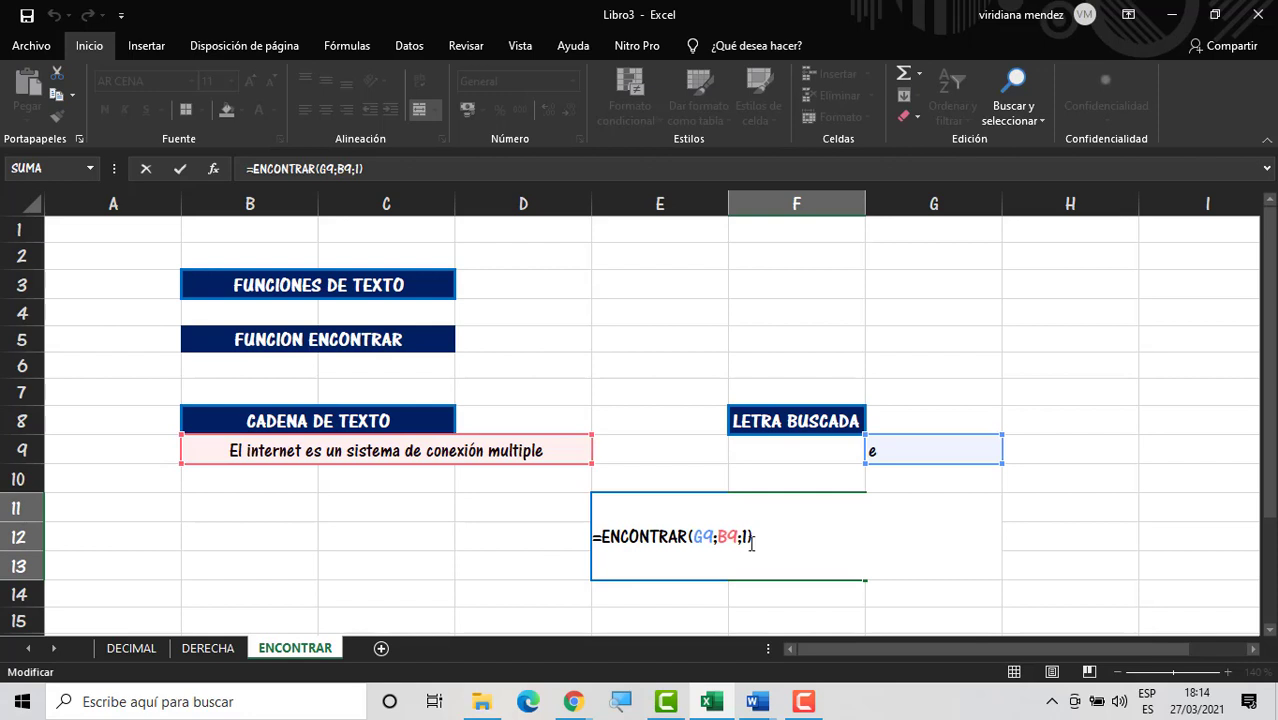
double_click(750, 539)
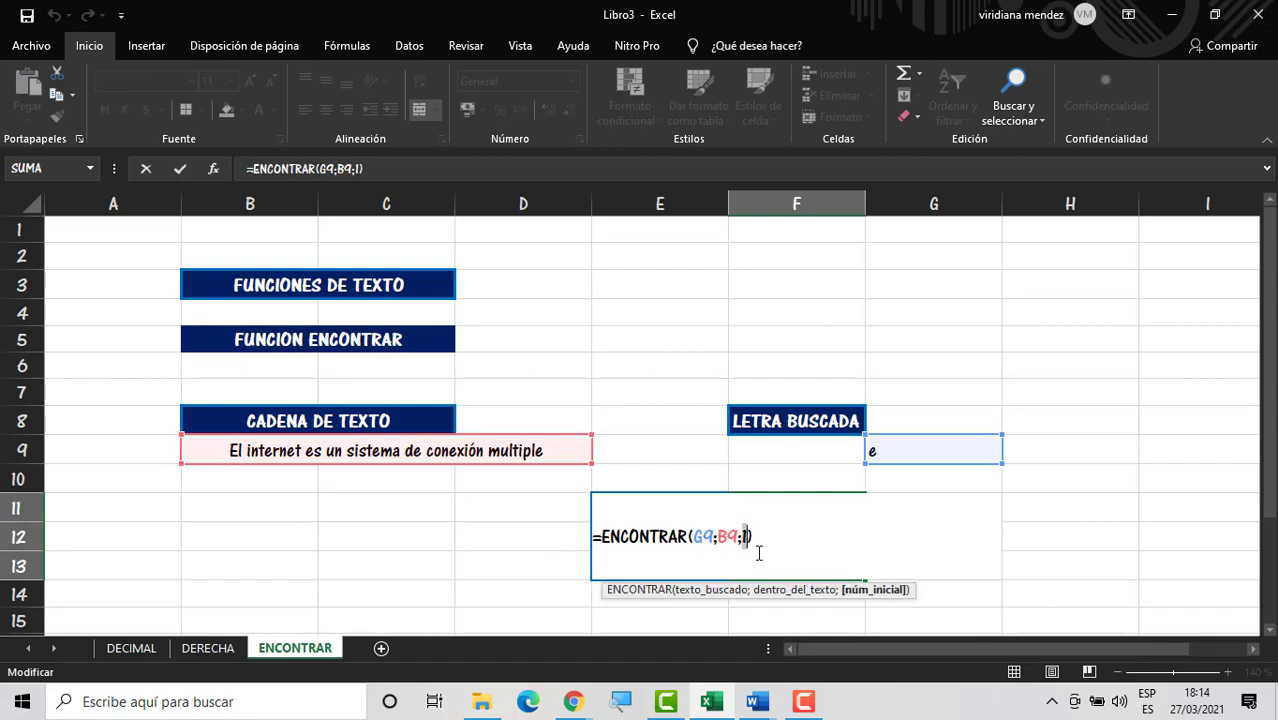
key(BackSpace)
text(8)
key(Return)
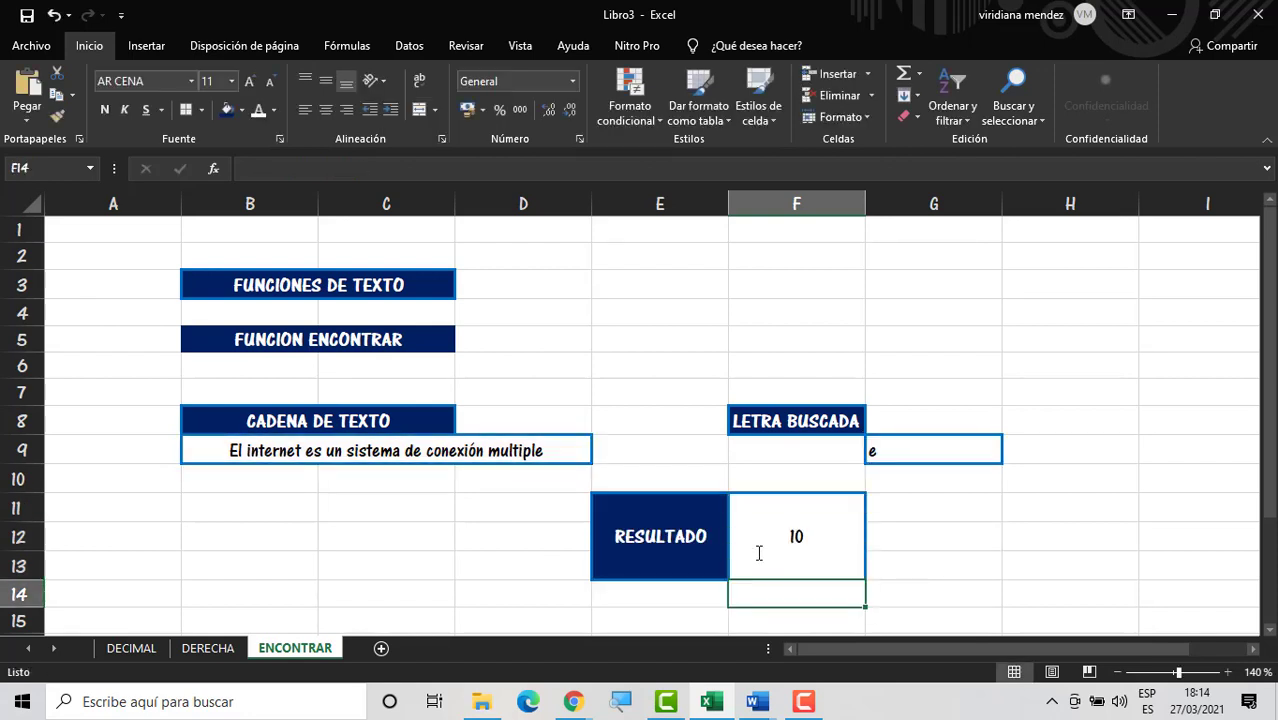
click(759, 553)
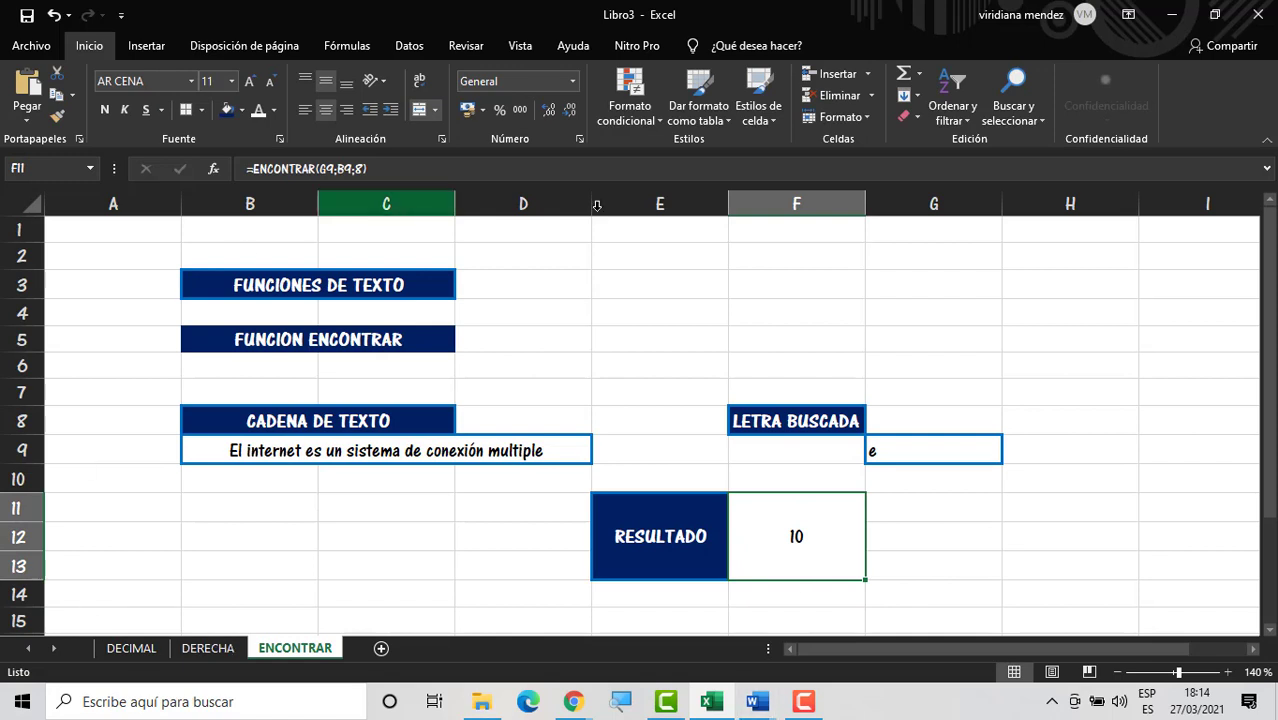
Step: Center the searched letter horizontally in G9 and select the result cell
click(924, 453)
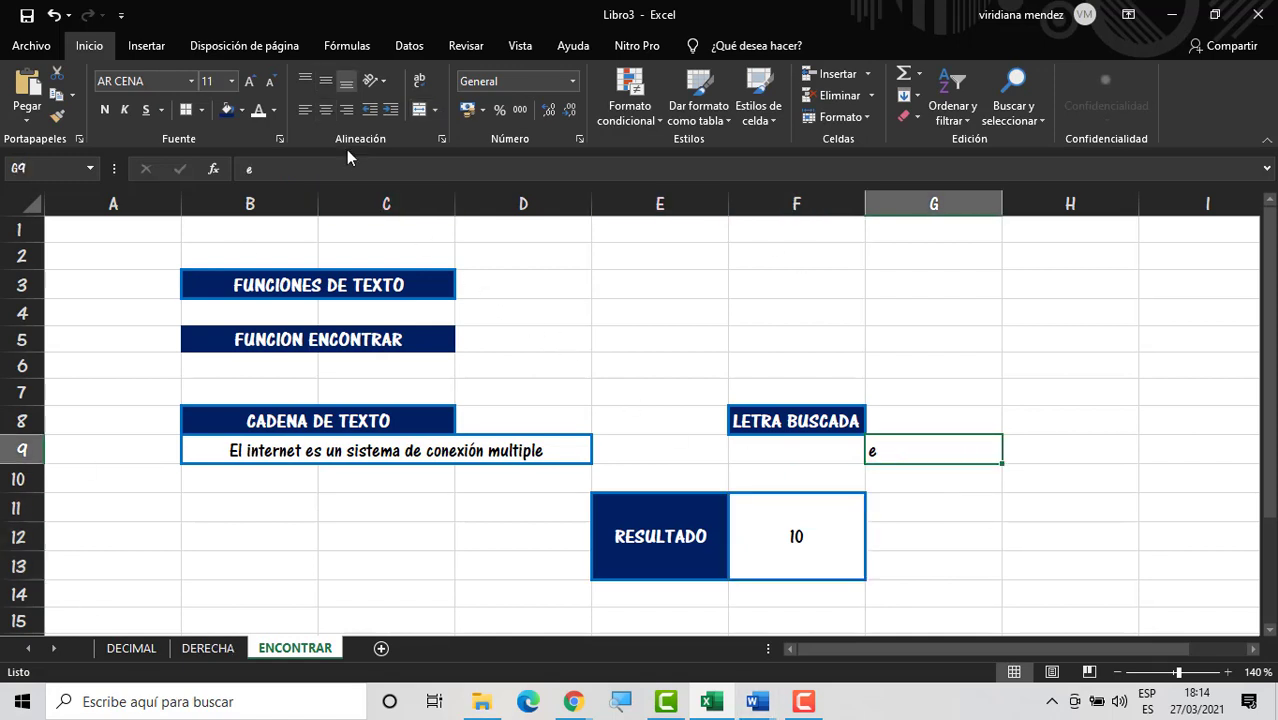
click(326, 109)
click(941, 539)
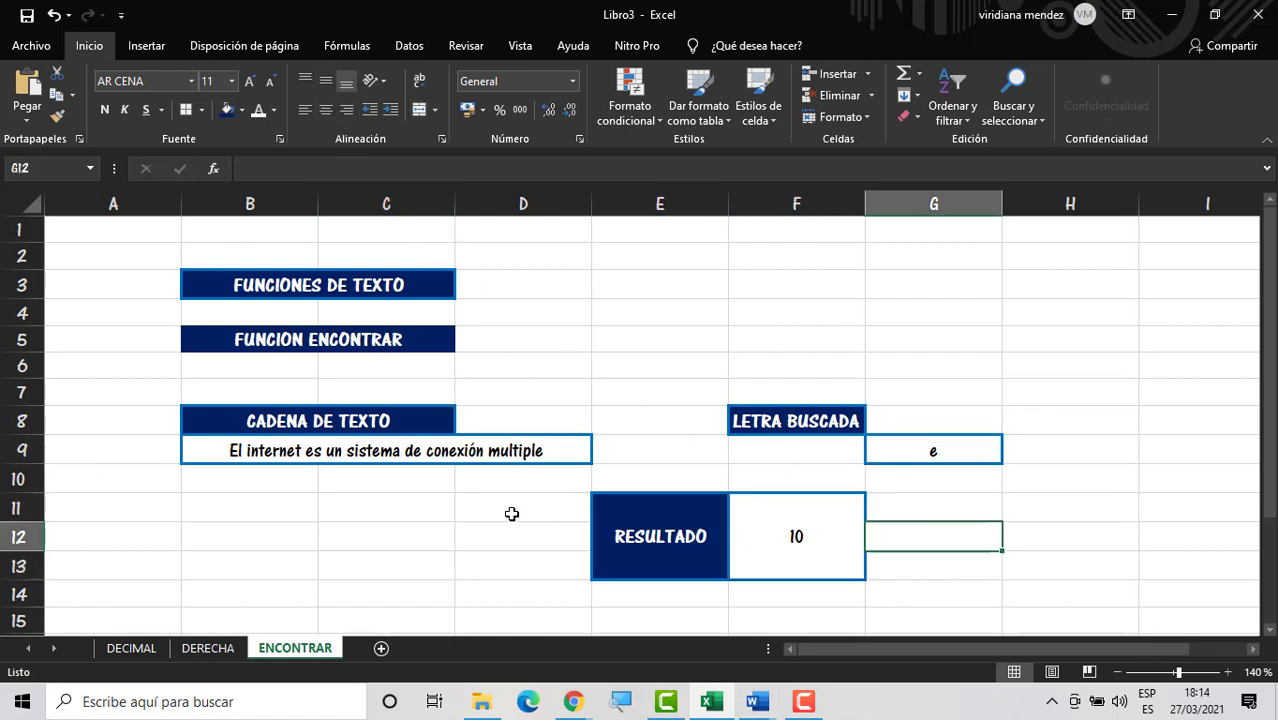
click(798, 540)
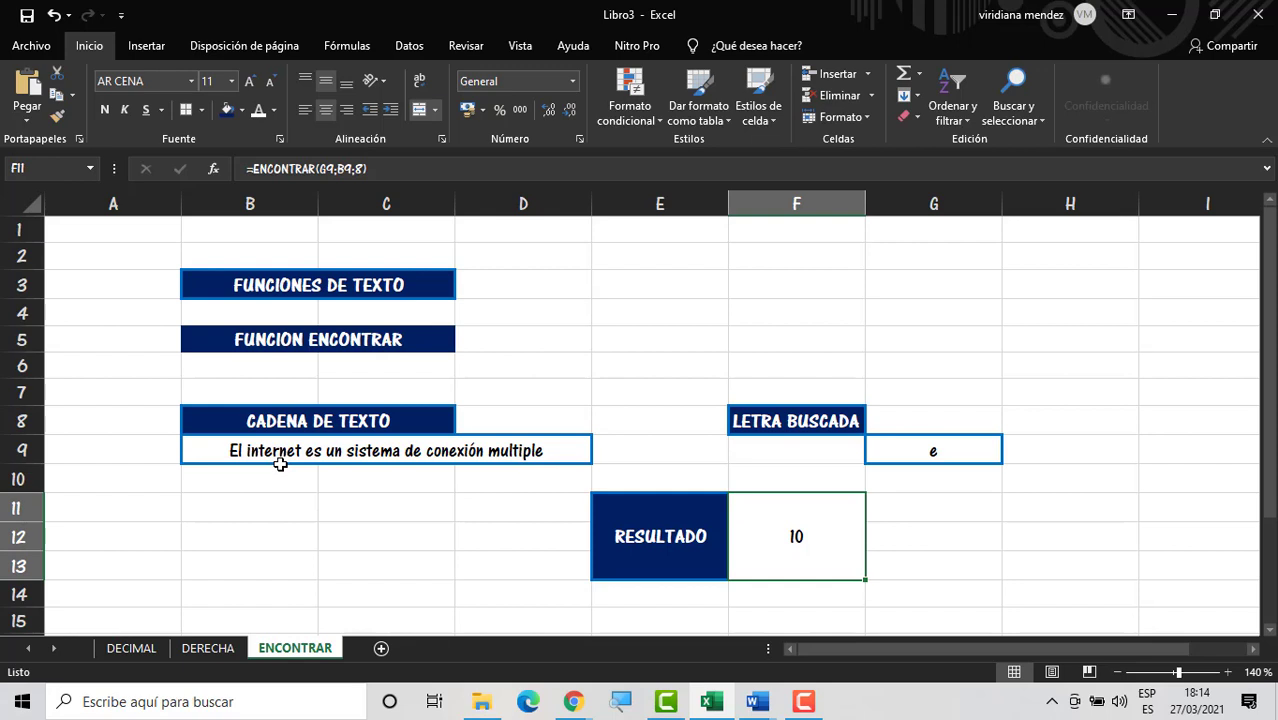
Step: Set the start position in the ENCONTRAR formula of the result cell to 11
double_click(831, 536)
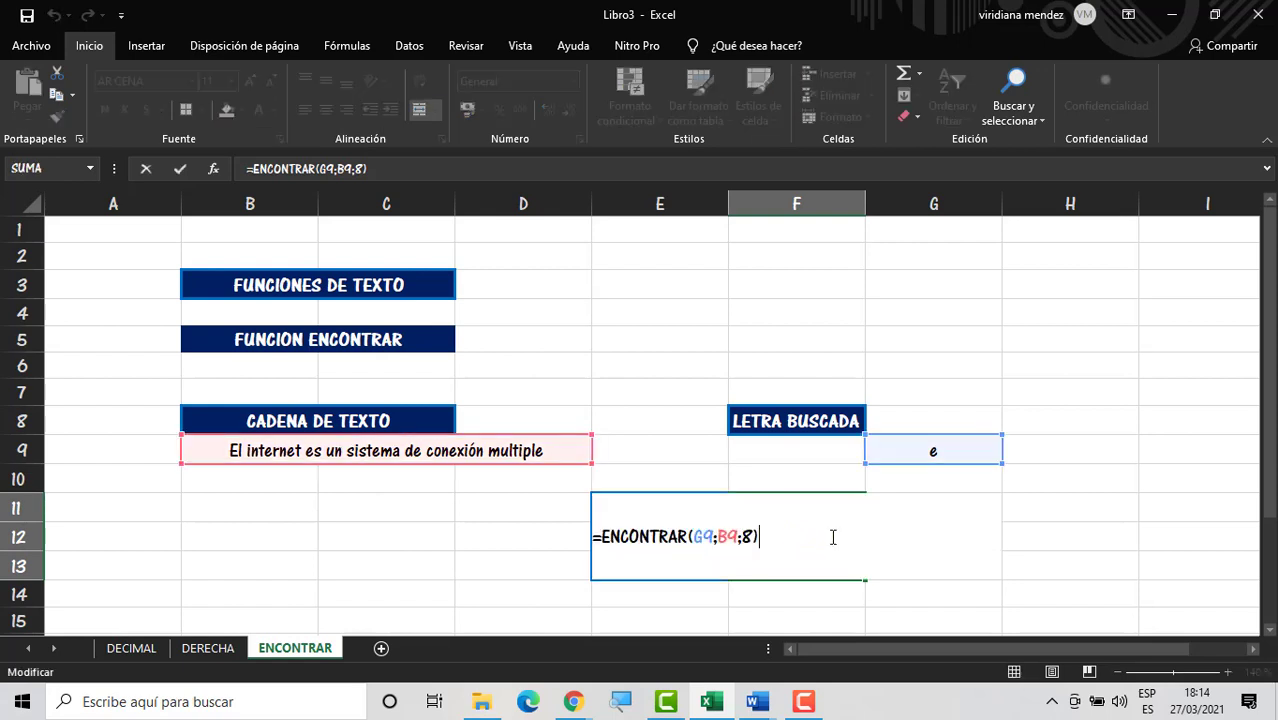
click(756, 538)
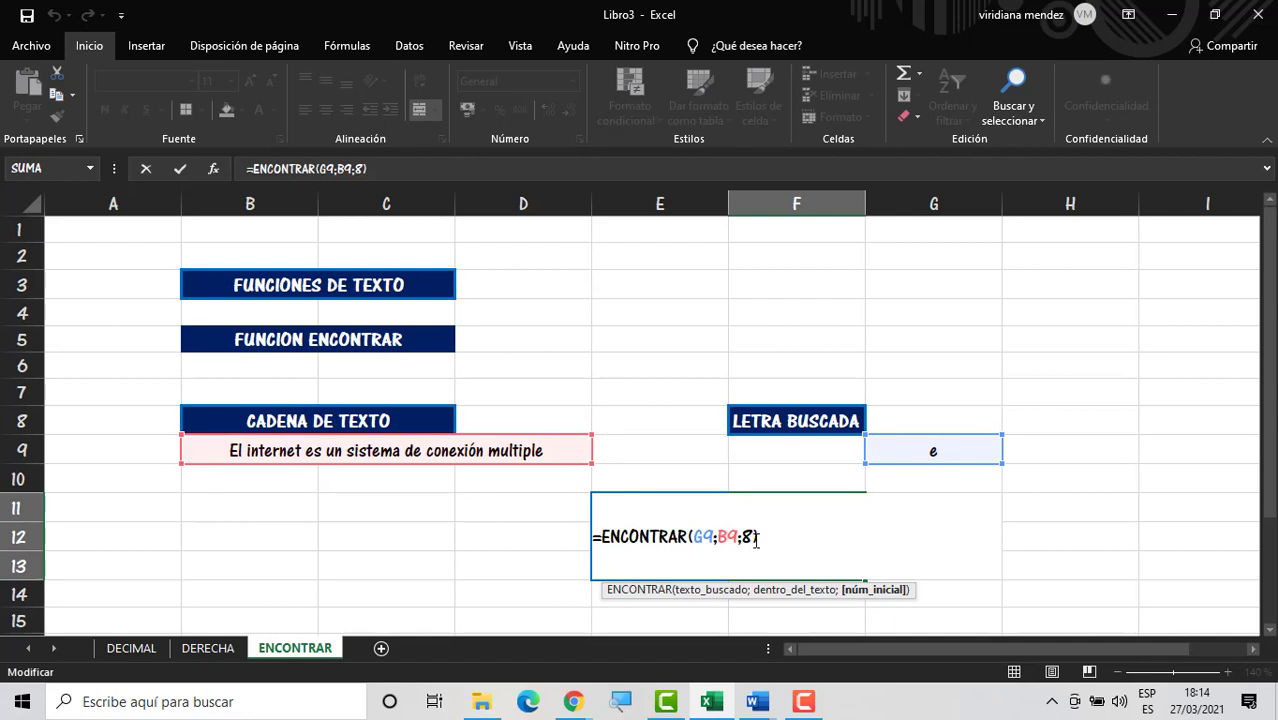
key(BackSpace)
text(11)
key(Return)
click(753, 537)
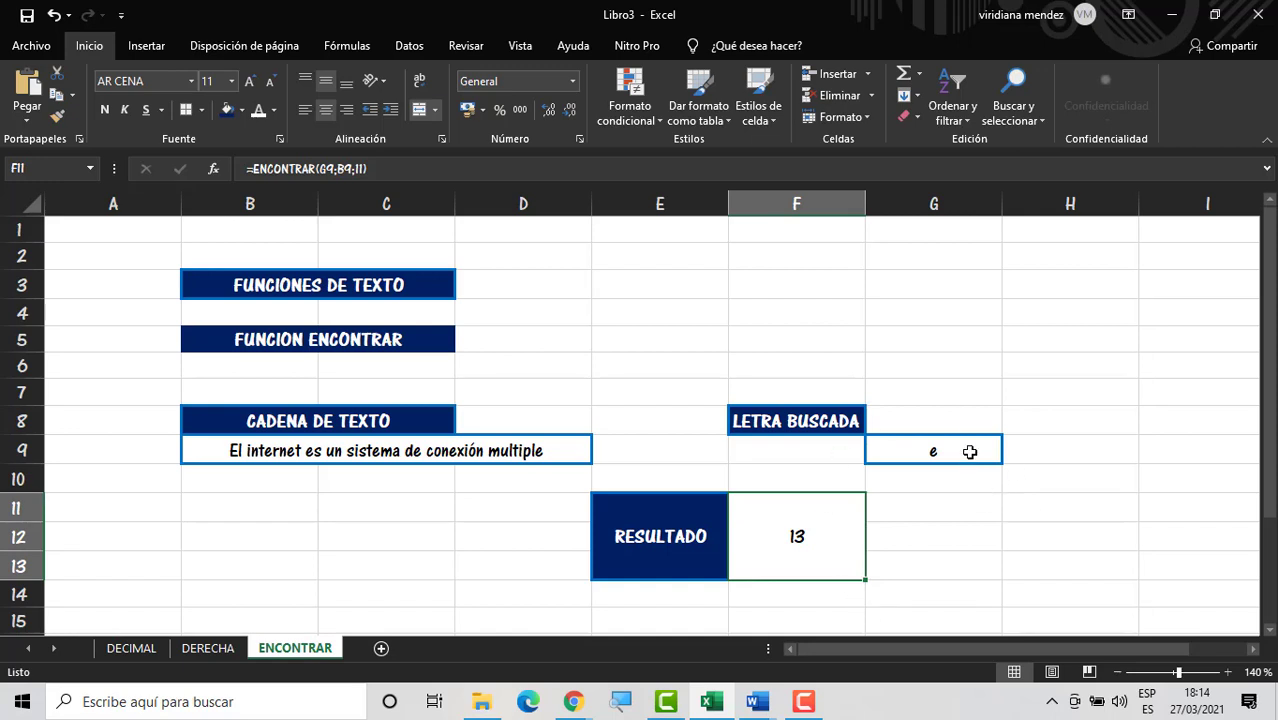
click(968, 452)
click(806, 556)
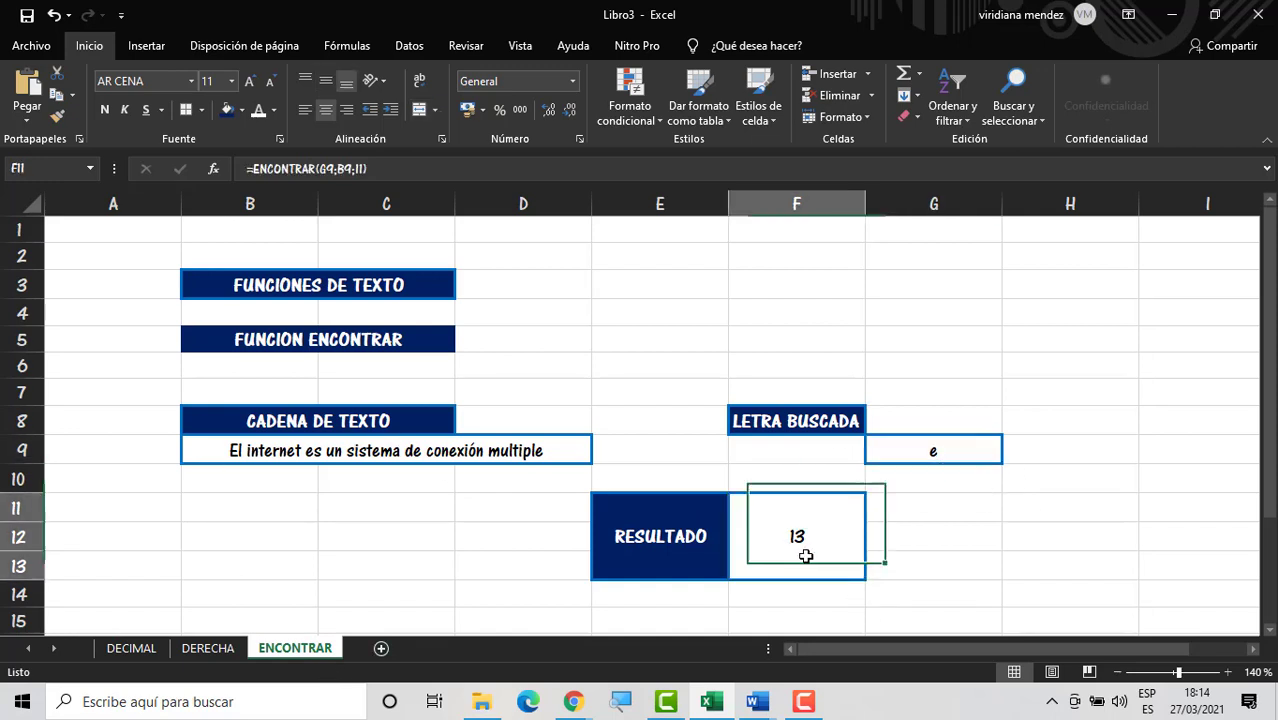
click(907, 560)
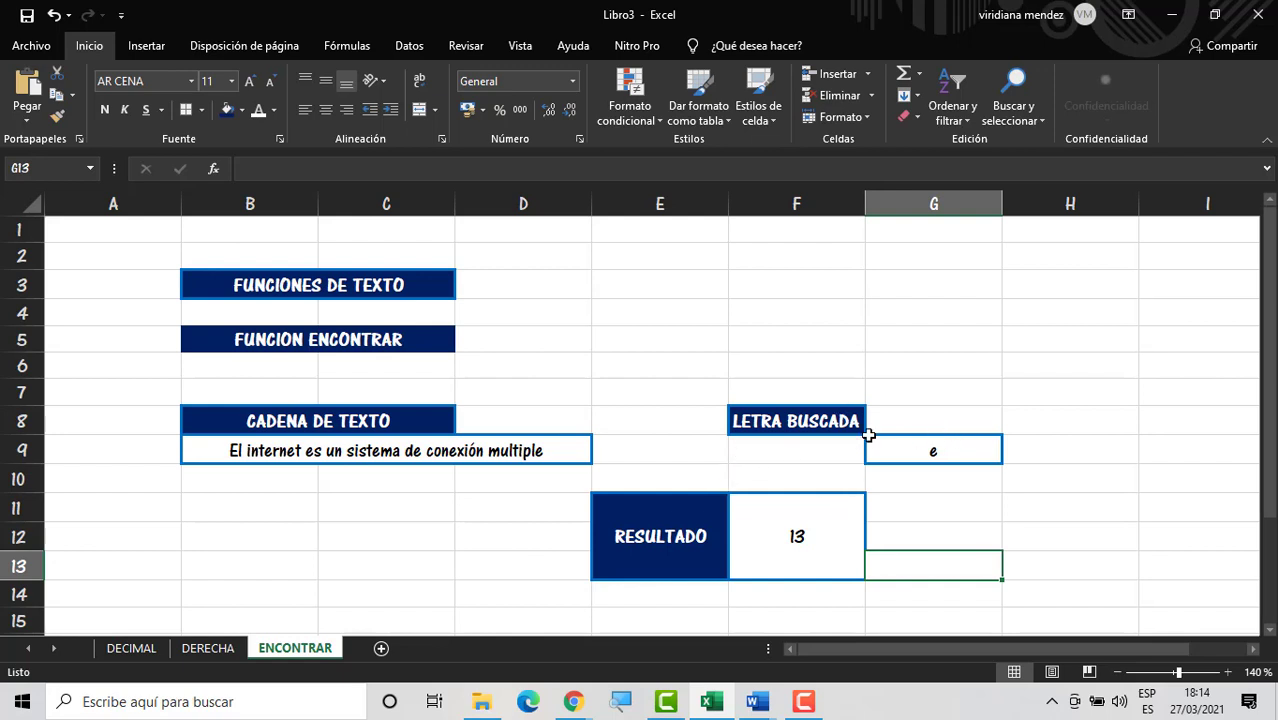
click(900, 450)
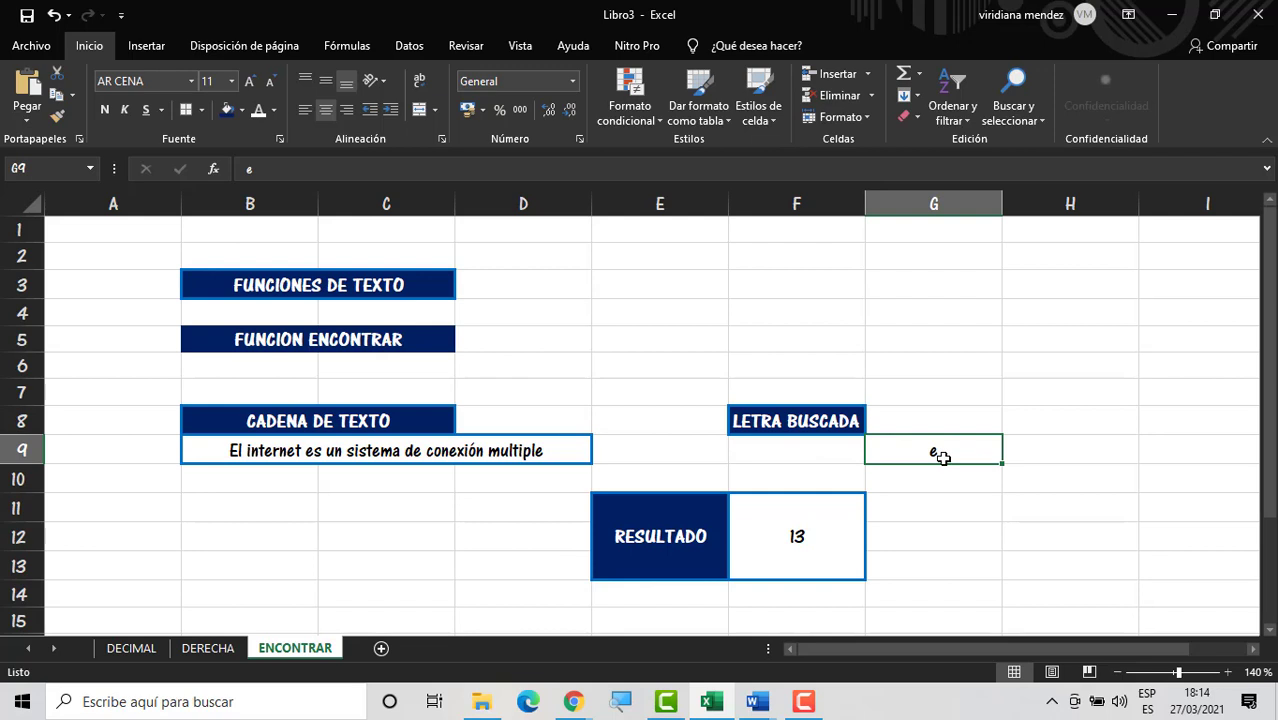
Step: Extend the searched letter in G9 to the two-letter text "em"
double_click(942, 456)
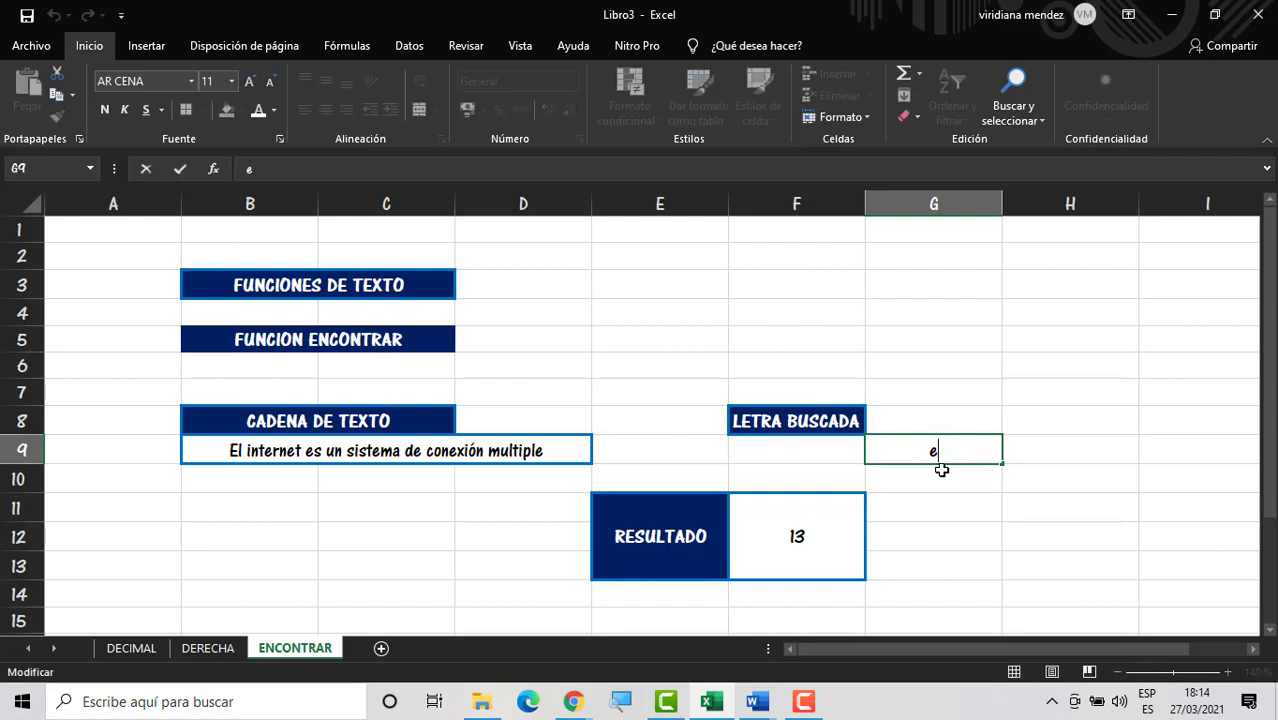
text(m)
key(Return)
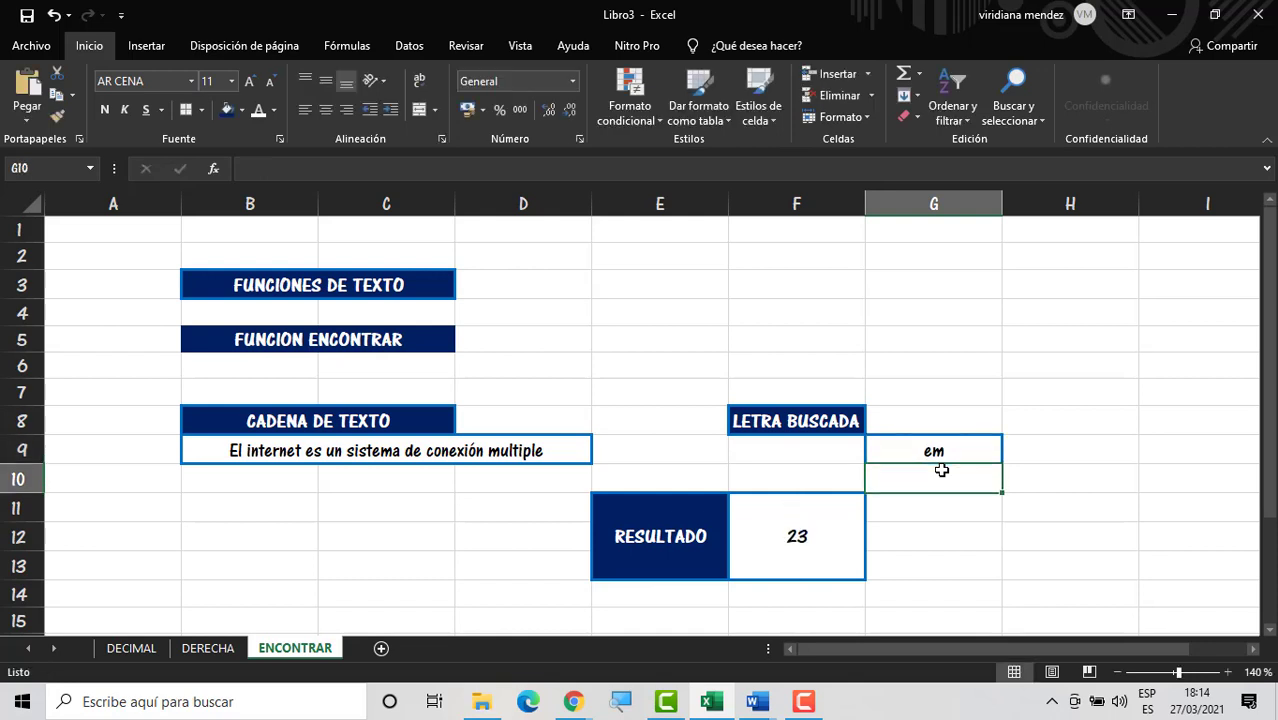
Step: Set the start position in the ENCONTRAR formula of the result cell to 1
click(836, 519)
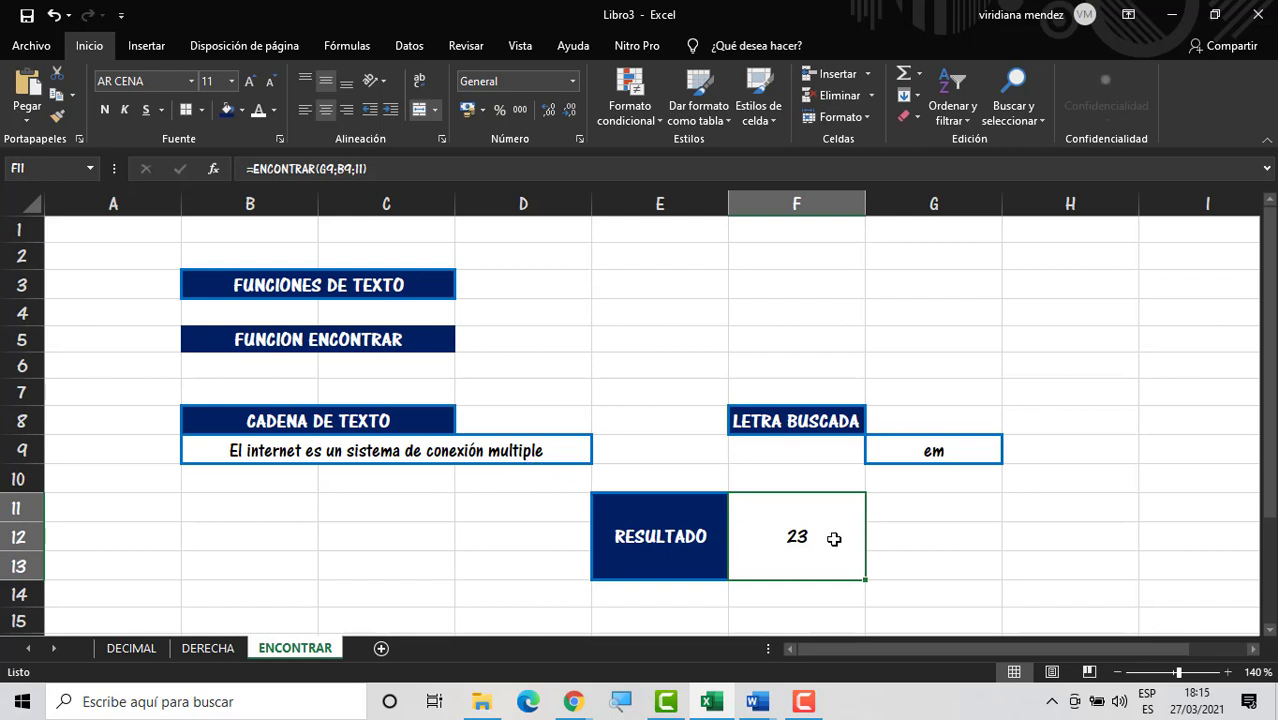
double_click(801, 538)
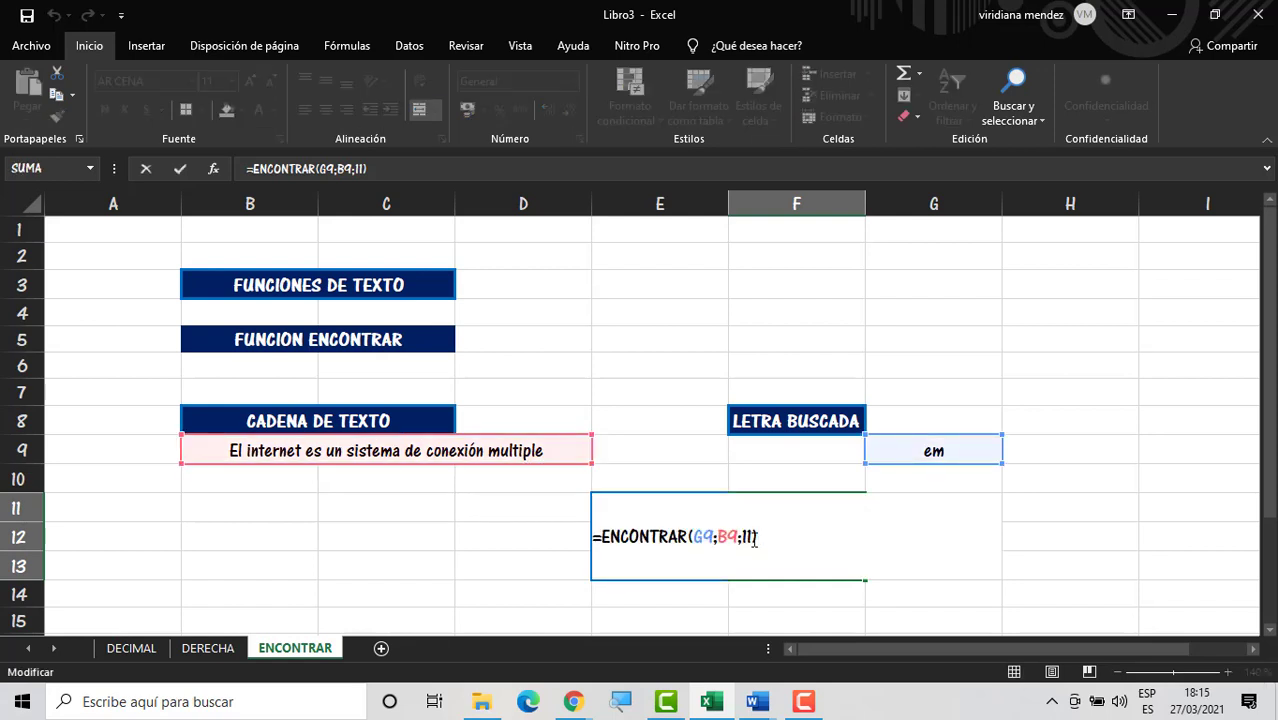
key(BackSpace)
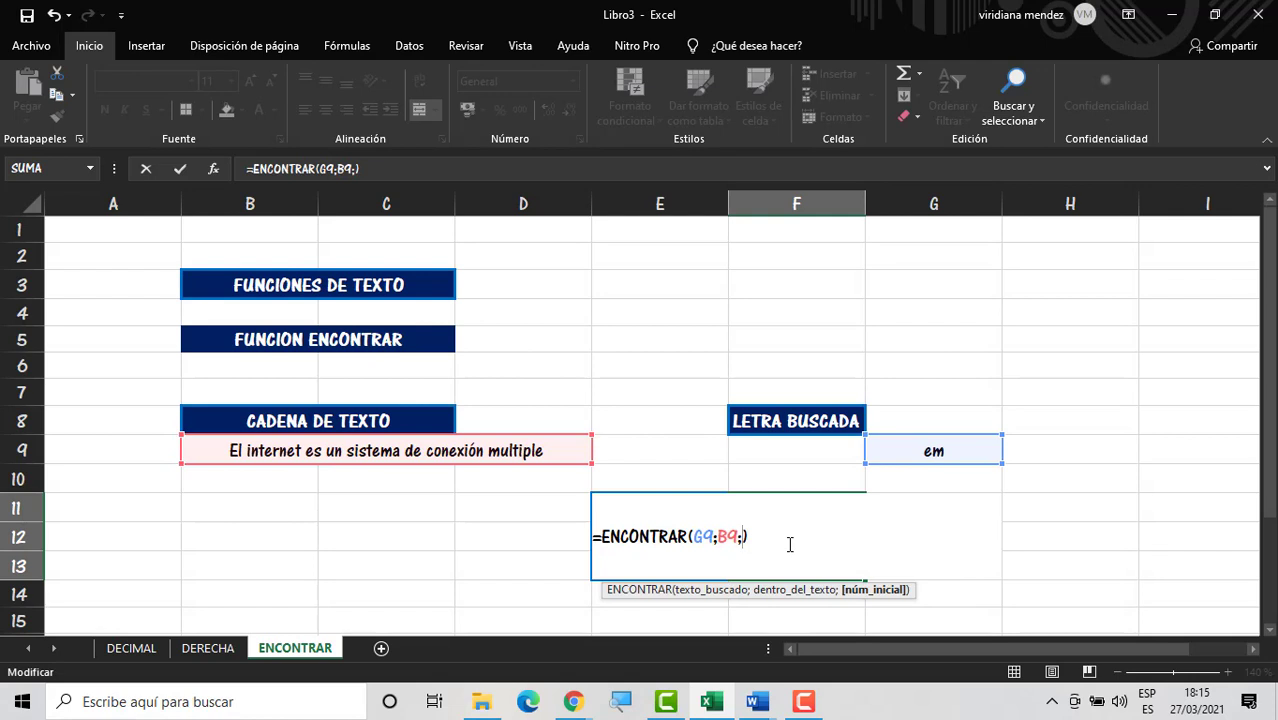
key(Return)
click(797, 537)
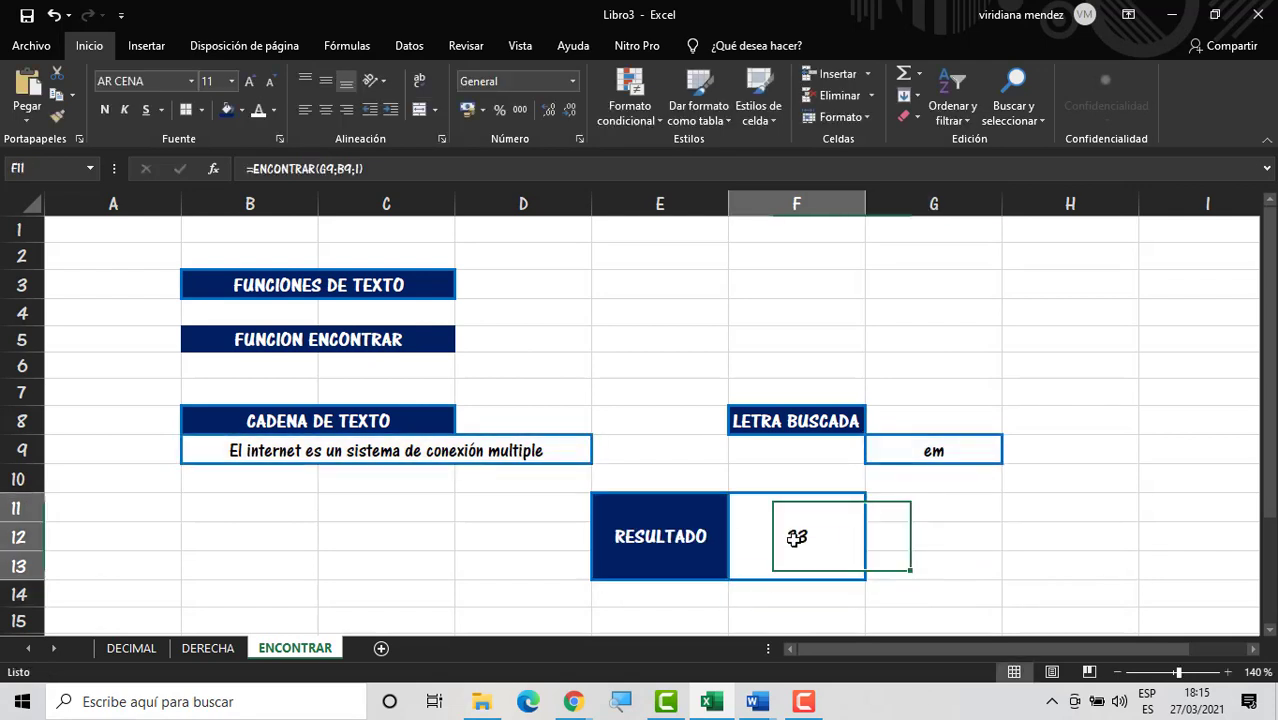
Step: Replace the searched text in G9 with "mul" and select the result cell
click(933, 458)
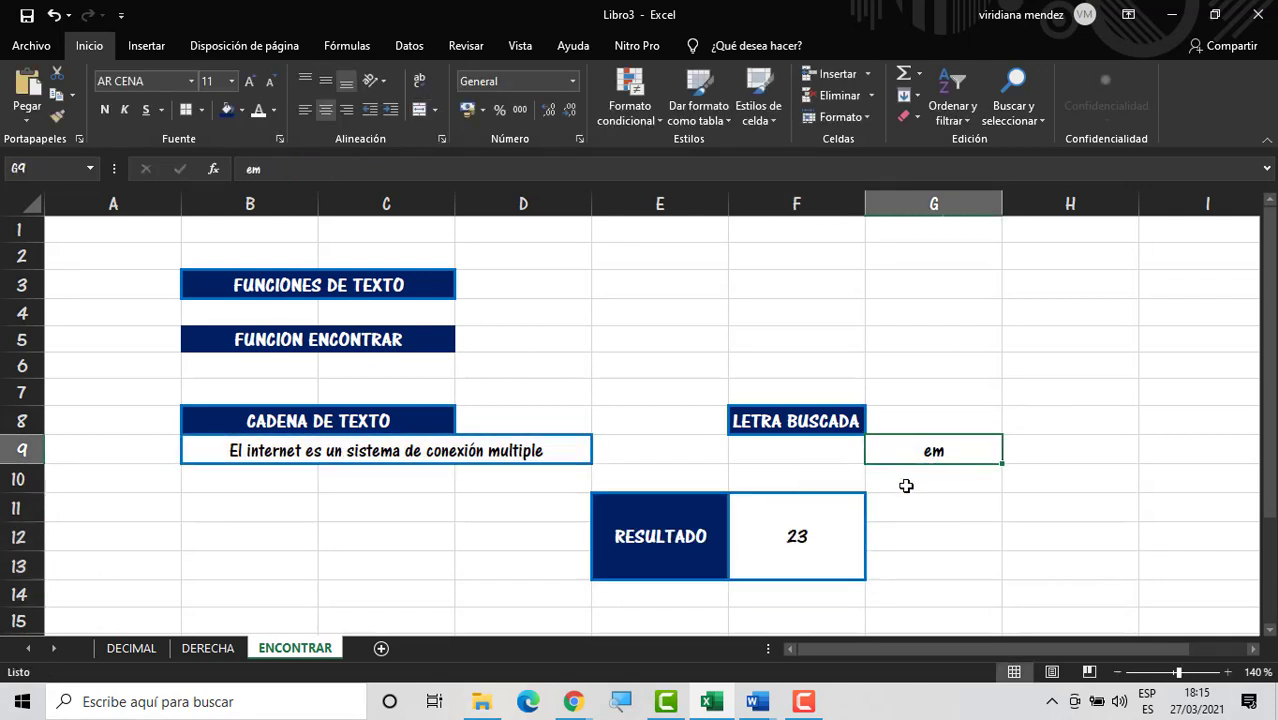
double_click(947, 454)
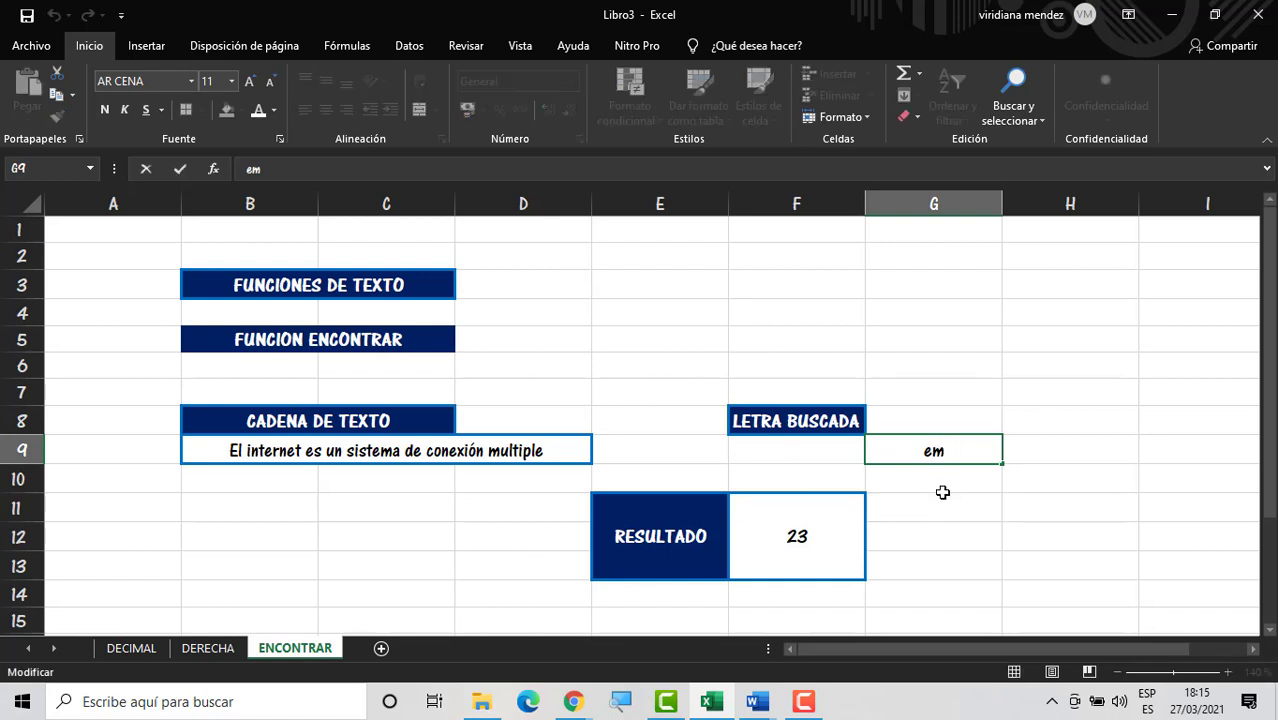
key(BackSpace)
key(BackSpace)
text(mul)
key(Return)
click(799, 544)
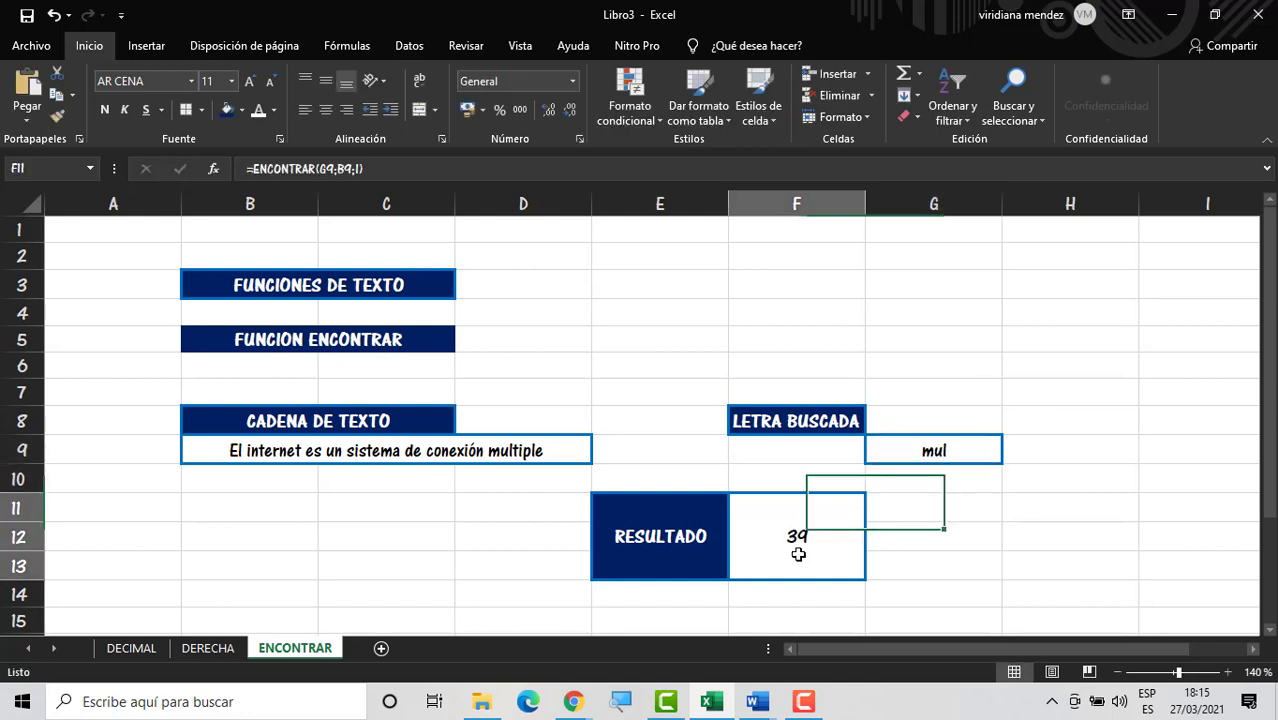
click(886, 537)
click(853, 538)
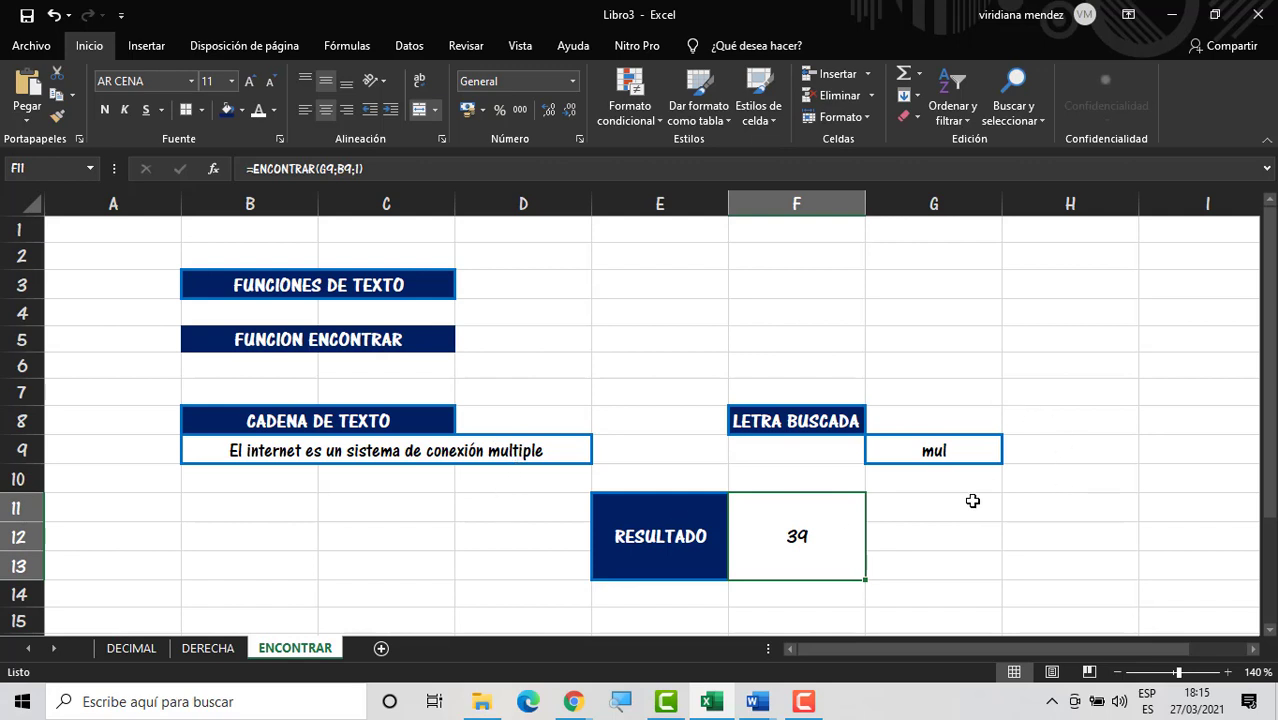
Step: Set the start position in the ENCONTRAR formula of the result cell to 8 and review the formula's arguments
click(753, 332)
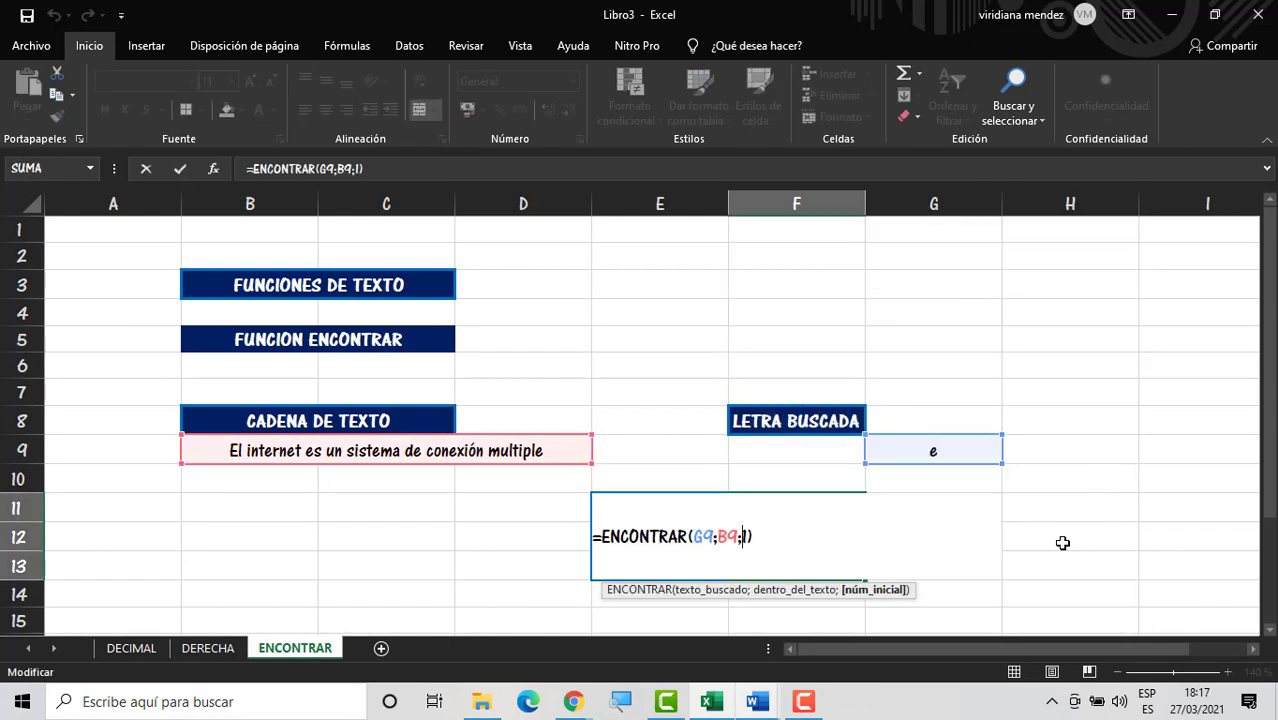
key(BackSpace)
mouse_move(778, 698)
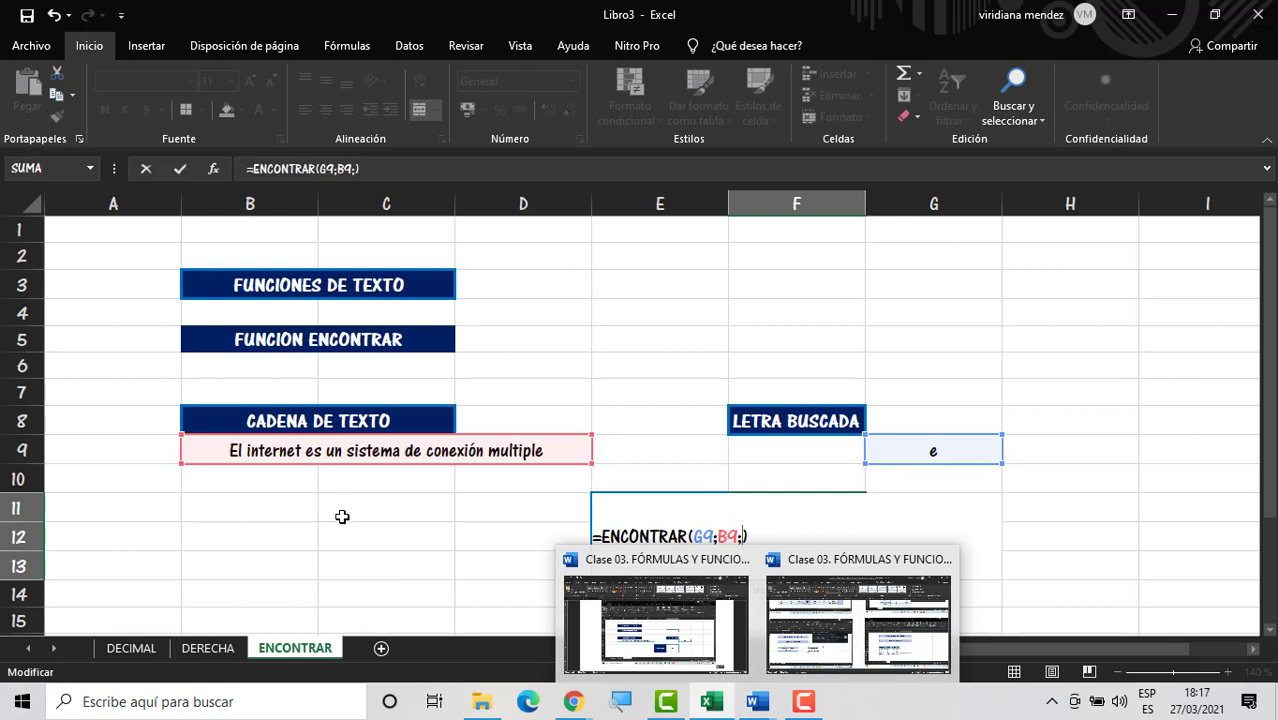
click(825, 541)
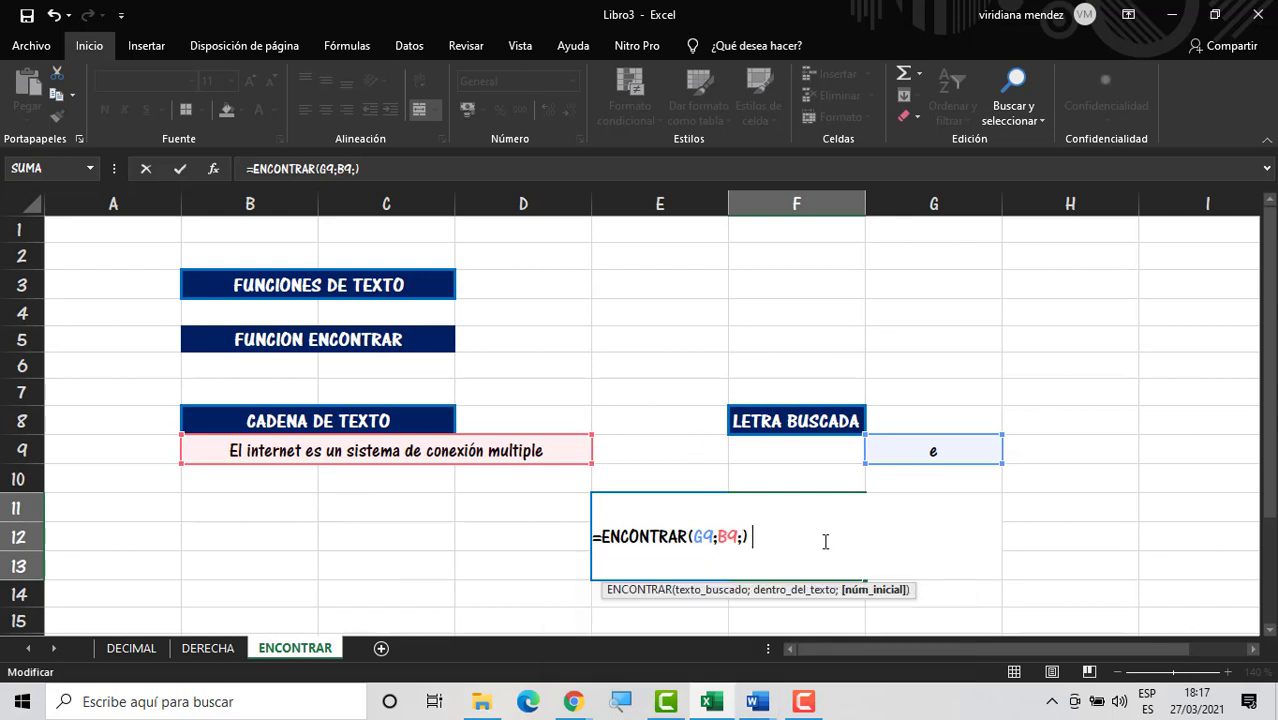
key(Return)
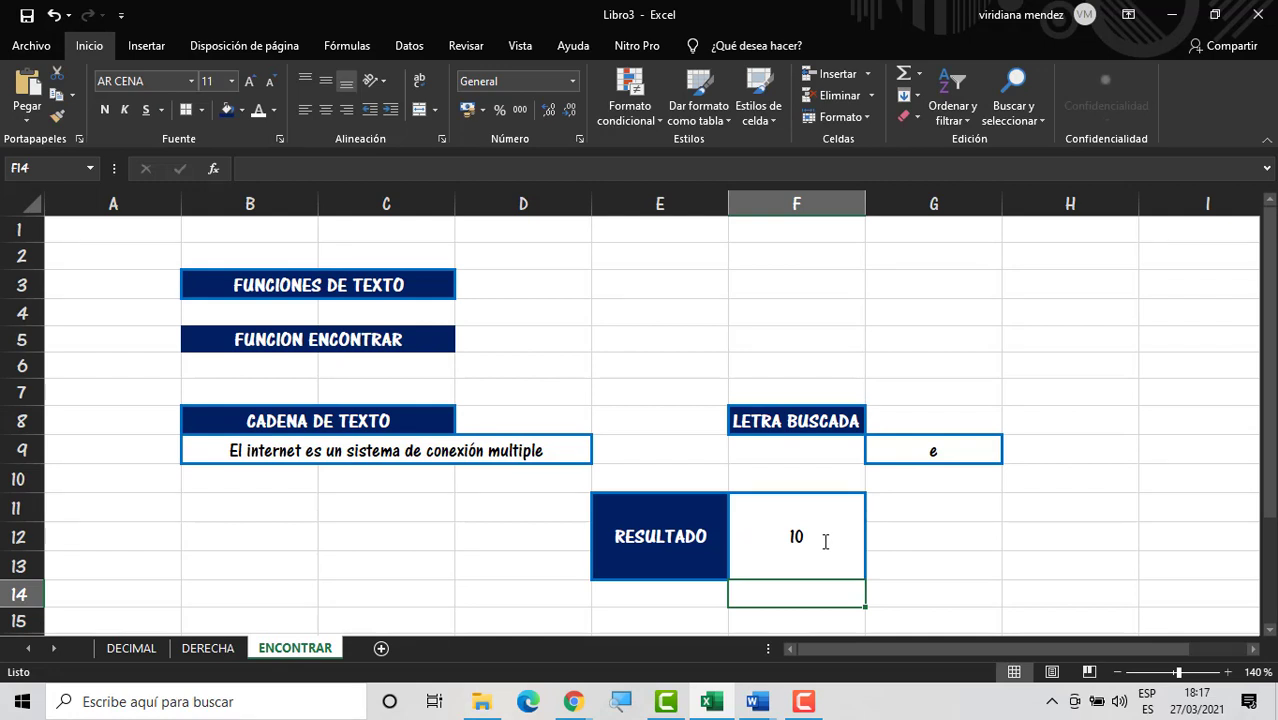
double_click(834, 539)
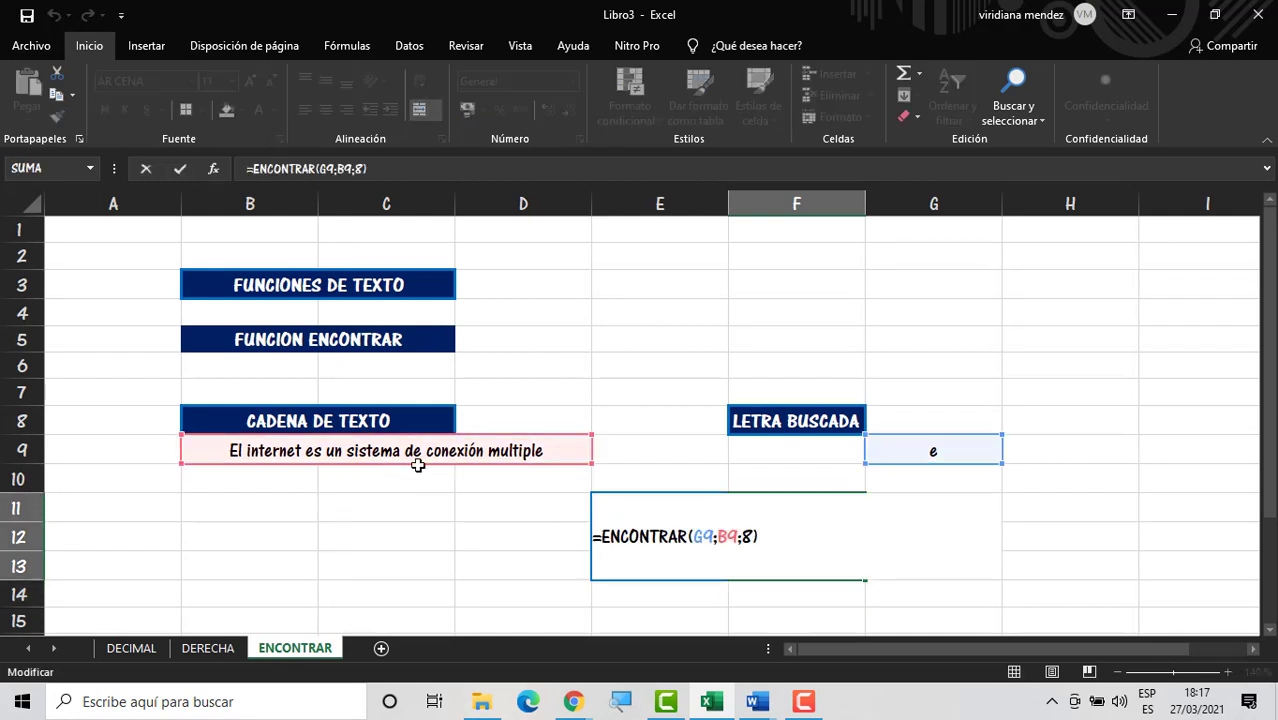
click(751, 540)
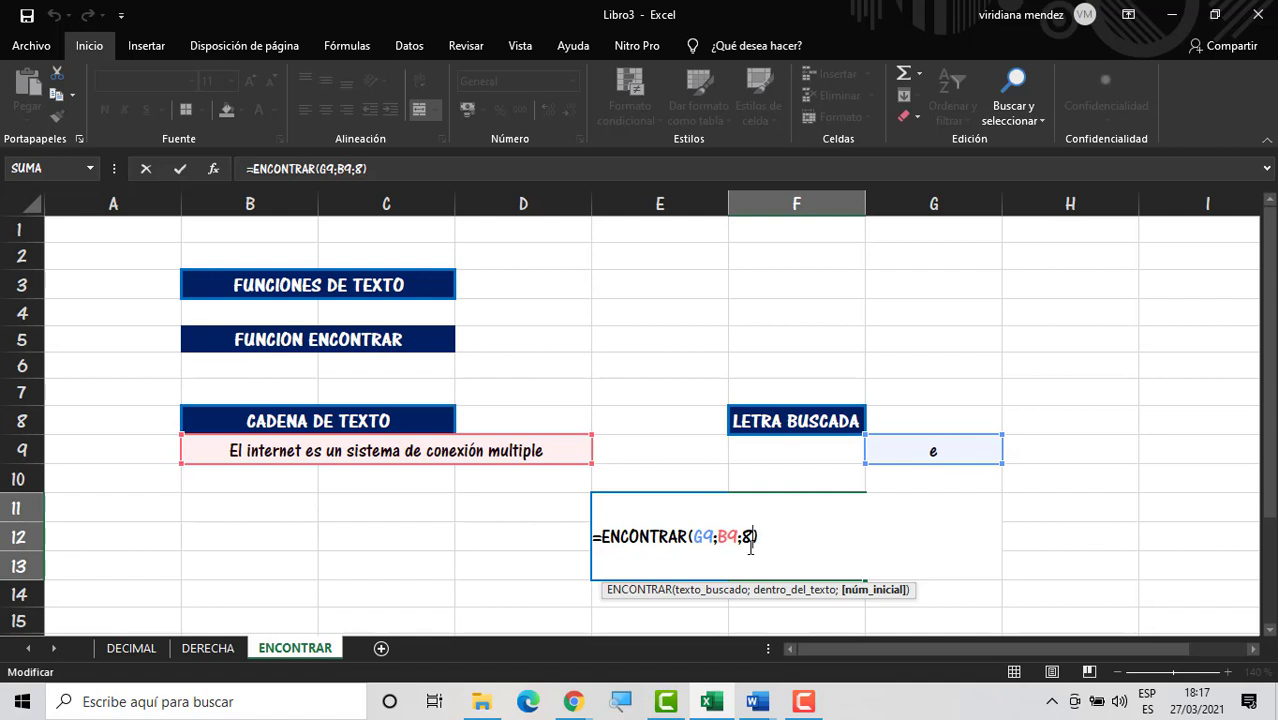
key(Return)
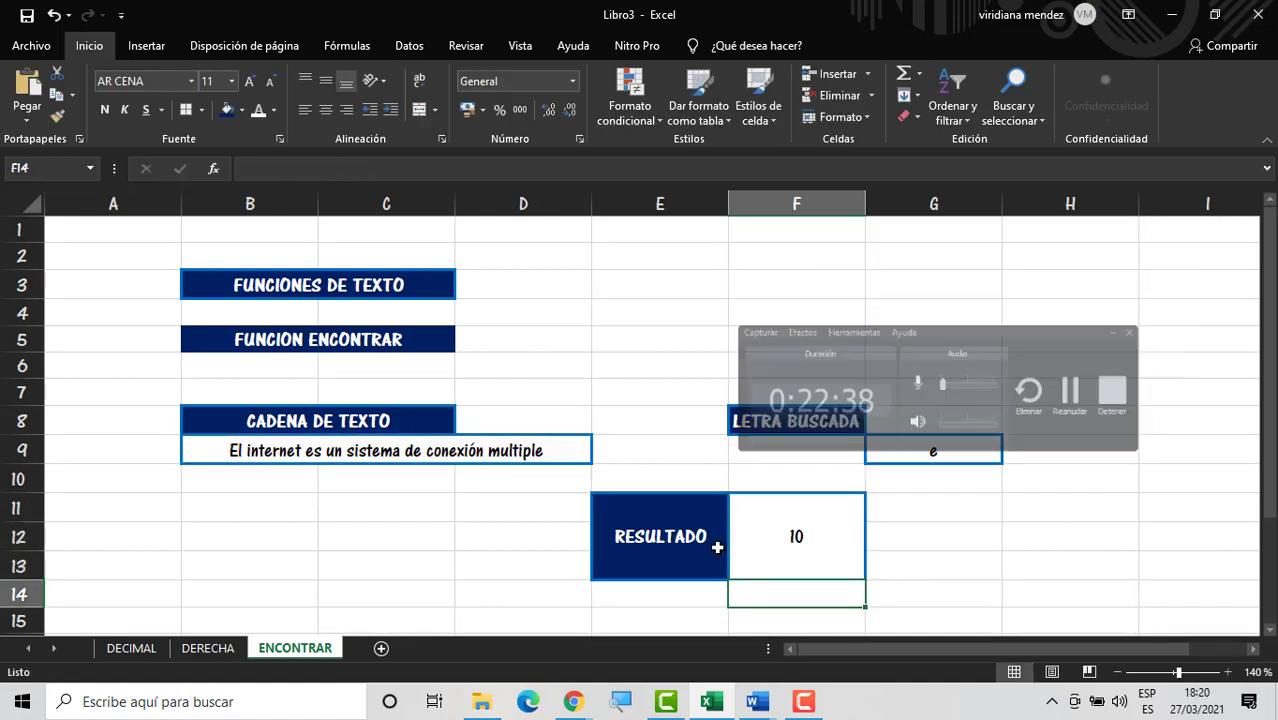
Step: Copy the FUNCIONES DE TEXTO and FUNCION ENCONTRAR headings onto a new sheet starting at B2, and enlarge the sheet view to 140 %
drag(394, 280, 395, 341)
key(ctrl+c)
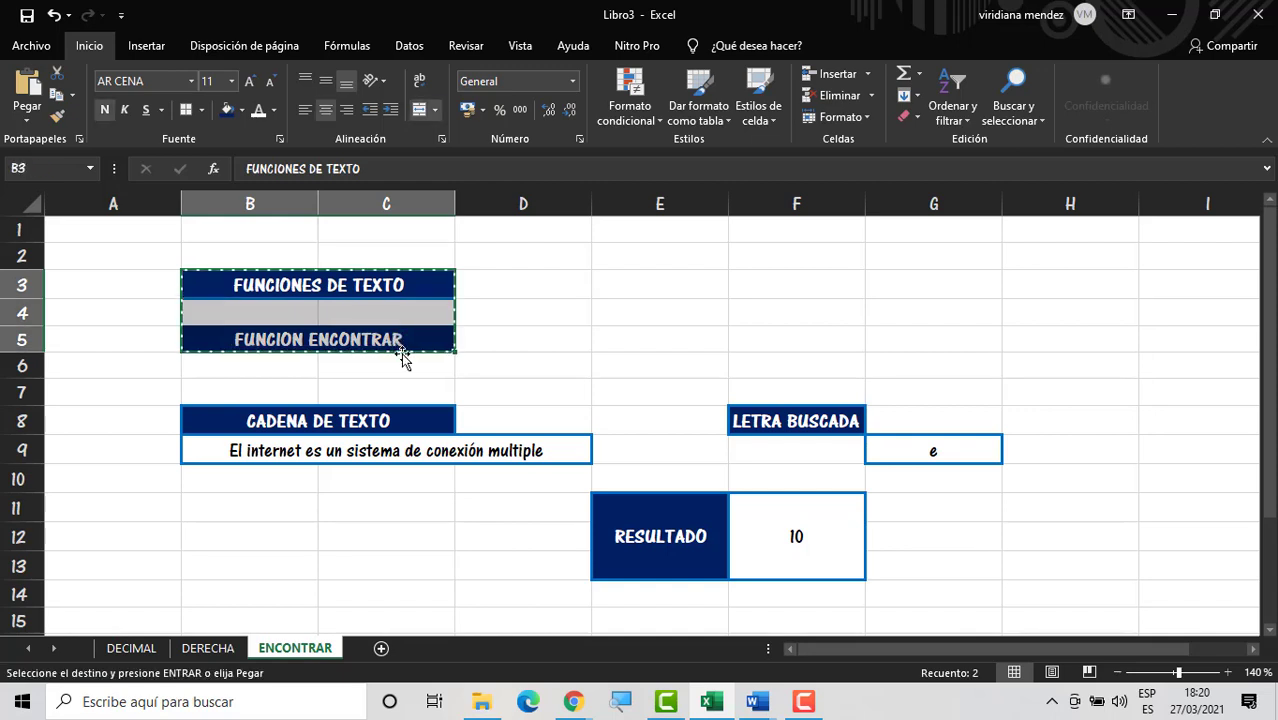
click(380, 648)
click(203, 236)
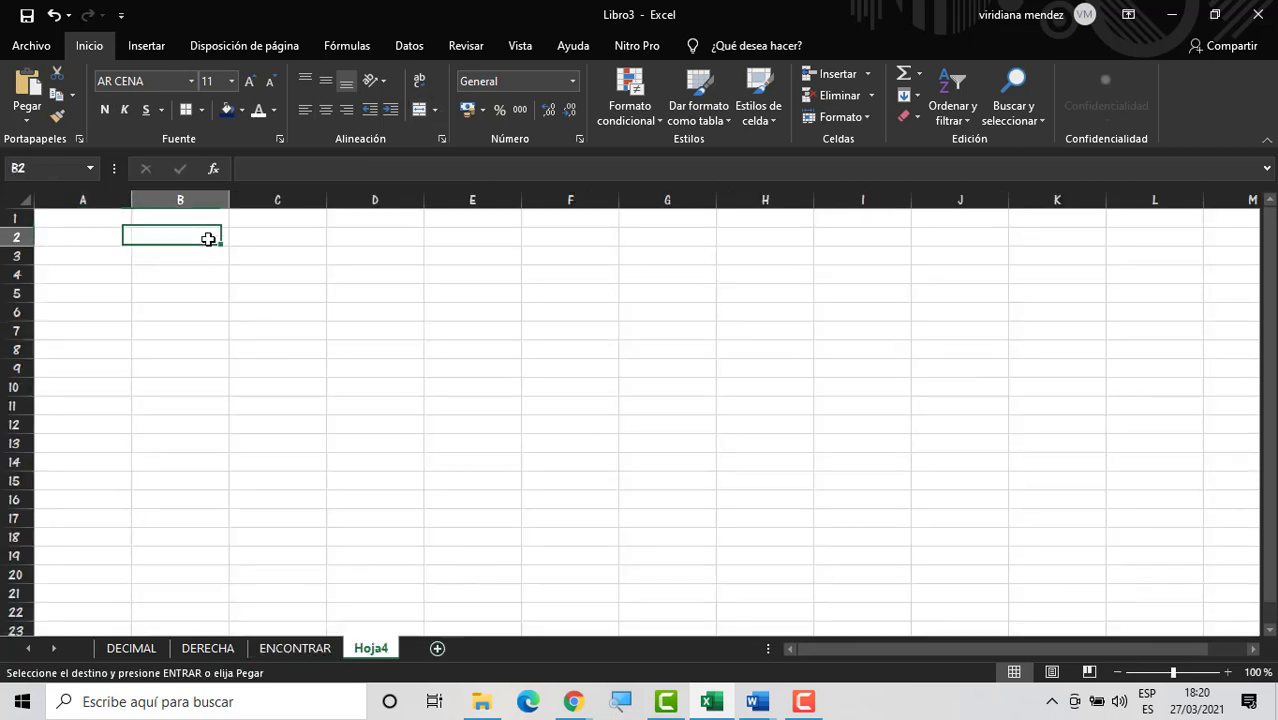
key(ctrl+v)
click(265, 328)
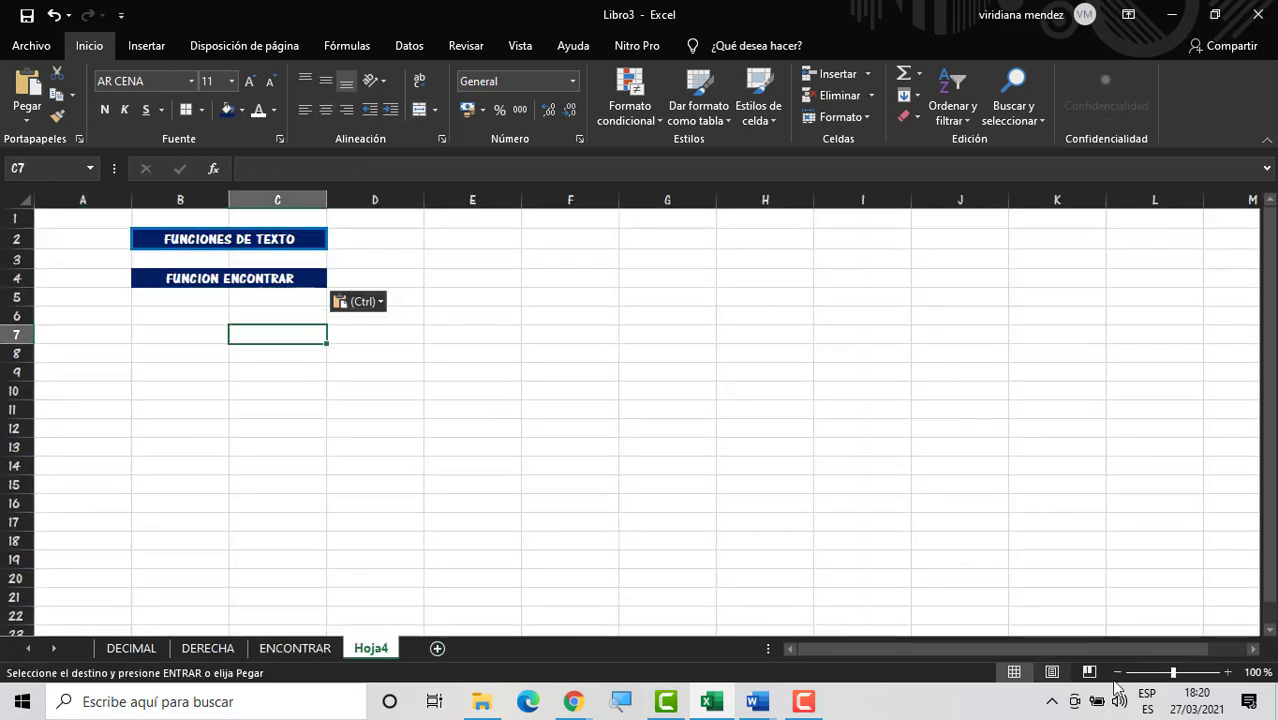
click(1226, 671)
click(1226, 671)
click(1226, 671)
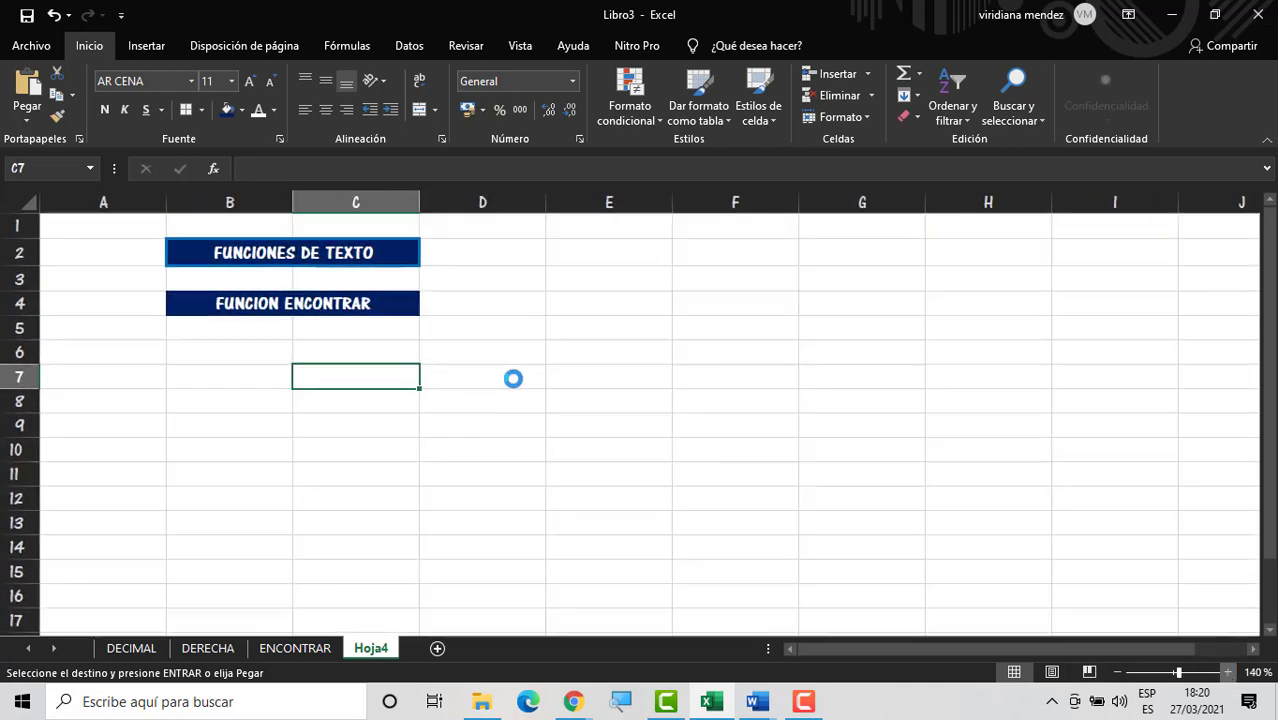
Step: Change the copied function heading in B4 to "FUNCION ESPACIO"
double_click(422, 318)
key(BackSpace)
key(BackSpace)
key(BackSpace)
key(BackSpace)
key(BackSpace)
key(BackSpace)
key(BackSpace)
key(BackSpace)
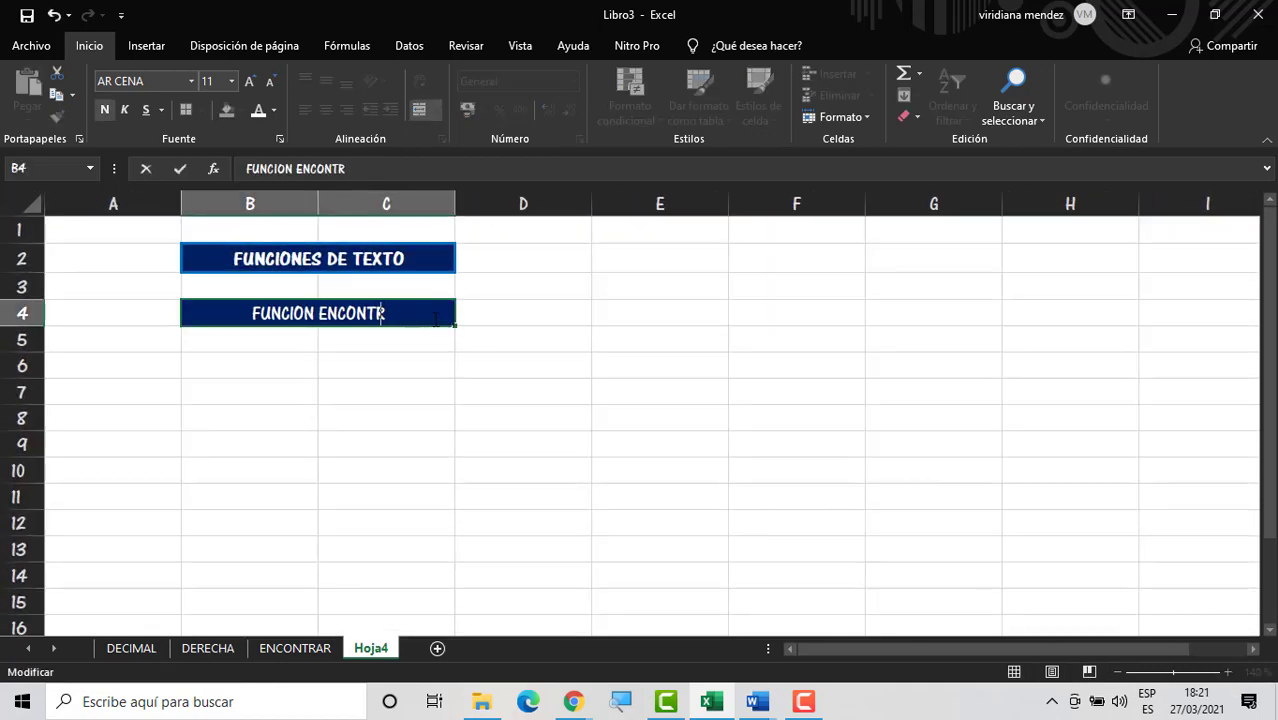
text(spacio)
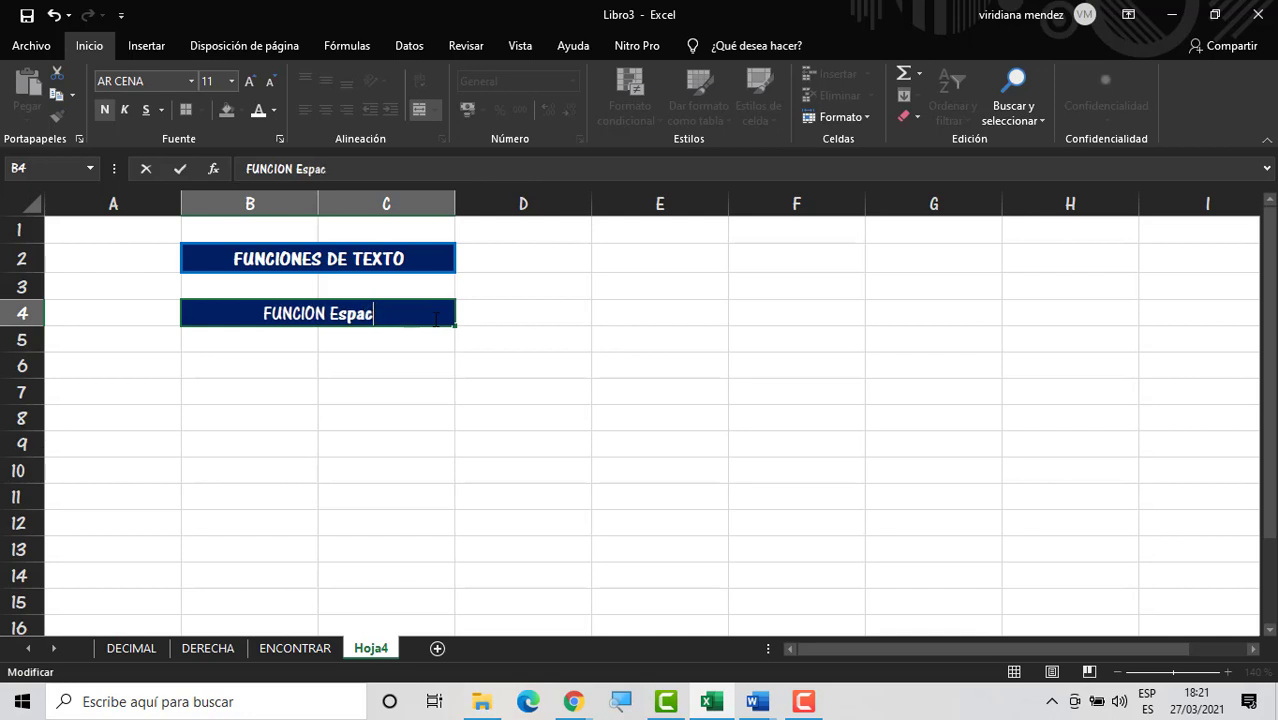
key(BackSpace)
key(BackSpace)
key(BackSpace)
key(BackSpace)
key(BackSpace)
key(BackSpace)
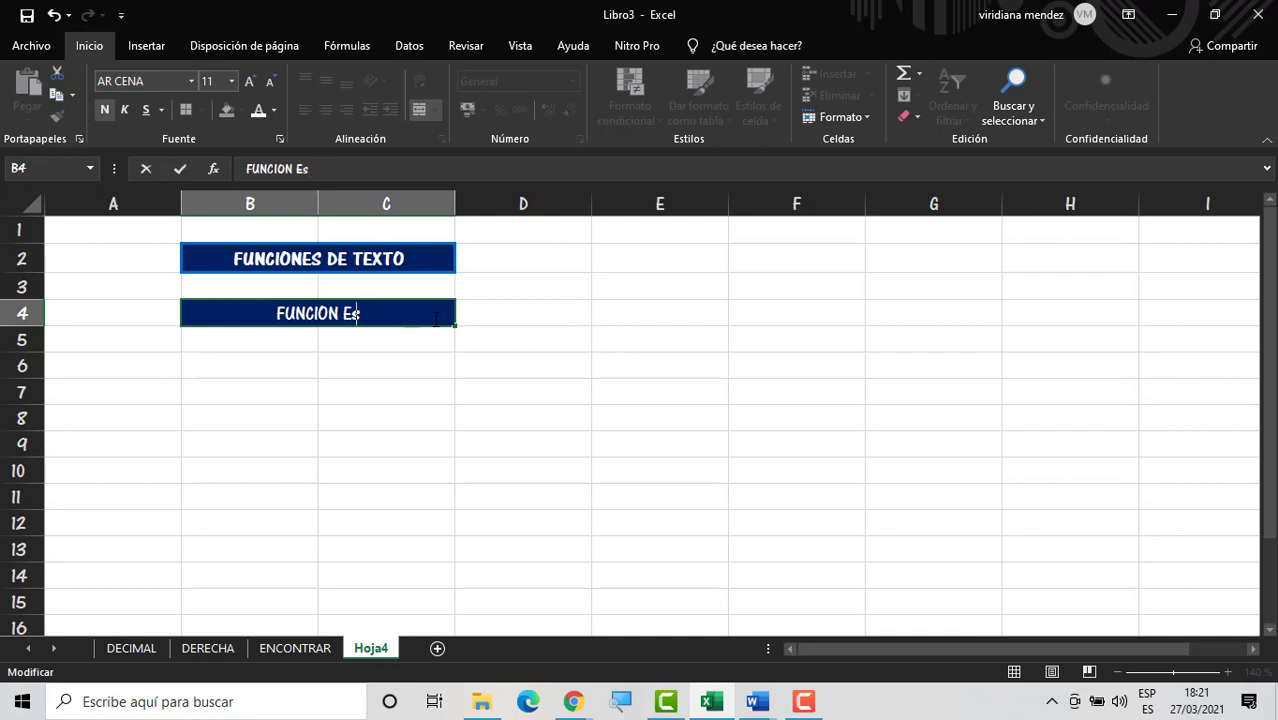
text(SPACIO)
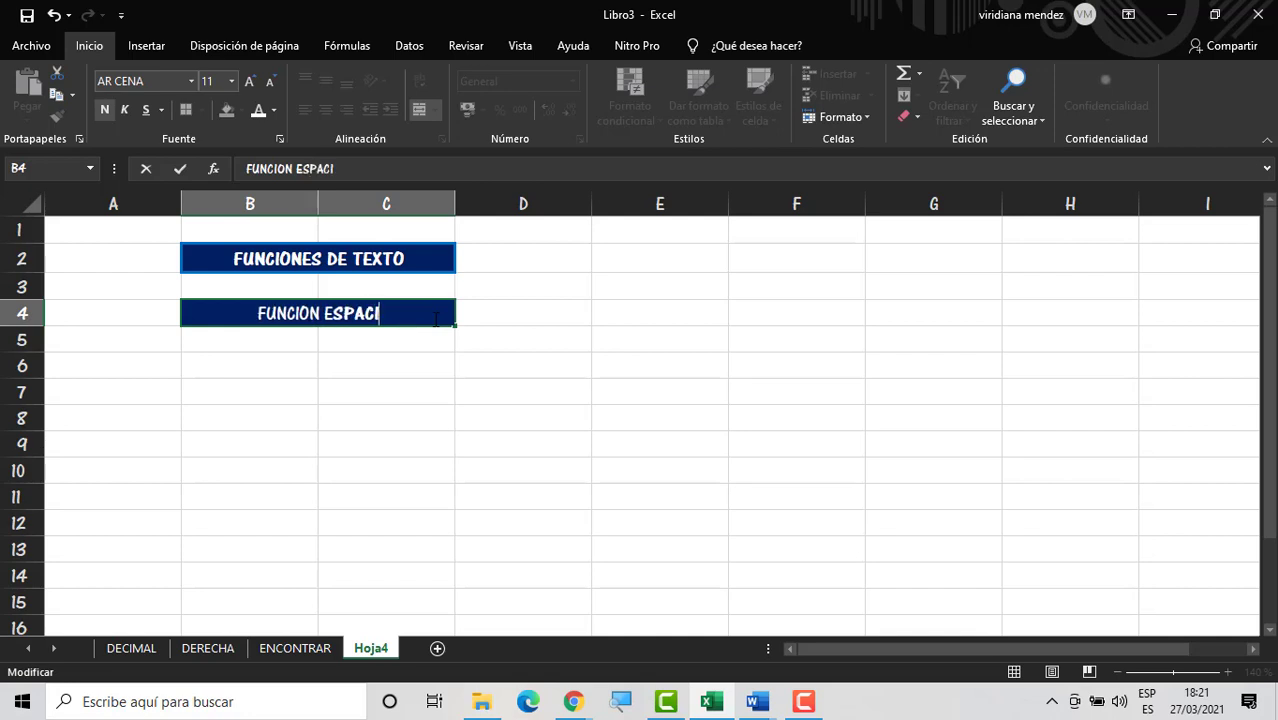
key(Return)
Step: Enter the column headers TEXTO in B7 and RESULTADO in C7
key(Down)
key(Down)
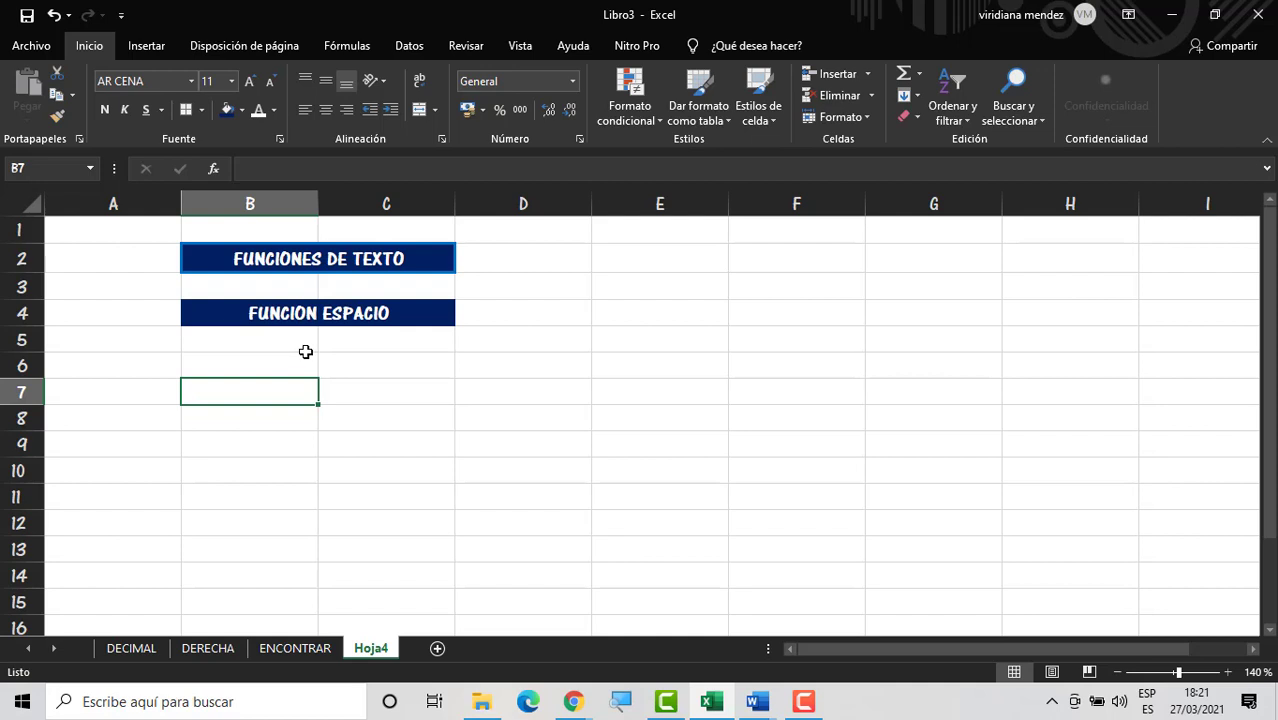
text(TEXTO)
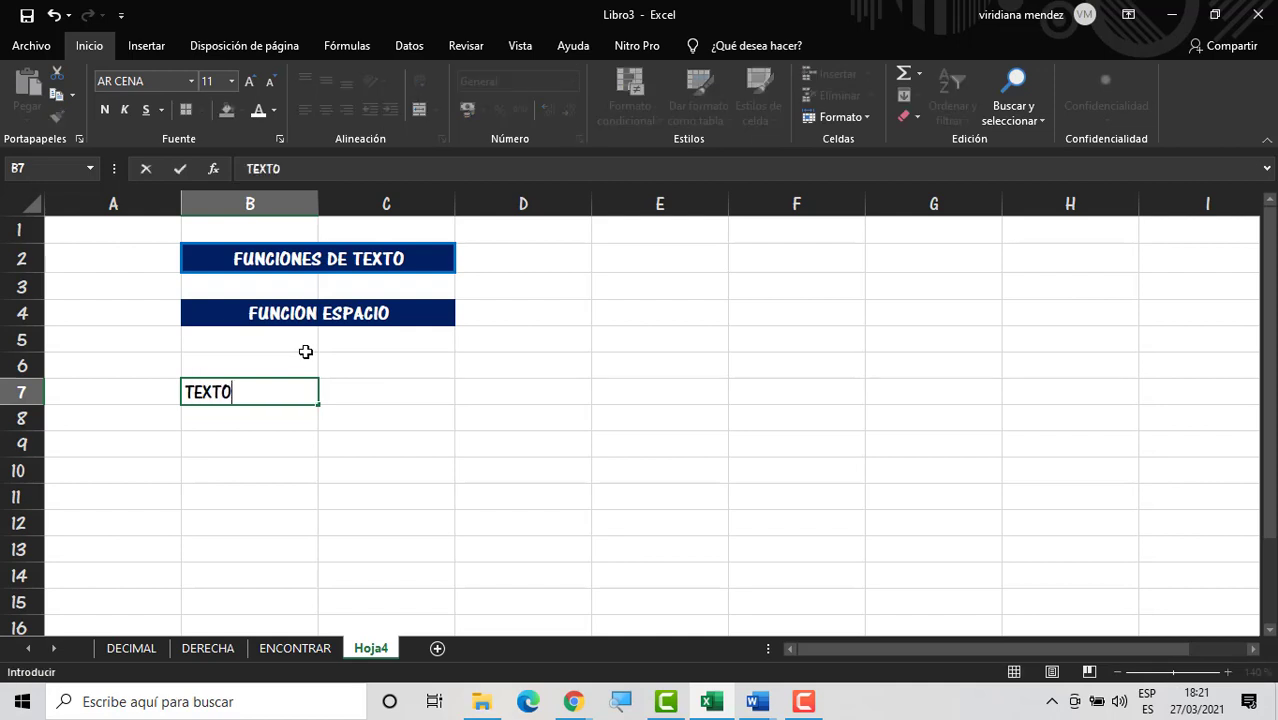
key(Tab)
text(RES)
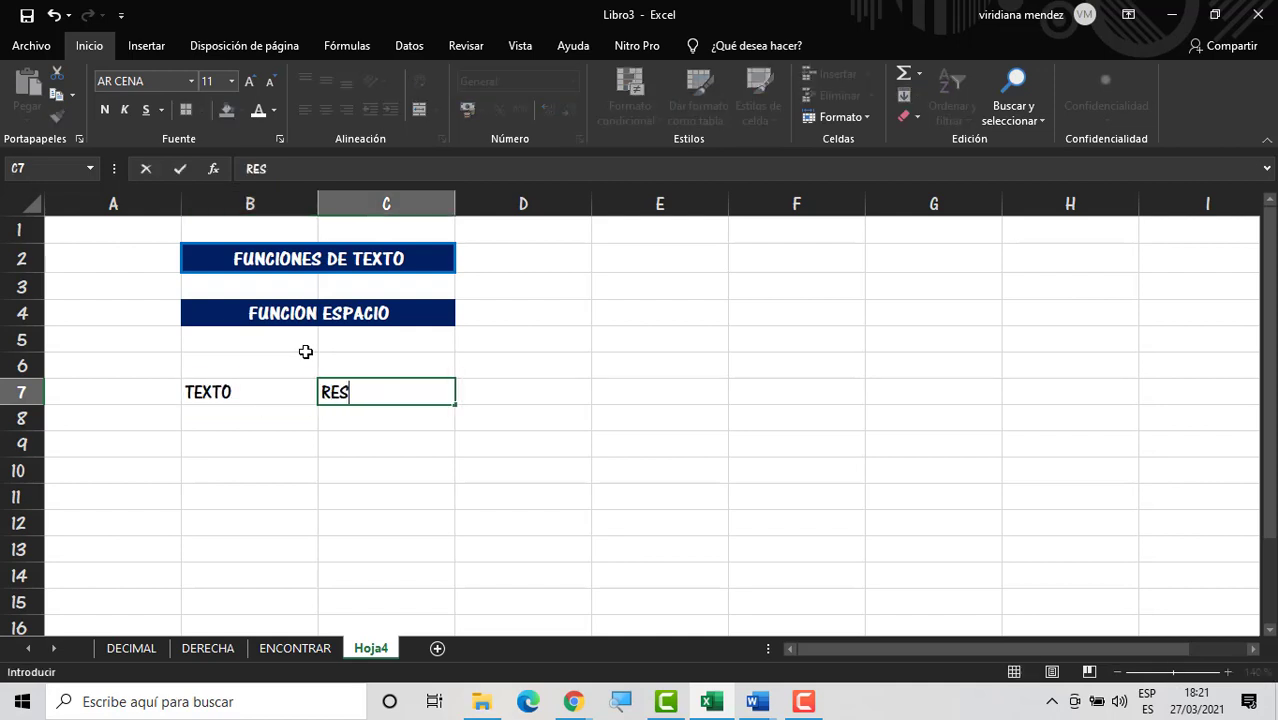
text(ULTADO)
key(Left)
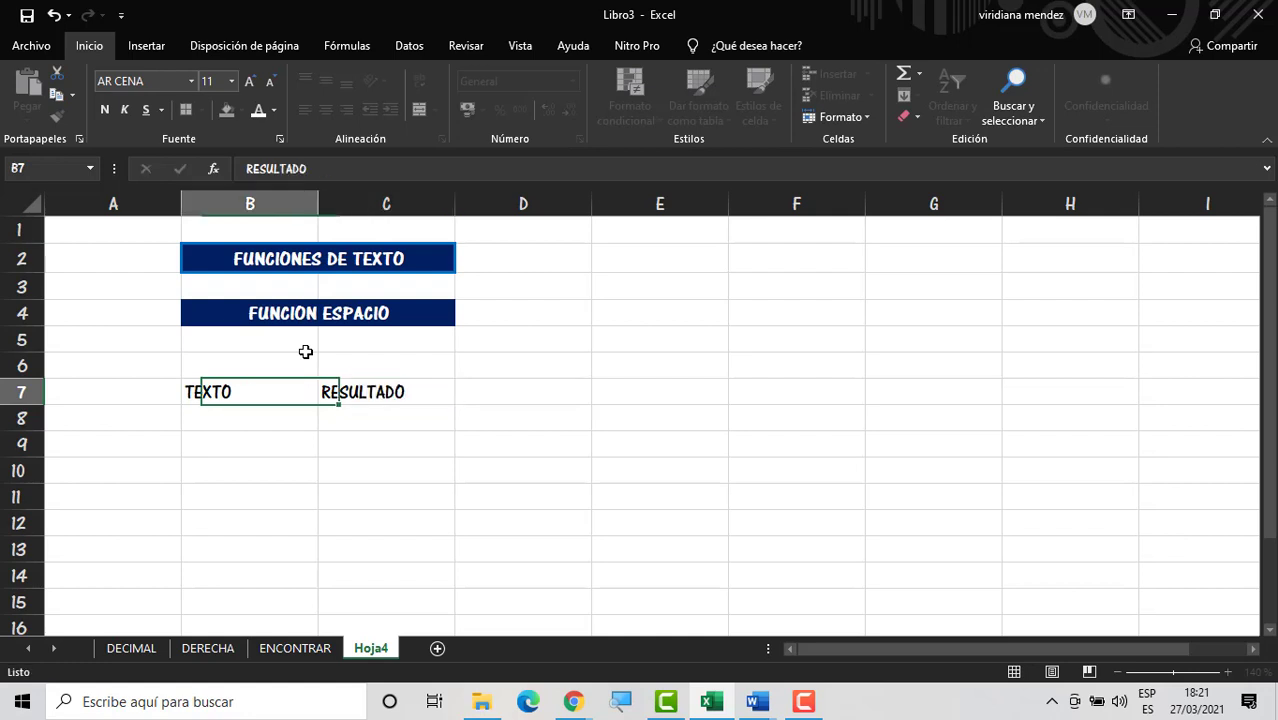
Step: Enter the sample texts "1 2 3 4" in B8 and "C A S A" in B9, with uneven extra spaces between the characters
key(Down)
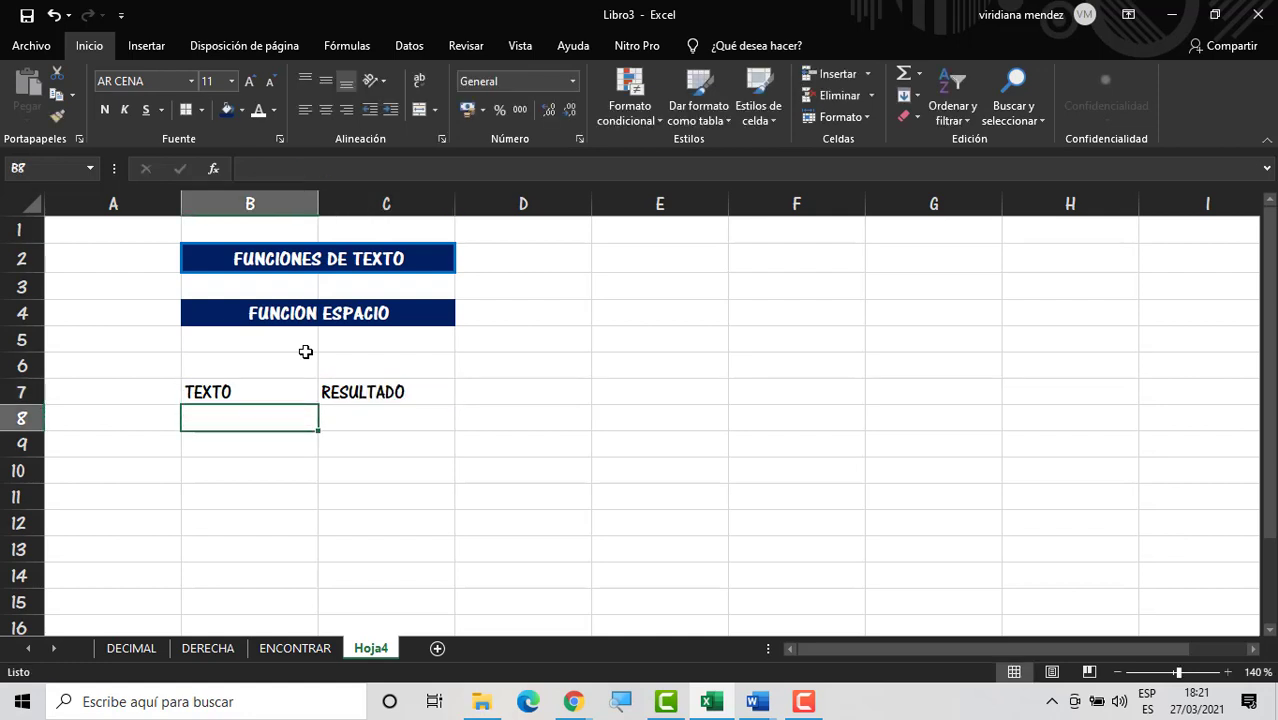
text(1 )
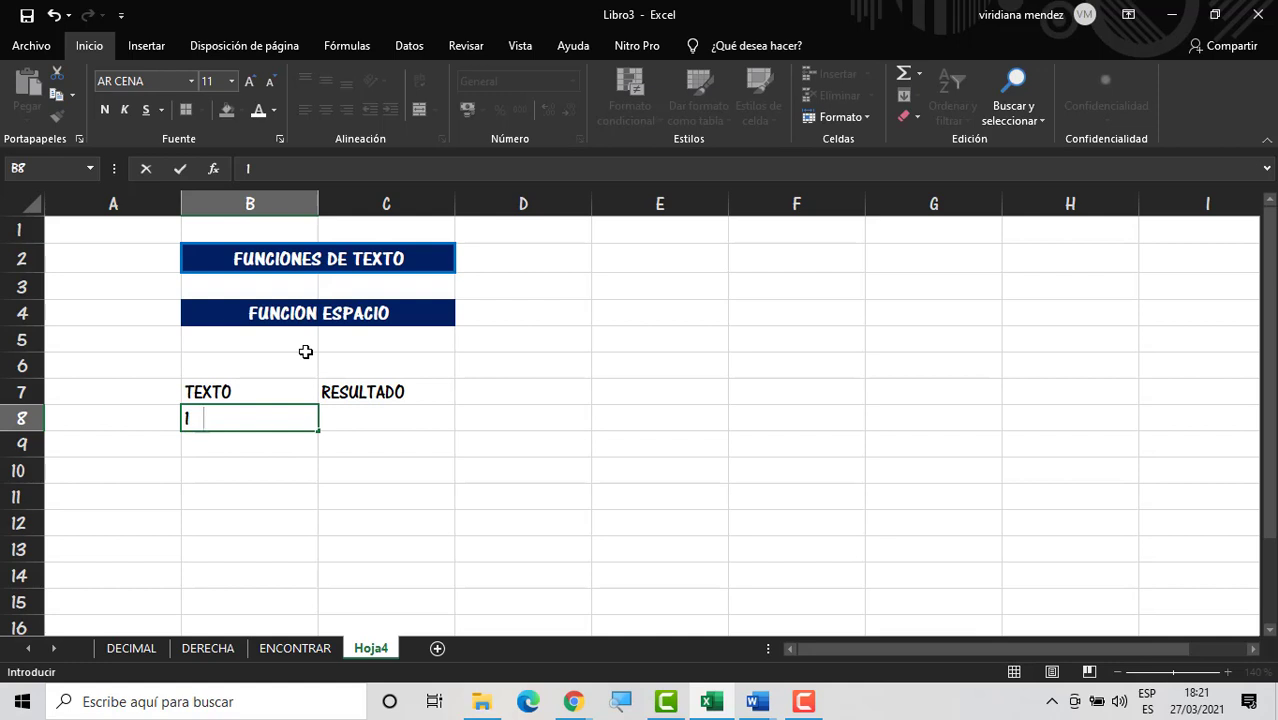
text(2 3 4)
key(Return)
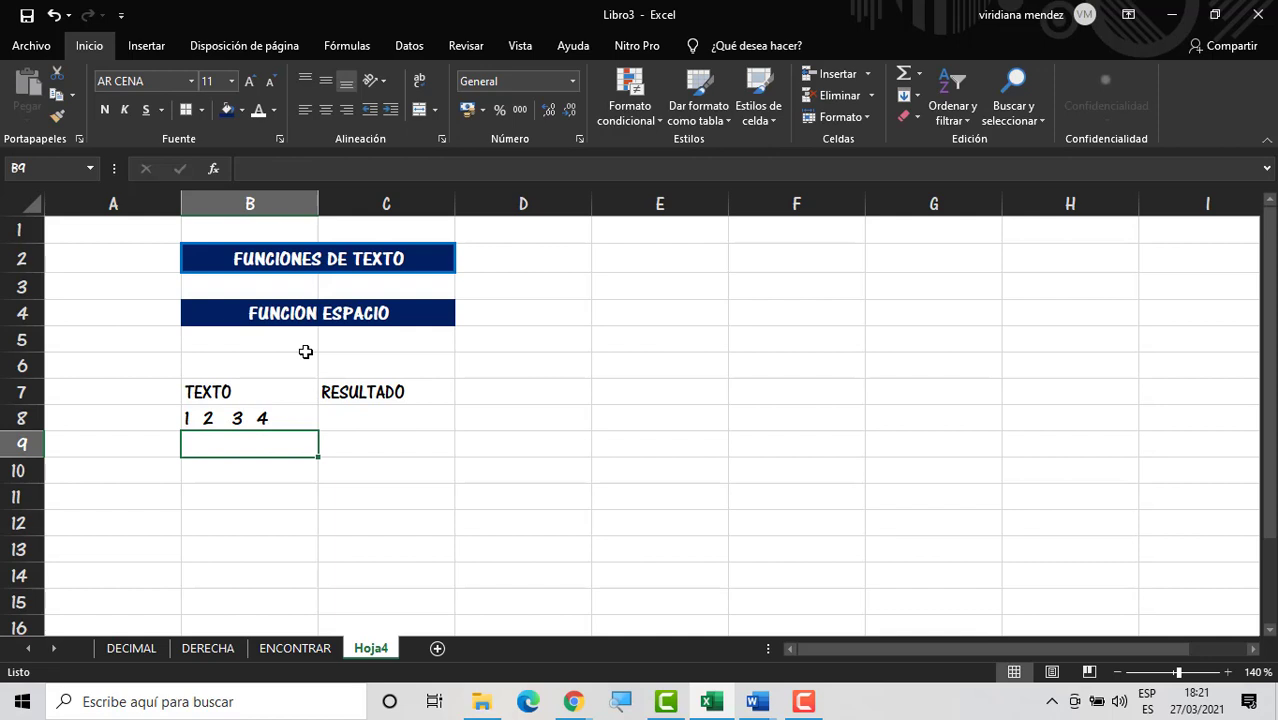
key(F2)
text(A )
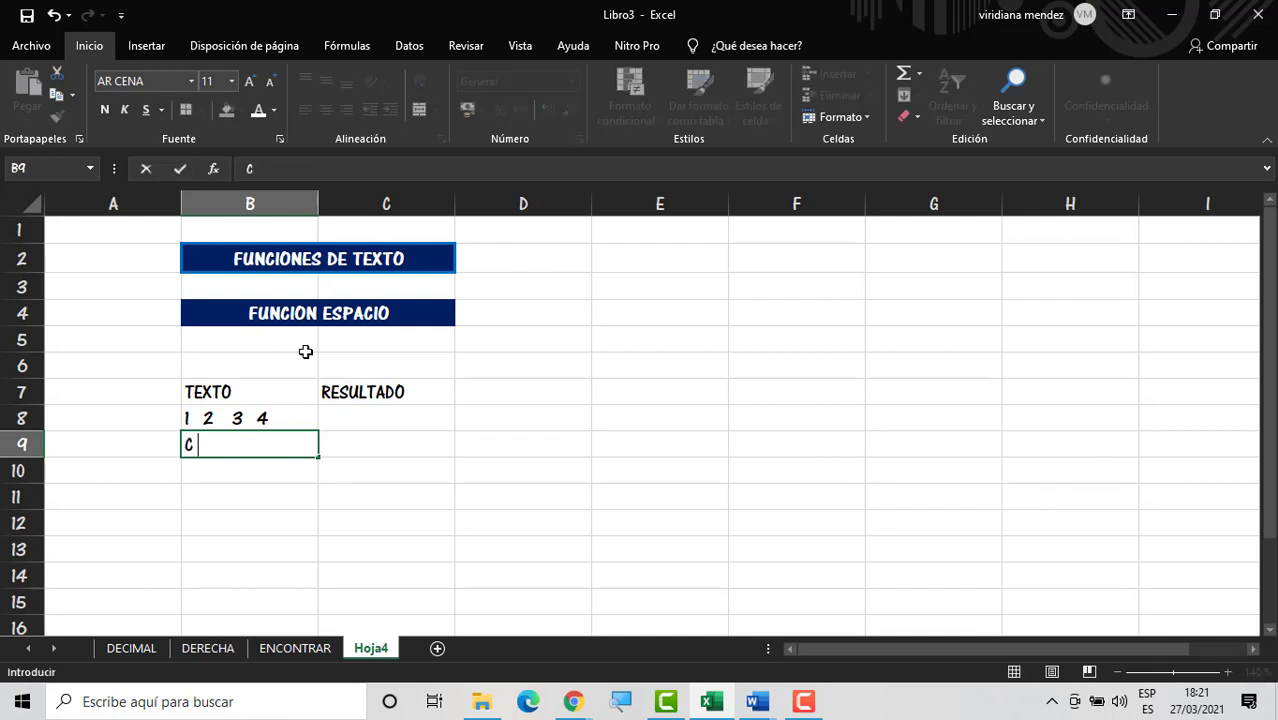
text(S A)
key(Return)
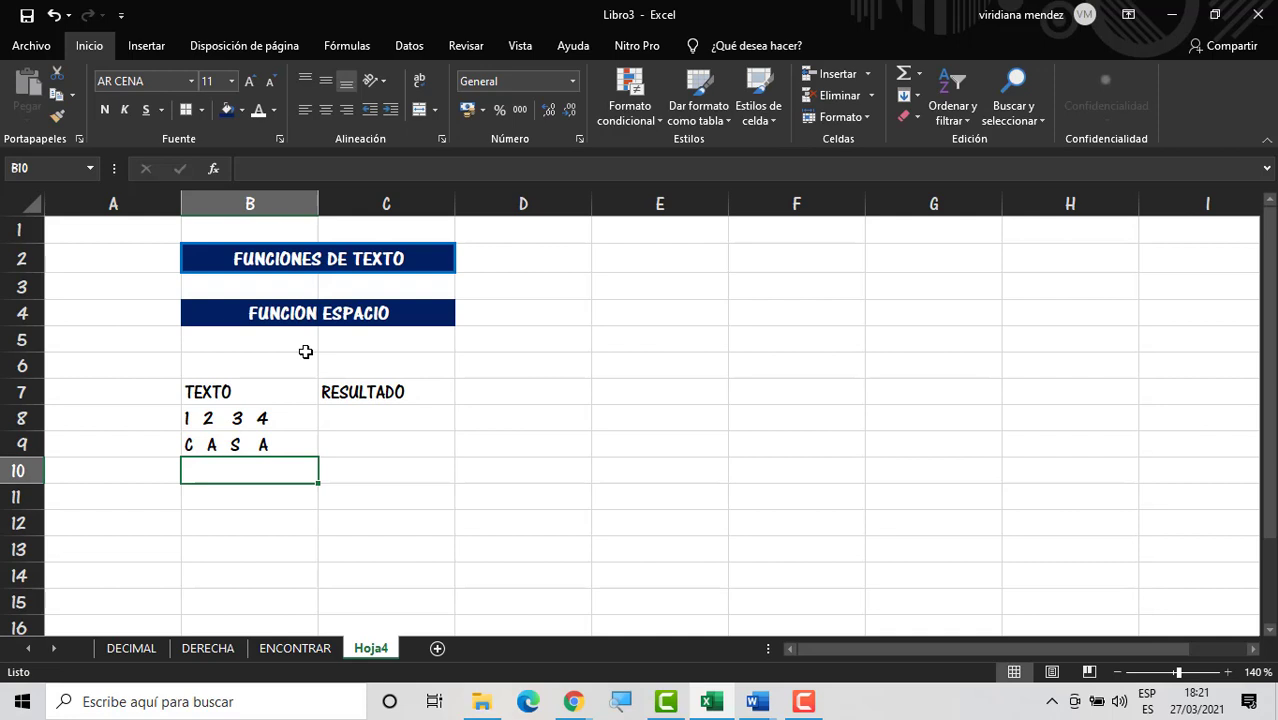
Step: Enter the irregularly spaced texts "EX C EL" in B10, "HOJA 1" in B11 and "LAP TOP" in B12, with several spaces in the gaps
text(E )
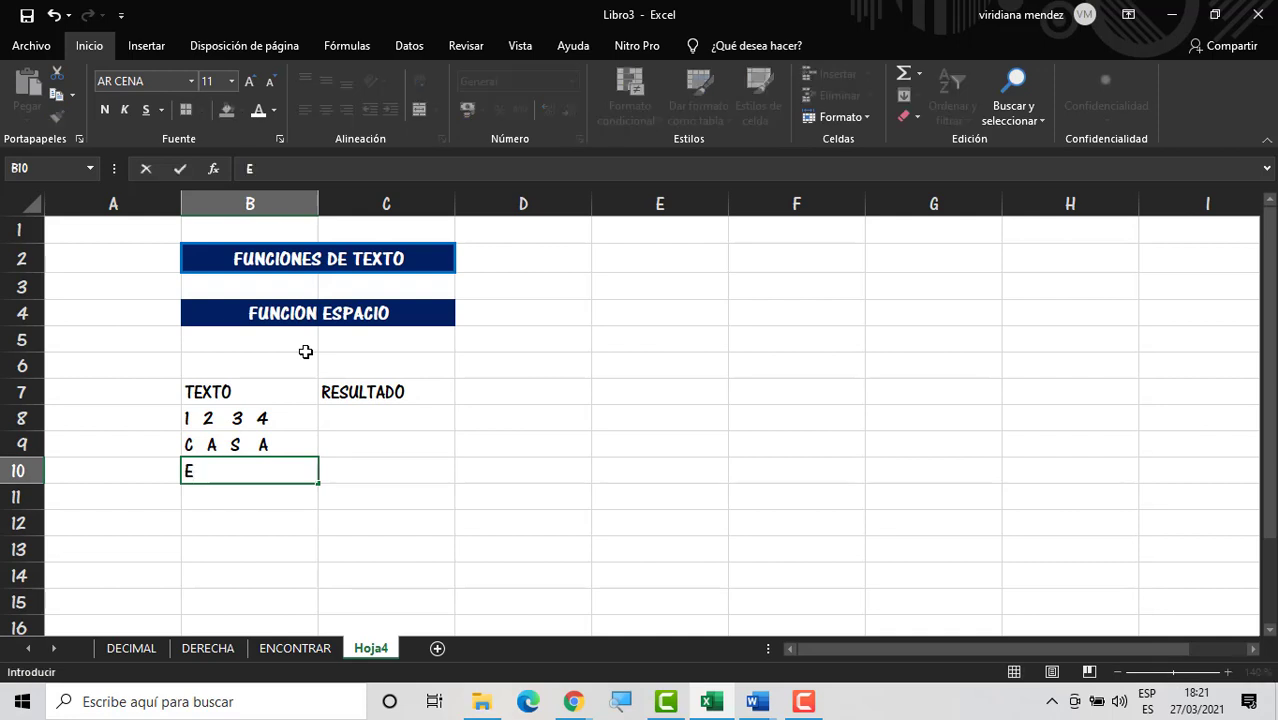
text(X C E L)
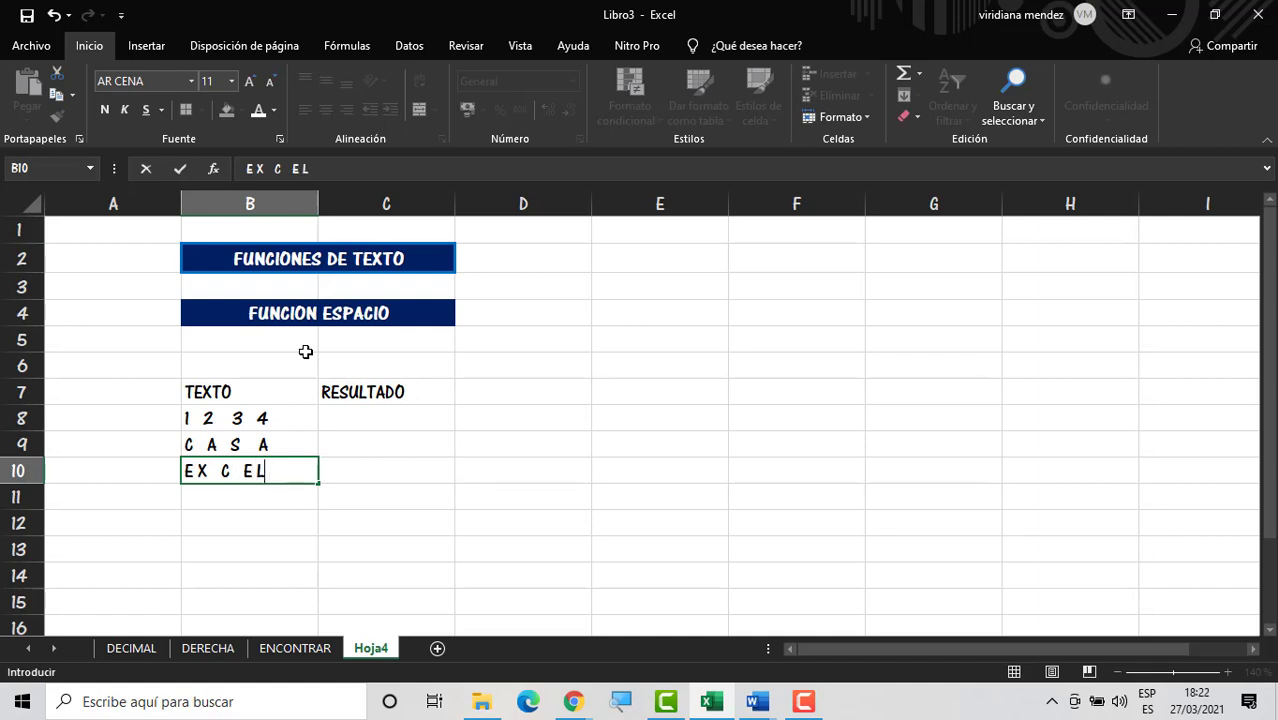
key(Return)
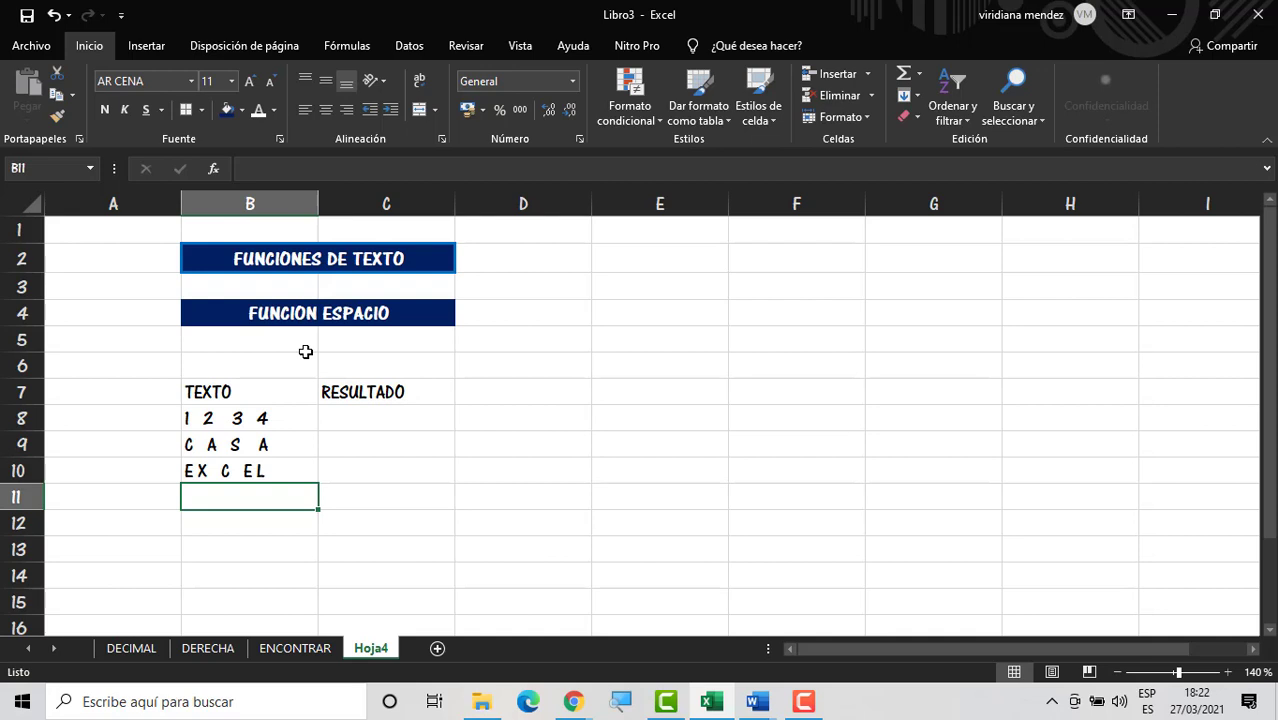
text(HOJA )
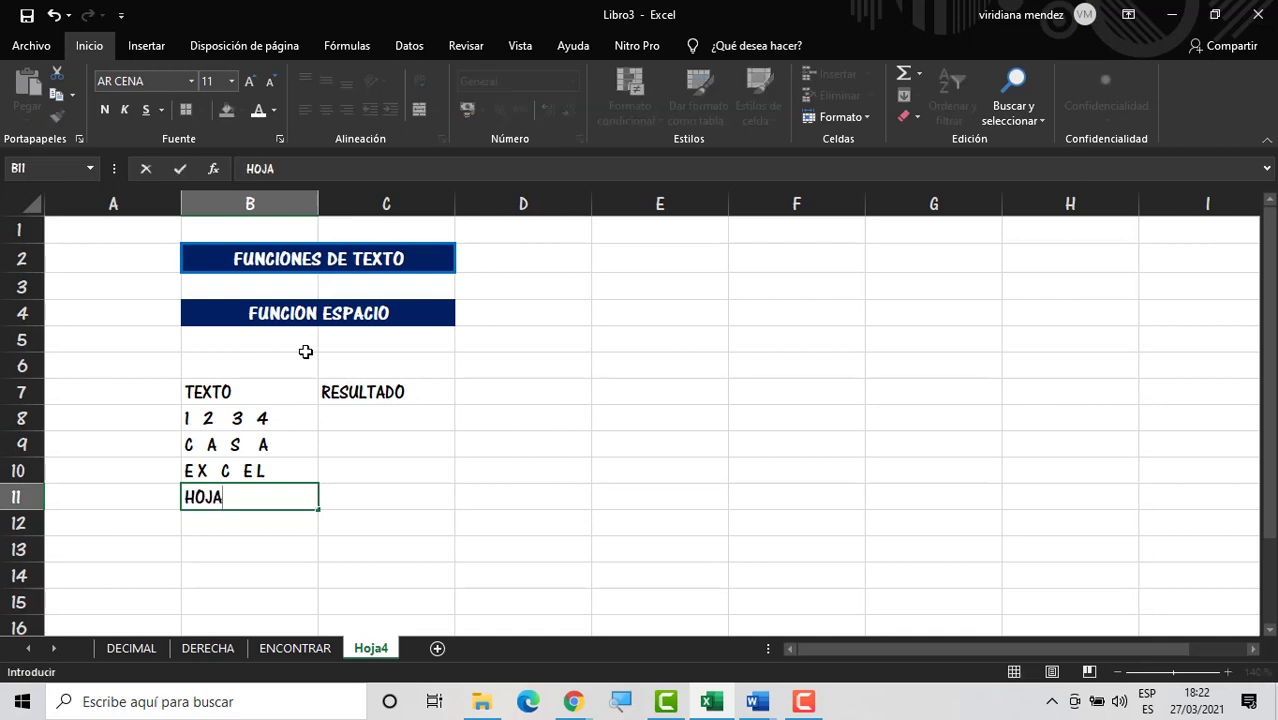
text(    I)
key(Return)
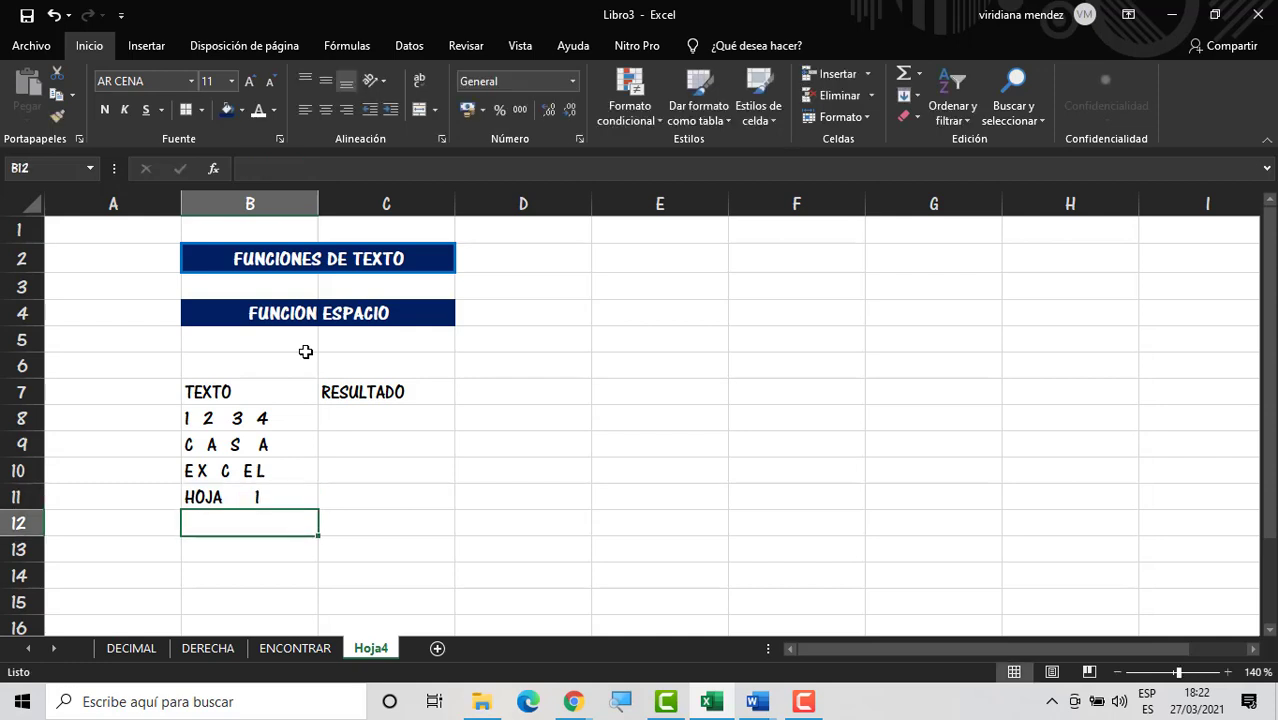
text(LA)
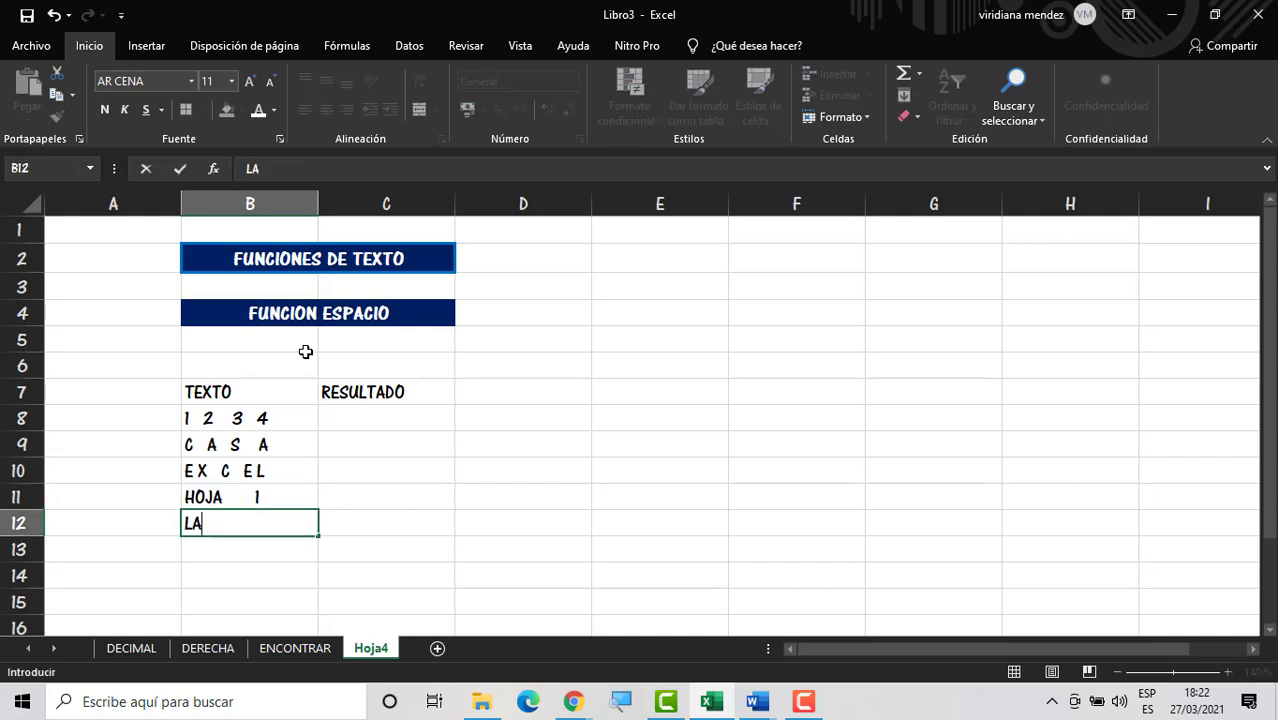
text(P   TOP)
key(Return)
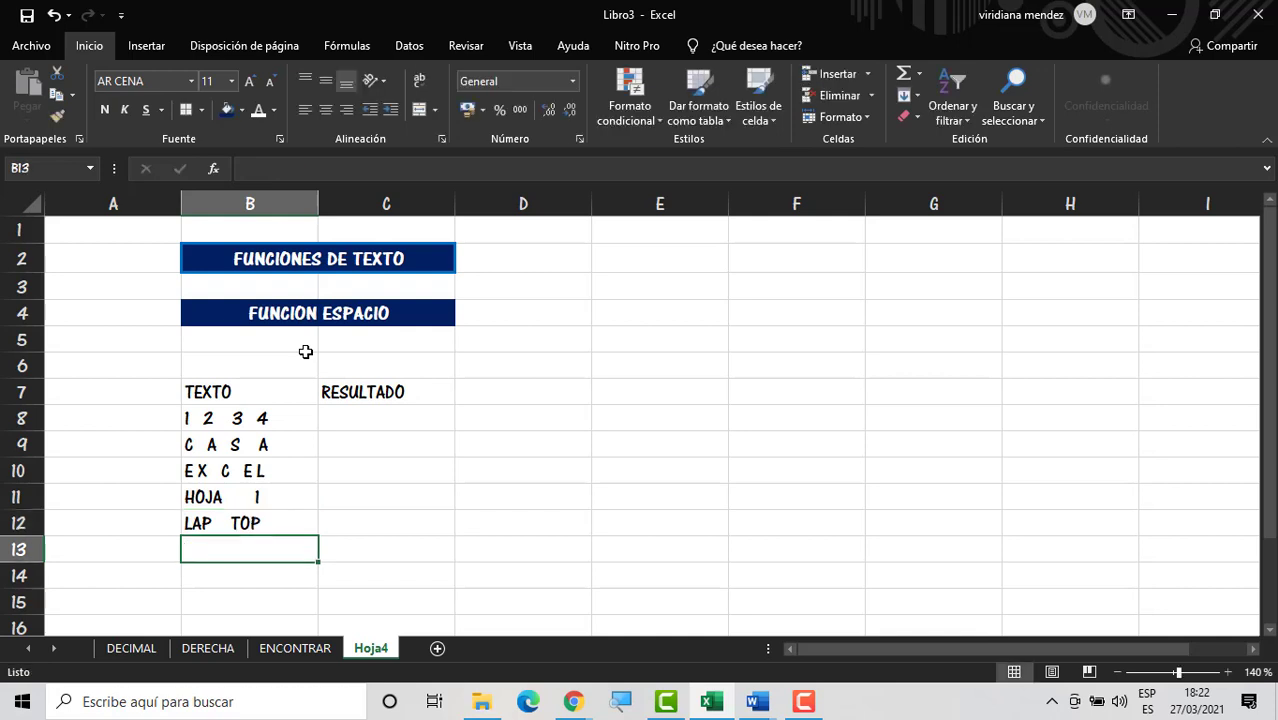
Step: Enter "P L A Y E R A" in B13 with irregular spaces and widen the gap between its letters L and A
text(C)
key(BackSpace)
key(BackSpace)
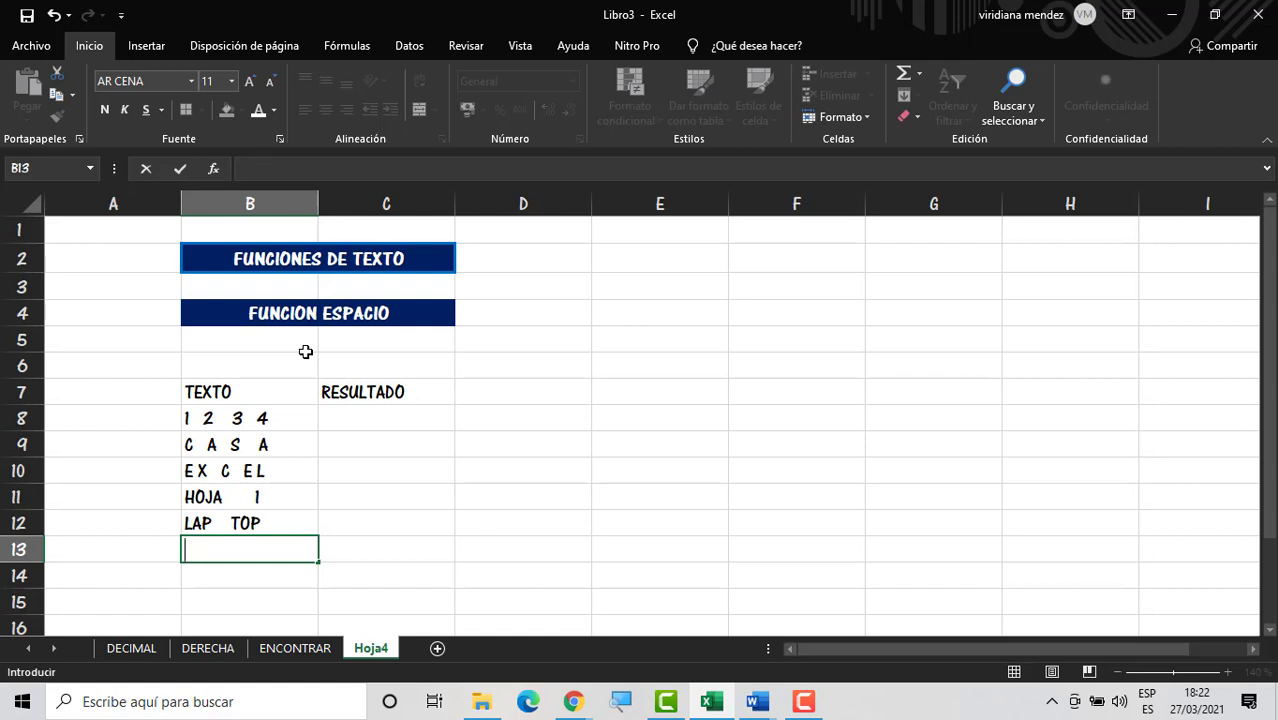
text(P  L A )
text(Y)
key(BackSpace)
text(Y E )
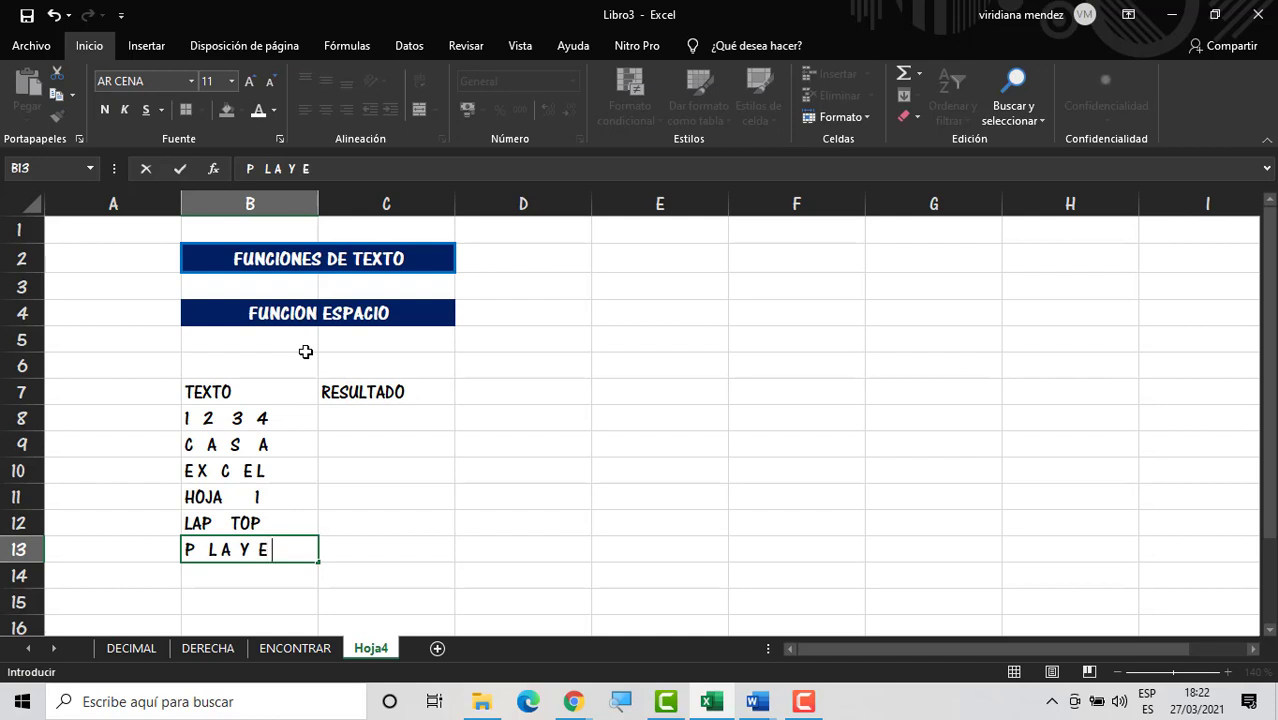
text(R A)
key(Return)
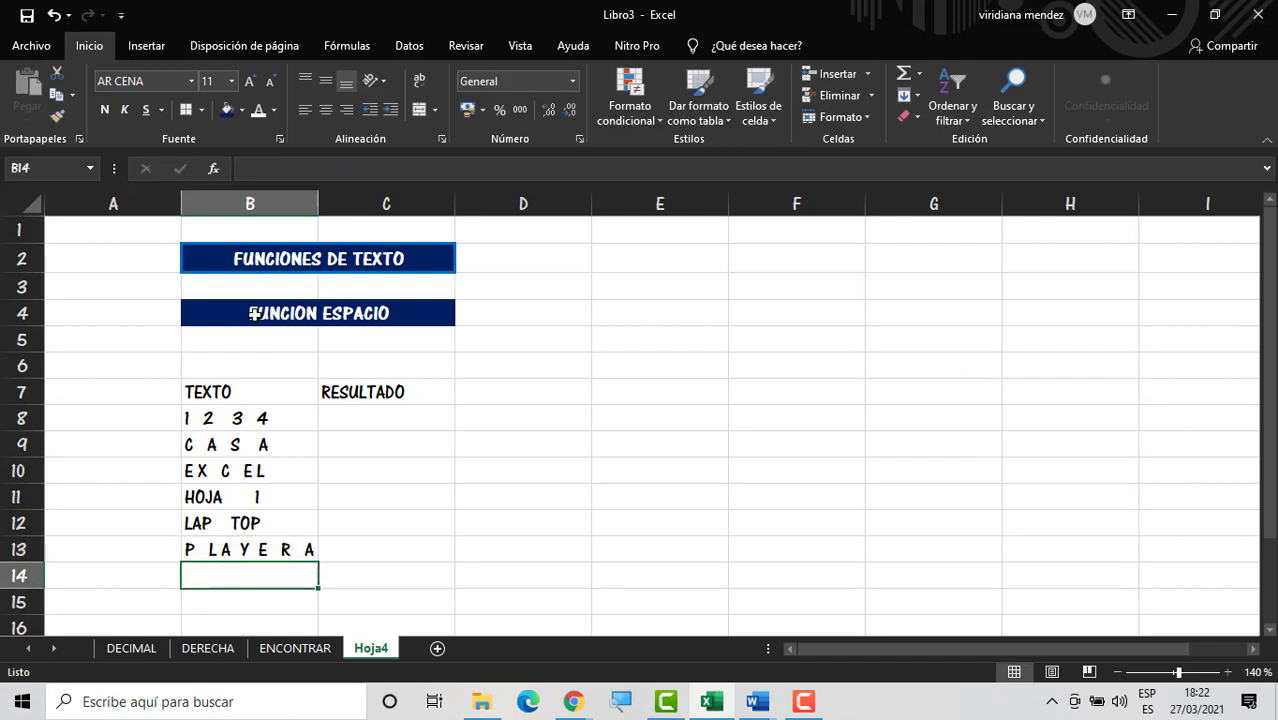
click(220, 553)
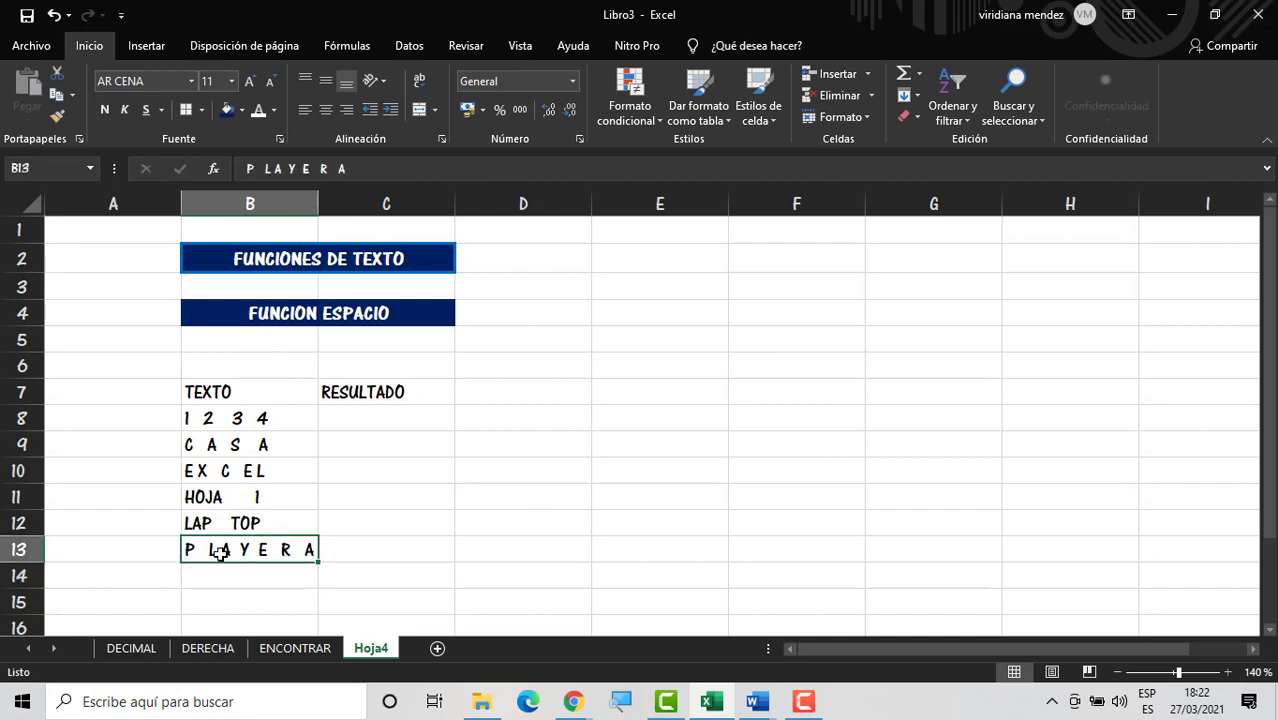
double_click(220, 553)
key(Return)
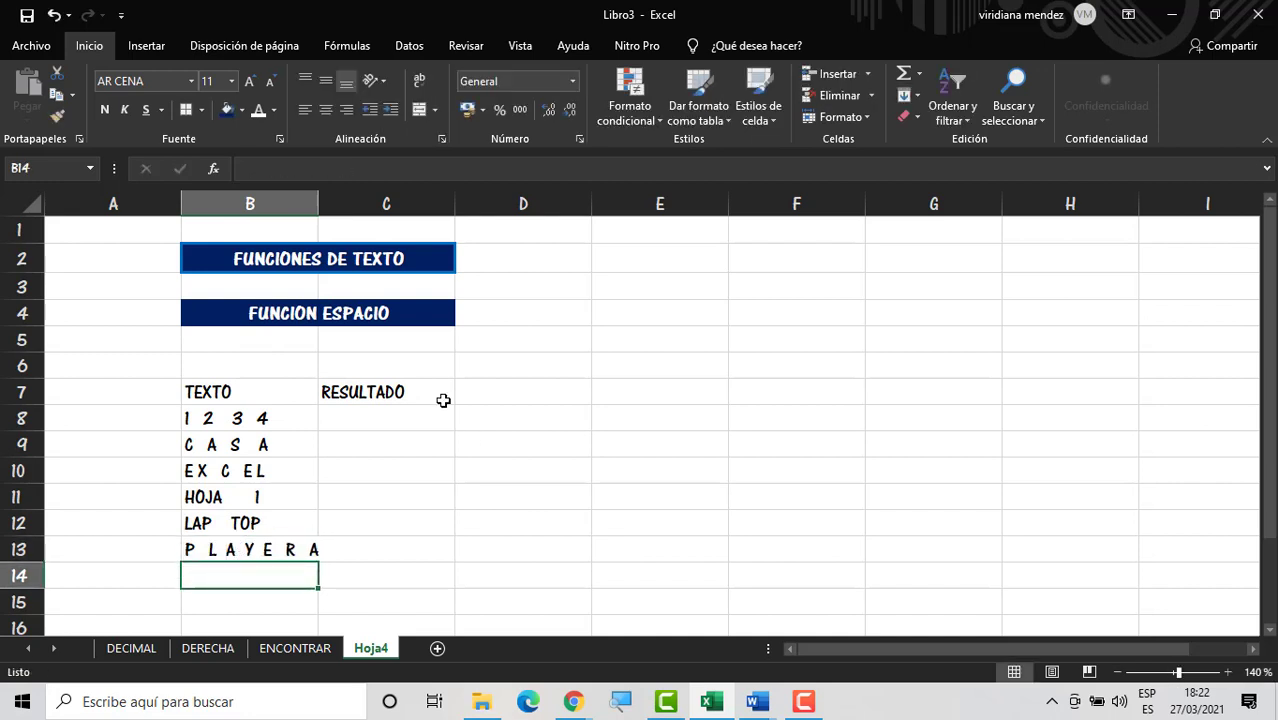
Step: Enter the formula =ESPACIOS(B8) in C8 and fill it down through C13
click(381, 413)
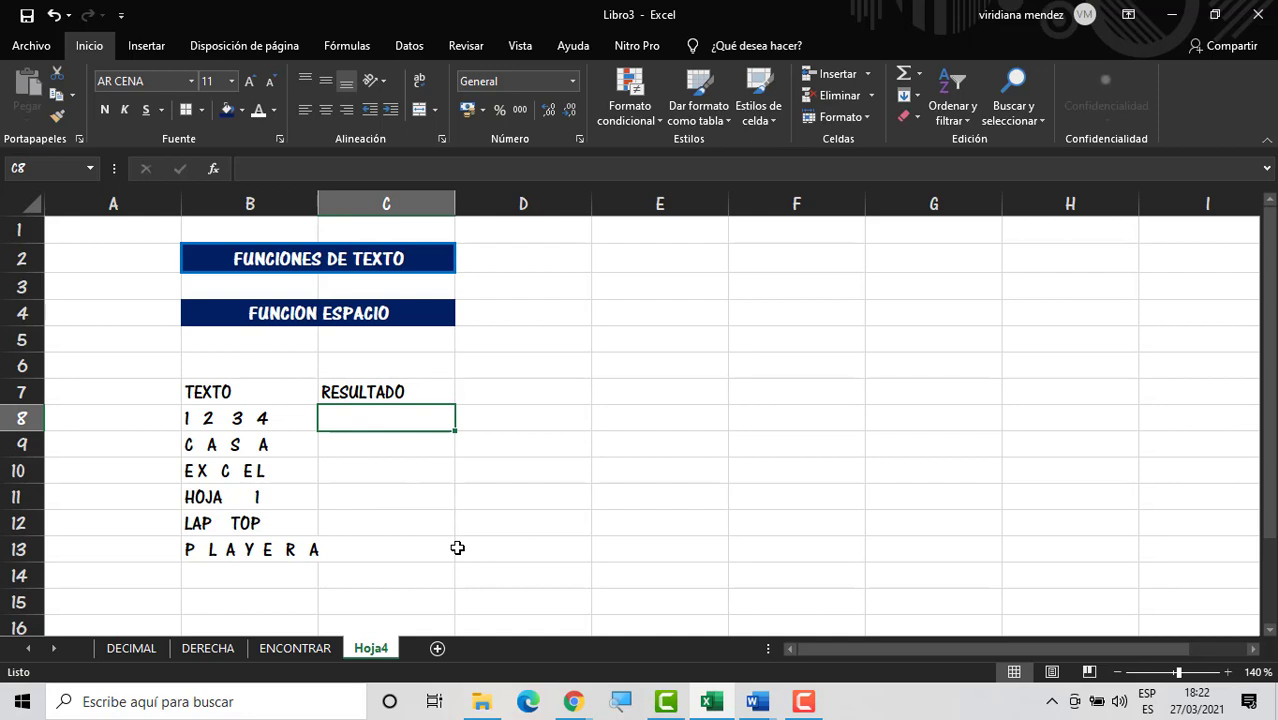
text(=ESPAC)
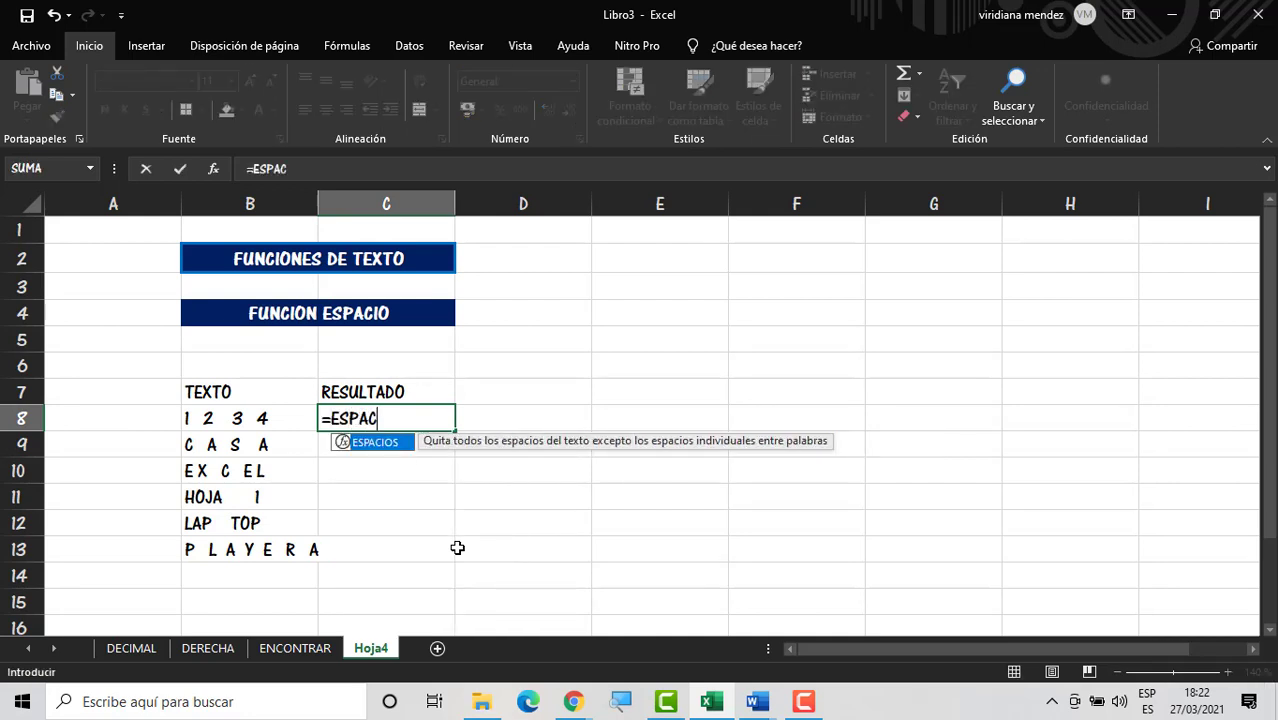
double_click(390, 443)
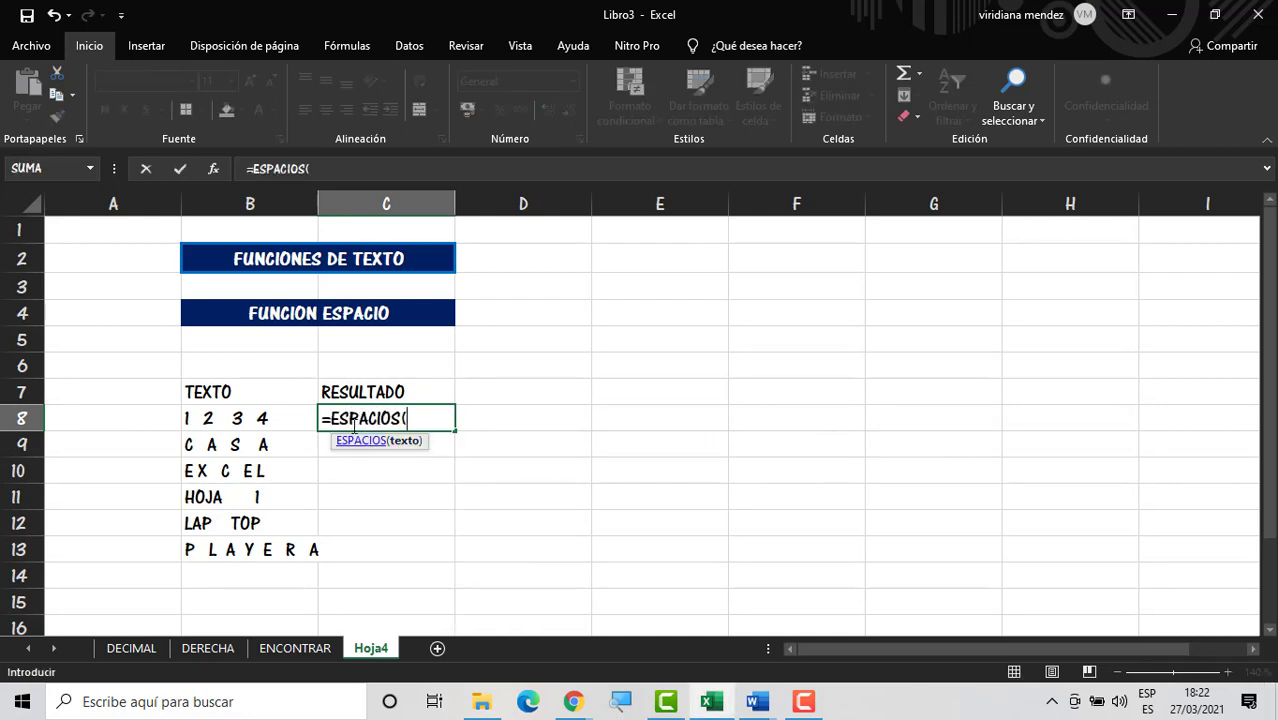
click(270, 410)
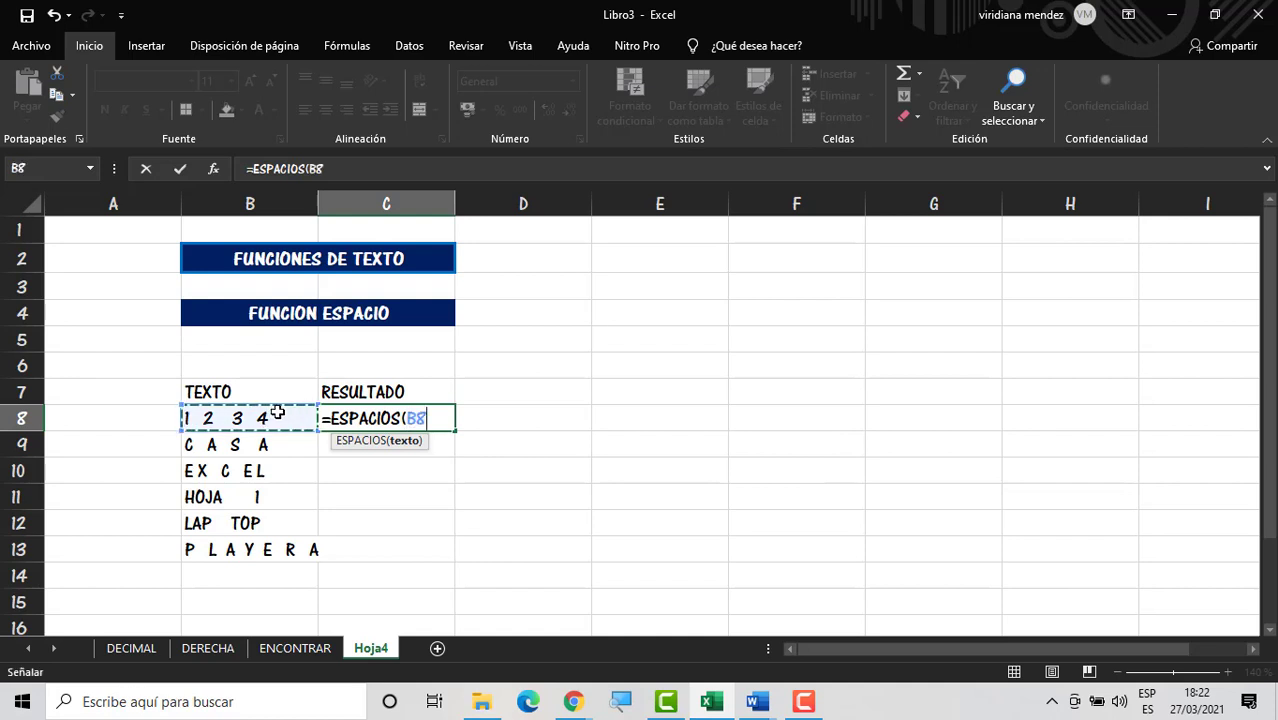
key(Return)
click(373, 419)
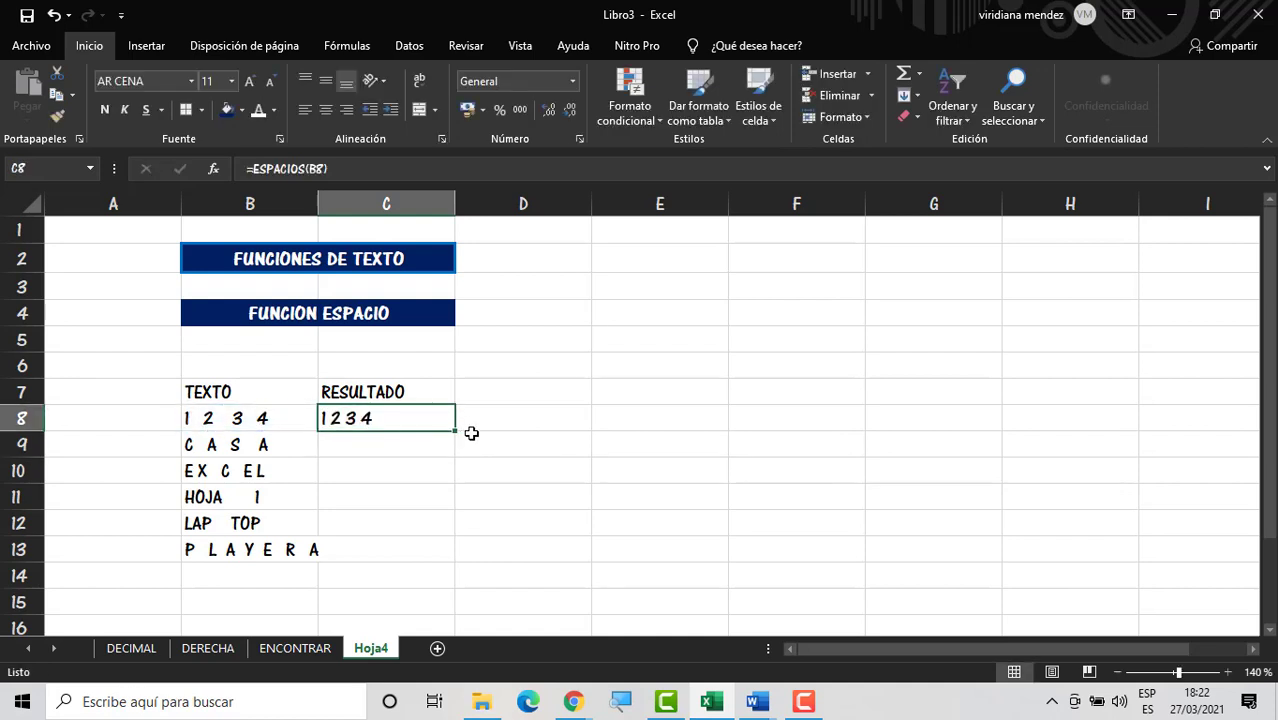
drag(455, 431, 434, 547)
click(485, 476)
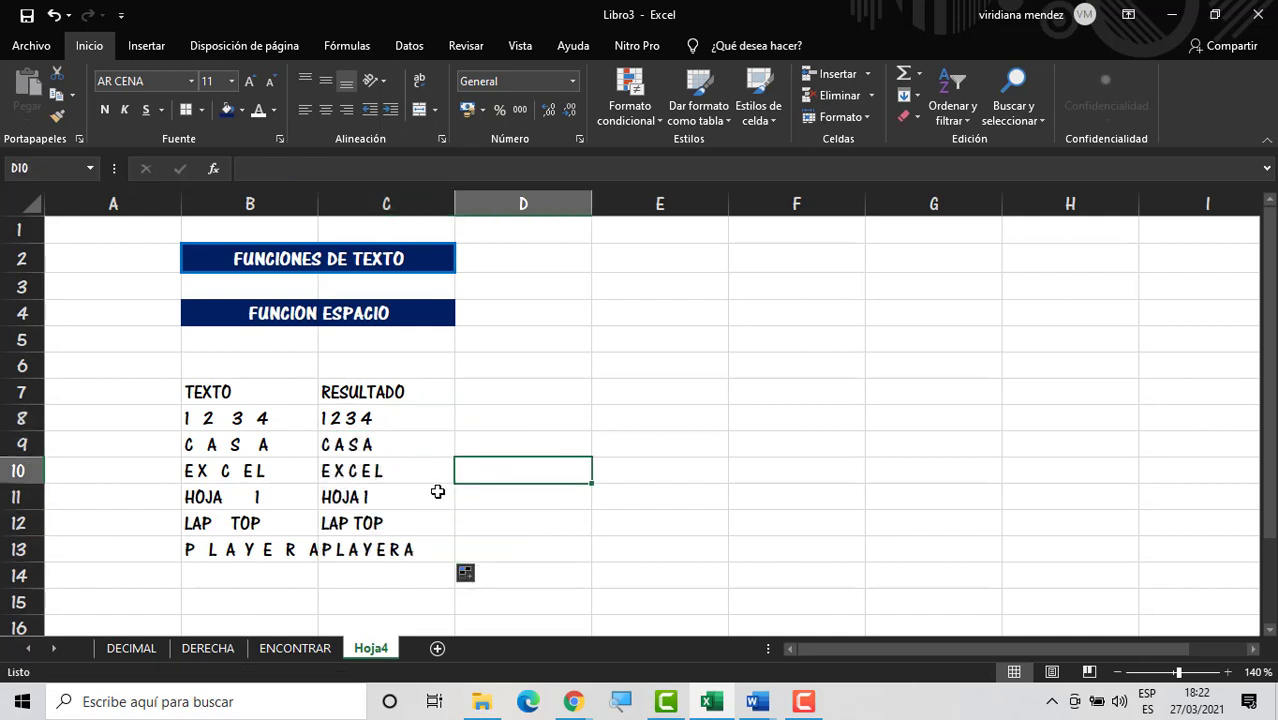
Step: Select the TEXTO header cell of the sample table
click(205, 394)
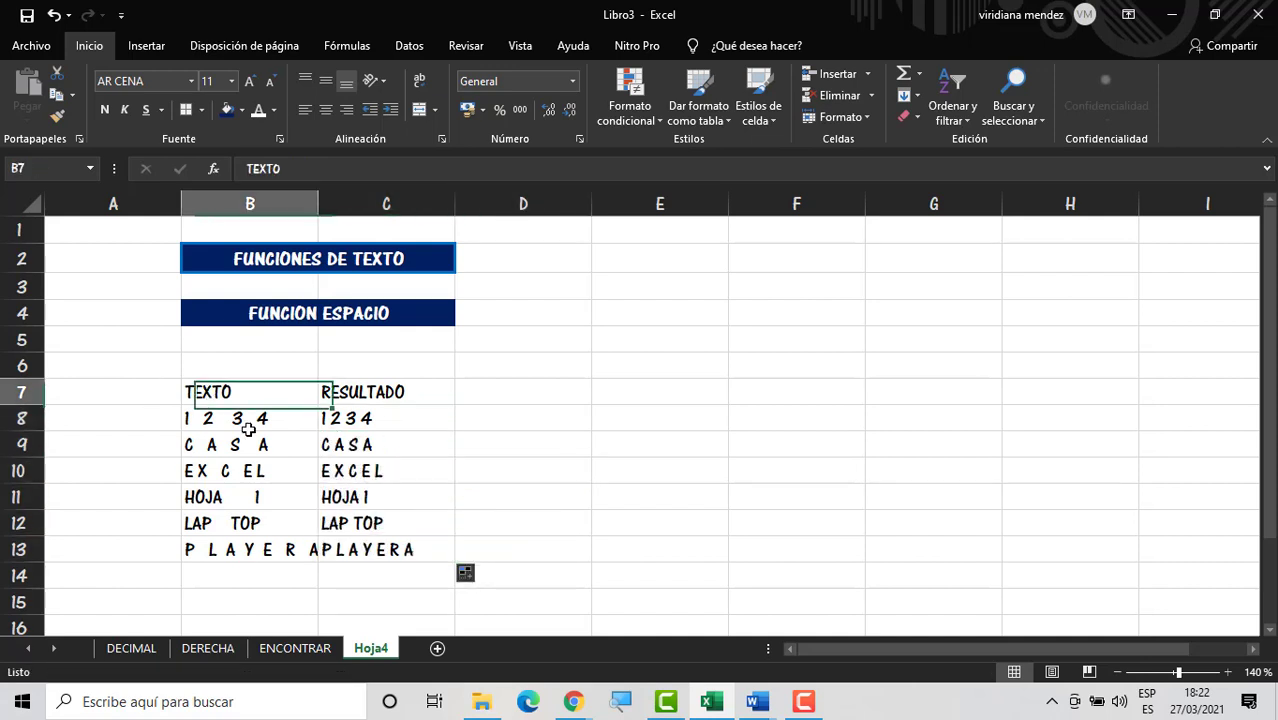
Step: Apply blue borders to all cells of the table B7:C13 and centre their contents
drag(248, 429, 382, 545)
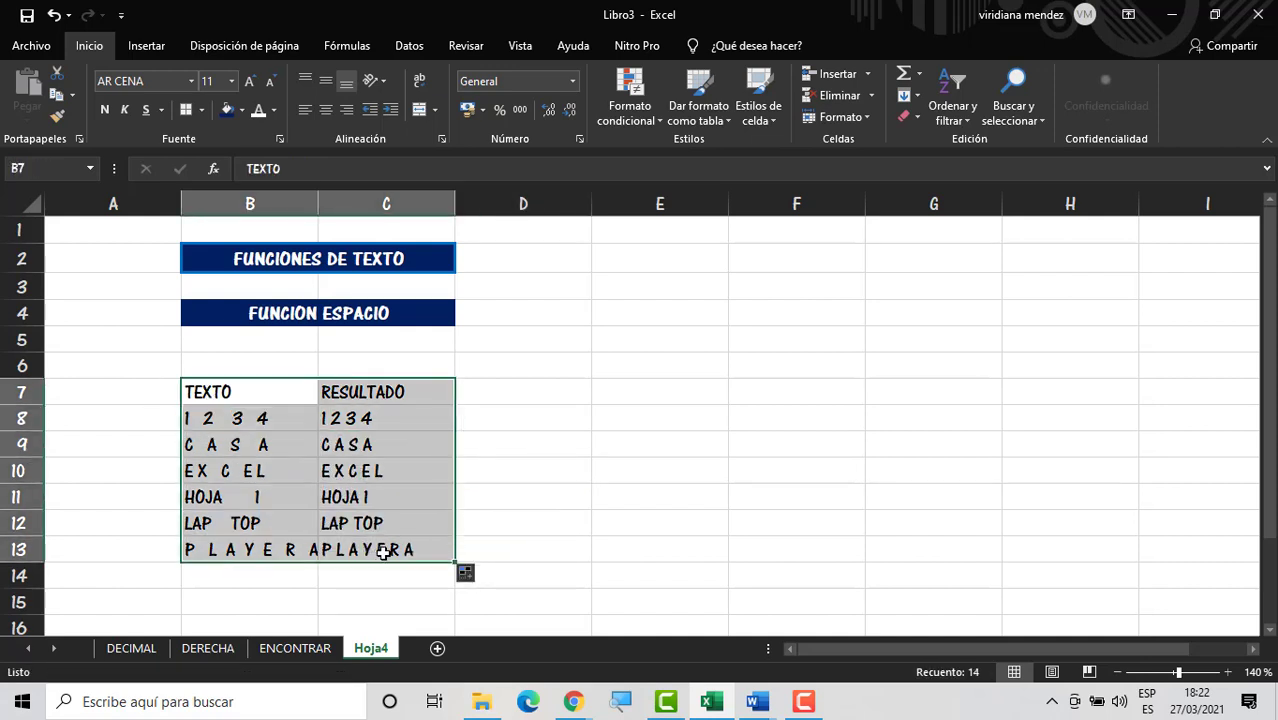
click(190, 114)
click(458, 400)
click(294, 388)
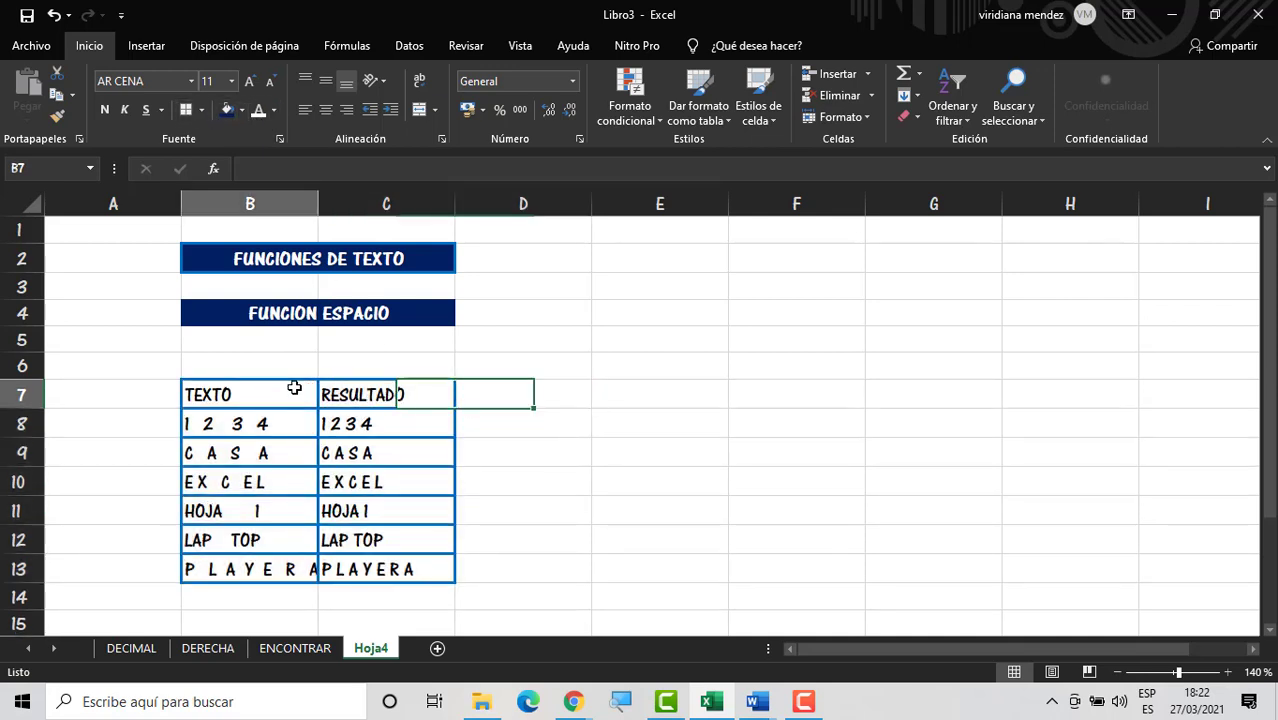
drag(294, 388, 391, 570)
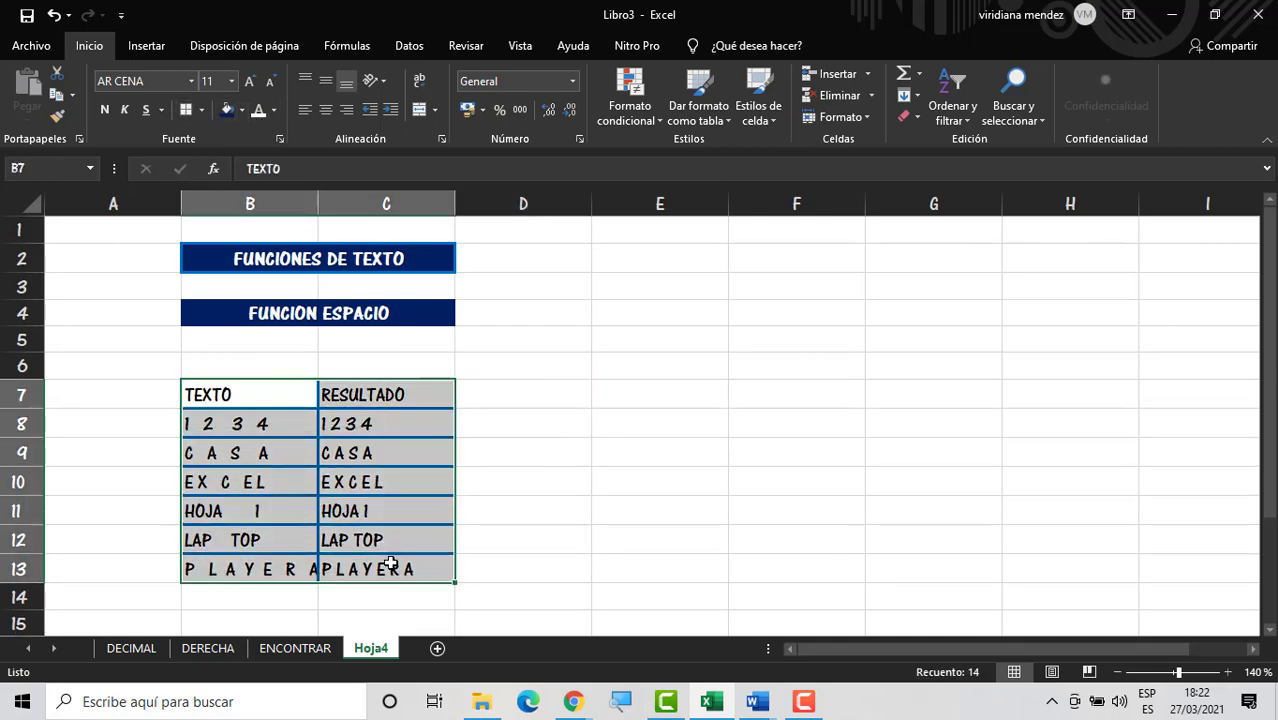
click(327, 109)
click(512, 420)
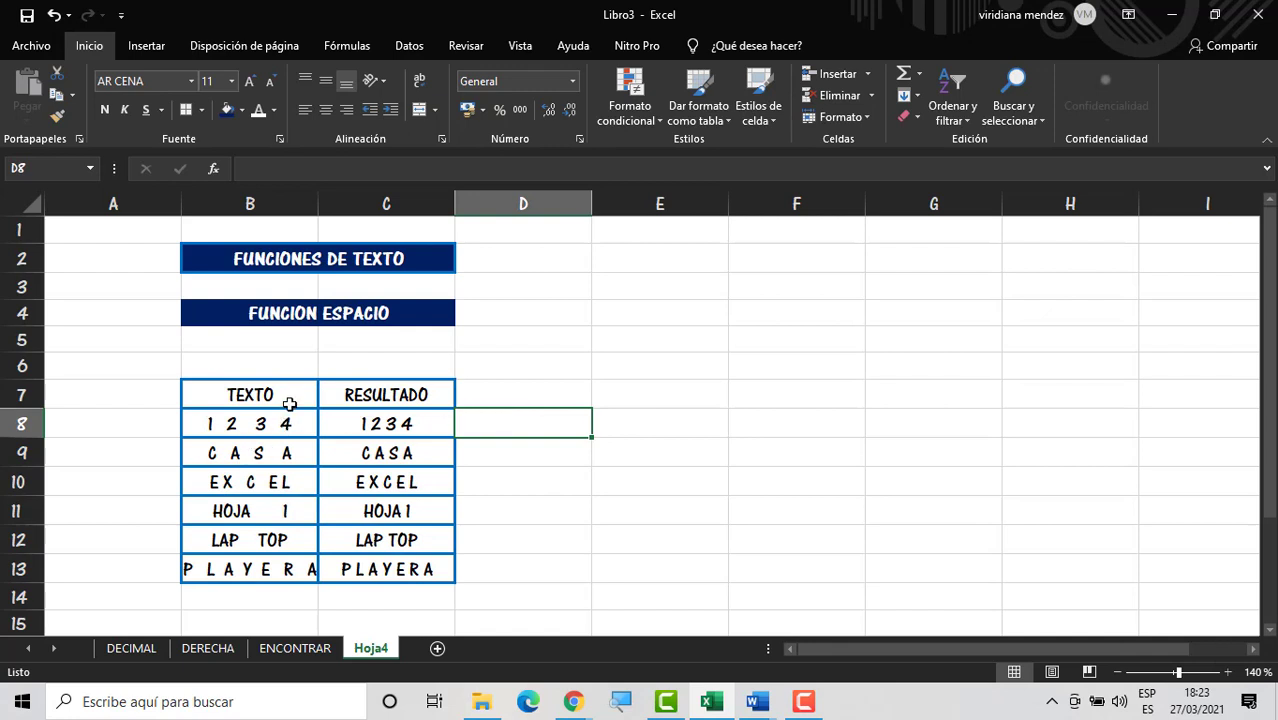
Step: Format the header cells B7:C7 with dark blue fill and bold white text
drag(289, 403, 337, 397)
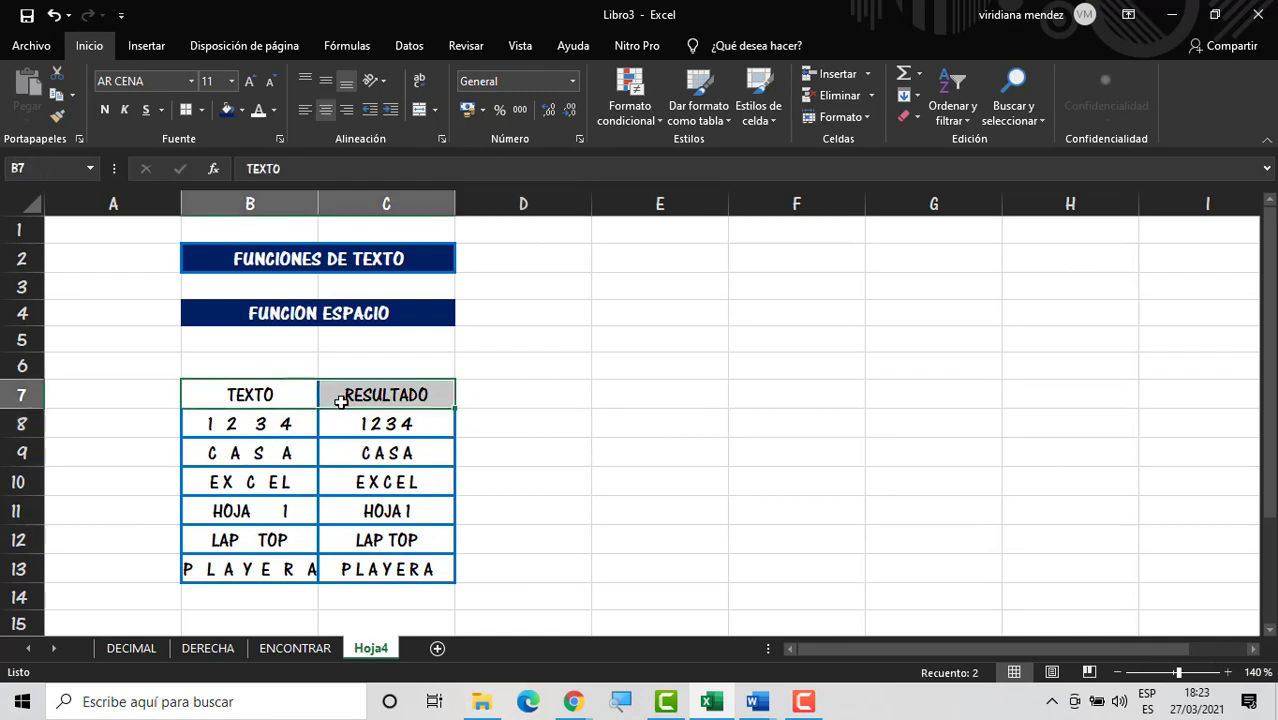
click(228, 112)
click(257, 111)
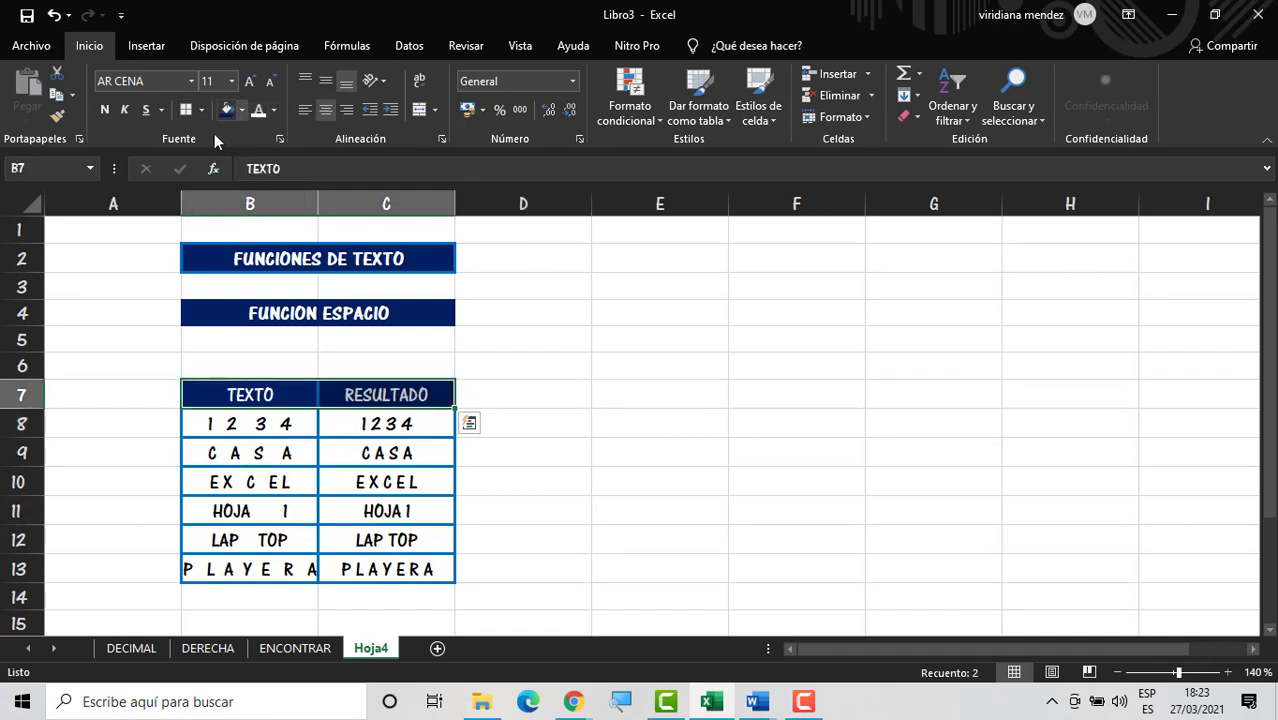
click(112, 108)
click(560, 372)
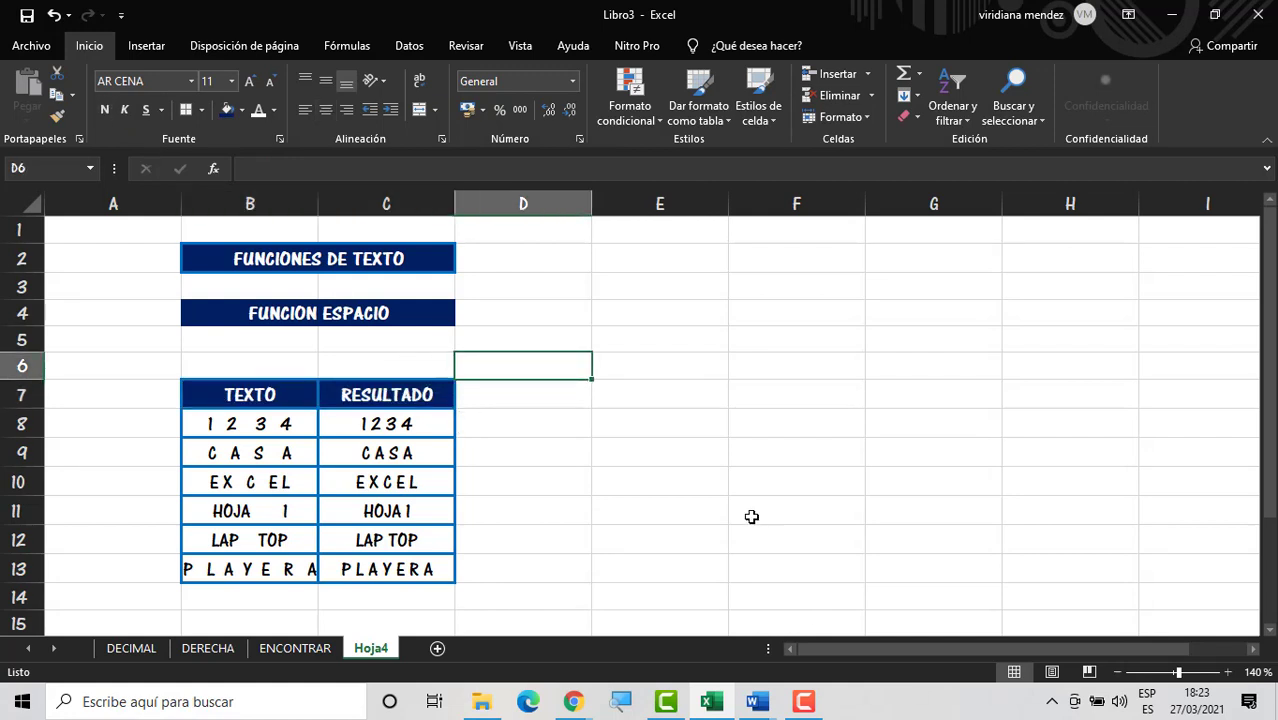
click(677, 333)
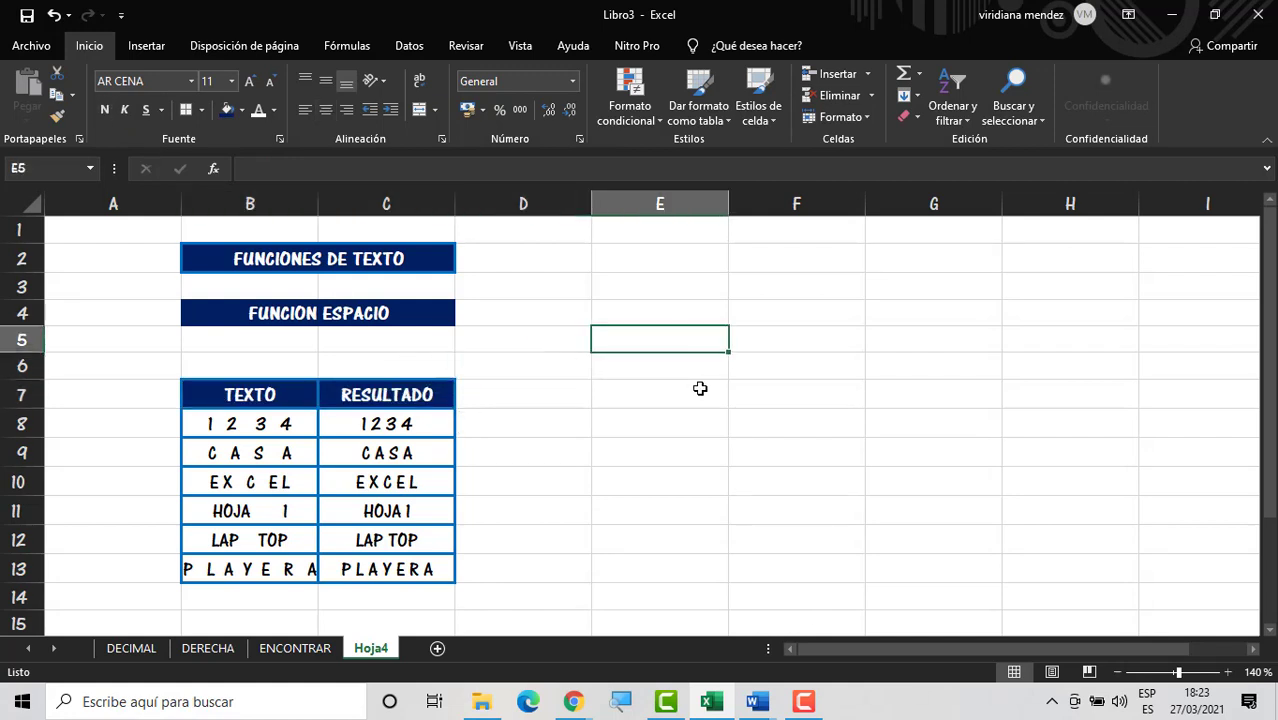
click(629, 413)
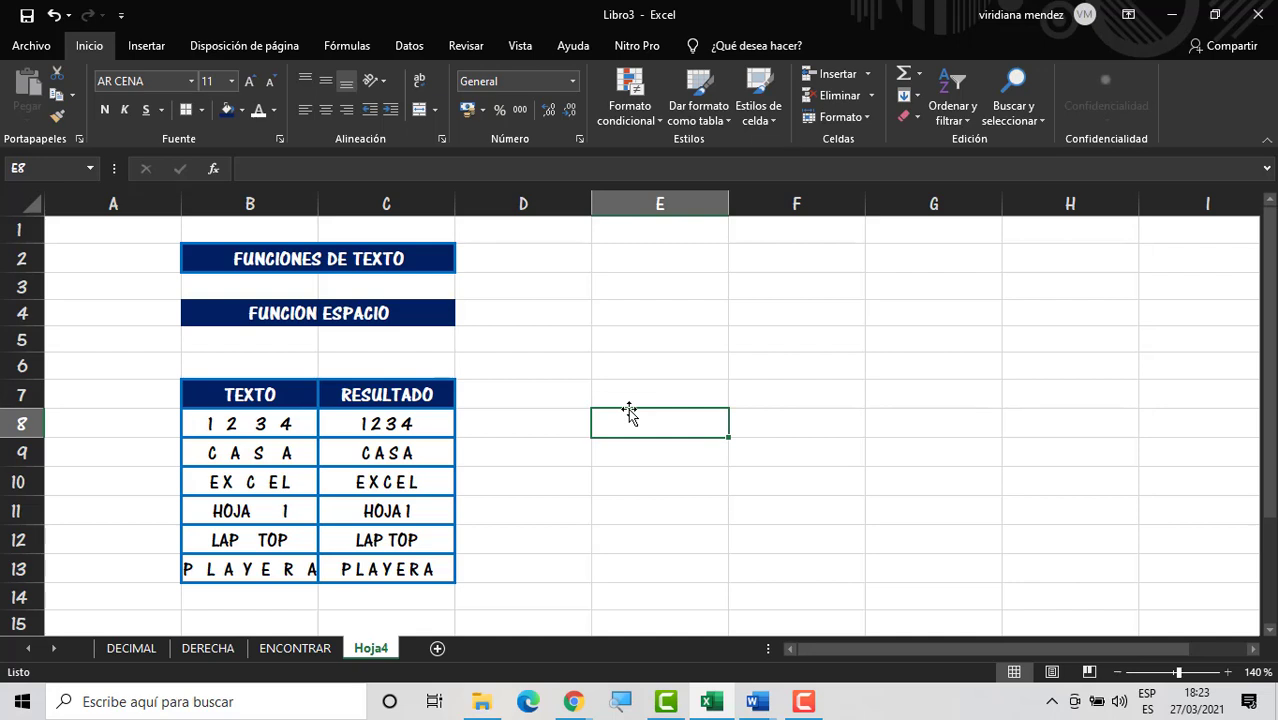
key(Up)
key(Up)
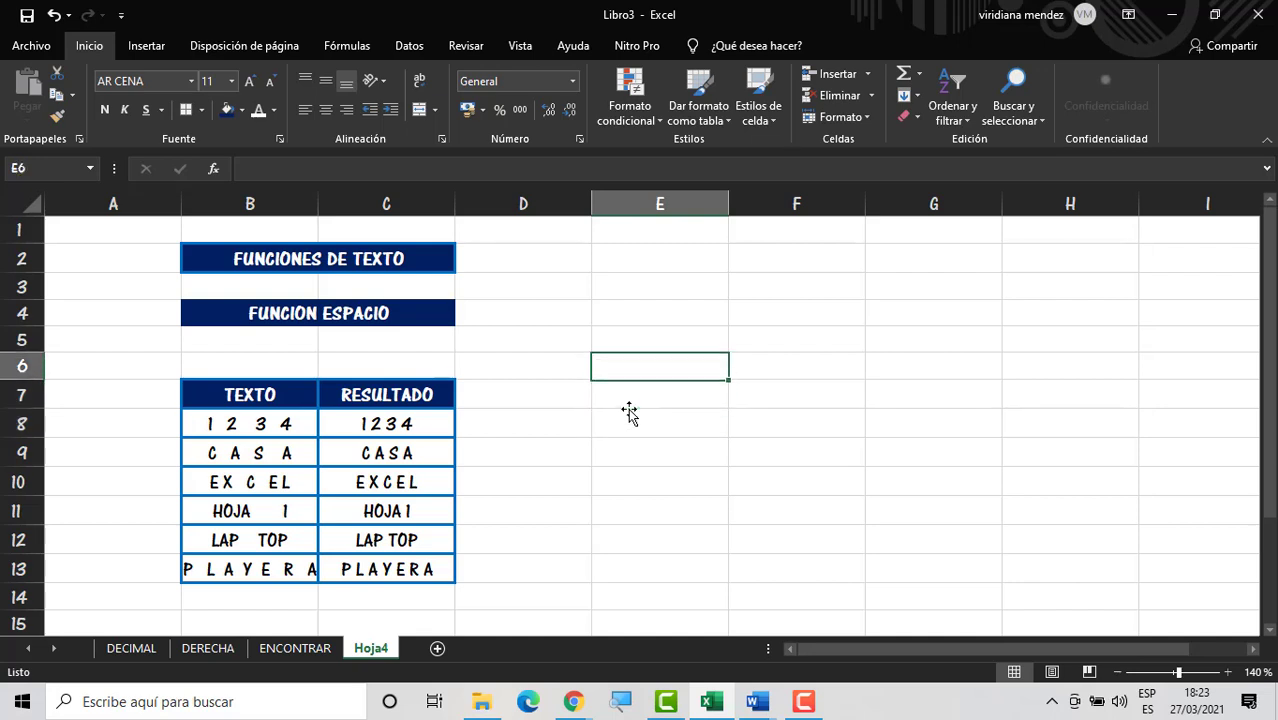
key(Down)
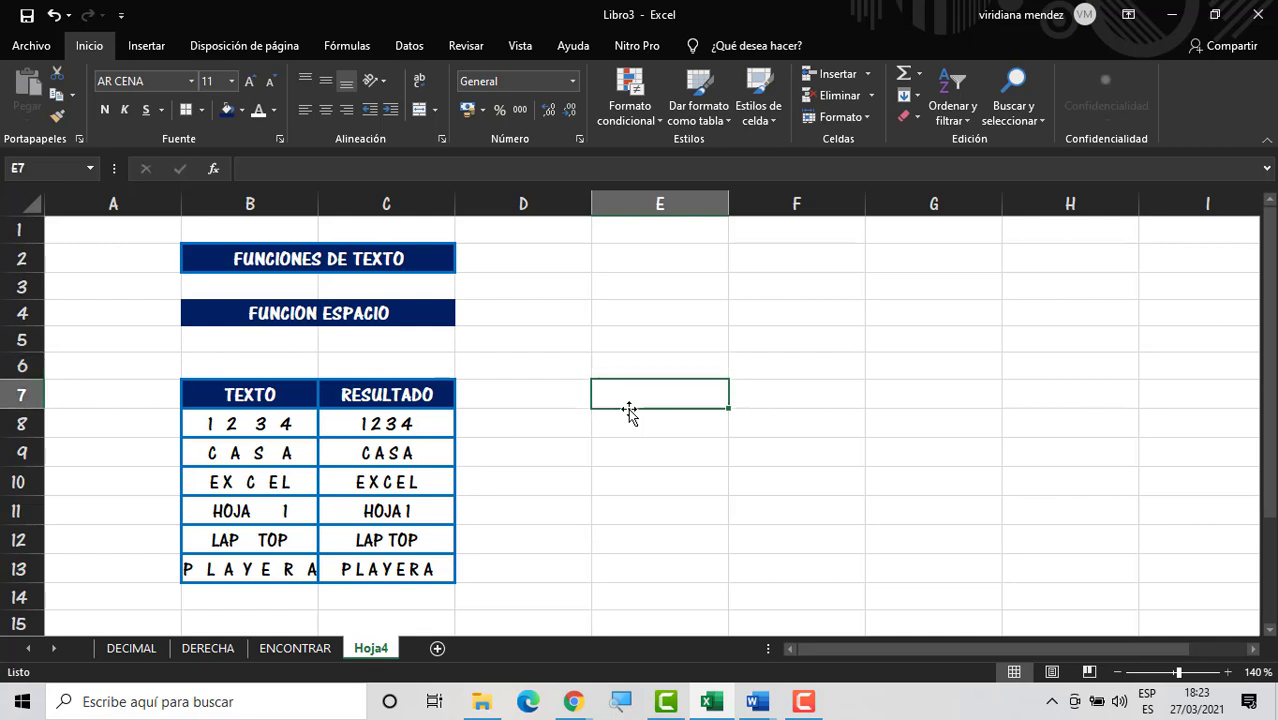
click(232, 367)
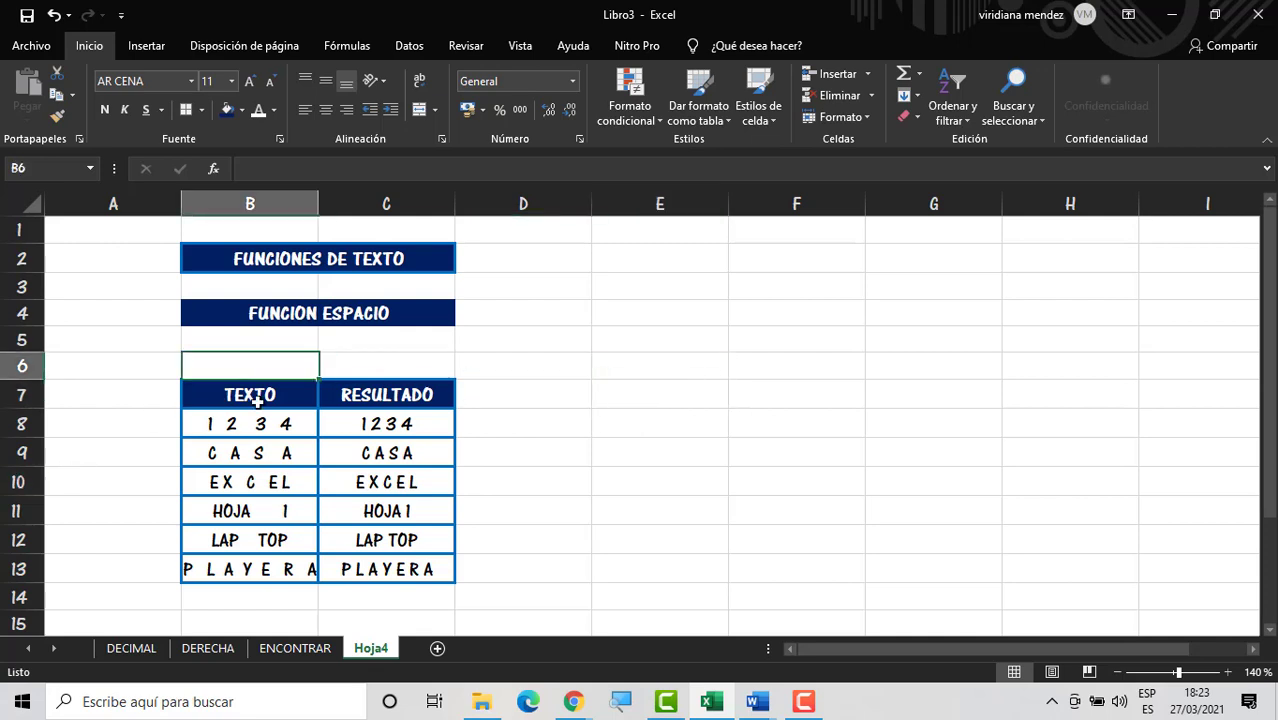
drag(257, 401, 453, 488)
click(620, 431)
Step: Enter in E7 an ESPACIOS formula on the quoted text "EXCEL ES UNA HOJA DE CALCULO", with several extra spaces between the words
click(598, 387)
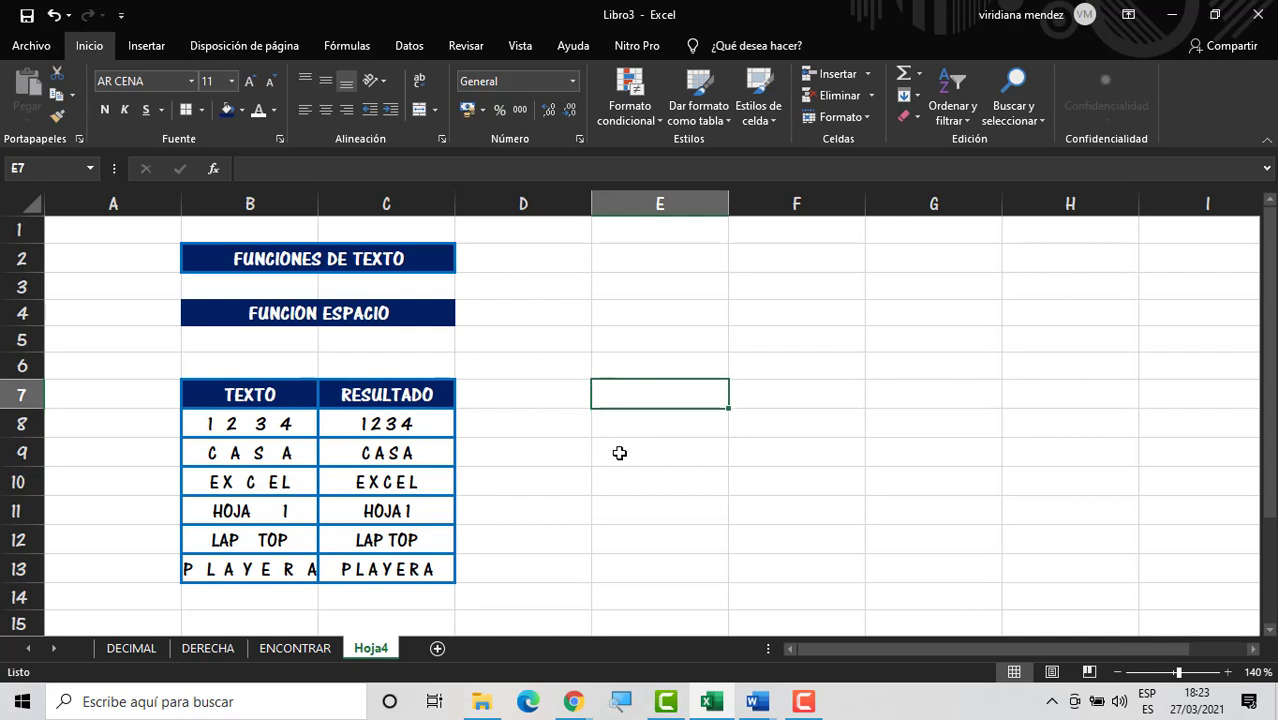
text(=)
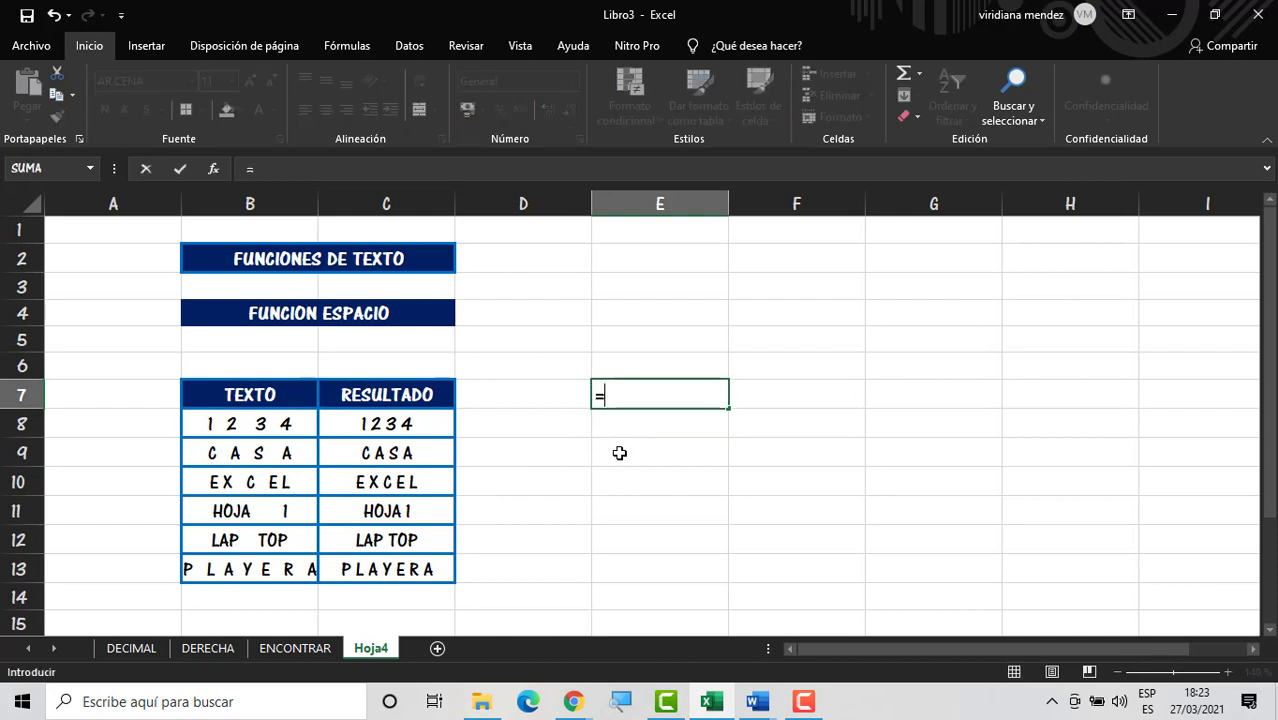
text(ESPA)
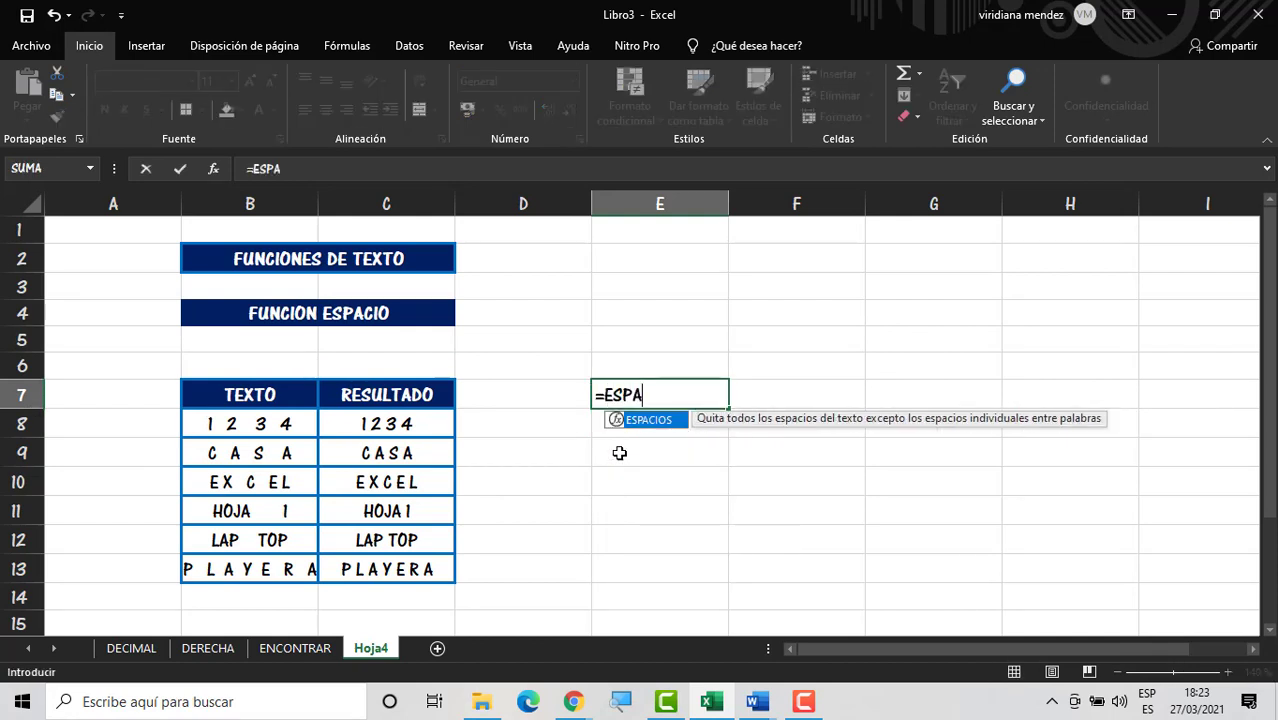
double_click(673, 421)
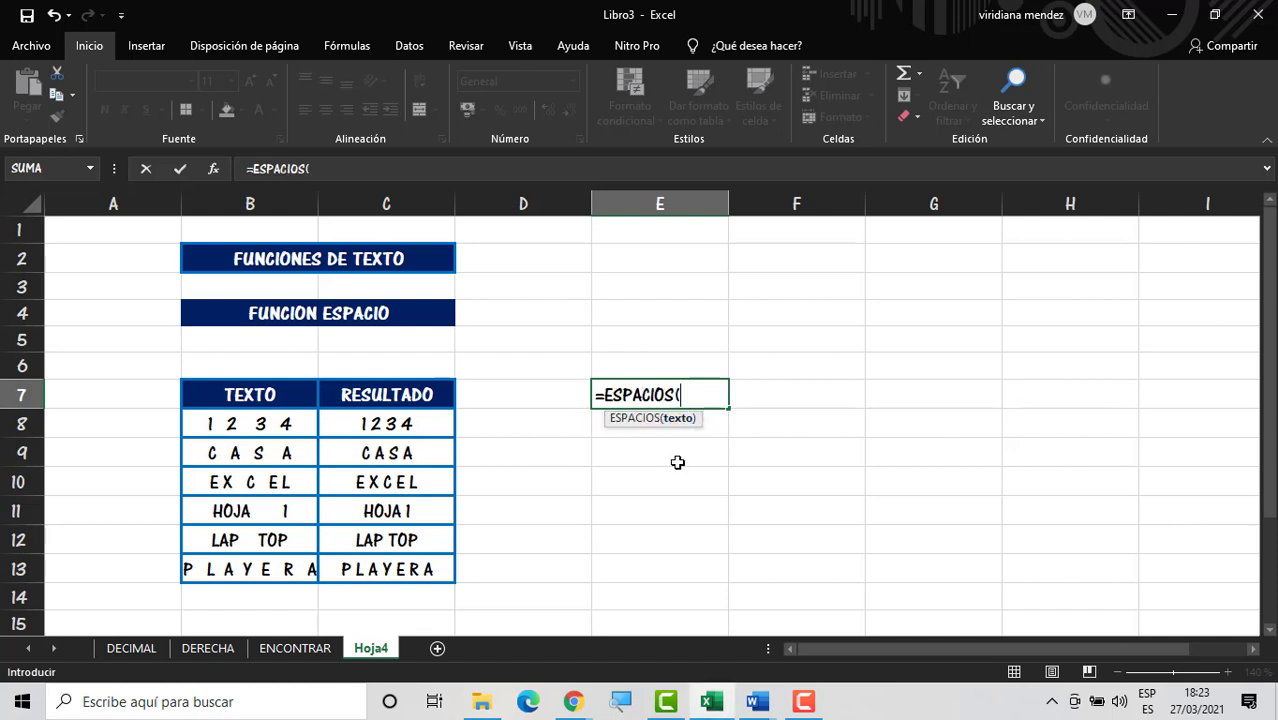
text(")
text(EXCEL)
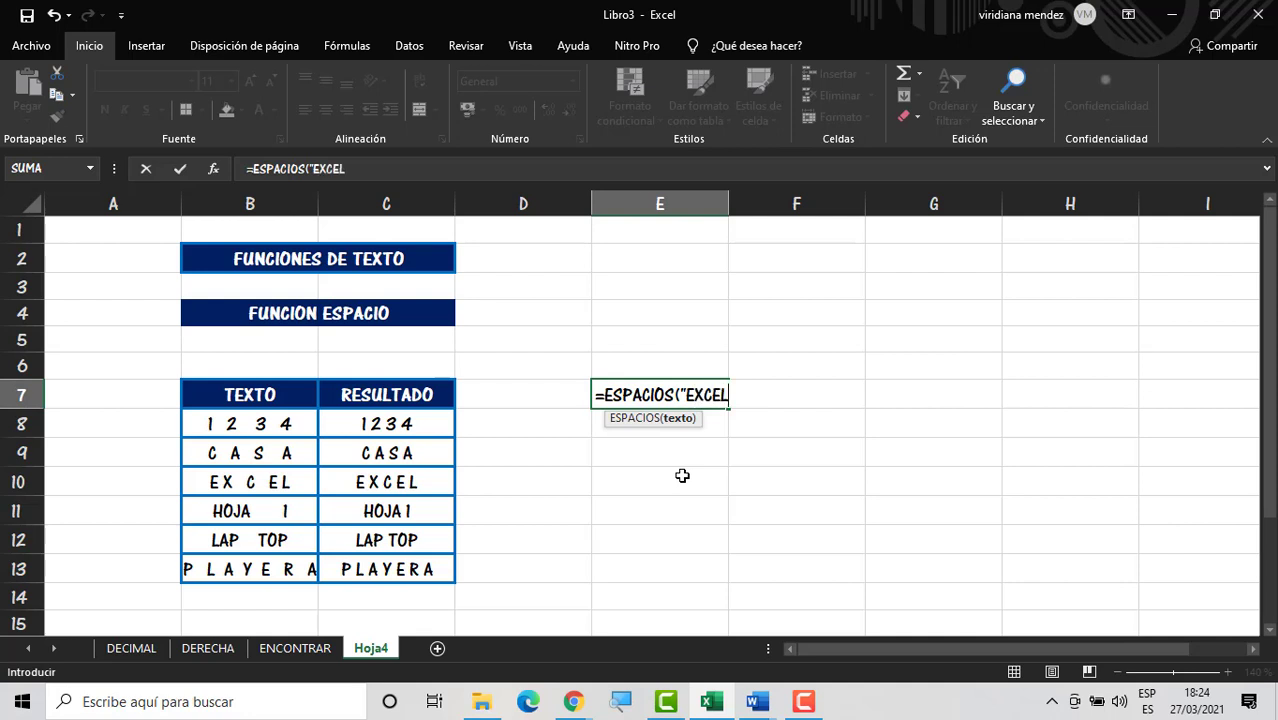
text(          ES       UNA      )
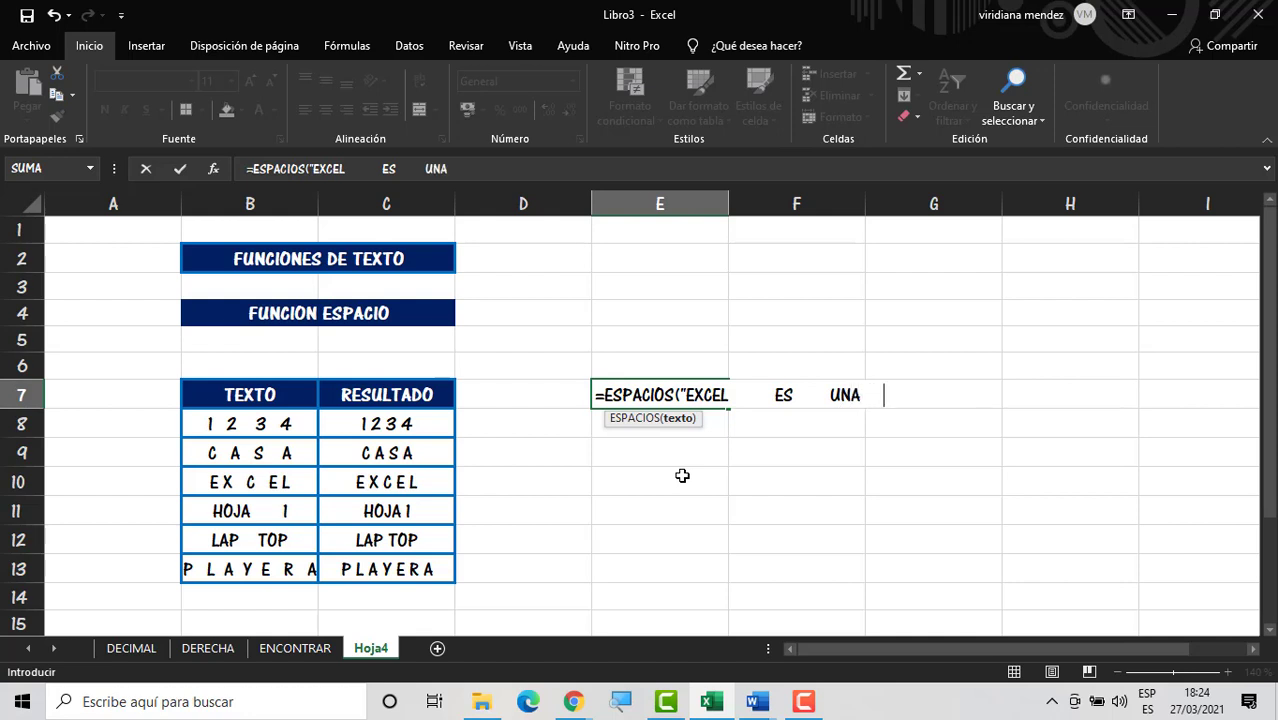
text(HOJA      )
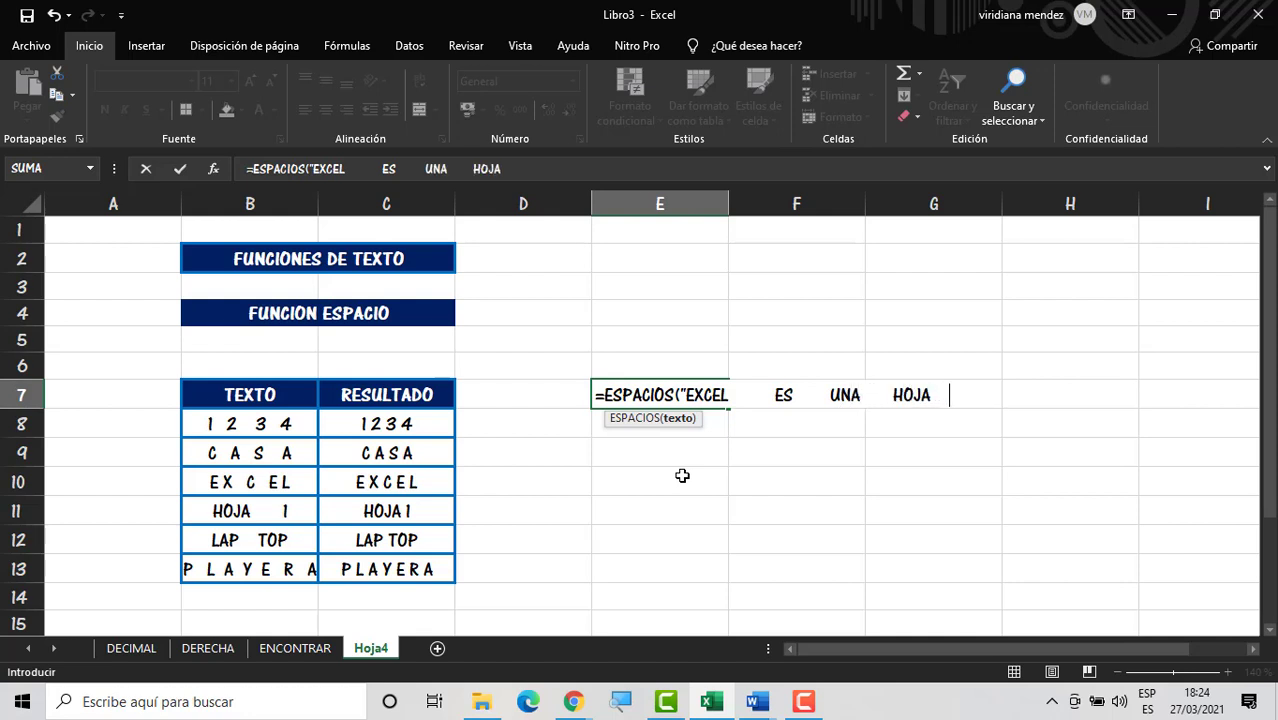
text(DE     CALCUL)
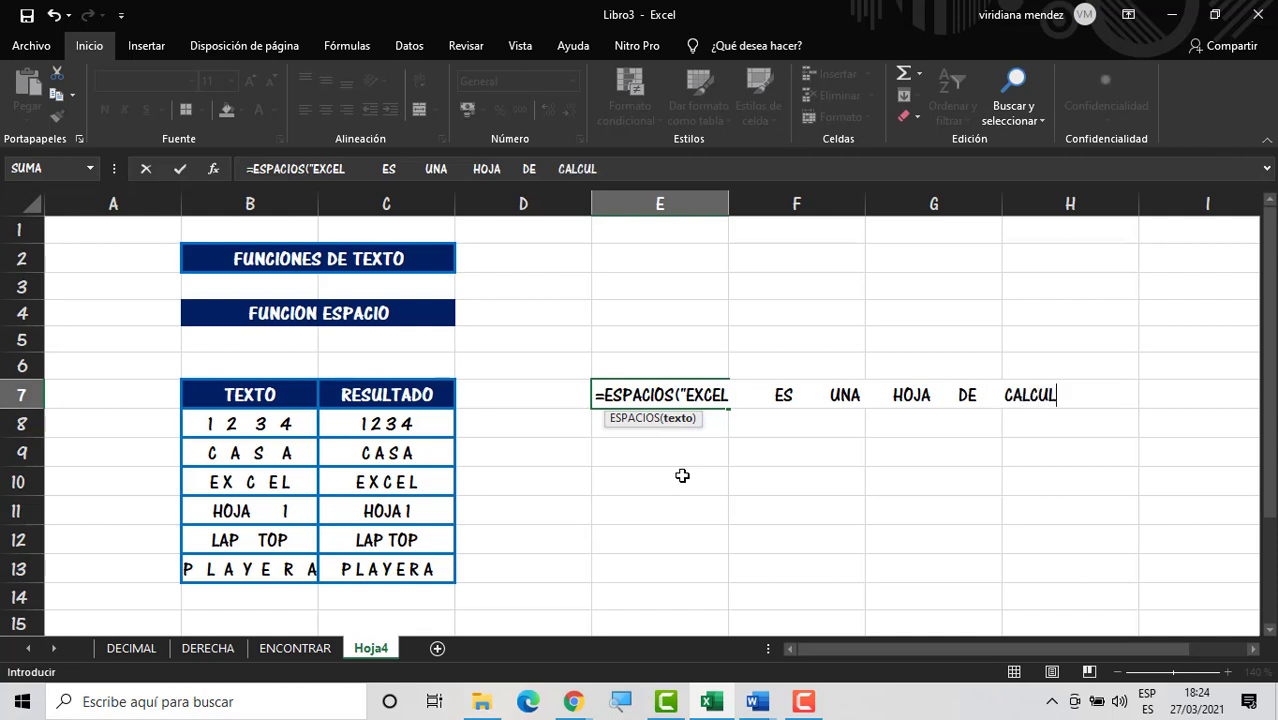
text(O")
key(Return)
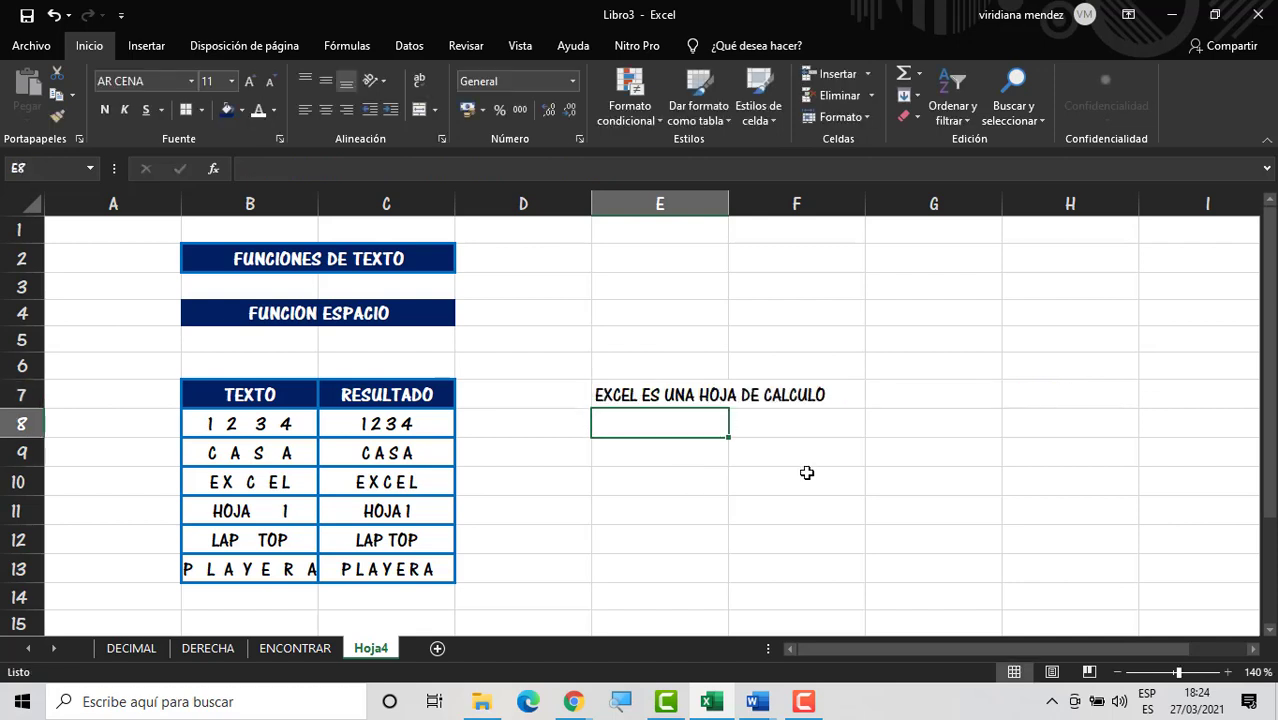
Step: Examine the ESPACIOS formula in E7 and compare its spacing with the displayed result
click(696, 392)
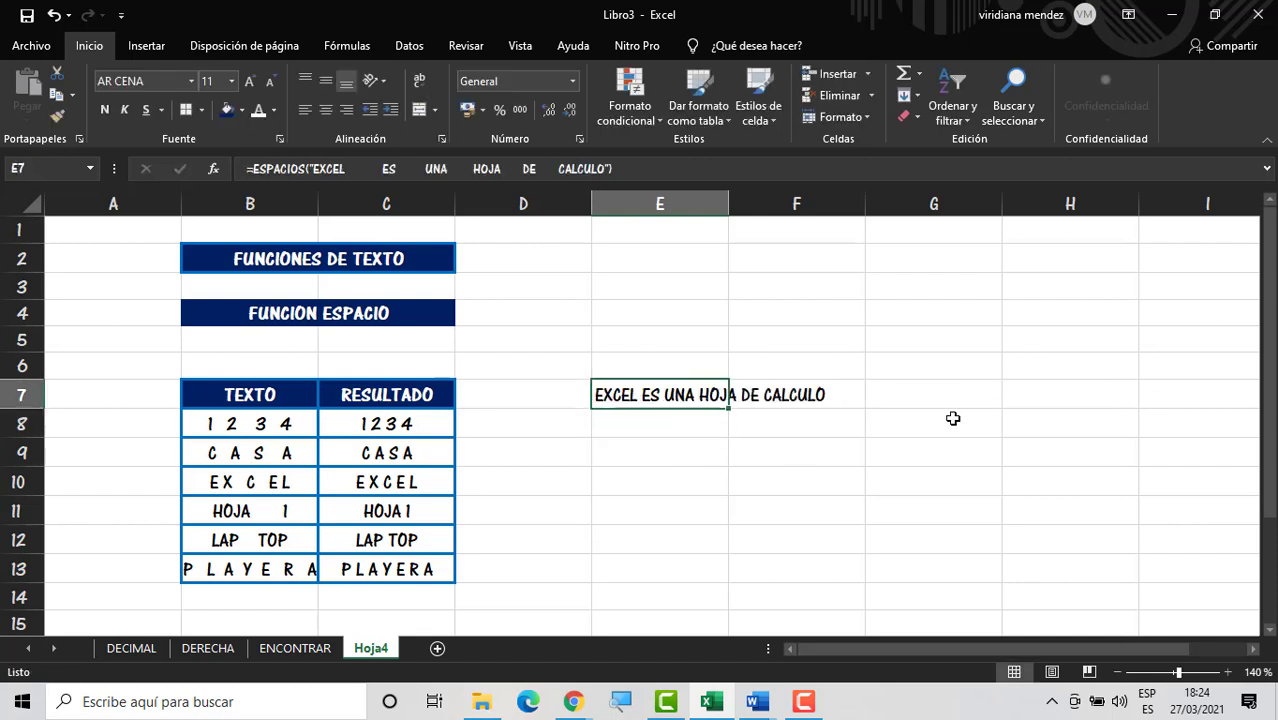
click(778, 402)
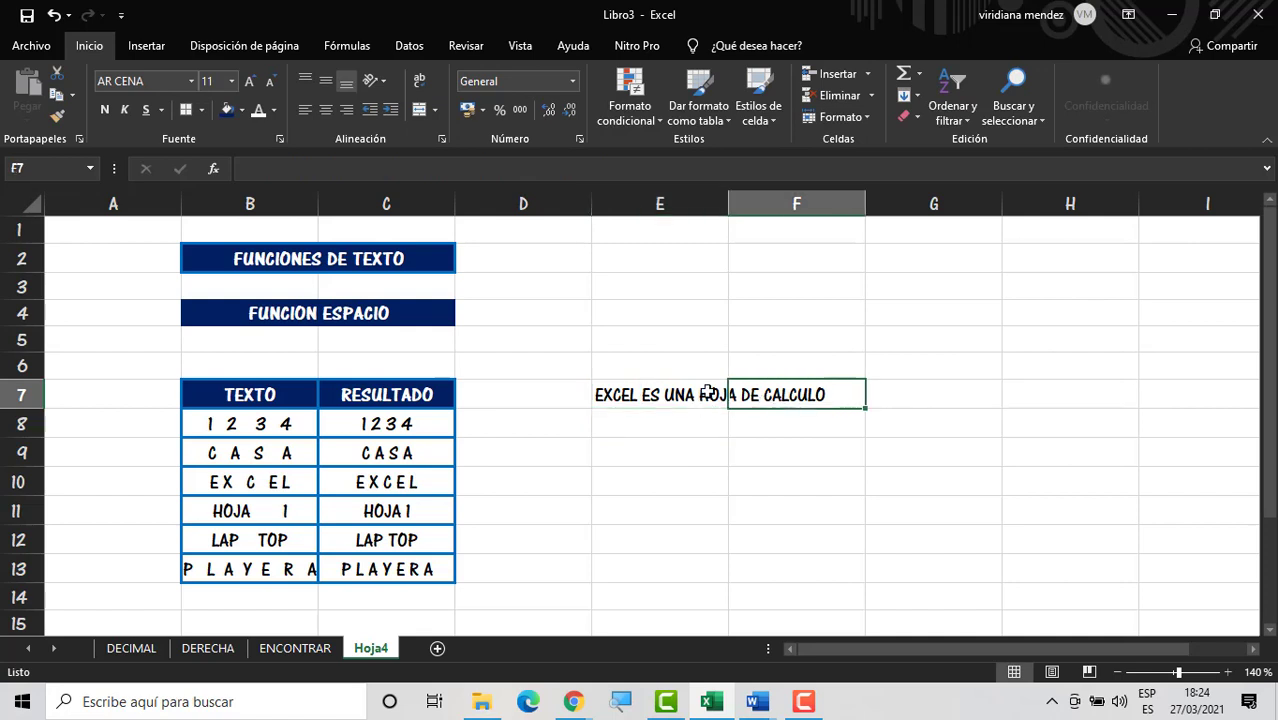
click(707, 395)
click(750, 415)
click(724, 396)
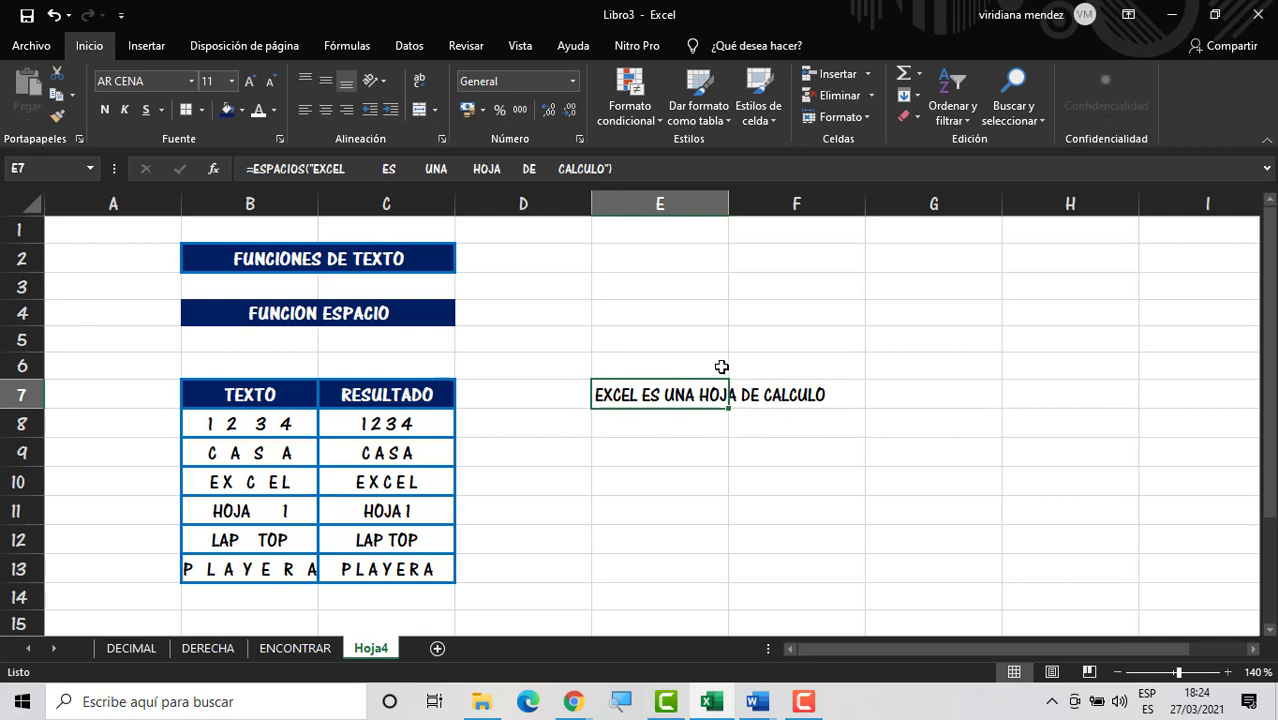
click(826, 388)
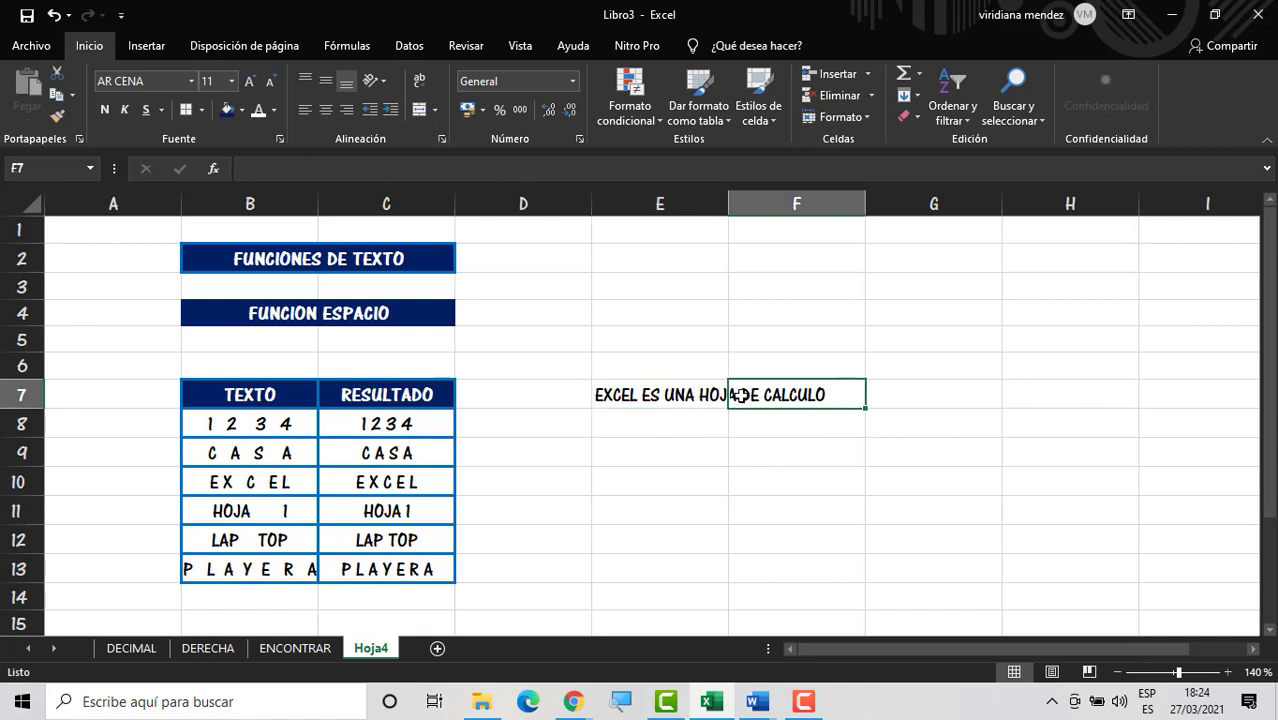
click(764, 458)
click(697, 395)
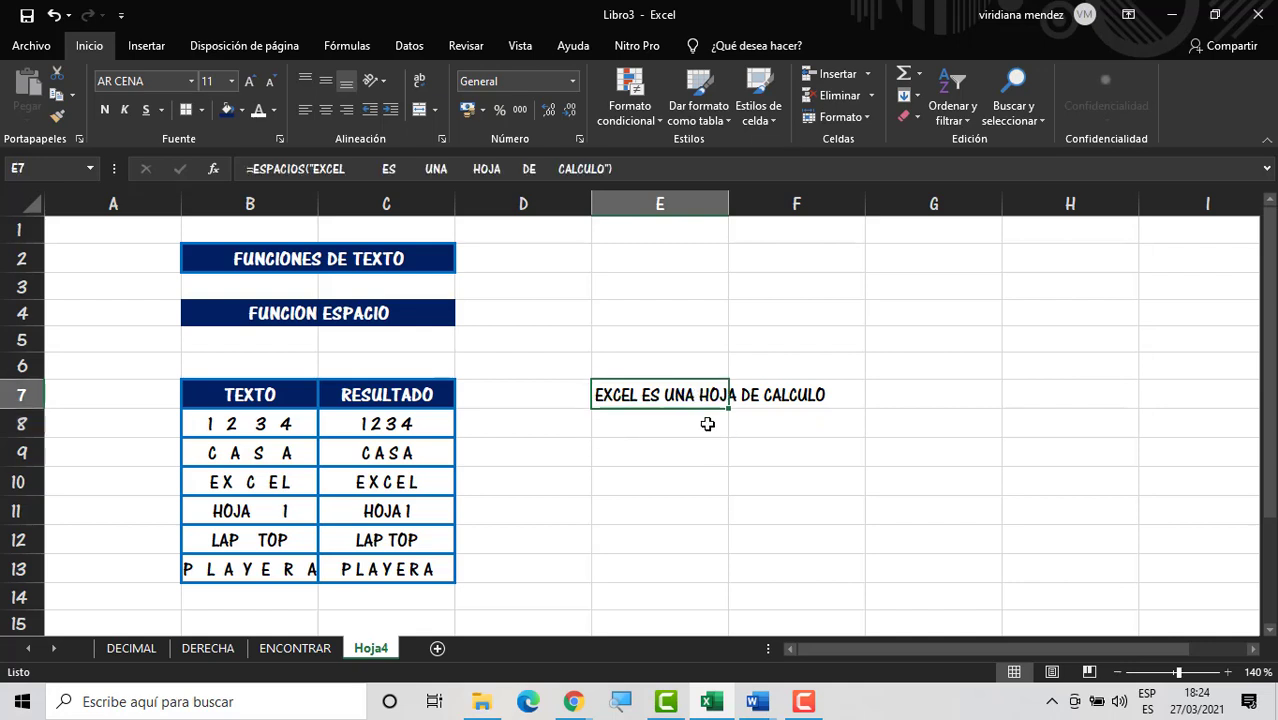
click(705, 423)
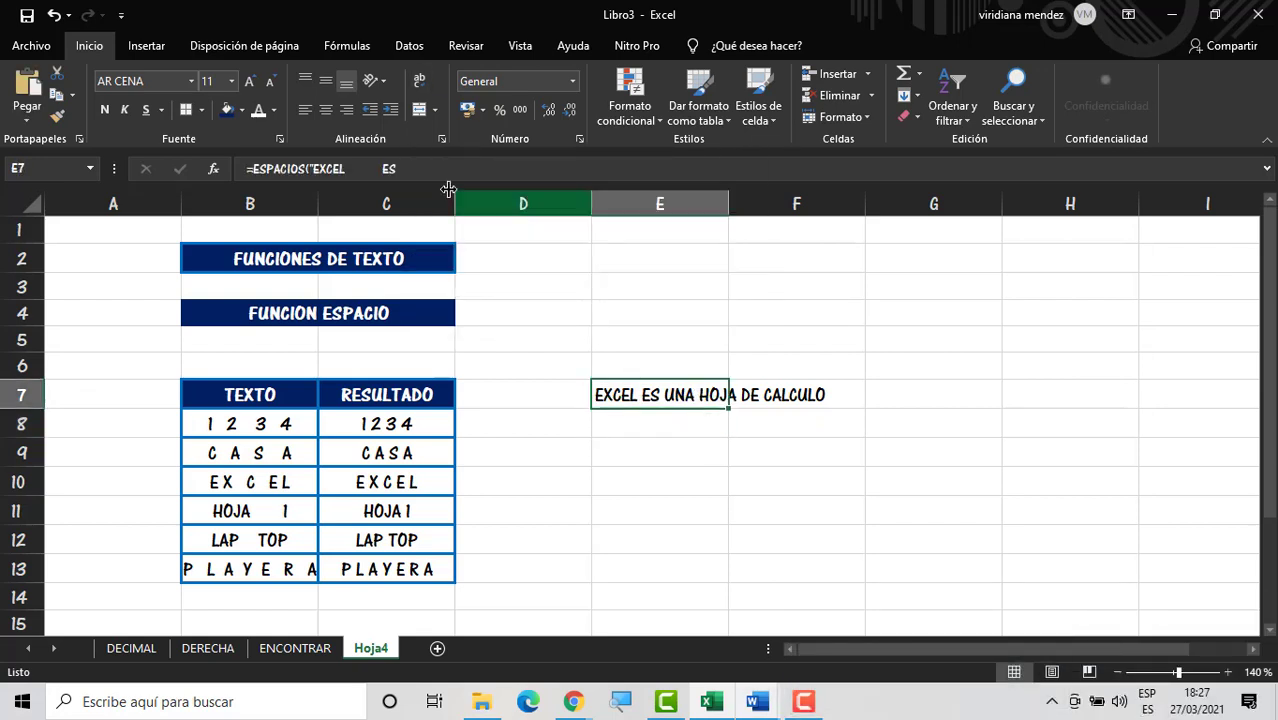
Step: Try wrapping the text in cell E7 by switching the wrap setting on and off
click(415, 85)
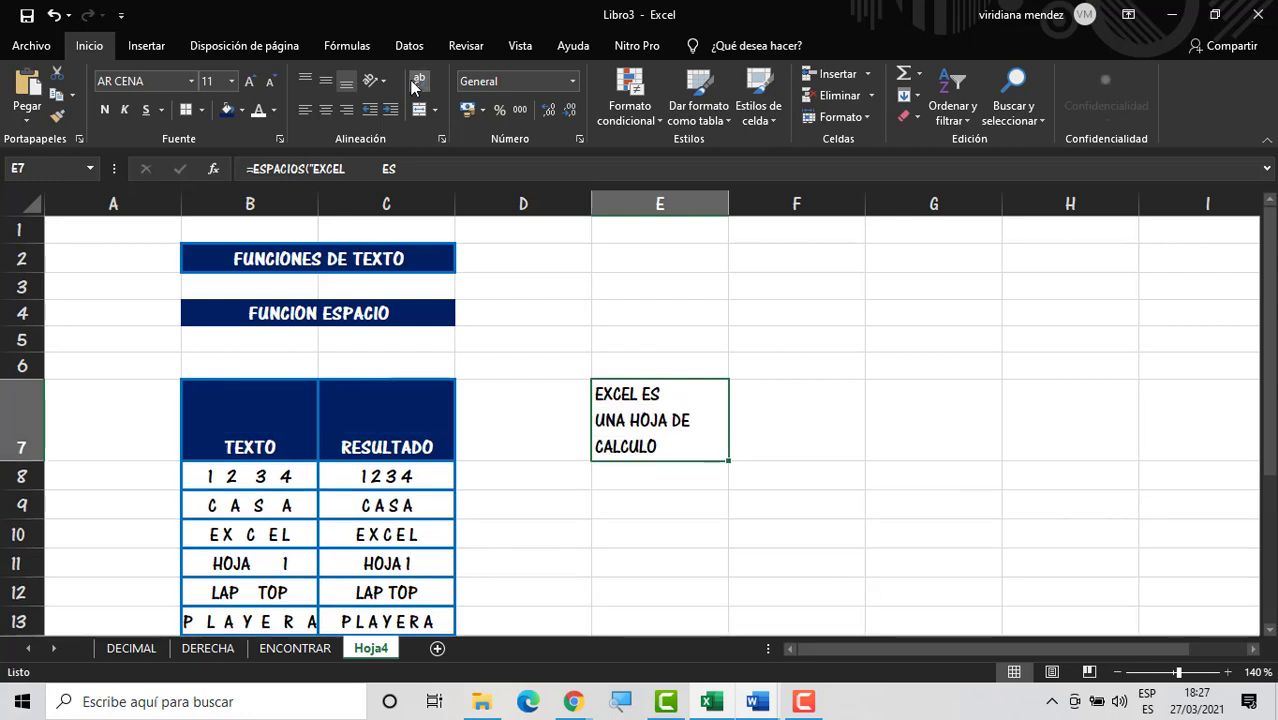
click(415, 85)
click(415, 85)
click(415, 85)
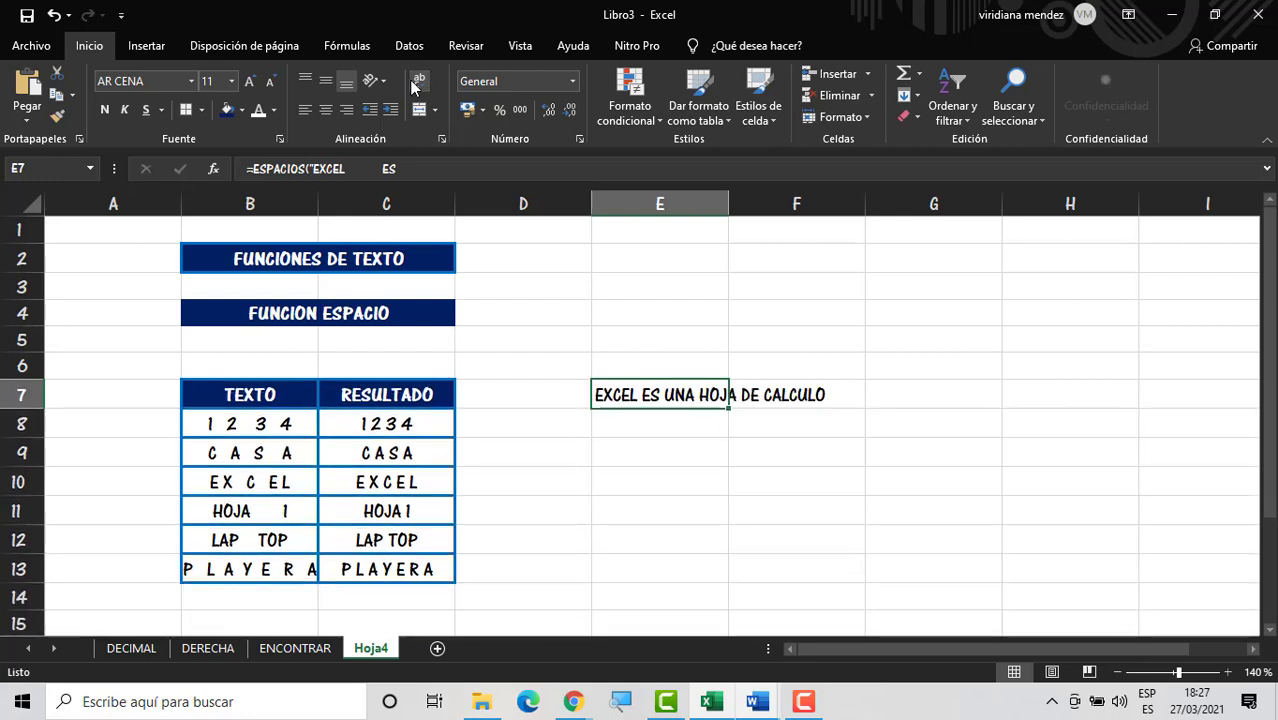
click(415, 85)
click(412, 84)
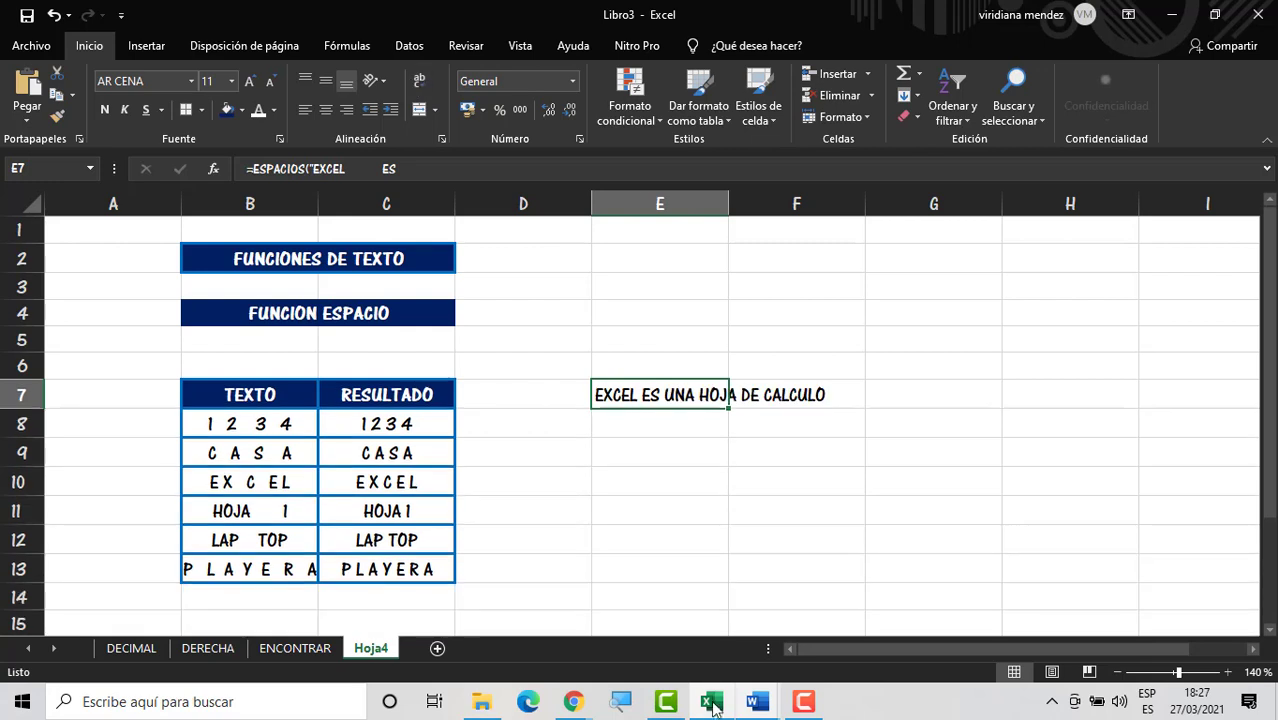
Step: Rename the worksheet Hoja4 as ESPACIO
mouse_move(718, 706)
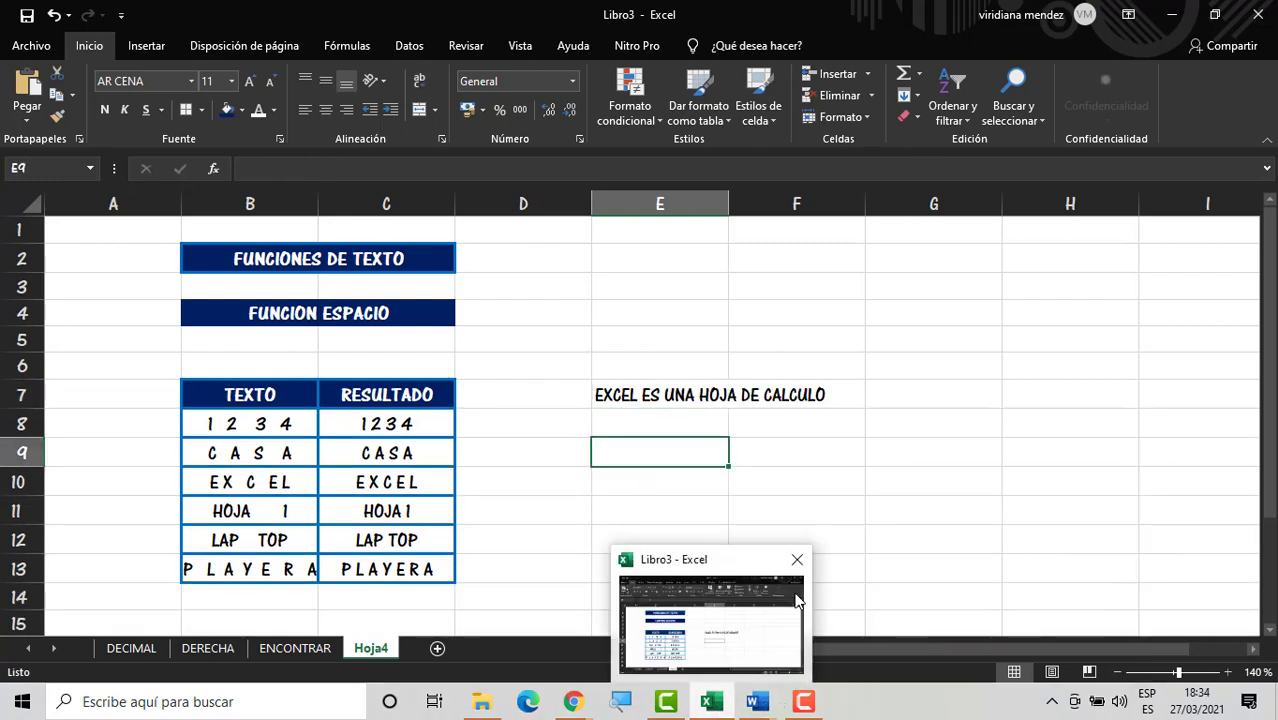
click(618, 421)
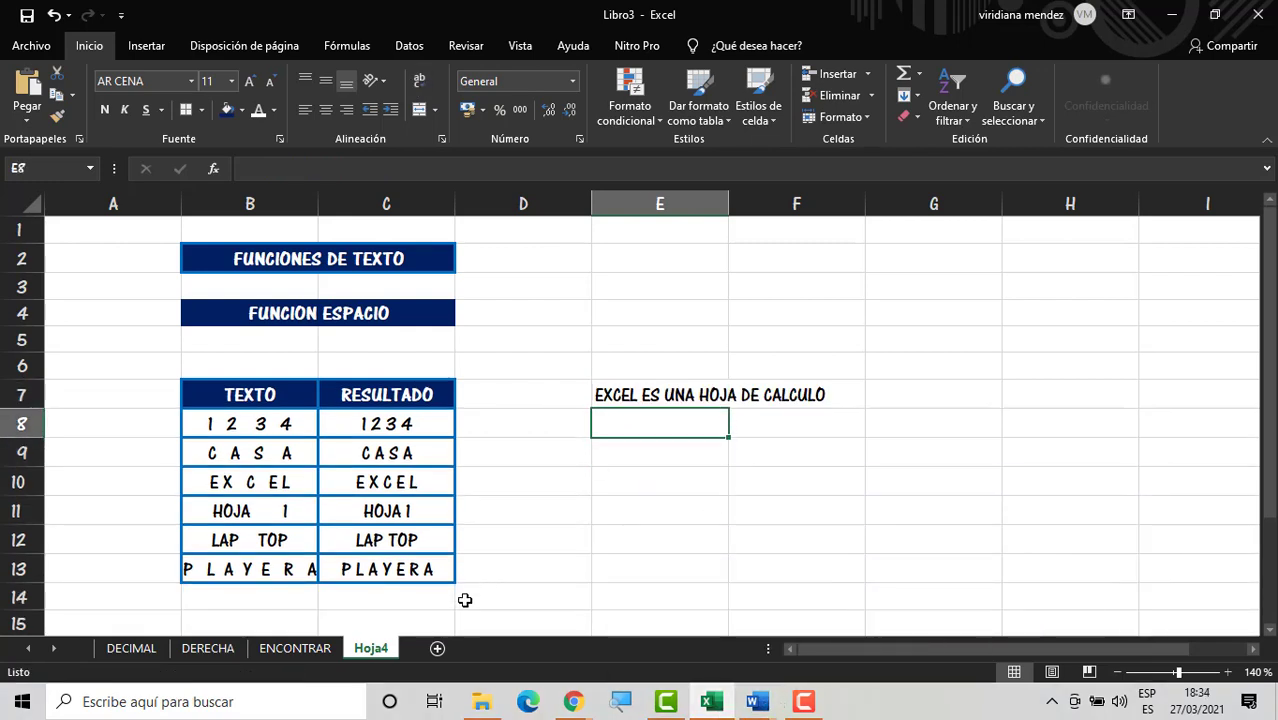
right_click(376, 648)
click(465, 471)
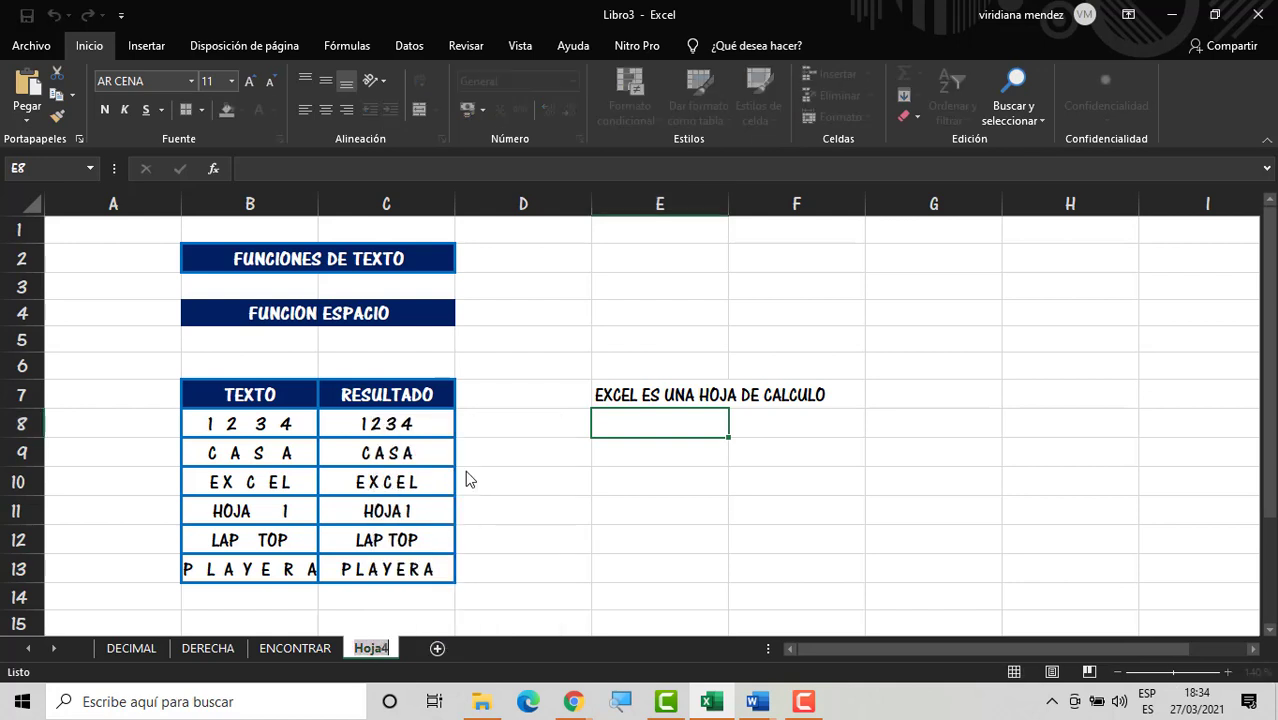
text(ESPACIO)
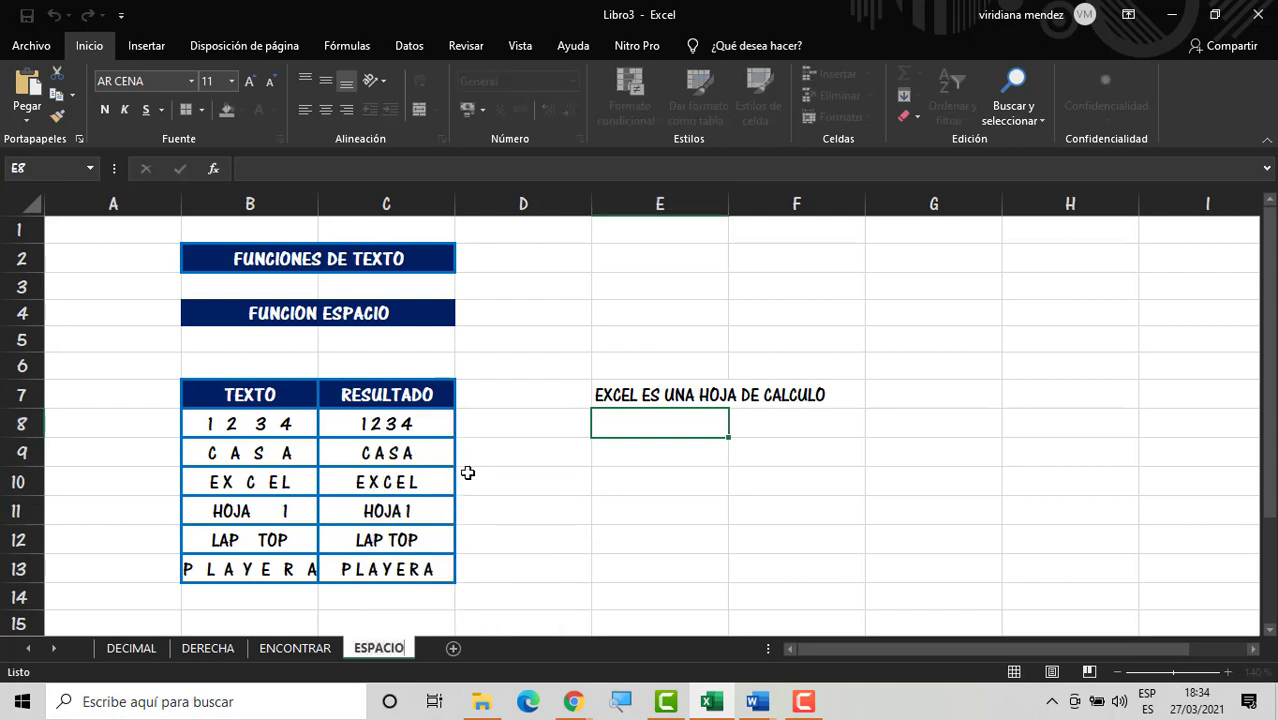
click(556, 563)
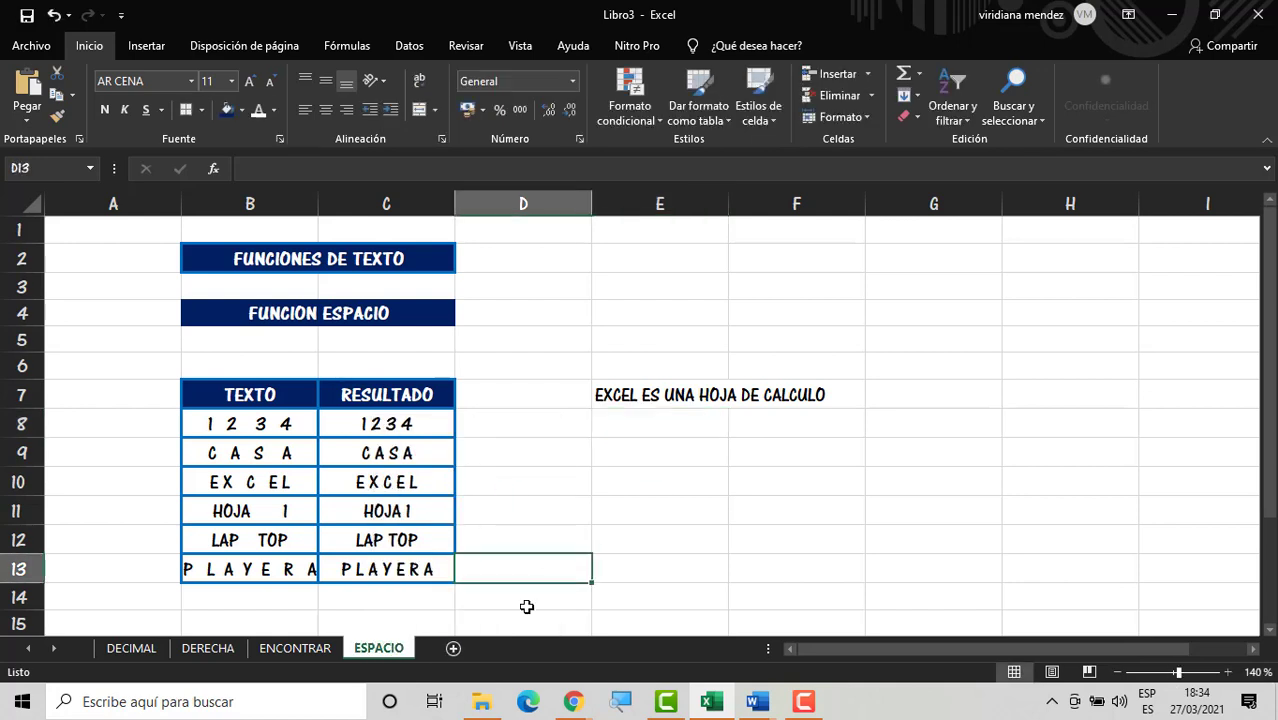
Step: Add a new worksheet after ESPACIO and name it HALLAR
click(453, 649)
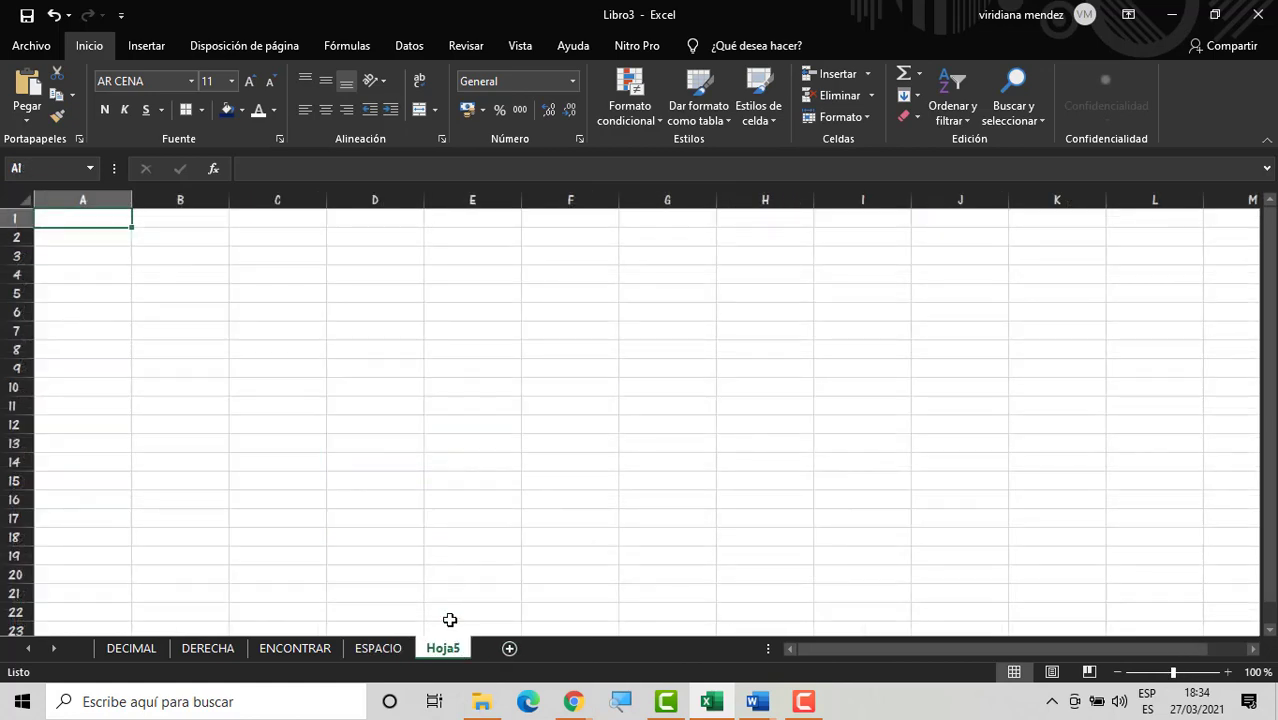
right_click(450, 645)
click(495, 466)
text(HALLAR)
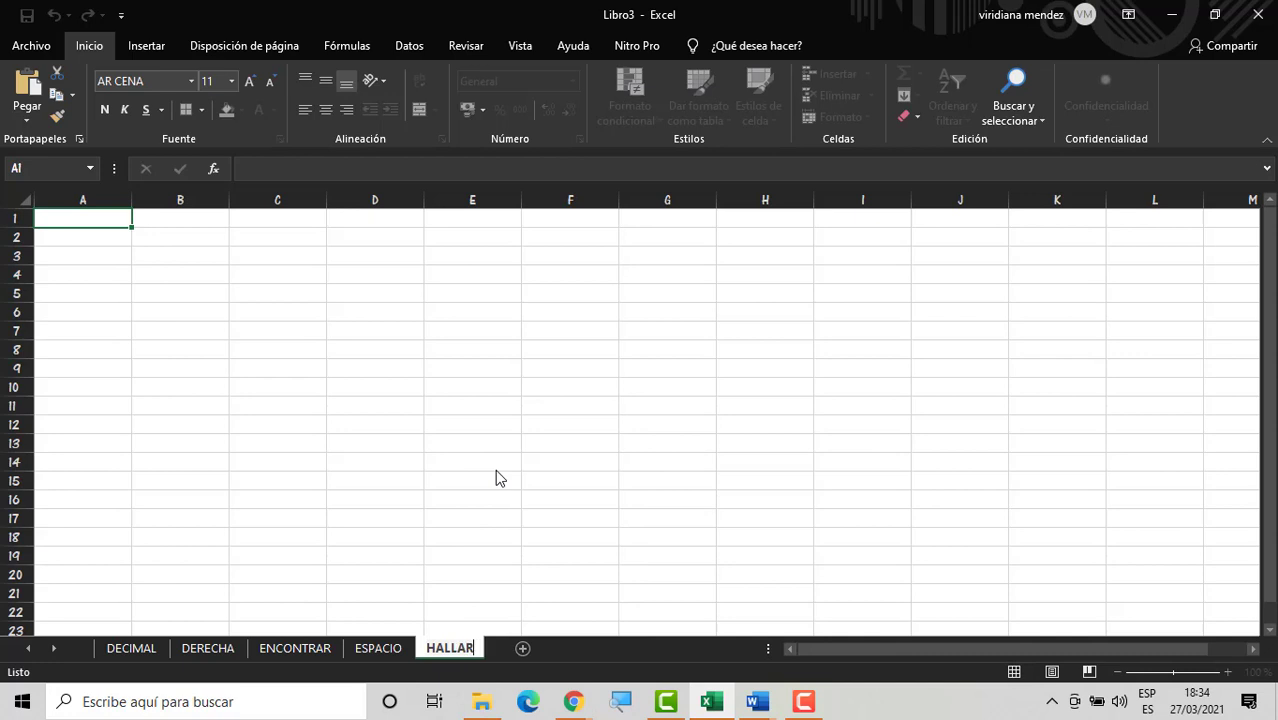
click(497, 469)
Step: Copy the range B2:G13 from the ENCONTRAR sheet into the same cells of the HALLAR sheet
click(380, 650)
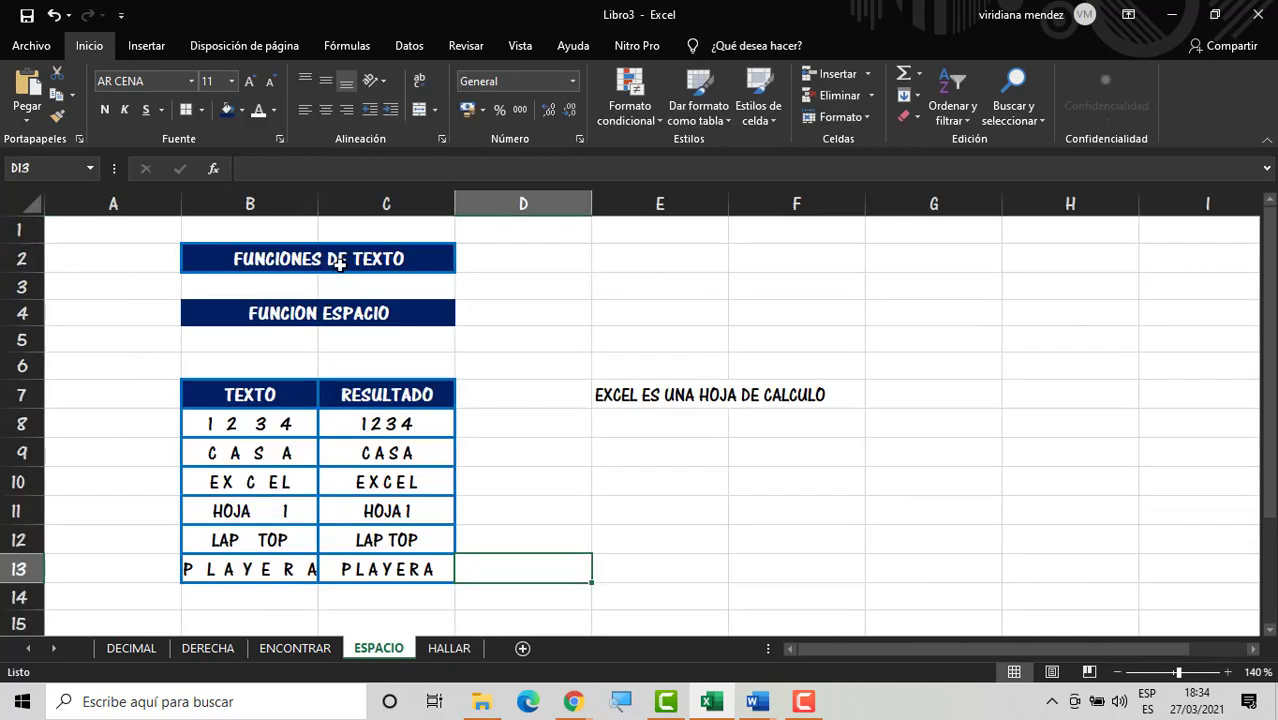
drag(340, 259, 342, 290)
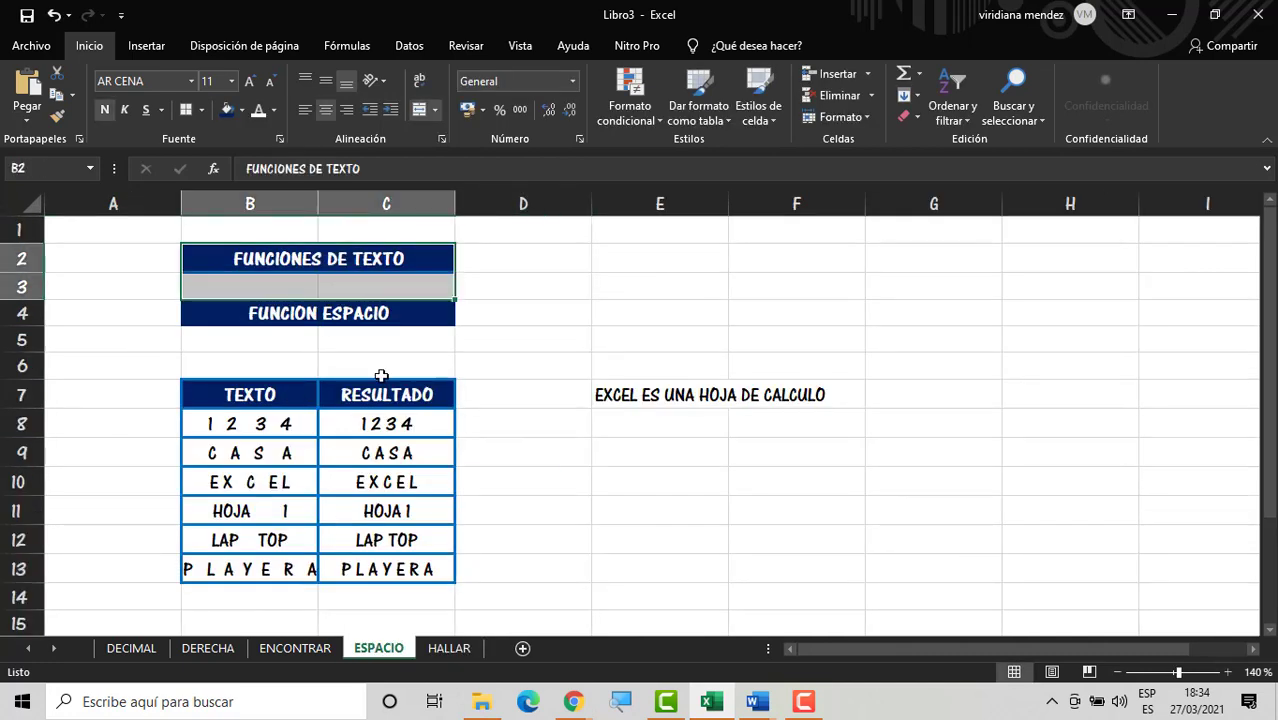
click(295, 649)
click(440, 388)
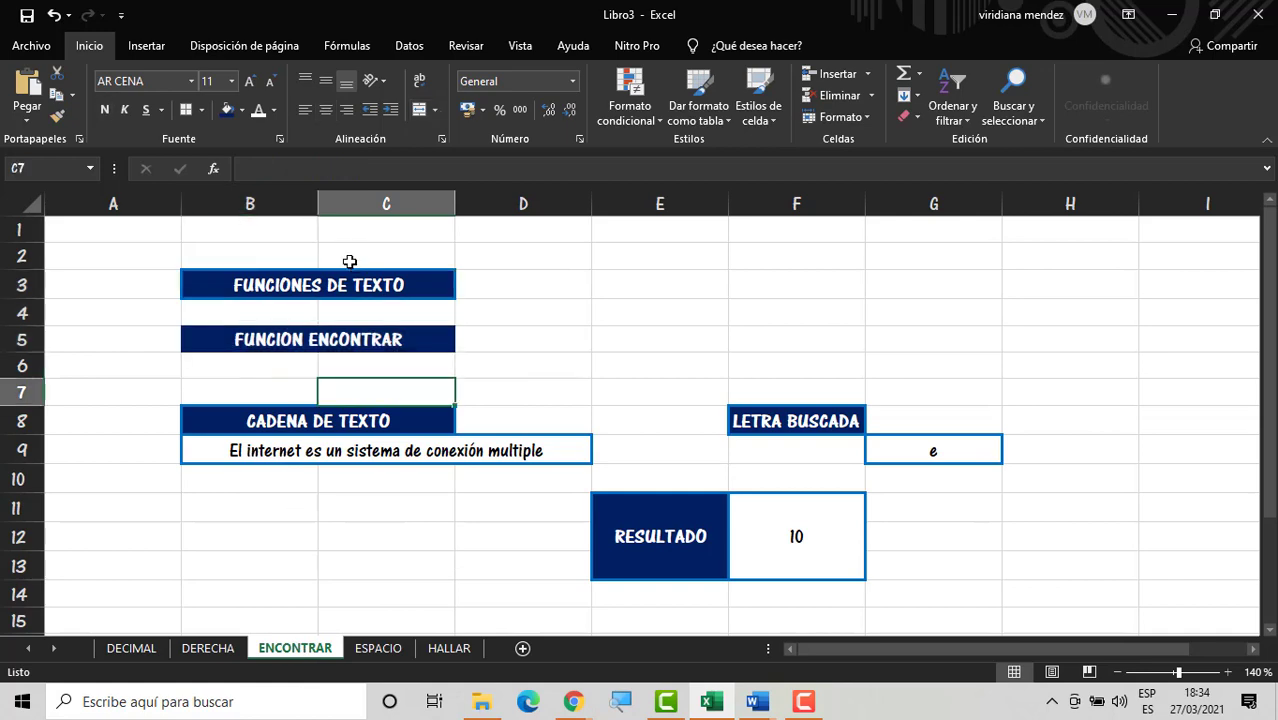
drag(298, 267, 958, 571)
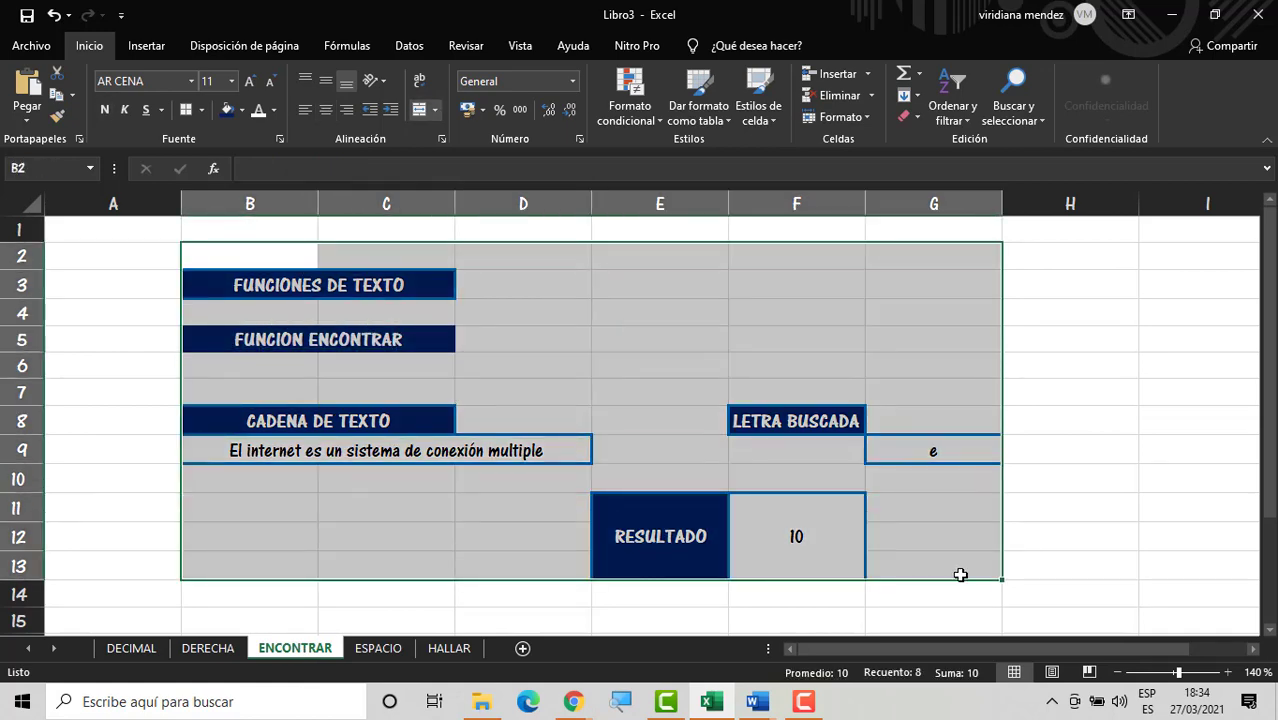
key(ctrl+c)
click(392, 650)
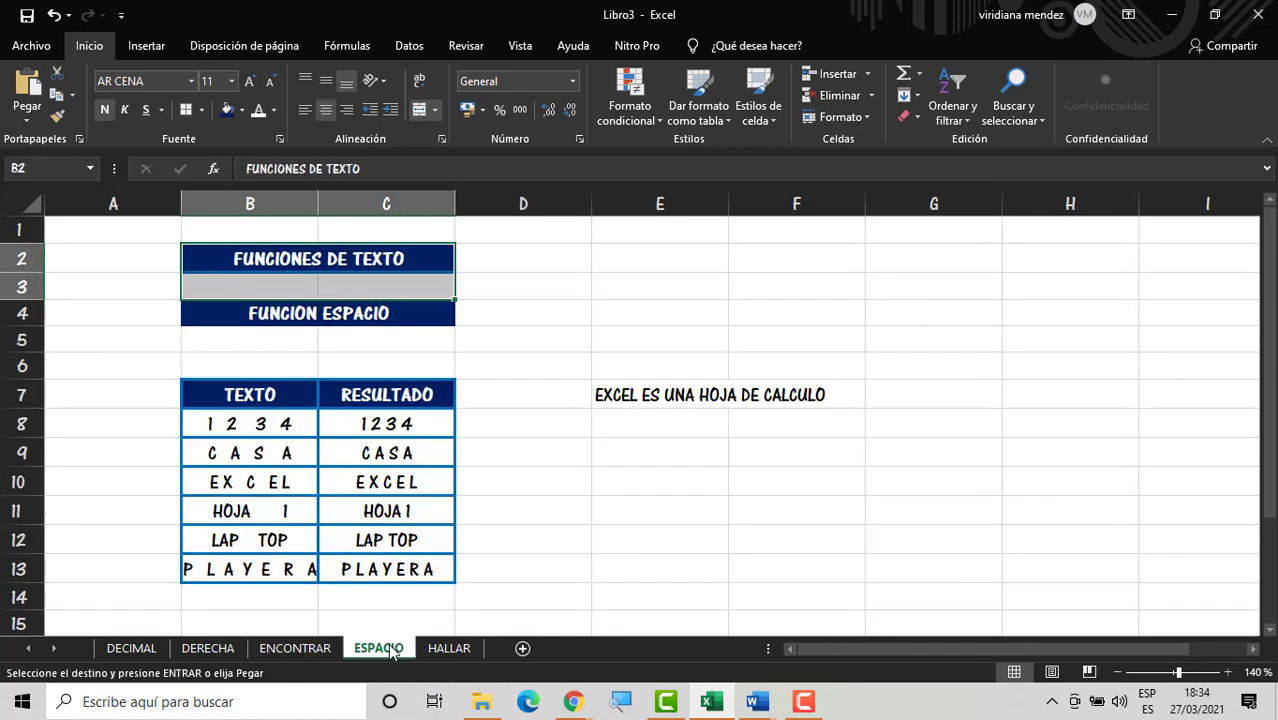
key(ctrl+Page_Down)
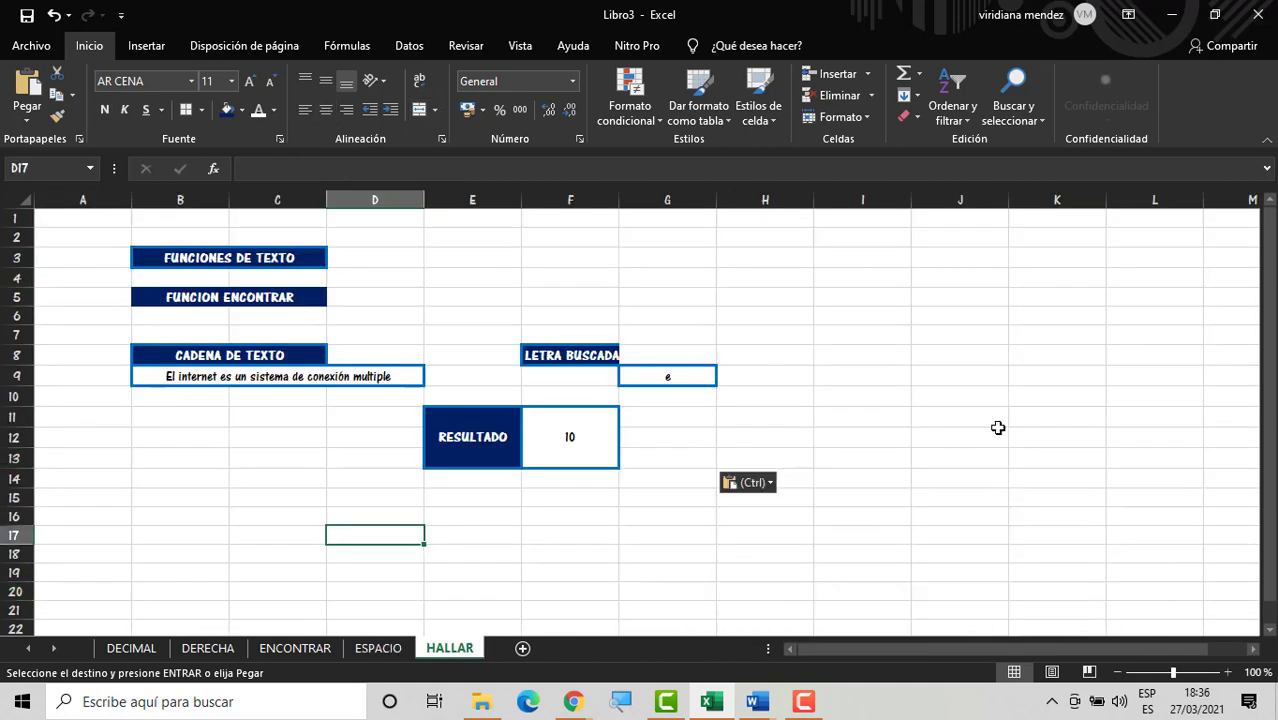
Step: Change the subtitle in B5 of the HALLAR sheet to "FUNCION HALLAR"
click(1227, 672)
click(1227, 672)
click(1227, 672)
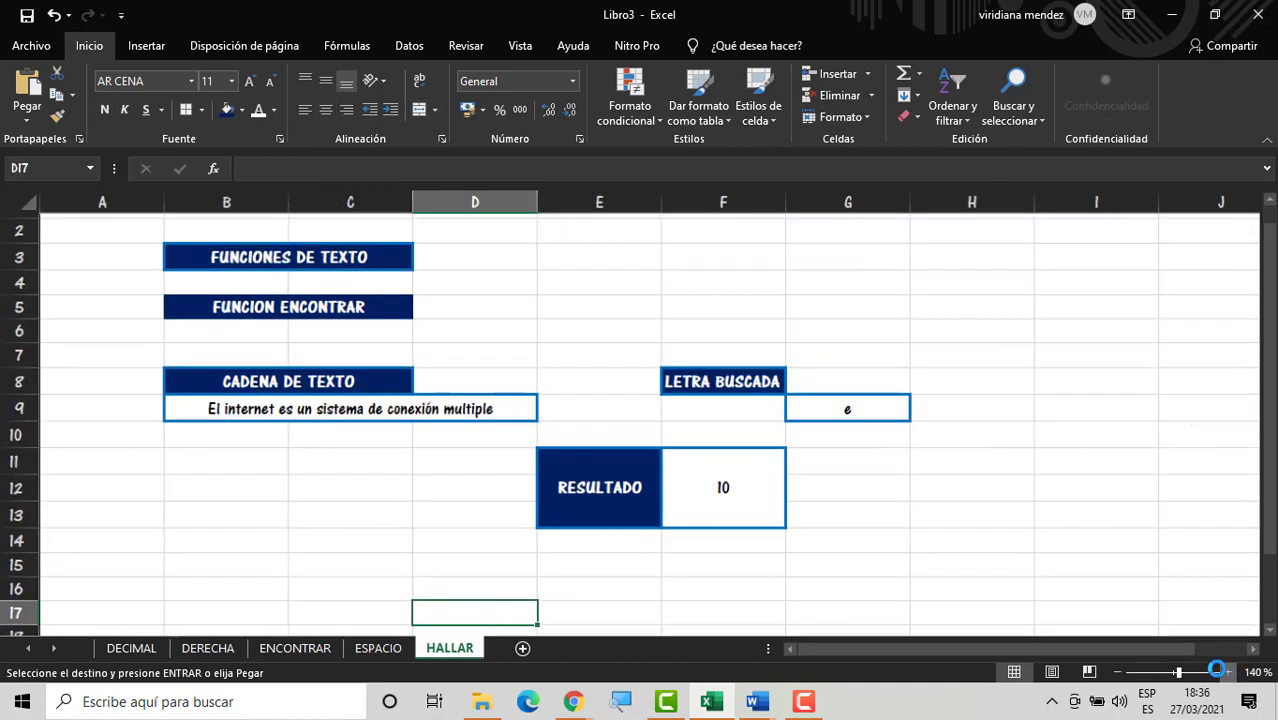
click(1227, 672)
click(1227, 672)
scroll(395, 289, up, 1)
double_click(414, 287)
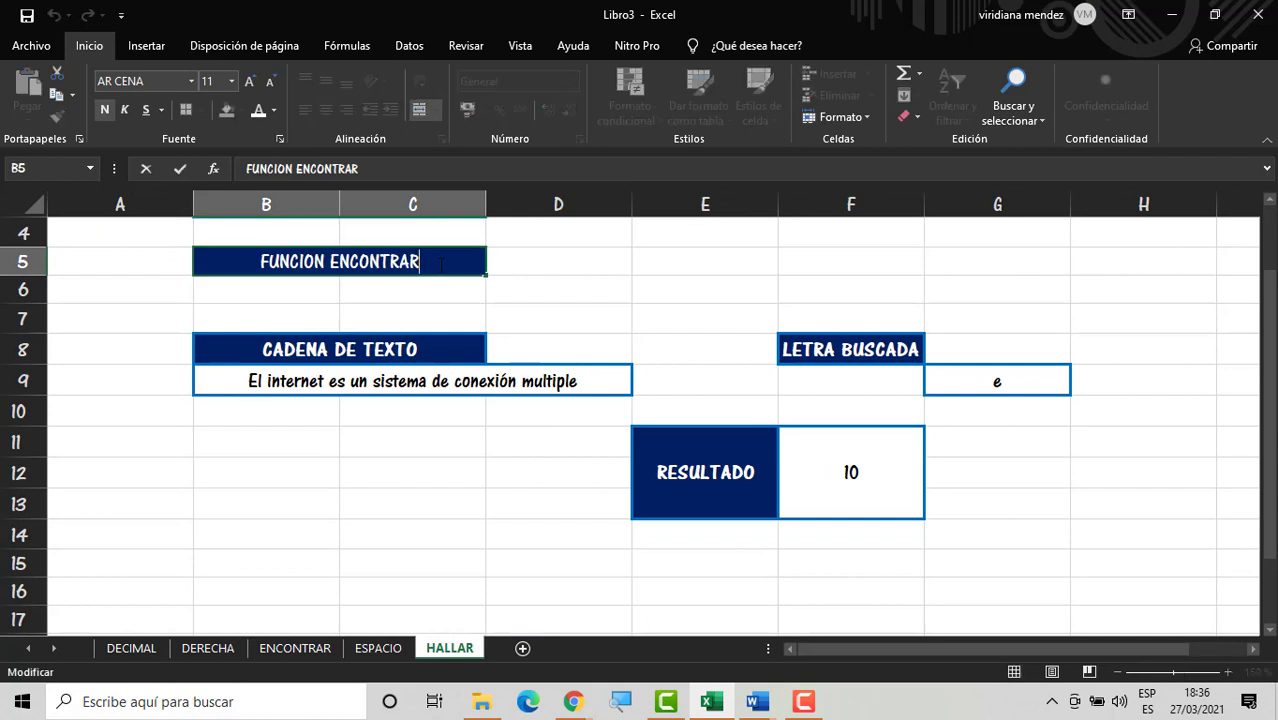
key(BackSpace)
key(BackSpace)
key(BackSpace)
key(BackSpace)
key(BackSpace)
key(BackSpace)
key(BackSpace)
key(BackSpace)
key(BackSpace)
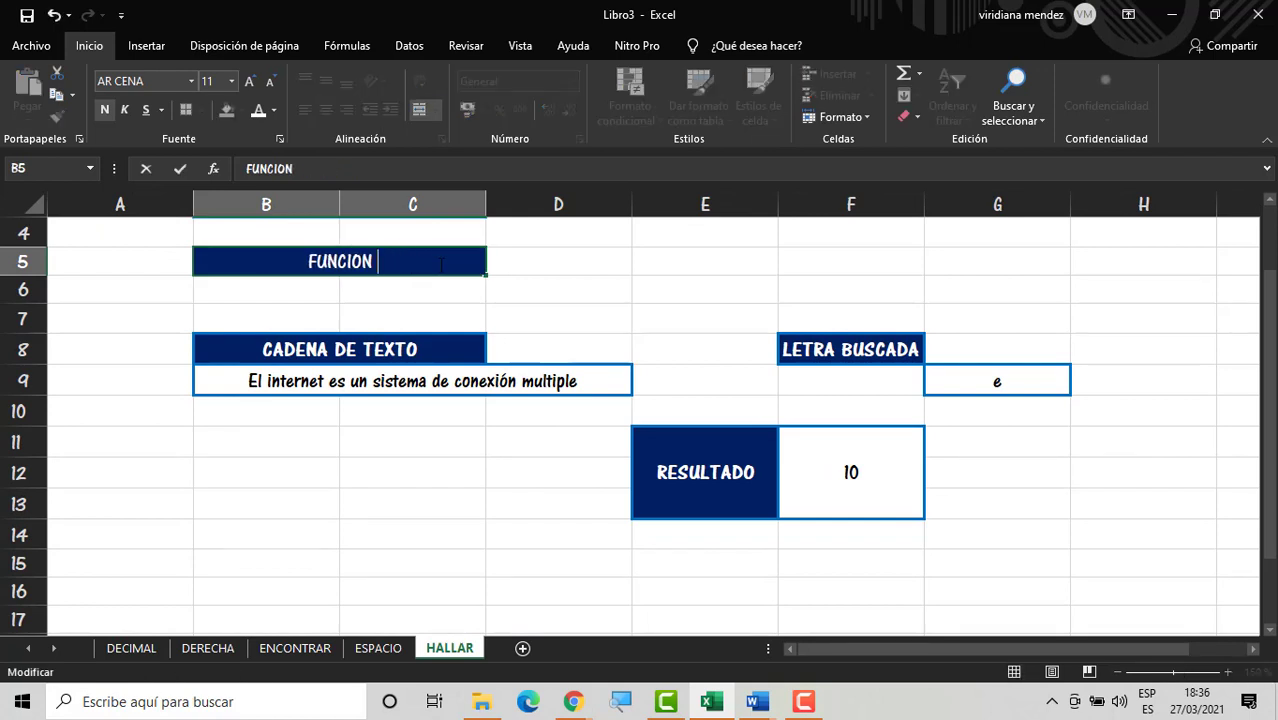
text(HAÑ)
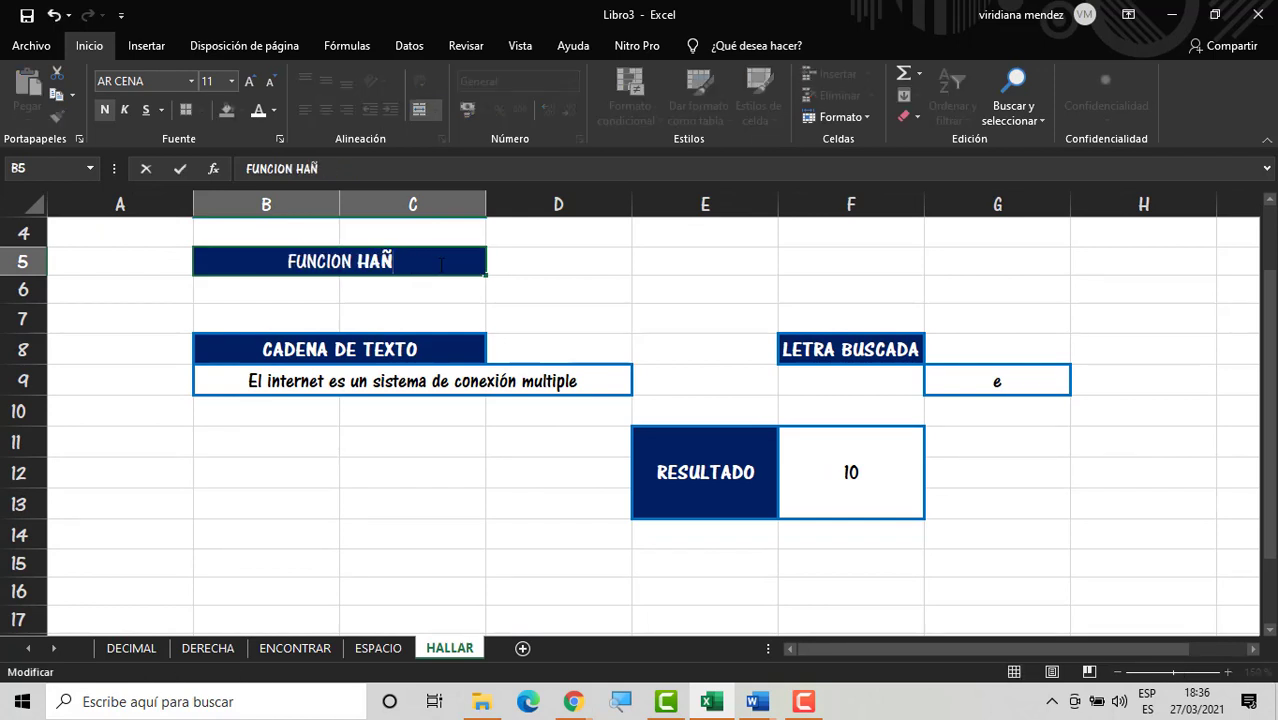
key(BackSpace)
text(LLAR)
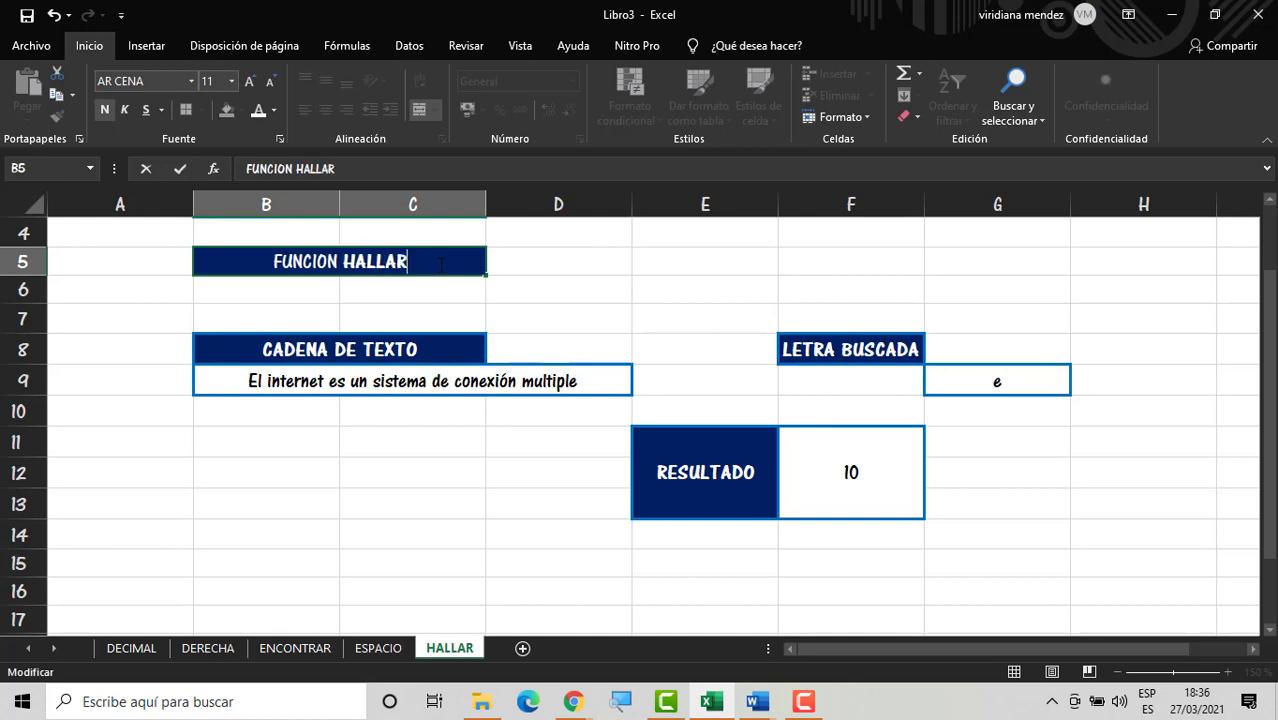
Step: Delete the copied ENCONTRAR formula from the RESULTADO cell F11
double_click(907, 451)
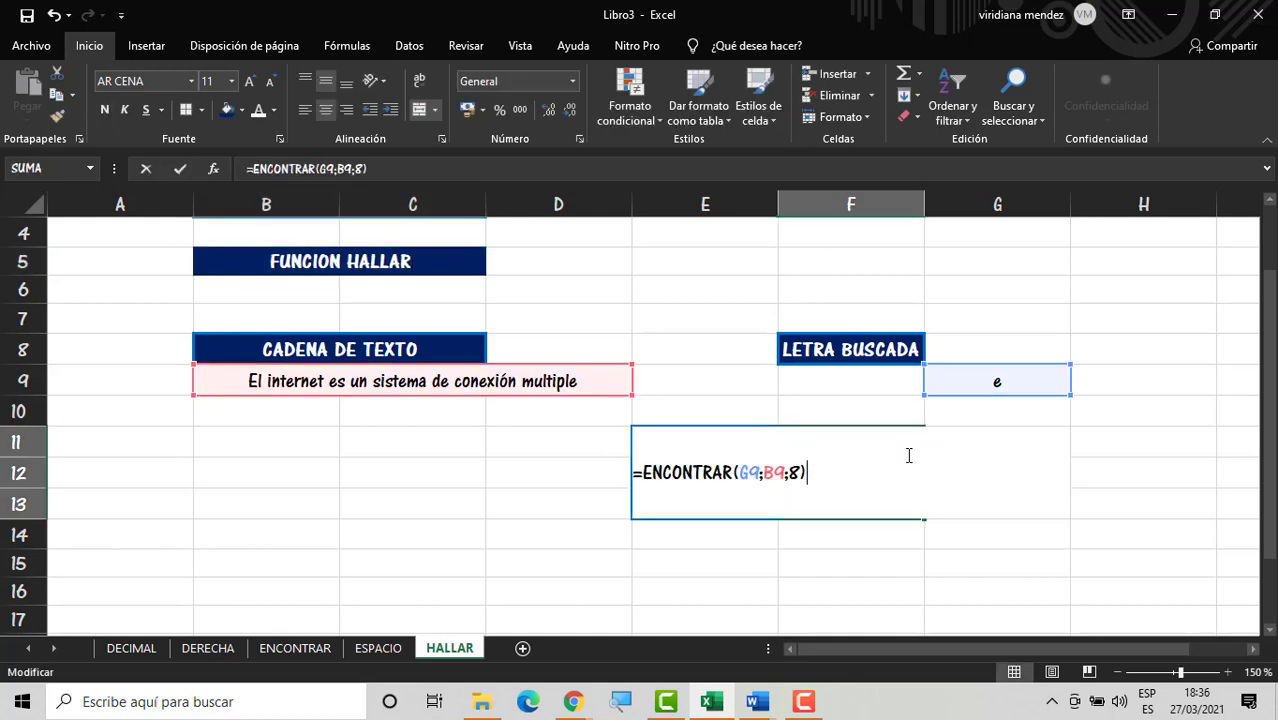
click(844, 559)
double_click(854, 494)
key(BackSpace)
key(BackSpace)
key(BackSpace)
key(BackSpace)
key(BackSpace)
key(BackSpace)
key(BackSpace)
key(BackSpace)
key(BackSpace)
key(BackSpace)
key(BackSpace)
key(BackSpace)
key(BackSpace)
key(BackSpace)
key(BackSpace)
key(BackSpace)
key(BackSpace)
key(BackSpace)
key(BackSpace)
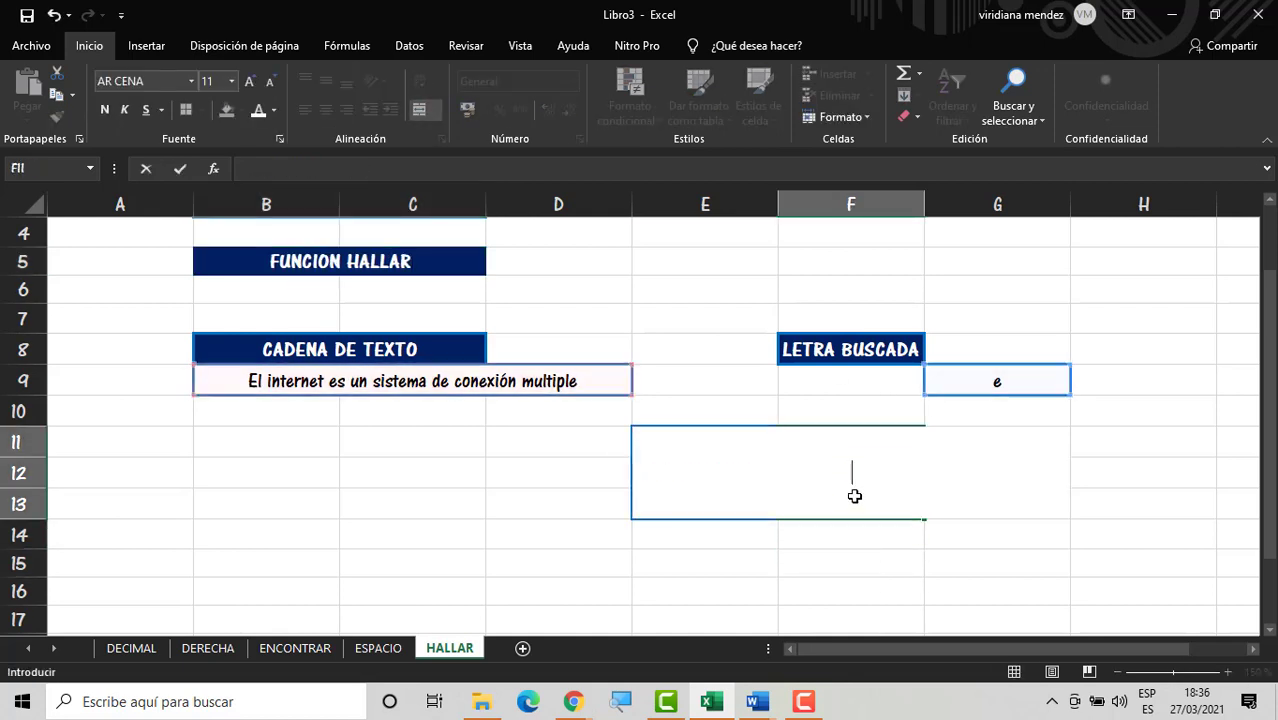
click(873, 535)
key(Up)
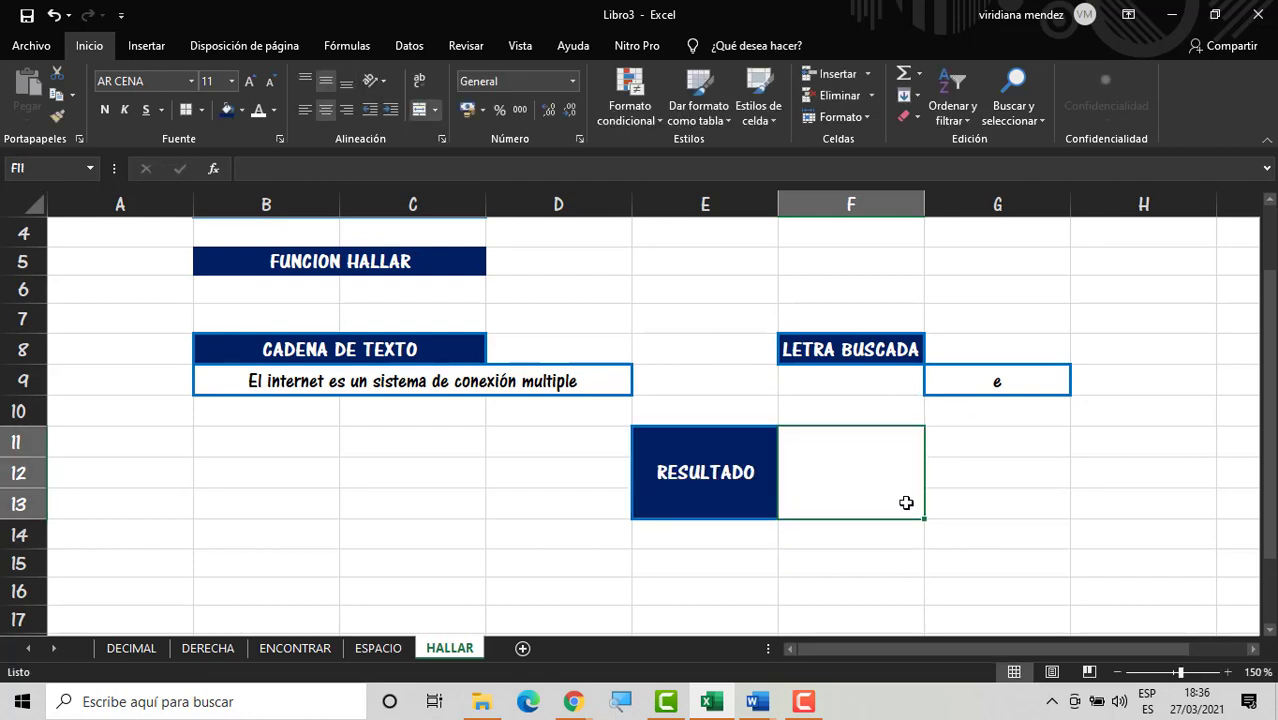
Step: Enter =HALLAR(G9;B9;1) in F11 to find the searched letter in the text string from position 1
text(=)
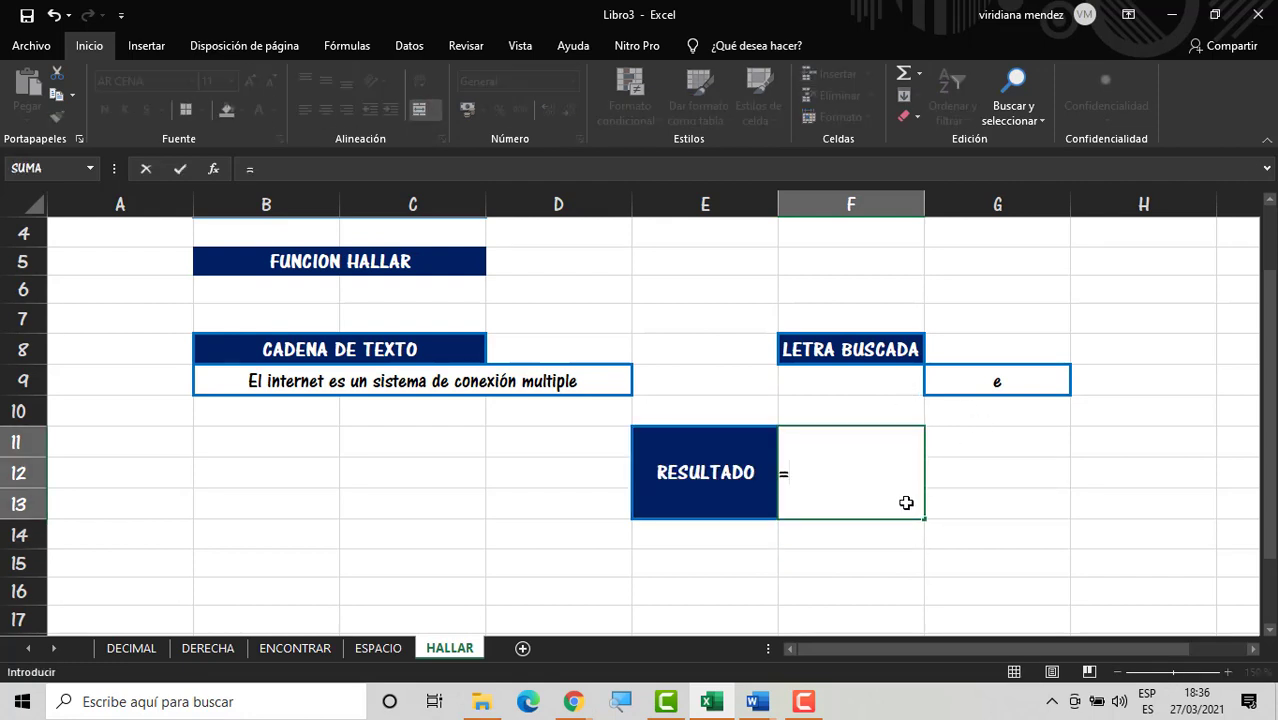
text(HALL)
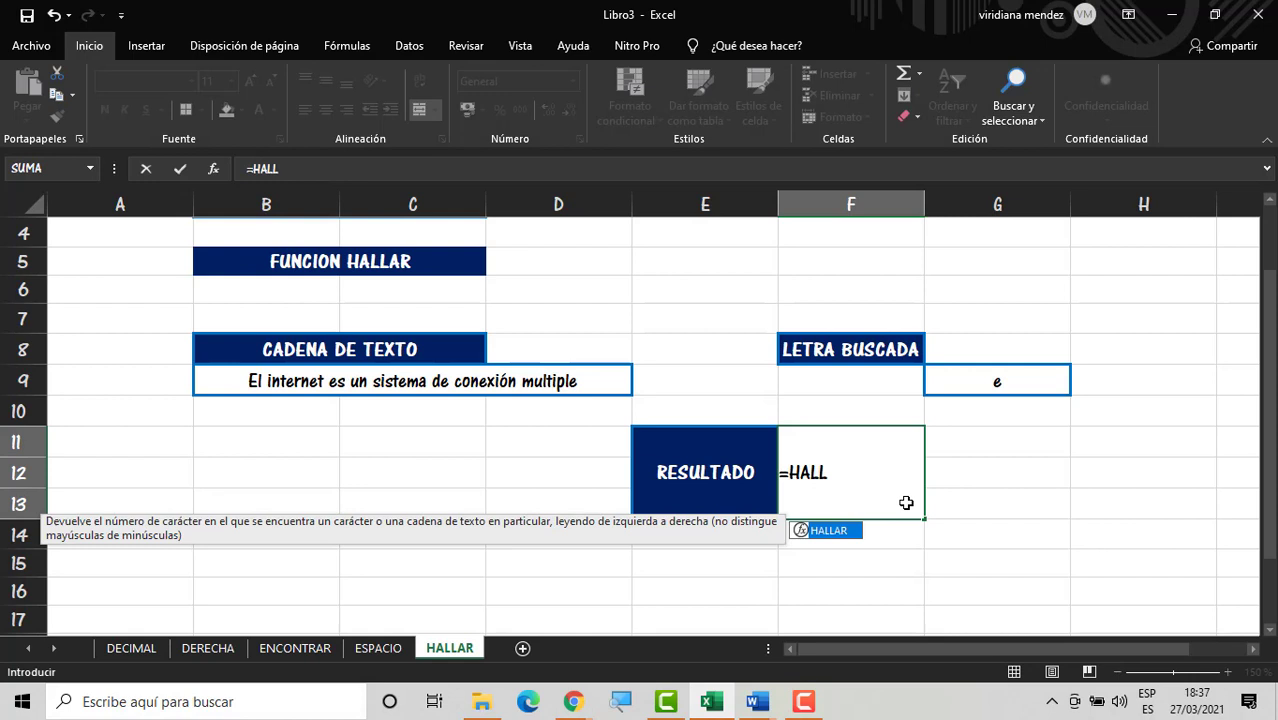
double_click(852, 530)
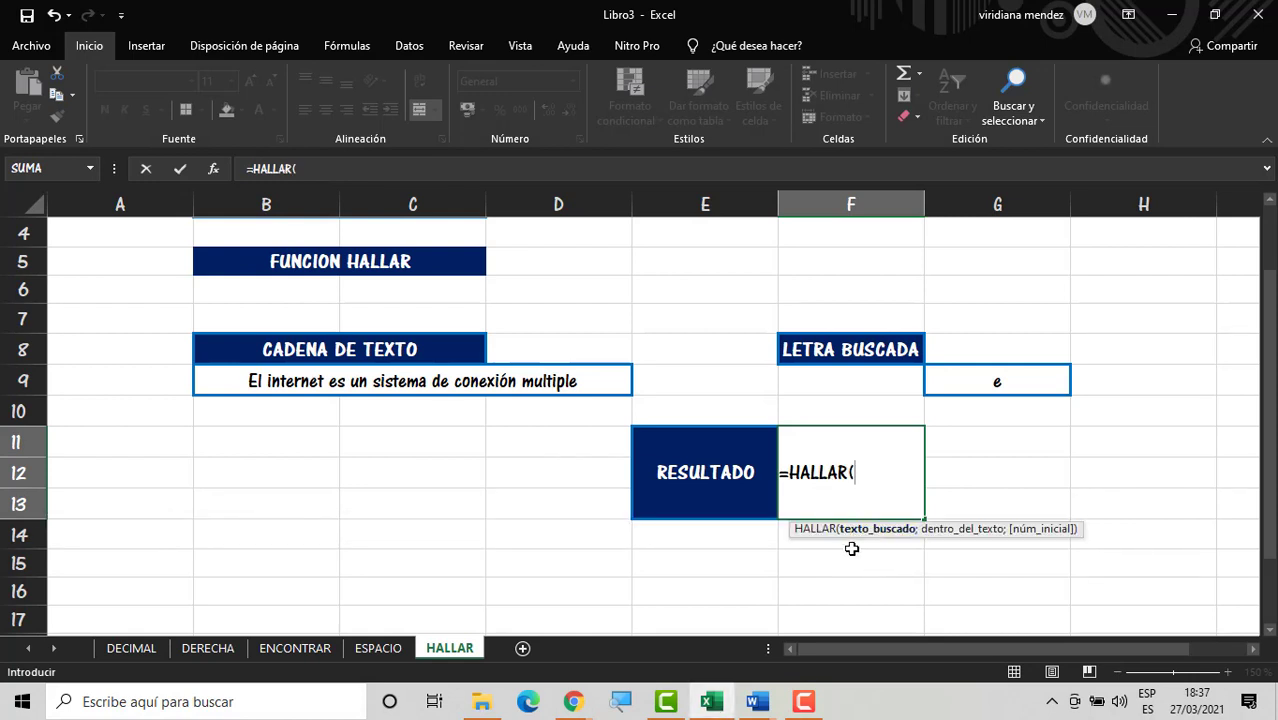
click(980, 384)
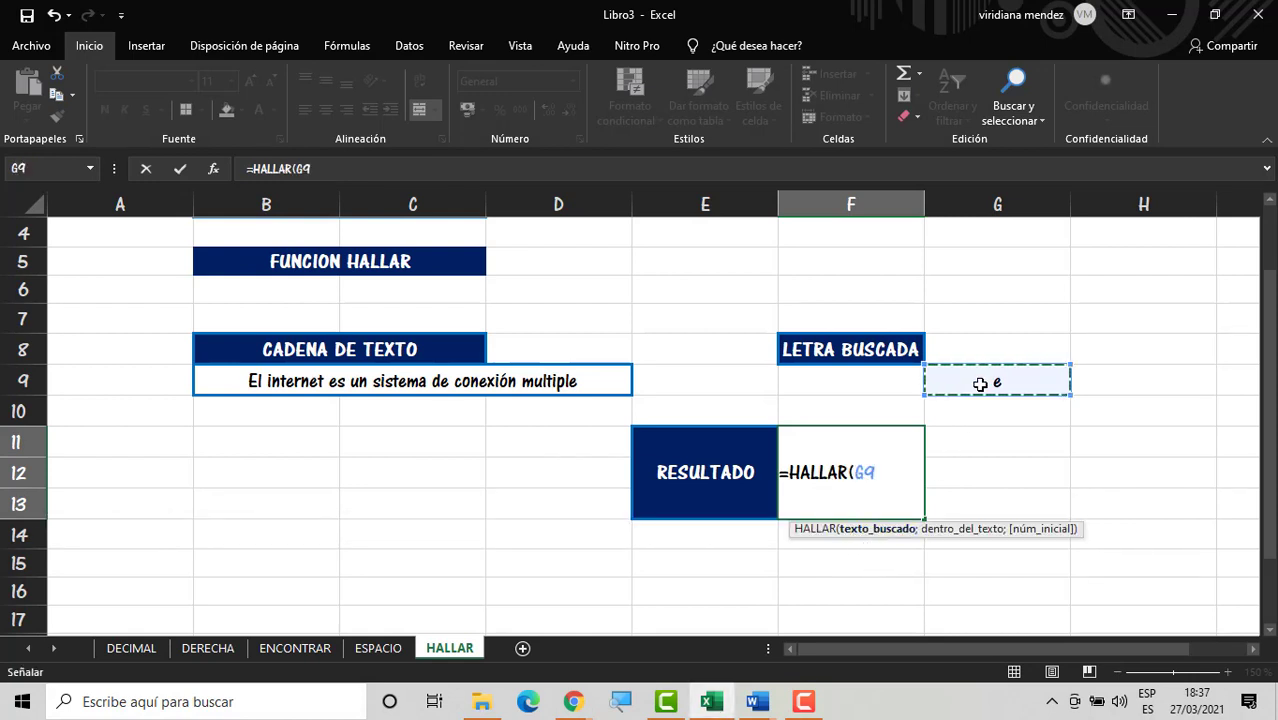
text(;)
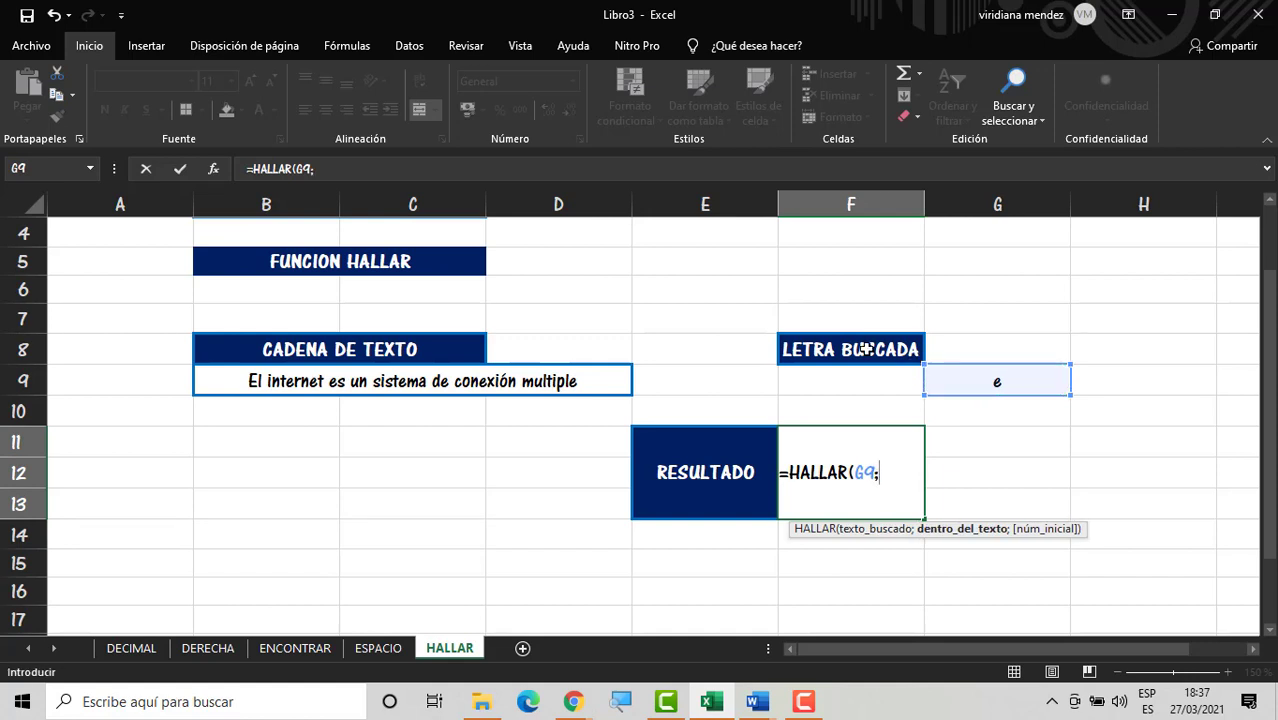
click(538, 388)
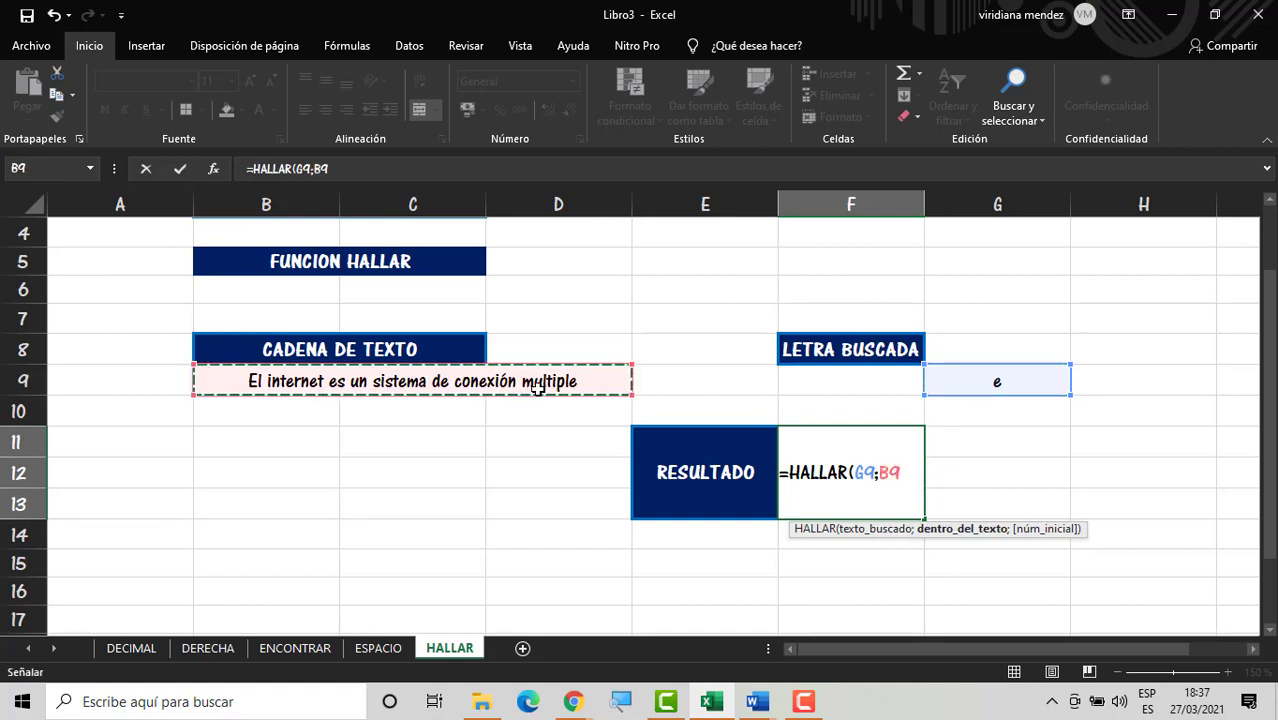
text(;1)
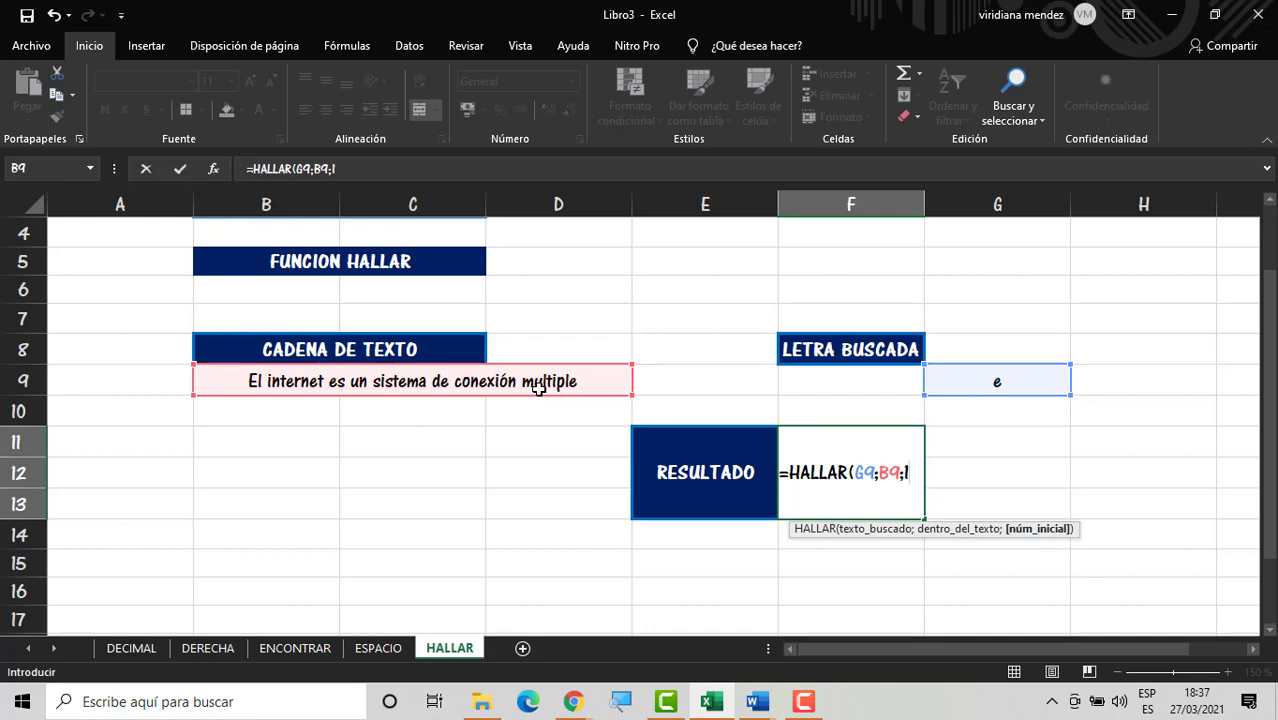
key(Return)
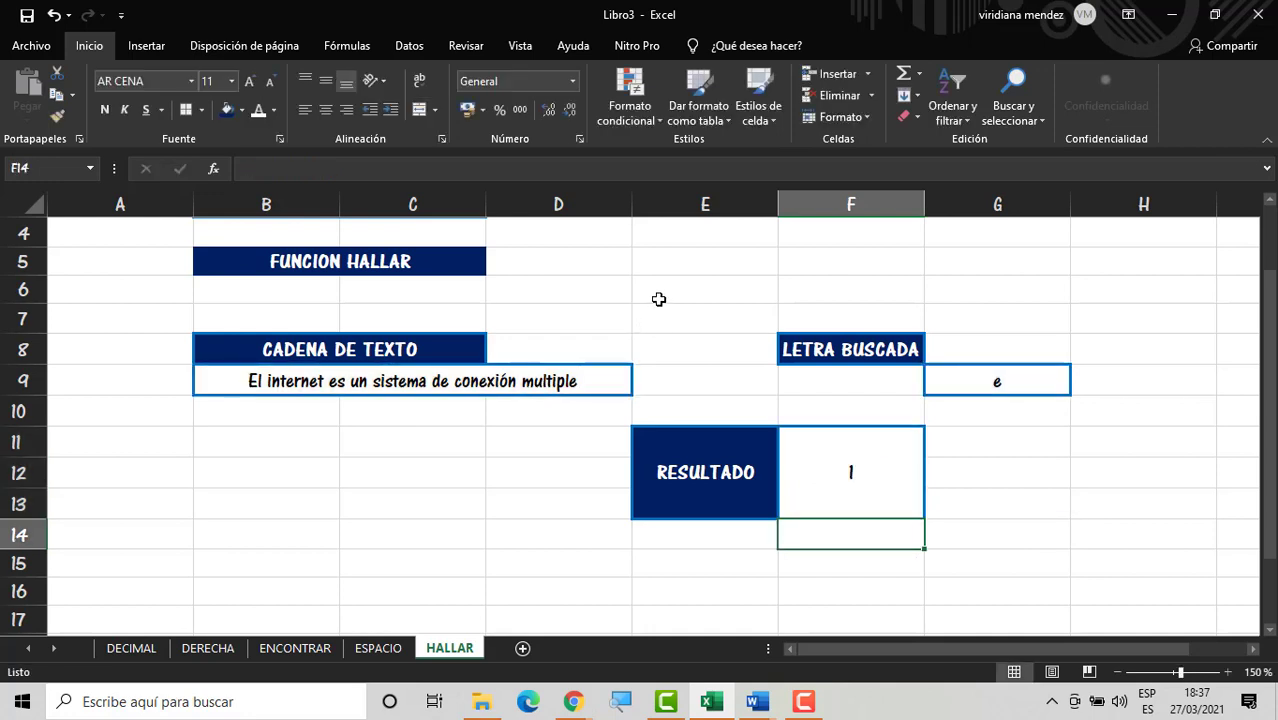
Step: Compare the example on the ENCONTRAR sheet with the one on the HALLAR sheet, including the searched letter in G9
click(722, 326)
drag(1270, 440, 1270, 404)
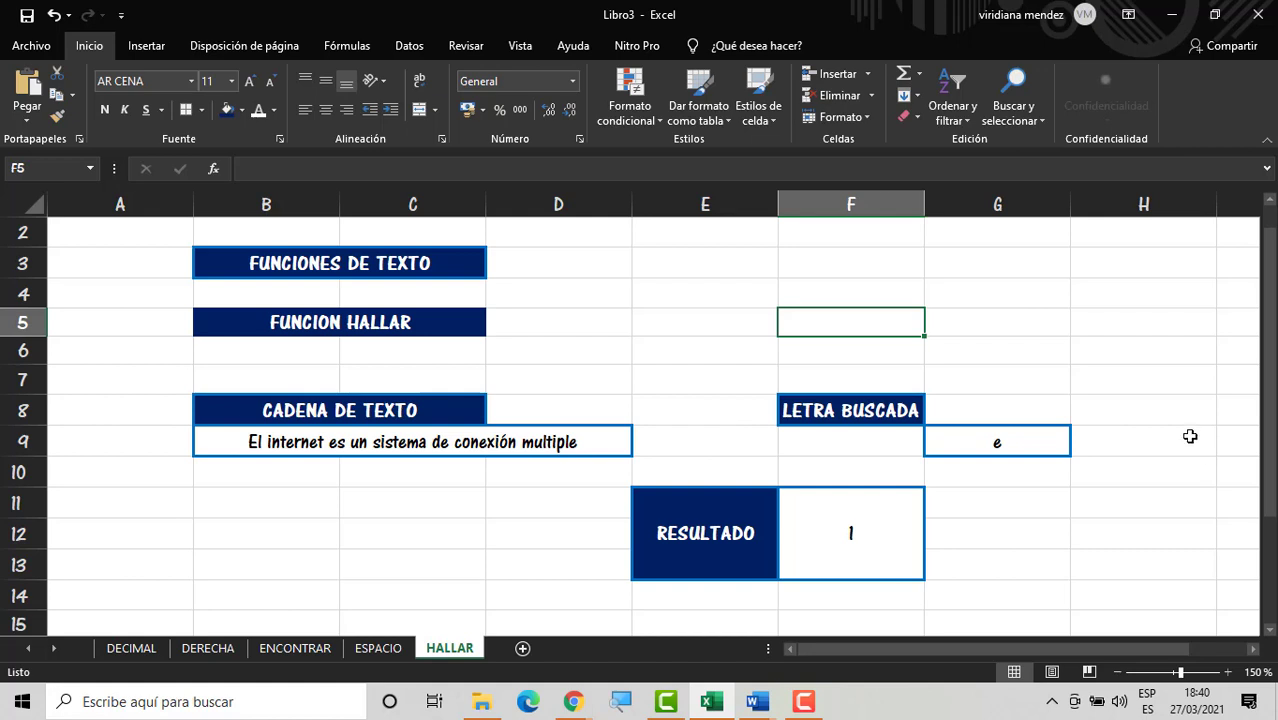
click(279, 648)
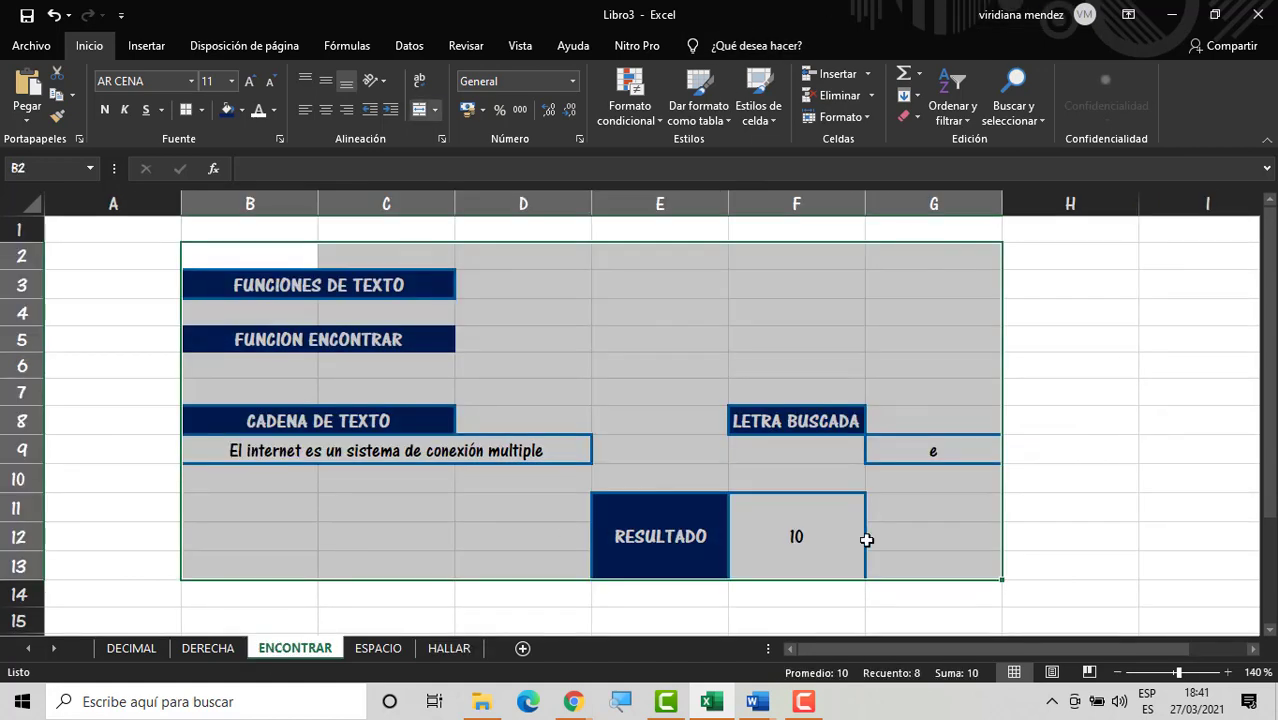
click(921, 541)
click(1027, 538)
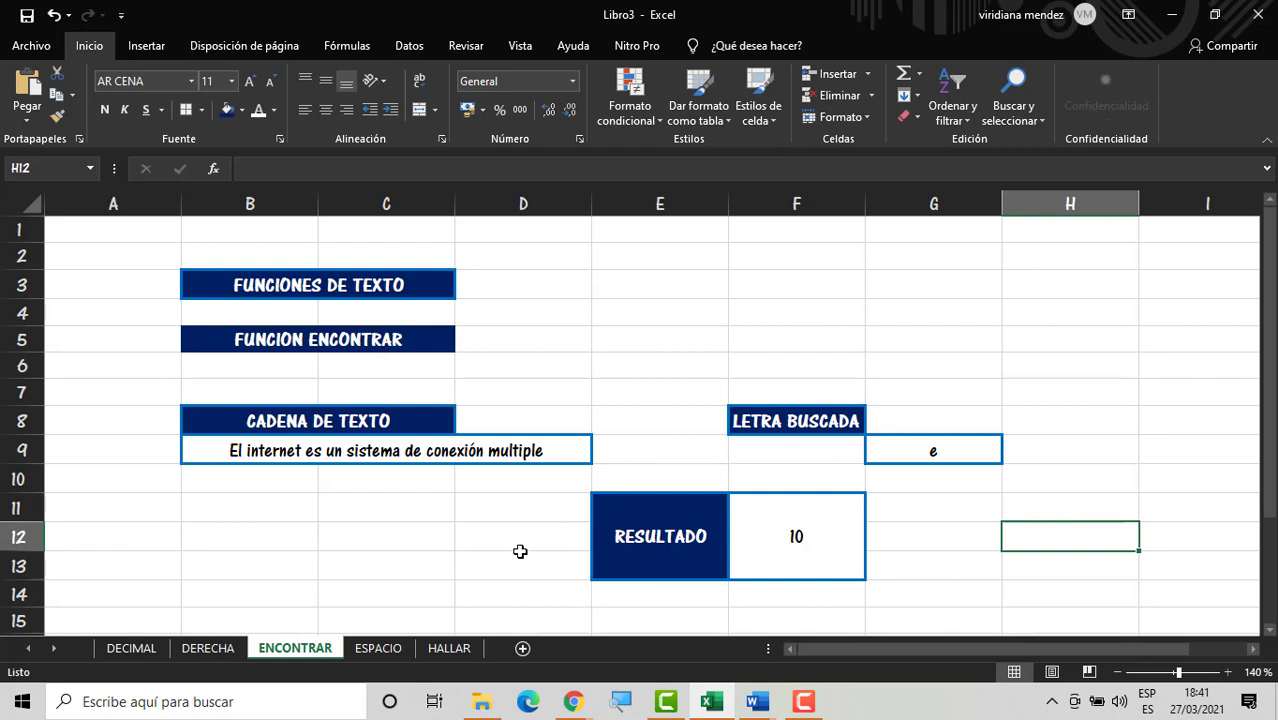
click(449, 648)
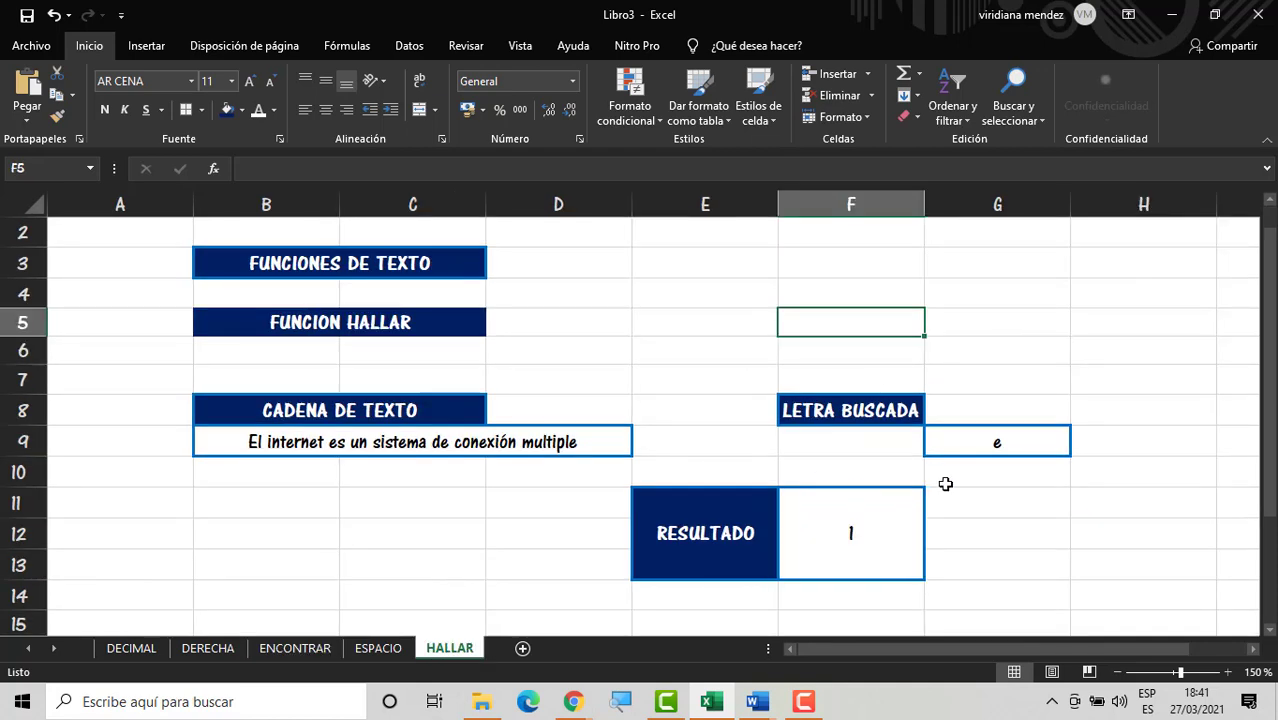
click(1032, 447)
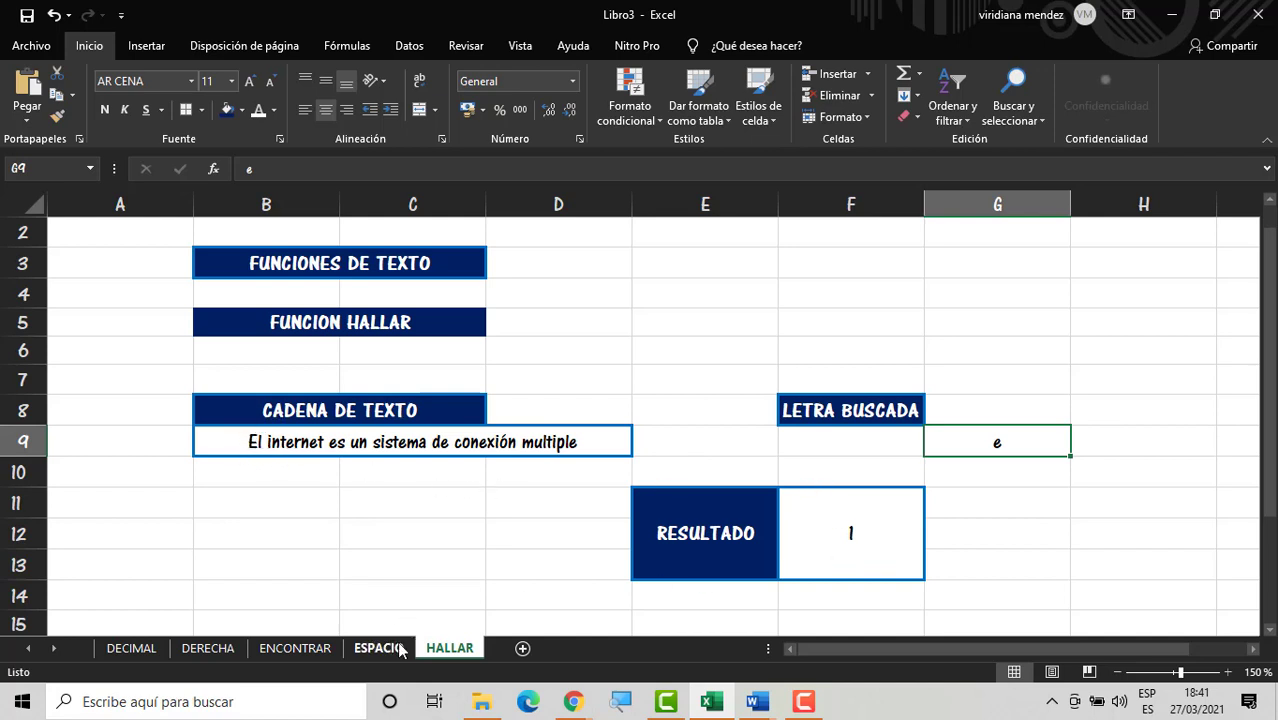
Step: Set the start position in the HALLAR formula in F11 to 5
double_click(889, 534)
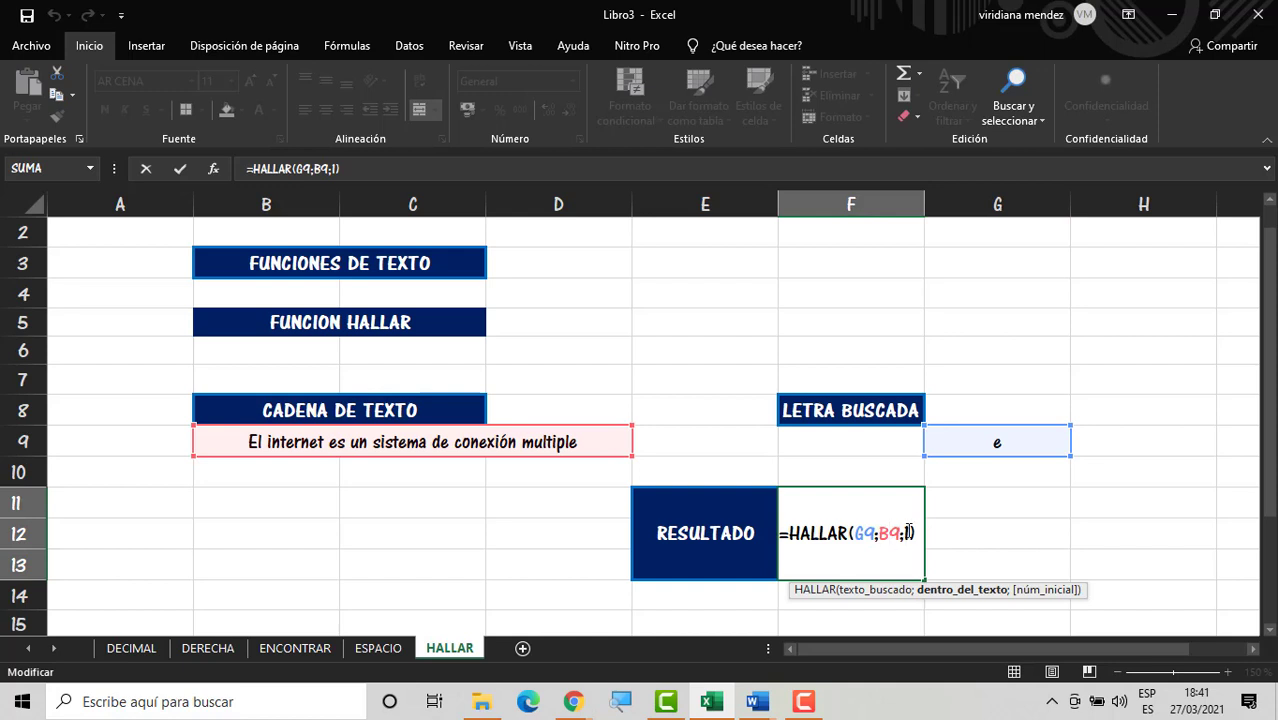
click(910, 533)
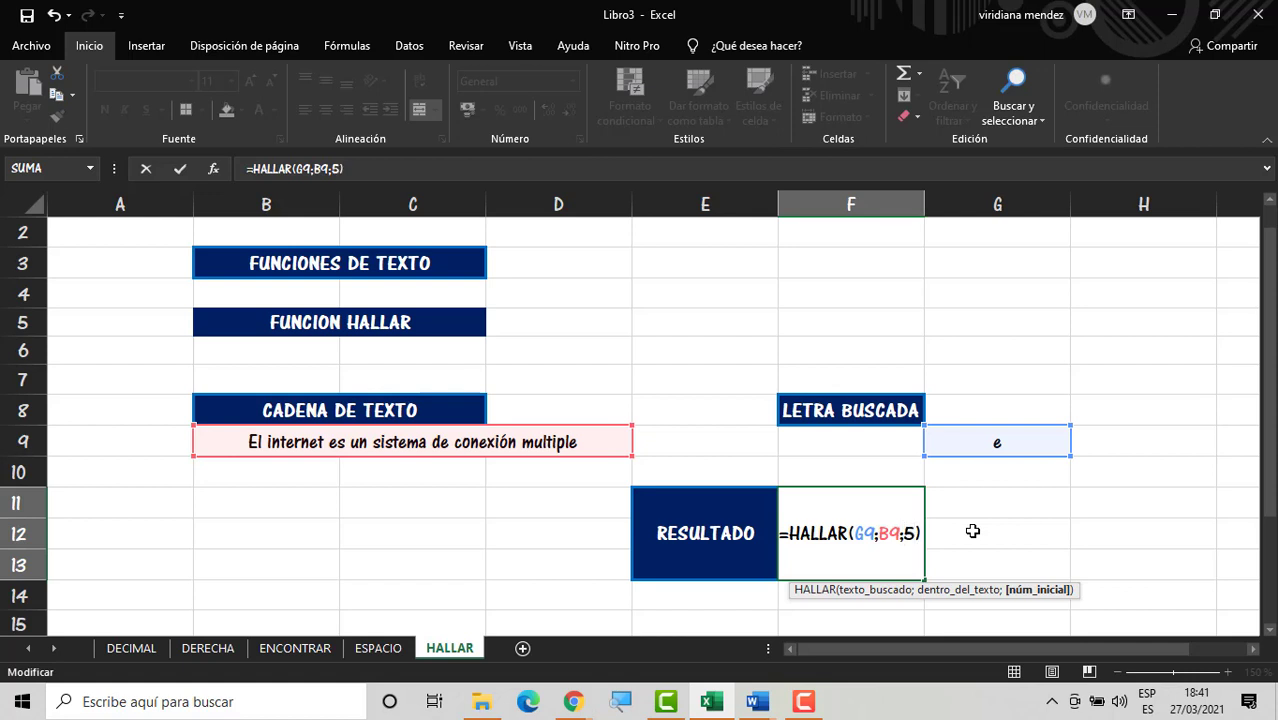
key(Return)
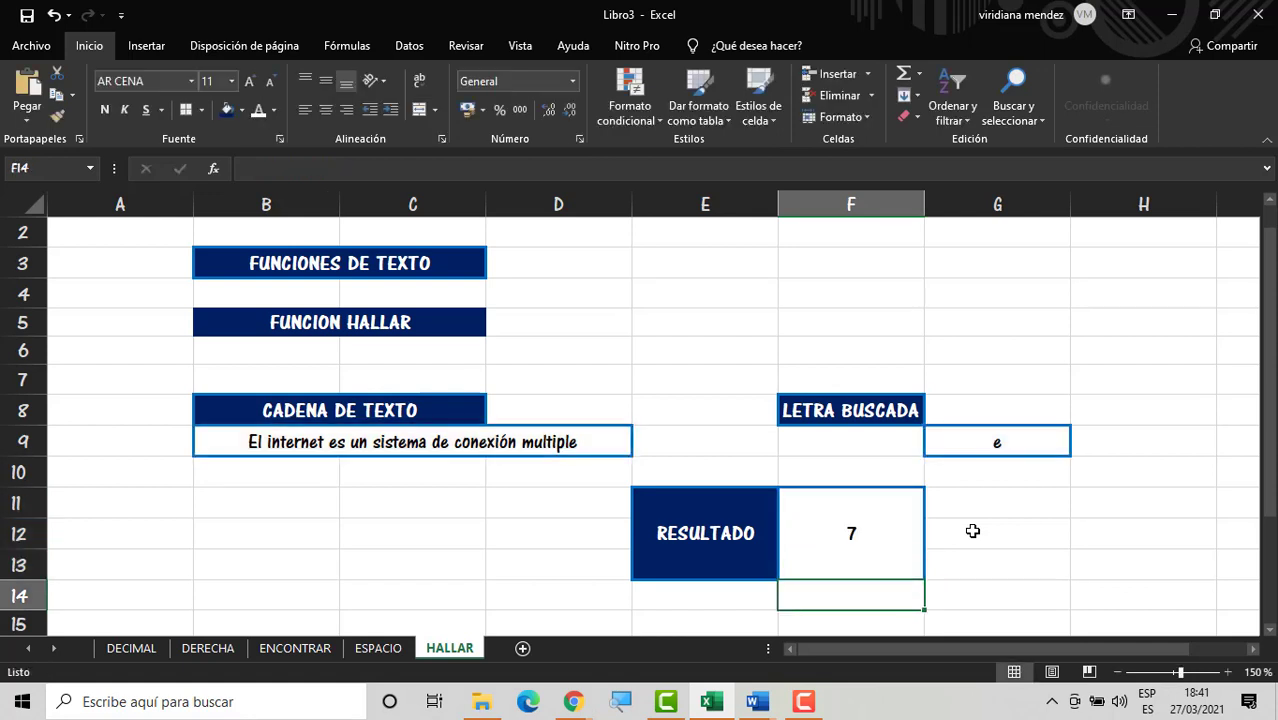
Step: Set the start position in the HALLAR formula in F11 to 10
click(900, 494)
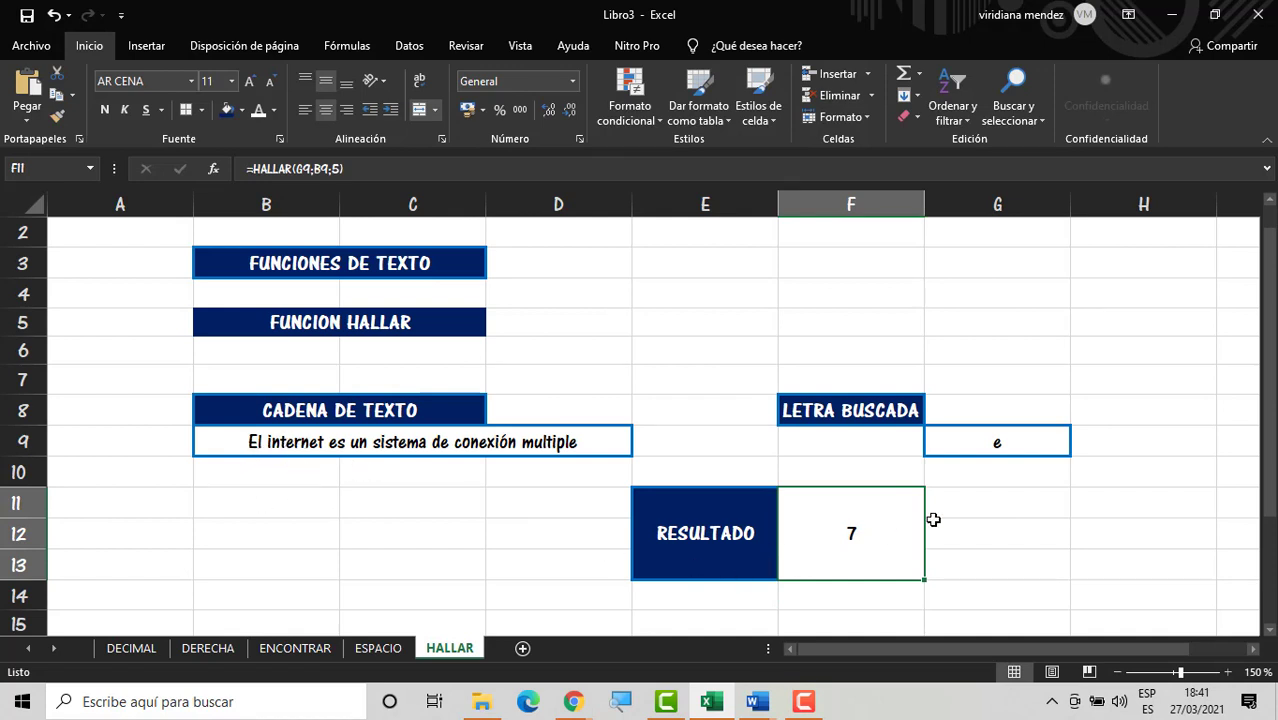
double_click(897, 520)
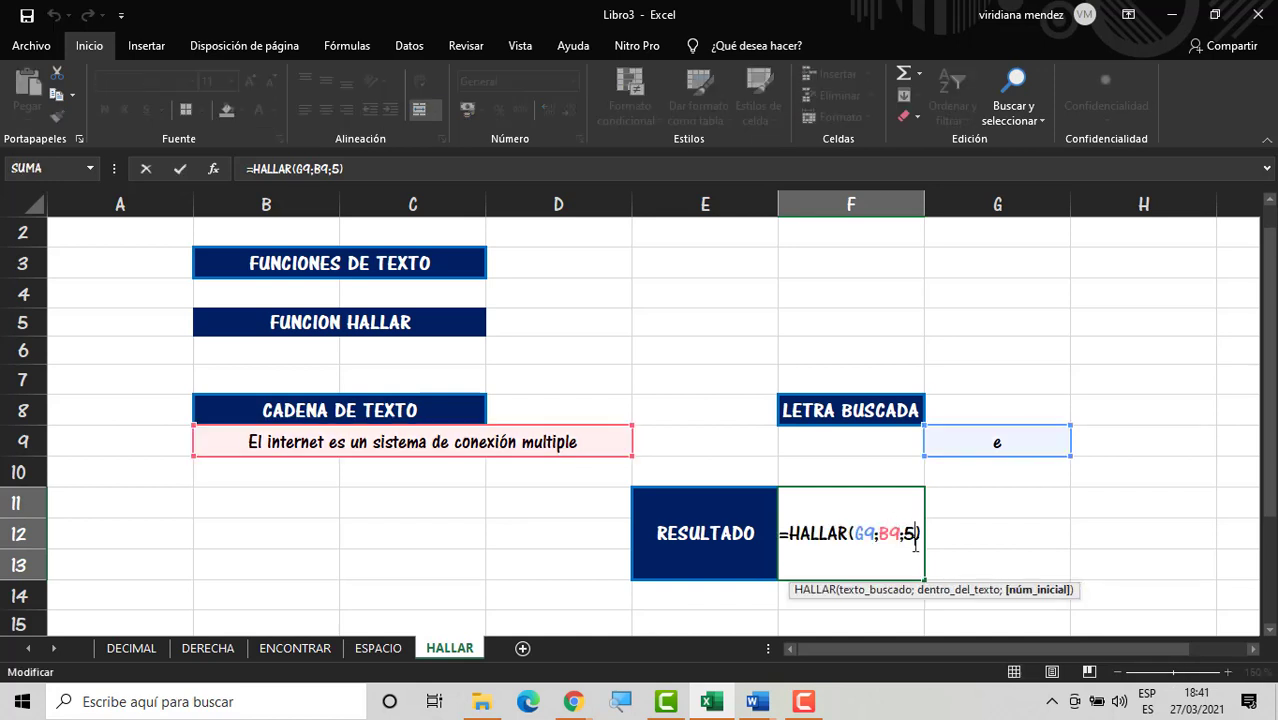
key(BackSpace)
text(10)
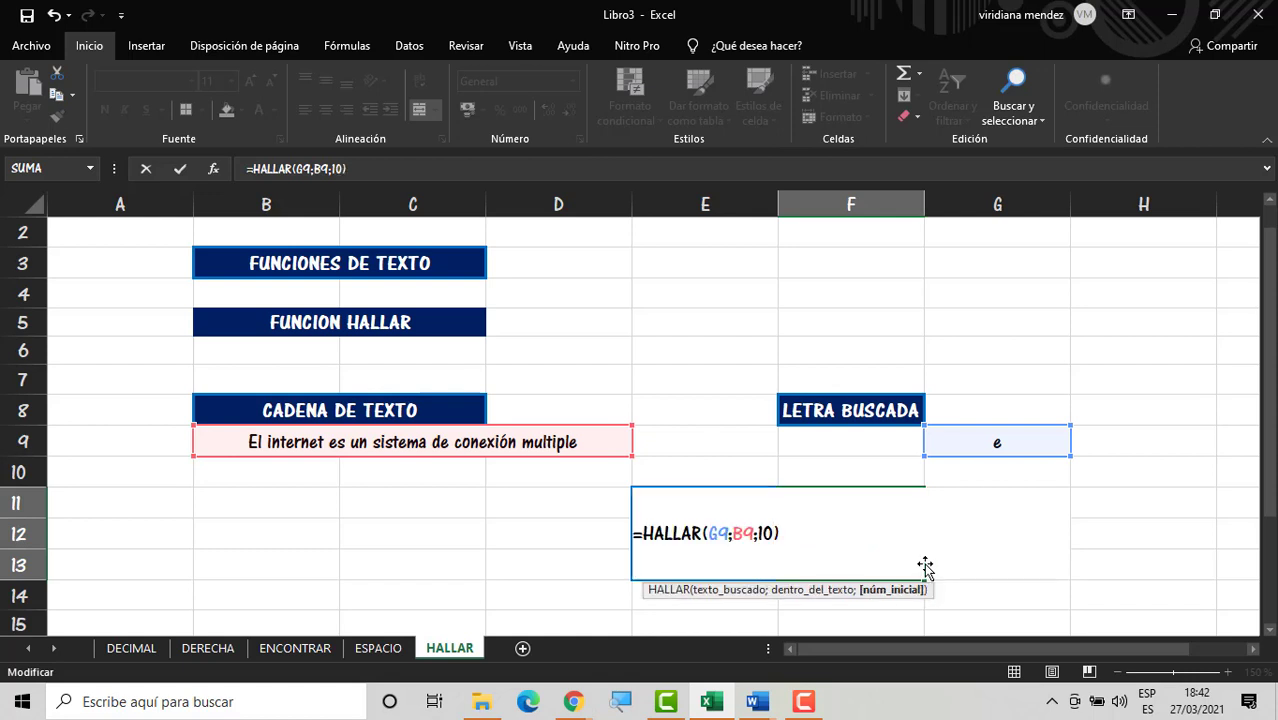
key(Return)
Step: Change the start position in the HALLAR formula in F11 to 11
double_click(879, 532)
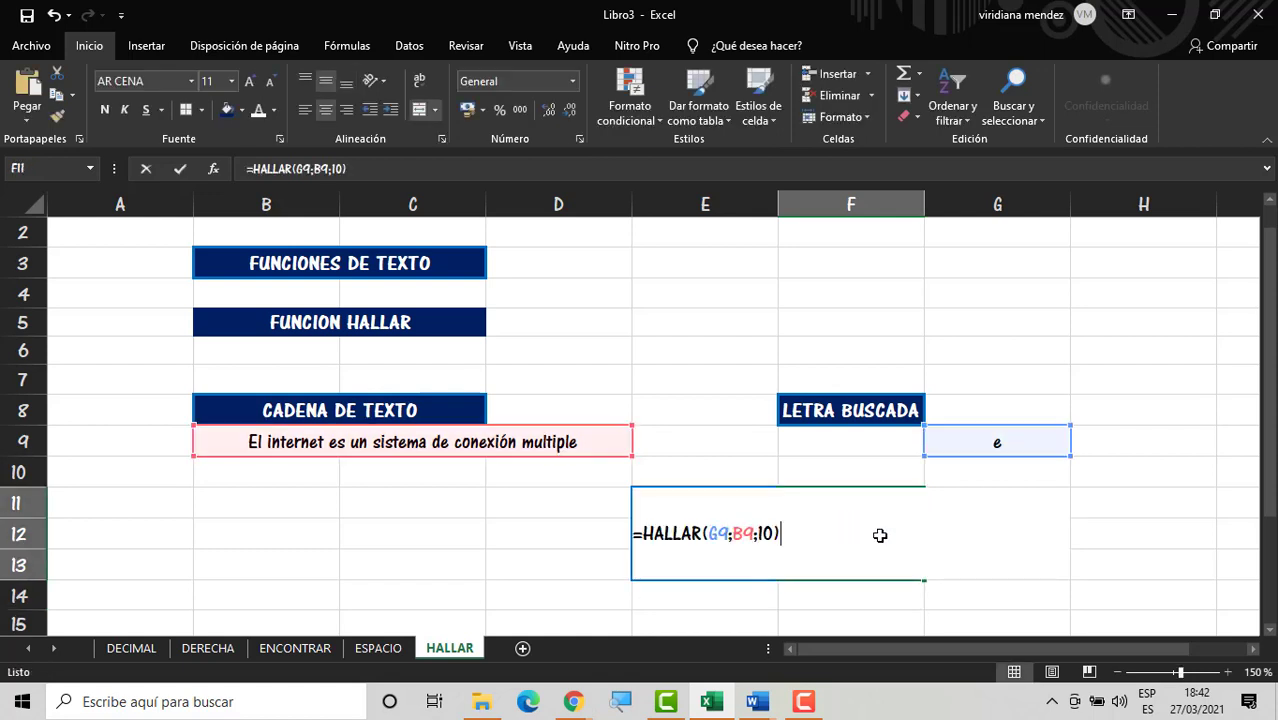
click(775, 527)
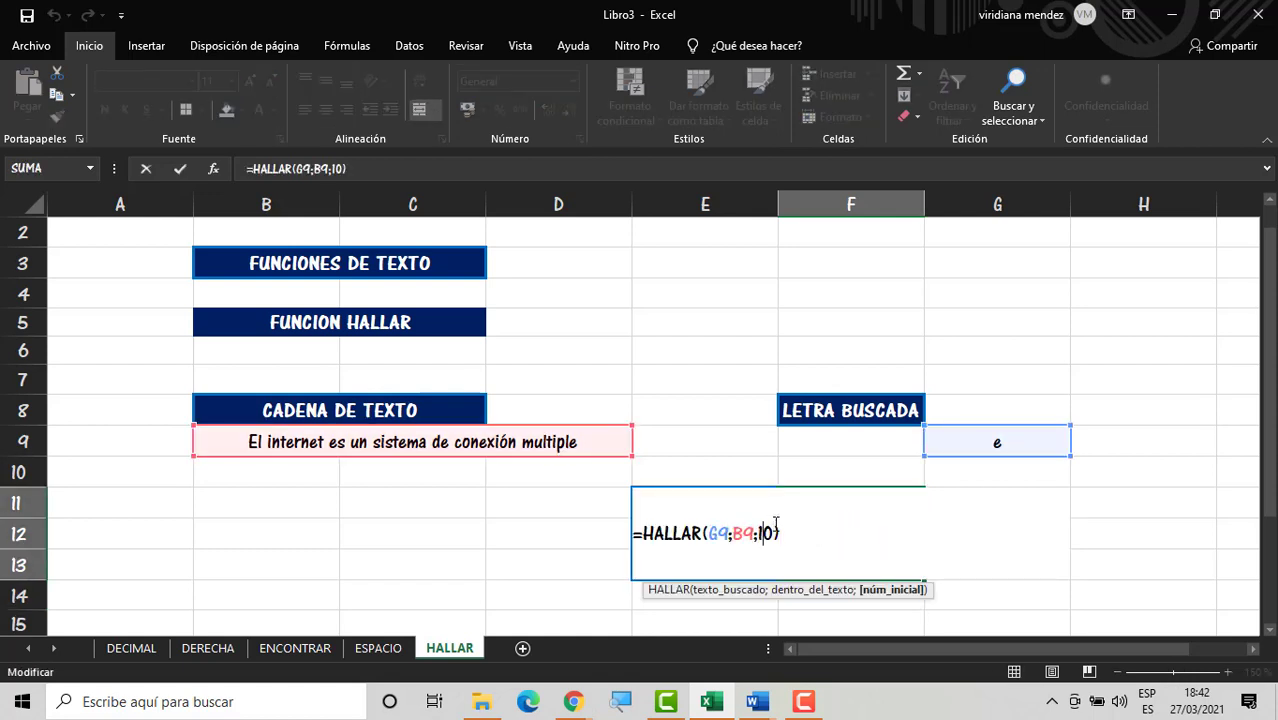
key(BackSpace)
text(1)
key(Return)
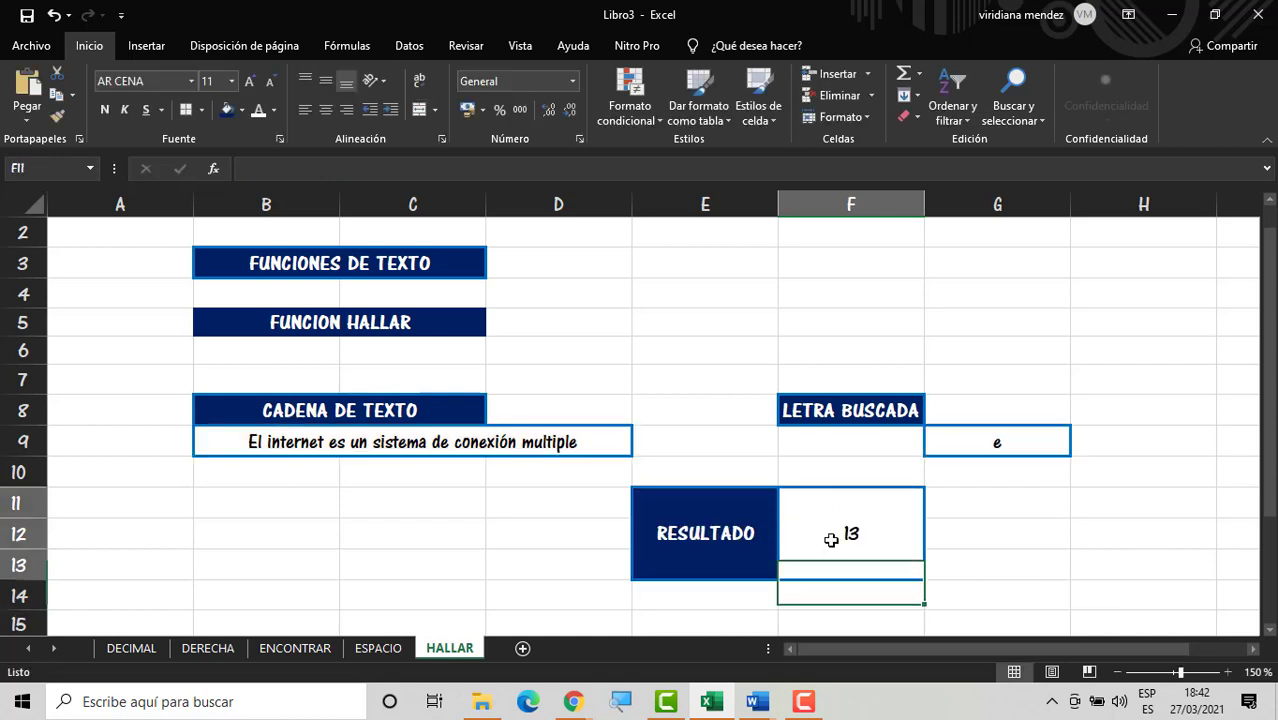
click(831, 540)
Step: Replace the searched letter in G9 on the HALLAR sheet with MUL and check the formula in F11
click(1052, 428)
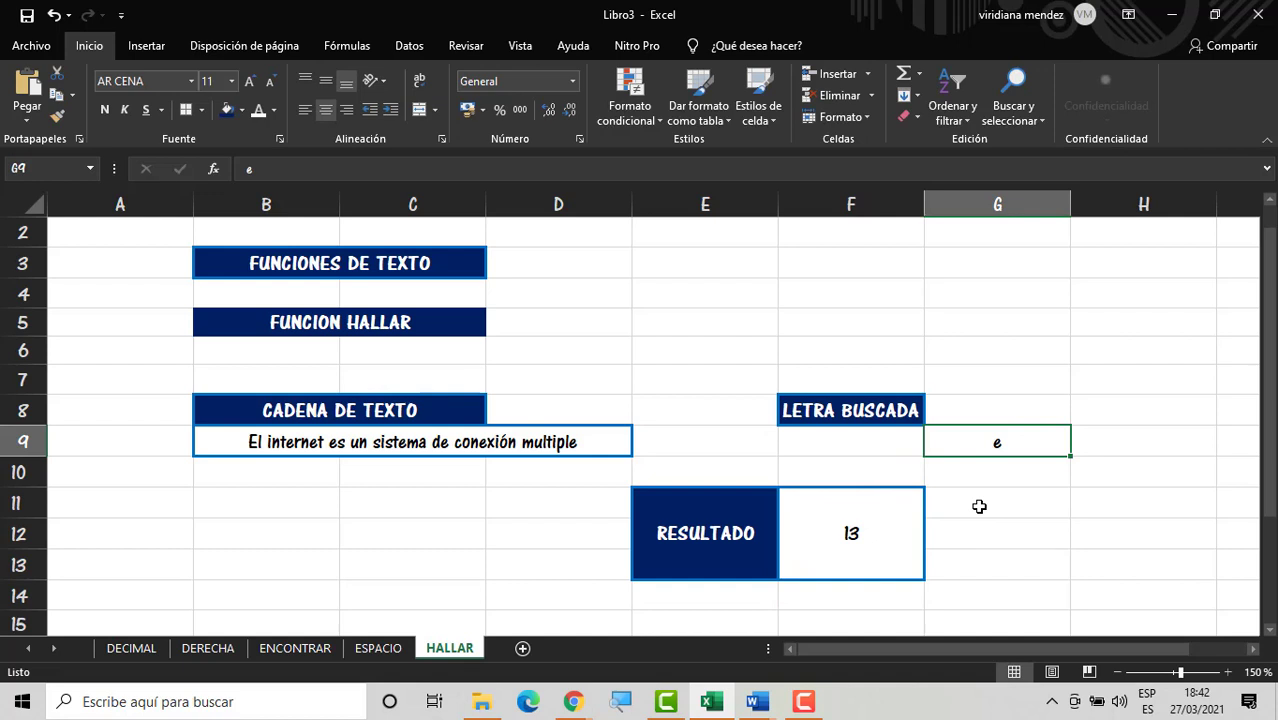
text(MUL)
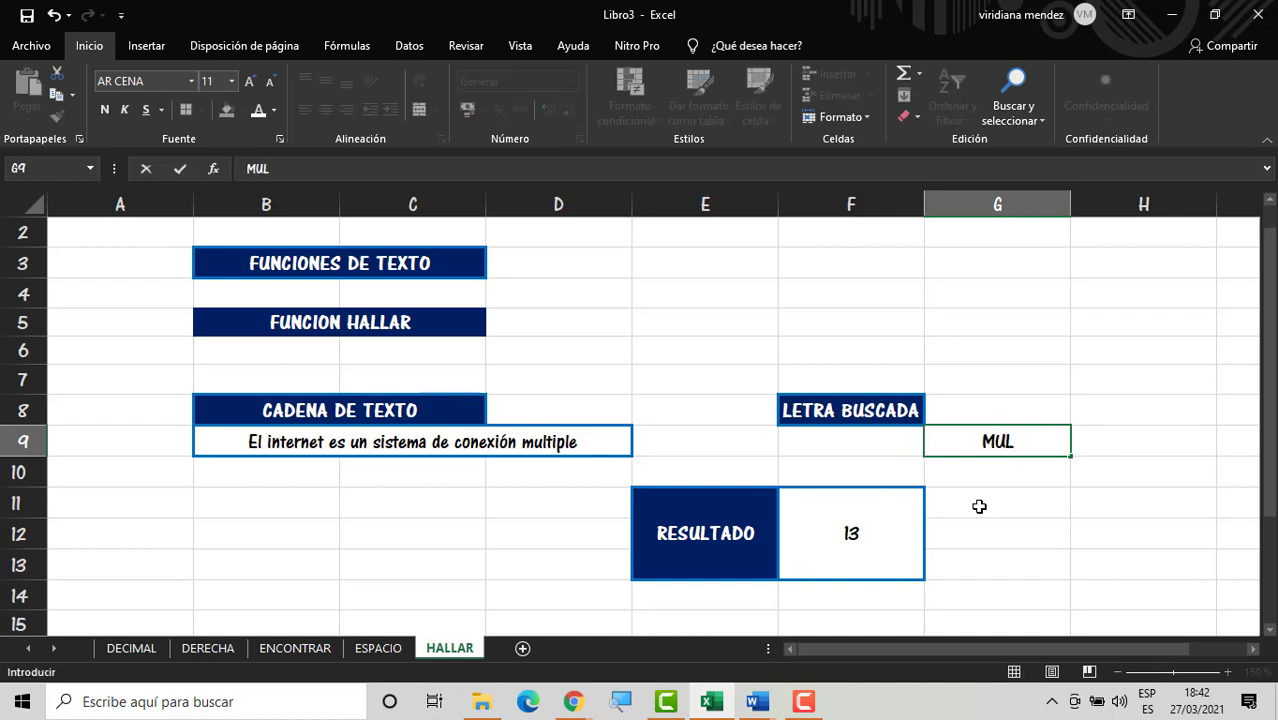
key(Return)
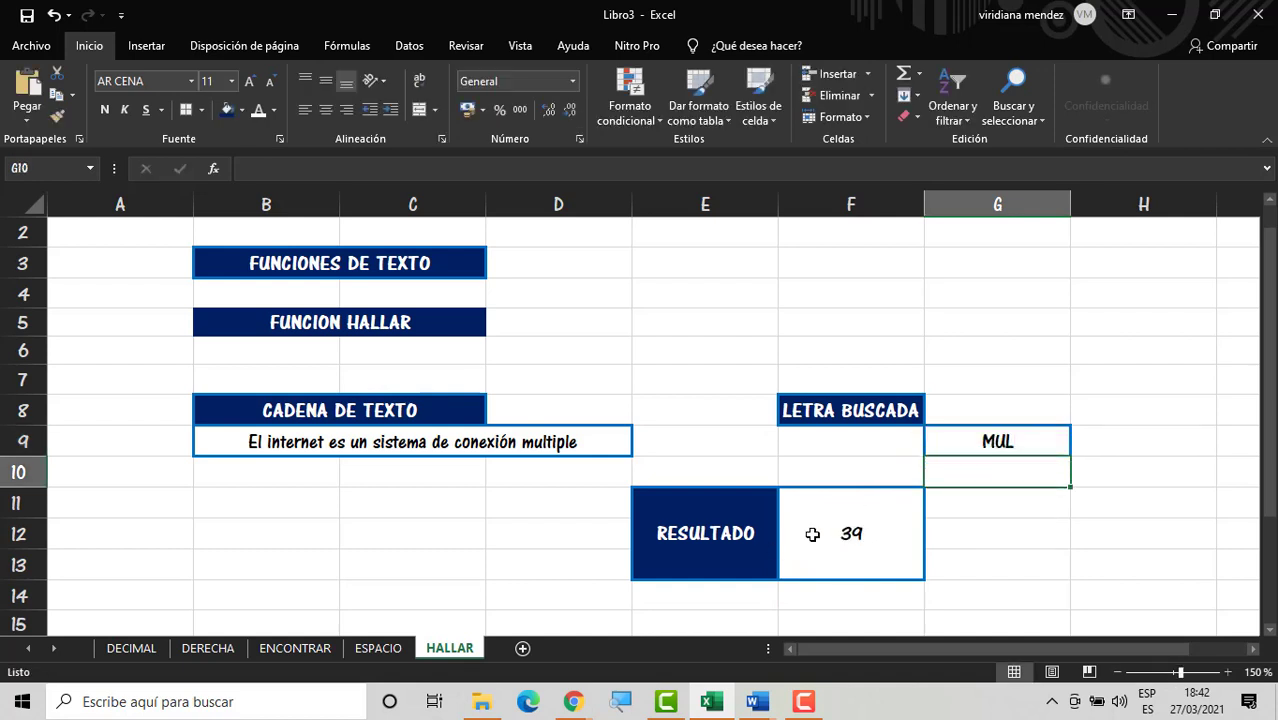
click(1021, 433)
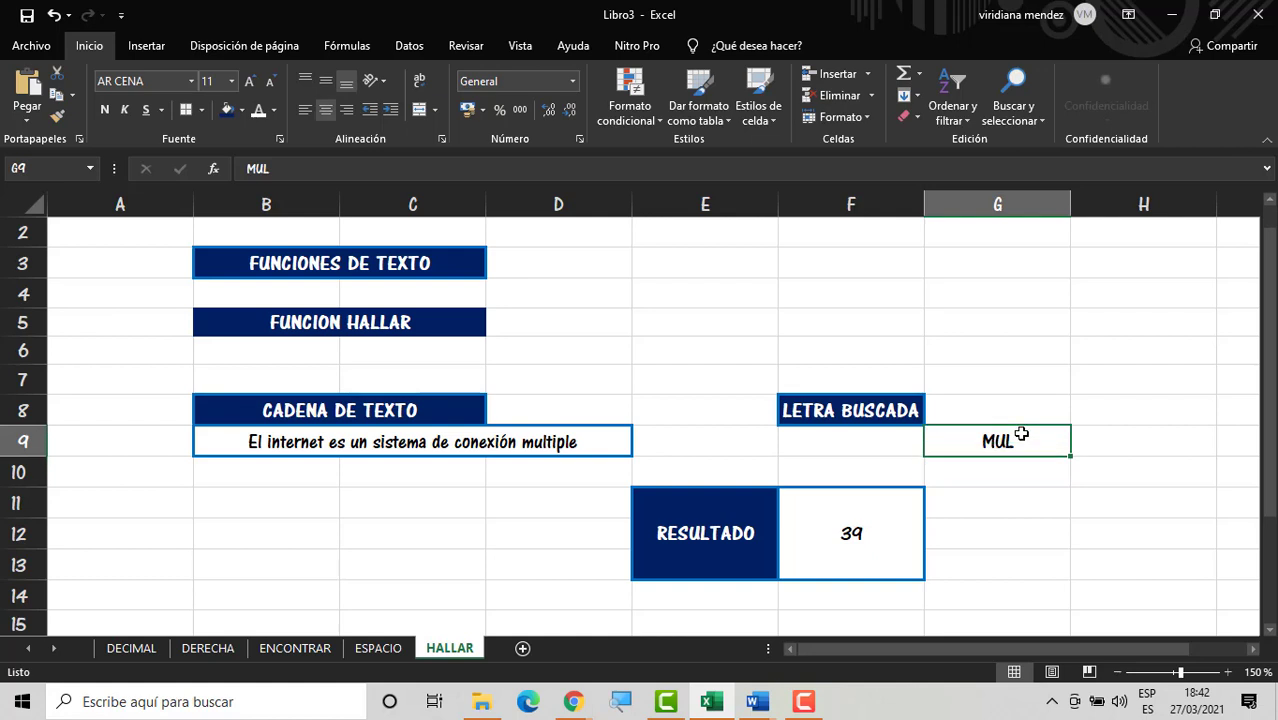
click(884, 557)
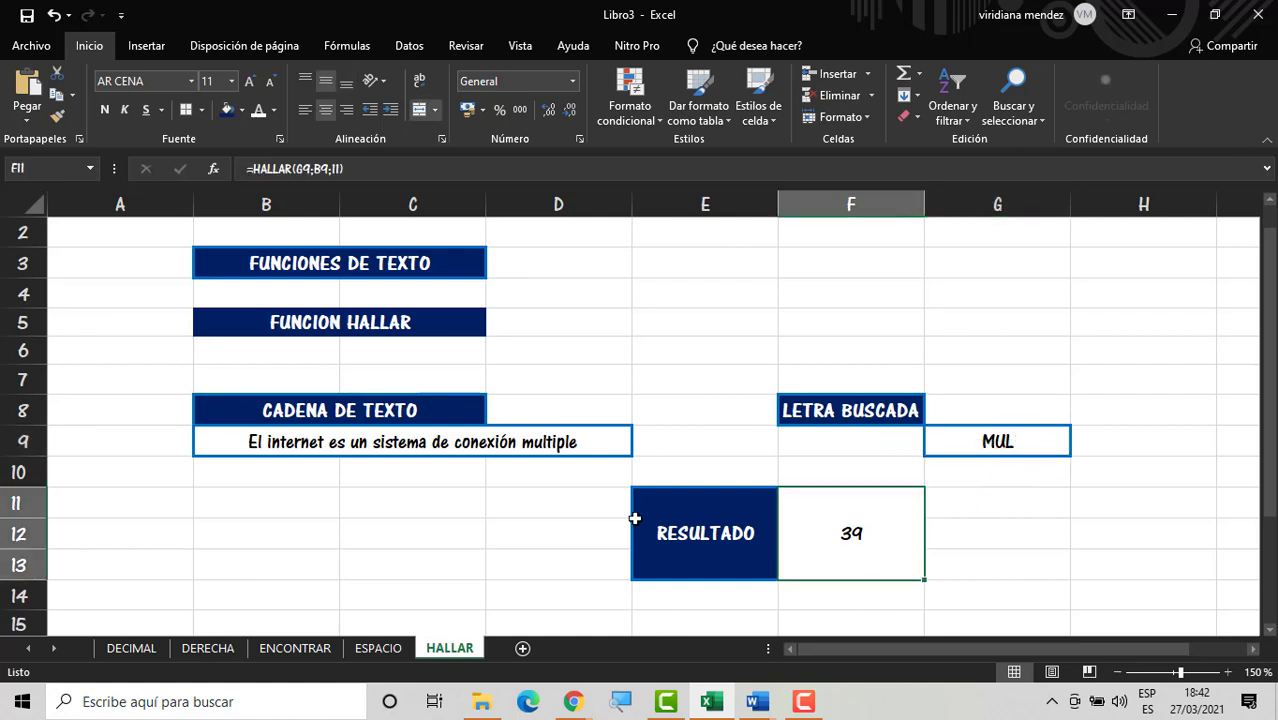
Step: Enter MUL as the searched text in G9 on the ENCONTRAR sheet to test its case sensitivity
click(330, 649)
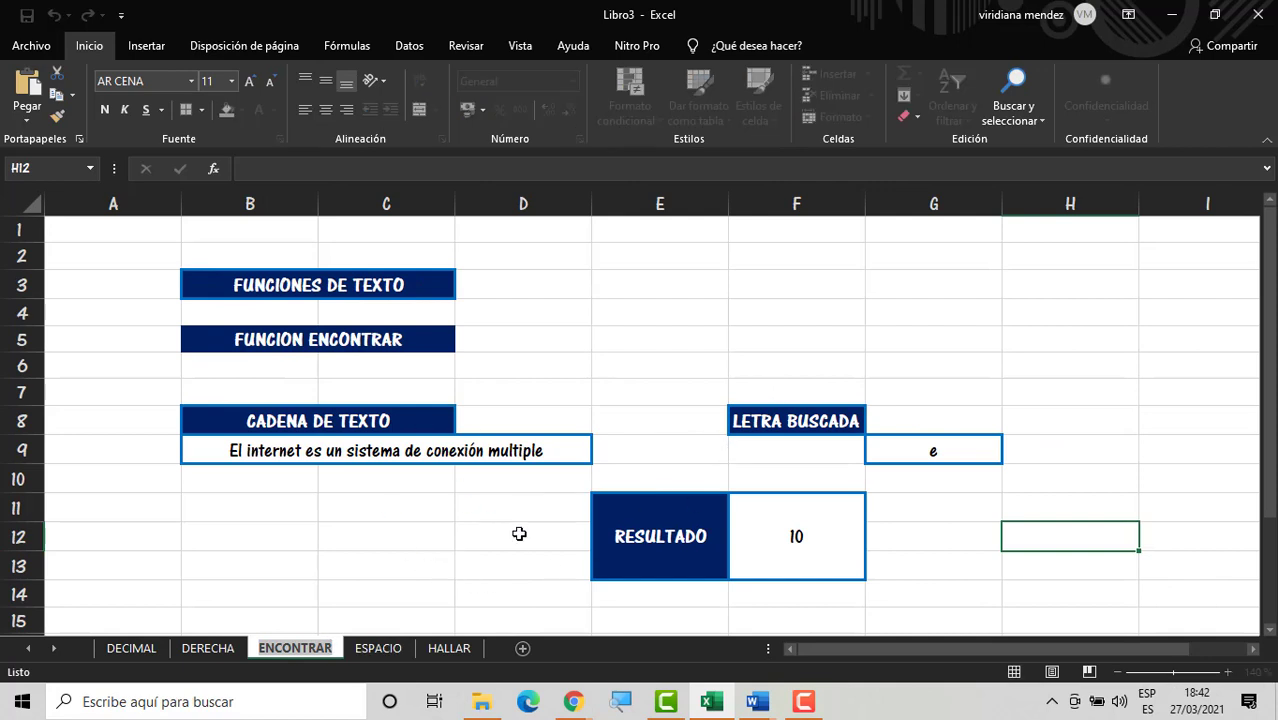
click(633, 457)
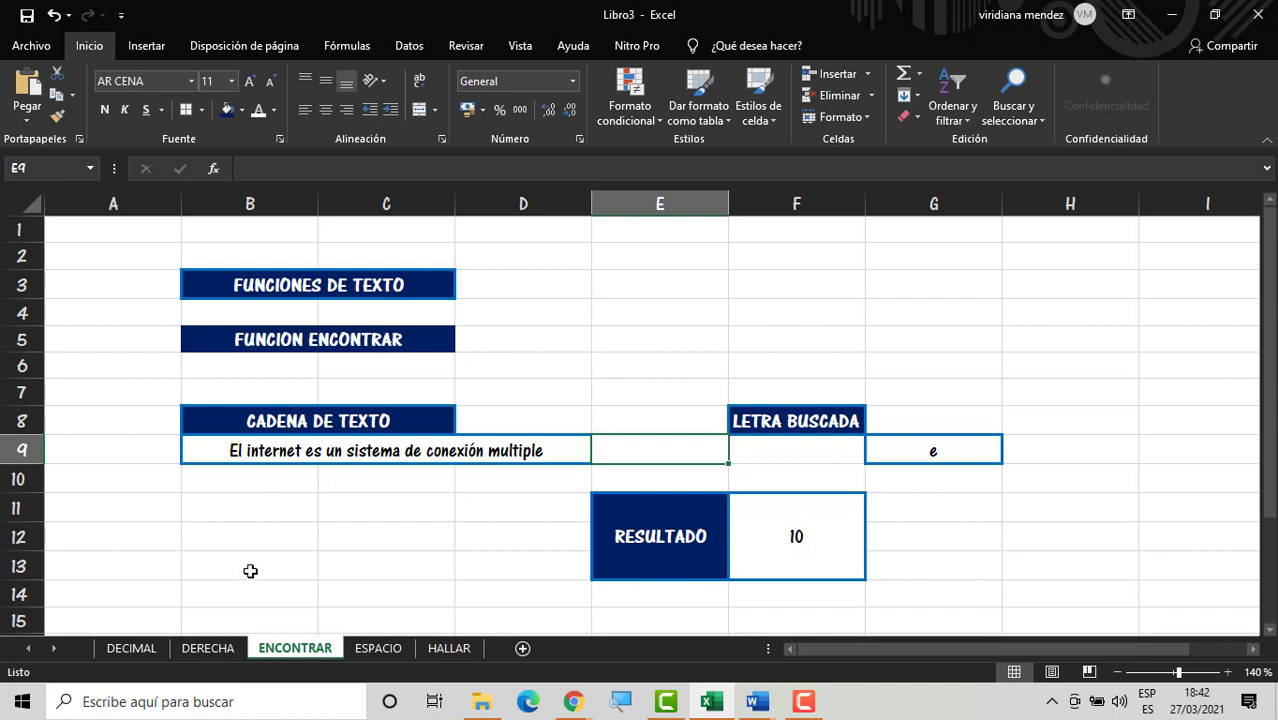
click(936, 446)
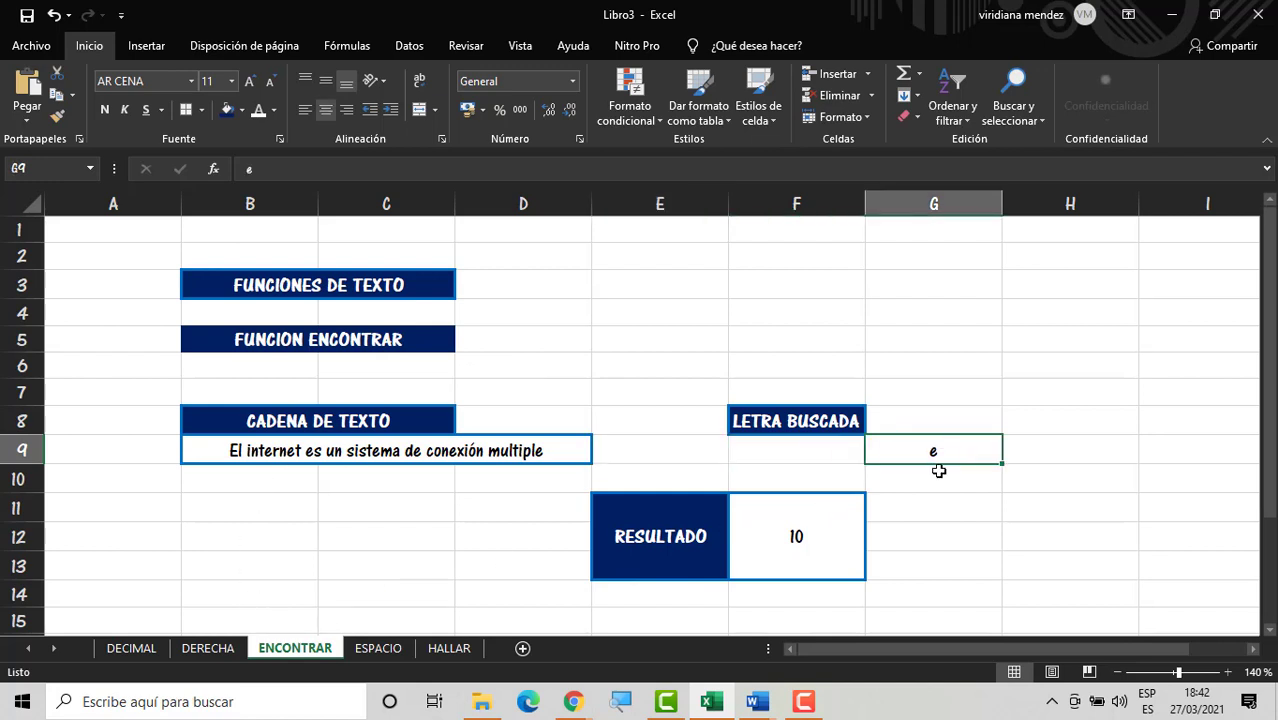
text(MU)
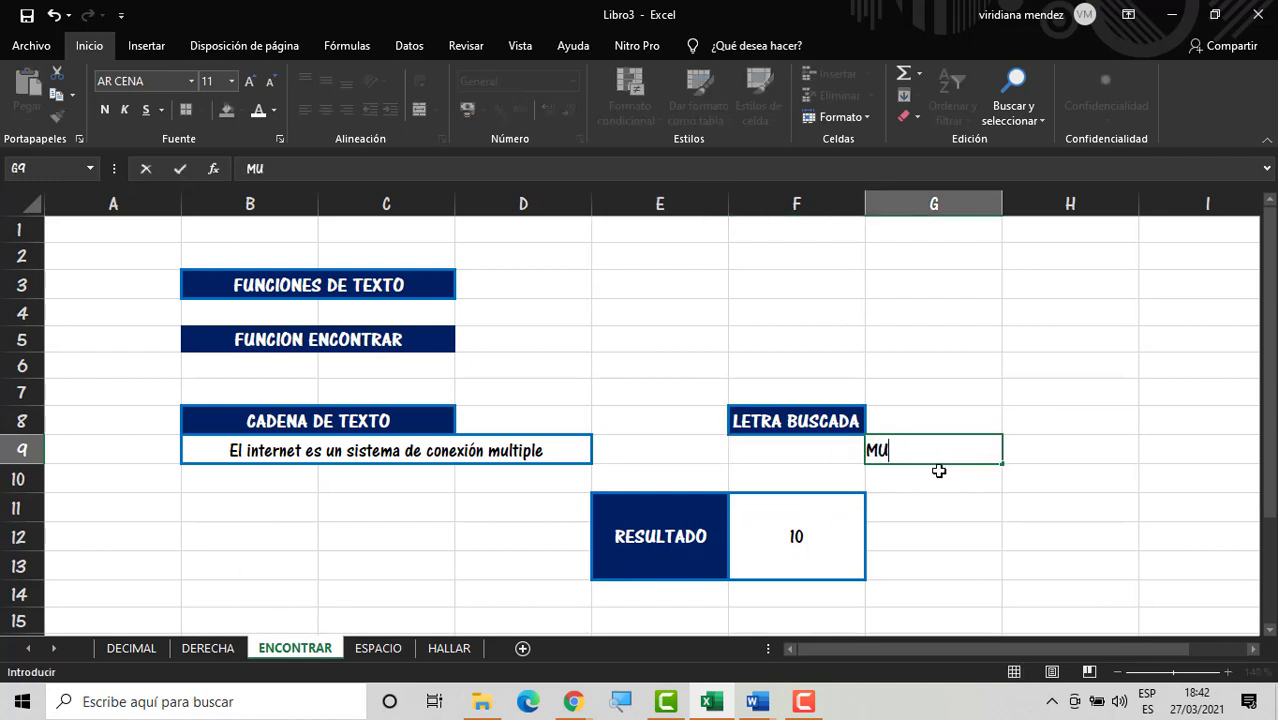
text(L)
key(Return)
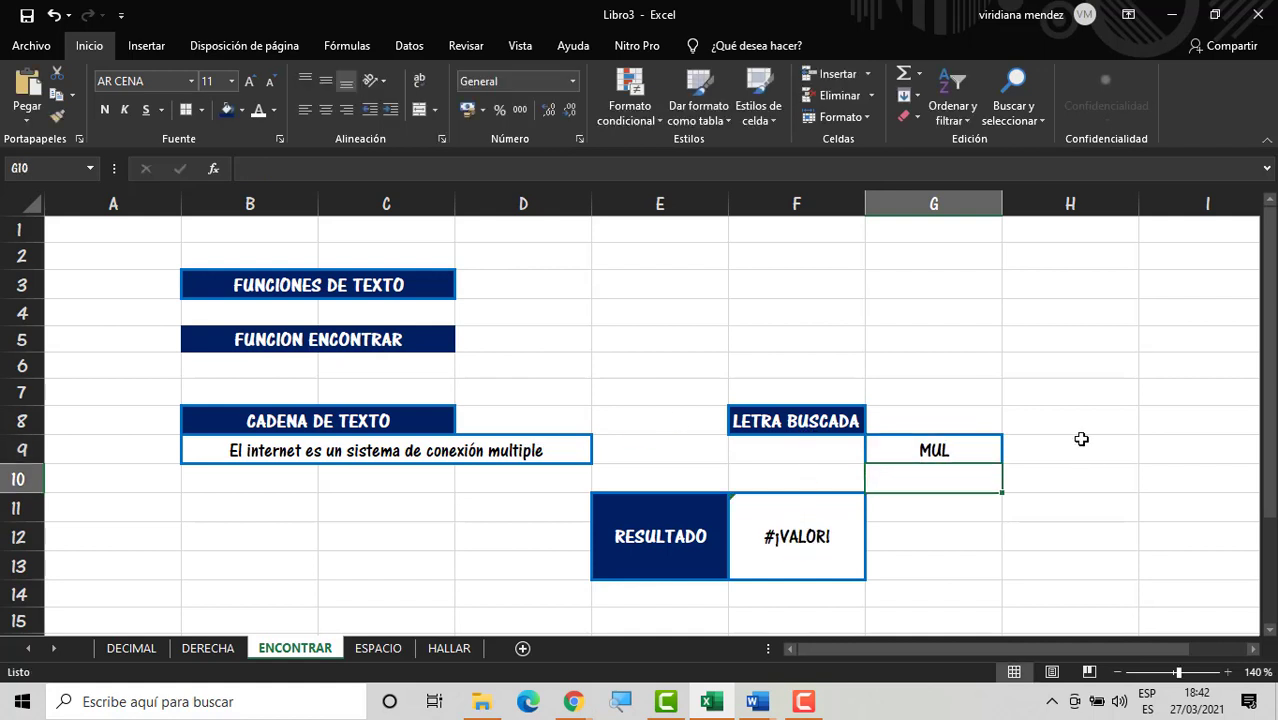
Step: Restore the searched letter in G9 on the ENCONTRAR sheet to e
click(992, 443)
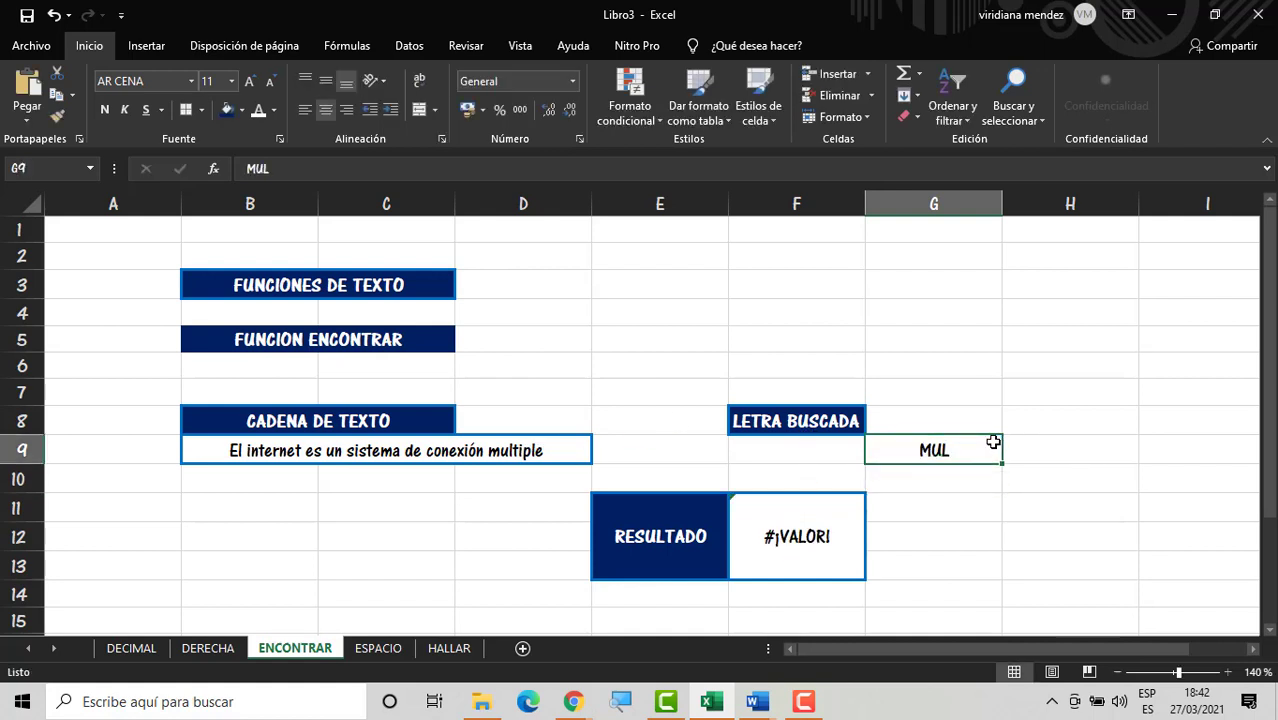
text(e)
key(Return)
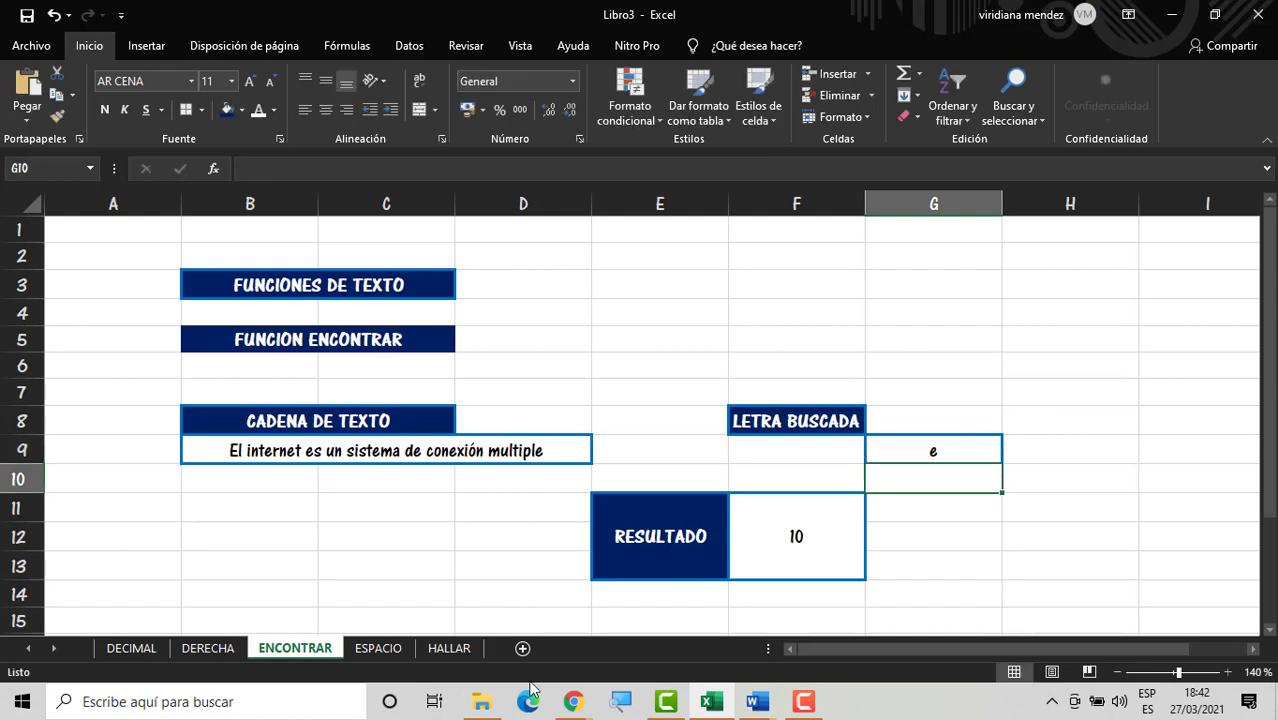
Step: Replace the searched text in G9 on the HALLAR sheet with M
click(449, 648)
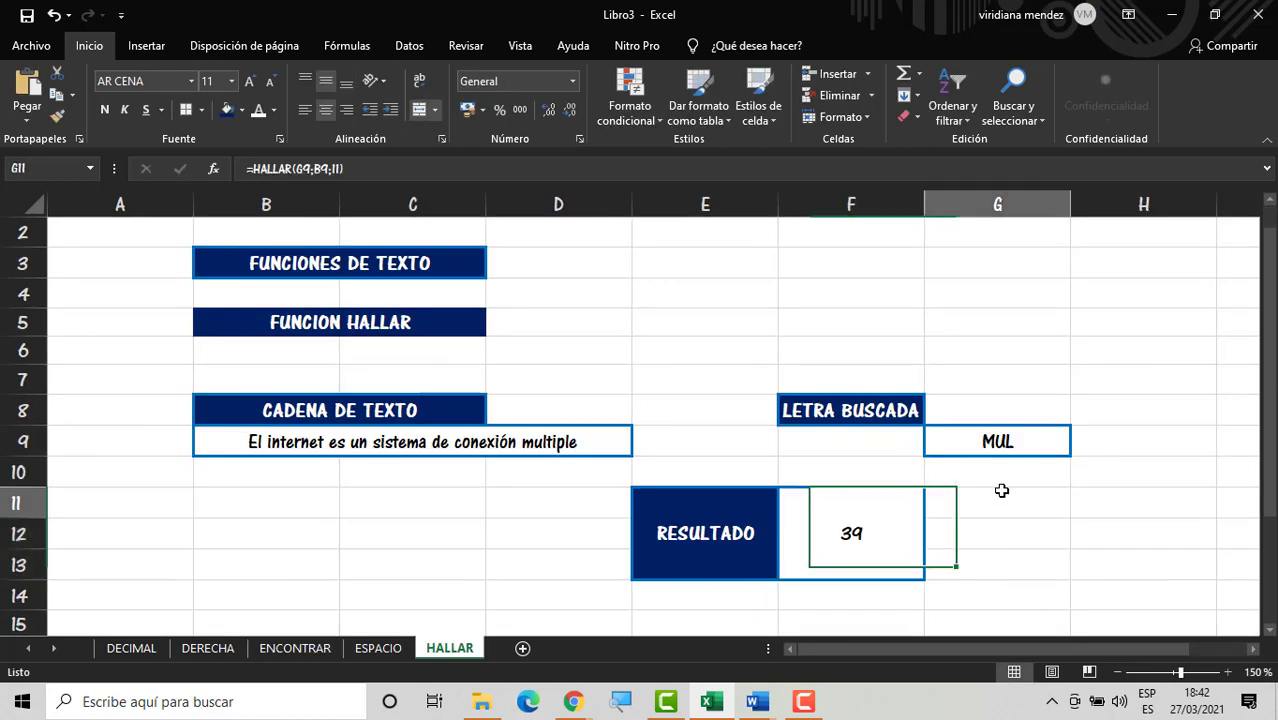
click(1060, 442)
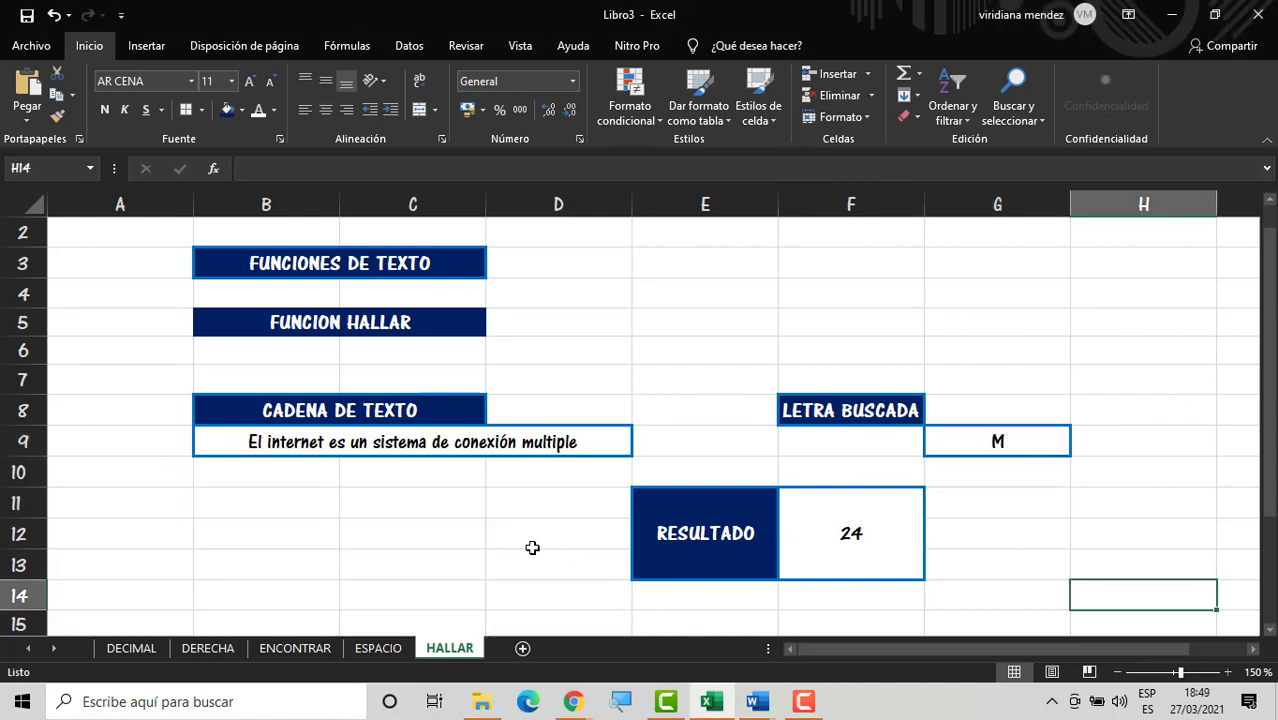
click(531, 545)
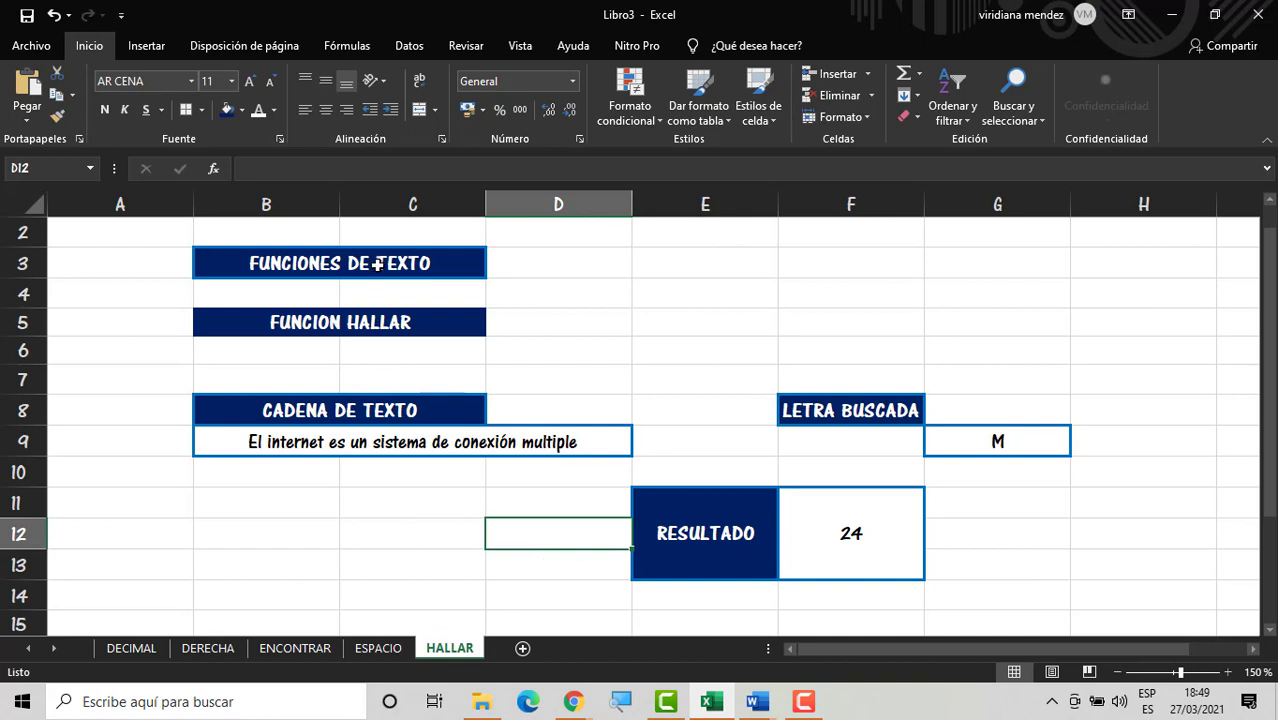
Step: Copy the heading block B3:C5 from the HALLAR sheet into a new sheet, starting at B2
drag(378, 264, 391, 322)
key(ctrl+c)
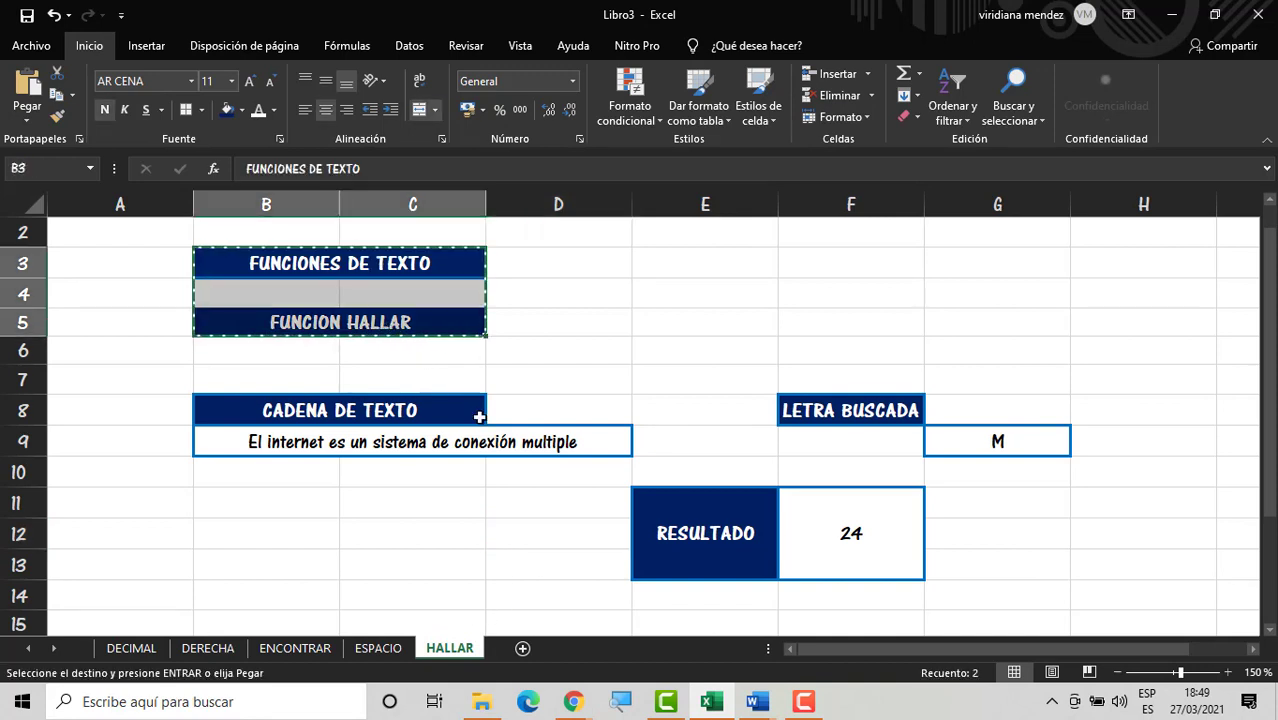
click(522, 649)
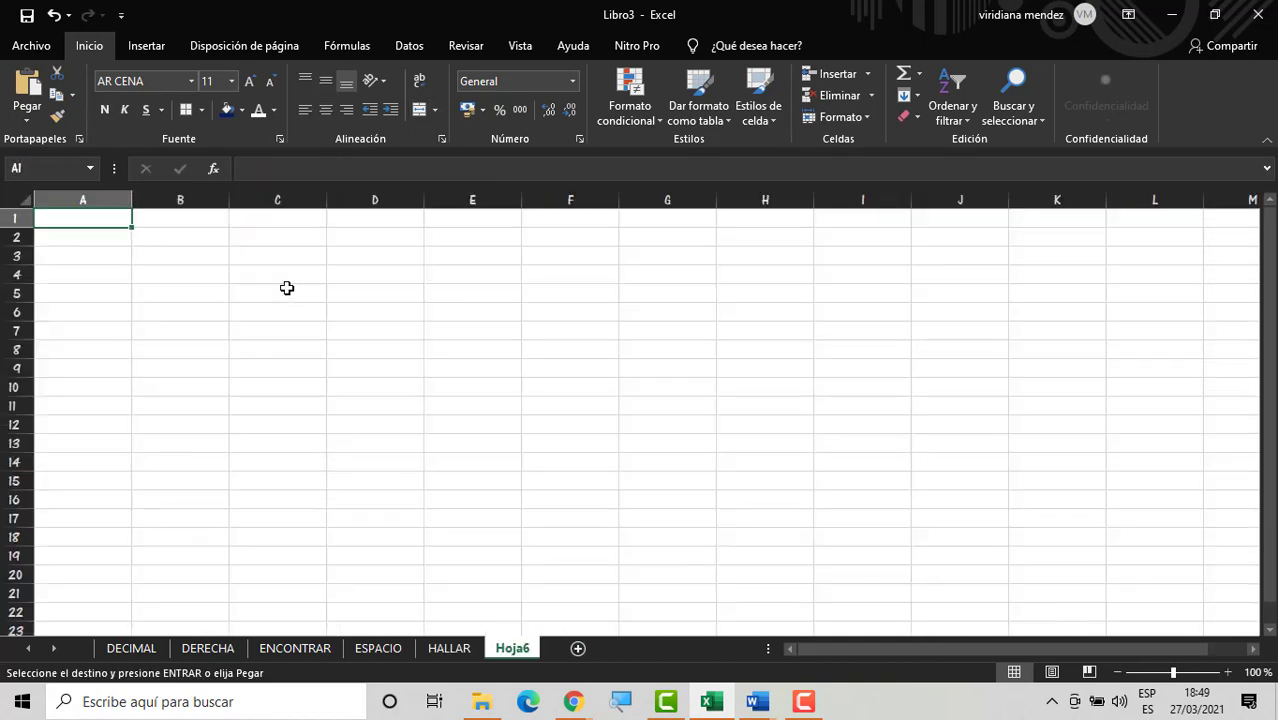
click(214, 240)
key(ctrl+v)
click(302, 348)
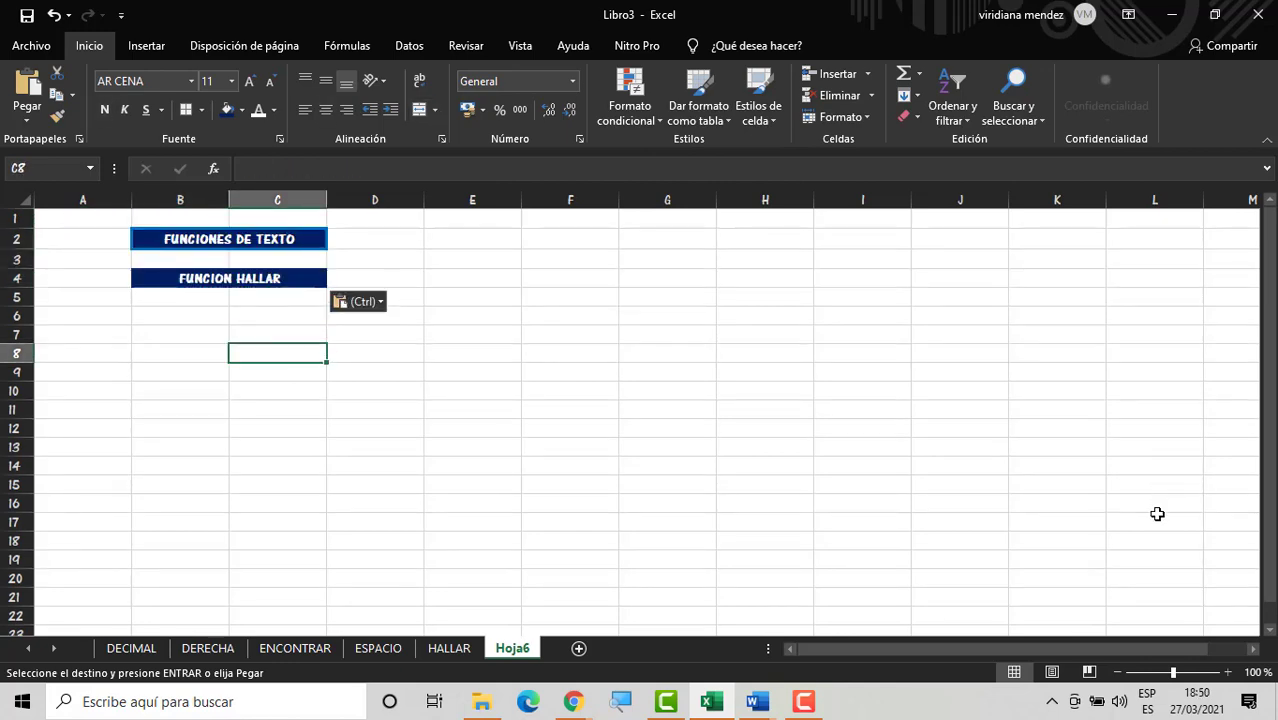
Step: Change the function heading in B4 of the new sheet to FUNCION IGUAL
click(1228, 672)
click(1228, 672)
click(1228, 672)
click(1228, 672)
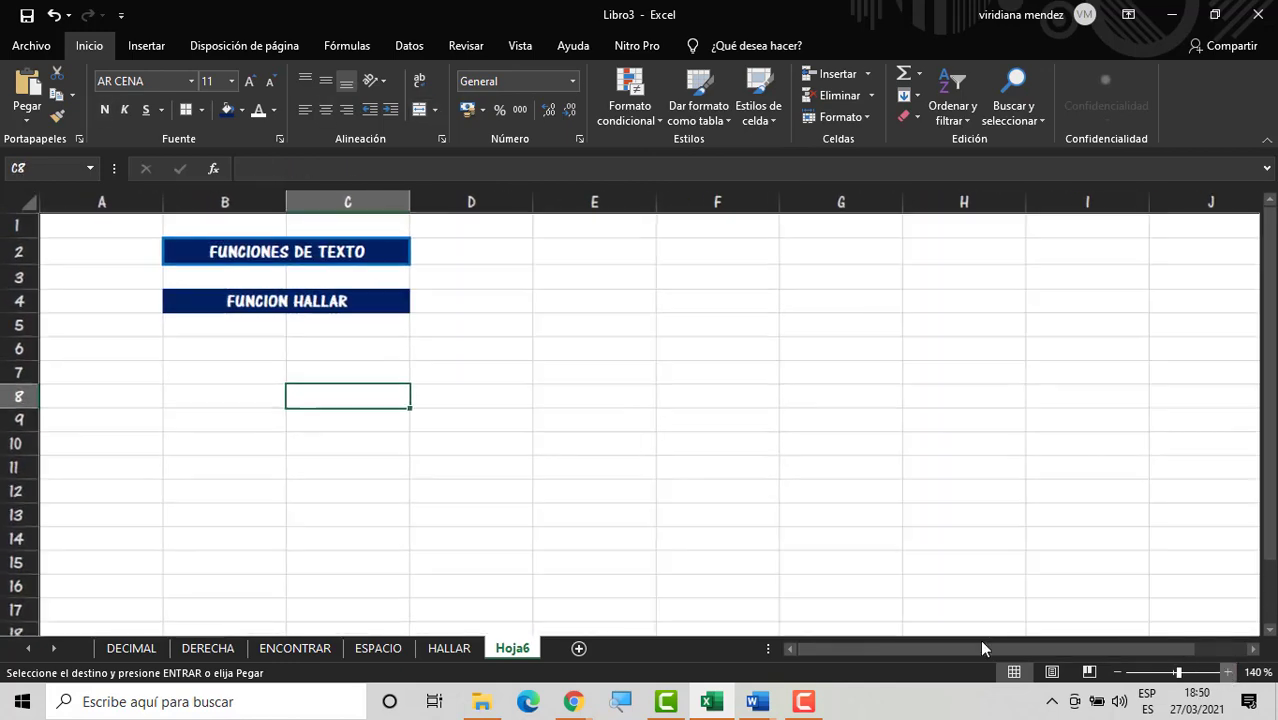
double_click(396, 312)
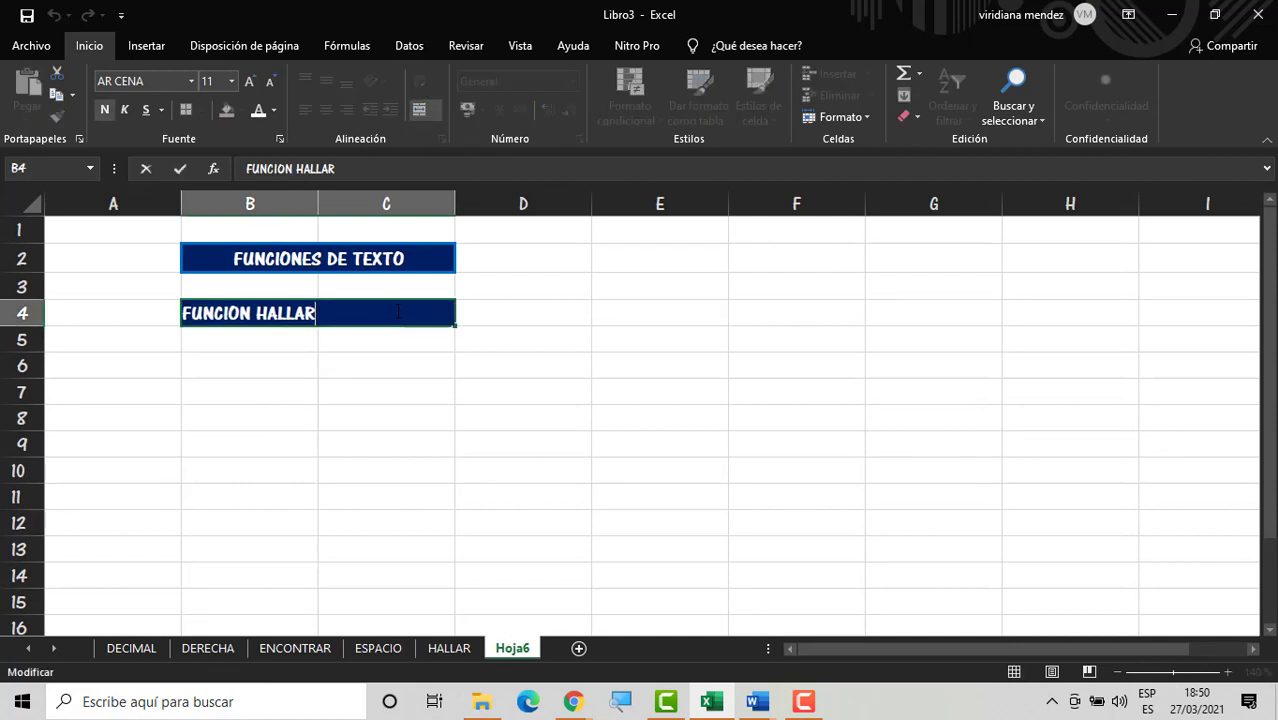
key(BackSpace)
key(BackSpace)
key(BackSpace)
key(BackSpace)
key(BackSpace)
key(BackSpace)
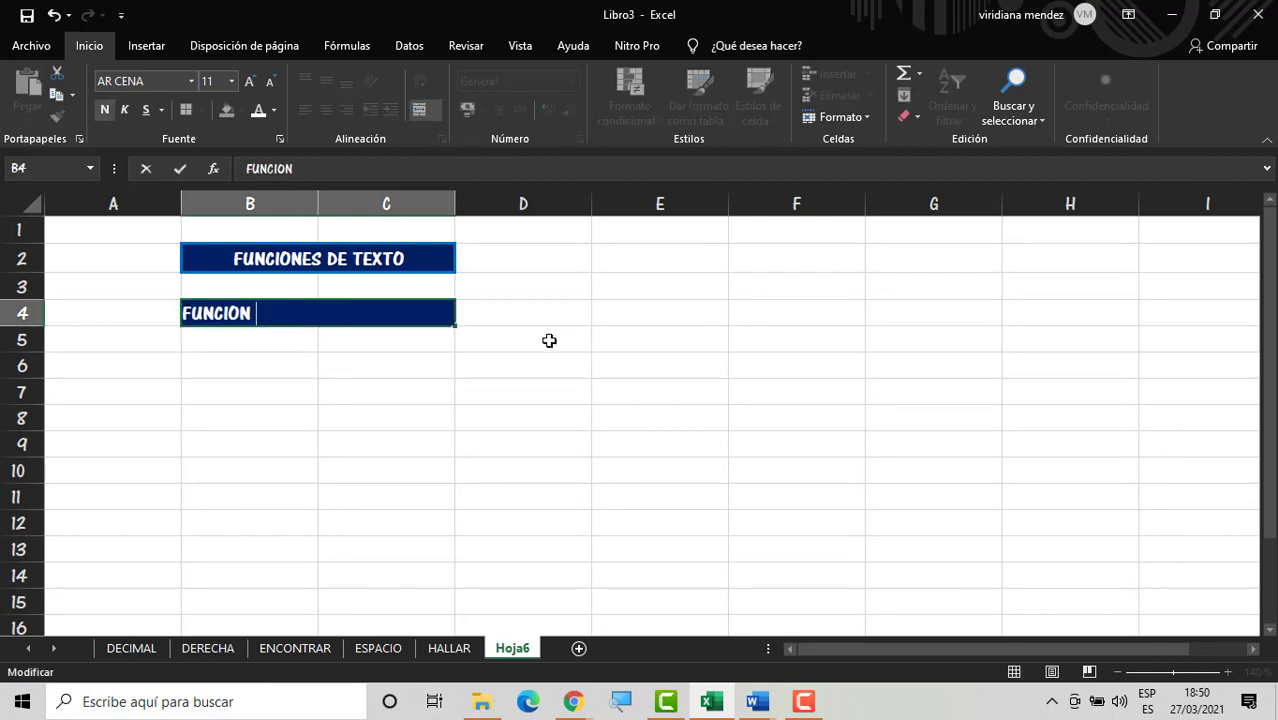
text(IGUAL)
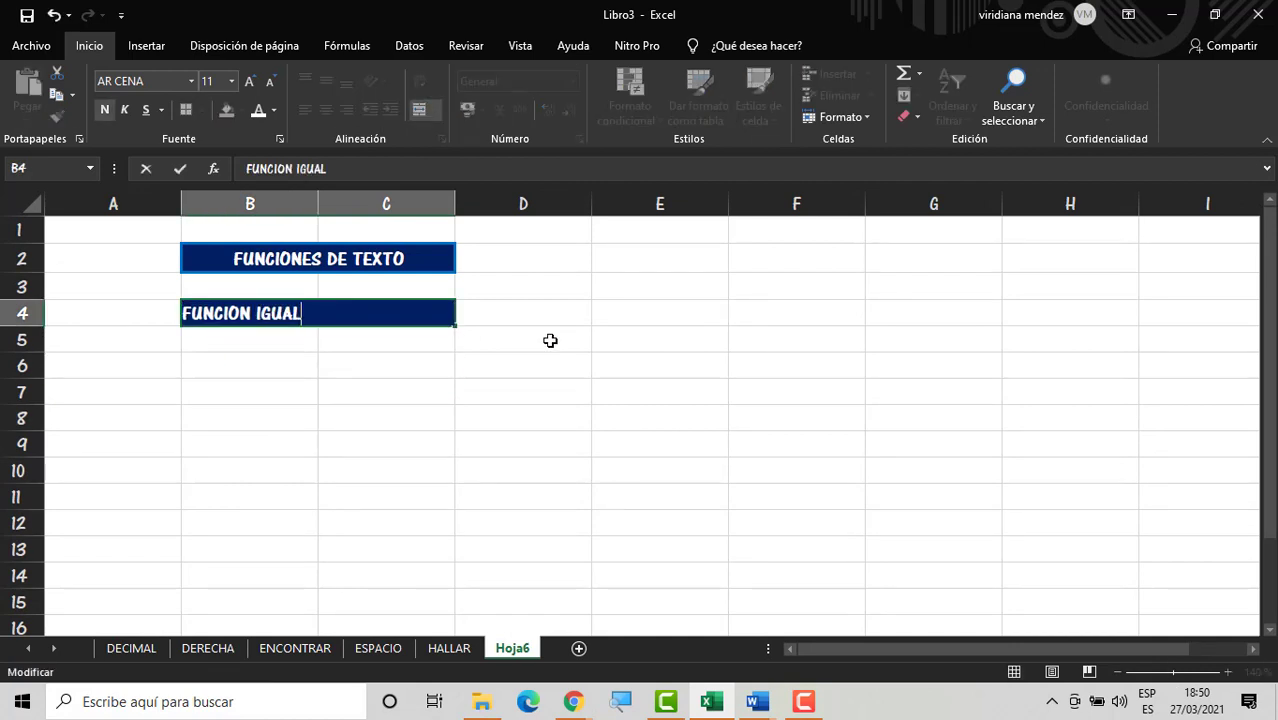
Step: Enter the label "PRIMERA CADENA A COMPARAR" in B7
click(312, 383)
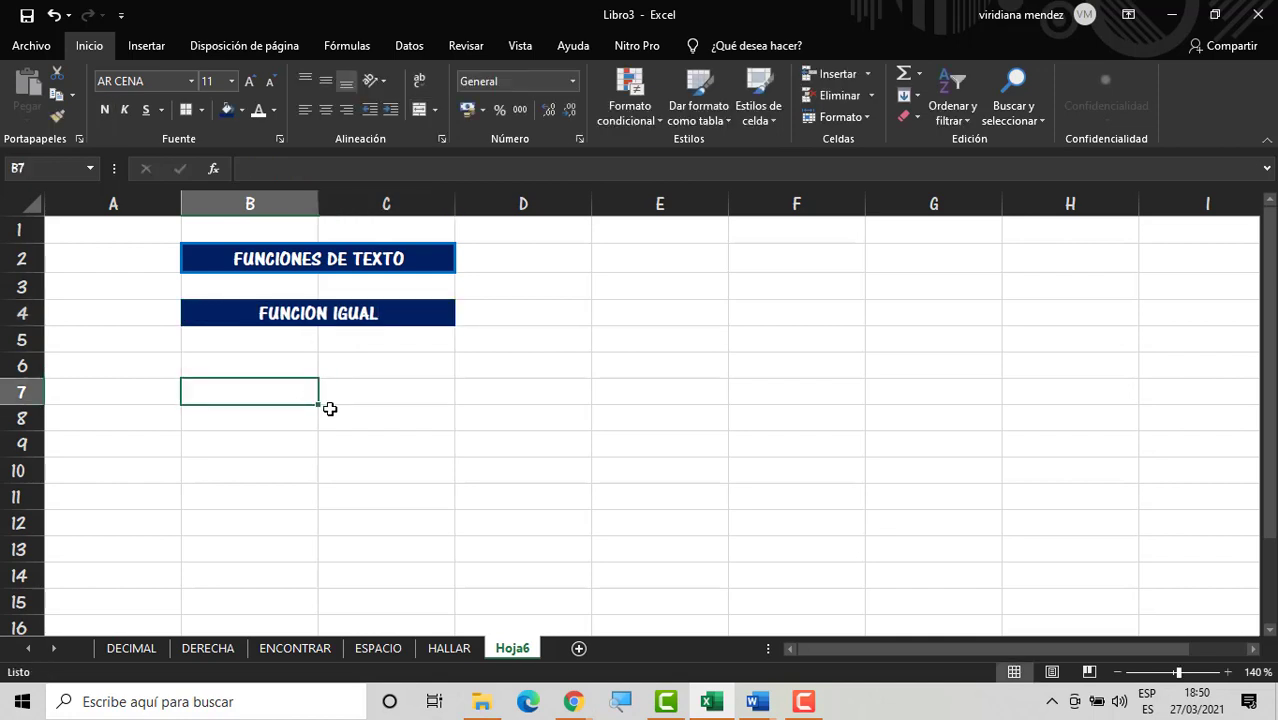
text(PRIMERA CA)
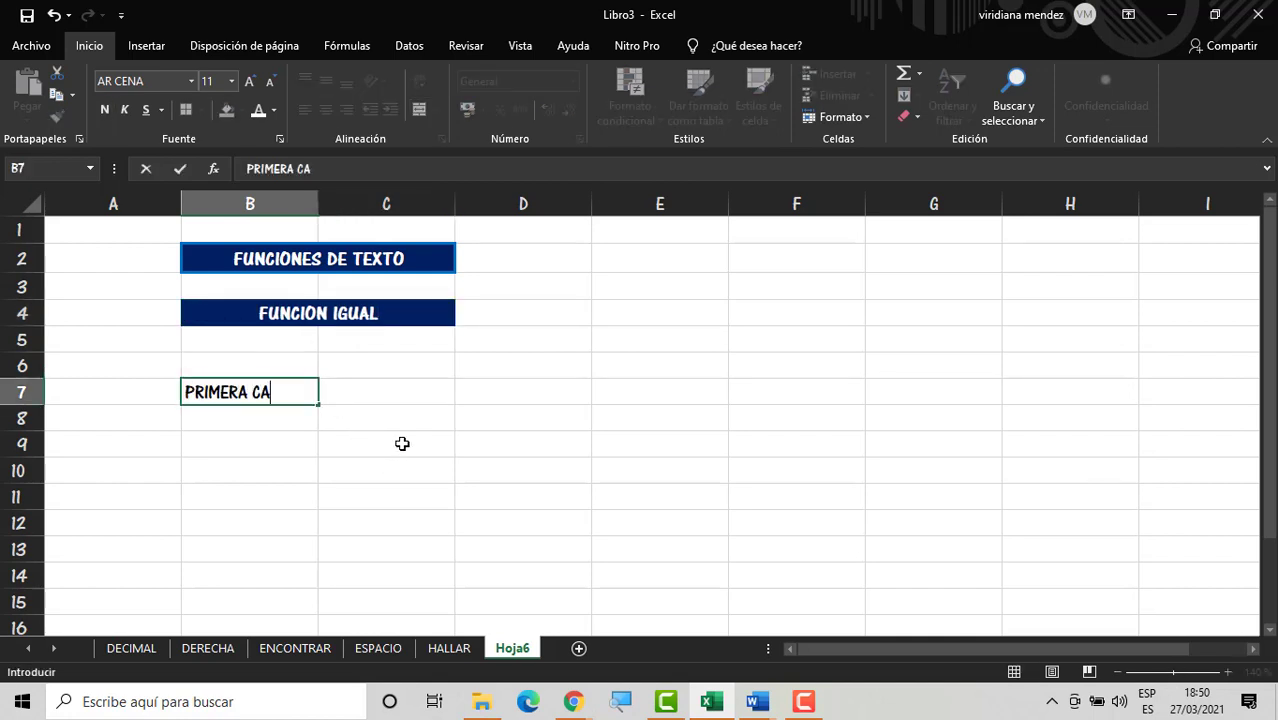
text(DENA A)
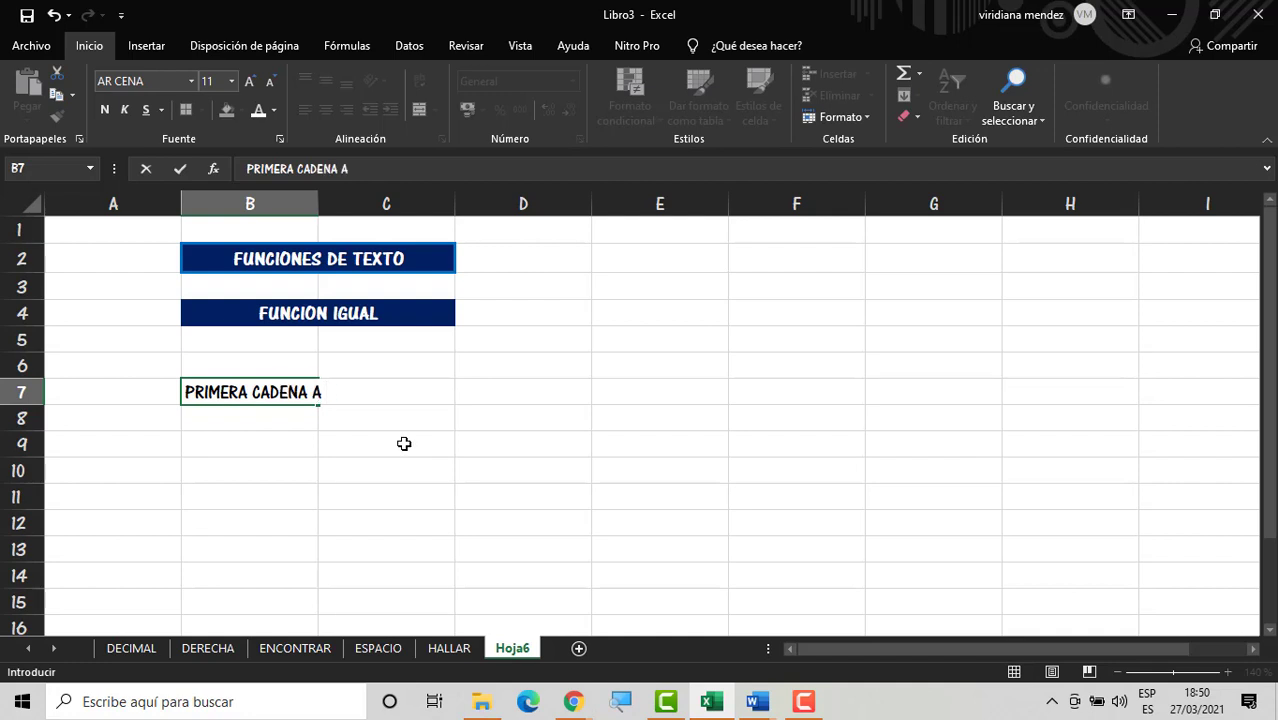
text(  COMPARAR)
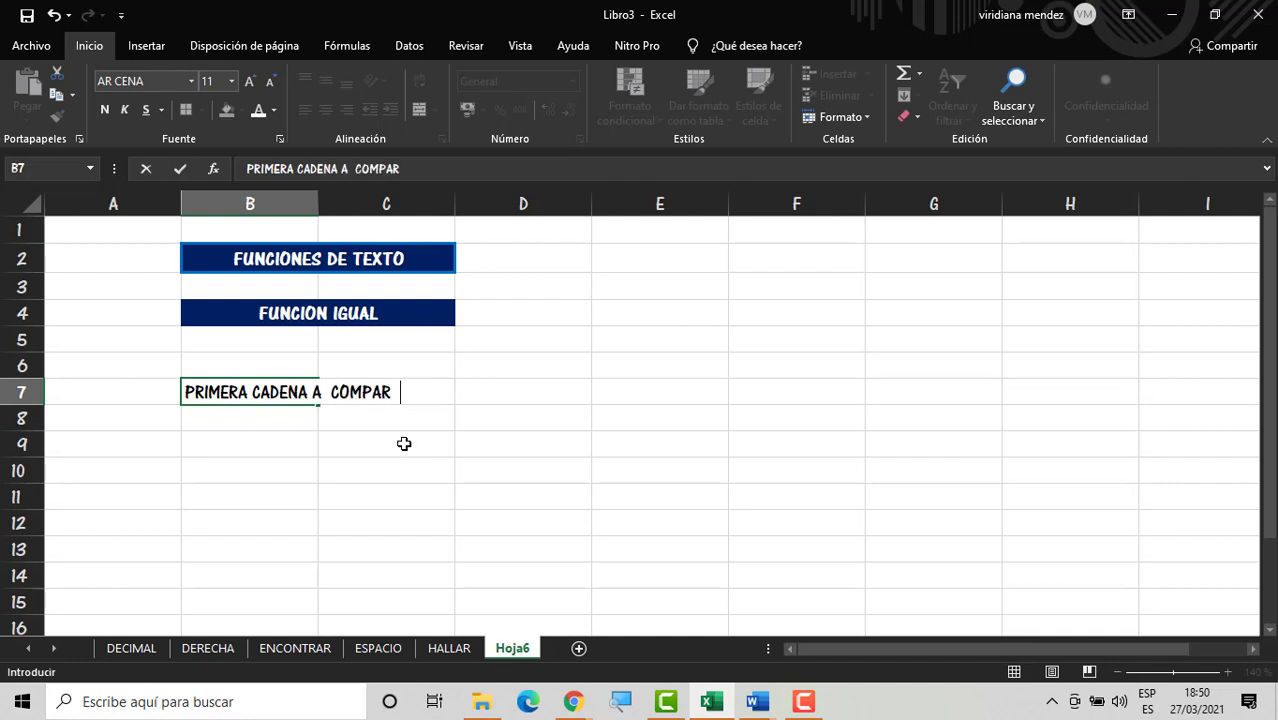
key(Return)
Step: Enter the label "COMPARAR" in B11 as the heading for the second text to compare
key(Return)
key(Return)
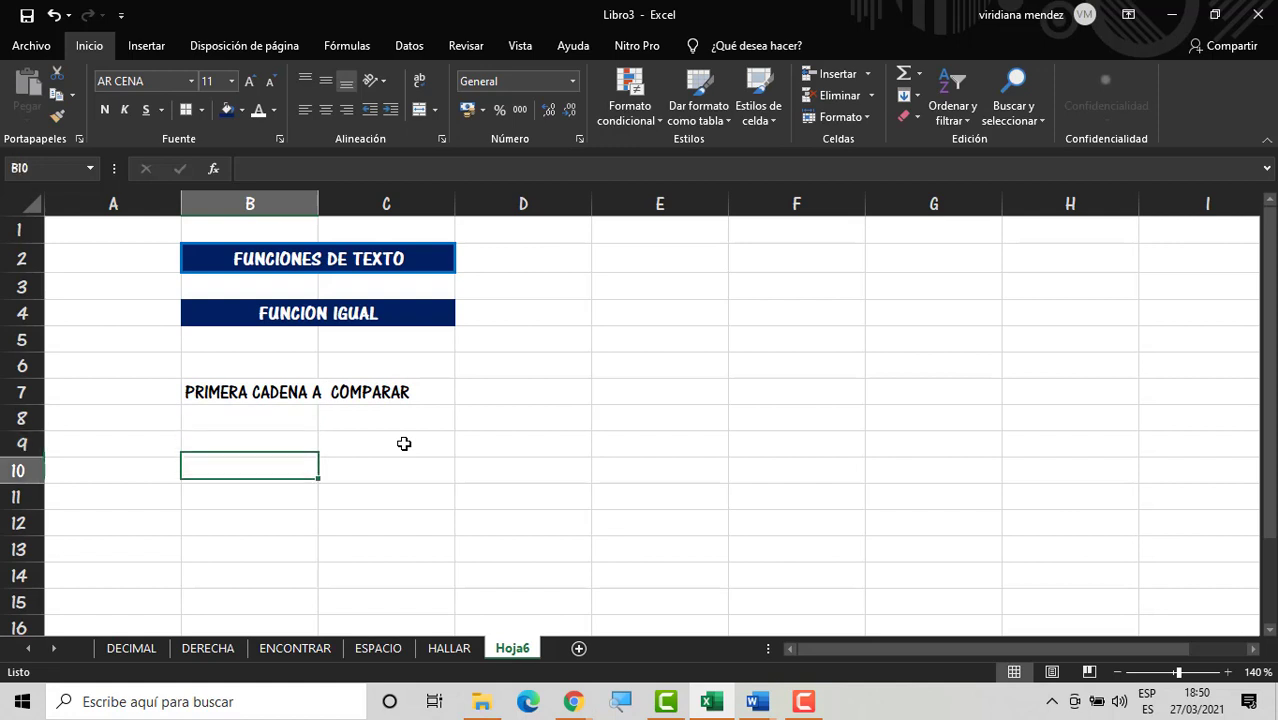
key(Return)
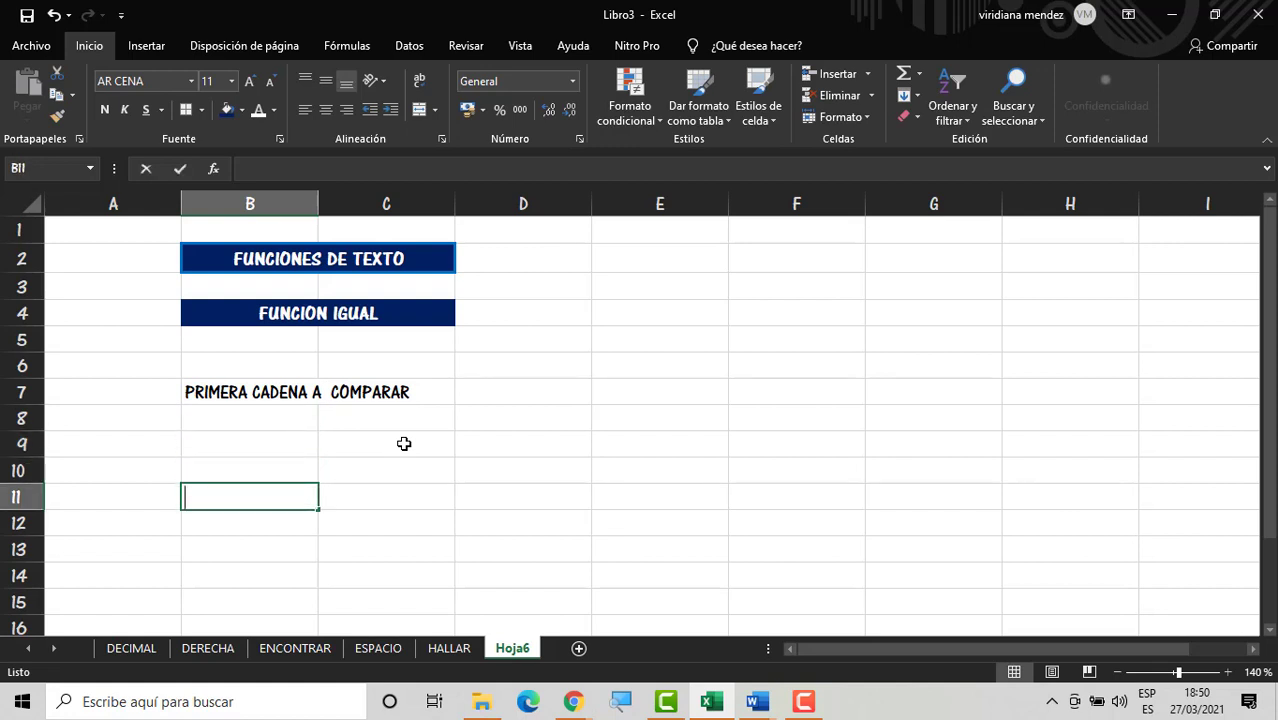
text(COMPAR)
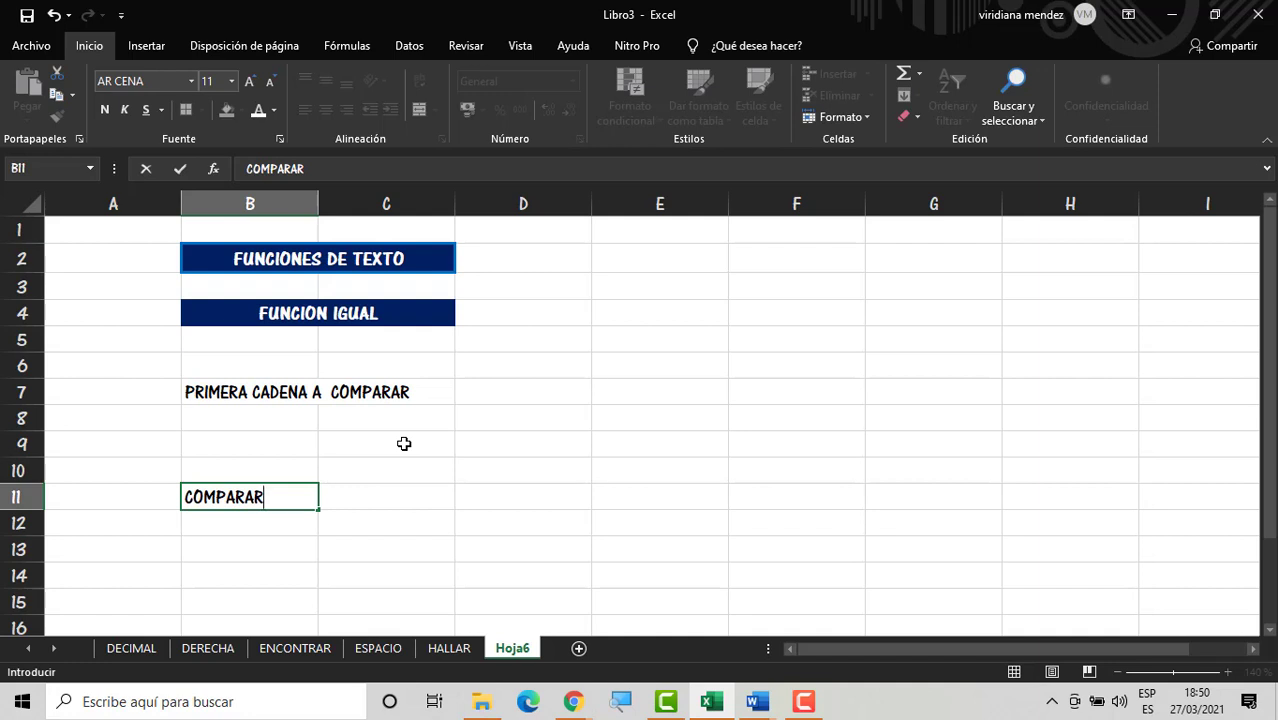
text(AR)
key(Return)
key(Right)
key(Right)
key(Right)
key(Right)
key(Right)
key(Right)
key(Right)
key(Right)
key(Right)
key(Right)
key(Right)
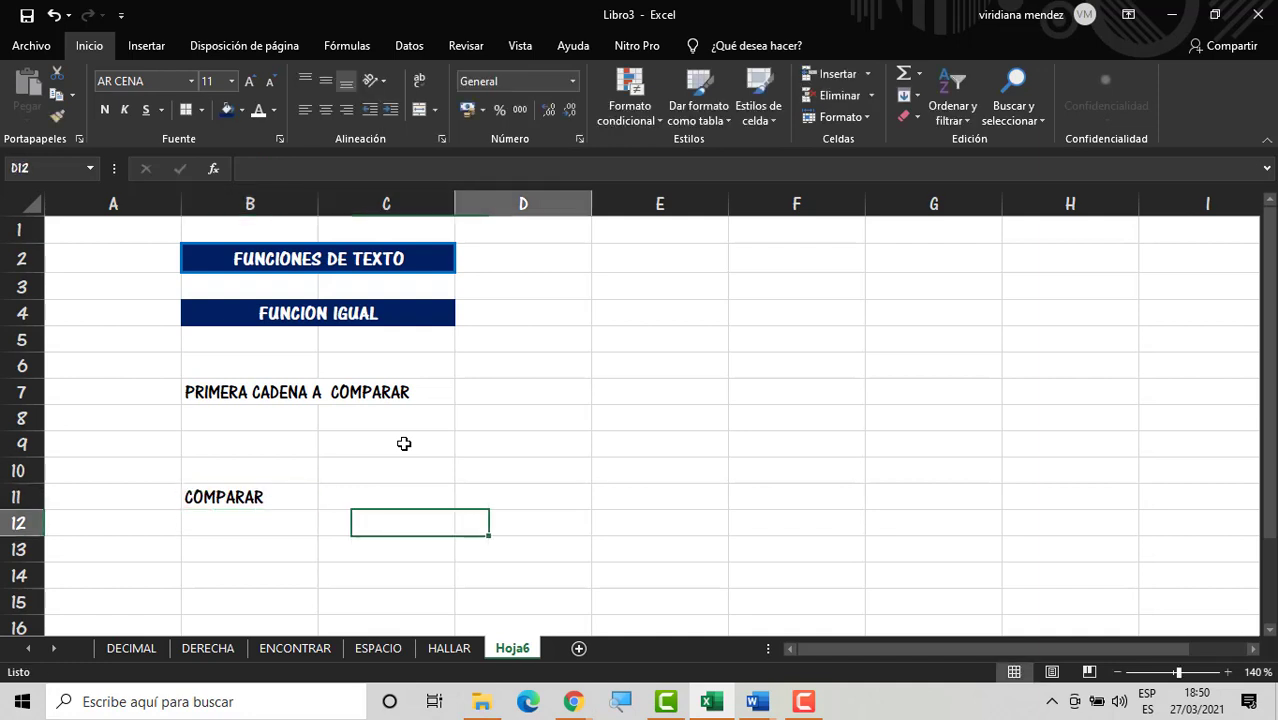
key(Left)
key(Left)
key(Left)
key(Left)
key(Left)
key(Left)
key(Left)
key(Left)
key(Left)
key(Left)
key(Left)
key(Left)
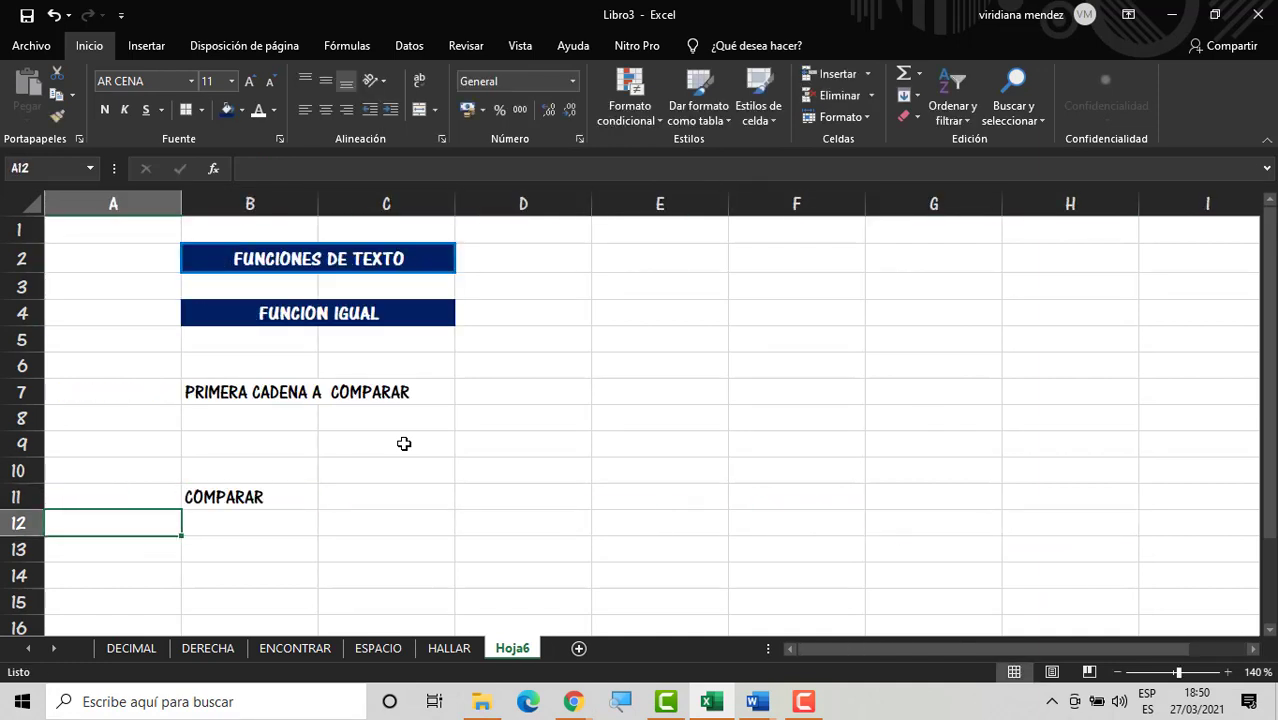
Step: Enter the label "RESULTADO" in F9
click(830, 441)
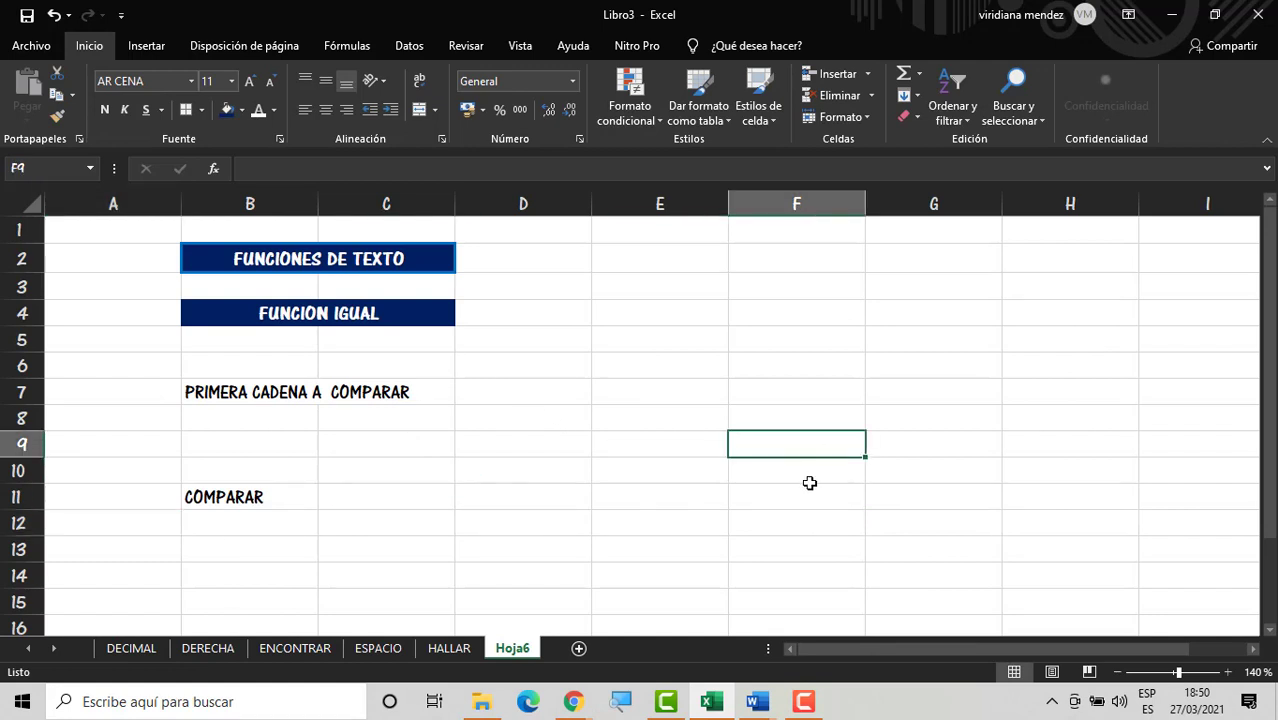
text(RESULT)
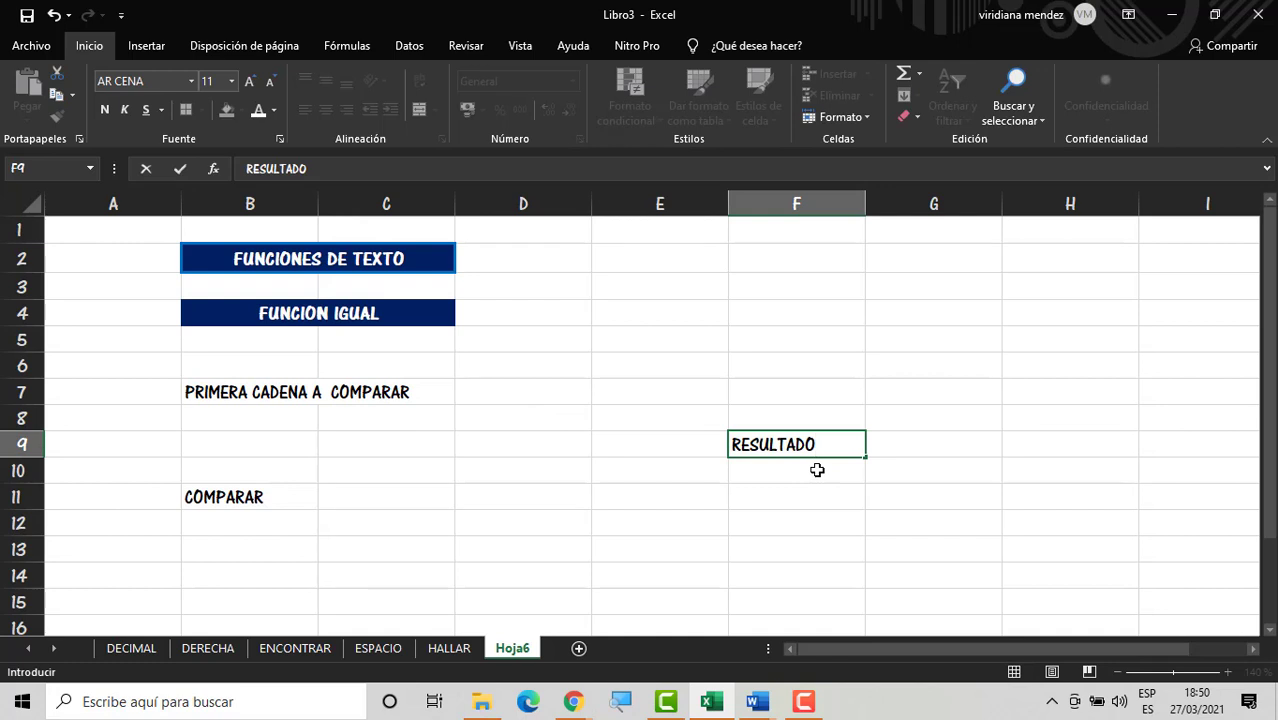
text(ADO)
key(ctrl+Return)
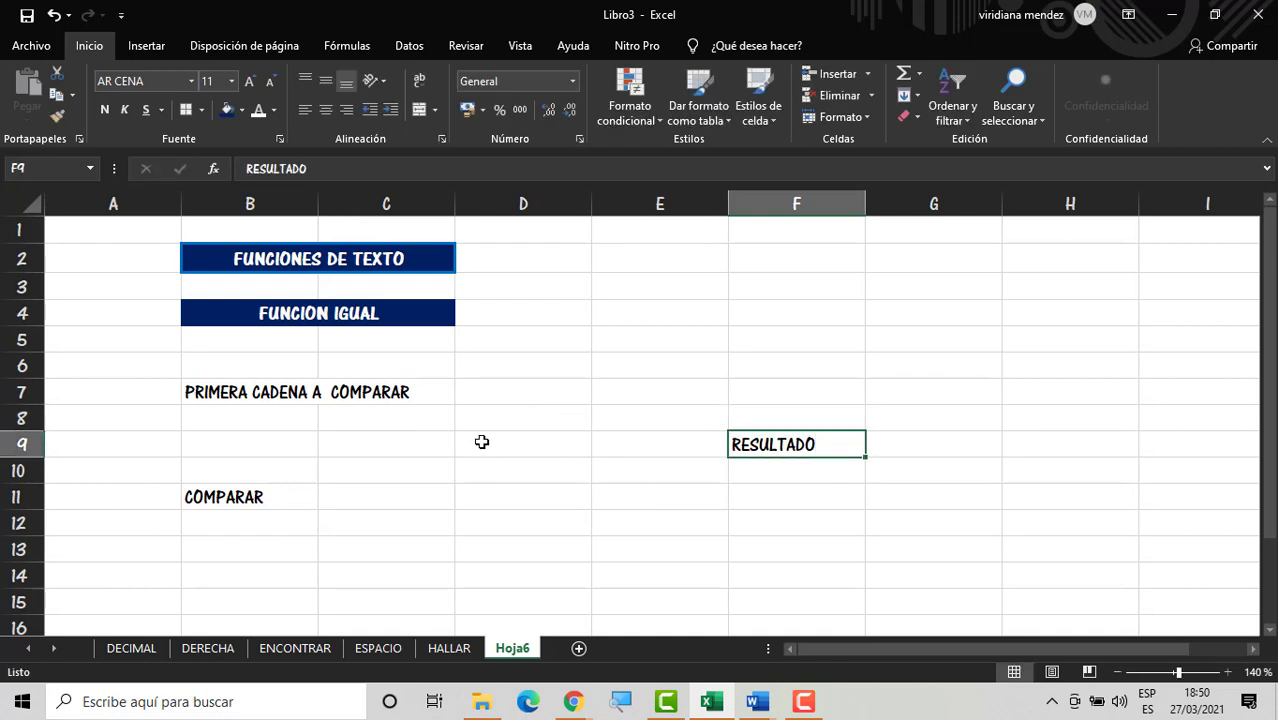
Step: Merge and center B7:D7 and format the heading with dark blue fill, bold white text and a blue border
drag(254, 398, 420, 392)
click(436, 423)
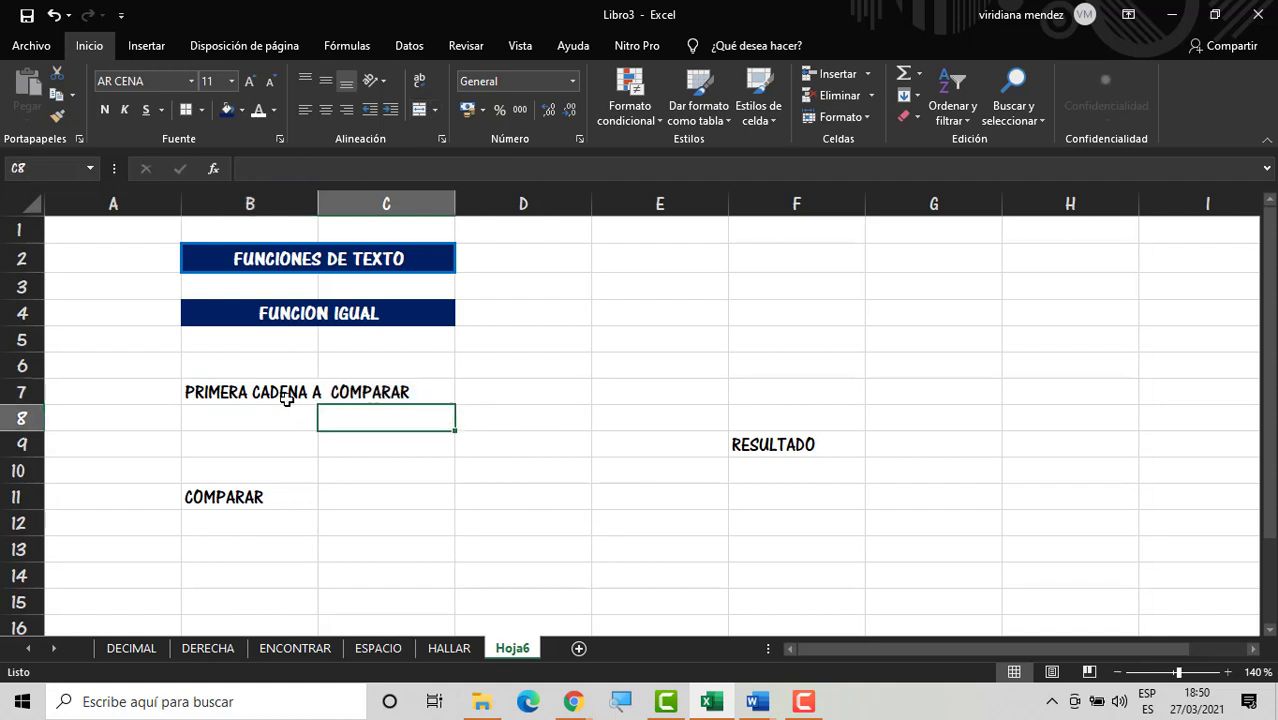
drag(285, 397, 510, 392)
click(420, 109)
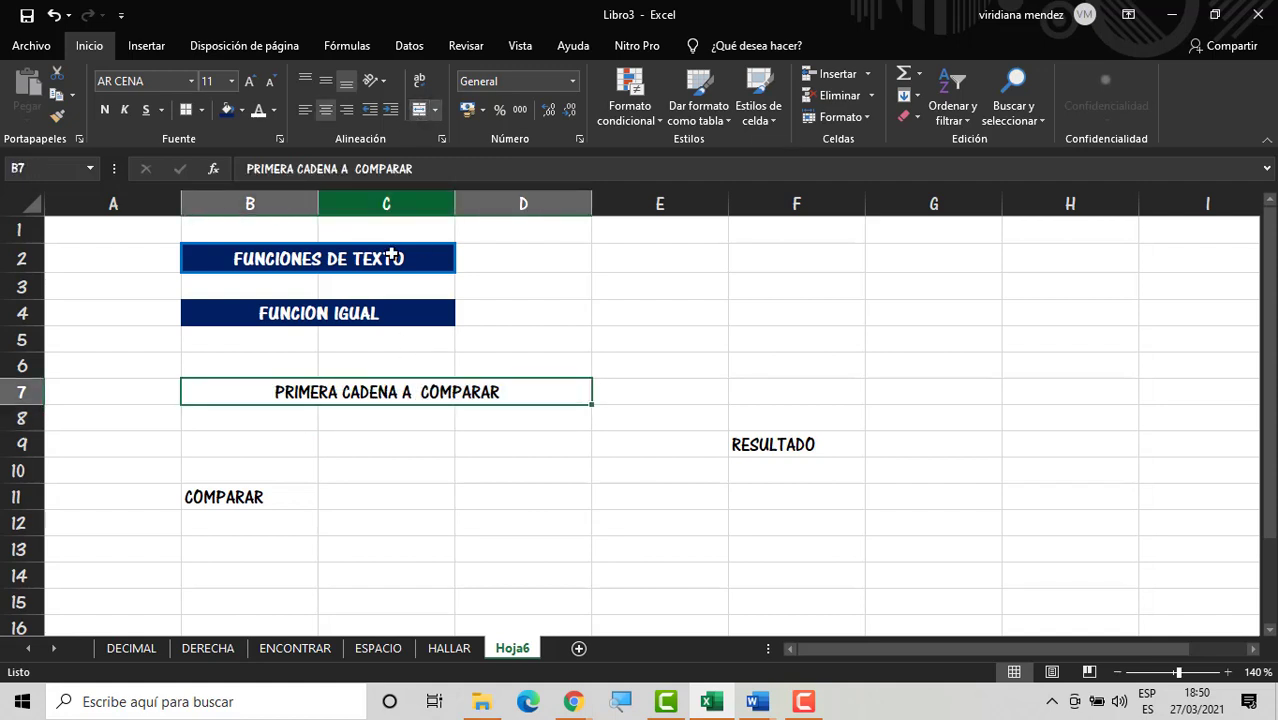
click(259, 110)
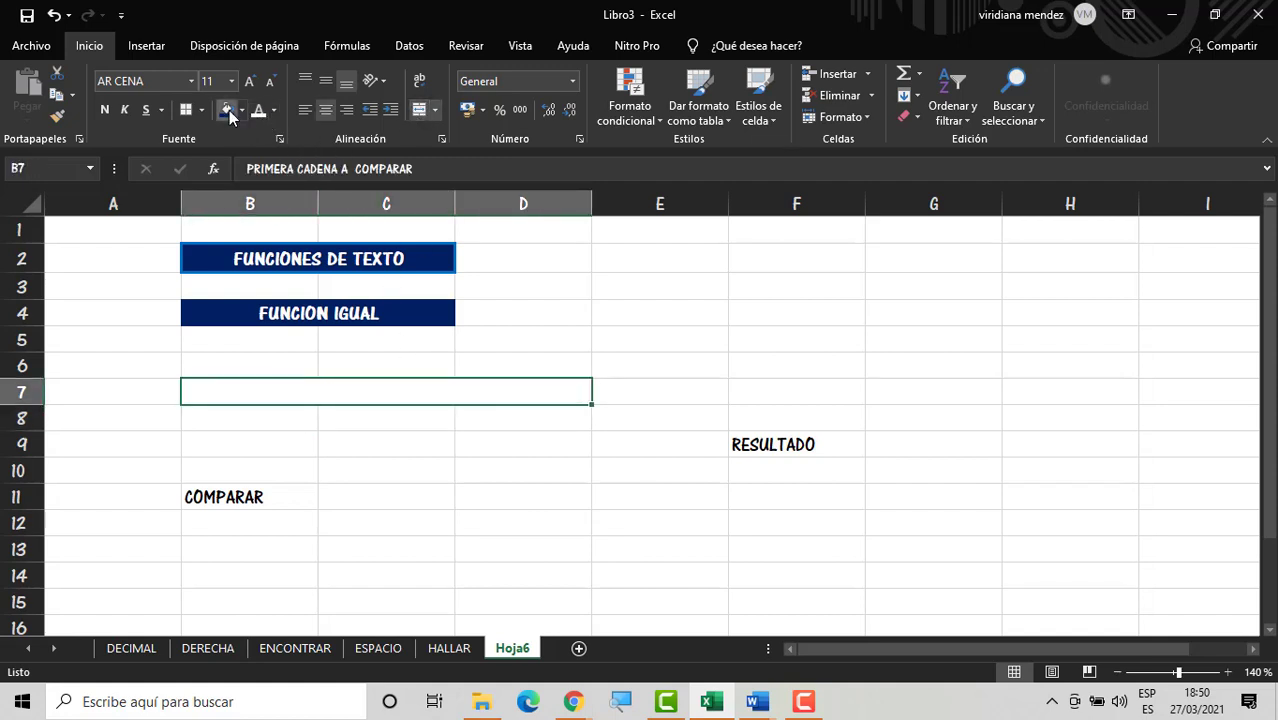
click(226, 109)
click(110, 110)
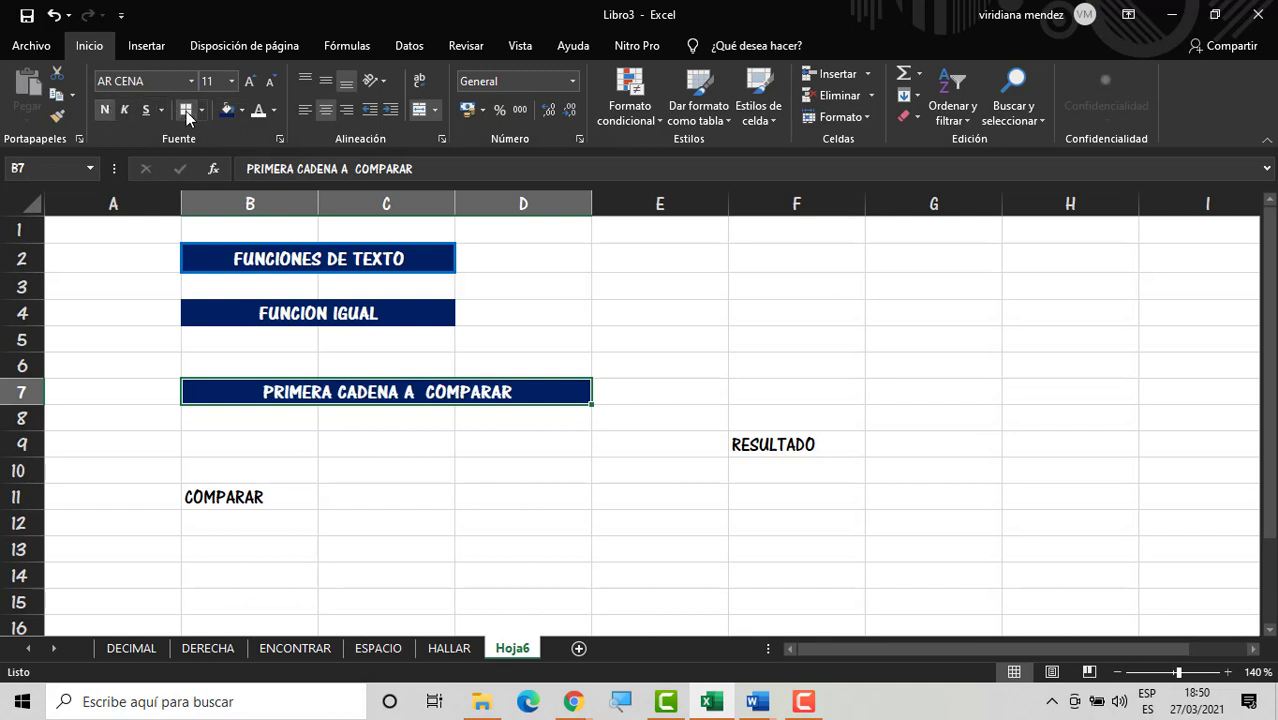
Step: Merge B8:D8 into one input cell beneath the first heading and give it a blue border
click(308, 499)
drag(293, 421, 580, 424)
click(420, 109)
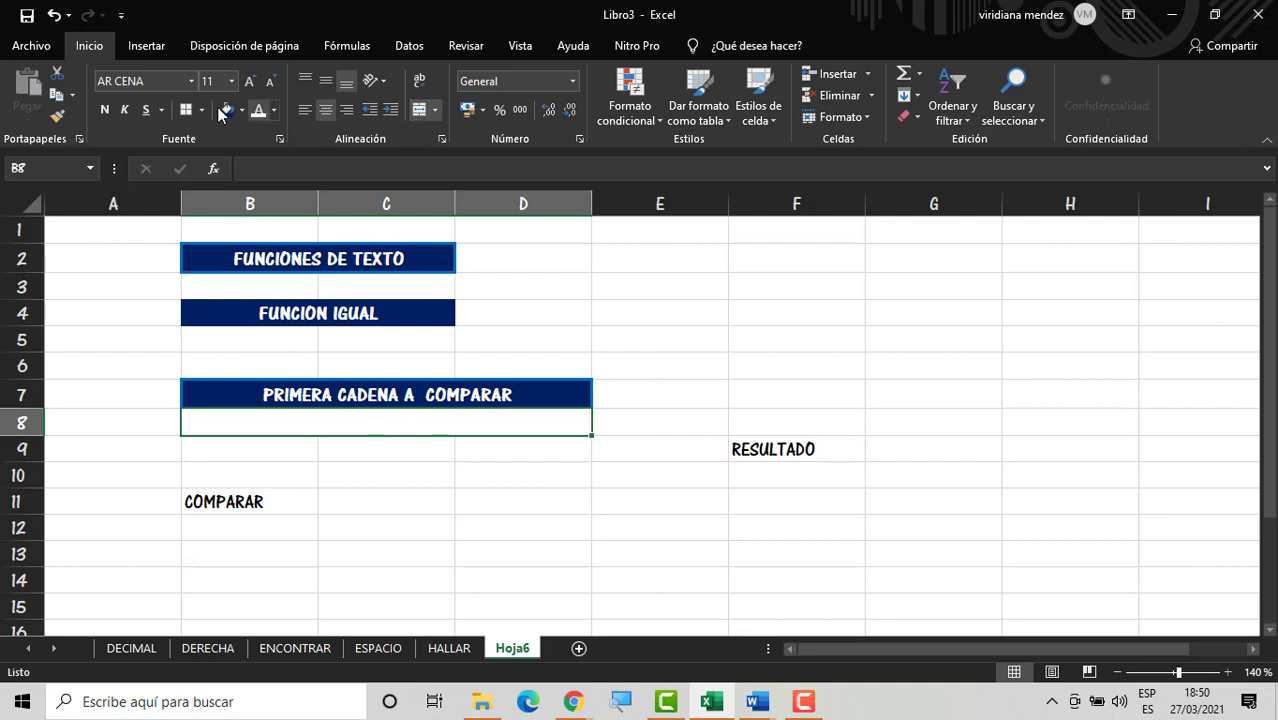
click(297, 466)
Step: Merge and center the COMPARAR heading across B11:D11 with dark blue fill and bold white text
drag(291, 500, 464, 504)
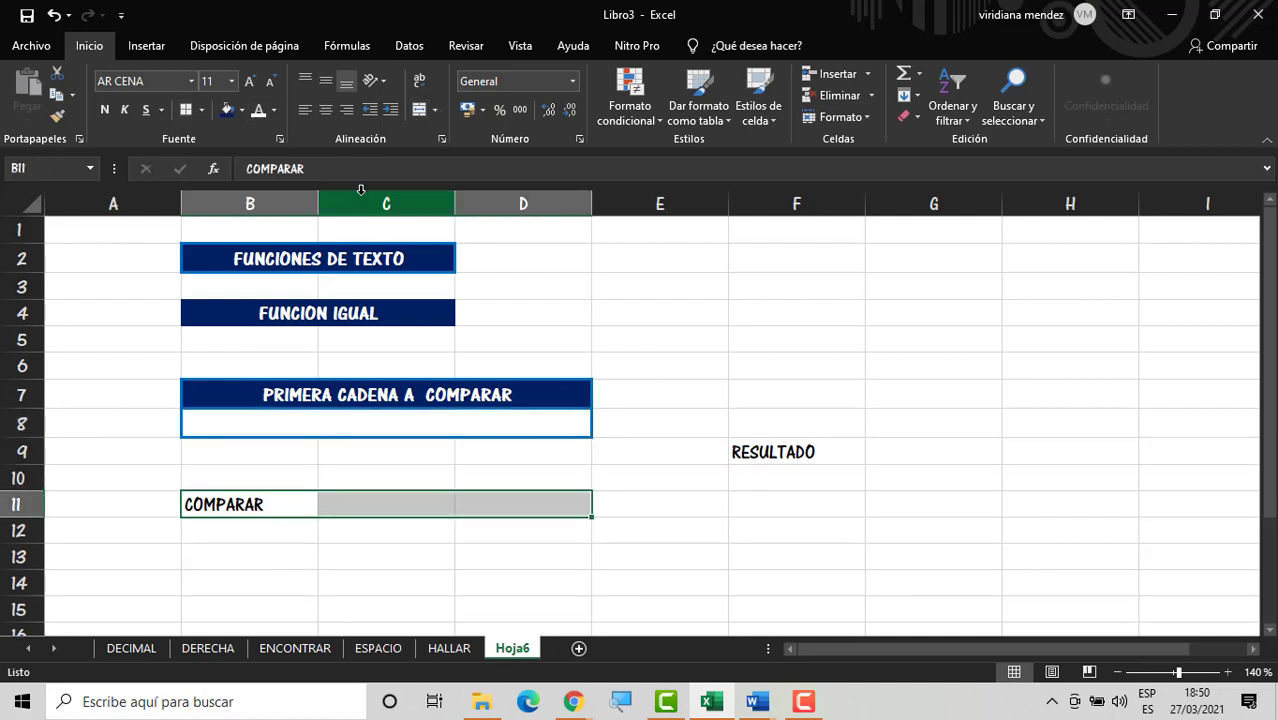
click(420, 109)
click(257, 113)
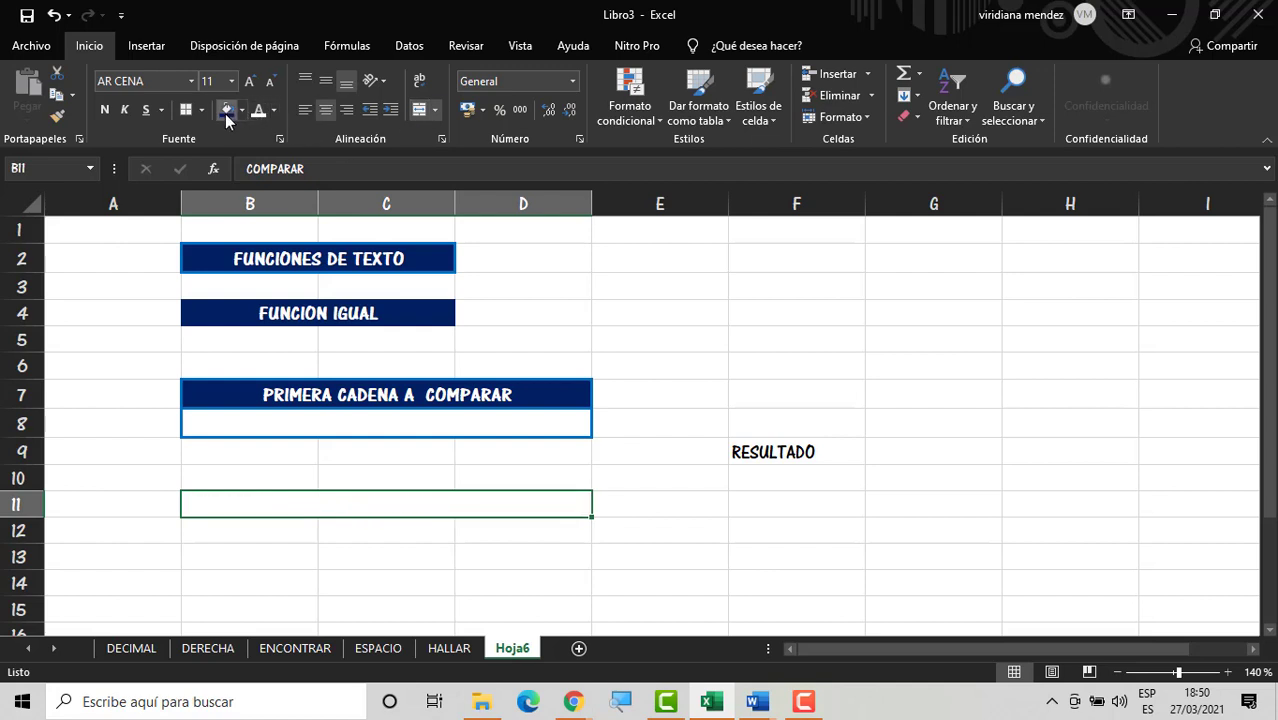
click(226, 111)
click(110, 111)
Step: Merge B12:D12 into one input cell and apply blue borders to B11:D12
click(311, 522)
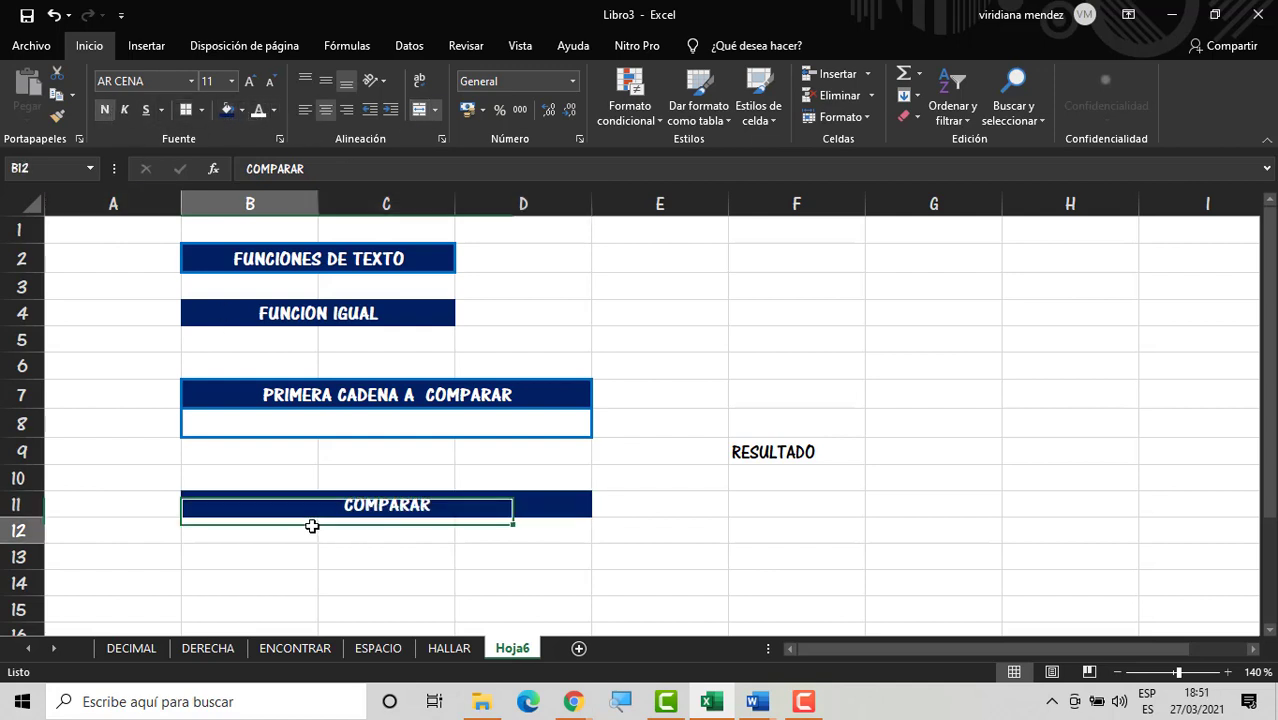
click(352, 527)
drag(308, 528, 474, 528)
click(474, 528)
drag(311, 533, 540, 530)
click(422, 110)
click(357, 598)
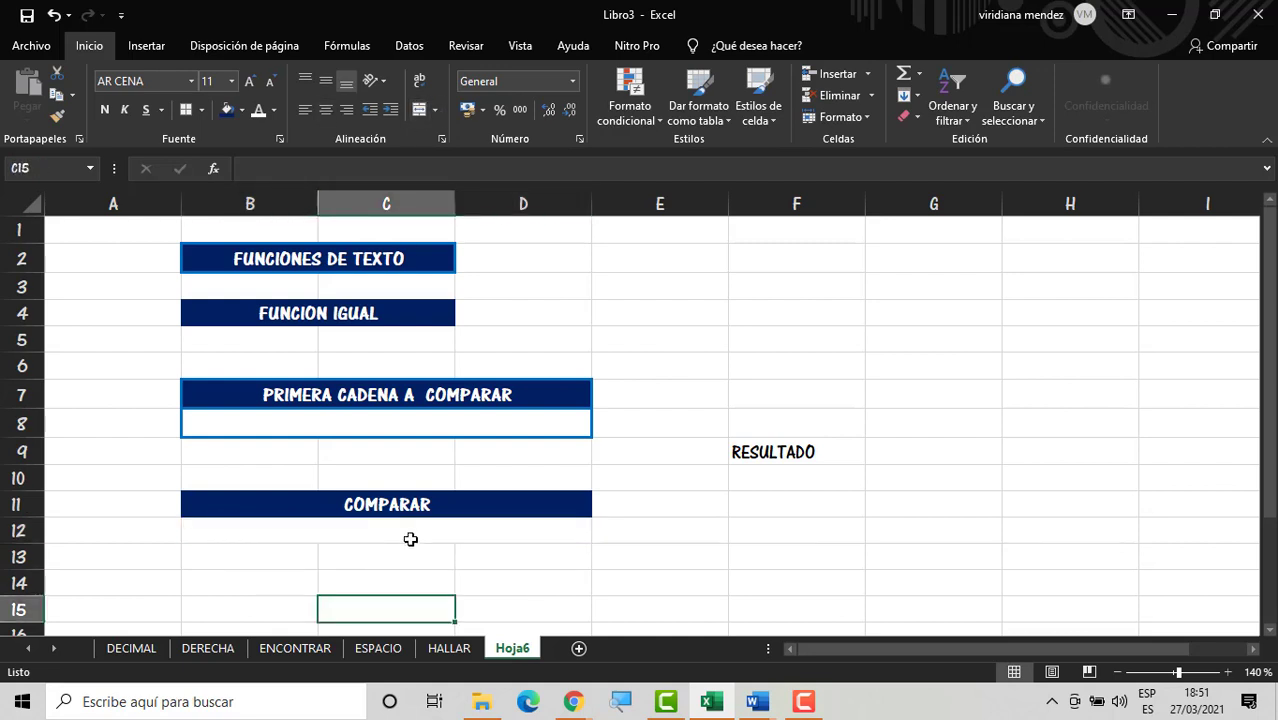
drag(411, 536, 414, 506)
click(186, 110)
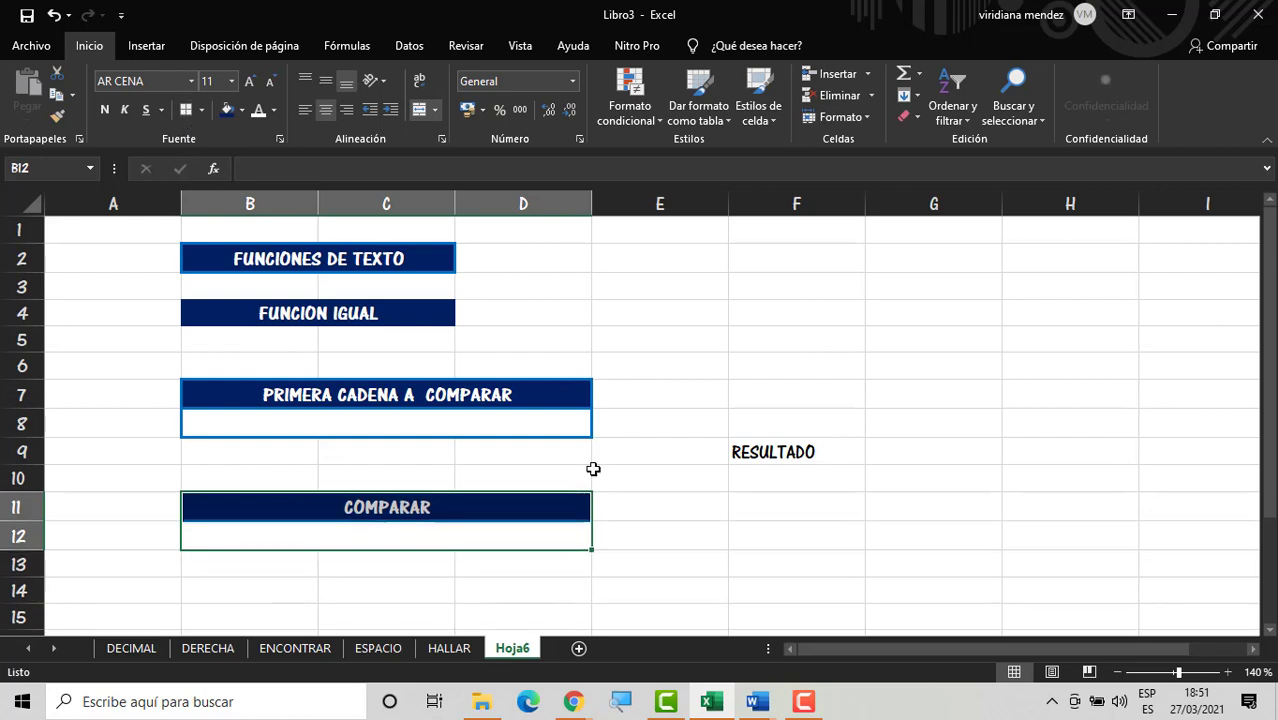
click(605, 505)
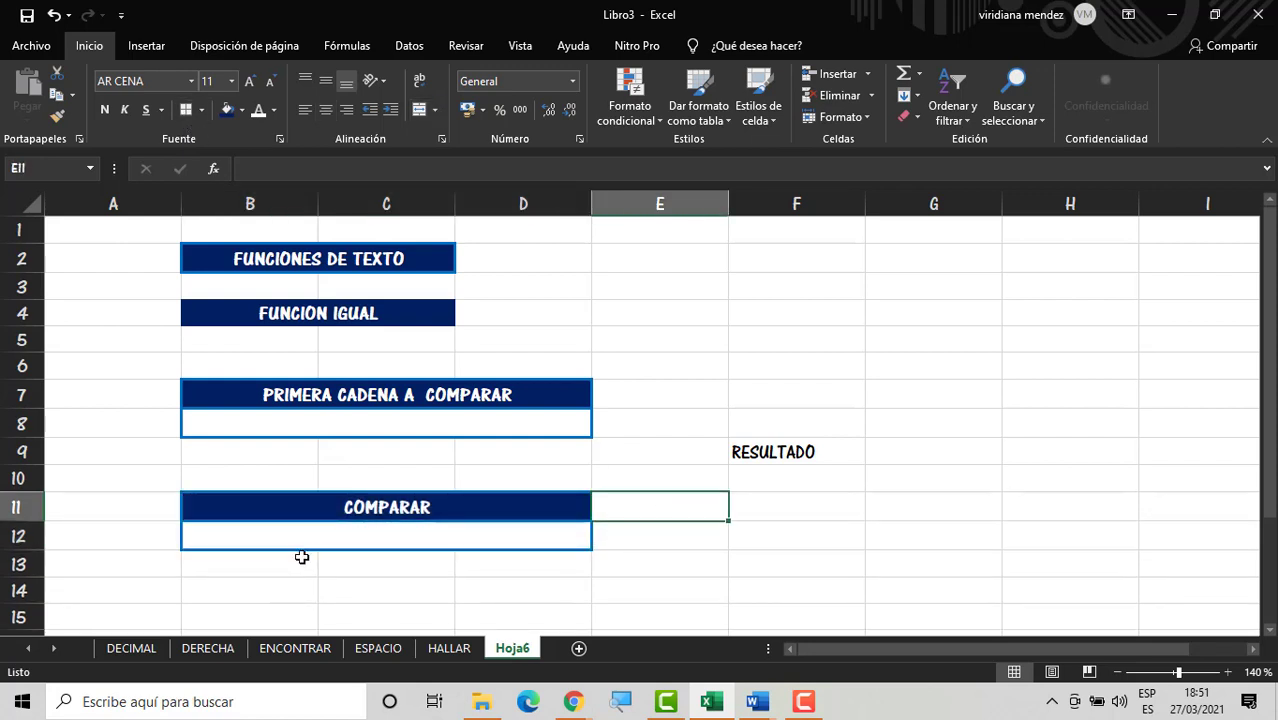
Step: Apply blue borders to F9:G9 and format the RESULTADO label in F9 with dark blue fill and bold white text
click(782, 457)
drag(851, 451, 969, 448)
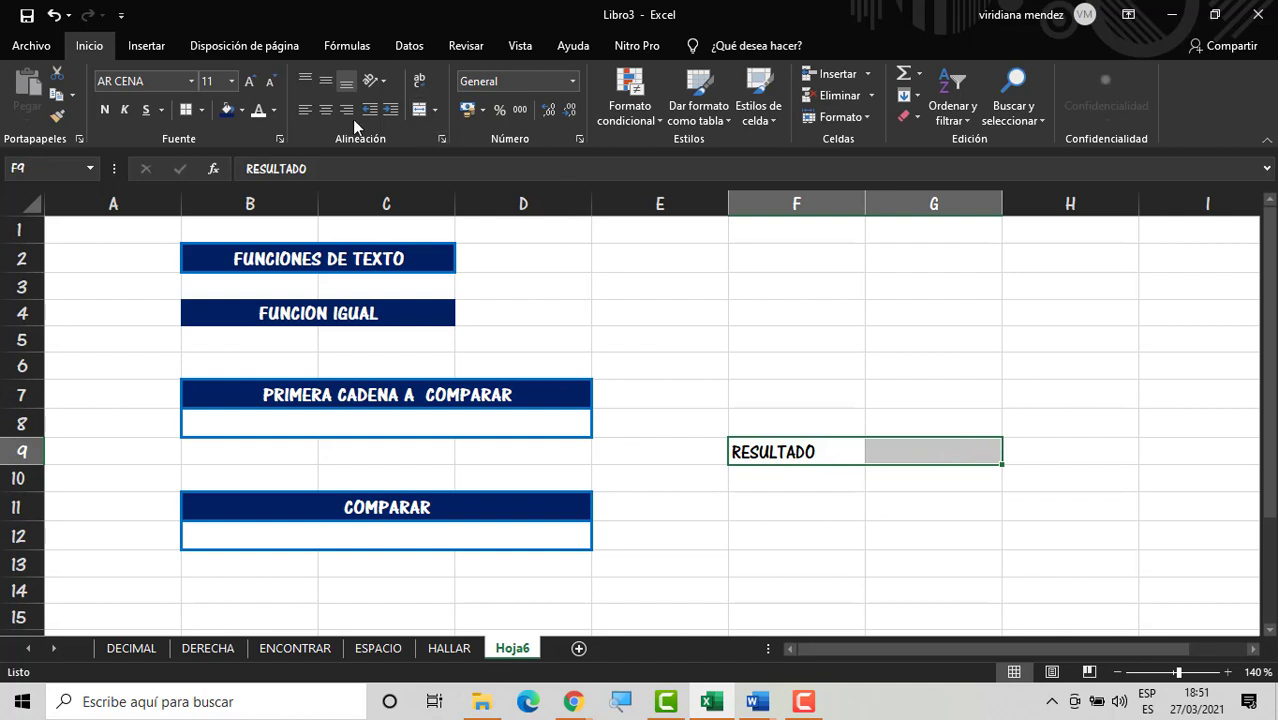
click(187, 110)
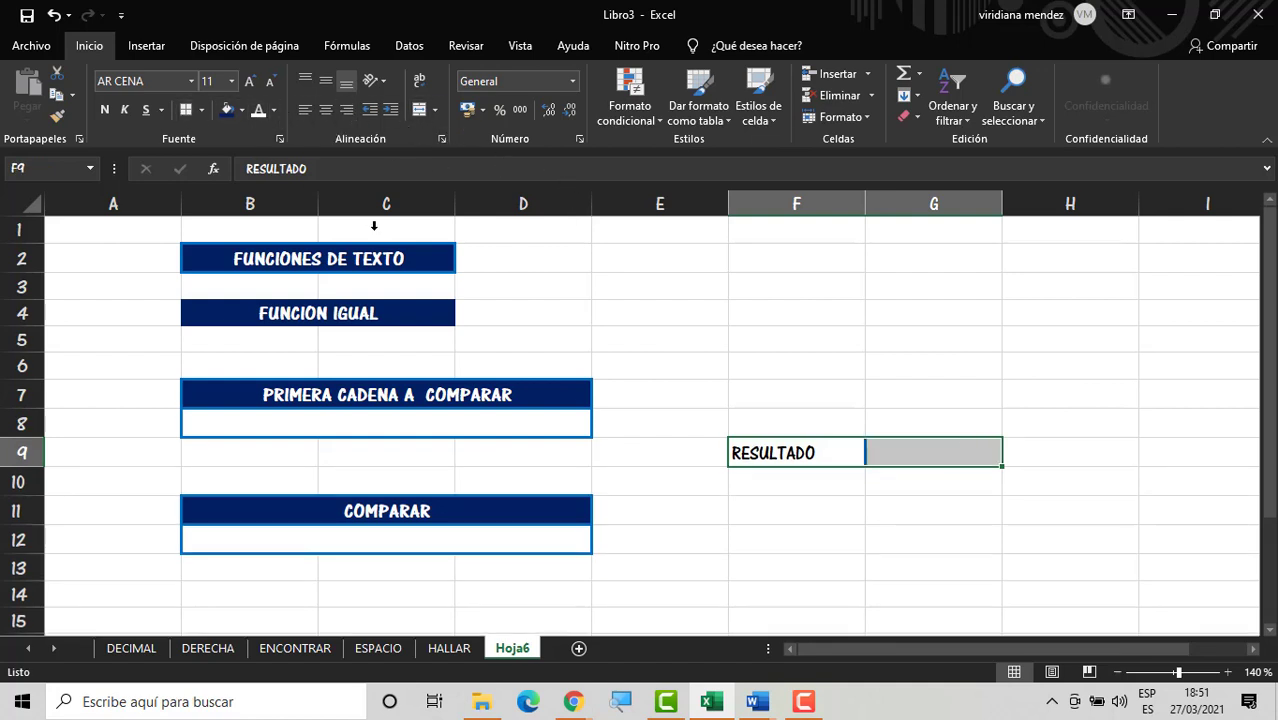
click(799, 507)
click(791, 446)
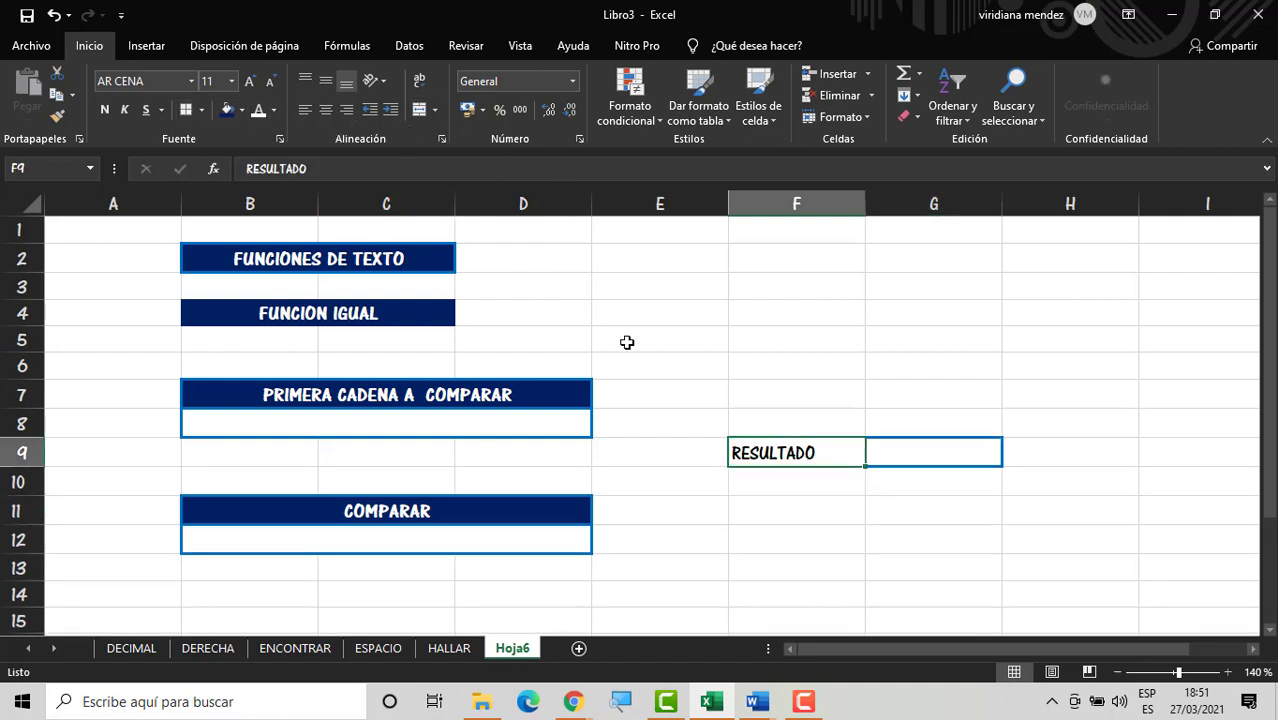
click(227, 110)
click(258, 110)
click(104, 110)
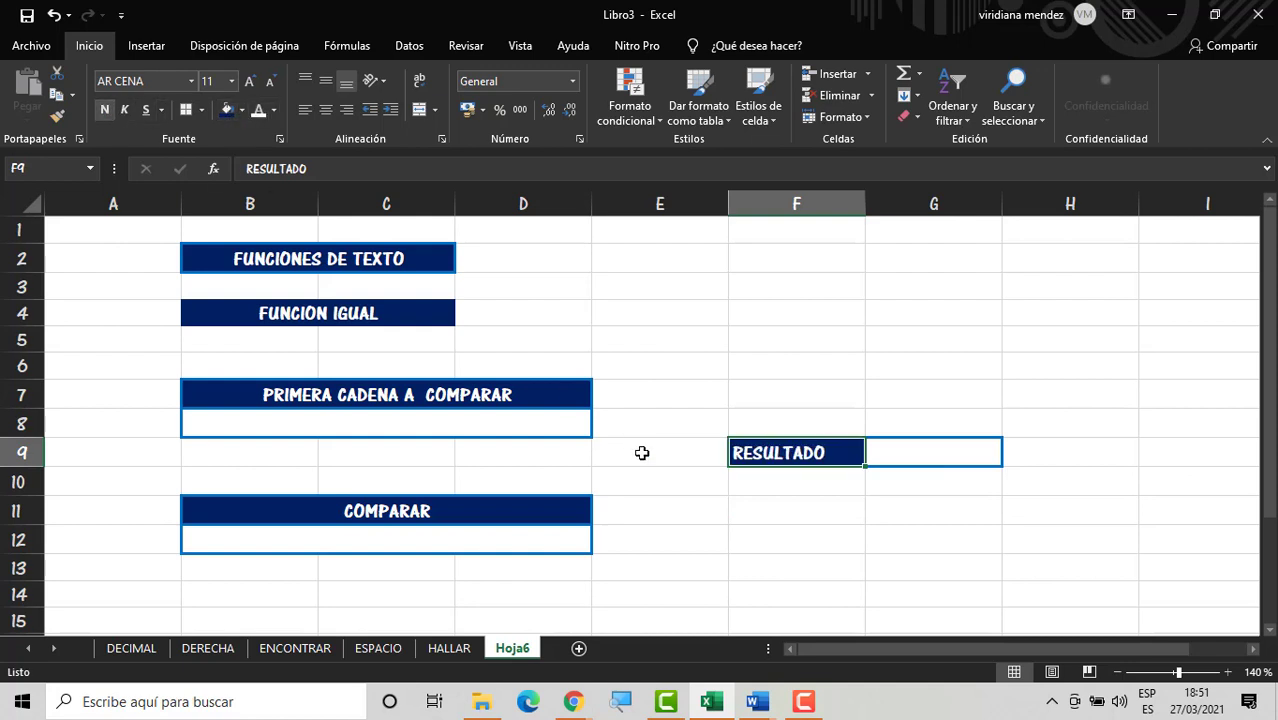
click(642, 451)
click(674, 511)
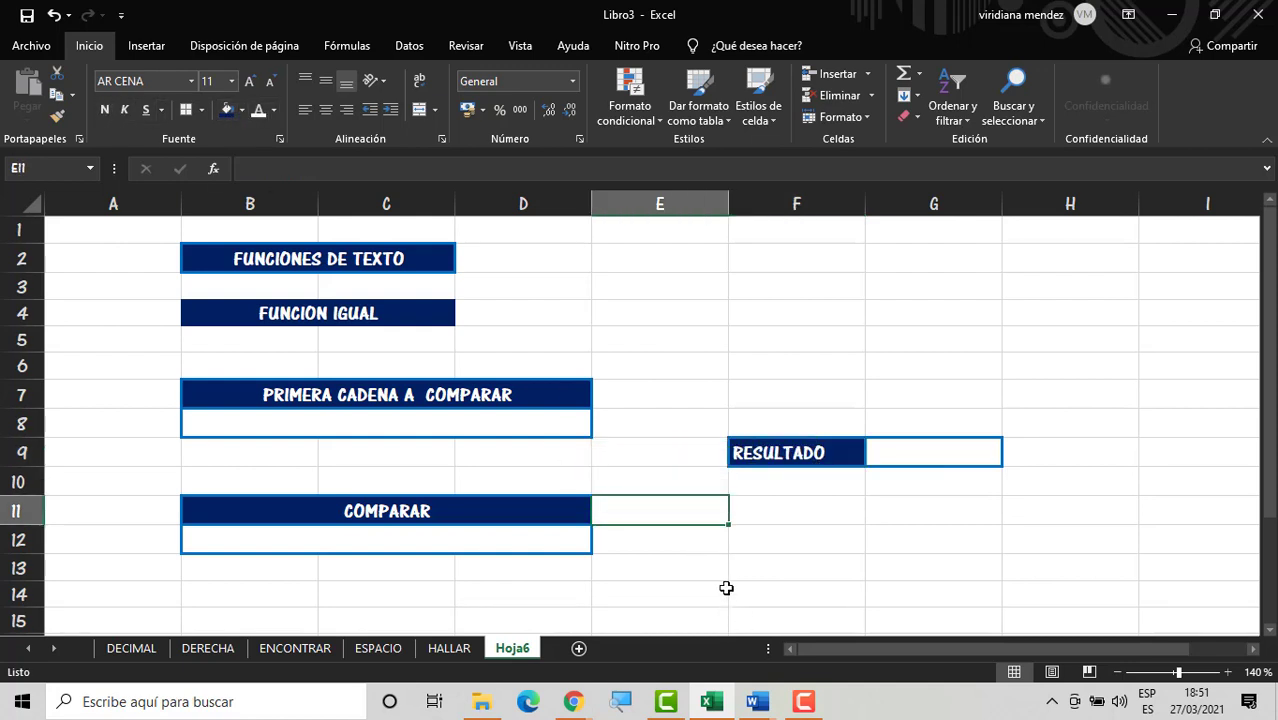
click(777, 451)
click(810, 365)
click(866, 568)
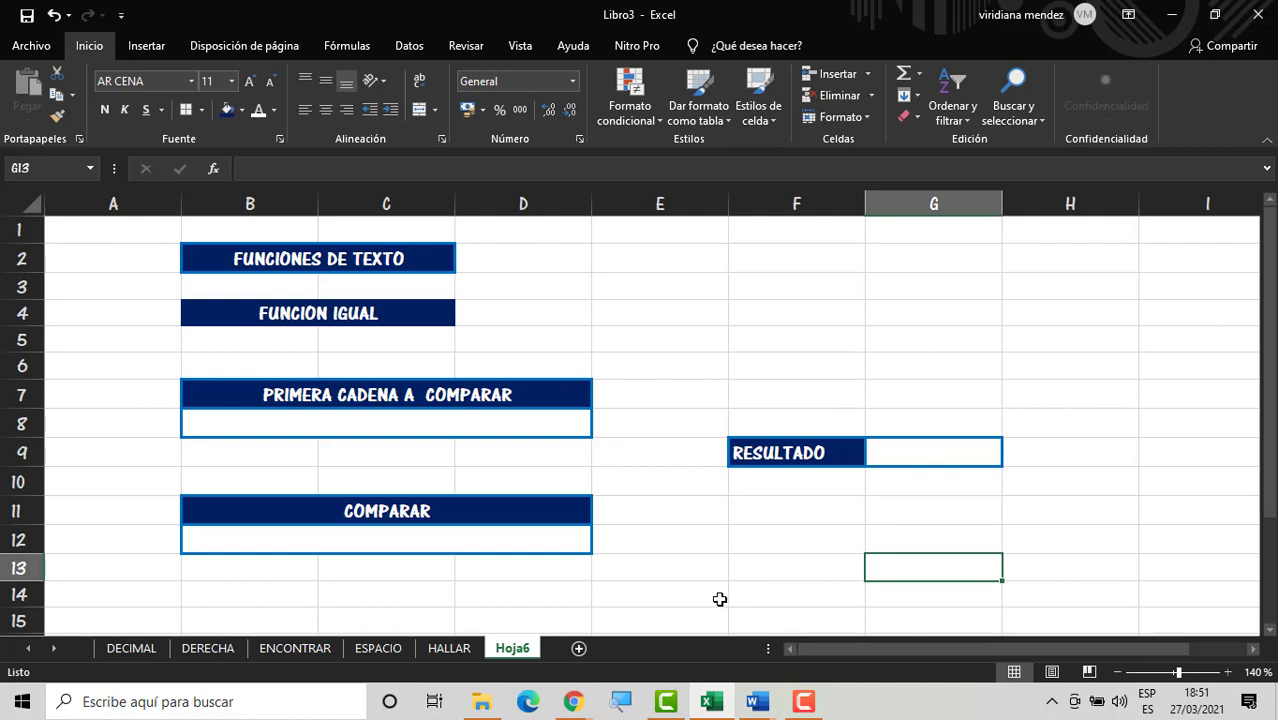
click(421, 418)
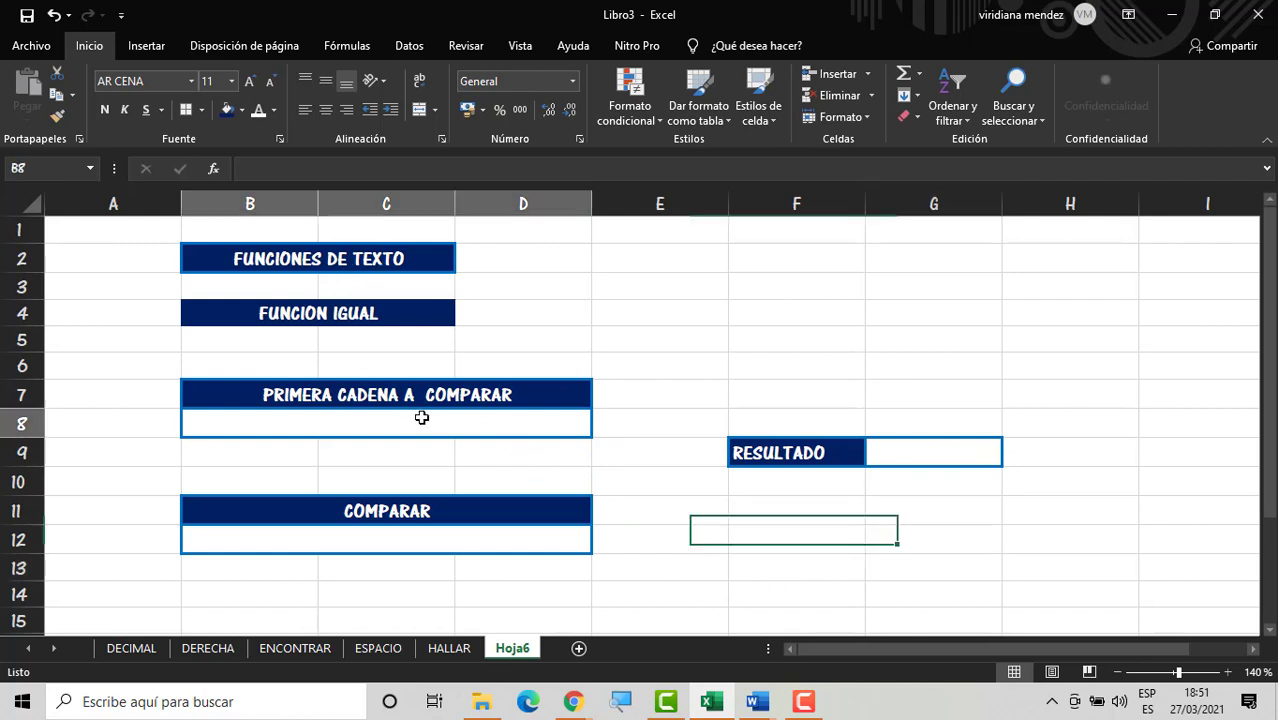
click(556, 536)
click(659, 579)
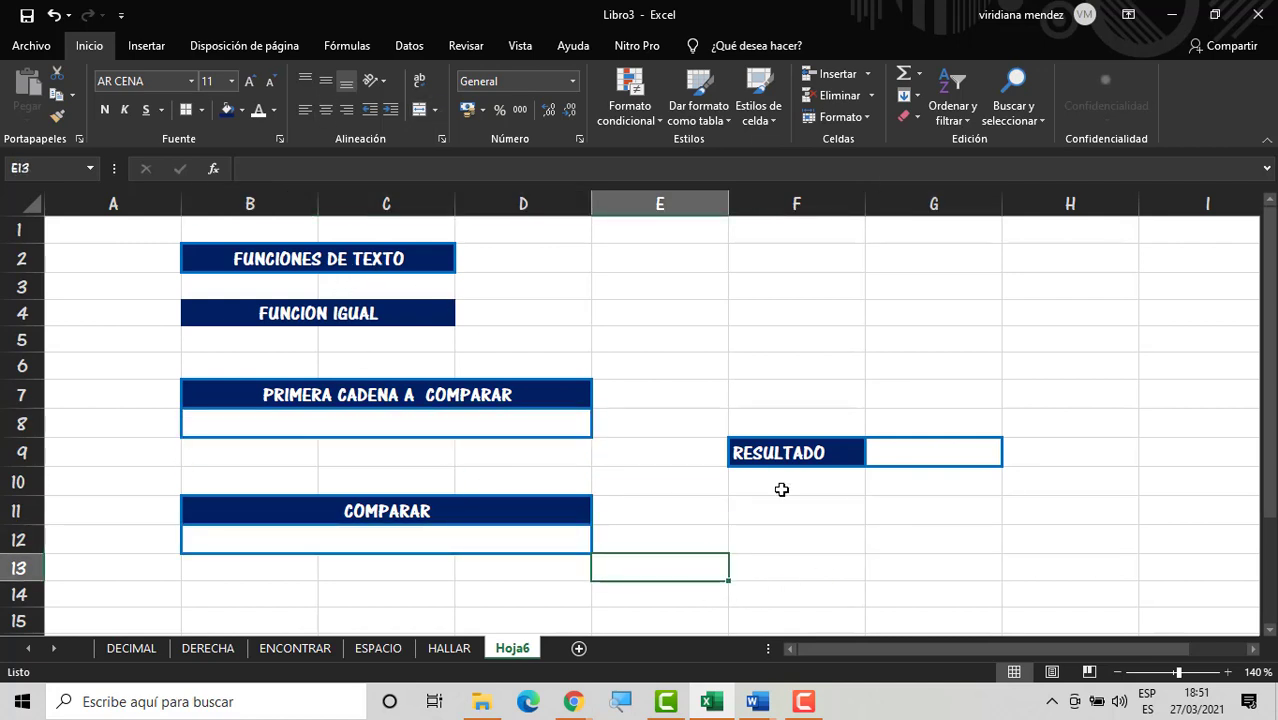
click(893, 451)
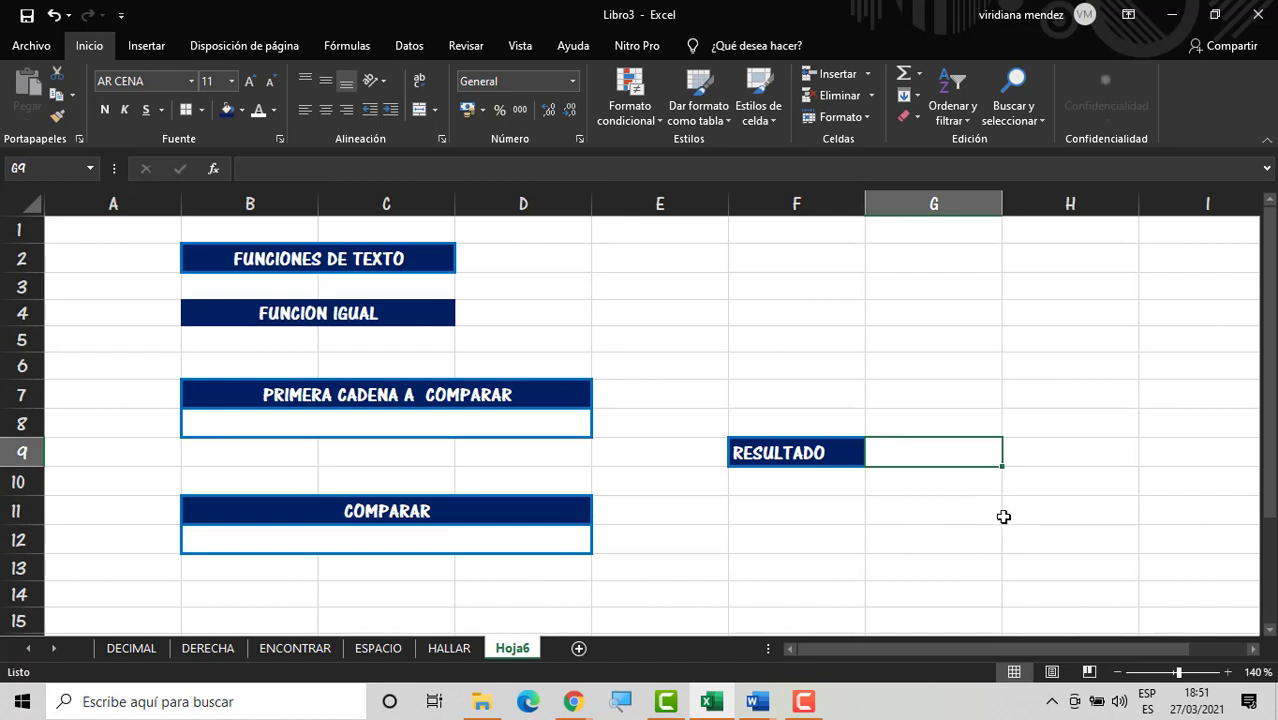
click(993, 392)
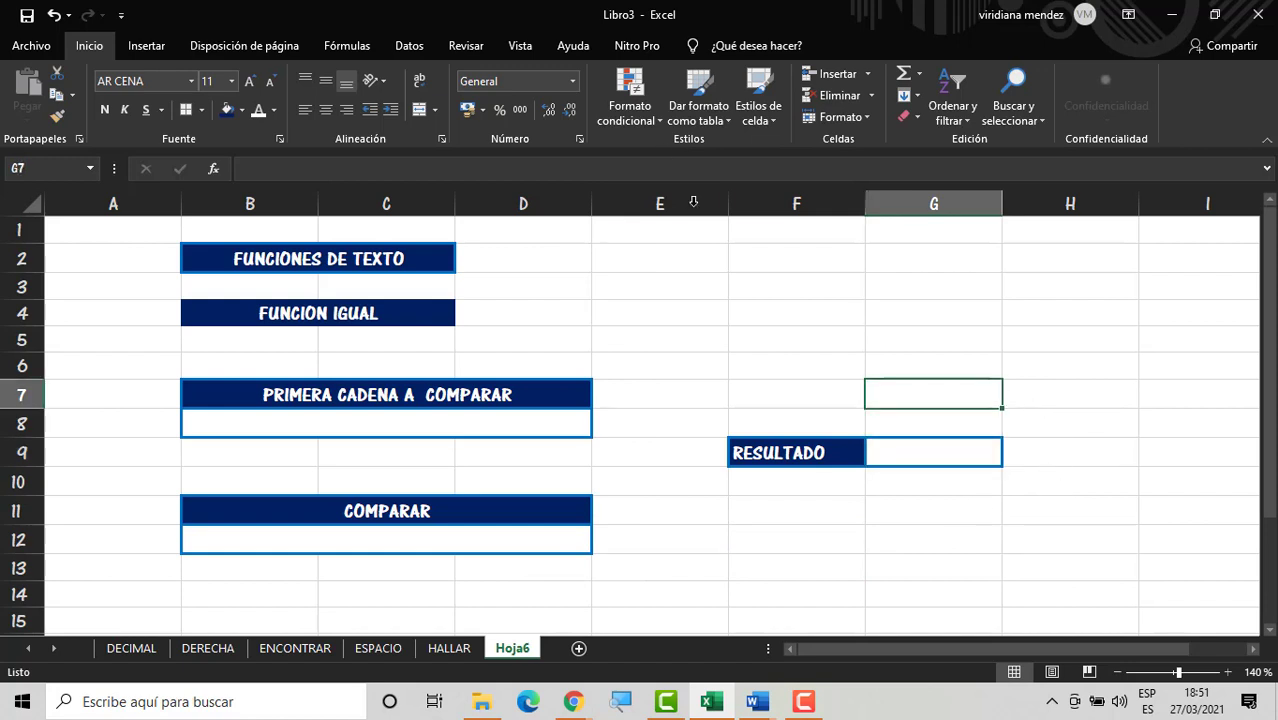
click(753, 301)
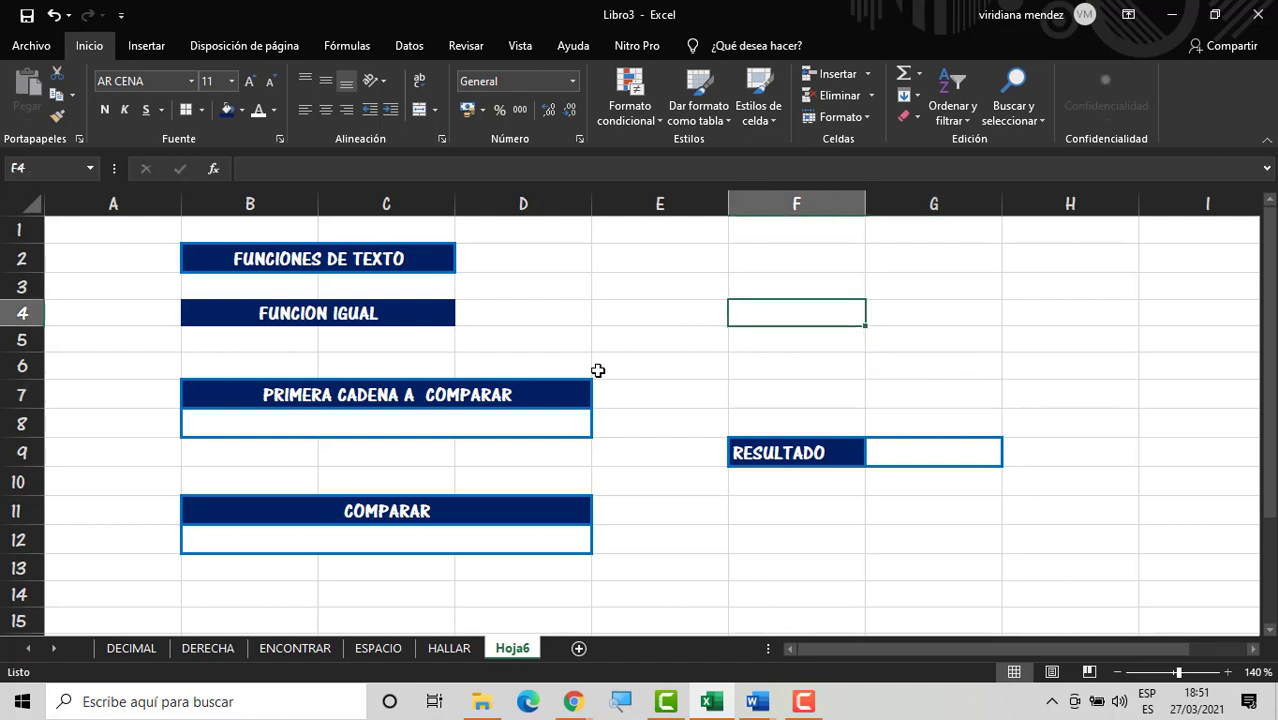
click(582, 424)
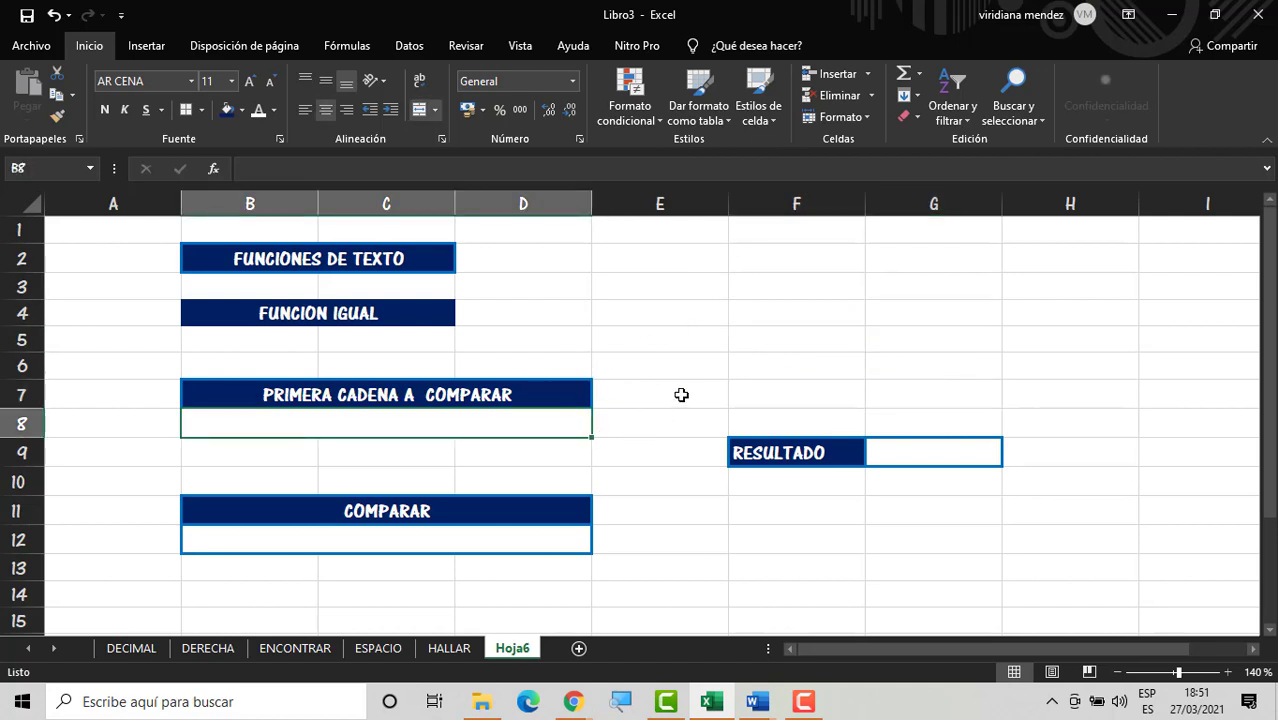
mouse_move(594, 701)
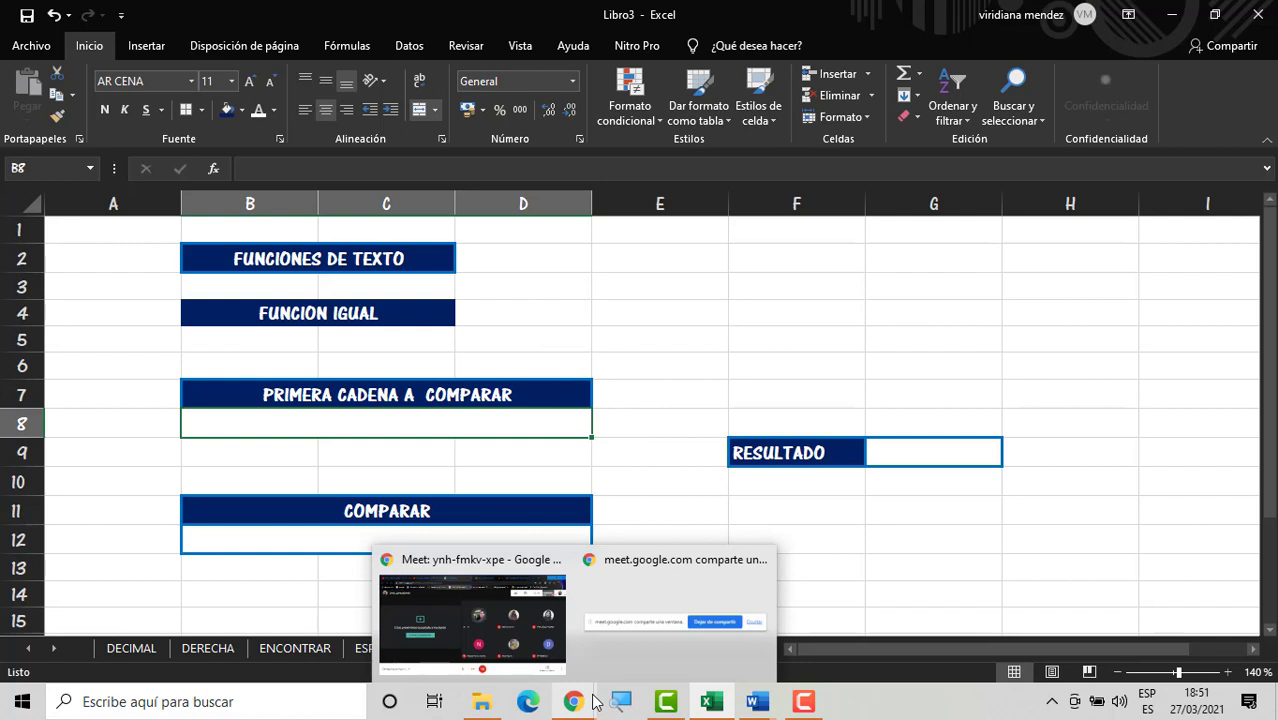
click(605, 353)
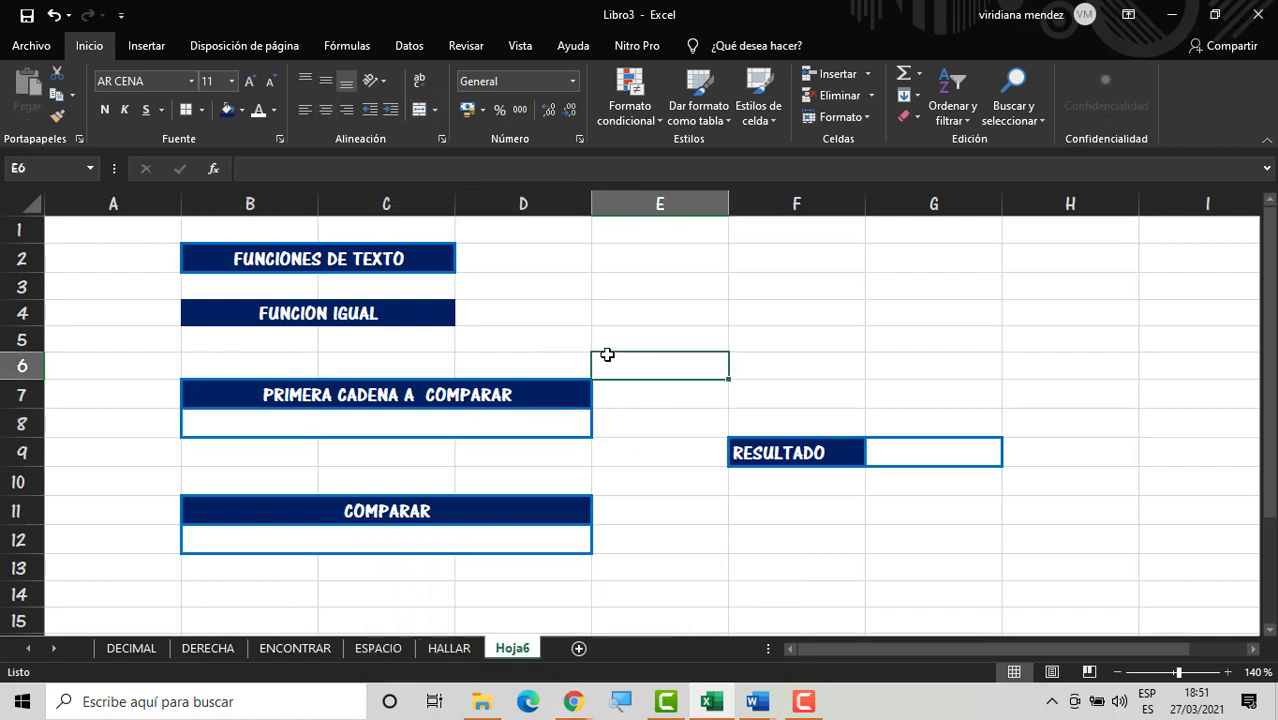
click(323, 418)
click(403, 547)
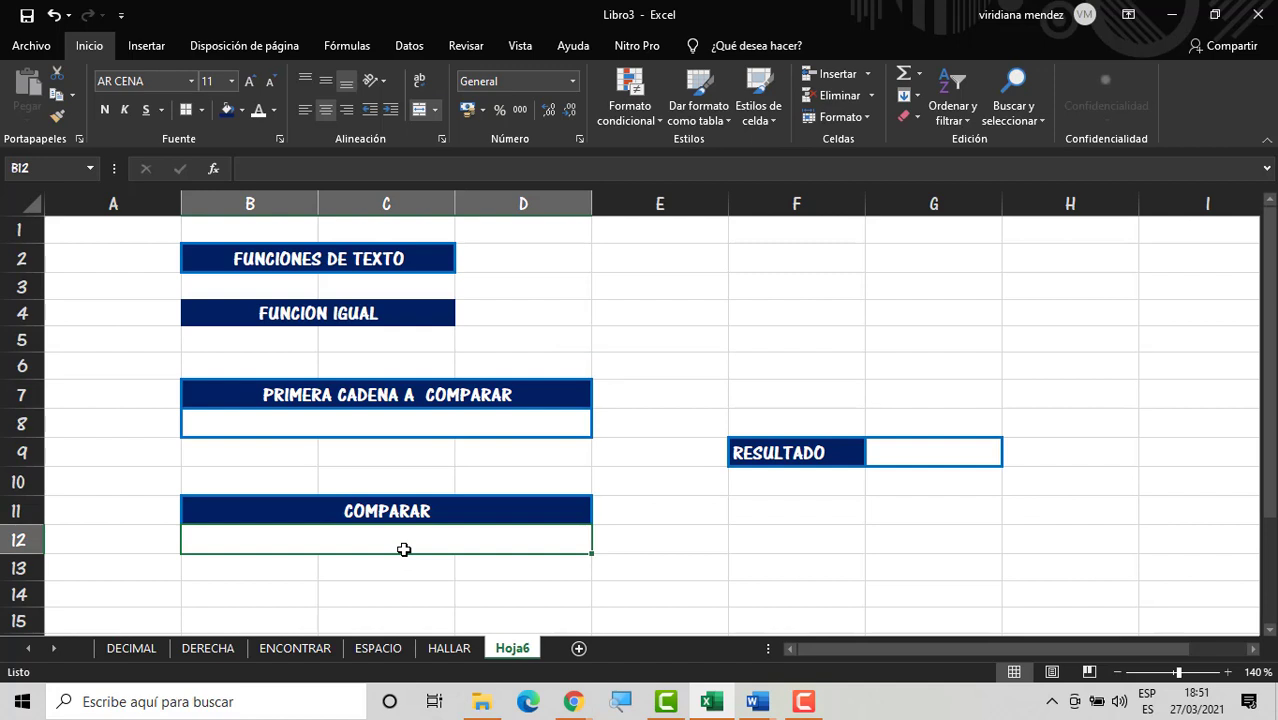
click(450, 430)
click(953, 446)
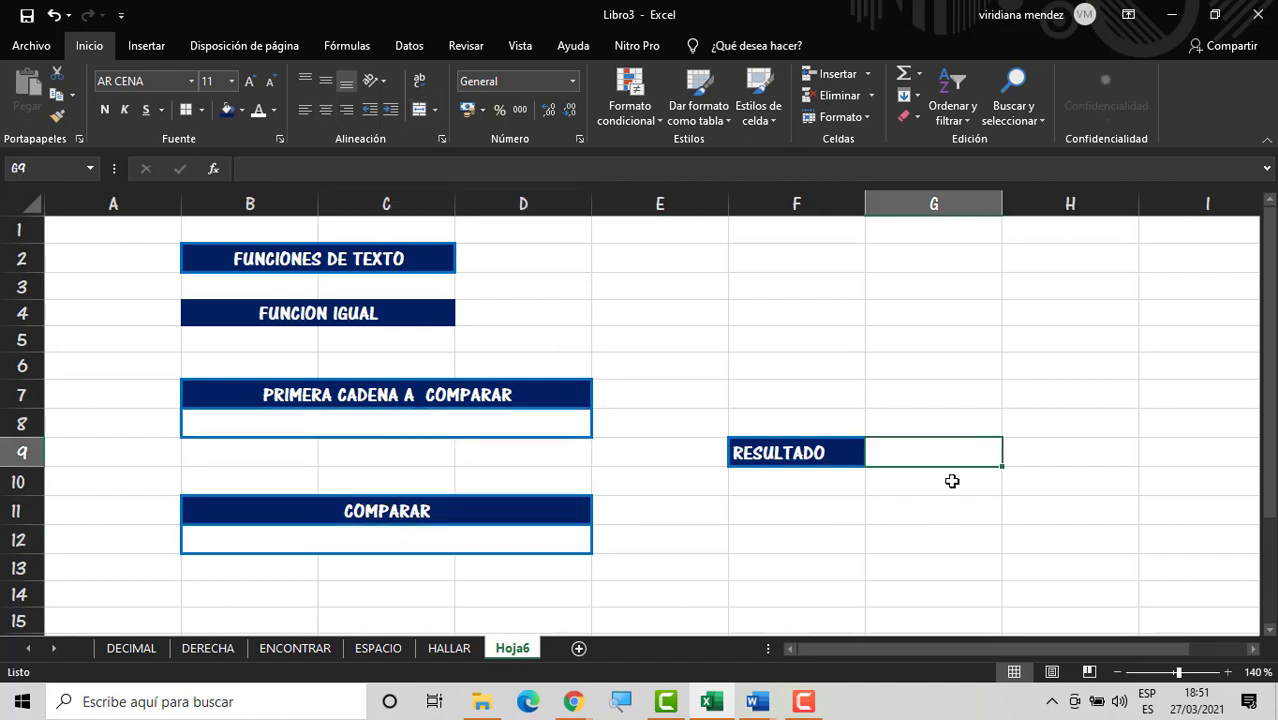
Step: Enter the formula =IGUAL(B8;B12) in the result cell G9 to compare the two input cells
text(=)
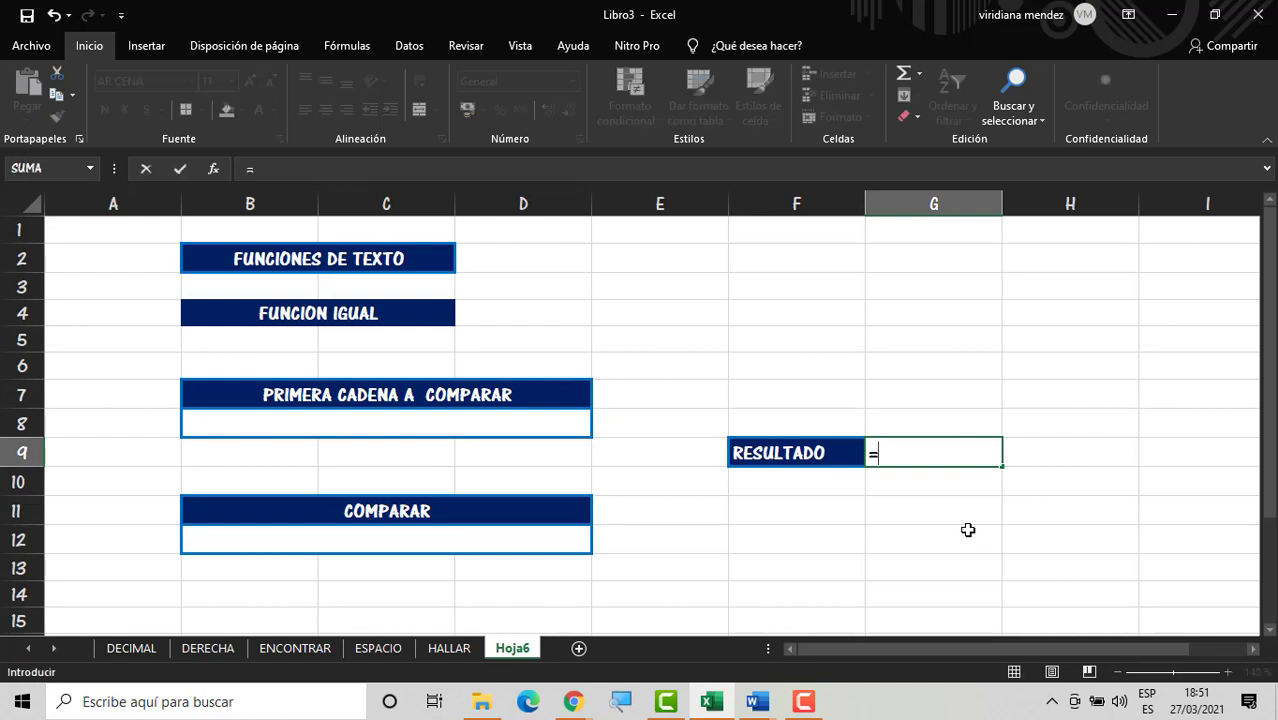
text(IG)
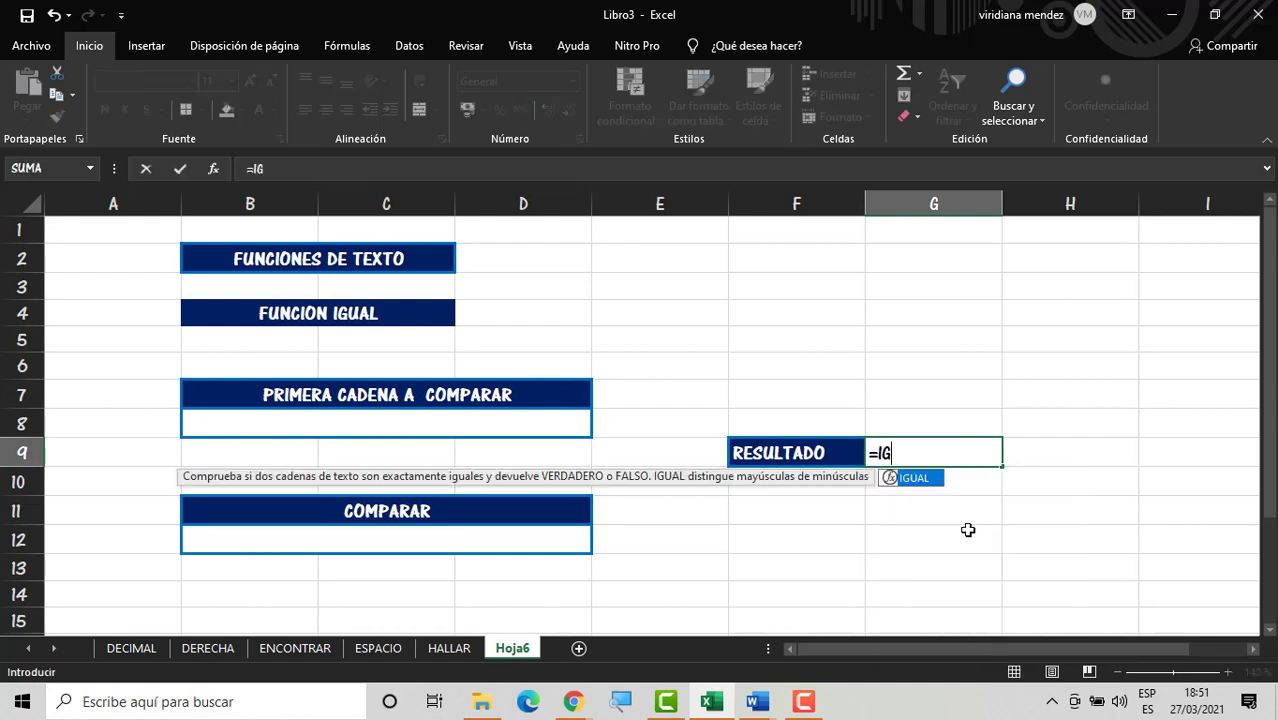
double_click(912, 484)
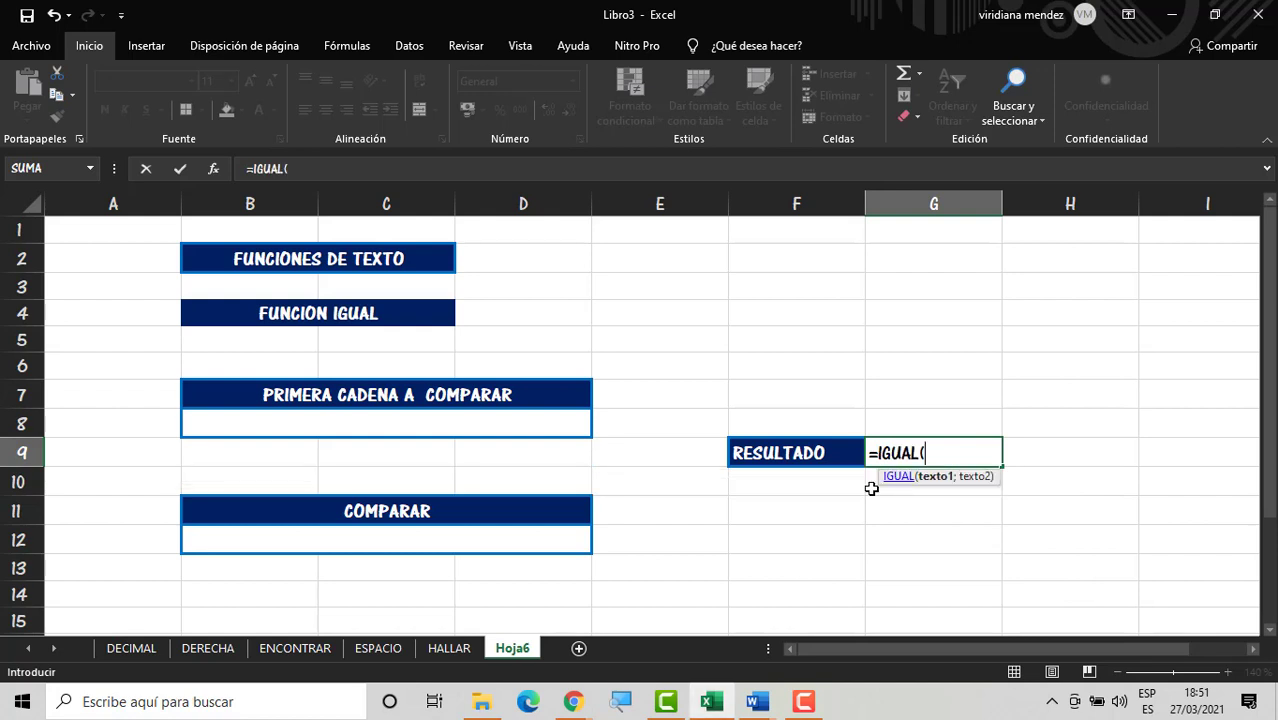
click(522, 423)
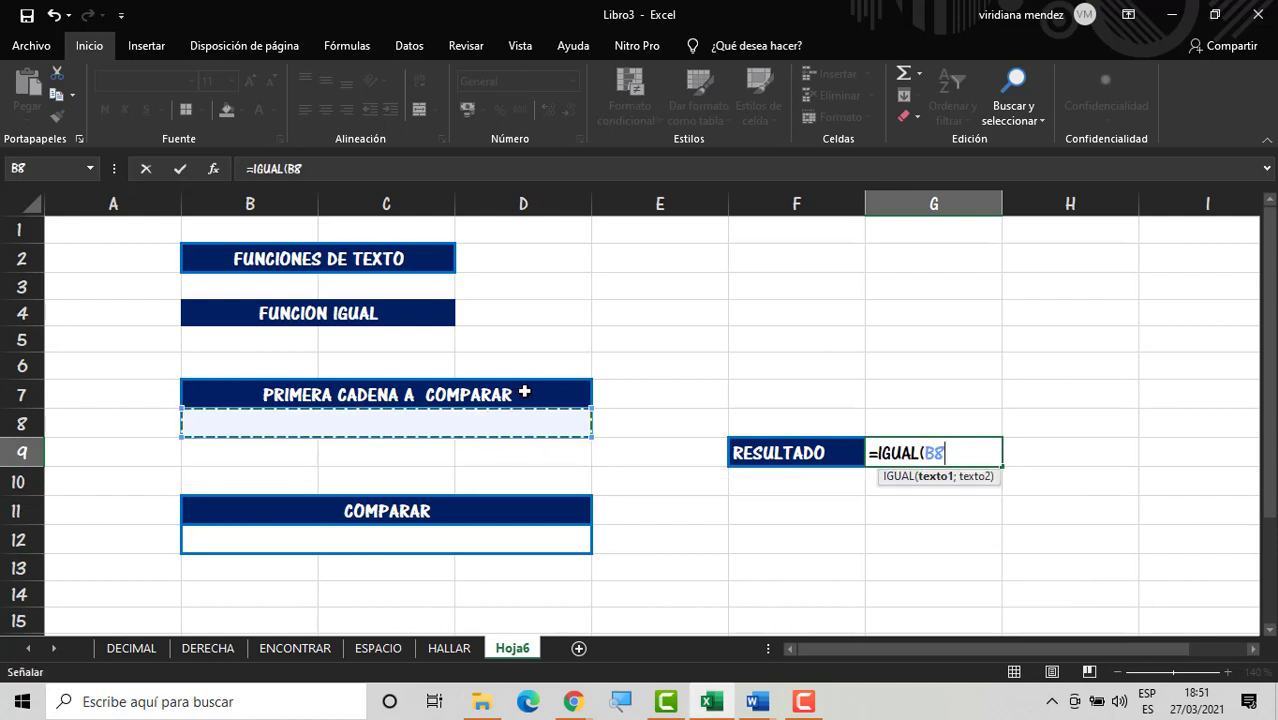
text(;)
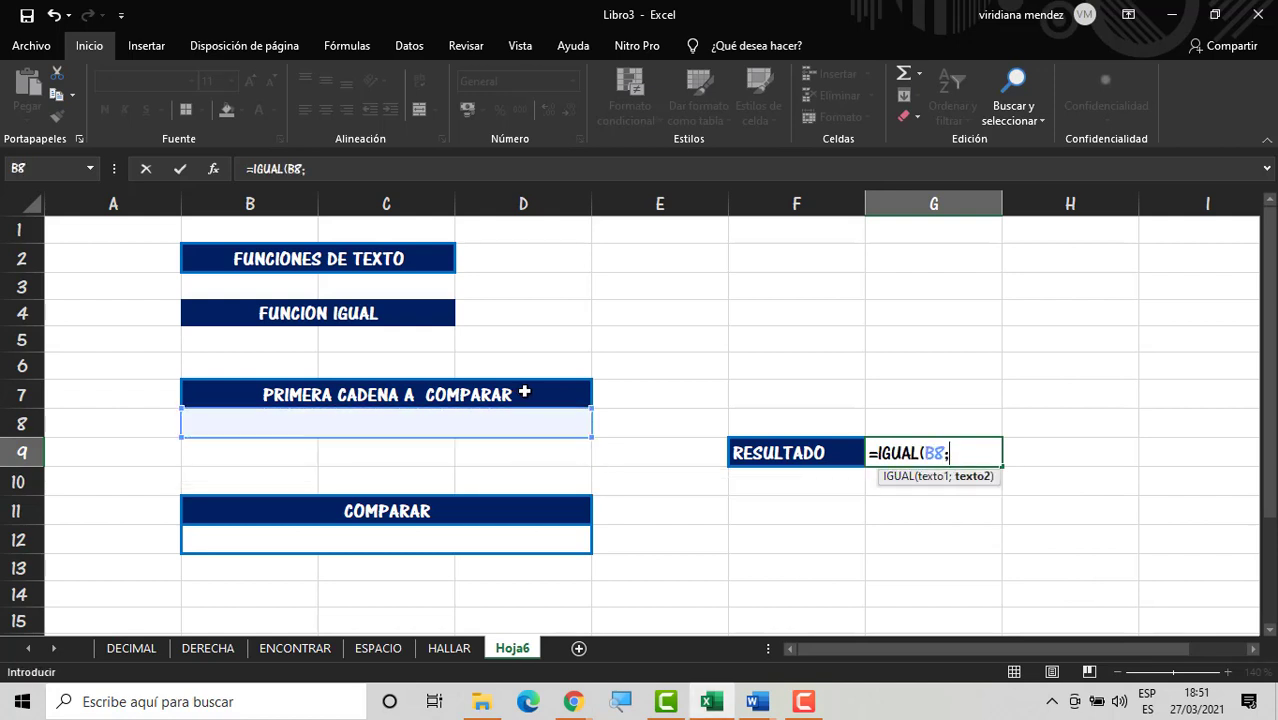
click(467, 529)
key(Return)
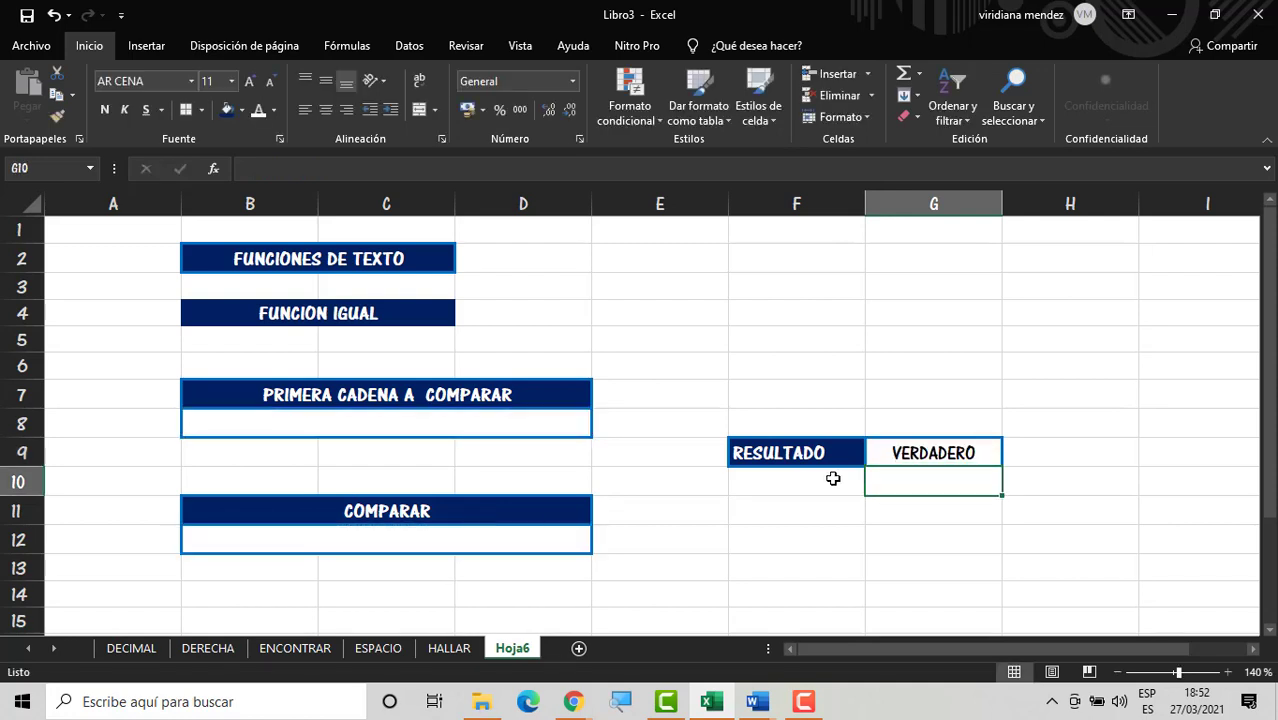
click(900, 452)
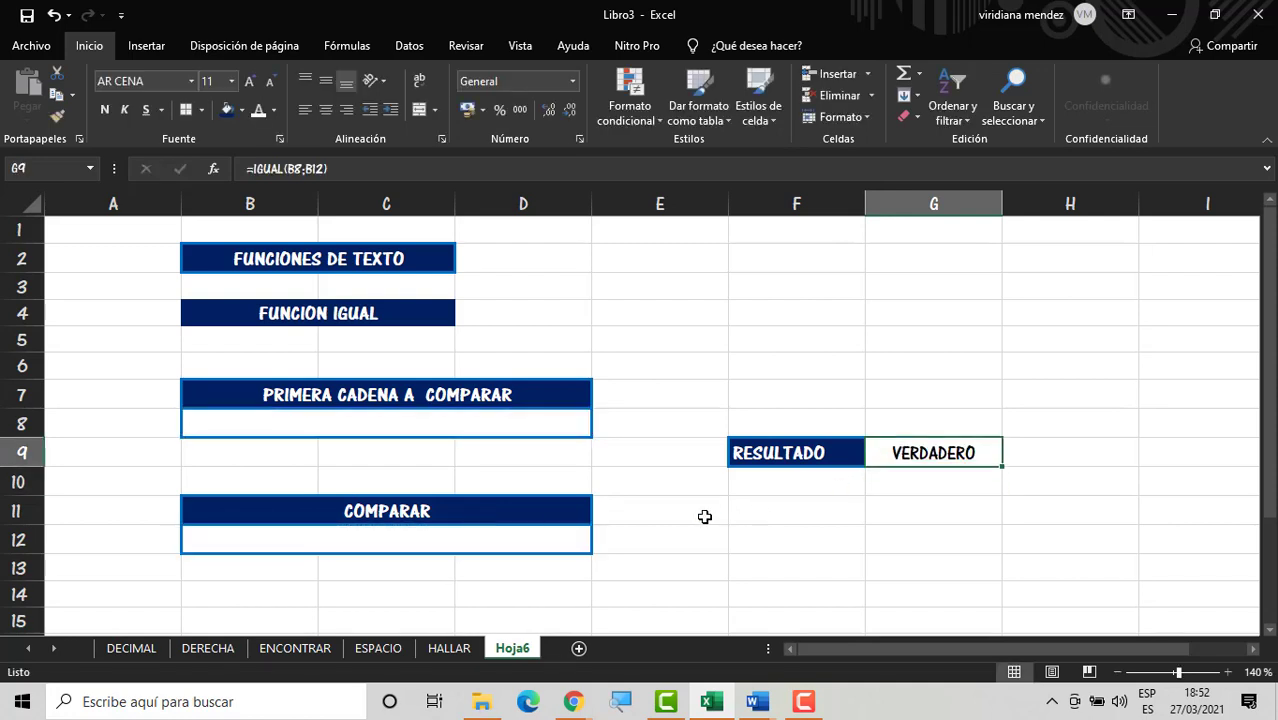
Step: Enter 1 in the first comparison cell B8 to test the IGUAL formula against the empty B12
click(524, 428)
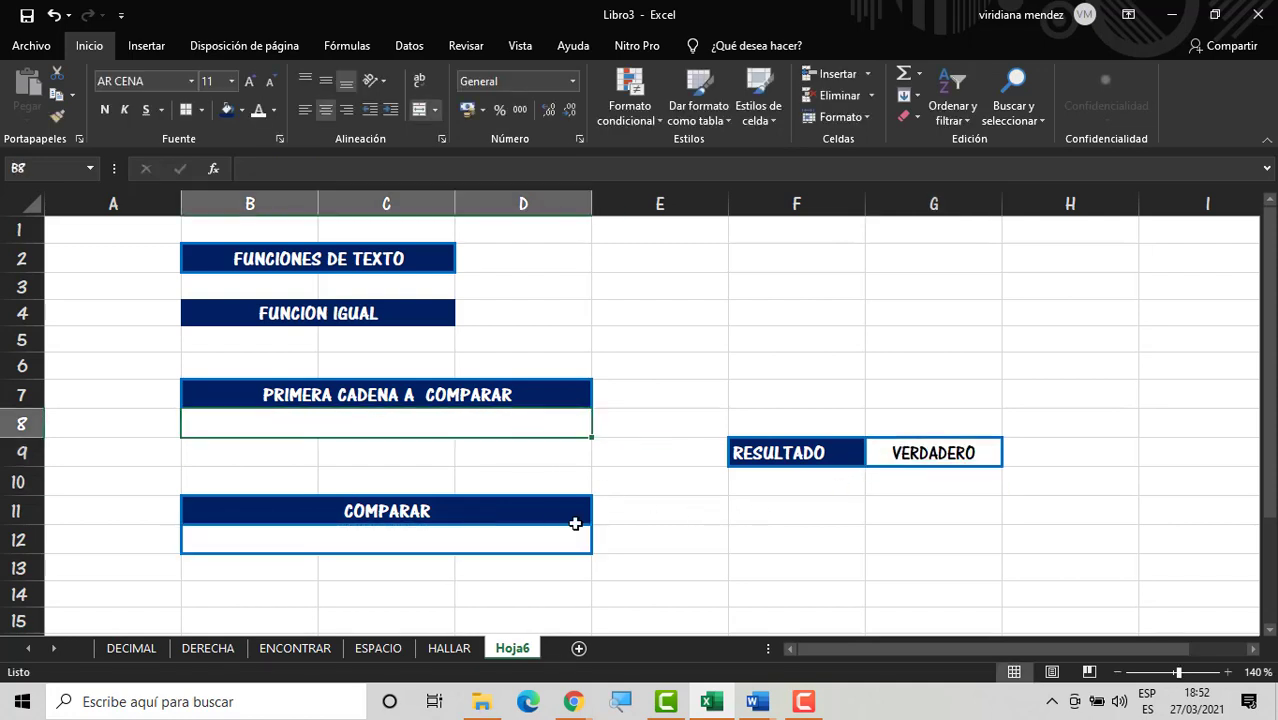
click(650, 534)
click(463, 425)
text(1)
key(Return)
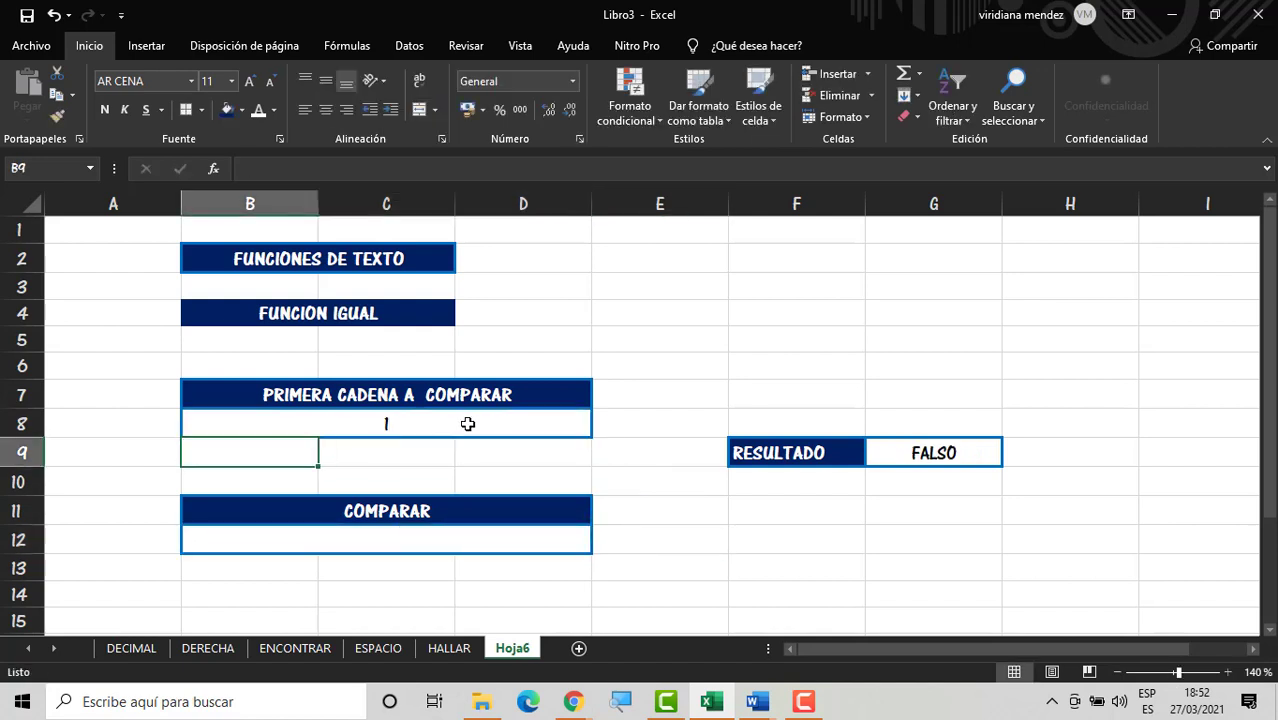
click(686, 492)
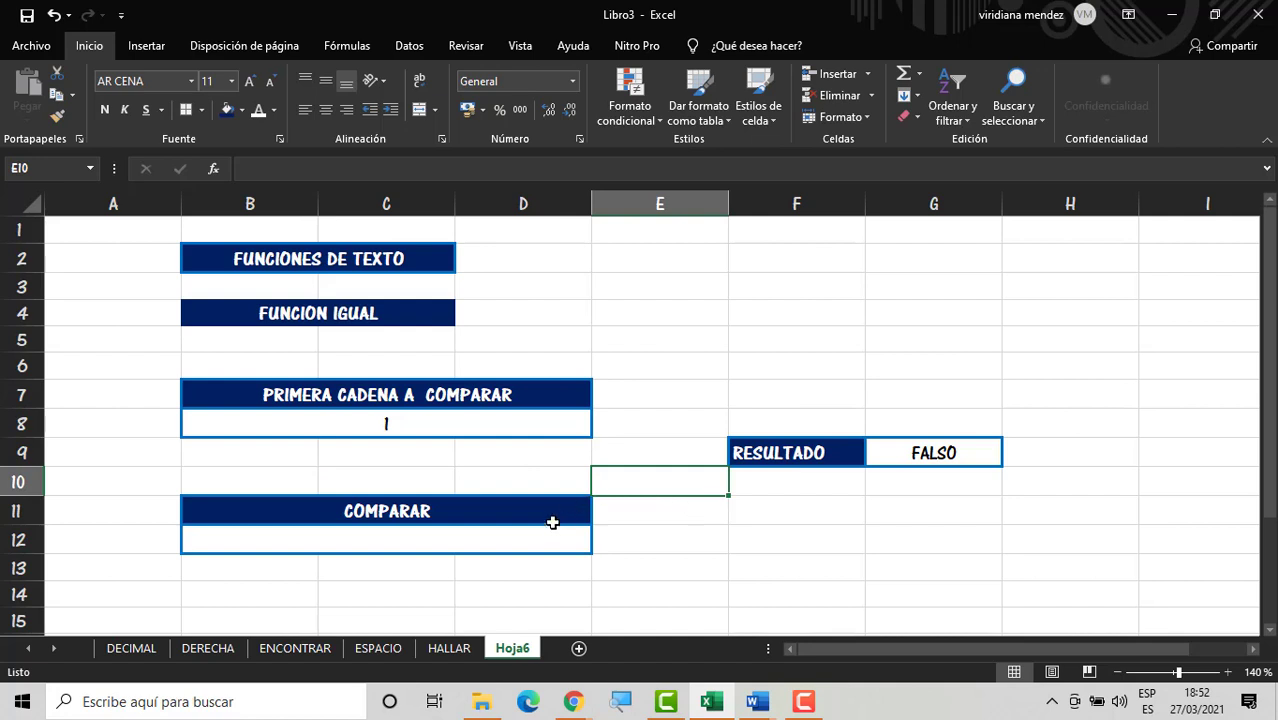
Step: Replace the content of the first comparison cell B8 with TELEFONO
click(474, 422)
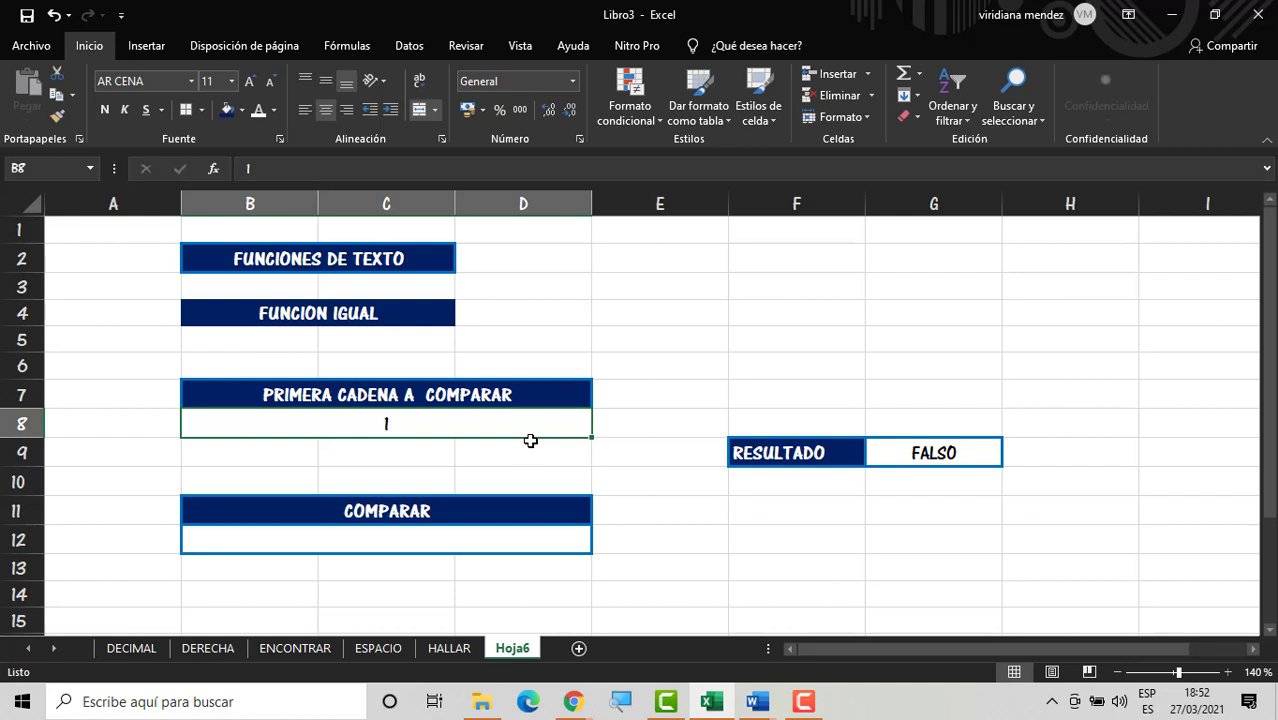
text(TELE)
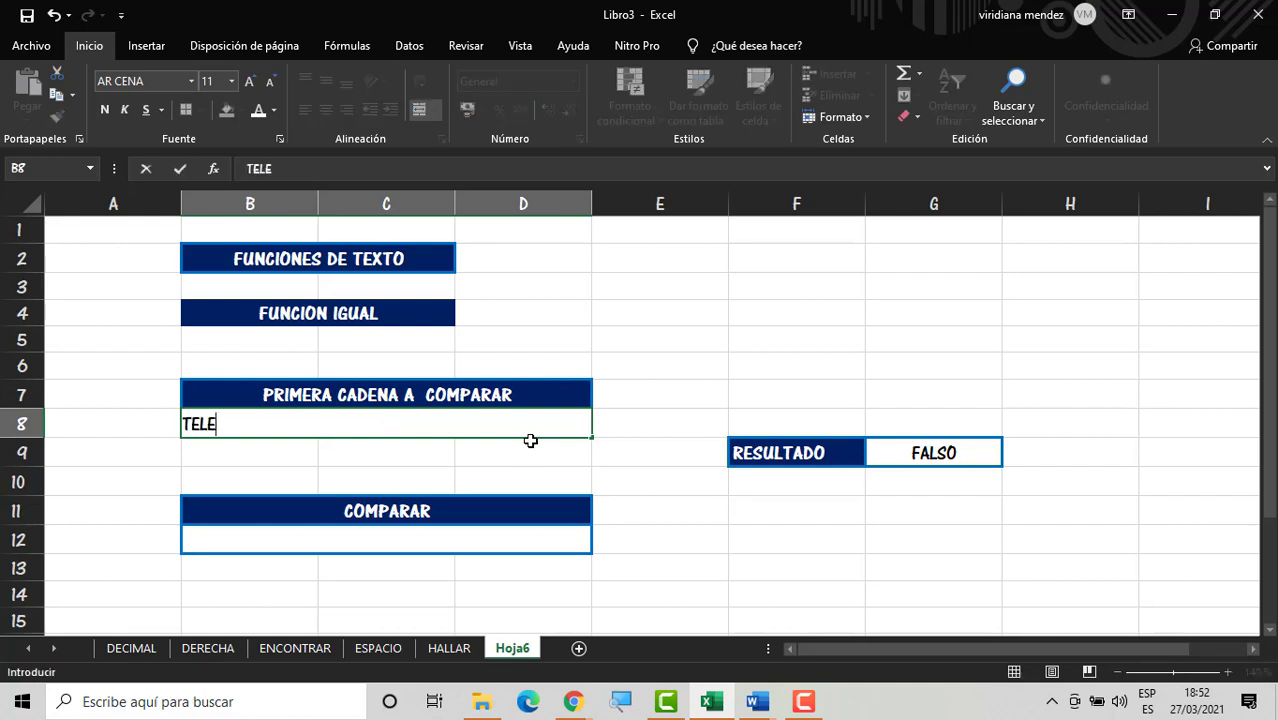
text(FONO)
key(Return)
Step: Enter TELEFONO in the second comparison cell B12 beneath the COMPARAR heading
key(Down)
key(Down)
key(Down)
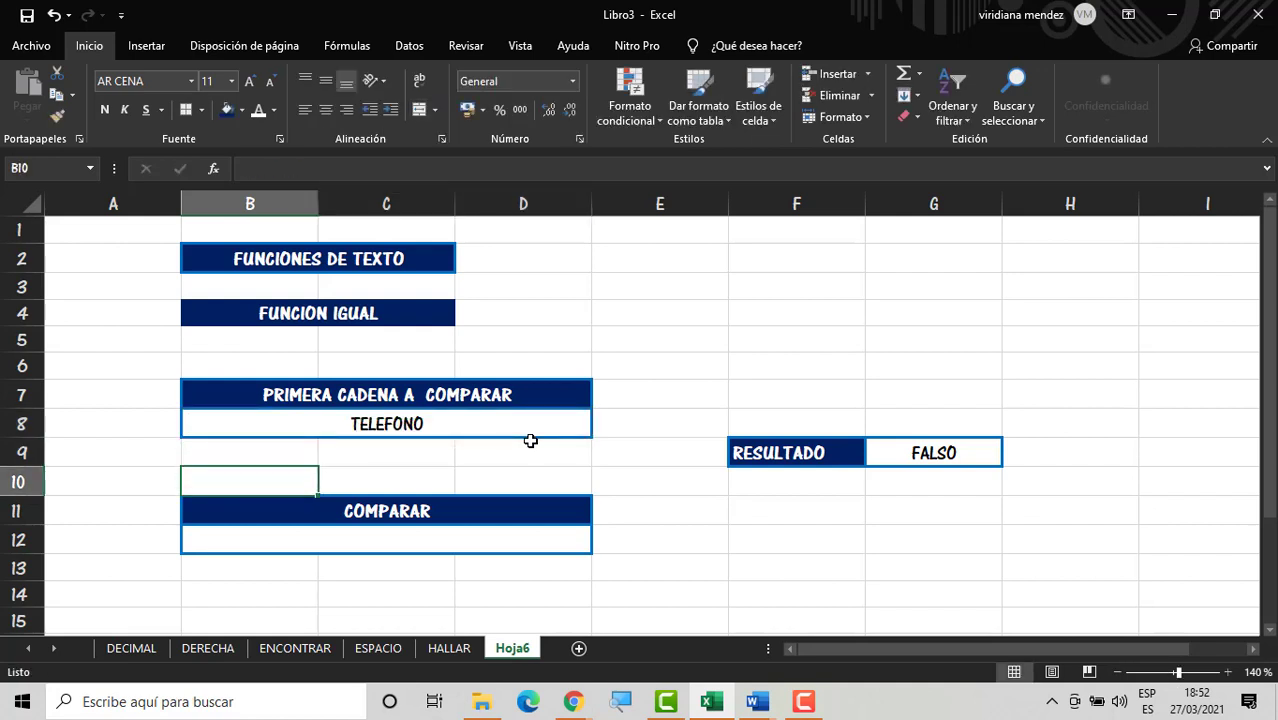
text(TE)
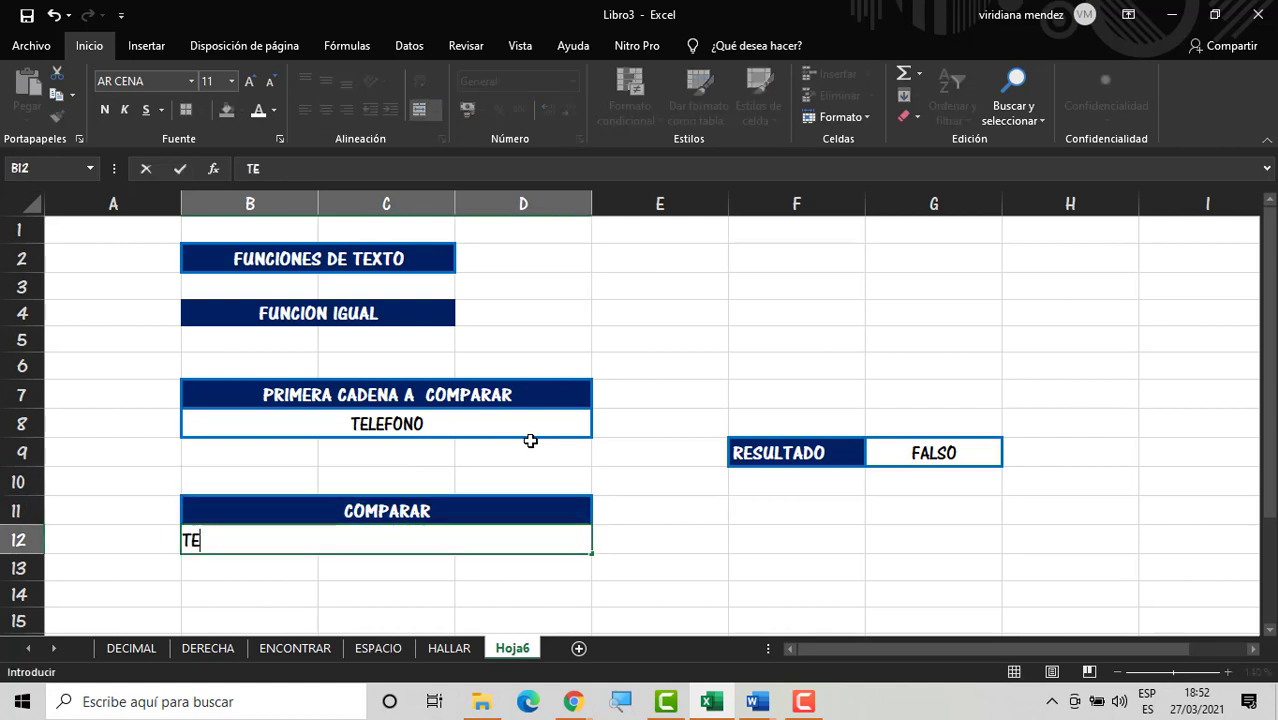
text(LEFONO)
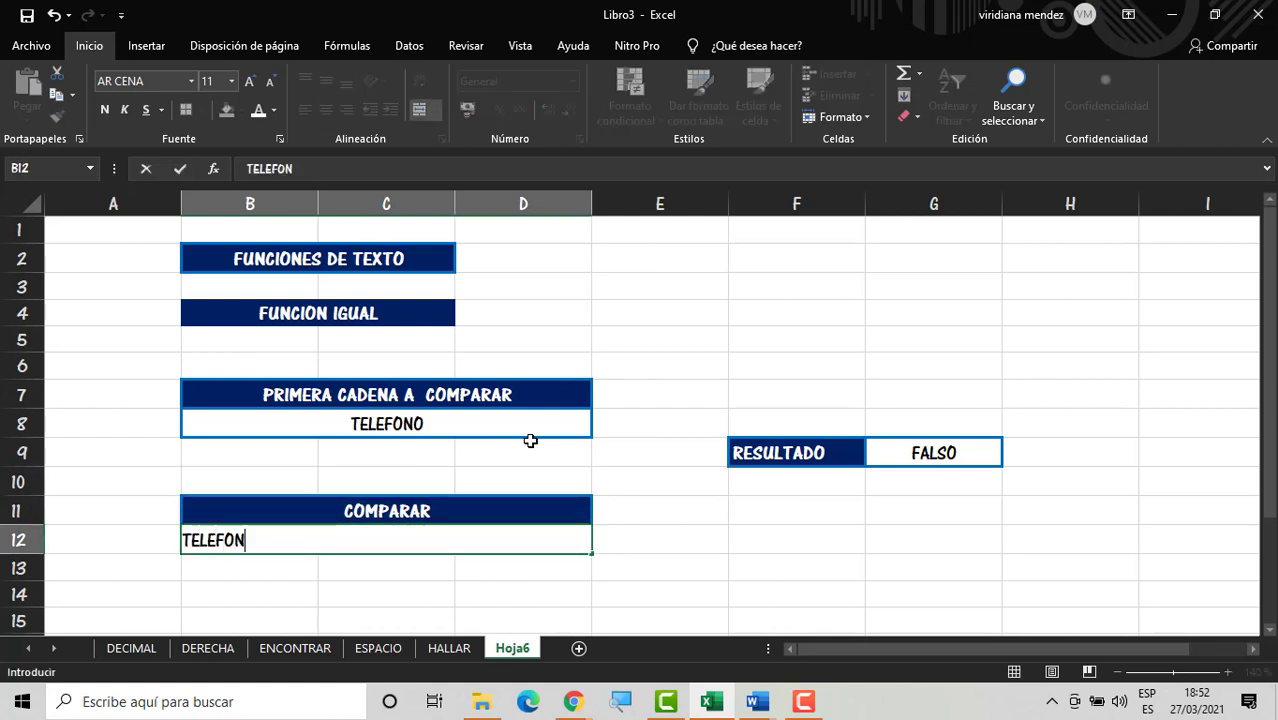
key(Return)
key(Down)
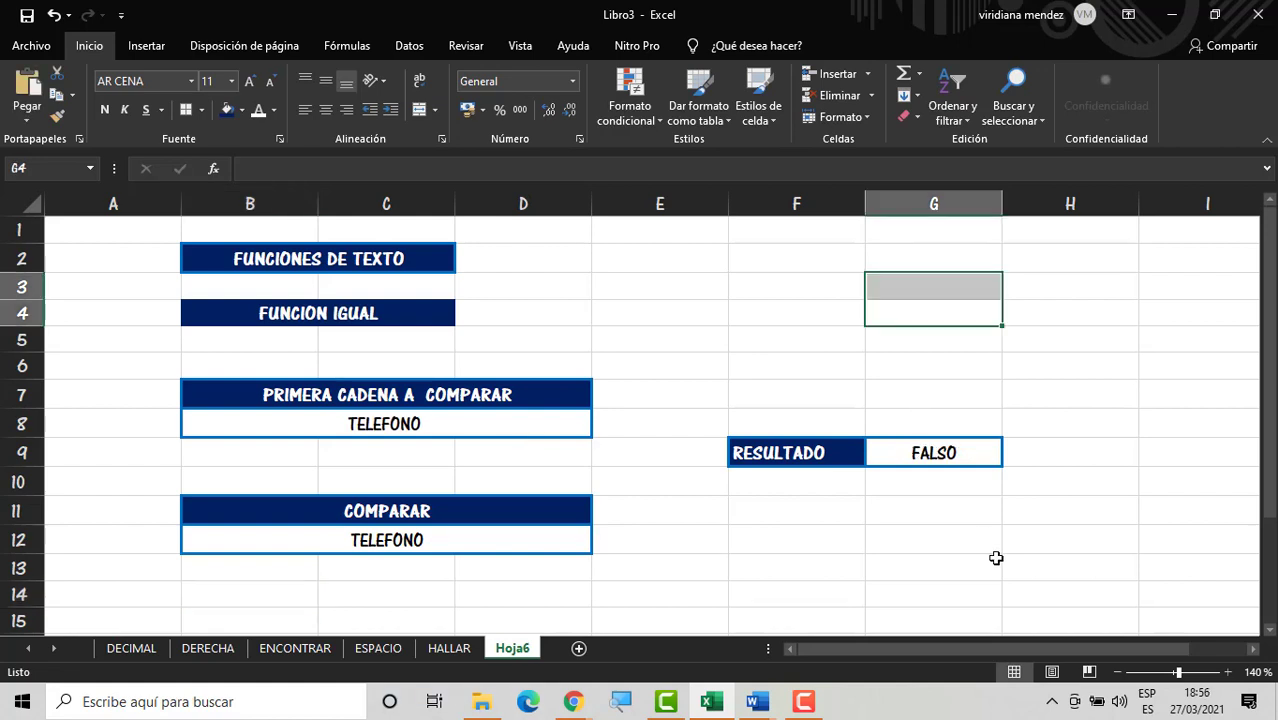
click(990, 563)
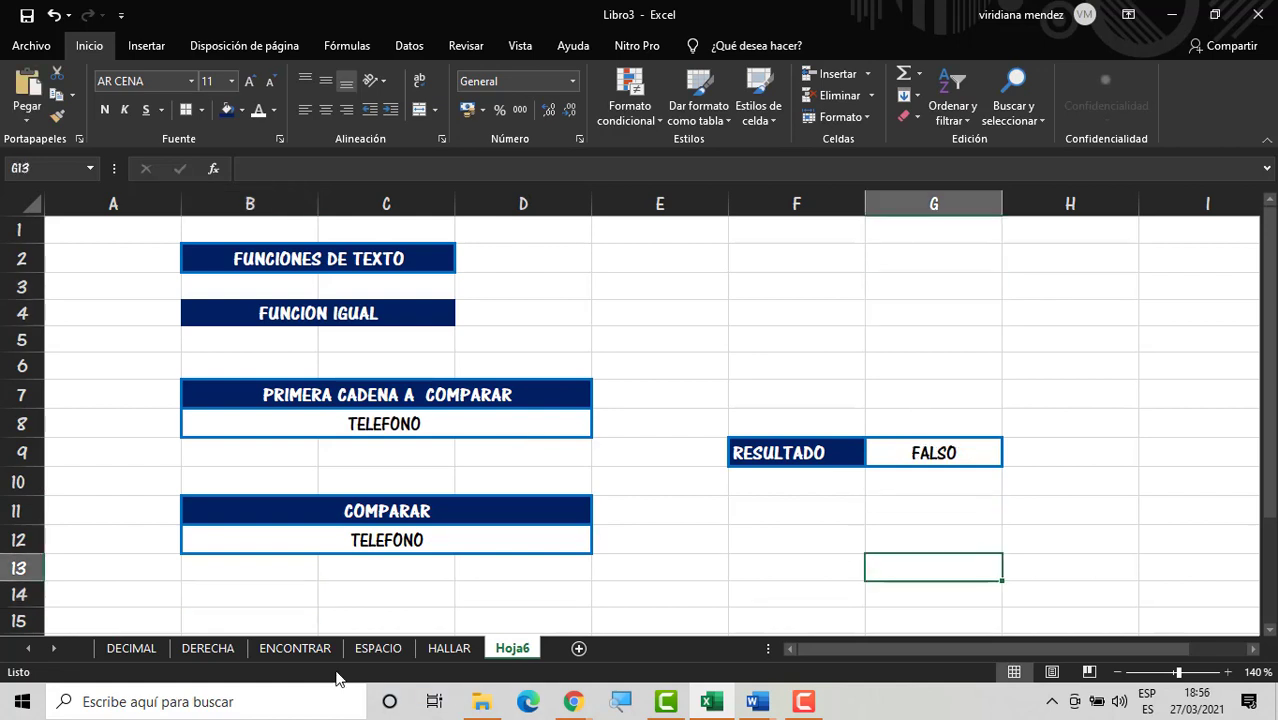
Step: Rename the sheet Hoja6 as IGUAL
right_click(500, 650)
click(579, 470)
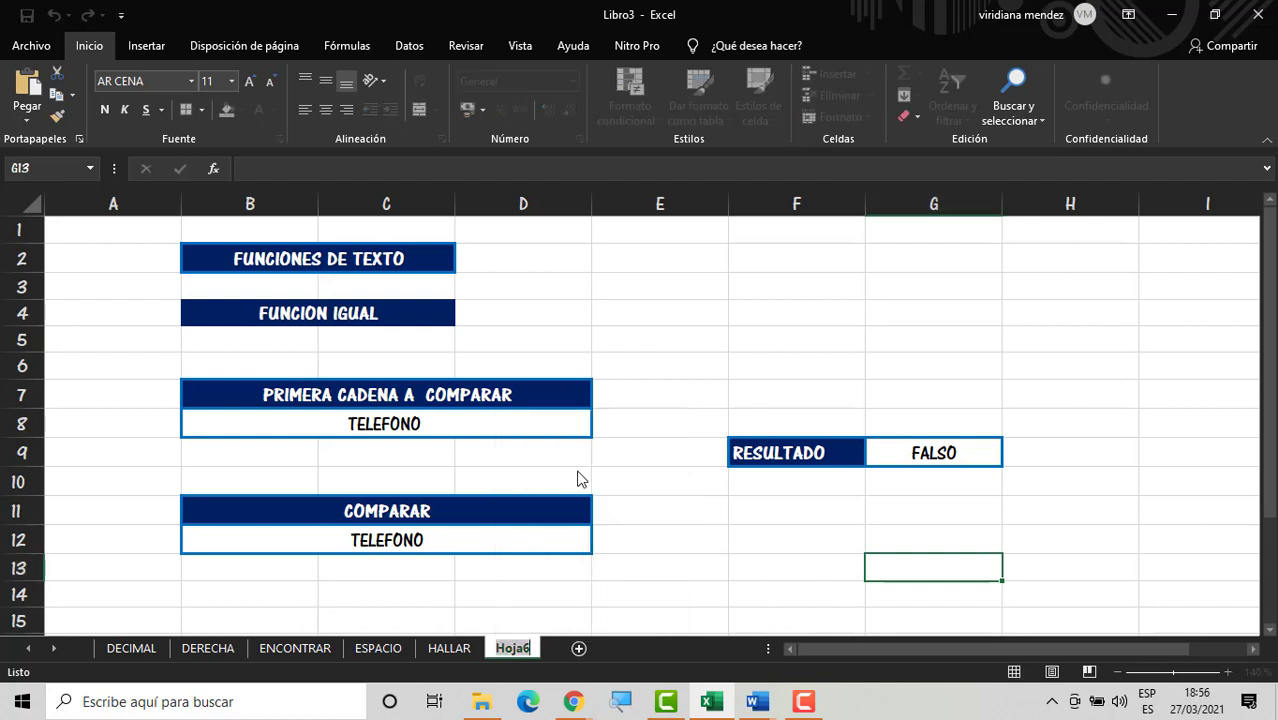
text(IGUAL)
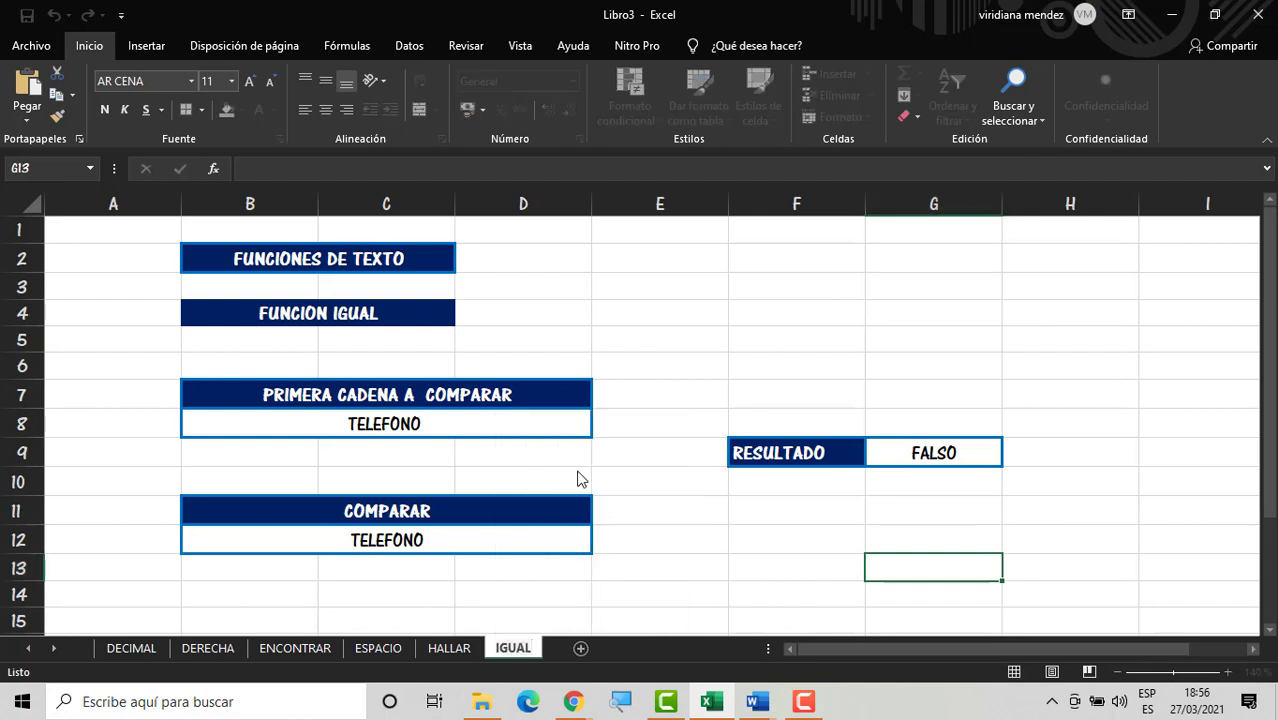
click(686, 566)
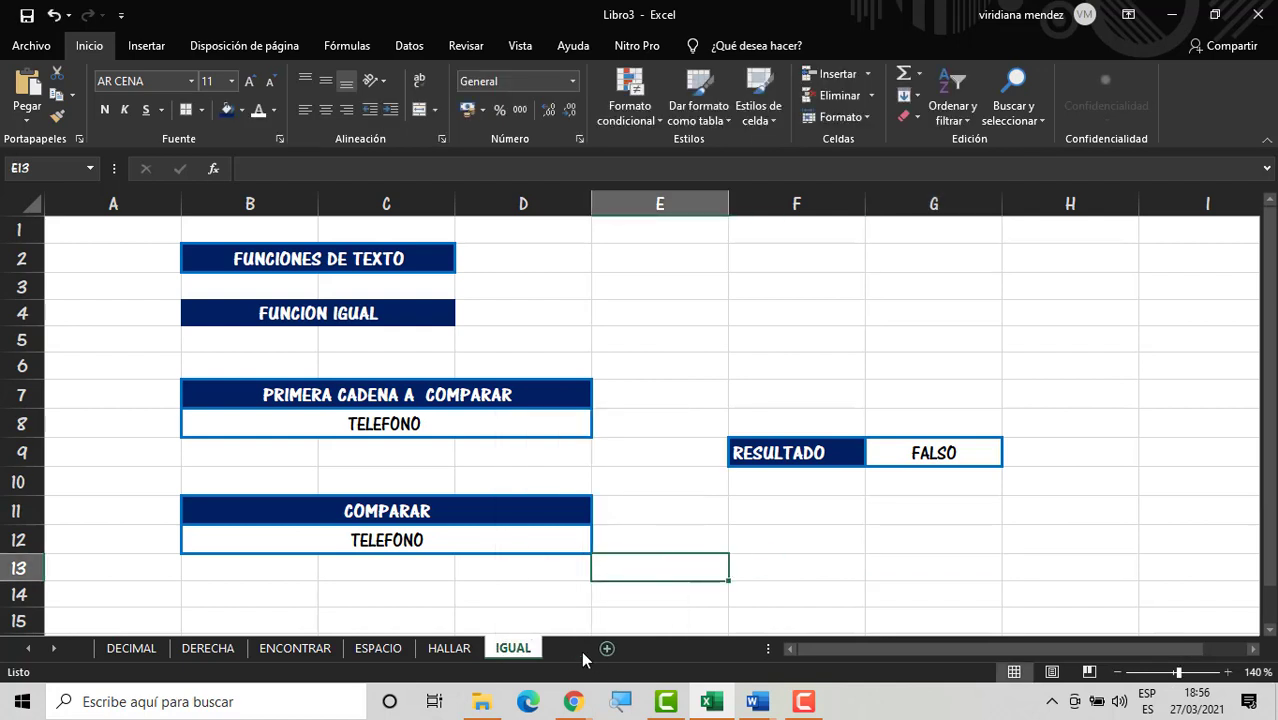
Step: Add a new sheet after IGUAL and name it MAYUS Y MINUS
click(580, 649)
right_click(571, 649)
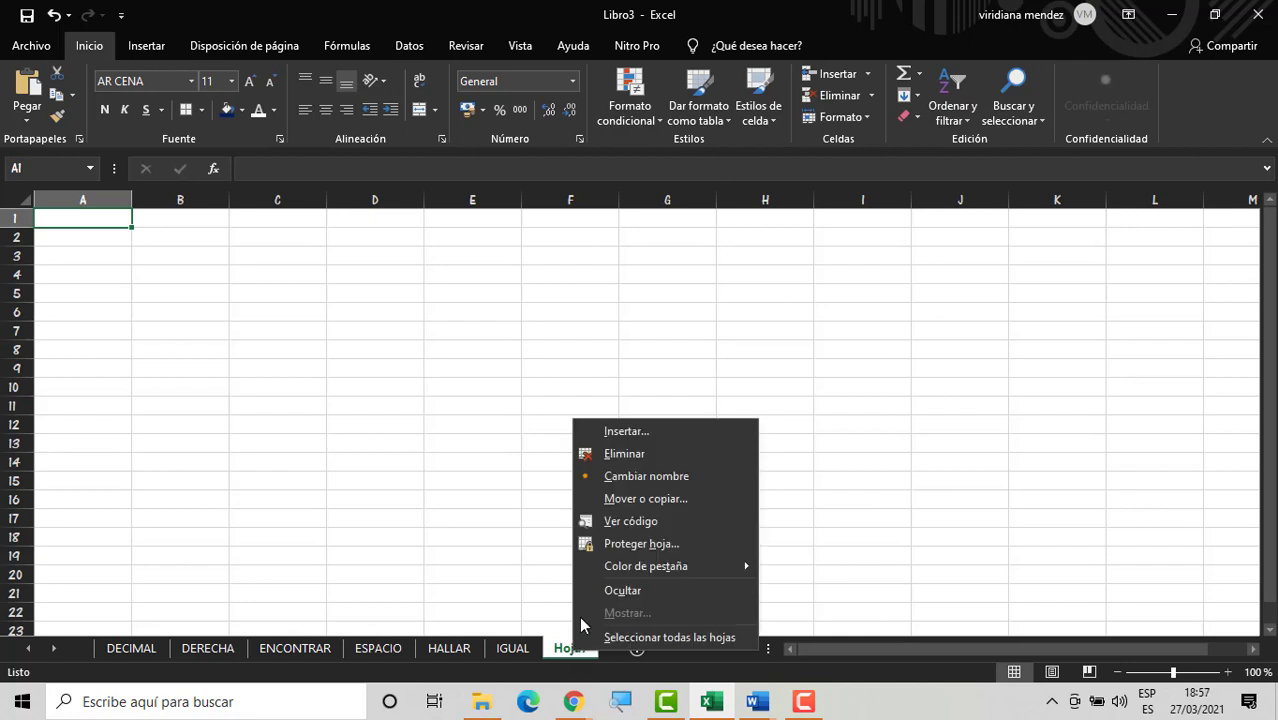
click(636, 477)
text(MAYU)
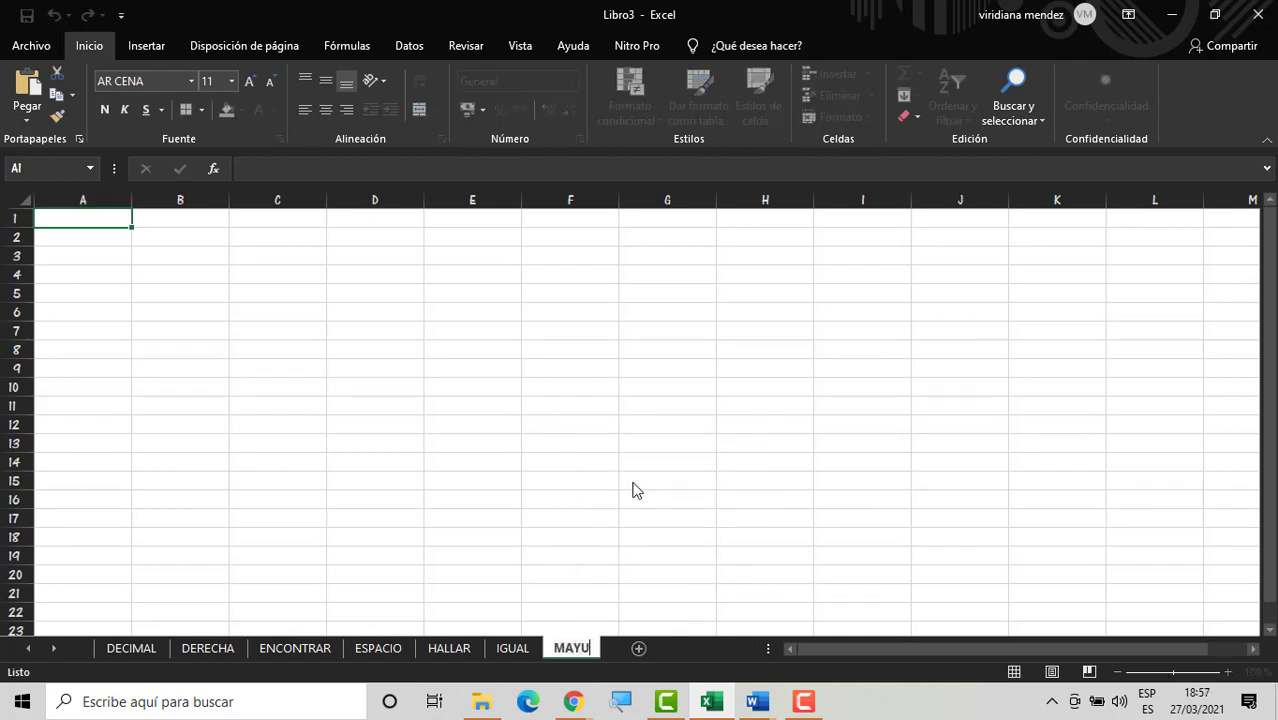
text(S Y MINUS)
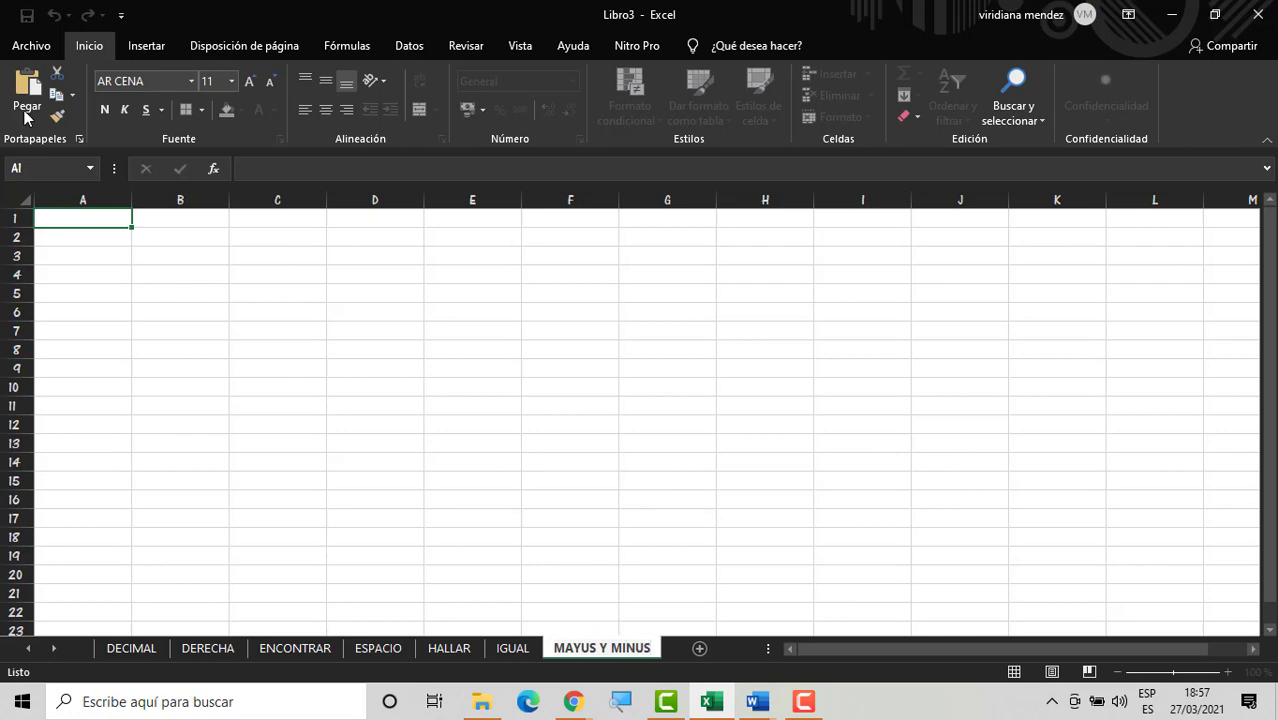
click(194, 297)
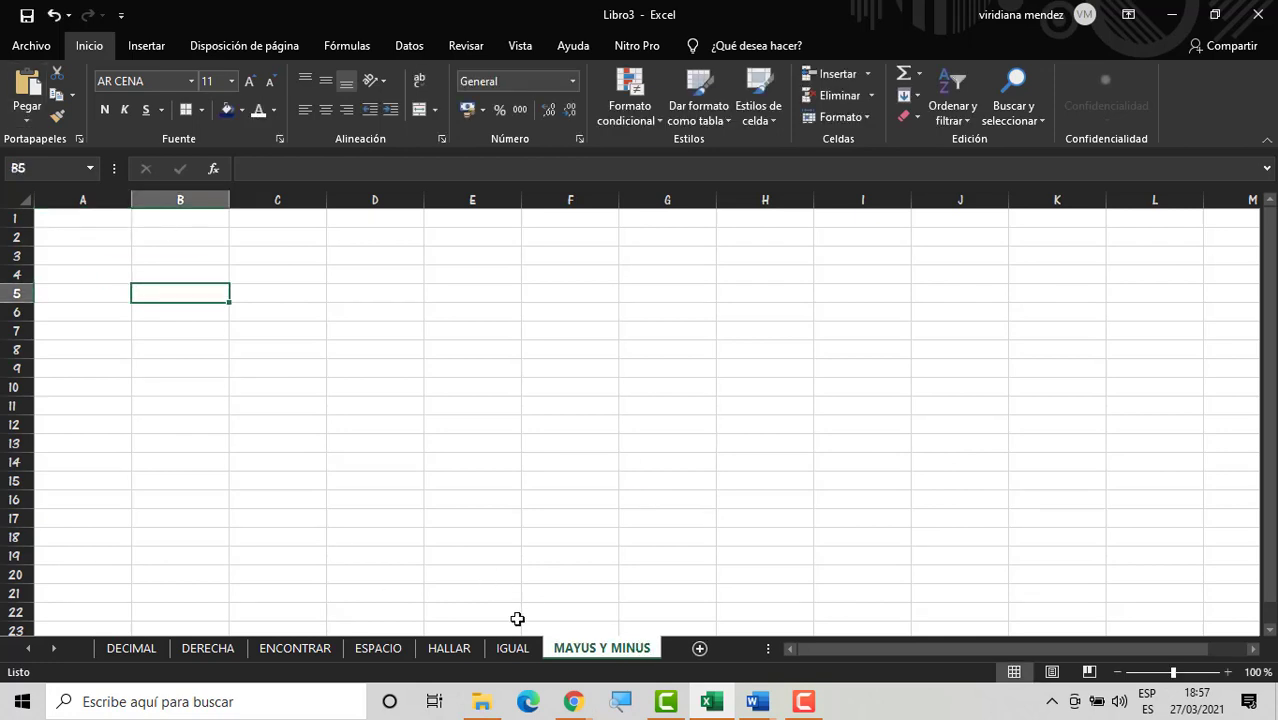
Step: Copy the two headings in B2:C4 from the IGUAL sheet and paste them at B2 of the MAYUS Y MINUS sheet
click(512, 648)
drag(322, 267, 334, 314)
key(ctrl+c)
click(572, 648)
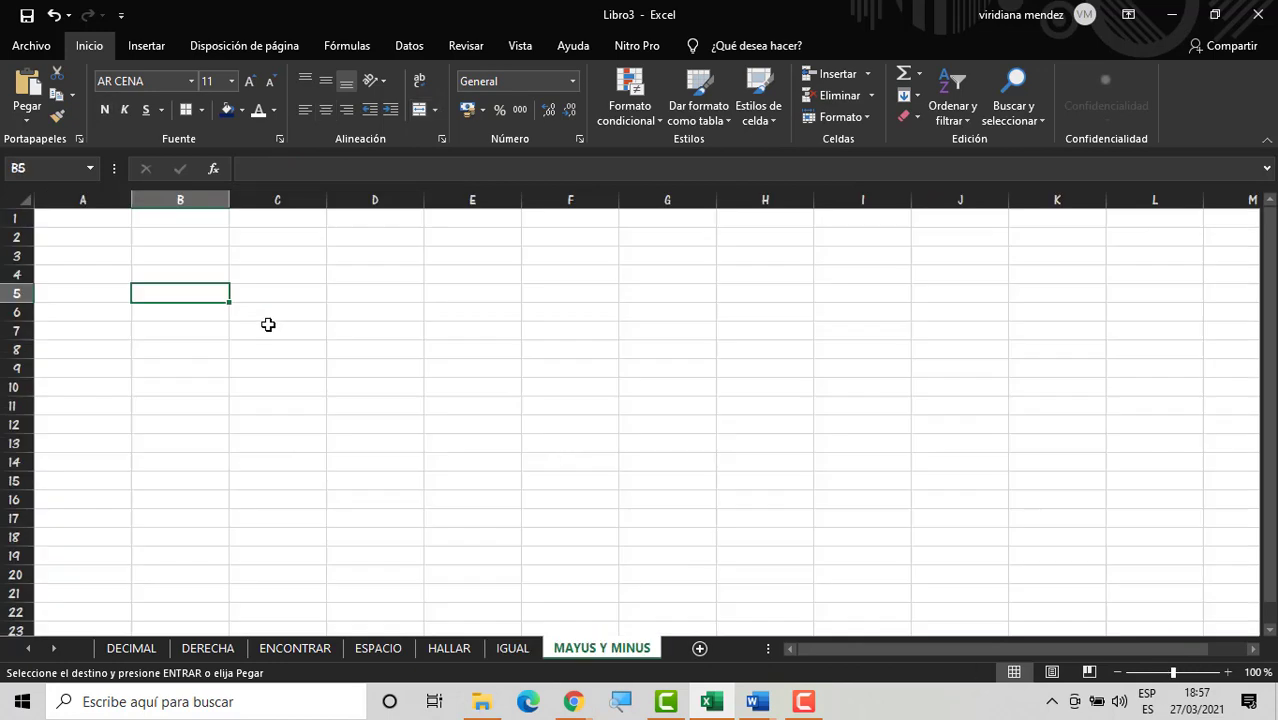
click(191, 240)
key(ctrl+v)
click(291, 331)
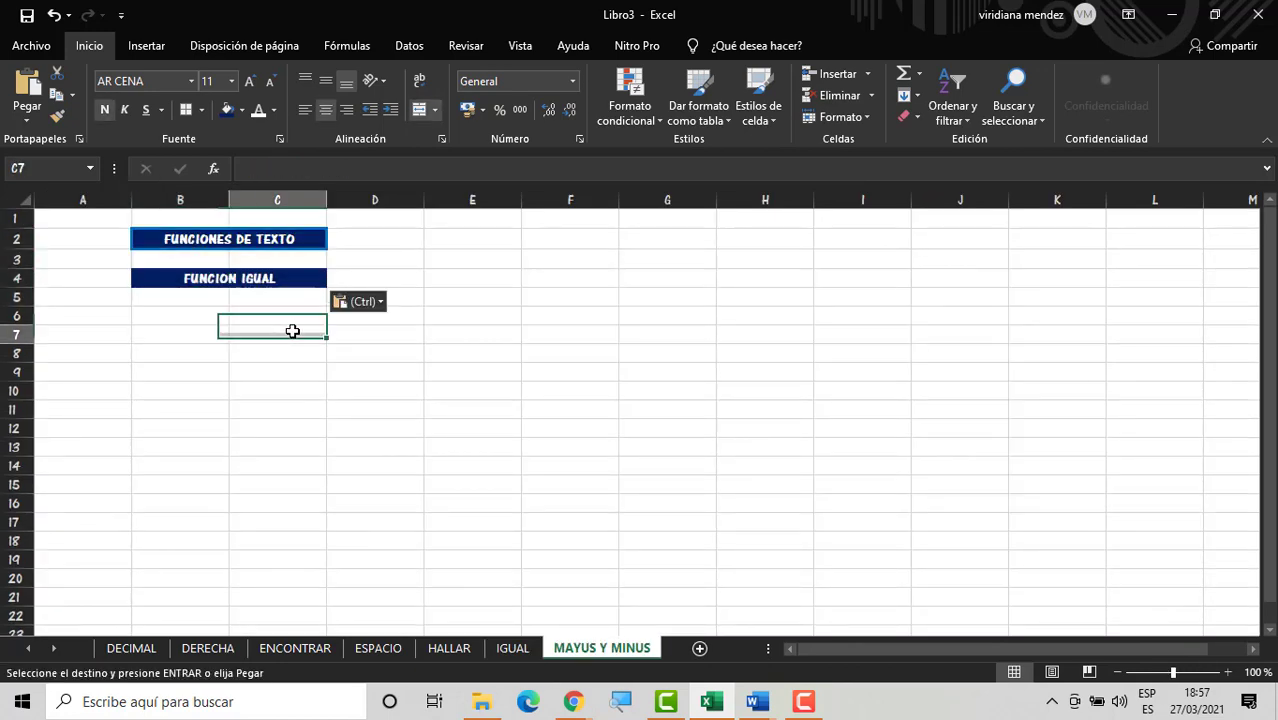
Step: Change the pasted heading in B4 to FUNCION MAYUSCULAS
click(1229, 672)
click(1229, 672)
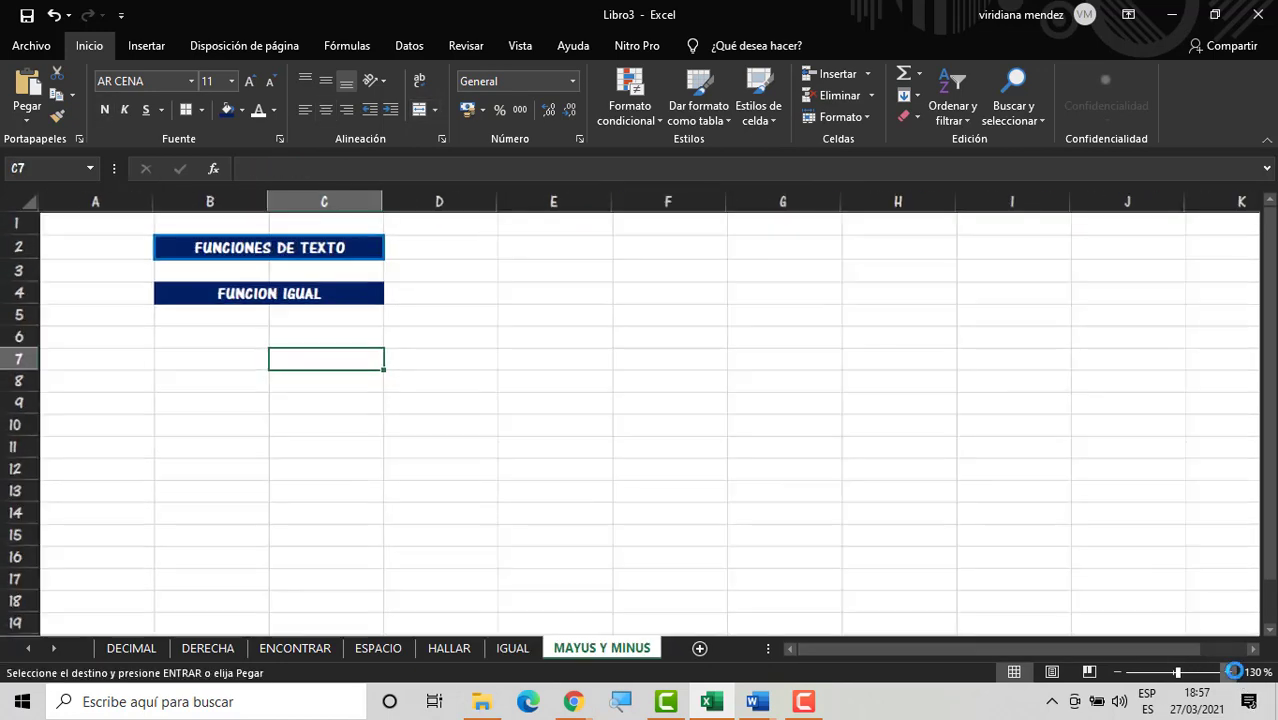
click(1229, 672)
click(1229, 672)
click(1229, 672)
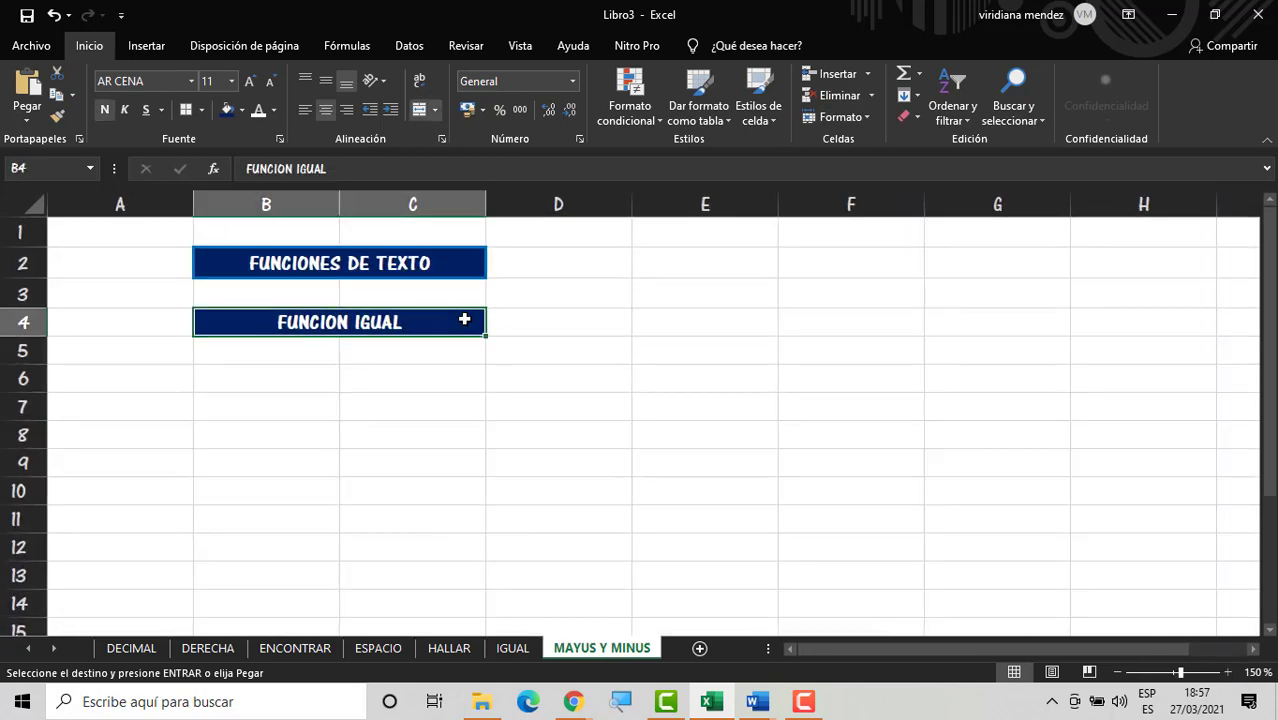
double_click(464, 319)
key(BackSpace)
key(BackSpace)
key(BackSpace)
key(BackSpace)
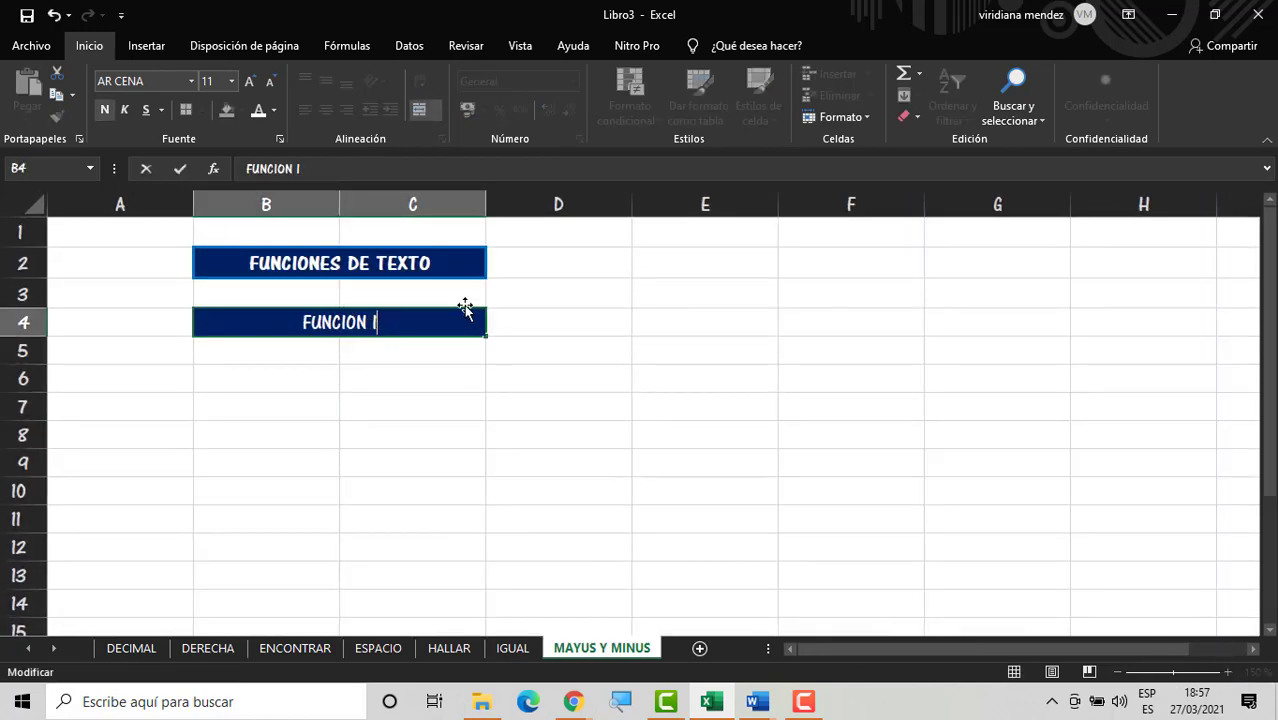
key(BackSpace)
text(MA)
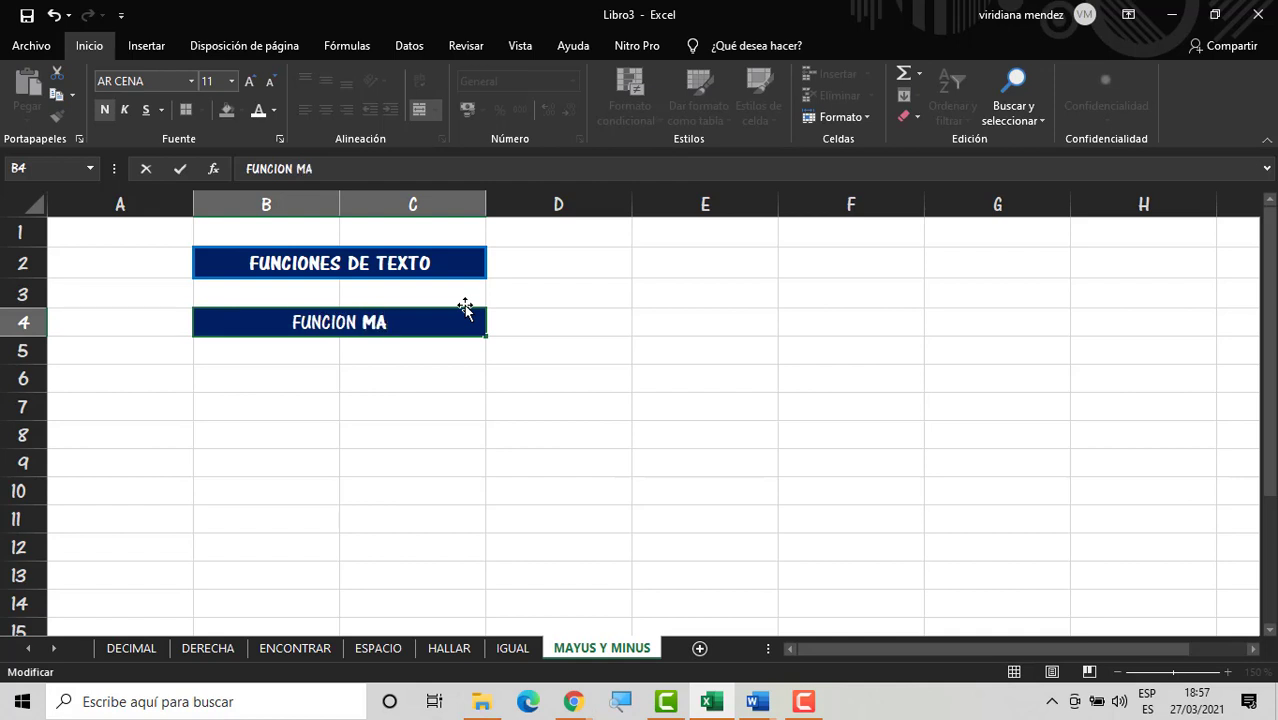
text(YUS)
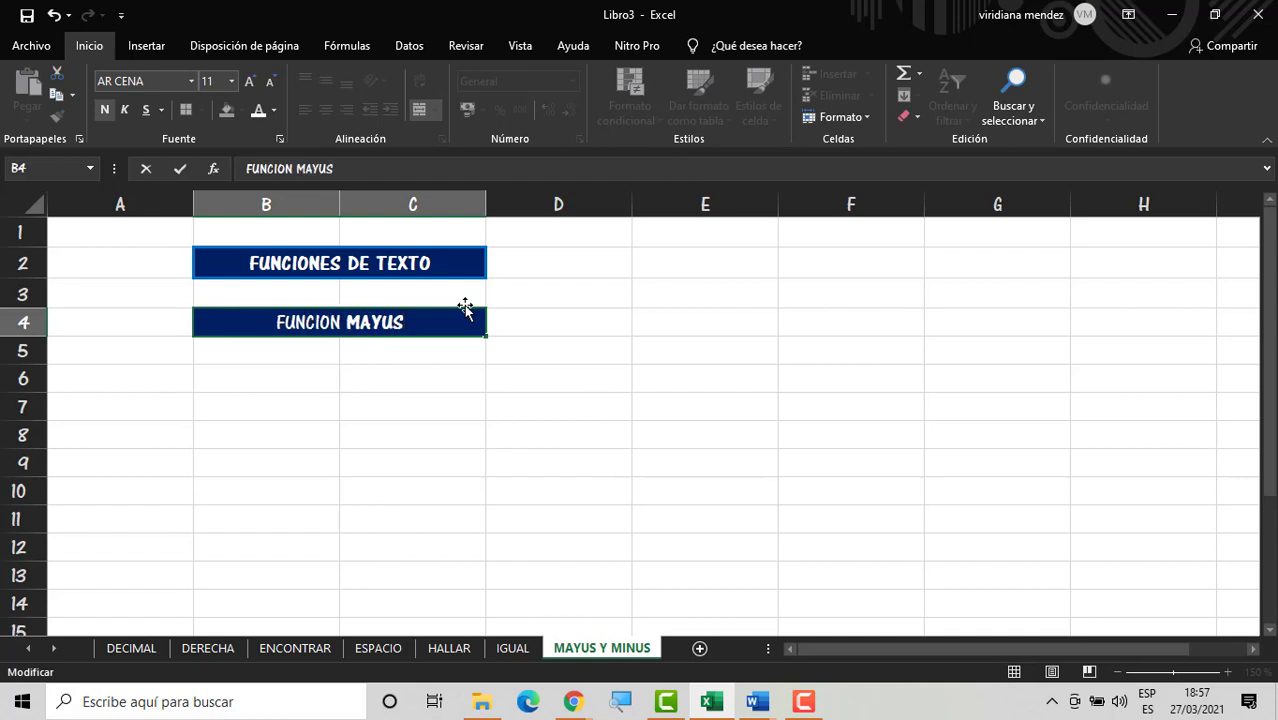
text(CULAS)
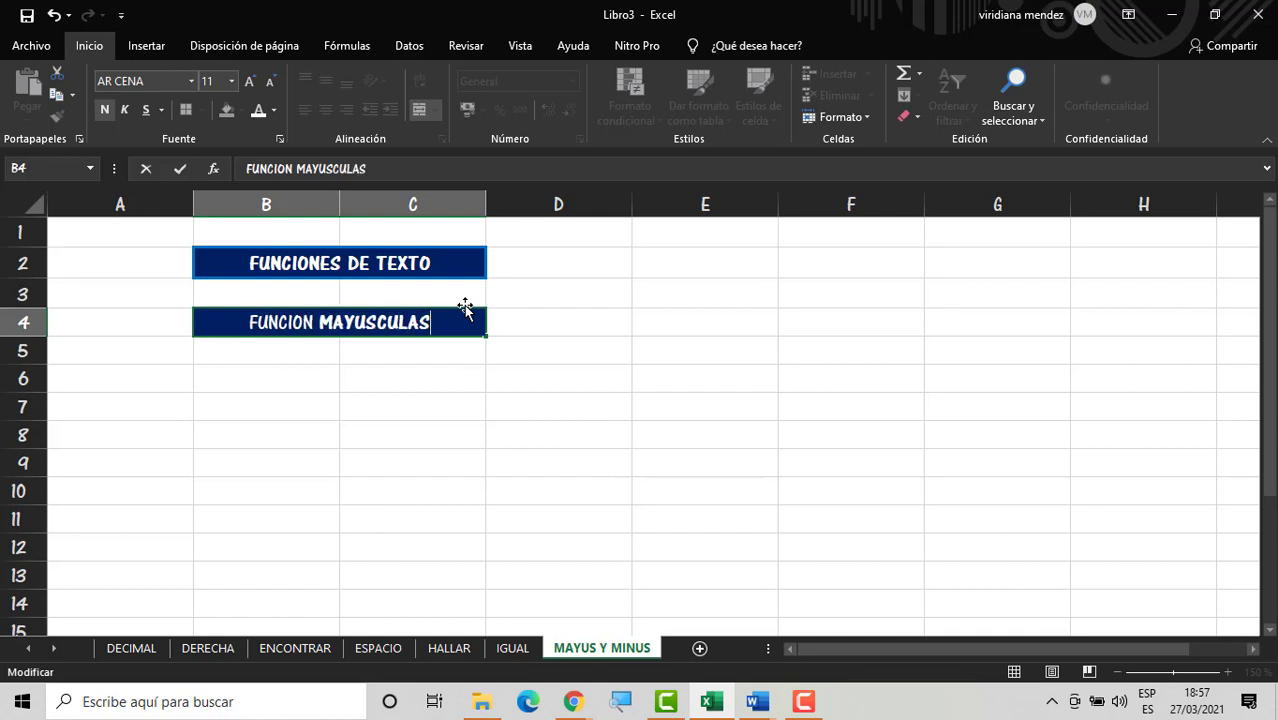
key(Return)
Step: Enter the label TEXTO in cell B6, two rows beneath the function heading
key(Return)
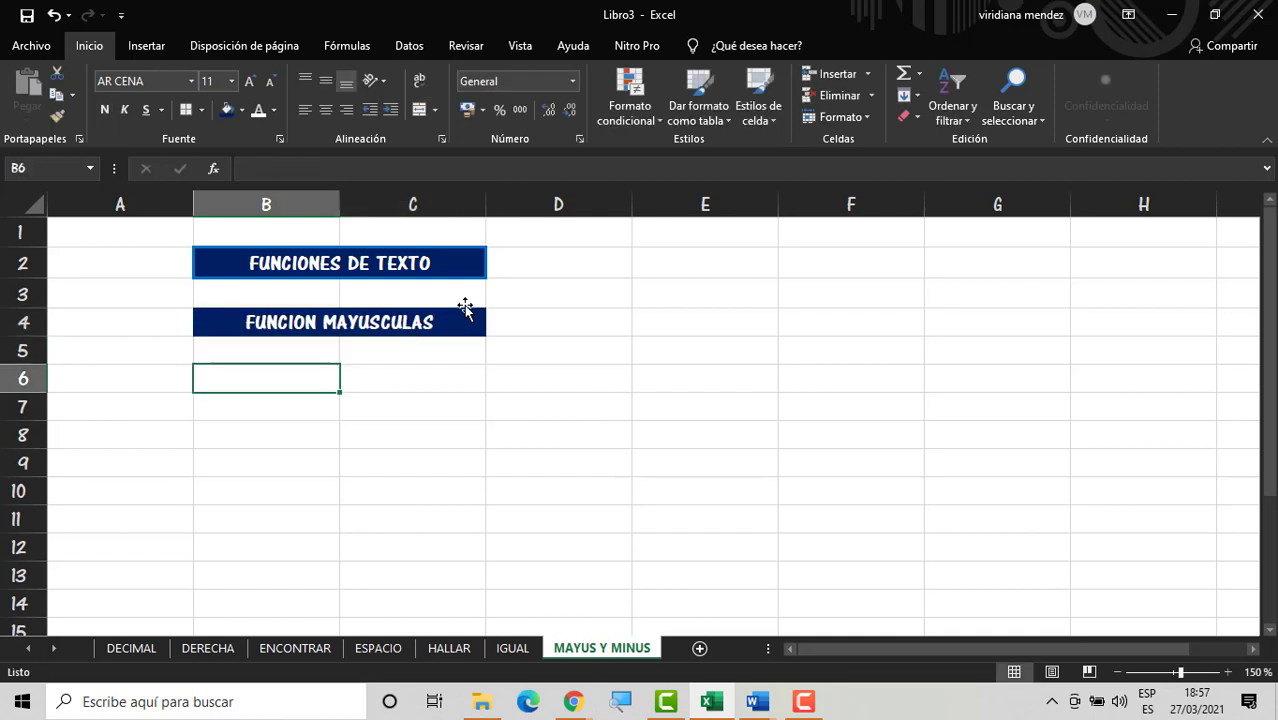
text(TEXTO)
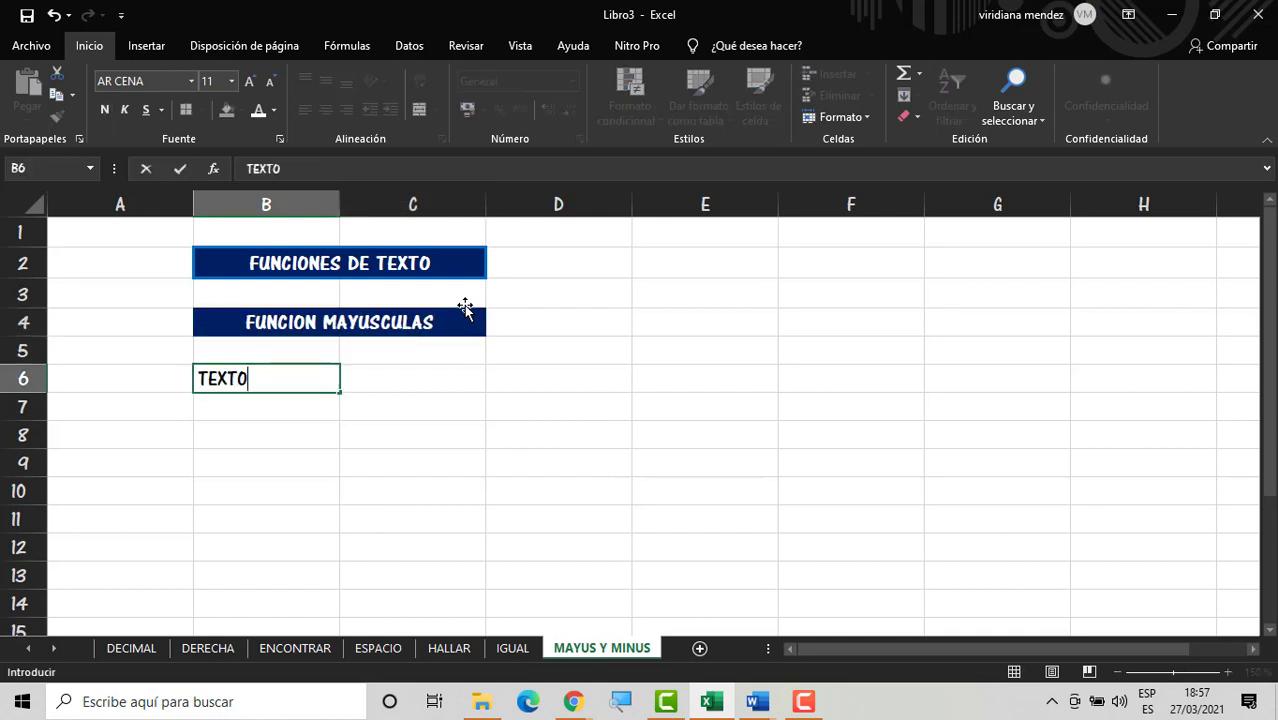
key(Tab)
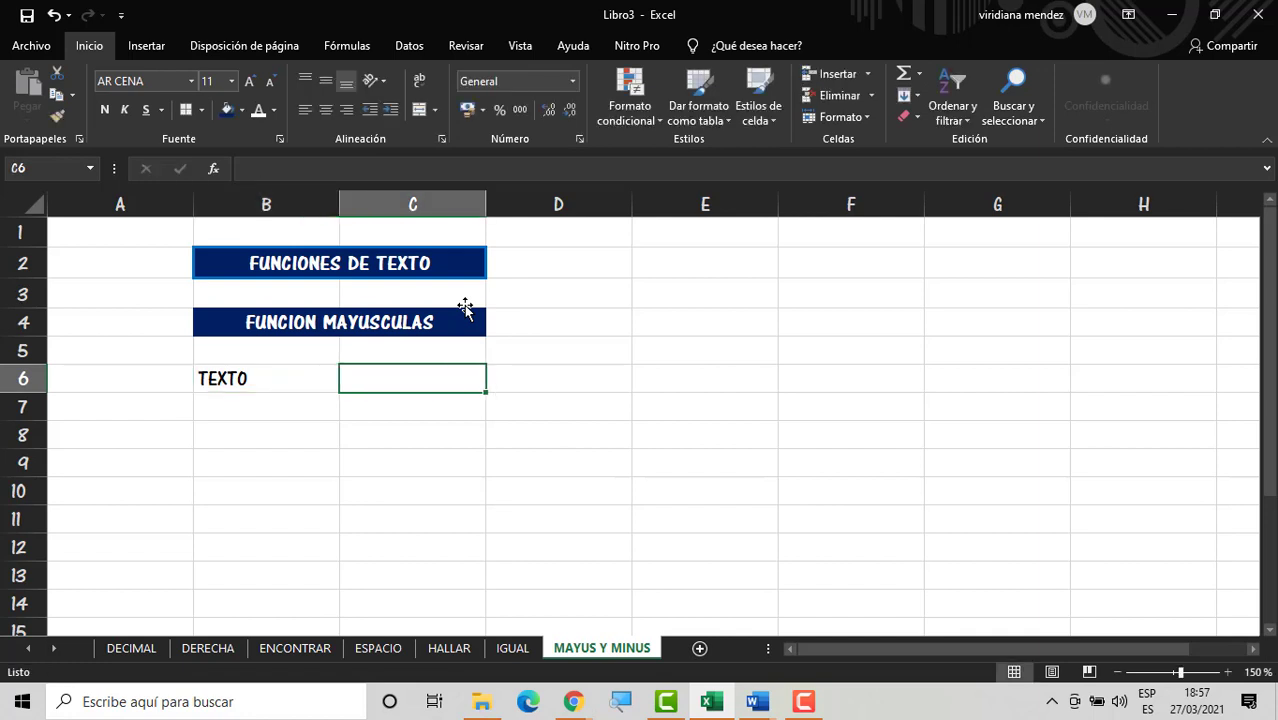
Step: Enter the column label RESULTADO in cell C6, beside the TEXTO label
text(RESULTADO)
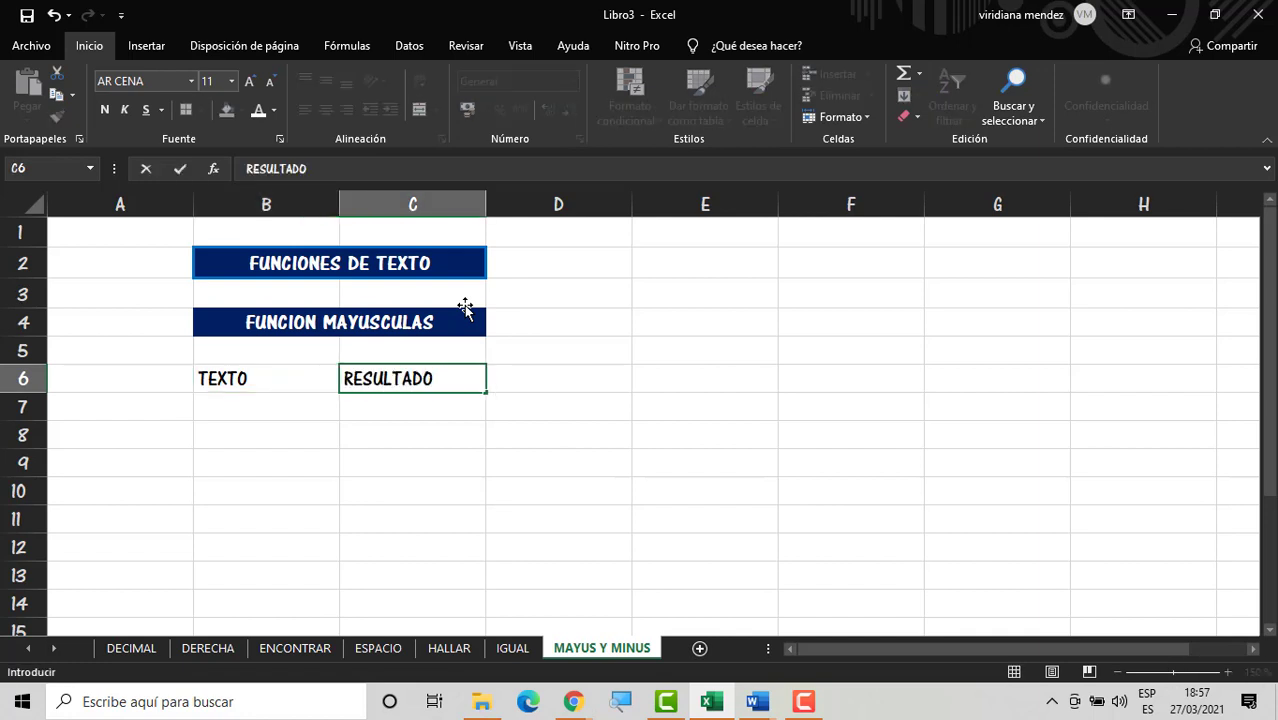
key(Return)
key(Left)
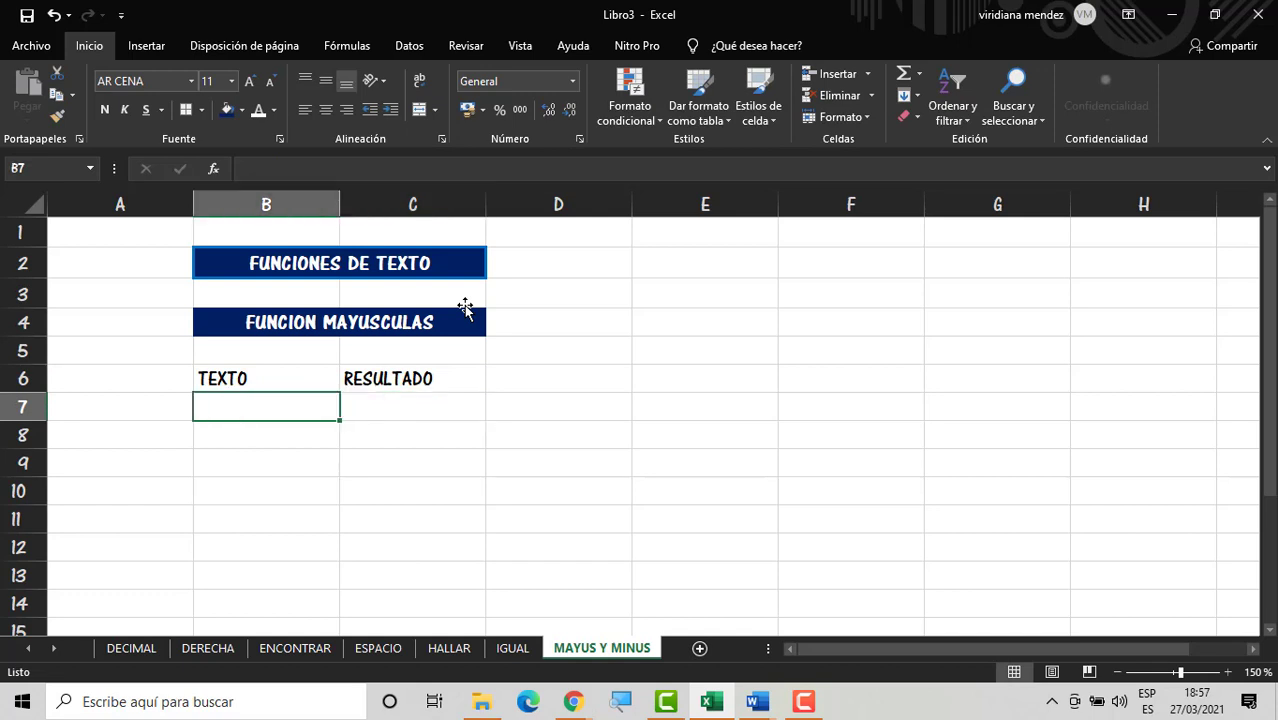
Step: Enter the sample texts texto, Sabado, Curso de excel and minusculas in cells B7 to B10
text(te)
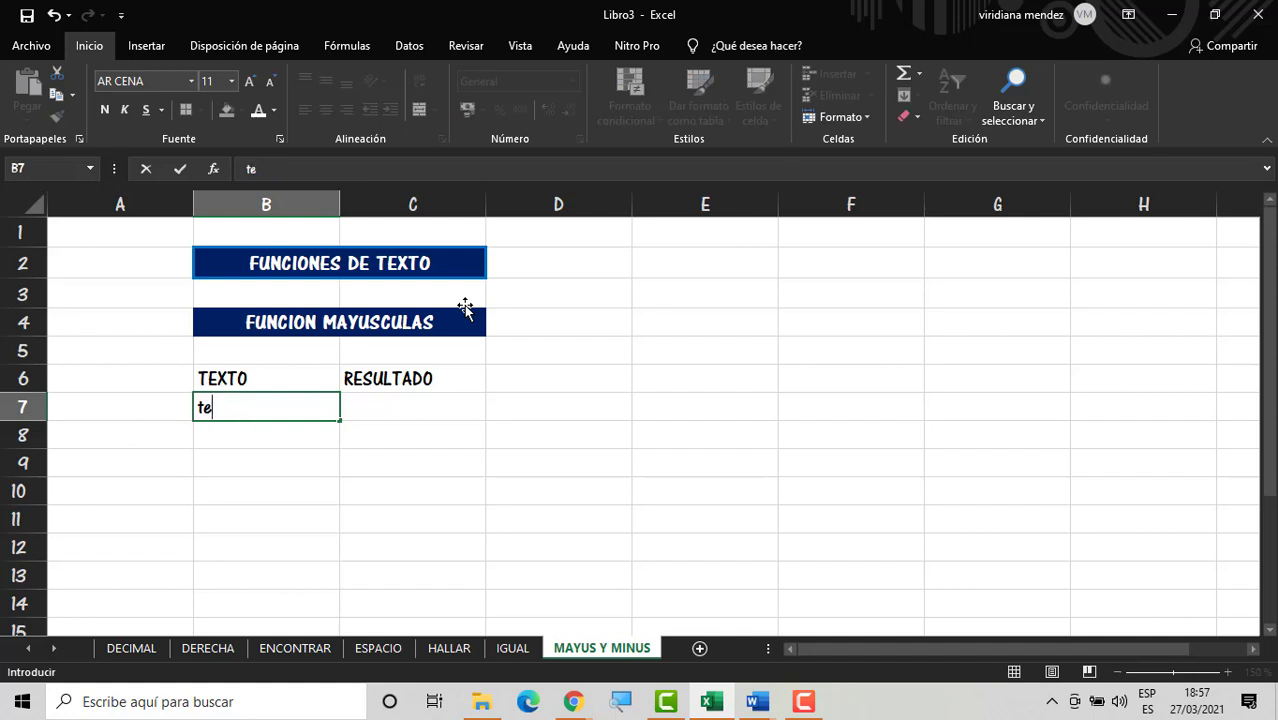
text(+xto)
key(Return)
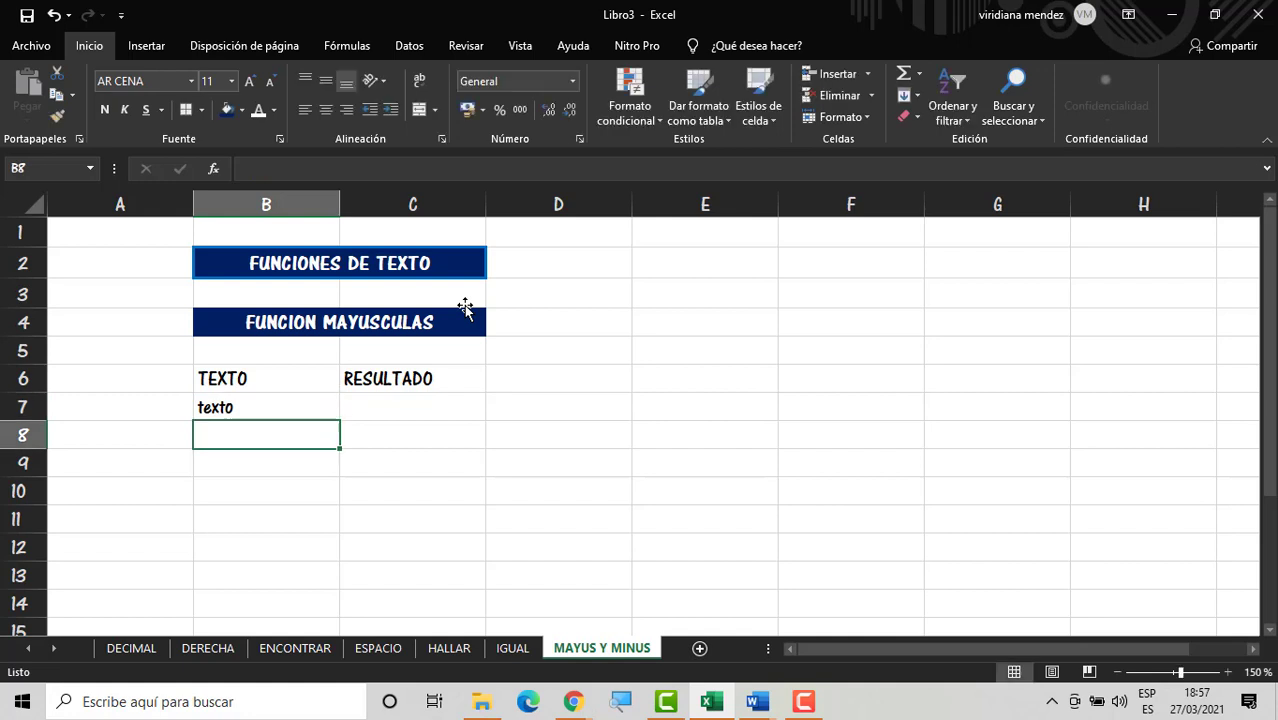
text(Sa)
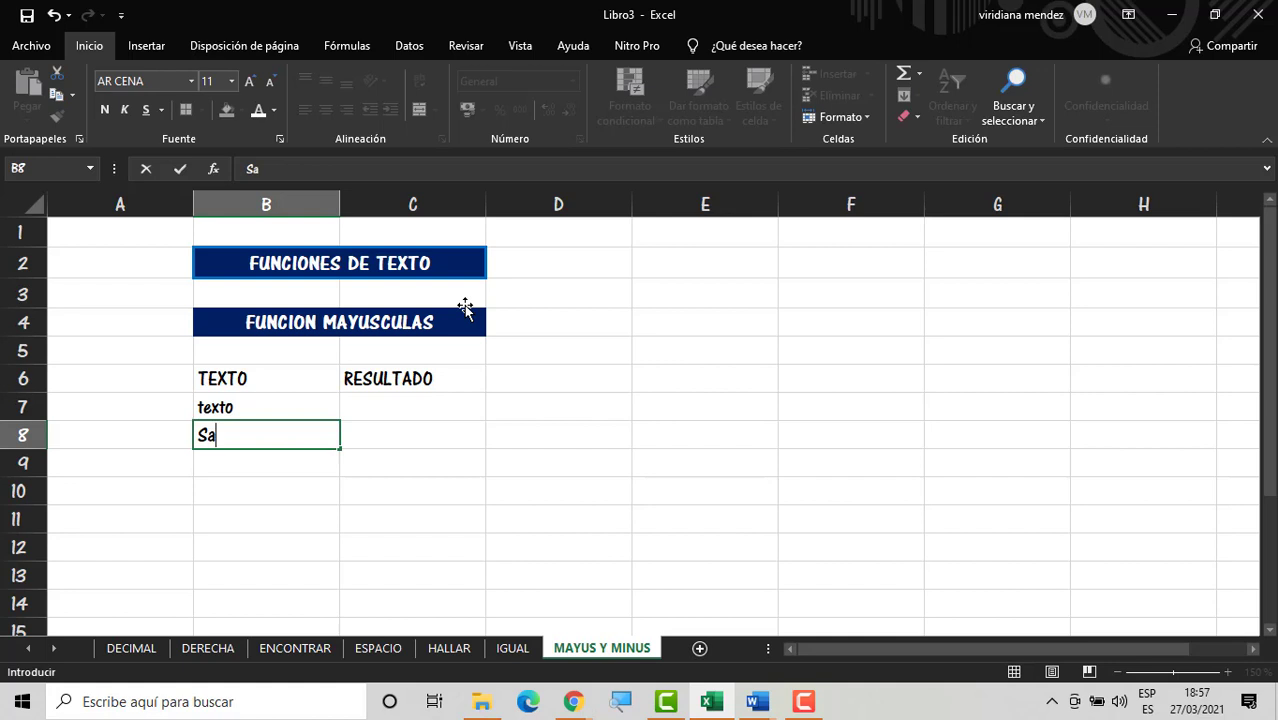
text(bado)
key(Return)
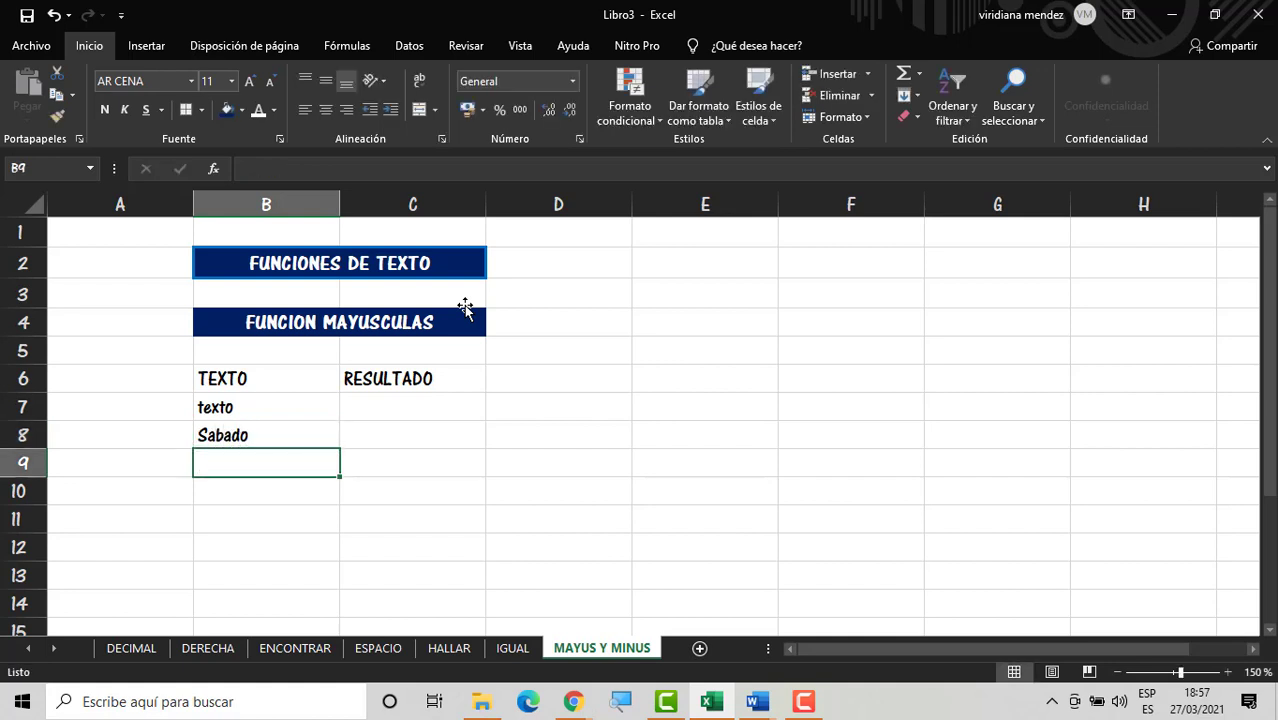
text(Cursoo)
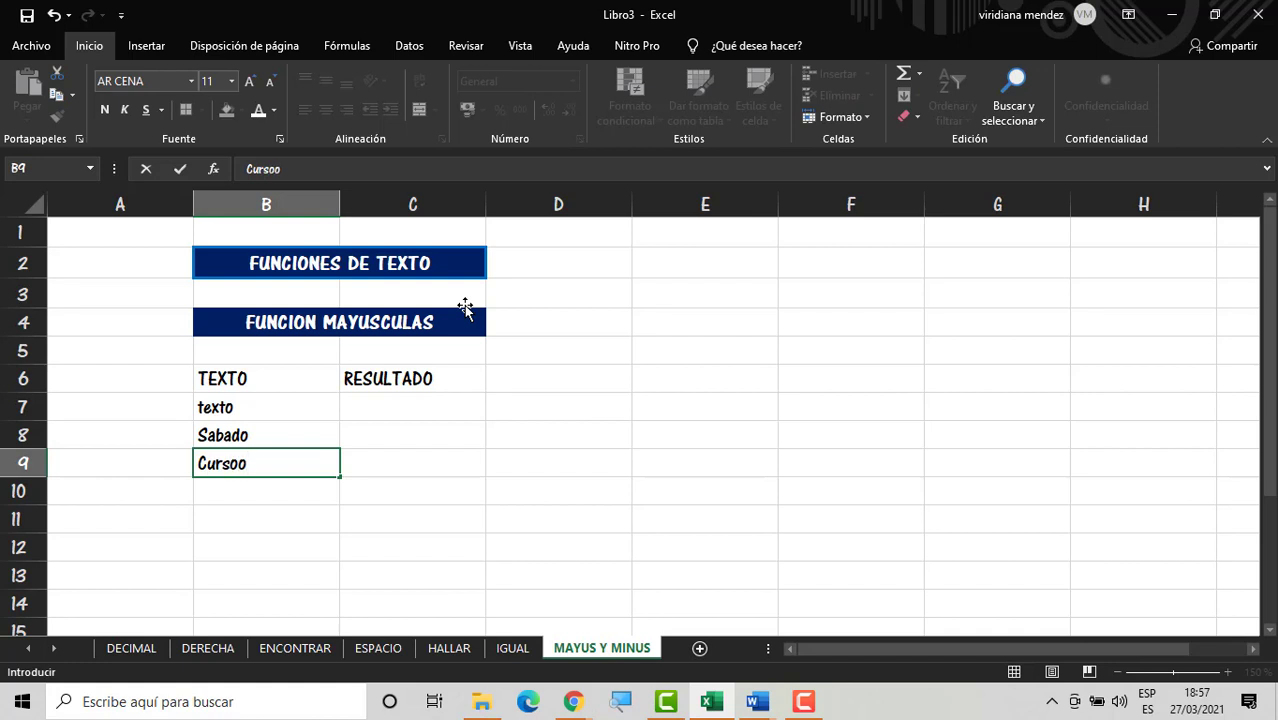
key(BackSpace)
text( de excel)
key(Return)
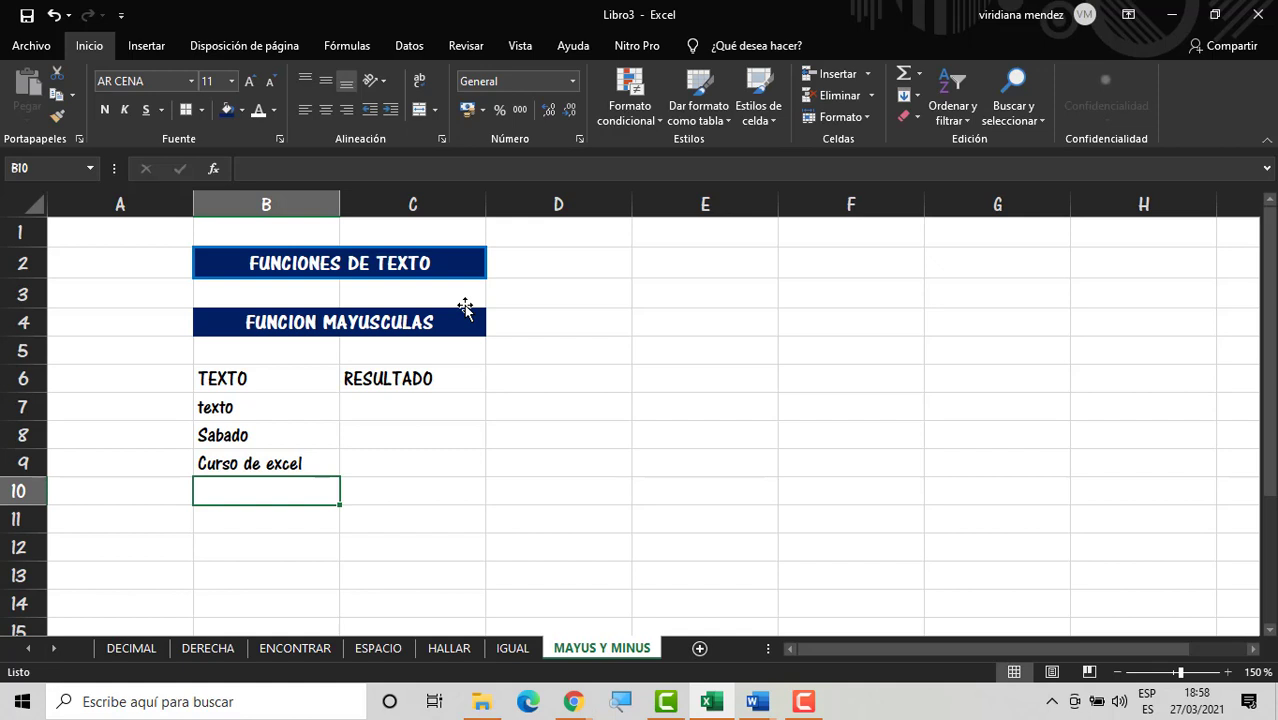
text(minuscula)
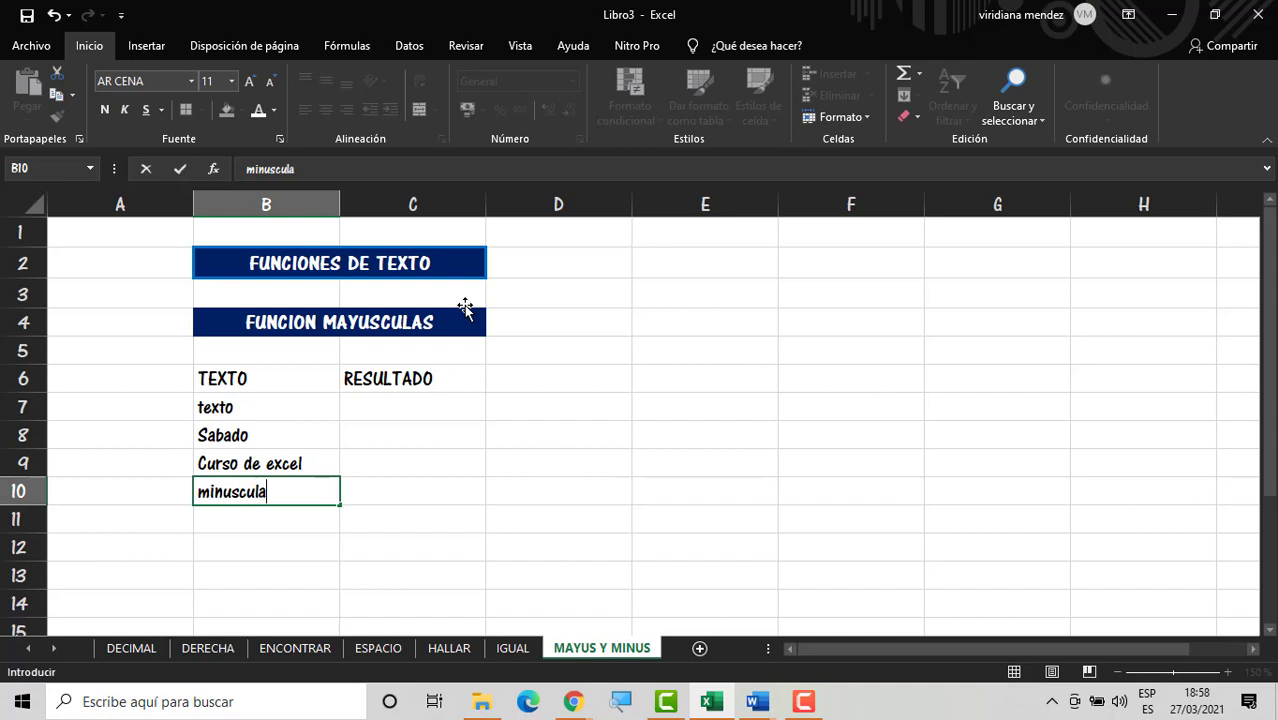
text(s)
key(Return)
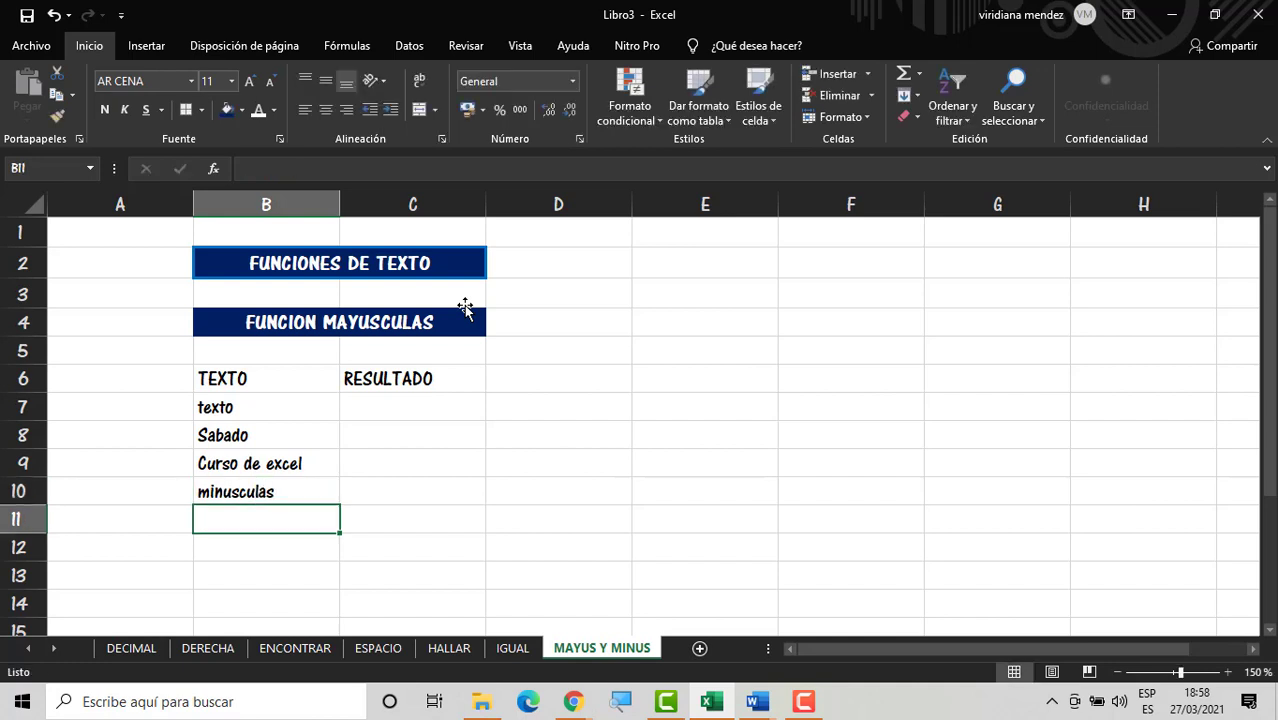
Step: Enter the formula =MAYUSC(B7) in cell C7 to convert the first sample text to uppercase
click(424, 397)
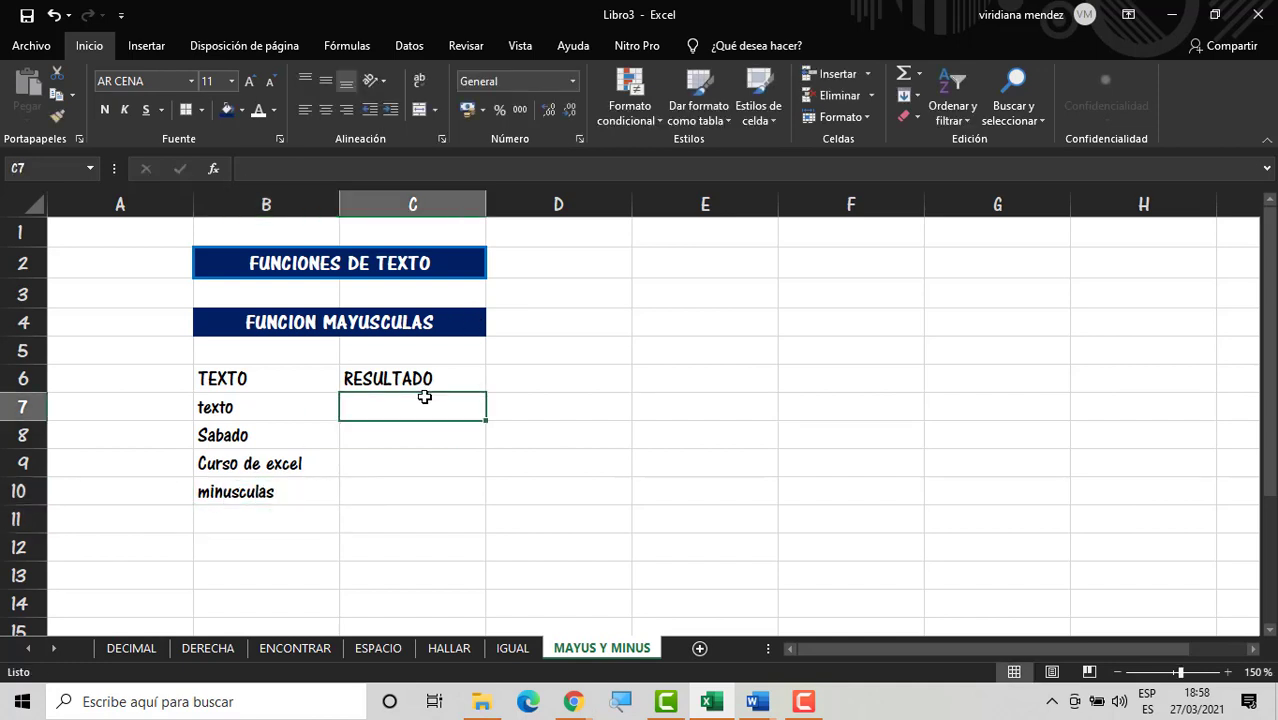
text(=)
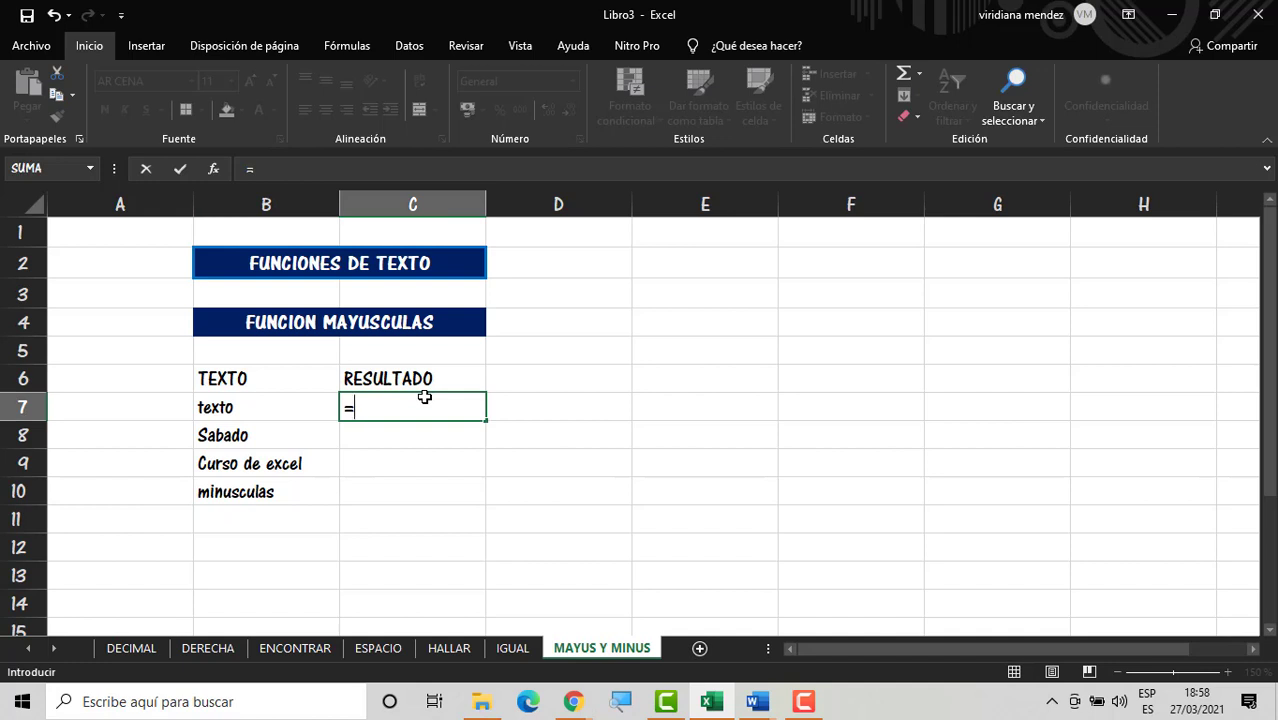
text(mayu)
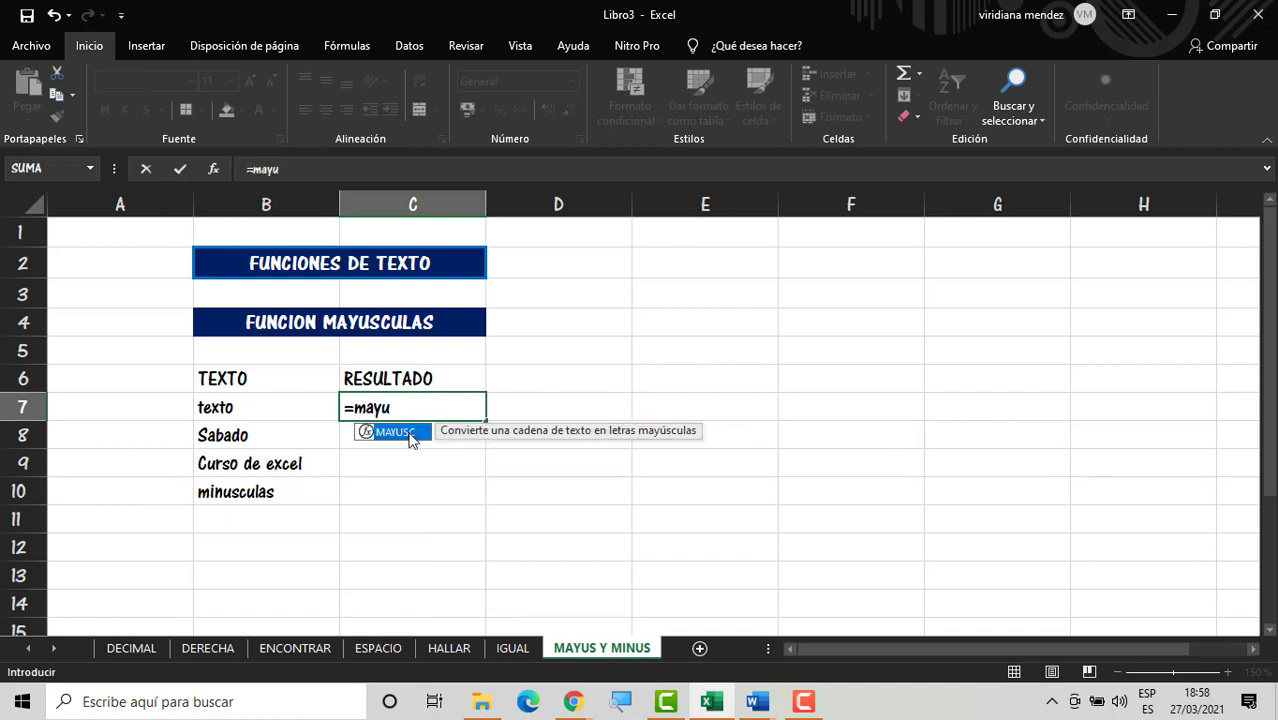
double_click(410, 440)
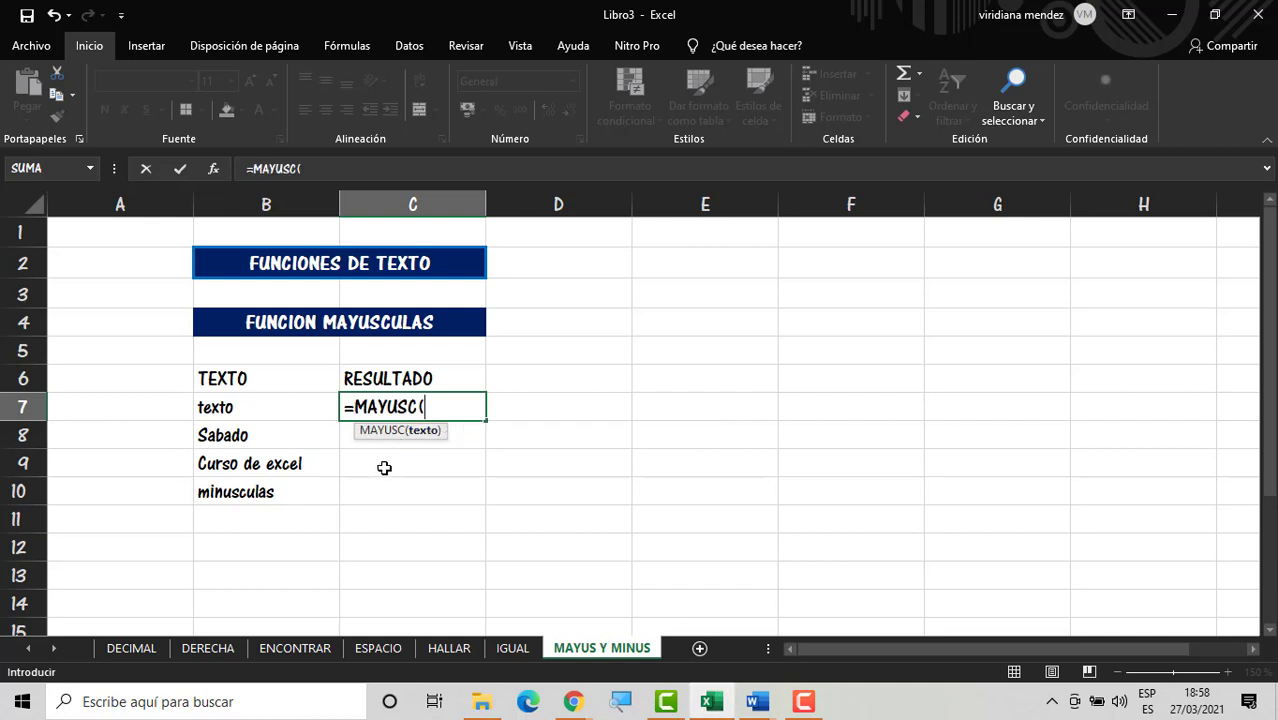
click(271, 412)
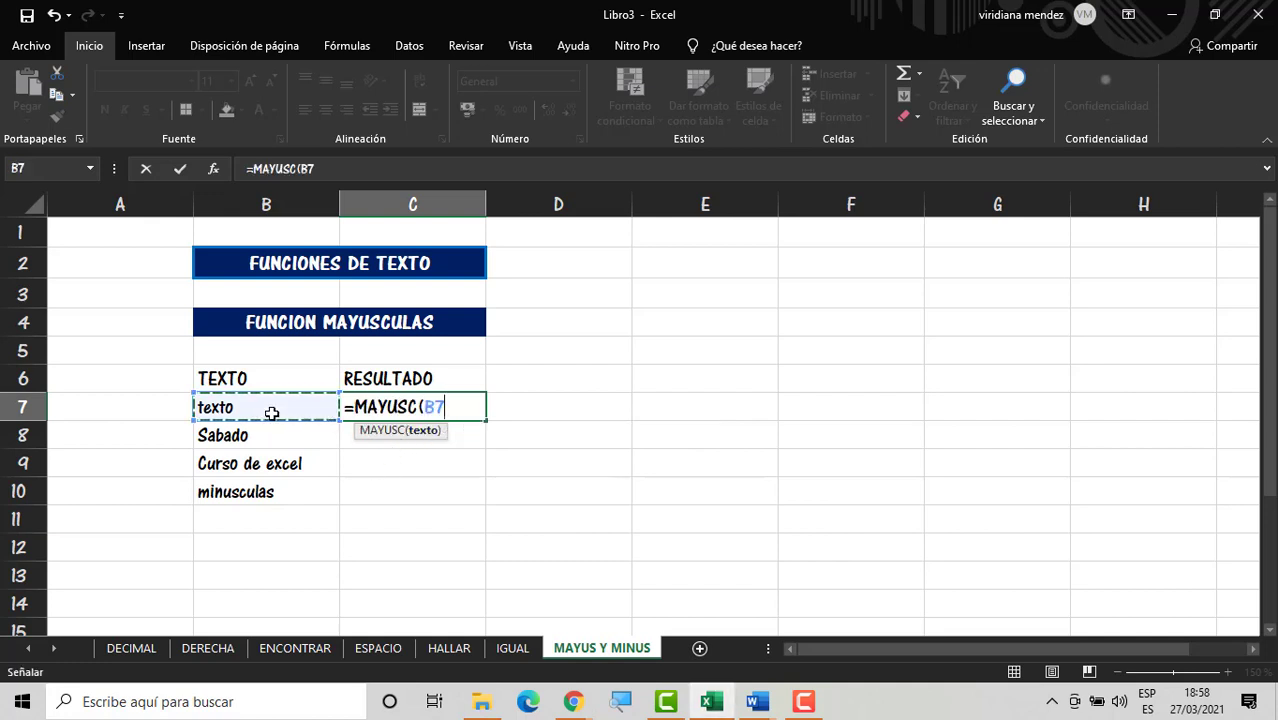
key(Return)
Step: Fill the MAYUSC formula from C7 down to C10
click(425, 410)
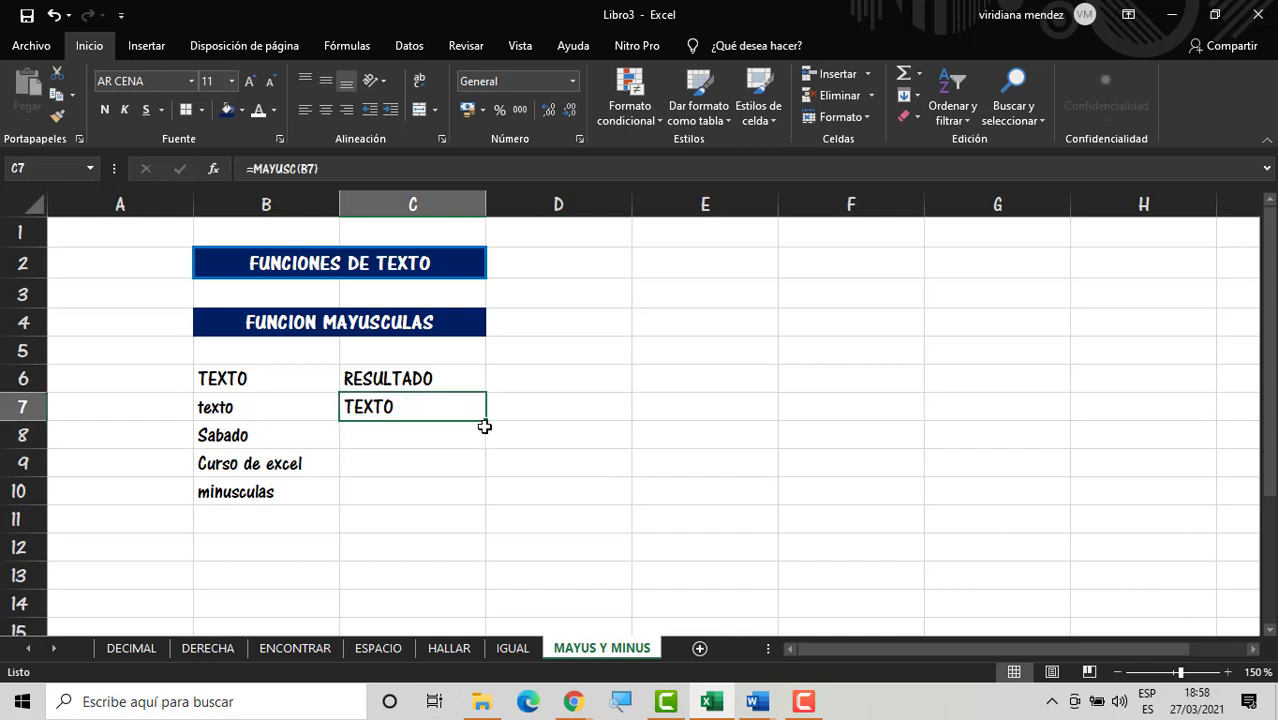
drag(486, 424, 462, 500)
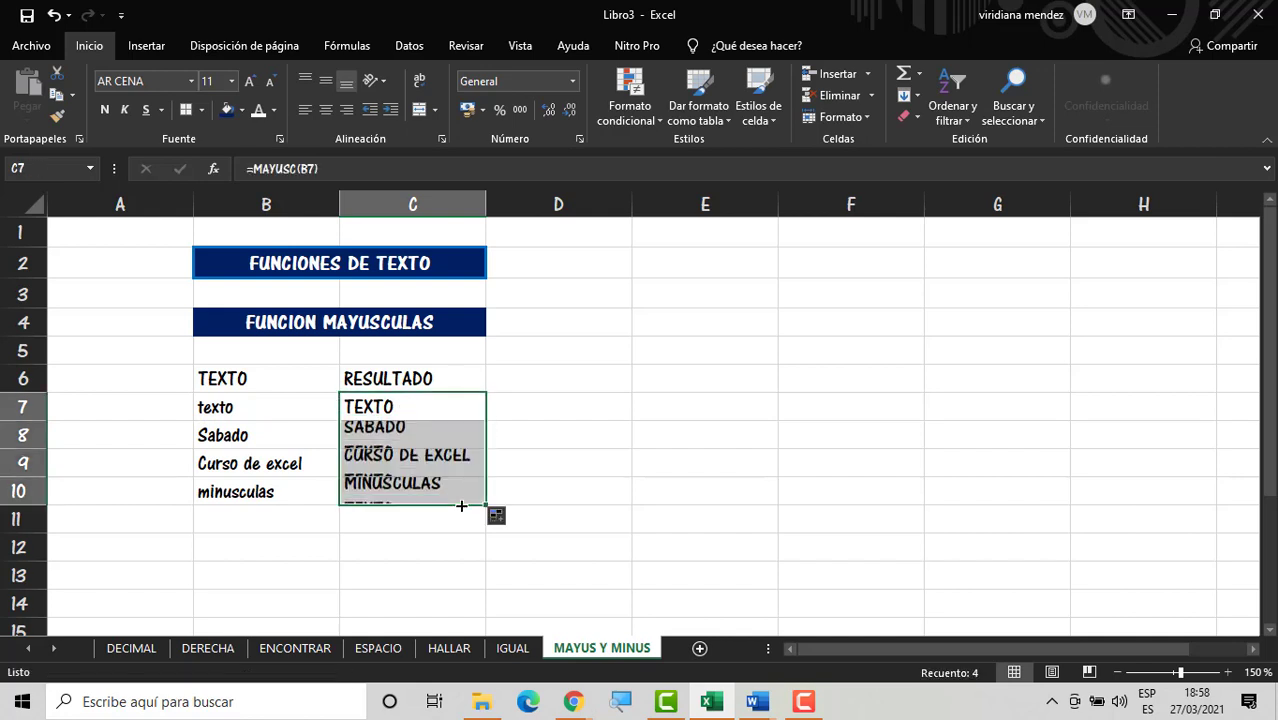
click(540, 443)
drag(252, 377, 402, 486)
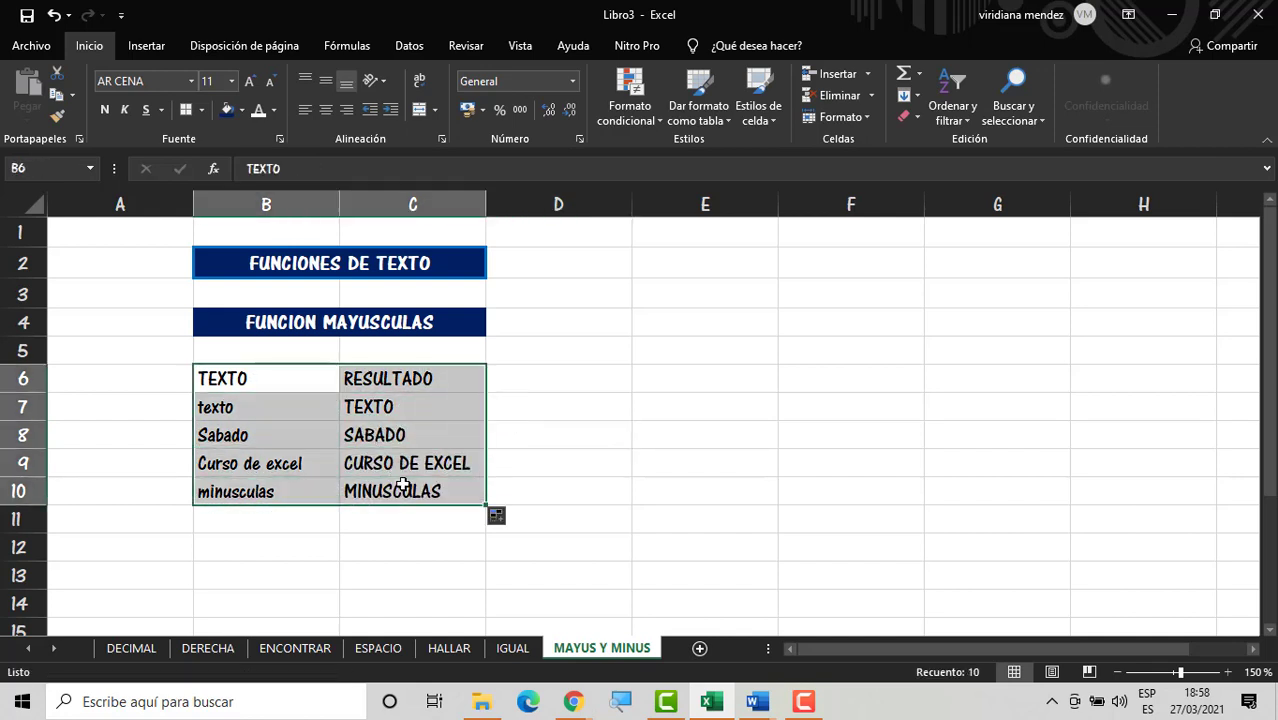
click(416, 113)
click(629, 405)
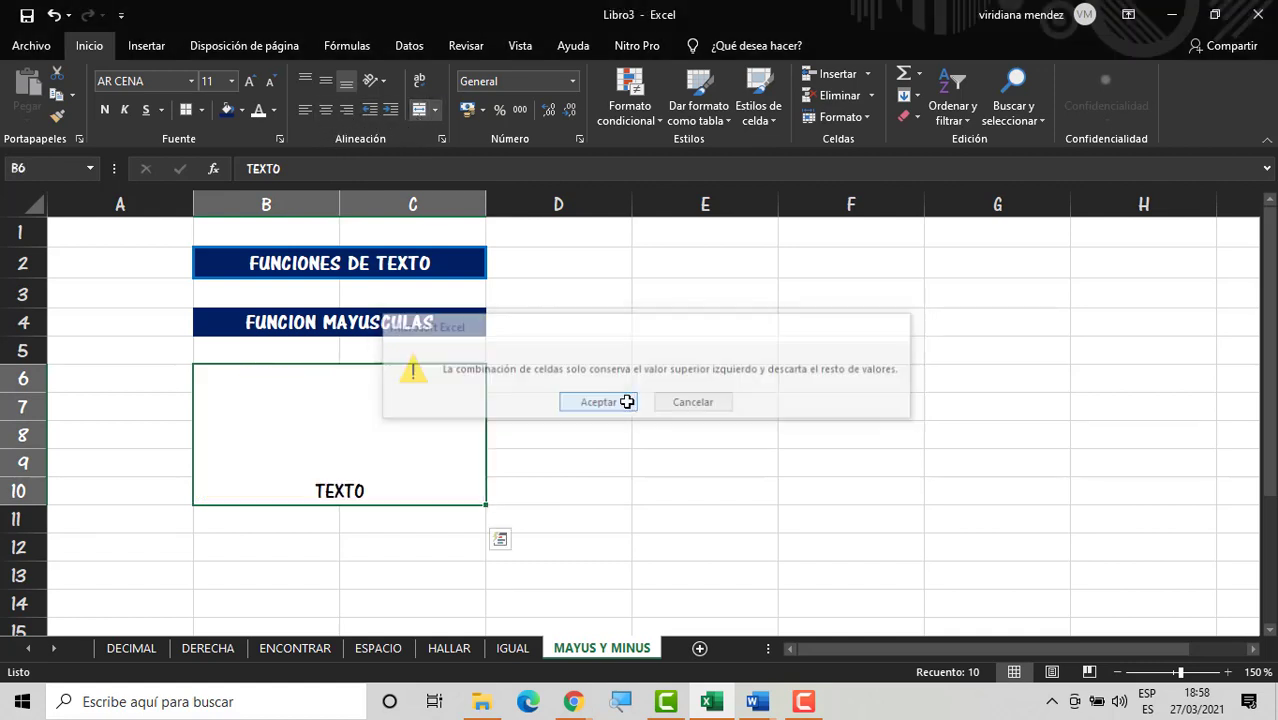
key(ctrl+z)
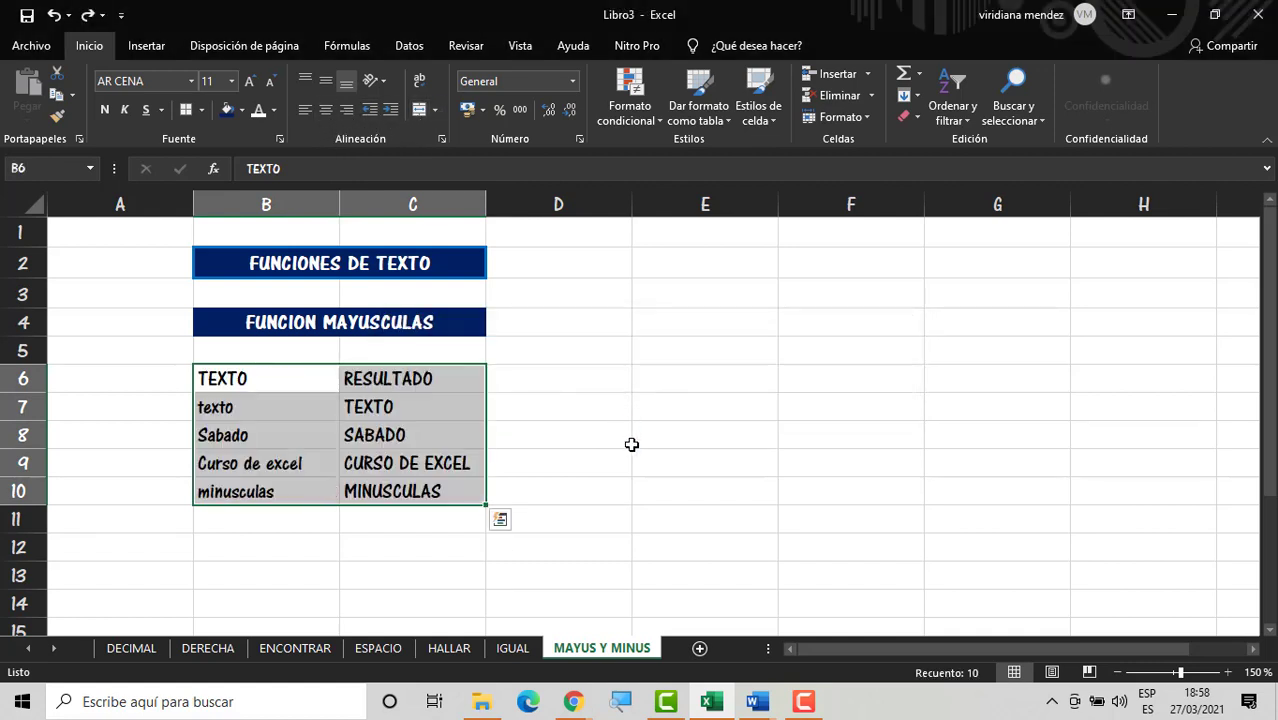
Step: Center the contents of the table B6:C10 horizontally and apply blue borders to all its cells
click(324, 112)
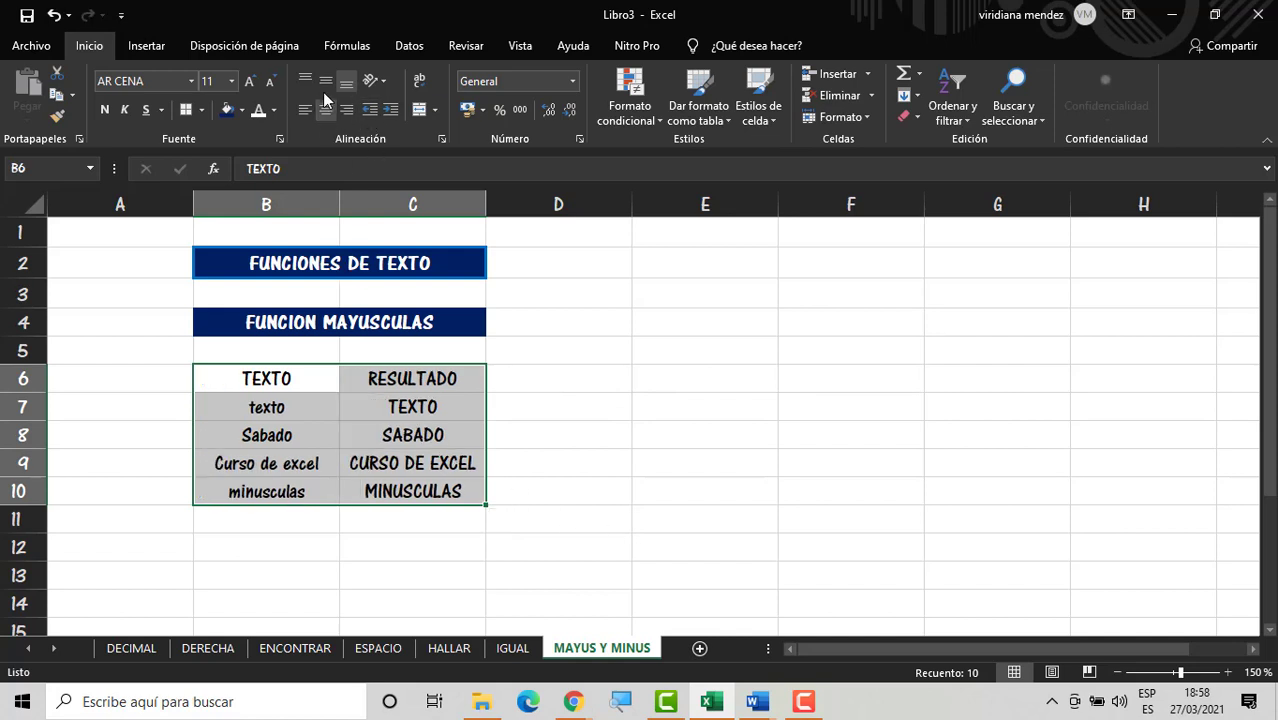
click(186, 110)
click(505, 463)
Step: Format the table headers in B6:C6 with a dark blue fill and bold white text
drag(322, 380, 410, 382)
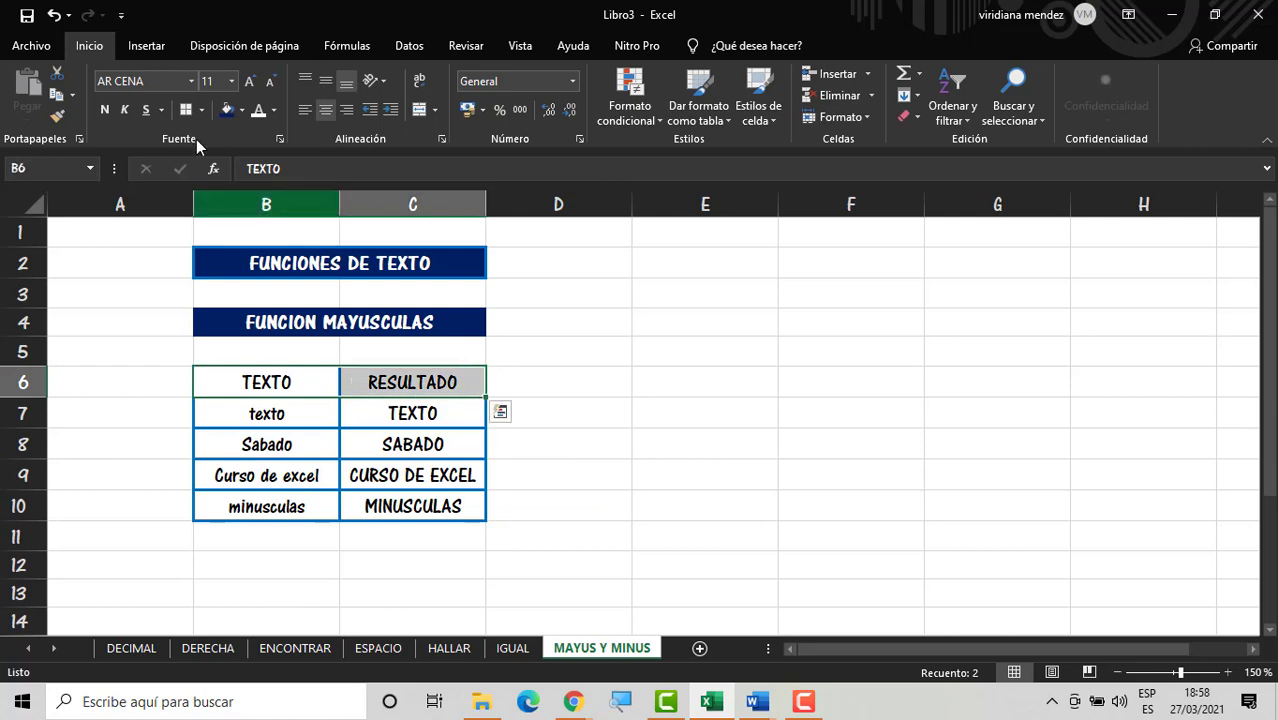
click(228, 114)
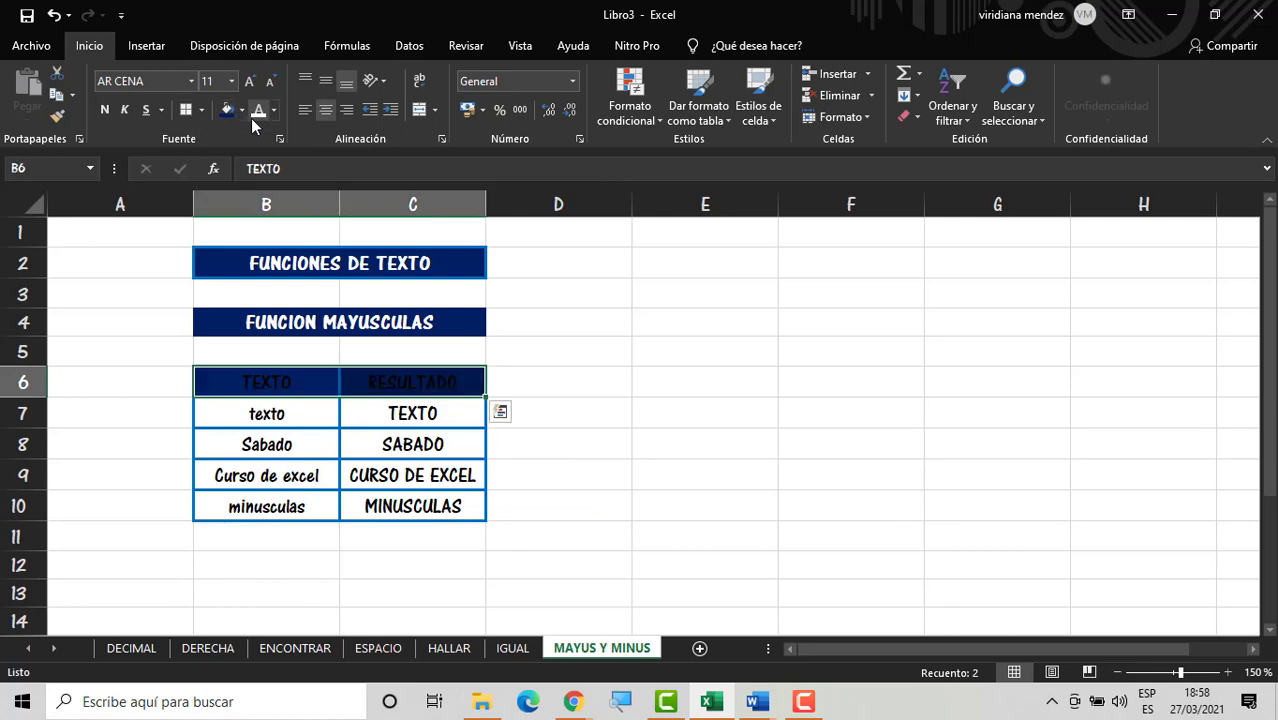
click(104, 114)
click(716, 491)
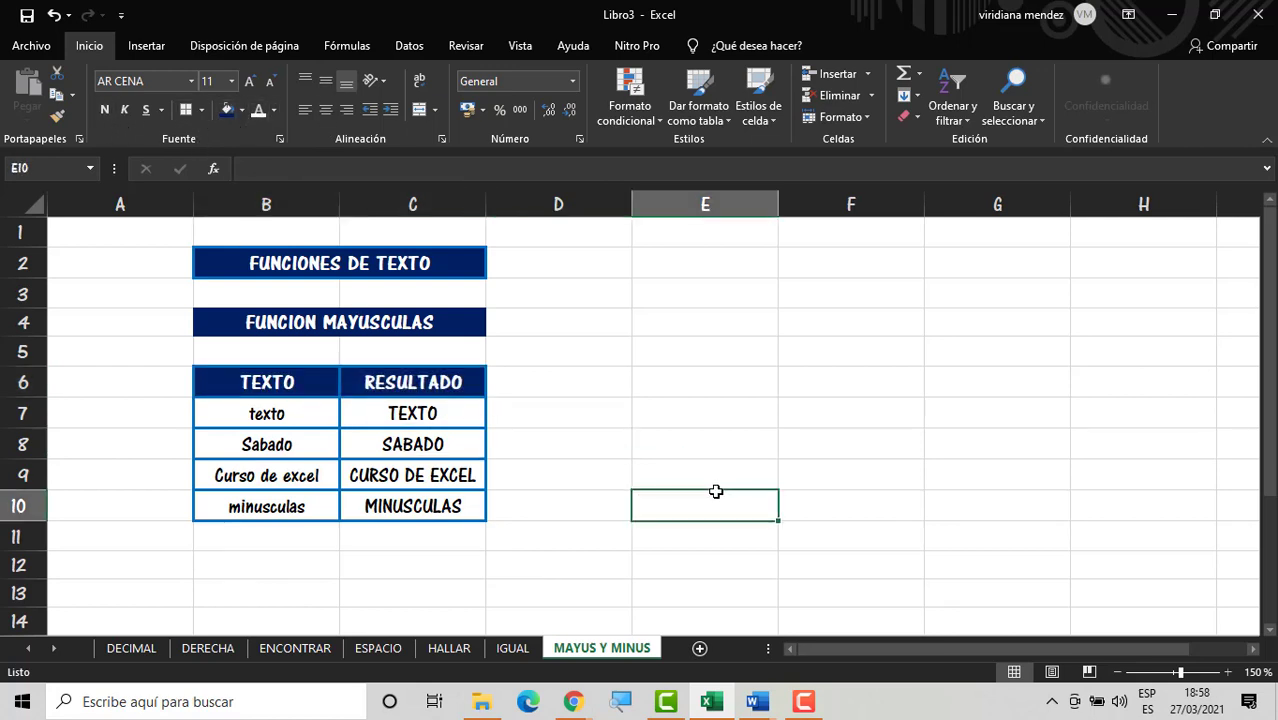
Step: Copy the FUNCION MAYUSCULAS heading from B4 and paste it at E4
key(Left)
key(Left)
click(485, 324)
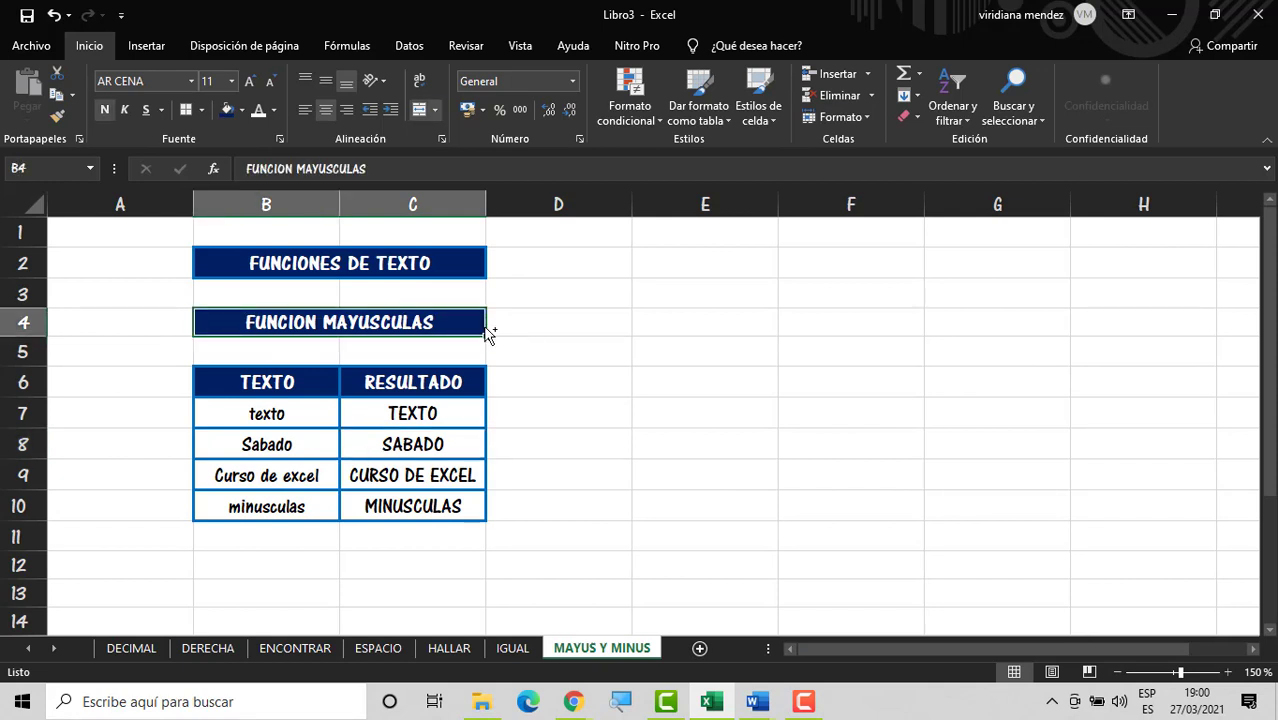
key(ctrl+c)
click(668, 326)
key(ctrl+v)
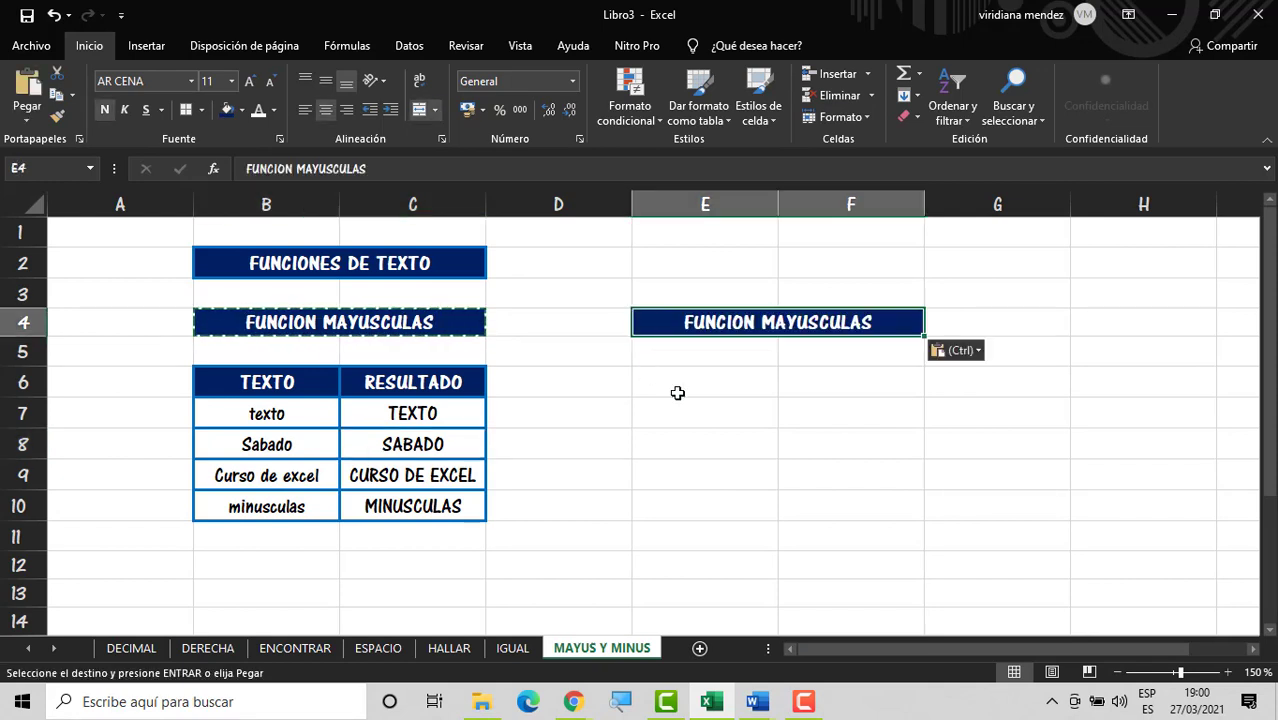
click(680, 390)
Step: Change the pasted heading in E4 to FUNCION MINUSCULA
click(875, 319)
double_click(886, 320)
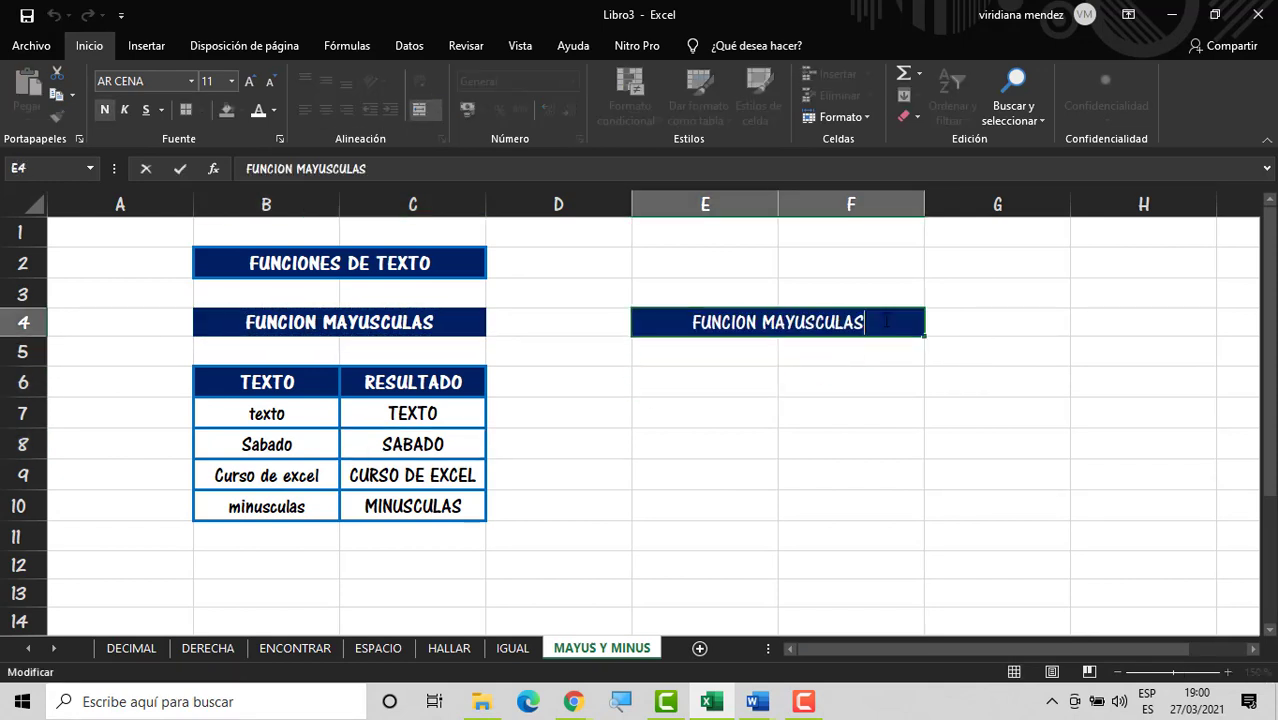
key(BackSpace)
key(BackSpace)
key(BackSpace)
key(BackSpace)
key(BackSpace)
key(BackSpace)
key(BackSpace)
key(BackSpace)
key(BackSpace)
key(BackSpace)
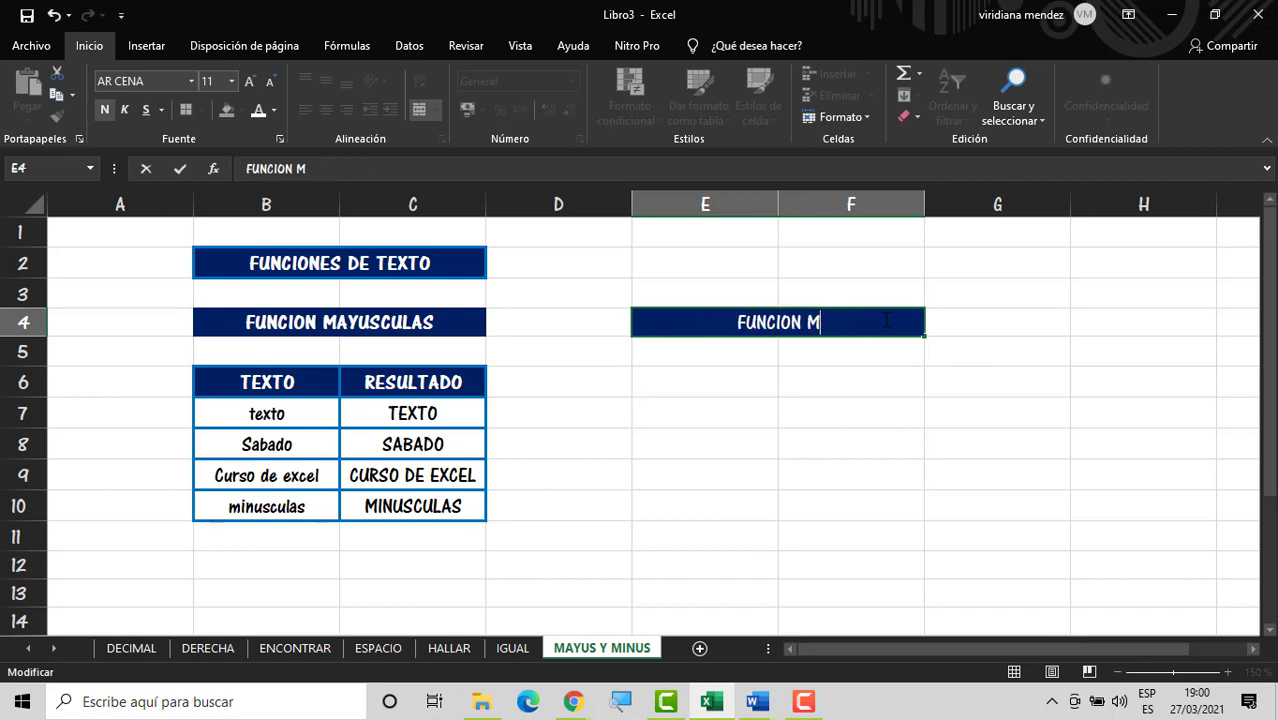
text(minuscul)
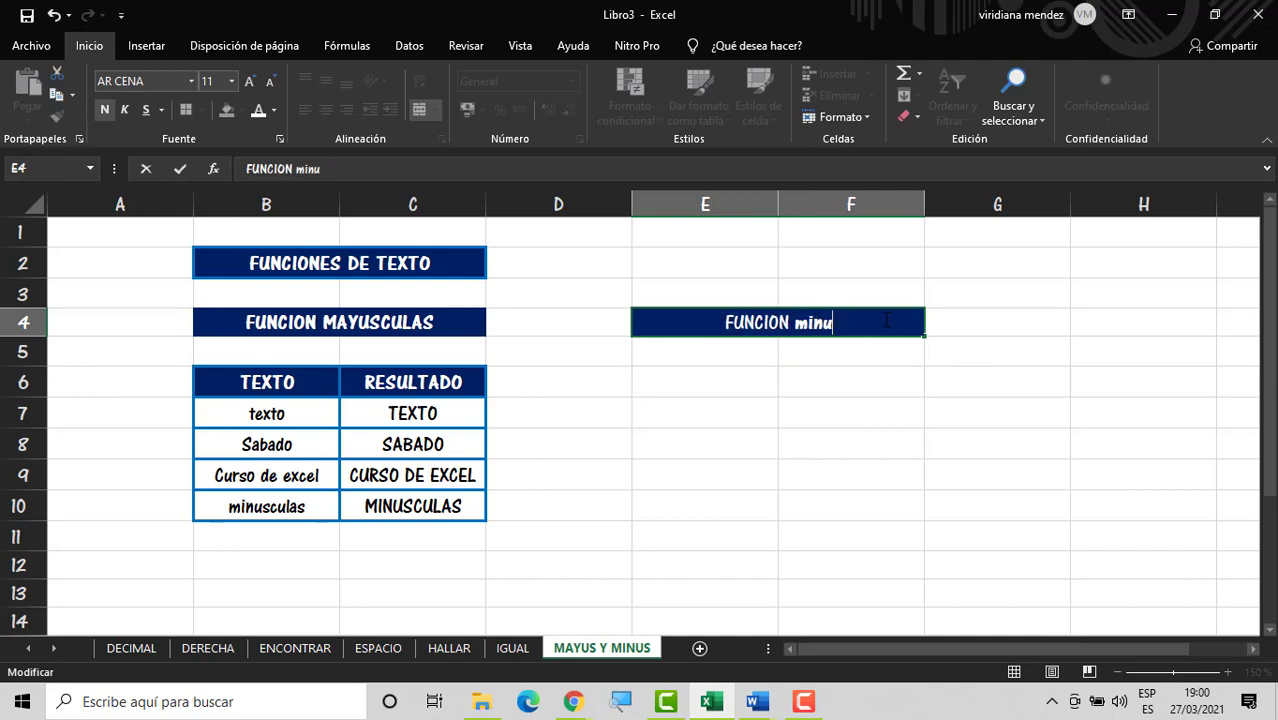
key(BackSpace)
key(BackSpace)
key(BackSpace)
key(BackSpace)
key(BackSpace)
key(BackSpace)
key(BackSpace)
key(BackSpace)
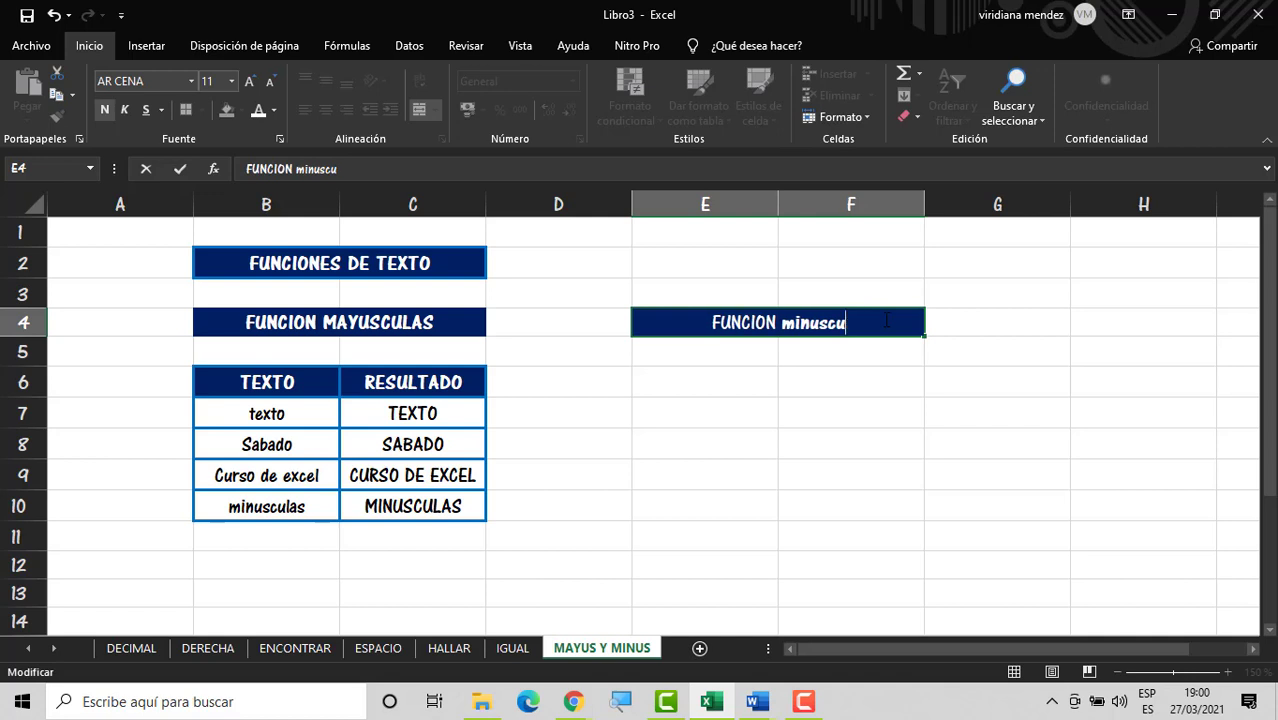
text(M)
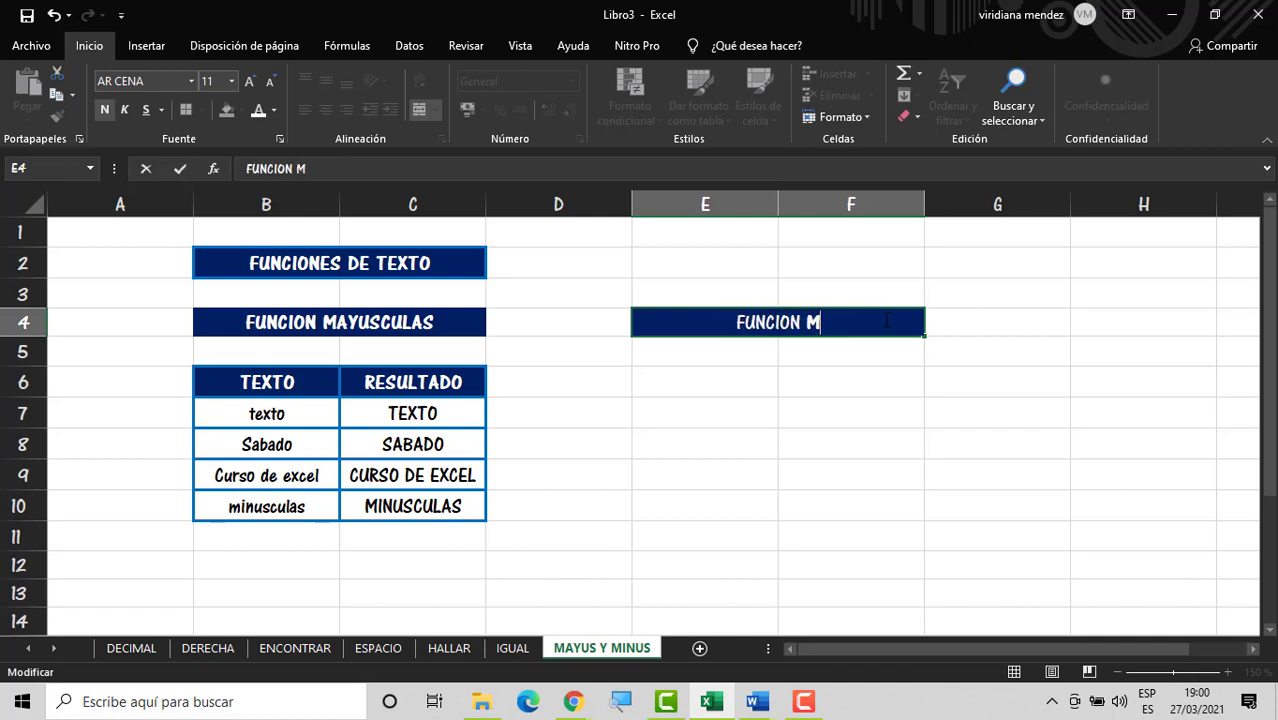
text(INUSCULA)
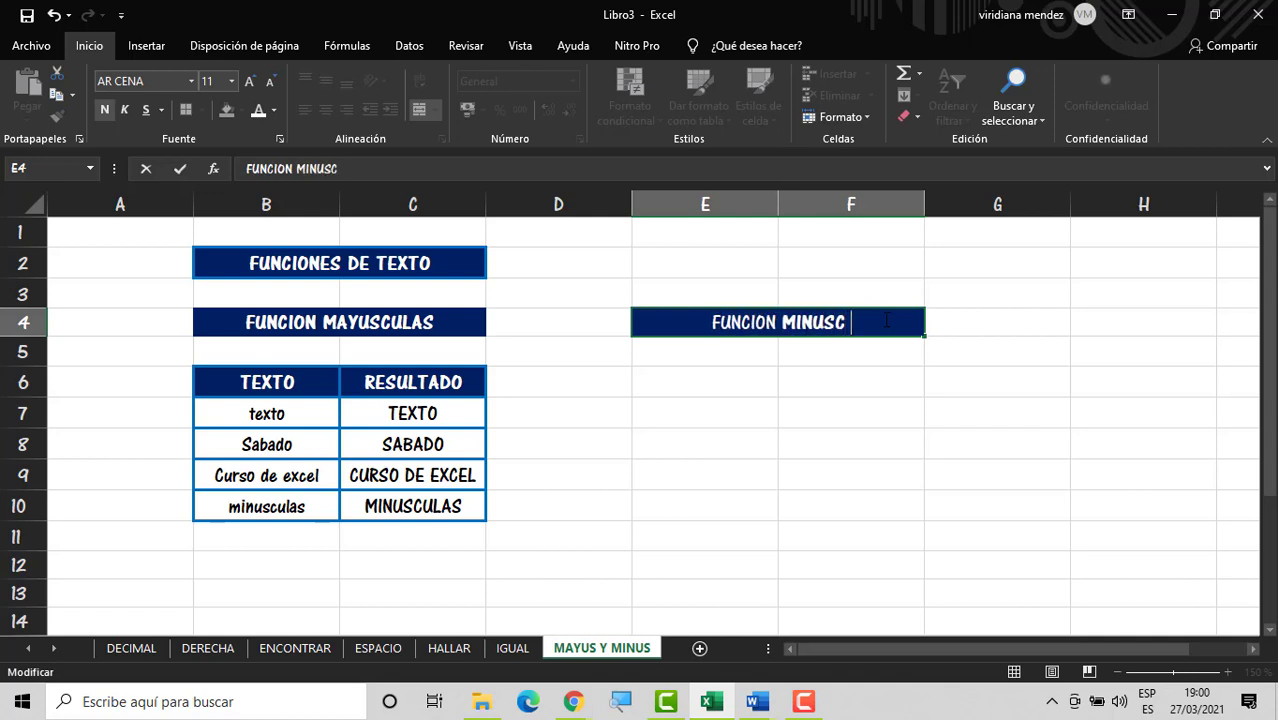
key(Return)
Step: Merge and center E6:F6, and repeat the same merge for each row down to row 10
key(Return)
key(Return)
key(Return)
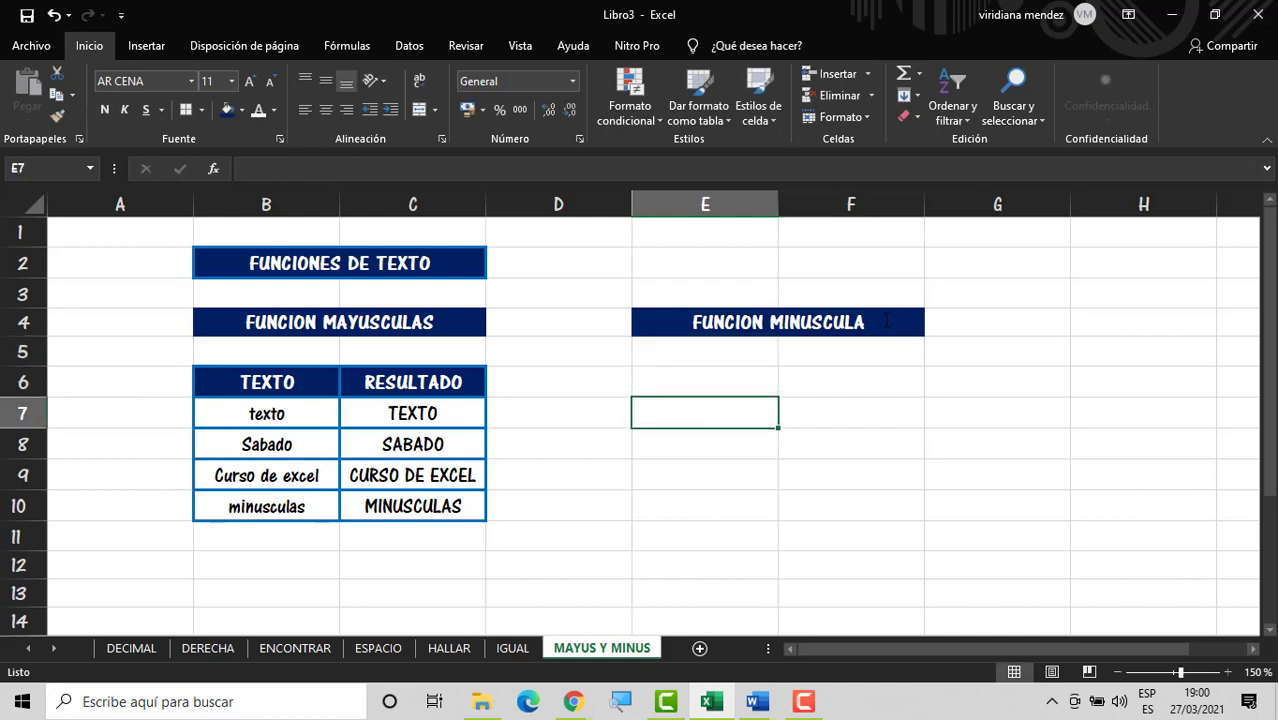
key(Up)
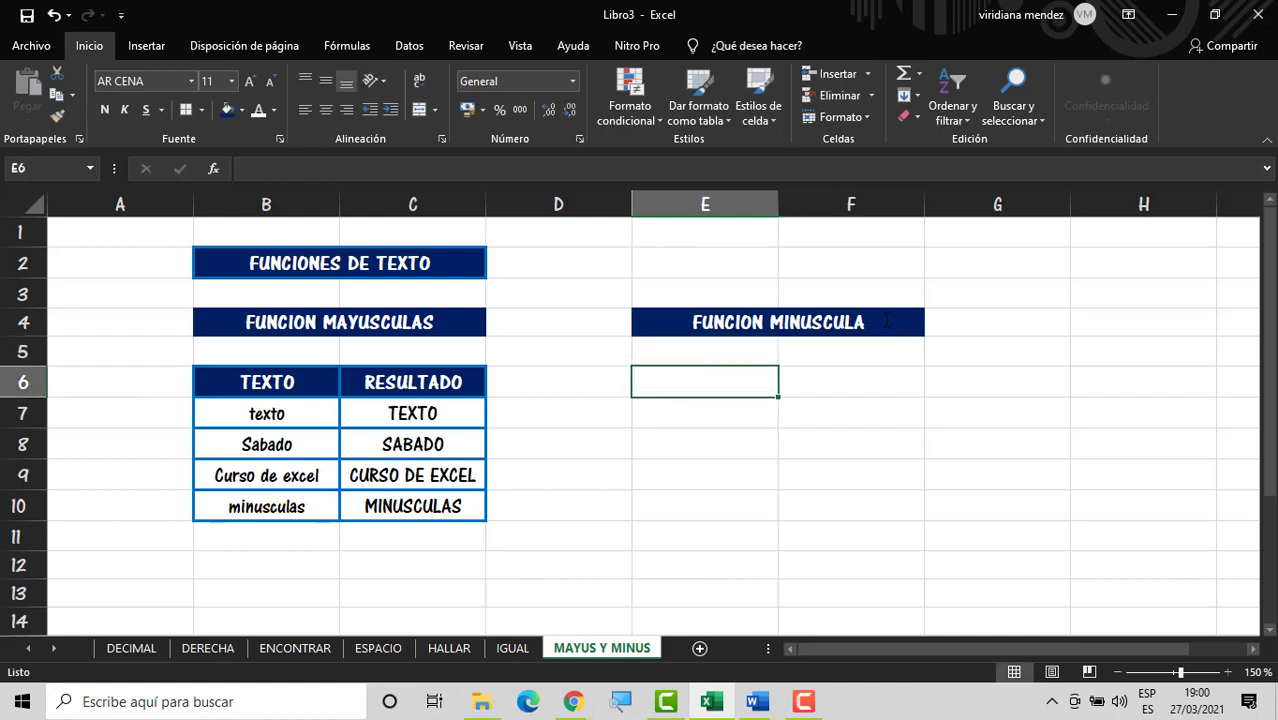
drag(745, 381, 810, 382)
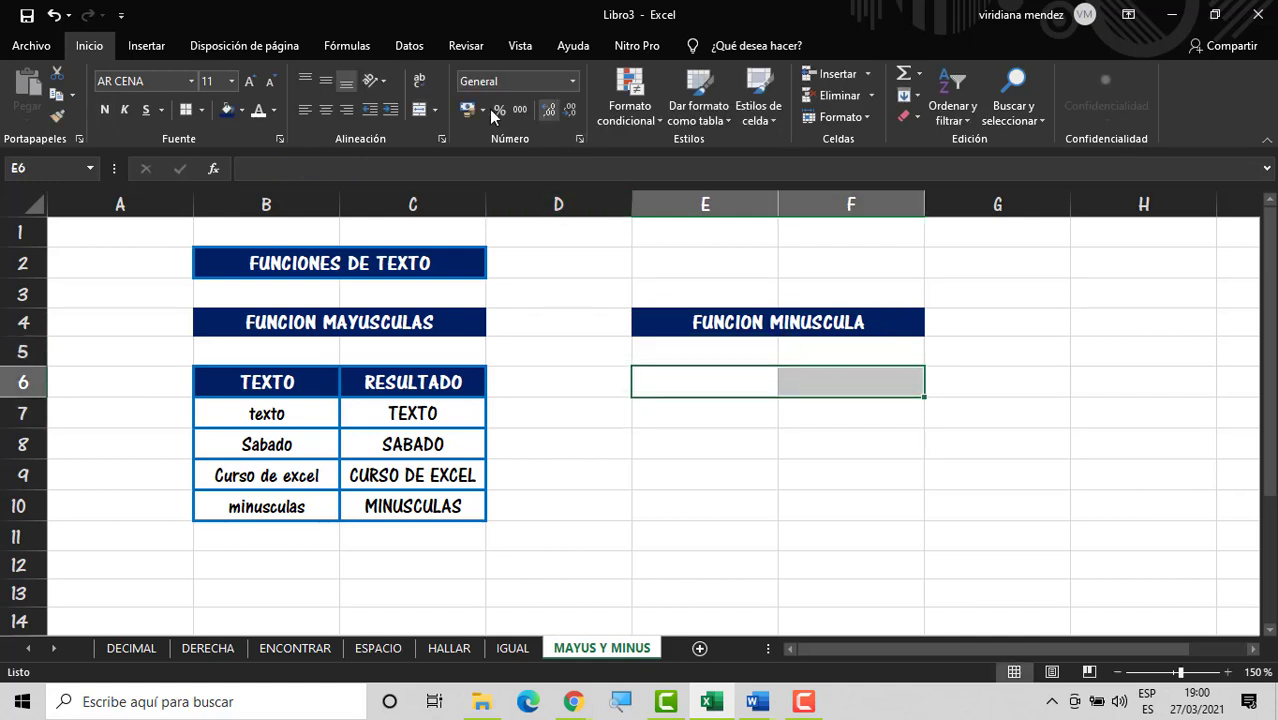
click(420, 115)
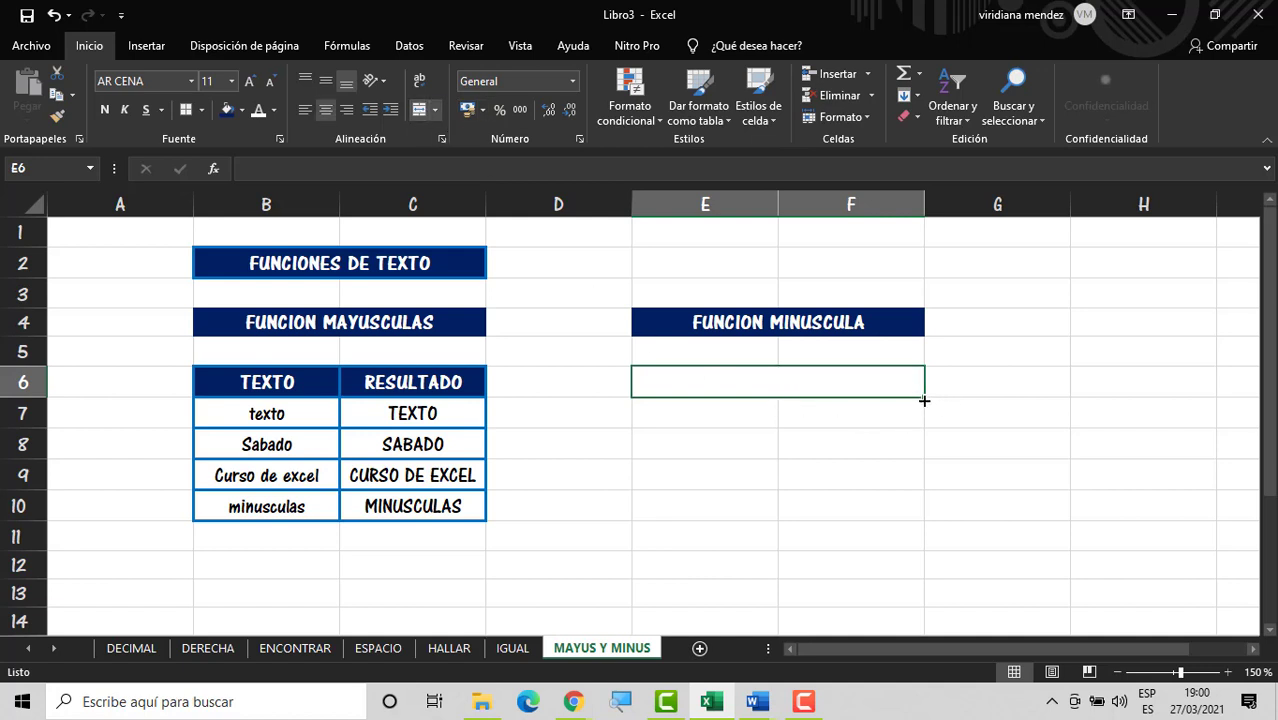
drag(921, 426, 921, 520)
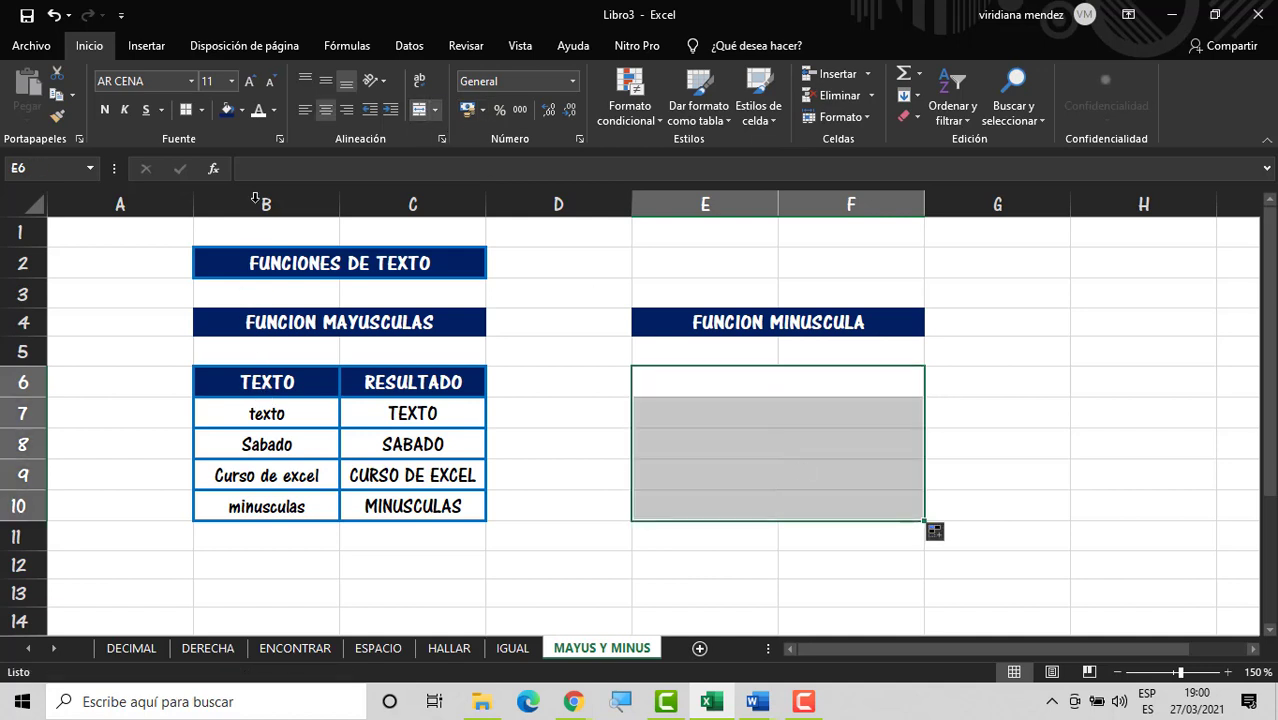
Step: Apply blue borders to the merged cells in E6:F10
click(182, 112)
click(688, 384)
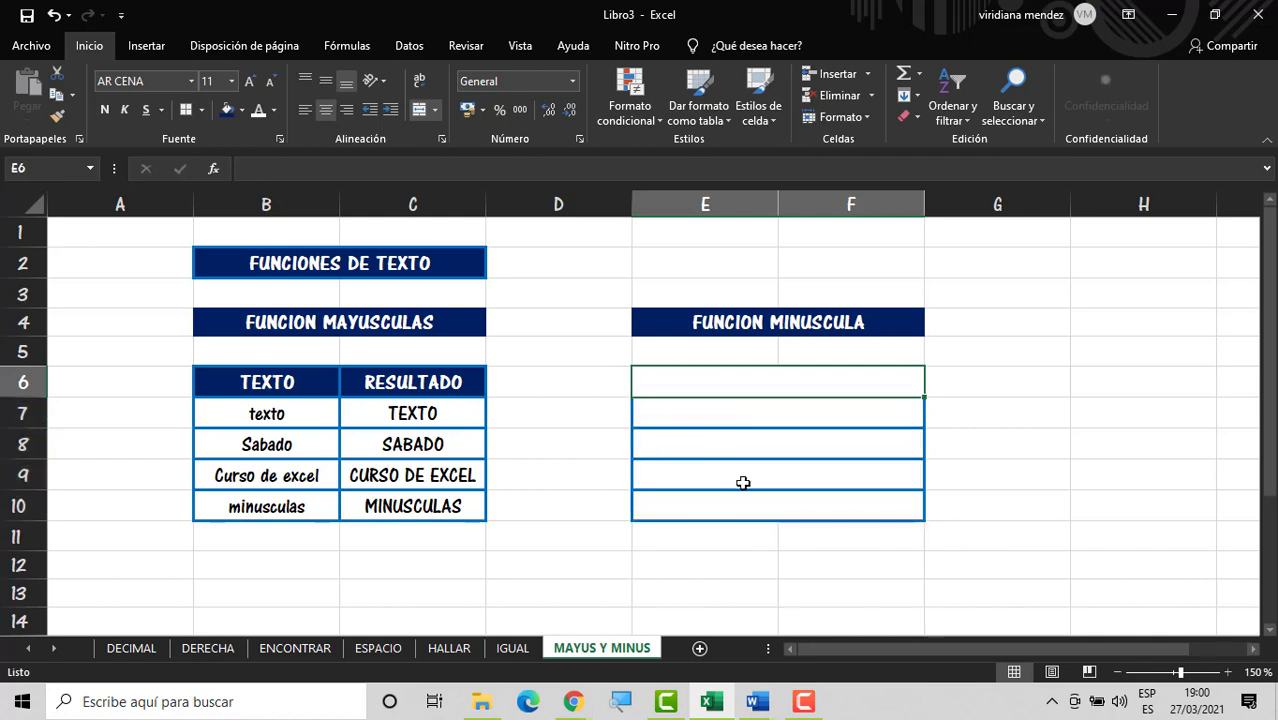
click(764, 533)
click(757, 387)
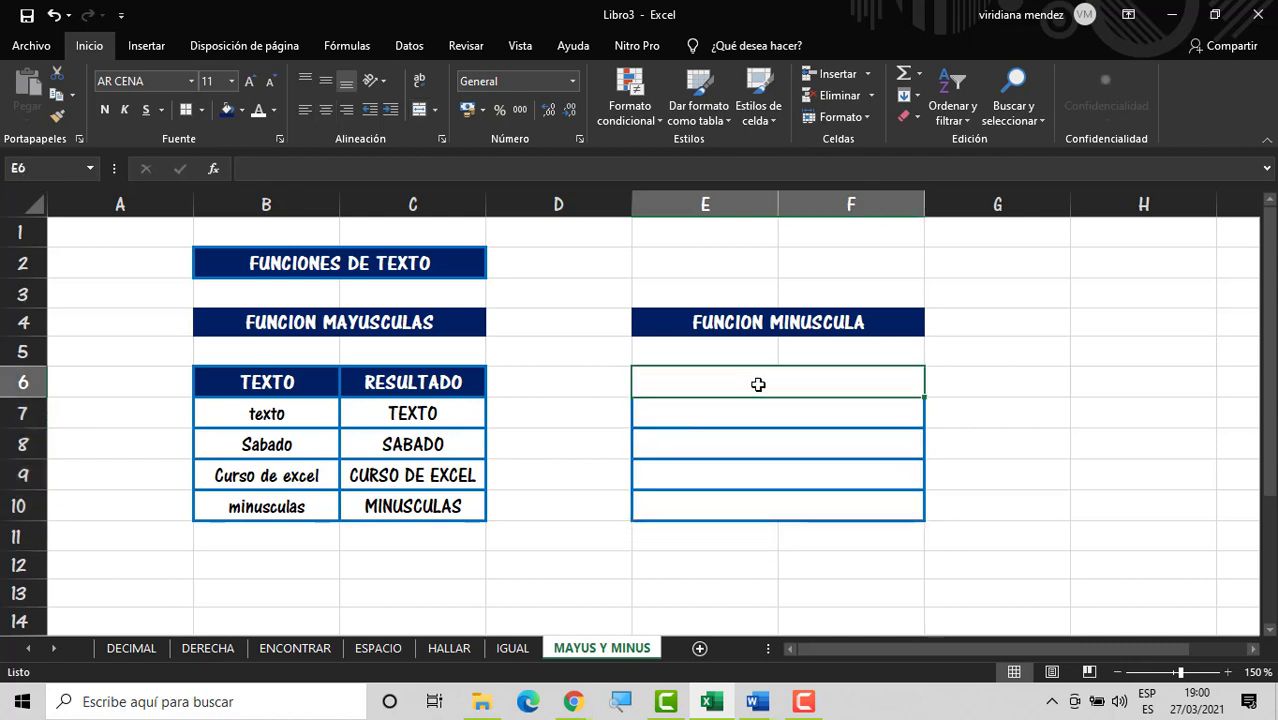
click(762, 416)
Step: Enter RESULTADO as the header in E6 and format it with a dark blue fill and bold white text
click(765, 382)
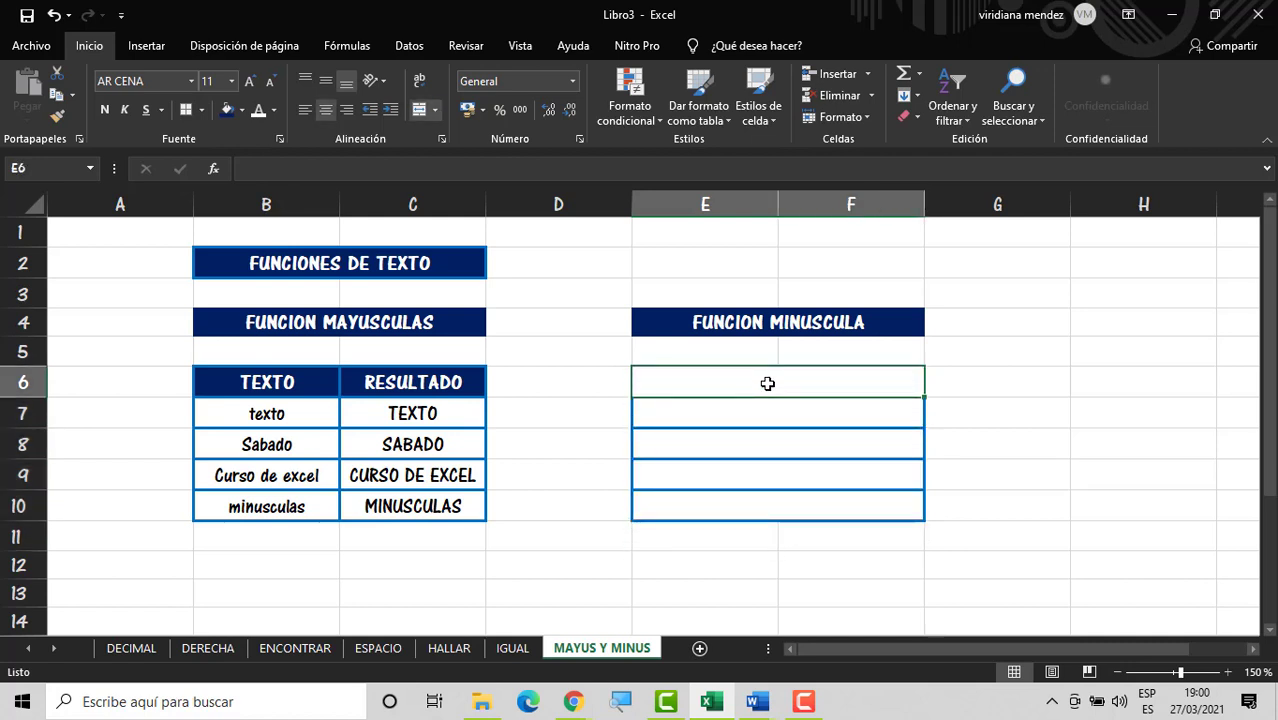
text(RE)
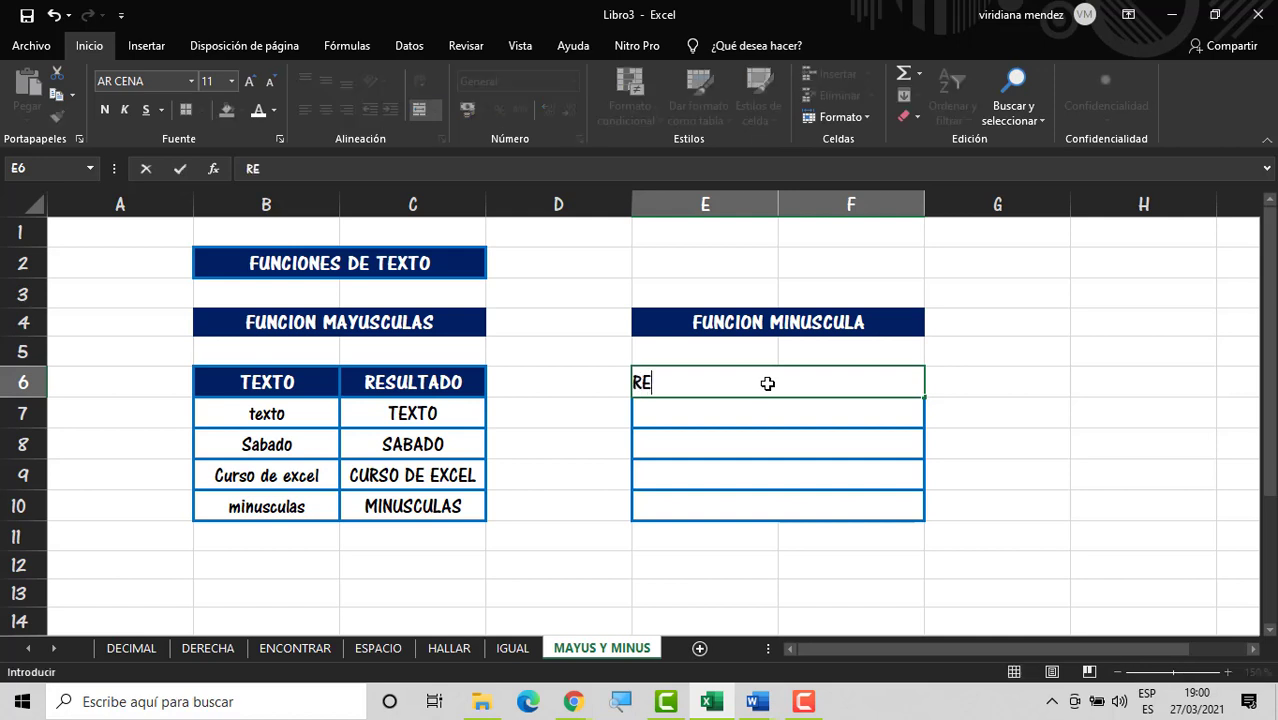
text(SULTADO)
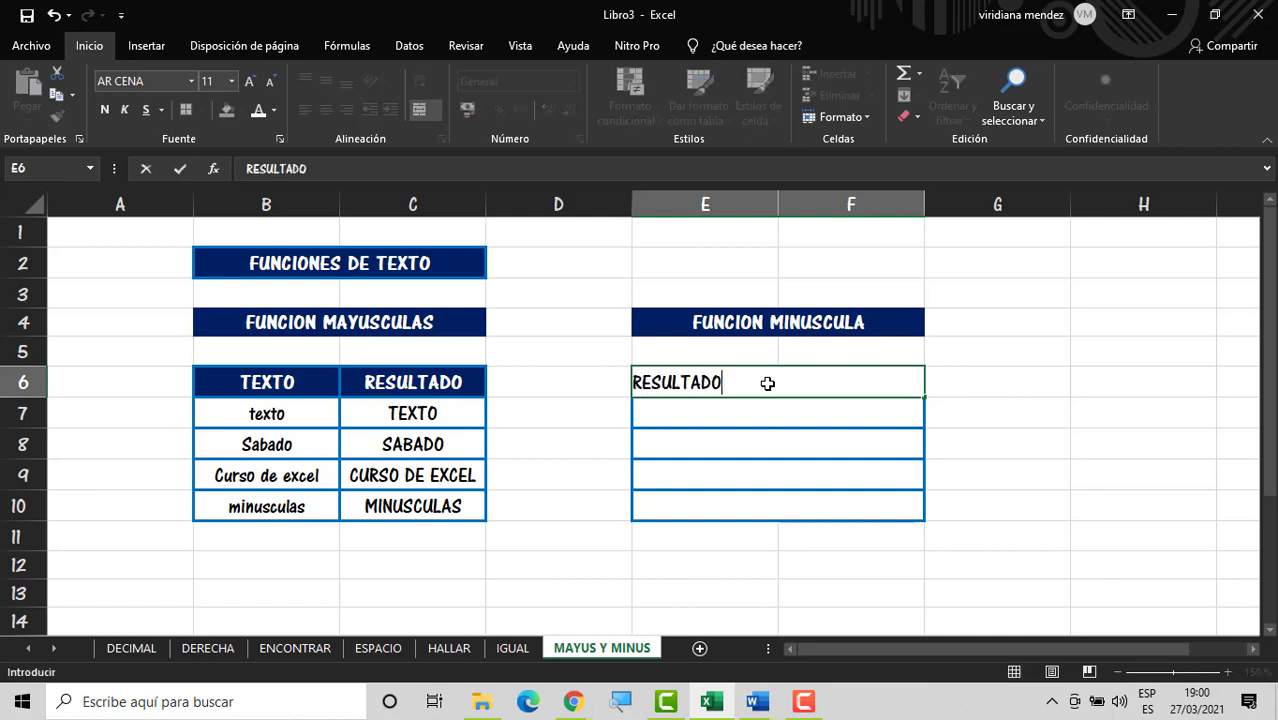
key(Return)
click(824, 381)
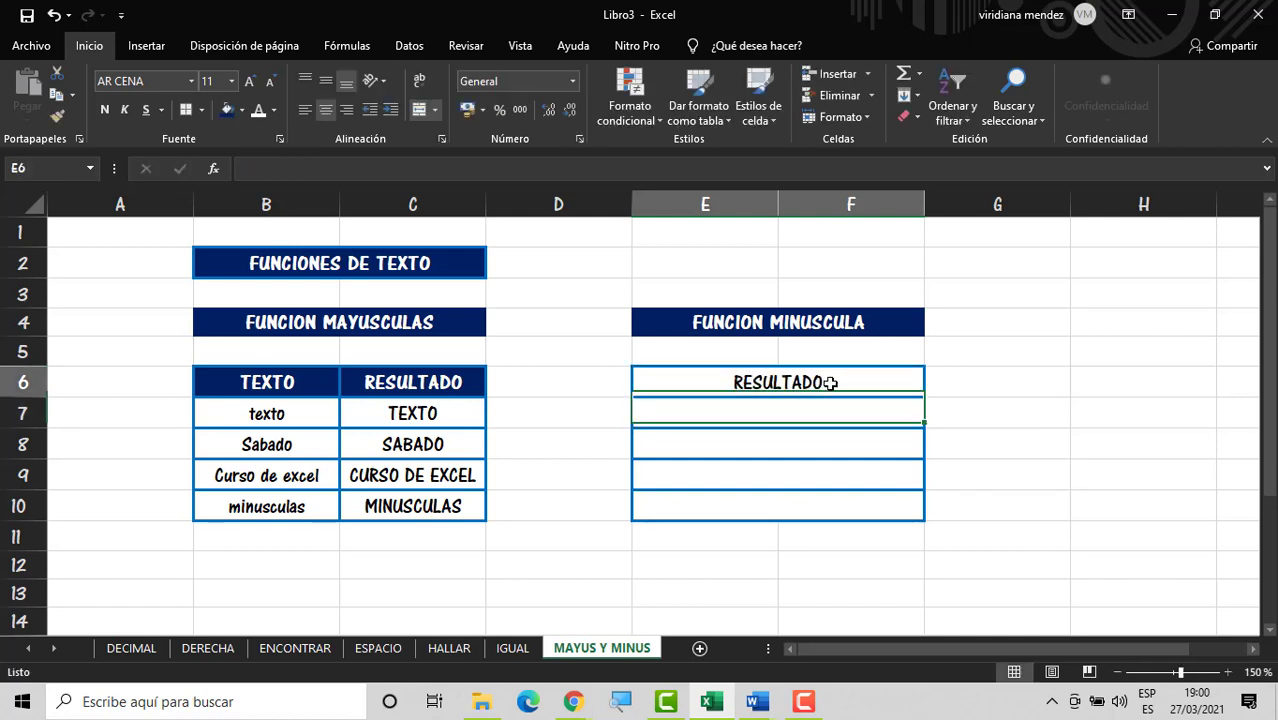
click(227, 109)
click(258, 109)
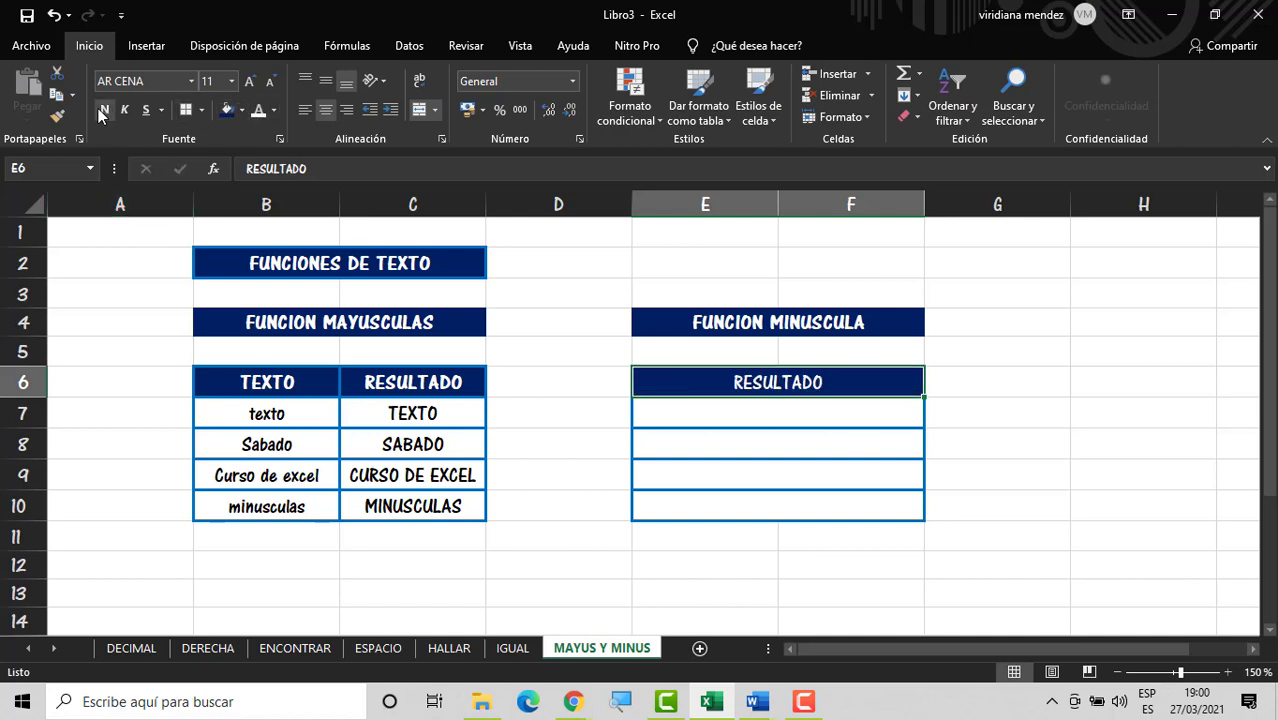
click(105, 109)
Step: Enter the formula =MINUSC(C7) in E7 to convert the first uppercase result to lowercase
click(674, 420)
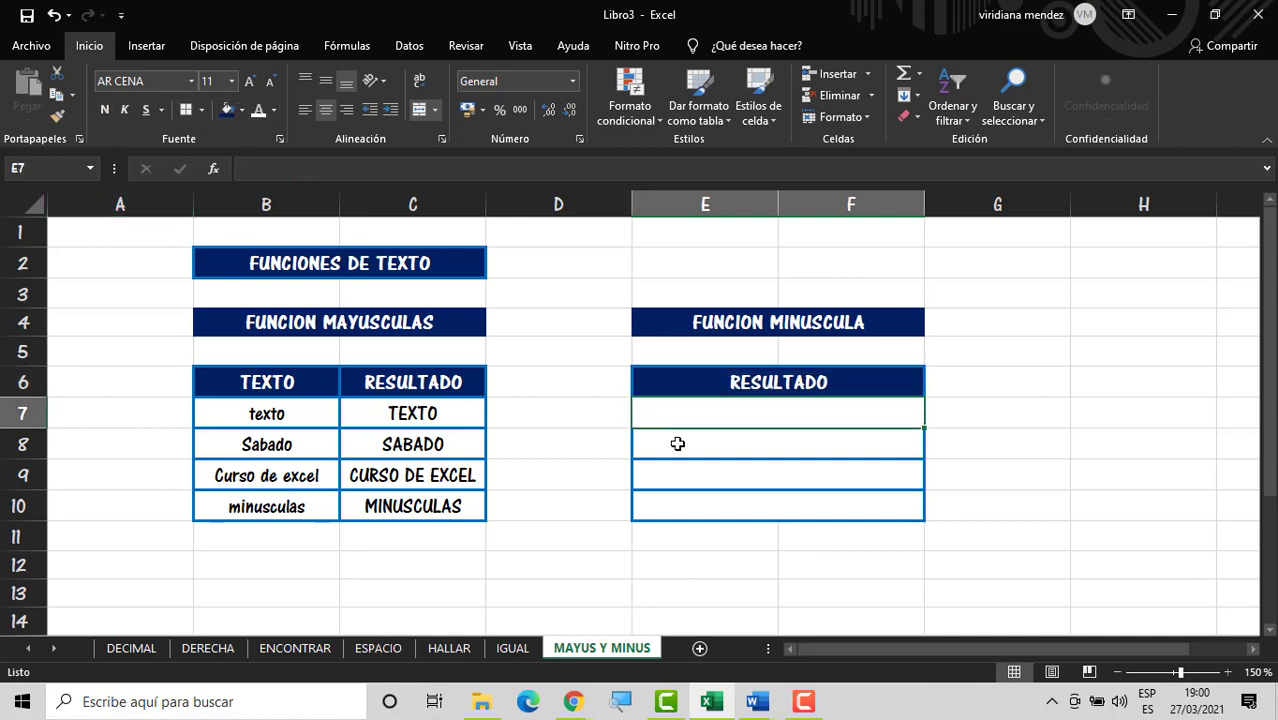
text(=)
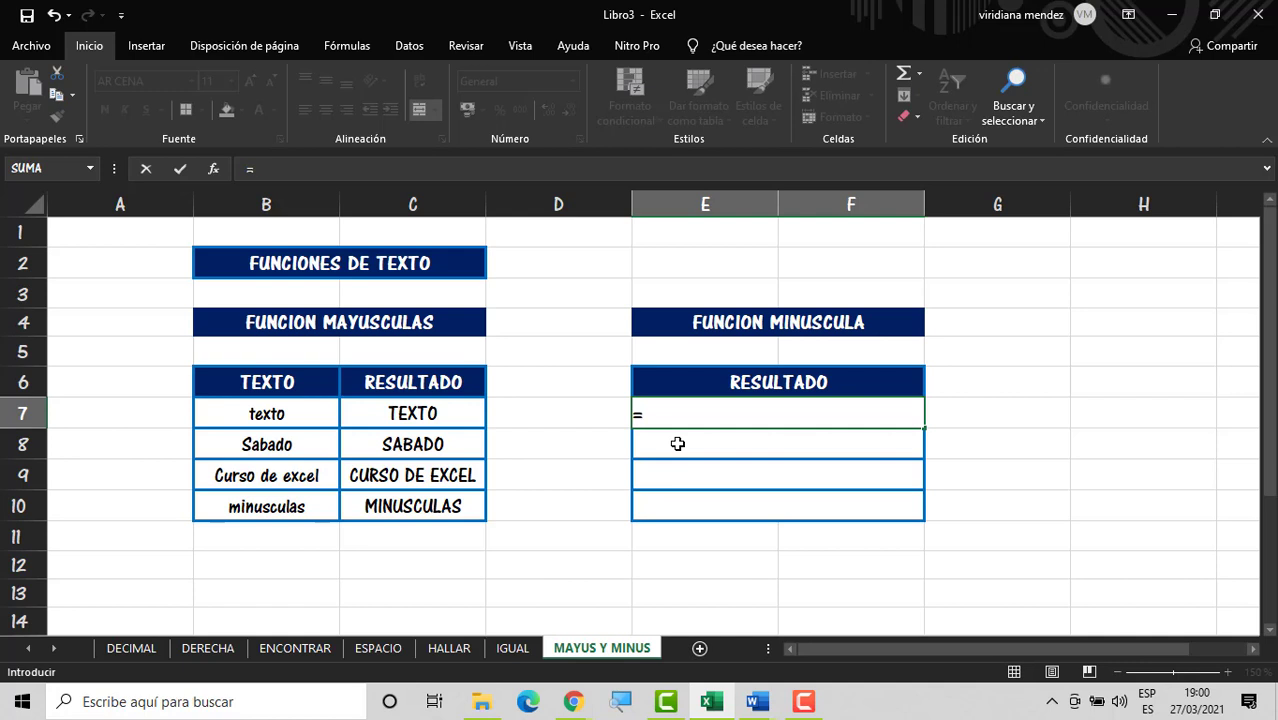
text(MINU)
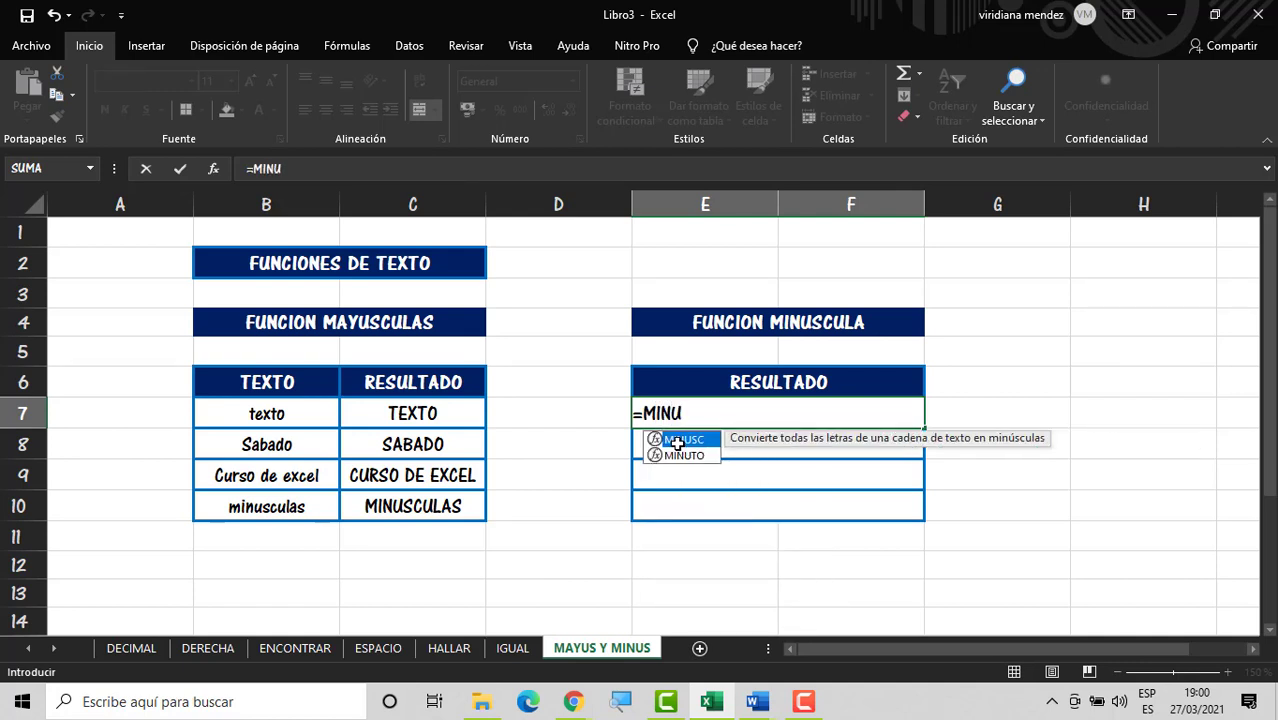
double_click(677, 441)
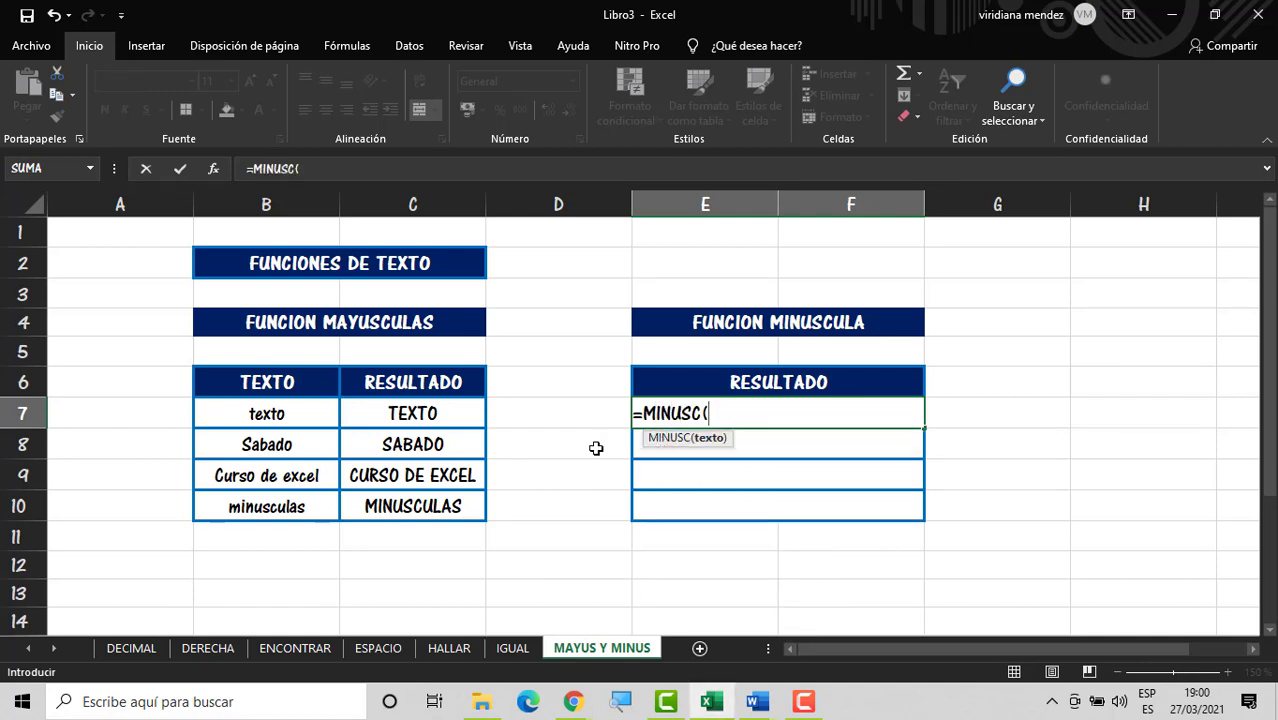
click(470, 408)
key(Return)
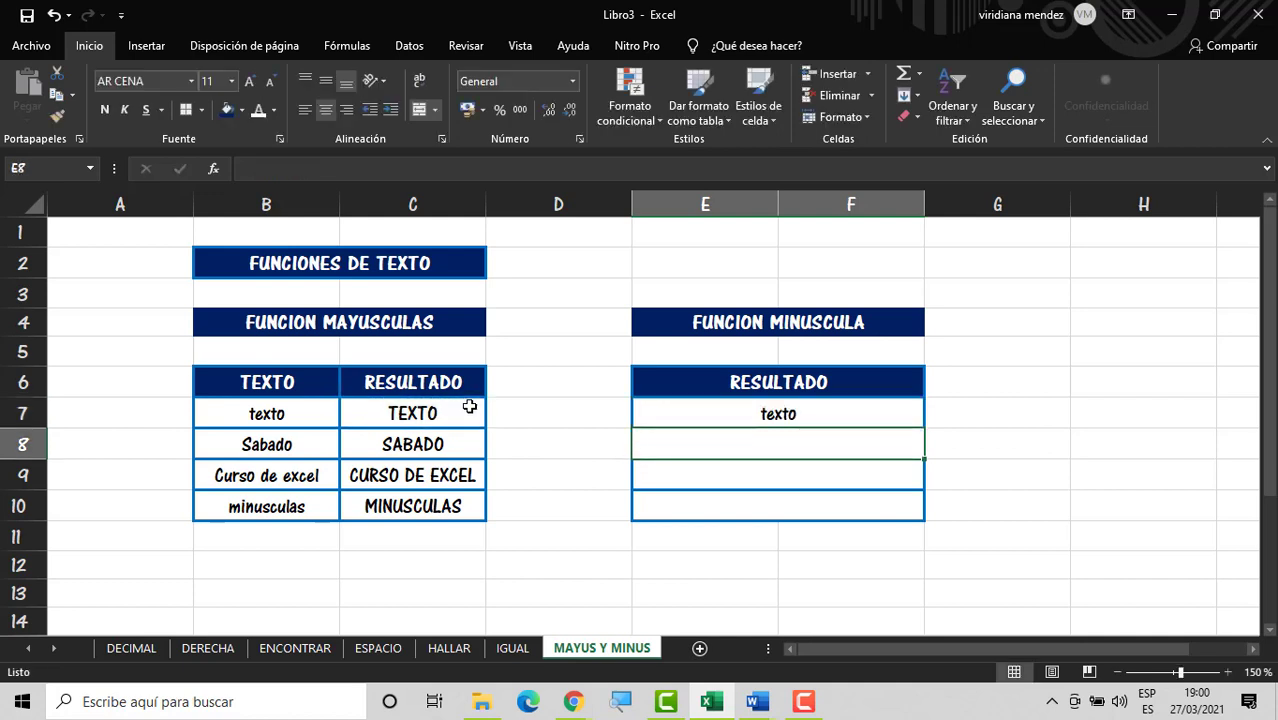
Step: Fill the MINUSC formula from E7 down through E10
click(678, 421)
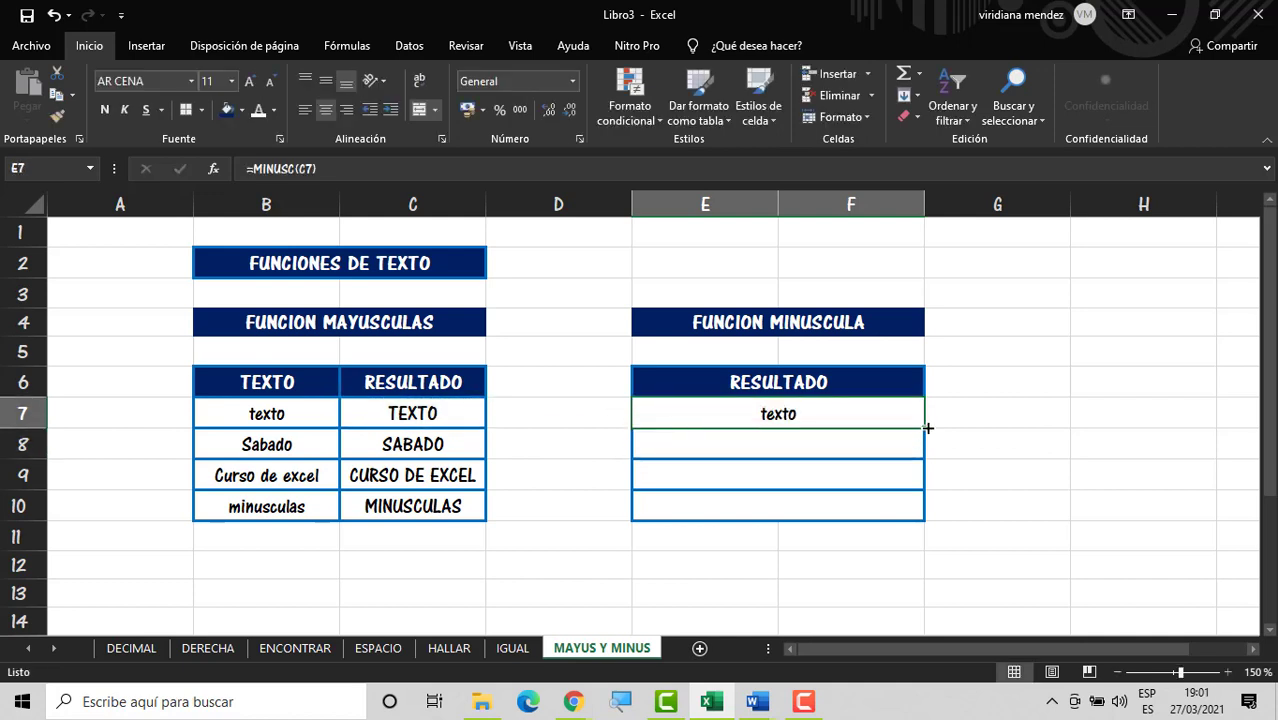
drag(925, 437, 933, 524)
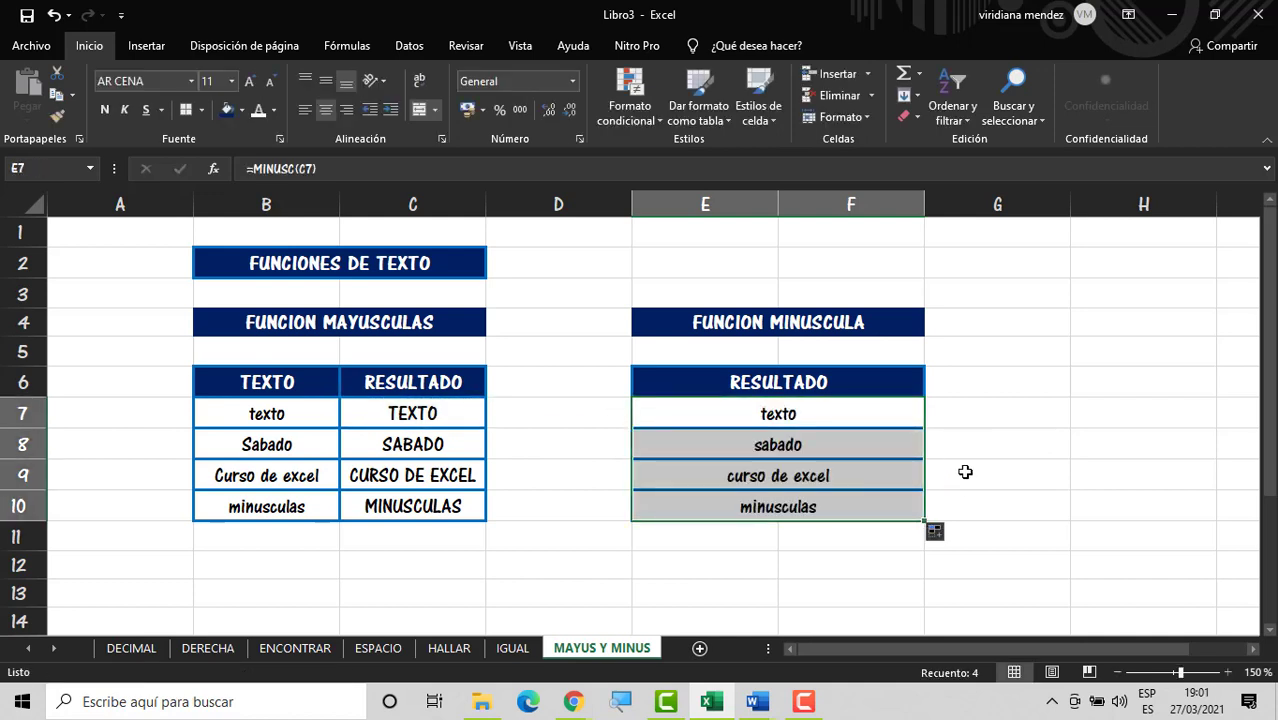
click(964, 474)
click(833, 550)
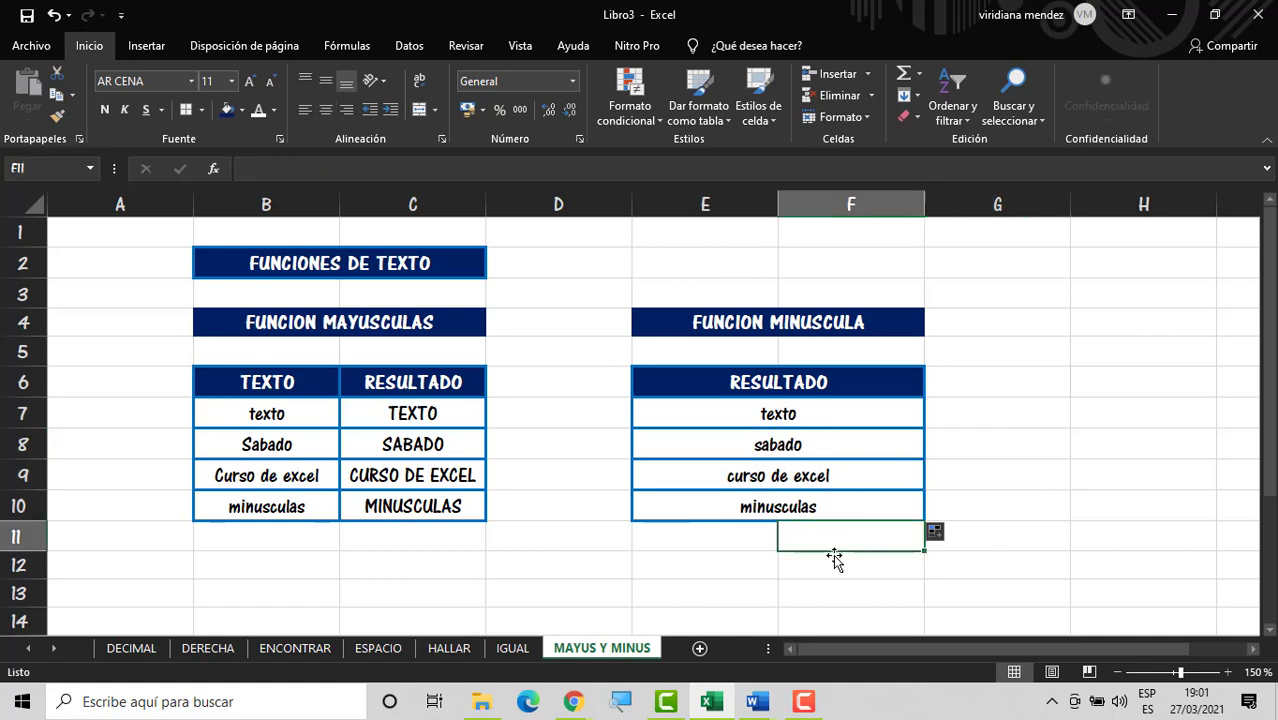
click(866, 566)
click(898, 589)
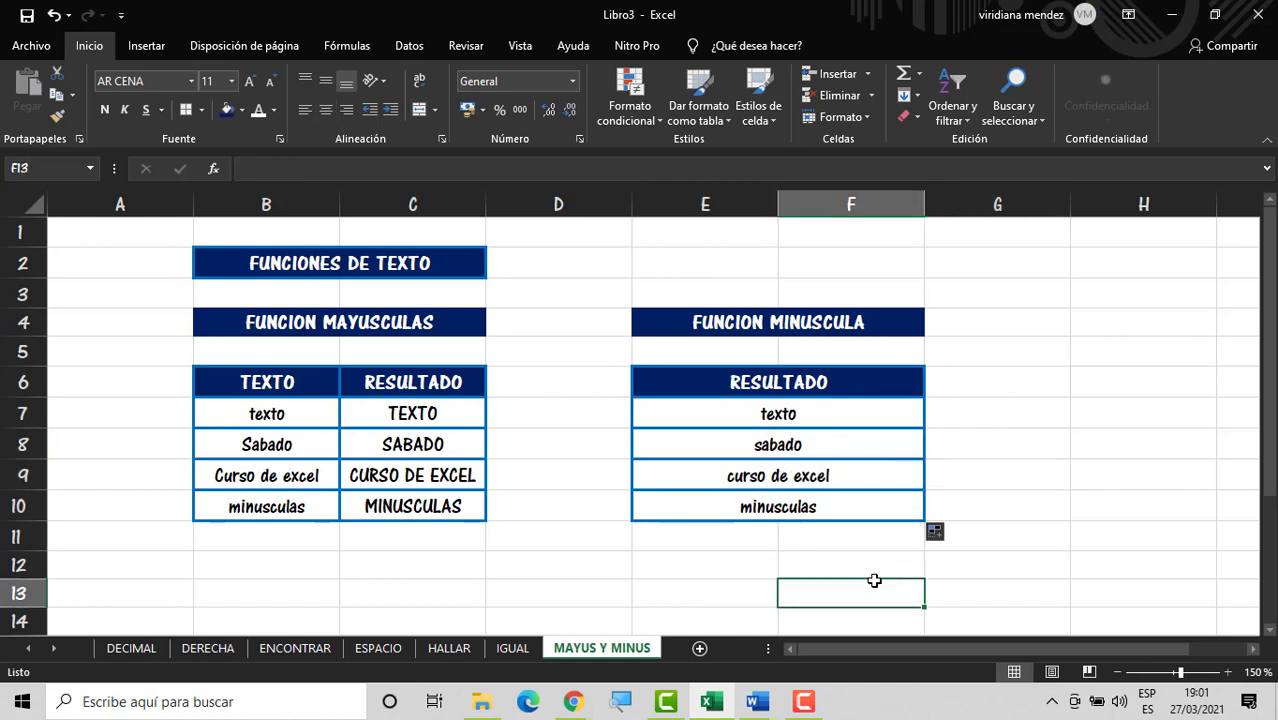
Step: Inspect the filled formula in E8 and leave it as it is
double_click(864, 447)
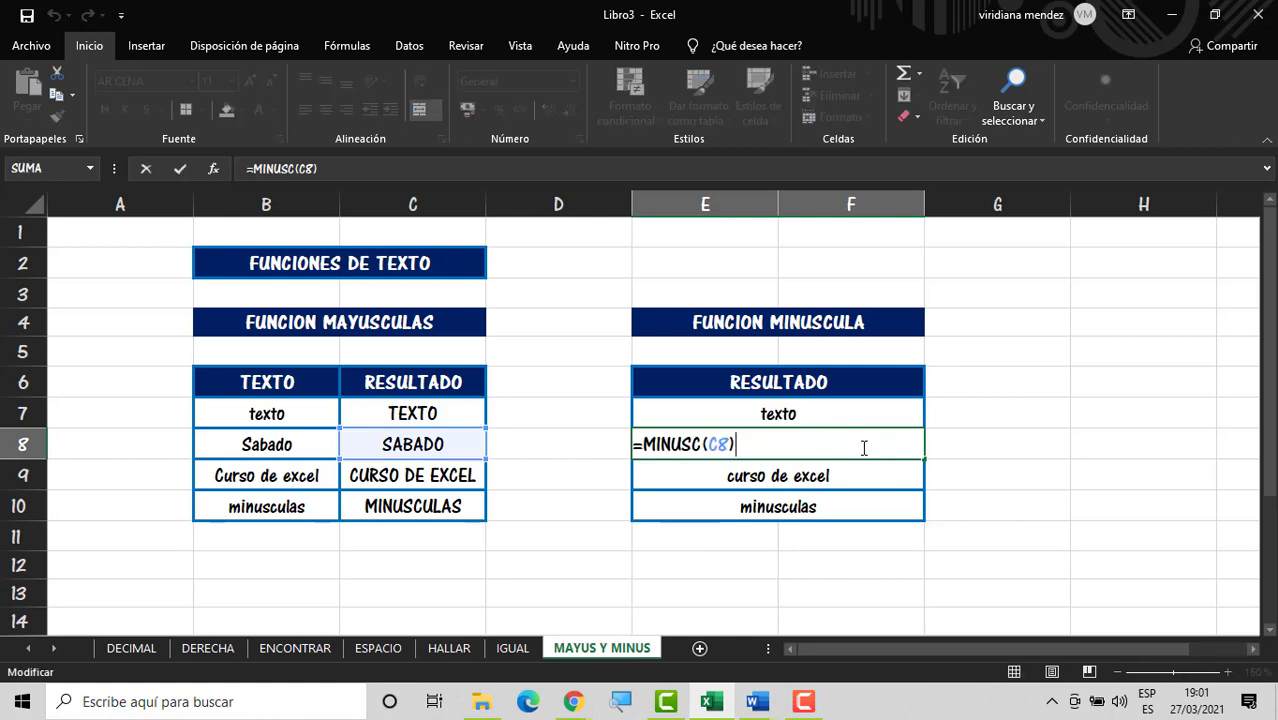
key(Return)
click(1140, 413)
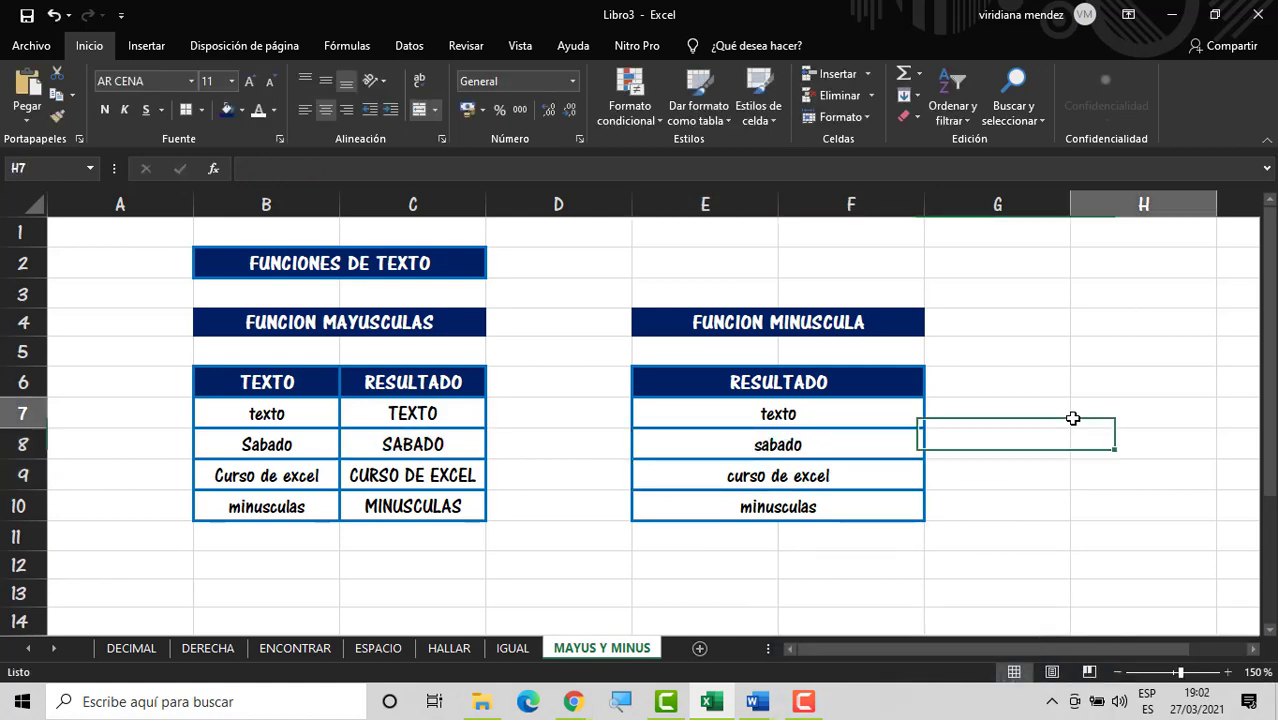
drag(1270, 460, 1168, 553)
Step: Enter the formula =MAYUSC("como convertir minusculas a mayusculas") in B13
click(386, 538)
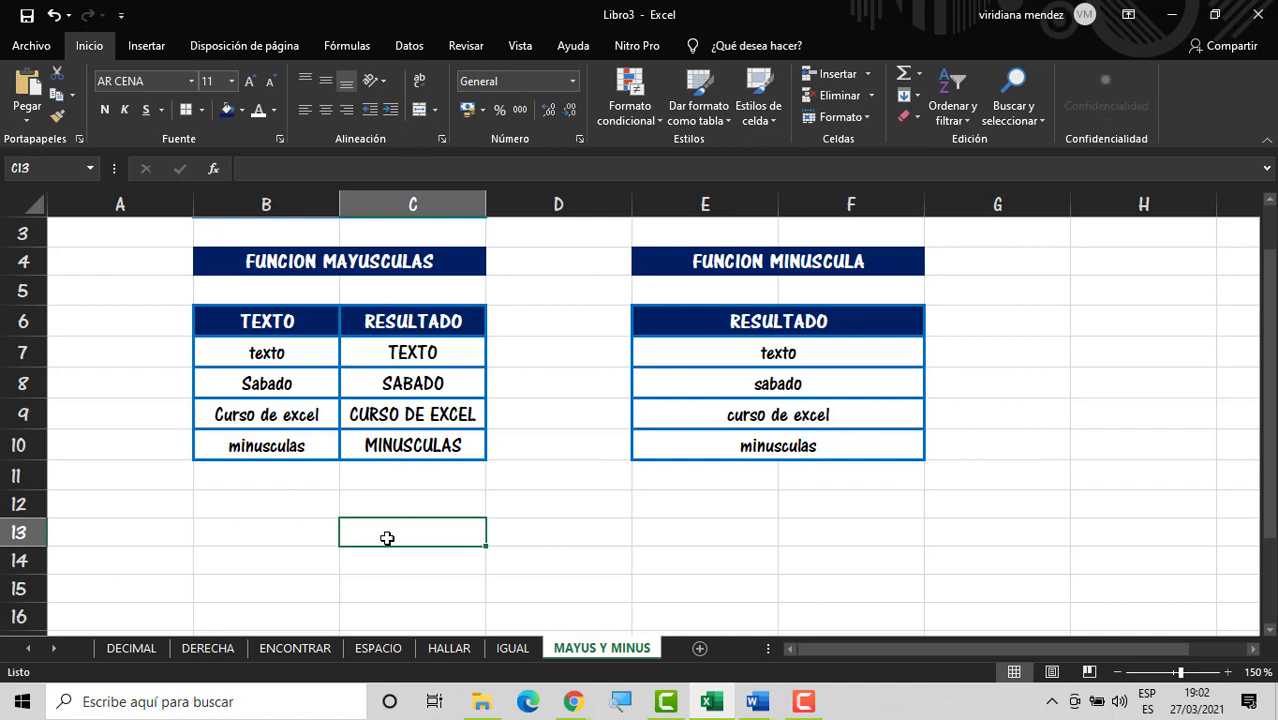
key(Left)
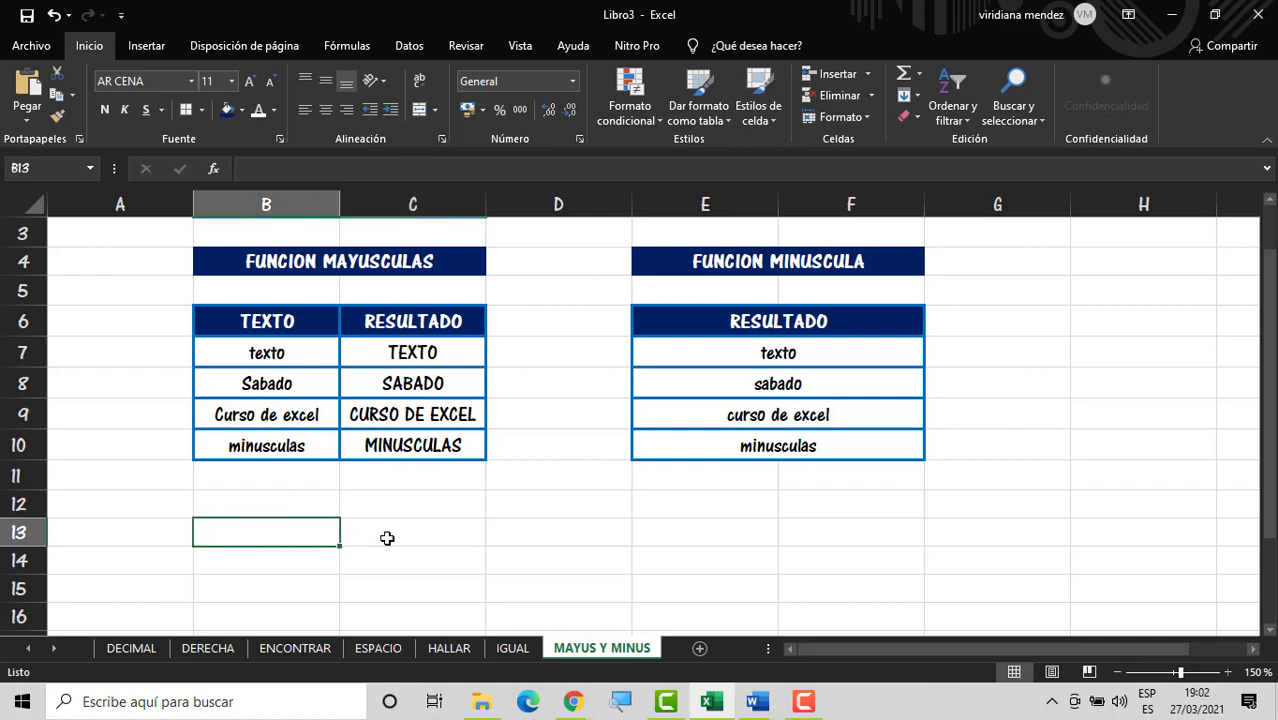
text(=MAYU)
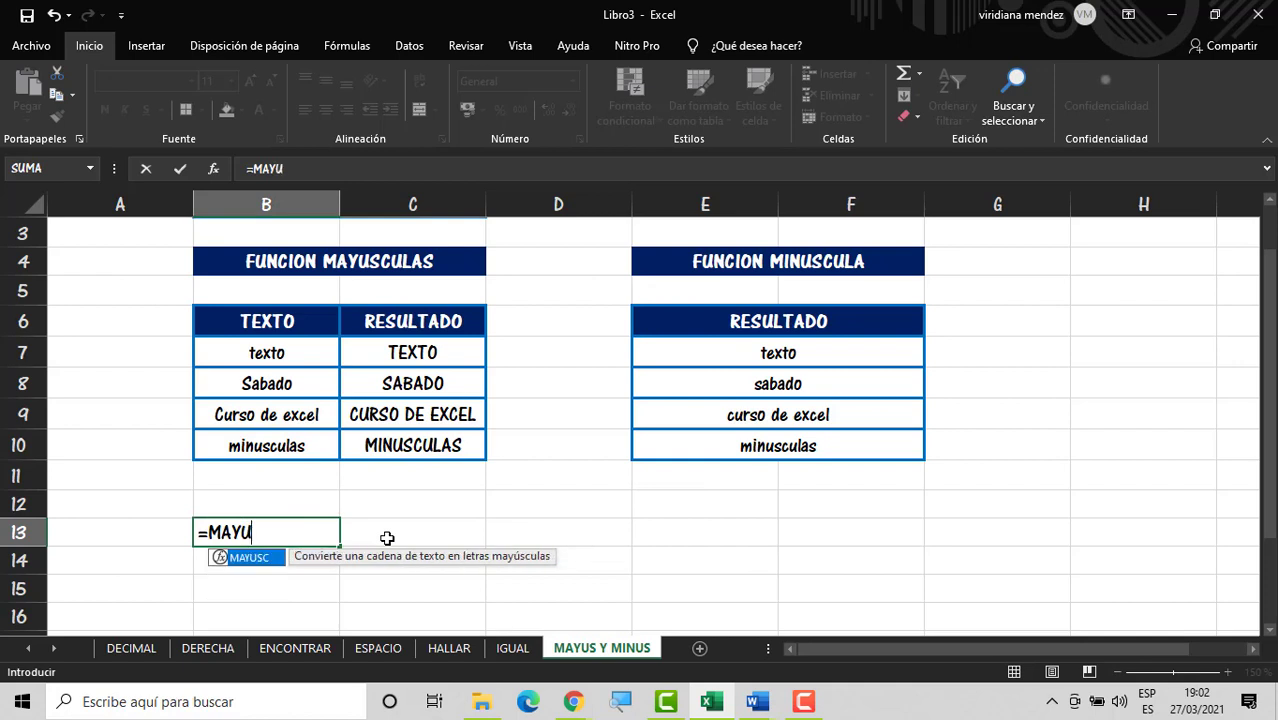
double_click(248, 557)
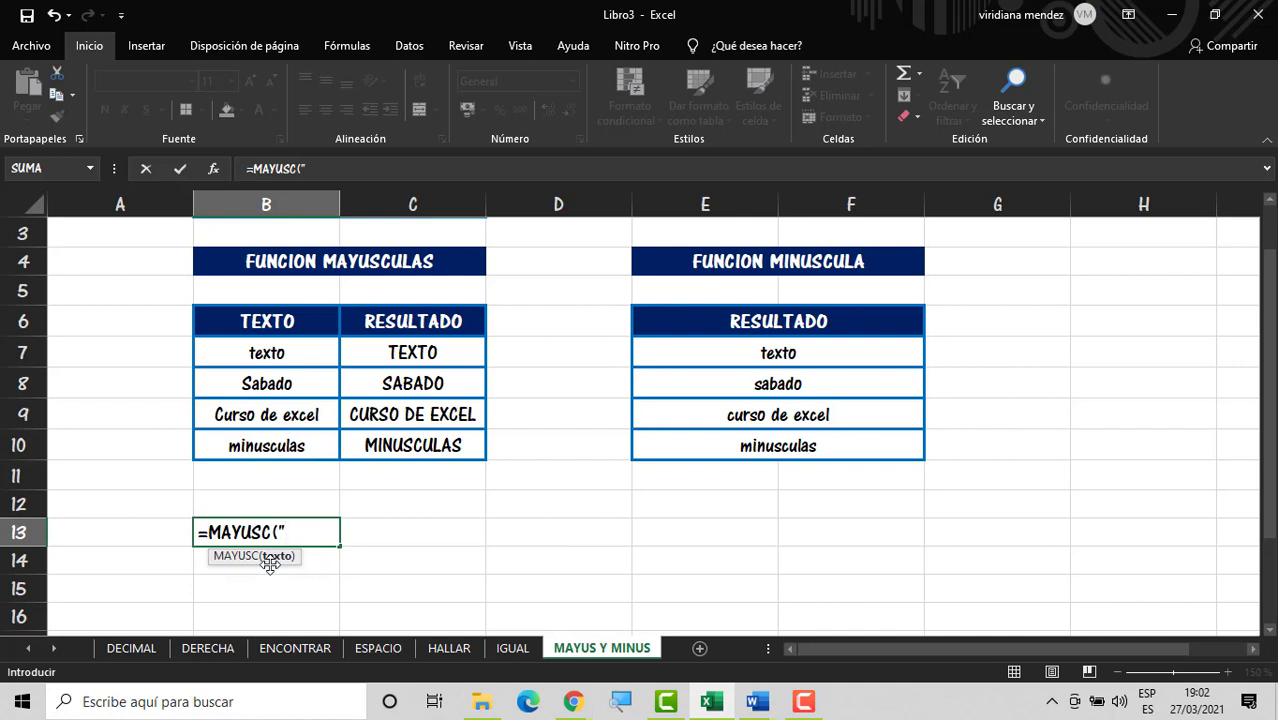
text("como convert)
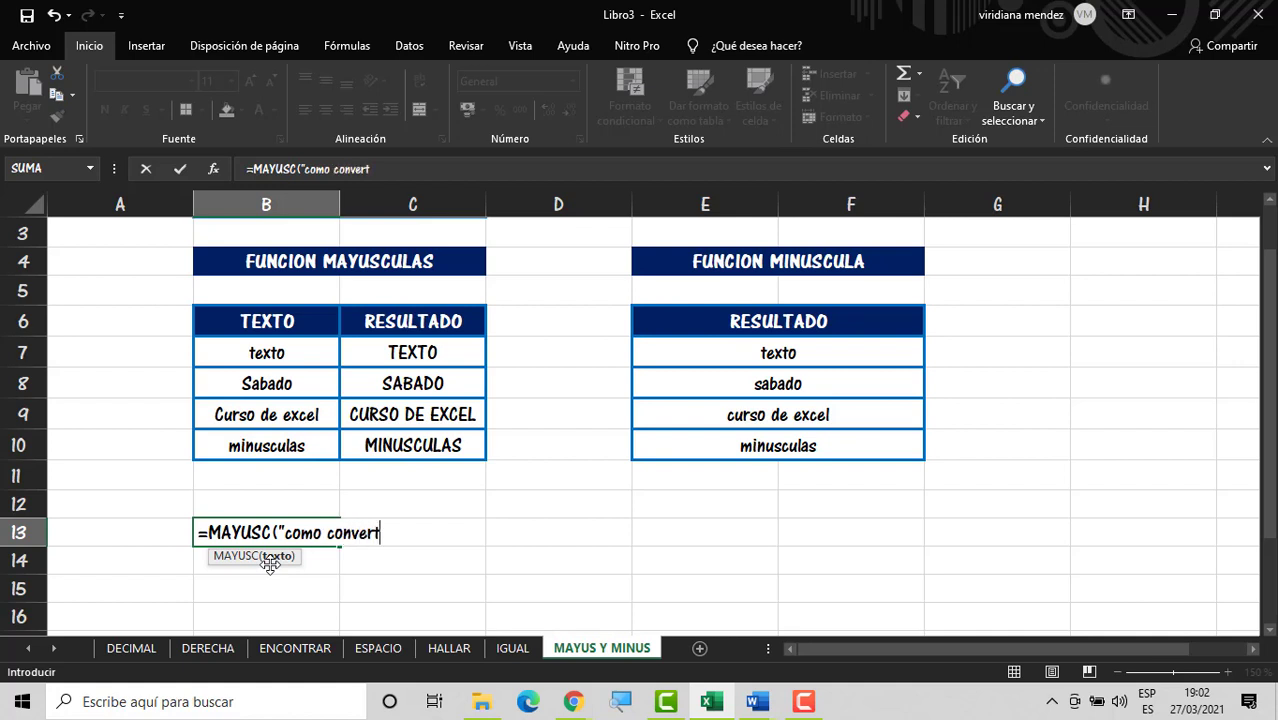
text(ir mi )
text(nus)
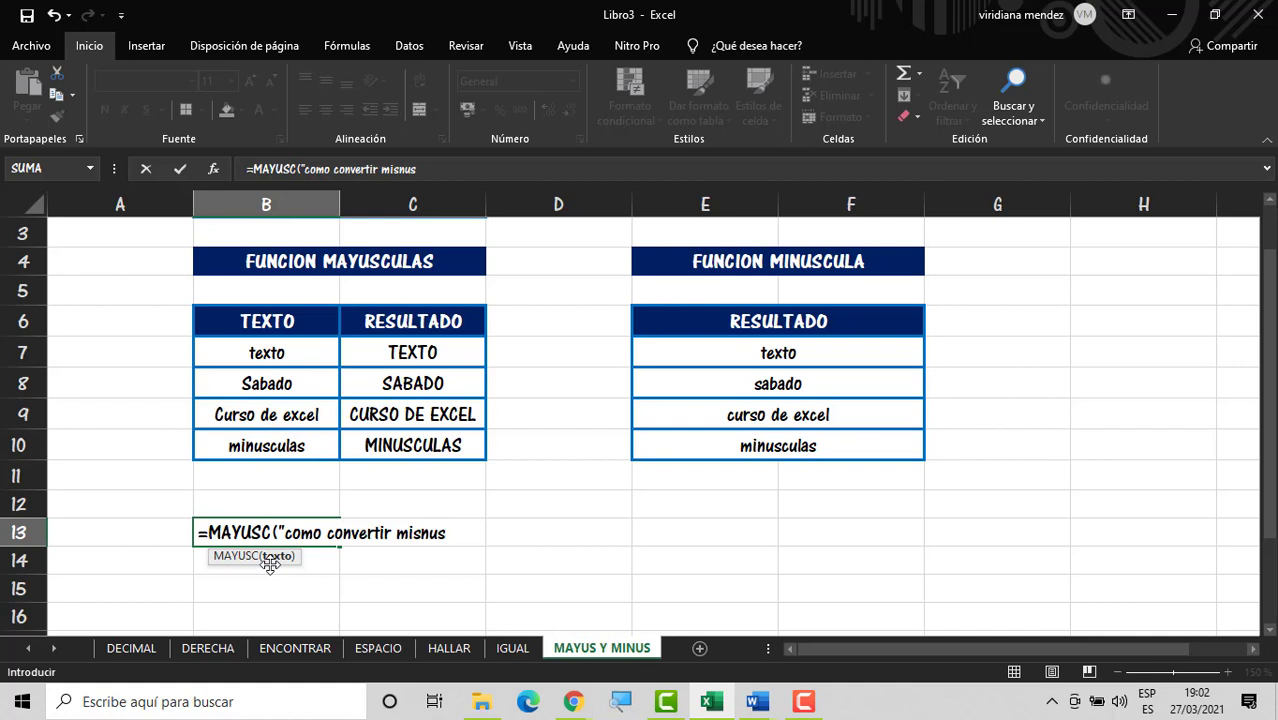
key(BackSpace)
key(BackSpace)
key(BackSpace)
key(BackSpace)
text(nusculas a mayusculas)
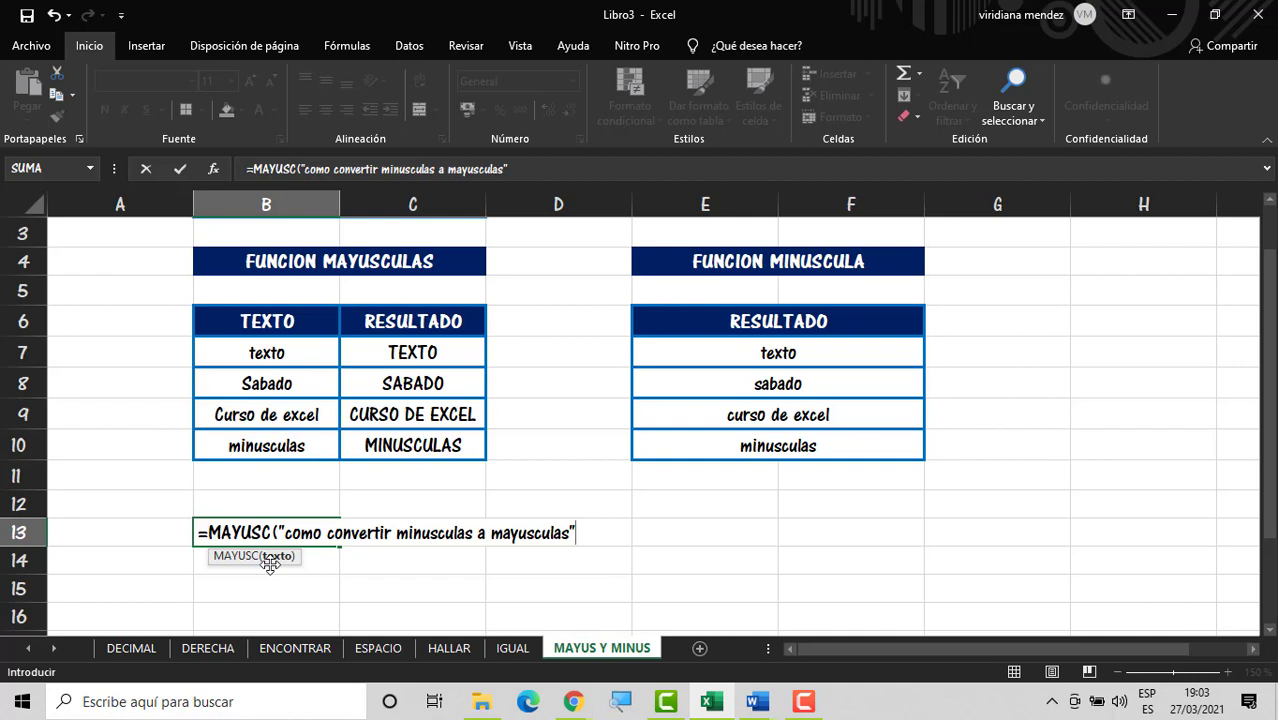
key(Return)
click(283, 536)
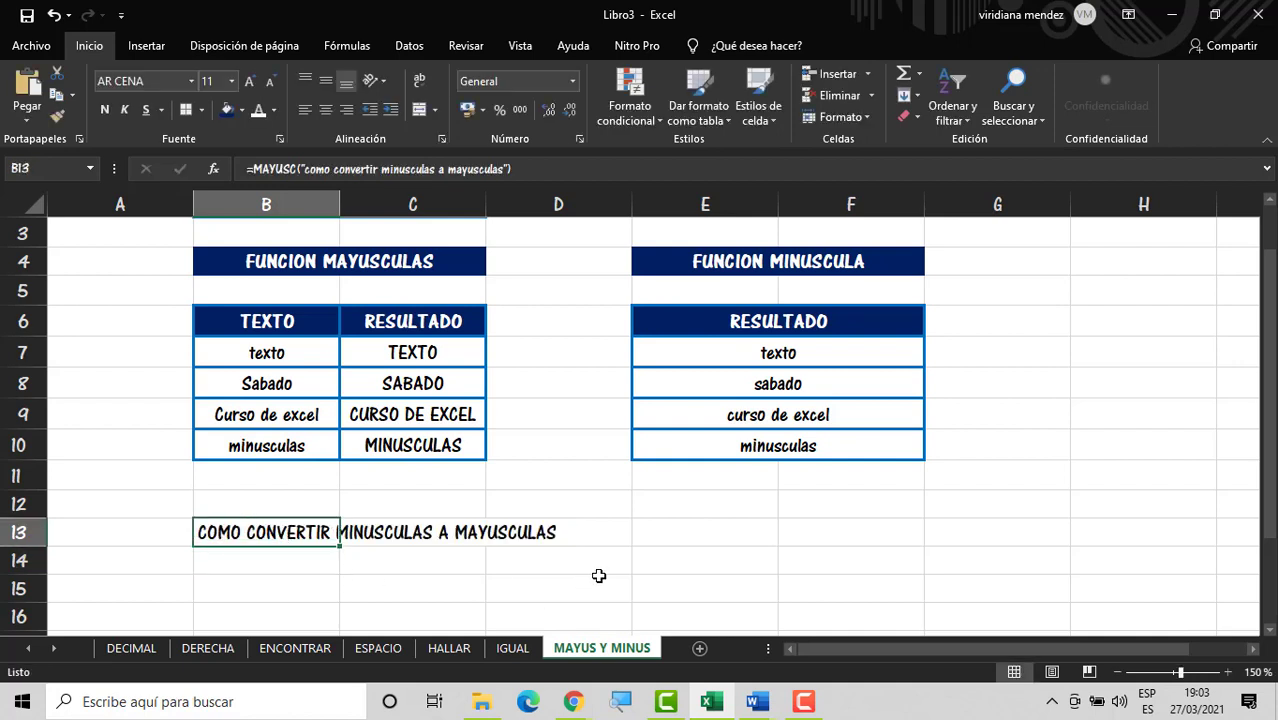
Step: Enter the formula =MINUSC("COMO CONVERTIR MAYUSCULAS A MINUSCULAS") in E14
click(737, 561)
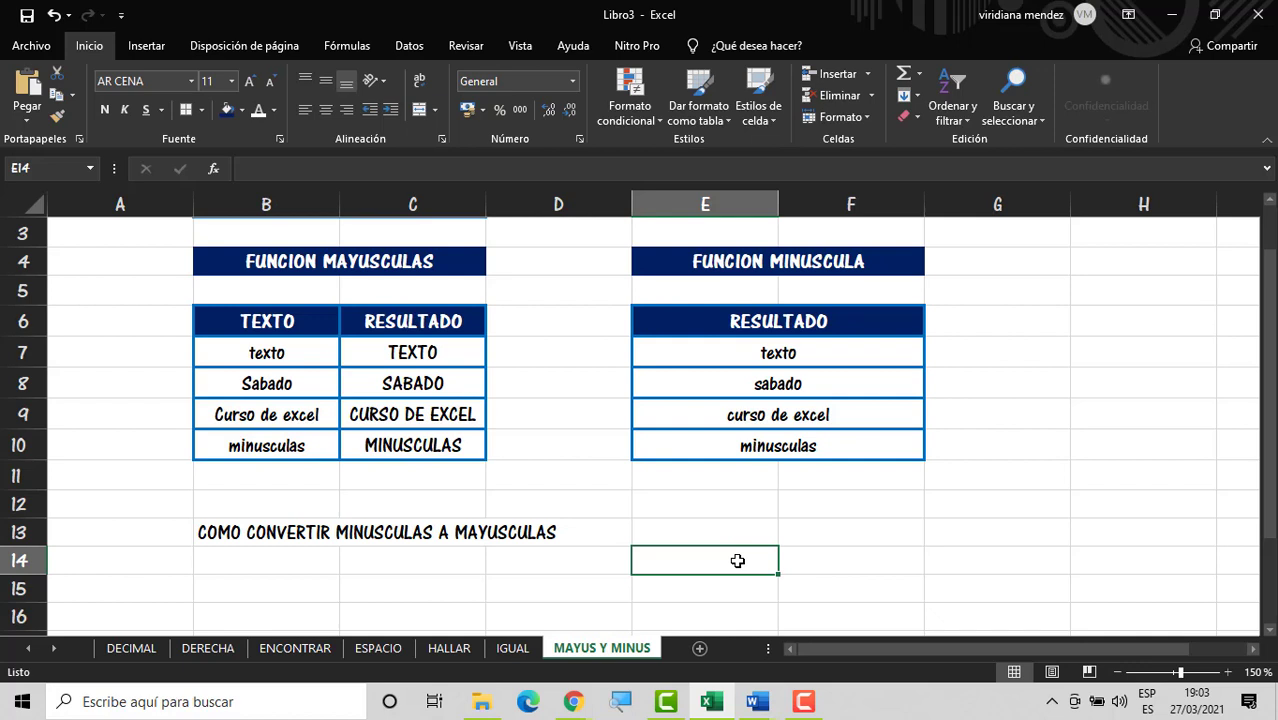
text(=minu)
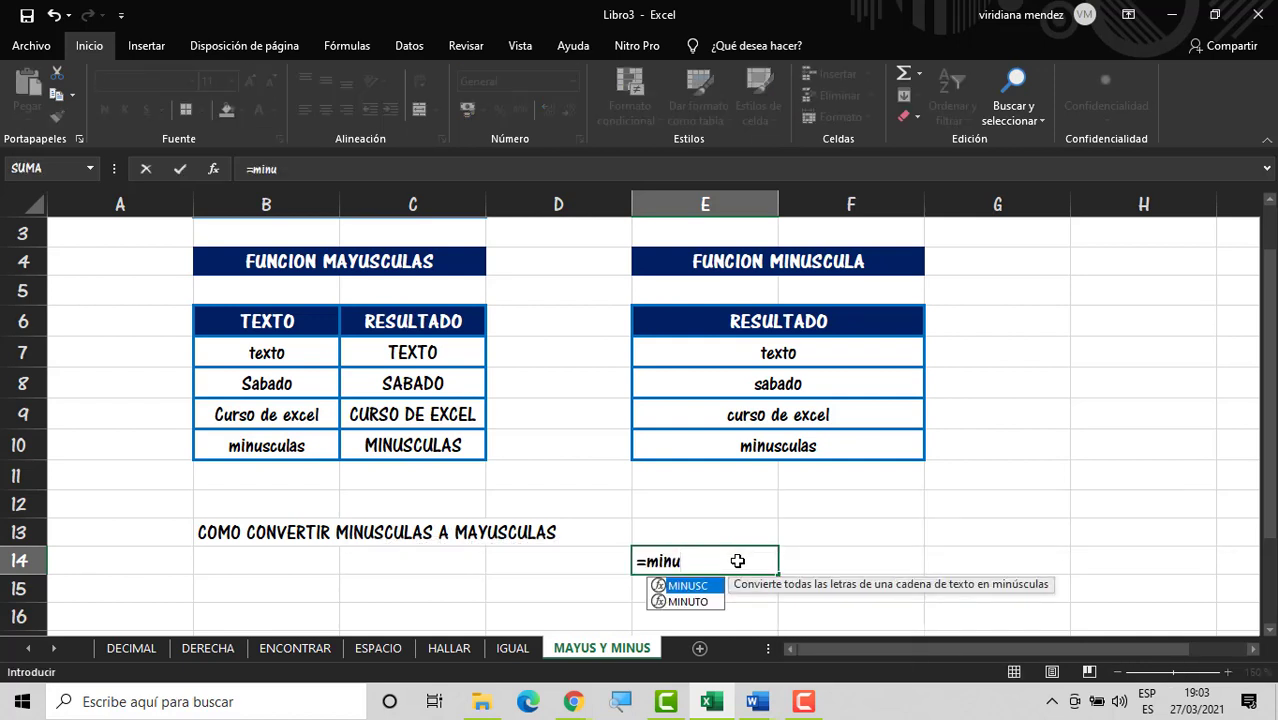
double_click(688, 588)
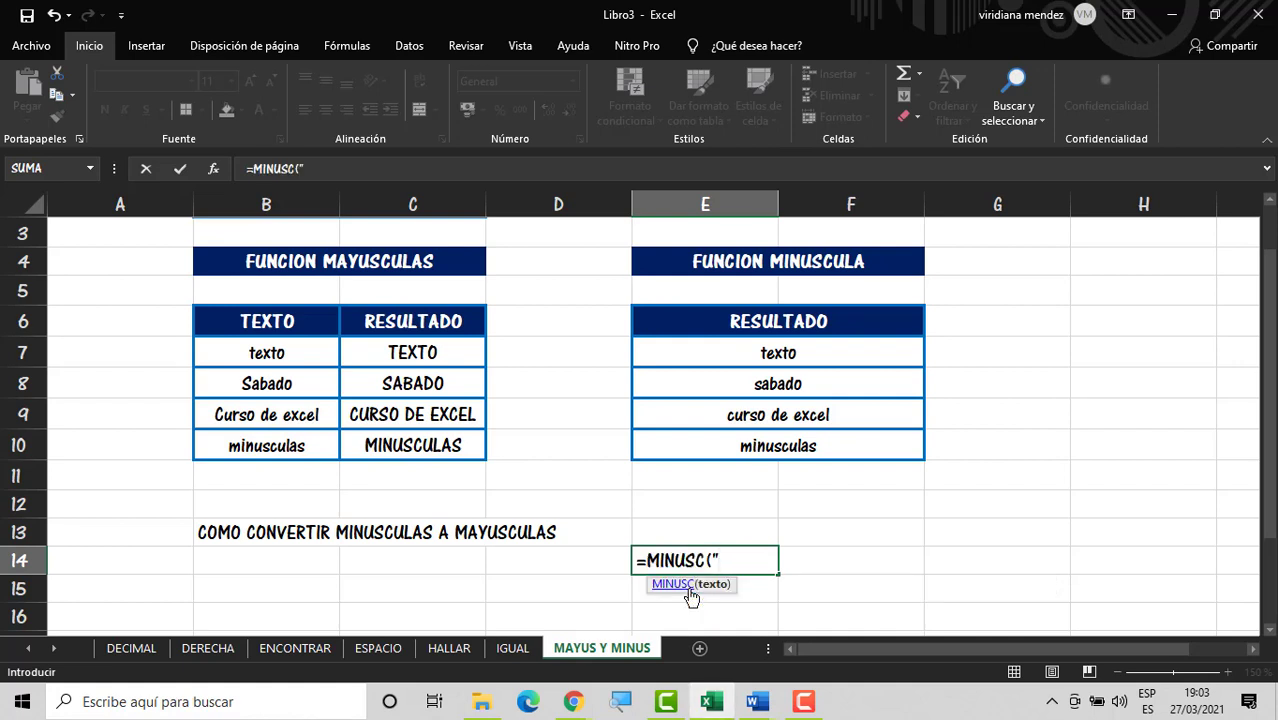
text("como co)
key(BackSpace)
key(BackSpace)
key(BackSpace)
key(BackSpace)
key(BackSpace)
key(BackSpace)
key(BackSpace)
text(COMO CON)
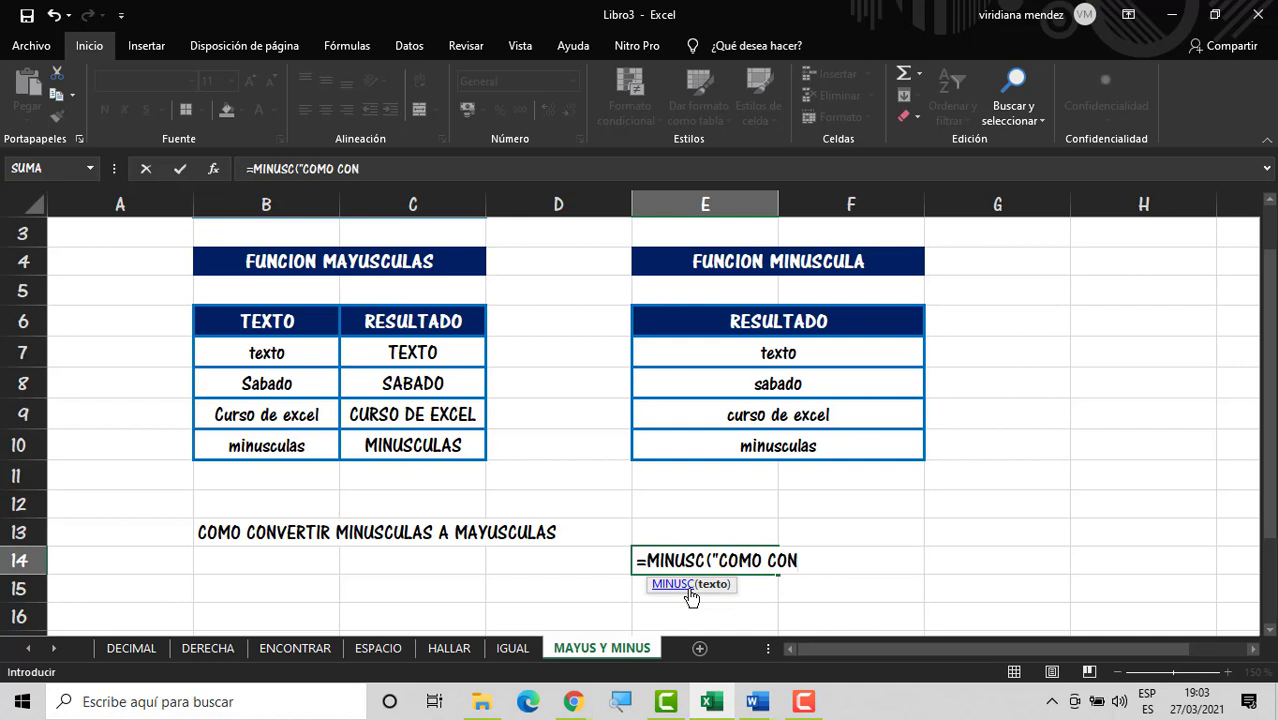
text(VERTIR )
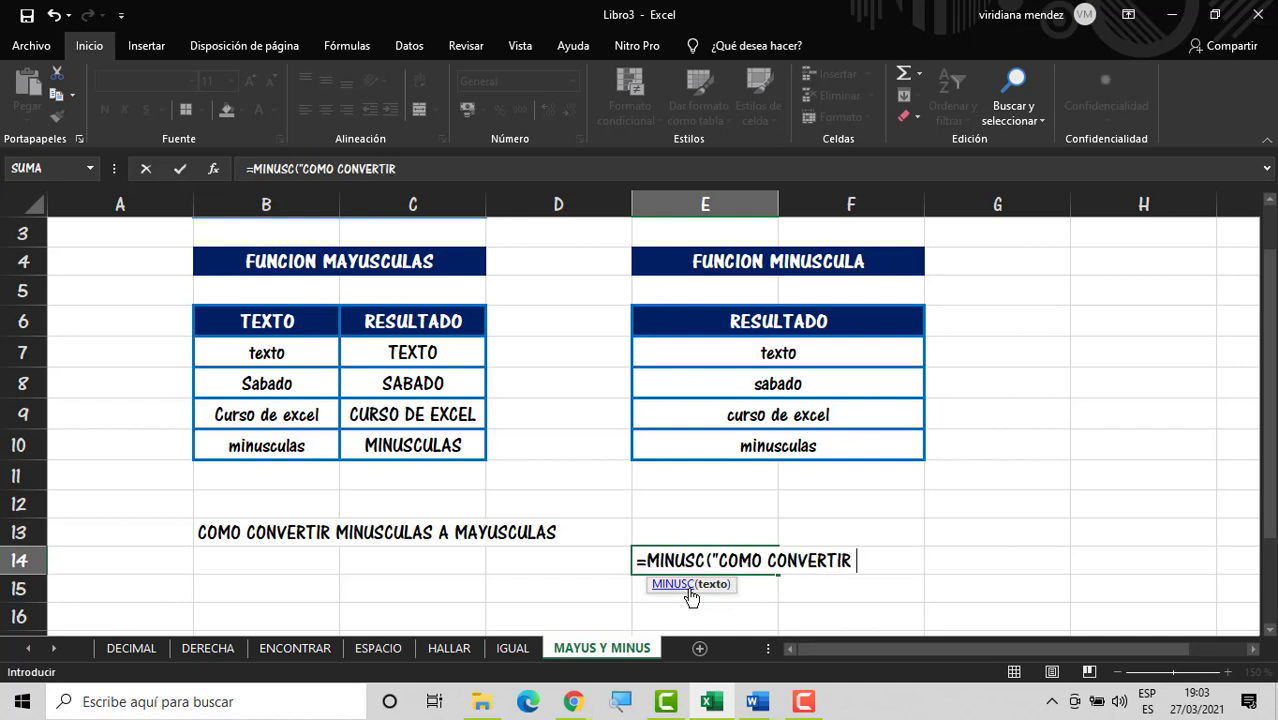
text(MAYUSCULAS A )
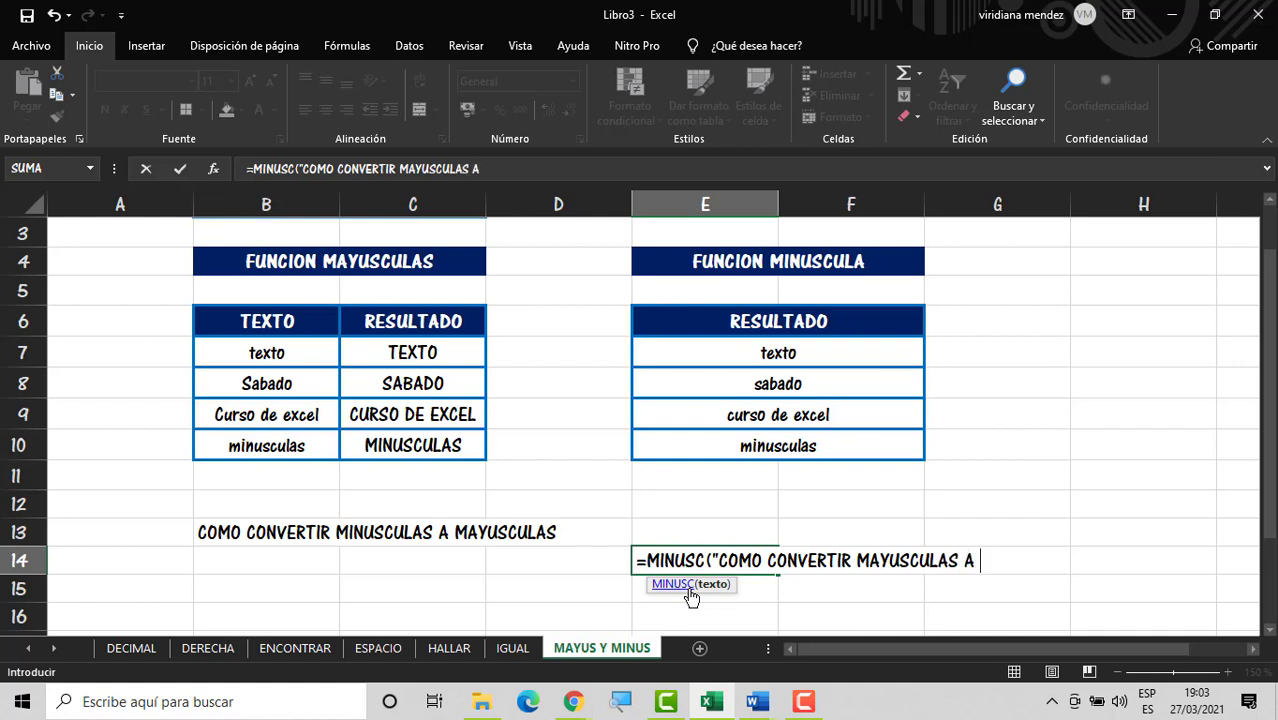
text(MINUSCULAS)
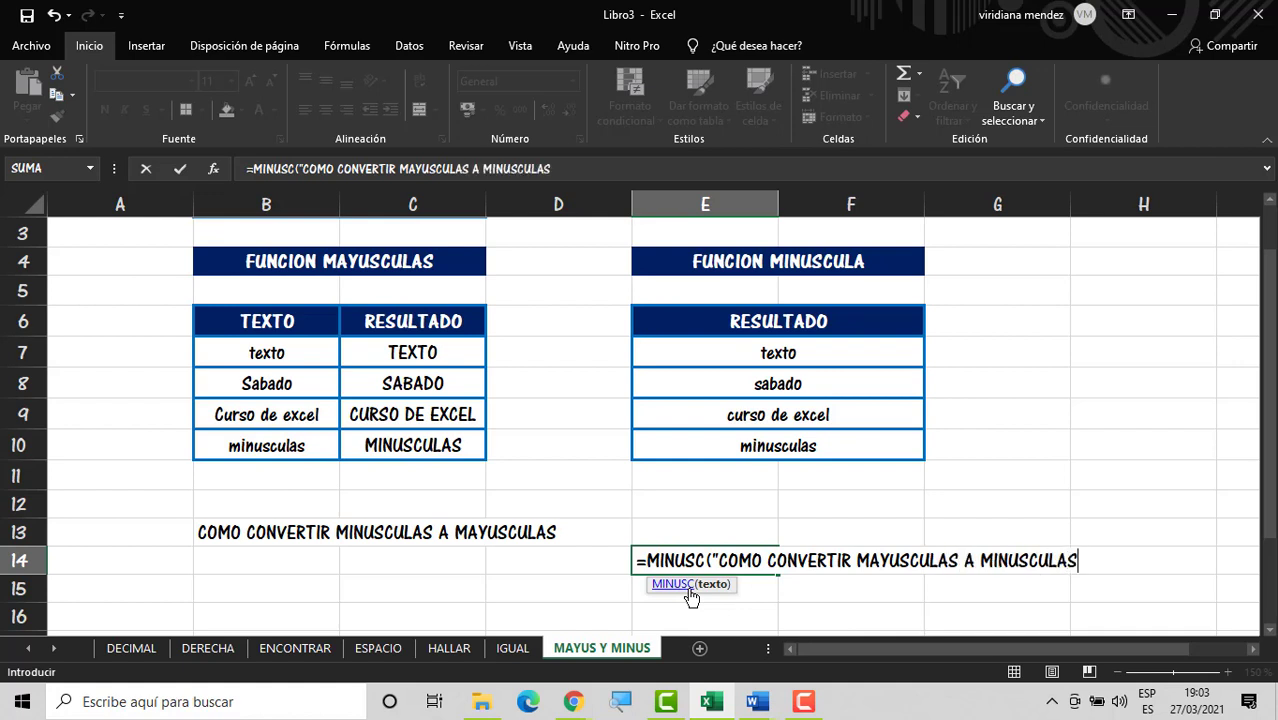
text(")
key(Return)
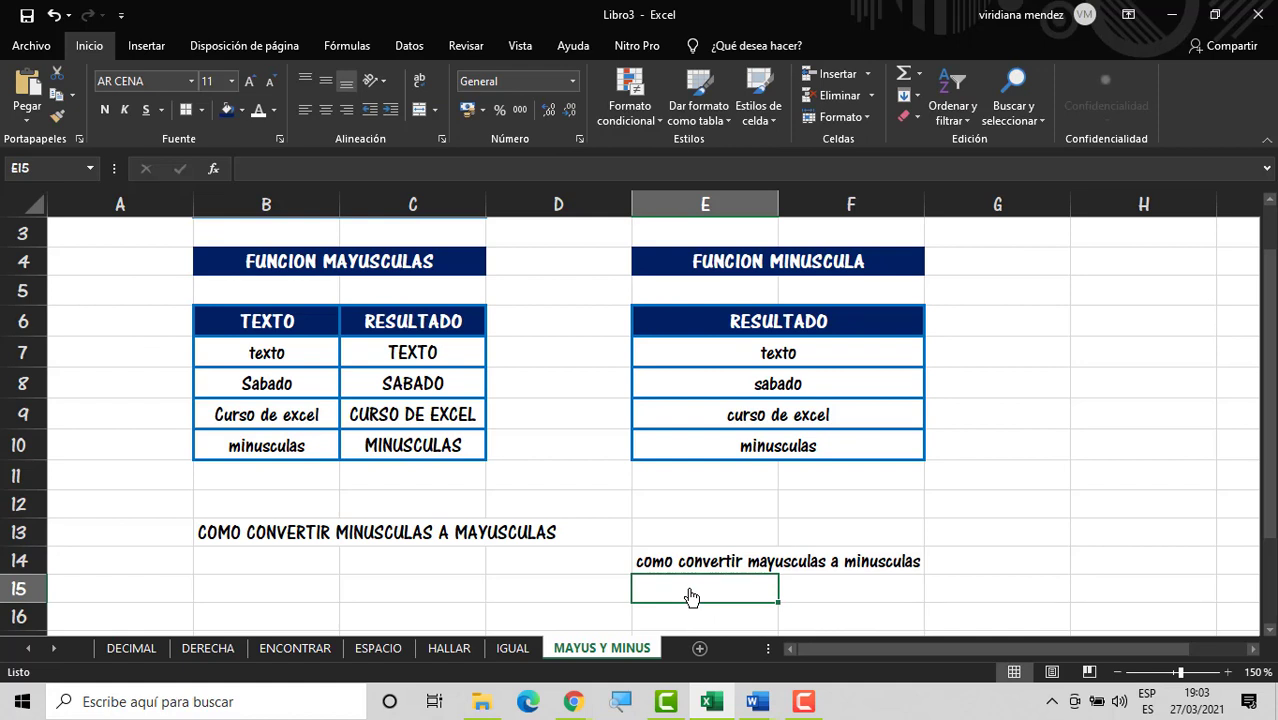
Step: Add a new sheet and copy the title cells B2:C4 from the MAYUS Y MINUS sheet into it at B2
click(700, 648)
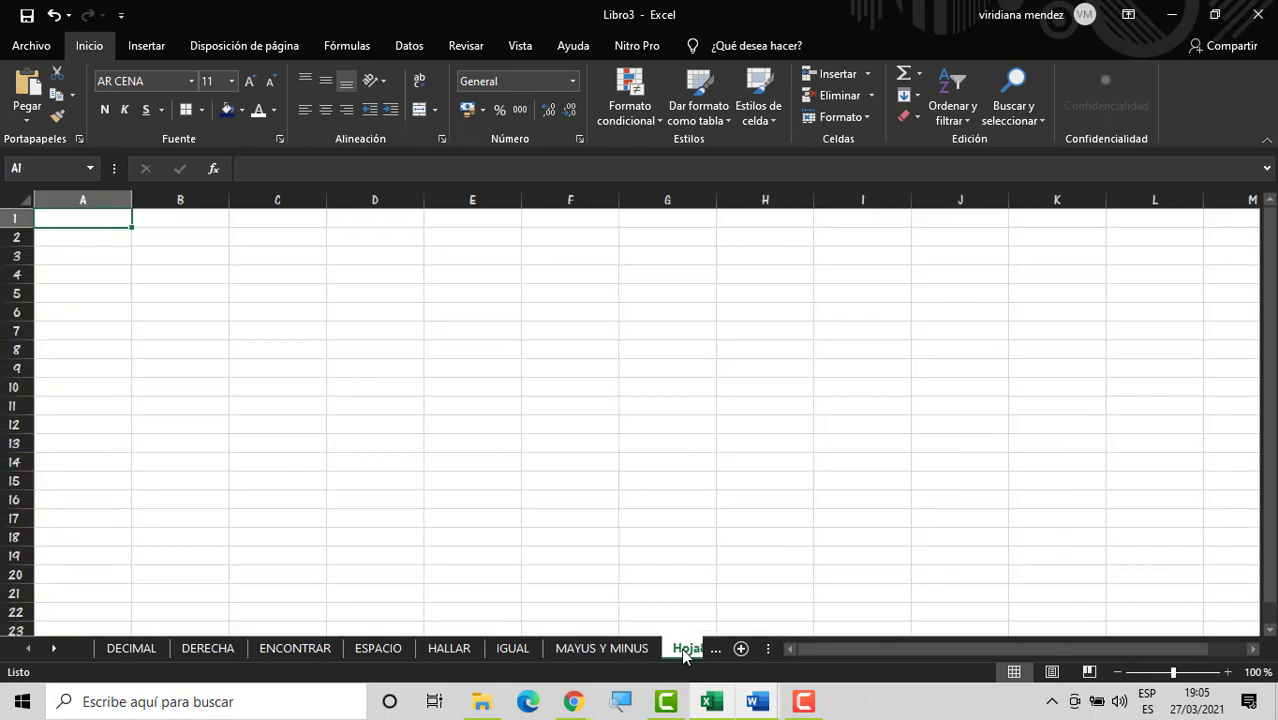
click(628, 649)
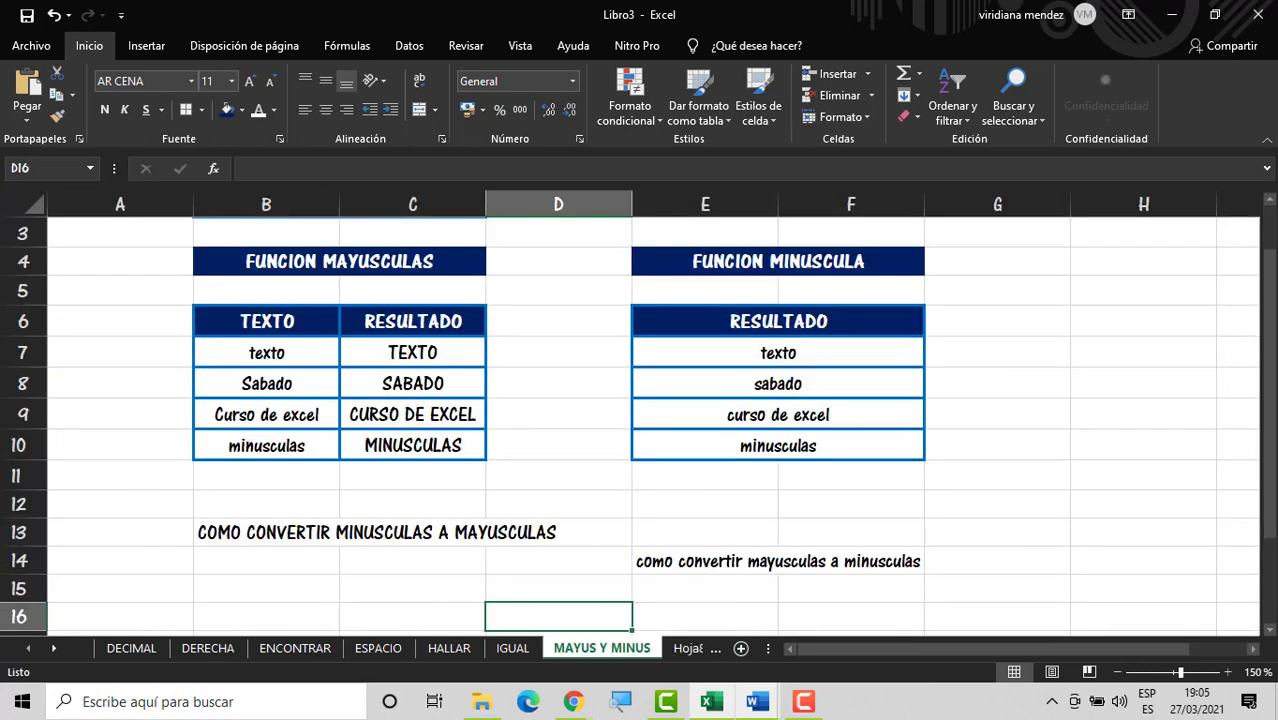
drag(1268, 450, 1268, 420)
drag(470, 262, 459, 321)
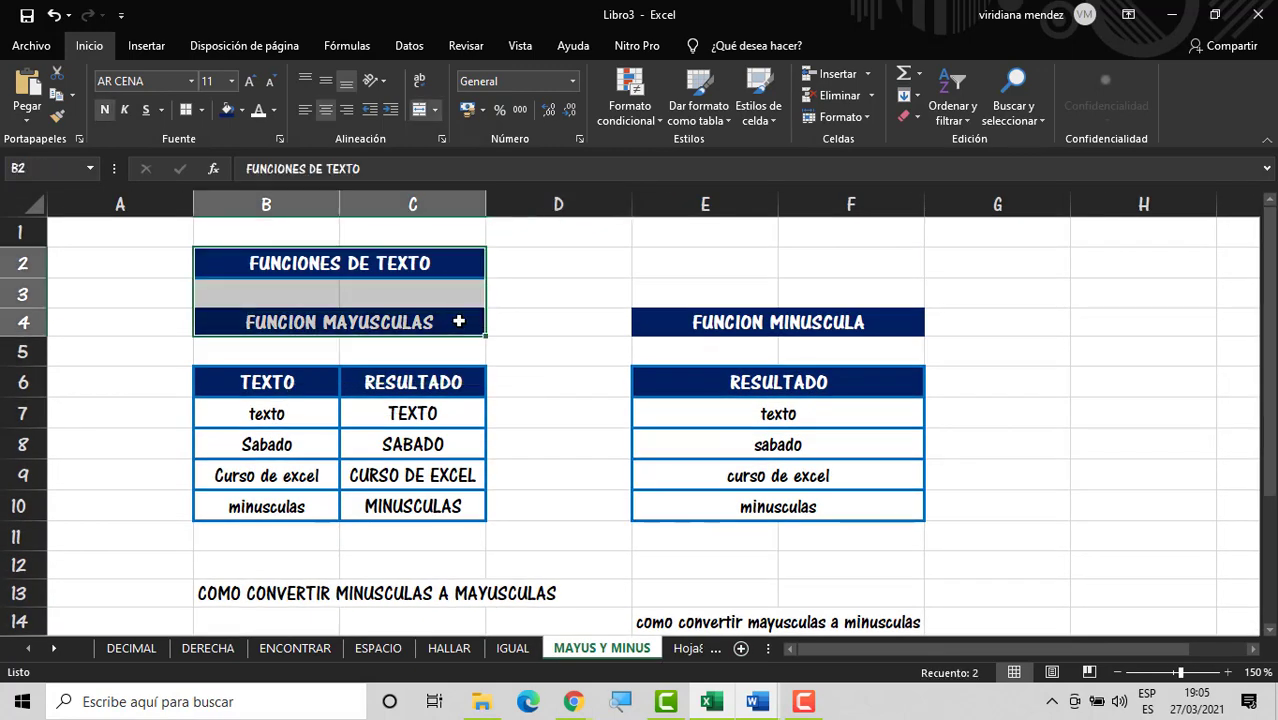
key(ctrl+c)
click(695, 648)
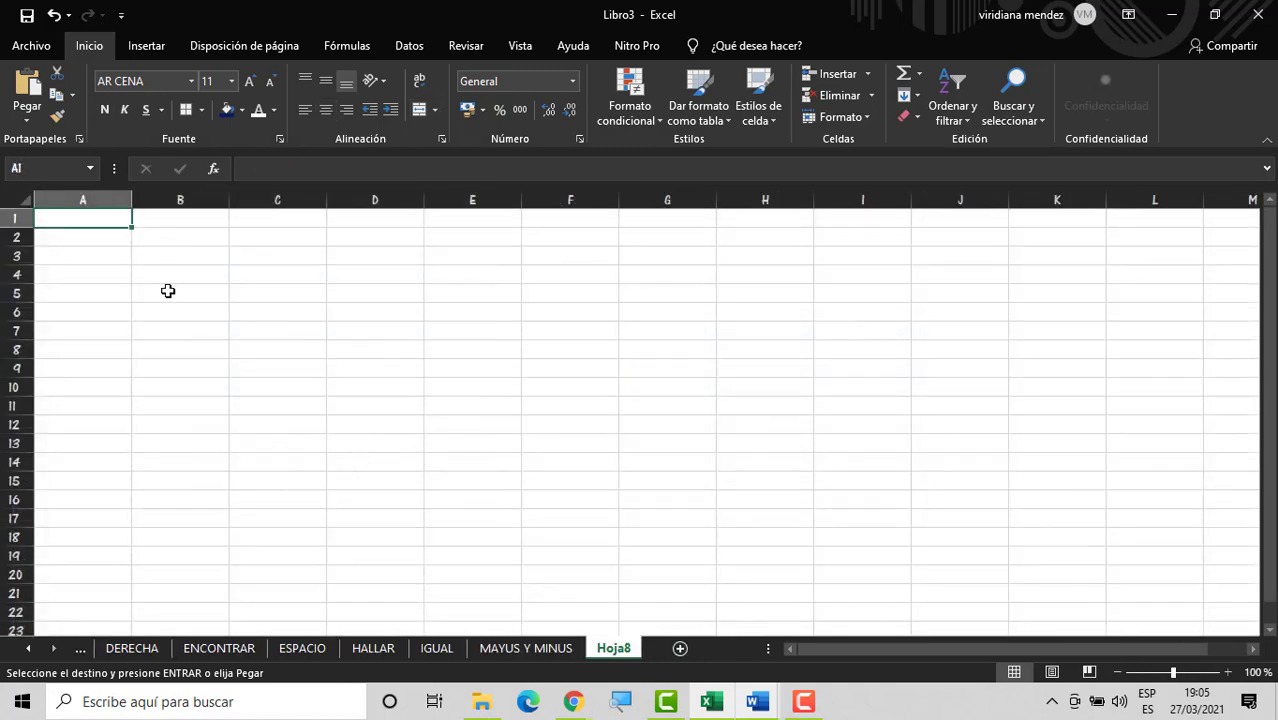
click(181, 238)
click(472, 442)
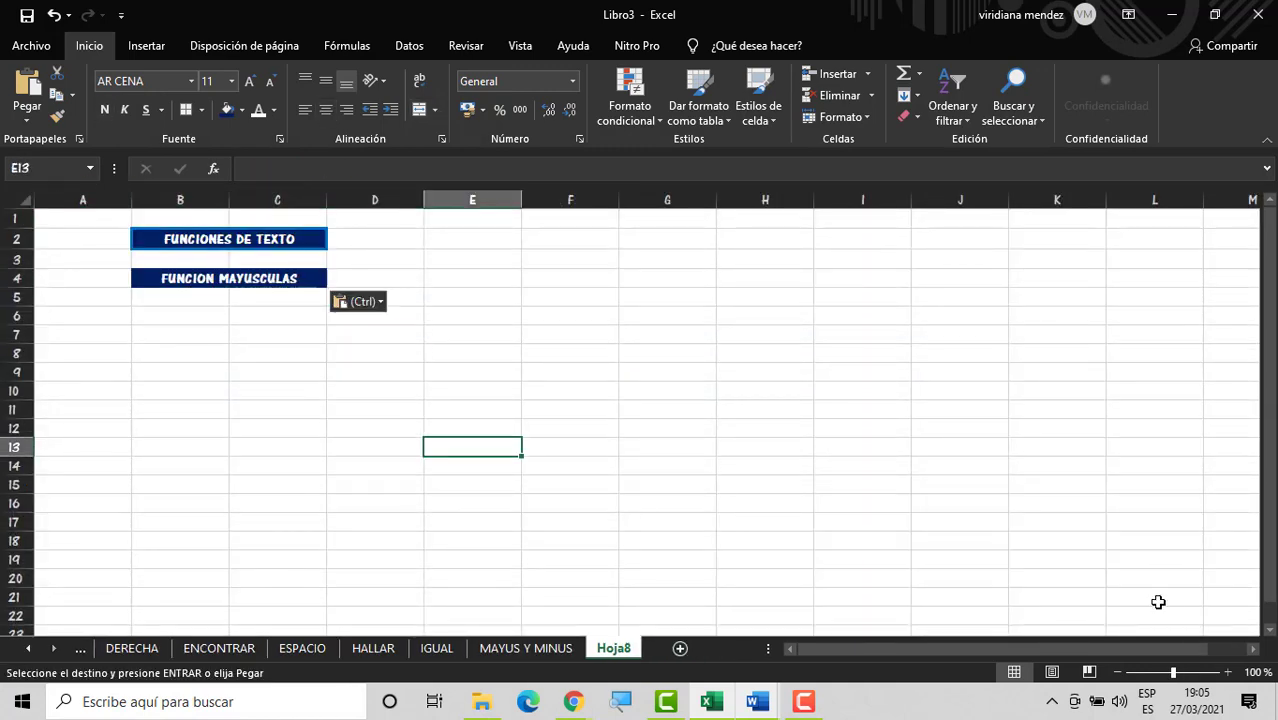
Step: Change the pasted heading in B4 to FUNCION REEMPLAZAR
click(1226, 672)
click(1226, 672)
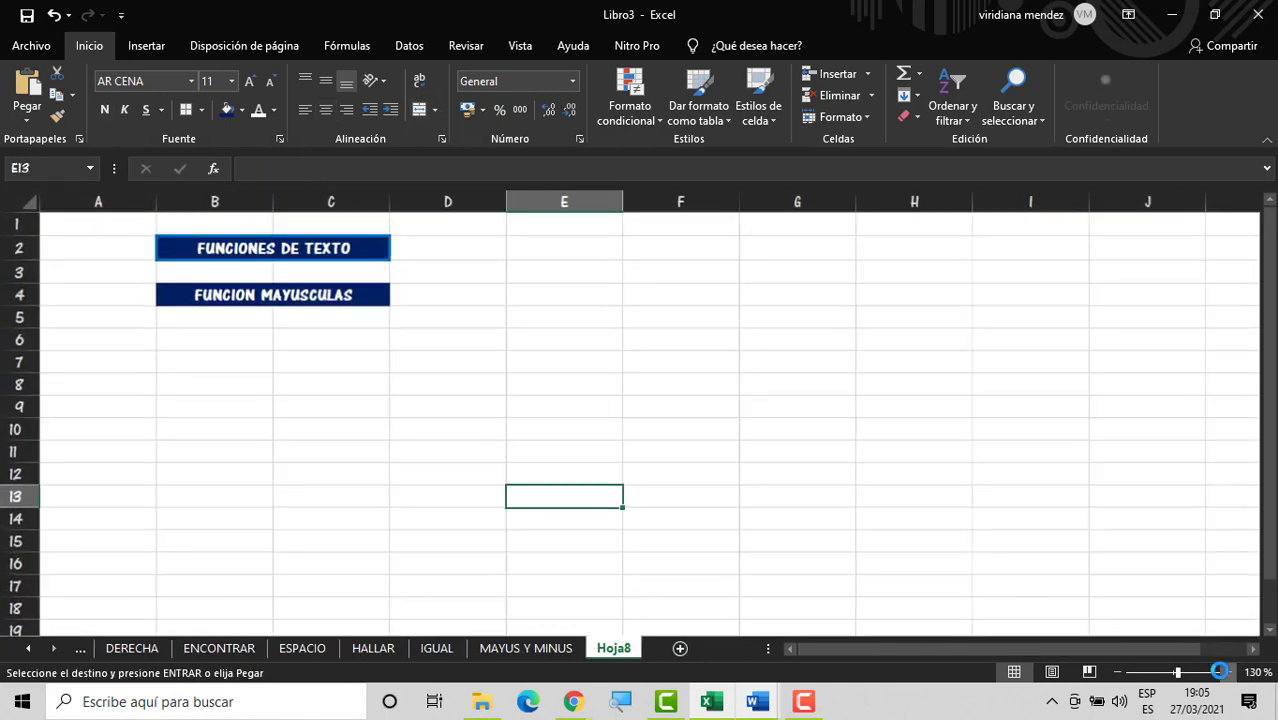
ctrl+scroll(653, 565, up, 5)
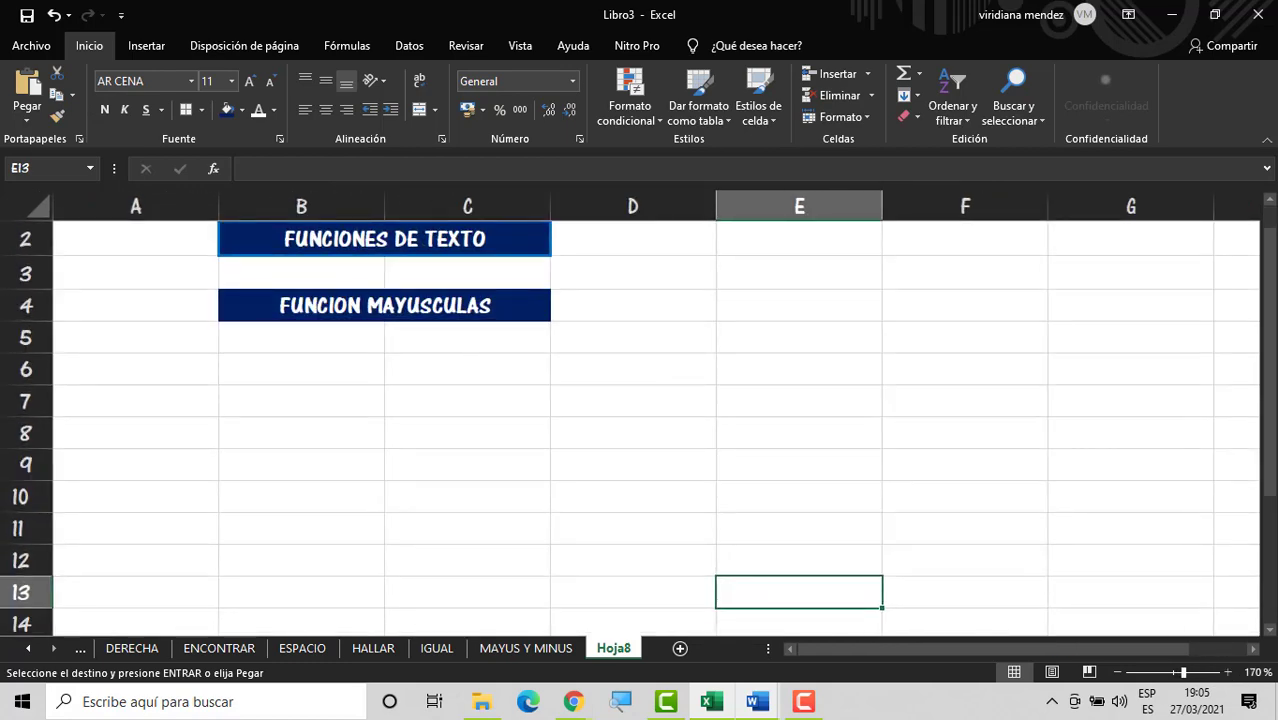
drag(1270, 408, 1270, 395)
double_click(523, 330)
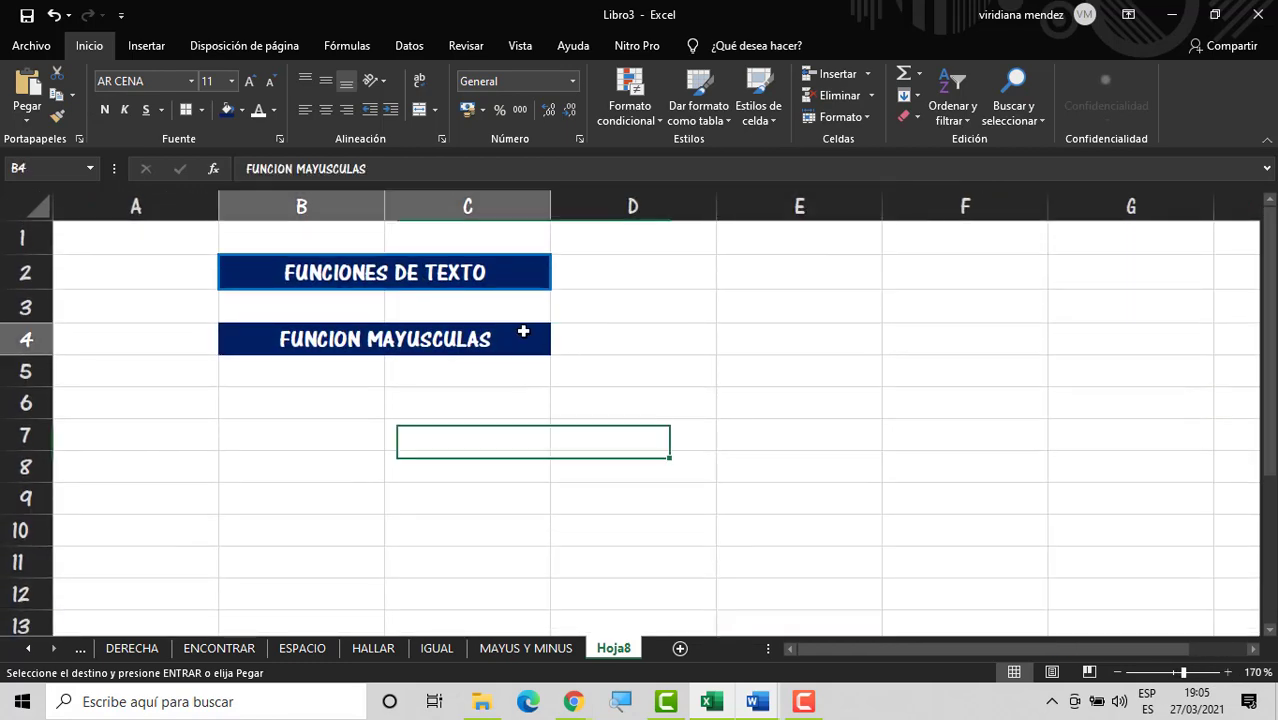
key(BackSpace)
key(BackSpace)
key(BackSpace)
key(BackSpace)
key(BackSpace)
key(BackSpace)
key(BackSpace)
key(BackSpace)
key(BackSpace)
key(BackSpace)
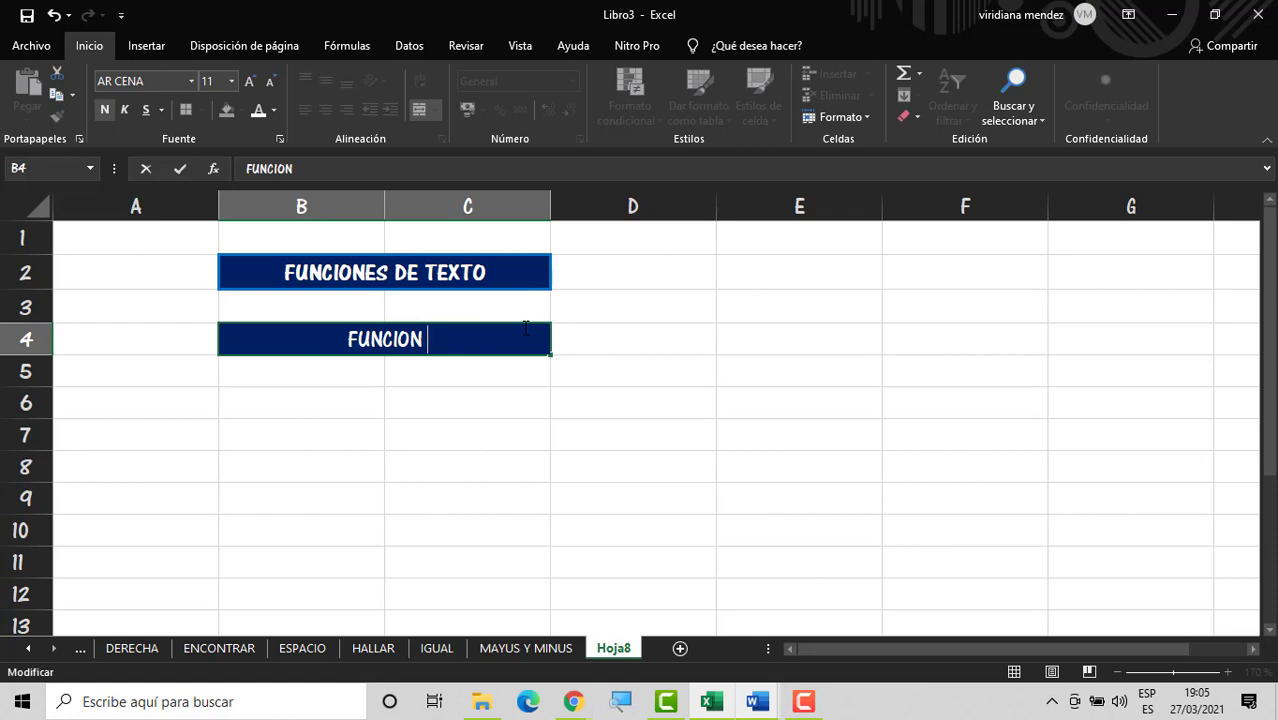
text(M)
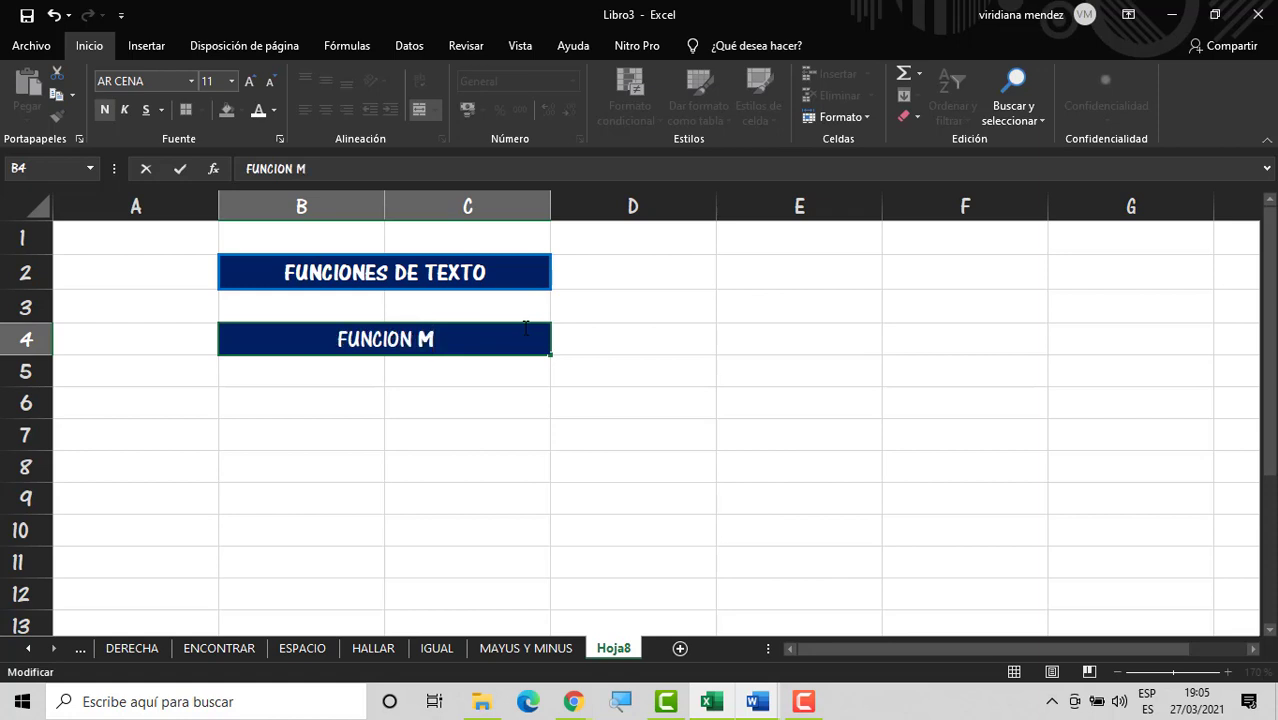
key(BackSpace)
text(RE)
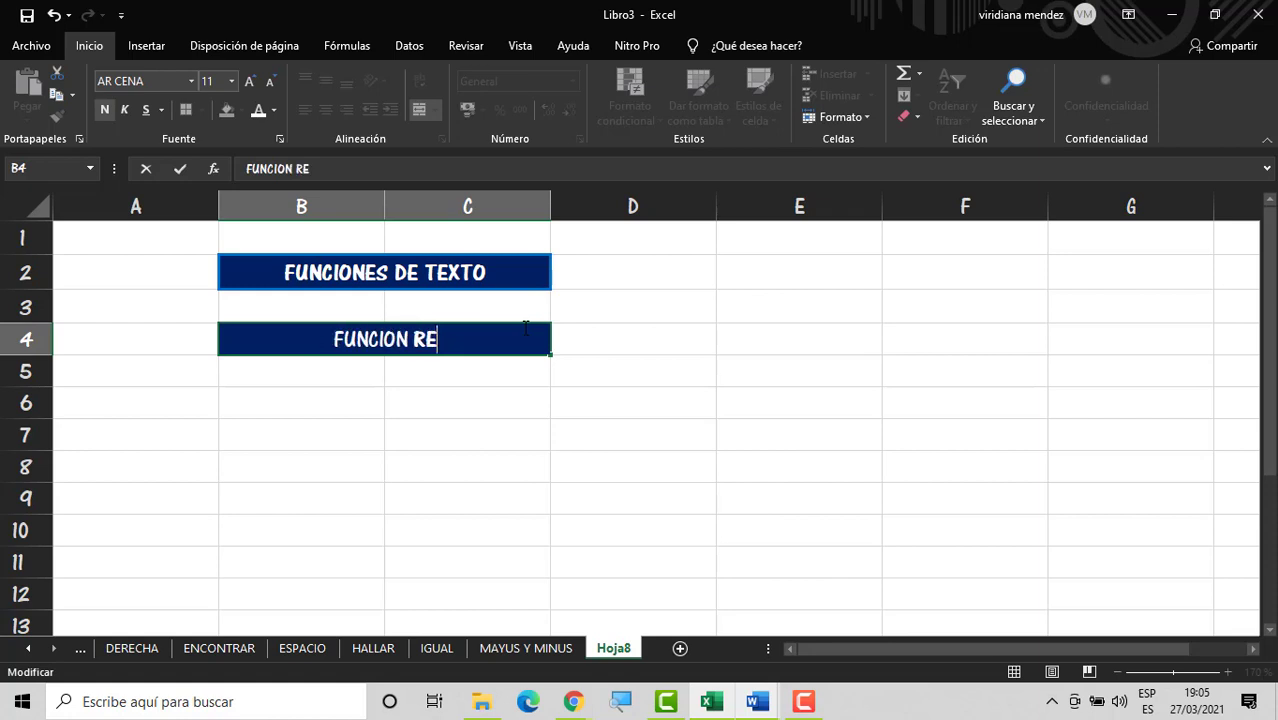
text(EMPLAZA)
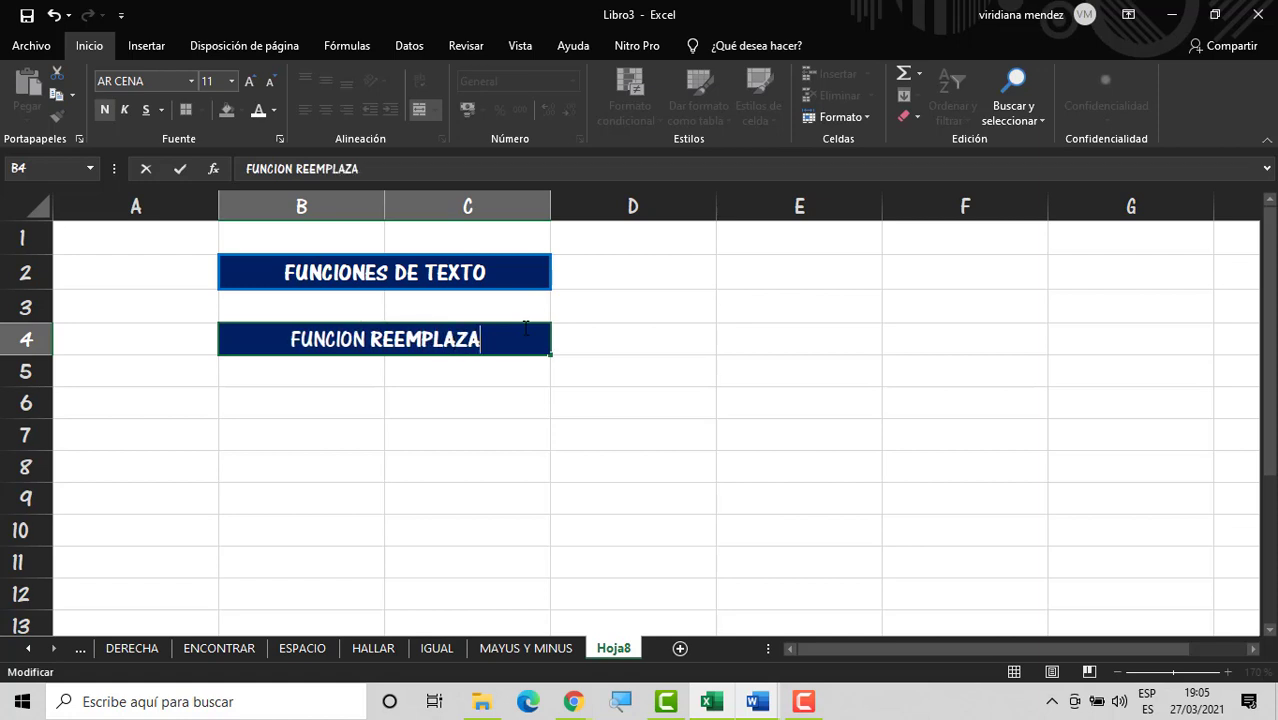
text(R)
key(Return)
Step: Enter the table headers TEXTO, INICIAL, CARACTERES, REEMPLAZO and RESULTADO in B7 through F7
key(Return)
key(Return)
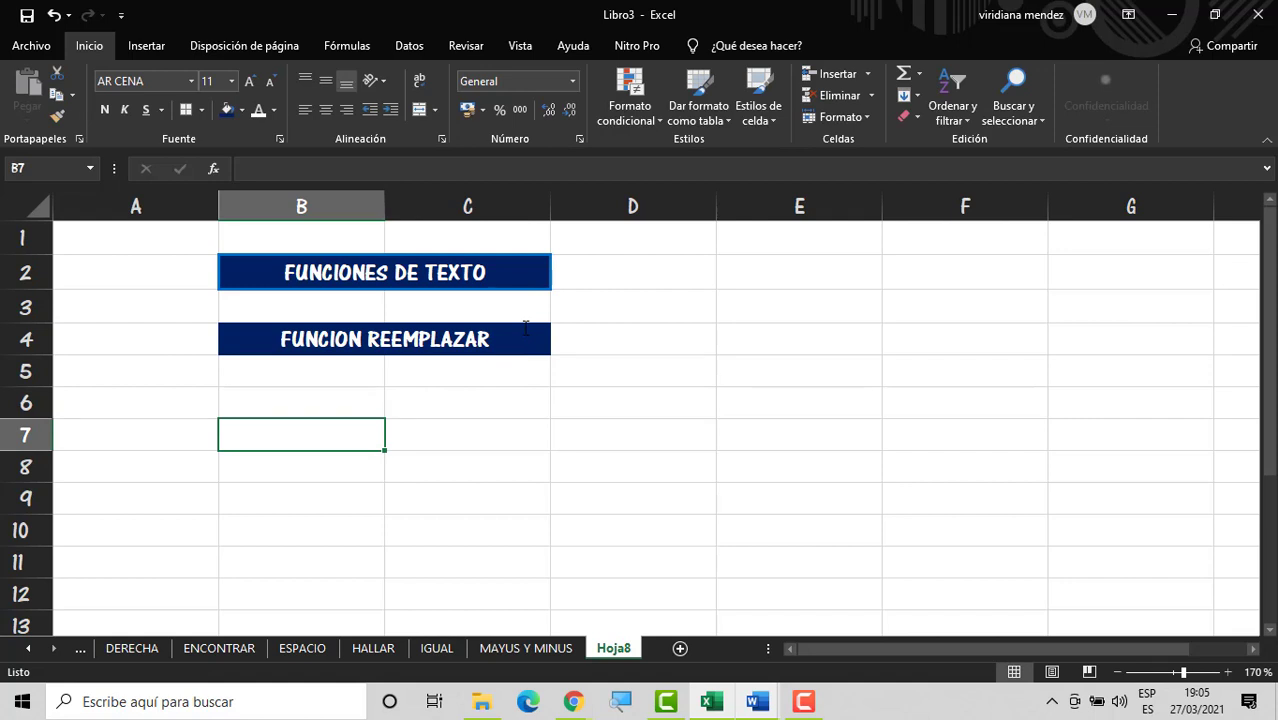
text(TEXTO)
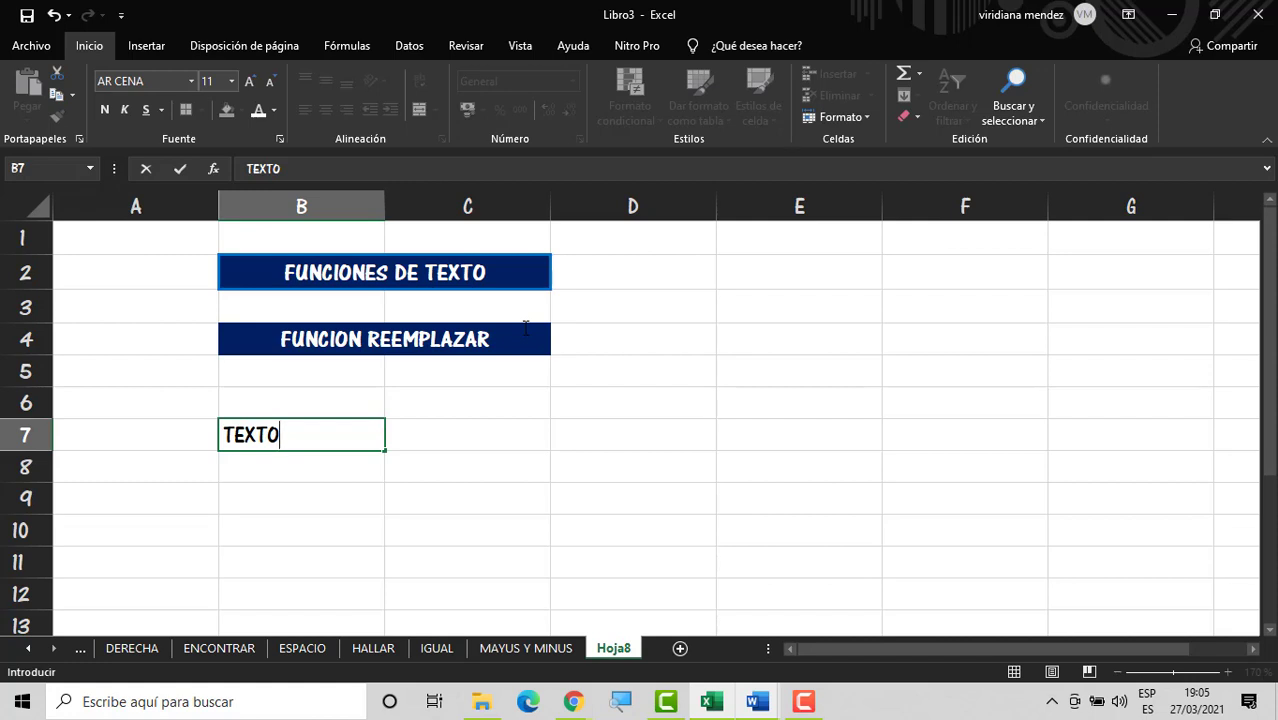
key(Tab)
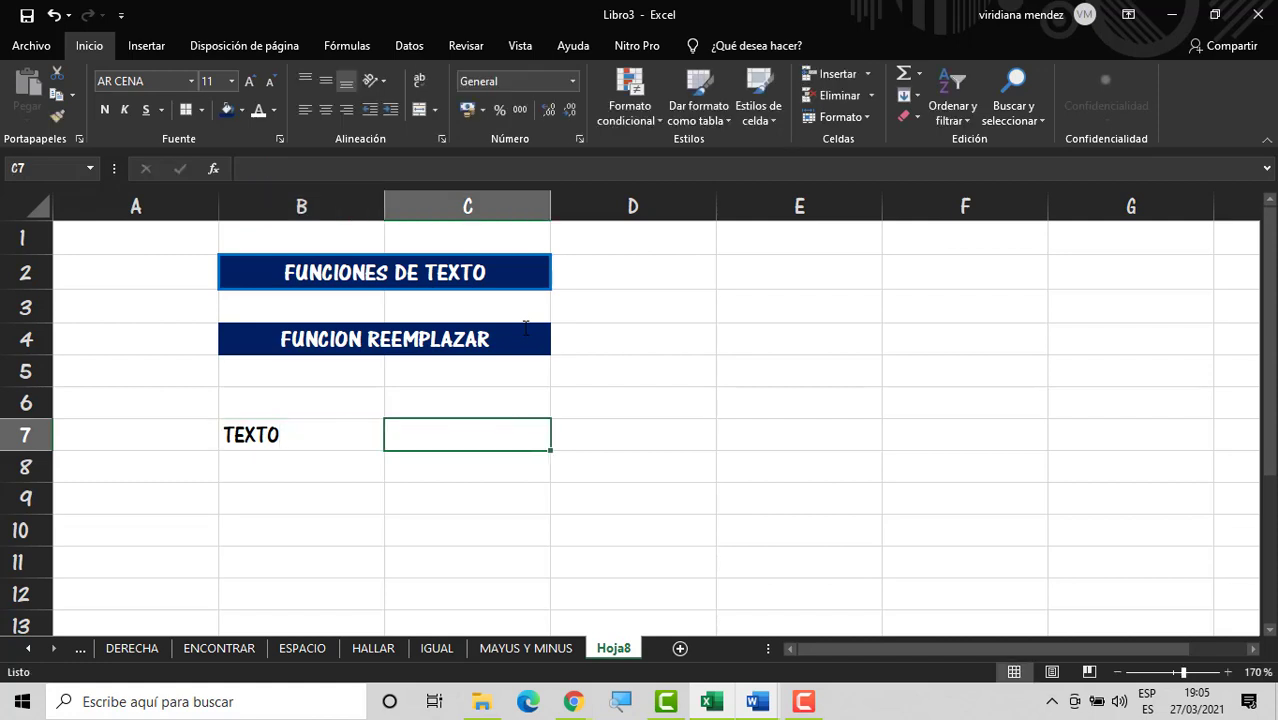
text(INICIAL)
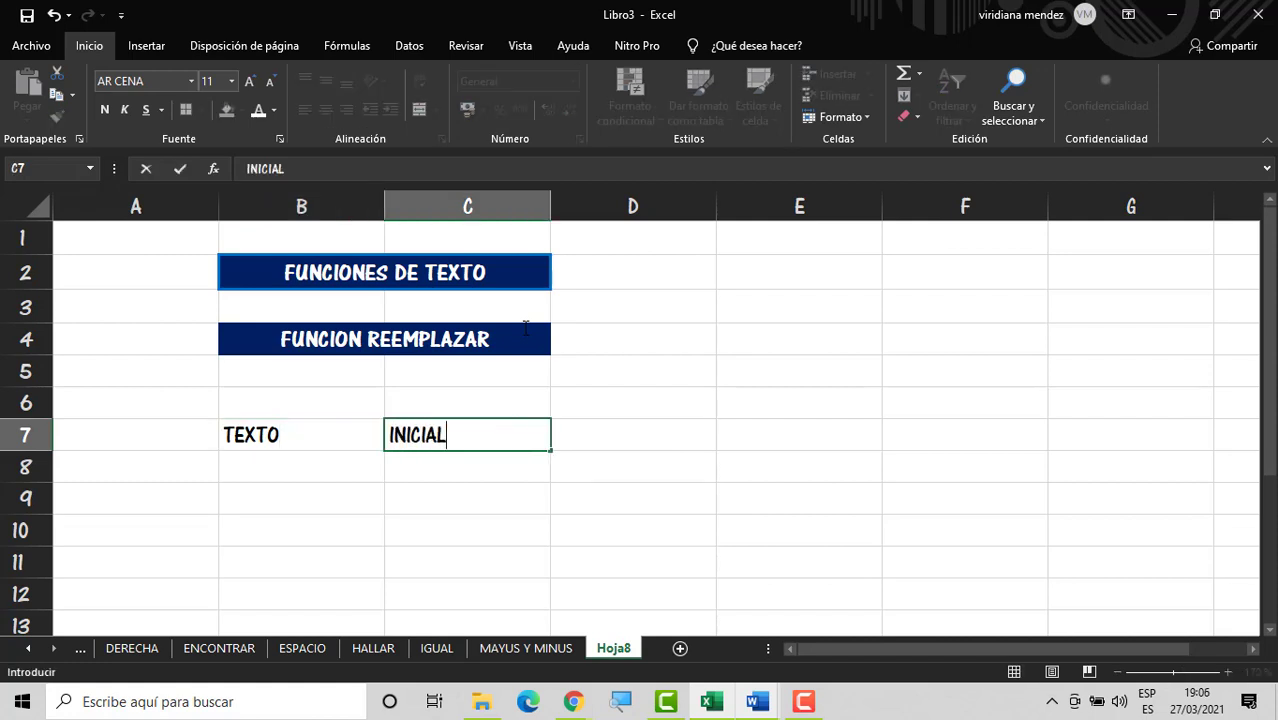
key(Tab)
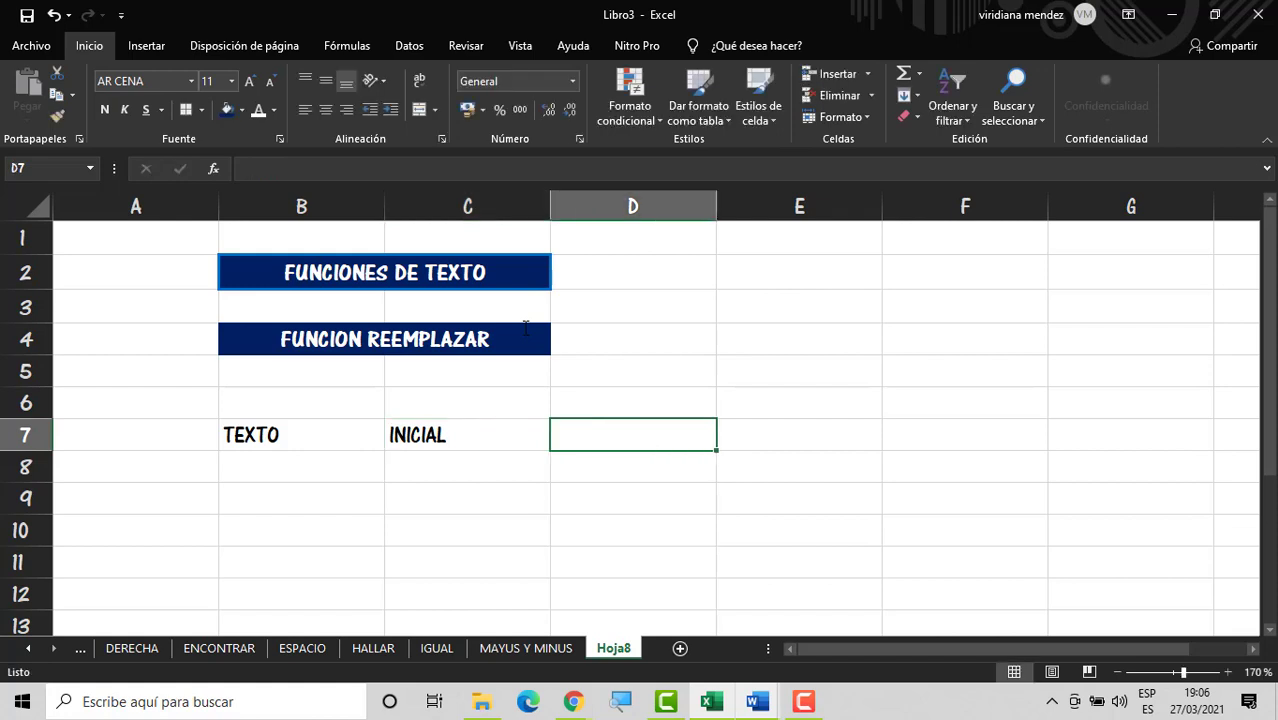
text(CARA)
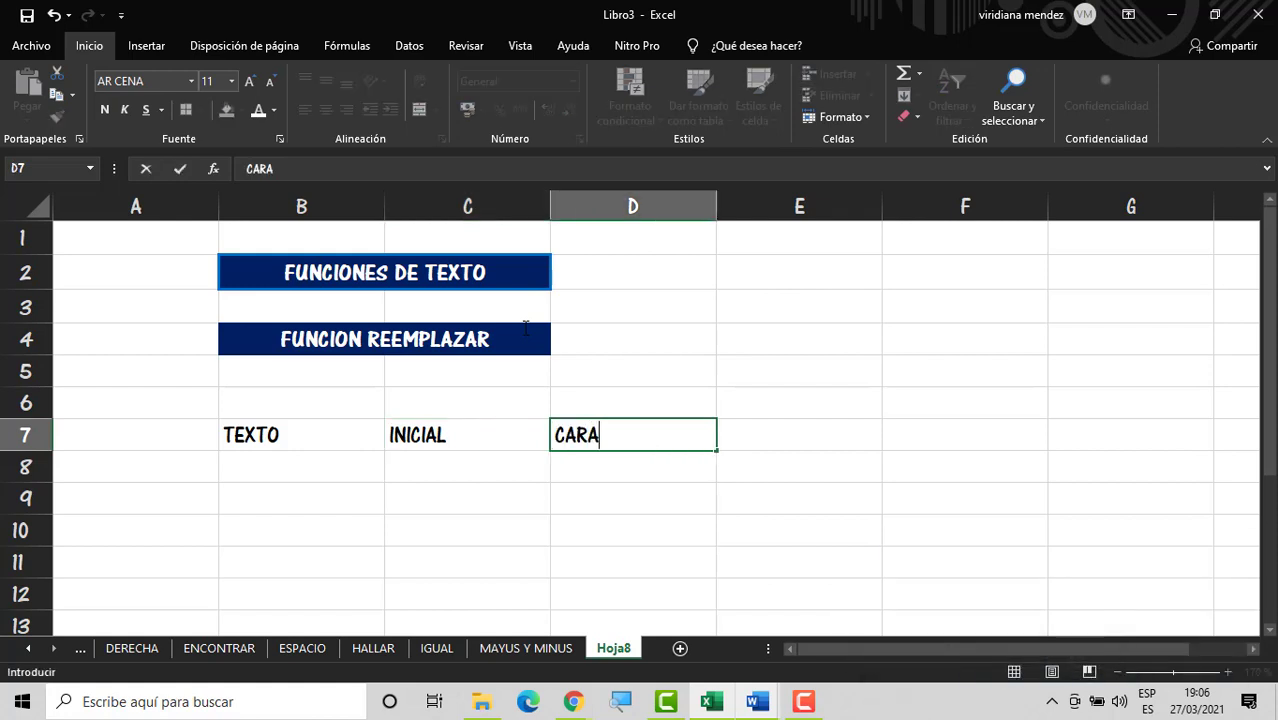
text(CTERES)
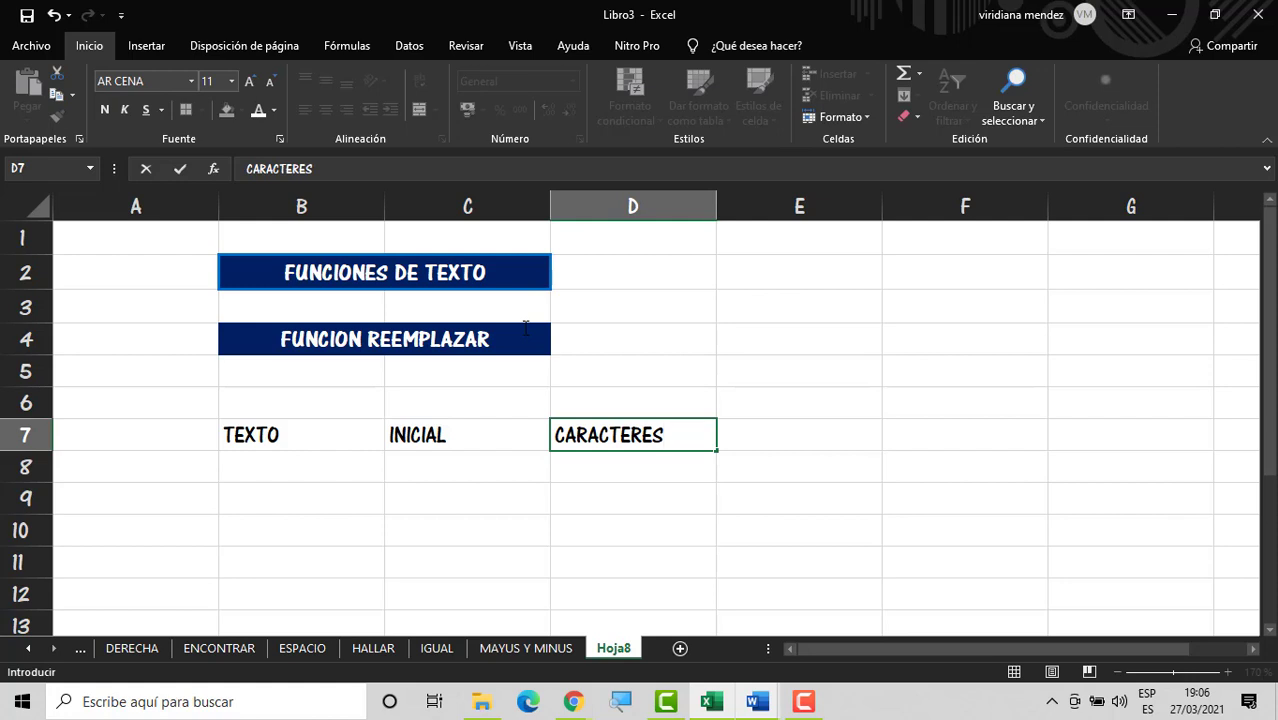
key(Tab)
text(REE)
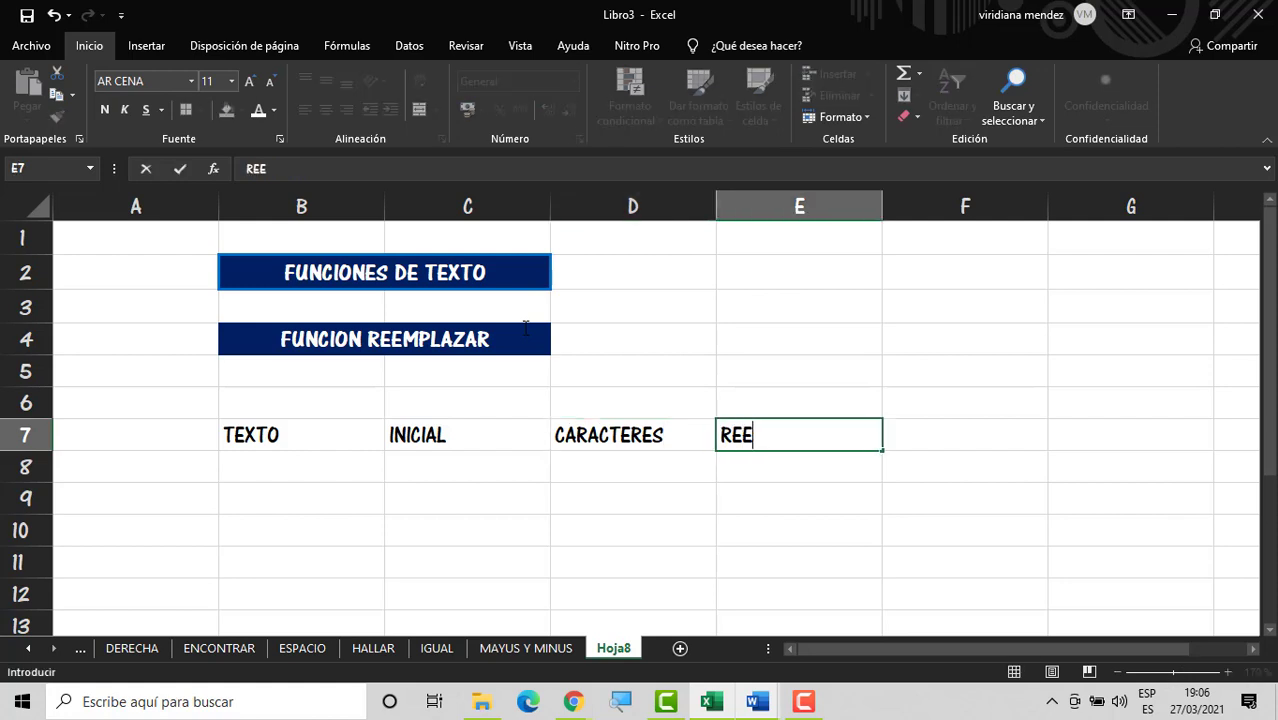
text(MPLAZO)
key(Tab)
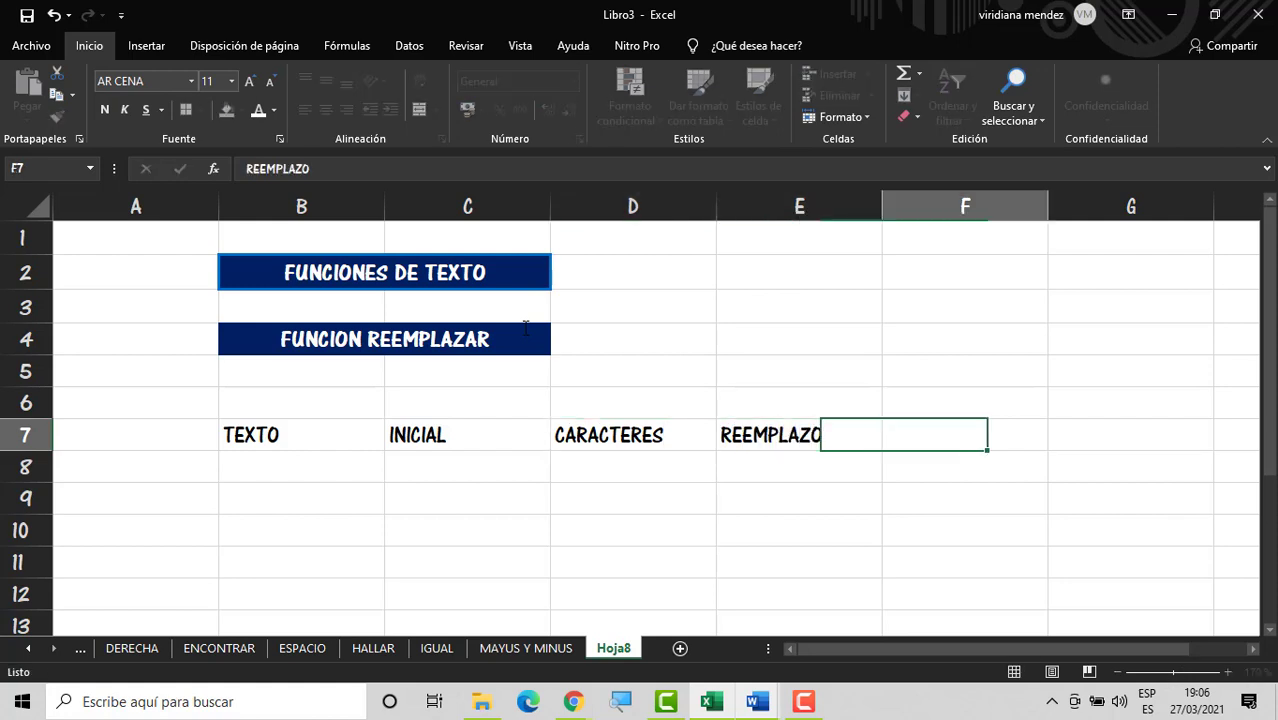
text(RESUTL)
key(BackSpace)
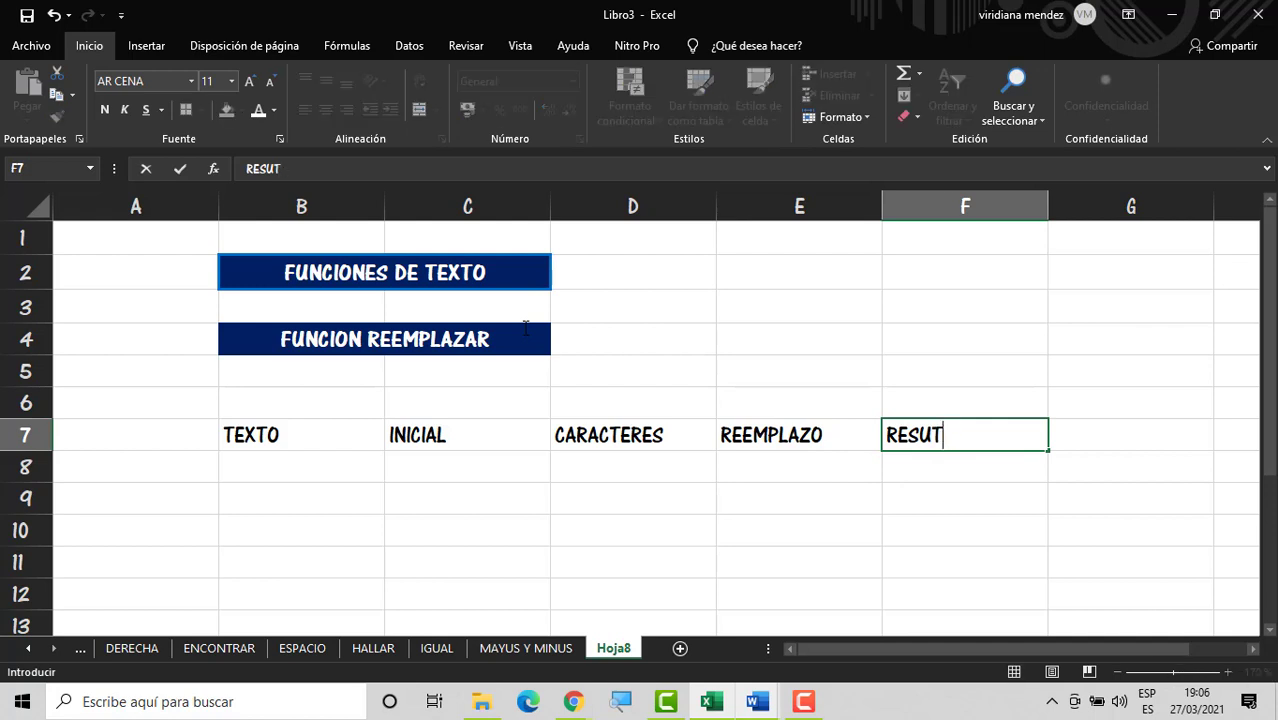
key(BackSpace)
text(LTADO)
key(Return)
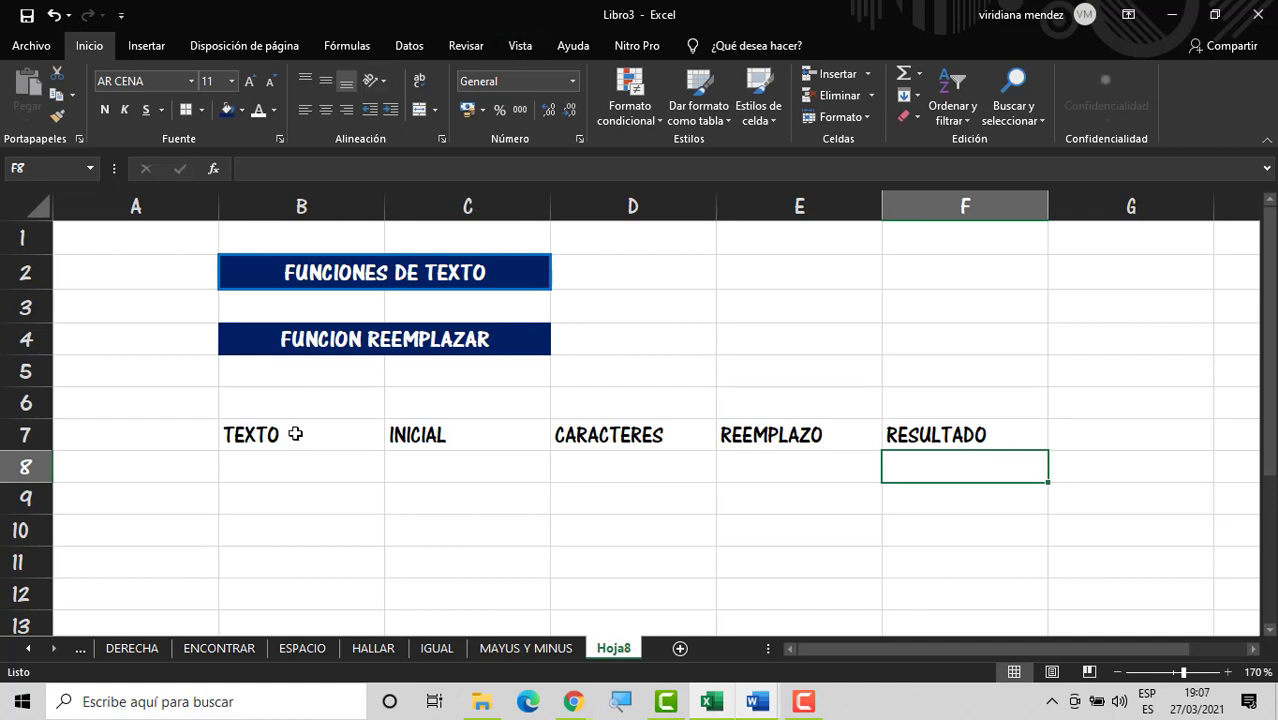
Step: Center the contents of B7:F14 and apply blue borders around all its cells
drag(296, 433, 908, 550)
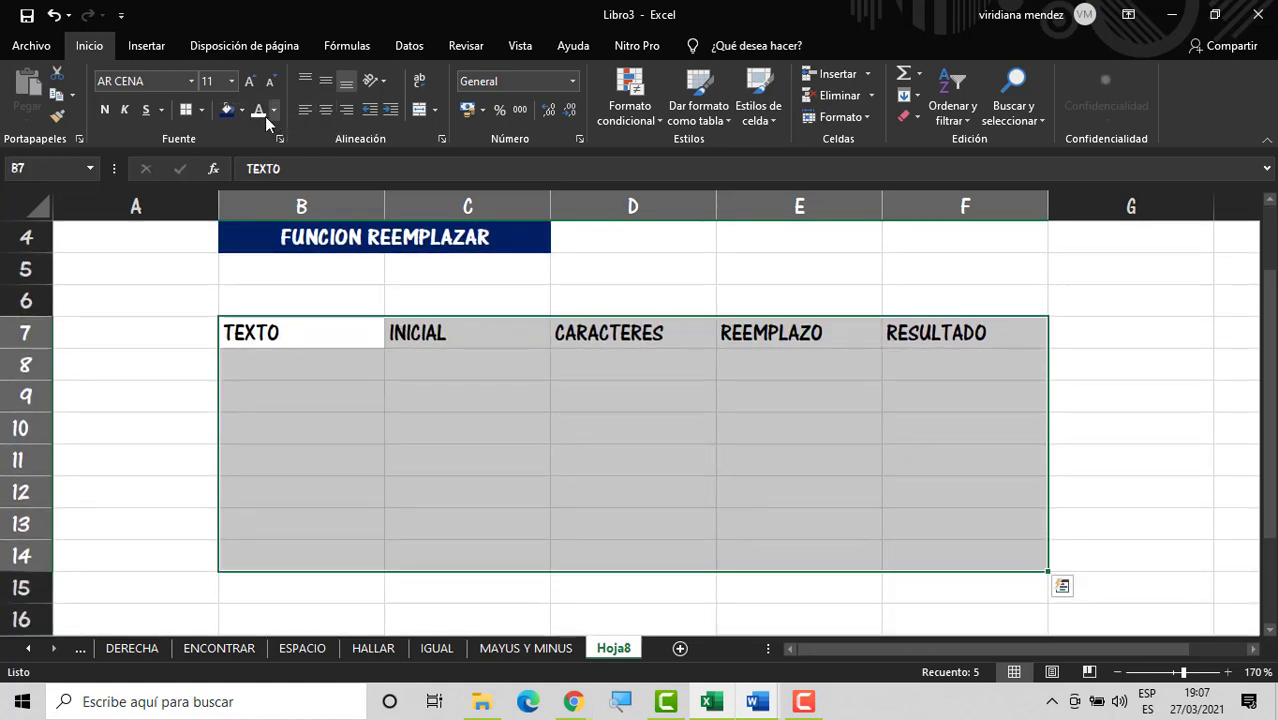
click(325, 109)
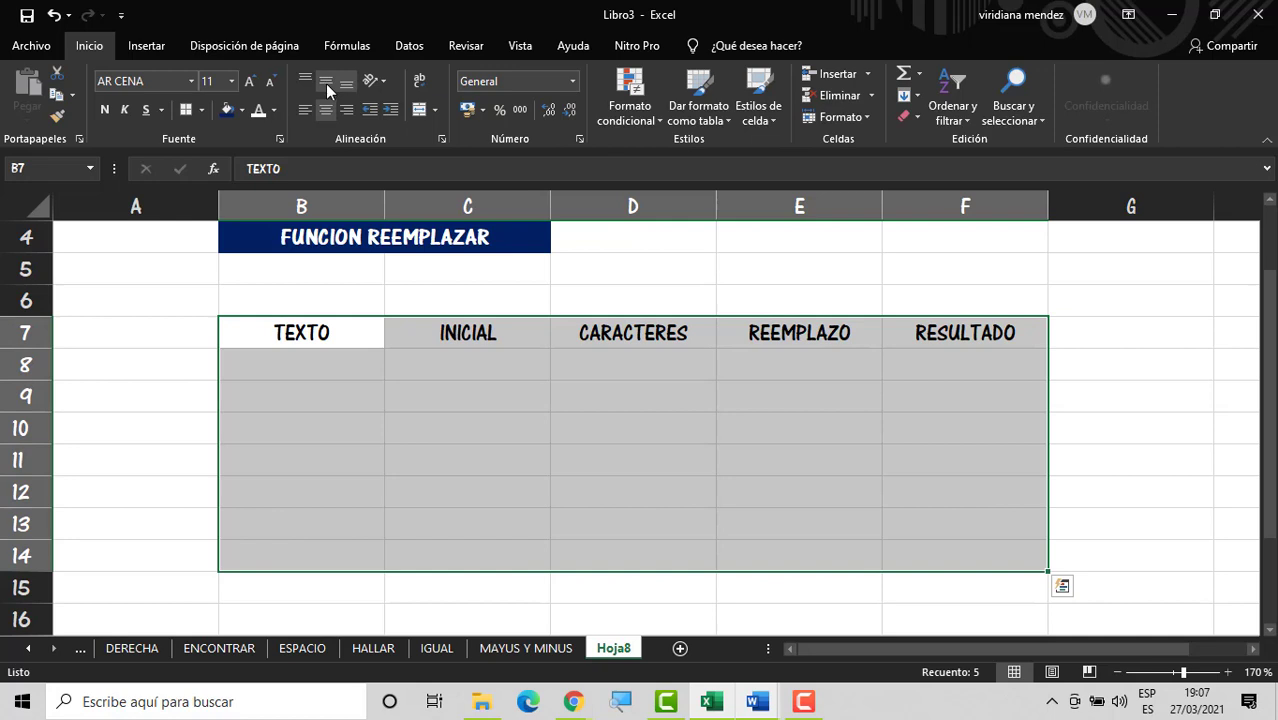
click(186, 109)
click(369, 379)
Step: Format the header row B7:F7 with a dark blue fill and bold white text
drag(326, 331, 940, 336)
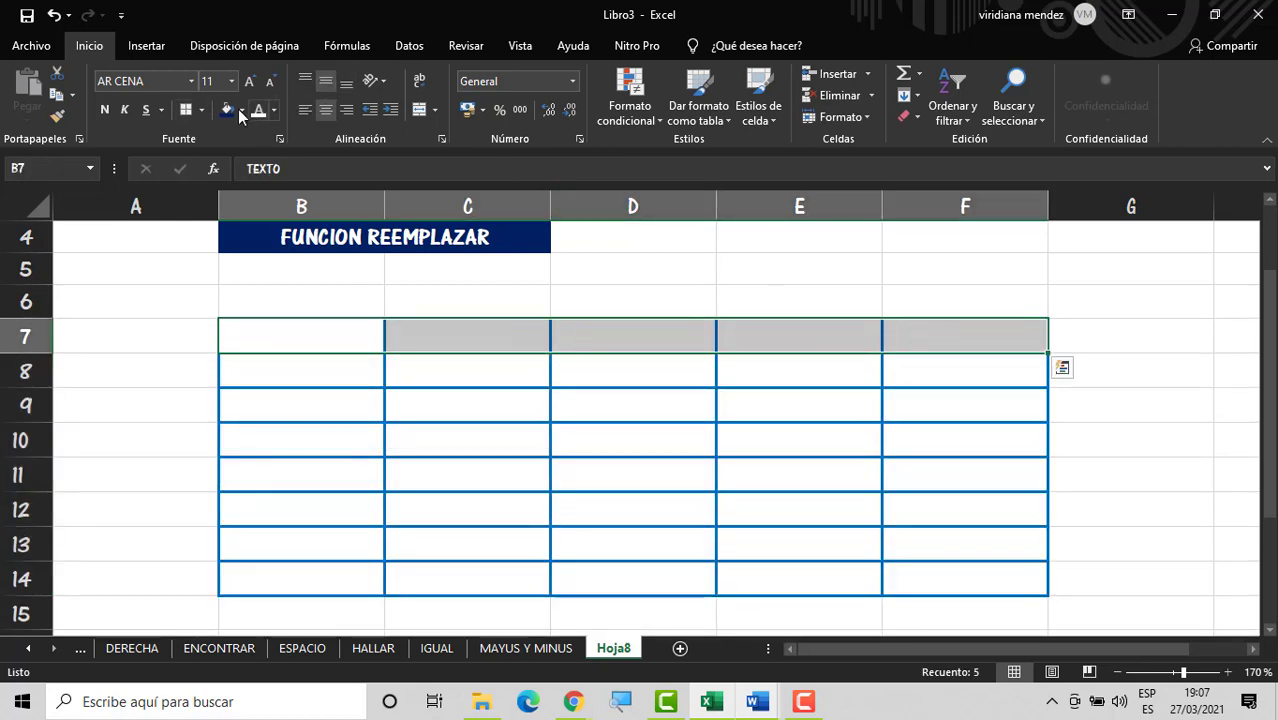
click(227, 109)
click(106, 109)
click(316, 358)
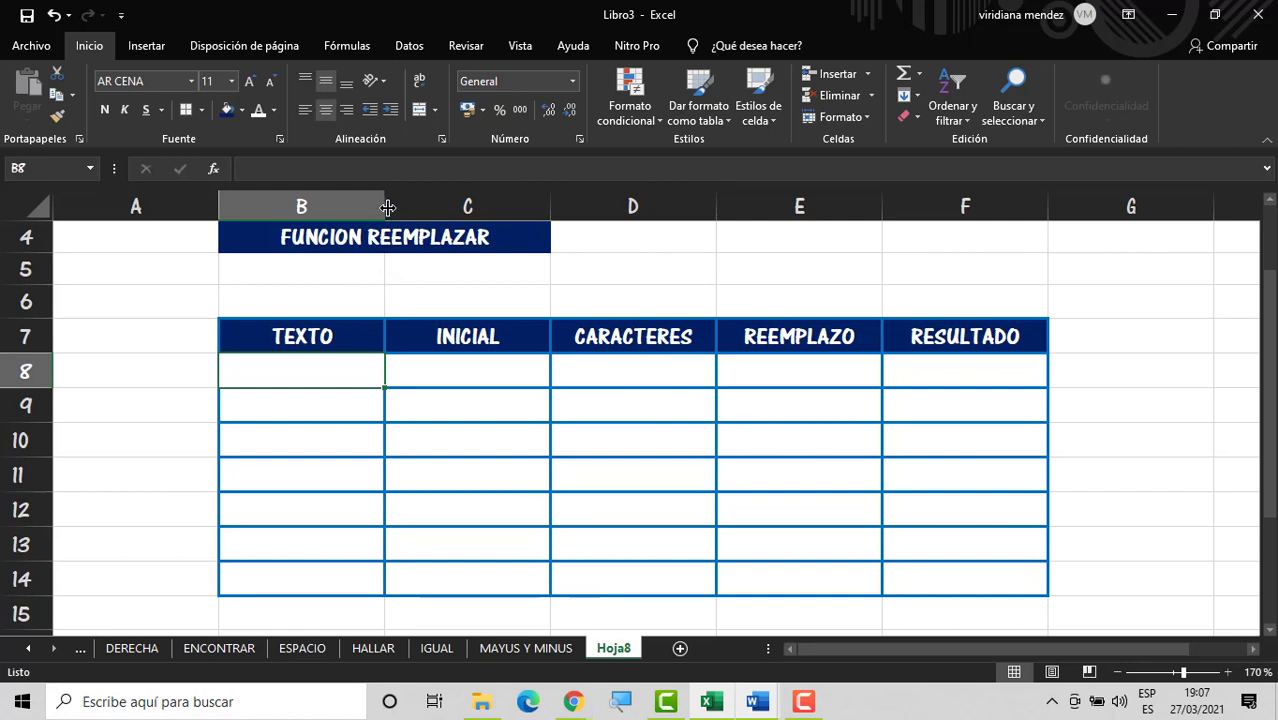
Step: Widen column B and enter QUESO DE CERDO in B8 as the first text entry
drag(385, 207, 456, 208)
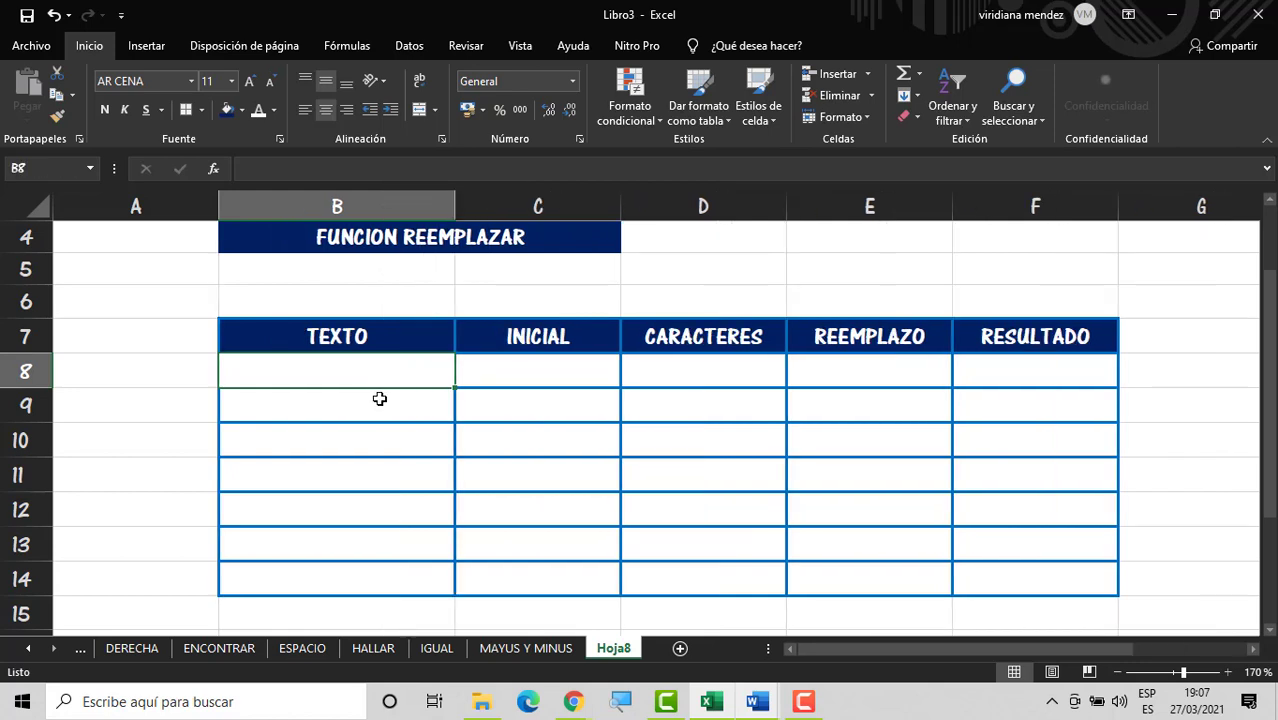
click(402, 414)
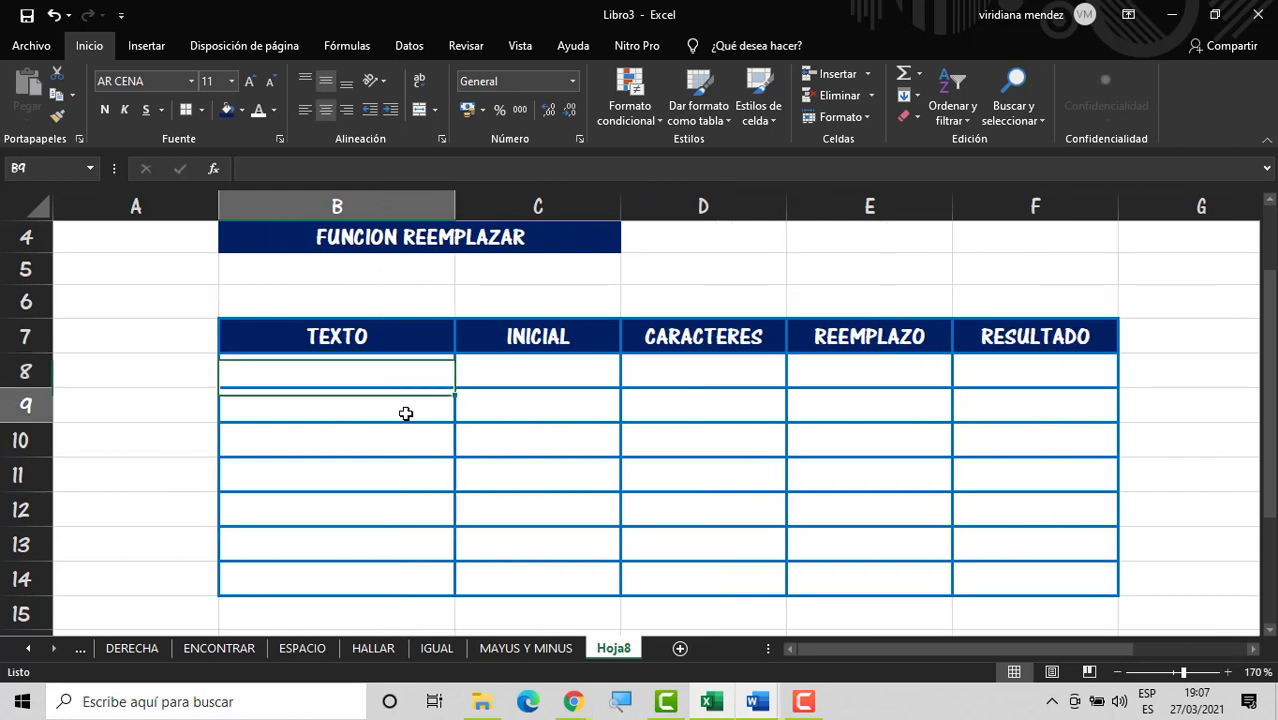
click(410, 377)
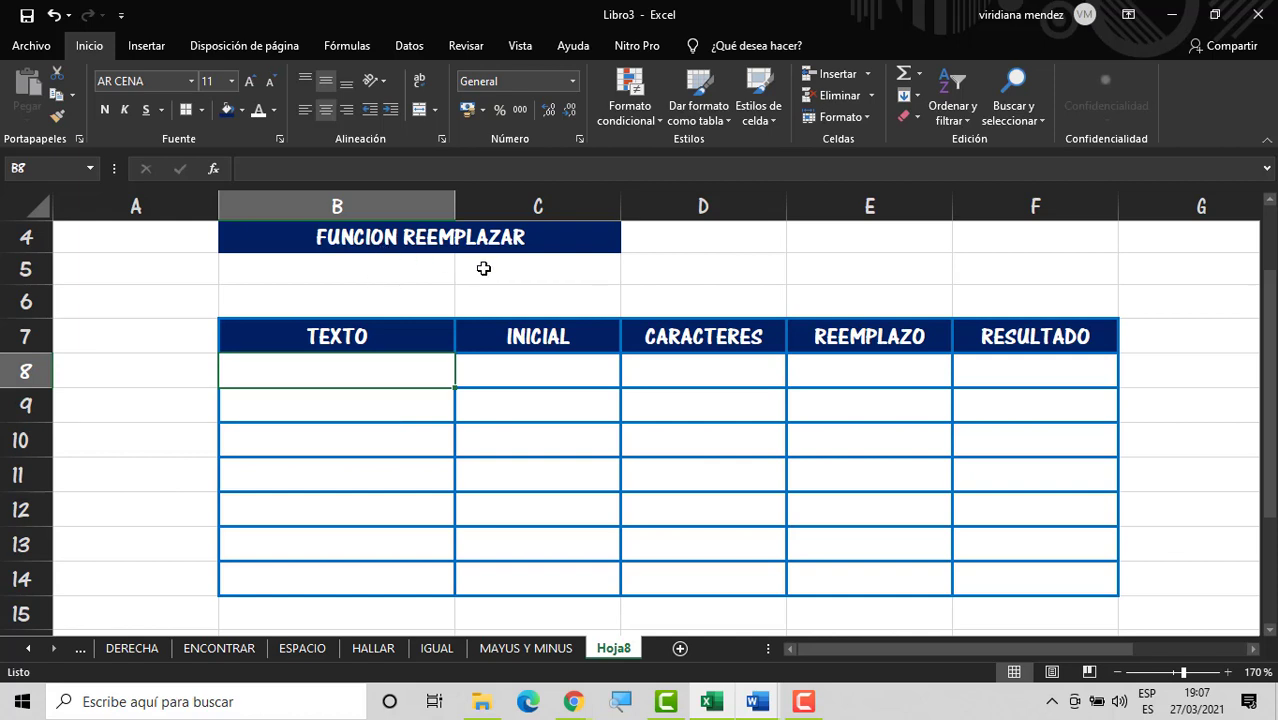
text(Q)
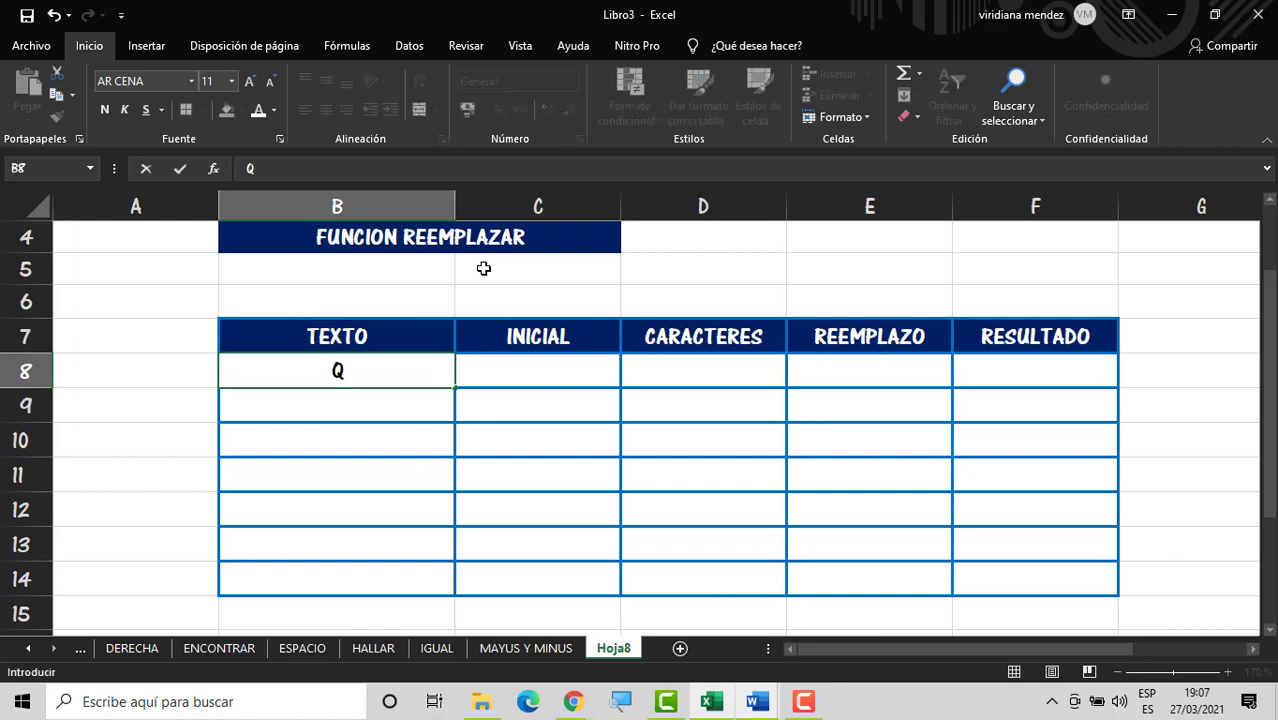
text(UESO DE )
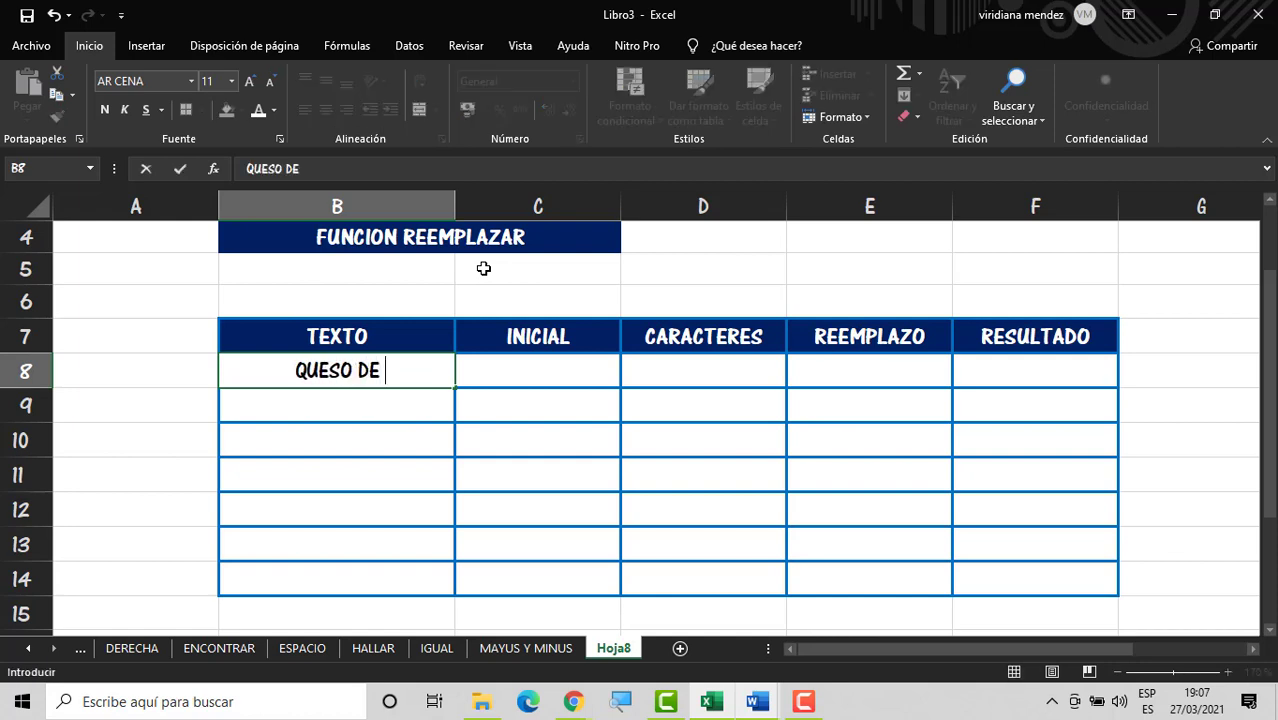
text(CERD)
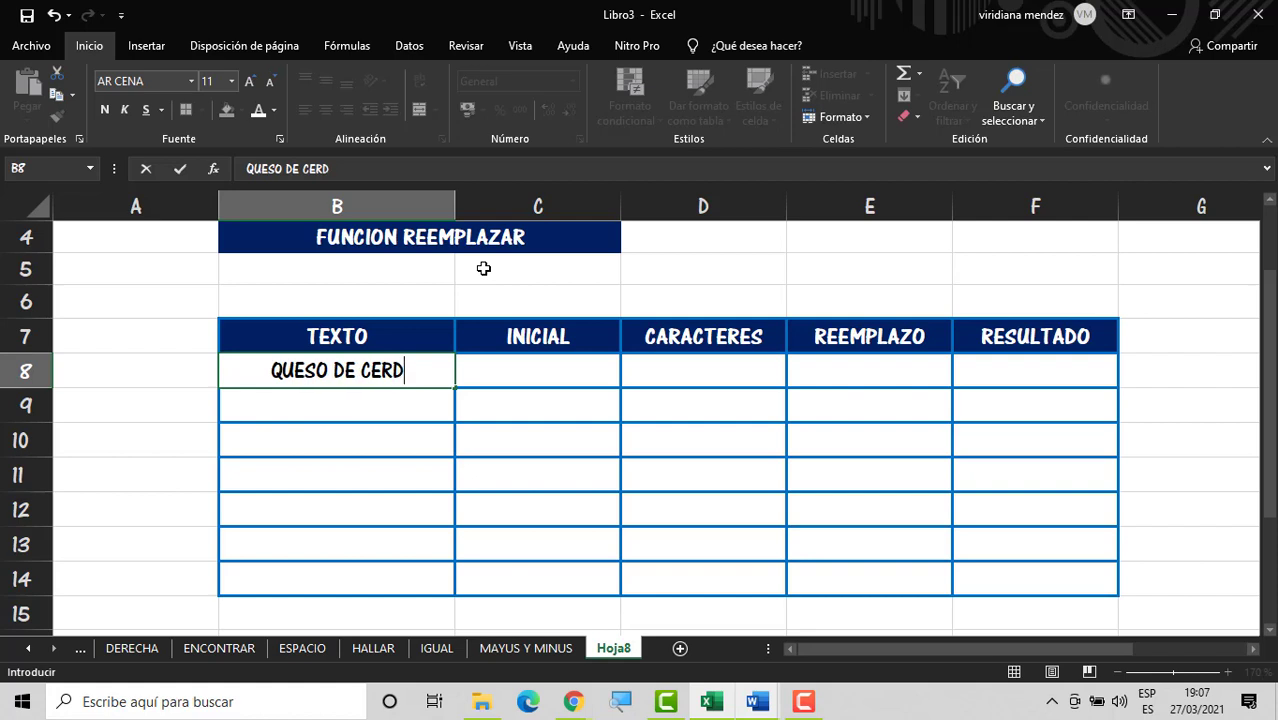
text(O)
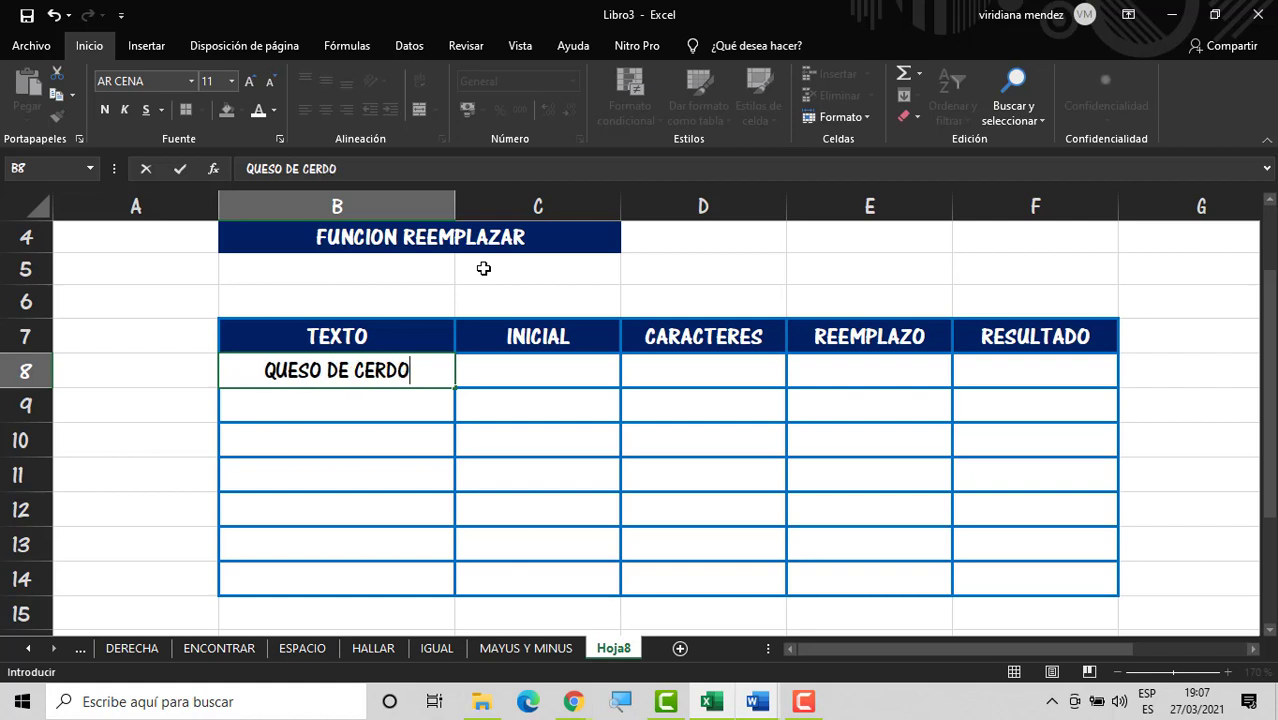
key(Return)
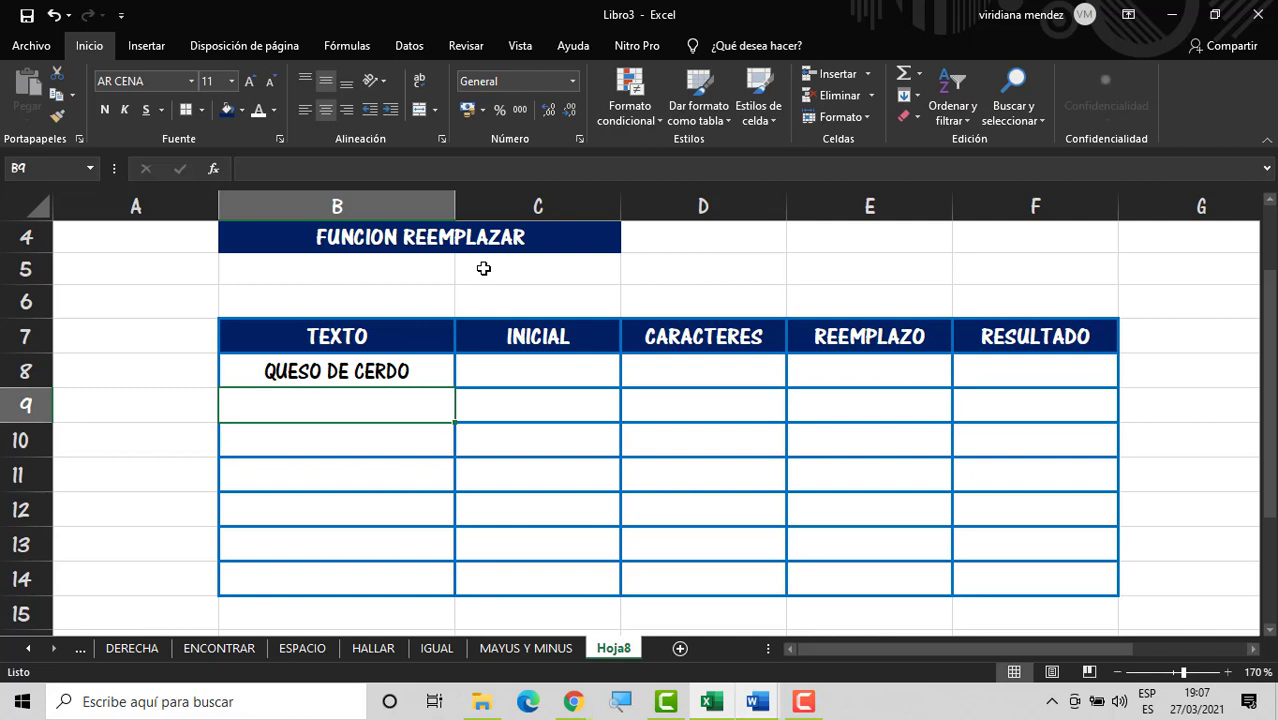
Step: Enter COMPUTADORA, FOLIO 2010 and FT5670P in cells B9 through B11 of the TEXTO column
text(COMPUTADORA)
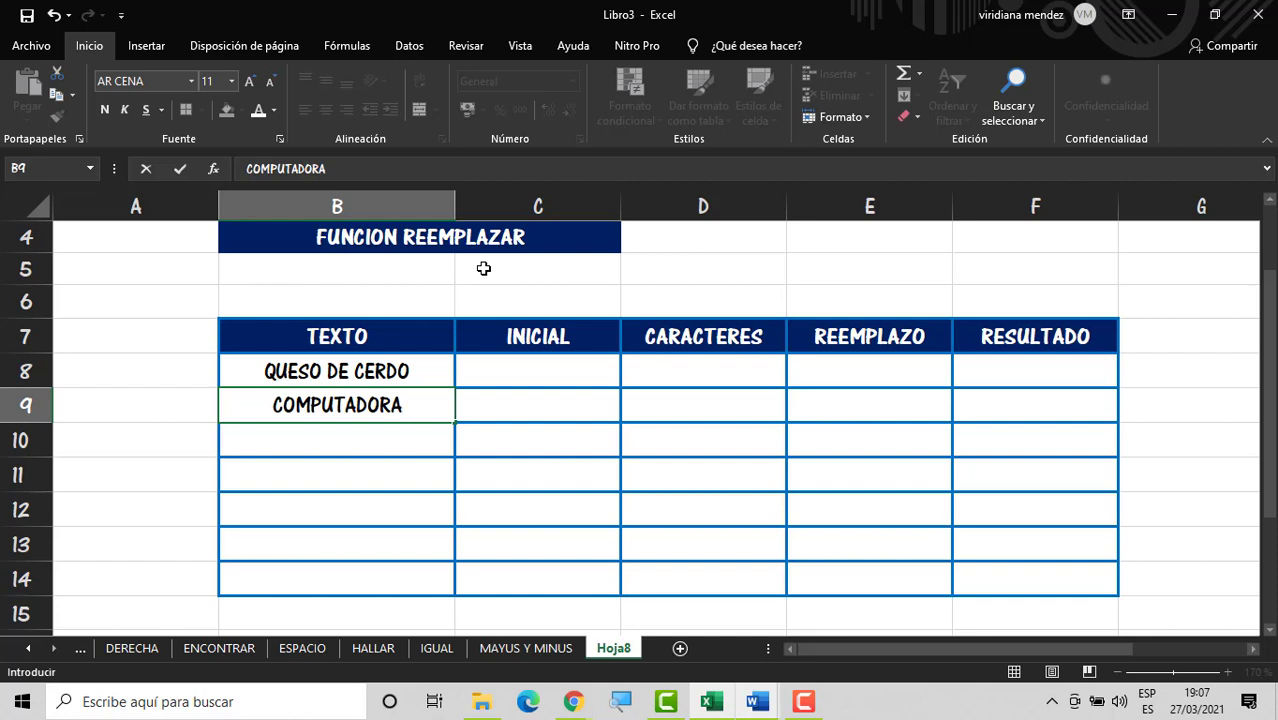
key(Return)
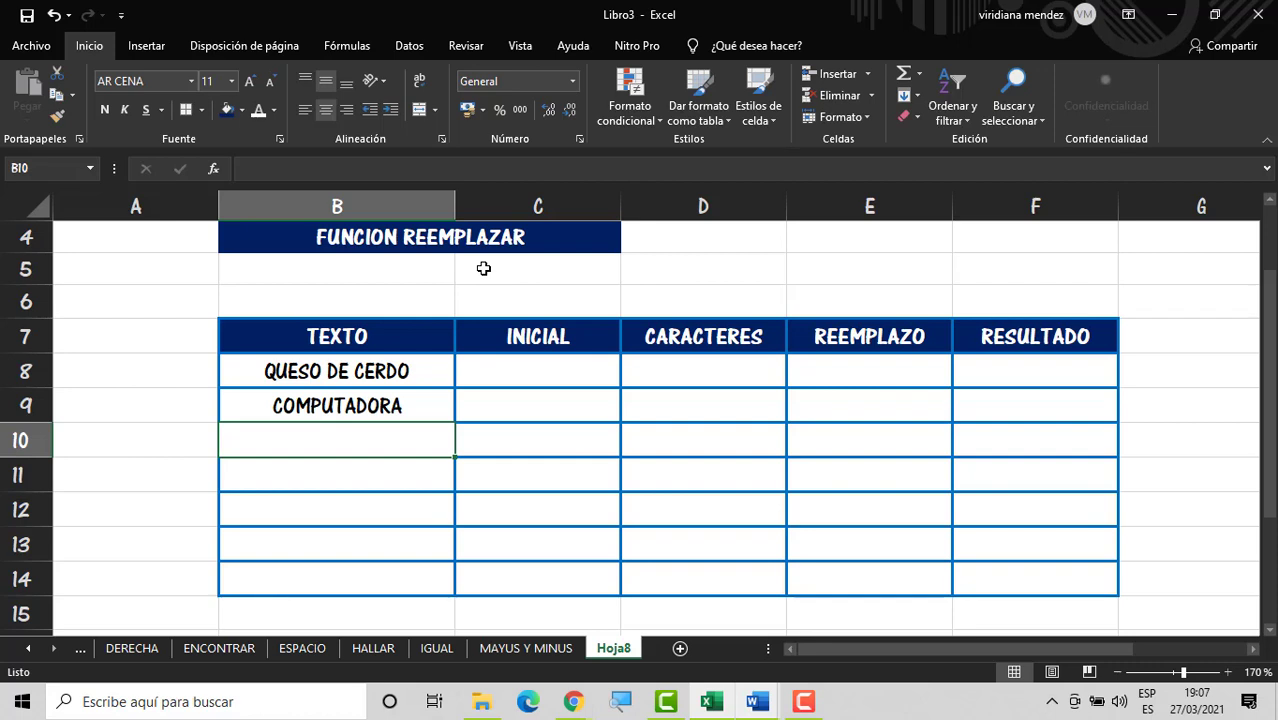
text(FOLIO 2010)
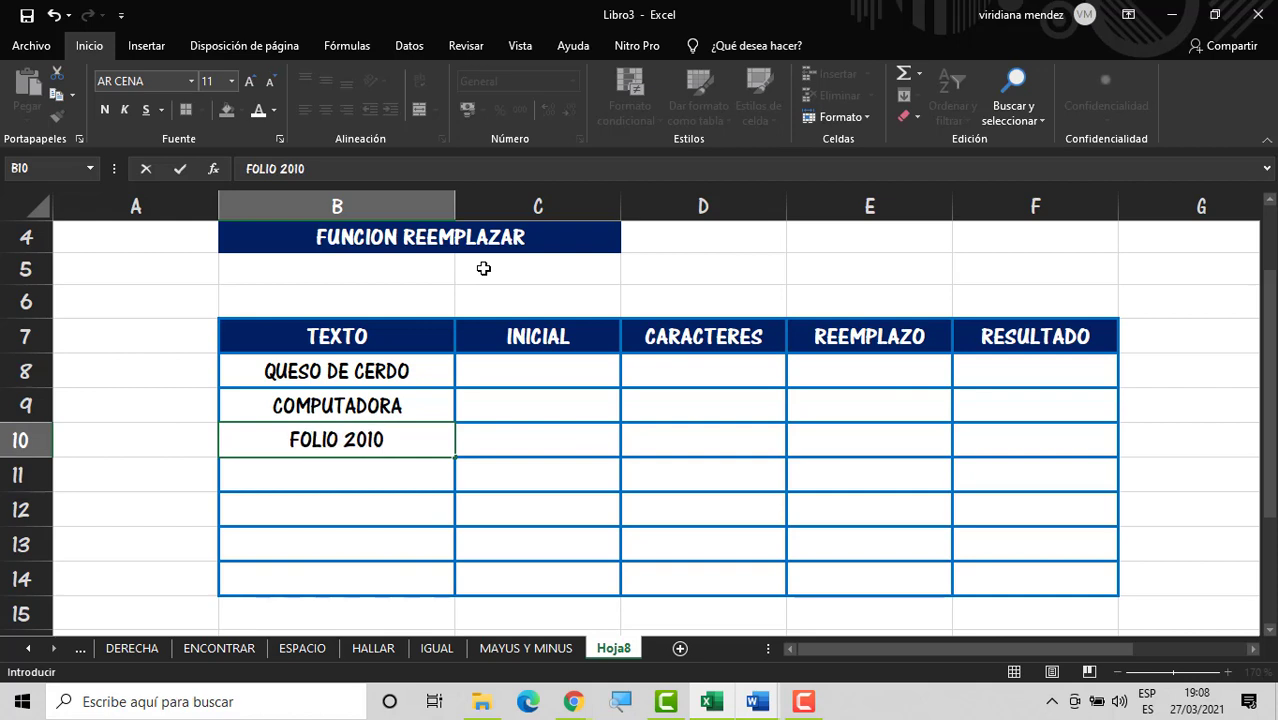
key(Return)
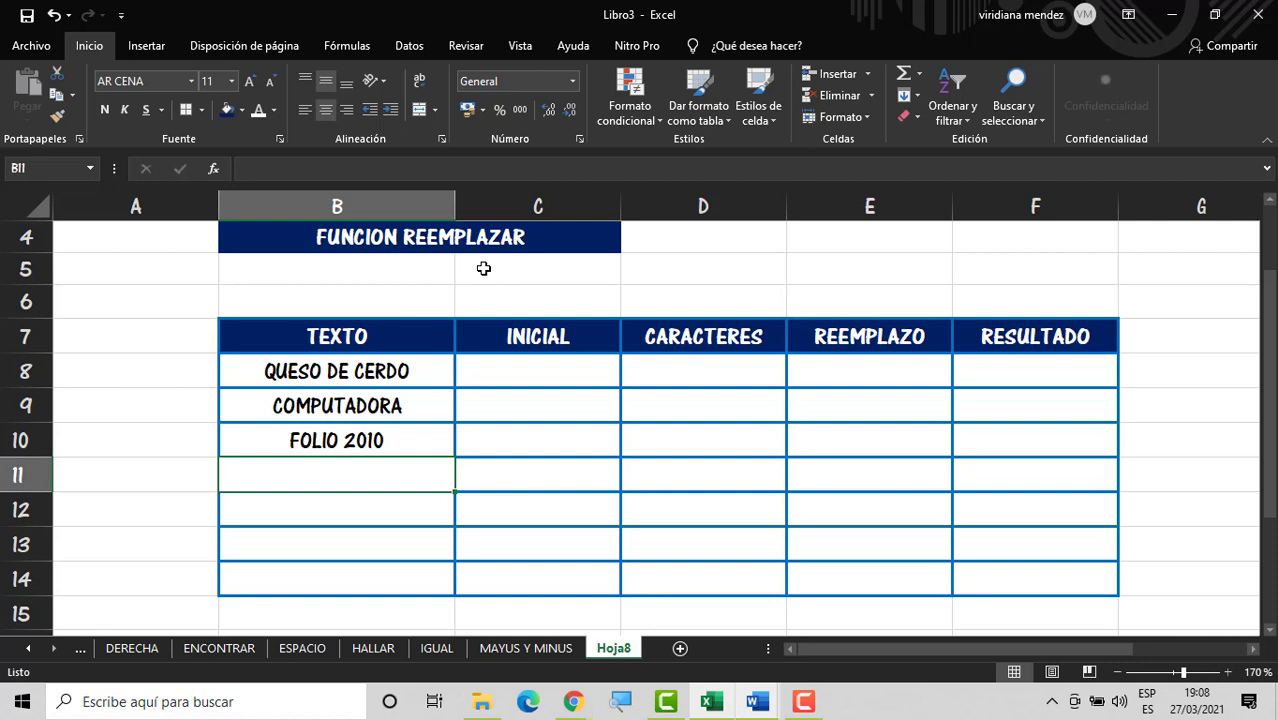
text(FT5)
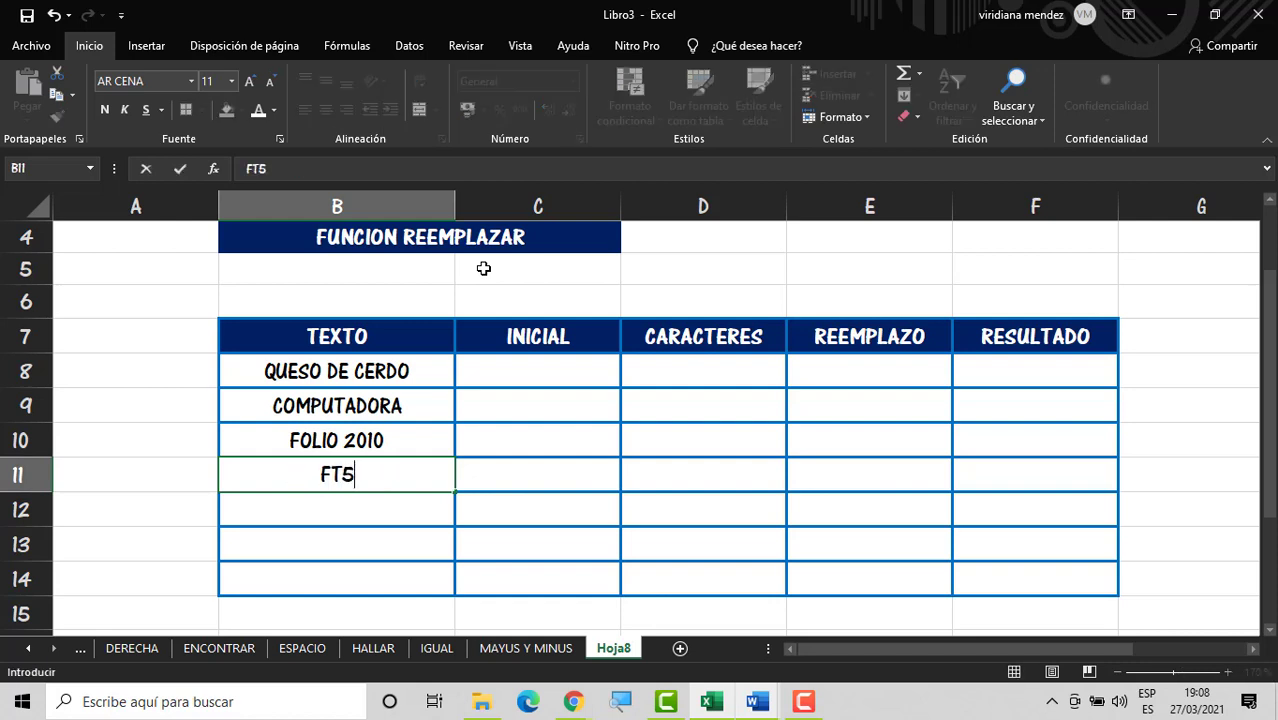
text(67)
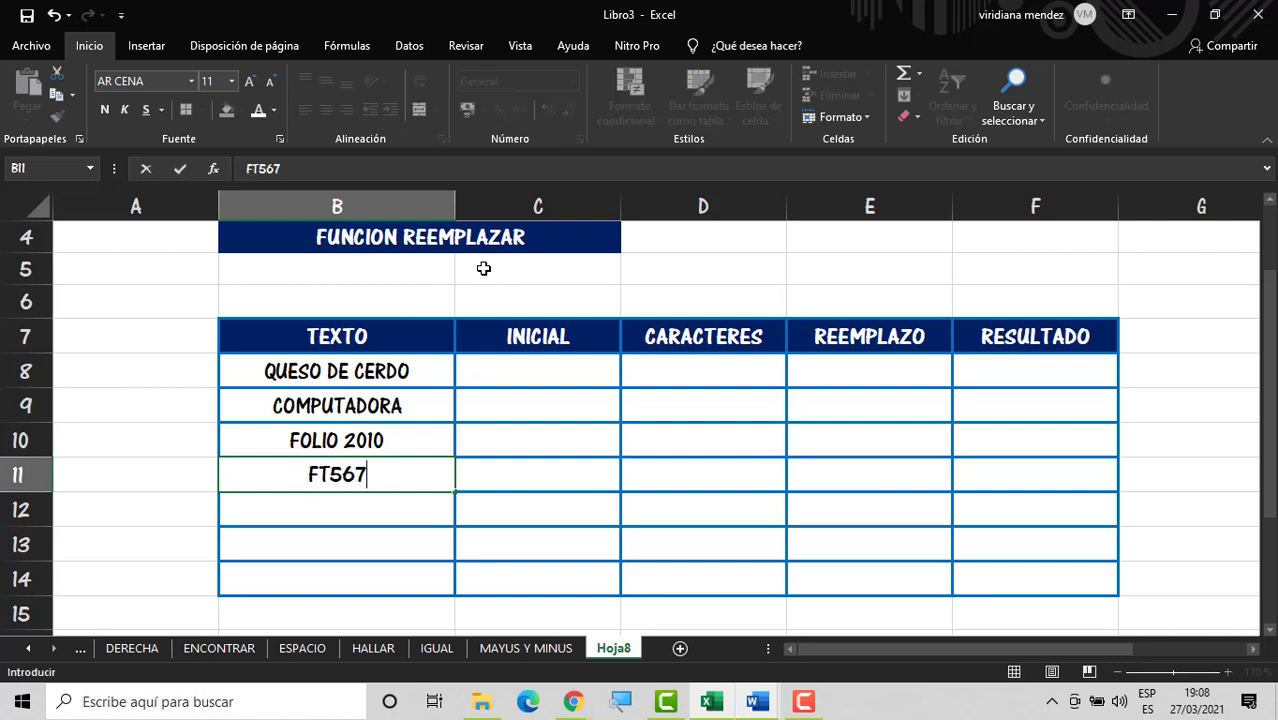
text(0P)
key(Up)
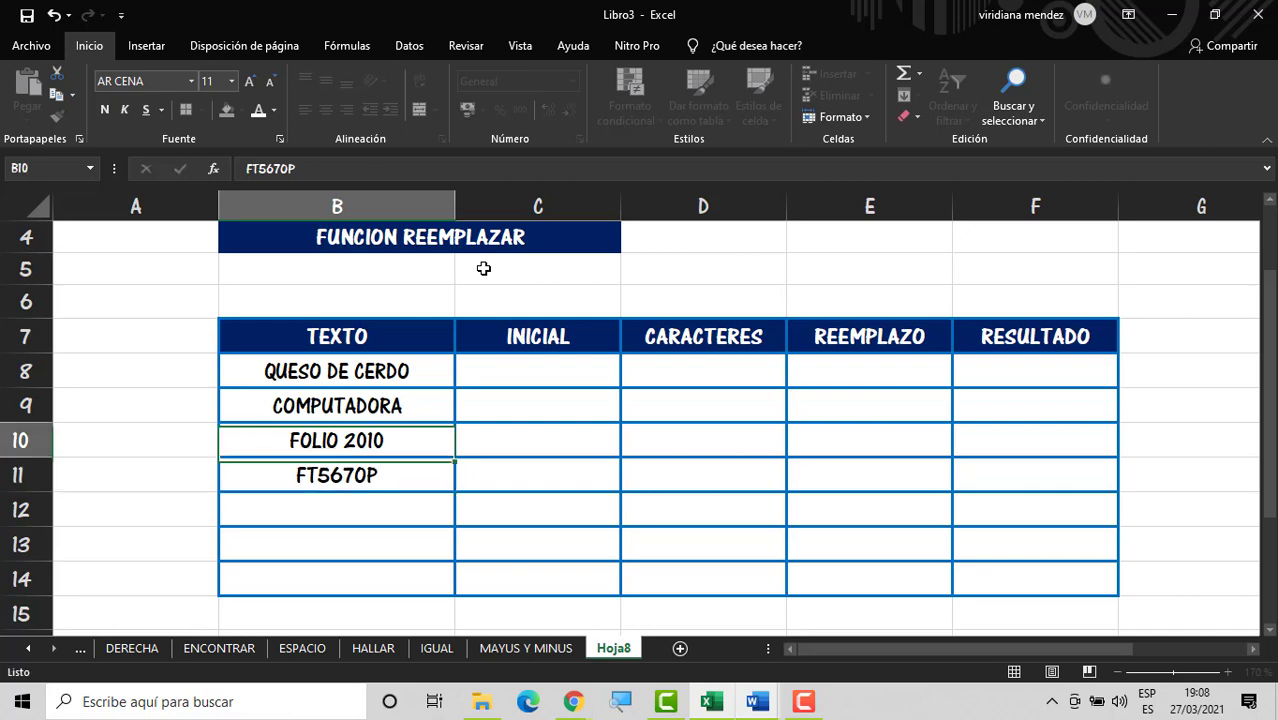
scroll(483, 268, up, 1)
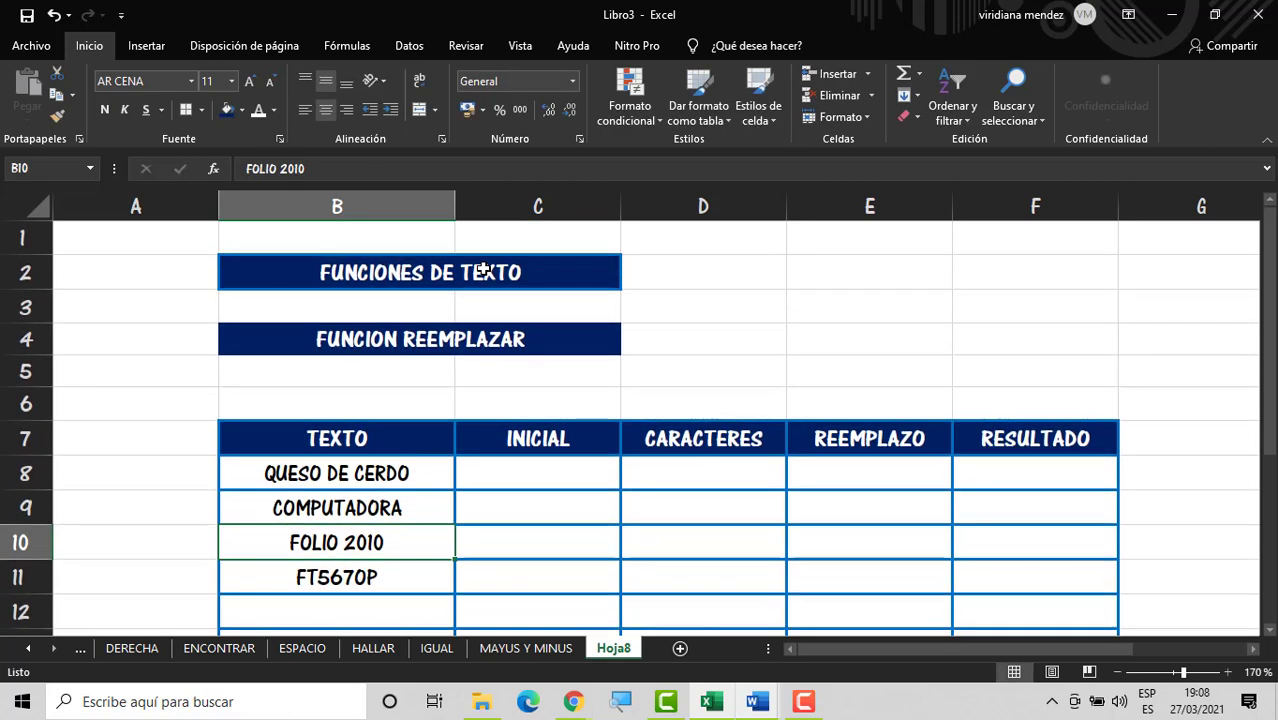
click(420, 570)
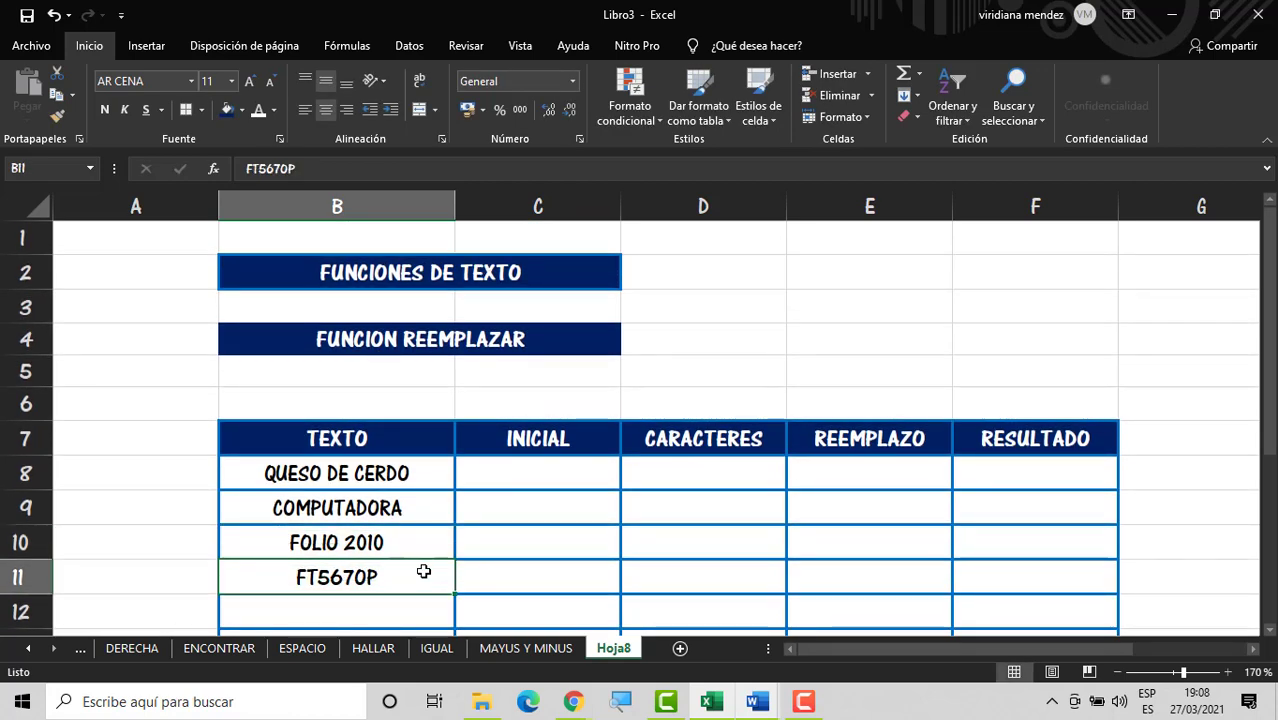
text(89)
click(432, 619)
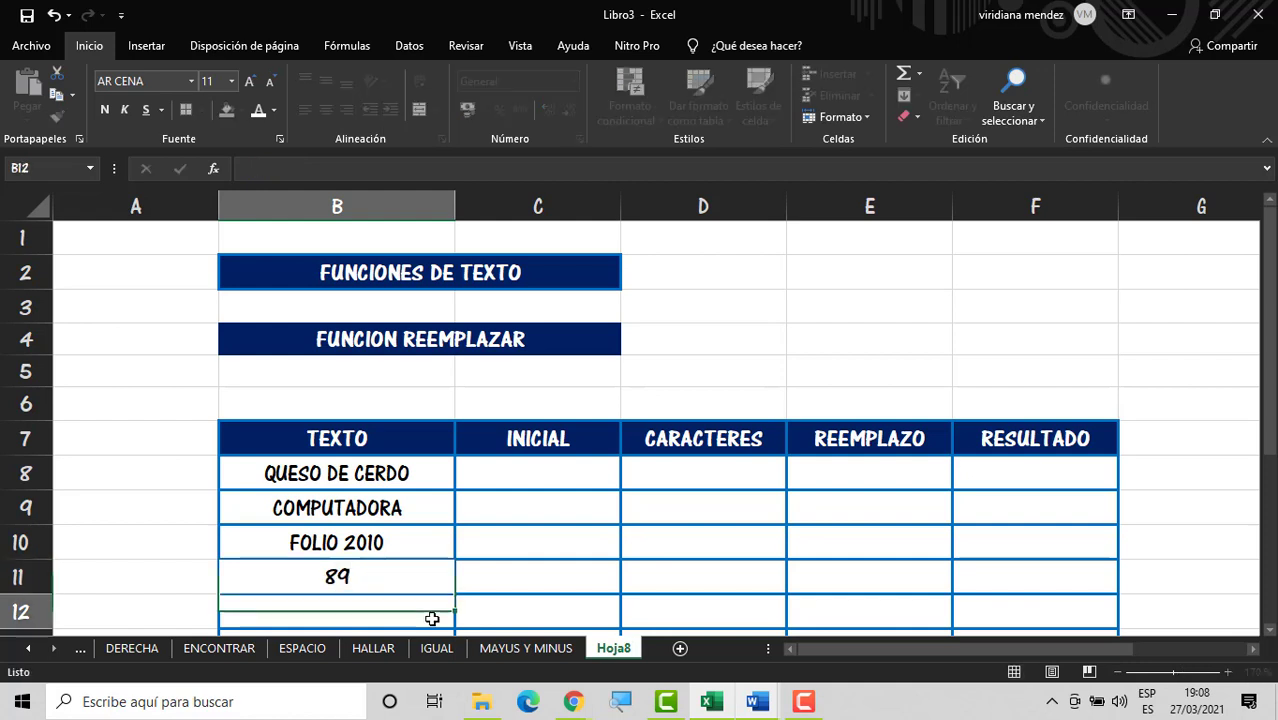
key(ctrl+z)
Step: Append 89 to the existing text in B11 so it reads FT5670P89
double_click(403, 573)
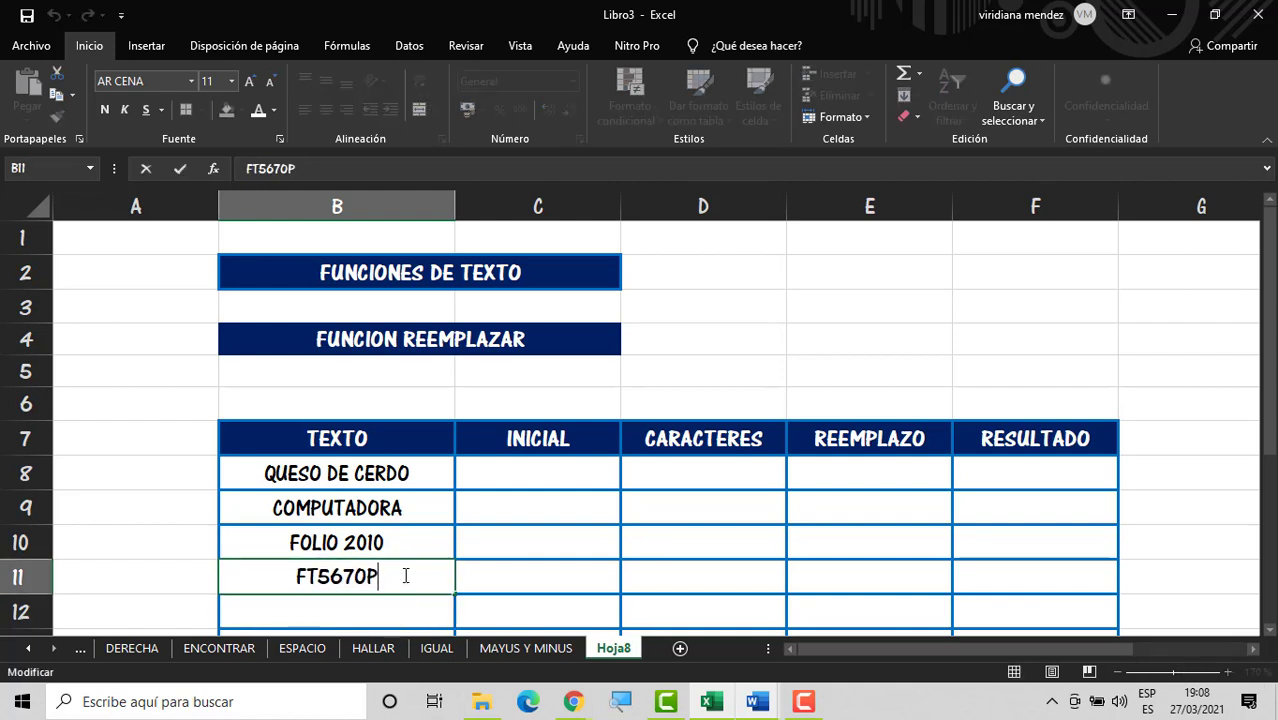
text(89)
key(Return)
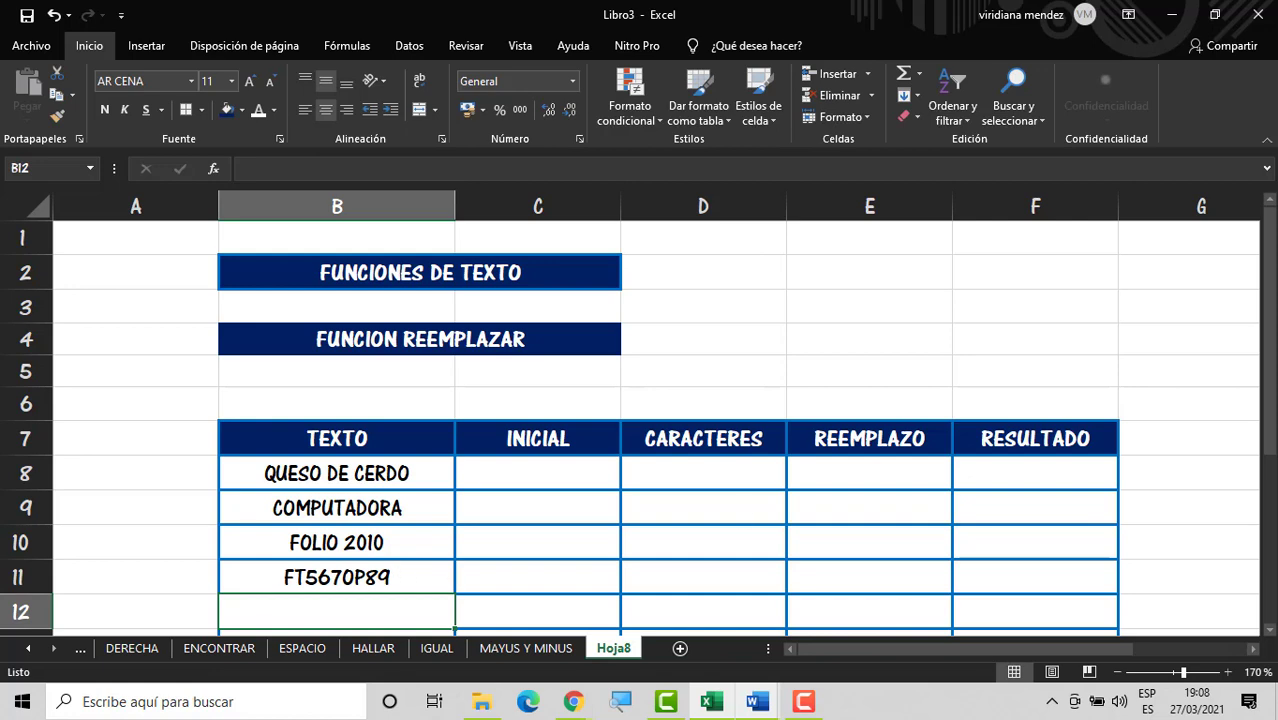
Step: Fill the remaining TEXTO cells B12 through B14 with CASA, EXCEL and SABADO
drag(1270, 372, 1270, 392)
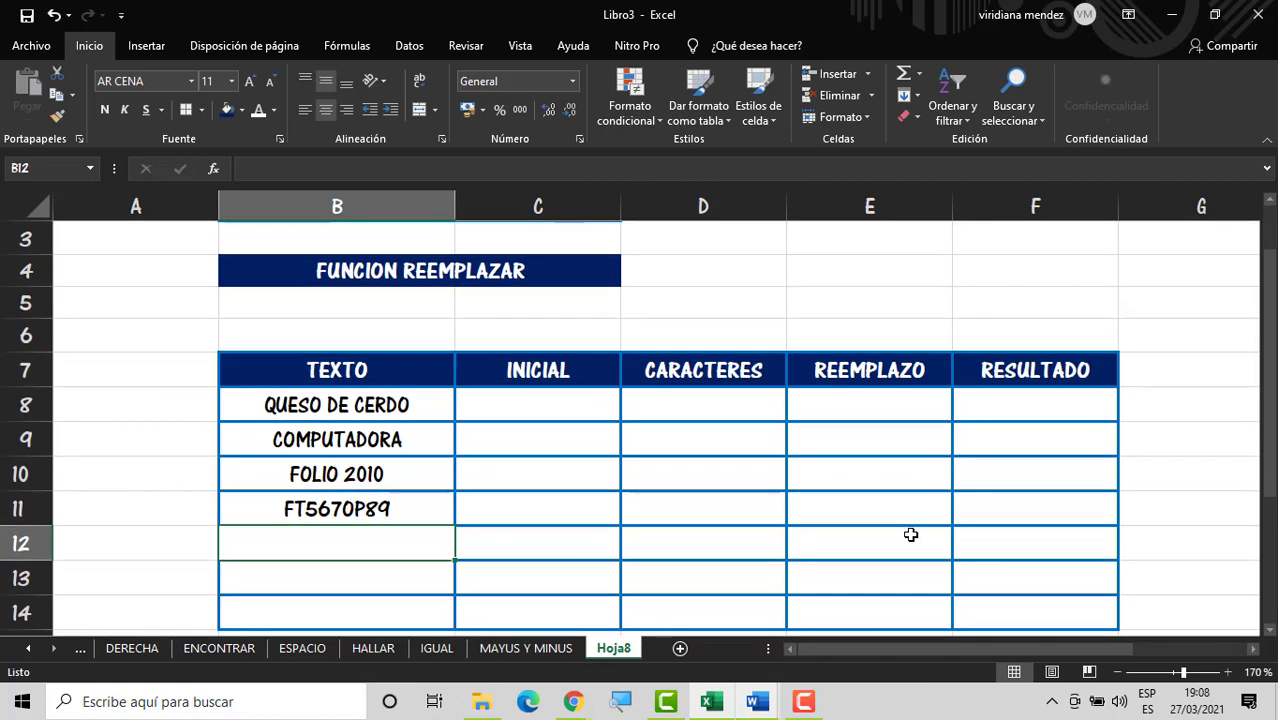
text(OSO)
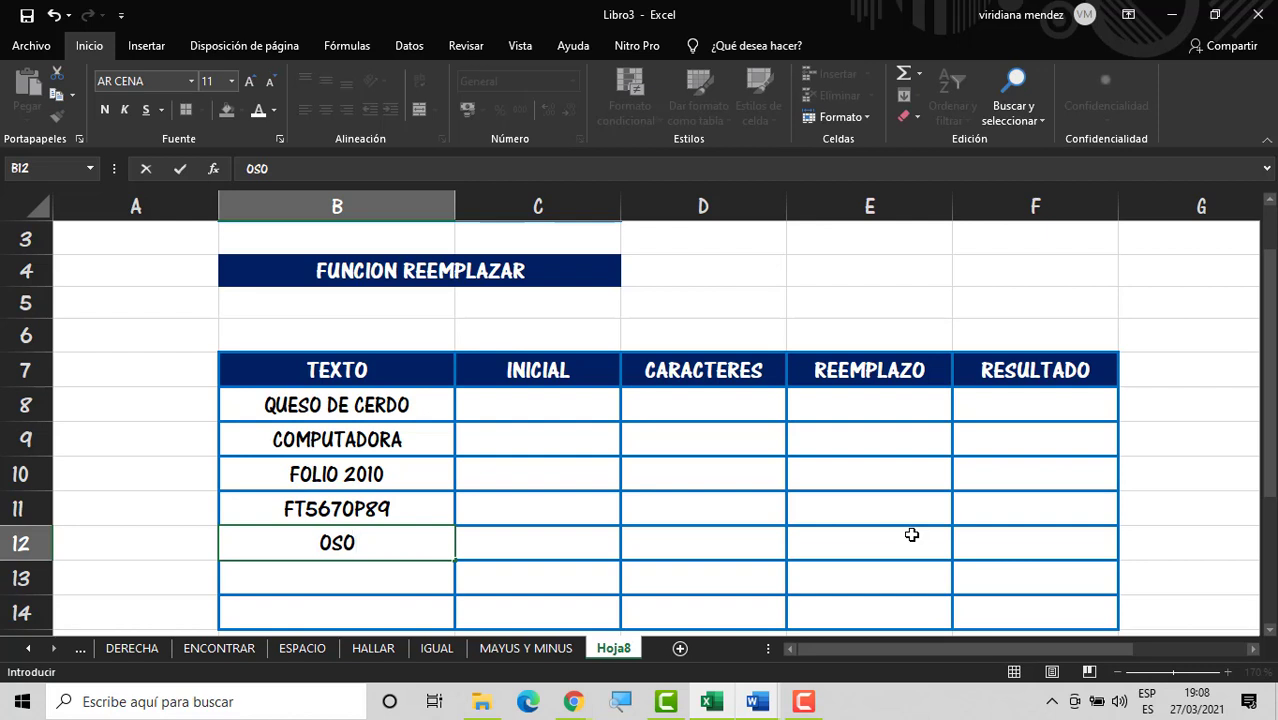
key(BackSpace)
key(BackSpace)
key(BackSpace)
text(CASA)
key(Return)
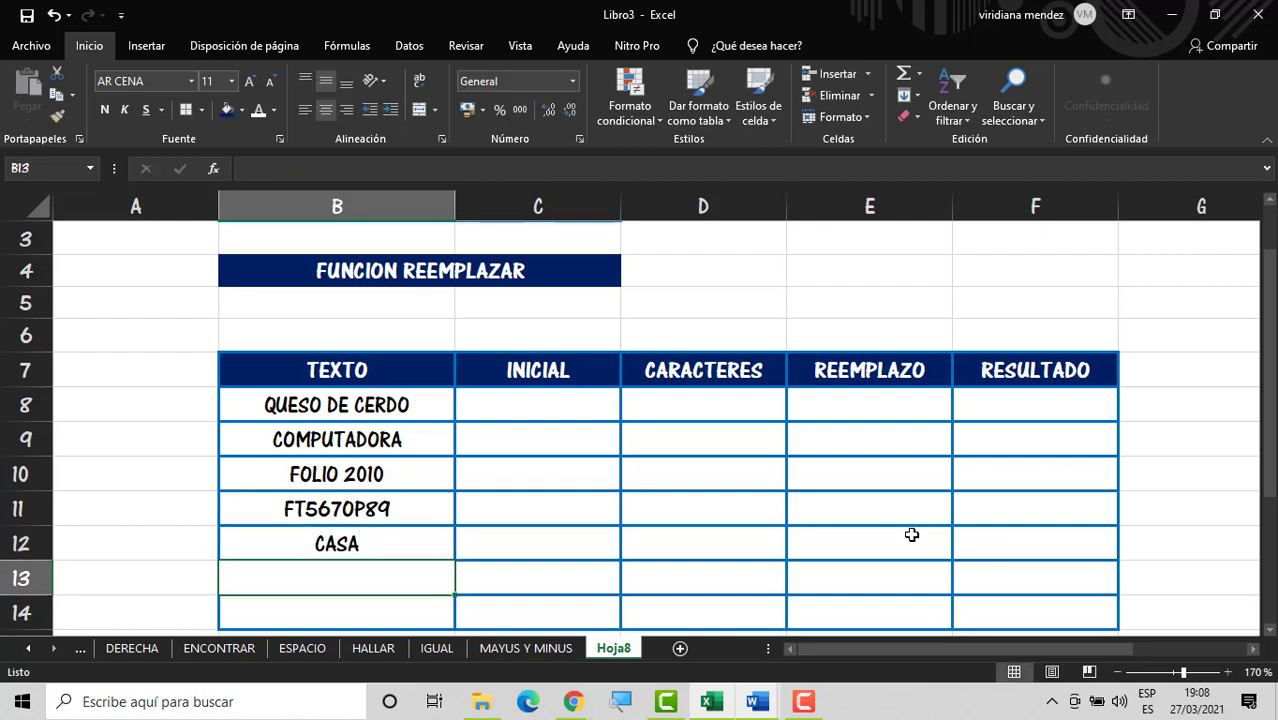
text(EXCEL)
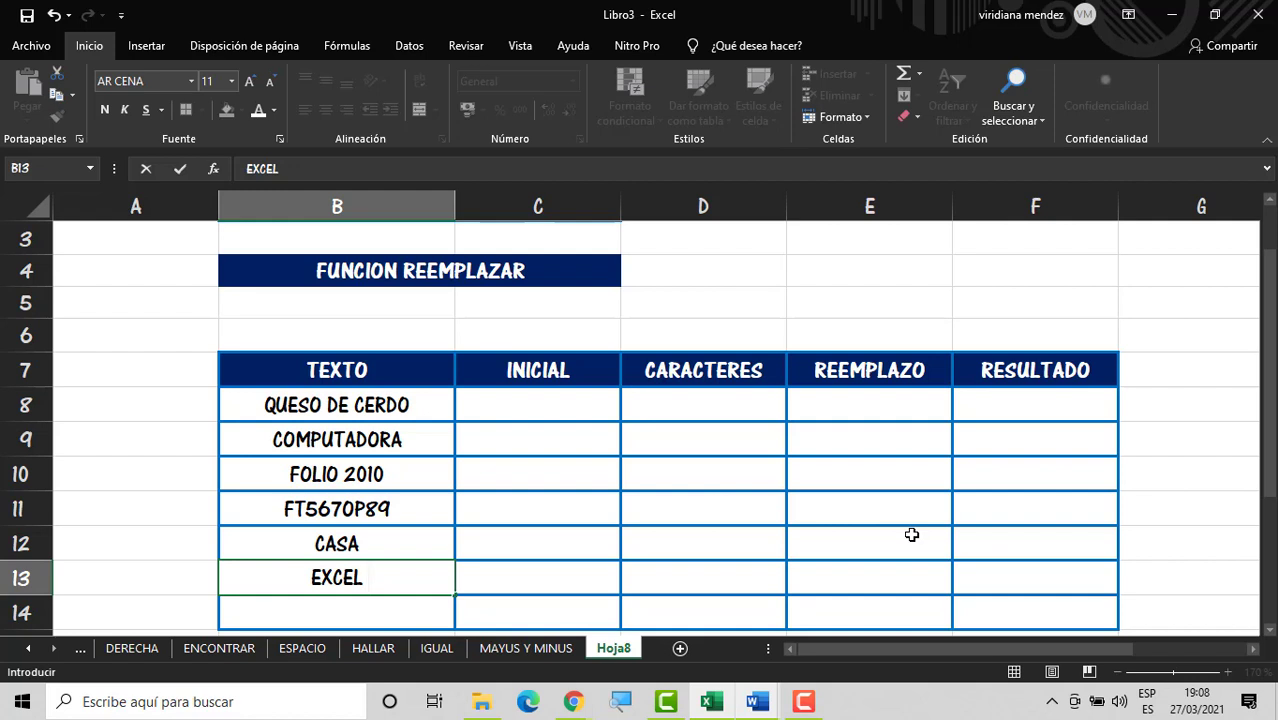
key(BackSpace)
key(Return)
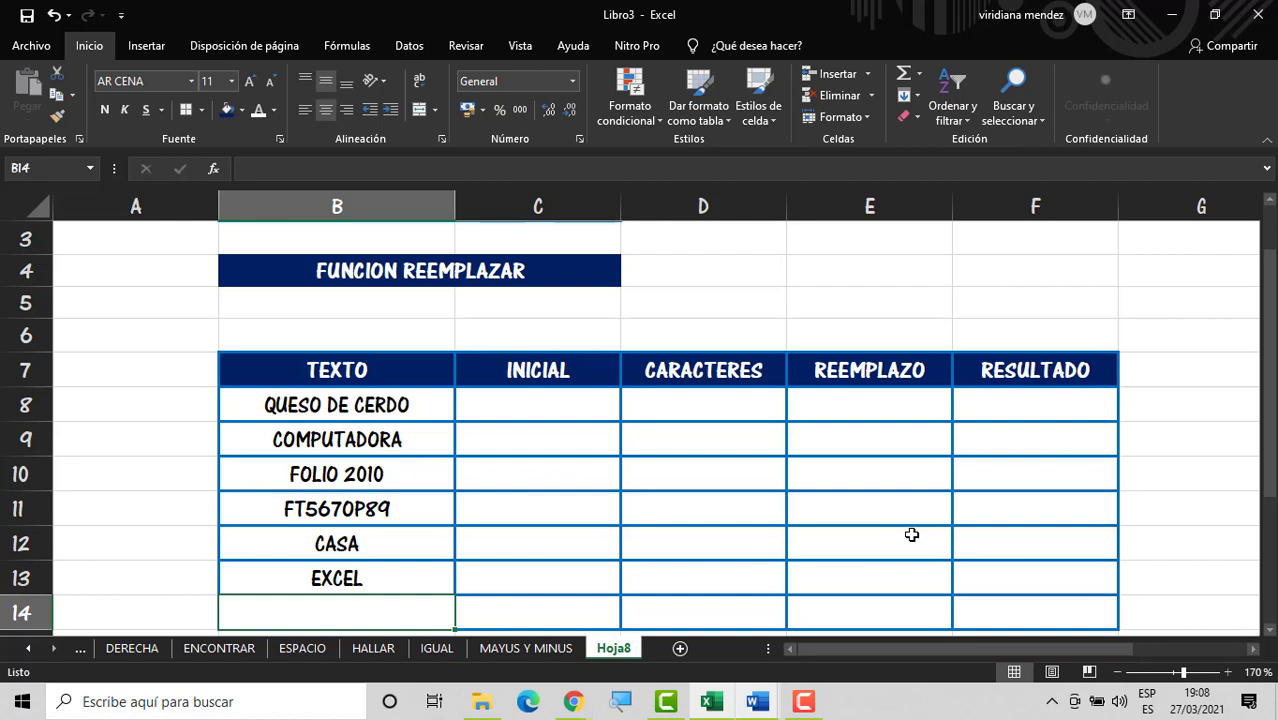
text(SABADO)
key(Return)
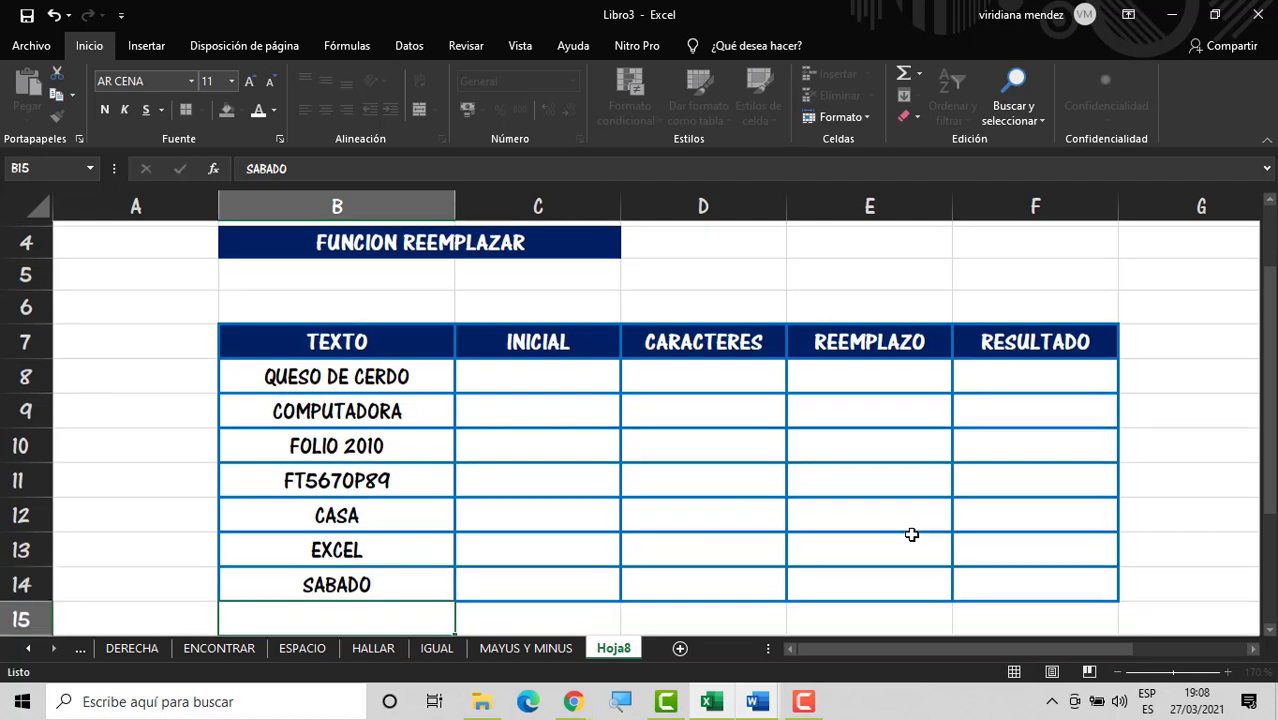
Step: Enter the formula =REEMPLAZAR(B8;C8;D8;E8) in cell F8 of the RESULTADO column
click(873, 474)
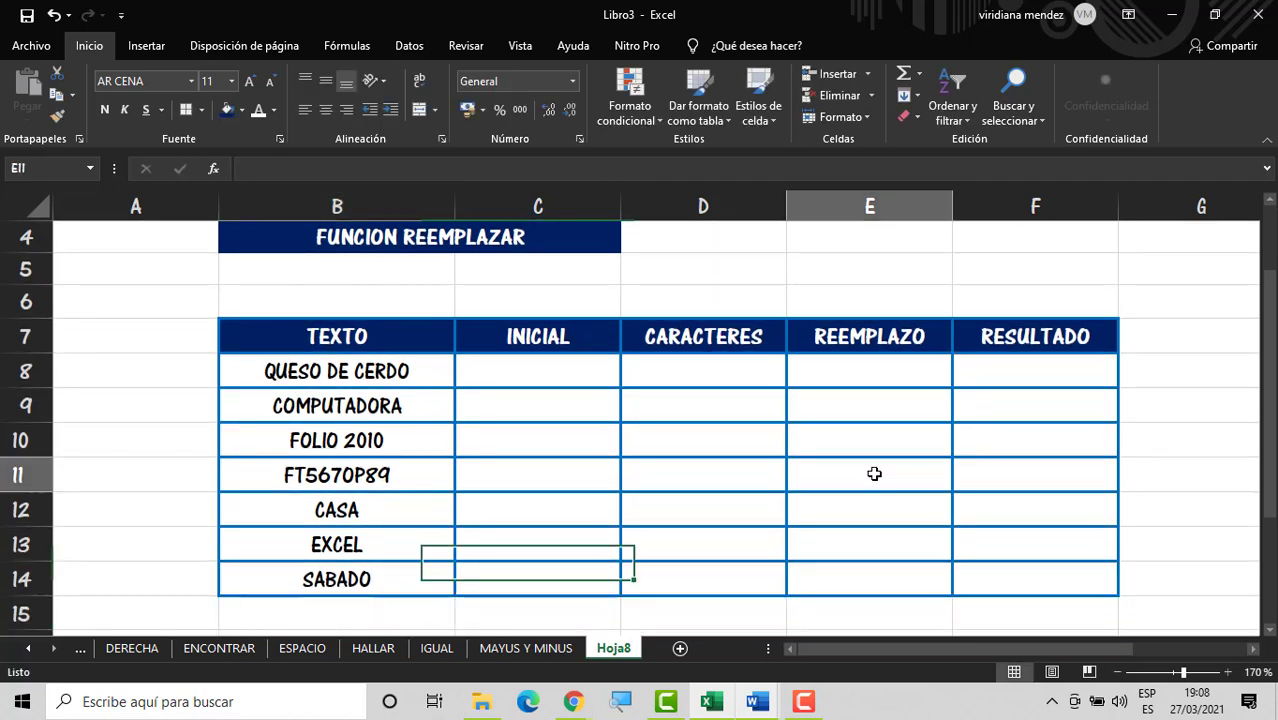
click(1016, 376)
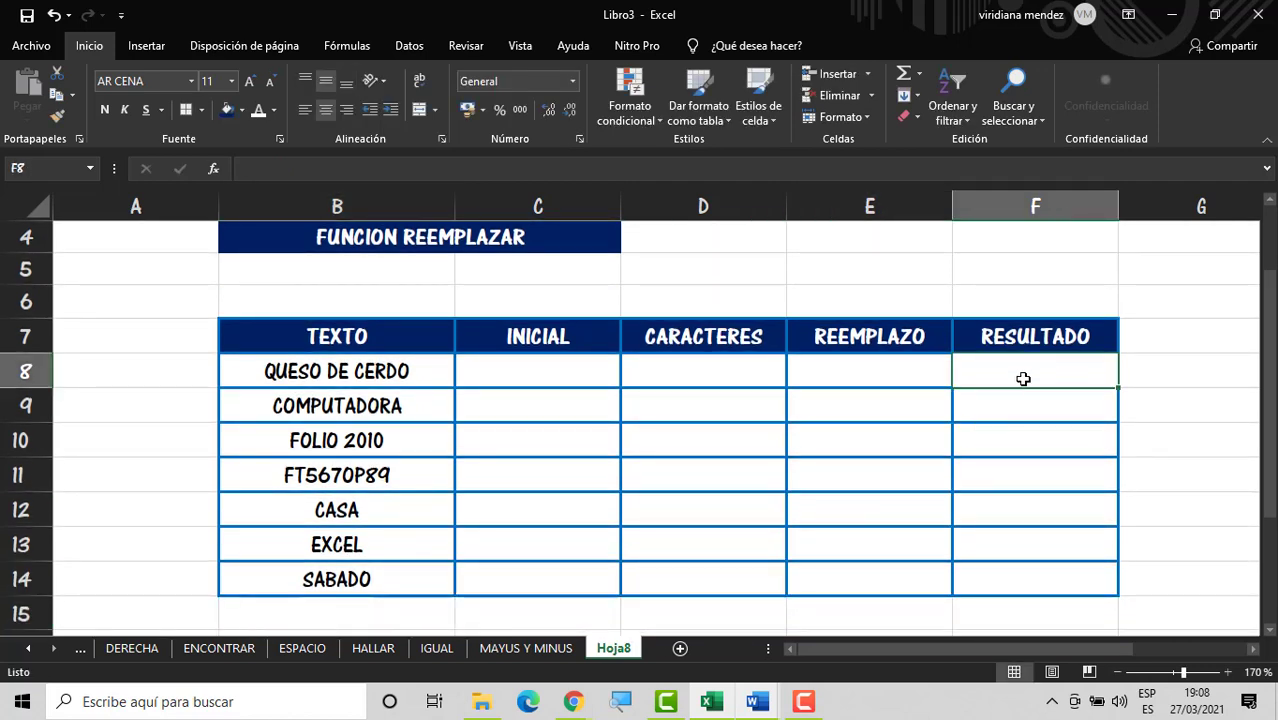
text(=RE)
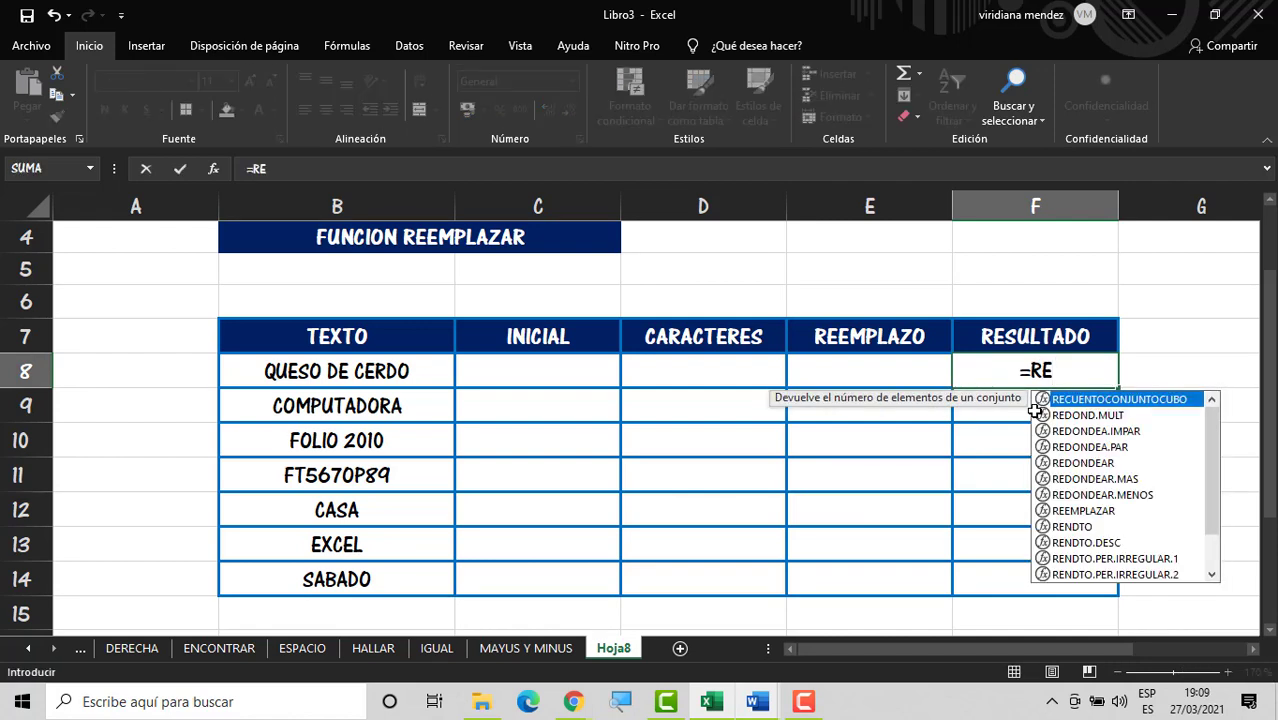
text(E)
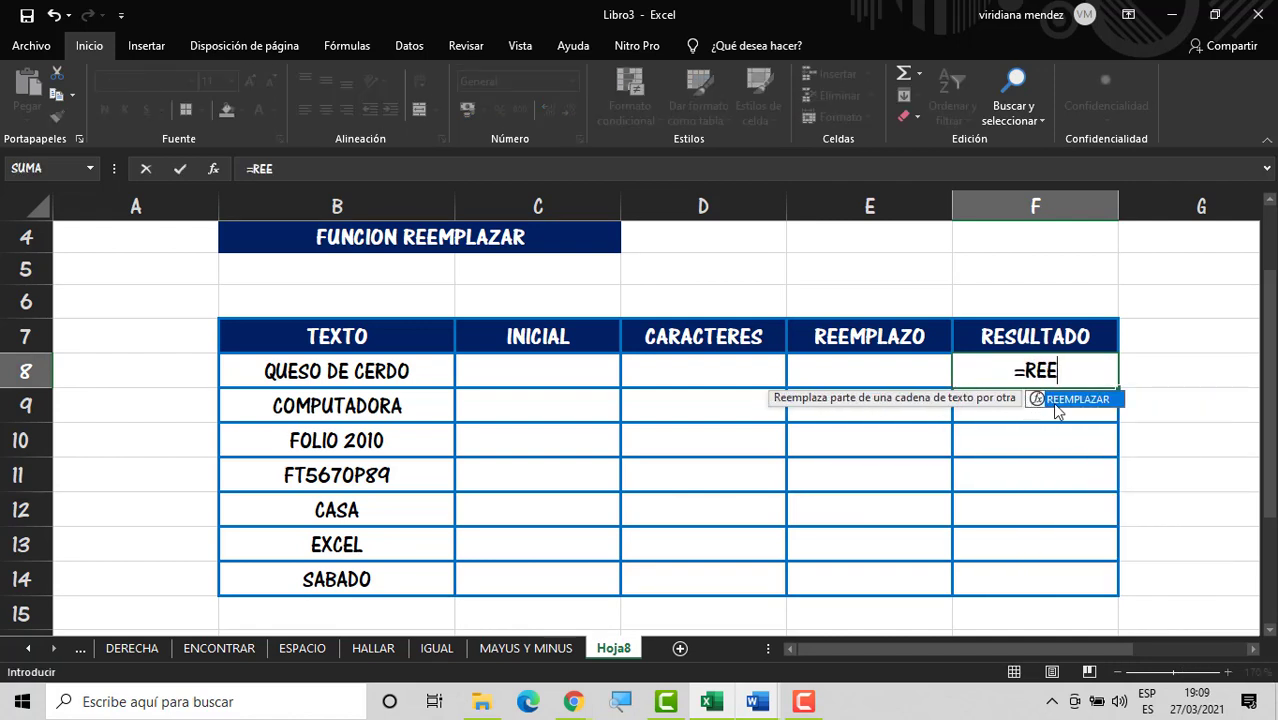
double_click(1058, 400)
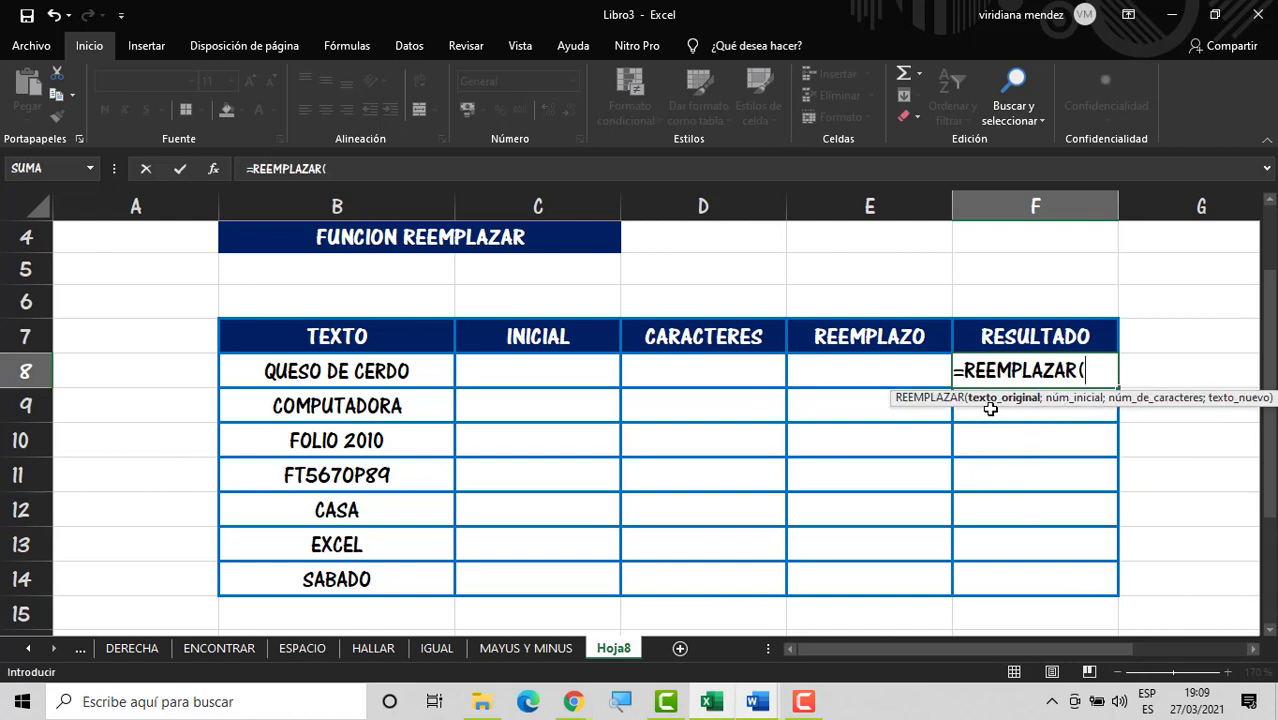
click(428, 375)
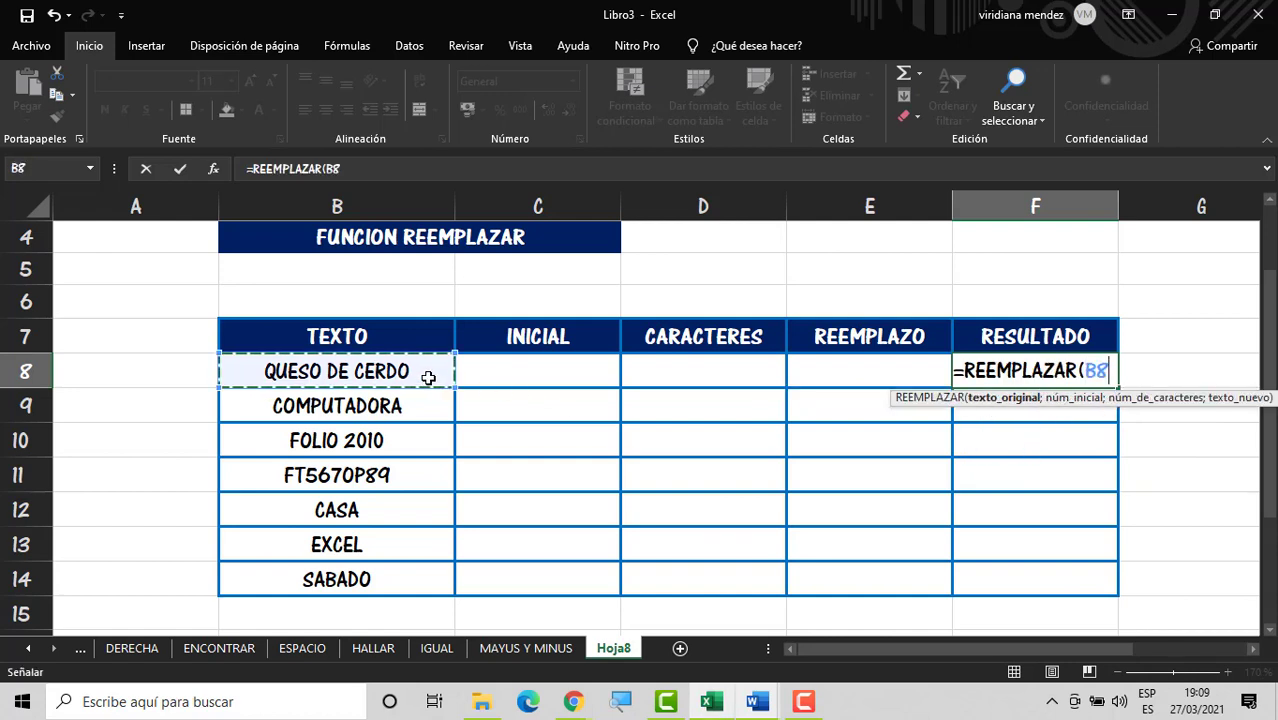
text(;)
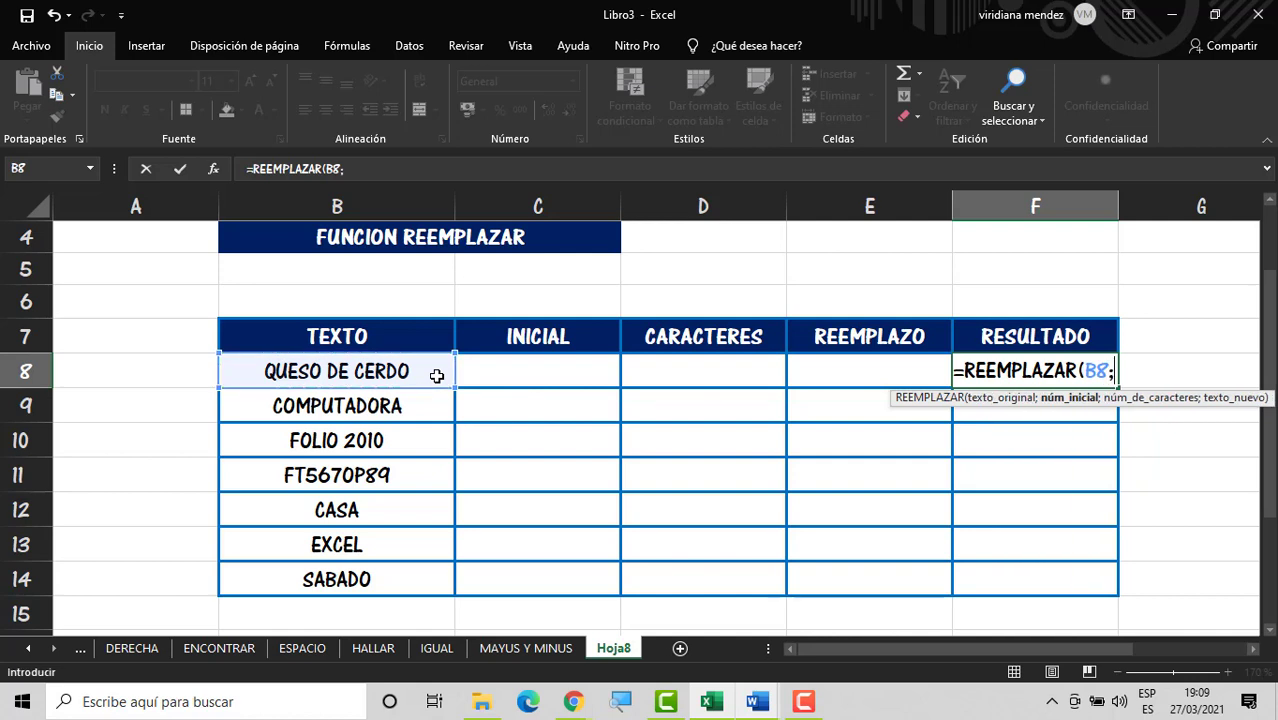
click(561, 370)
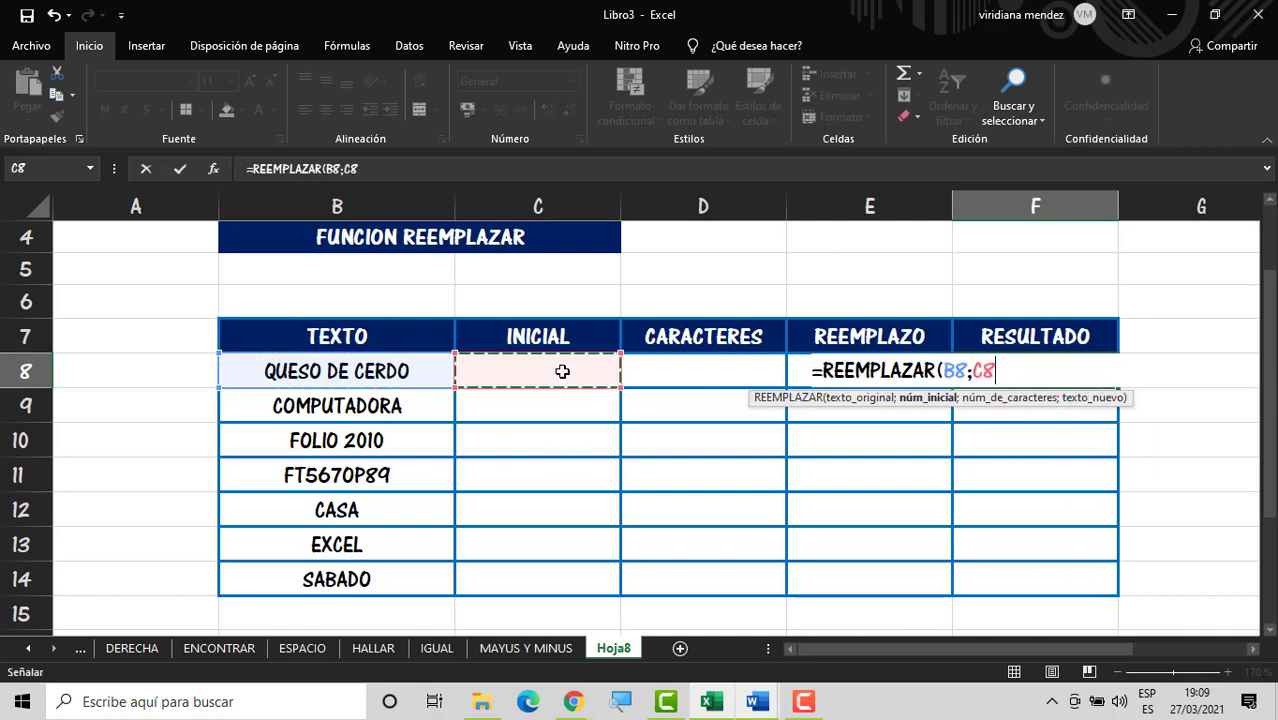
text(;)
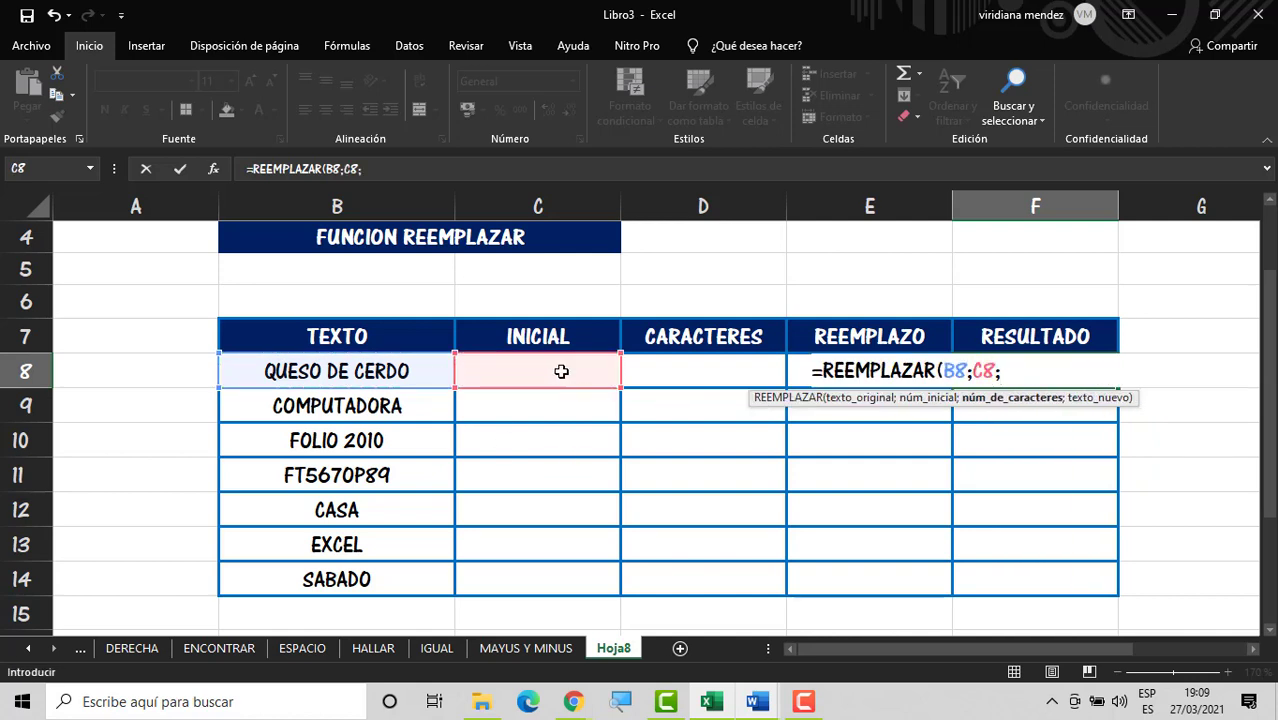
click(674, 377)
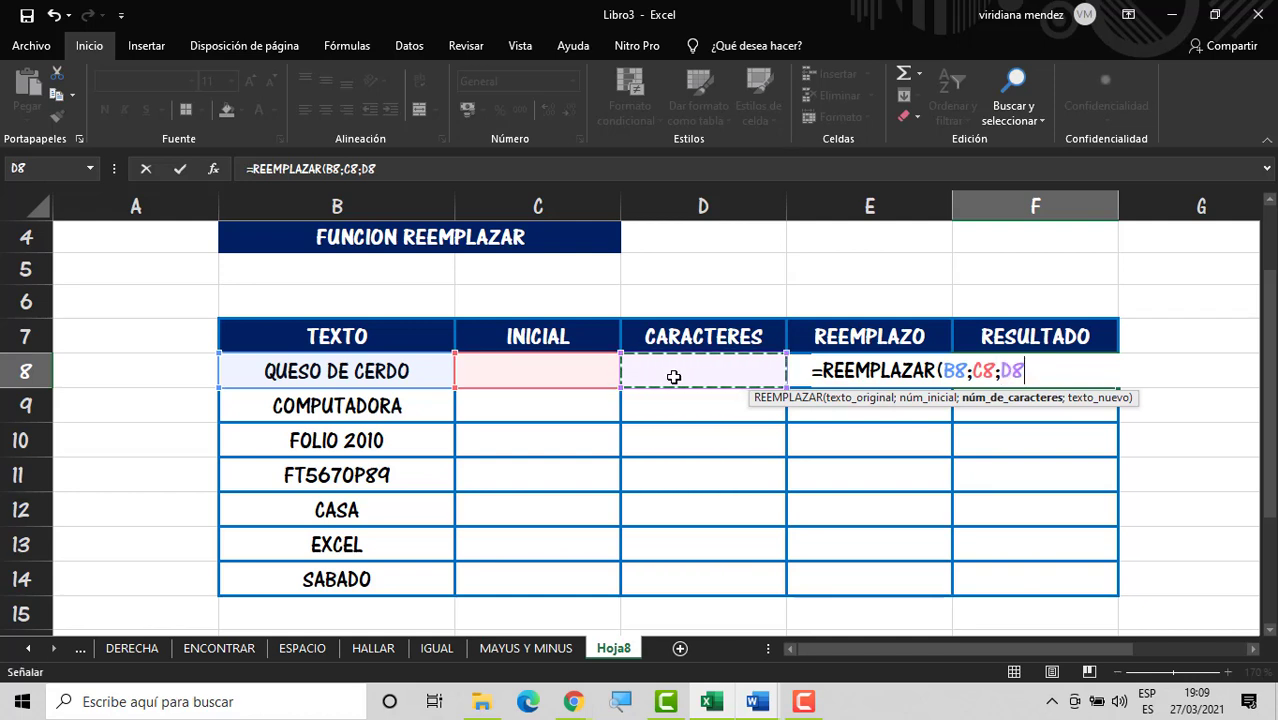
text(;)
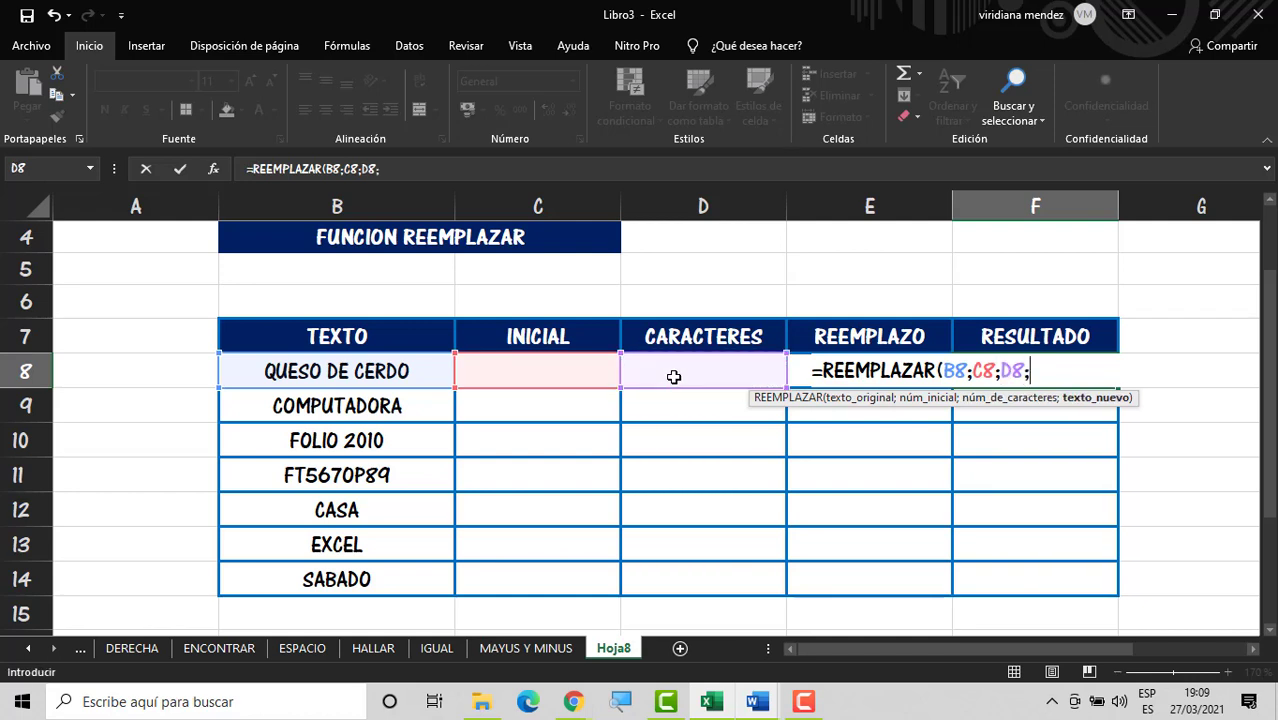
click(800, 367)
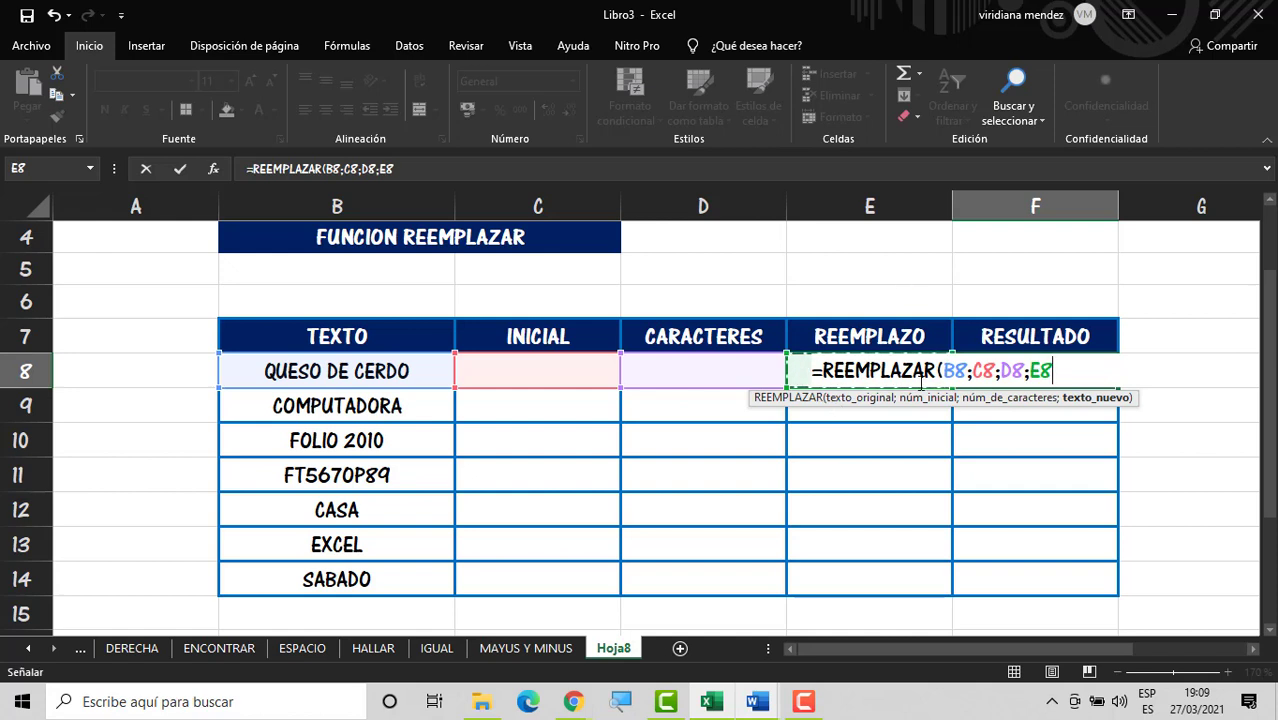
key(ctrl+Return)
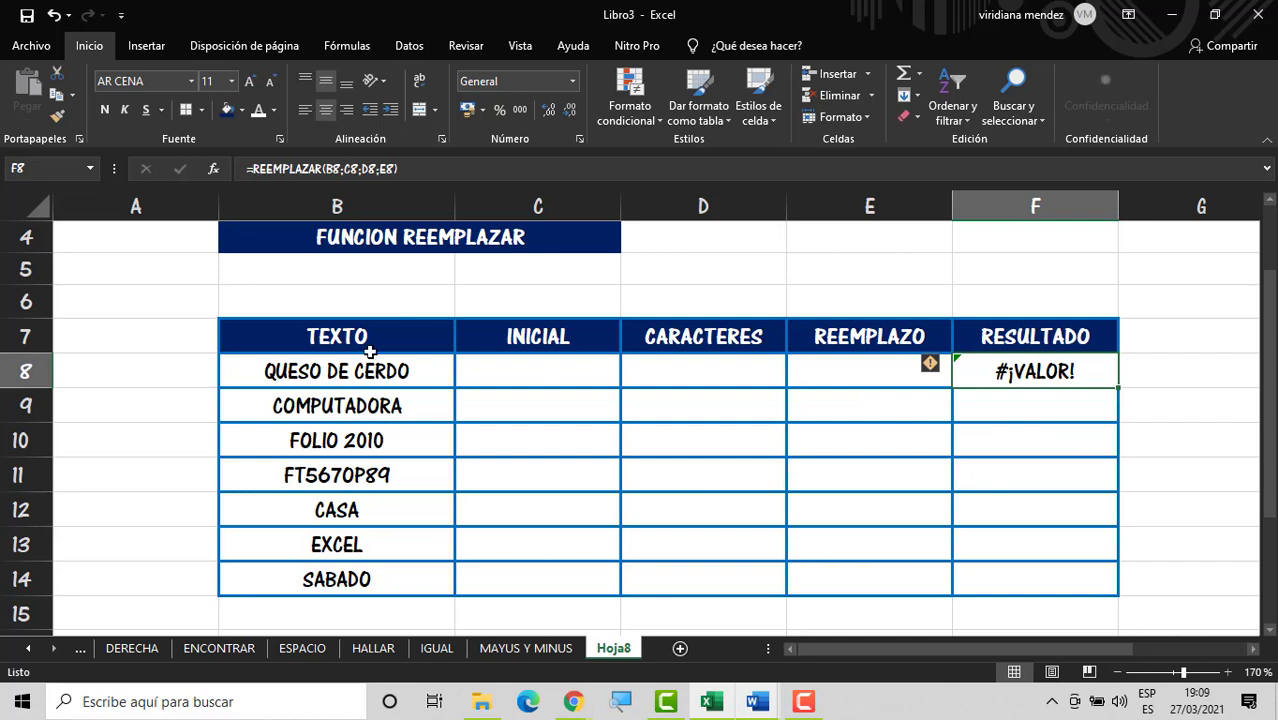
Step: Fill row 8 with INICIAL 1, CARACTERES 1 and the REEMPLAZO text HEBRA
click(542, 366)
text(1)
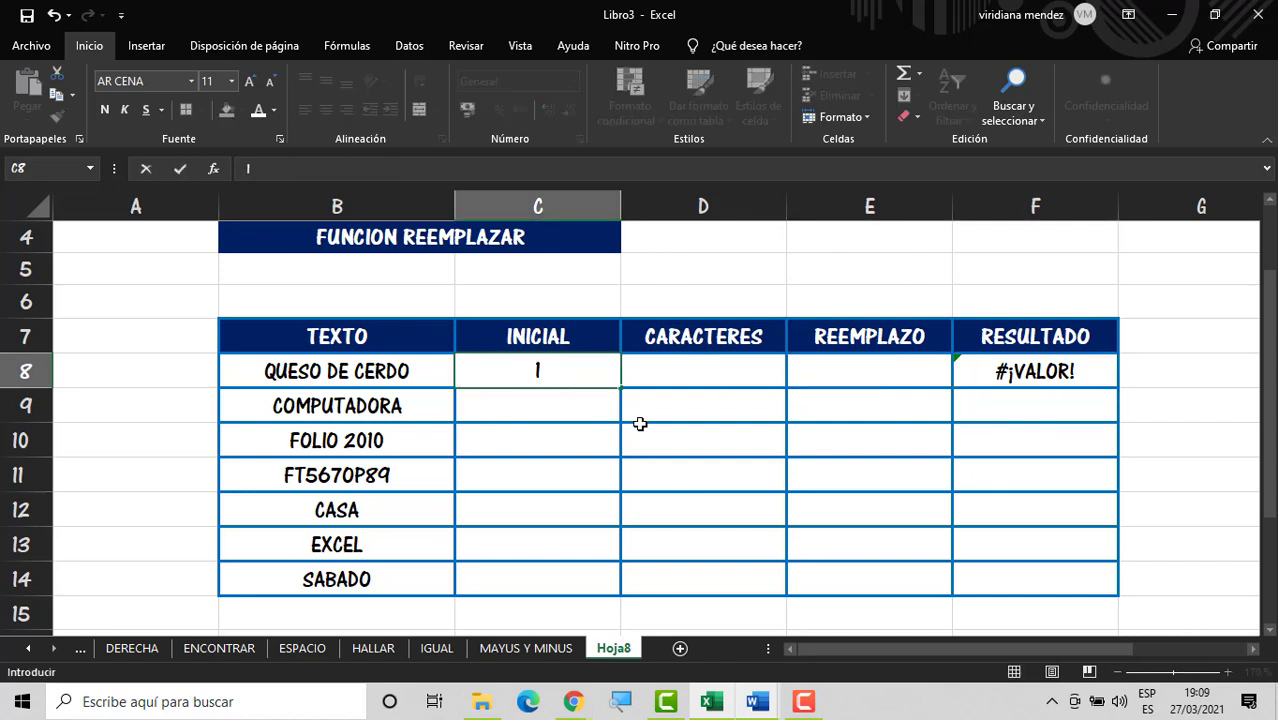
key(Tab)
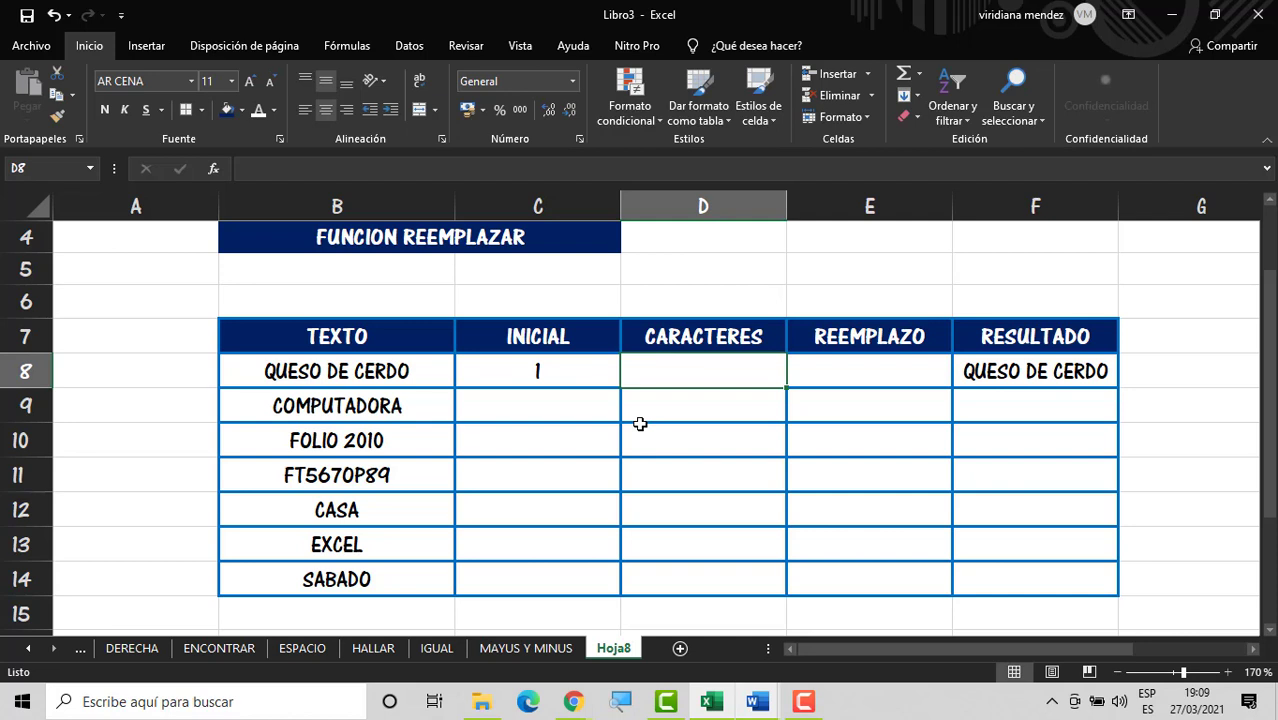
text(1)
key(Tab)
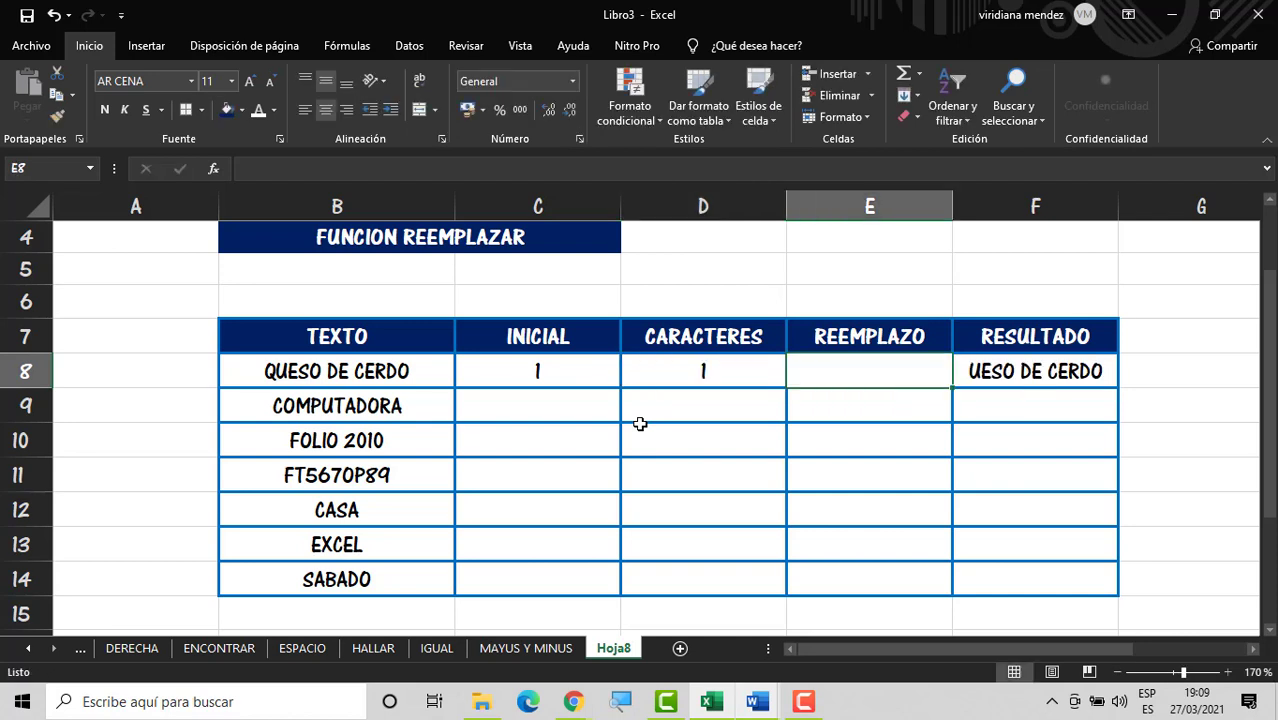
key(shift+Tab)
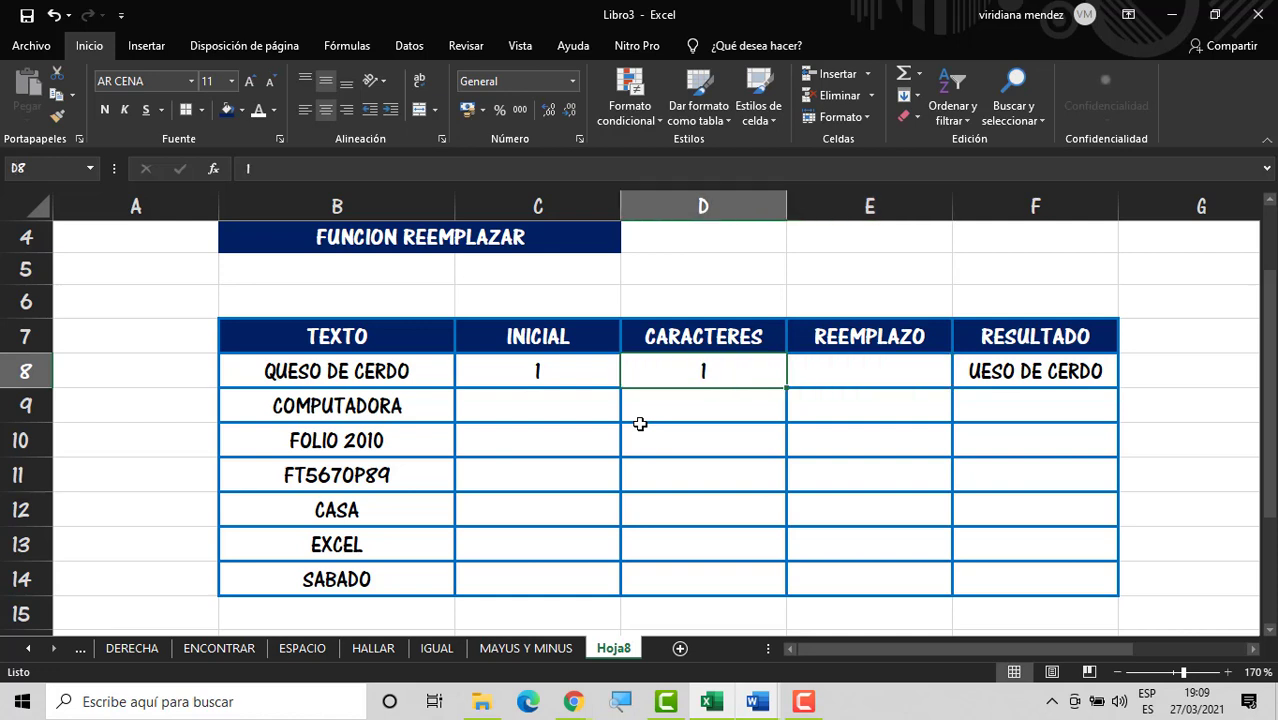
key(Tab)
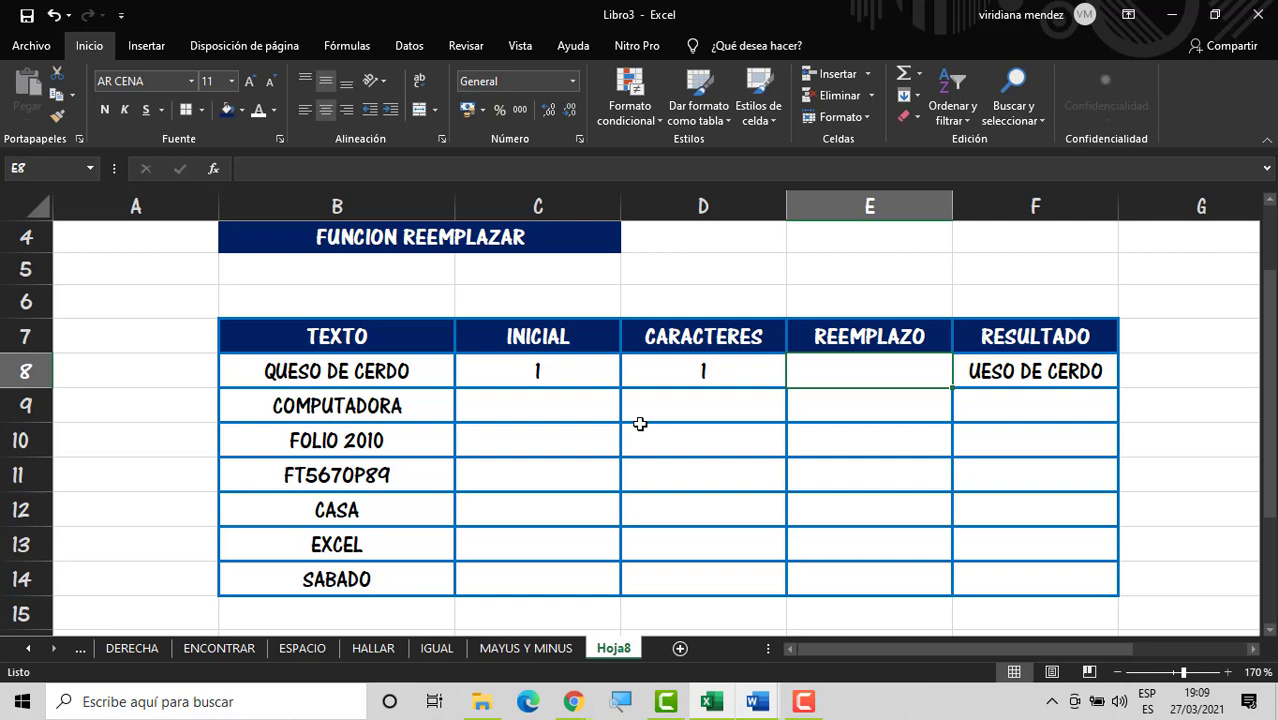
text(HEBRA)
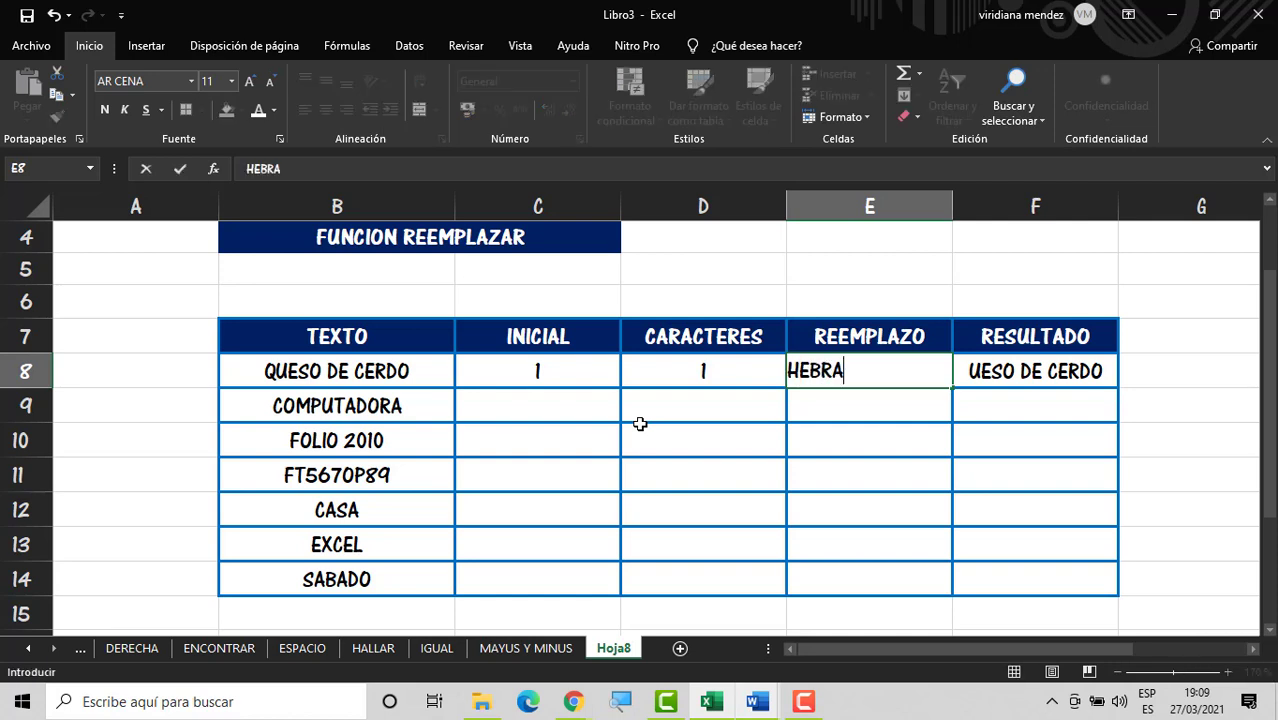
key(Return)
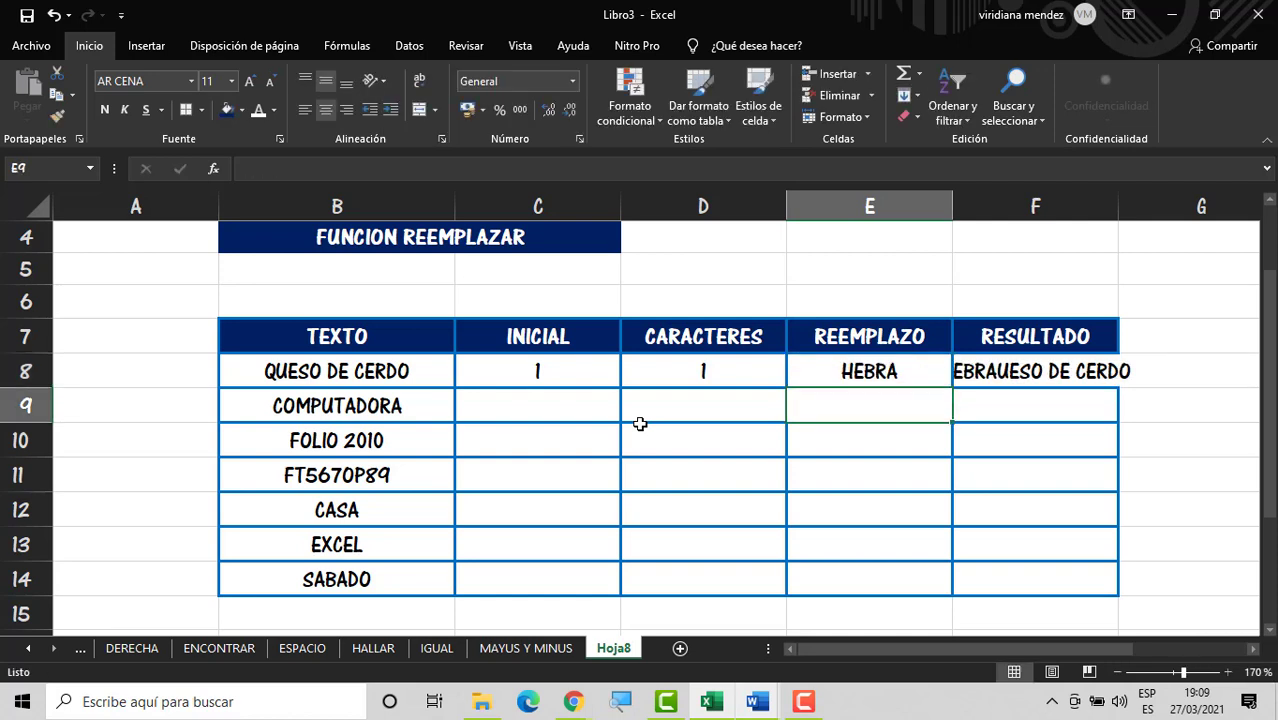
Step: Set the INICIAL value for QUESO DE CERDO in C8 to 5
key(Up)
key(Left)
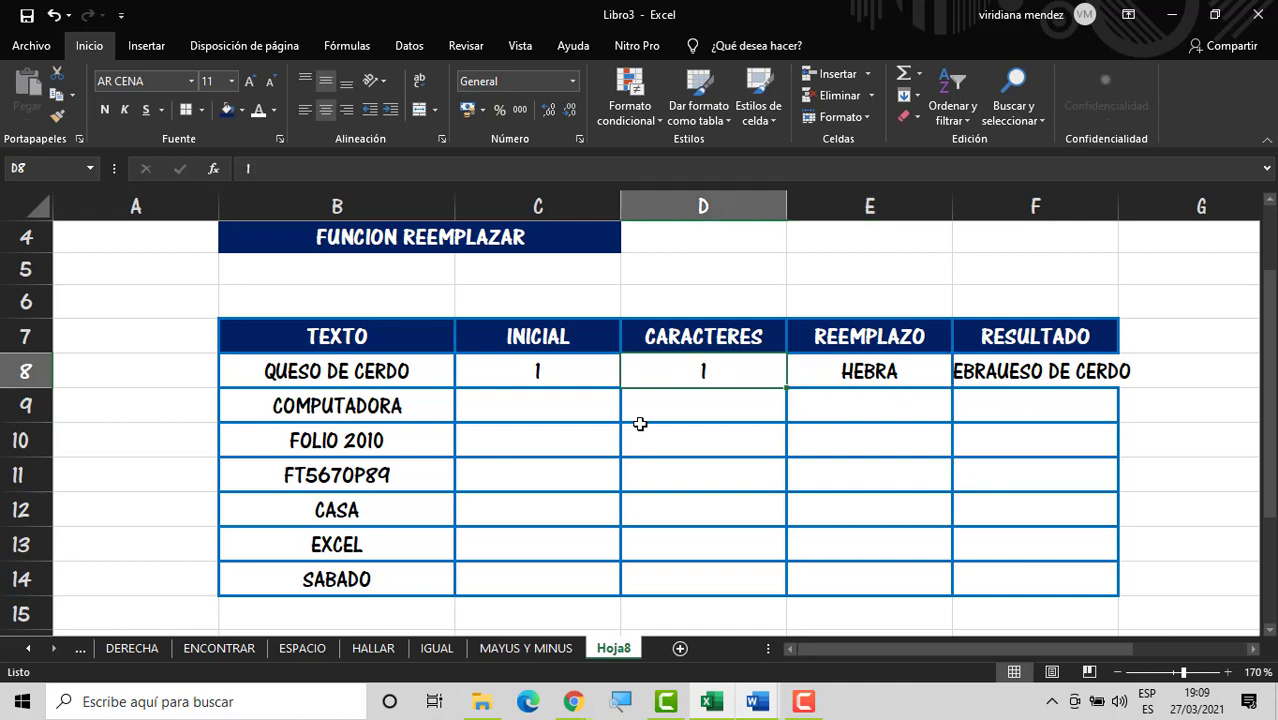
key(Left)
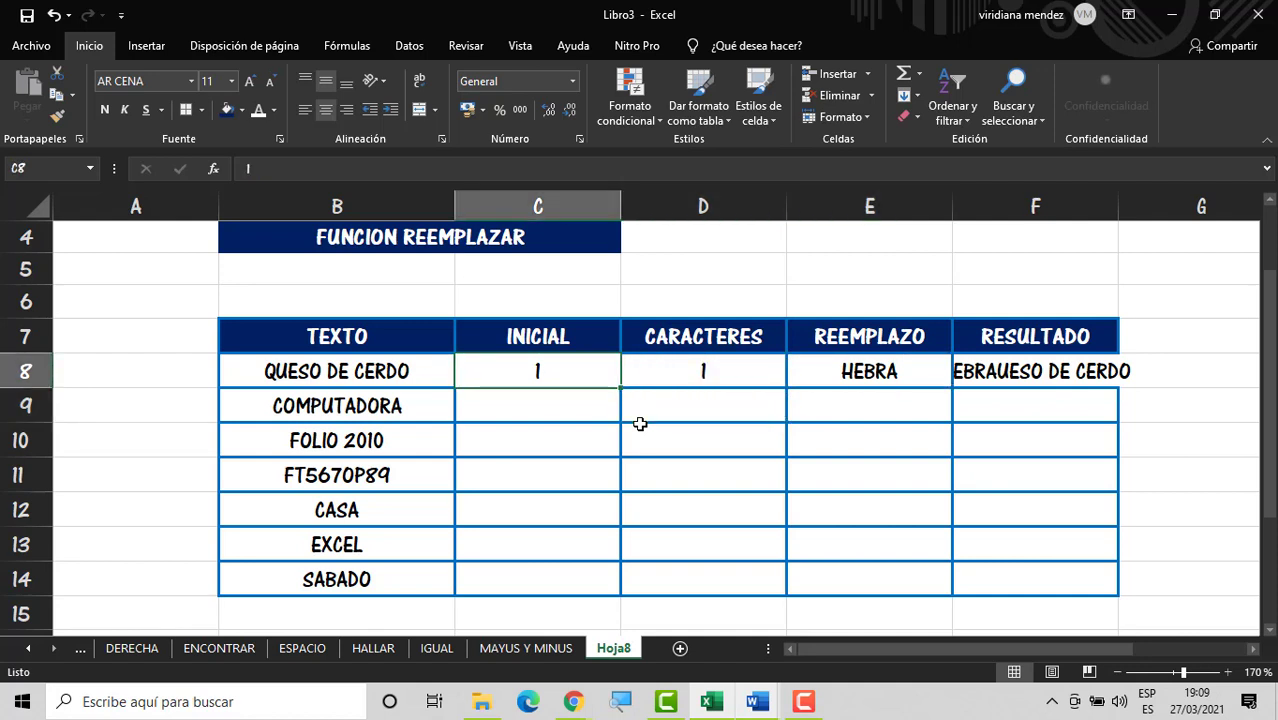
text(5)
key(Return)
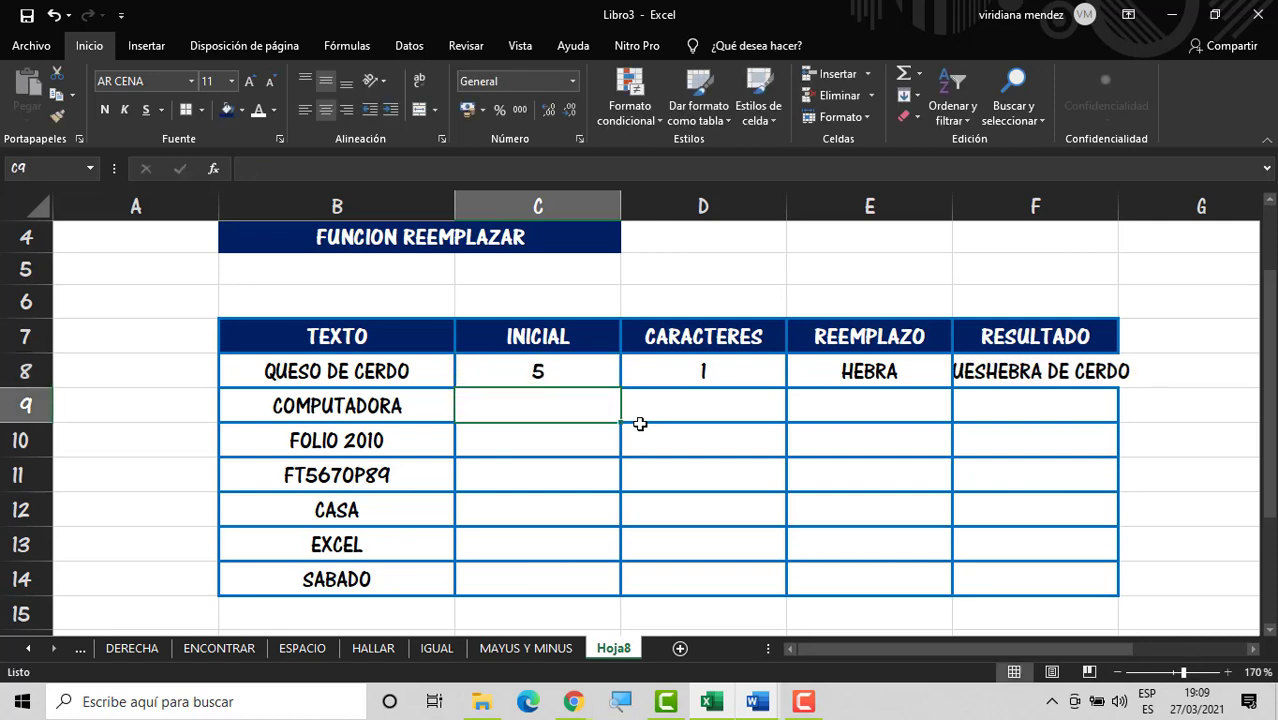
Step: Set the CARACTERES value in D8 to 5 and the INICIAL value in C8 to 10
key(Up)
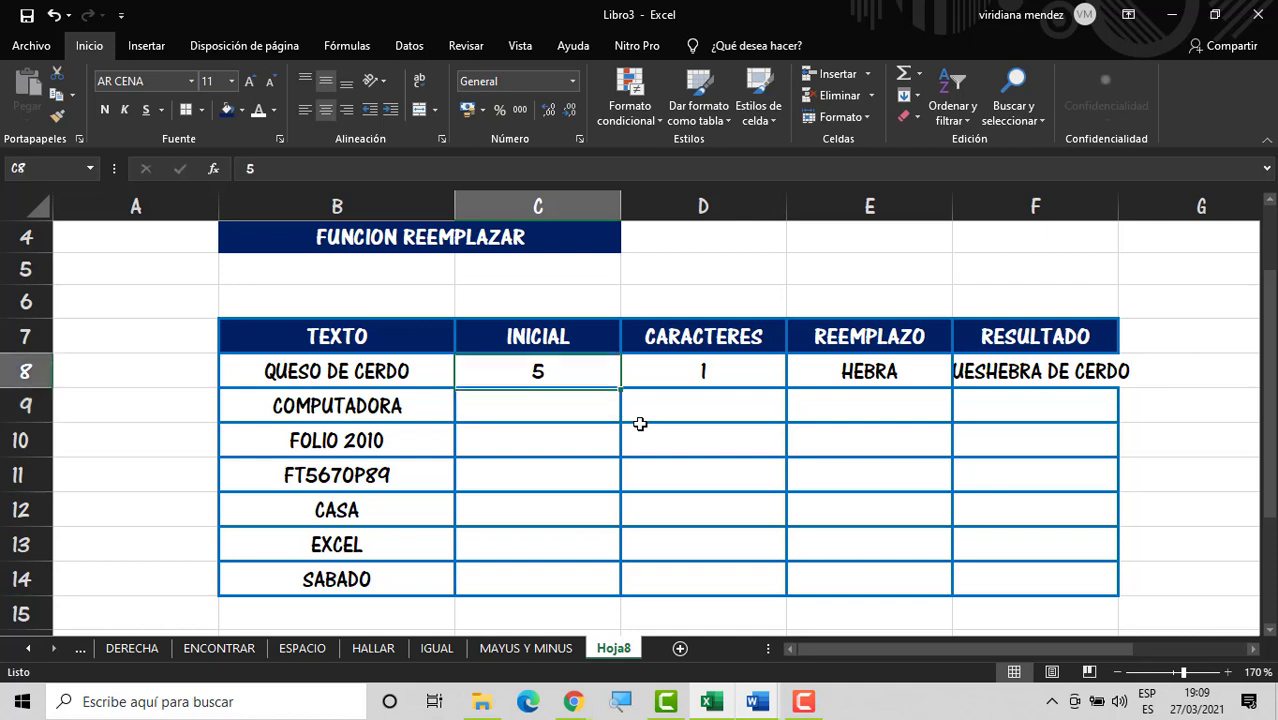
key(Right)
text(5)
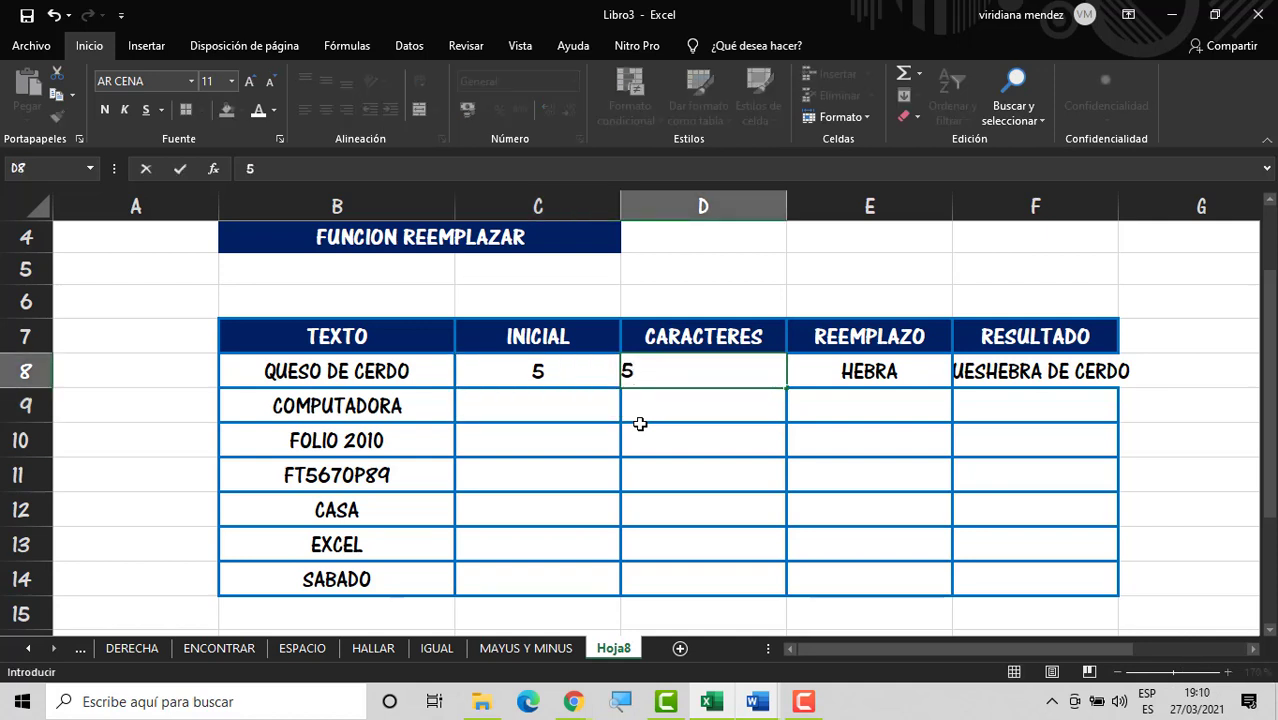
key(Return)
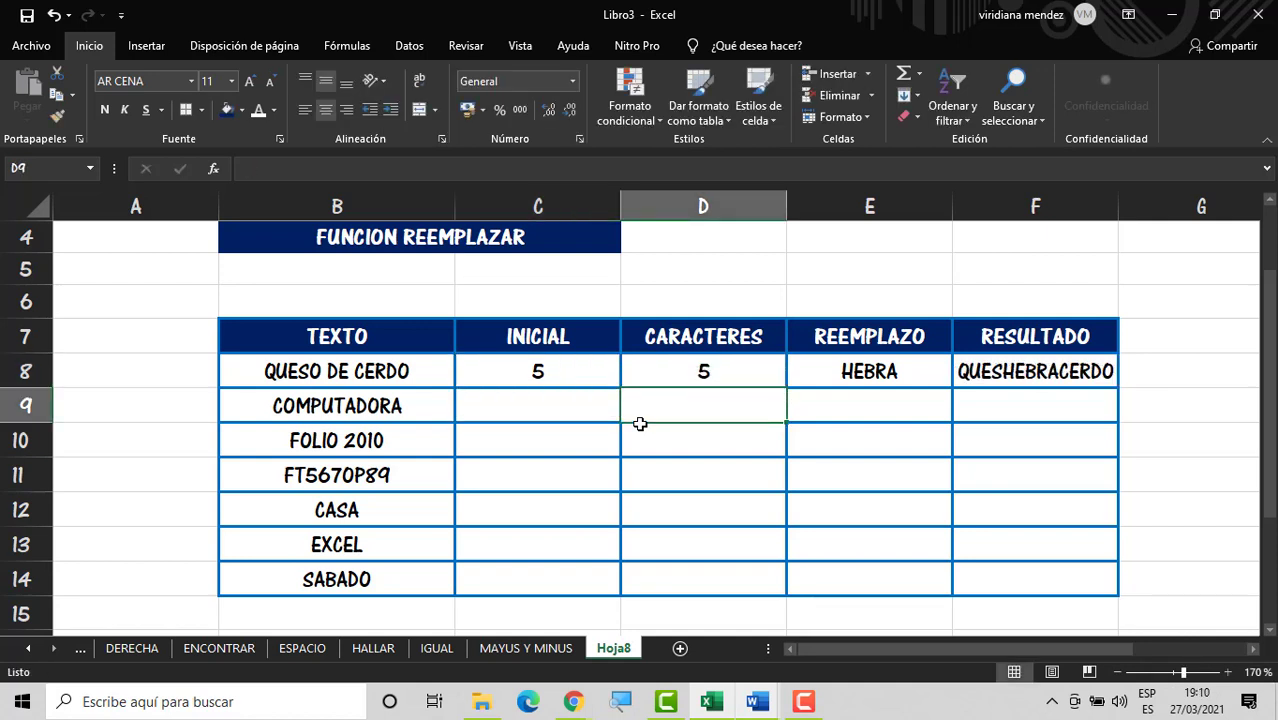
key(Left)
key(Up)
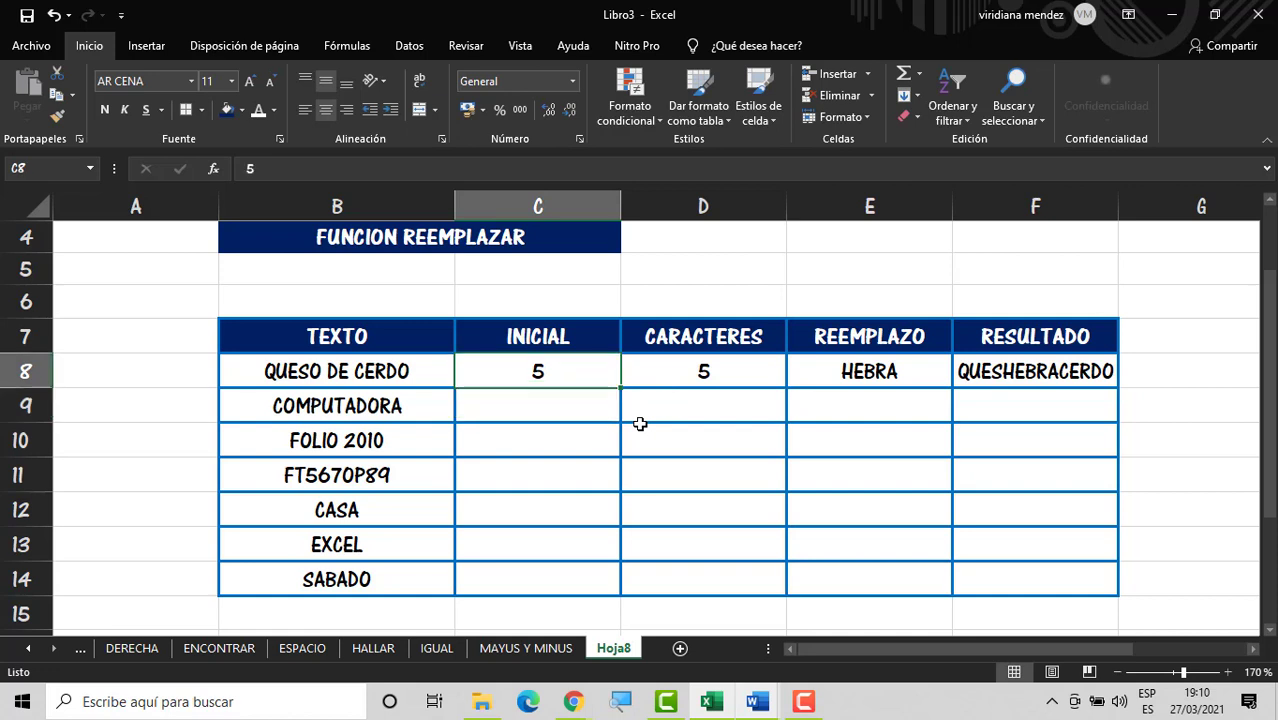
text(10)
key(Return)
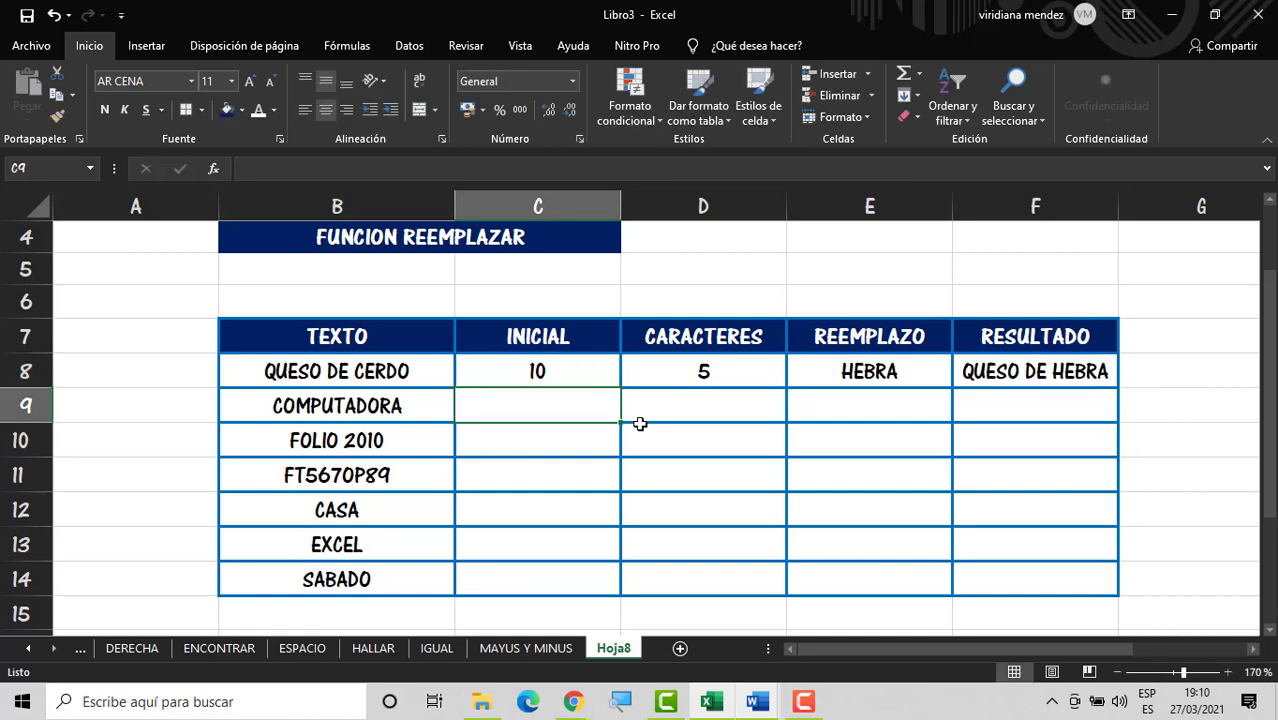
key(Up)
key(Right)
key(Right)
key(Right)
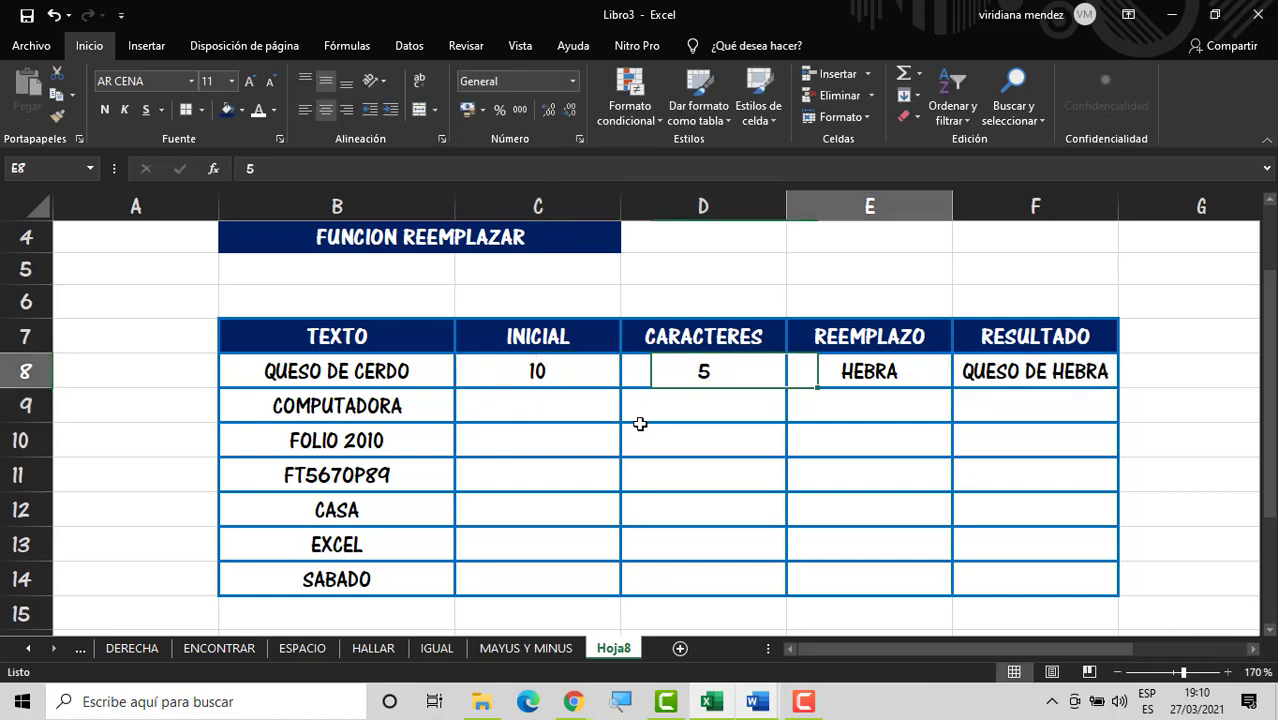
key(Down)
key(Up)
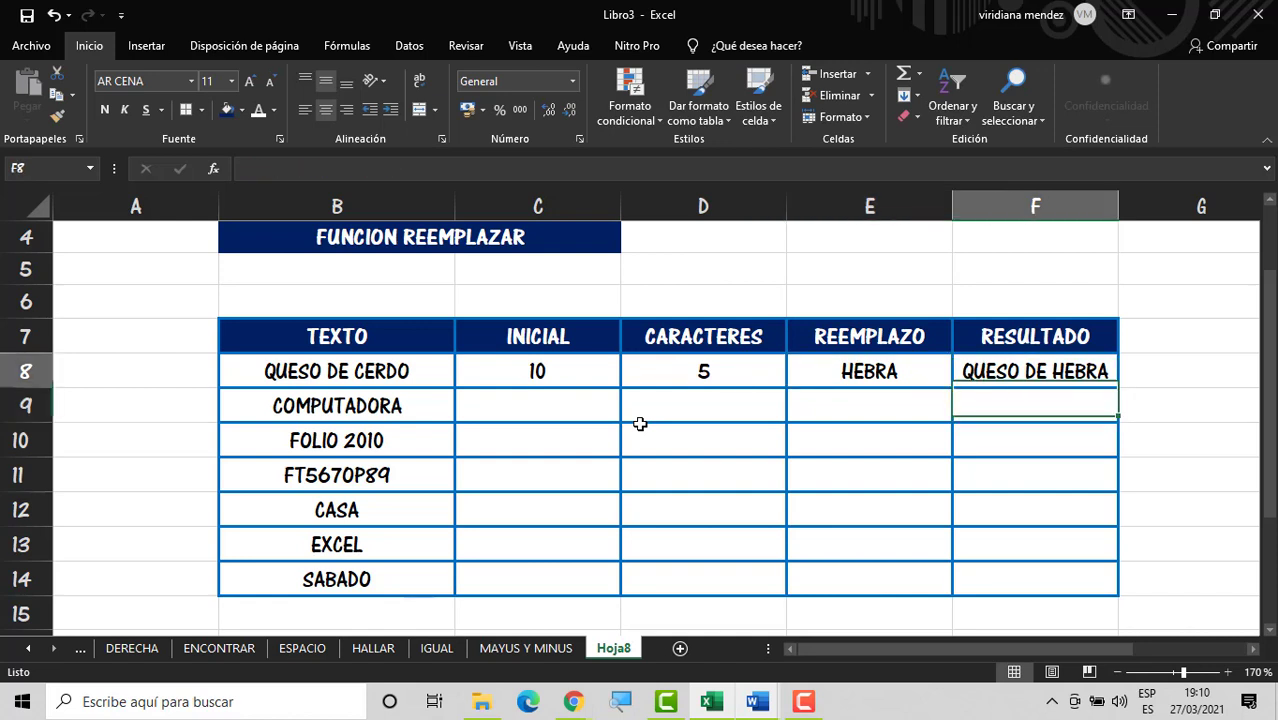
key(Left)
key(Left)
key(Left)
key(Left)
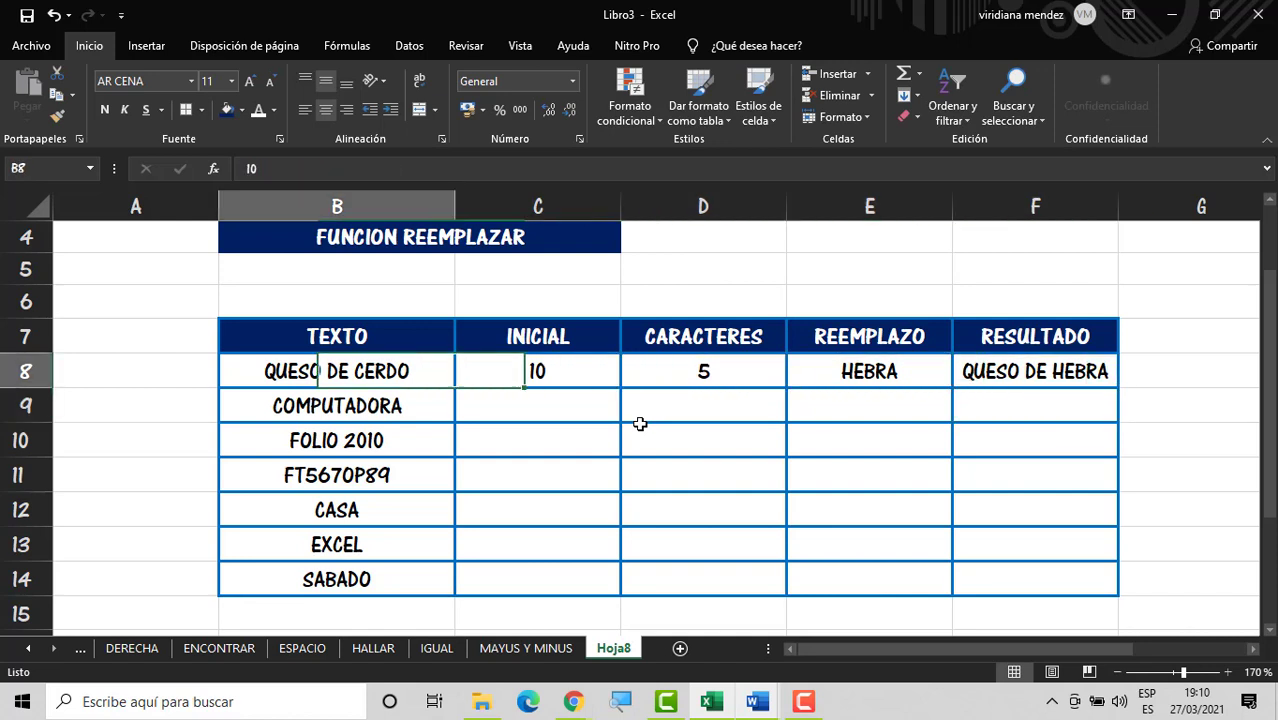
key(Right)
key(Right)
key(Right)
key(Right)
key(Down)
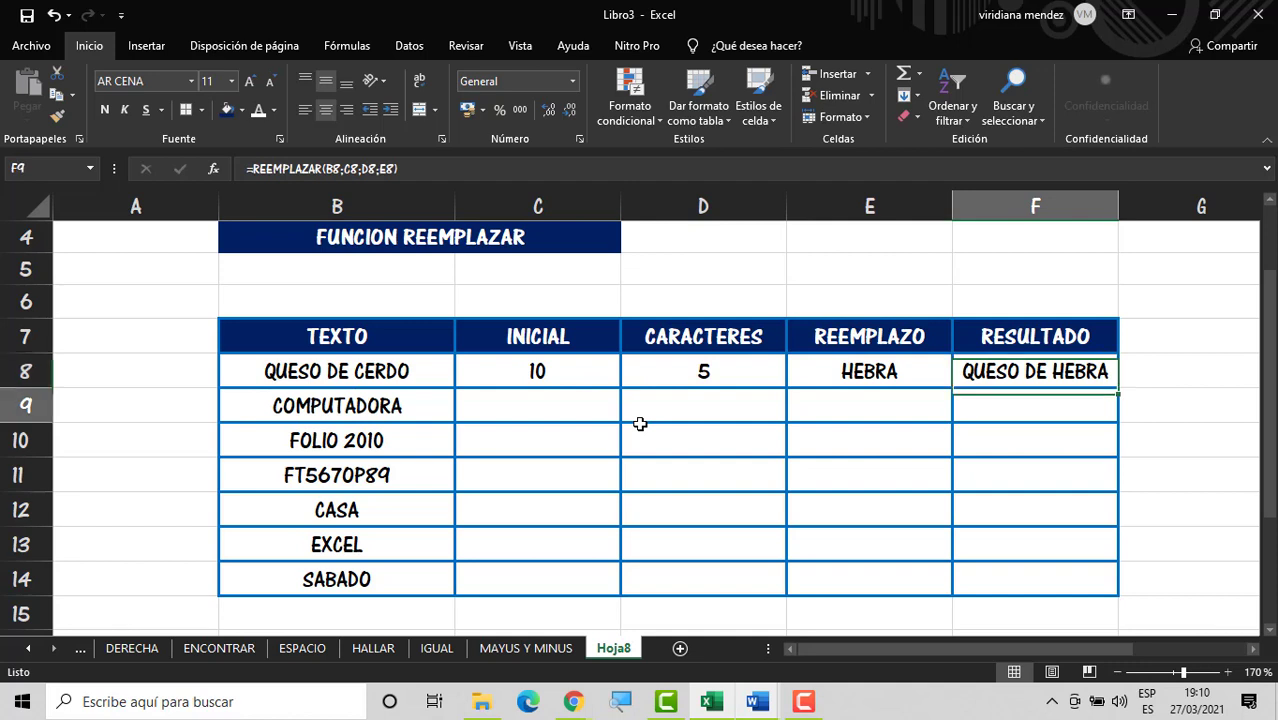
key(Left)
key(Left)
key(Left)
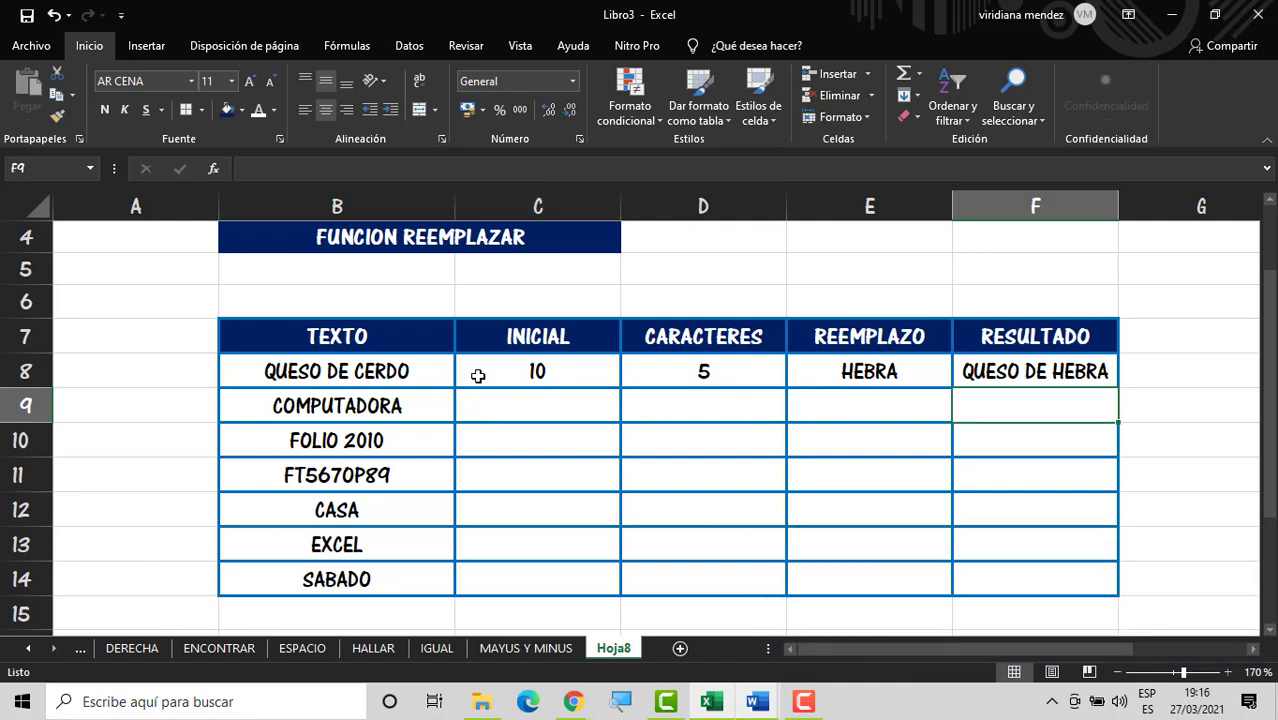
Step: Enter 7 as the INICIAL value for COMPUTADORA in cell C9
click(501, 403)
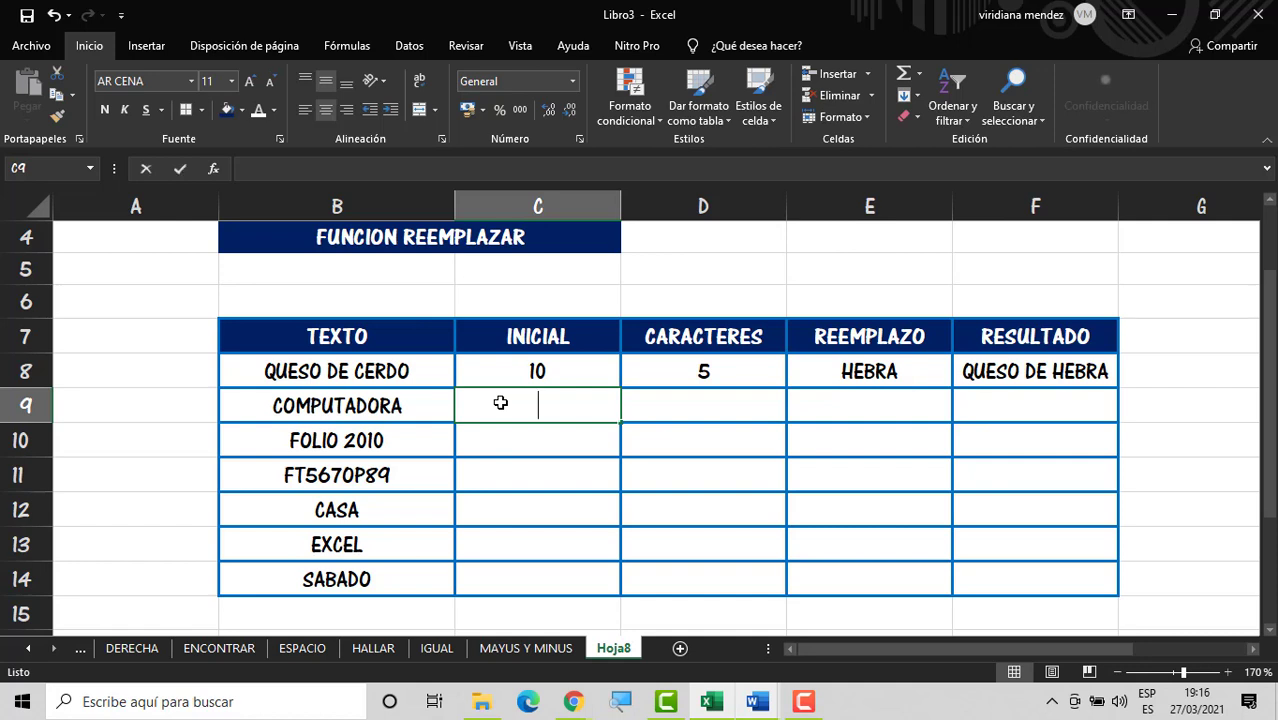
text(7)
key(Tab)
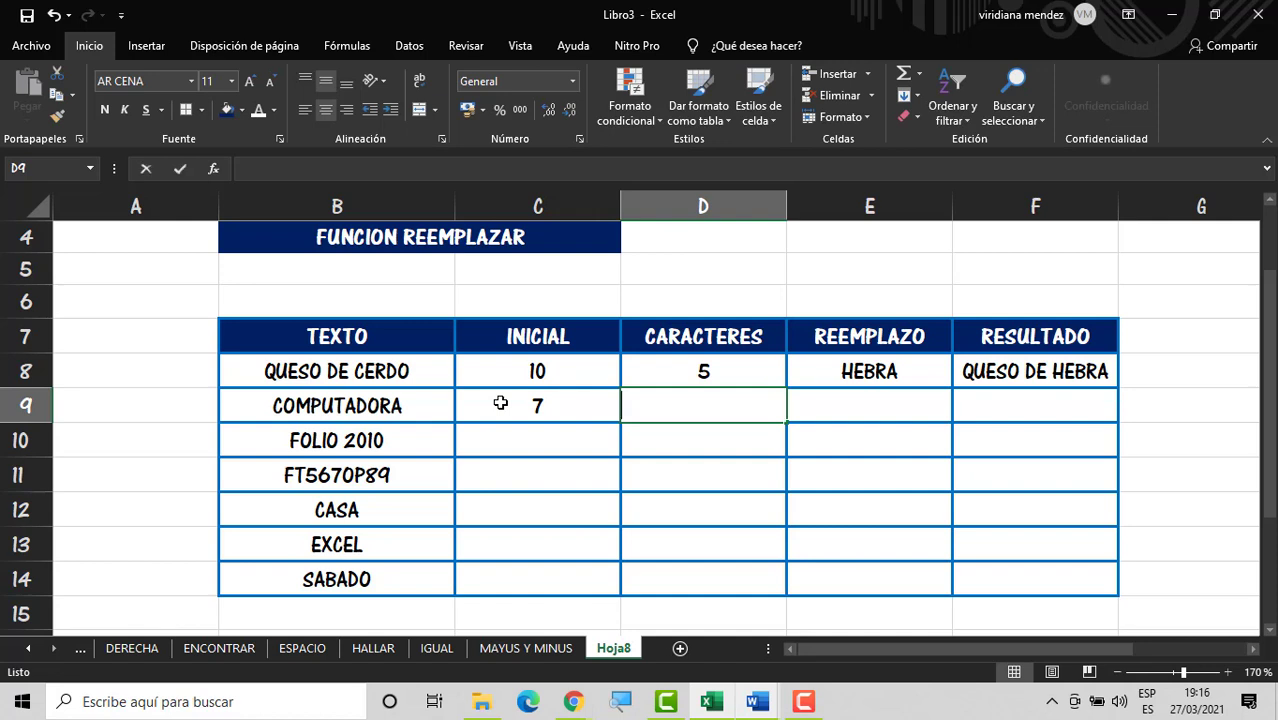
Step: Enter 7 as the CARACTERES value and ES as the REEMPLAZO text for COMPUTADORA in row 9
text(7)
key(Tab)
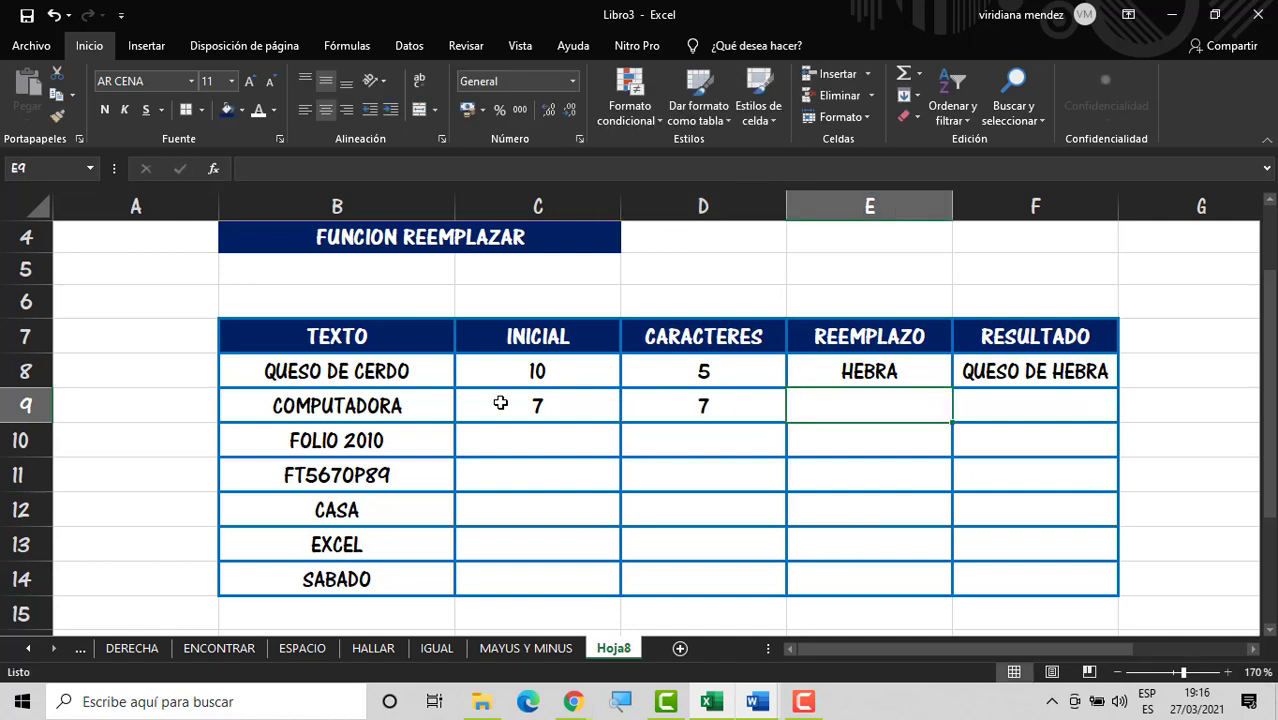
text(ES)
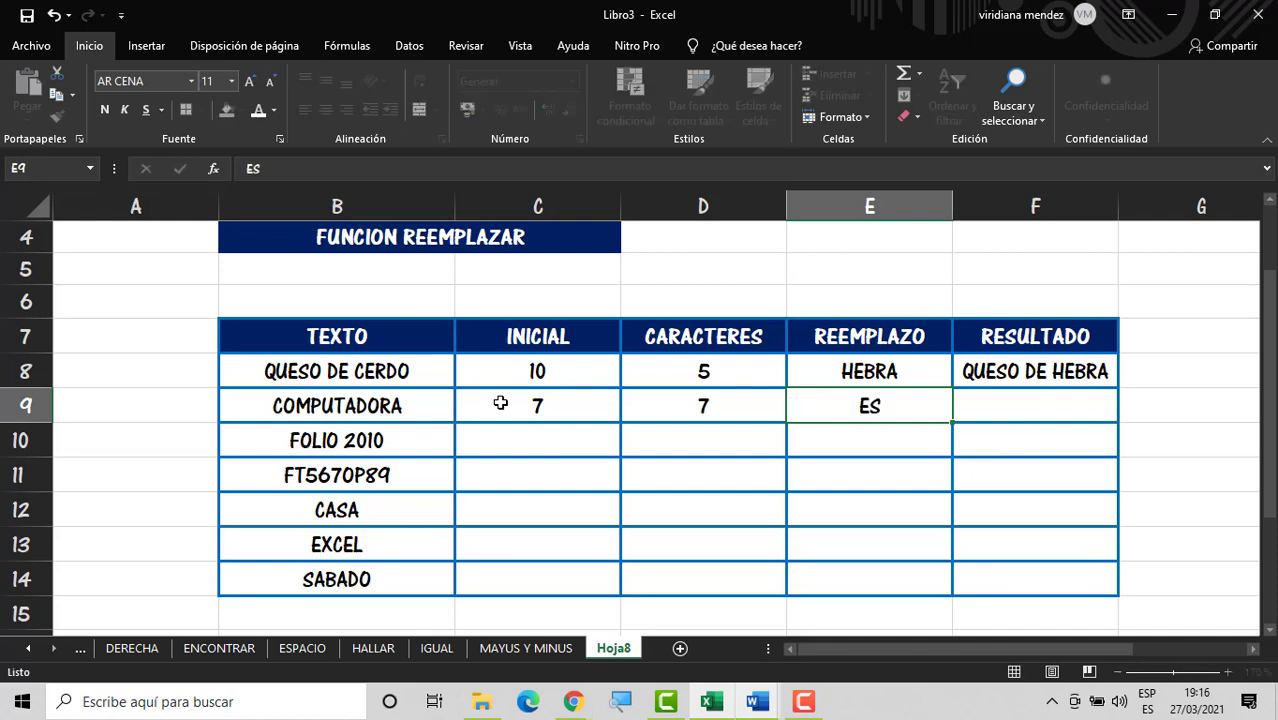
key(Tab)
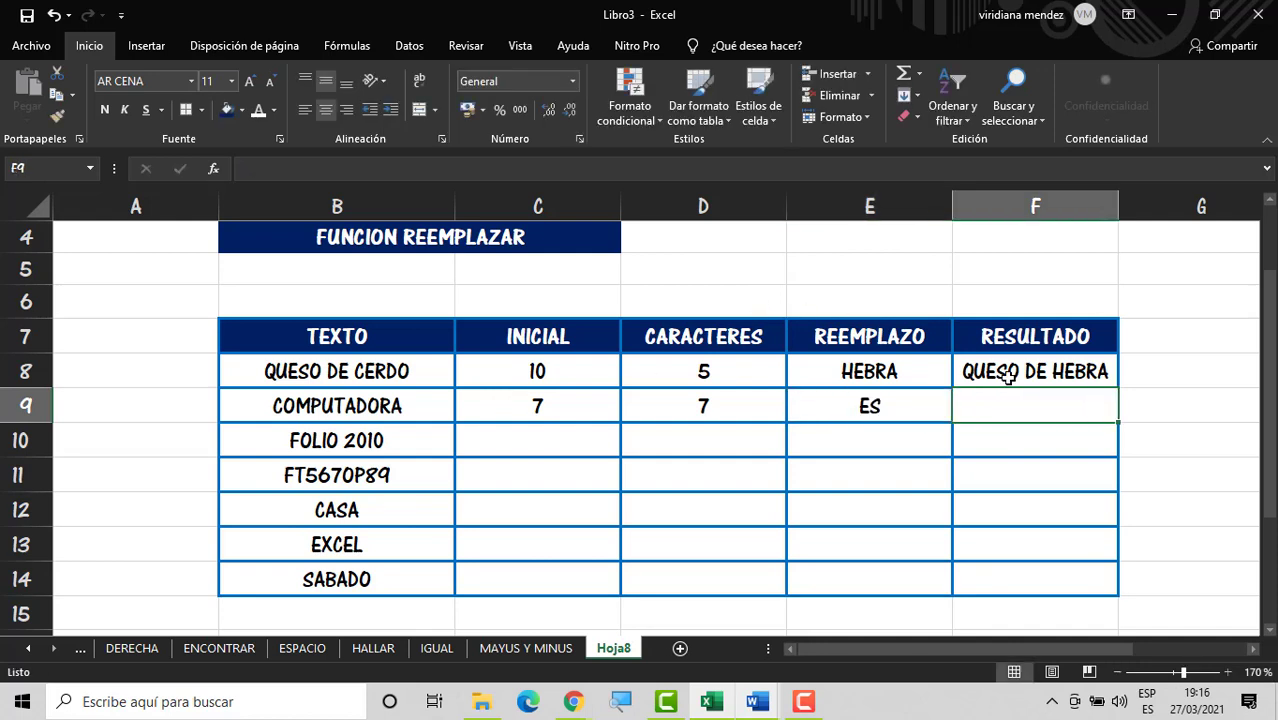
Step: Copy the REEMPLAZAR formula from F8 down the RESULTADO column to F14
click(1079, 376)
drag(1118, 388, 1103, 590)
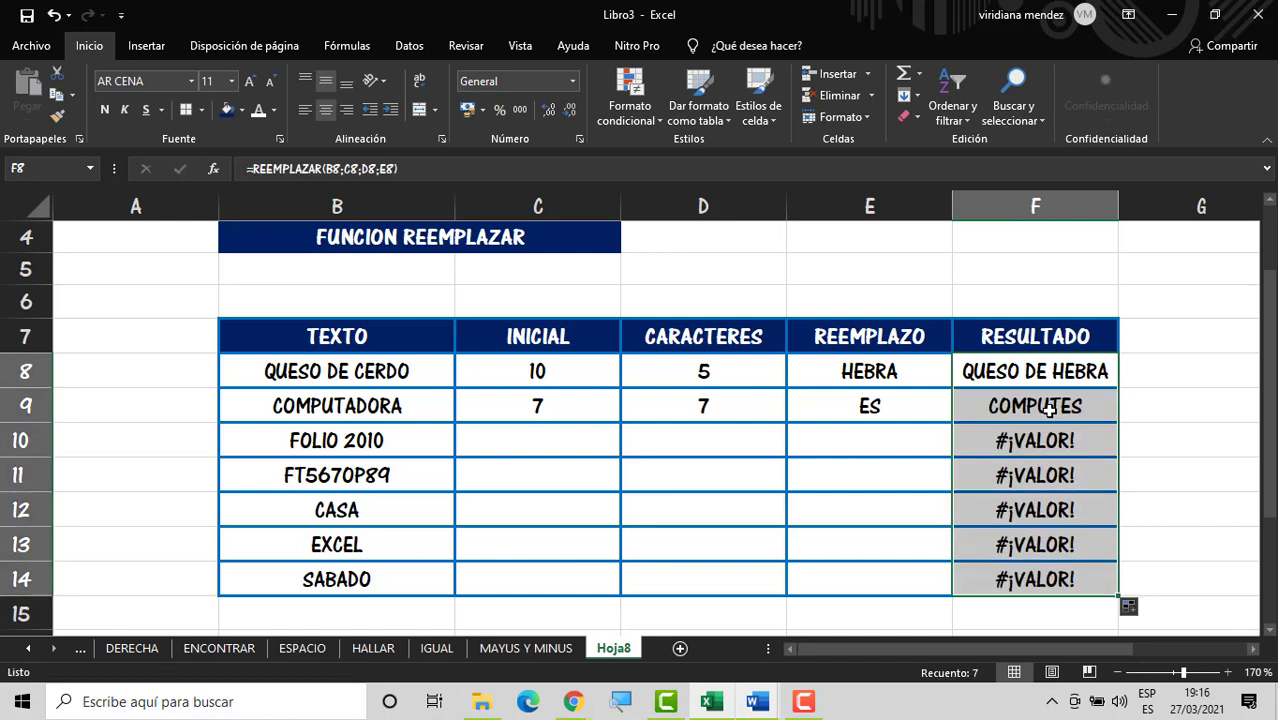
click(925, 407)
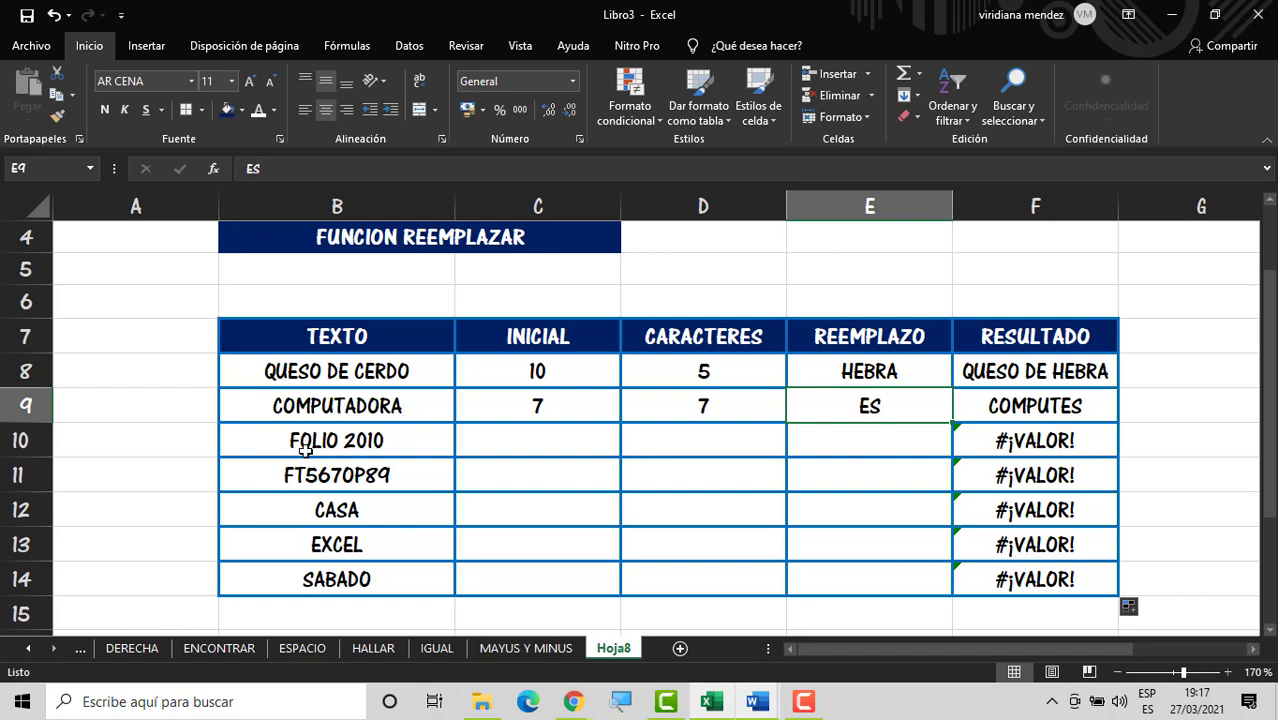
Step: Set the INICIAL value for COMPUTADORA in C9 to 1
click(609, 409)
text(7)
key(BackSpace)
text(1)
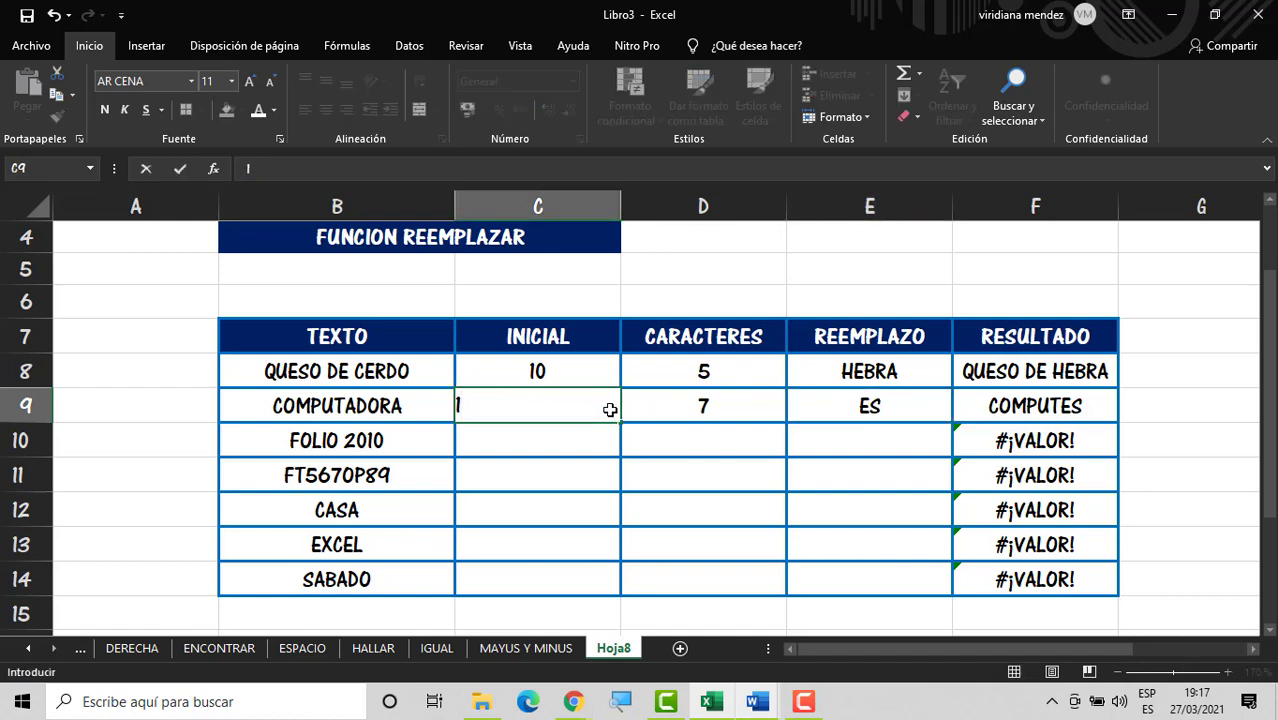
key(Return)
key(Up)
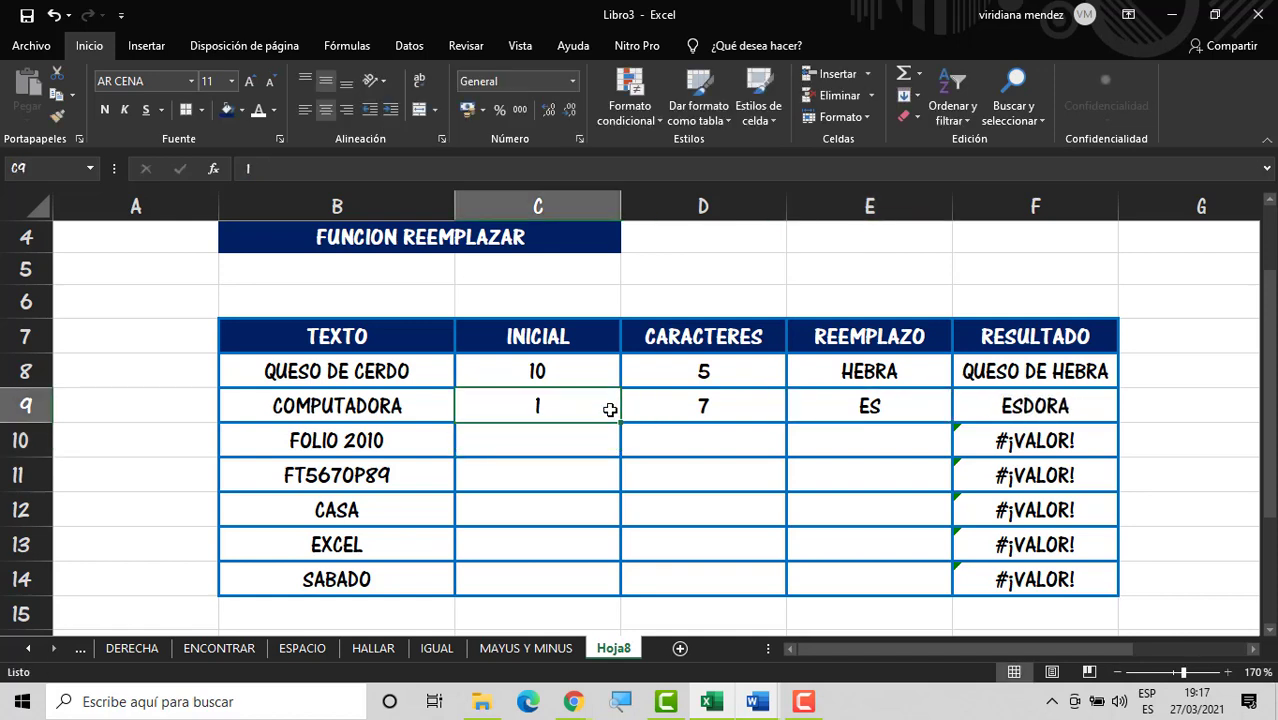
Step: Try the CARACTERES values 6, 8 and 9 for COMPUTADORA in D9
key(Right)
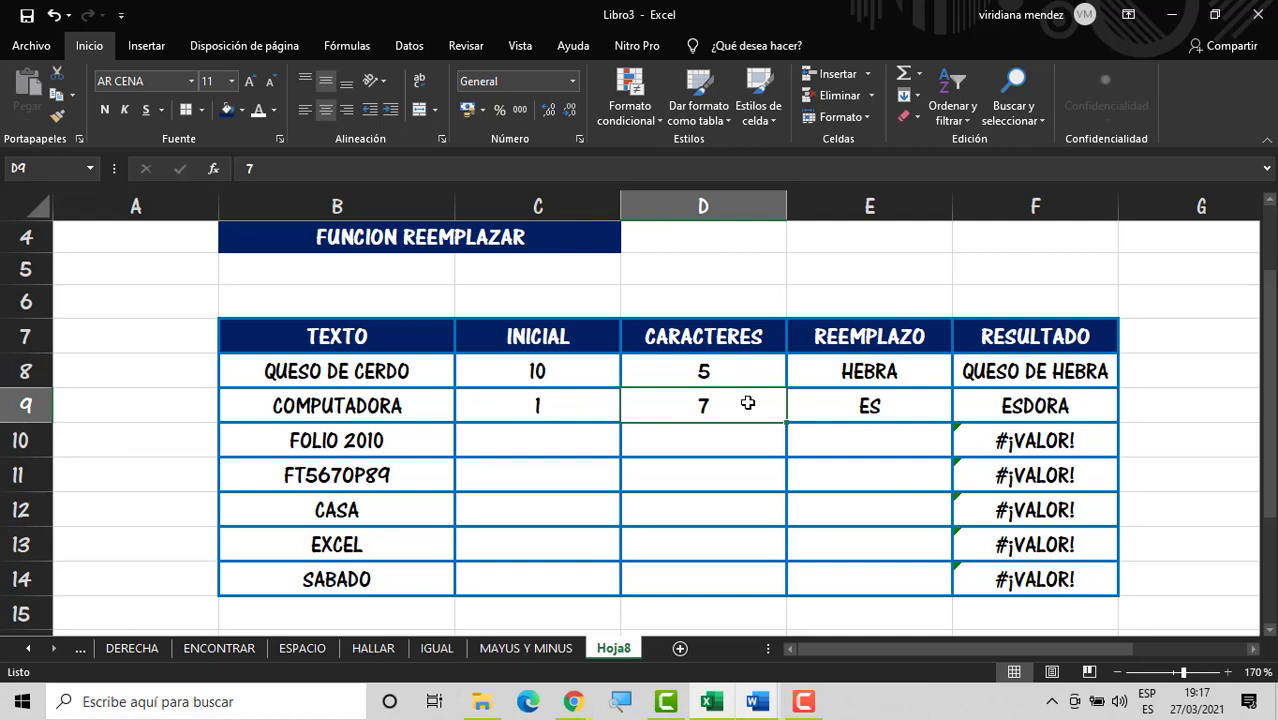
text(6)
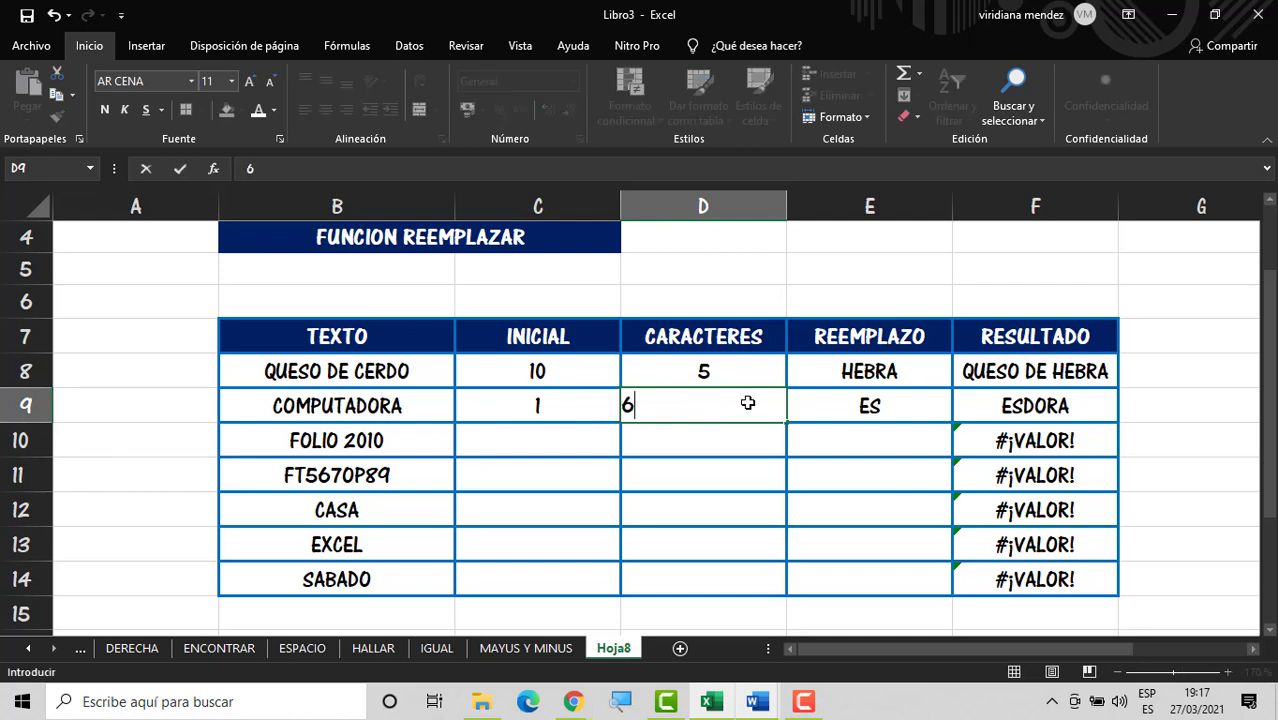
key(Return)
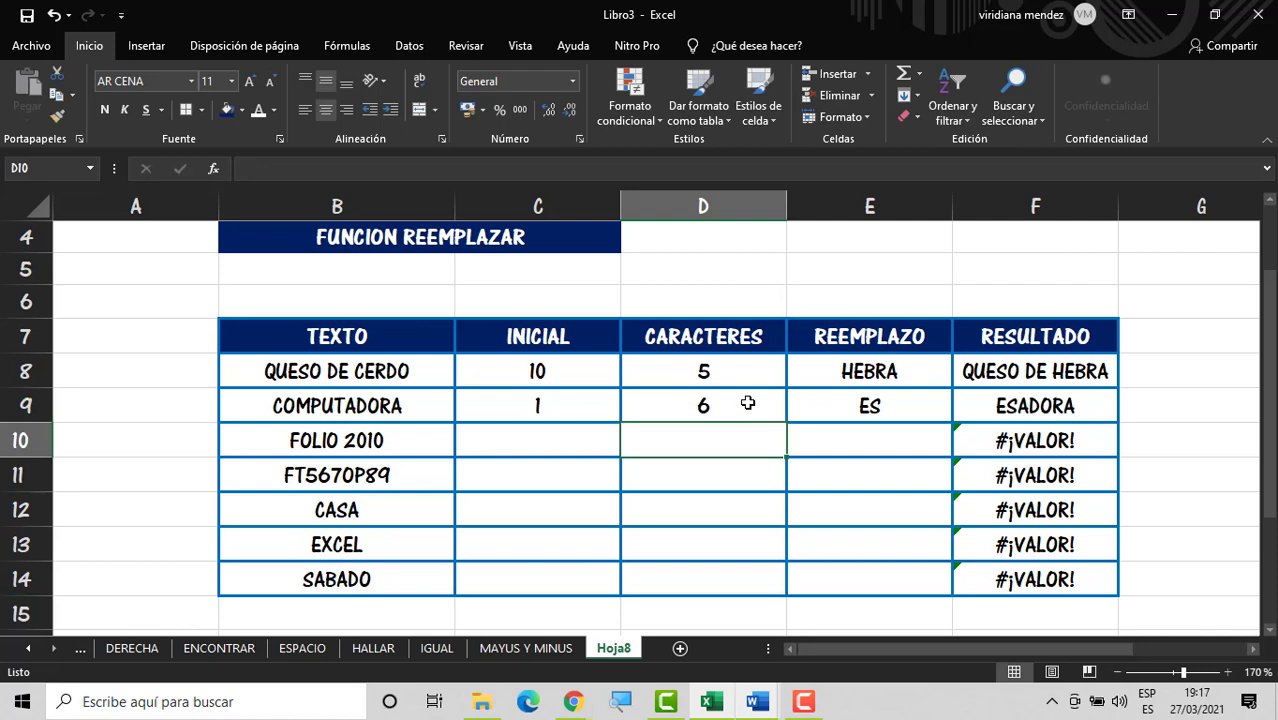
click(747, 402)
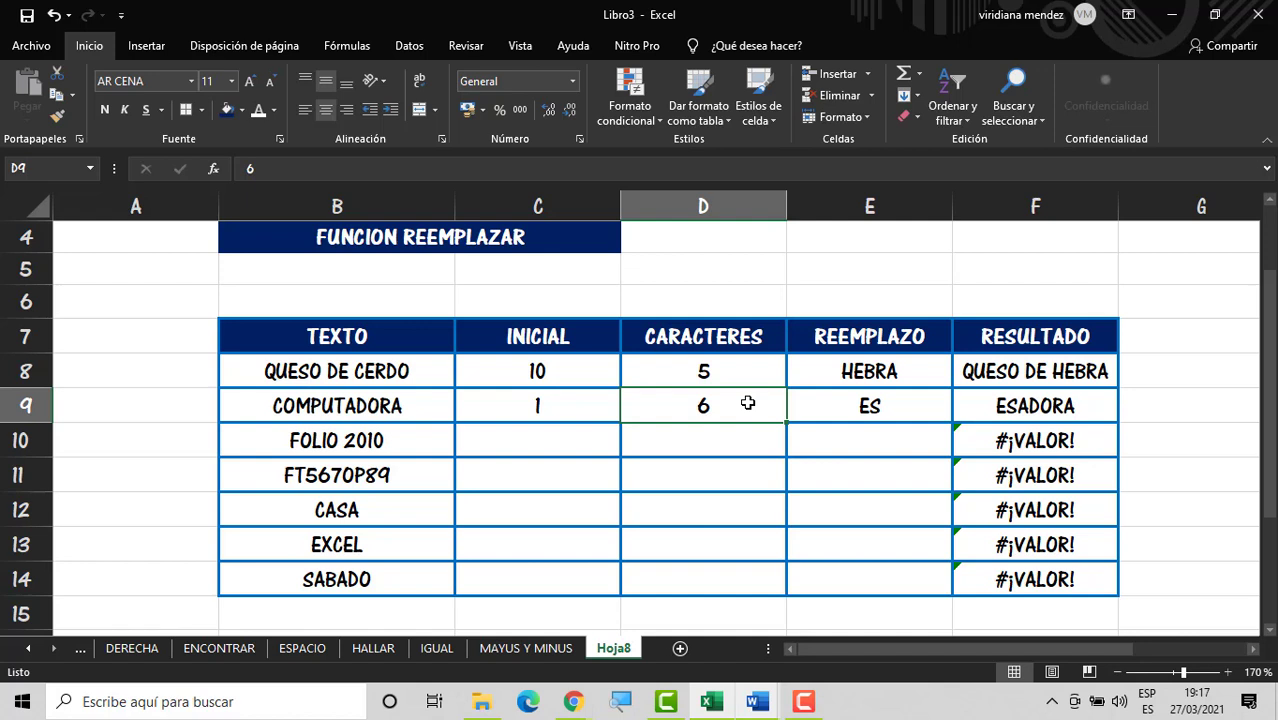
text(8)
key(Return)
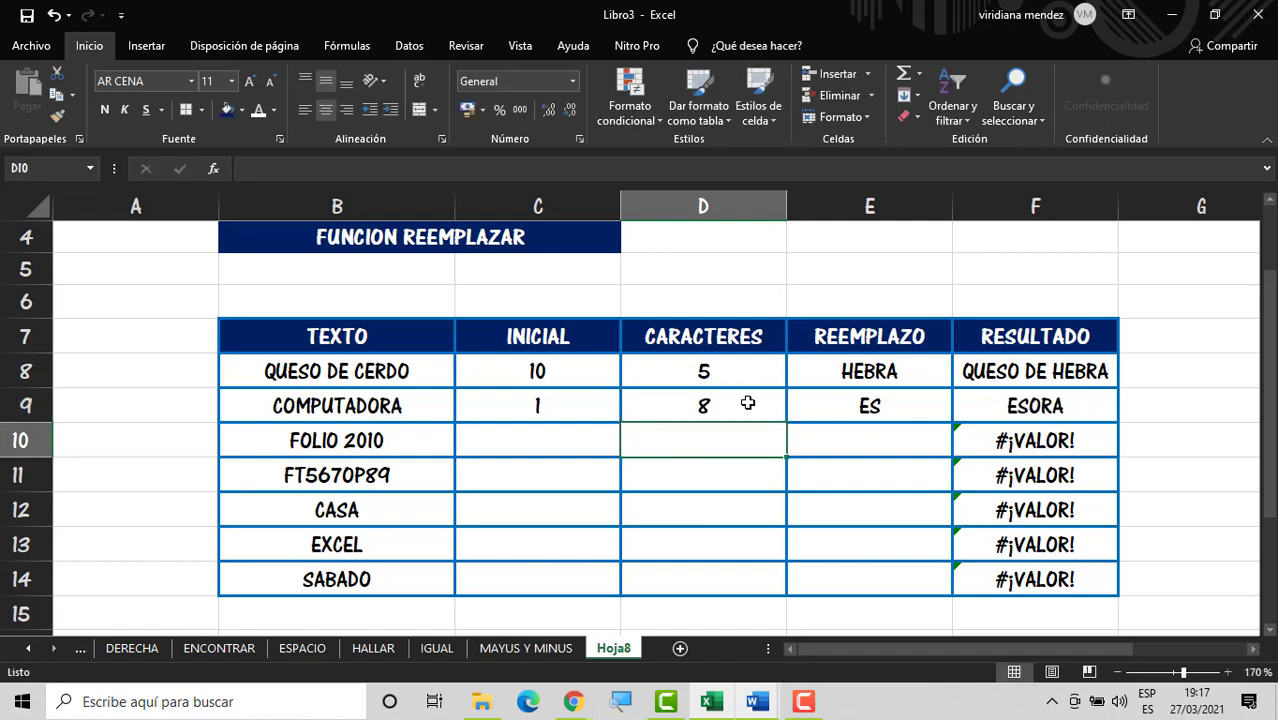
click(747, 403)
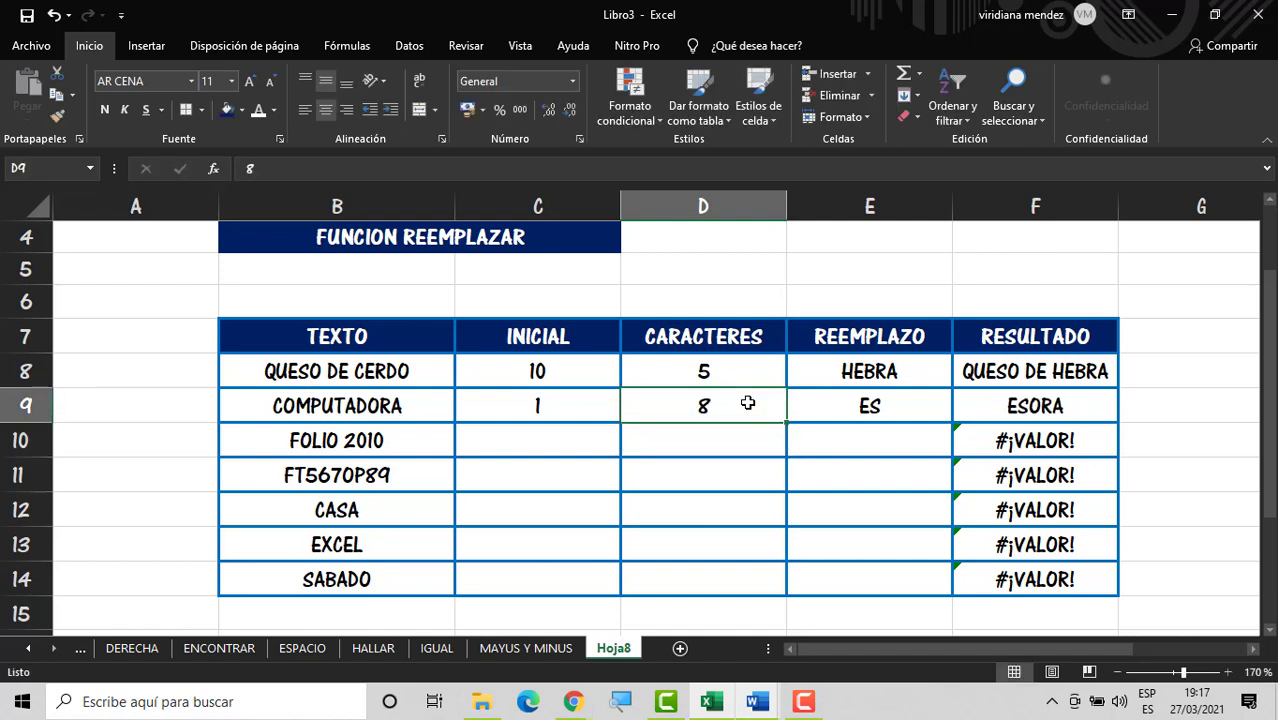
text(9)
key(Return)
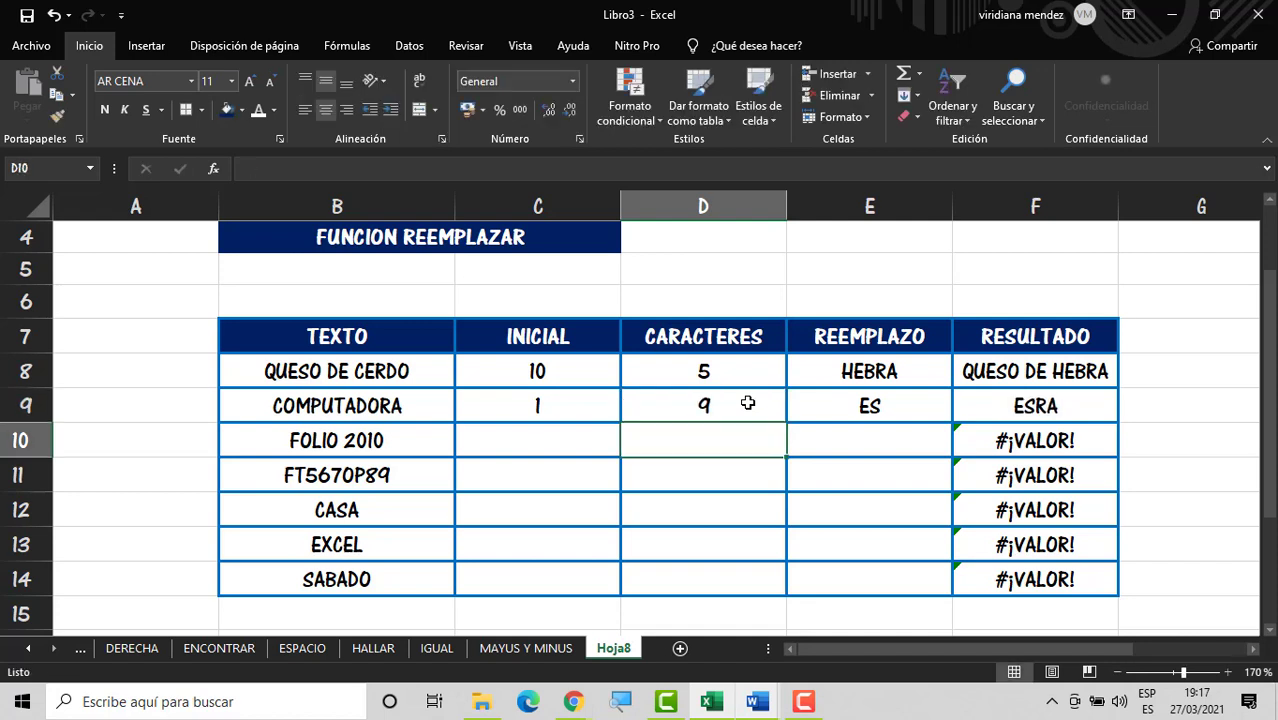
Step: Set the CARACTERES value for COMPUTADORA in D9 to 10
click(747, 403)
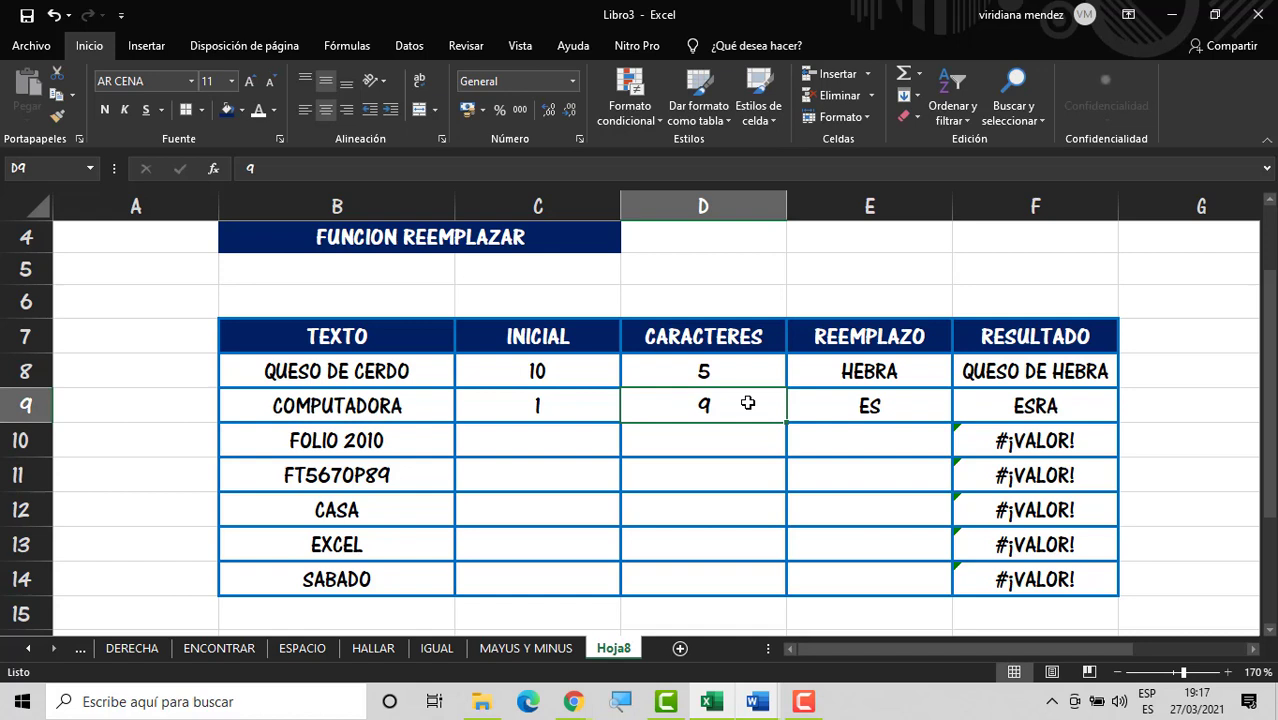
text(10)
key(Return)
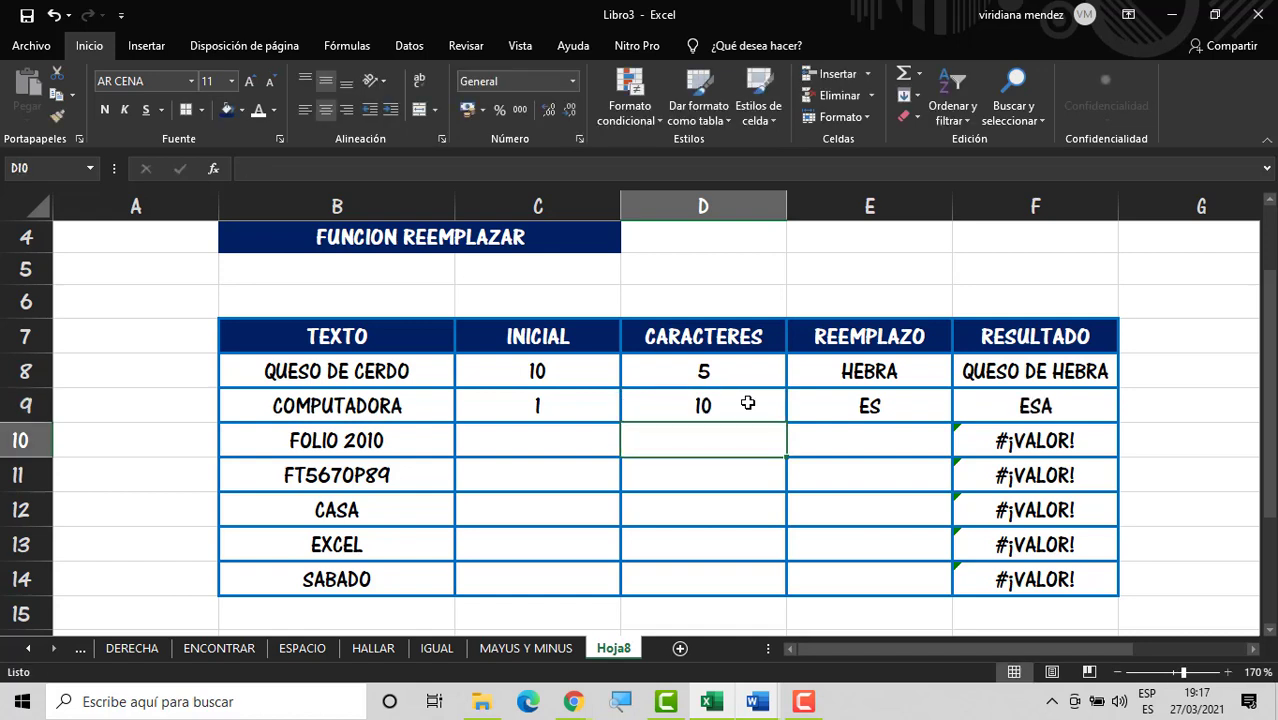
Step: Fill the FOLIO 2010 row with INICIAL 6, CARACTERES 5 and the REEMPLAZO value 2021
key(Left)
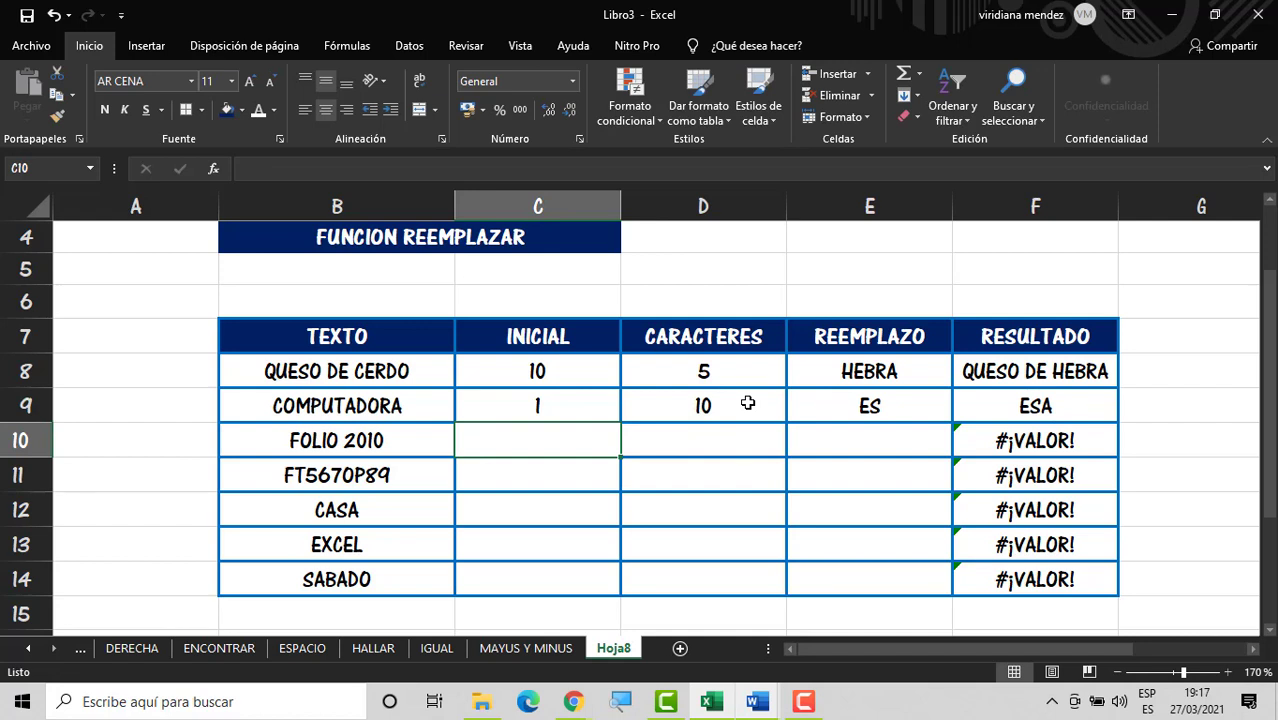
text(6)
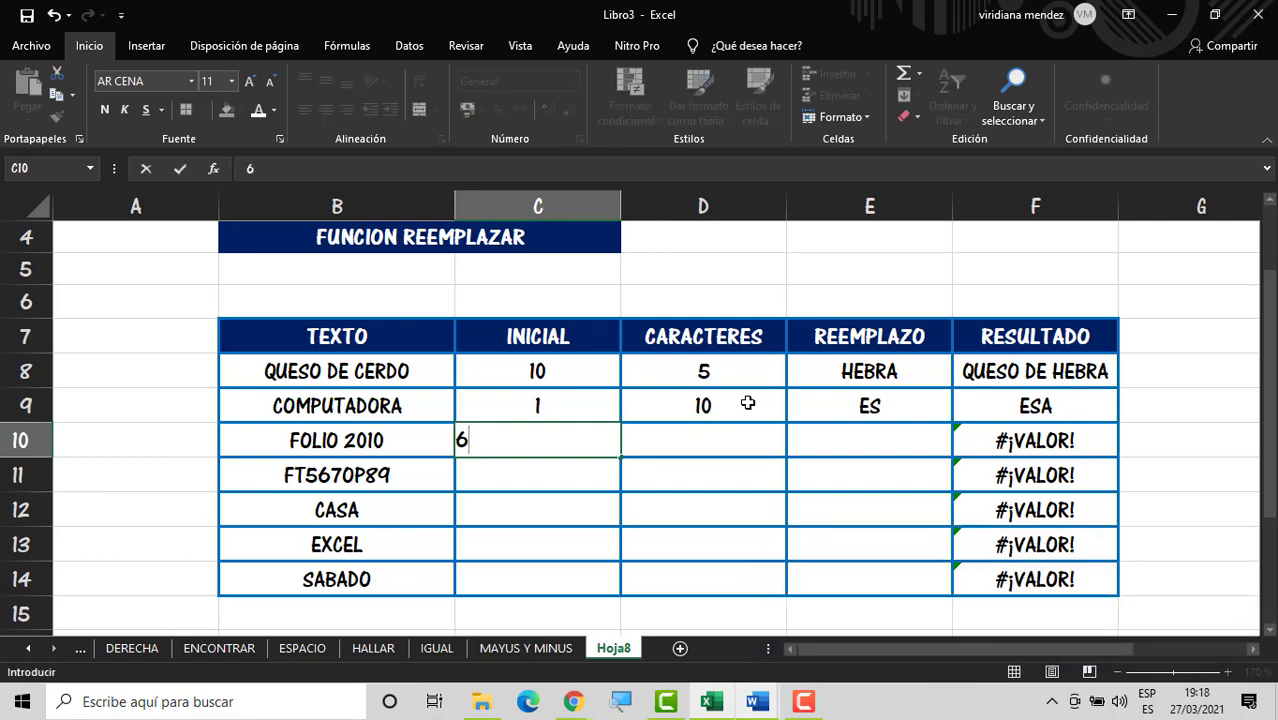
key(Tab)
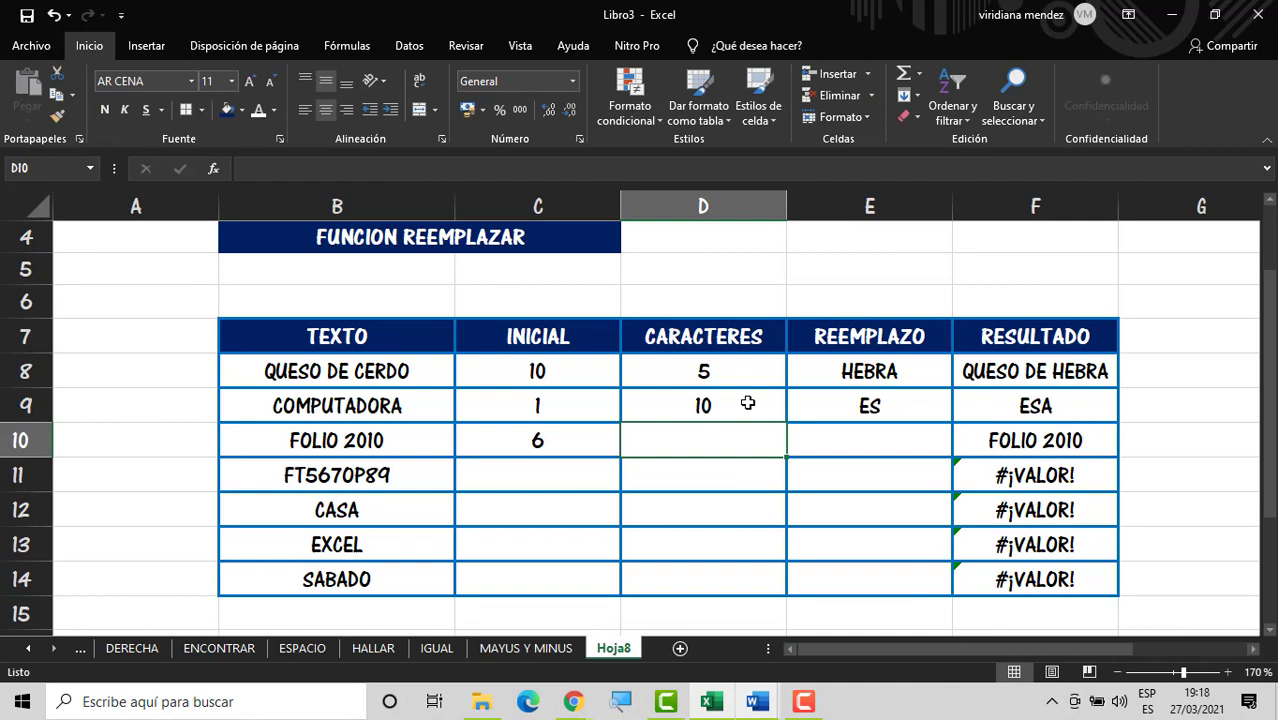
text(4)
key(Tab)
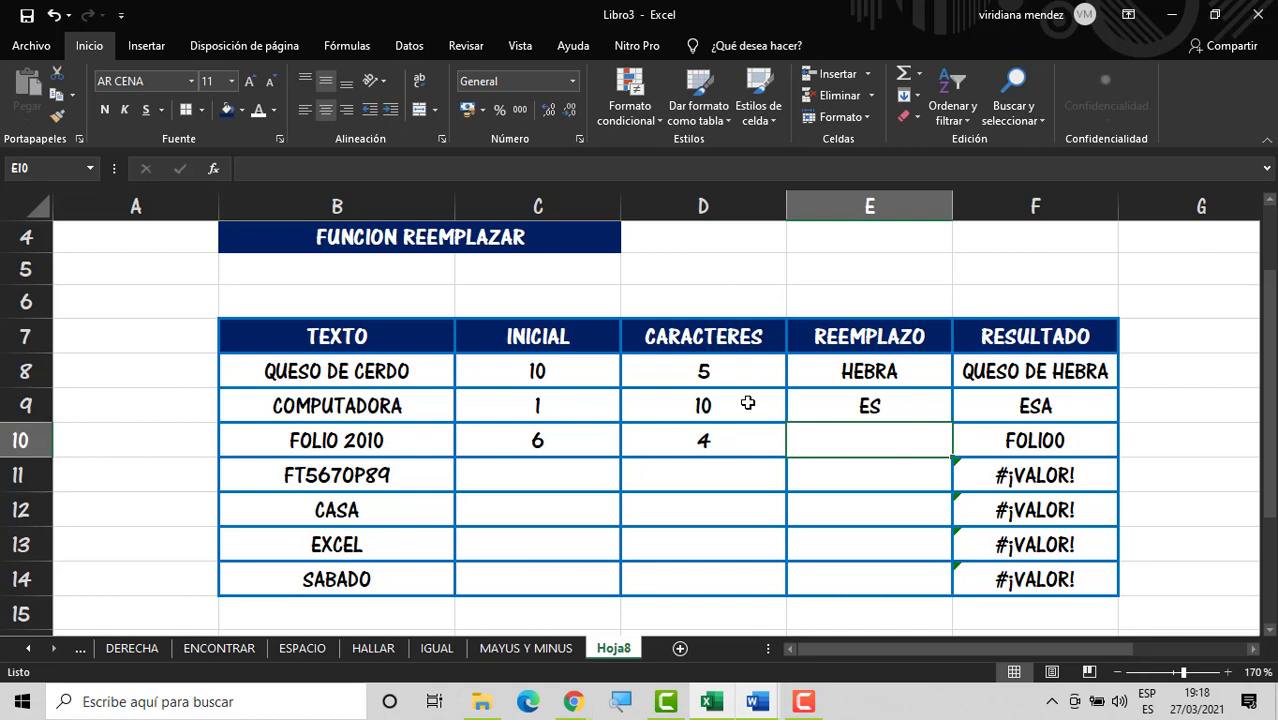
key(shift+Tab)
text(5)
key(Tab)
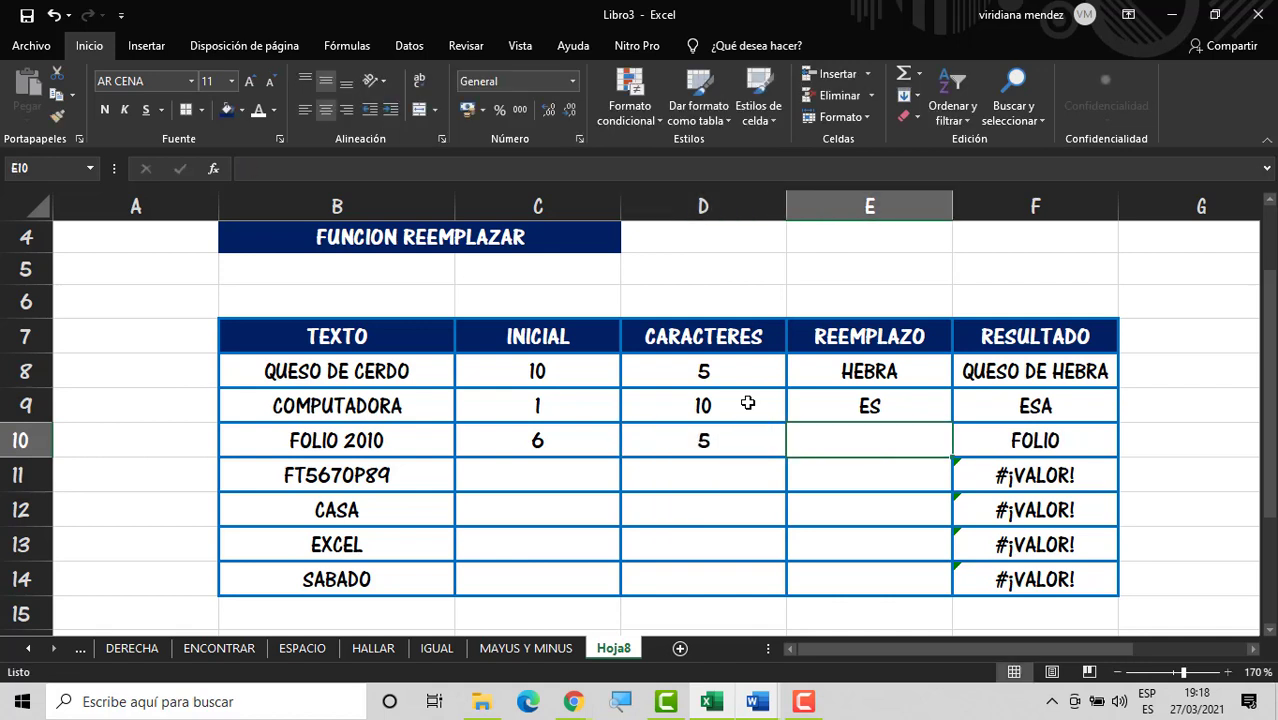
text(2021)
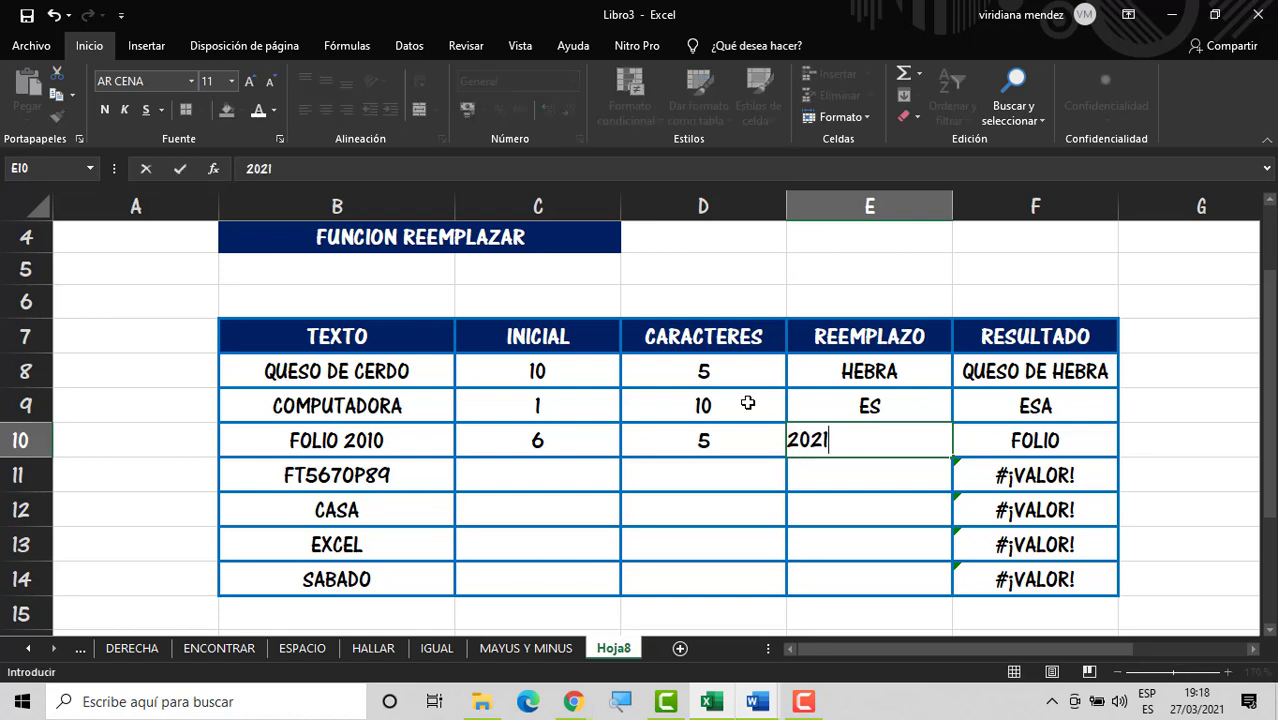
key(Return)
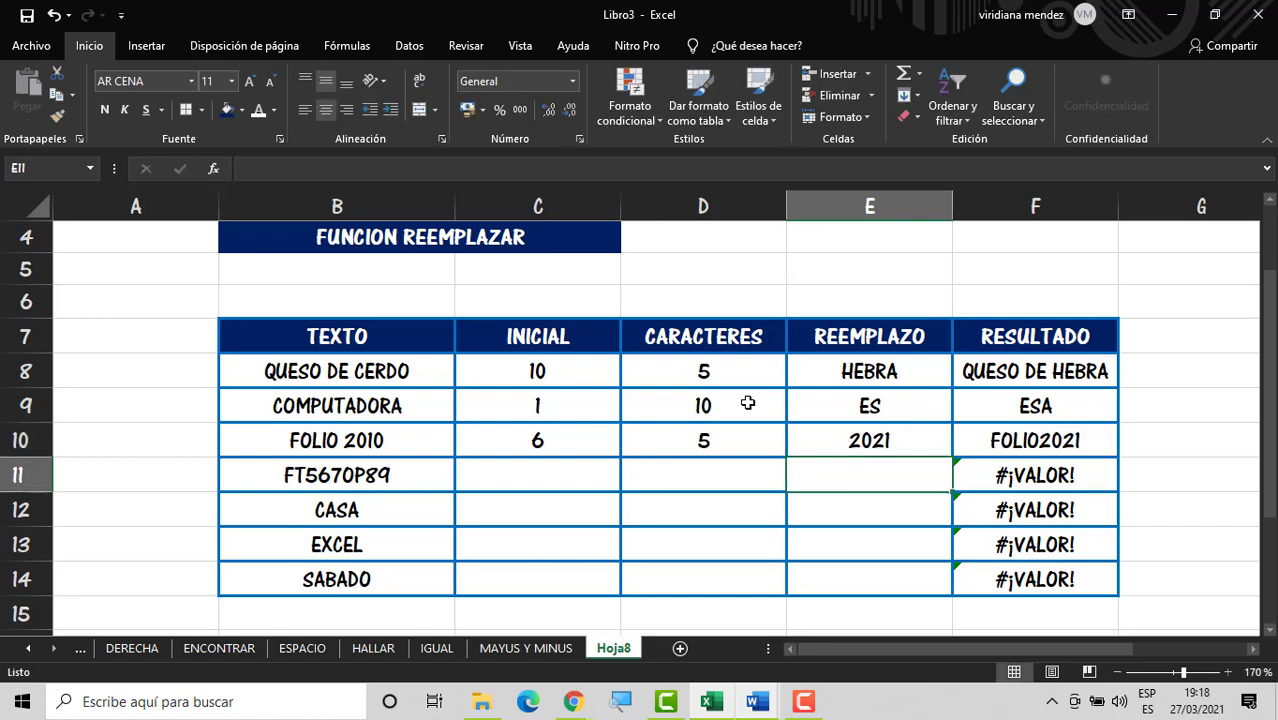
Step: Try the CARACTERES values 4, 6 and 7 for FOLIO 2010 in D10
key(Up)
key(Left)
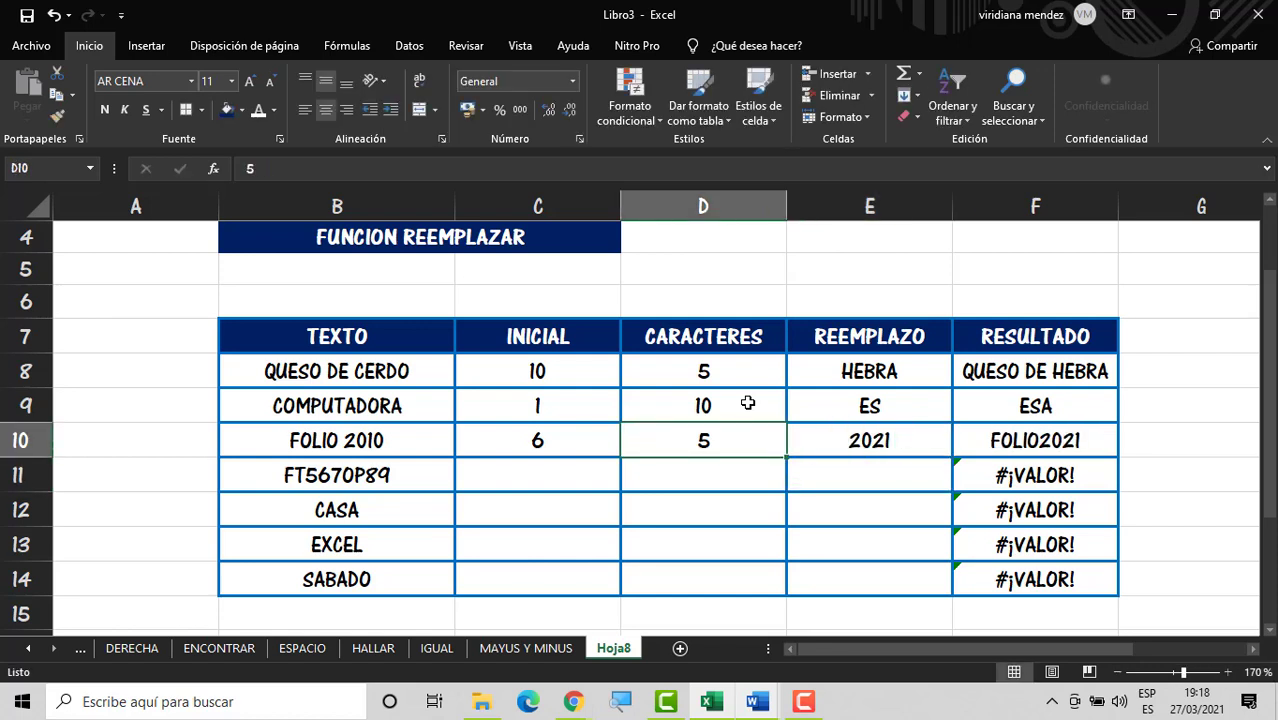
text(4)
key(Return)
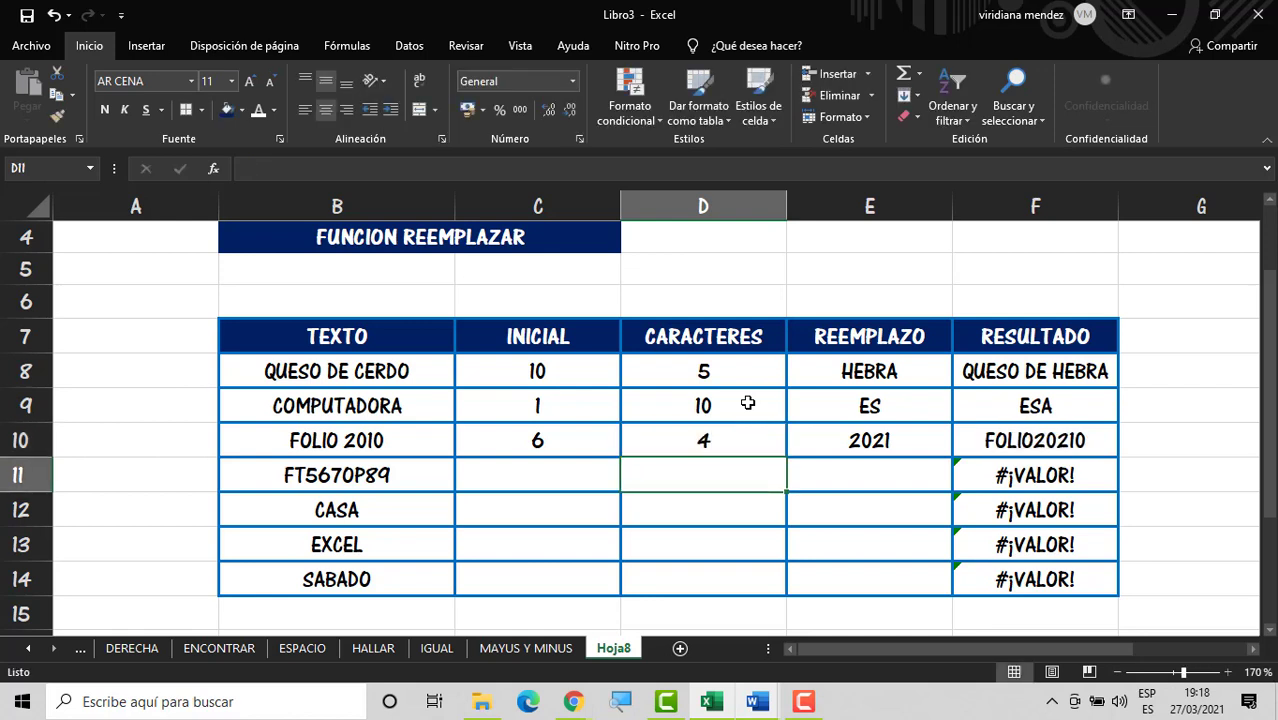
key(Up)
text(6)
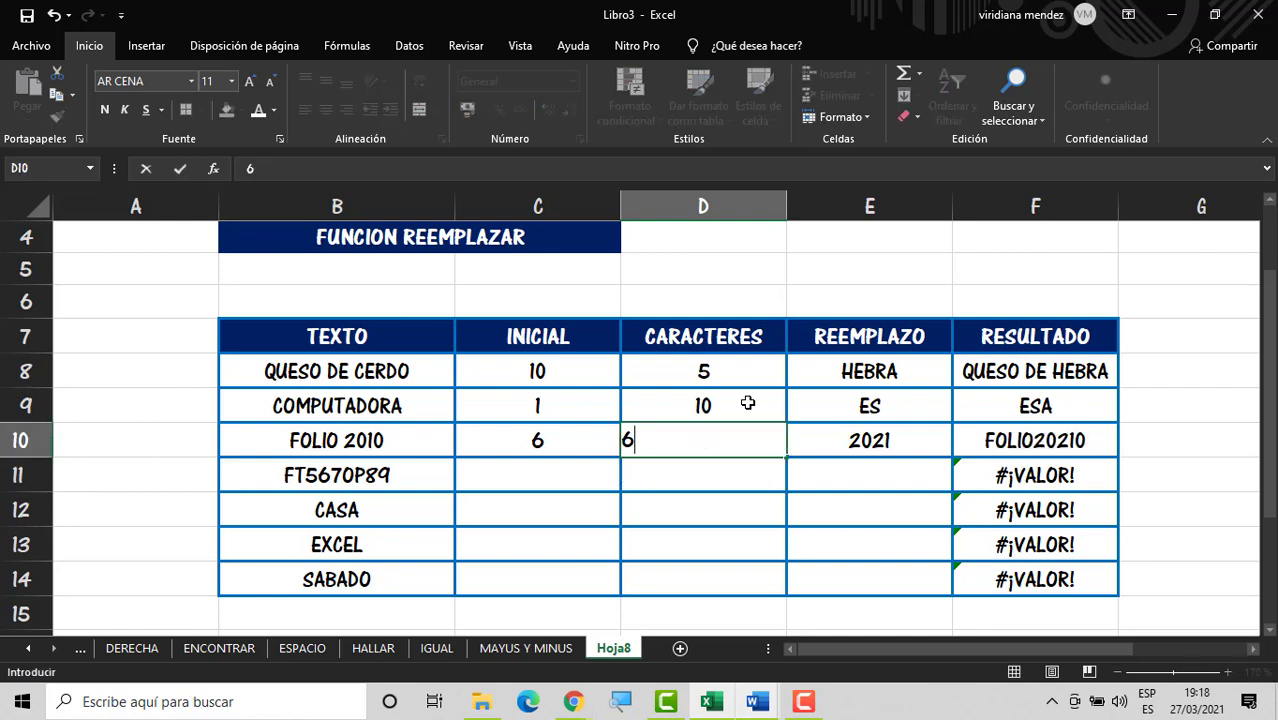
key(Return)
key(Up)
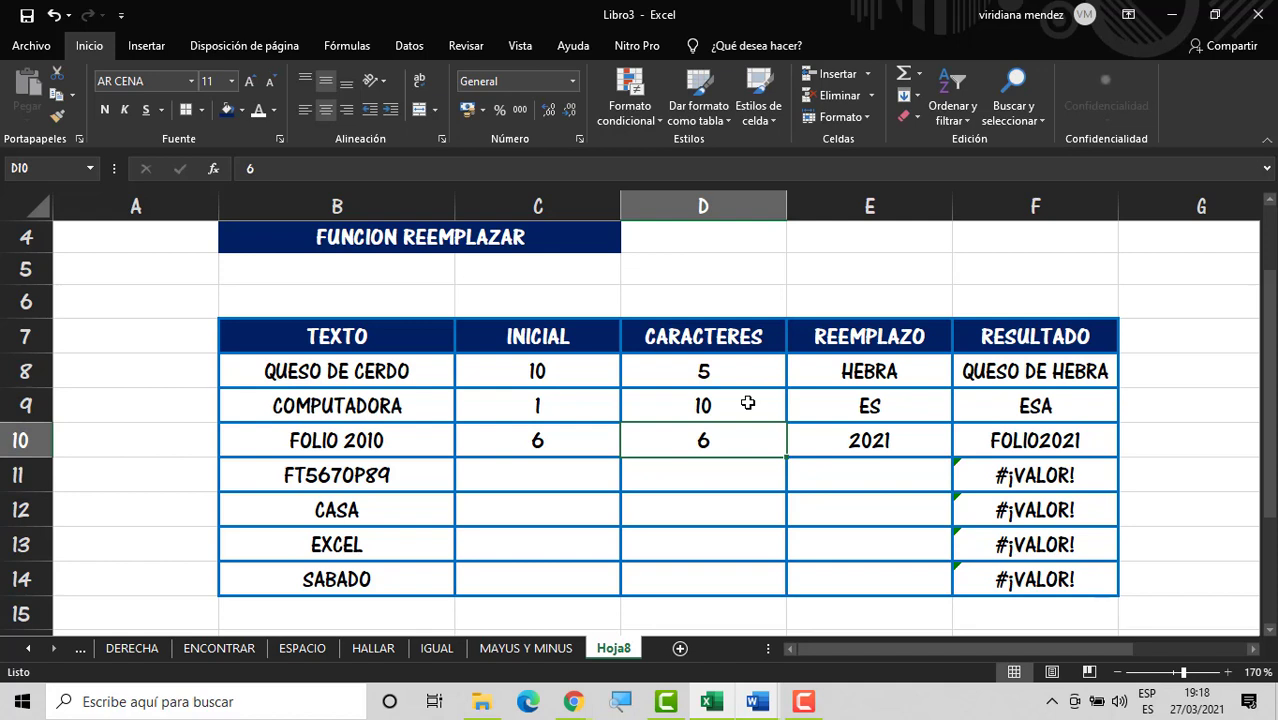
text(7)
key(Return)
Step: Set the CARACTERES value in D10 to 6 and the INICIAL value in C10 to 5
key(Up)
text(6)
key(Return)
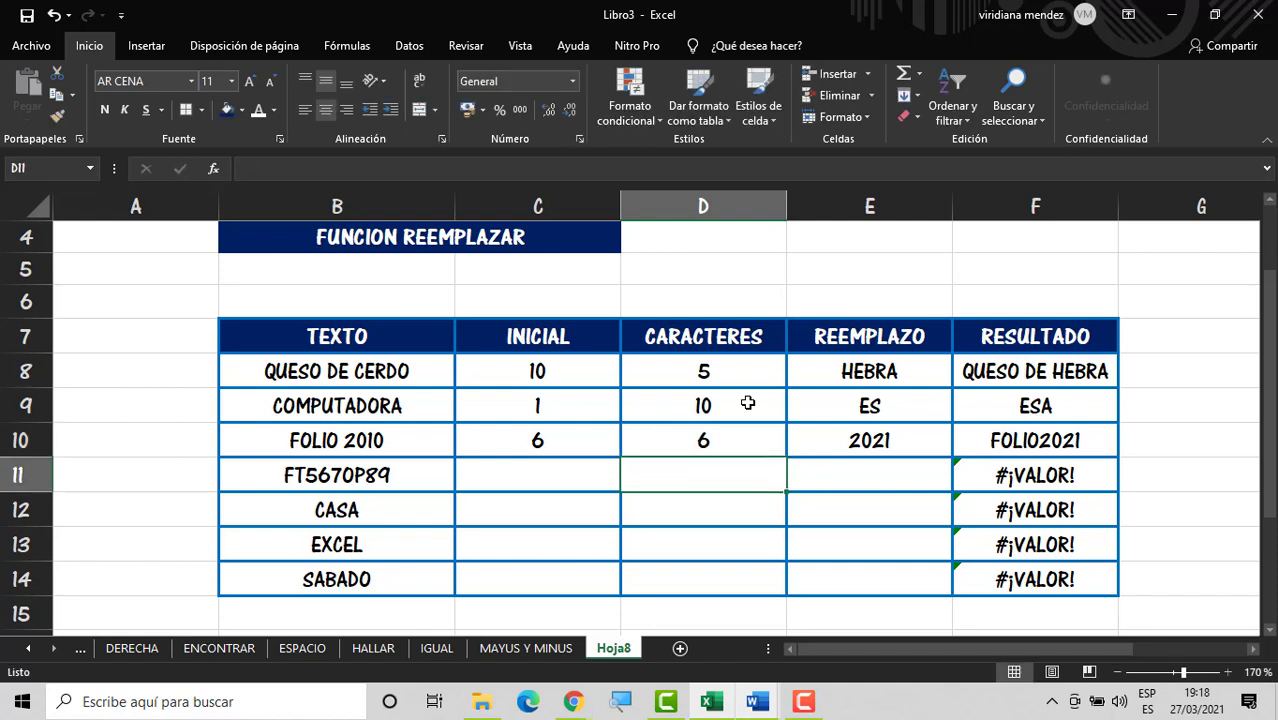
key(Up)
key(Left)
text(5)
key(Return)
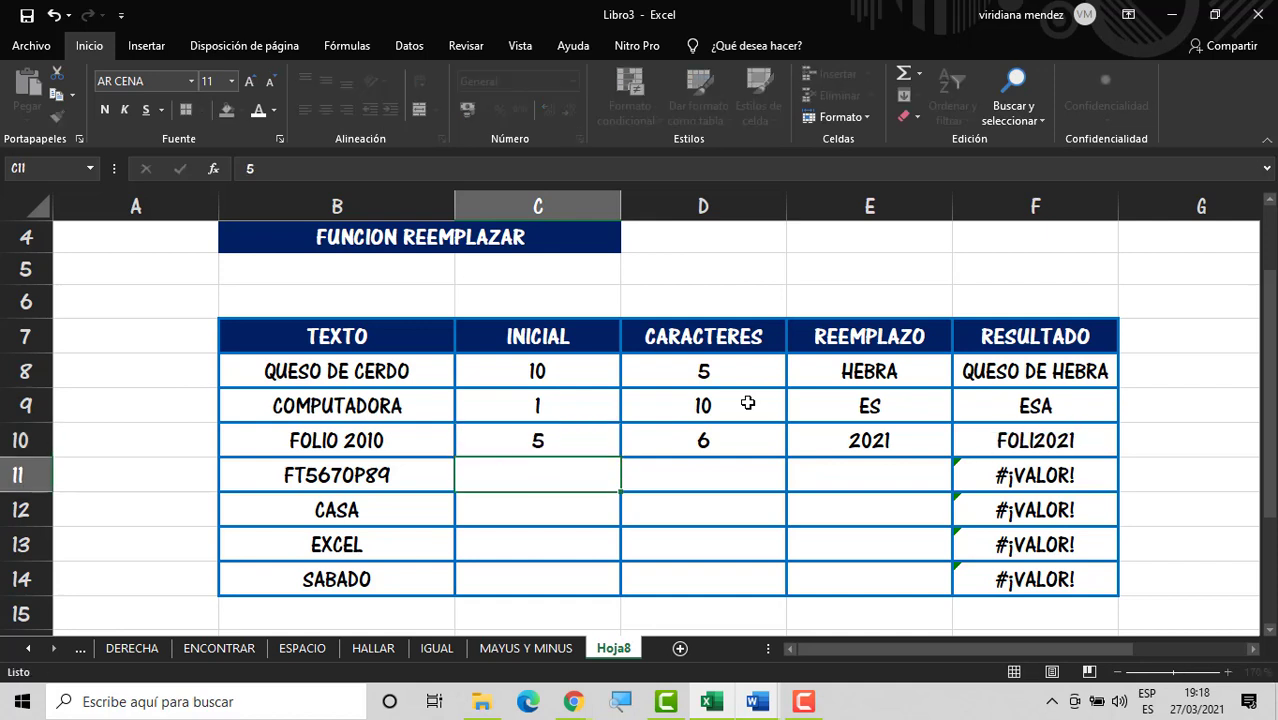
Step: Try the CARACTERES values 7 and 5 for FOLIO 2010 in D10
key(Up)
key(Right)
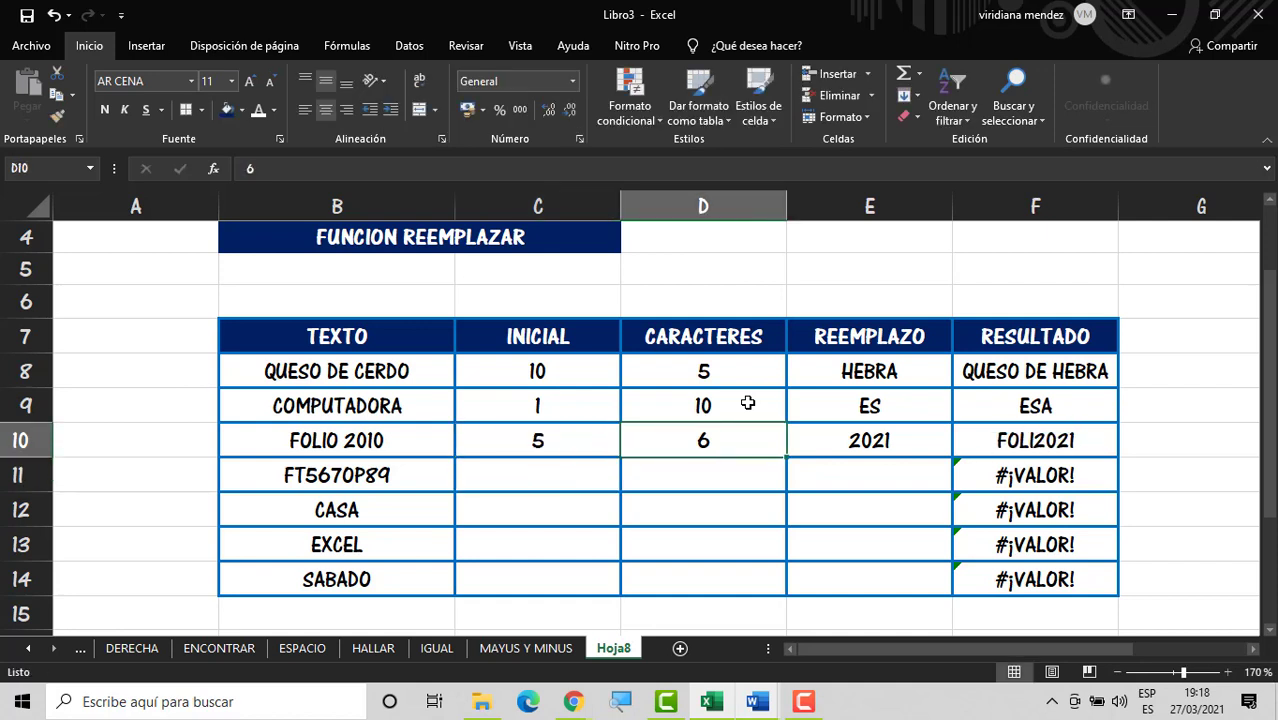
text(7)
key(Return)
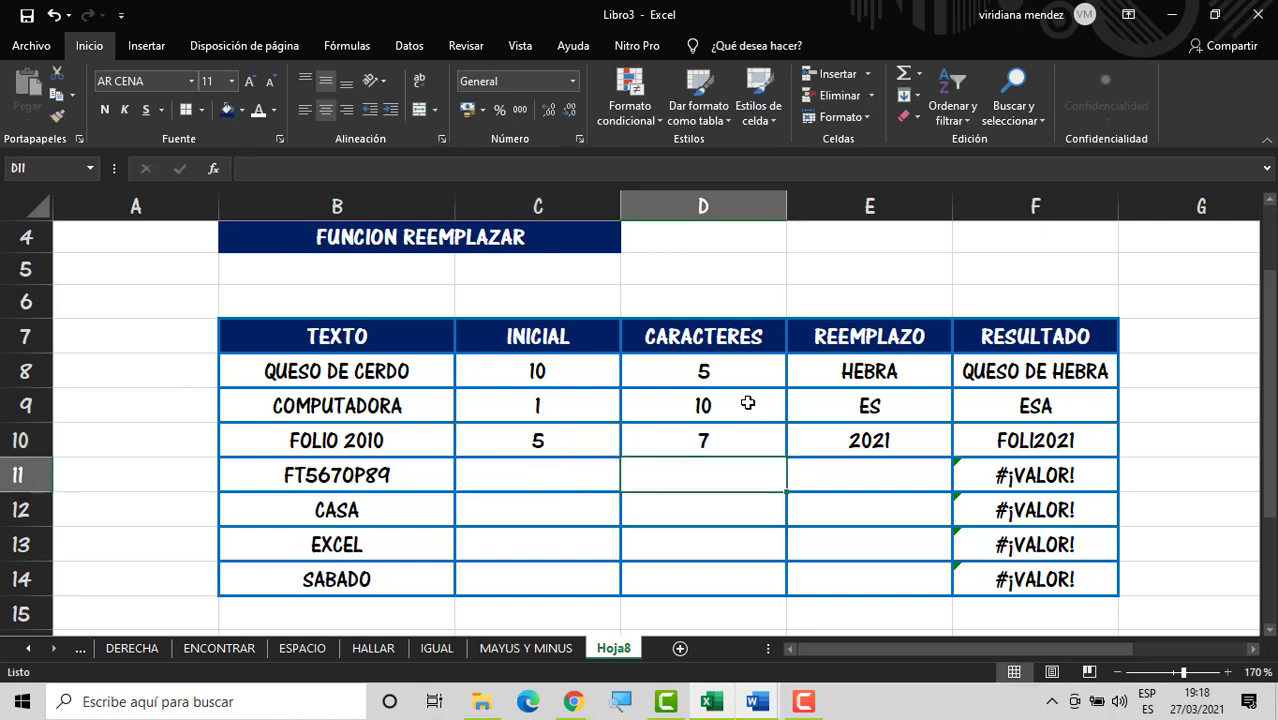
key(Up)
text(5)
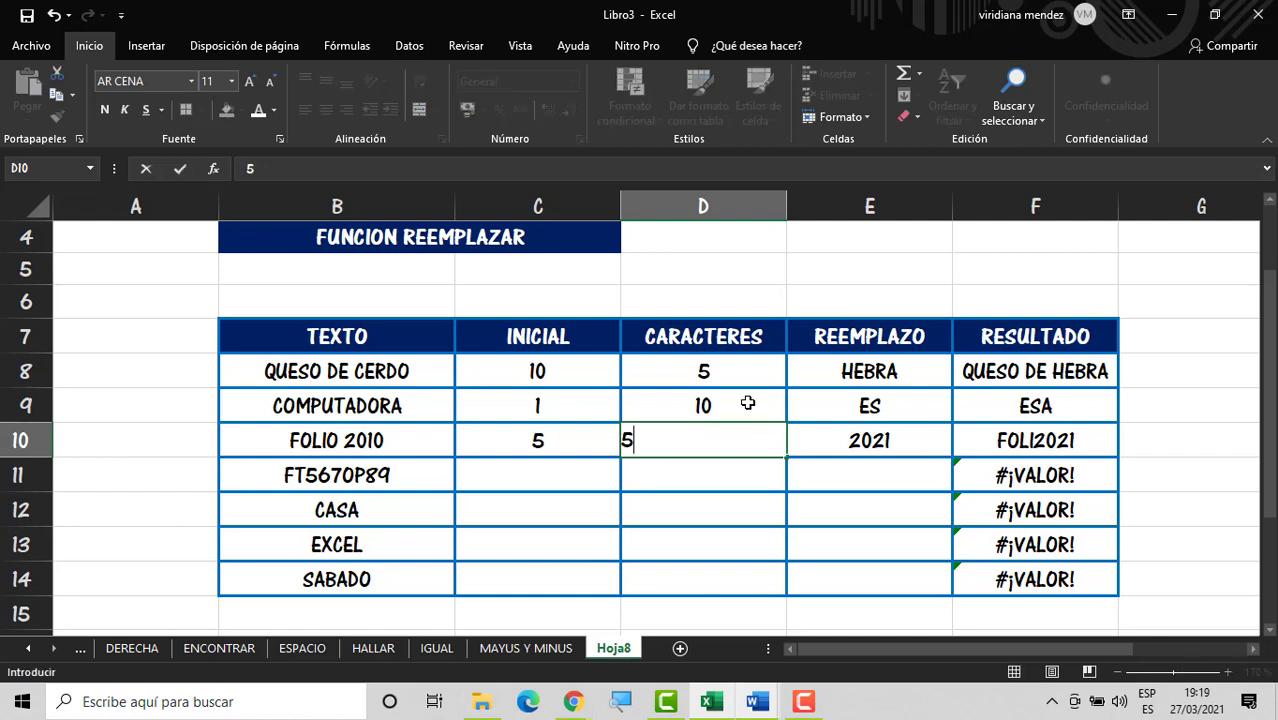
key(Right)
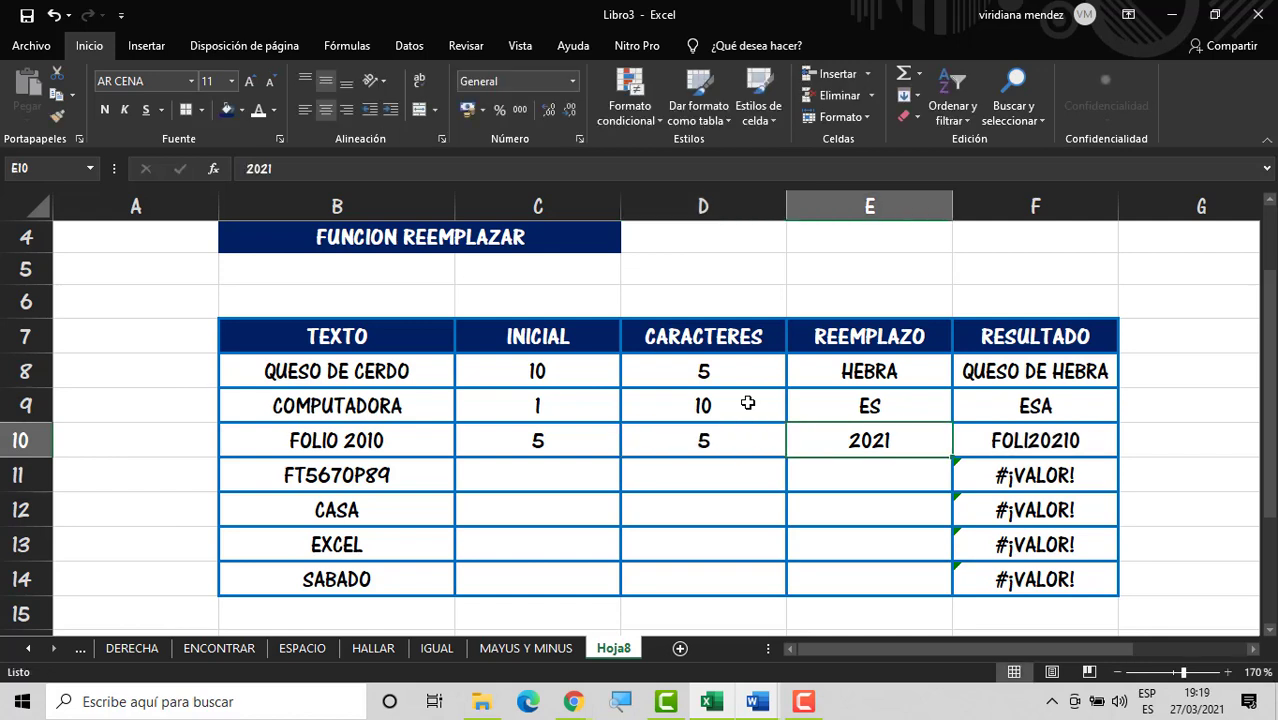
Step: Set the CARACTERES value for FOLIO 2010 in D10 to 6
key(Left)
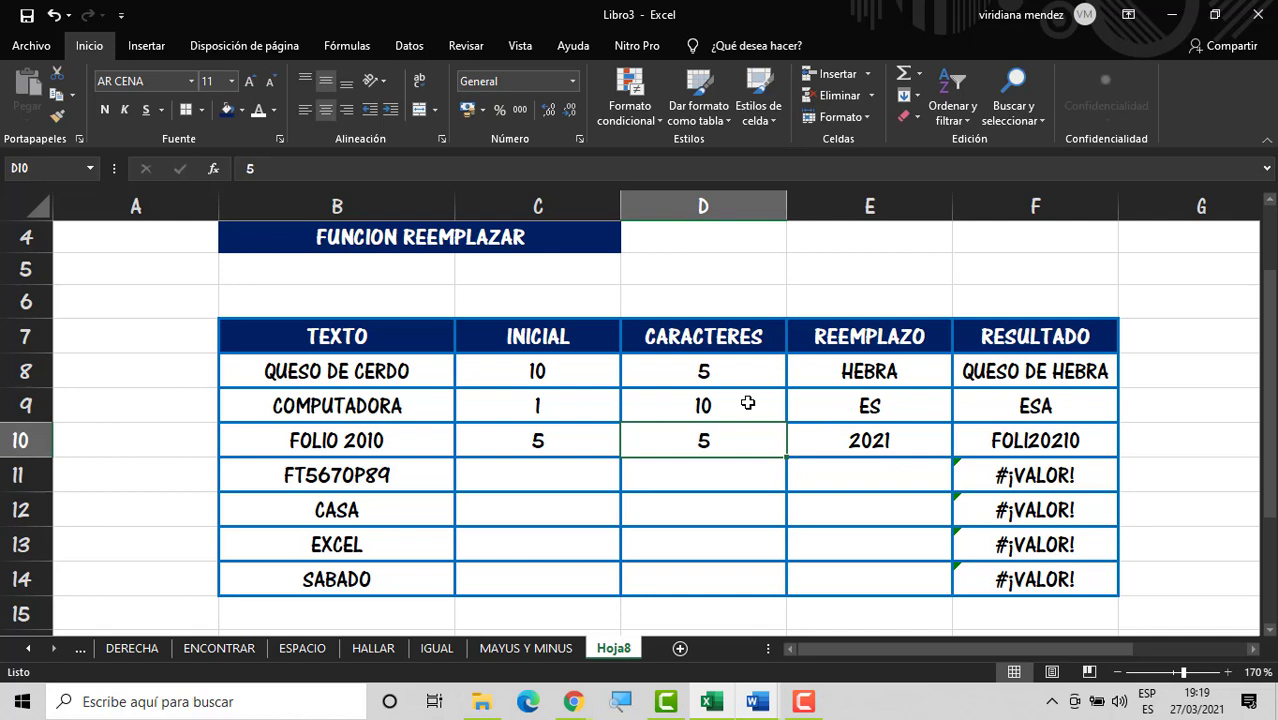
text(6)
key(Return)
key(Up)
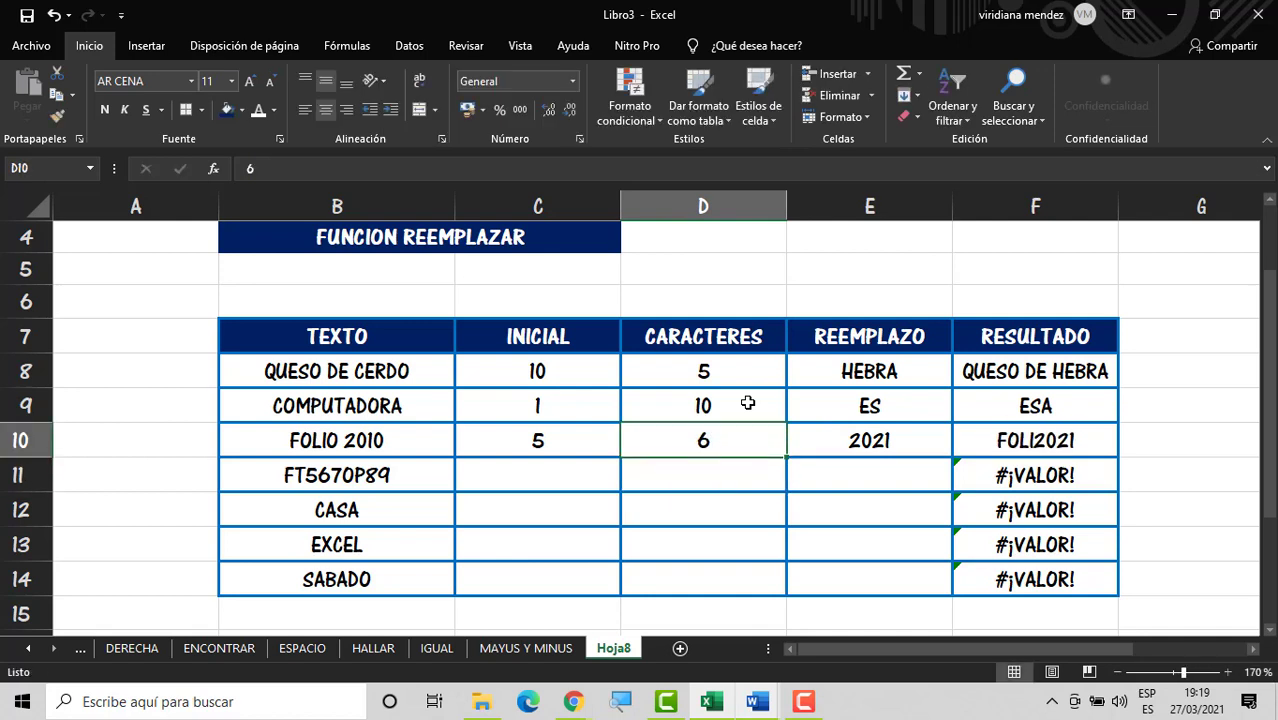
Step: Try the INICIAL values 4 and 6 for FOLIO 2010 in C10
key(Left)
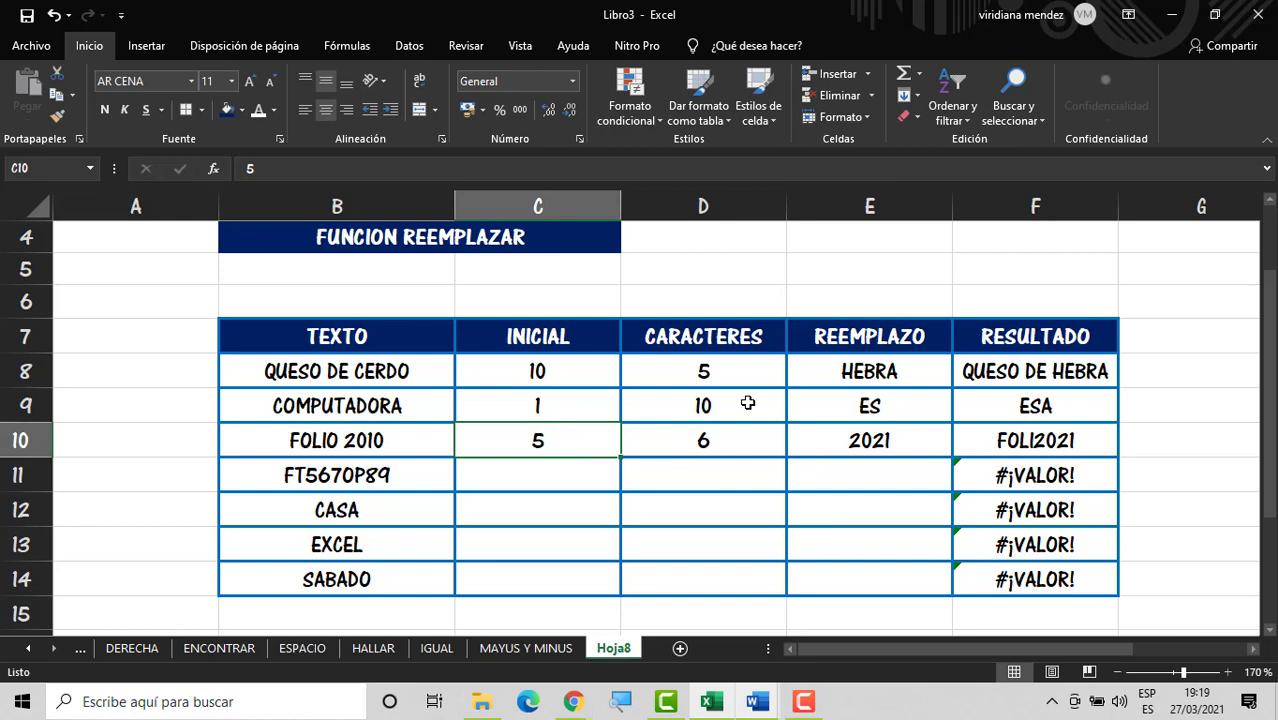
text(4)
key(Return)
key(Up)
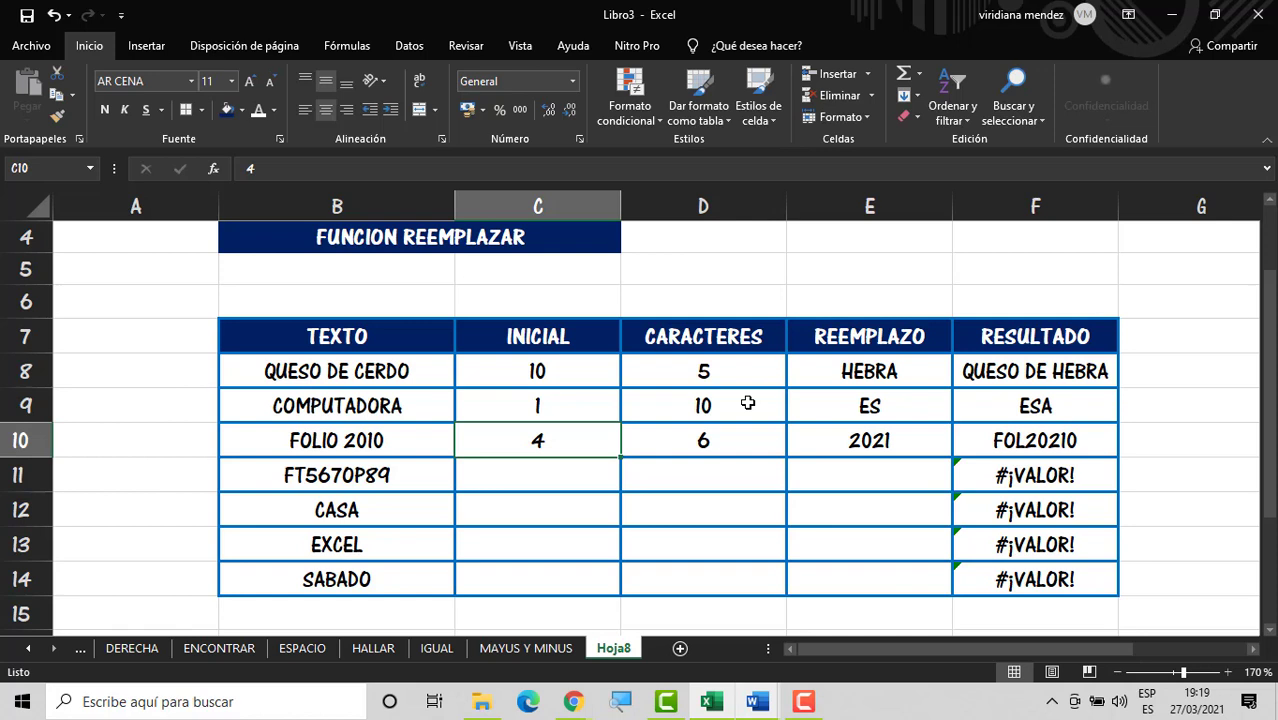
text(6)
key(Tab)
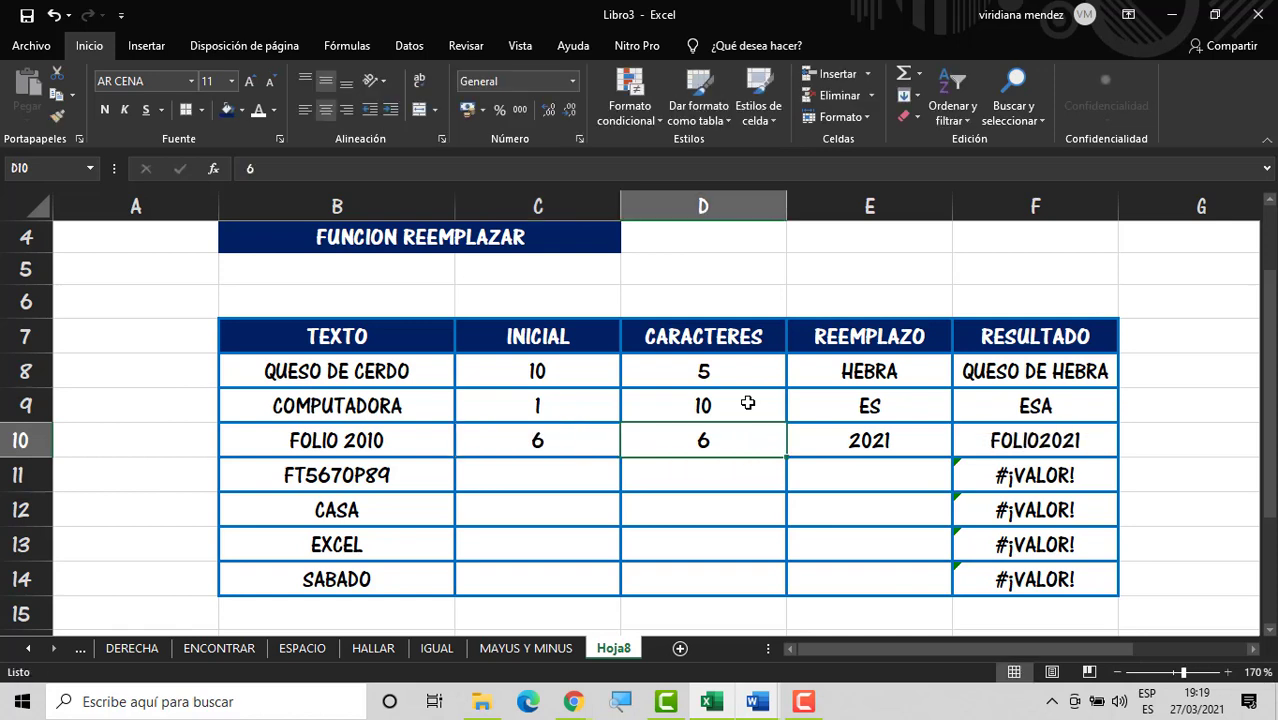
Step: Set the CARACTERES value in D10 to 4 and the INICIAL value in C10 to 7
click(747, 402)
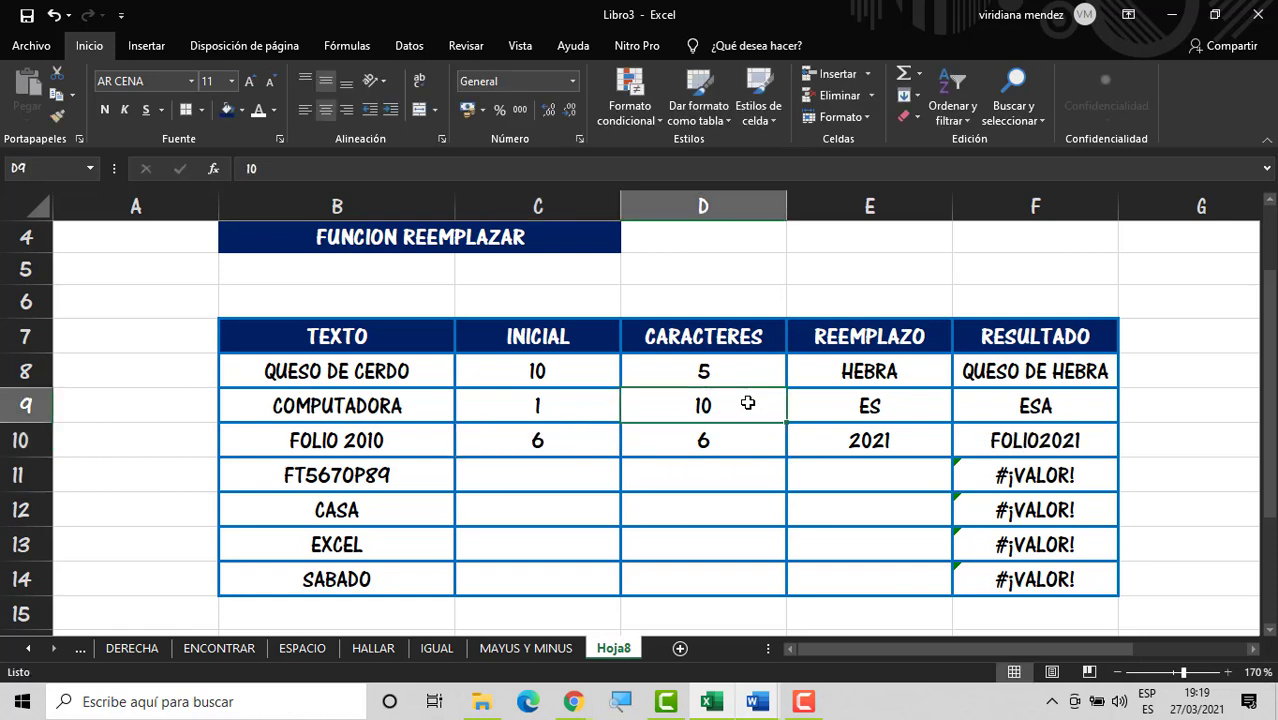
key(Down)
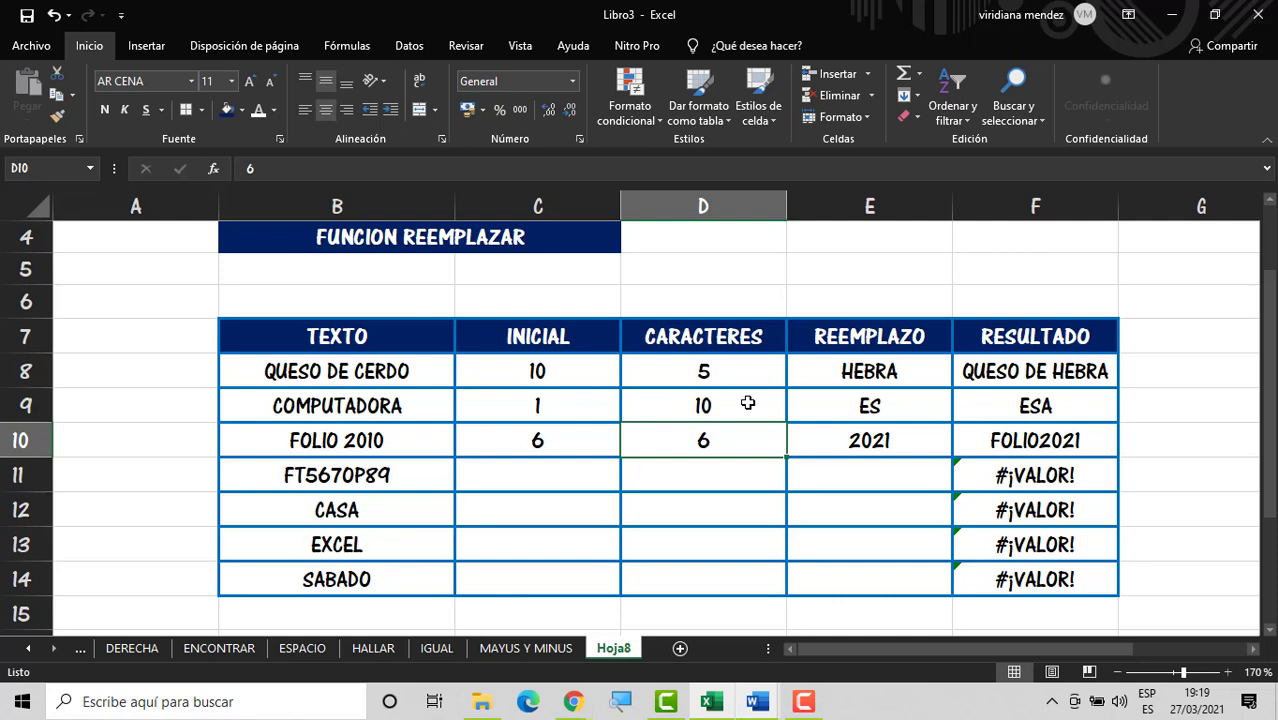
text(4)
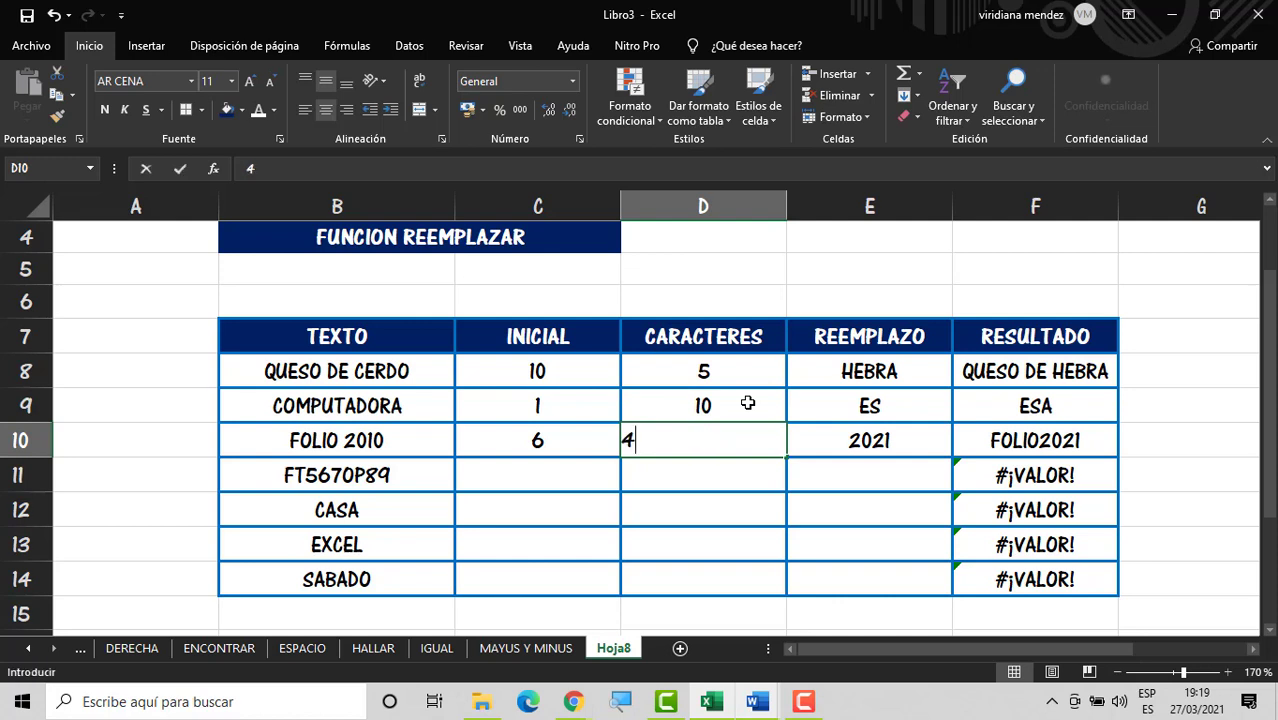
key(Return)
key(Up)
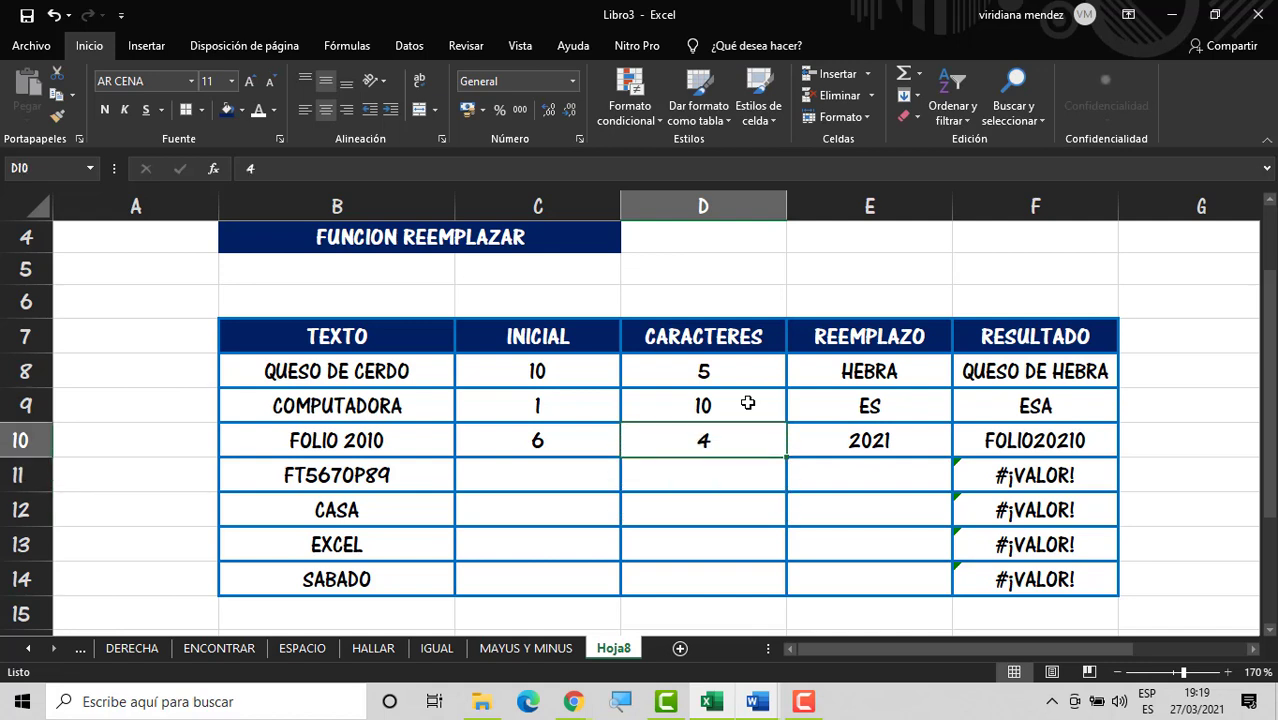
key(Left)
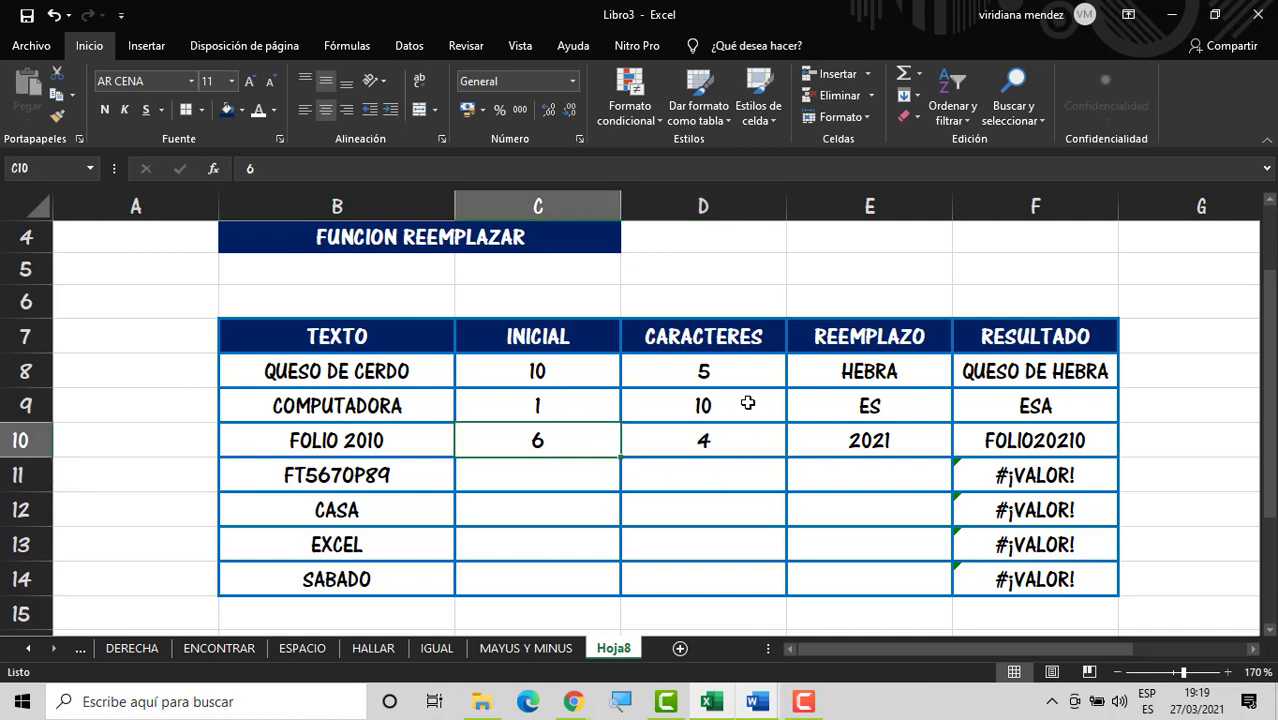
text(7)
key(Right)
key(Down)
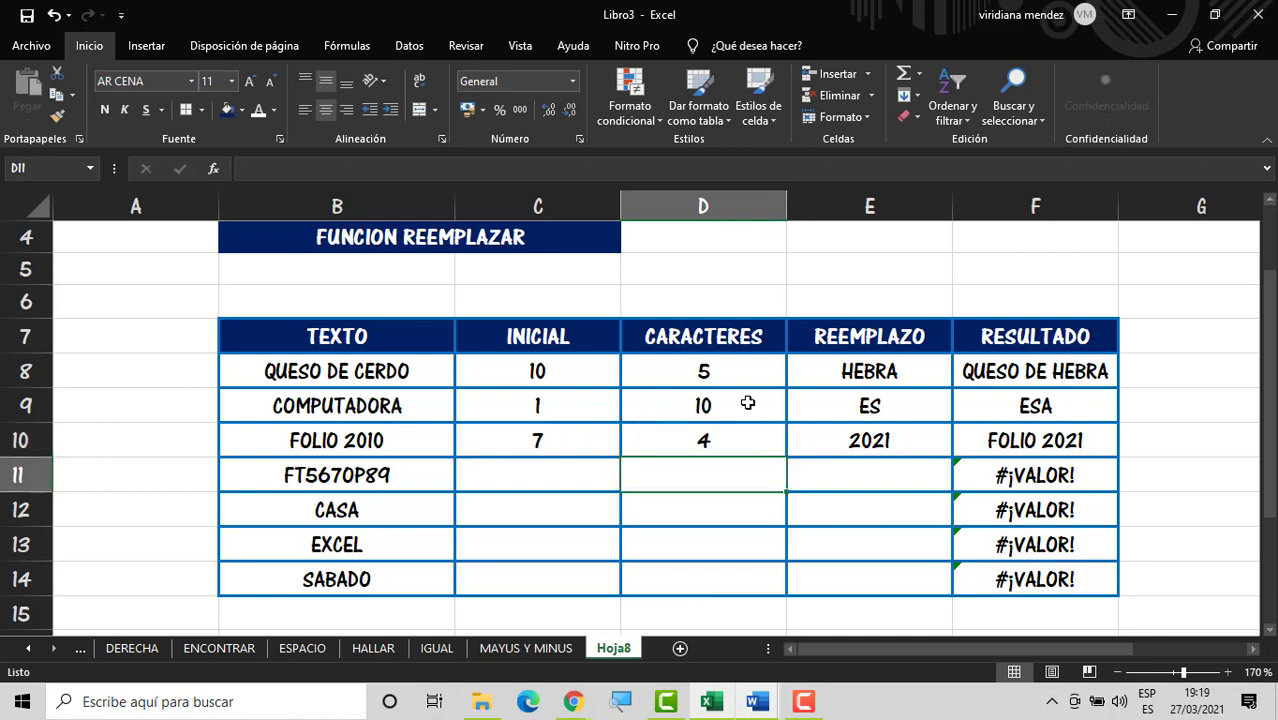
Step: Fill row 11 for FT5670P89 with INICIAL 2, CARACTERES 7 and REEMPLAZO 258994410P
key(Down)
key(Left)
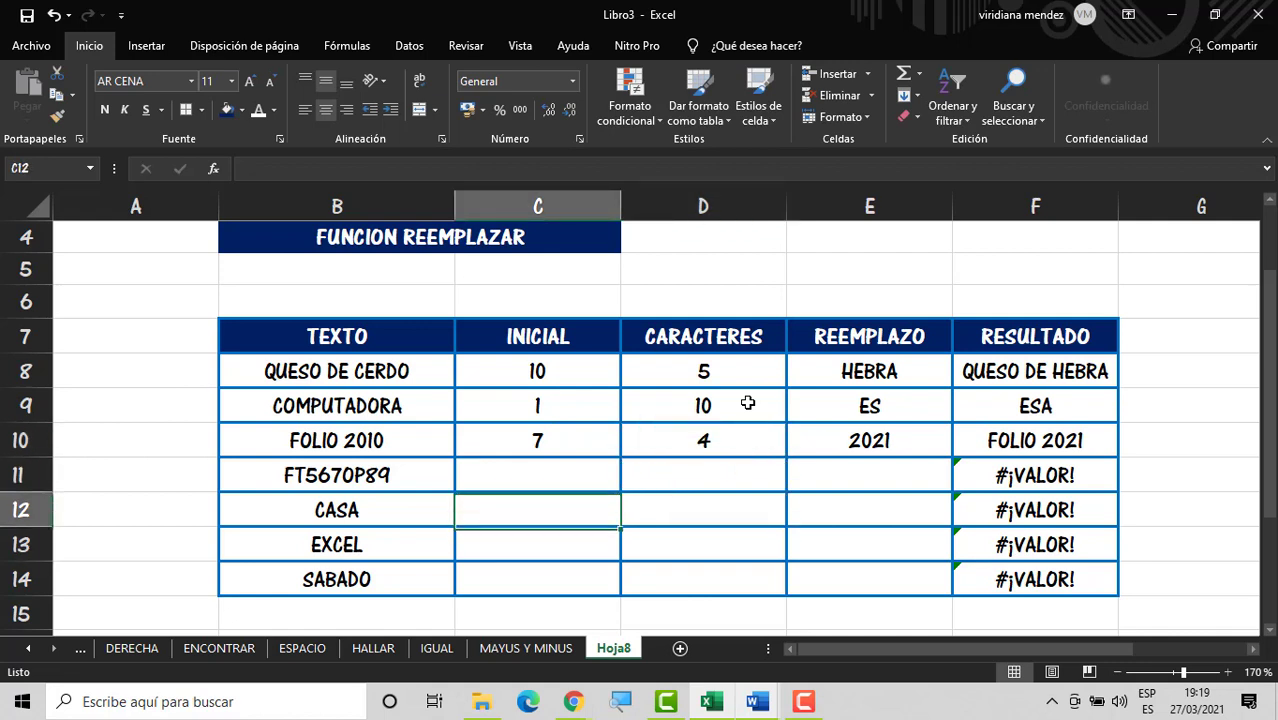
key(Up)
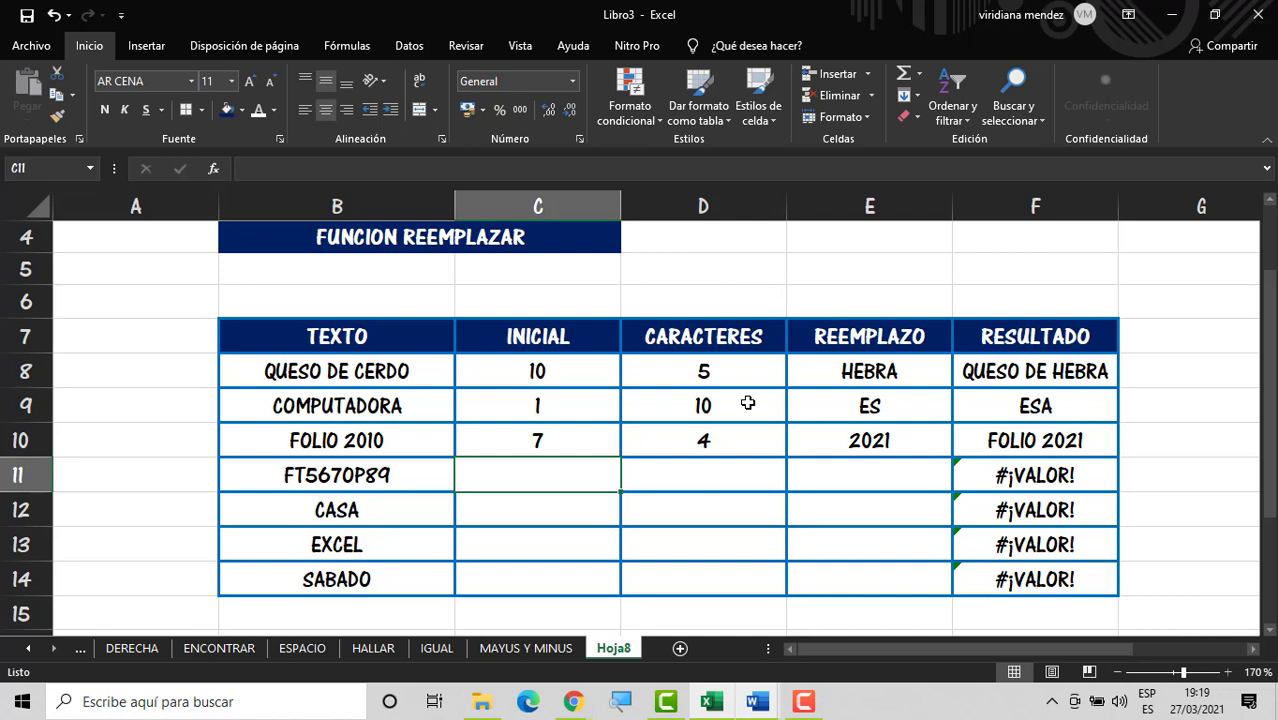
text(2)
key(Tab)
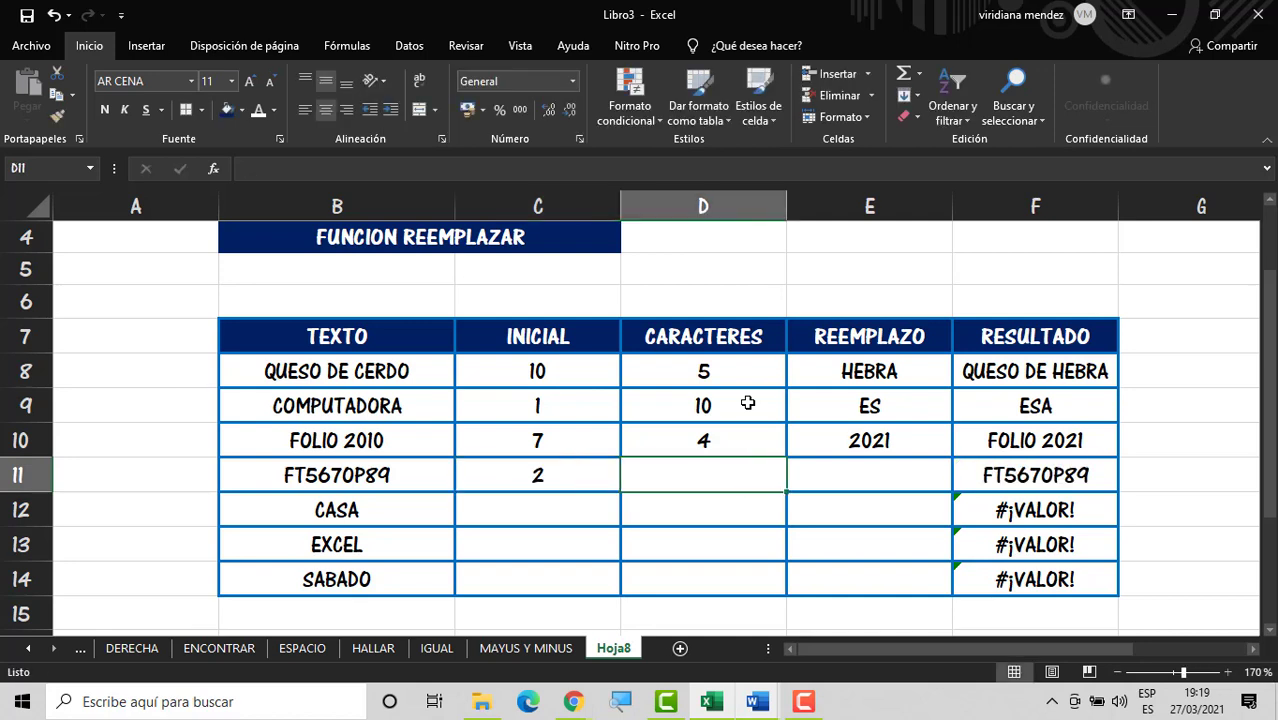
text(7)
key(Tab)
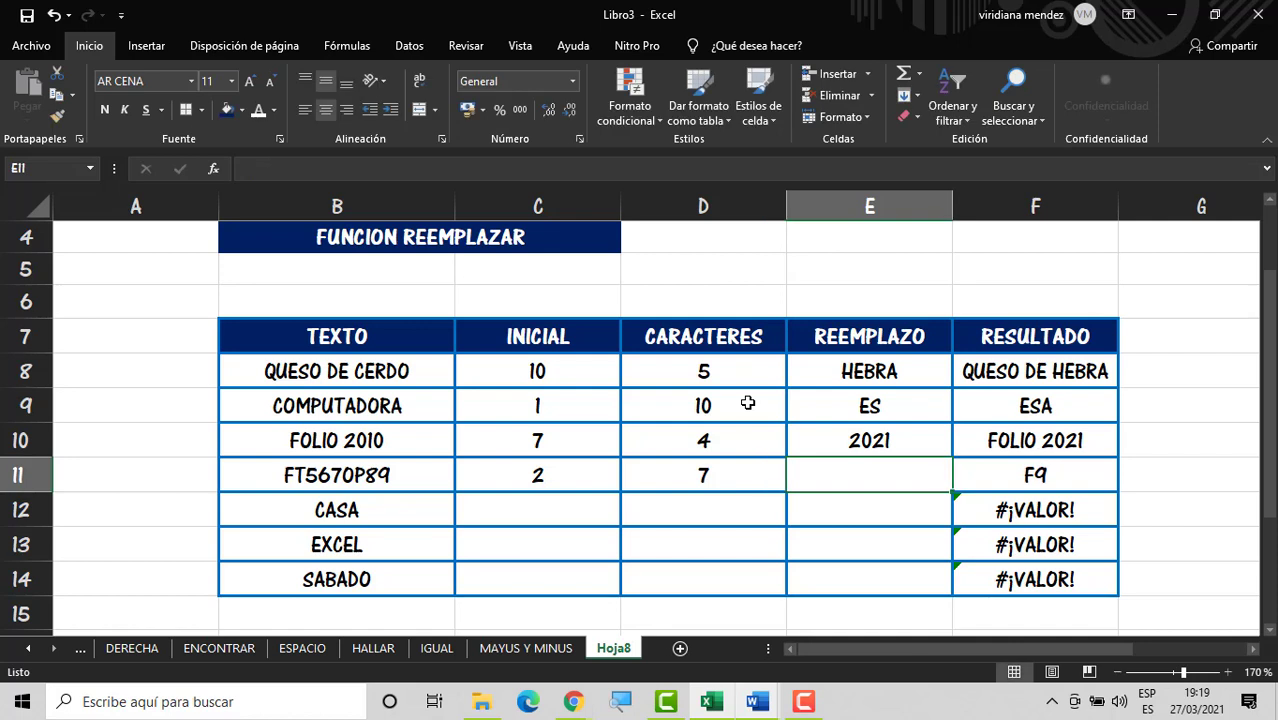
text(25)
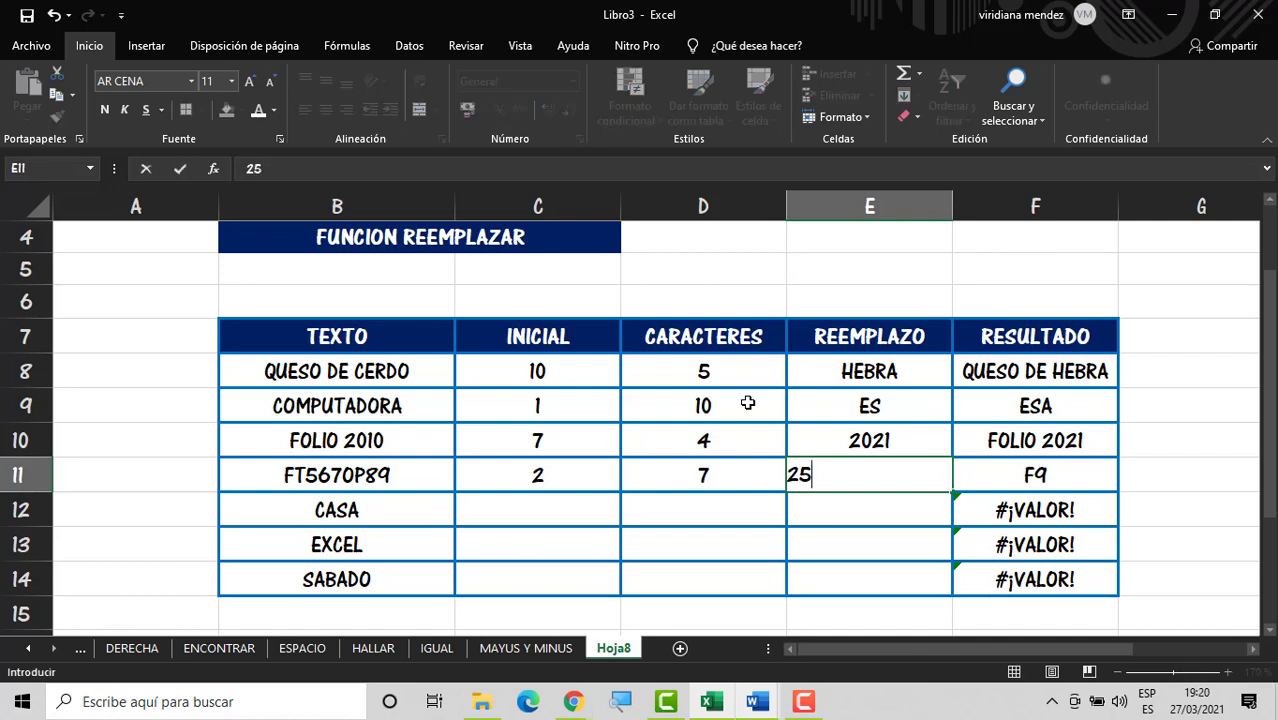
text(8994410P)
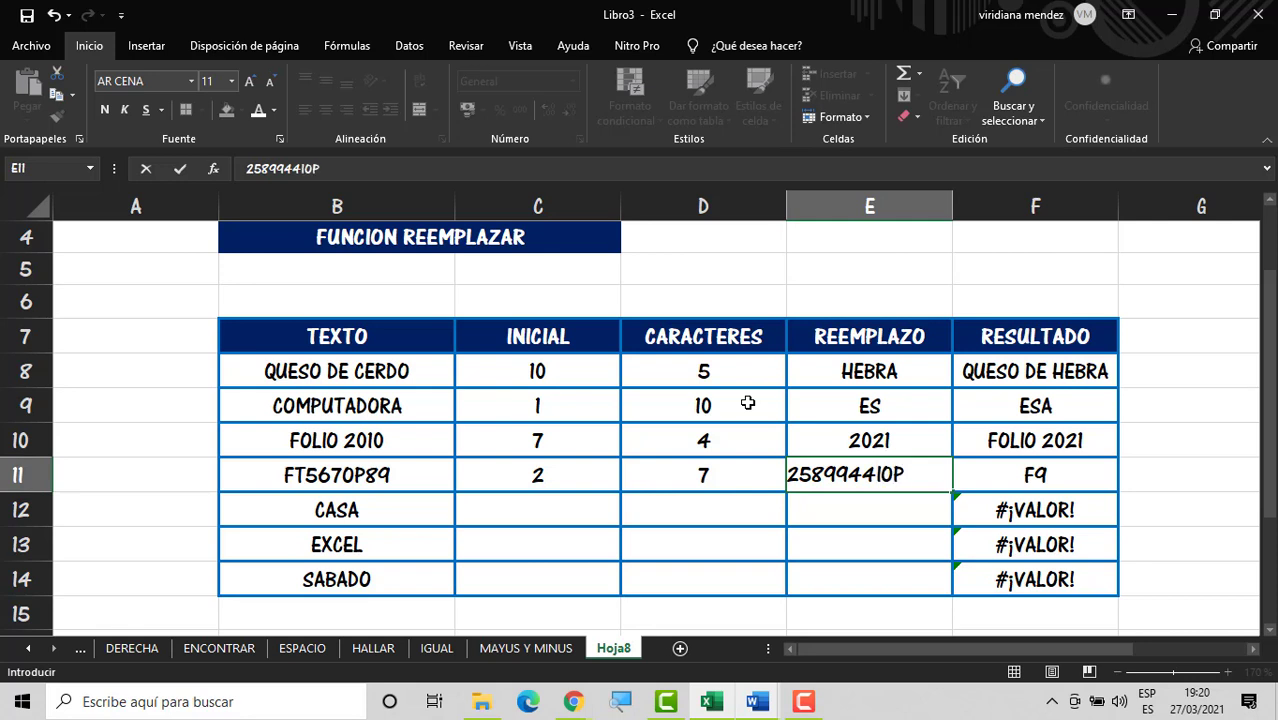
key(Return)
Step: Fill row 12 for CASA with INICIAL 2, CARACTERES 2 and REEMPLAZO ZA
key(Left)
key(Left)
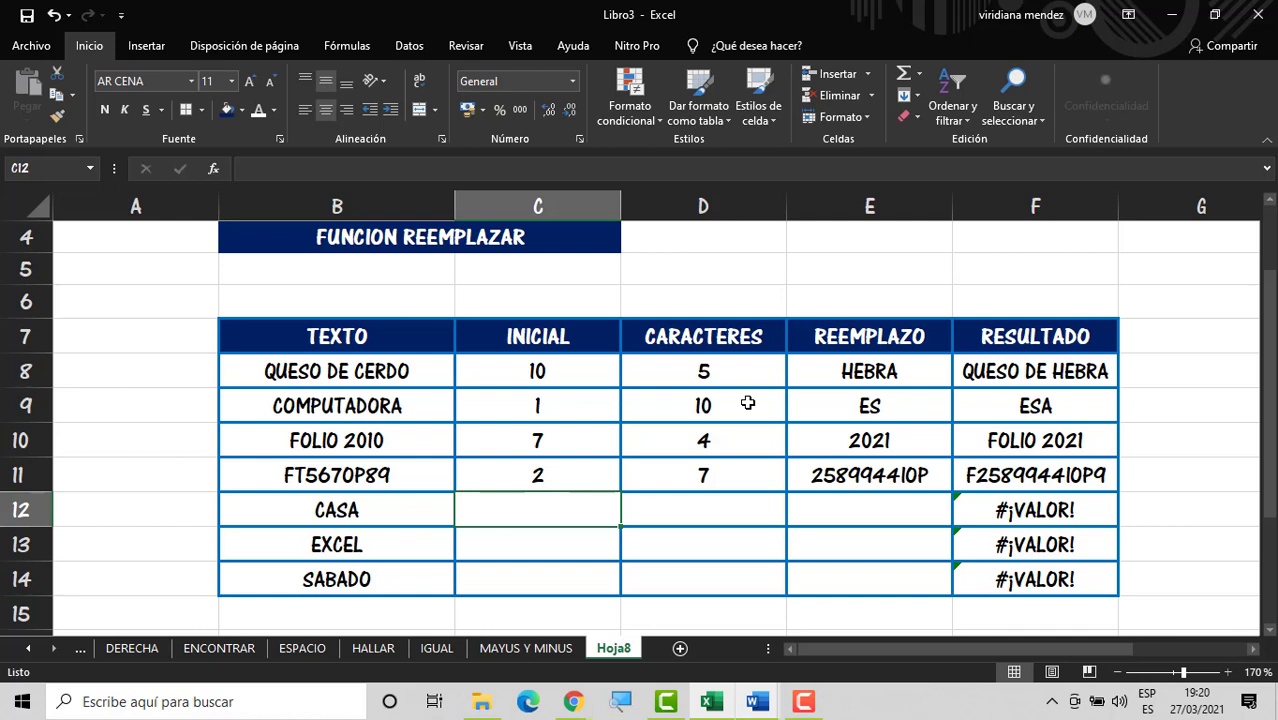
text(2)
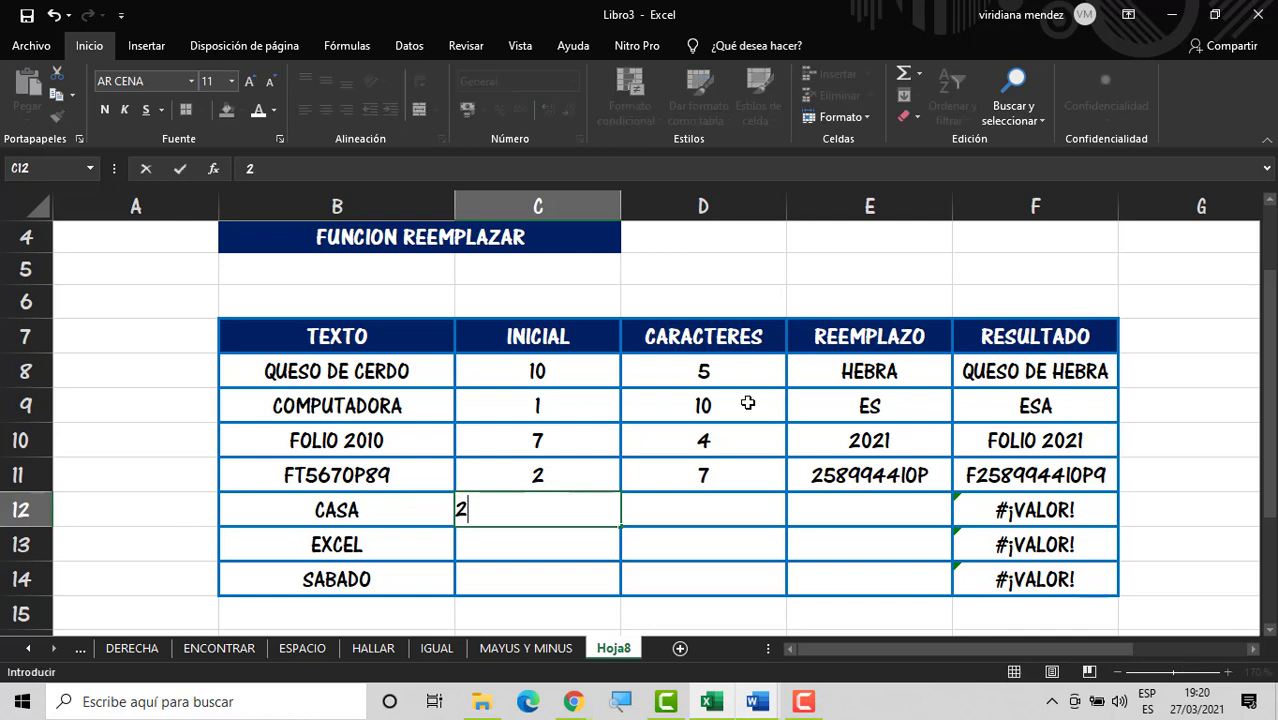
key(Tab)
text(2)
key(Tab)
text(2)
key(Escape)
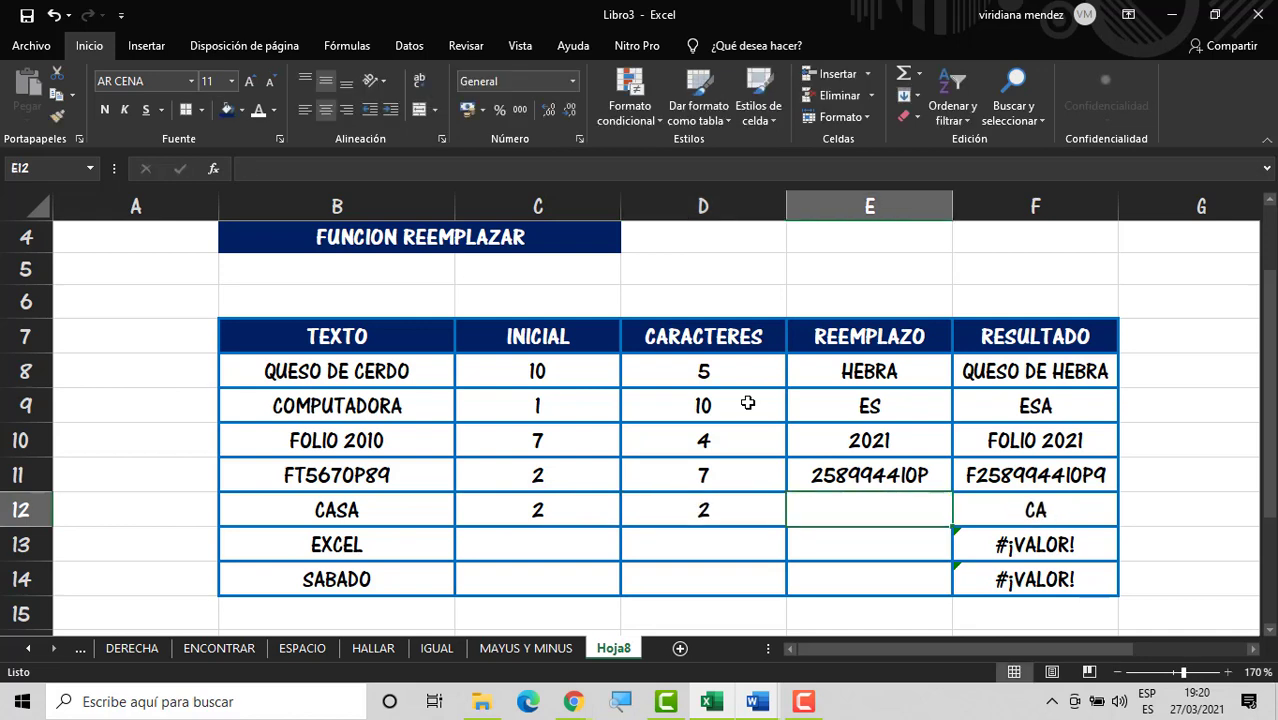
text(ZA)
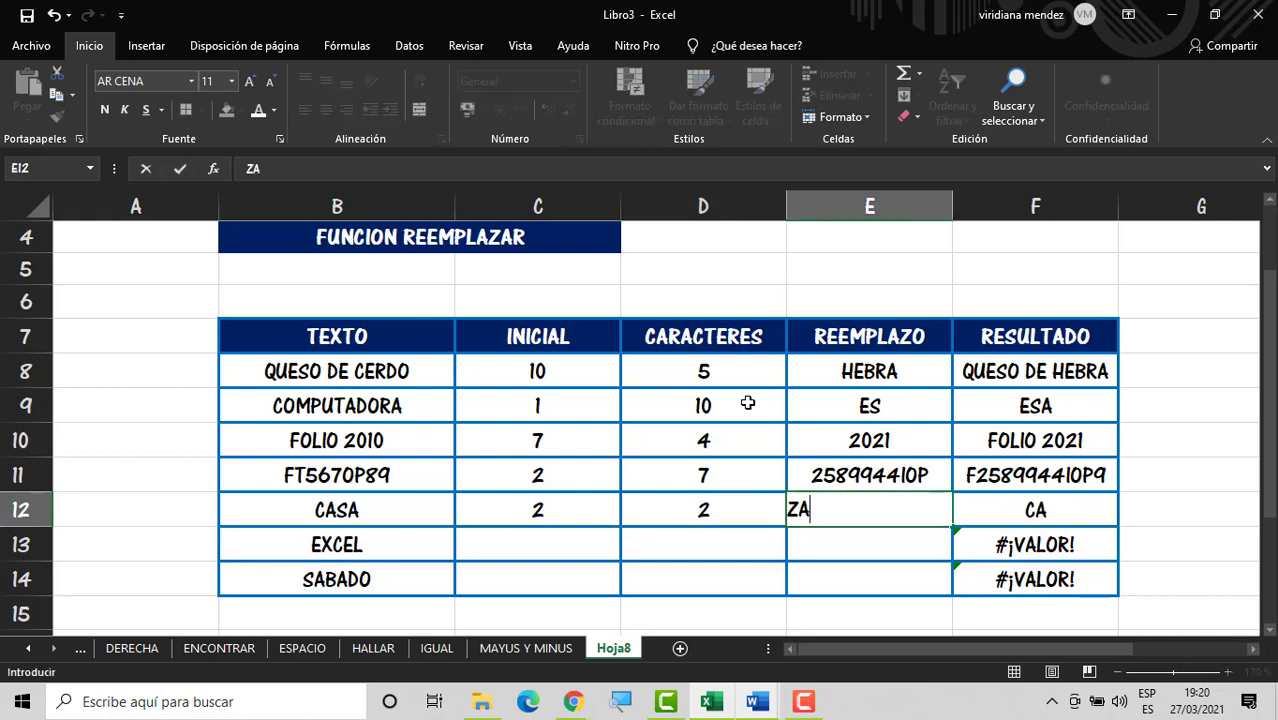
key(Return)
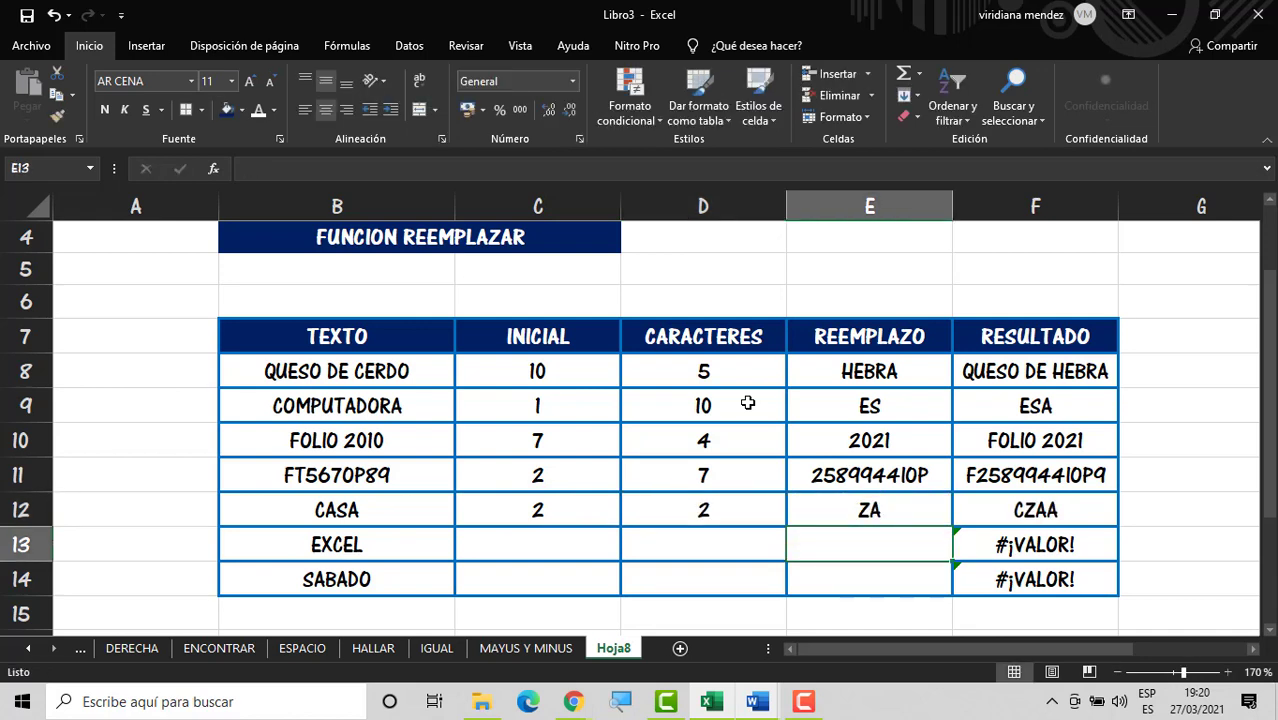
Step: Try the CARACTERES value 1 for CASA in D12
key(Up)
key(Left)
key(Left)
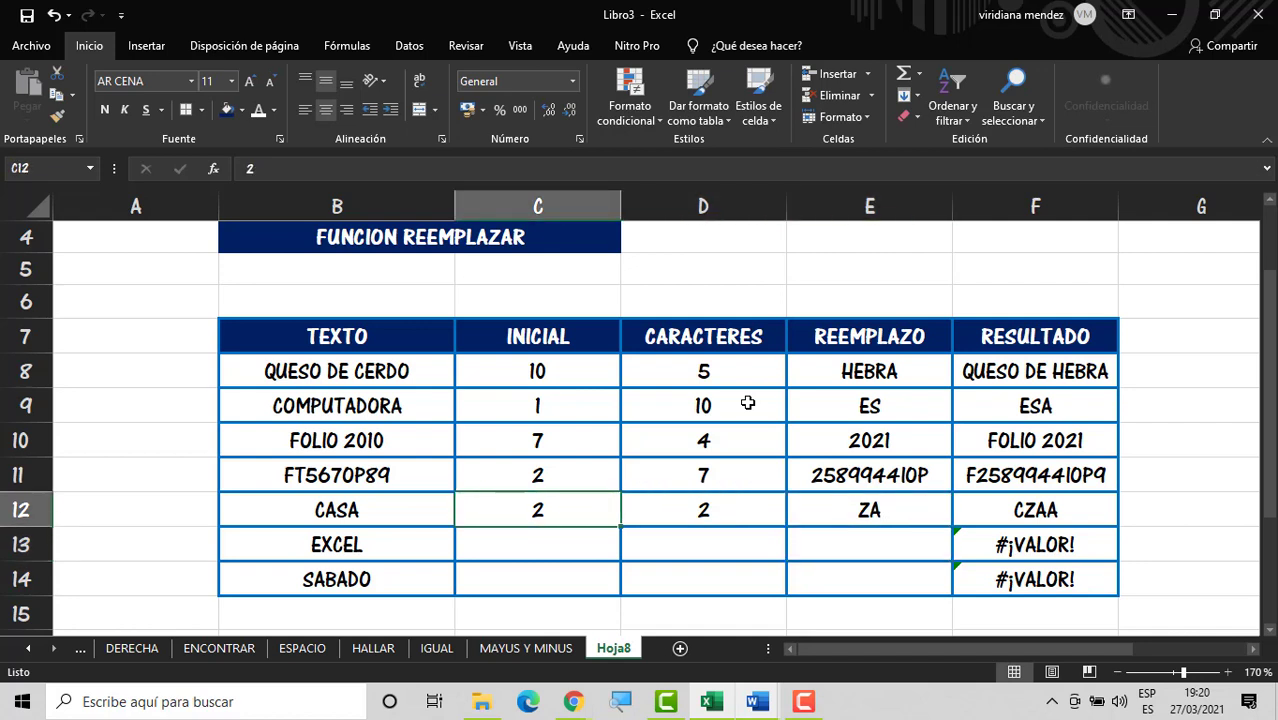
key(Right)
key(Left)
key(Right)
text(1)
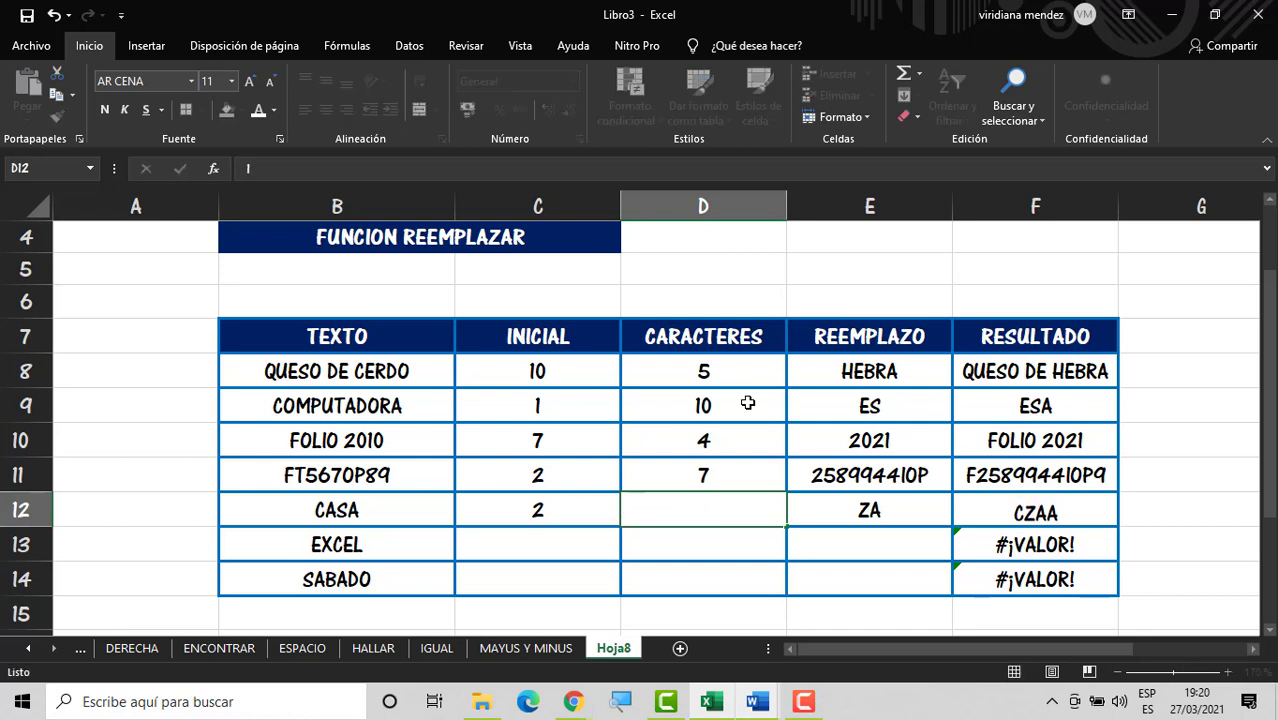
key(Return)
key(Up)
Step: Set the CARACTERES value in D12 to 2 and the INICIAL value in C12 to 3
text(2)
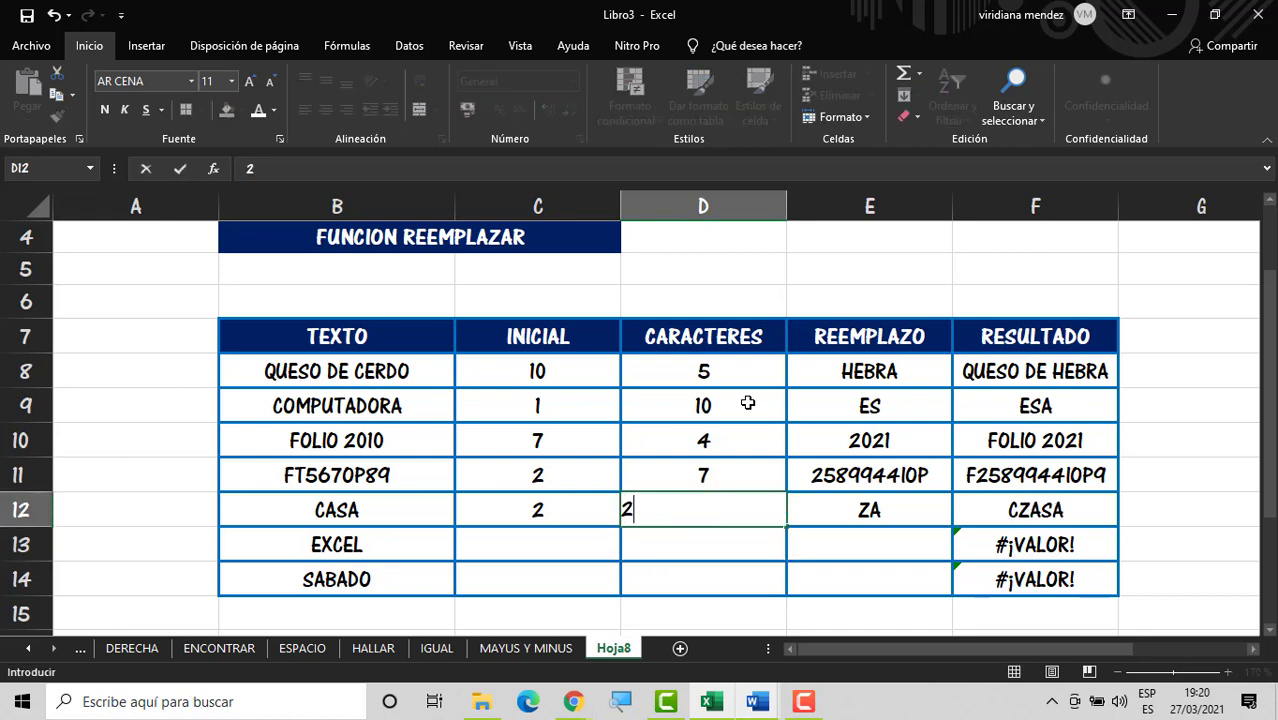
key(Return)
key(Up)
key(Left)
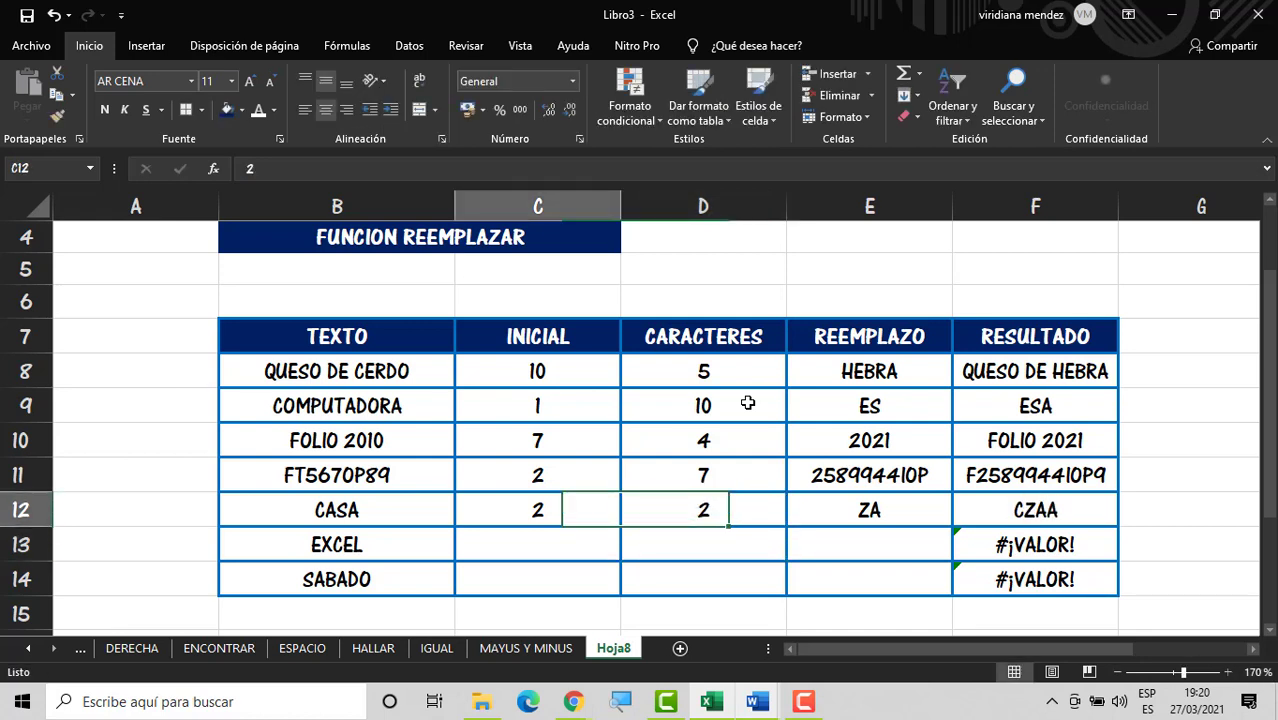
text(3)
key(Return)
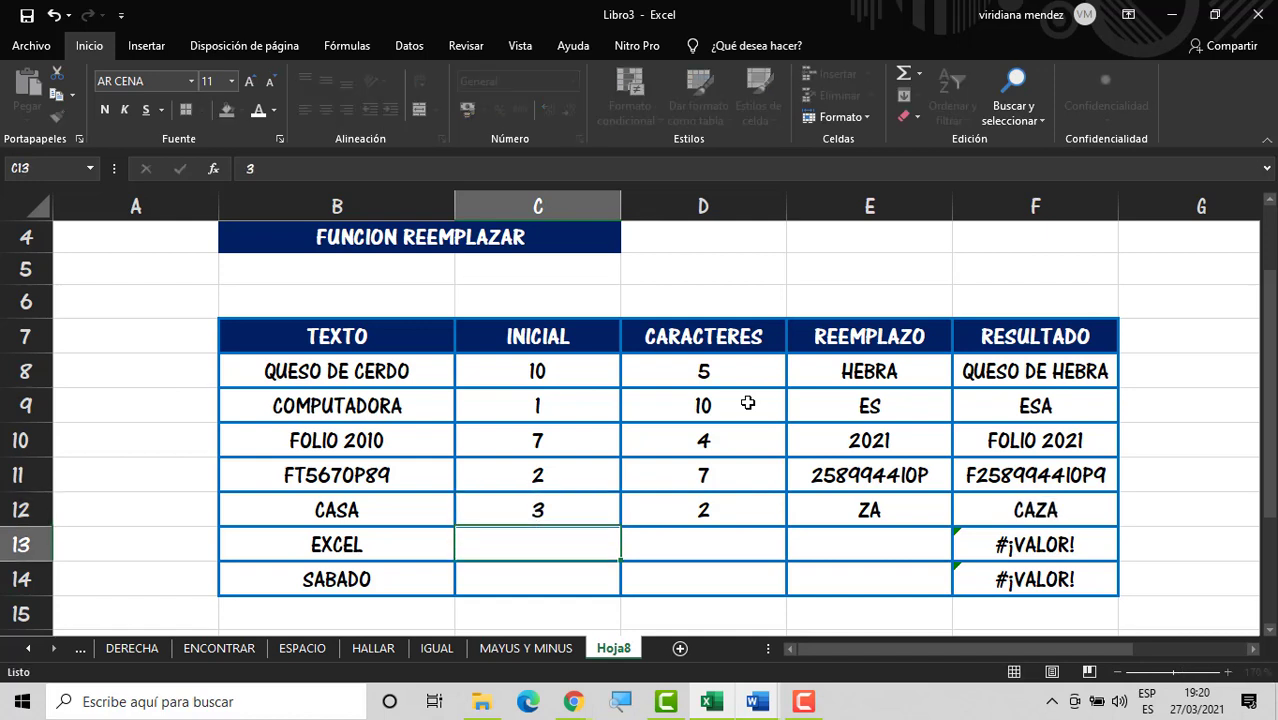
Step: Try the INICIAL values 1 and 2 in C13 with the CARACTERES value 2 in D13 for EXCEL
key(Up)
key(Down)
key(Down)
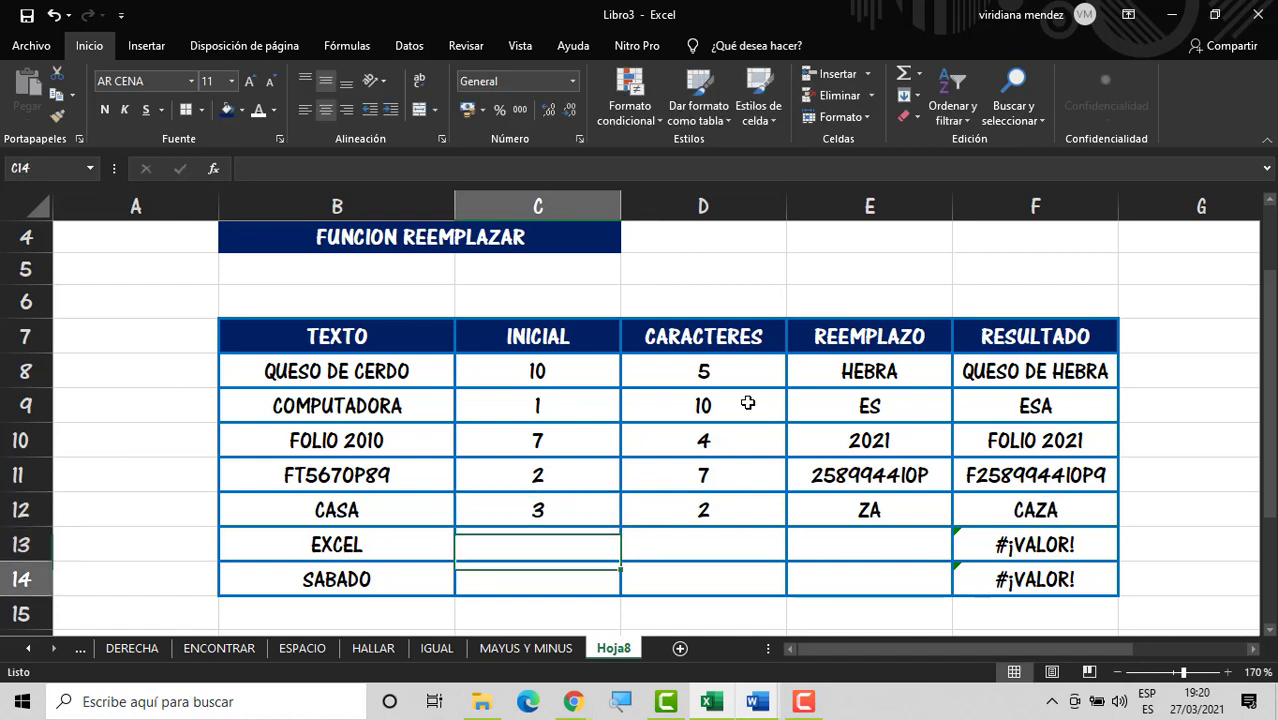
key(Up)
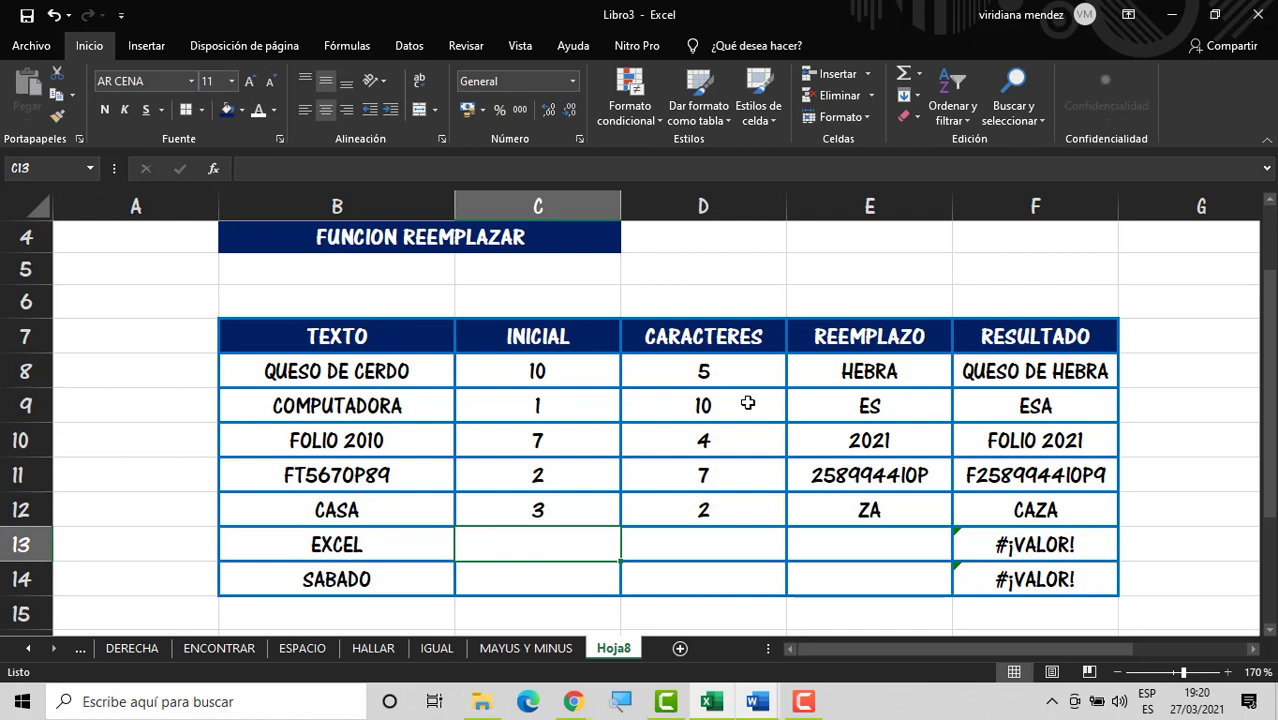
text(1)
key(Tab)
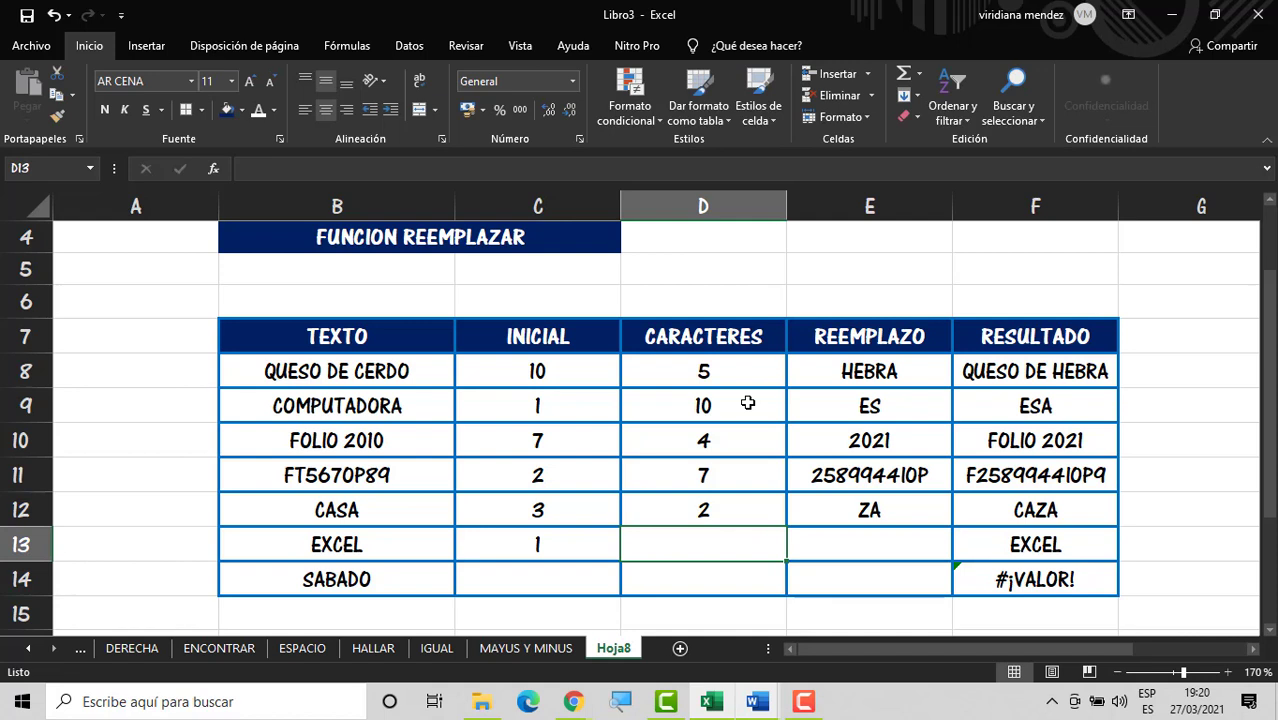
text(2)
key(Tab)
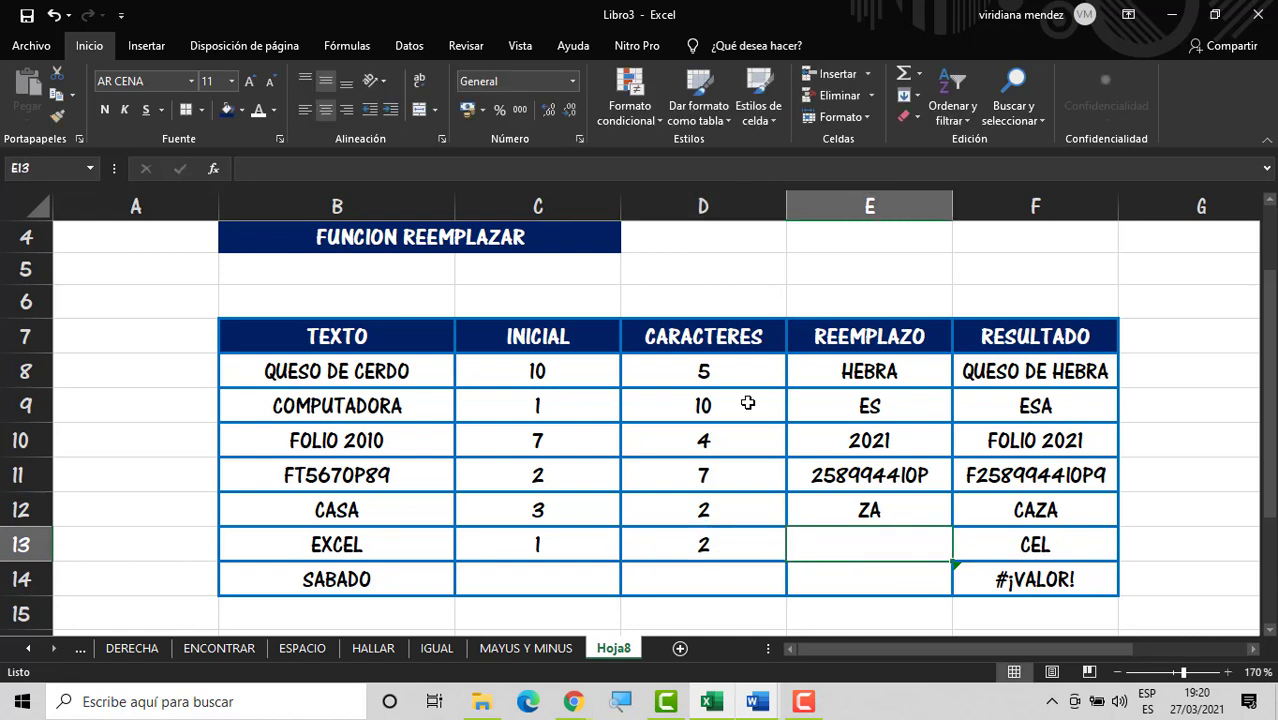
key(Left)
key(Left)
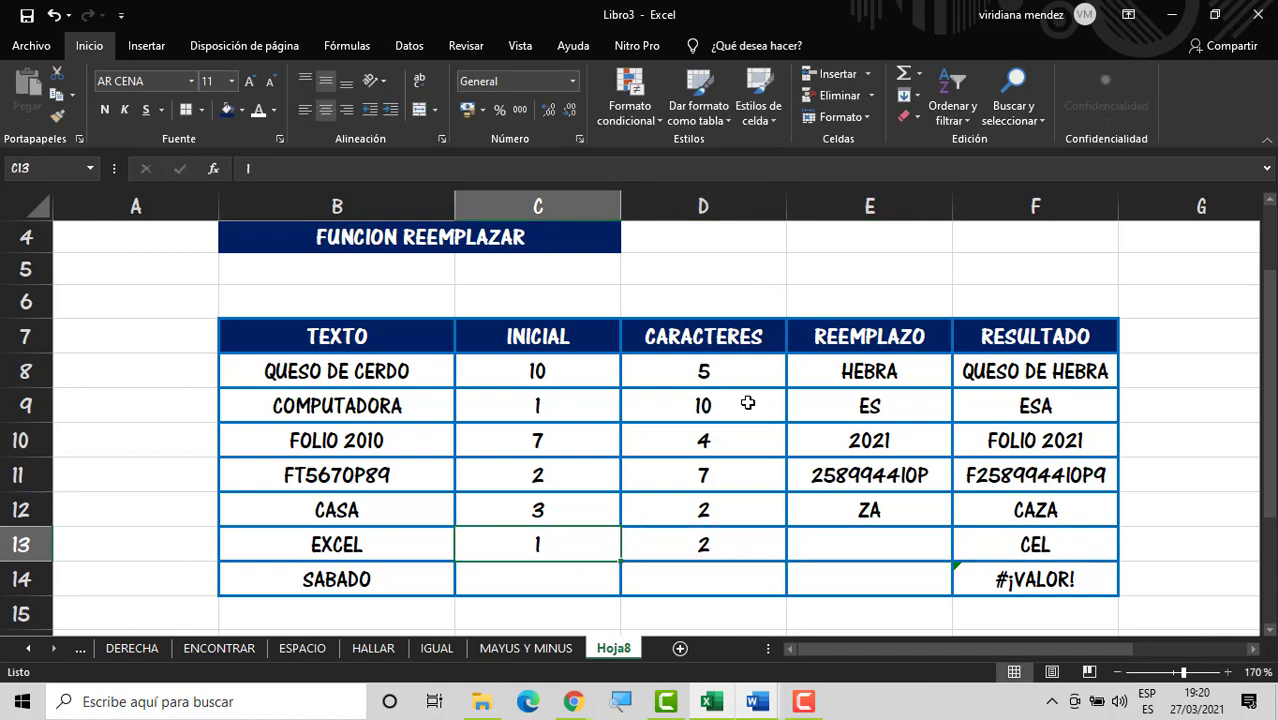
text(2)
key(Tab)
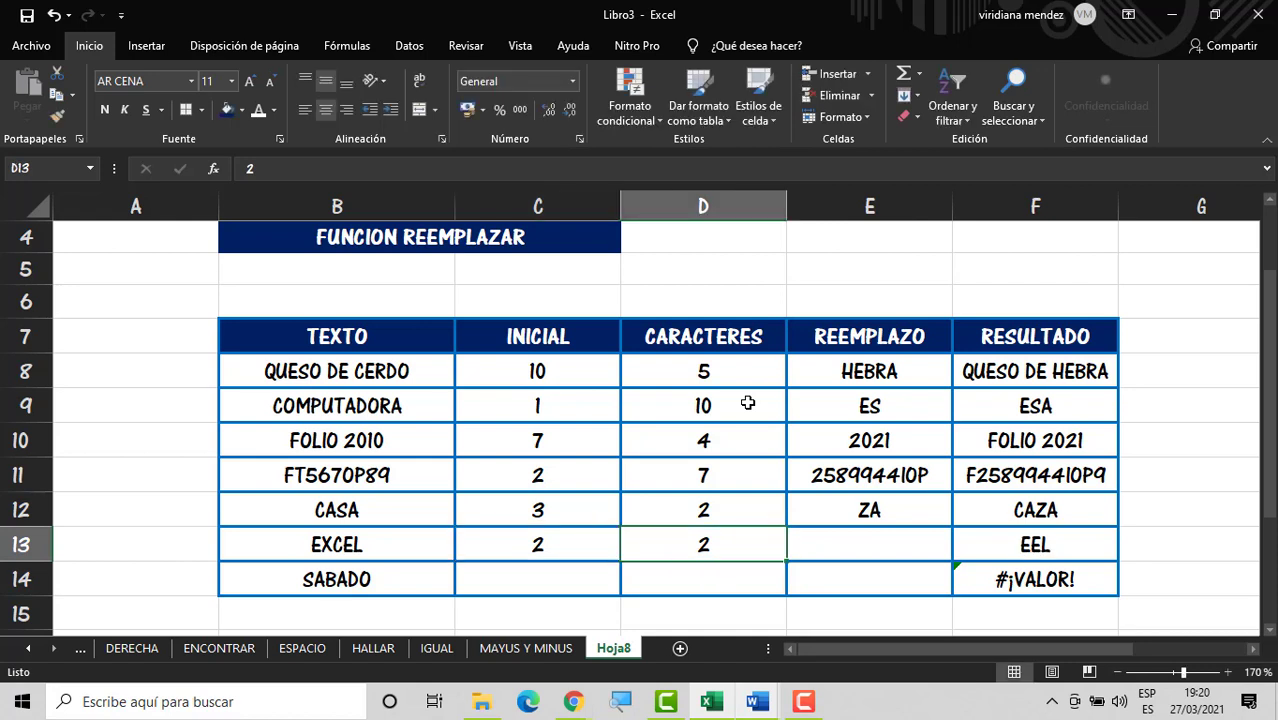
Step: Set the INICIAL value in C13 to 3 and the CARACTERES value in D13 to 5
key(Left)
text(3)
key(Tab)
text(5)
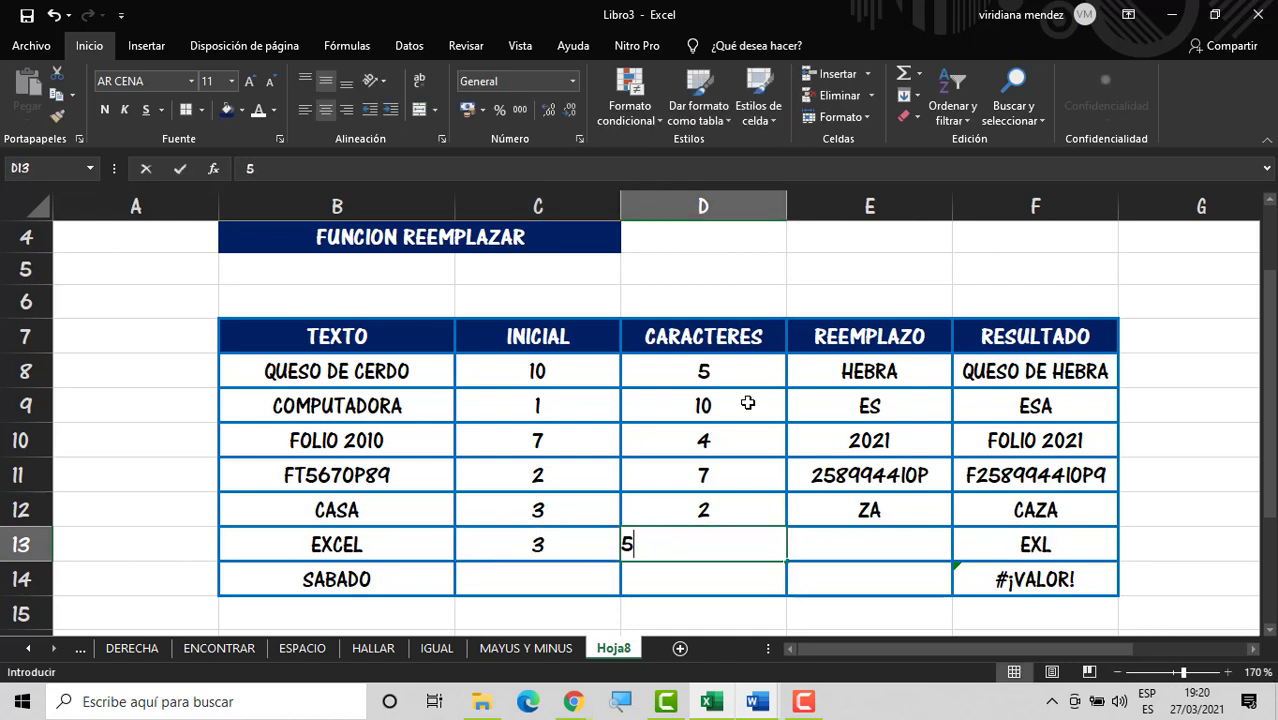
key(Tab)
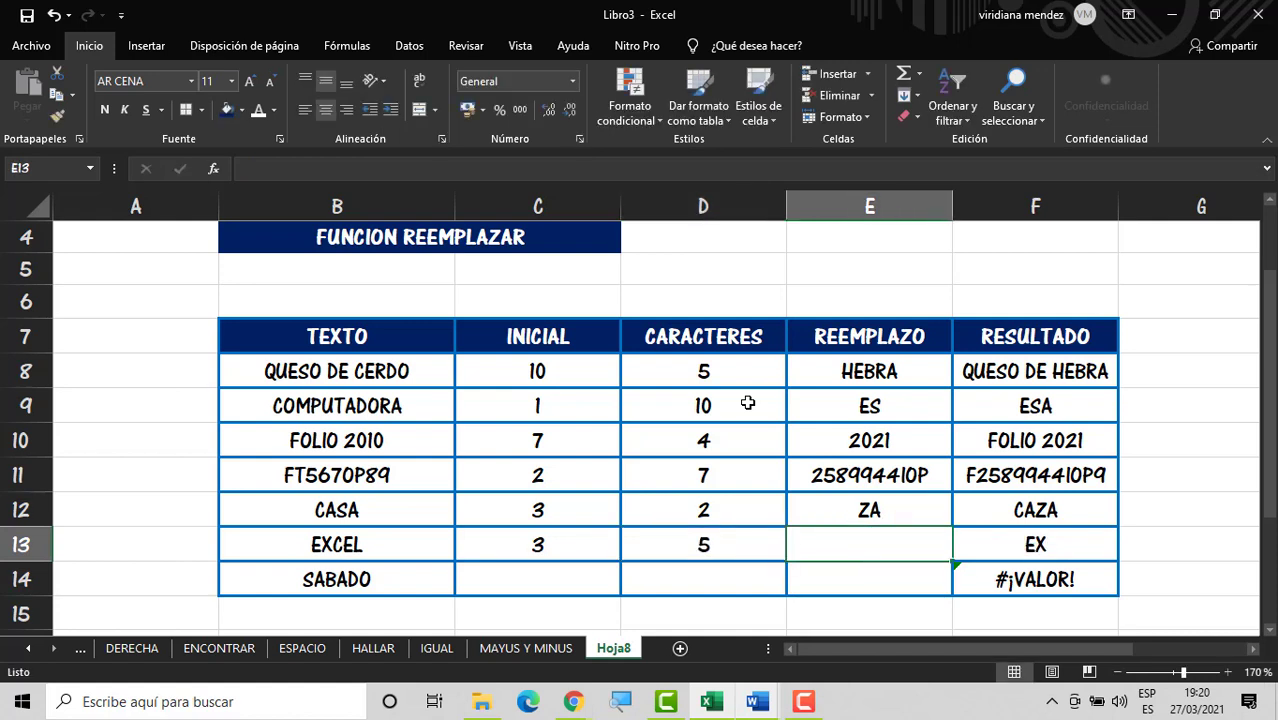
Step: Enter ELENTE as the replacement text in the EXCEL row
text(ELEN)
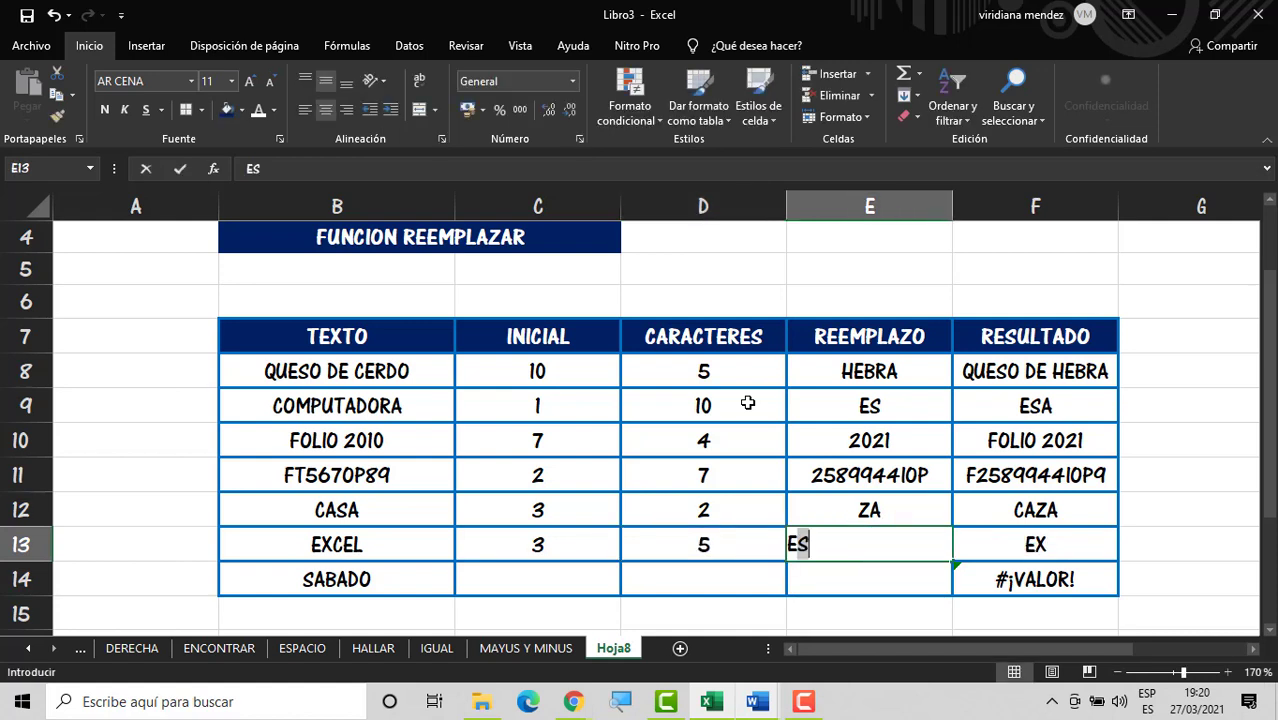
text(TE)
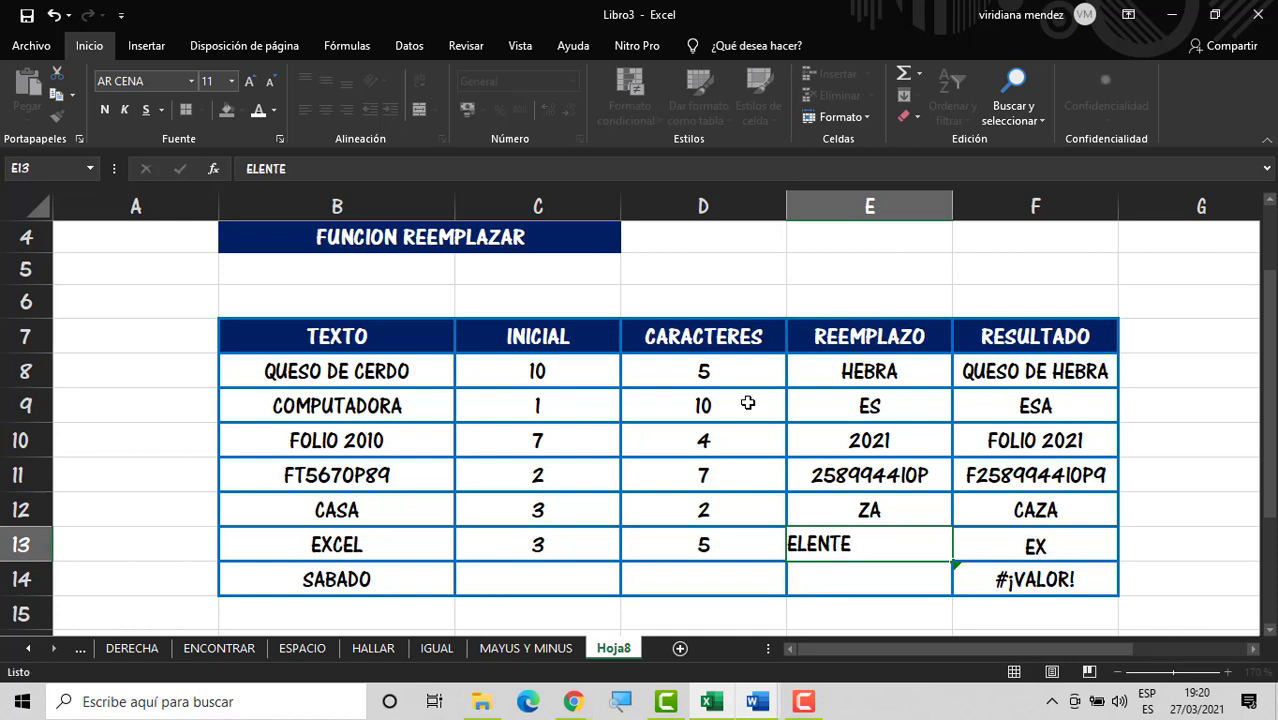
key(Return)
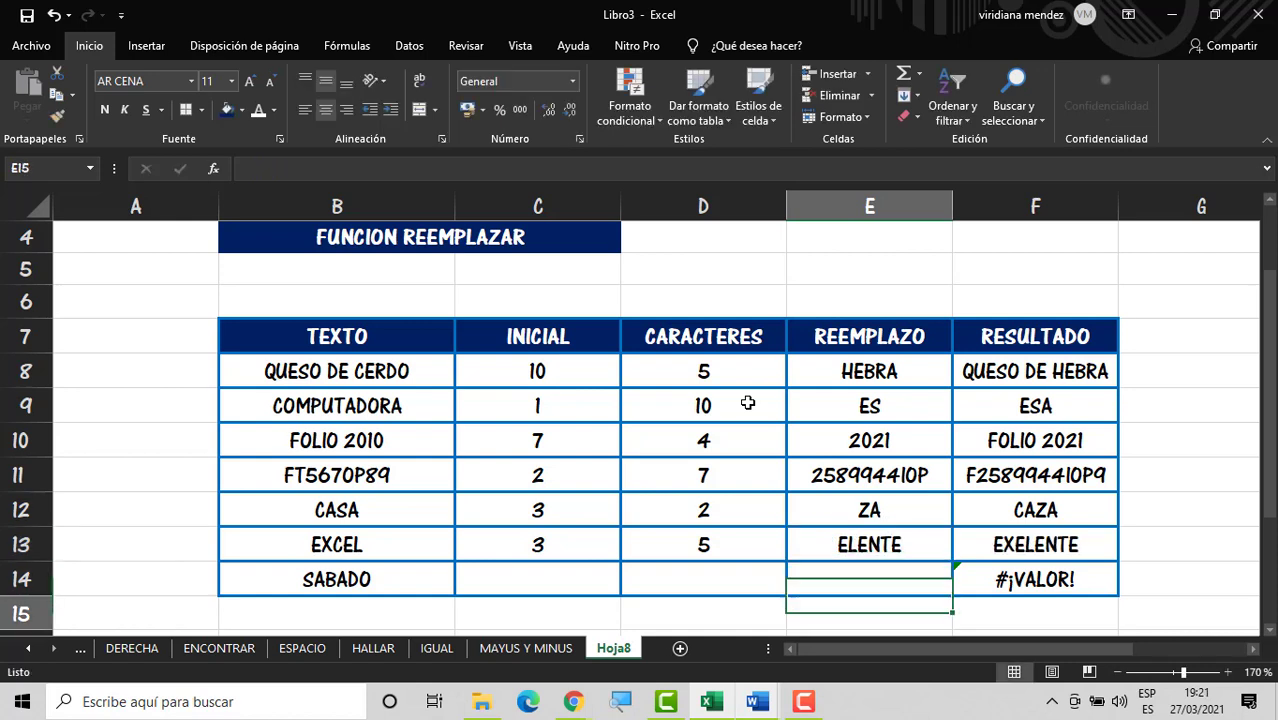
Step: Try initial position 5 with character counts of 2 and 1 in the SABADO row
key(Left)
key(Left)
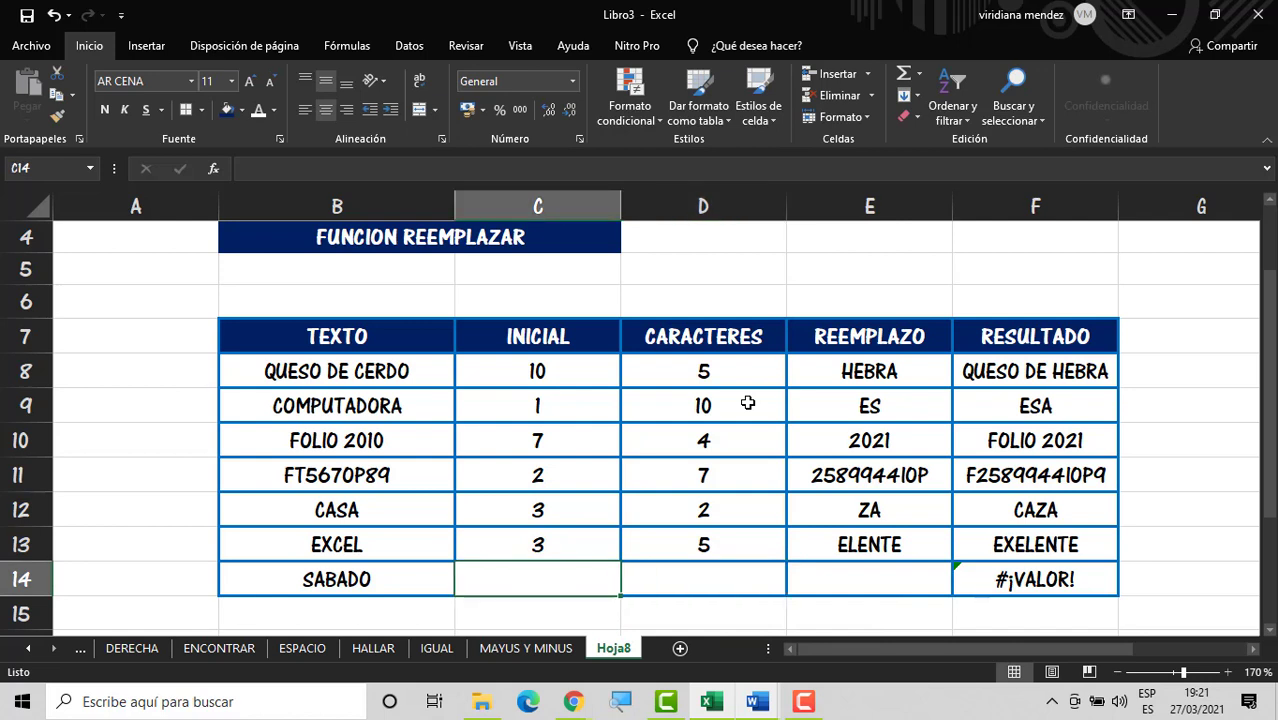
text(5)
key(Tab)
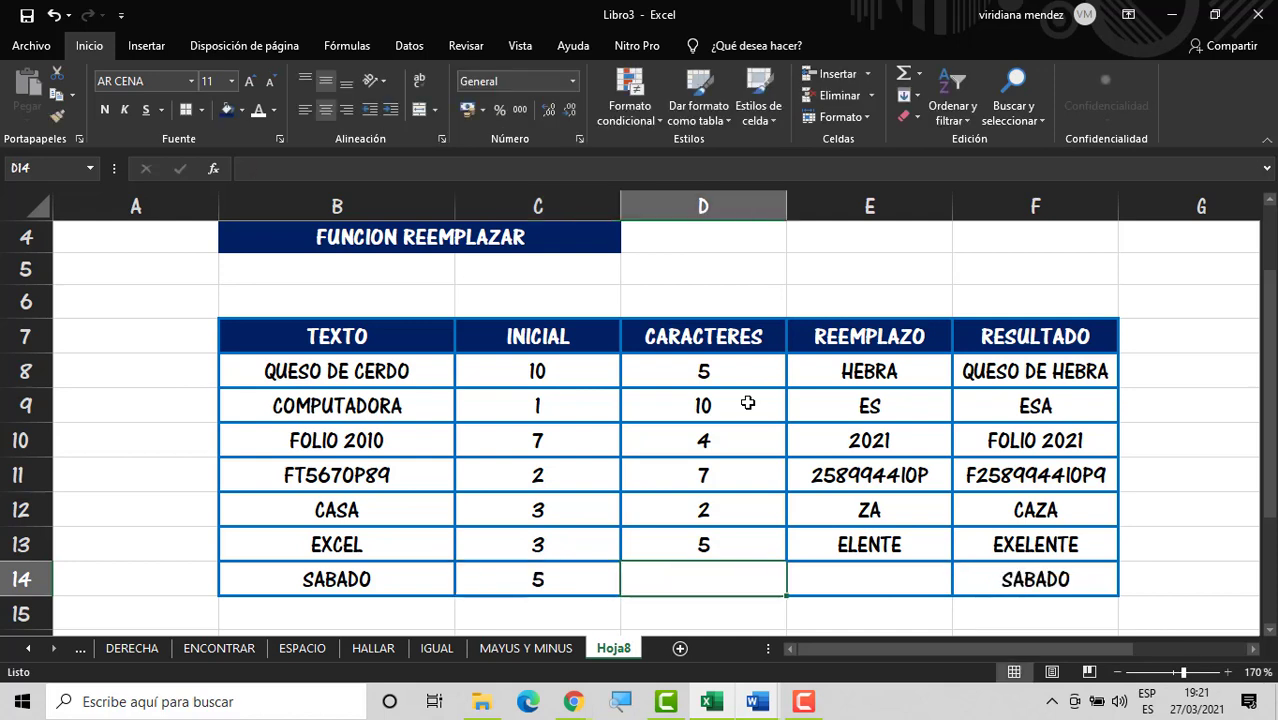
text(2)
key(Left)
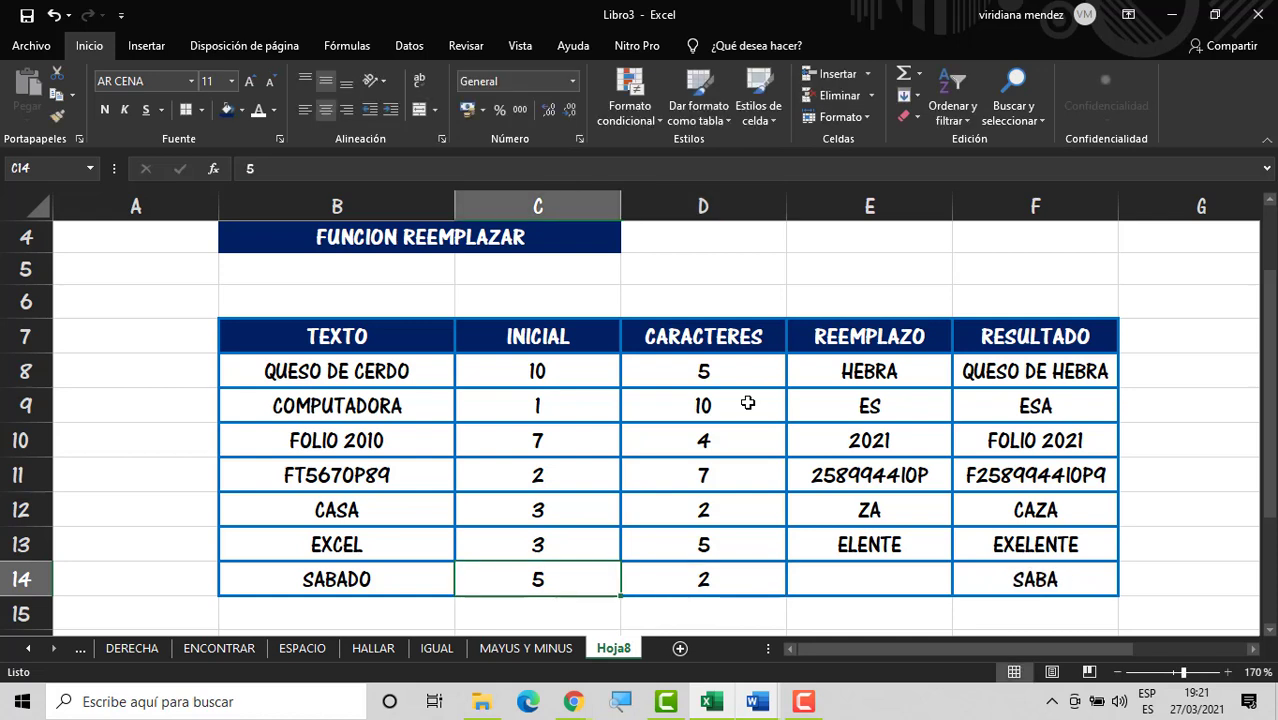
key(Right)
text(1)
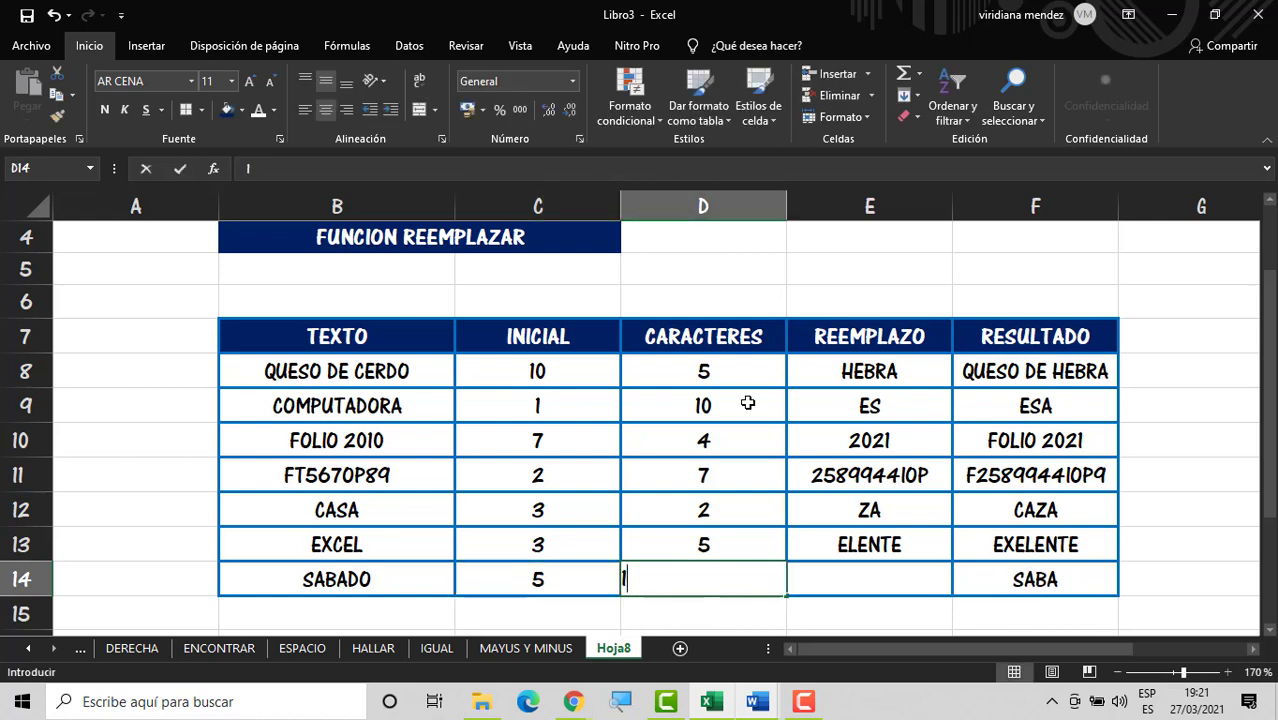
key(Tab)
key(Left)
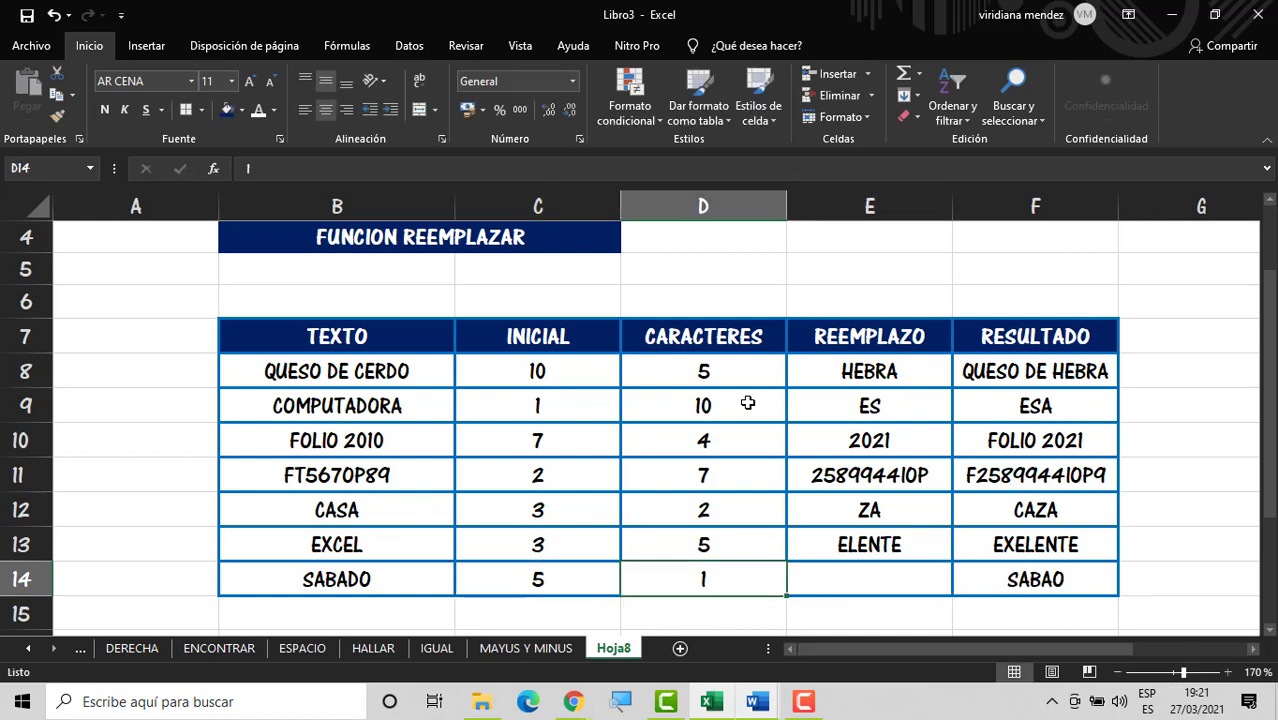
Step: Set the SABADO row to initial position 6, character count 2 and replacement text IN
key(BackSpace)
text(2)
key(Left)
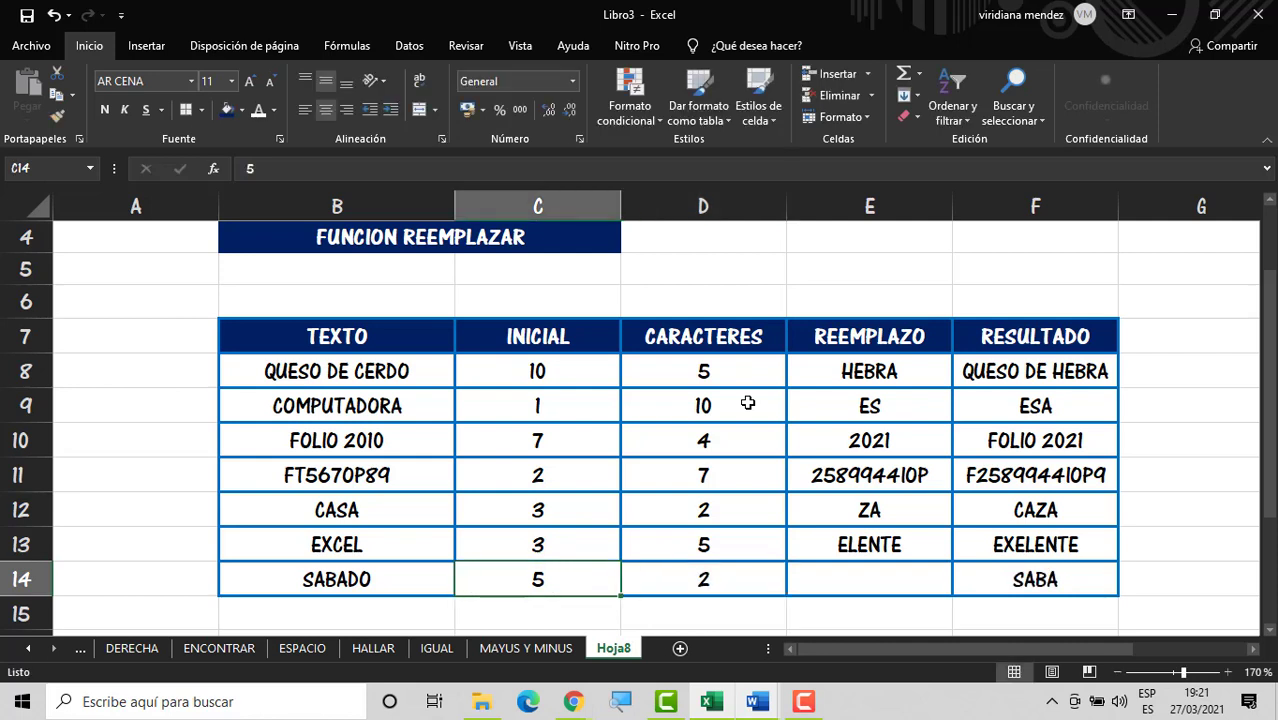
text(6)
key(Tab)
key(Tab)
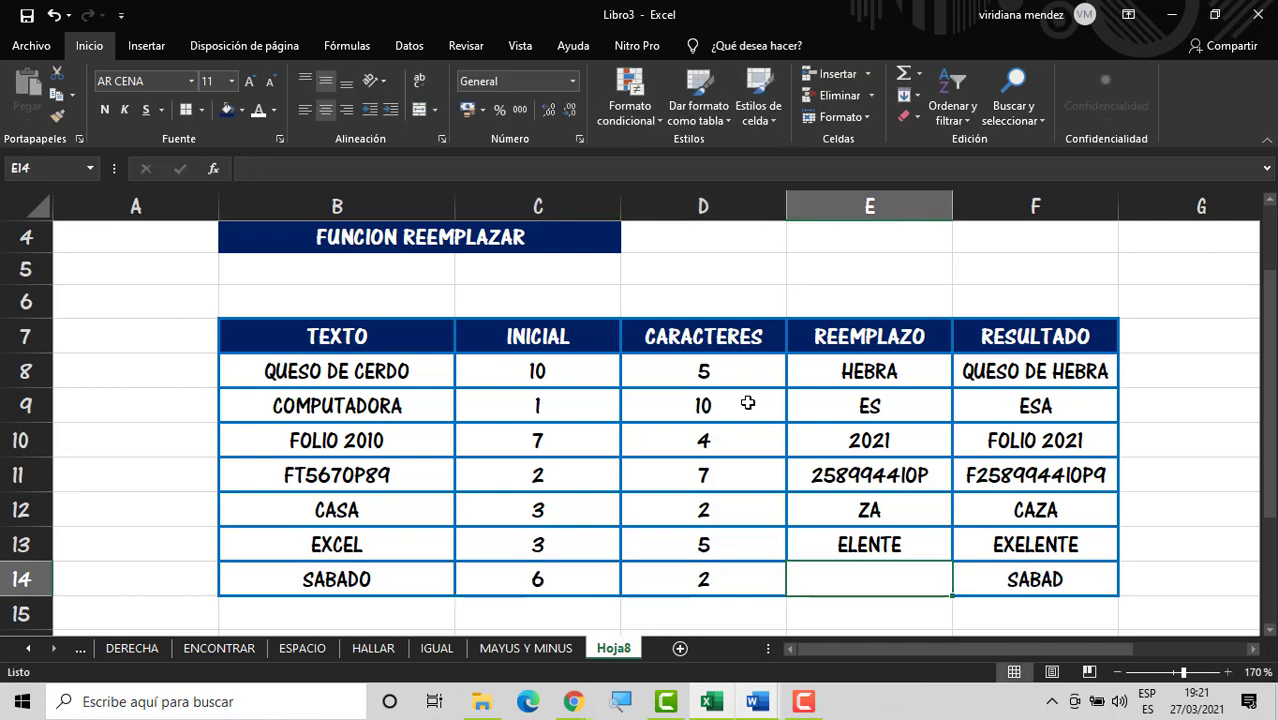
text(IN)
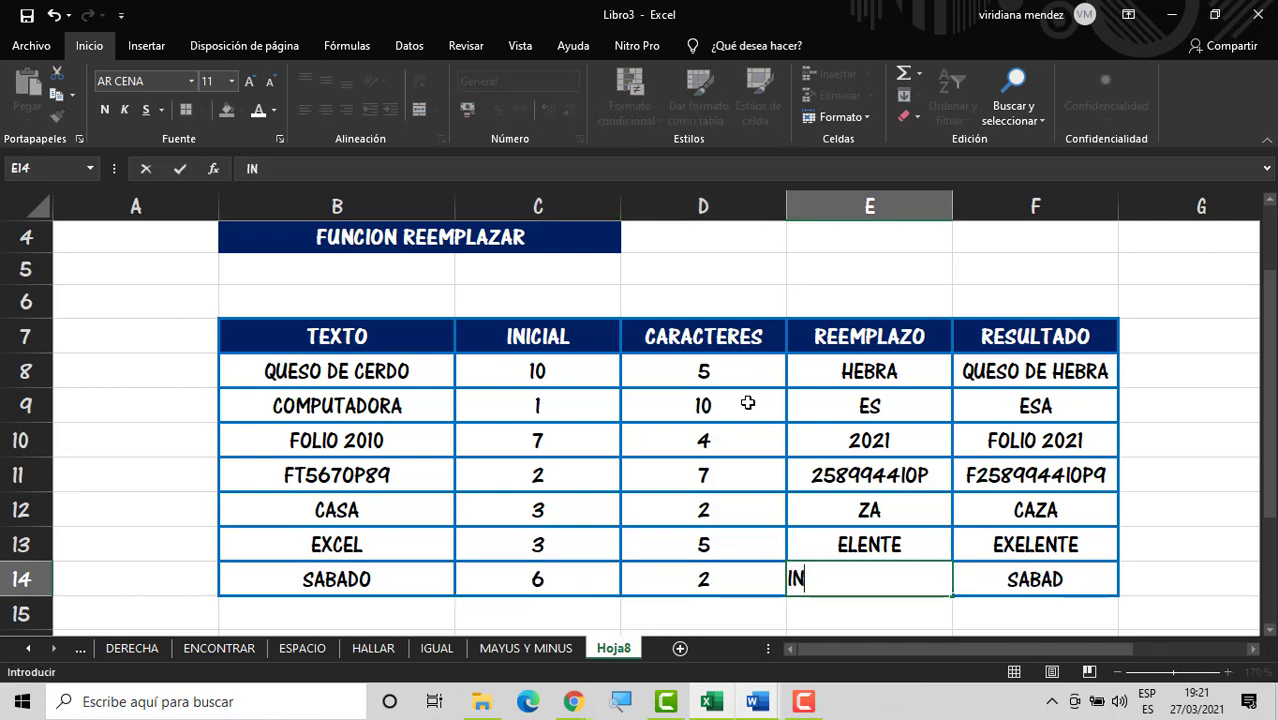
key(Return)
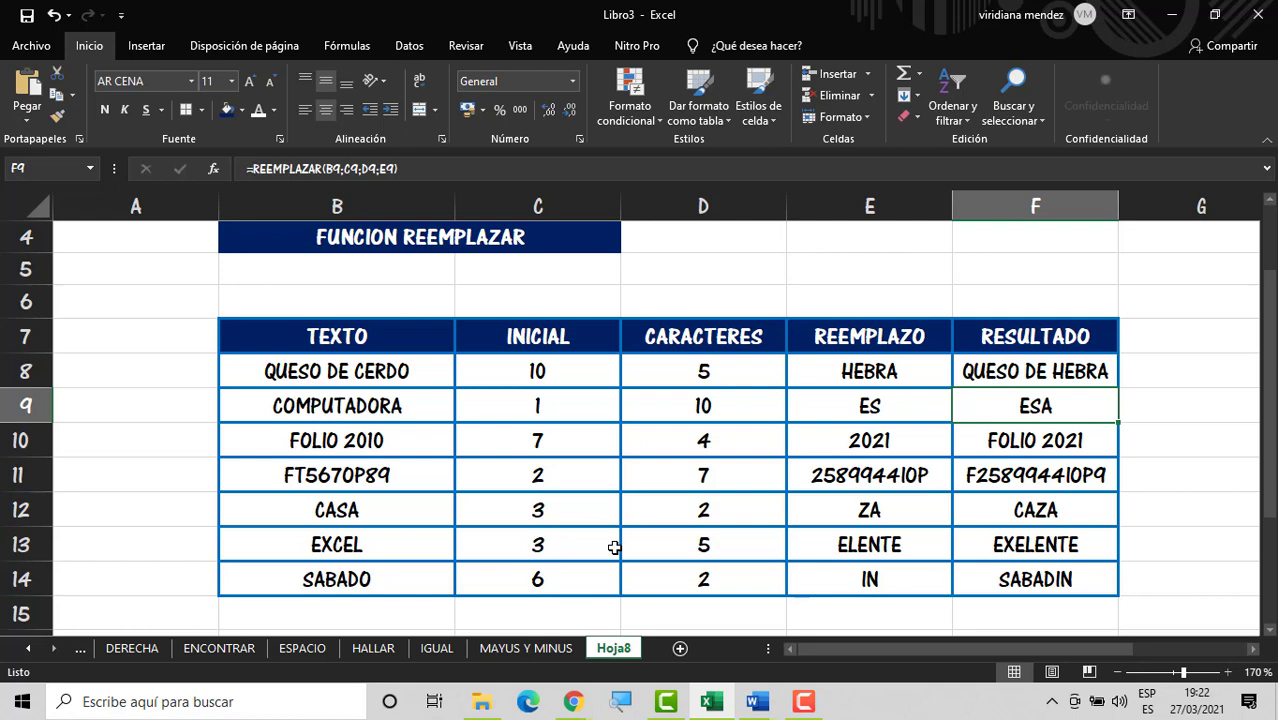
Step: Review the DERECHA and MAYUS Y MINUS sheets, and return to the initial position of QUESO DE CERDO on Hoja8
click(146, 654)
click(420, 506)
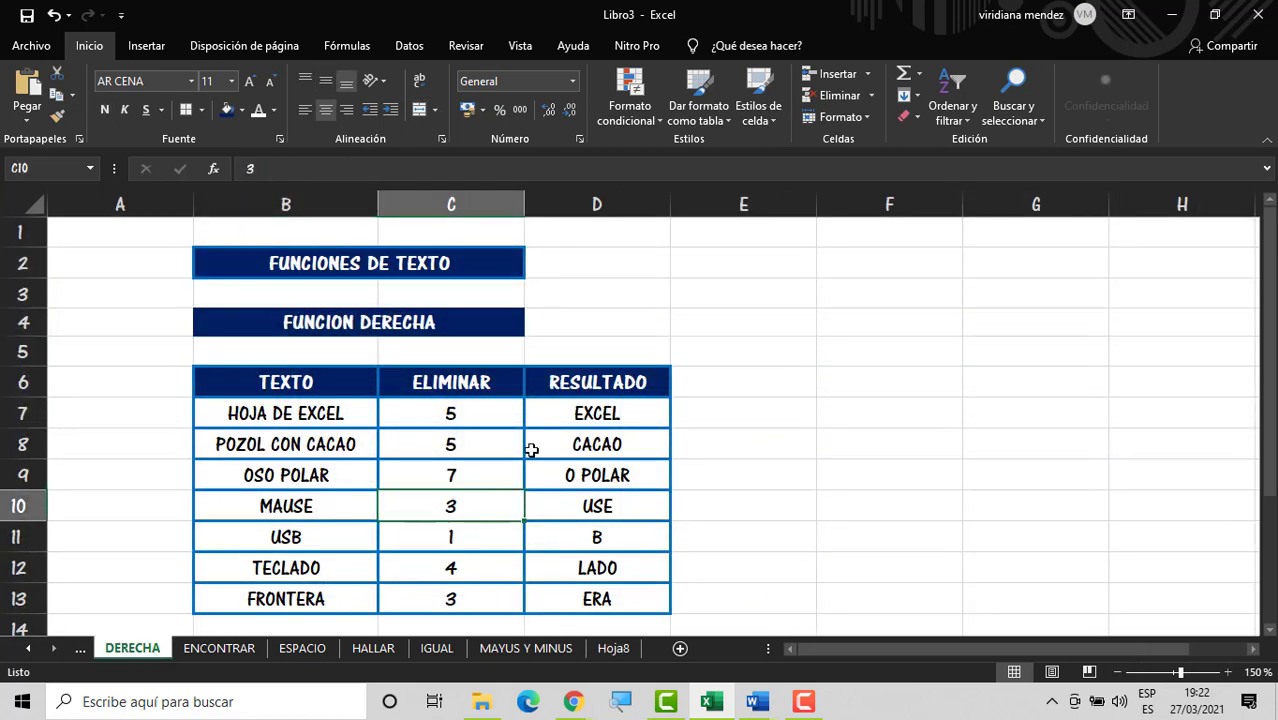
click(535, 652)
click(612, 648)
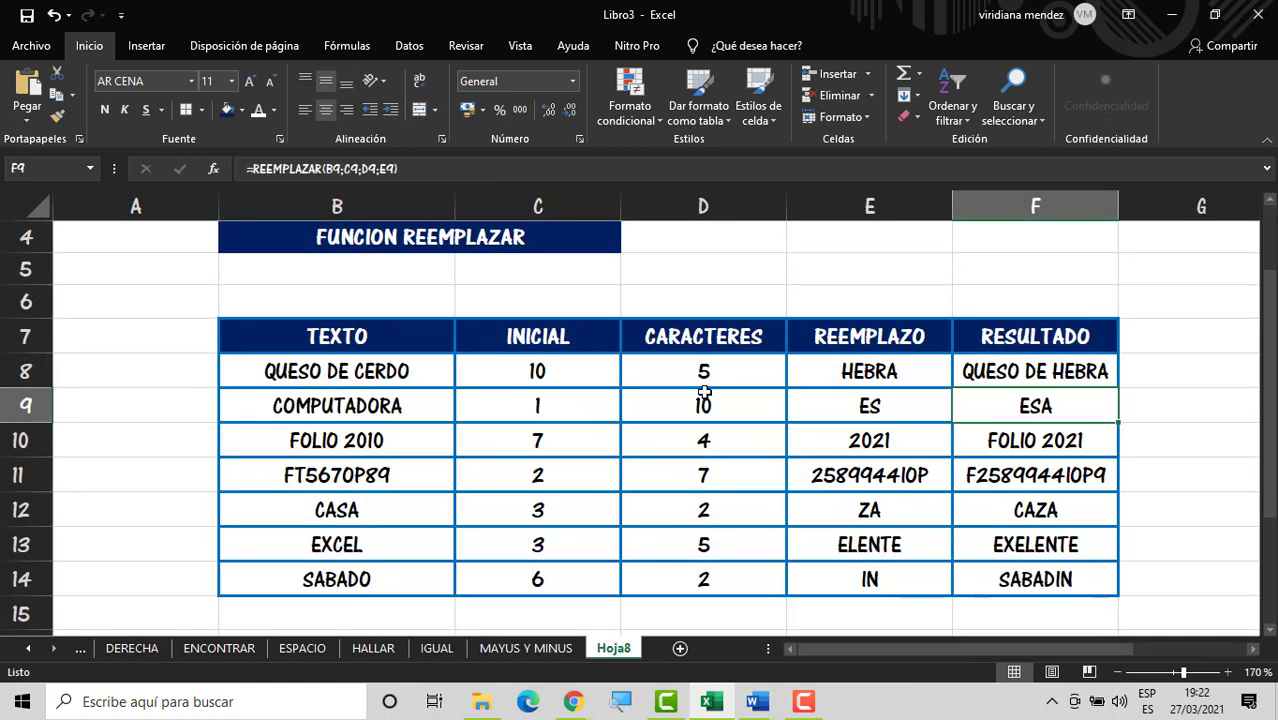
click(573, 369)
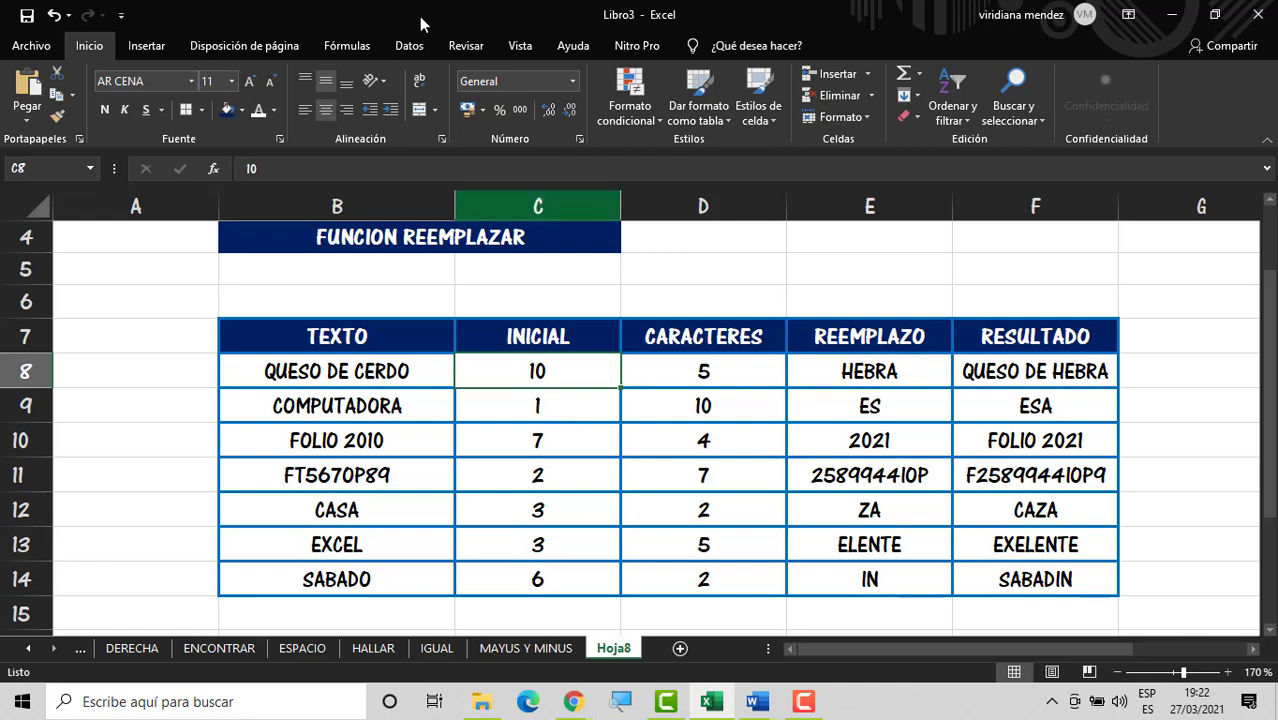
Step: Clear the replacement text in the QUESO DE CERDO row and enter HEBRA again
click(888, 365)
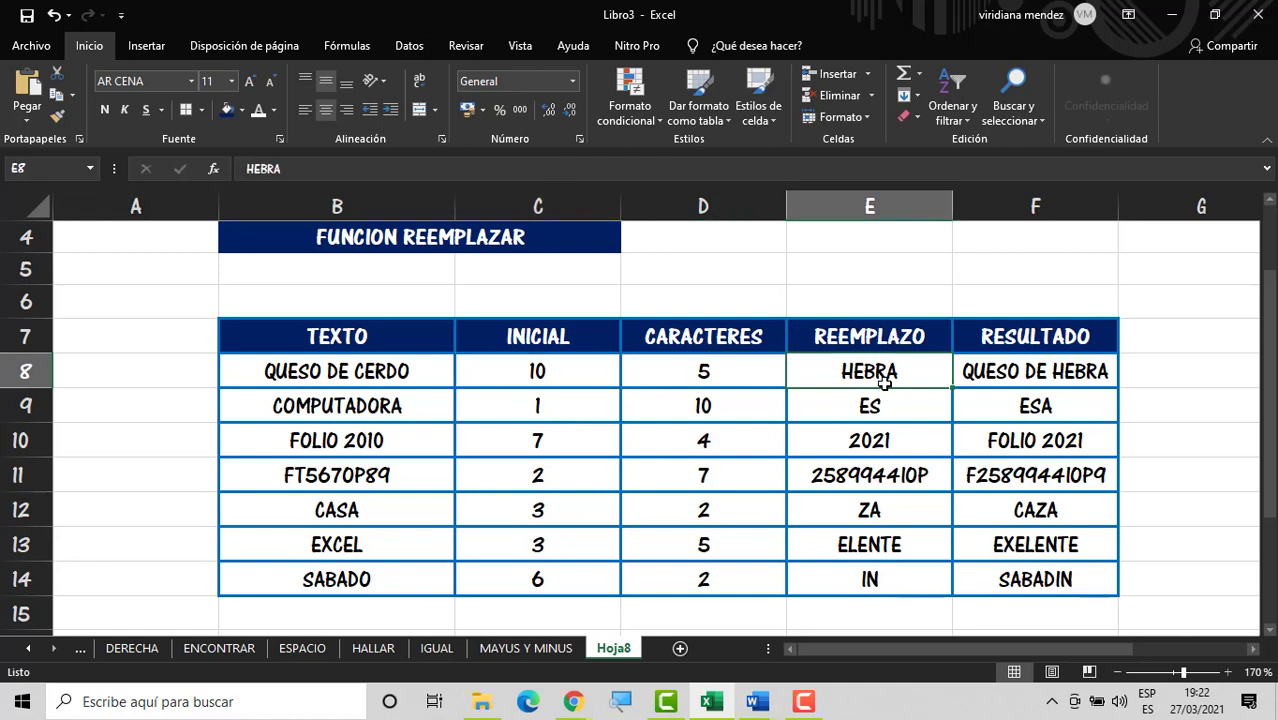
key(BackSpace)
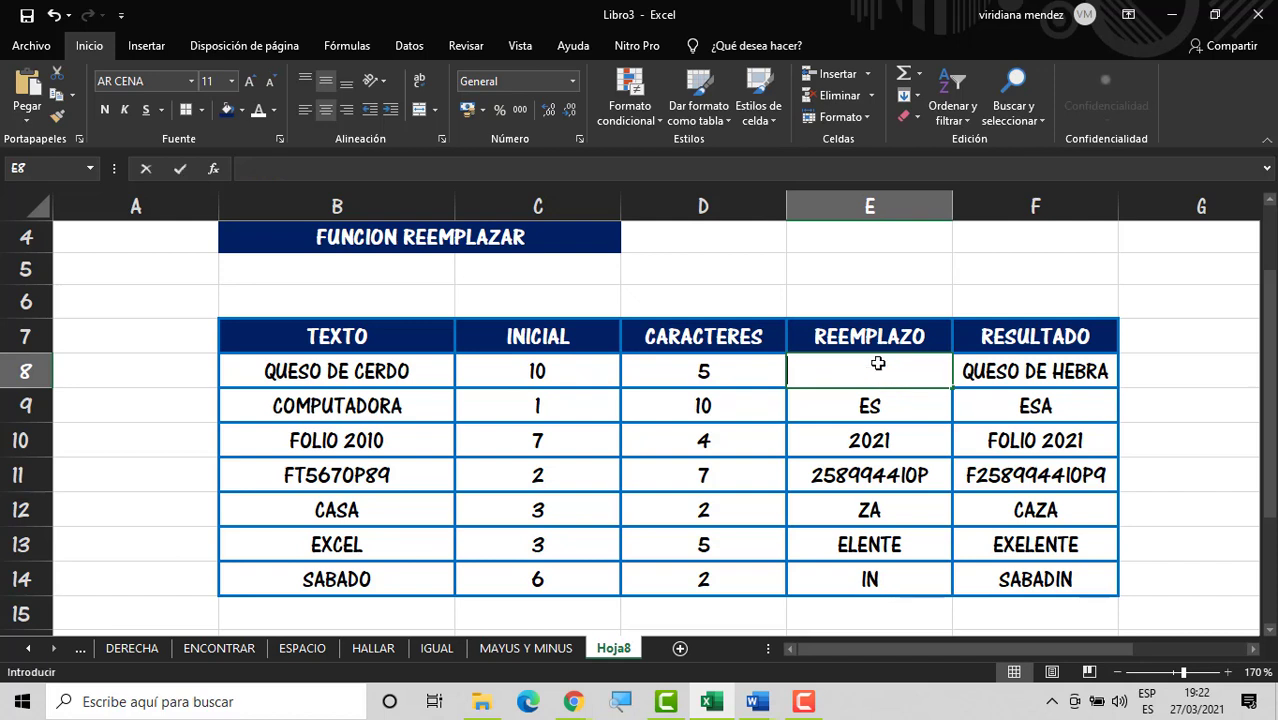
click(885, 400)
click(916, 376)
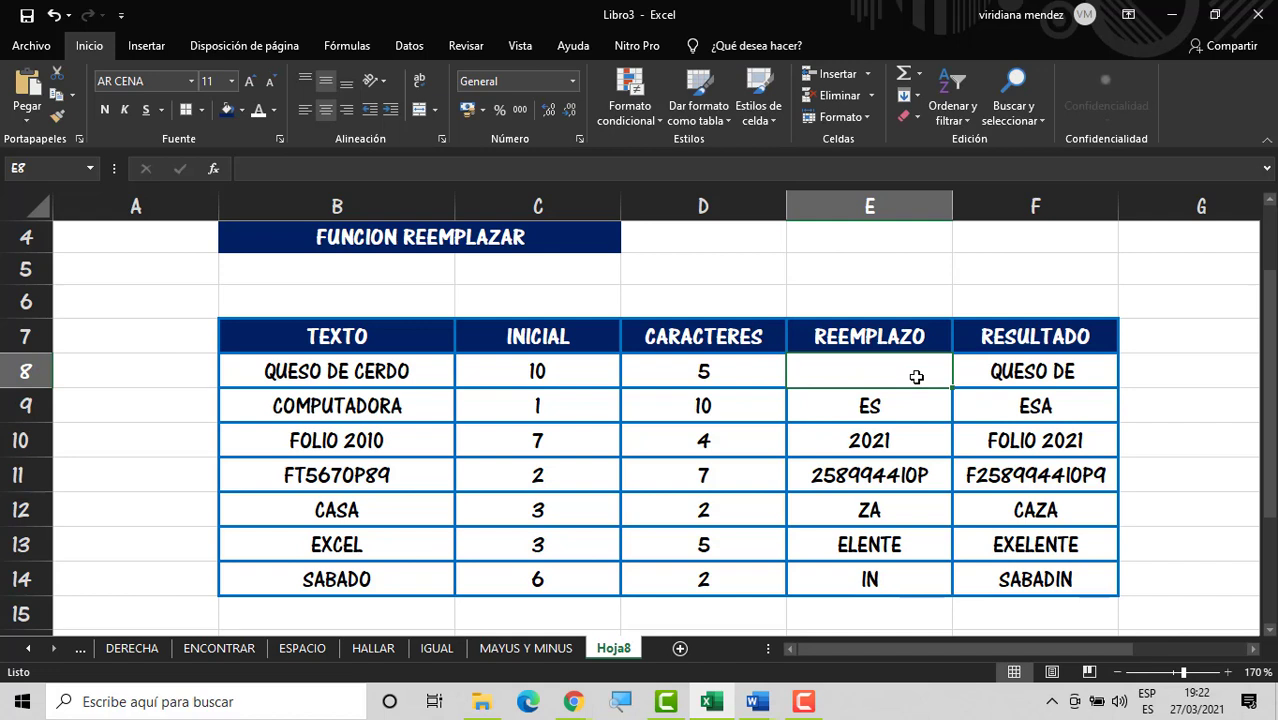
text(HEBRA)
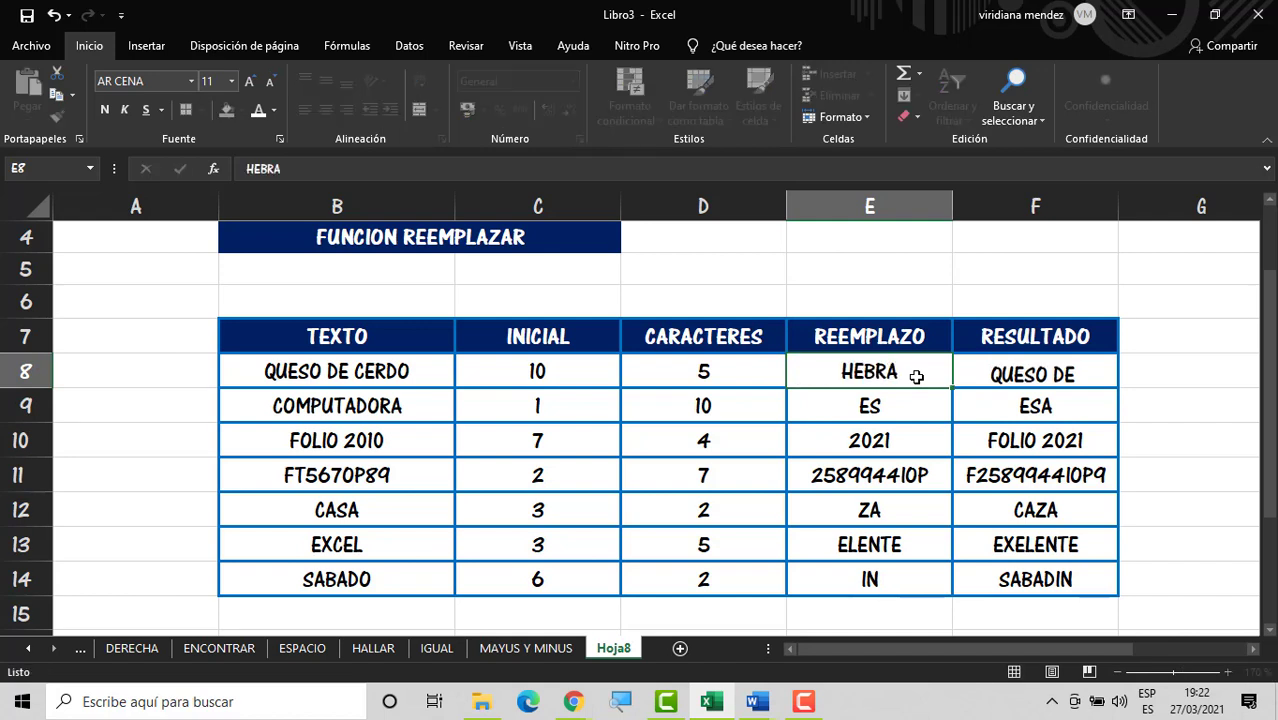
key(Return)
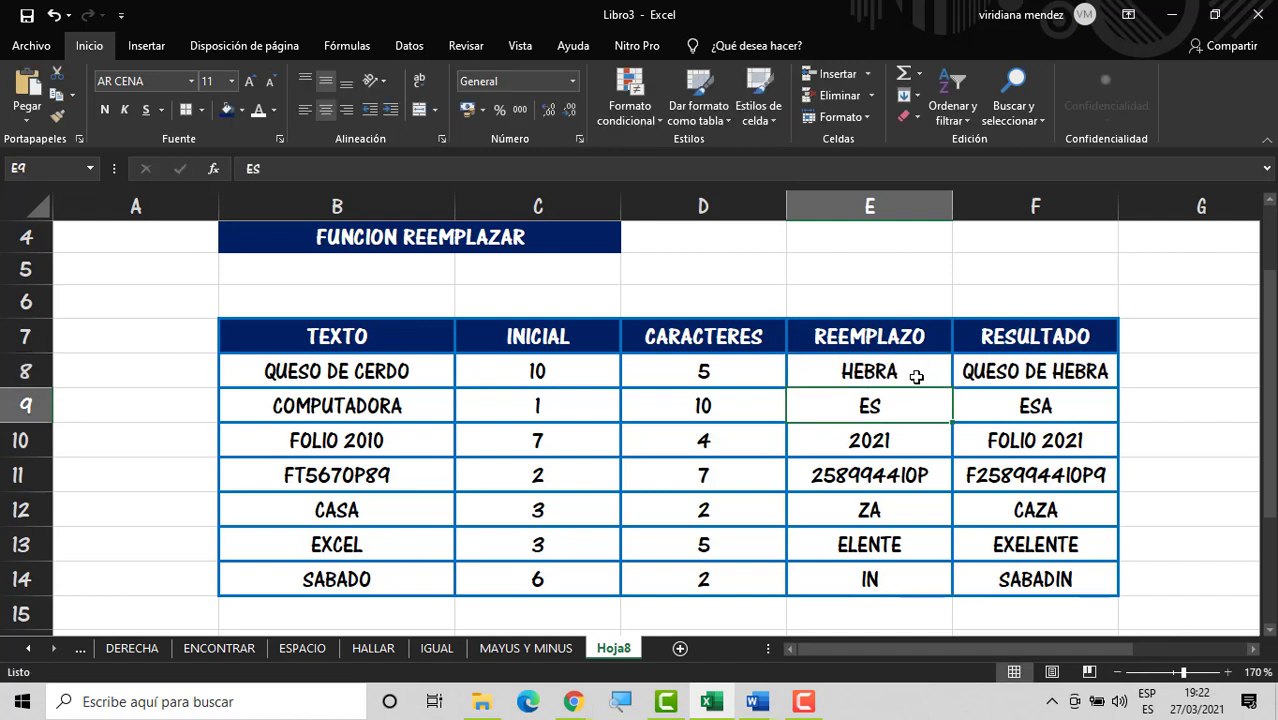
click(855, 376)
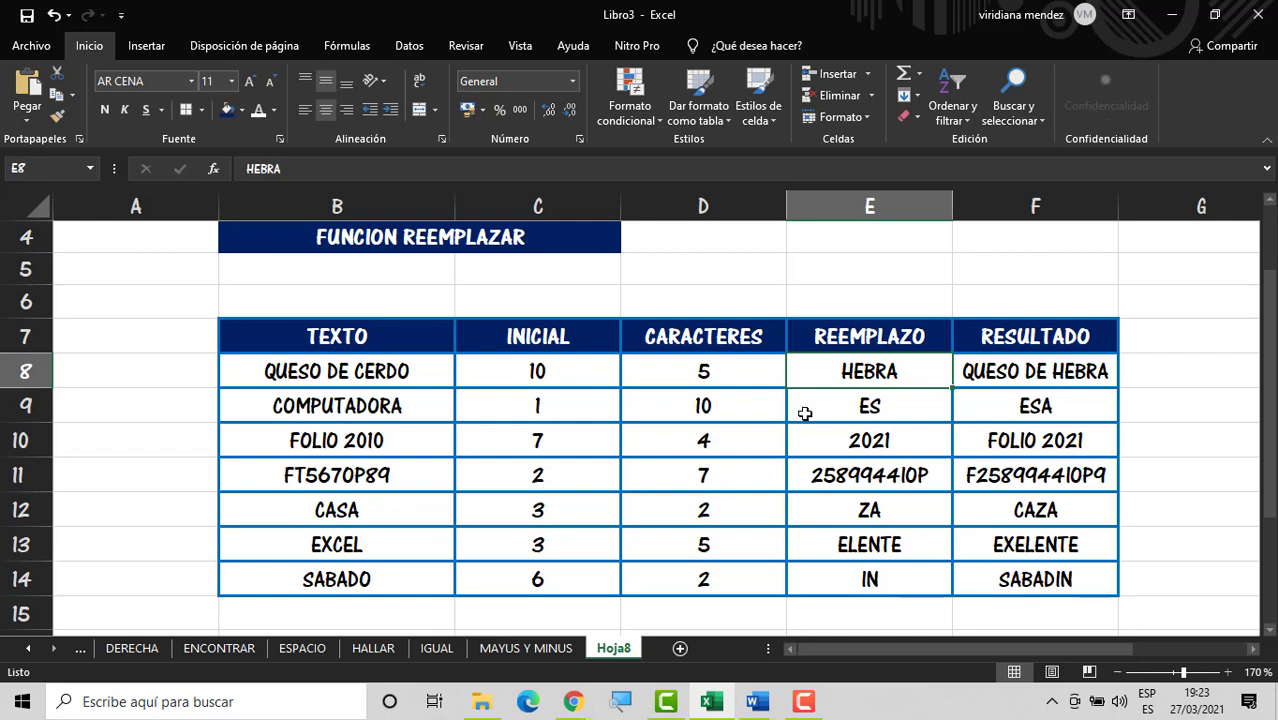
click(728, 376)
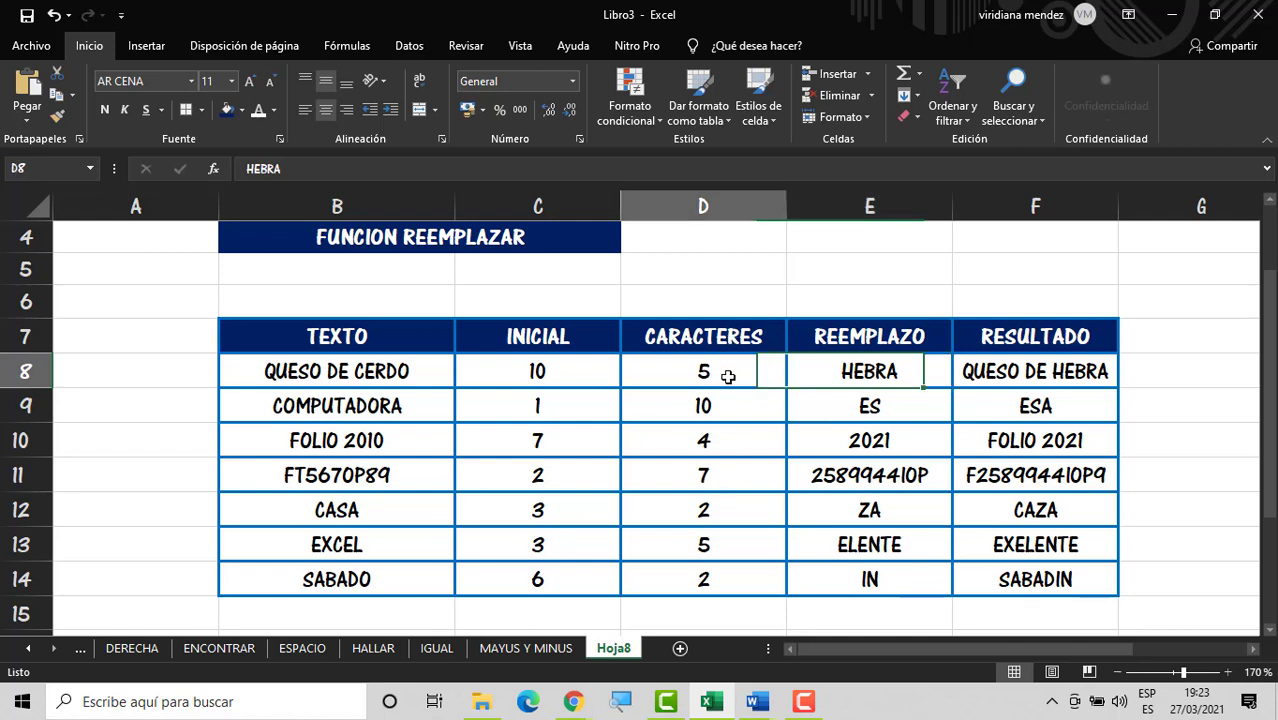
click(851, 368)
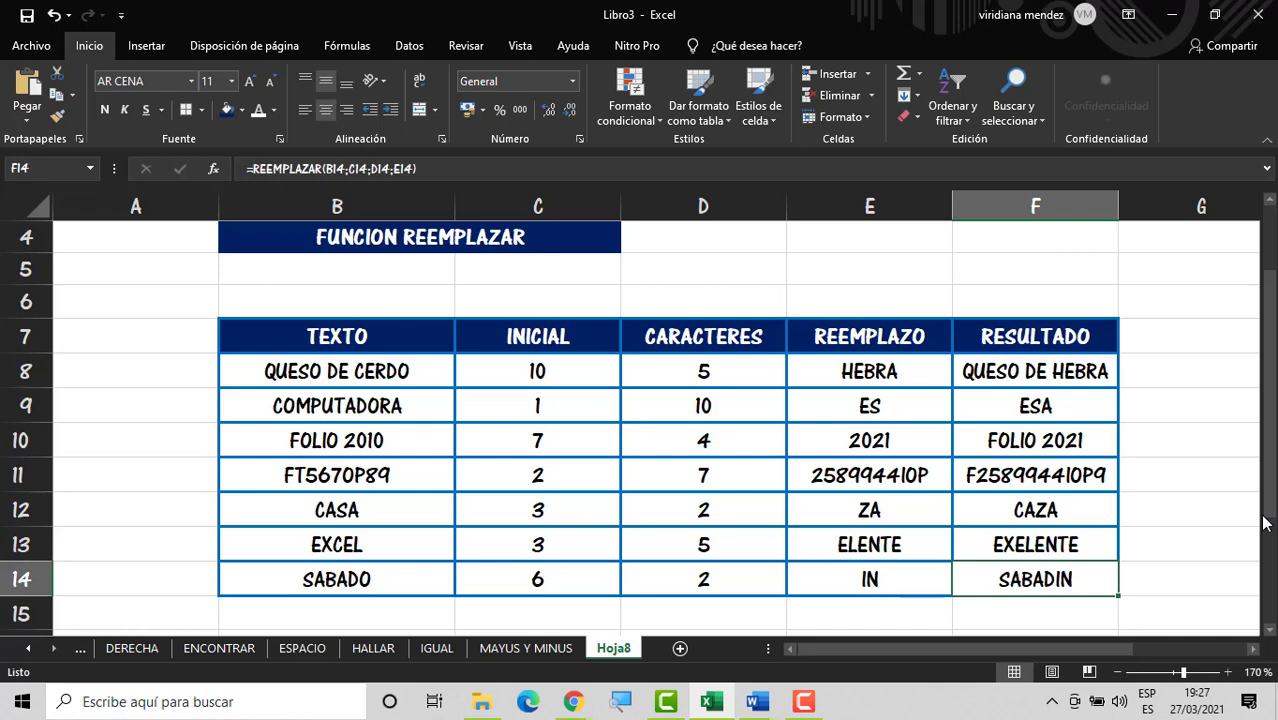
Step: Copy the FUNCIONES DE TEXTO and FUNCION REEMPLAZAR headings into a new sheet, starting at cell B2
drag(1263, 522, 1263, 500)
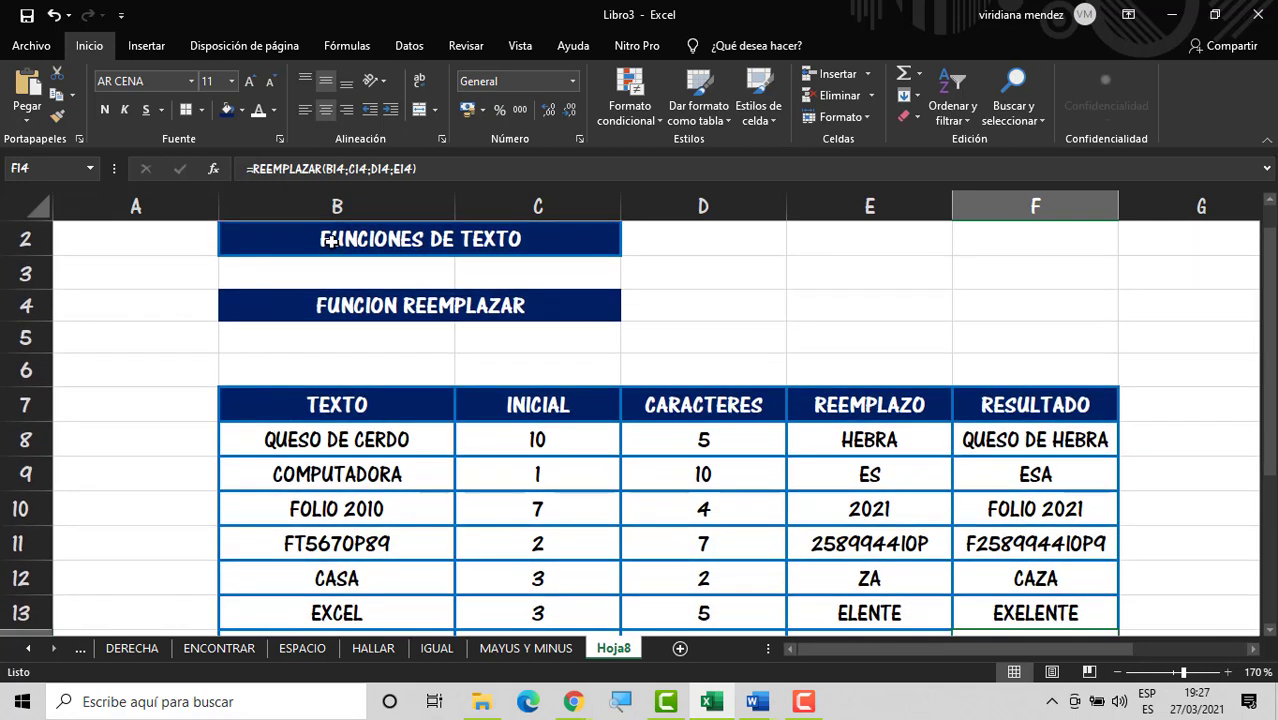
drag(330, 240, 365, 302)
key(ctrl+c)
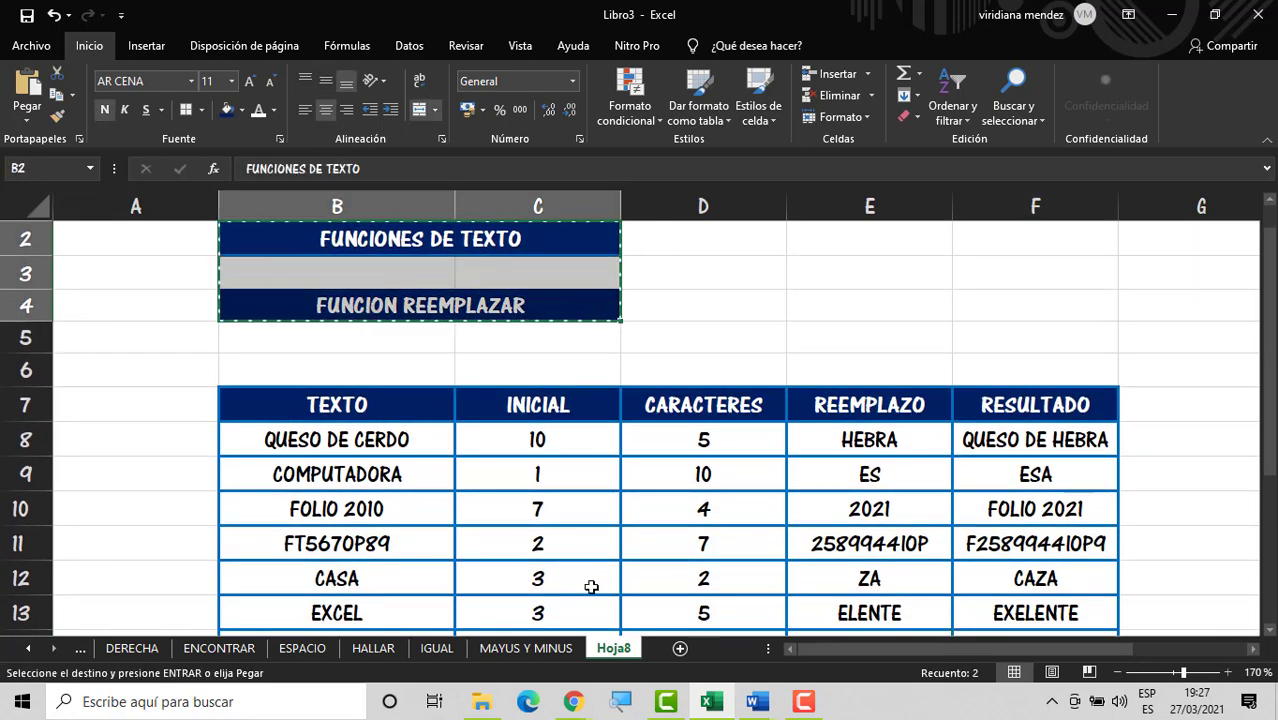
click(679, 648)
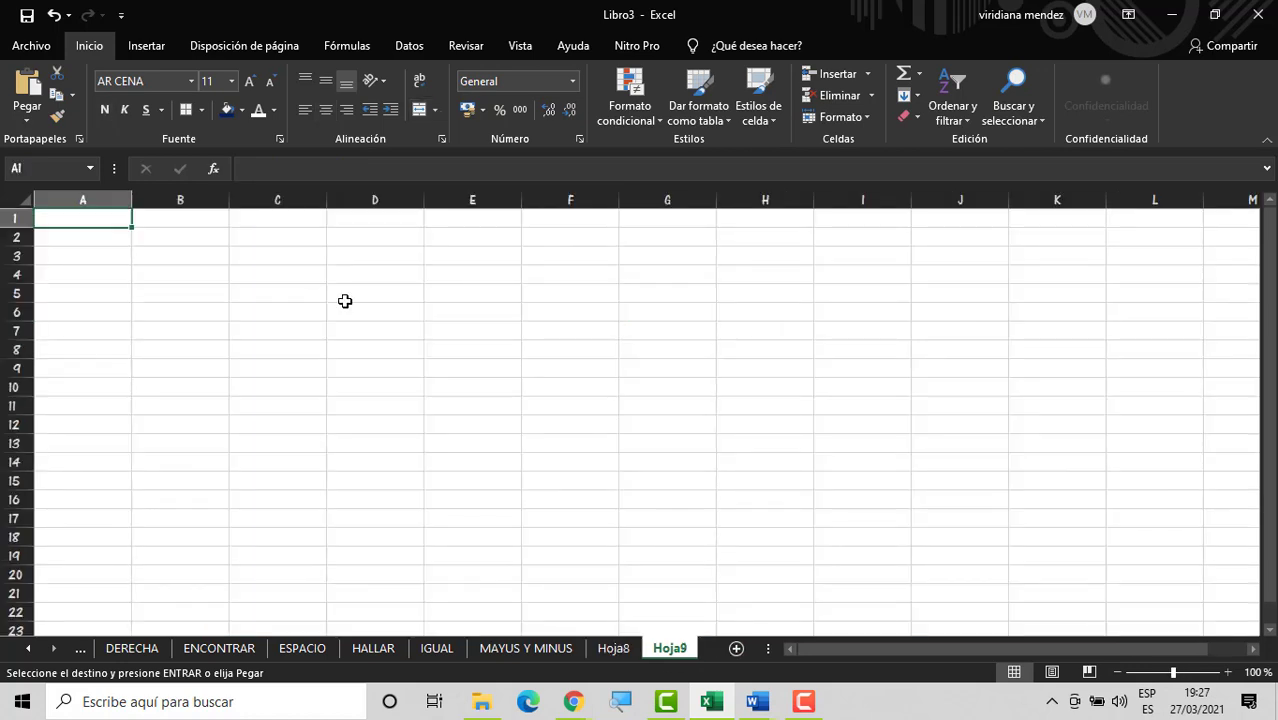
click(221, 233)
key(ctrl+v)
click(288, 354)
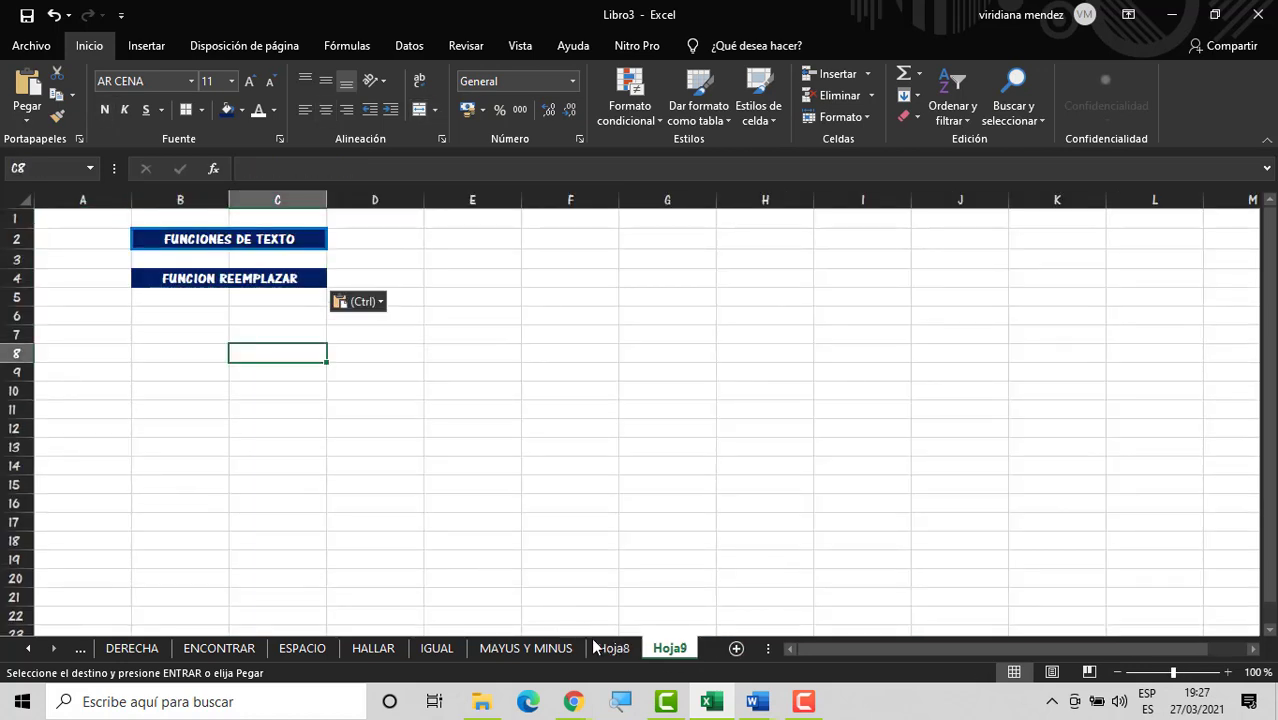
Step: Rename the Hoja8 sheet as REEMPLAZAR and clear the copy selection around its headings
click(614, 648)
right_click(616, 650)
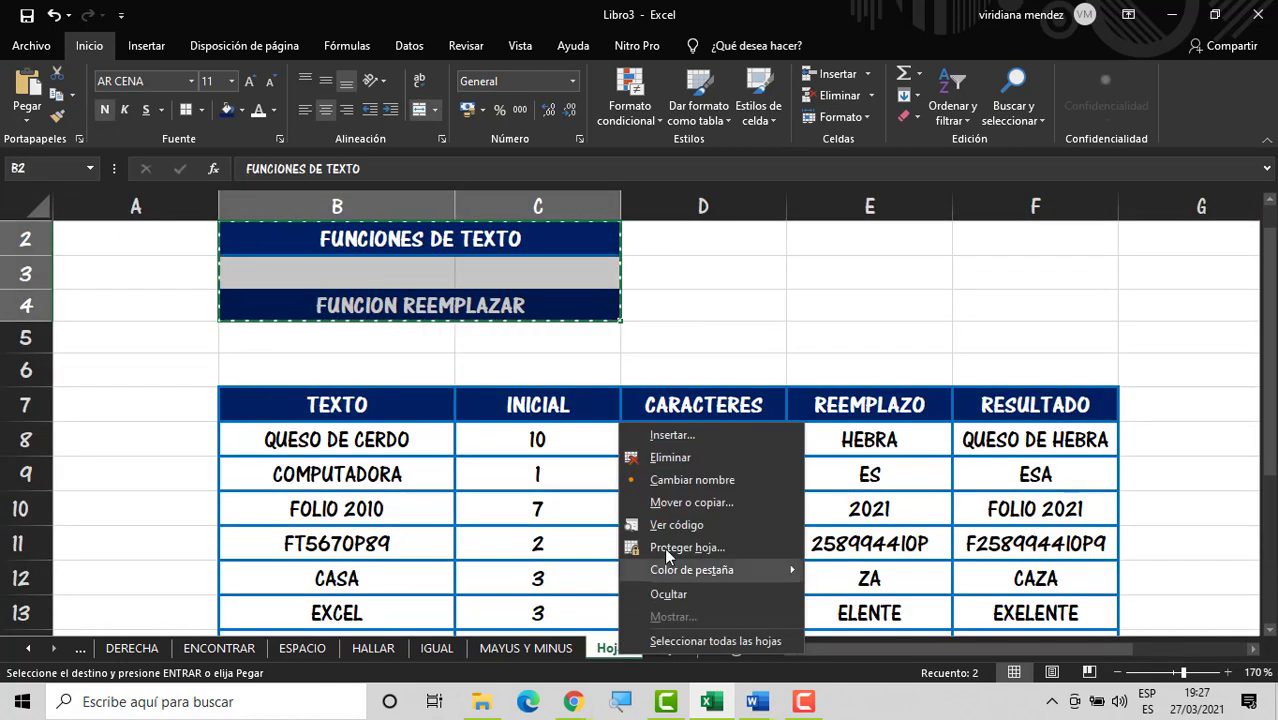
click(696, 476)
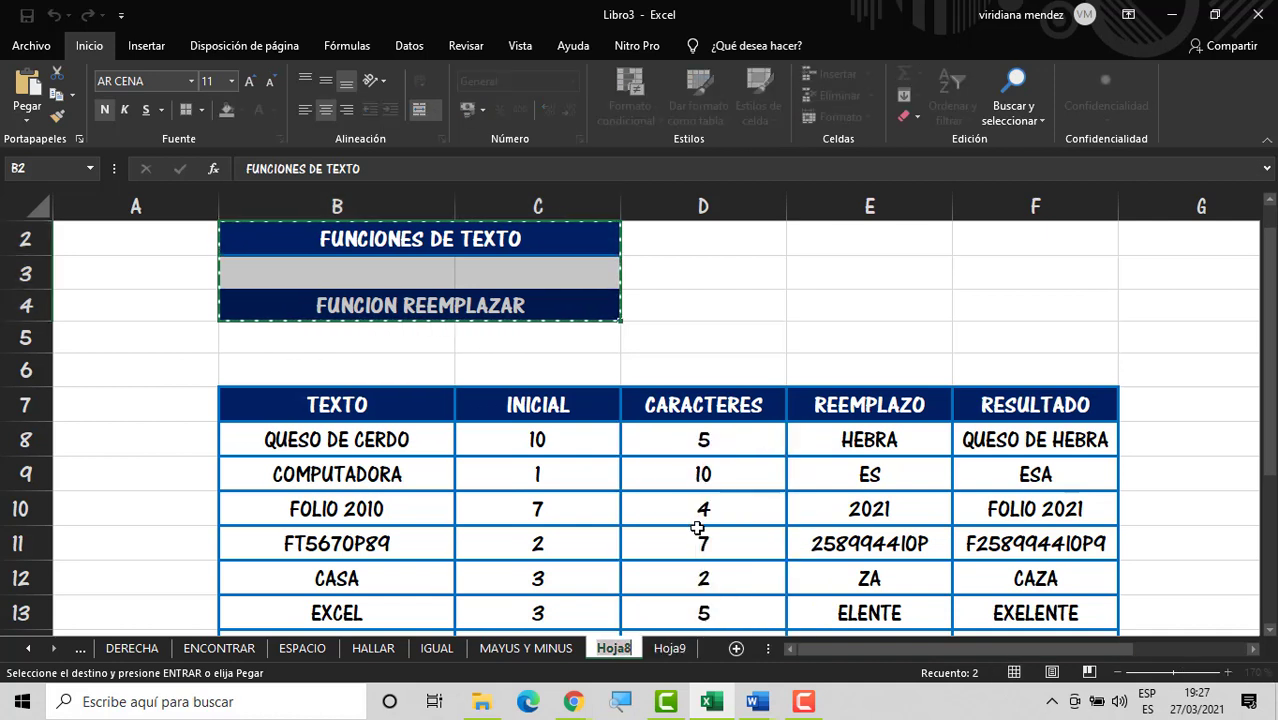
text(REEM)
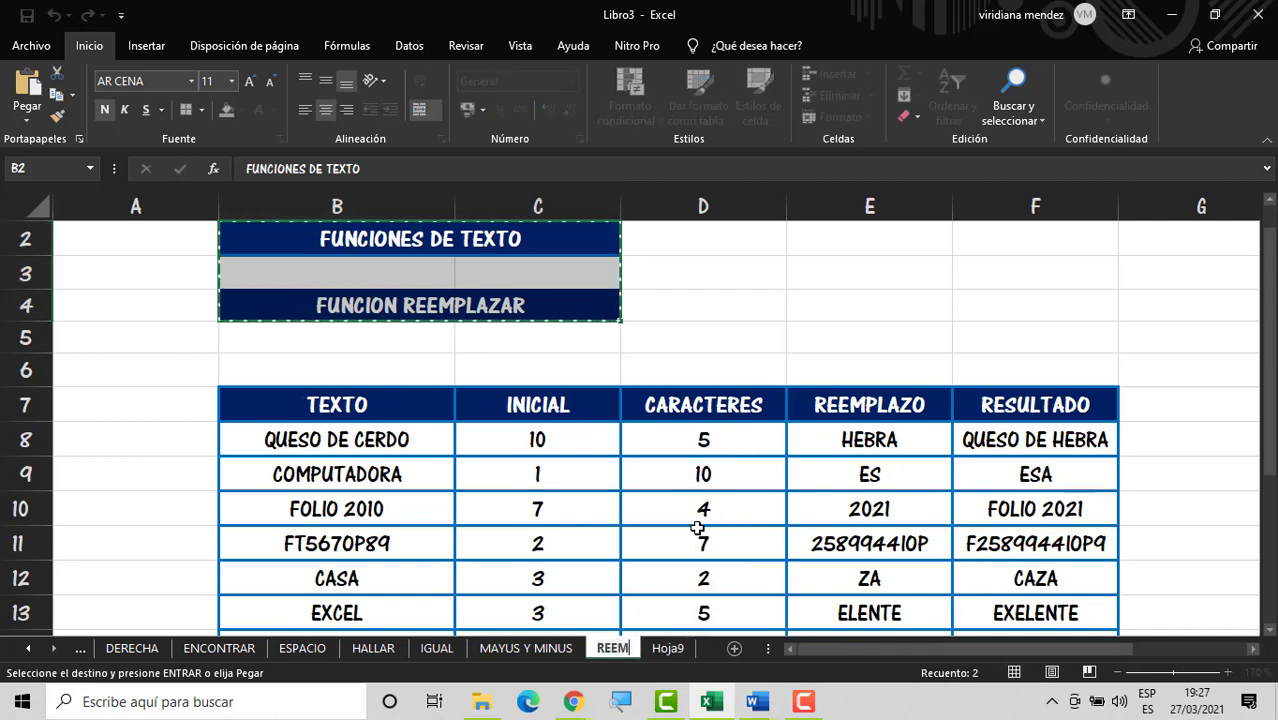
text(PLAZAR)
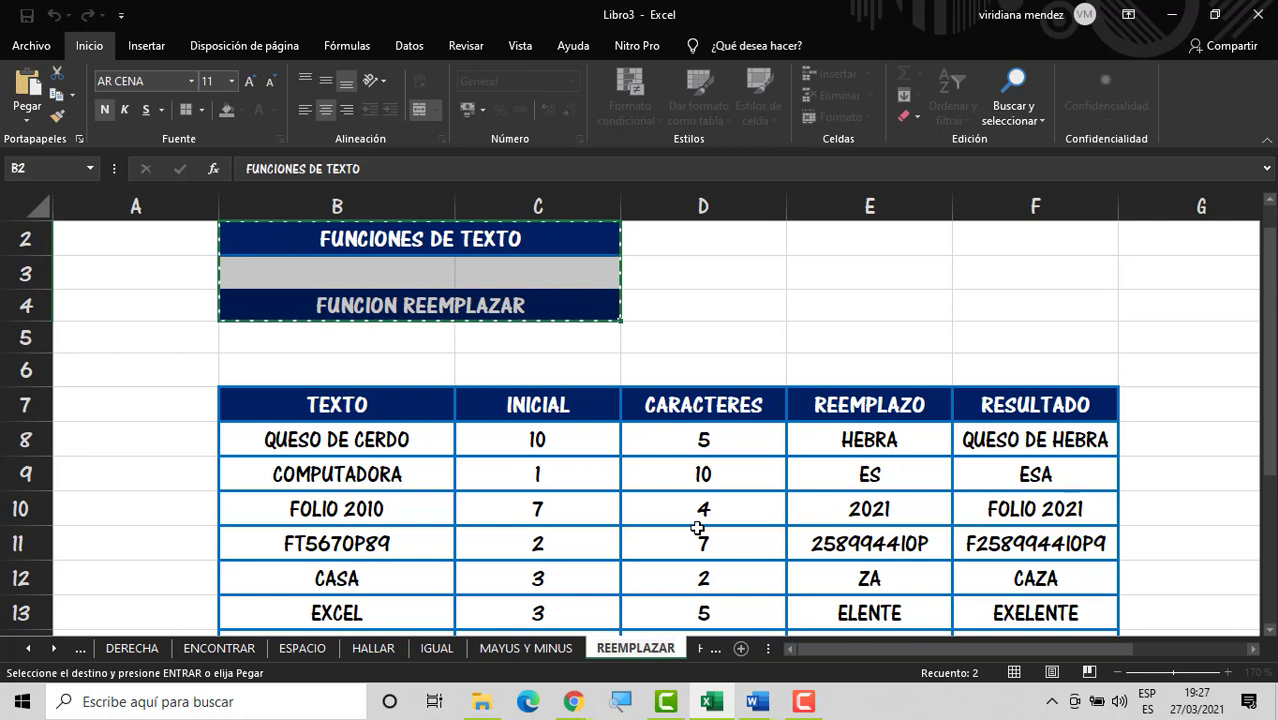
click(842, 352)
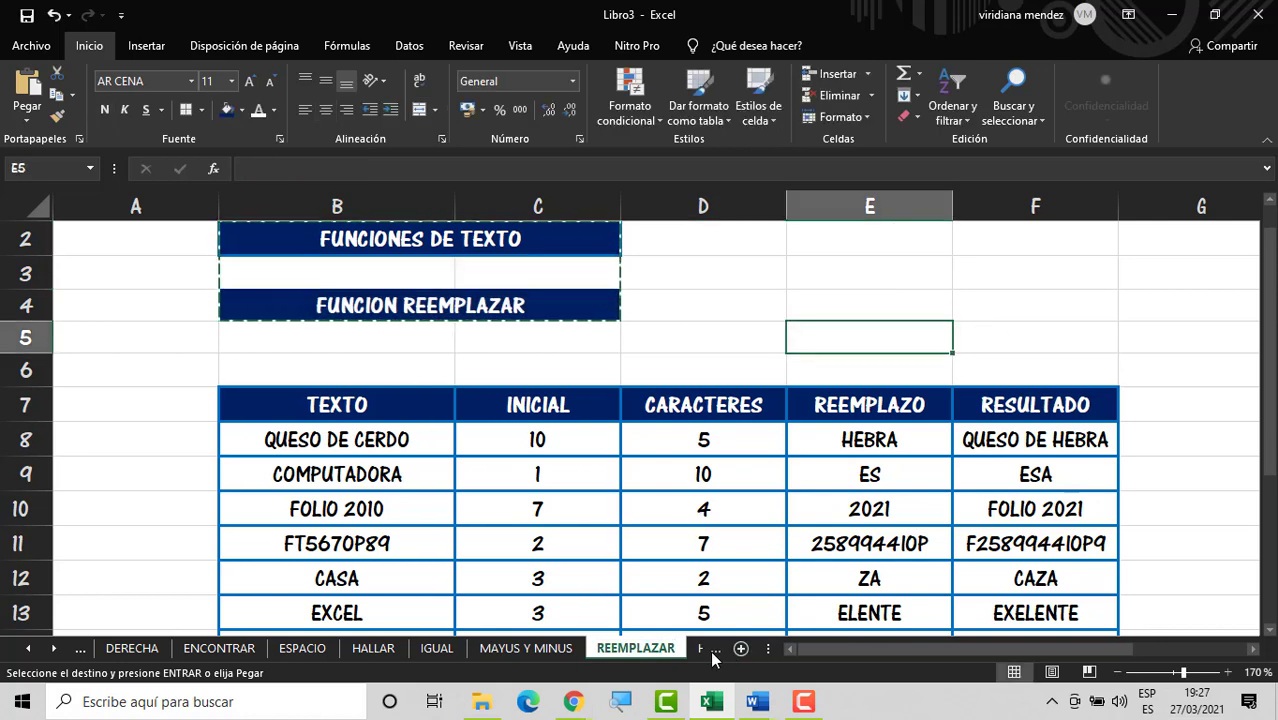
click(702, 308)
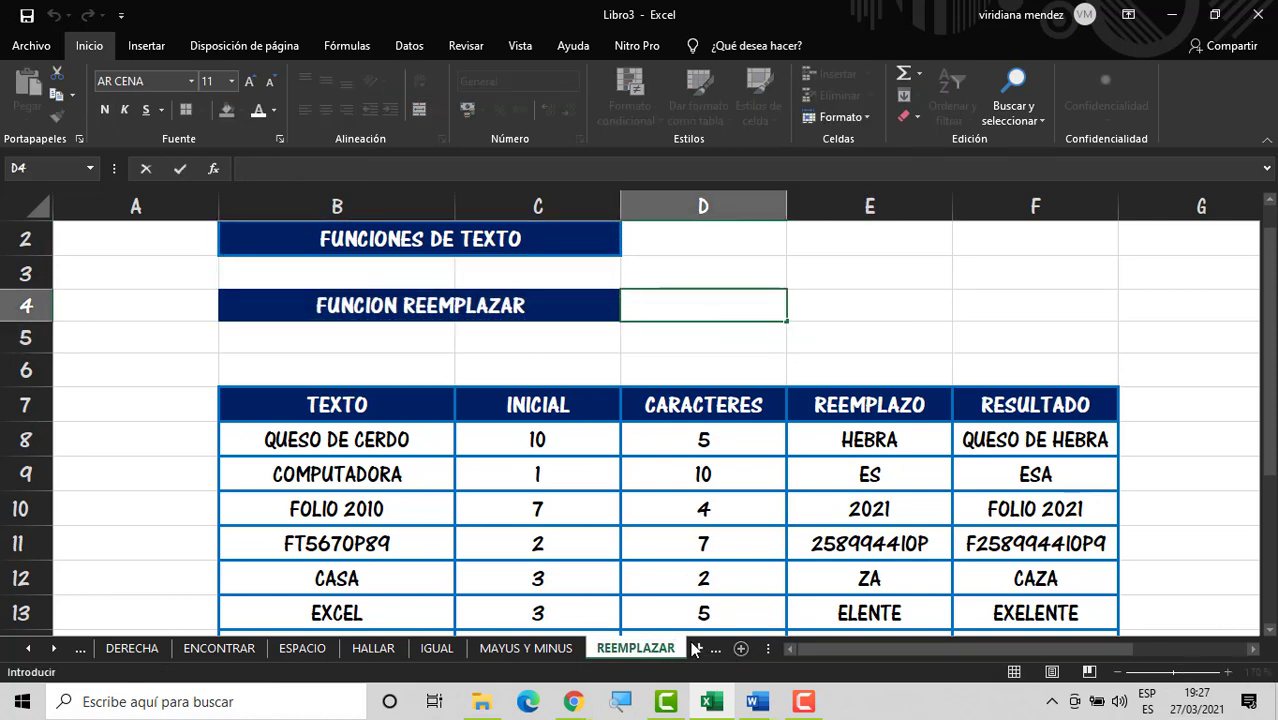
Step: Switch to the Hoja9 sheet and clear the stray 4 from cell E8
click(695, 649)
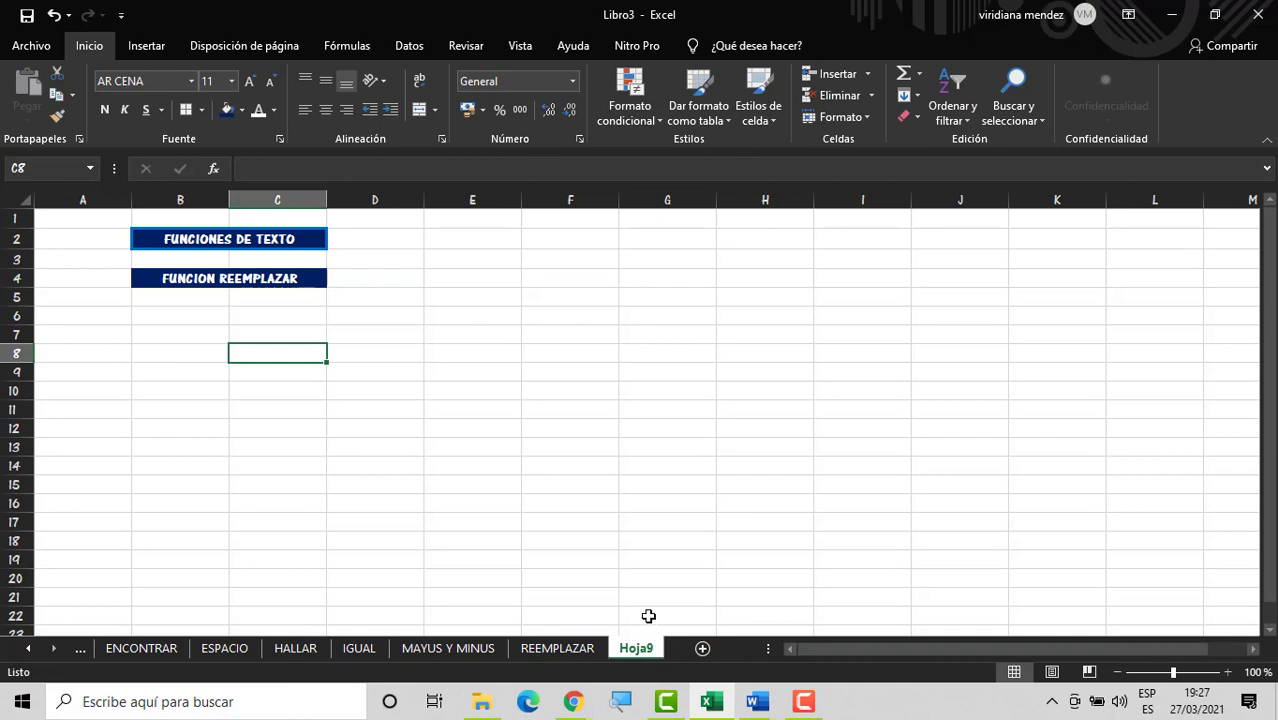
key(Right)
key(Down)
key(Down)
click(511, 358)
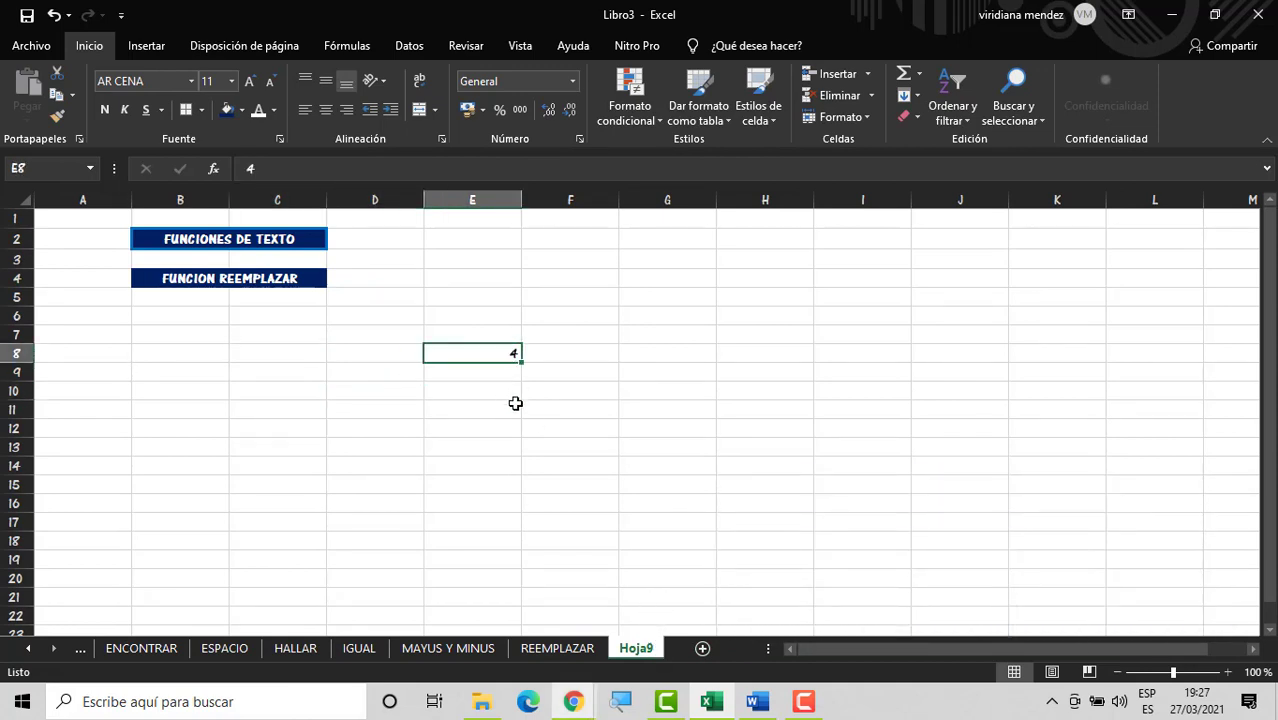
key(BackSpace)
click(955, 540)
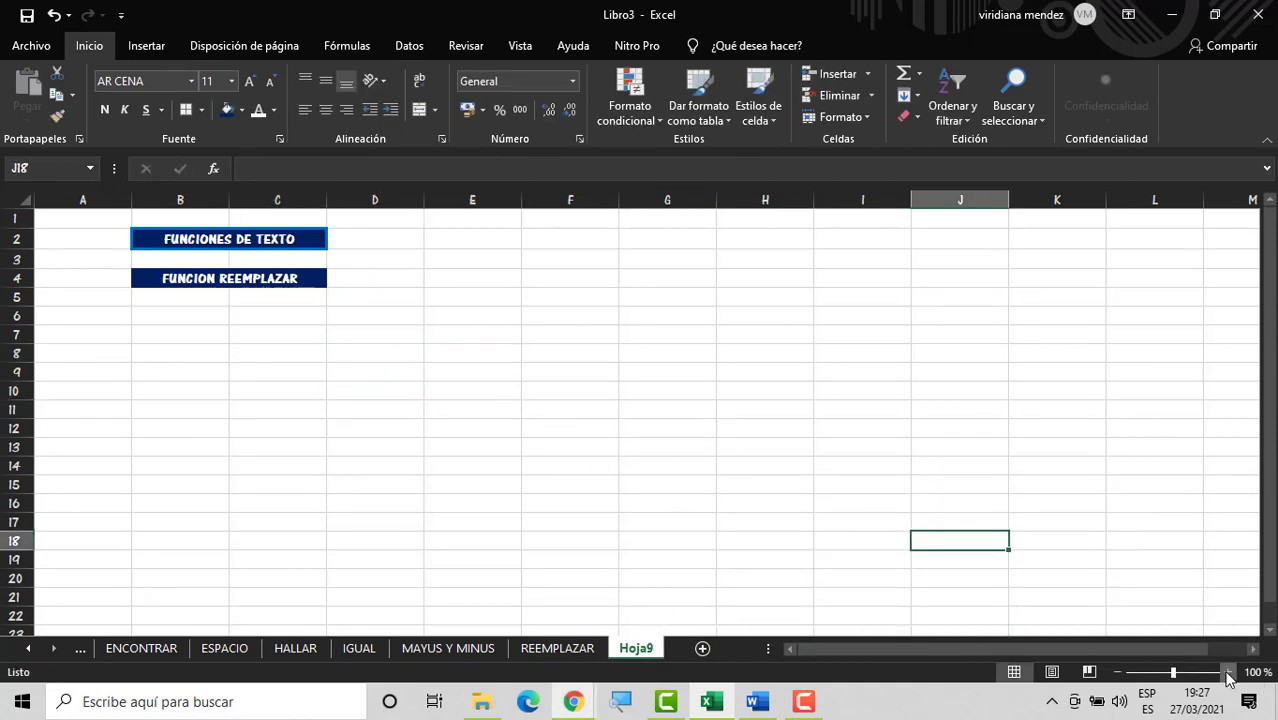
Step: Change the FUNCION REEMPLAZAR heading in B4 to FUNCION REPETIR
click(1227, 672)
click(1227, 672)
click(1227, 672)
click(1227, 672)
drag(928, 650, 805, 650)
drag(1258, 560, 1258, 422)
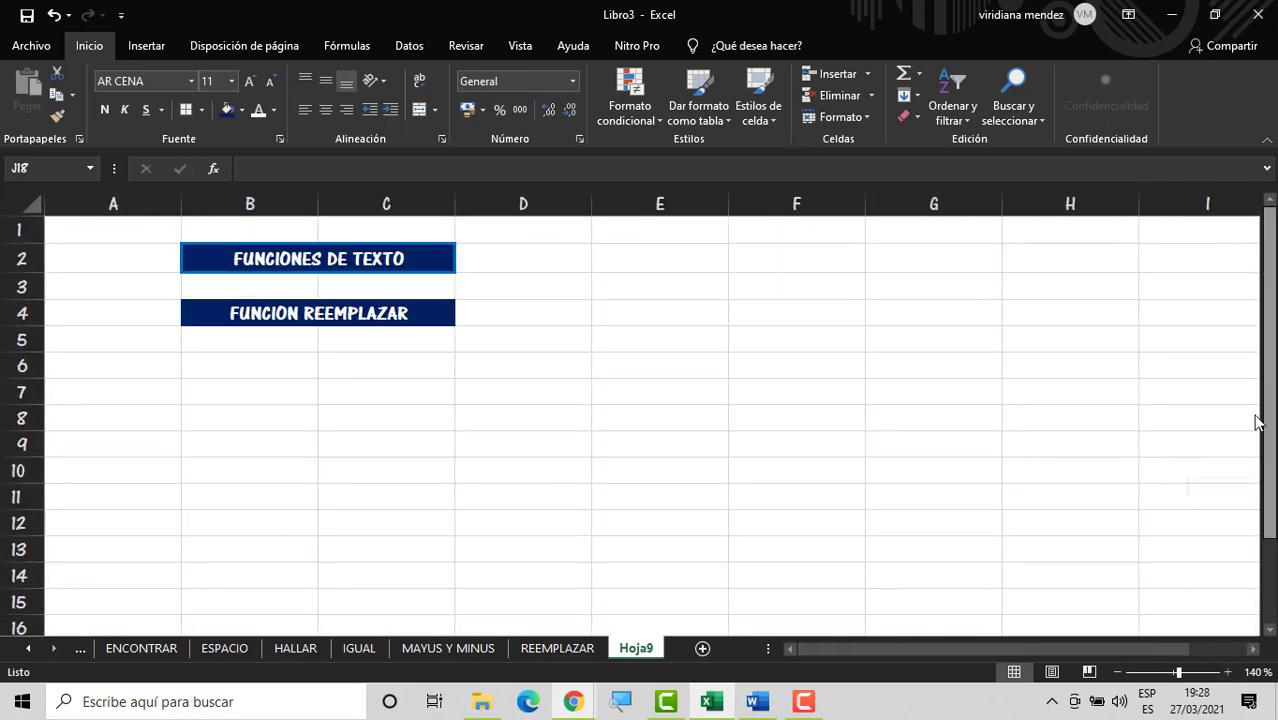
double_click(415, 316)
key(BackSpace)
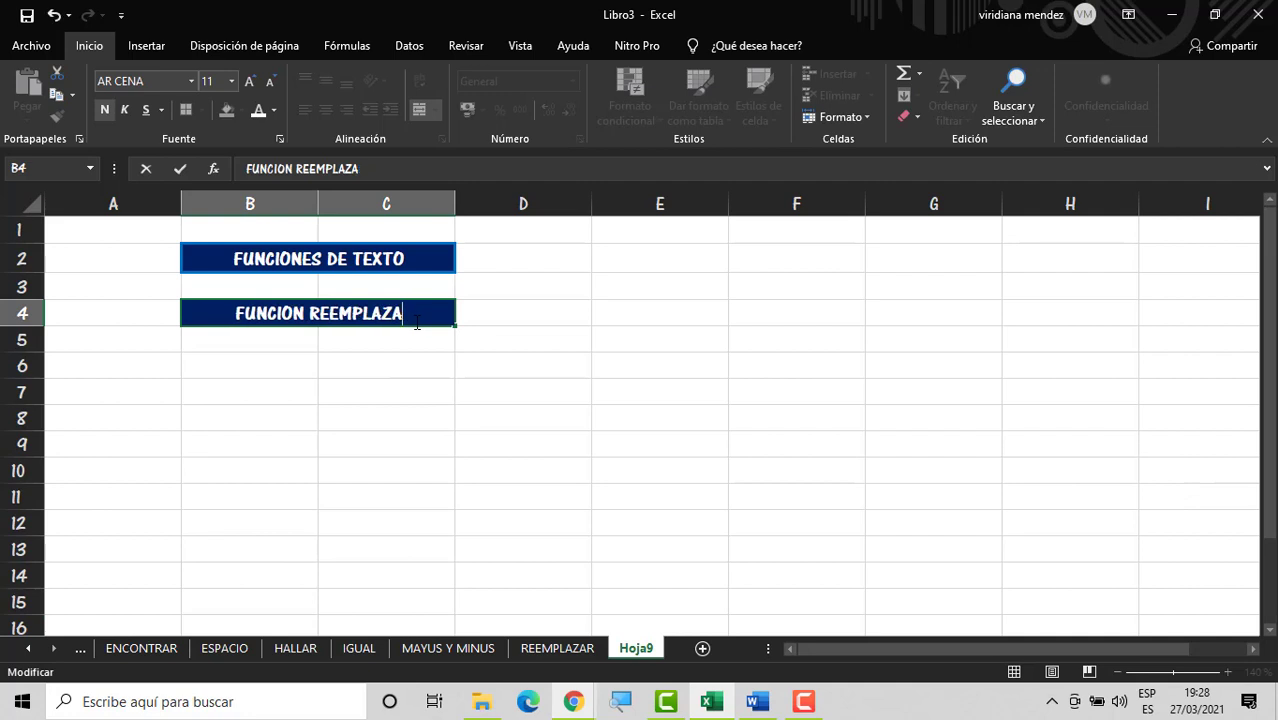
key(BackSpace)
key(BackSpace)
key(BackSpace)
key(BackSpace)
key(BackSpace)
key(BackSpace)
key(BackSpace)
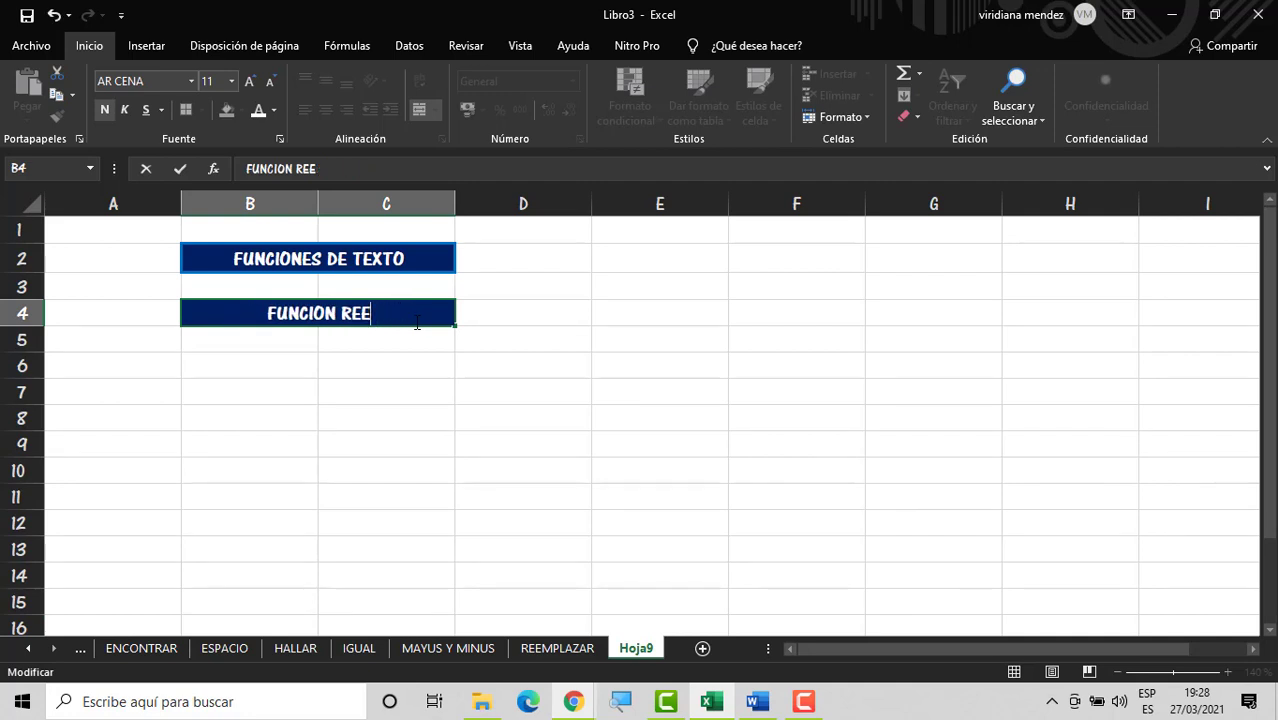
text(PETIR)
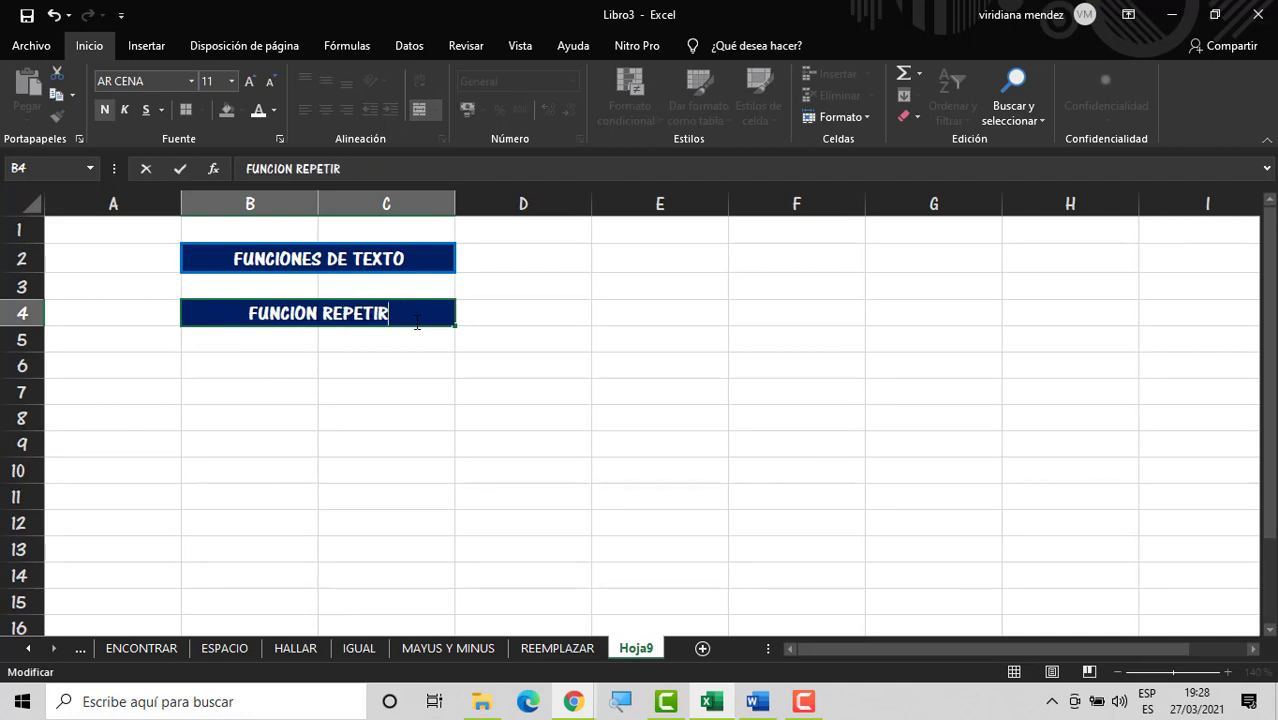
key(Return)
Step: Enter the column headers TEXTO in B7 and RESULTADO in C7
key(Down)
key(Down)
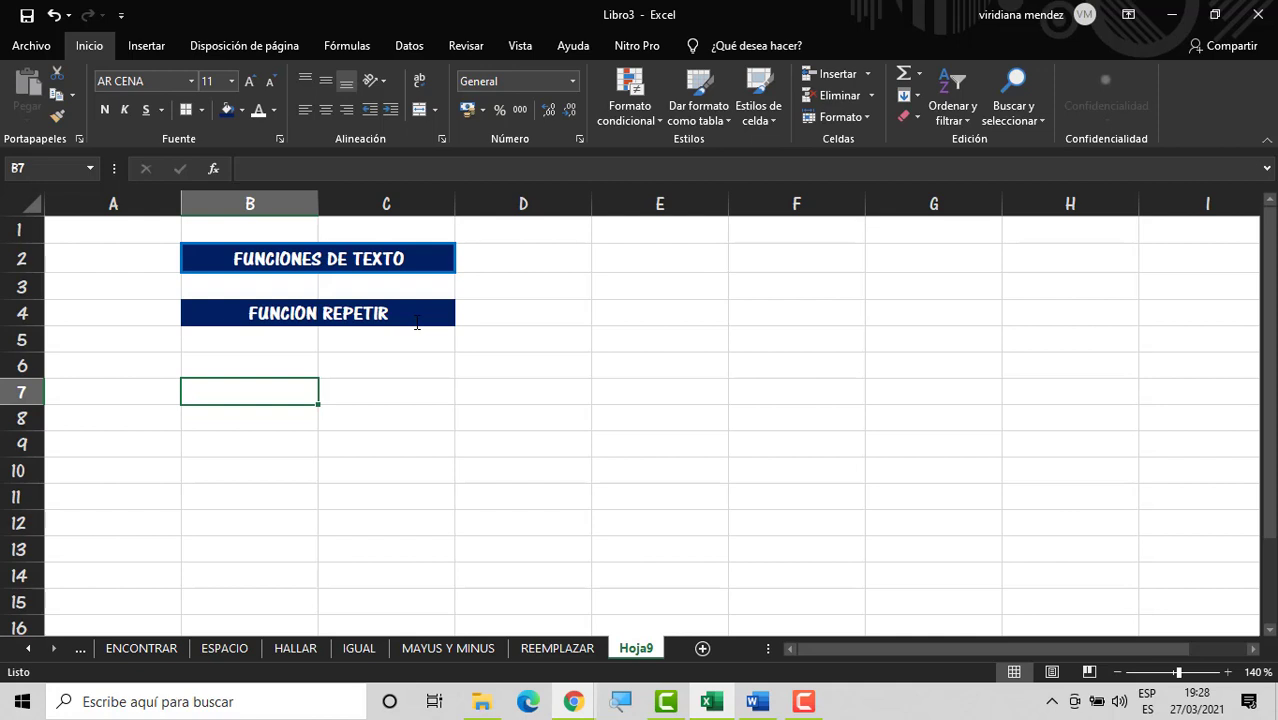
text(TEXTO)
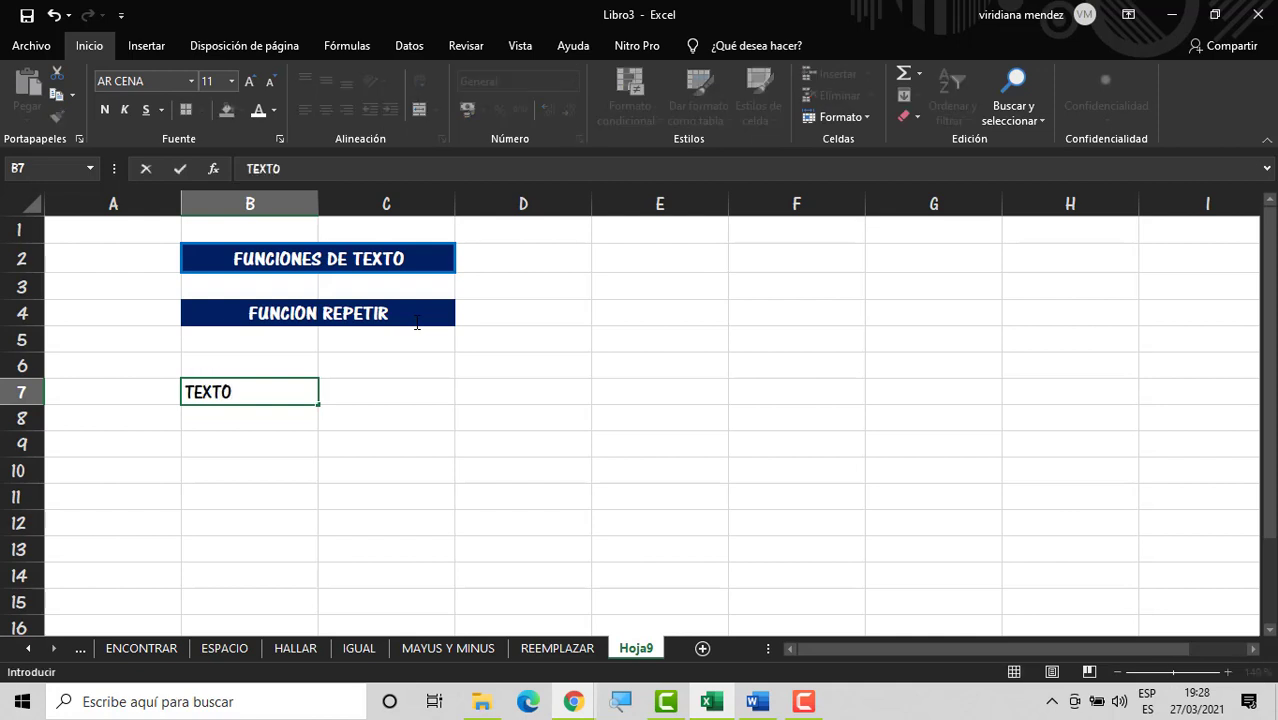
key(Tab)
text(RE)
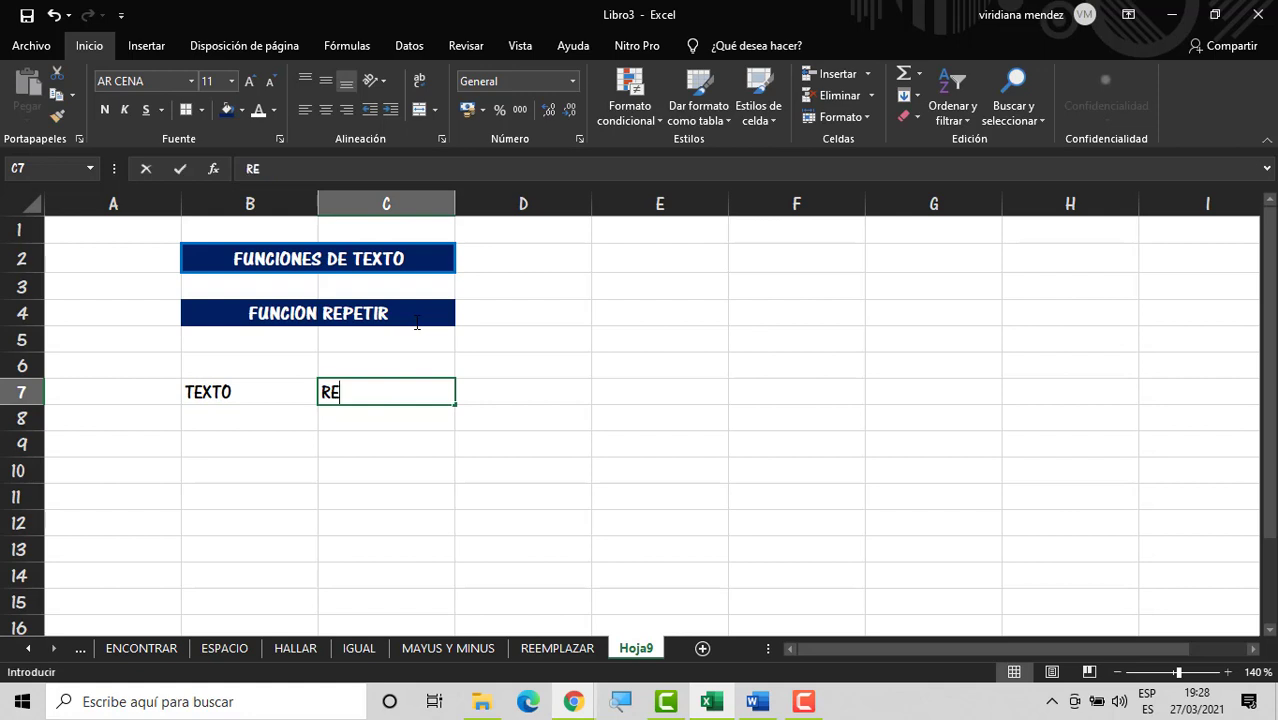
text(SULTADO)
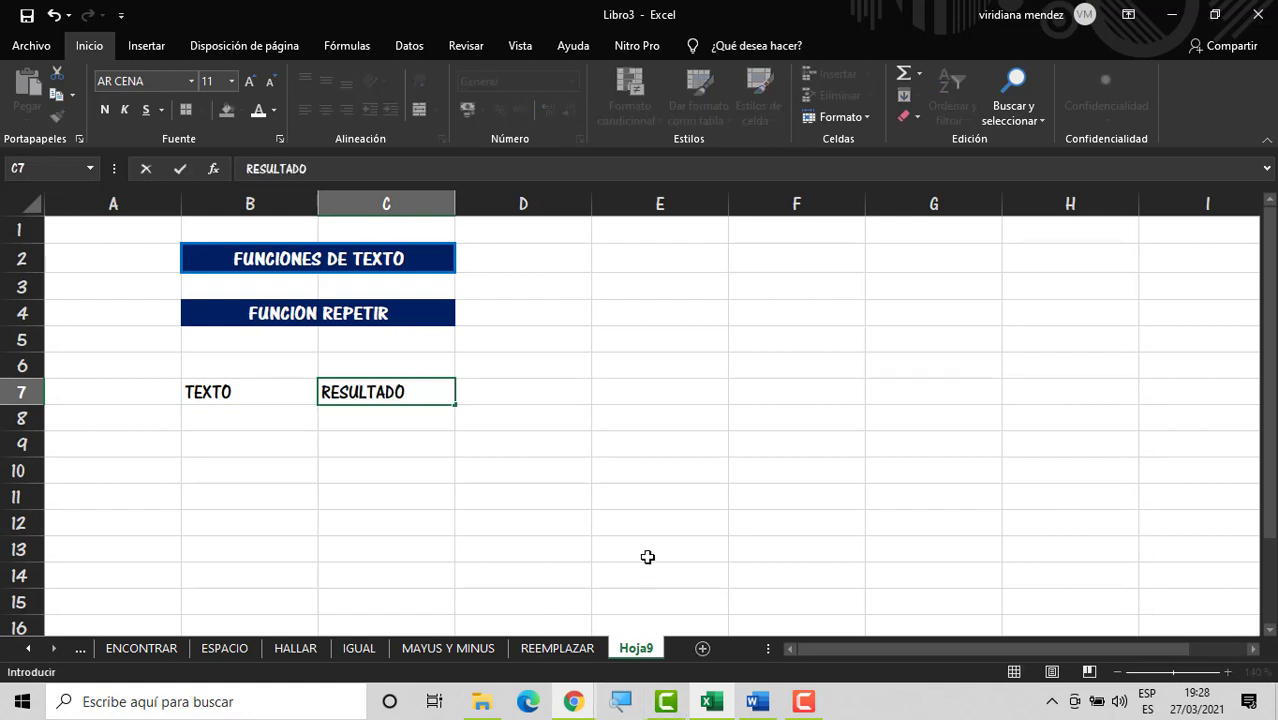
key(ctrl+Return)
Step: Replace the header in C7 with CANTIDAD
double_click(418, 393)
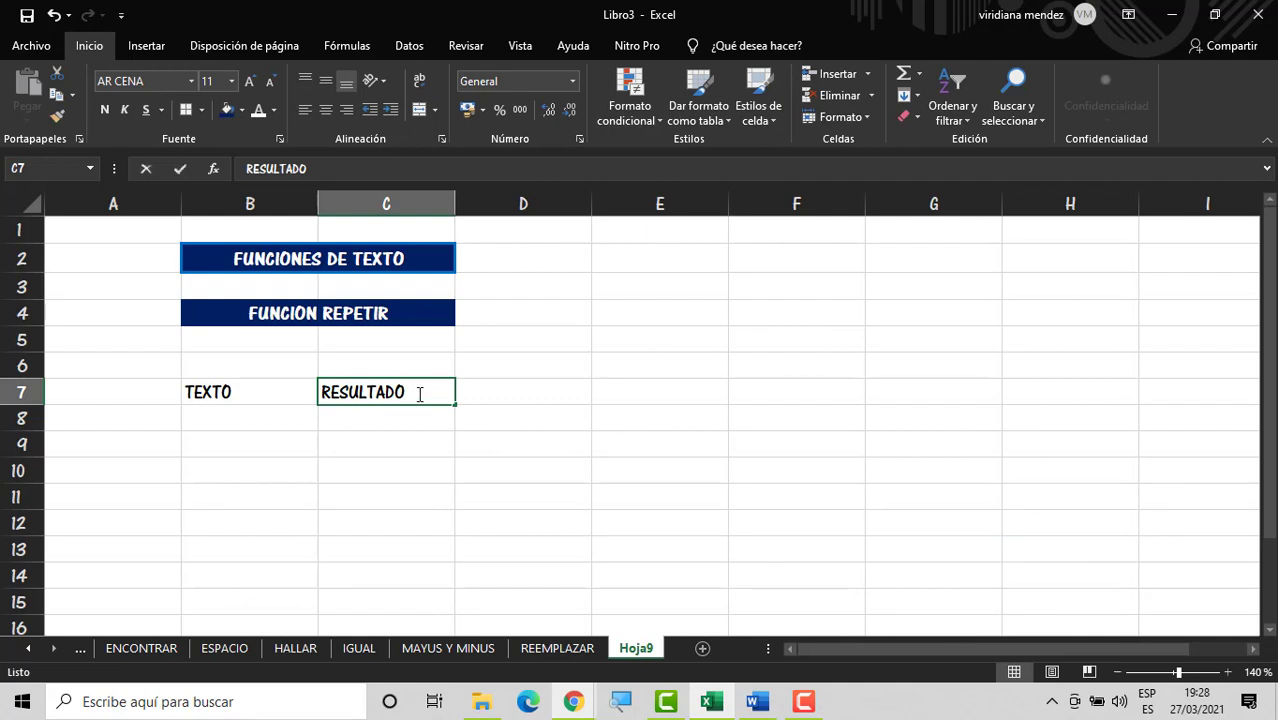
key(BackSpace)
key(BackSpace)
key(BackSpace)
key(BackSpace)
key(BackSpace)
key(BackSpace)
key(BackSpace)
key(BackSpace)
key(BackSpace)
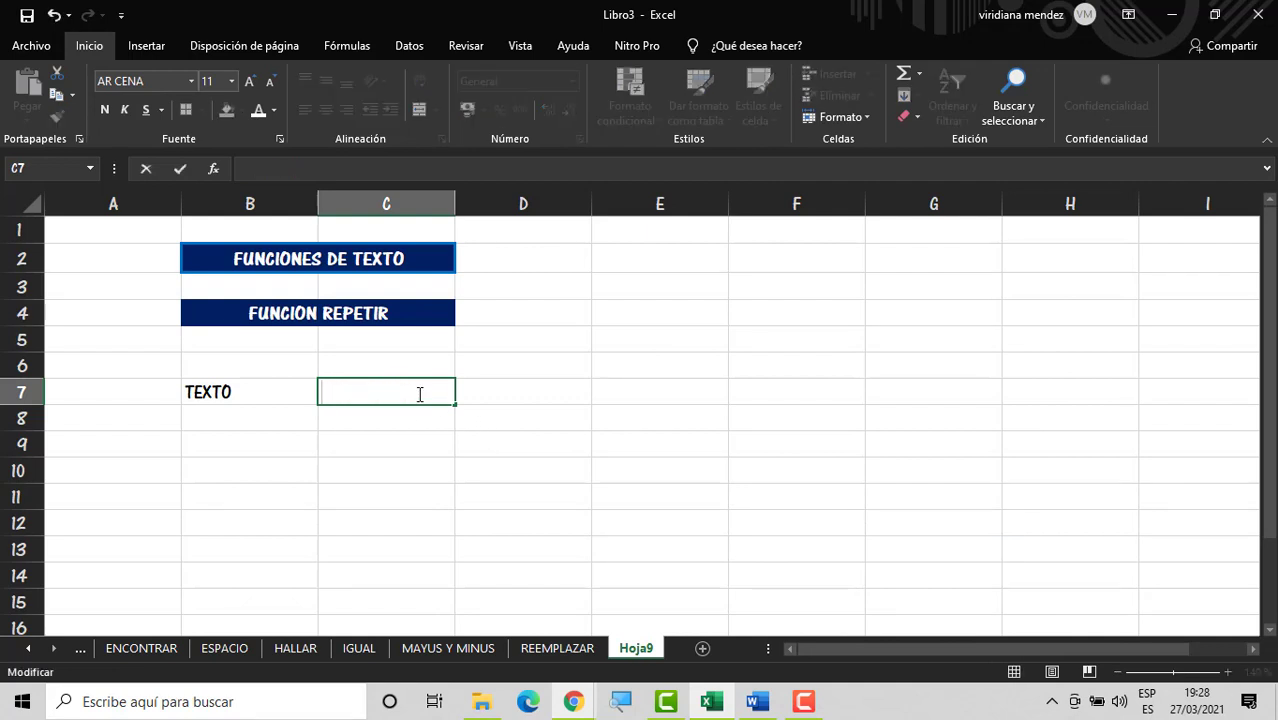
text(CANTIDAD)
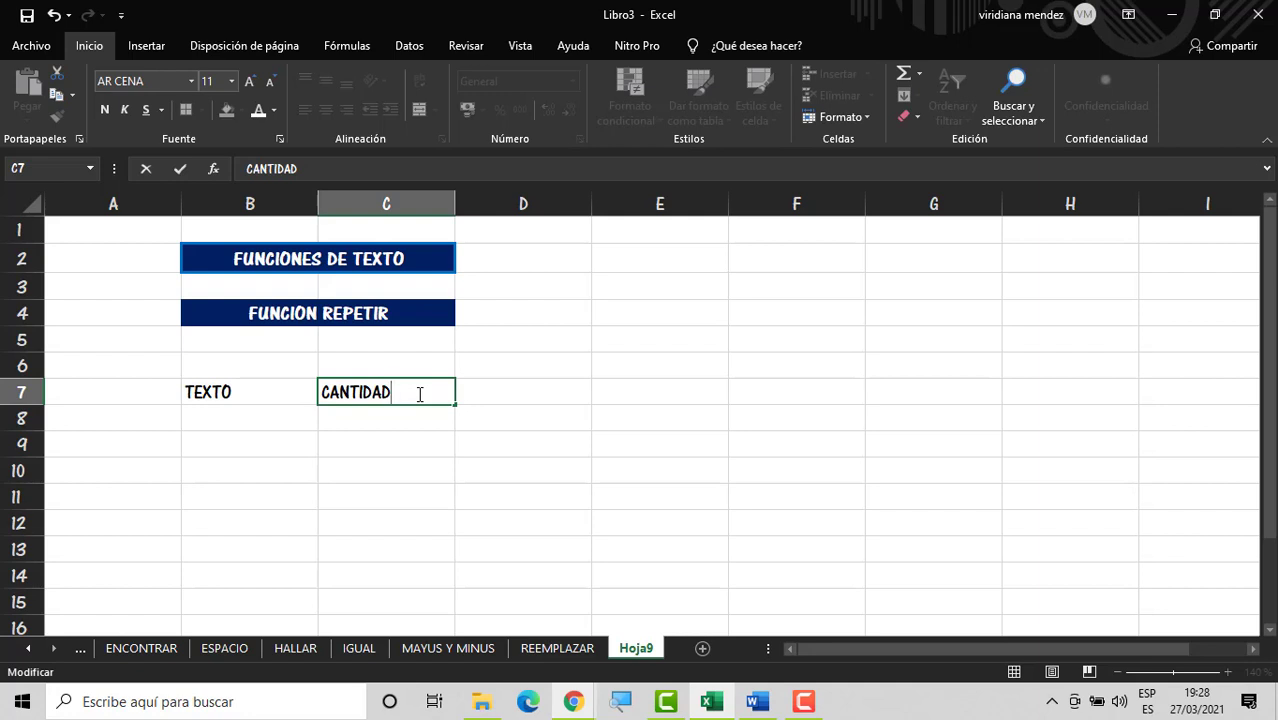
key(Return)
Step: Enter the header RESULTADO in D7, beside CANTIDAD
key(Up)
key(Right)
text(R)
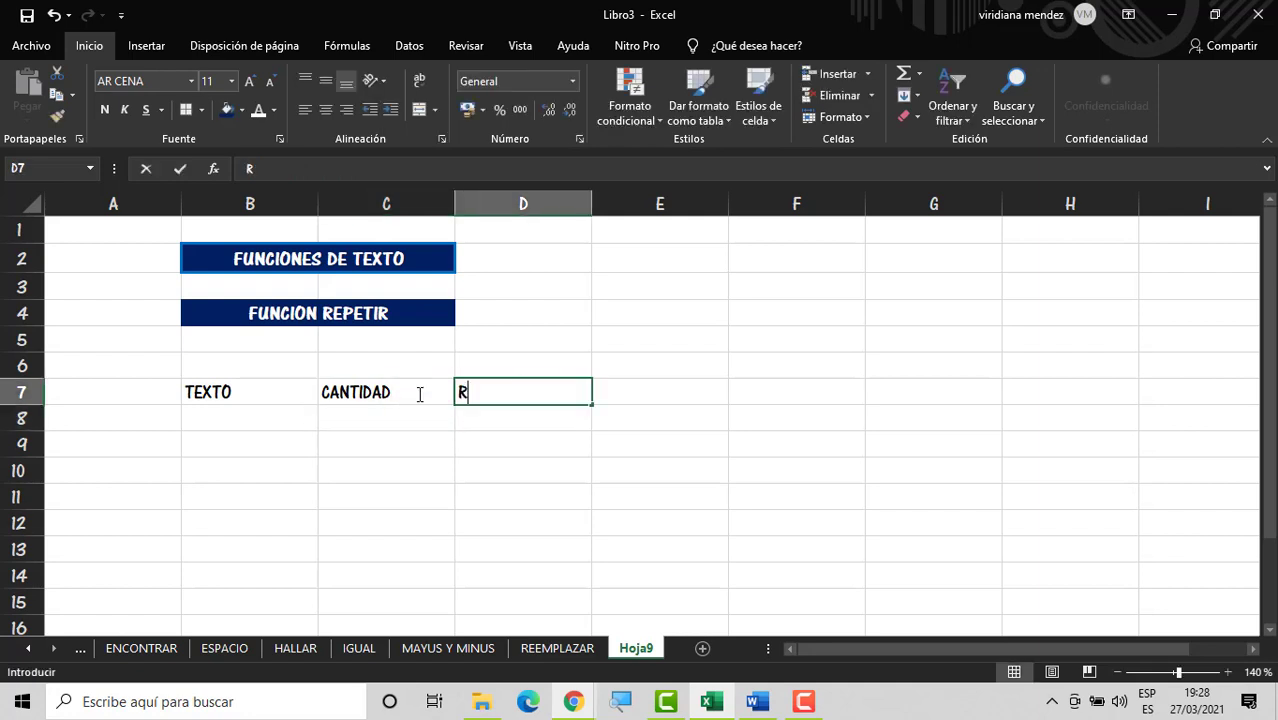
text(ESUL)
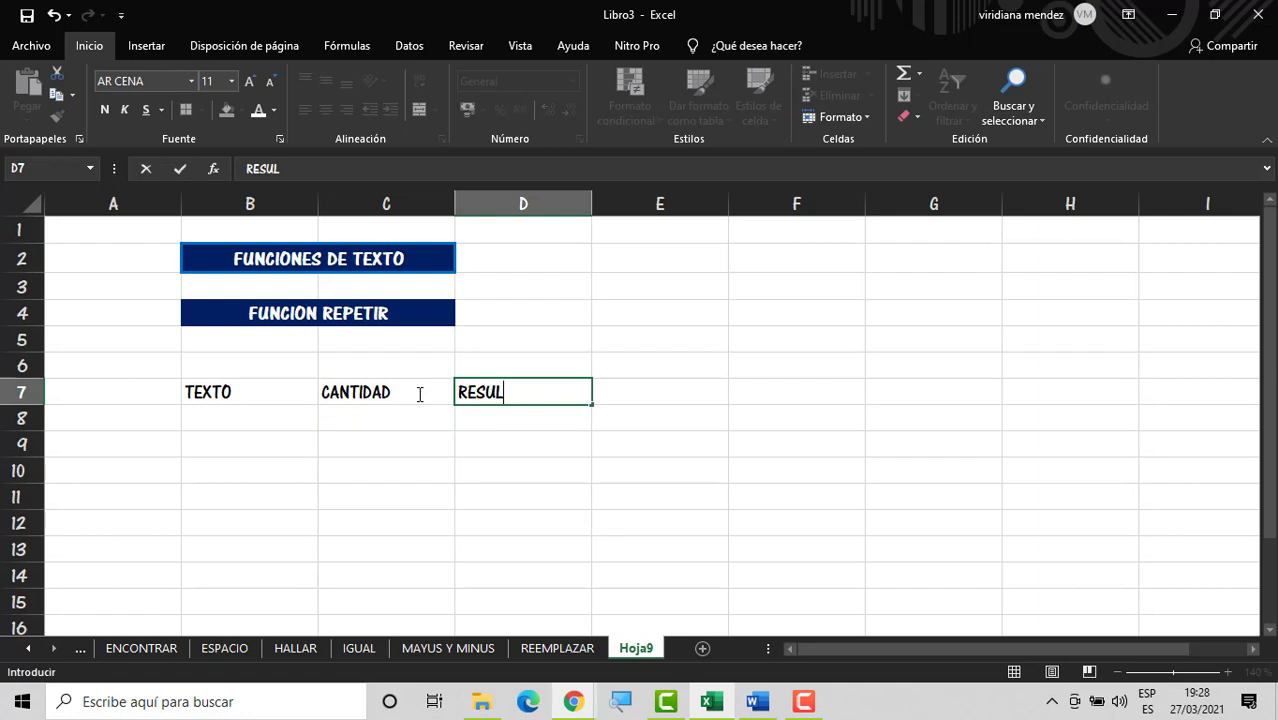
text(TADO)
key(Return)
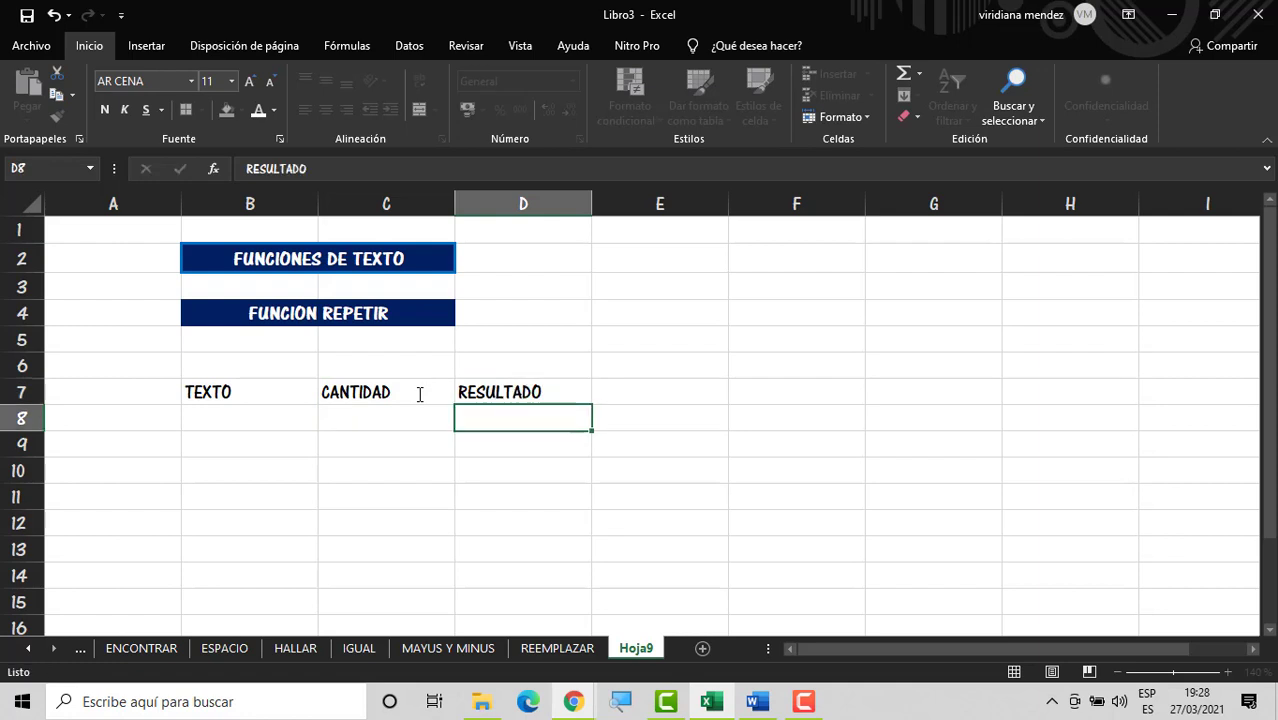
Step: Fill the first table row with 1 as the text in B8 and 1 as the quantity in C8
key(Left)
key(Left)
text(1)
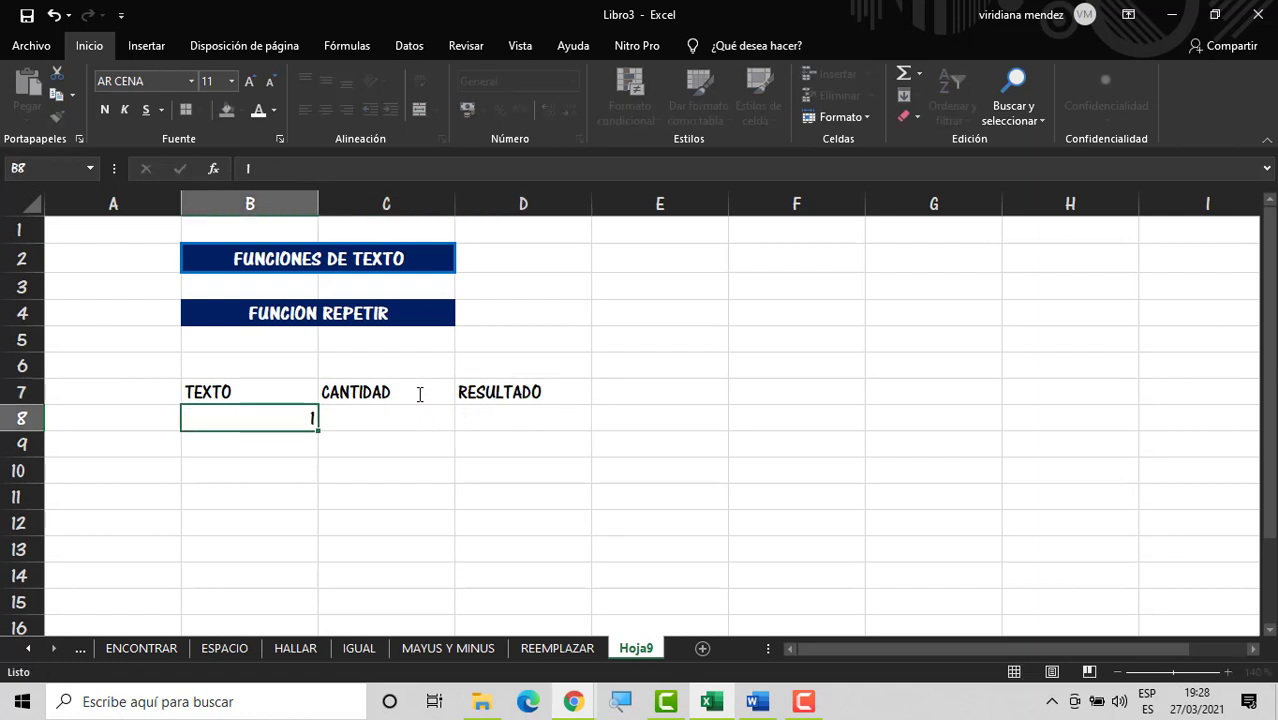
key(Tab)
text(1)
key(Tab)
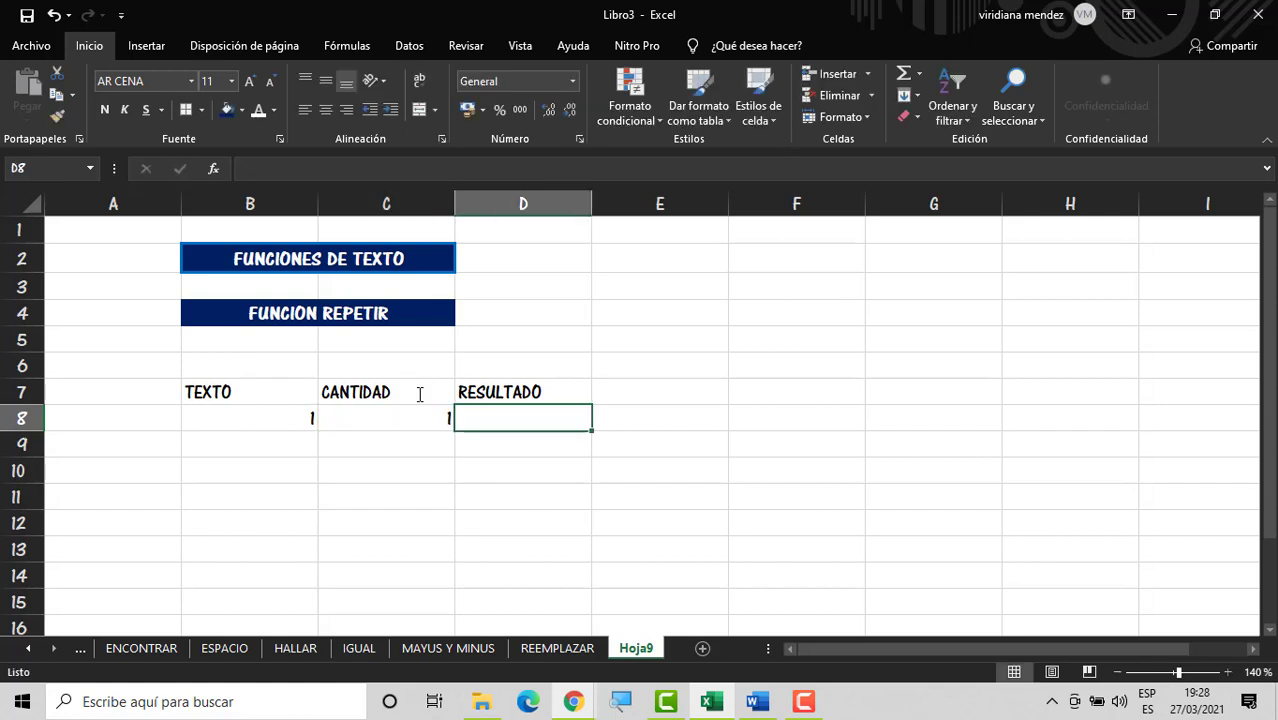
Step: Enter the formula =REPETIR(B8;C8) in the RESULTADO cell D8
text(=)
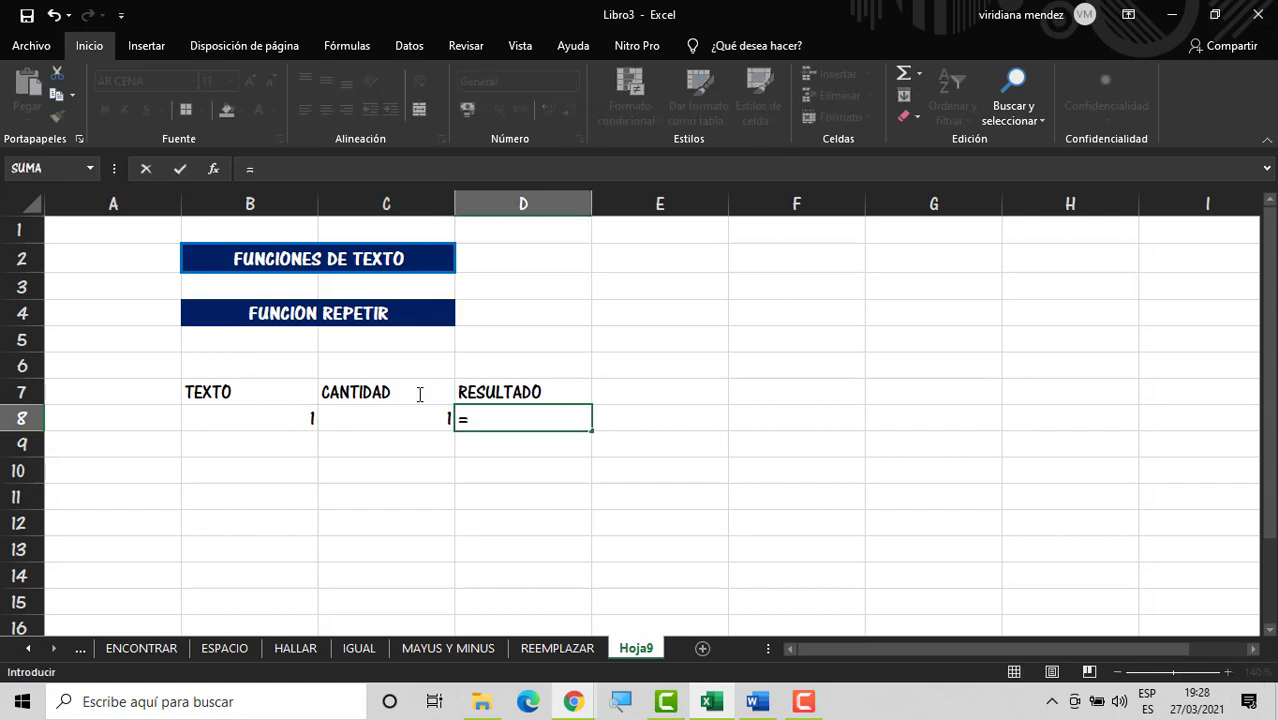
text(REE)
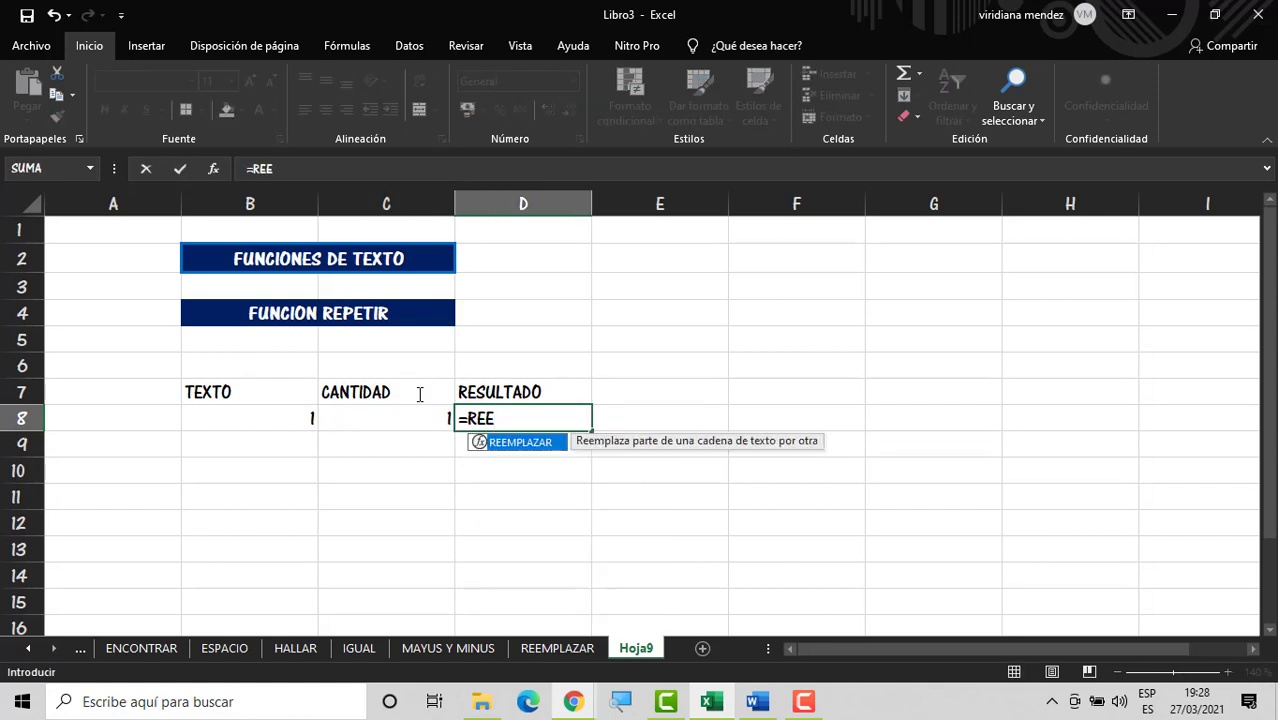
key(BackSpace)
text(P)
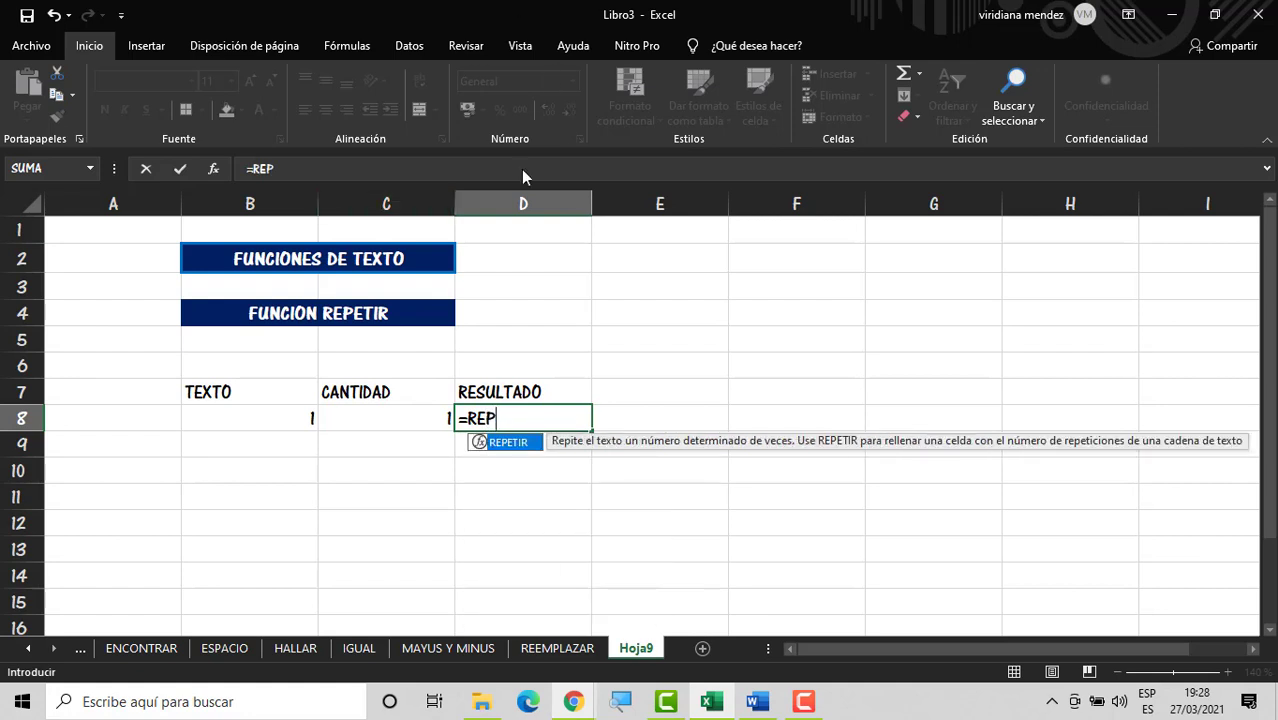
double_click(535, 442)
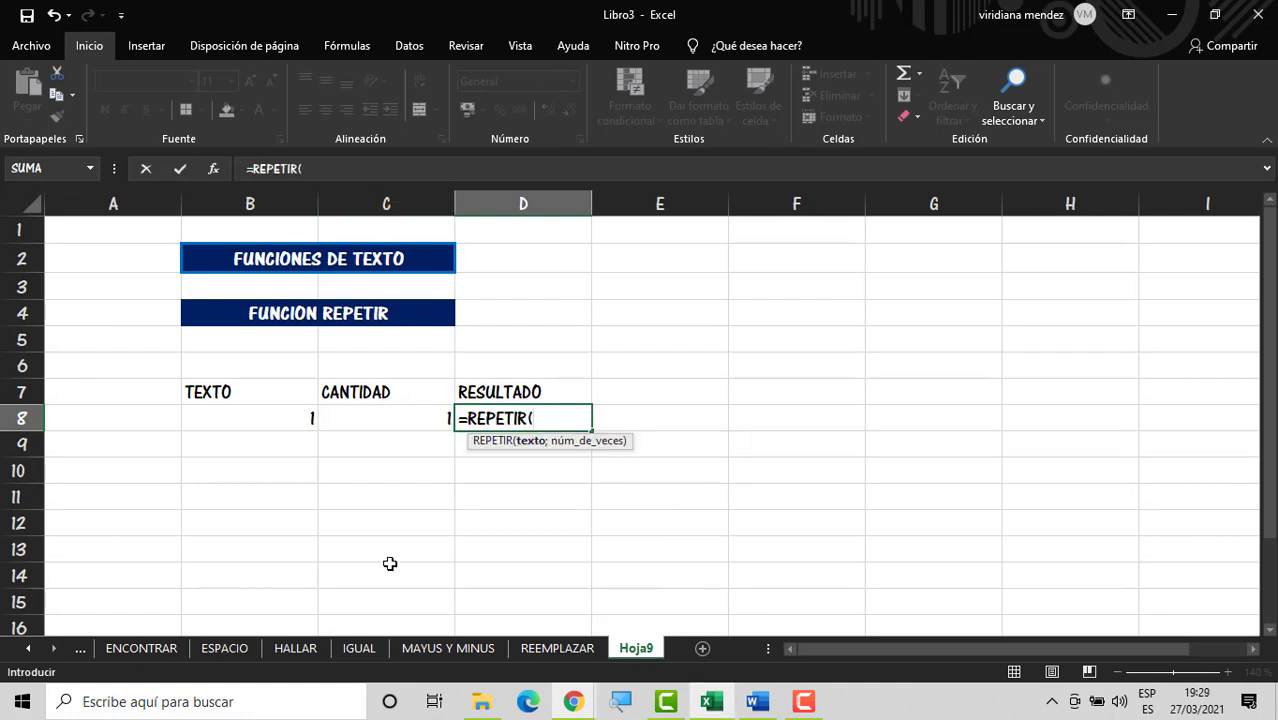
click(279, 412)
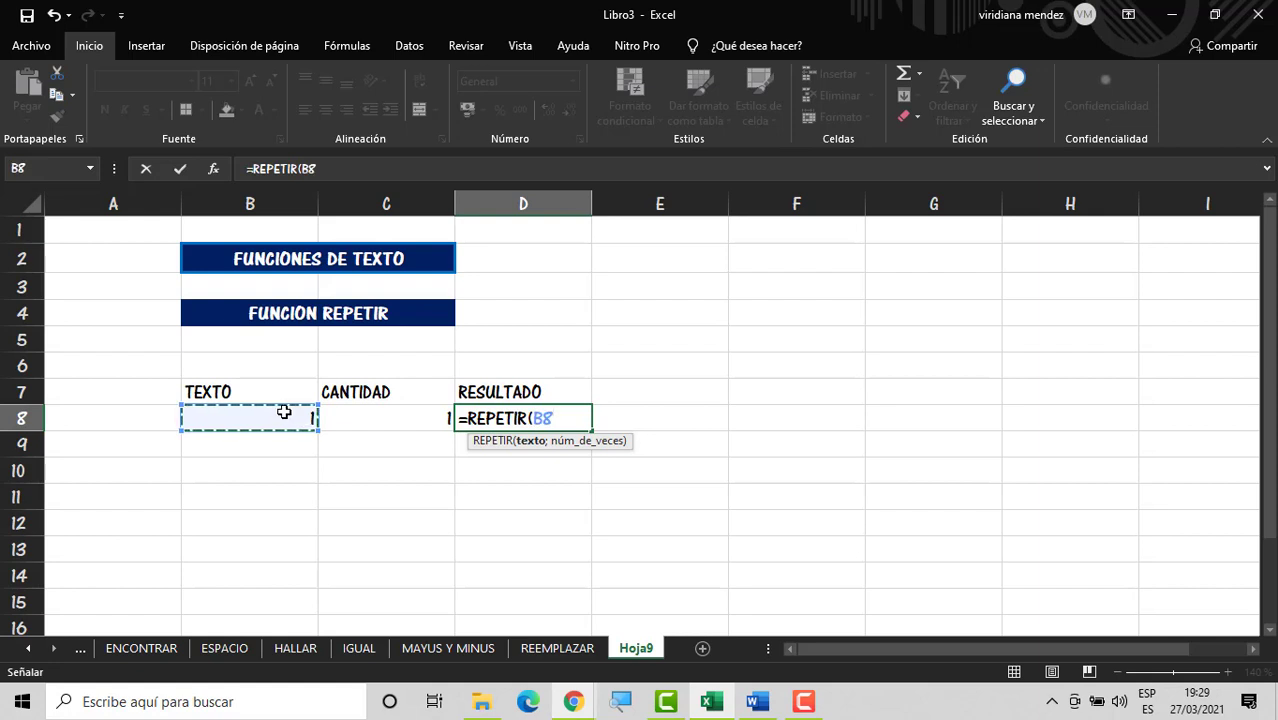
text(;)
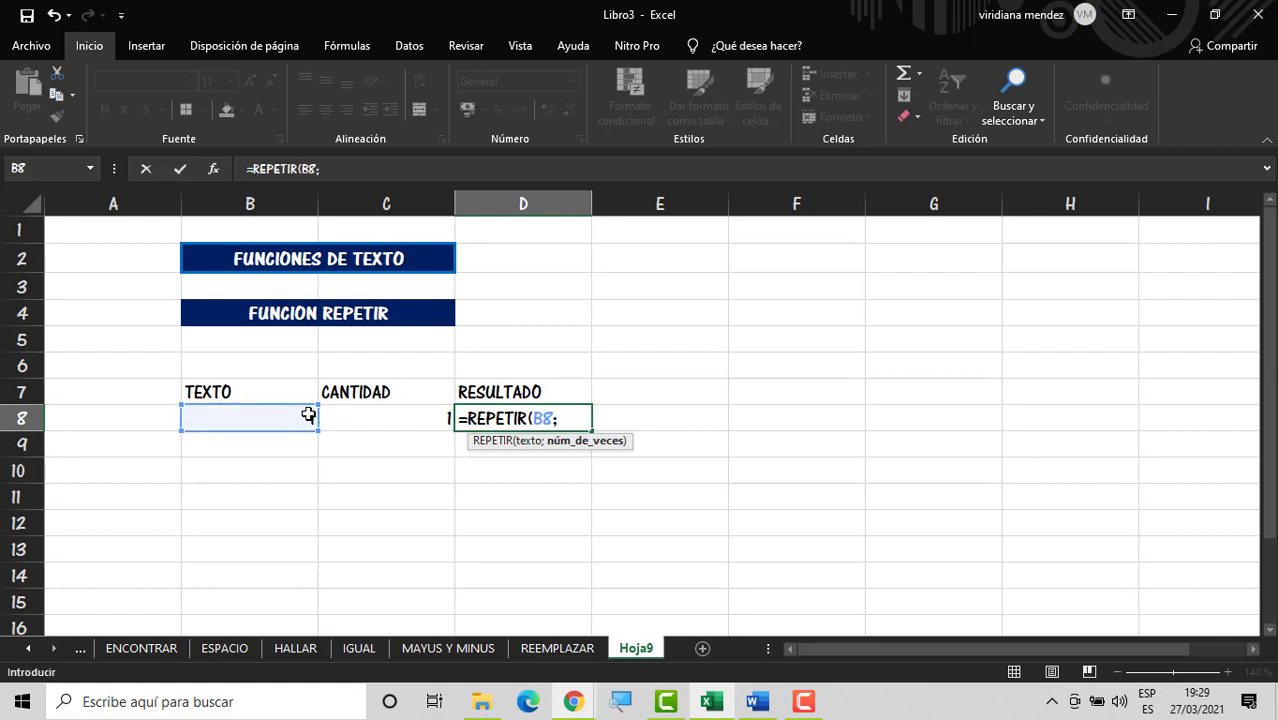
click(396, 424)
key(Return)
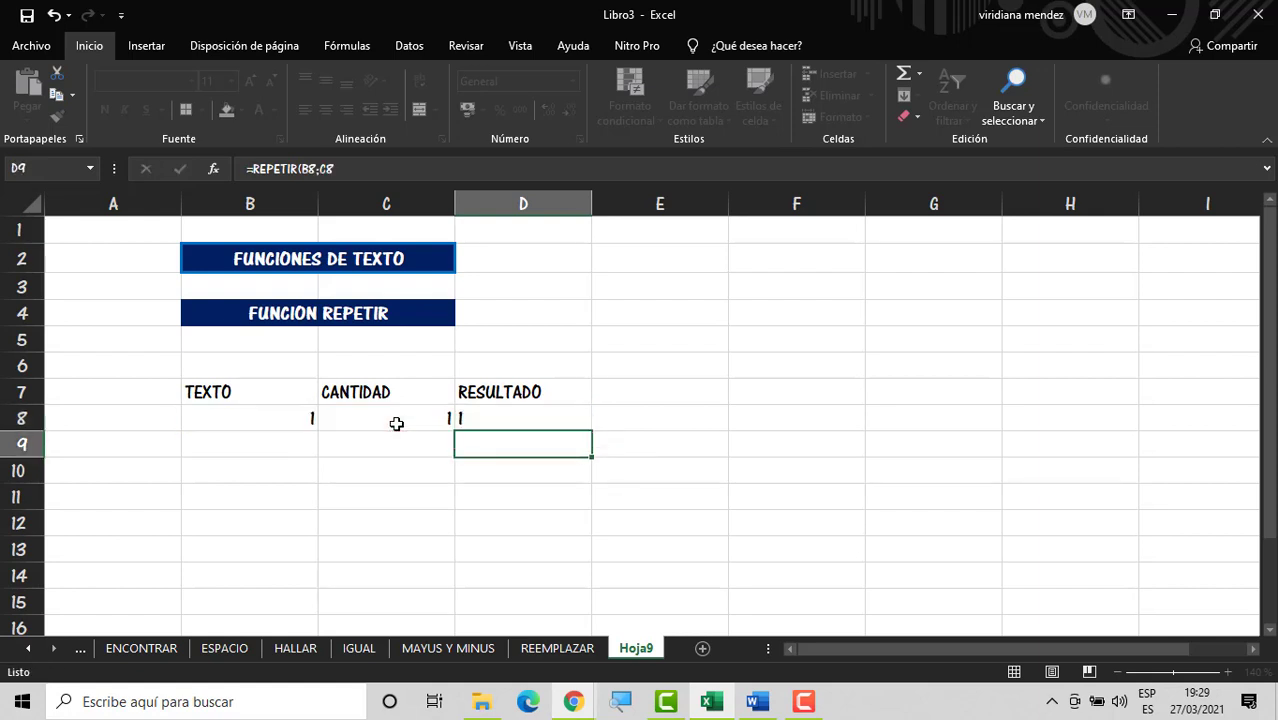
Step: Set the CANTIDAD value in C8 to 10 and select the result in D8
click(1226, 674)
click(1226, 674)
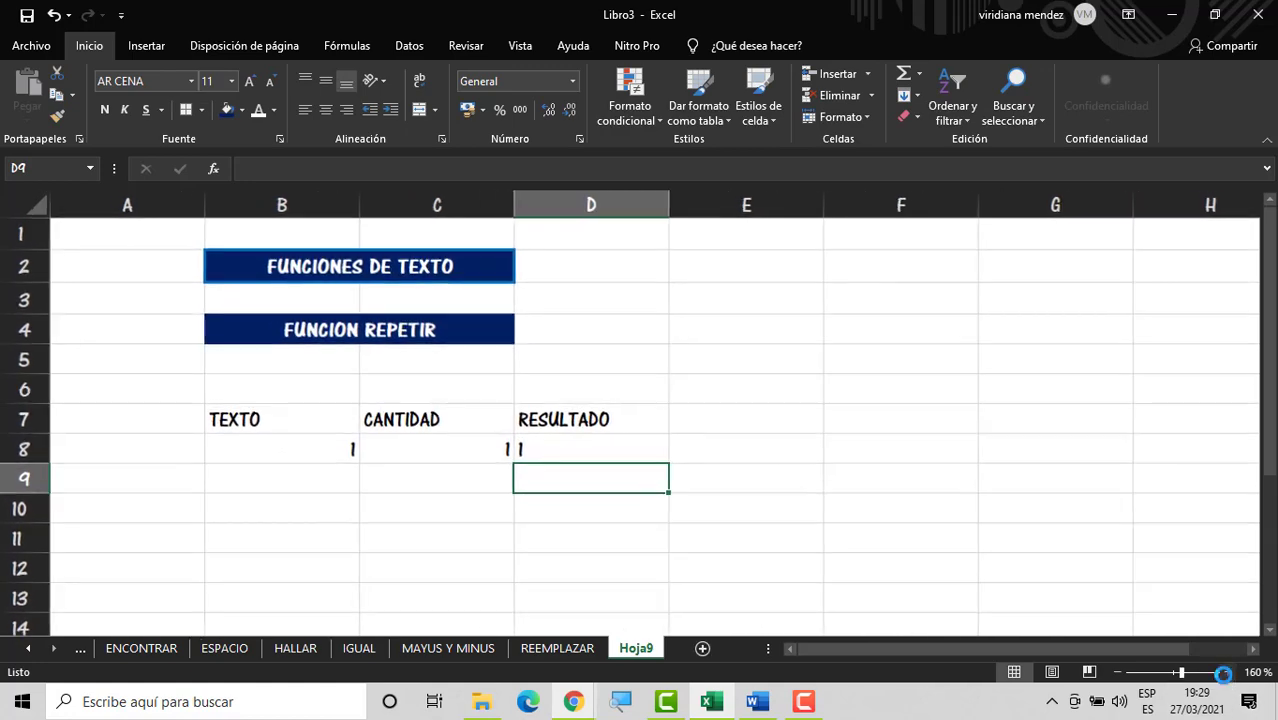
click(1226, 674)
click(1226, 674)
click(610, 492)
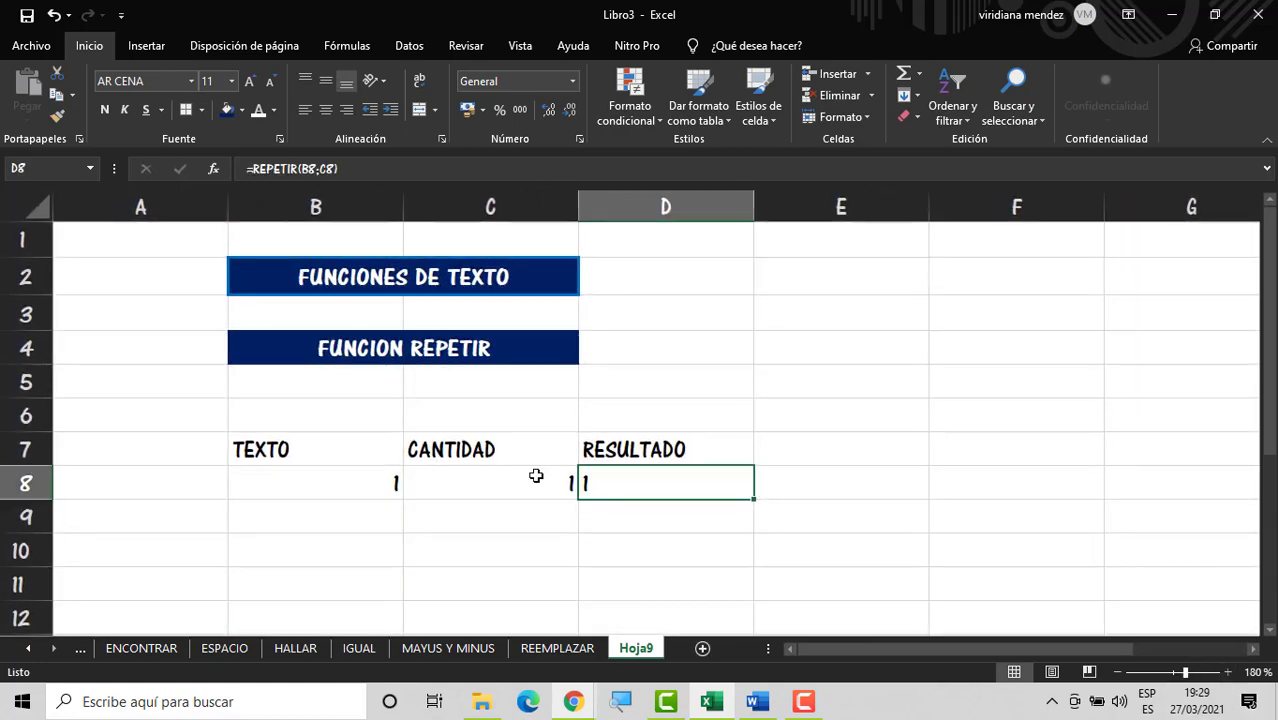
click(536, 478)
text(10)
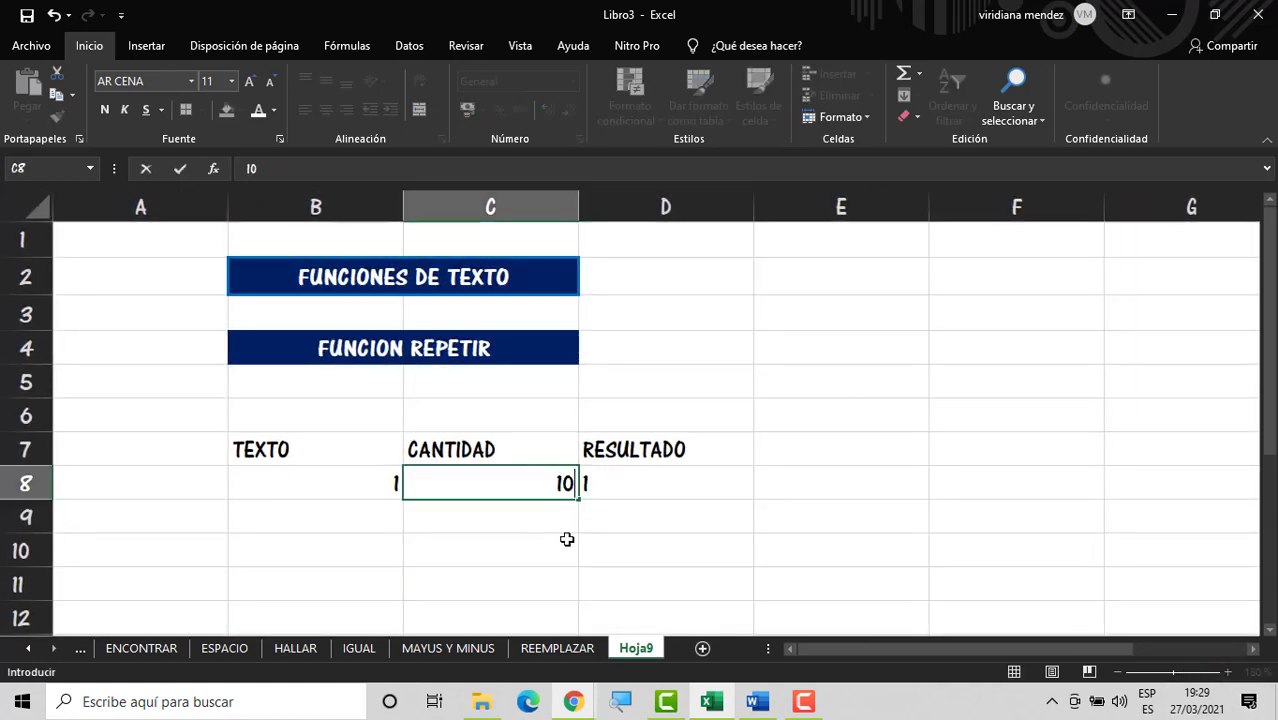
key(Return)
click(632, 480)
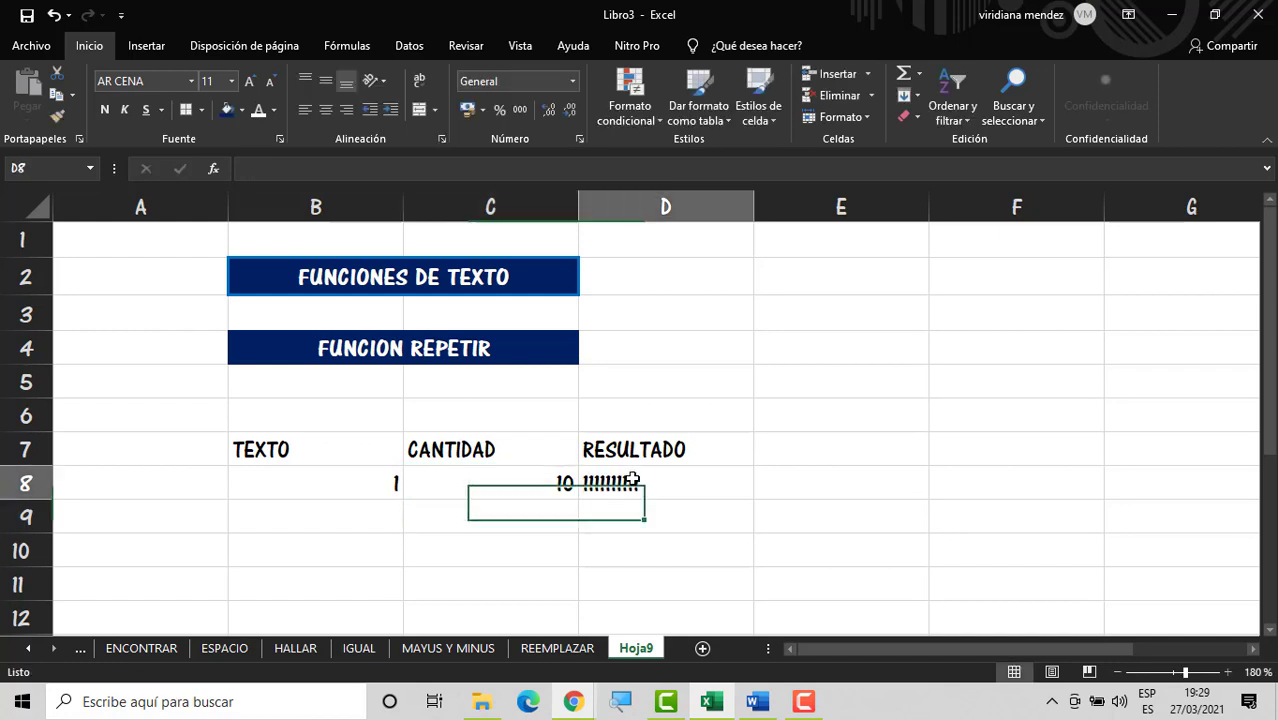
Step: Center the contents of B7:D15 horizontally and vertically and apply blue borders to all its cells
drag(326, 455, 641, 581)
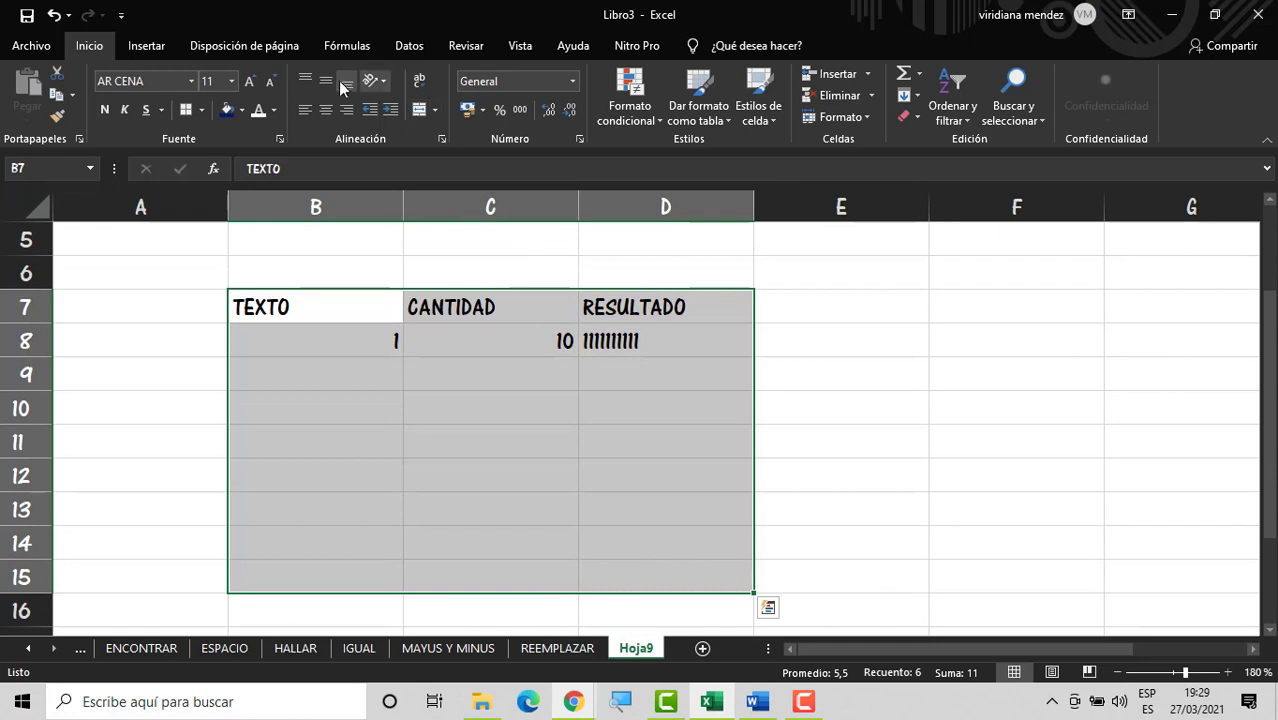
click(326, 109)
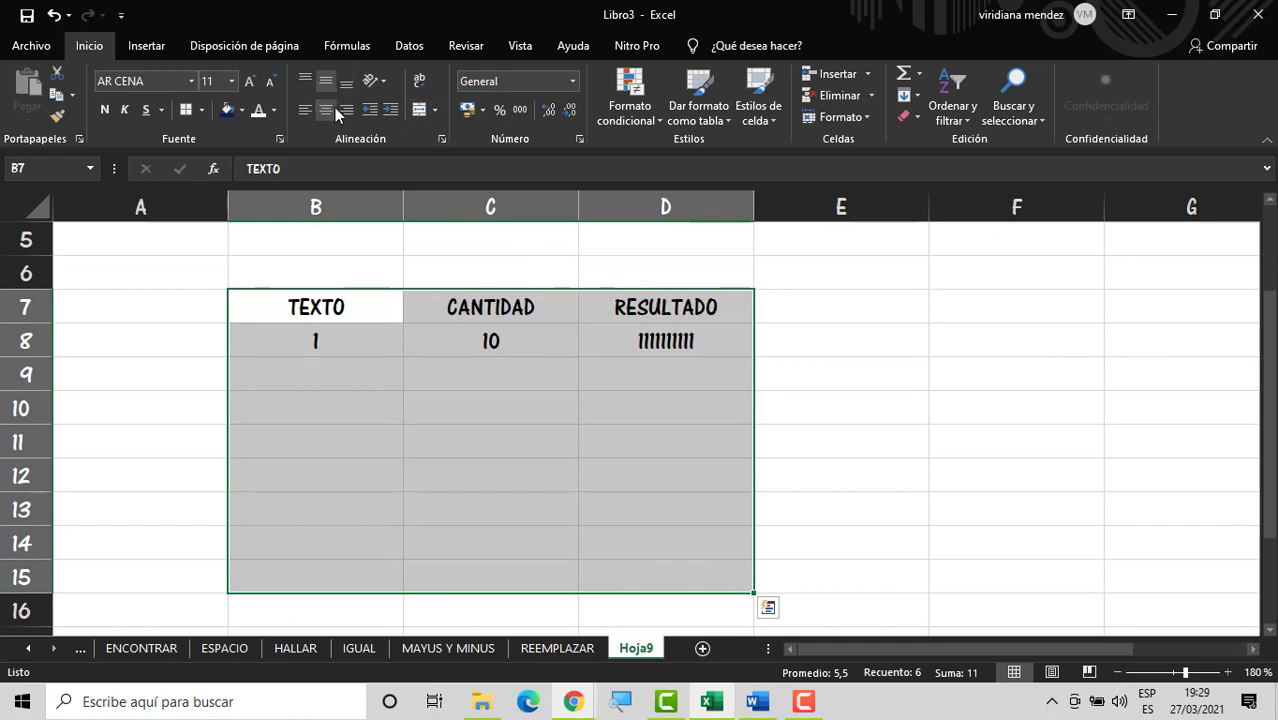
click(182, 112)
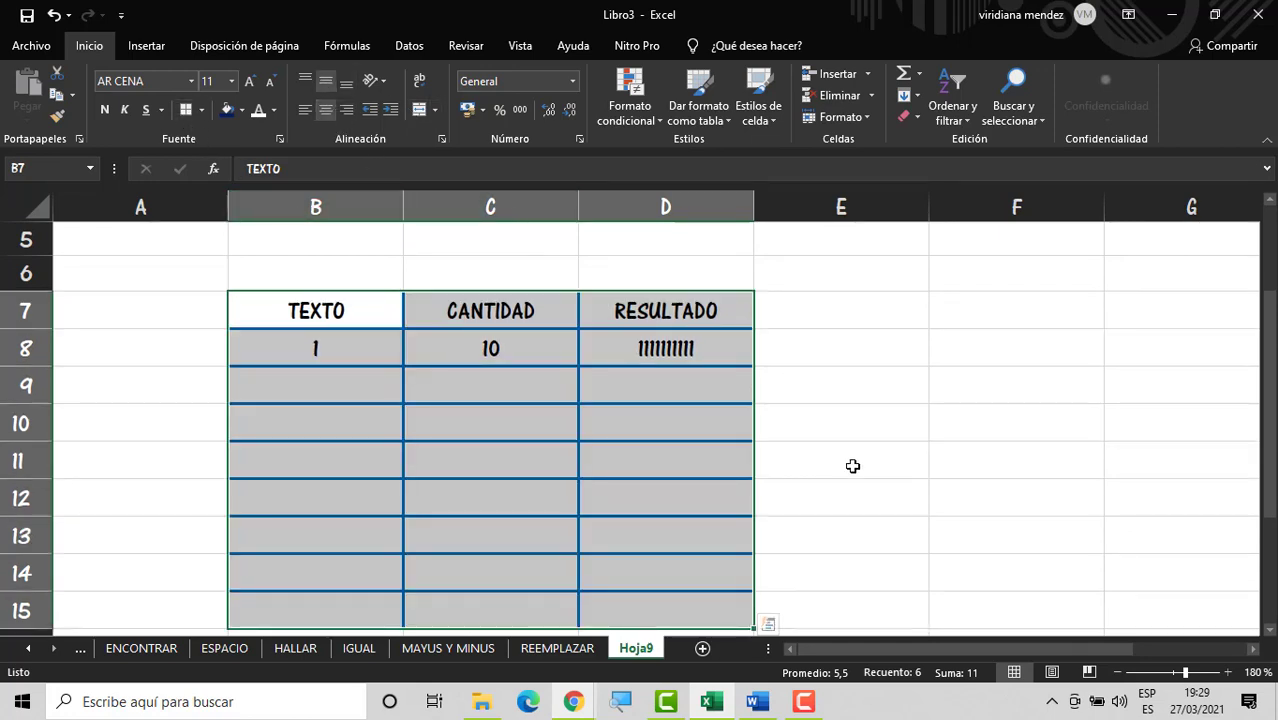
click(852, 466)
Step: Format the header row B7:D7 with a dark blue fill and white text
drag(390, 312, 640, 312)
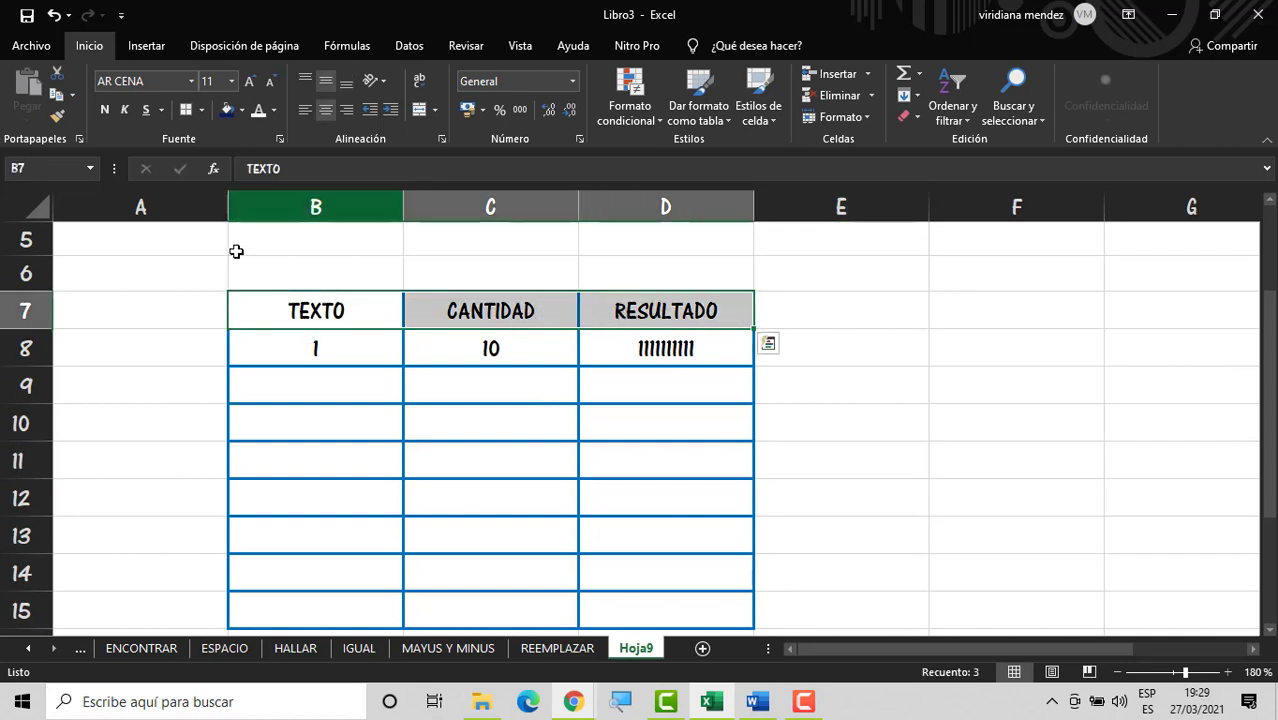
click(228, 110)
click(257, 111)
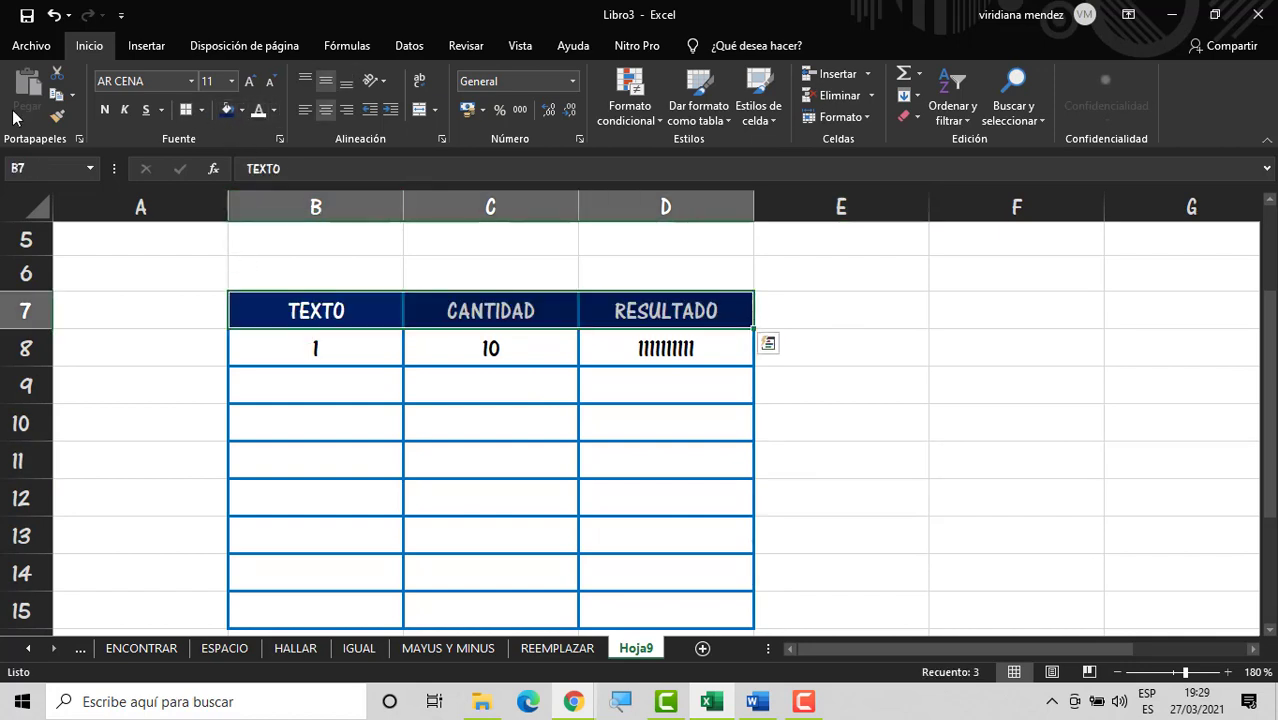
Step: Make the header row B7:D7 bold, and enter EXCEL in B9 with a CANTIDAD of 2 in C9
click(104, 110)
click(350, 375)
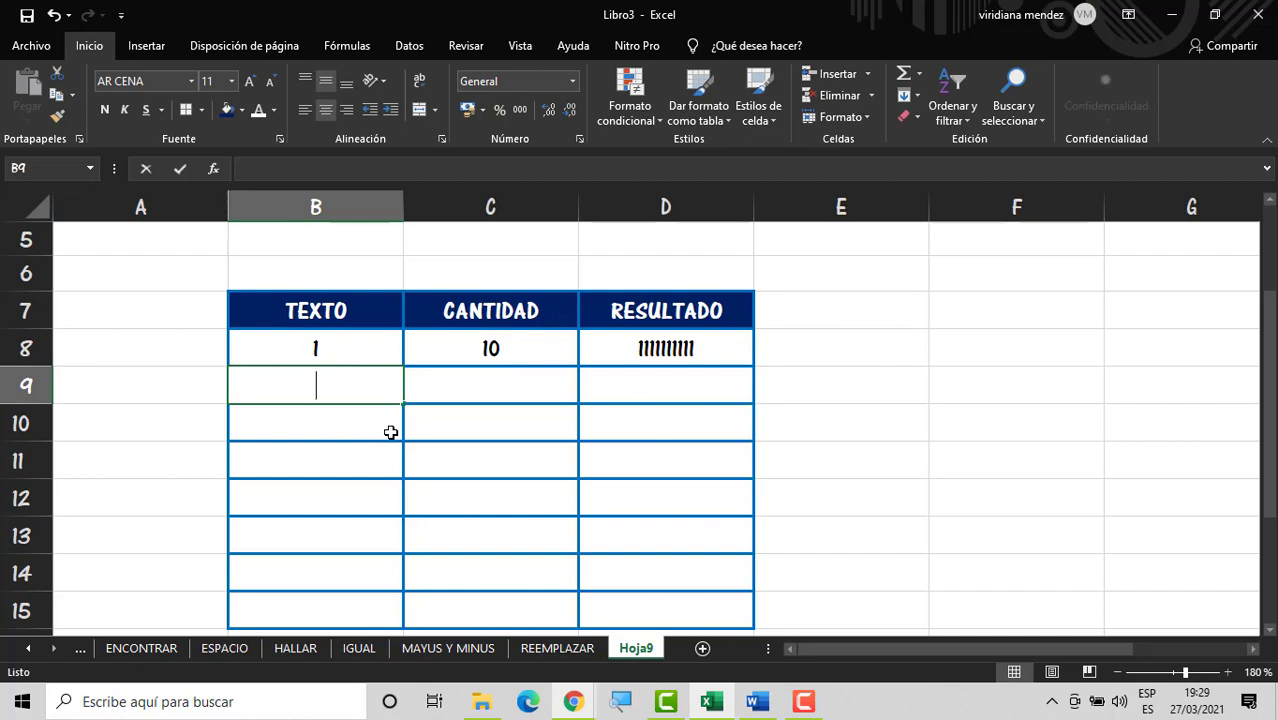
text(EXCEL)
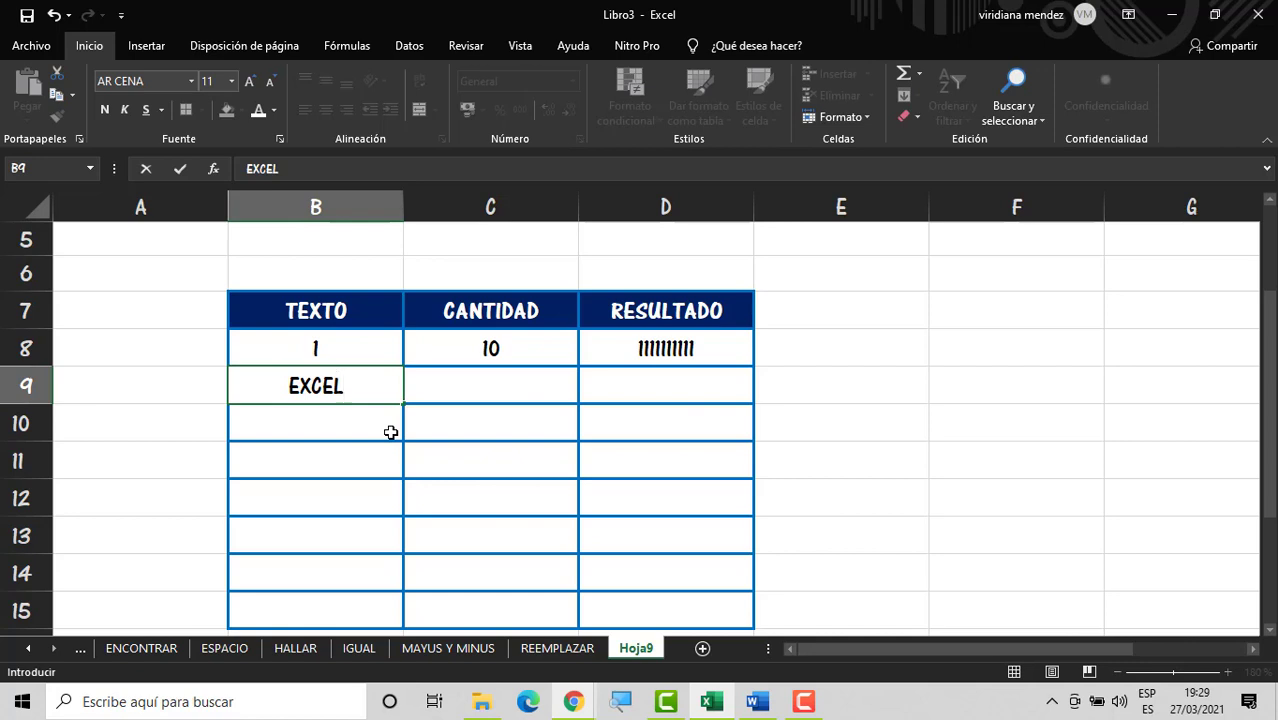
key(Tab)
text(2)
key(Return)
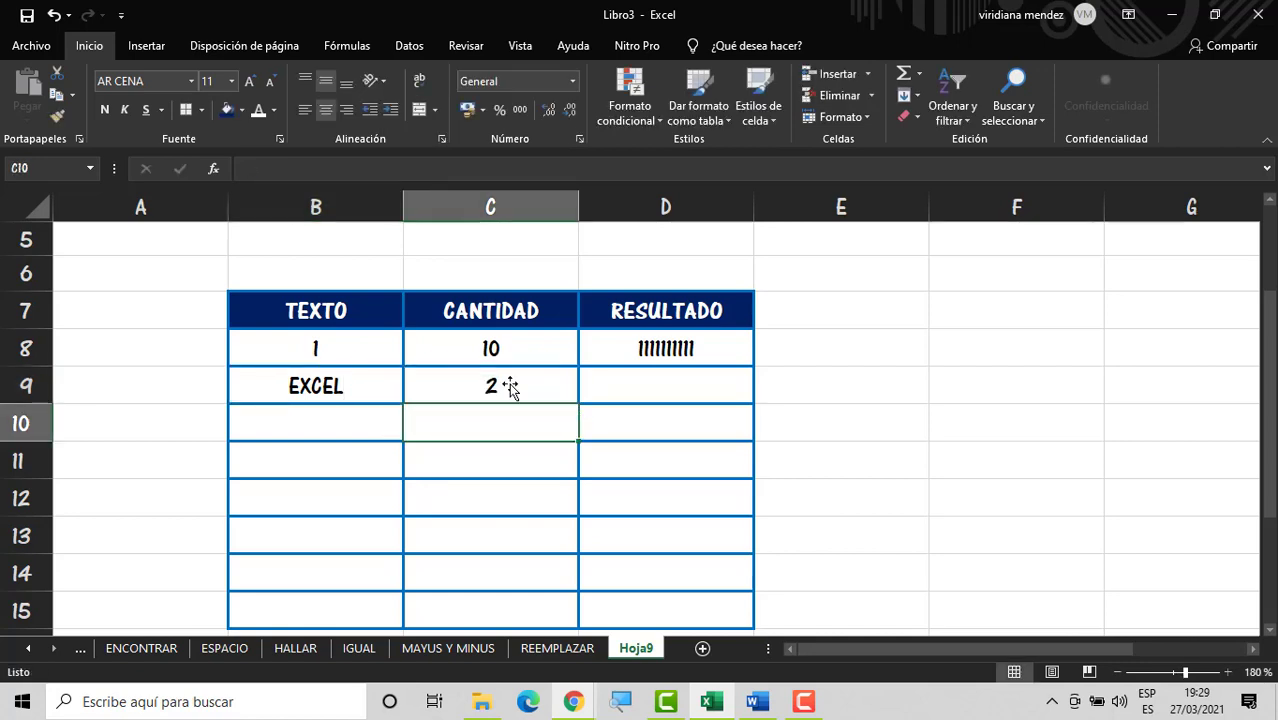
Step: Copy the REPETIR formula from D8 down the RESULTADO column through D15
click(702, 356)
drag(752, 369, 724, 561)
click(778, 347)
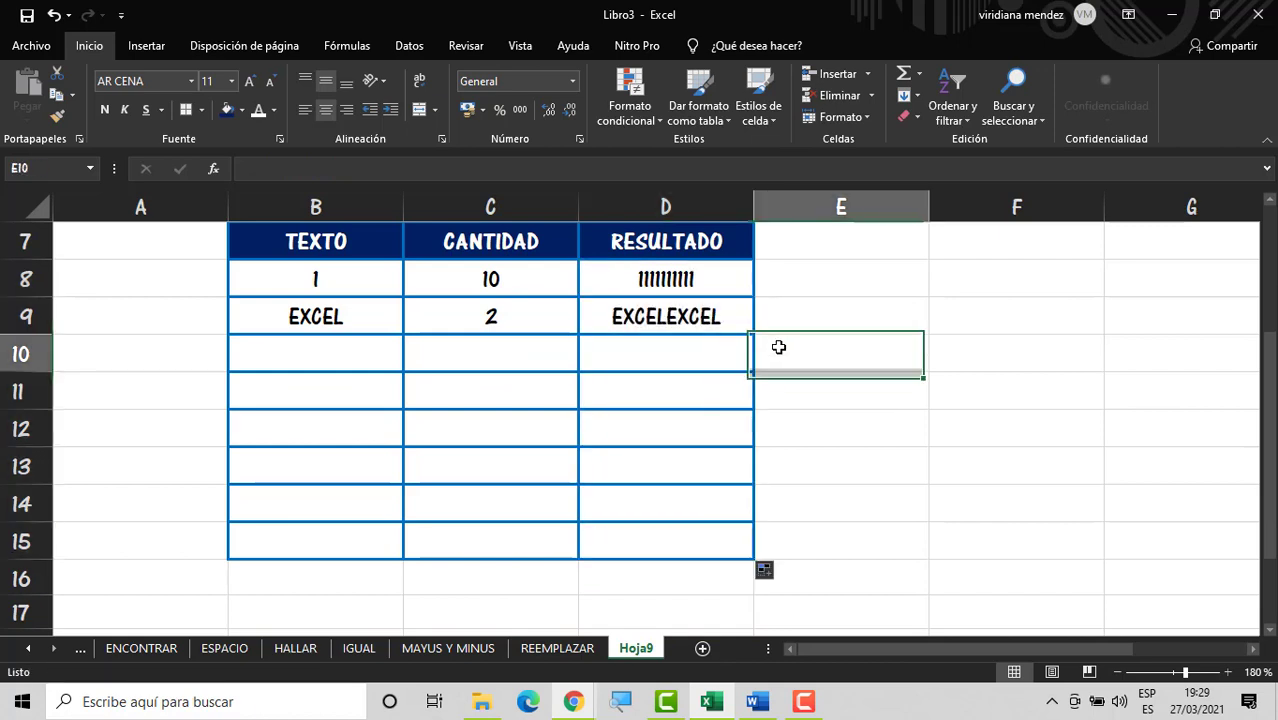
Step: Add a trailing space to the text EXCEL in B9 so the repetitions in D9 are separated
click(685, 318)
double_click(354, 318)
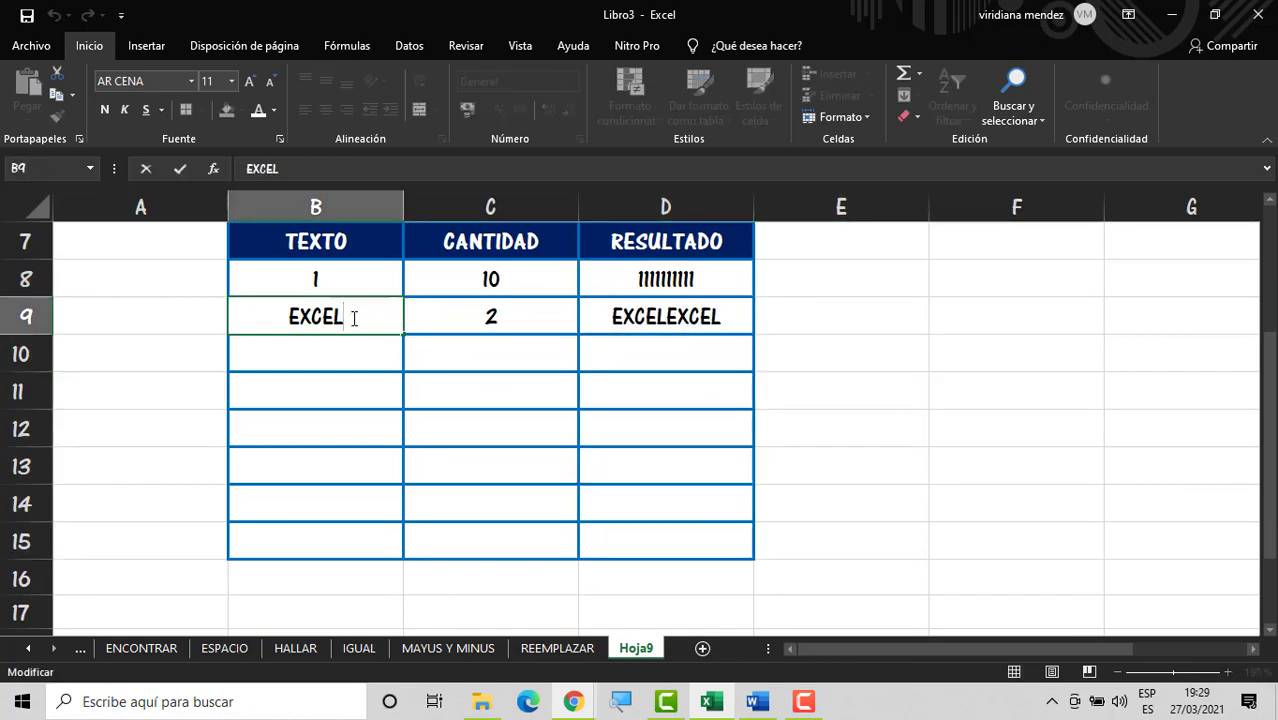
key(Return)
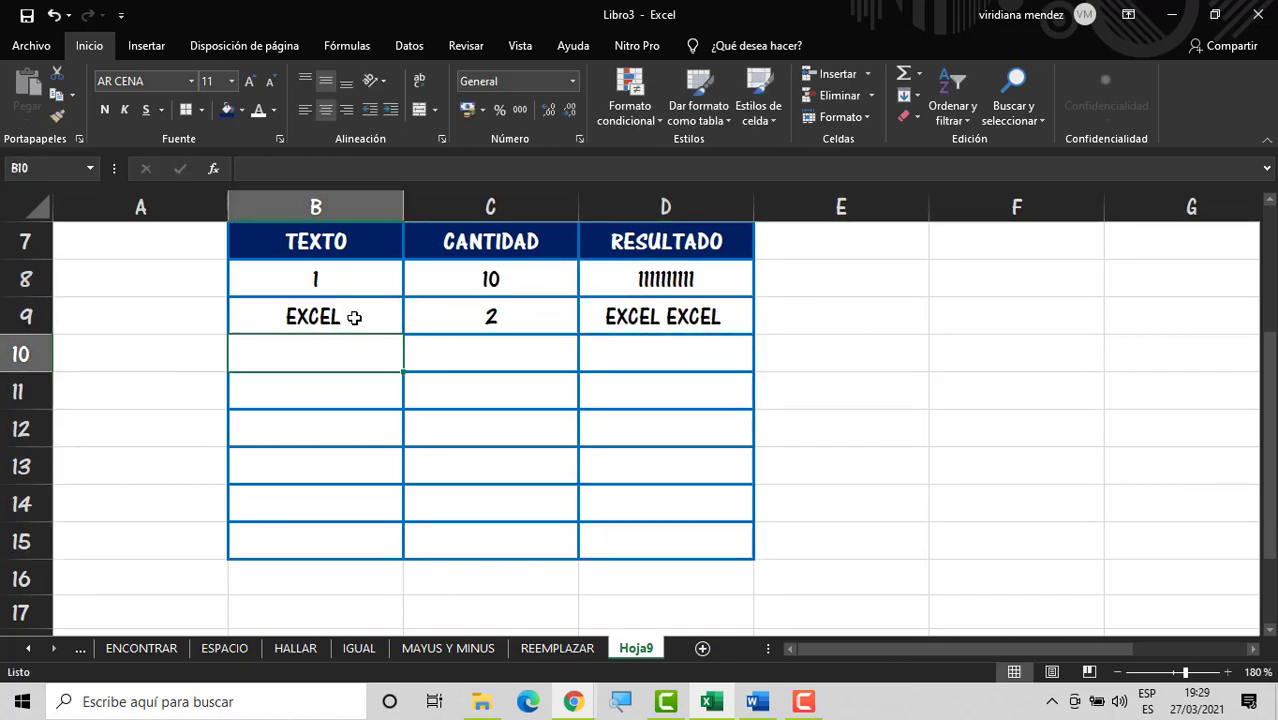
click(662, 322)
Step: Enter 0,111 in B10 with a CANTIDAD of 5 in C10, and widen column D to fit the result
click(331, 354)
text(0,11)
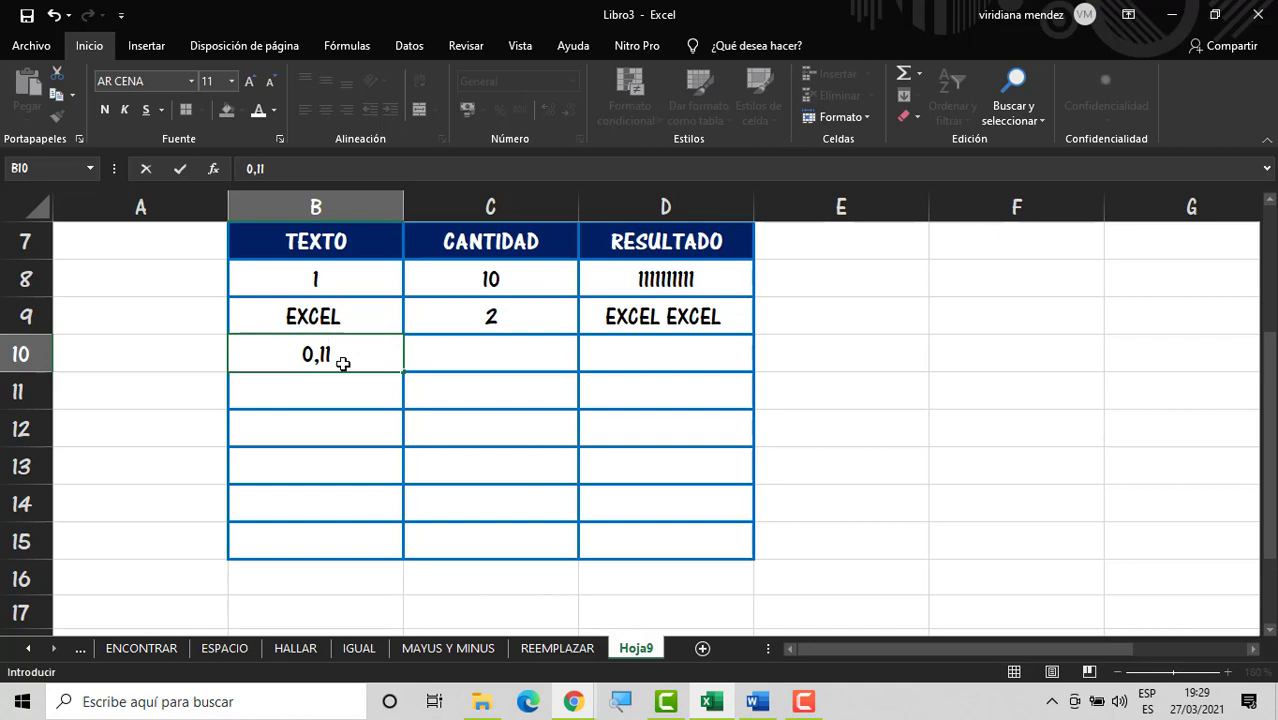
text(1)
click(474, 365)
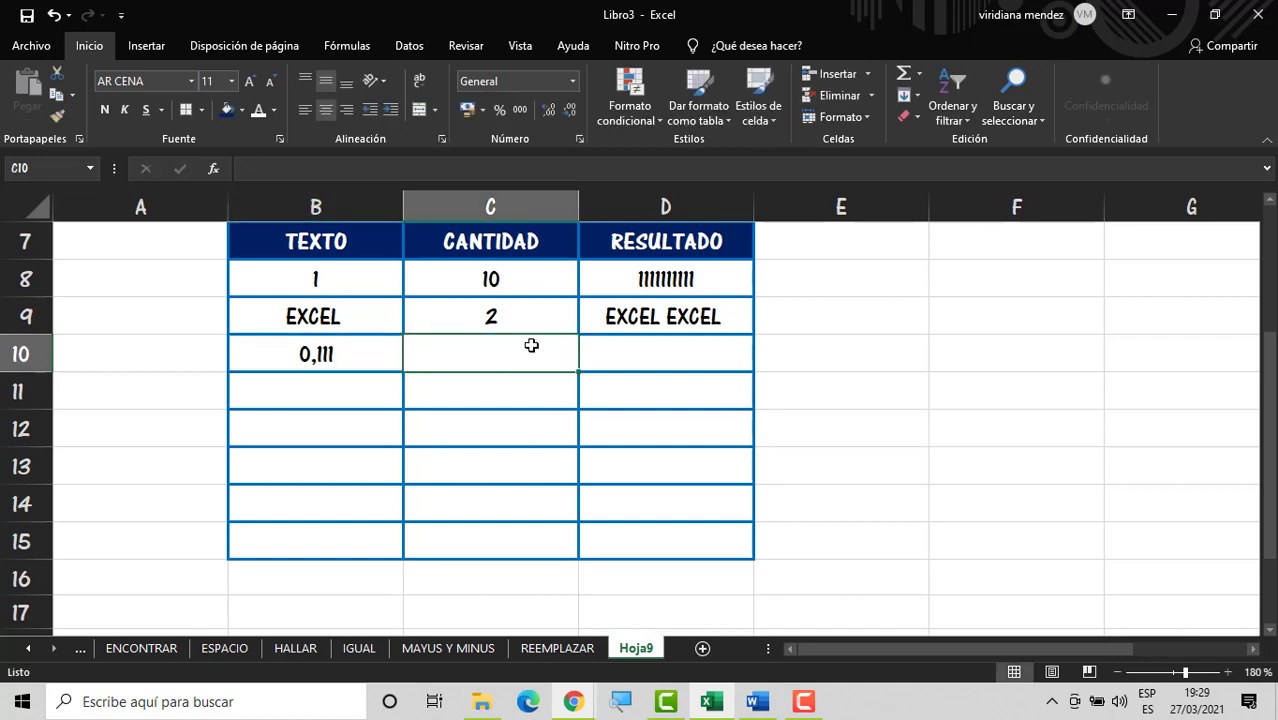
text(5)
key(Tab)
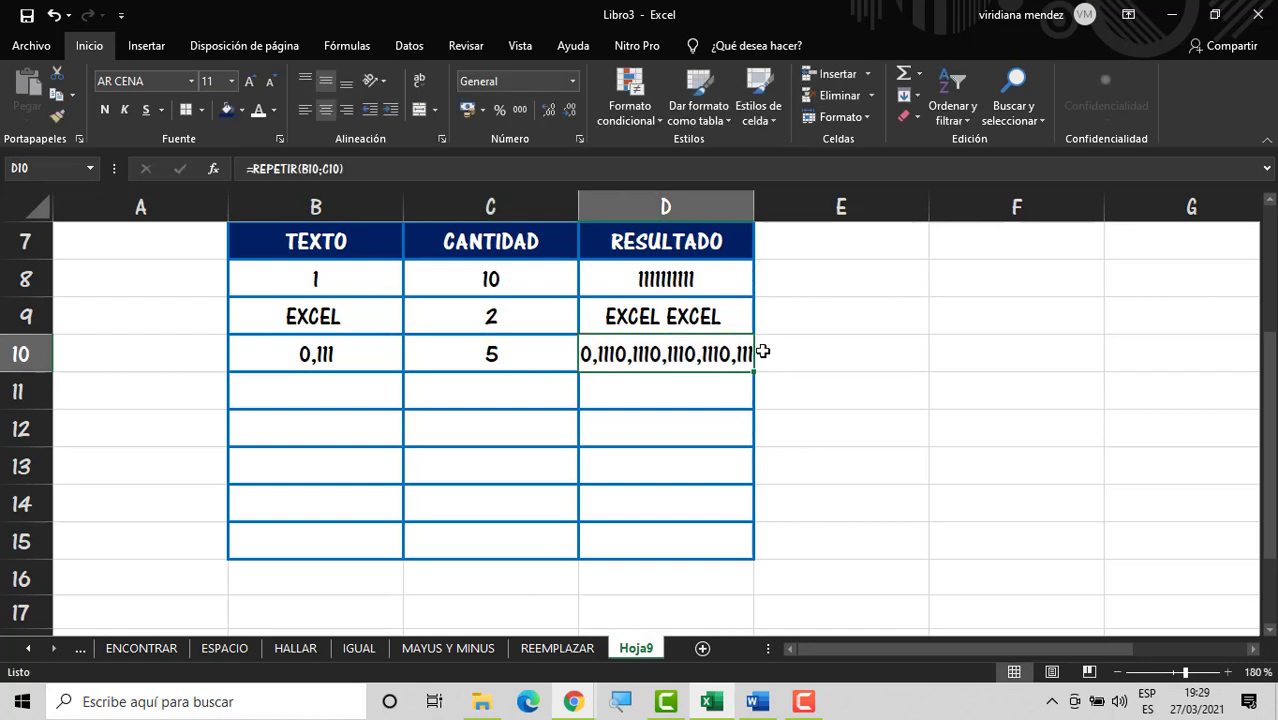
drag(755, 201, 769, 201)
click(742, 395)
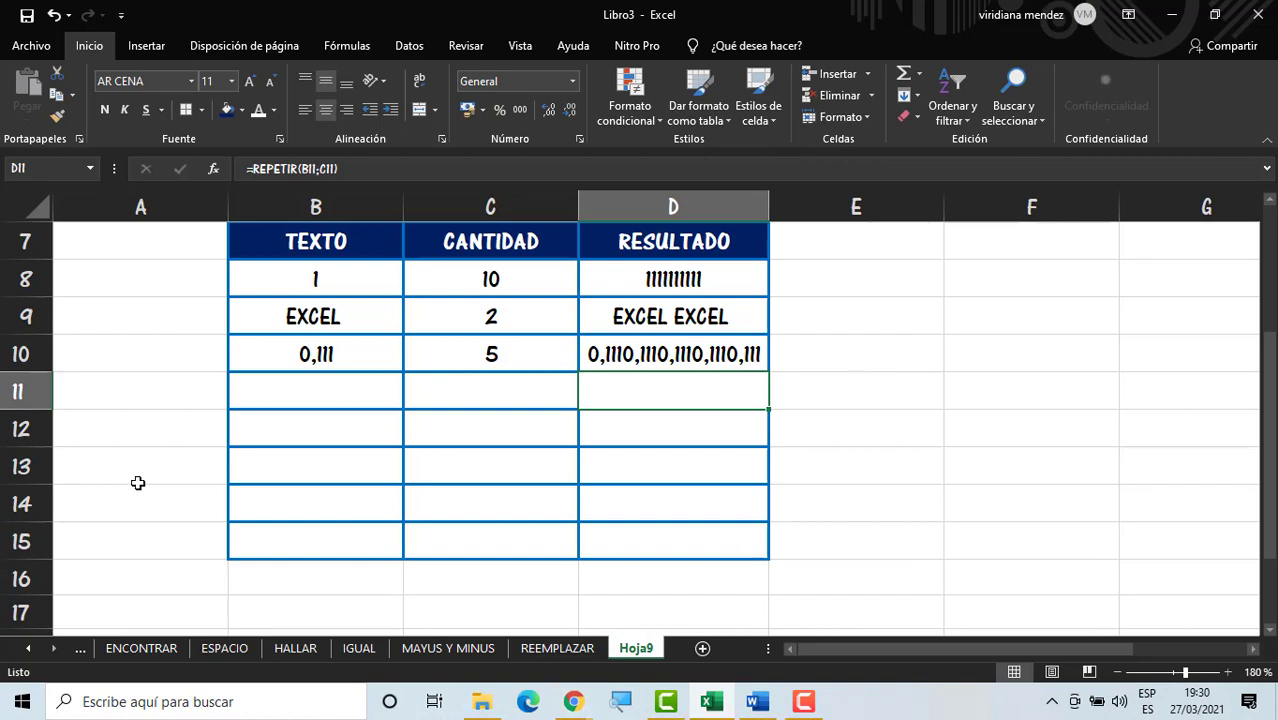
Step: Enter 8962 in B11 with a CANTIDAD of 3 in C11
click(372, 400)
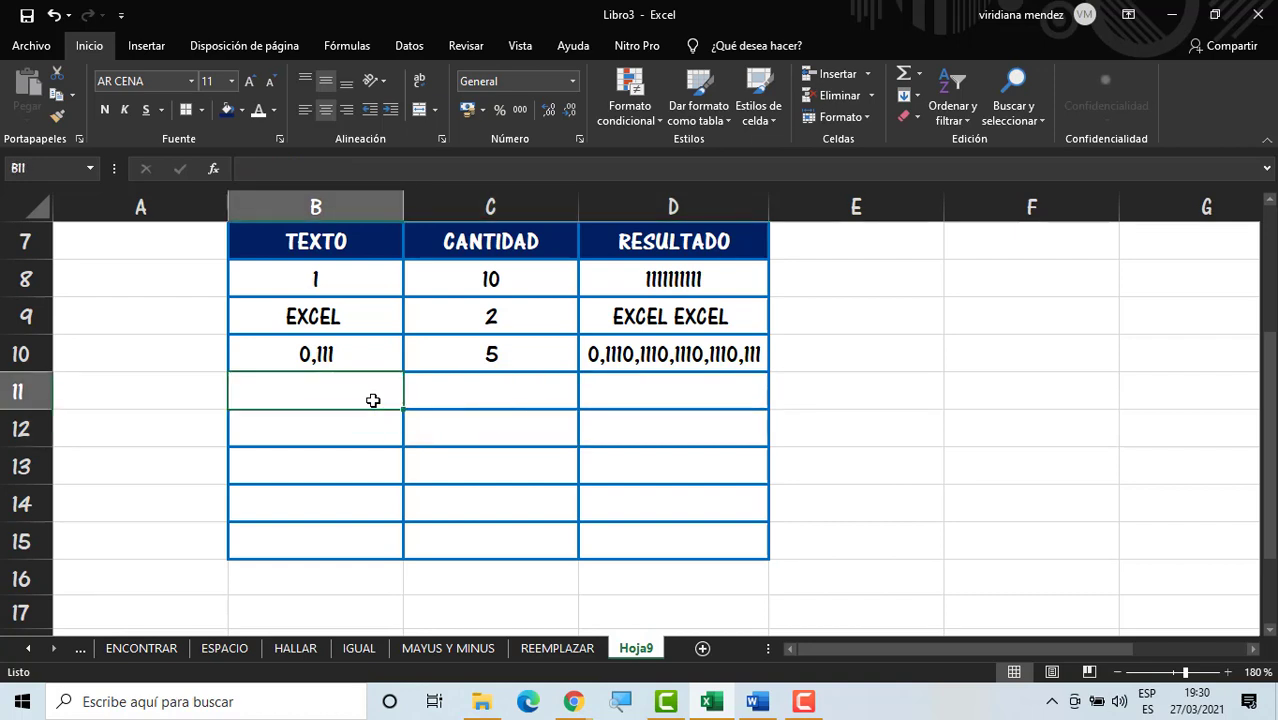
text(8962)
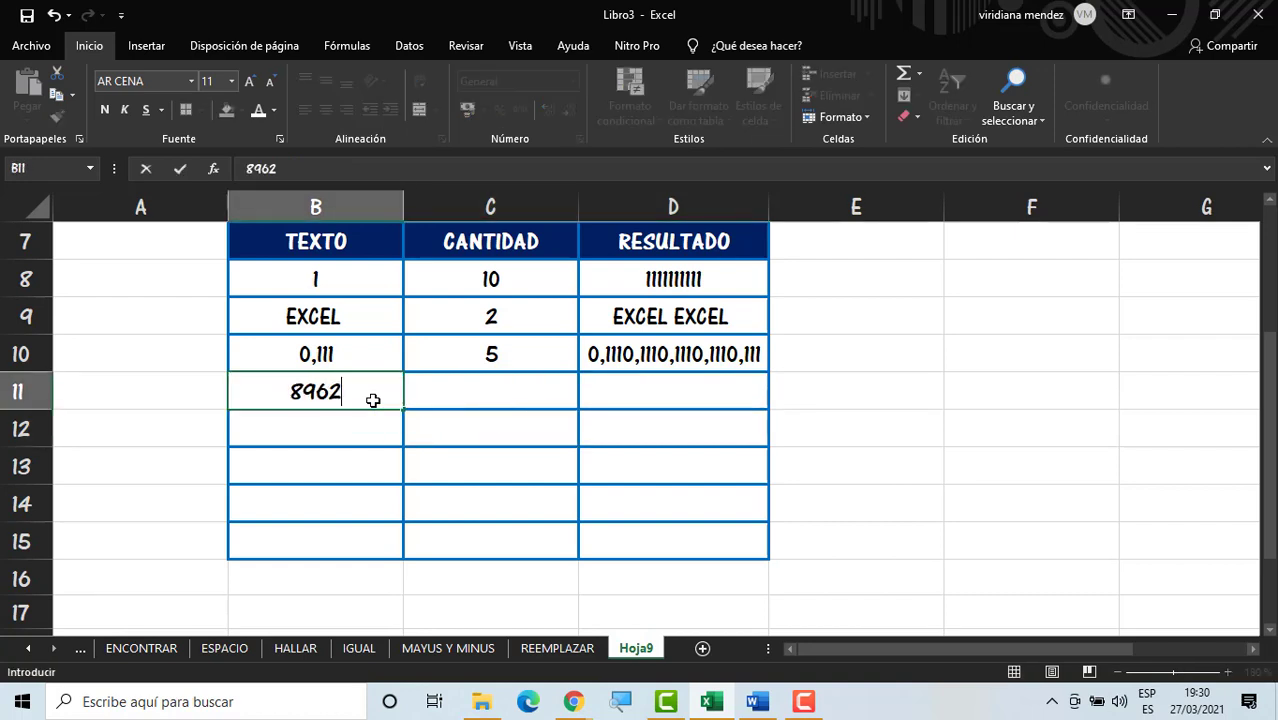
click(525, 397)
text(3)
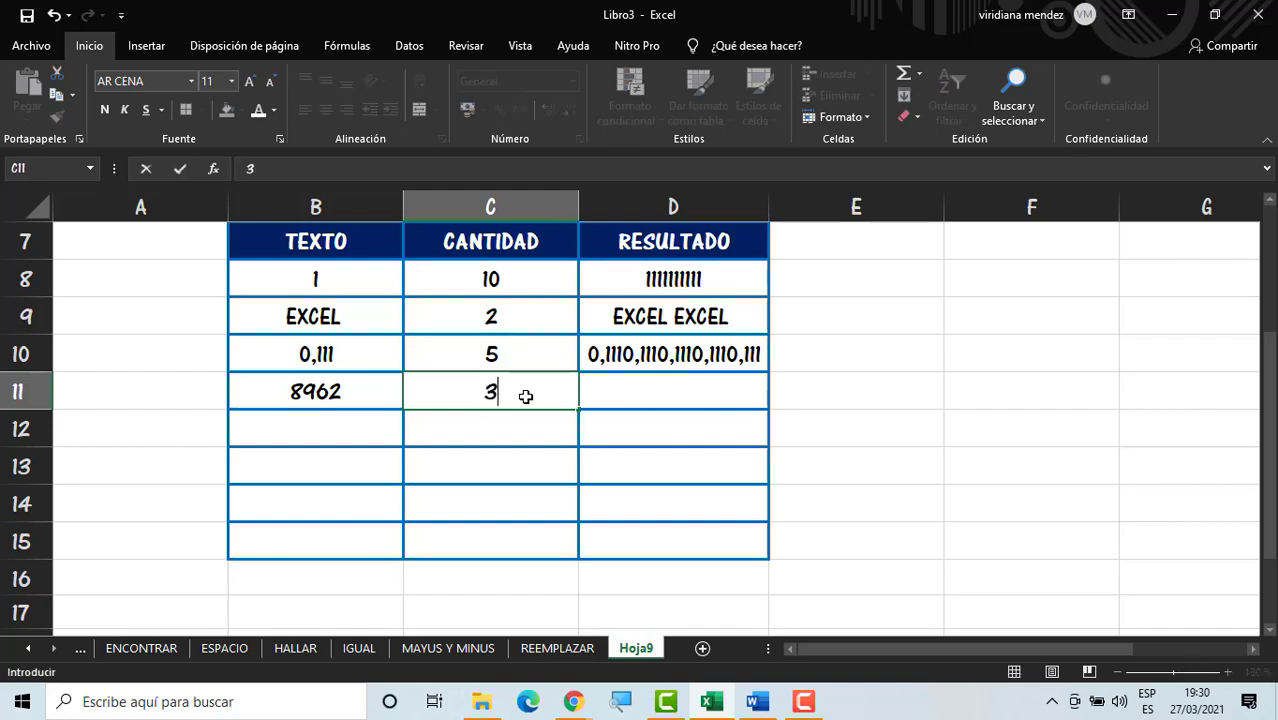
key(Tab)
key(Return)
Step: Enter 12,300 in B12 with a CANTIDAD of 2 in C12
key(Left)
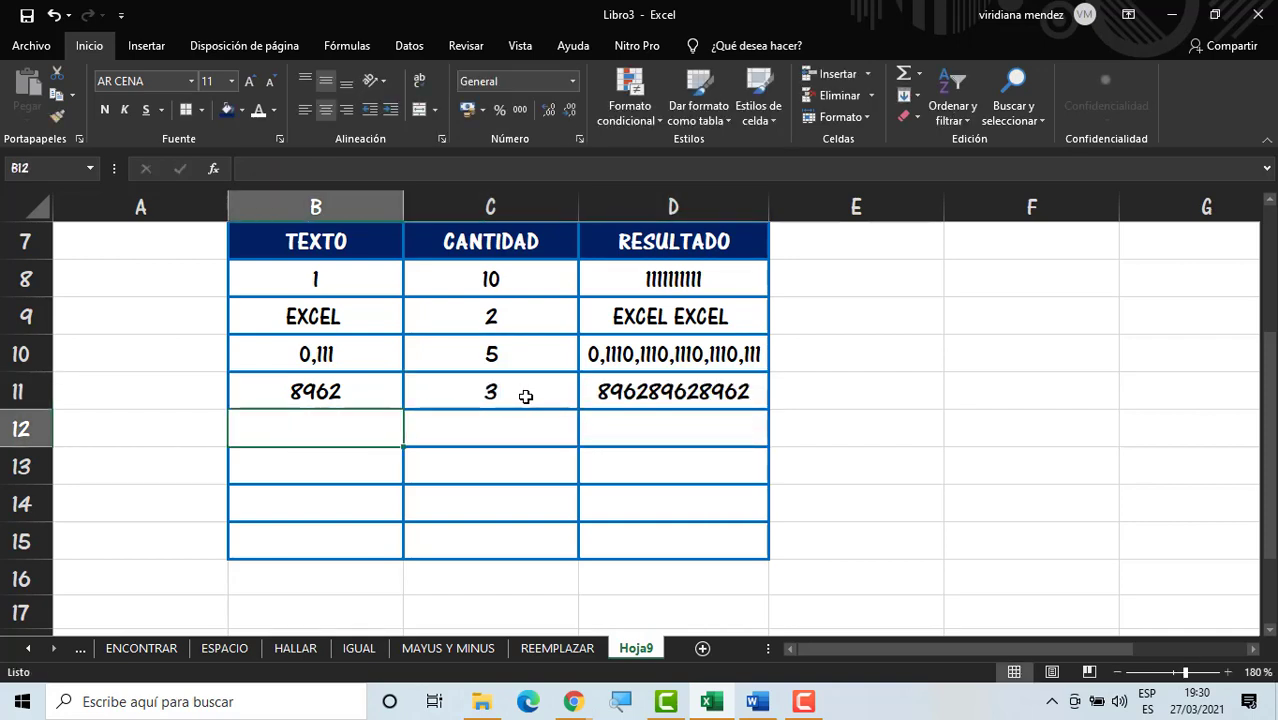
text(12)
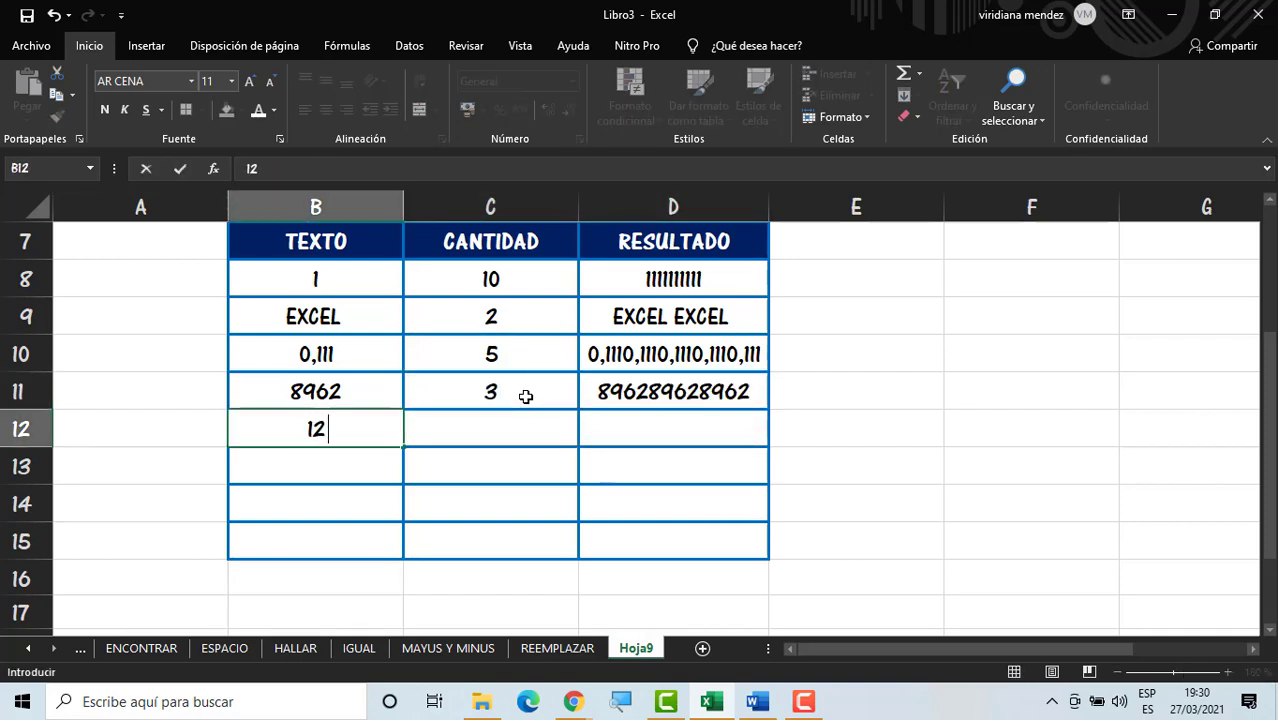
text(,300)
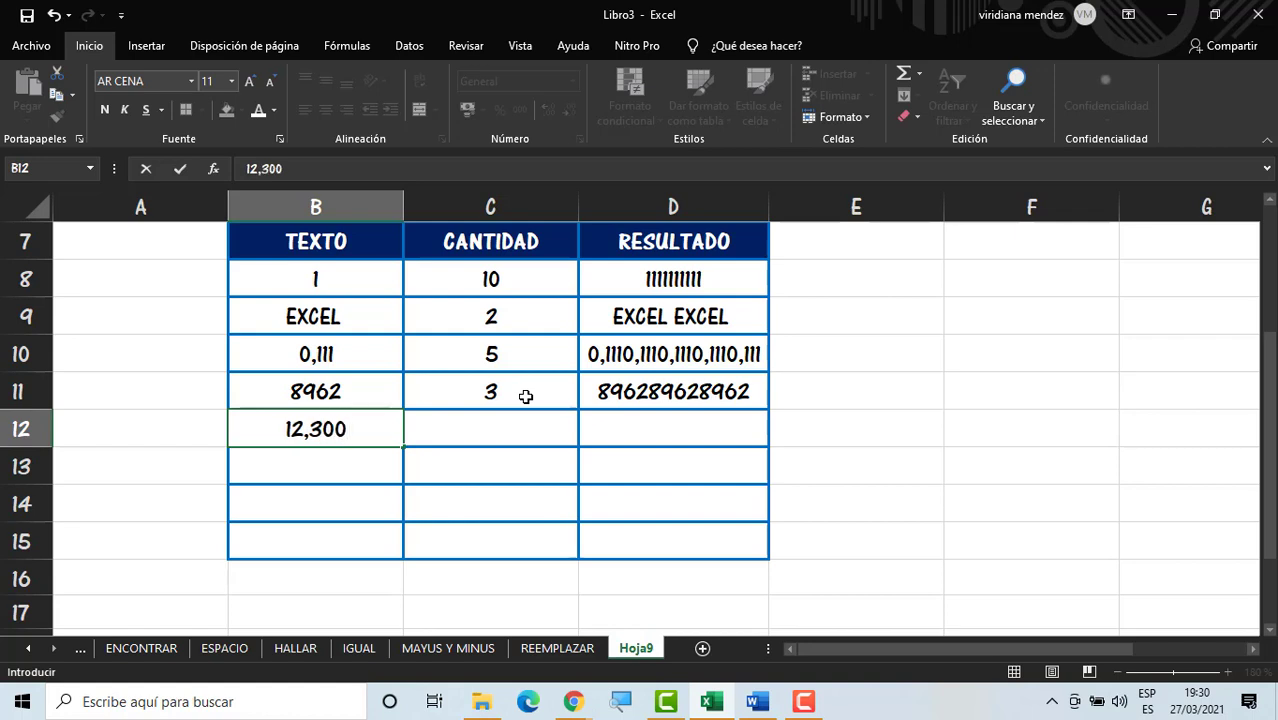
key(Right)
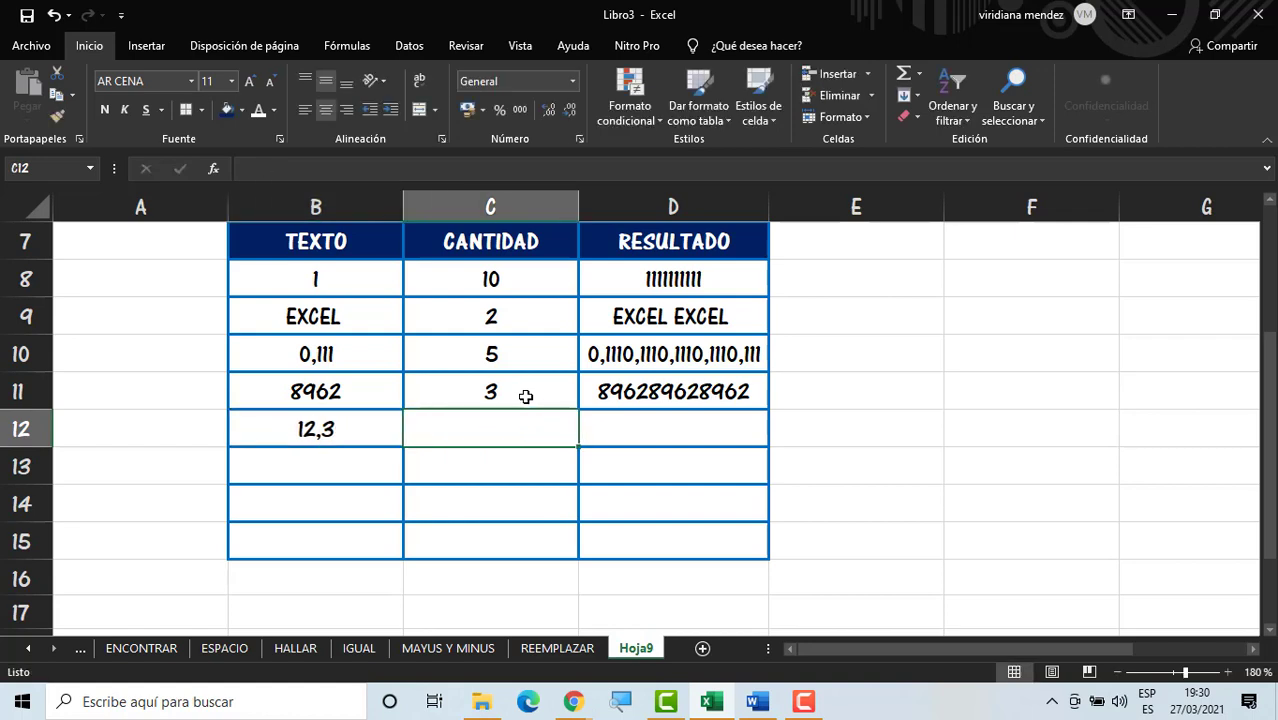
text(2)
key(Return)
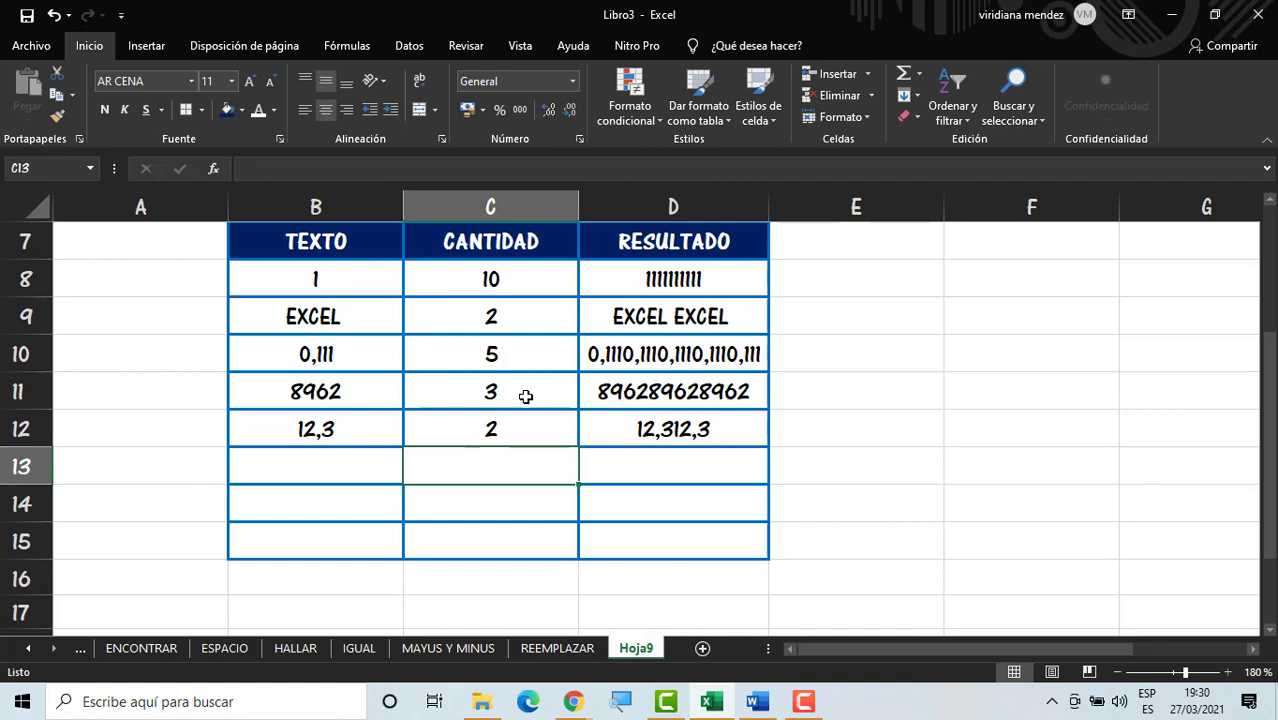
Step: Enter the letter C in B13 with a CANTIDAD of 4 in C13
key(Left)
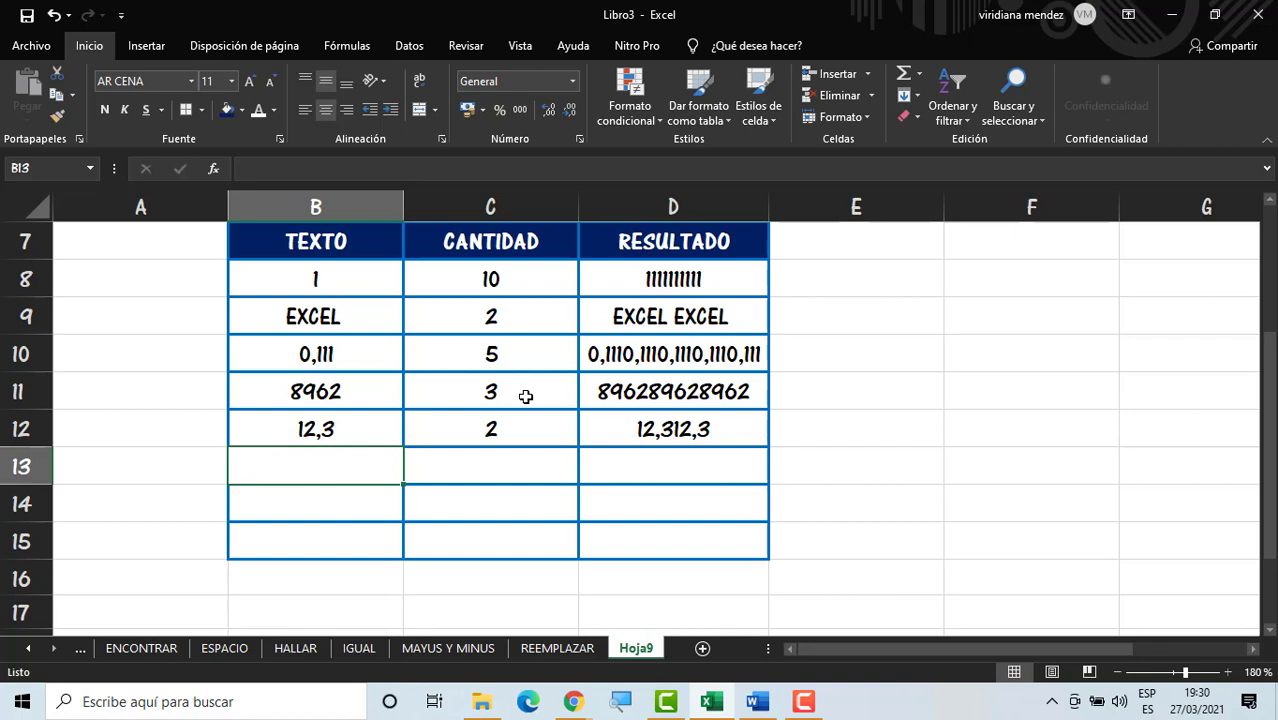
text(C)
key(Tab)
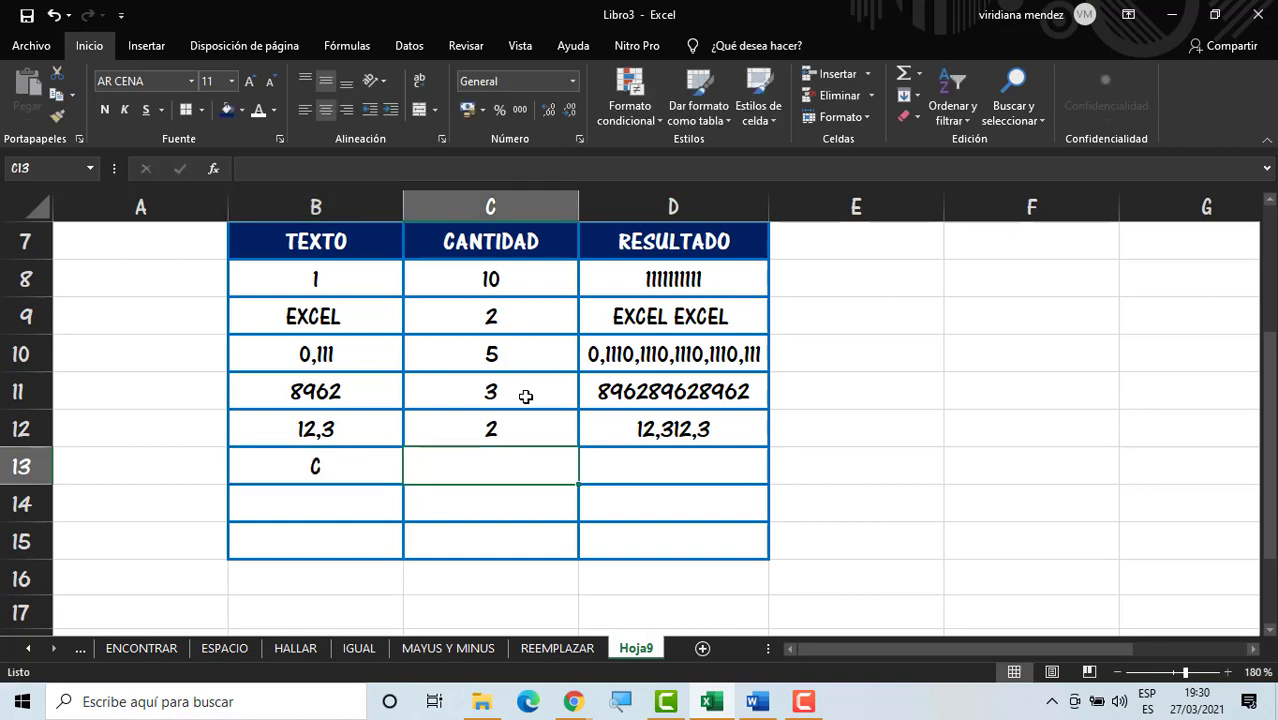
text(4)
key(Return)
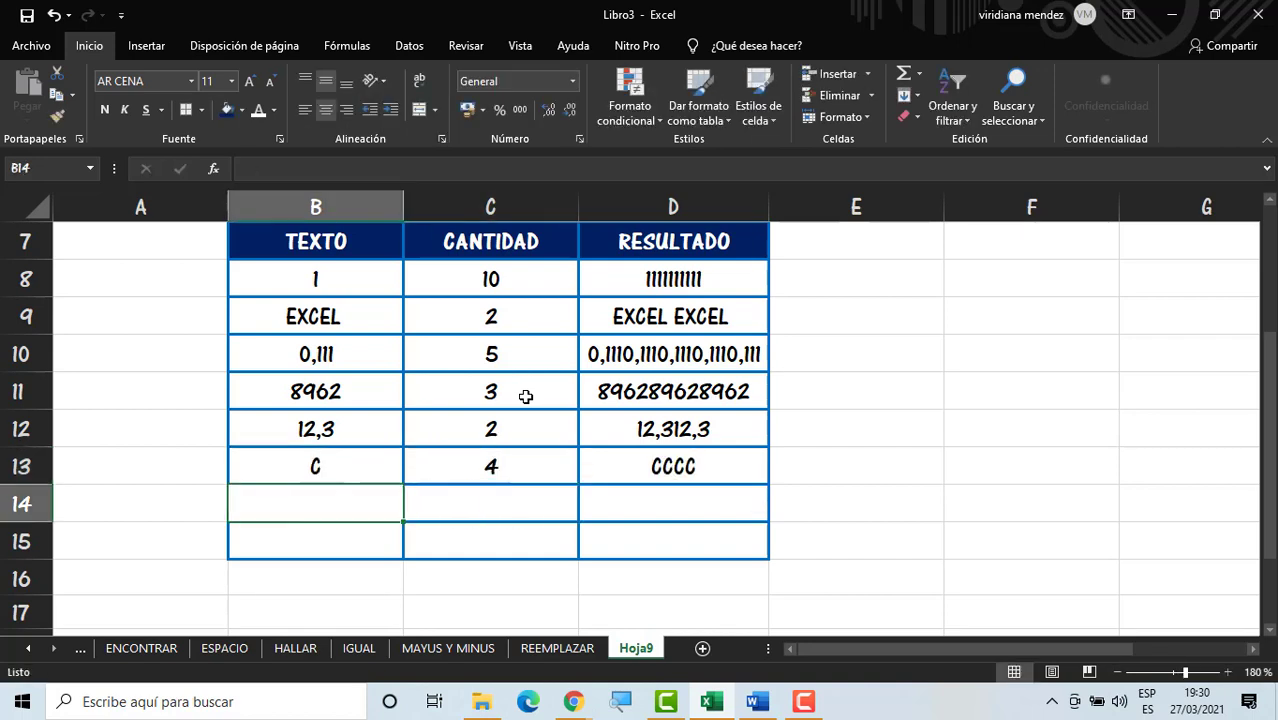
Step: Enter EXCEL 2021 in B14 with a CANTIDAD of 2 in C14
text(EXCEL )
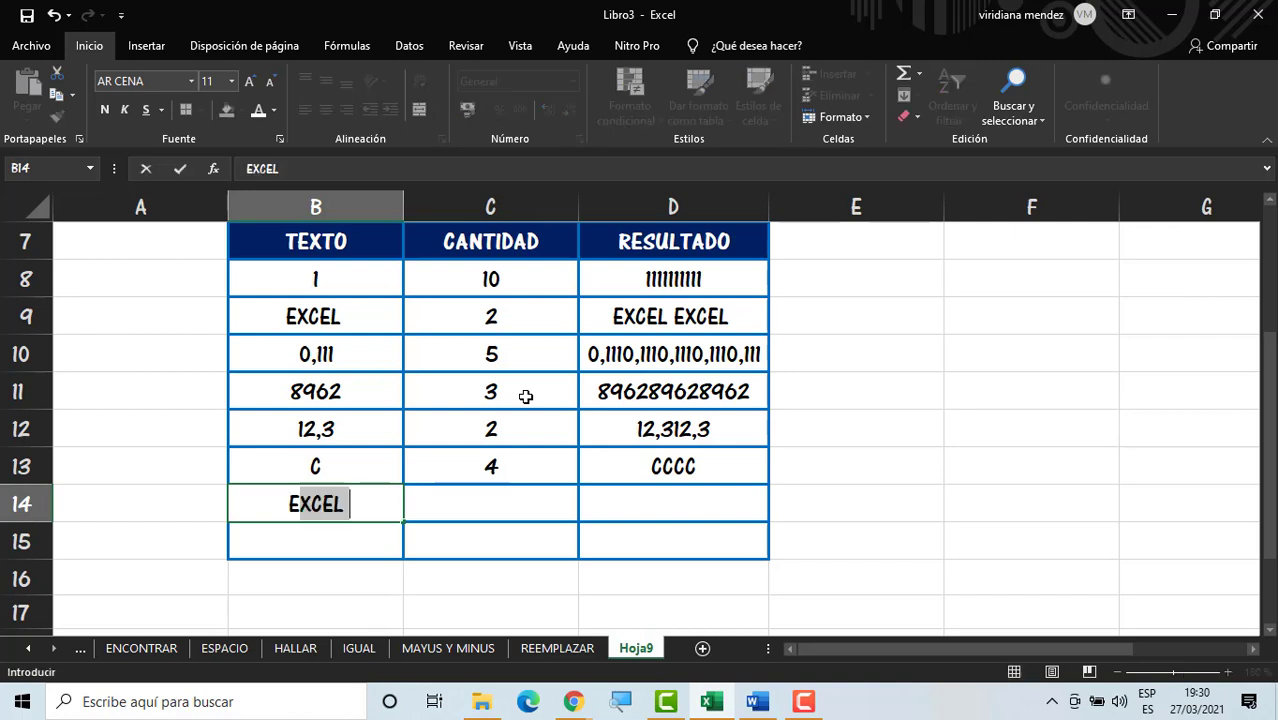
text(2021)
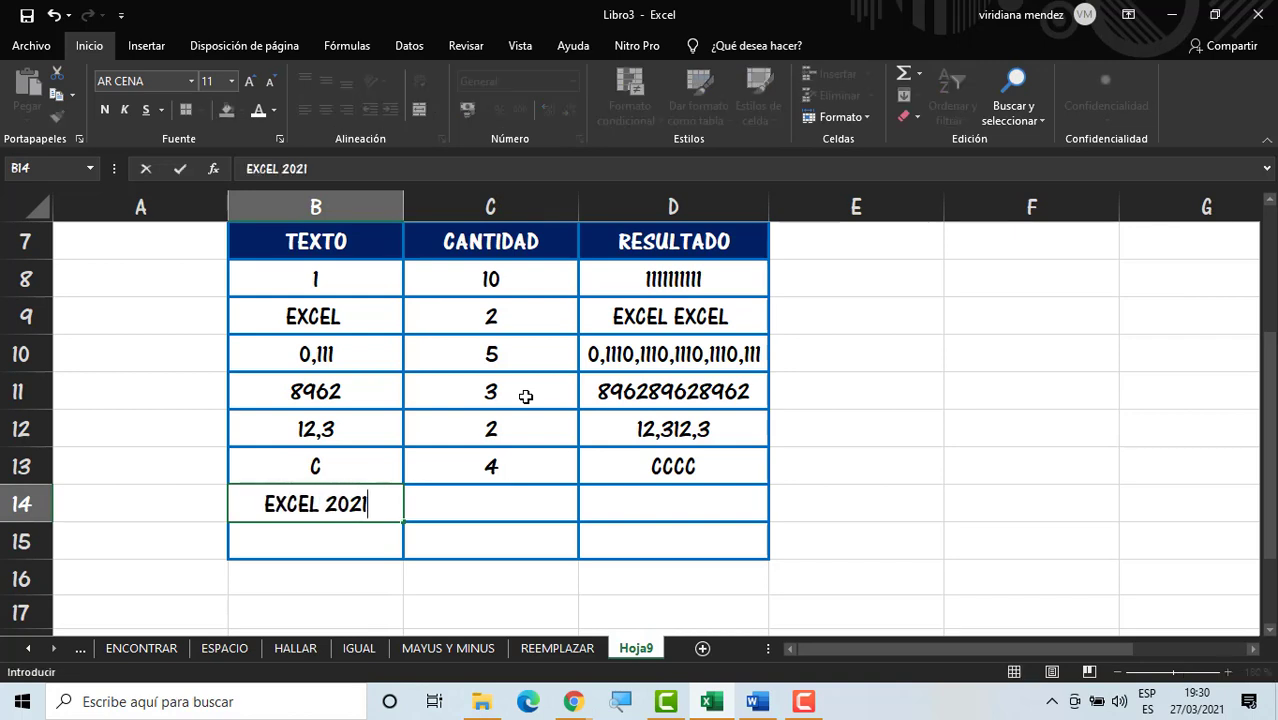
key(Tab)
text(2)
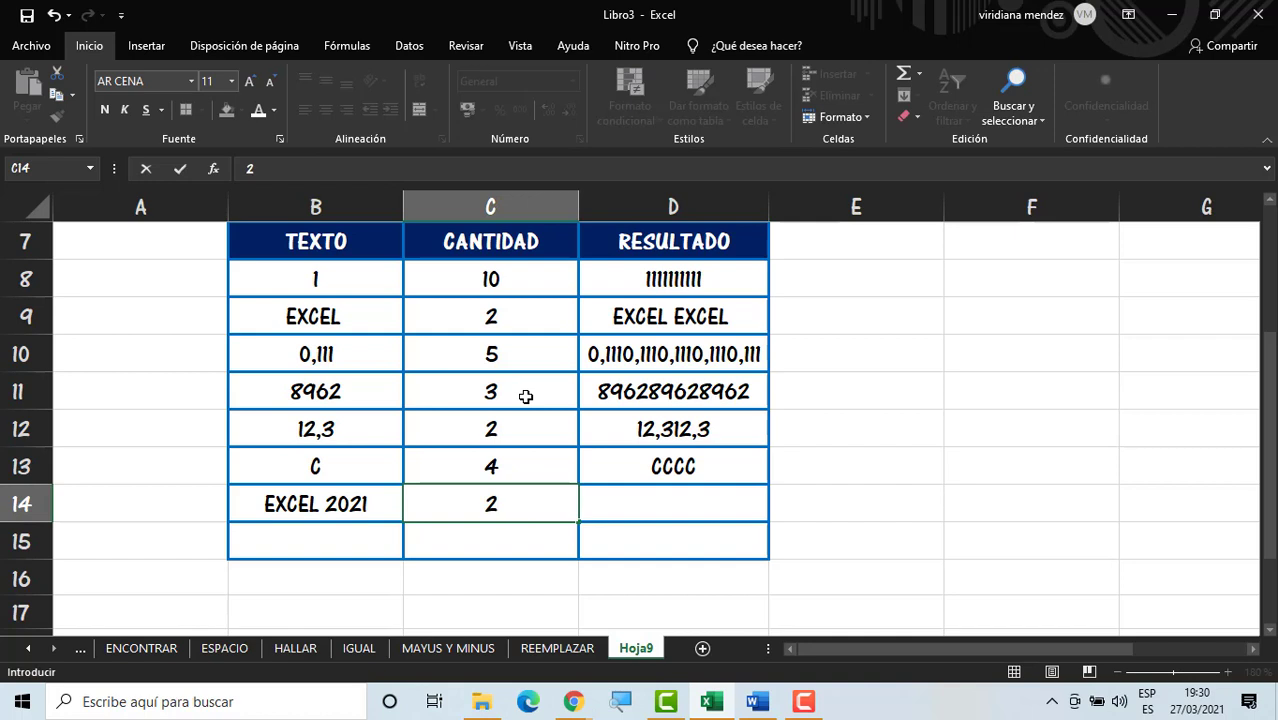
key(Return)
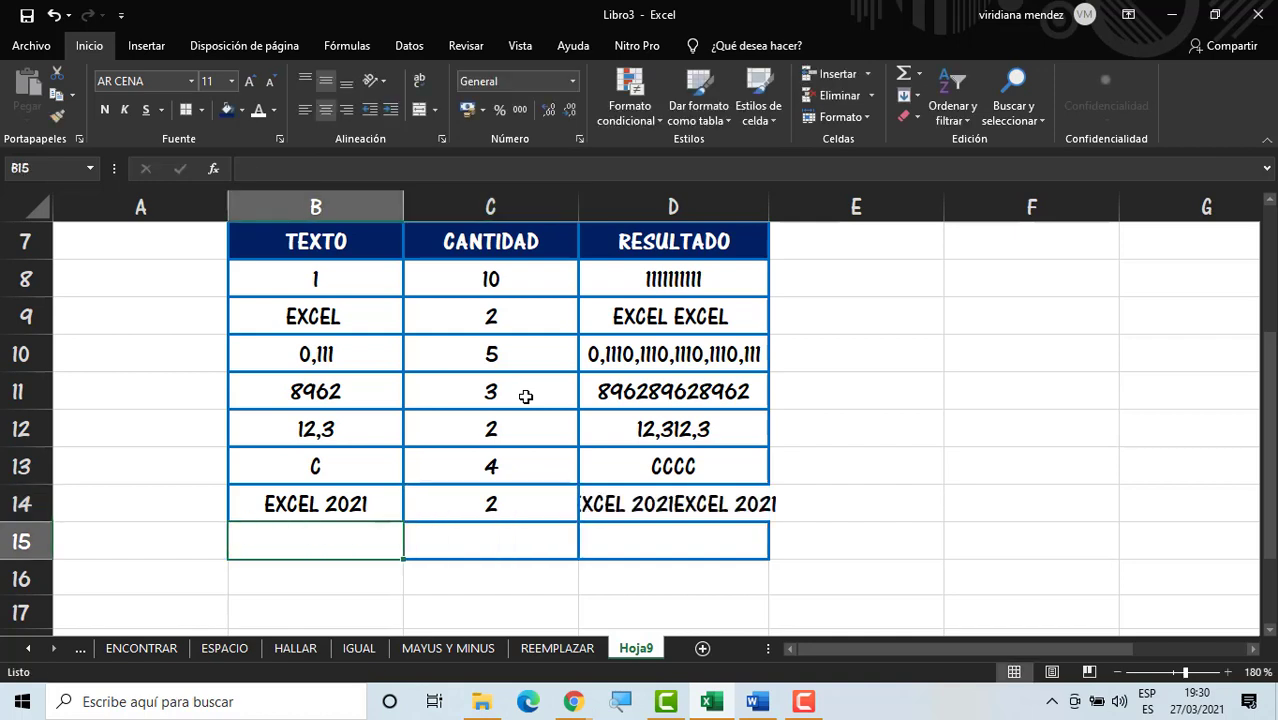
Step: Add a trailing space to EXCEL 2021 in B14 and widen column D to fit the repeated text
key(Up)
key(shift+Right)
key(shift+Left)
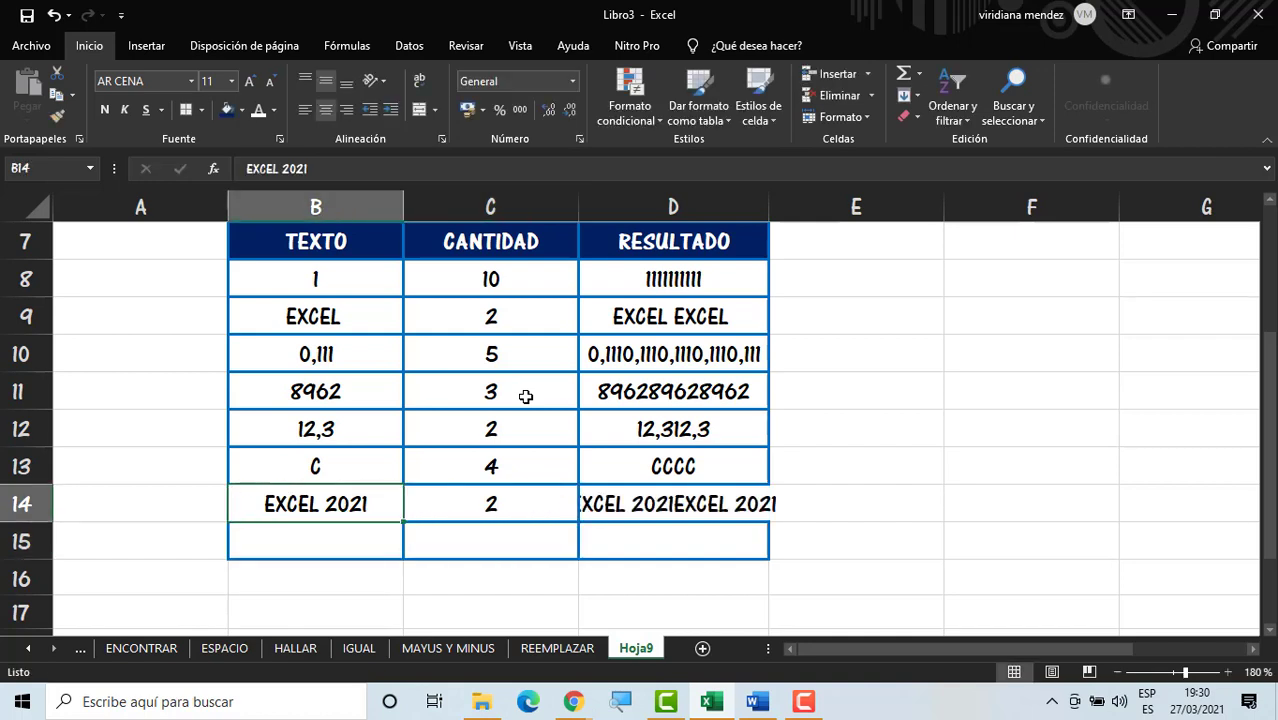
double_click(389, 500)
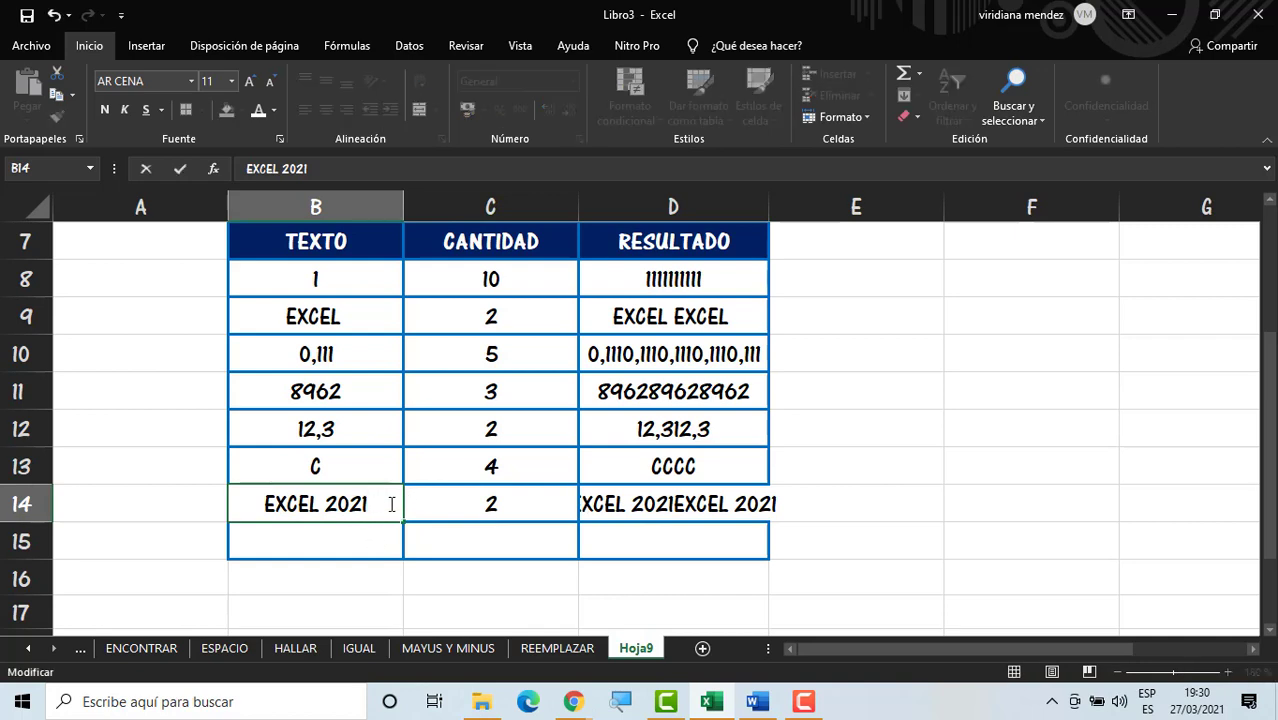
key(Return)
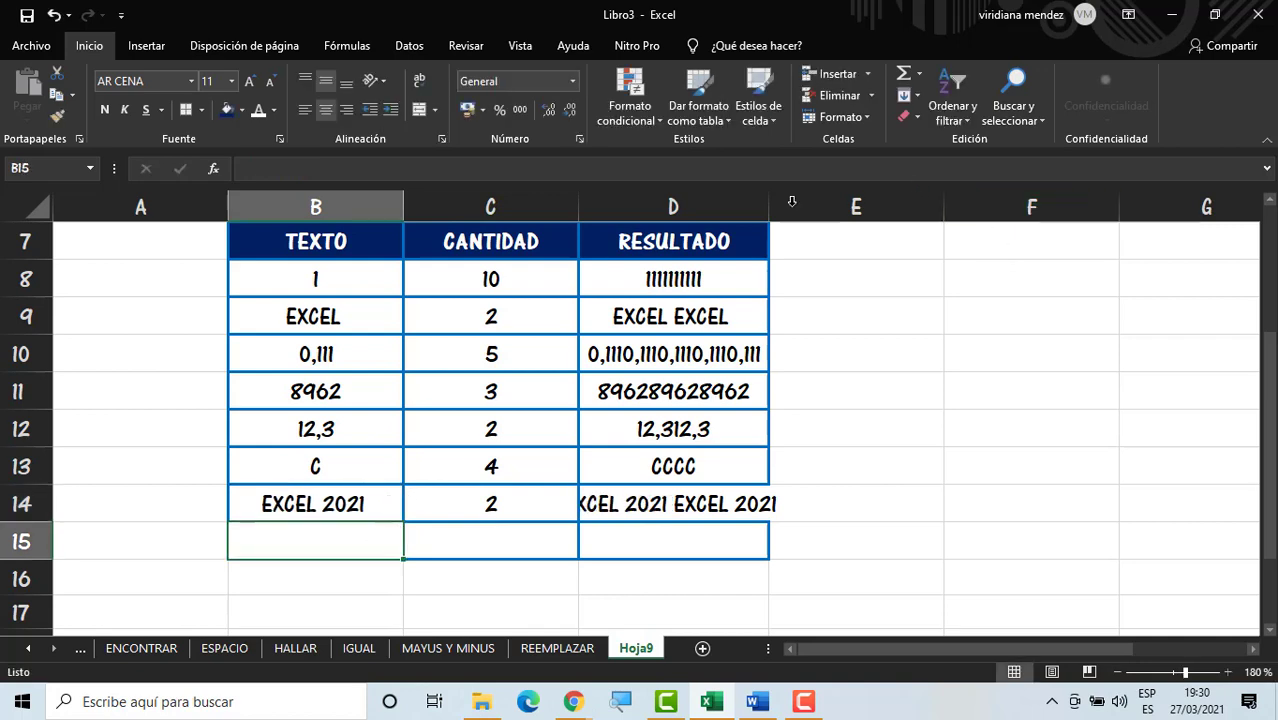
drag(769, 206, 815, 206)
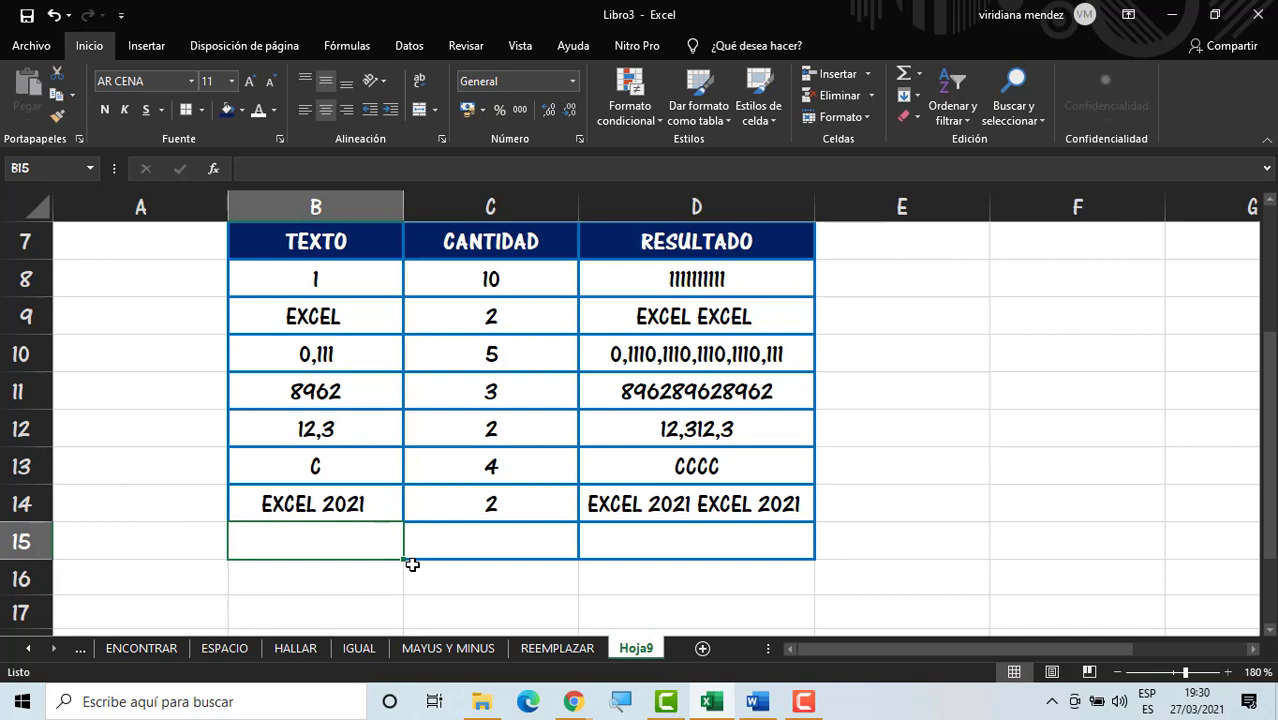
Step: Enter 10 in B15 with a CANTIDAD of 10 in C15
text(10)
key(Tab)
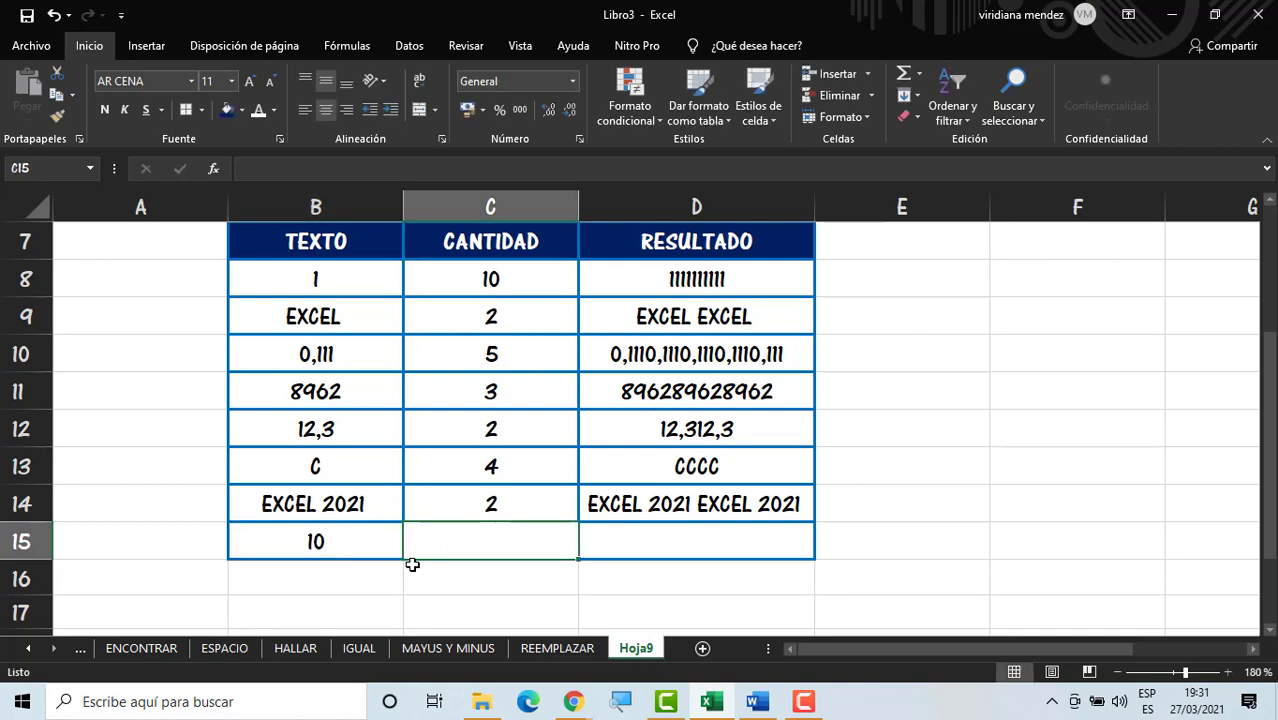
text(3)
key(BackSpace)
text(1)
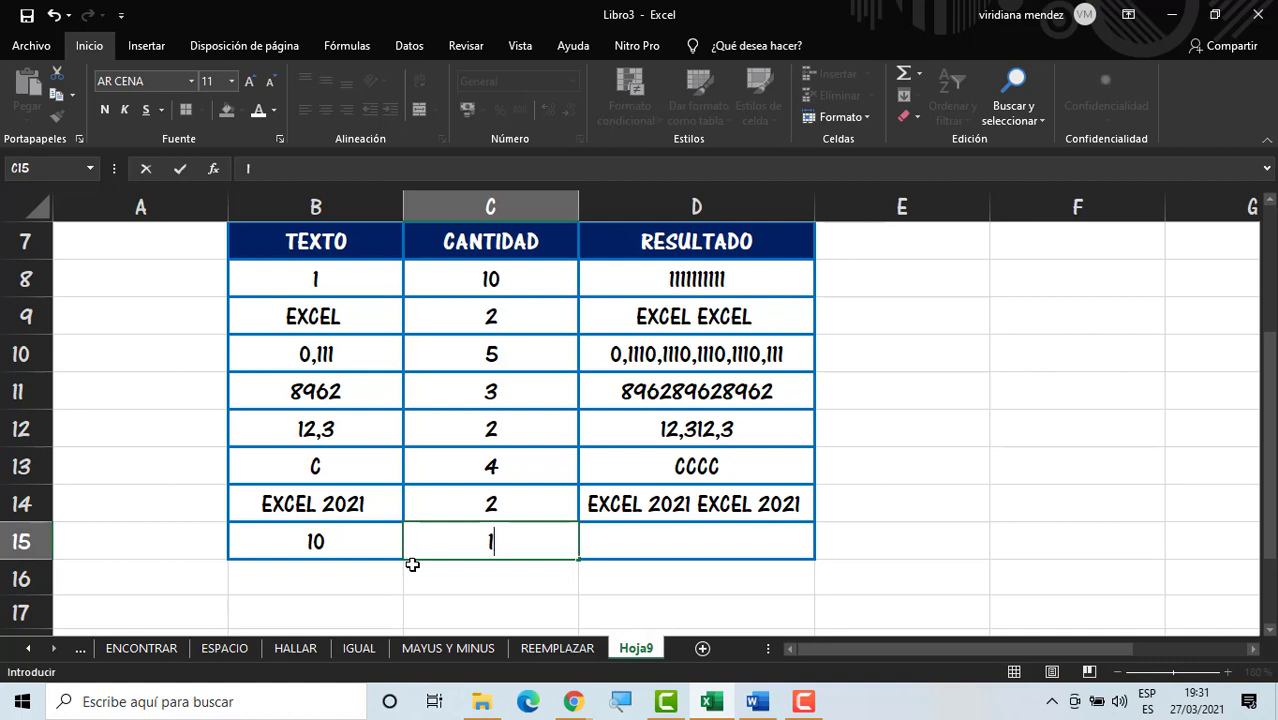
text(0)
key(Tab)
key(Tab)
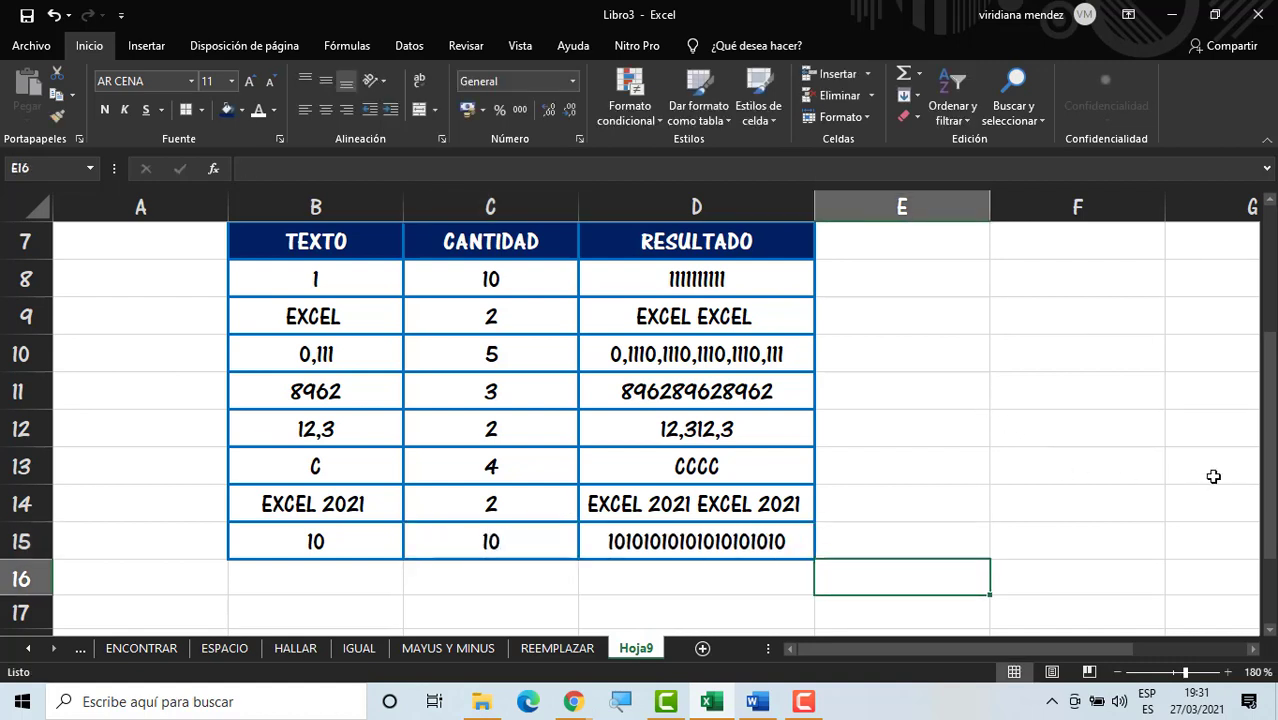
drag(1266, 496, 1272, 459)
click(1119, 673)
click(1119, 673)
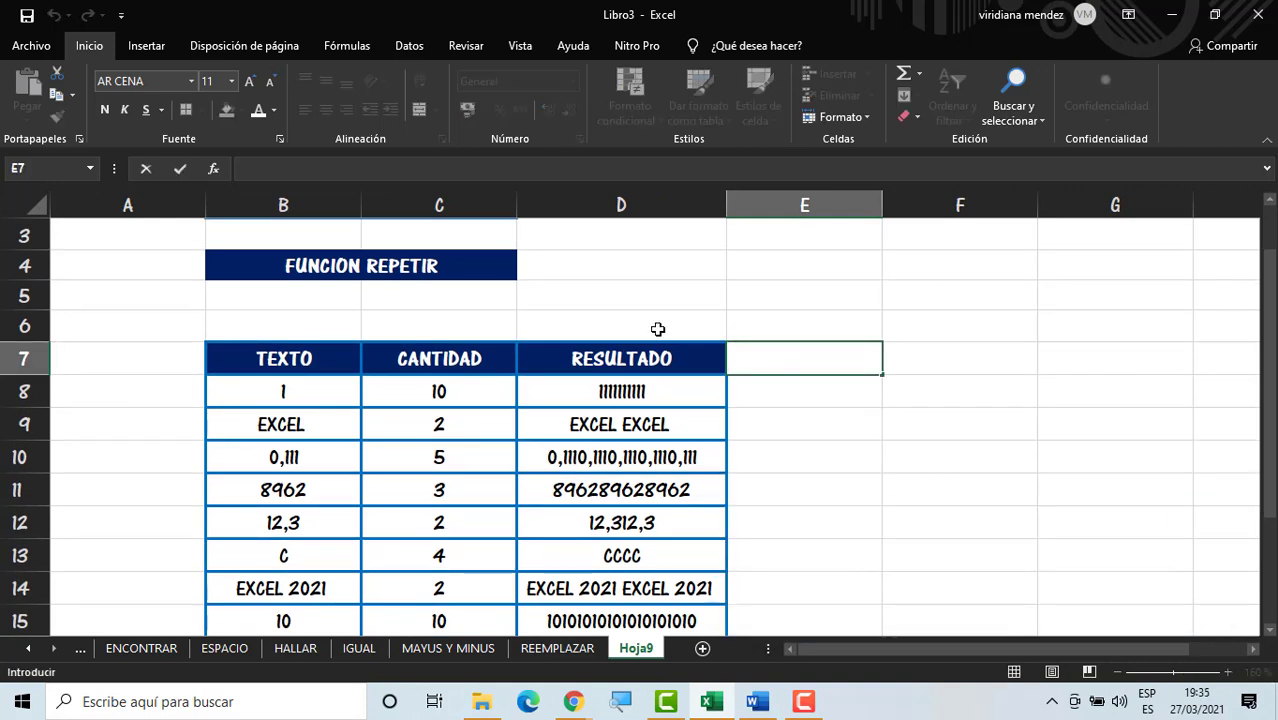
click(656, 328)
drag(1270, 470, 1270, 445)
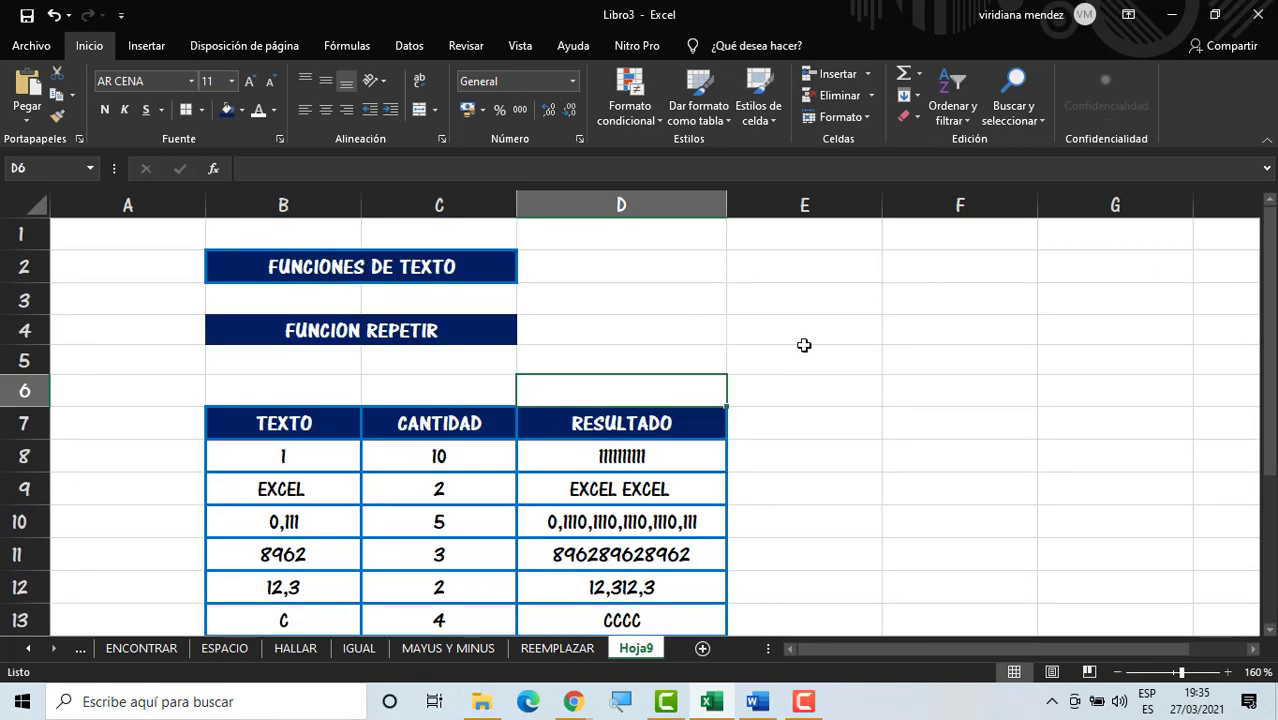
right_click(622, 650)
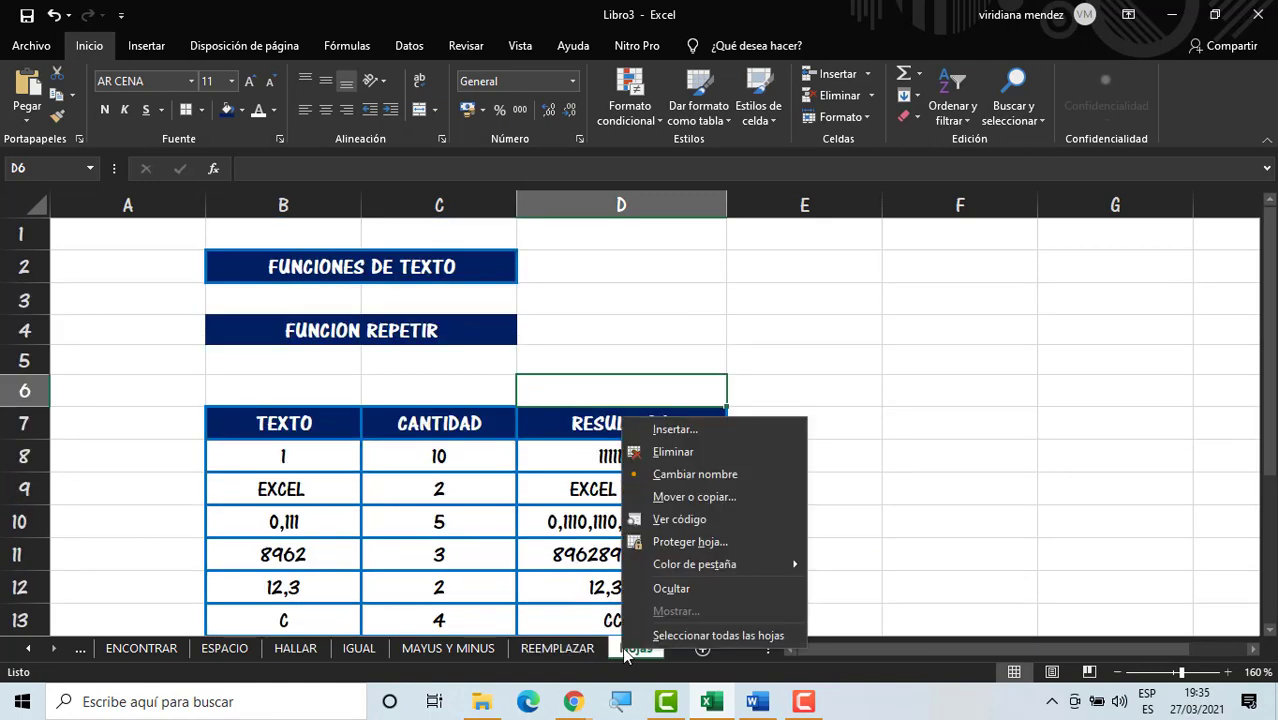
click(686, 467)
click(695, 403)
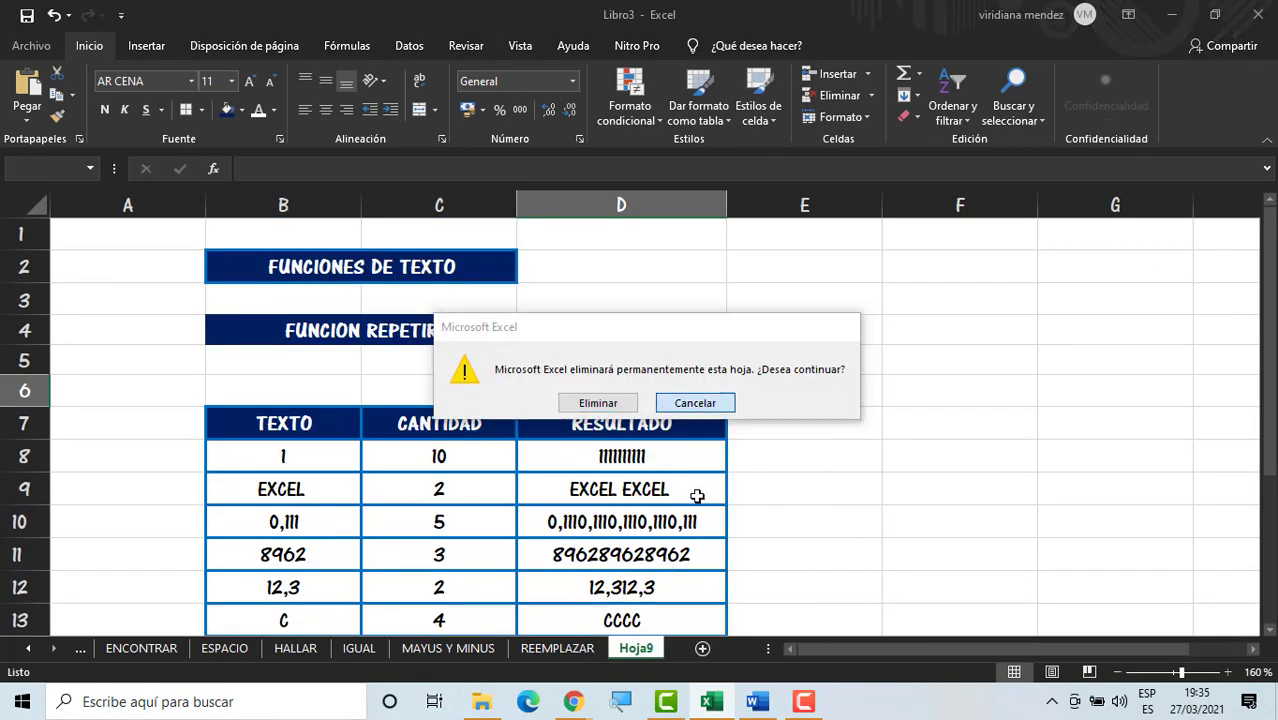
Step: Rename the Hoja9 sheet as REPETIR
right_click(651, 645)
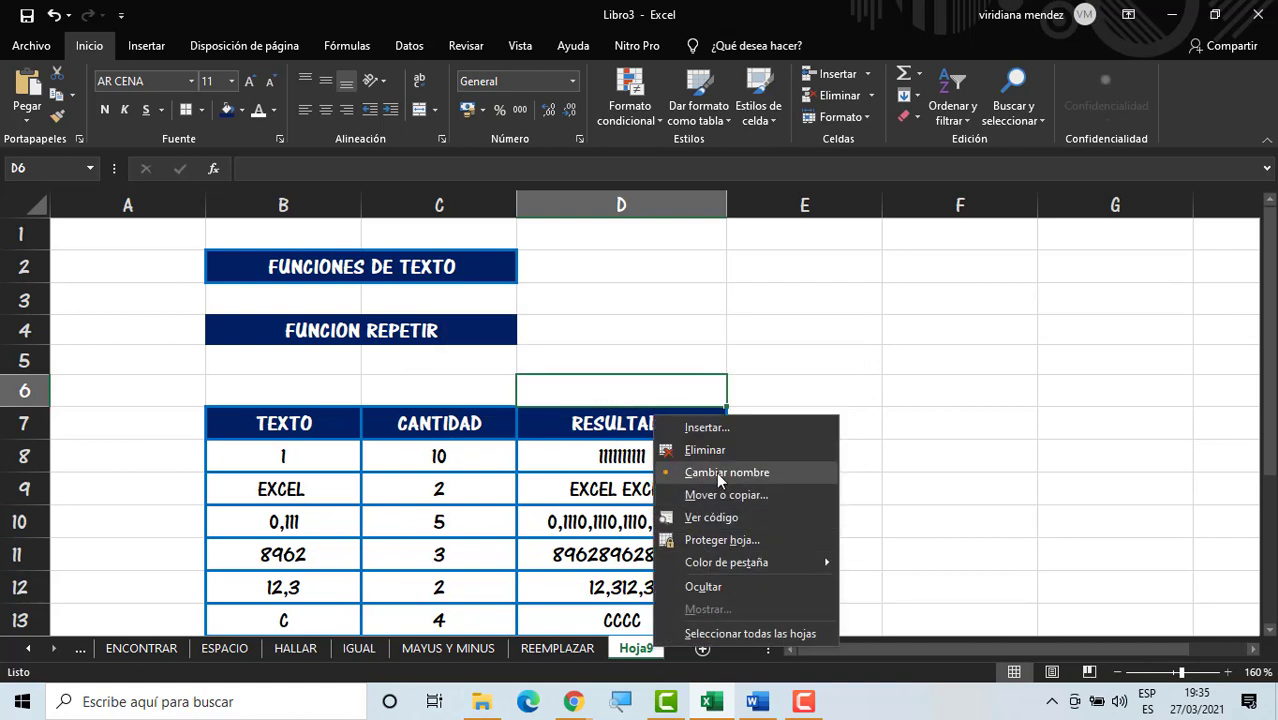
click(716, 472)
text(RE)
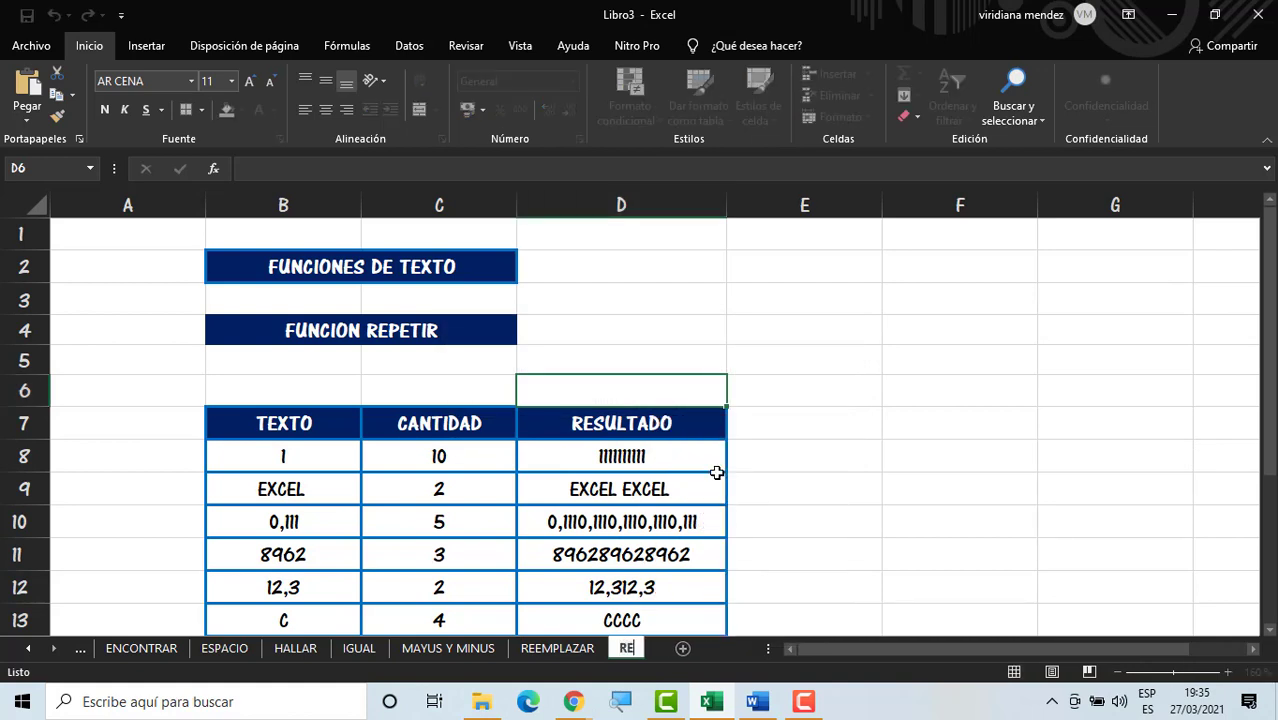
text(PET)
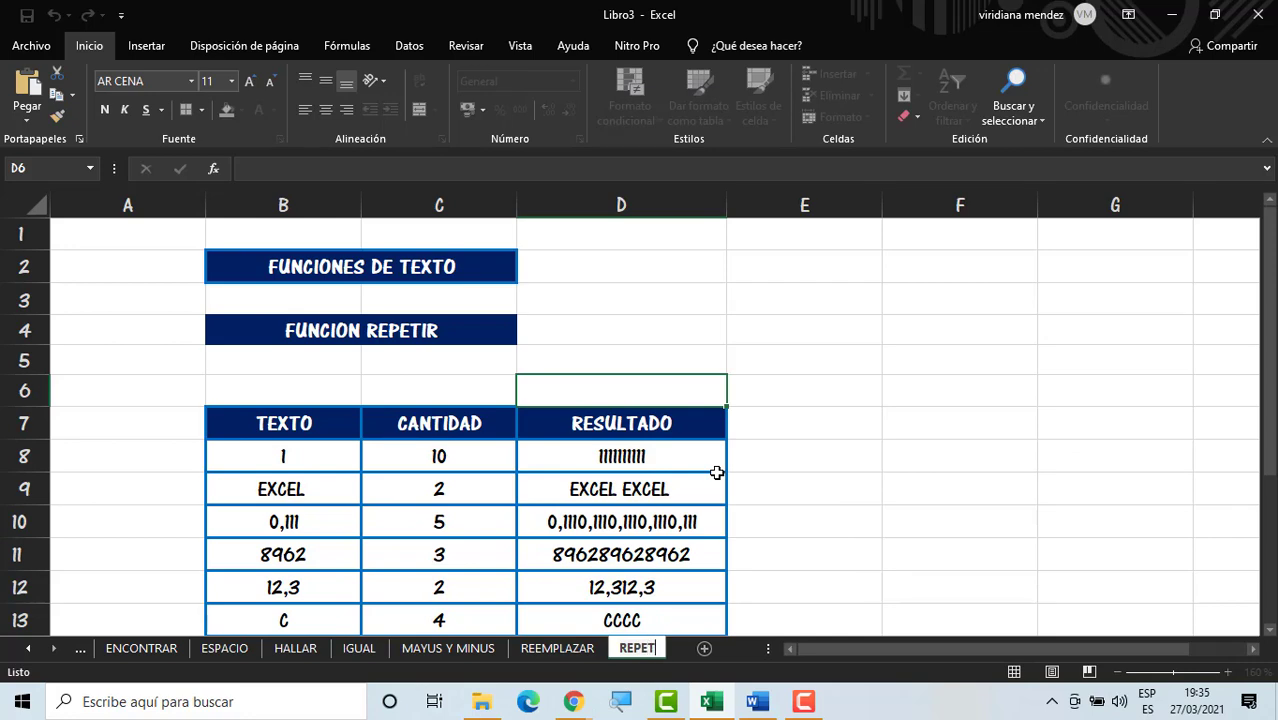
text(IR)
click(968, 352)
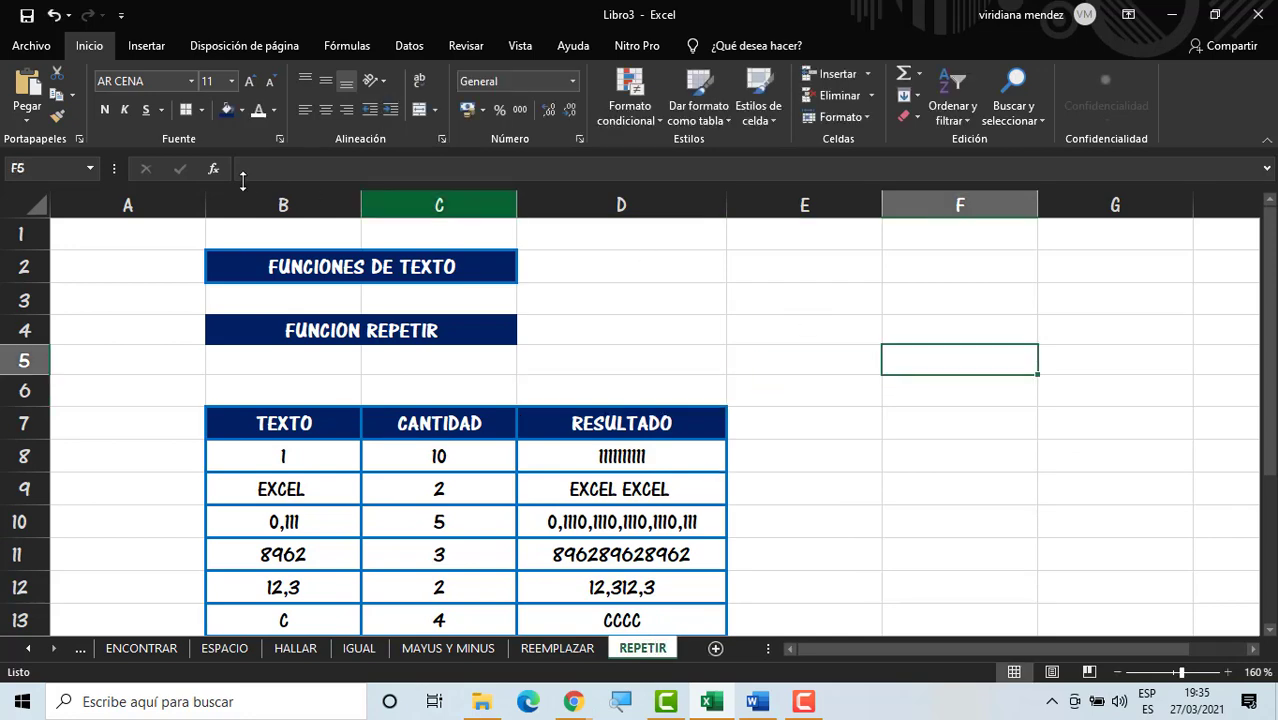
Step: Look through the list of text functions in the function library
click(327, 47)
click(220, 95)
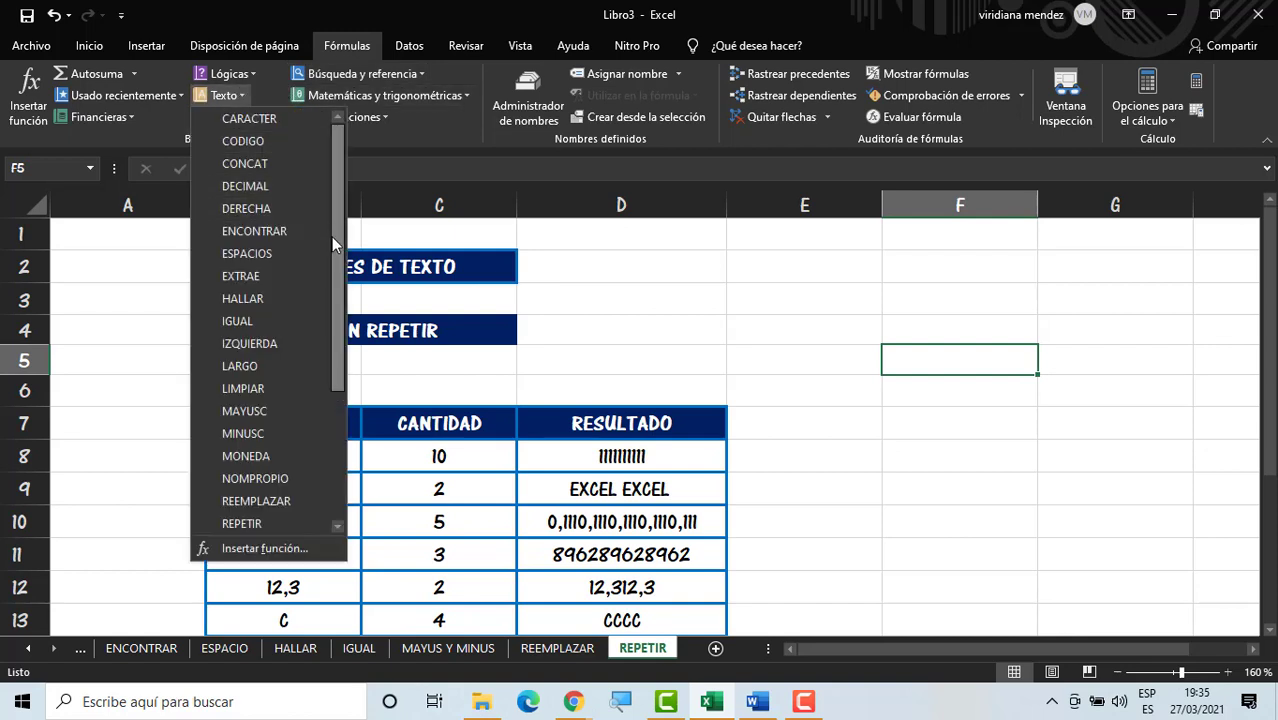
drag(331, 236, 325, 427)
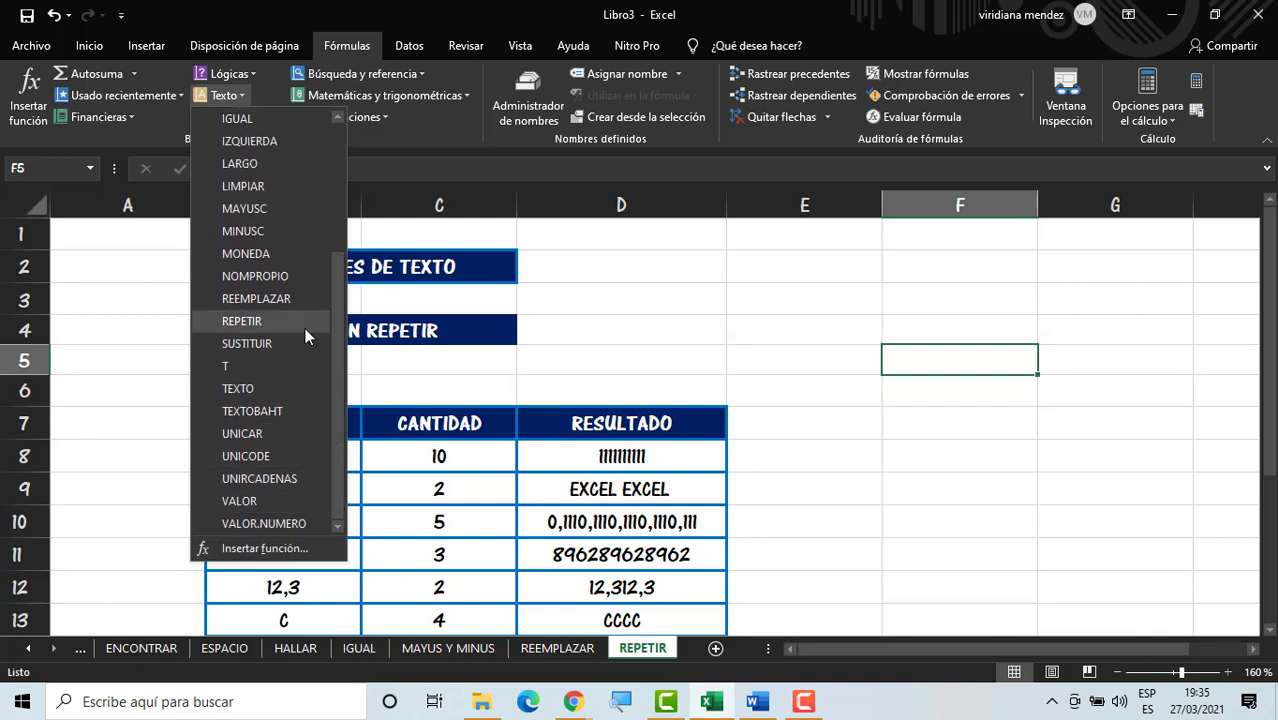
drag(334, 380, 320, 245)
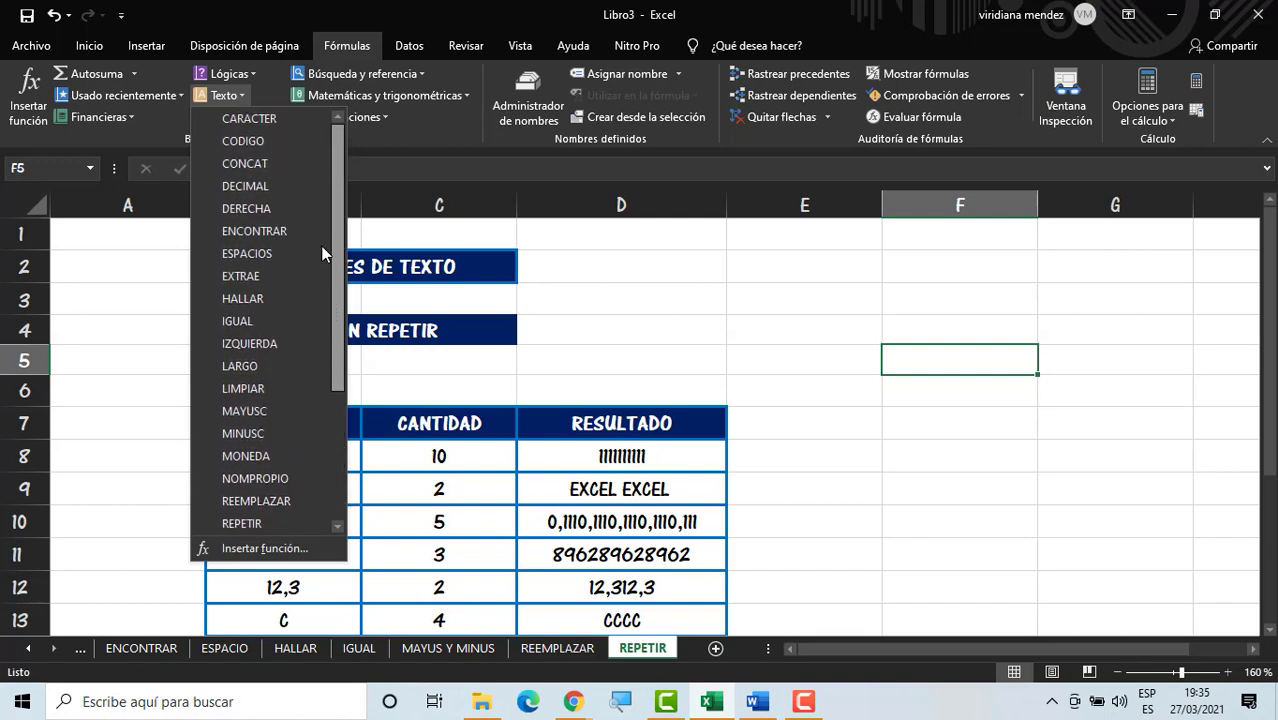
click(913, 313)
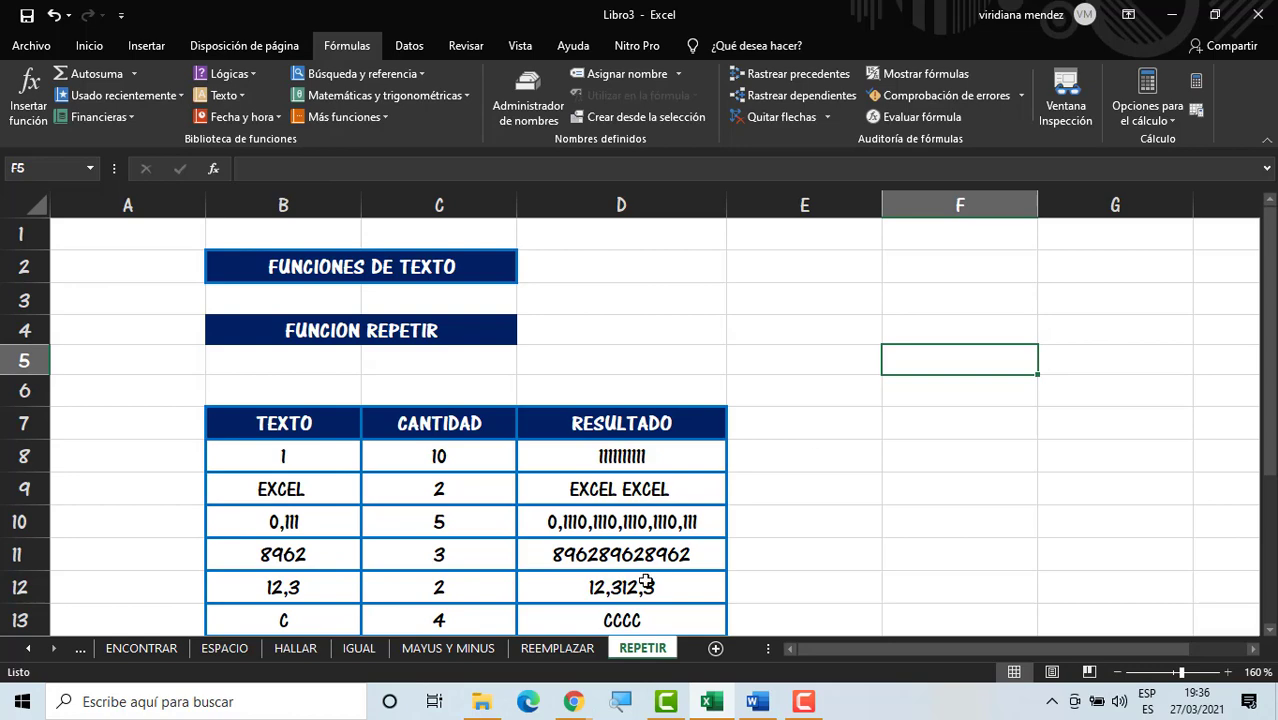
Step: Add a new sheet and paste the FUNCIONES DE TEXTO and FUNCION REPETIR titles from the REPETIR sheet at B3
click(715, 648)
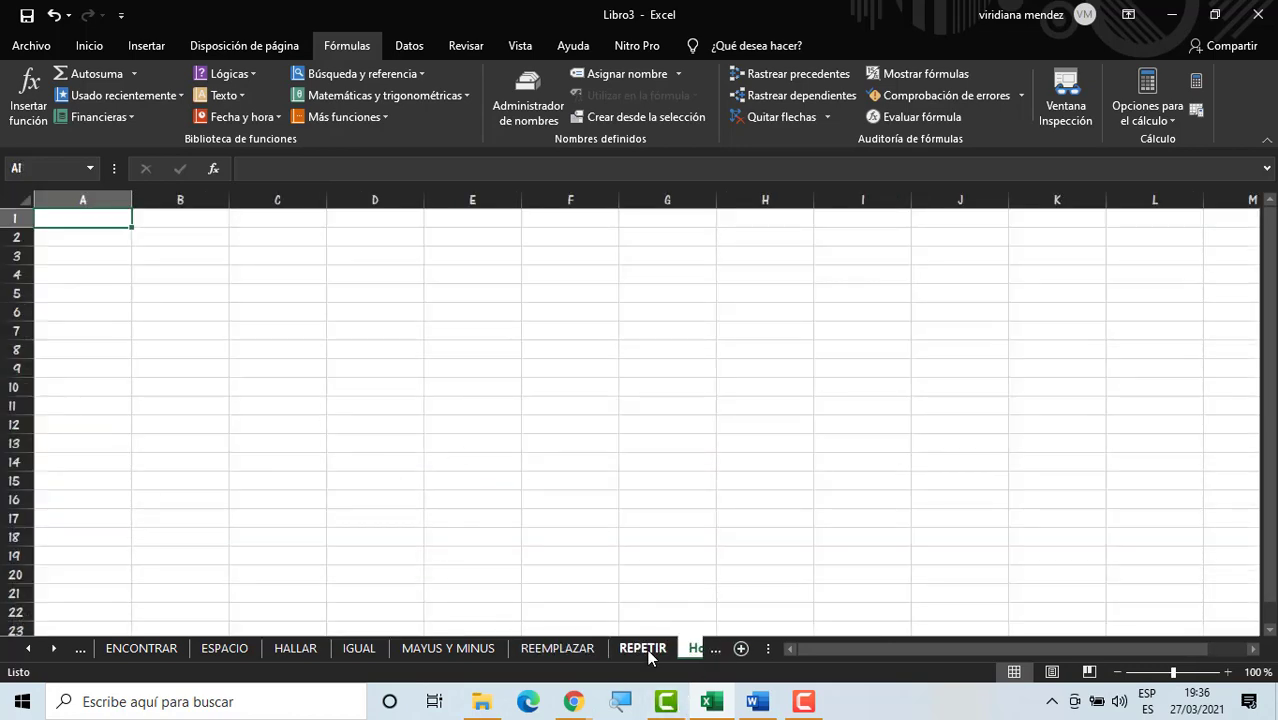
click(642, 648)
drag(429, 267, 435, 330)
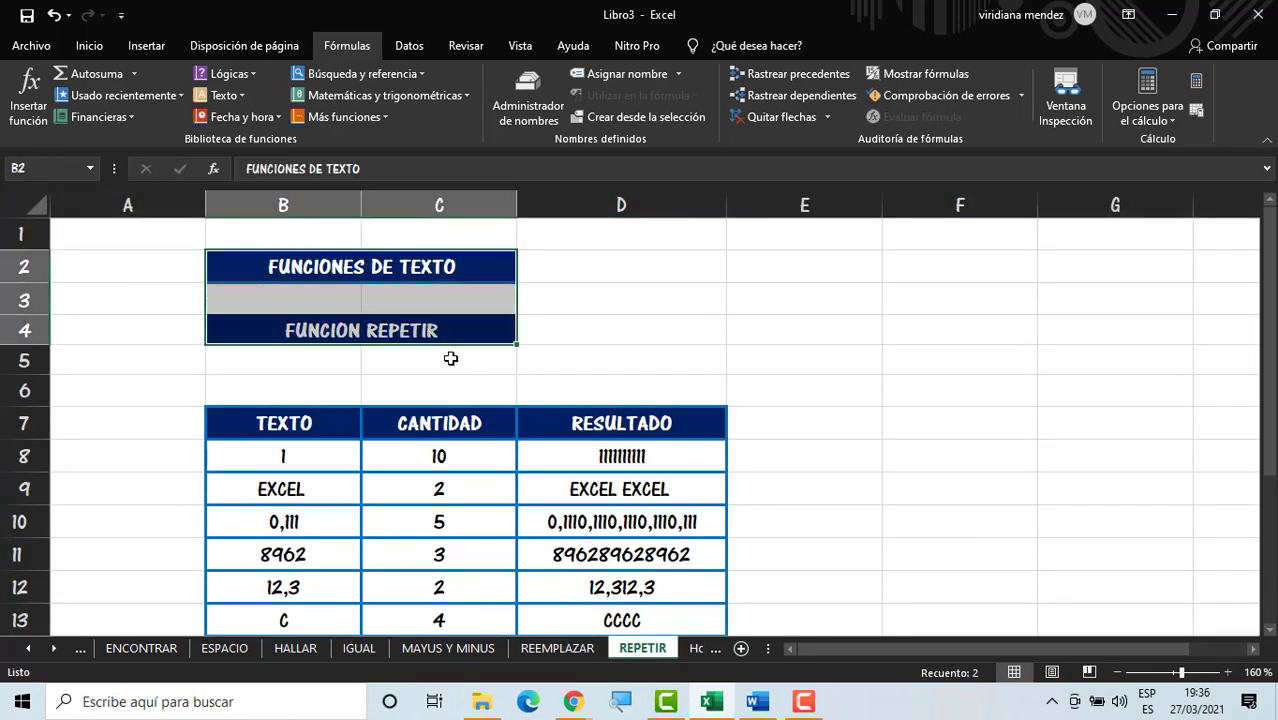
key(ctrl+c)
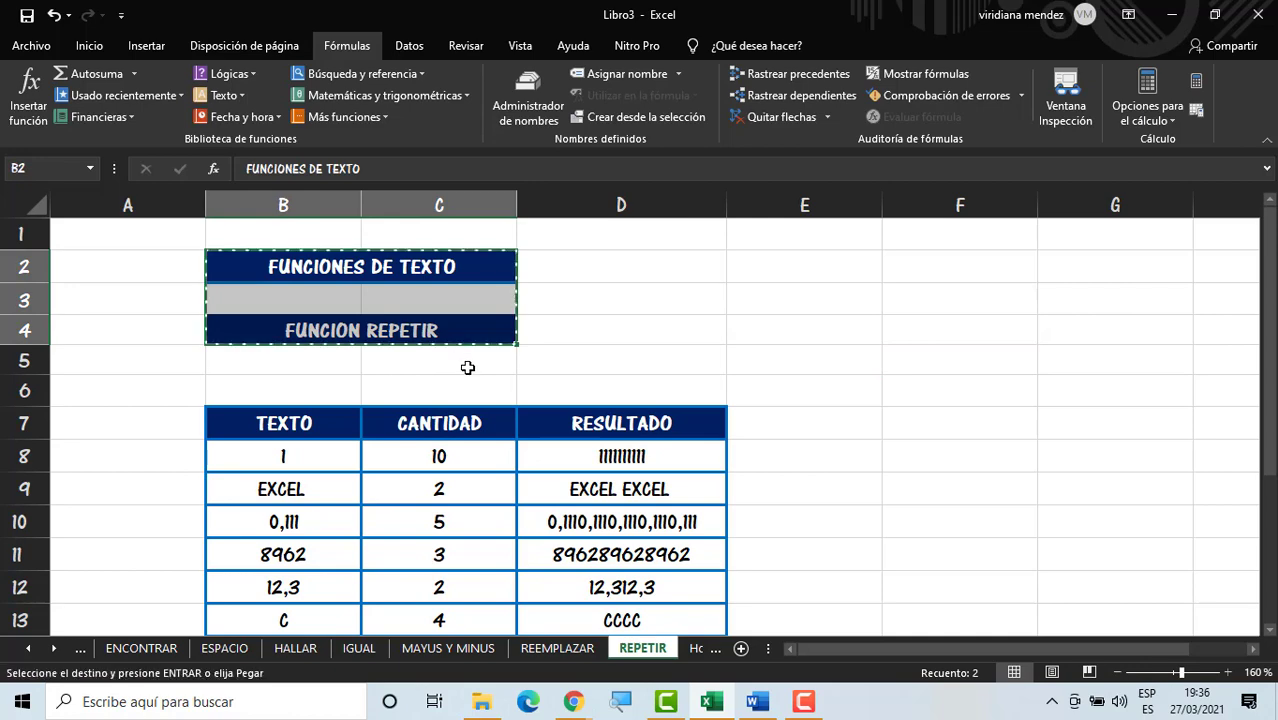
click(698, 648)
click(197, 250)
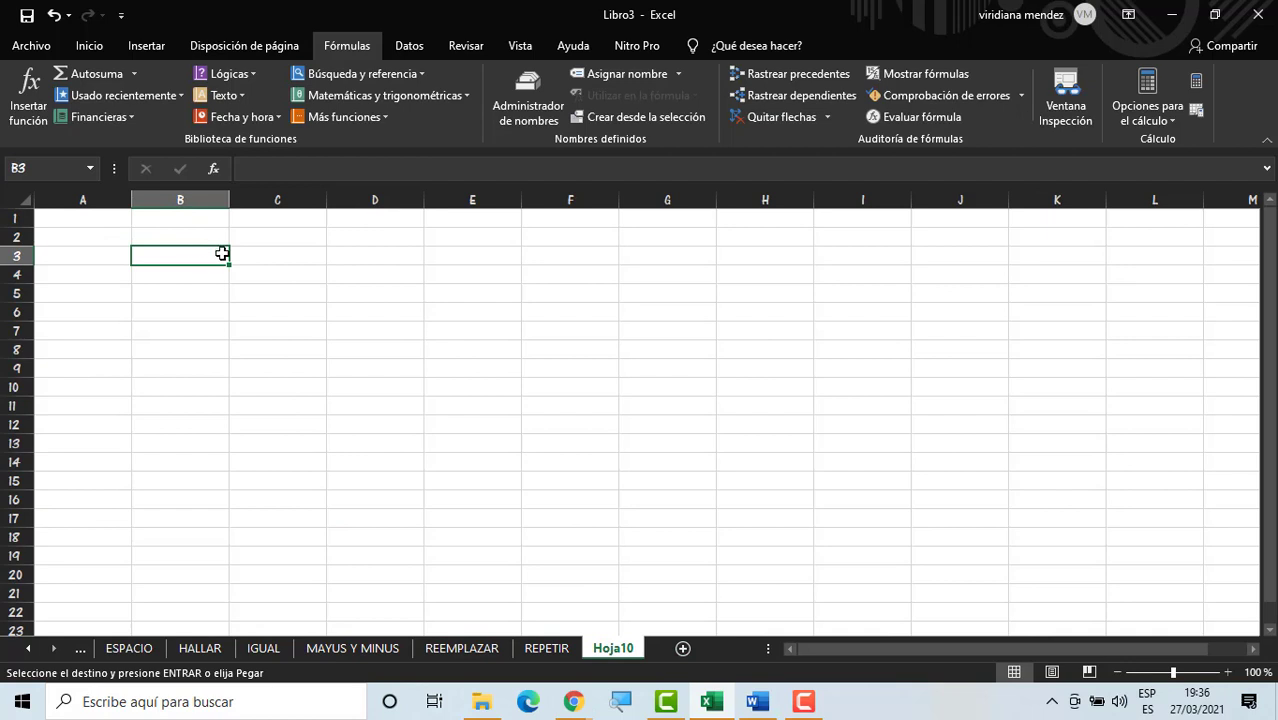
key(ctrl+v)
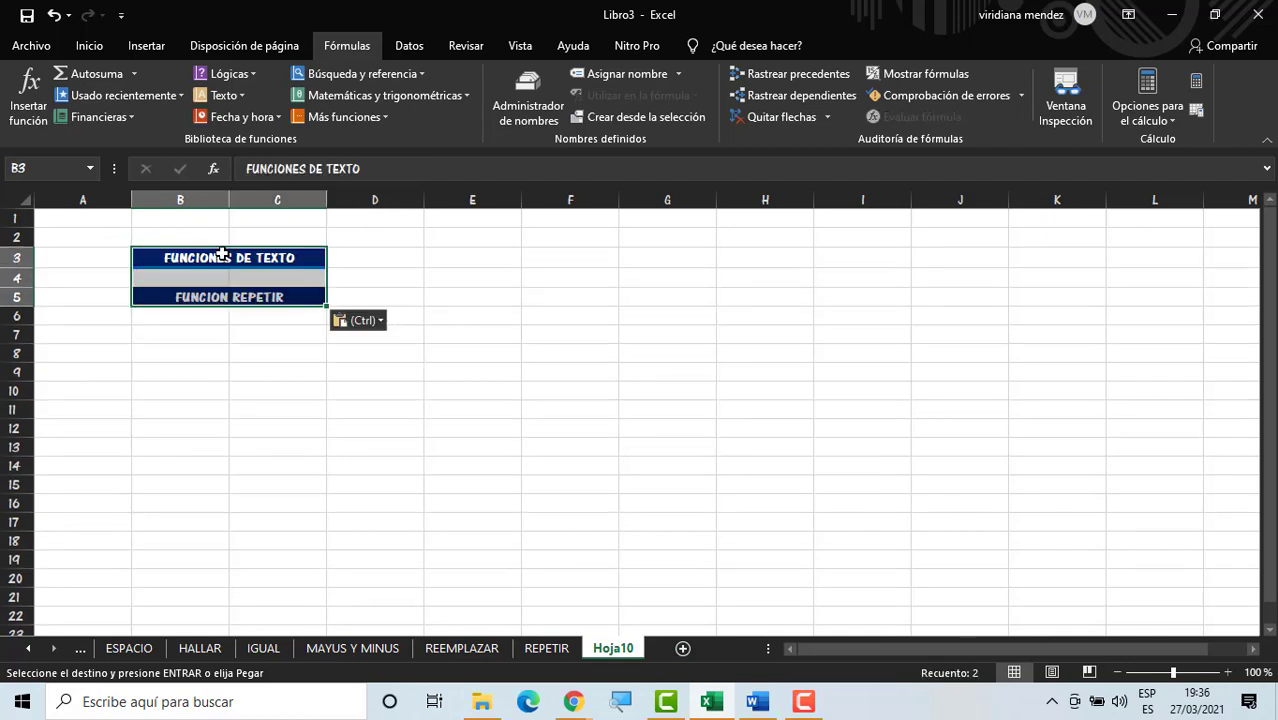
Step: Change the second title in B5 to FUNCION MONEDA
double_click(278, 297)
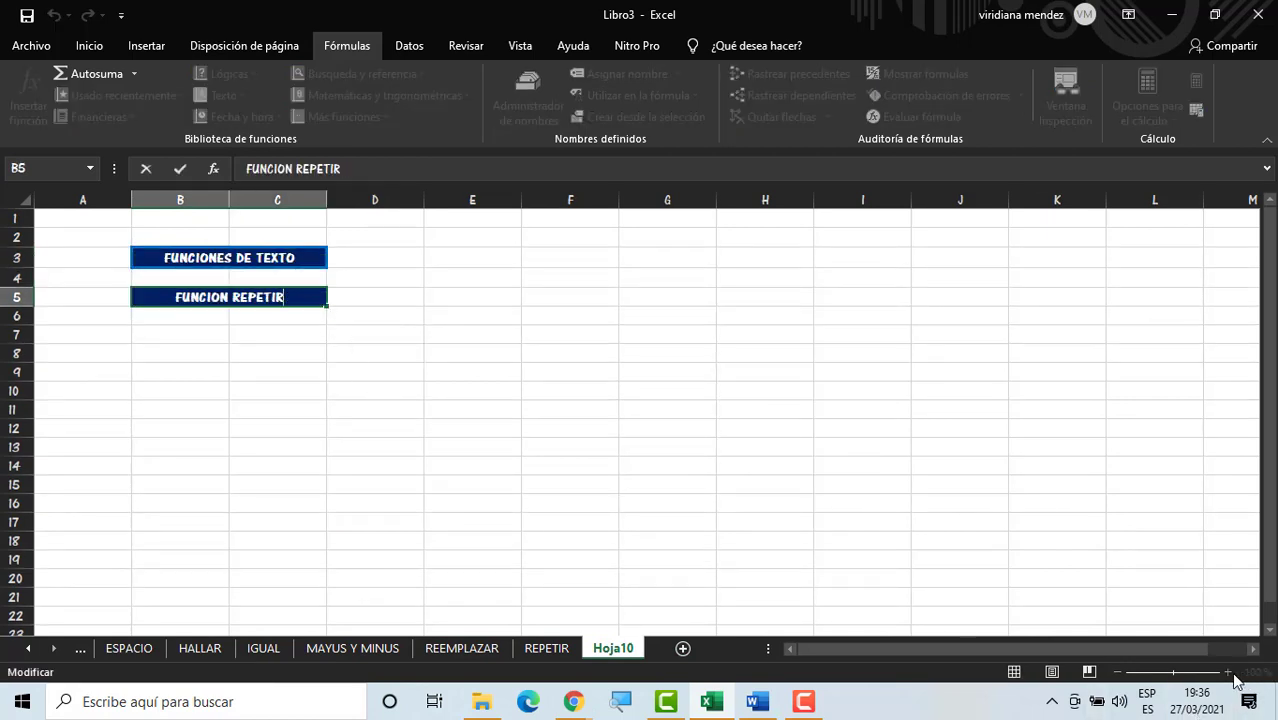
click(921, 505)
click(1228, 673)
click(1228, 673)
click(1228, 673)
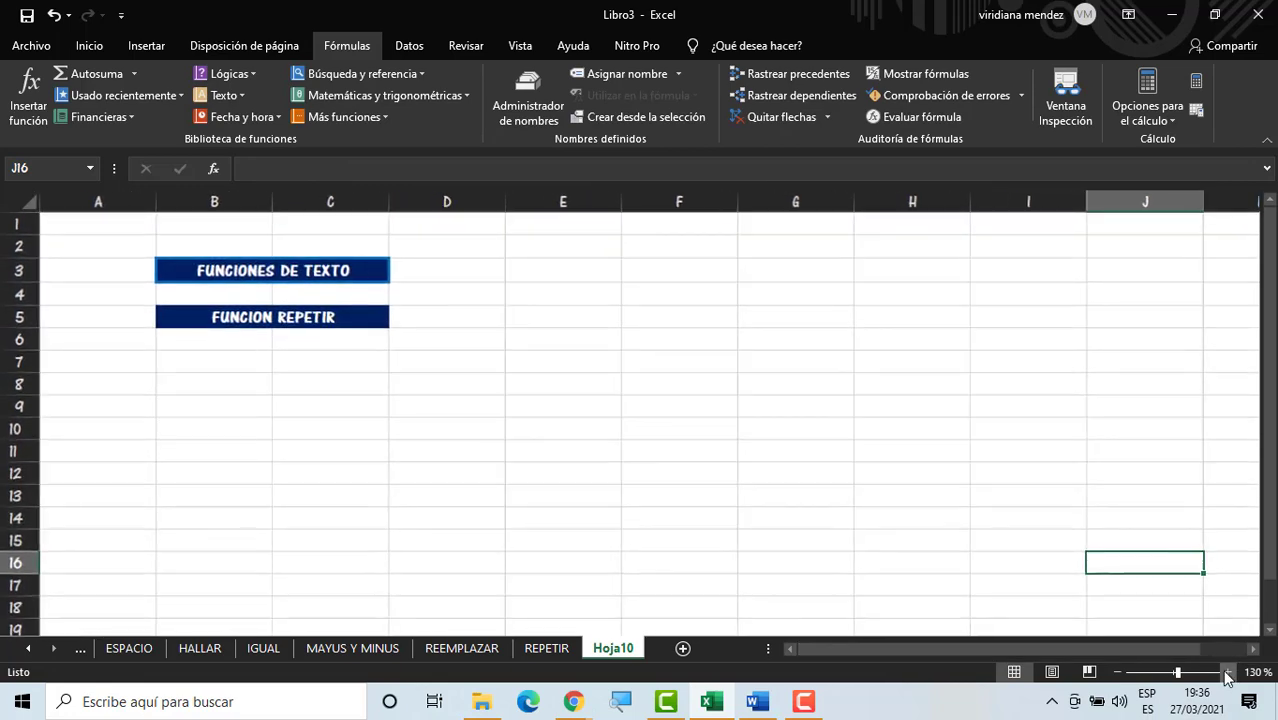
click(1228, 673)
double_click(262, 315)
key(BackSpace)
key(BackSpace)
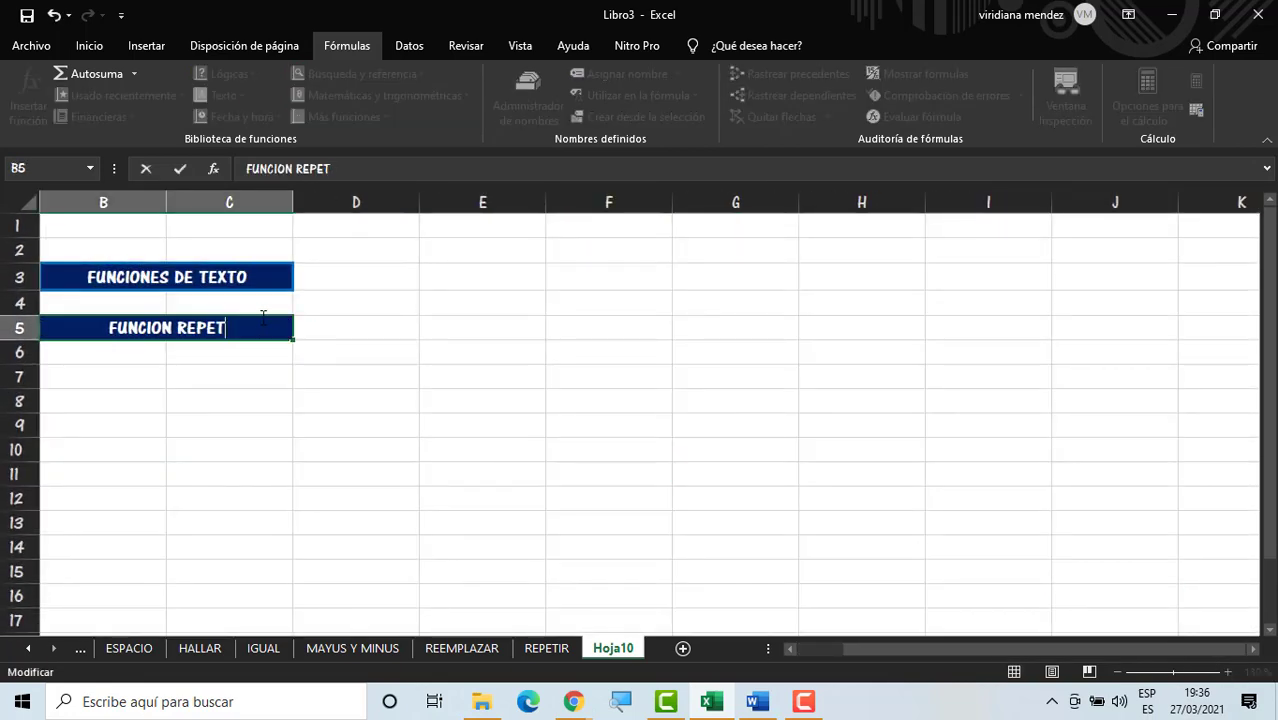
key(BackSpace)
key(BackSpace)
key(BackSpace)
key(BackSpace)
key(BackSpace)
text(MONEDA)
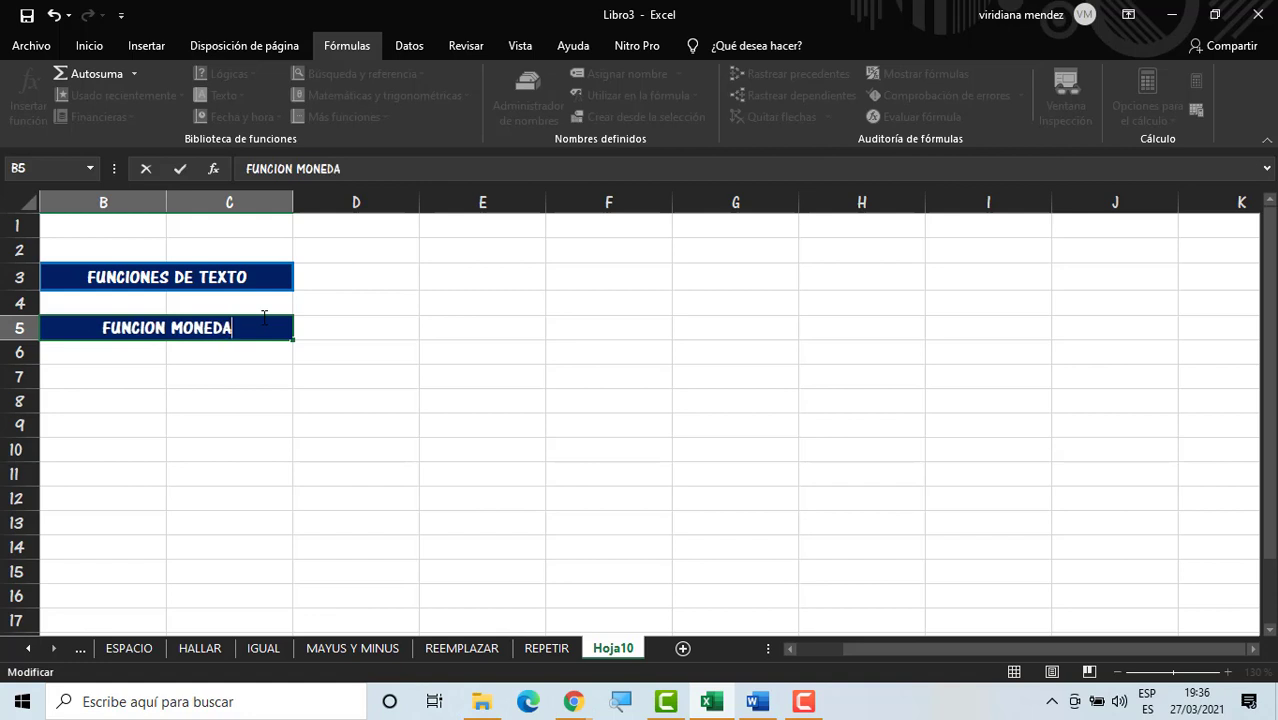
key(ctrl+Return)
key(Return)
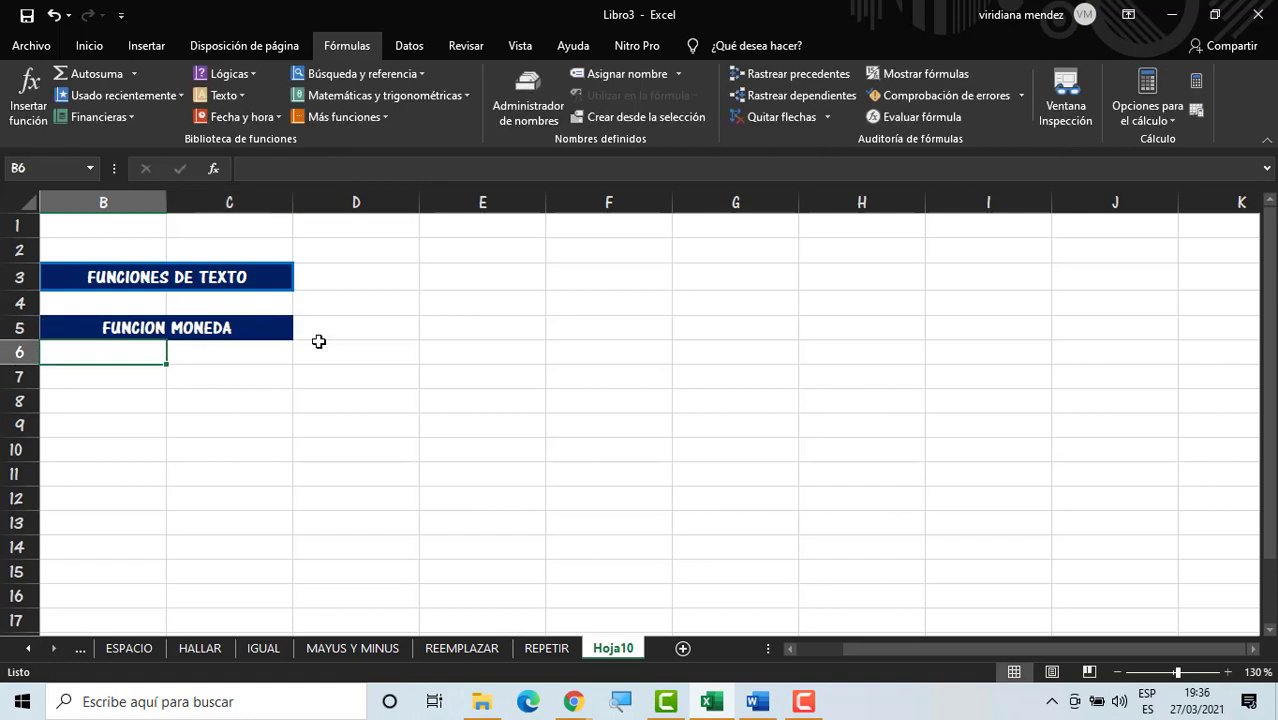
Step: Enter the formula =MONEDA("100";2) in B7, accepting the proposed formula correction
drag(1012, 648, 849, 650)
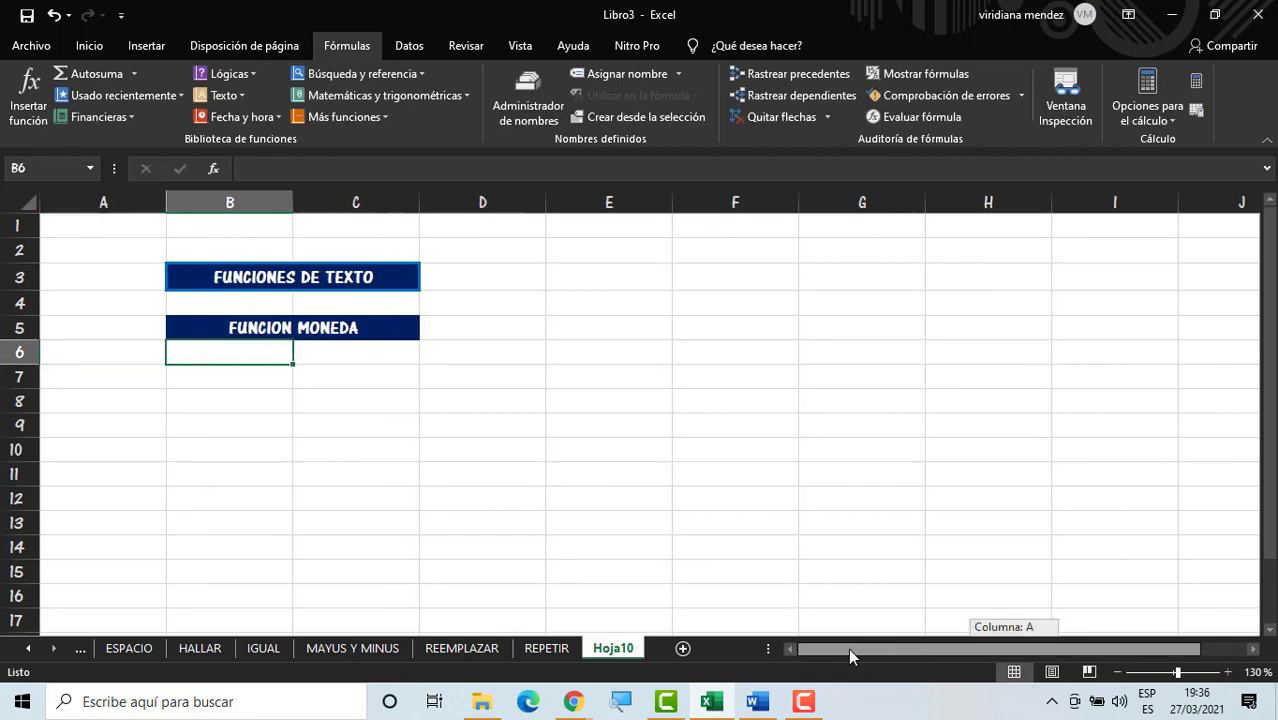
click(257, 372)
text(=MON)
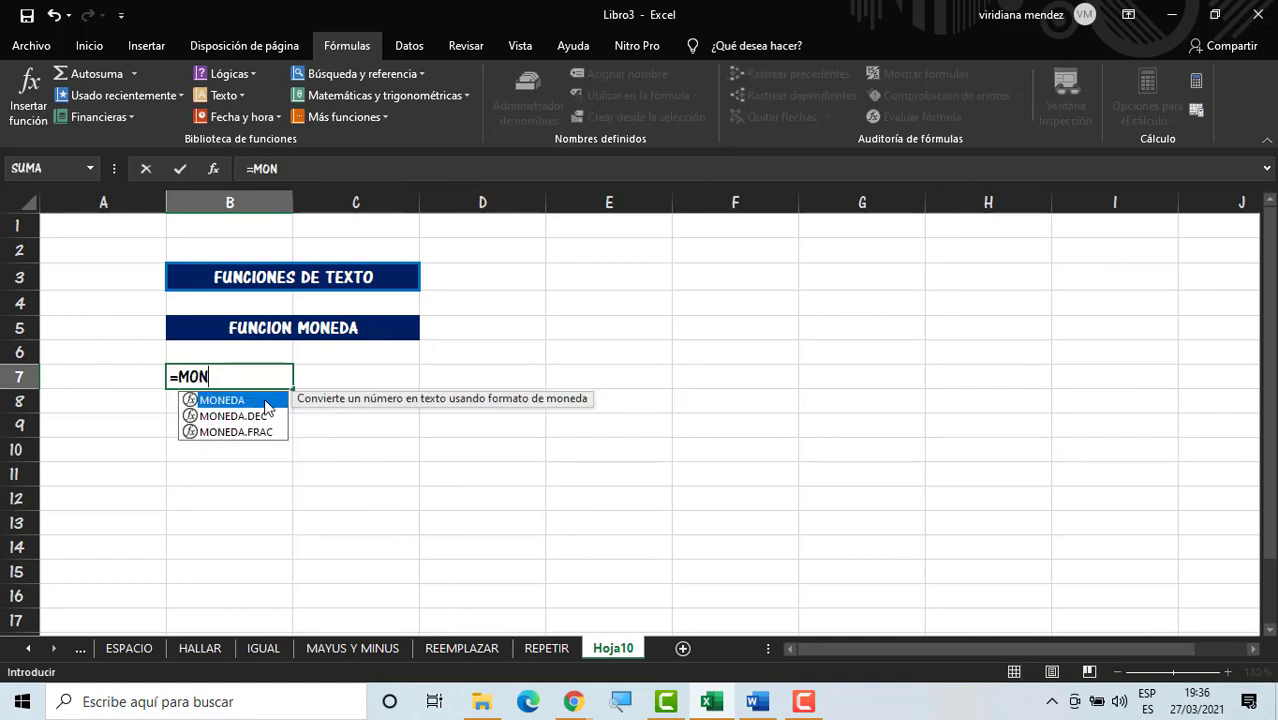
double_click(264, 401)
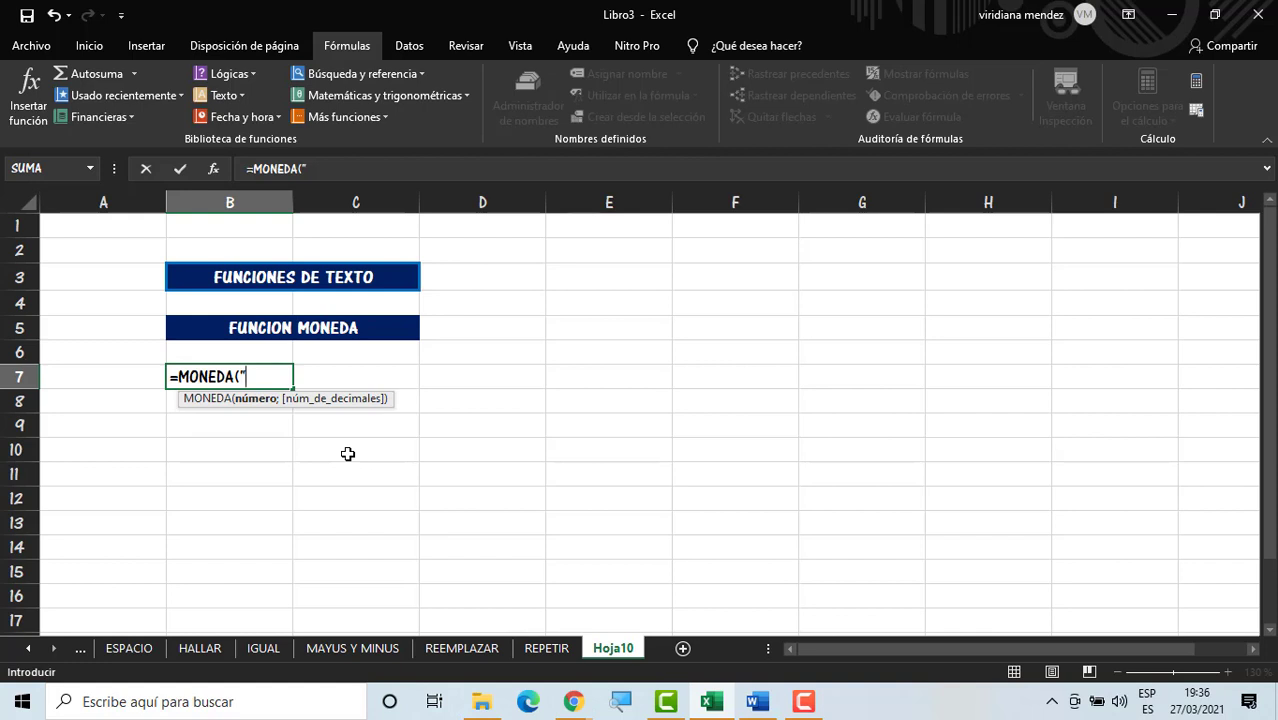
text("100;2)
key(Return)
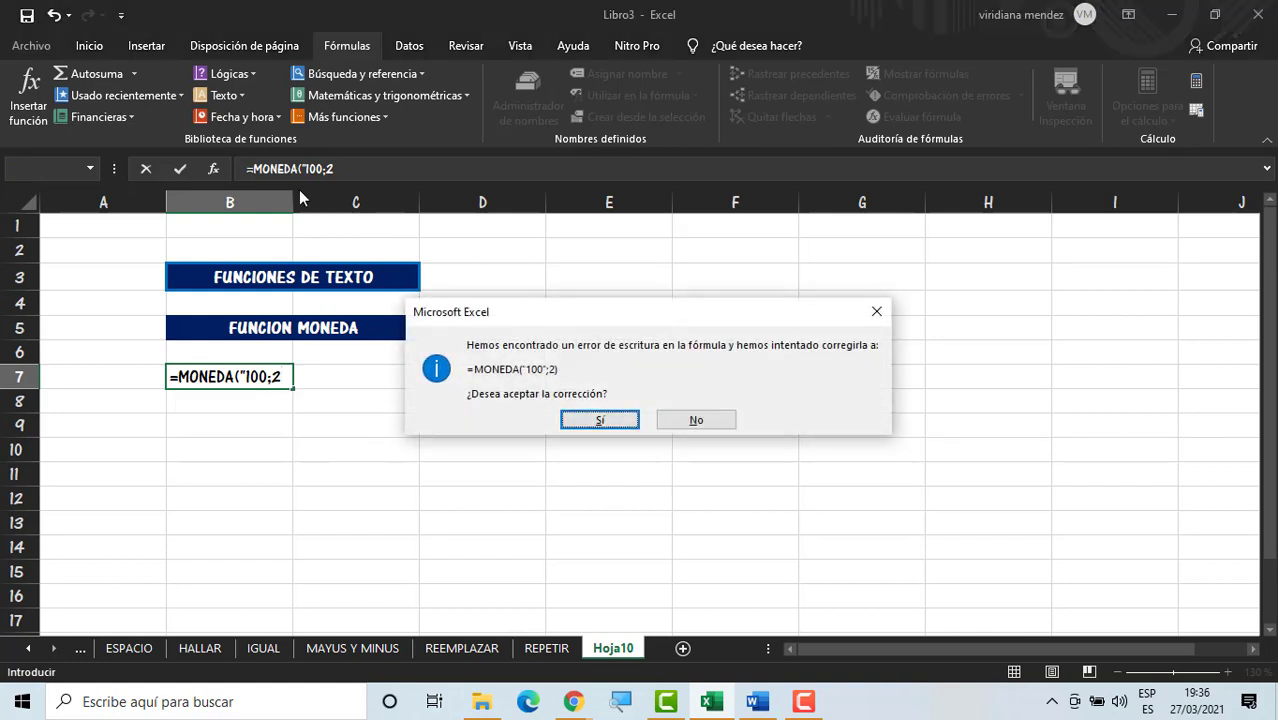
click(603, 420)
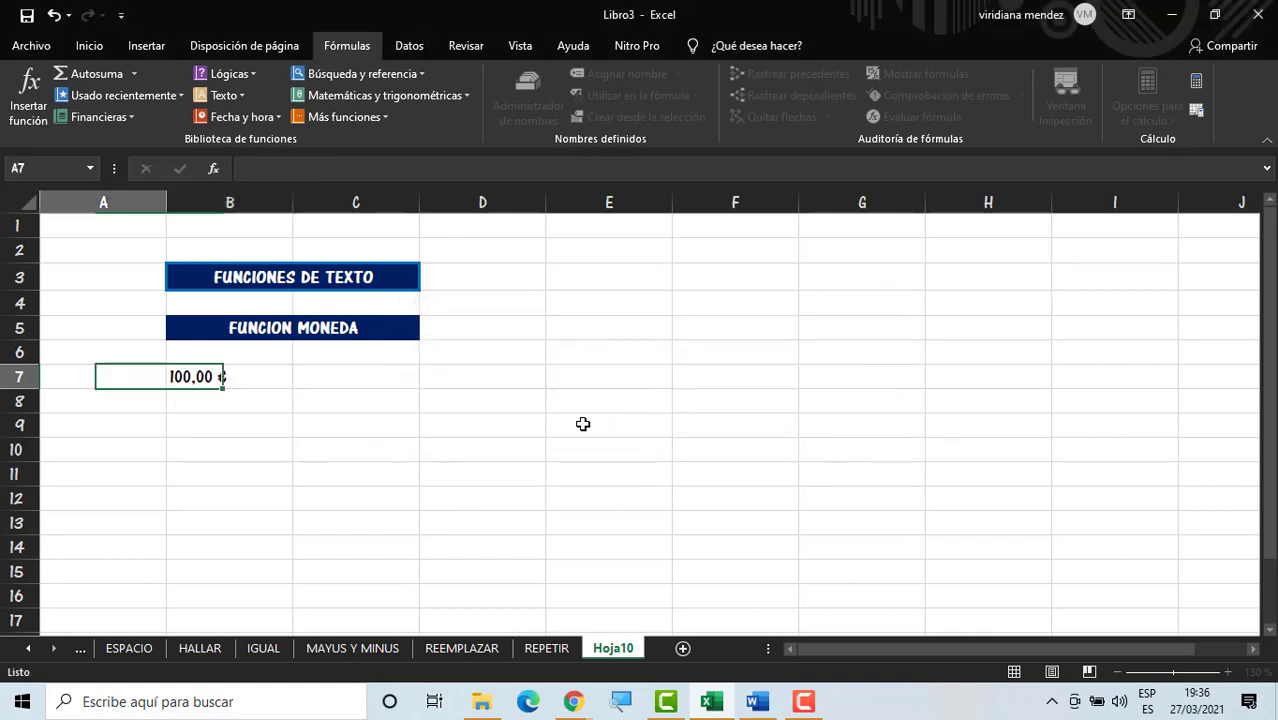
Step: Examine the MONEDA formula in B7, its result and its number format
click(229, 393)
click(240, 372)
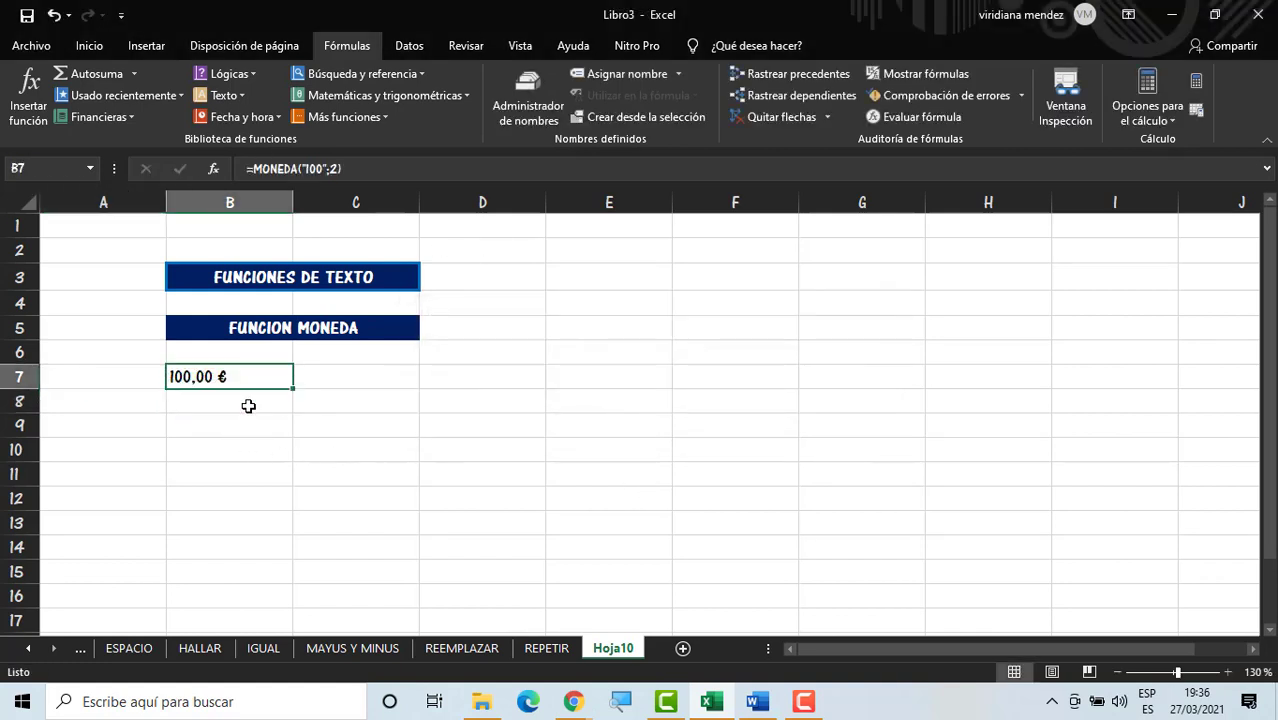
click(248, 404)
click(252, 378)
click(89, 45)
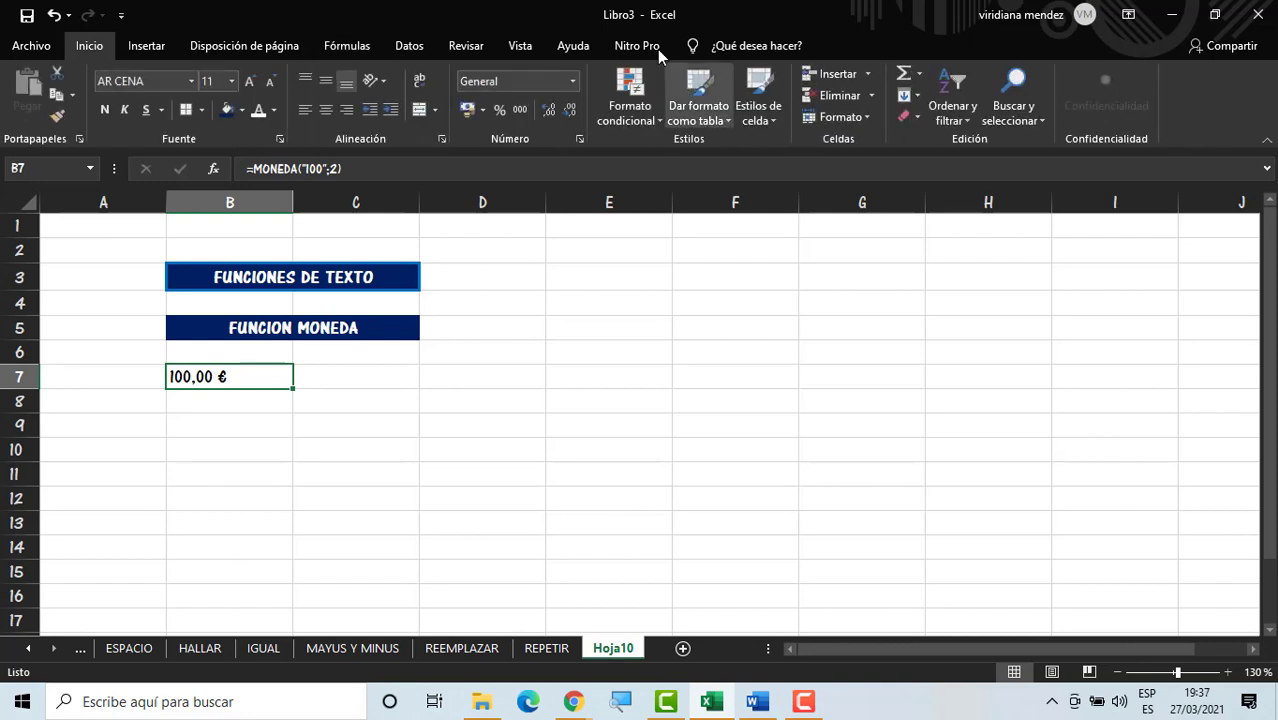
click(300, 394)
click(254, 370)
click(274, 398)
click(277, 374)
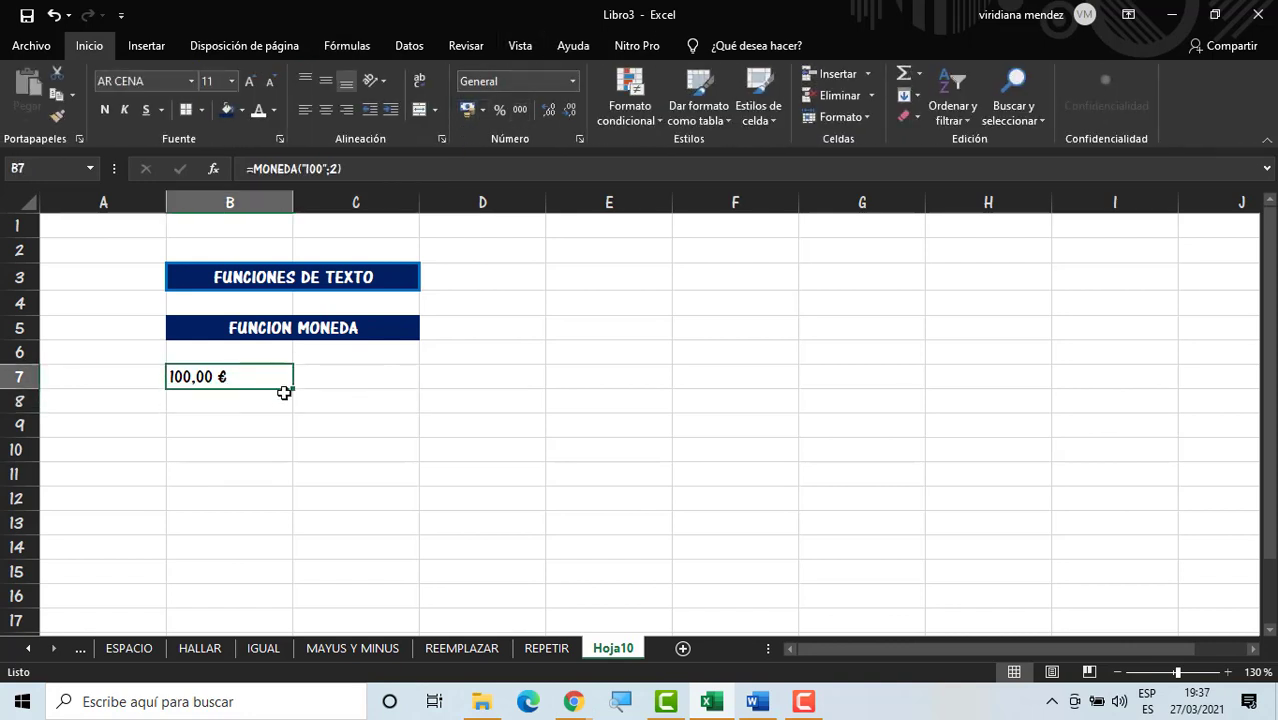
click(282, 397)
click(276, 378)
Step: Copy the MONEDA formula from B7 down to B8
drag(293, 389, 293, 422)
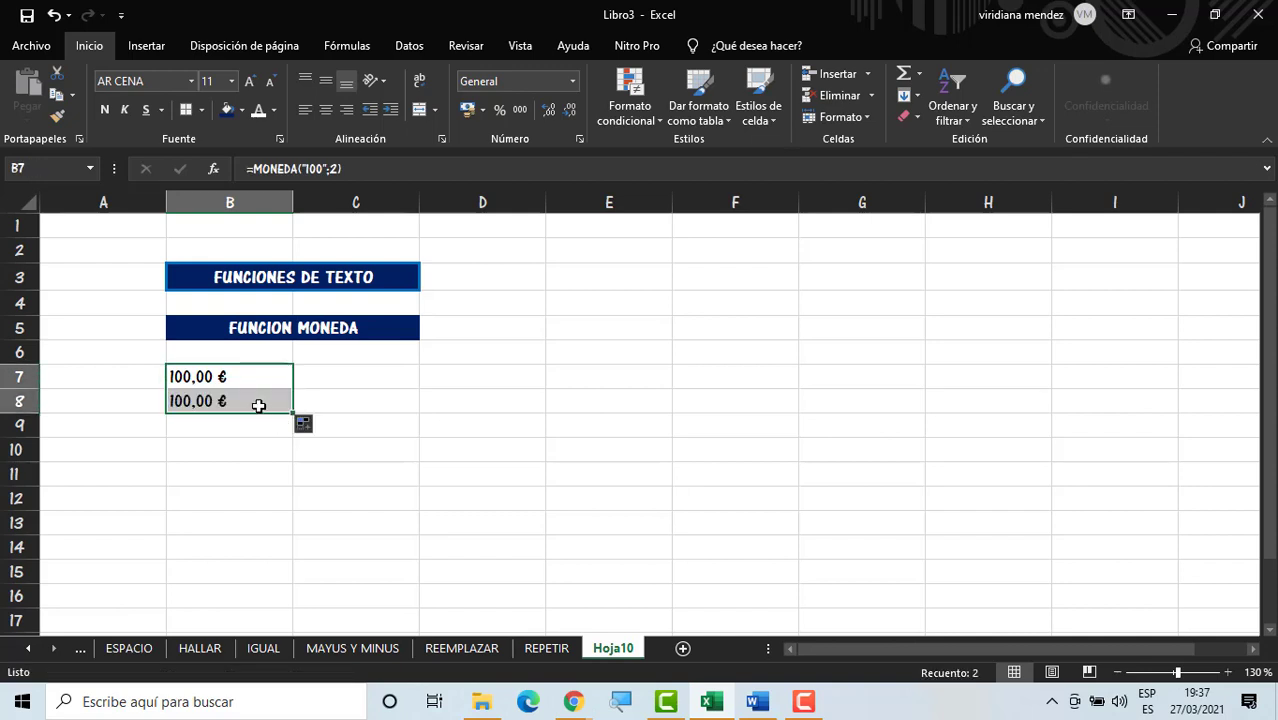
click(250, 403)
click(254, 383)
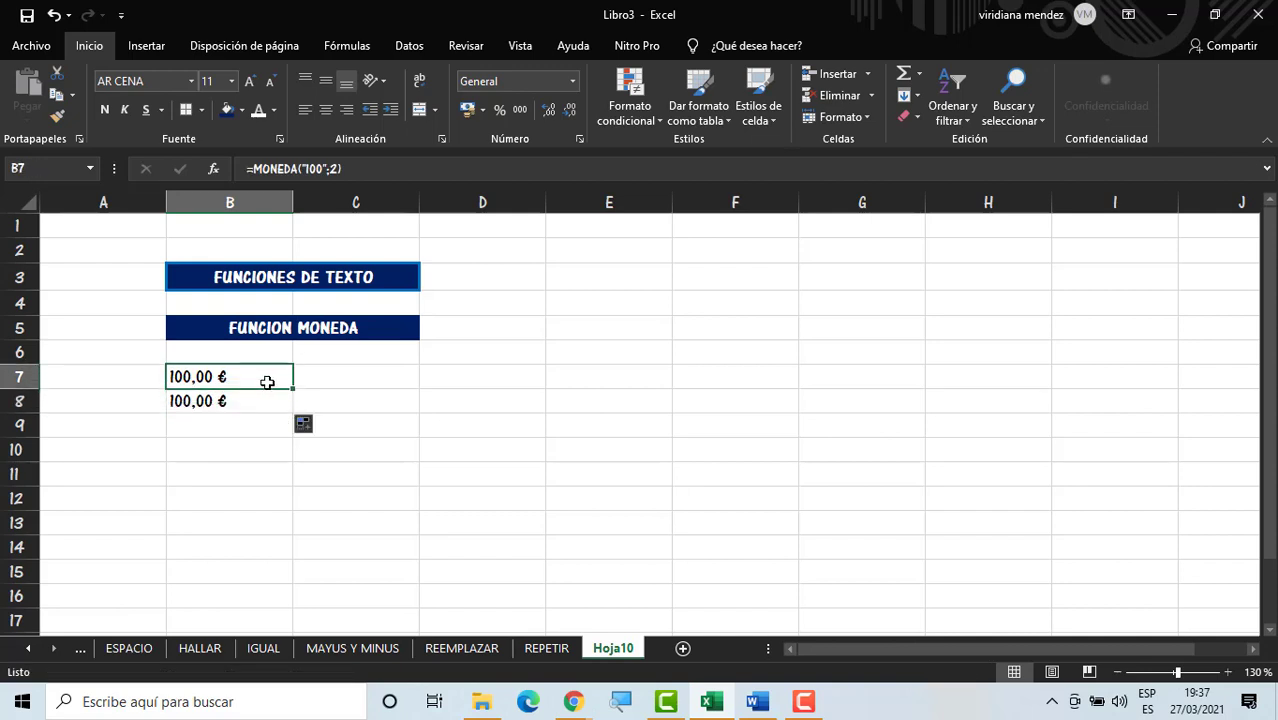
Step: Clear the MONEDA formulas from B7 and B8
key(BackSpace)
key(Return)
key(BackSpace)
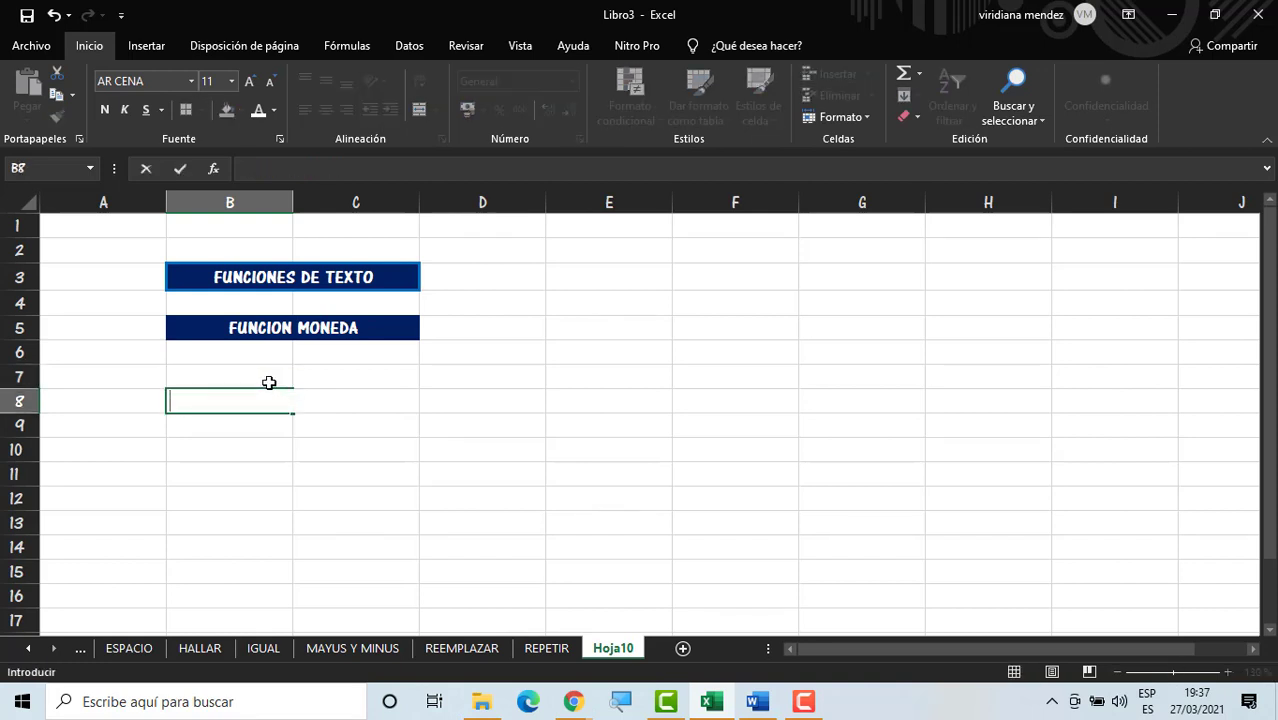
key(Up)
key(Right)
key(Down)
key(Left)
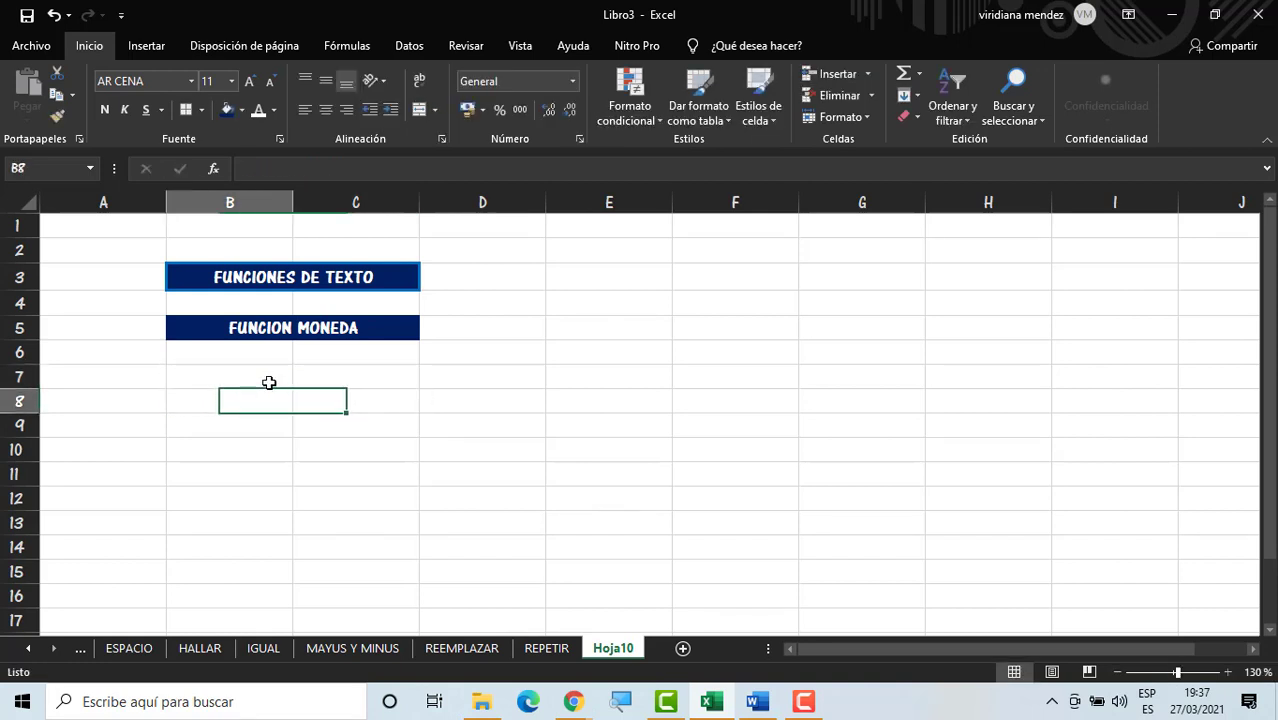
key(Up)
key(Right)
key(Down)
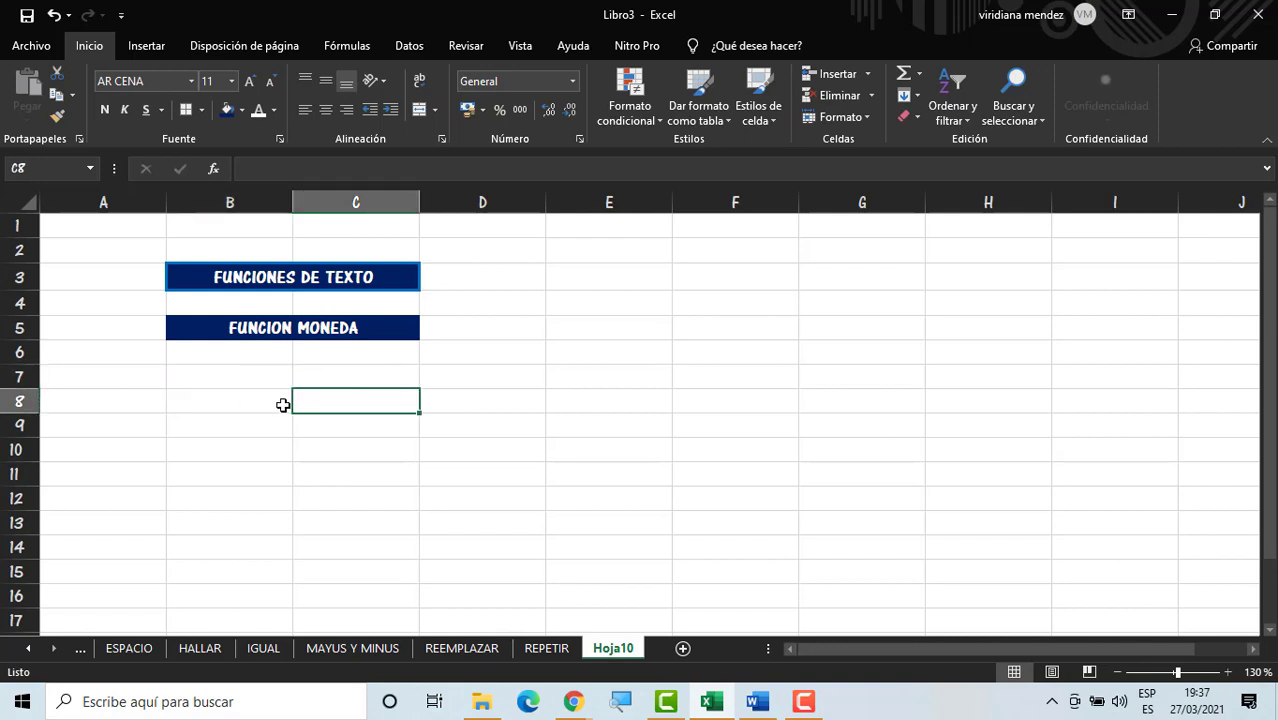
Step: Enter the table headers NUMERO in B8 and RESULTADO in C8
key(Left)
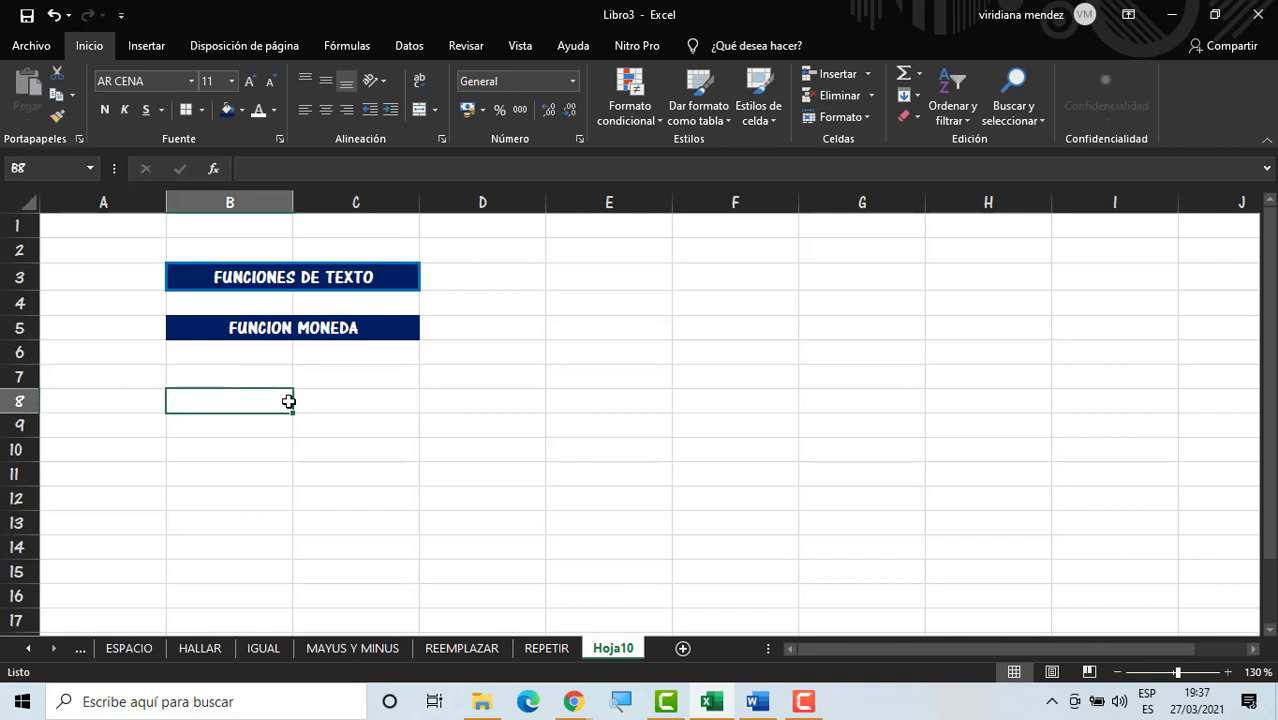
text(NUM)
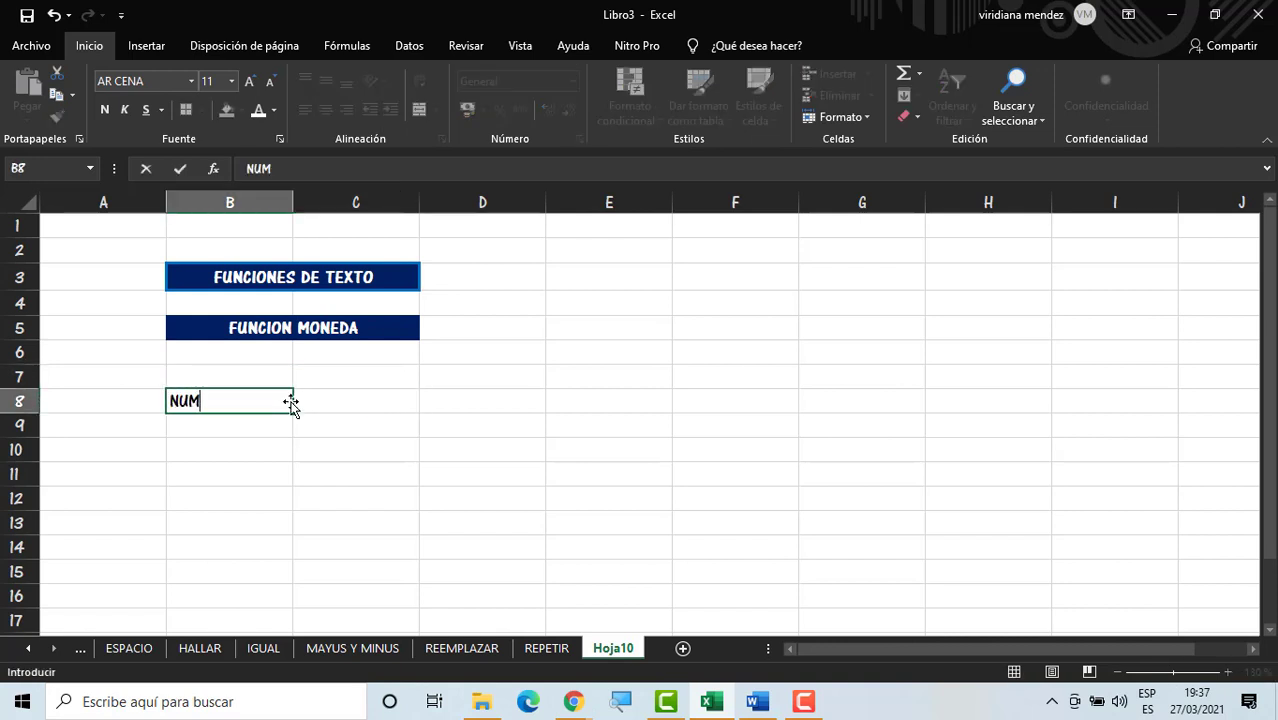
text(ERO)
key(Tab)
text(RE)
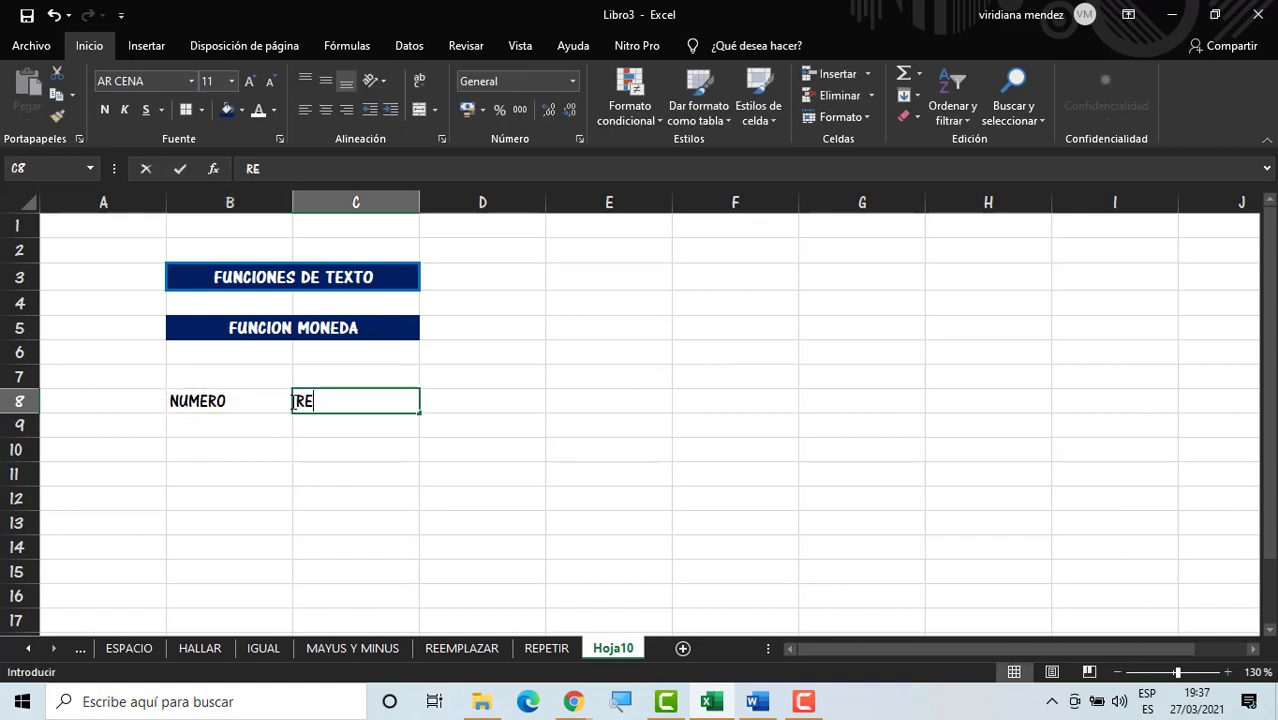
text(SULTADO)
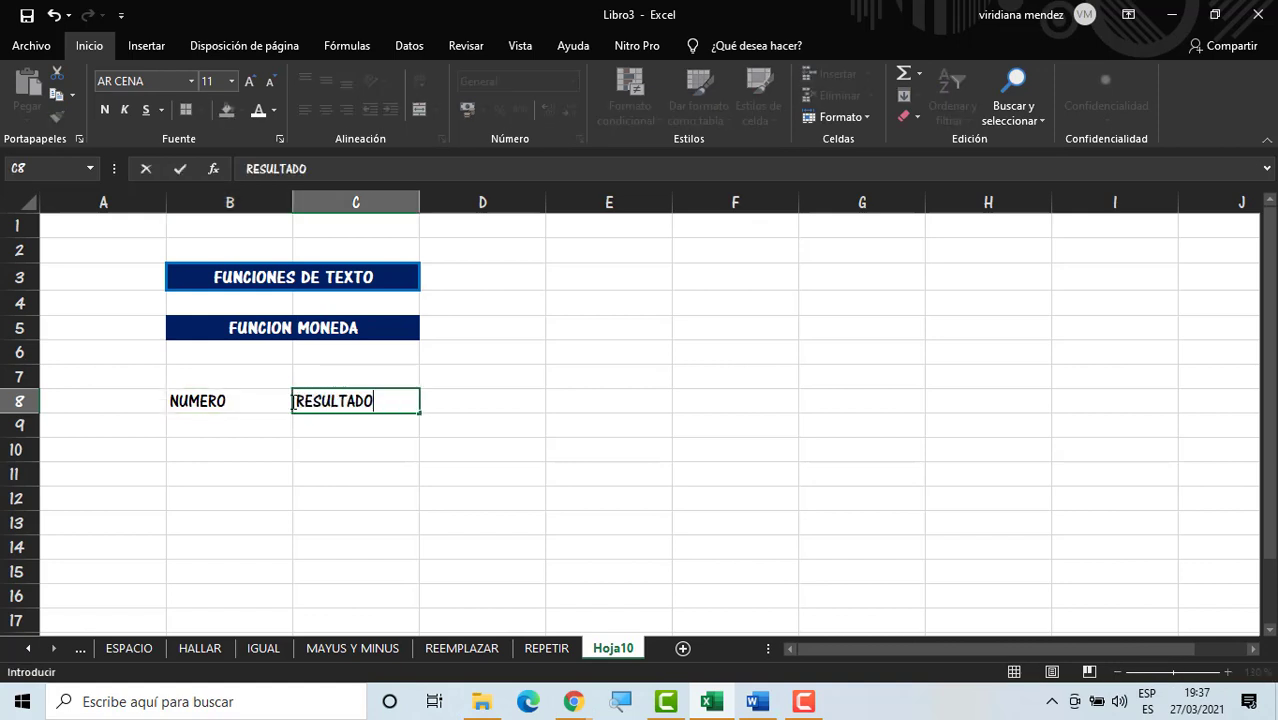
key(Return)
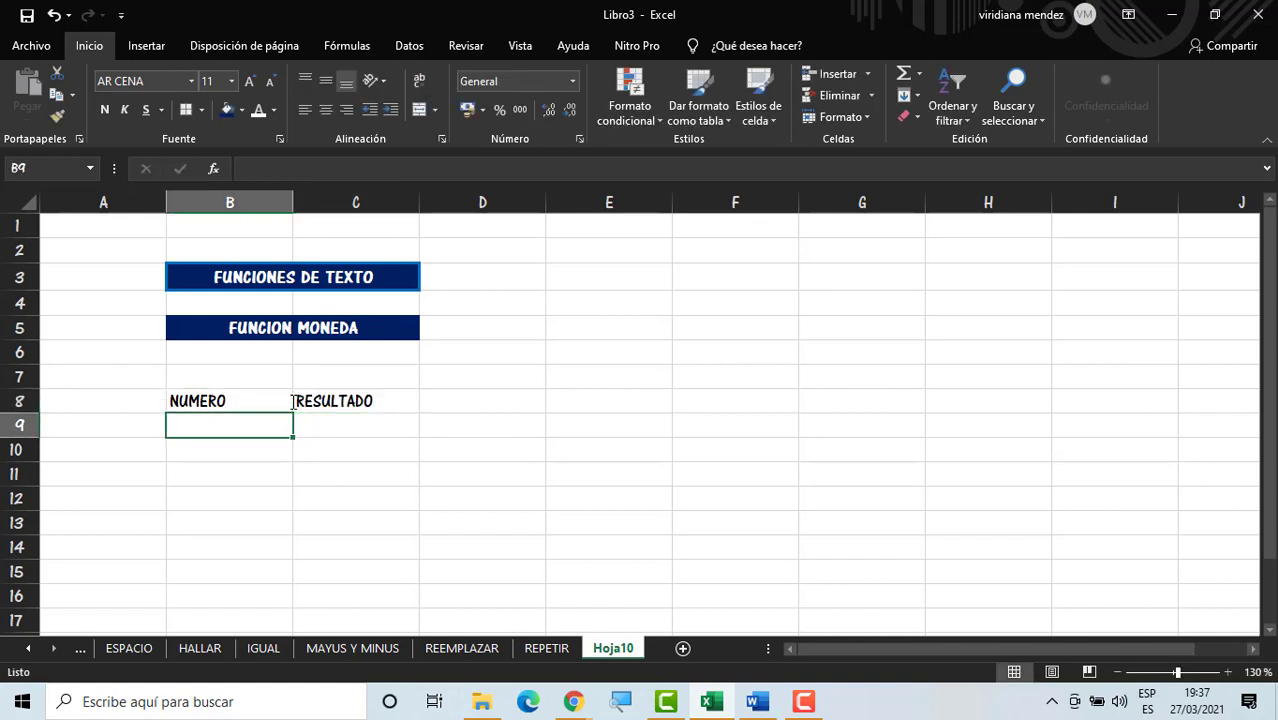
Step: Fill the NUMERO column with 28, 236,15, 152,12 and 0,15 in B9 through B12
text(28)
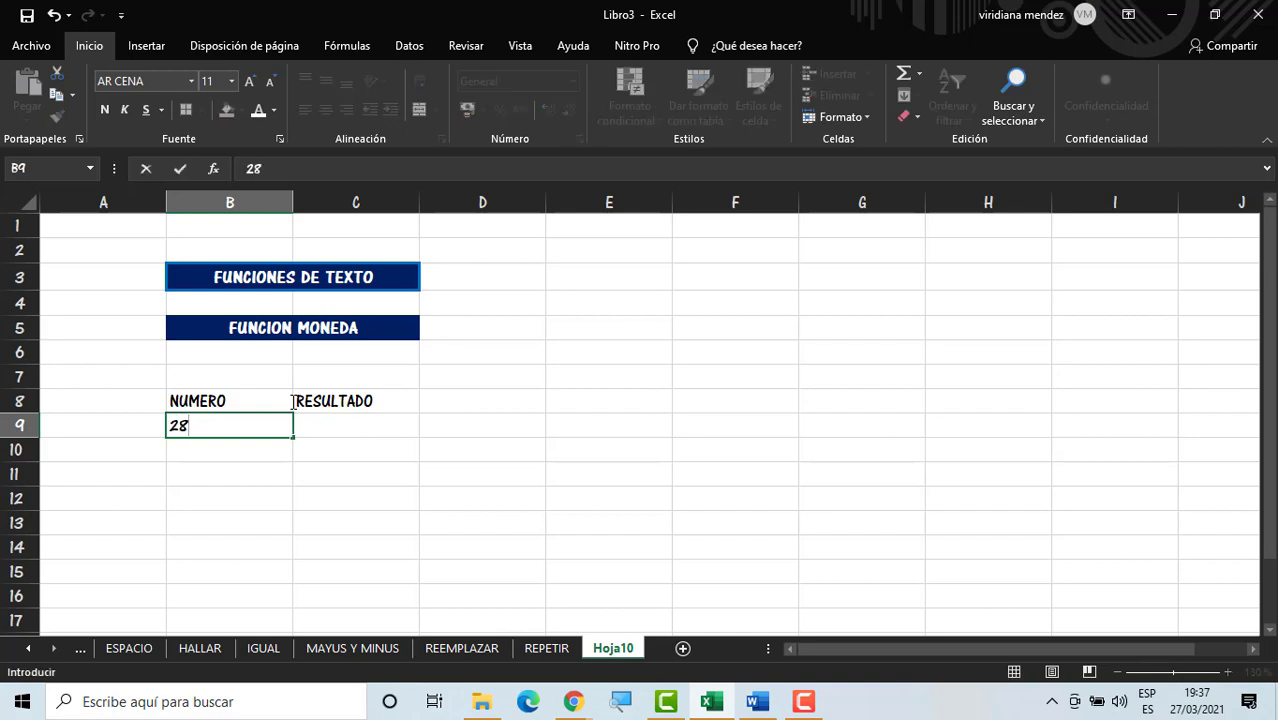
key(Return)
text(236,15)
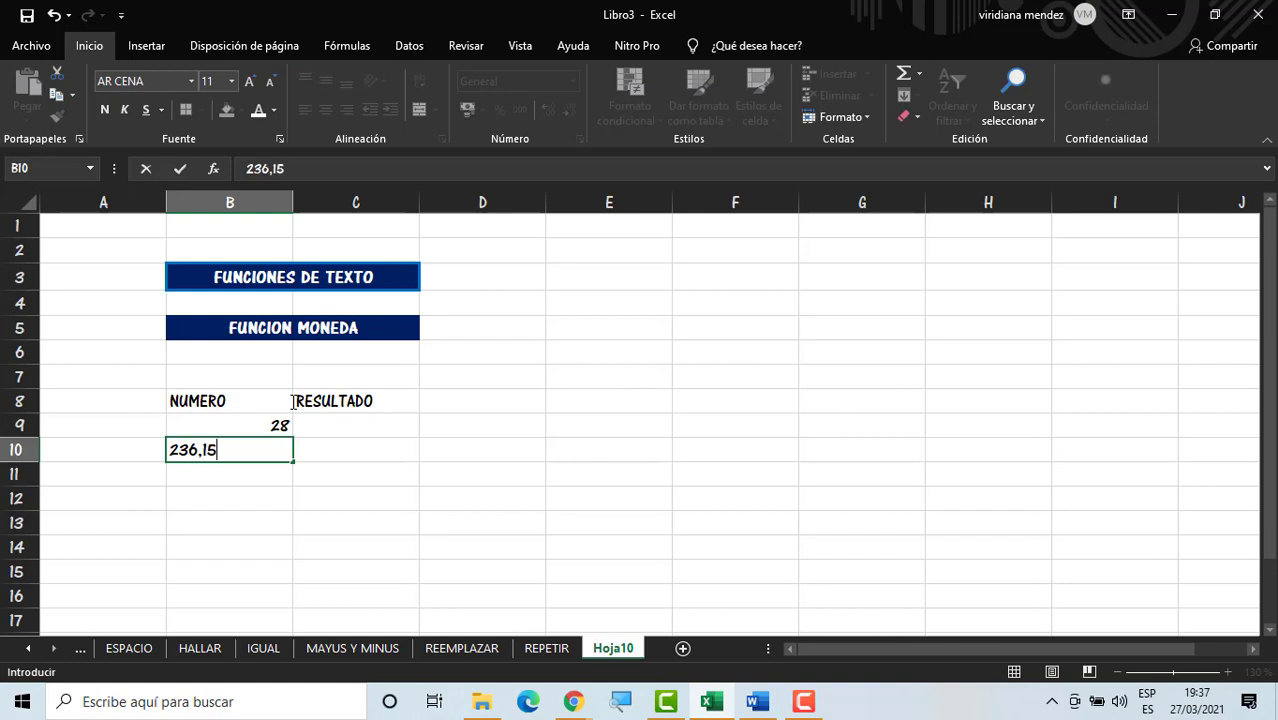
key(Return)
text(1)
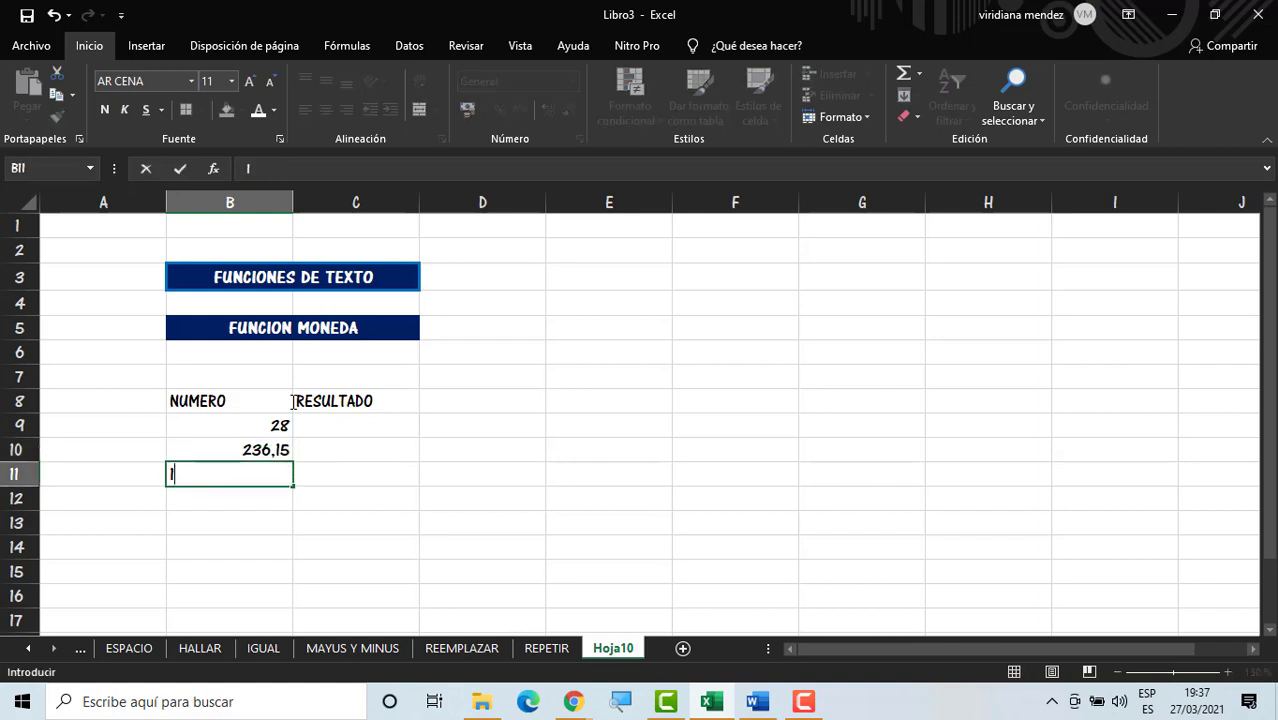
text(52,12)
key(Return)
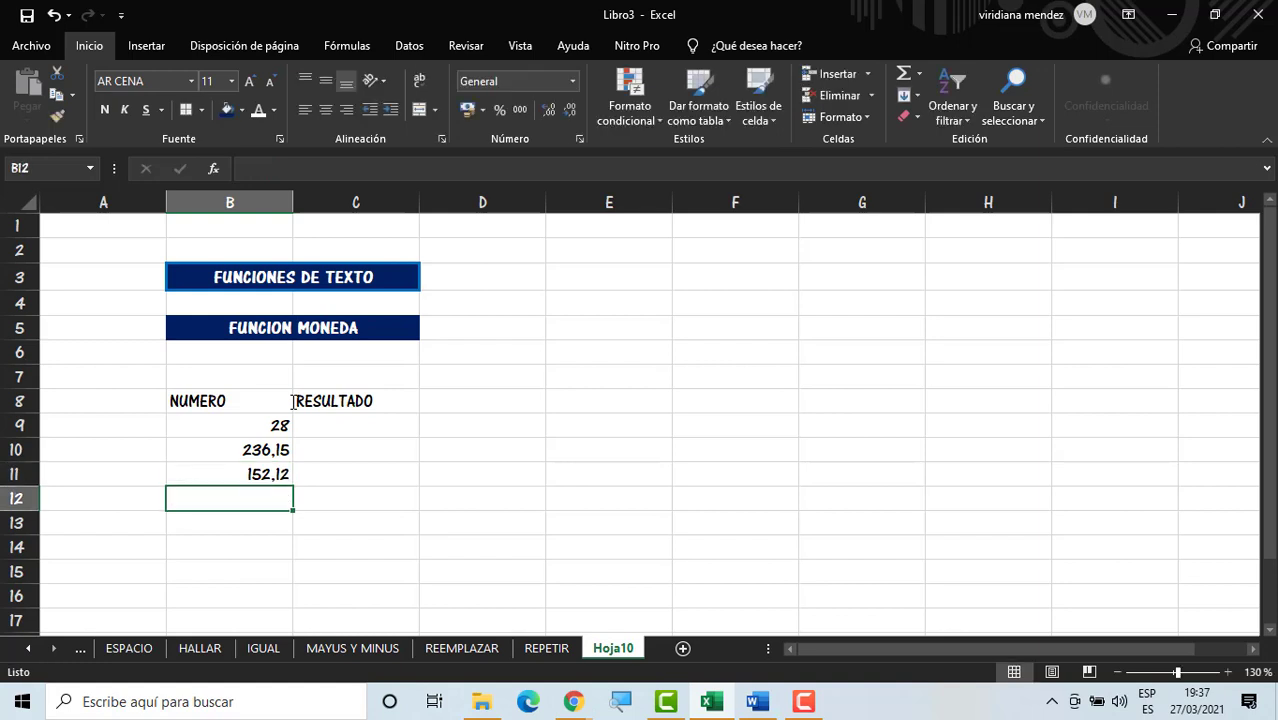
text(0,15)
key(Tab)
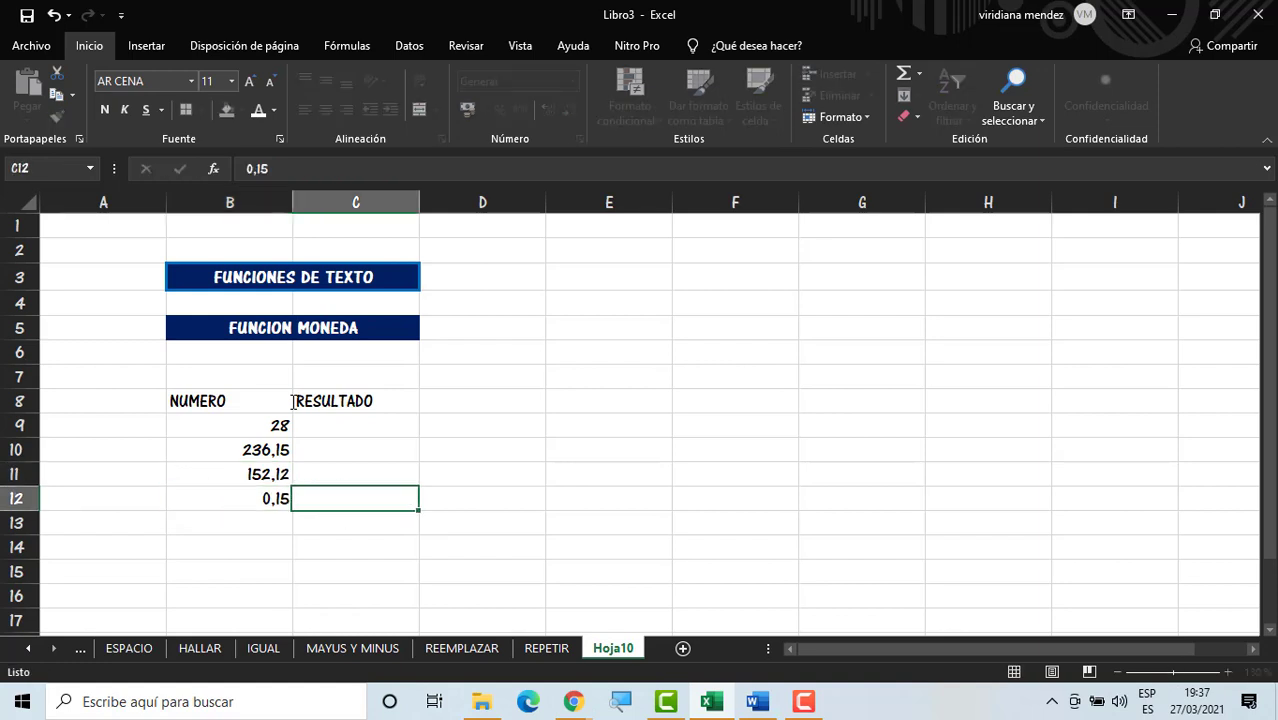
Step: Enter the formula =MONEDA(B9;2) in C9, the first cell of the RESULTADO column
key(Up)
key(Up)
key(Up)
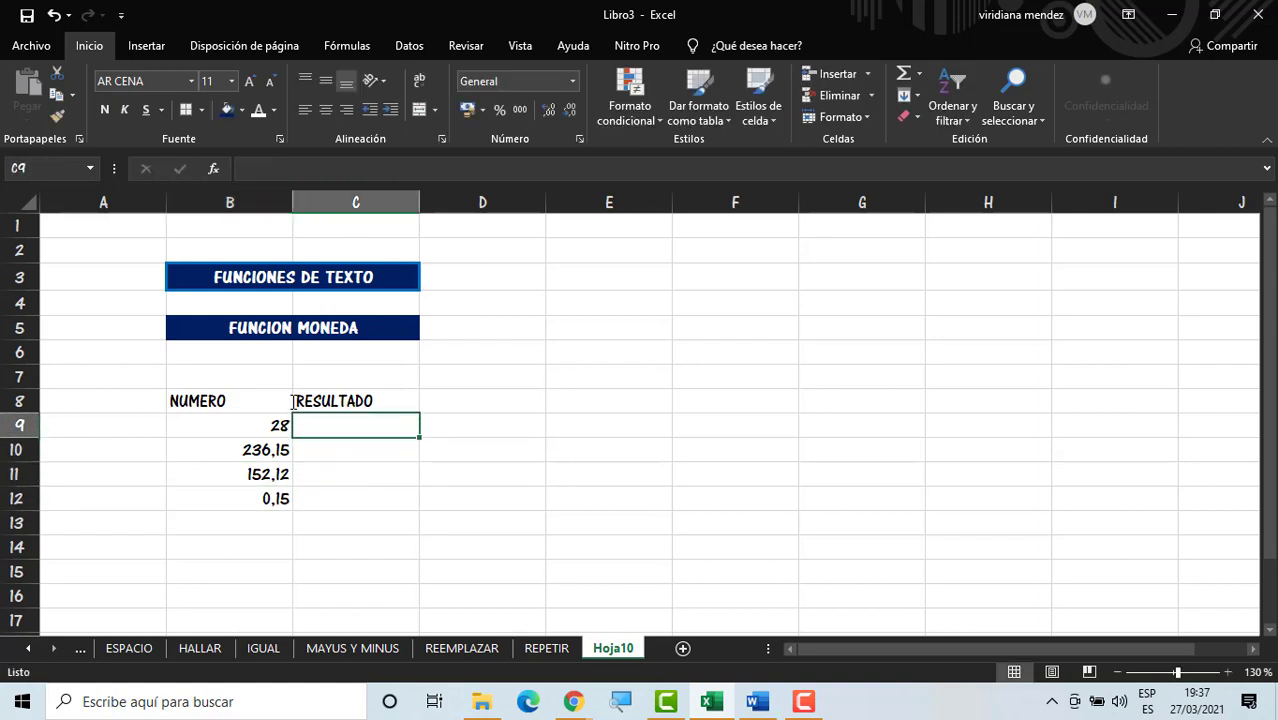
text(=MONE)
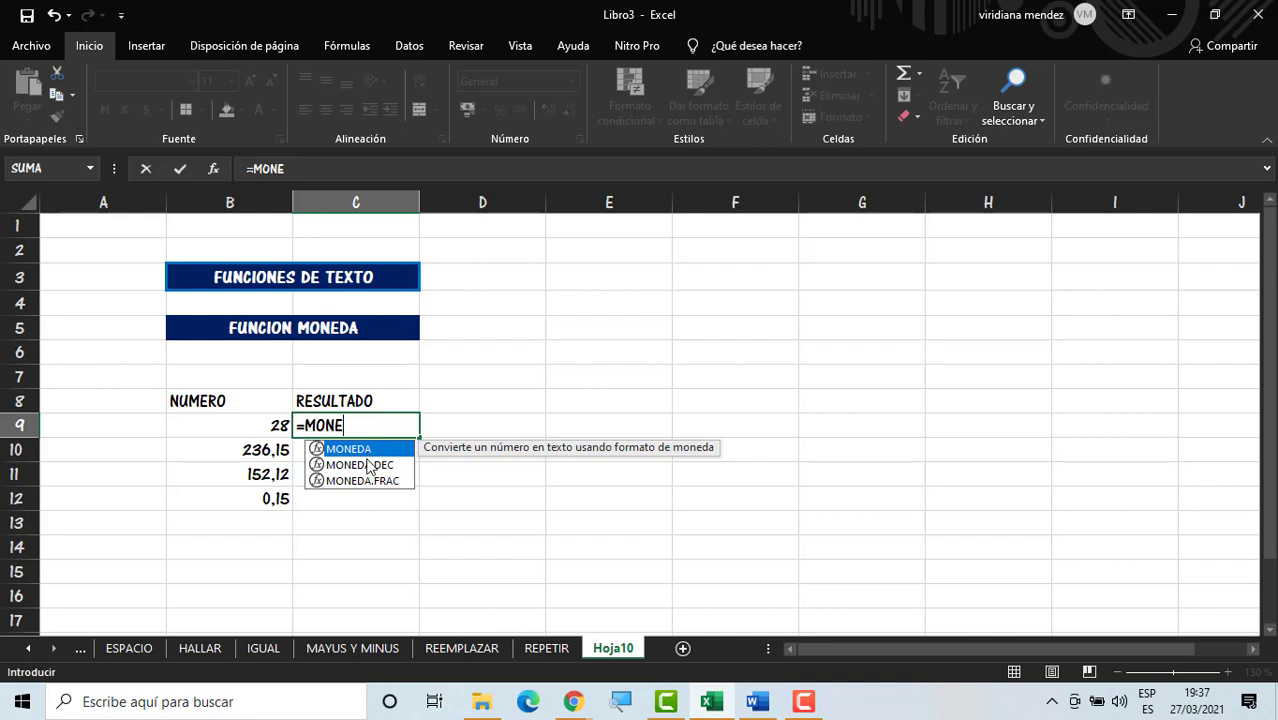
key(Down)
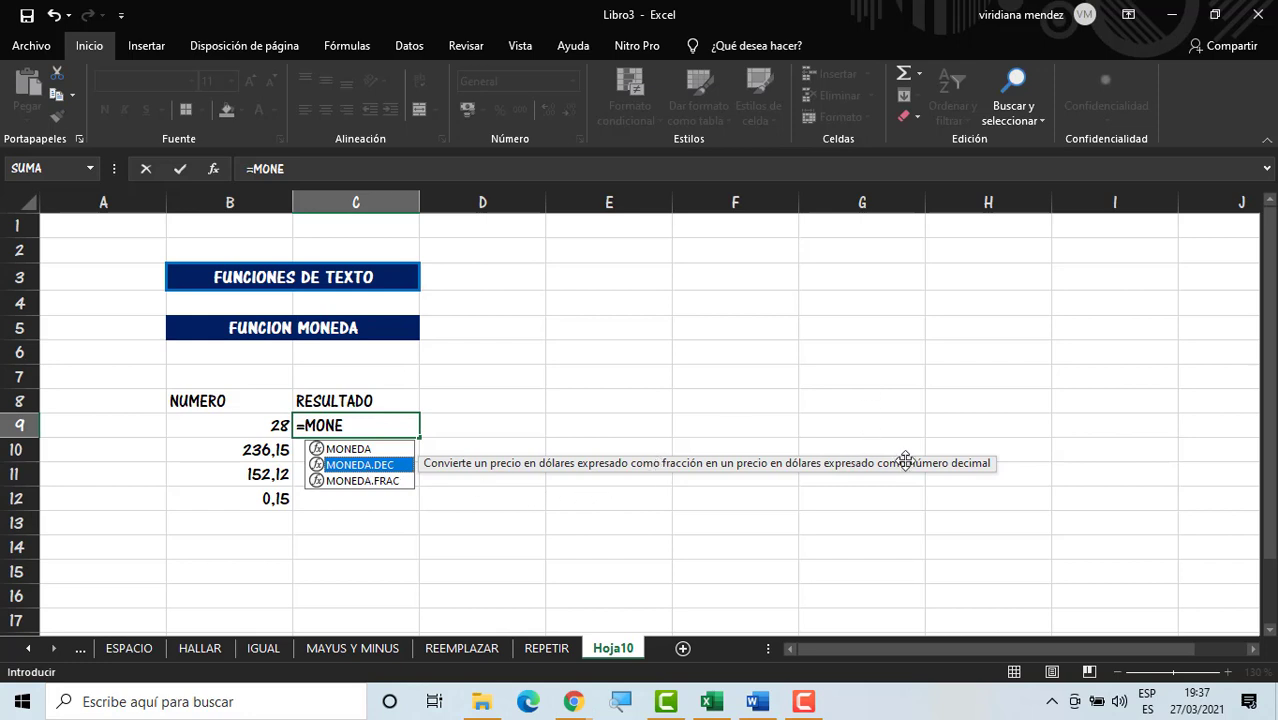
click(342, 482)
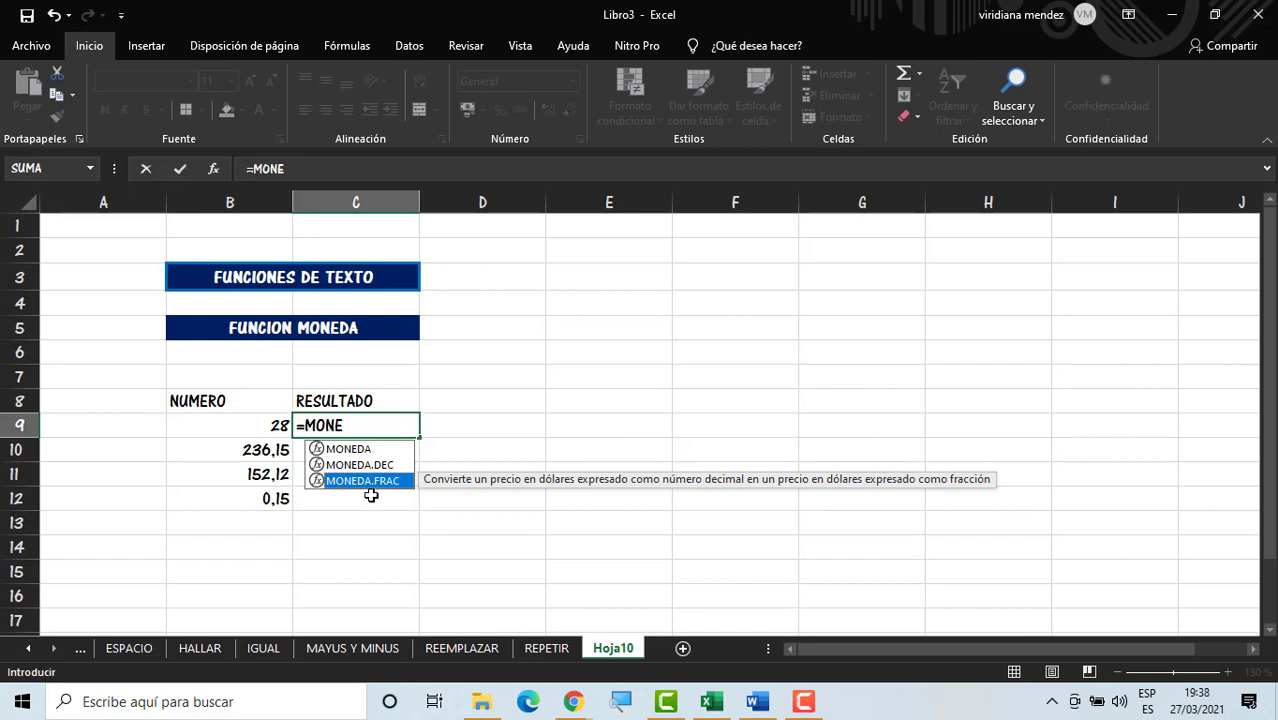
double_click(375, 451)
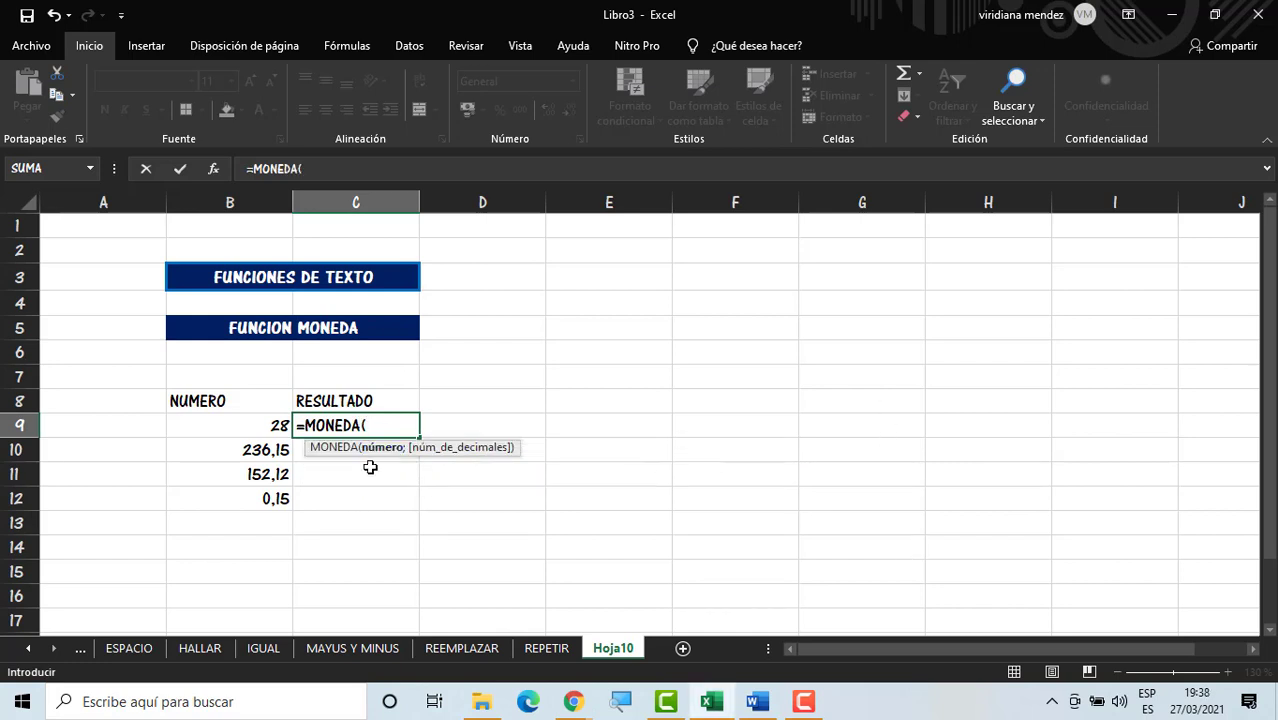
click(254, 425)
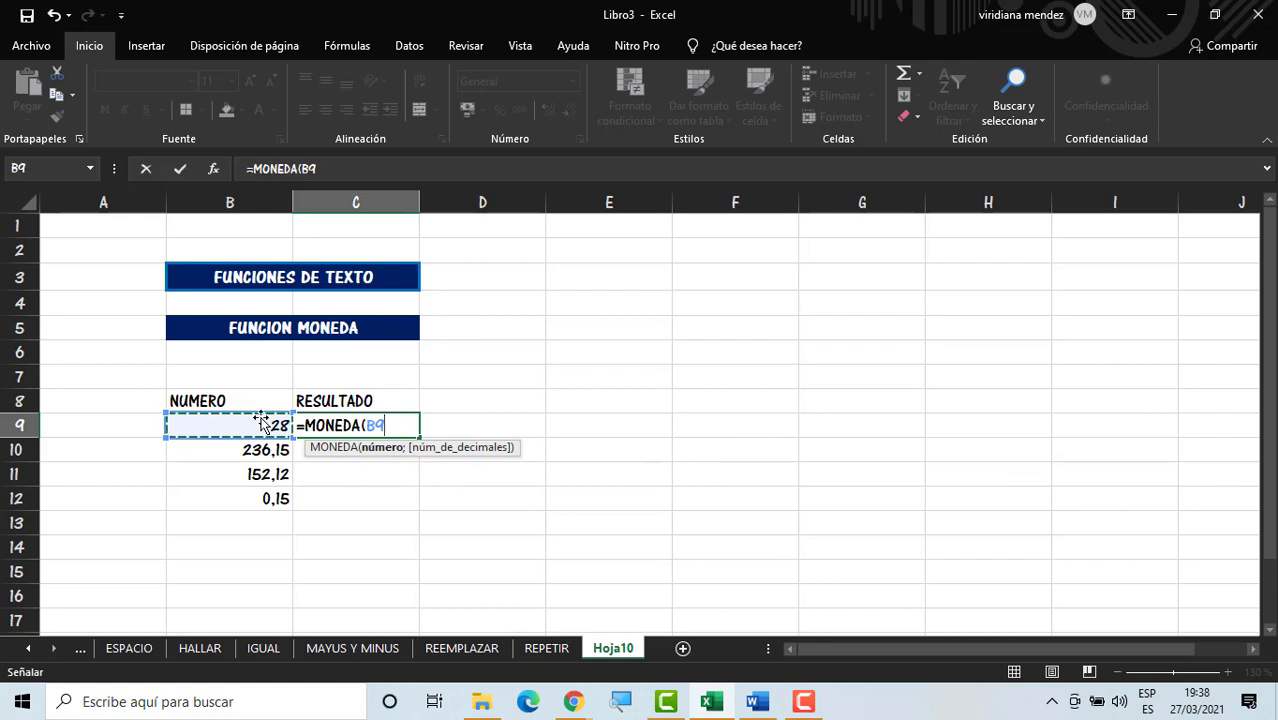
text(;)
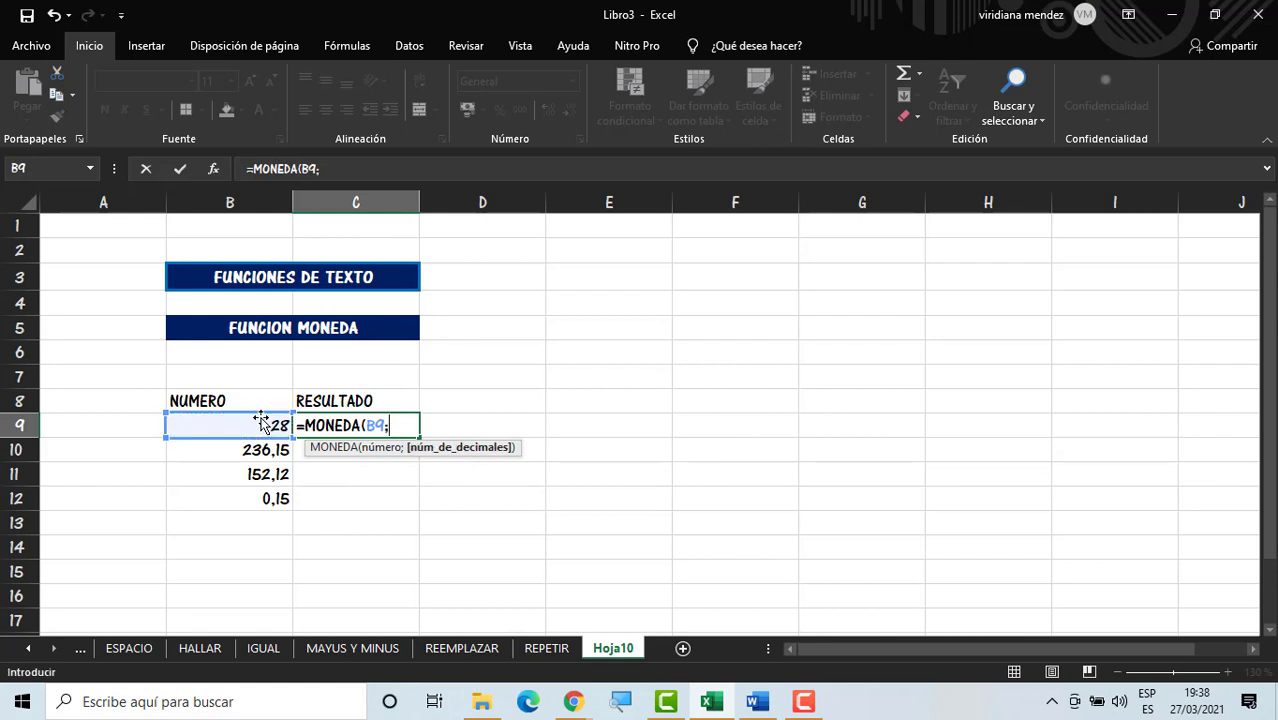
text(2)
key(Return)
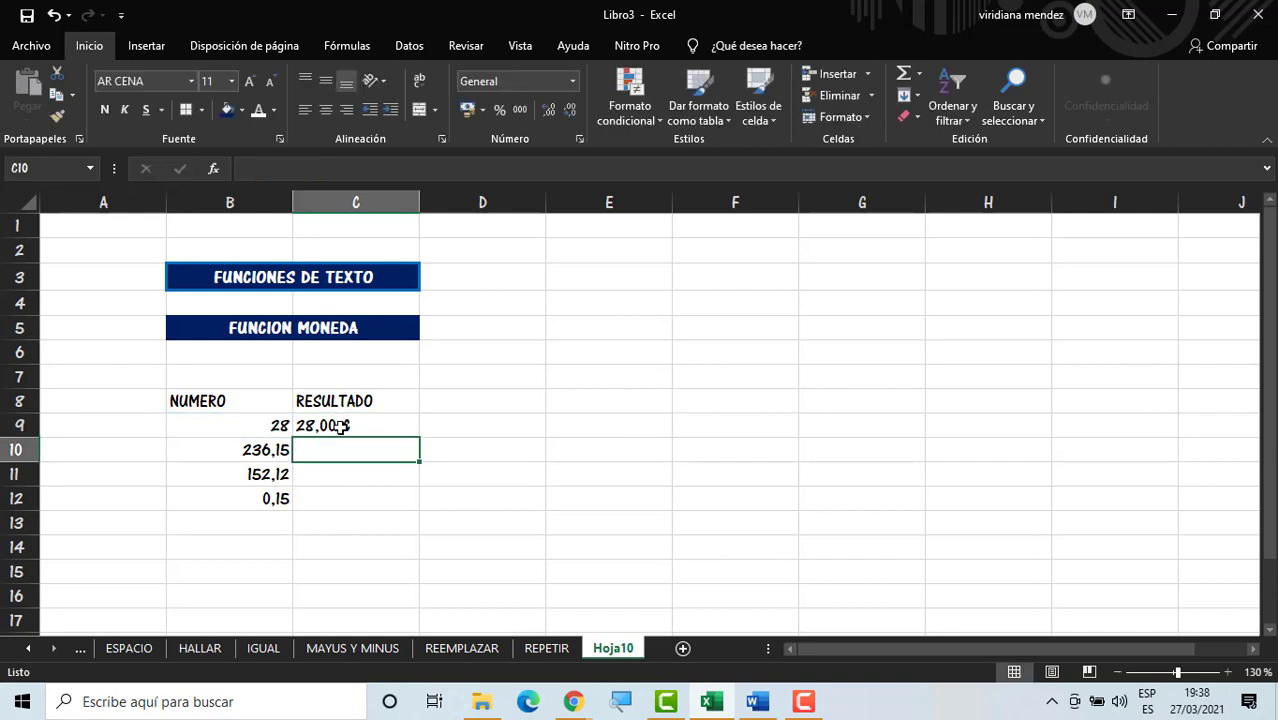
Step: Copy the MONEDA formula from C9 down through C12
click(340, 426)
drag(419, 441, 412, 517)
click(447, 449)
Step: Center the contents of B8:C12 and apply thick blue borders to all of its cells
click(271, 392)
drag(271, 392, 360, 499)
click(322, 110)
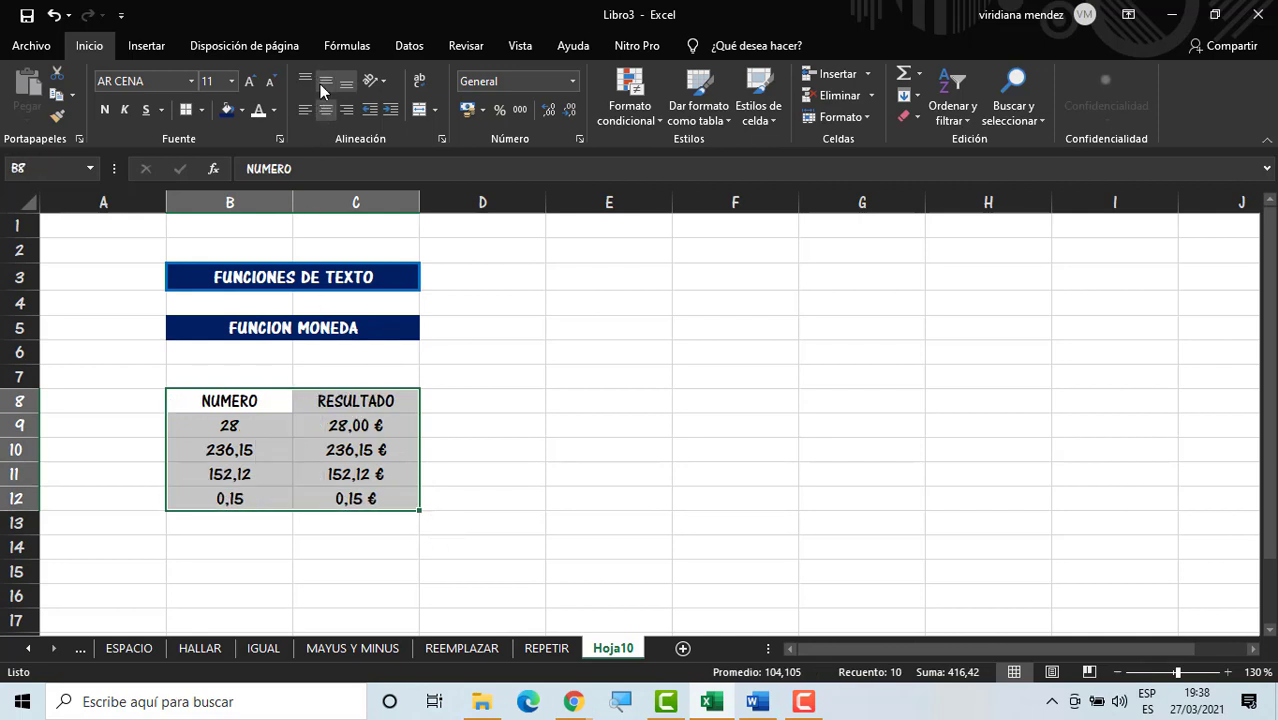
click(185, 115)
click(430, 405)
Step: Format the header cells B8:C8 with a dark blue fill and bold white text
drag(277, 405, 352, 404)
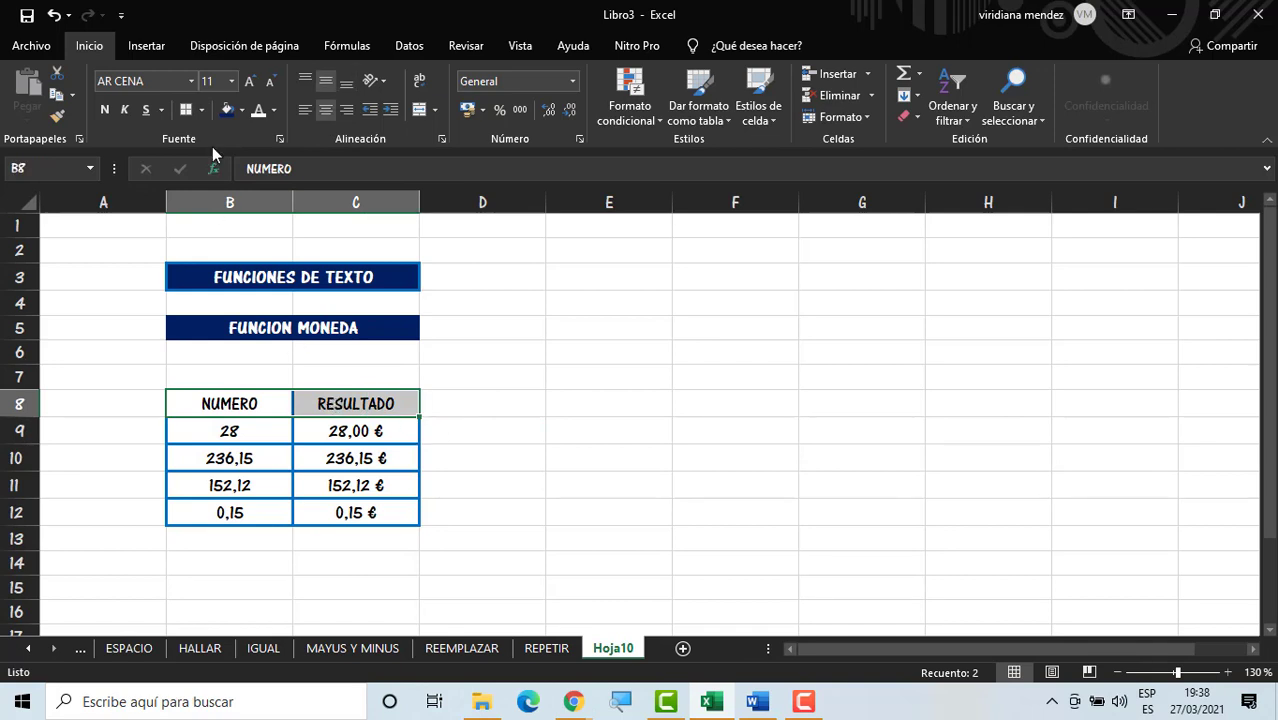
click(227, 110)
click(258, 110)
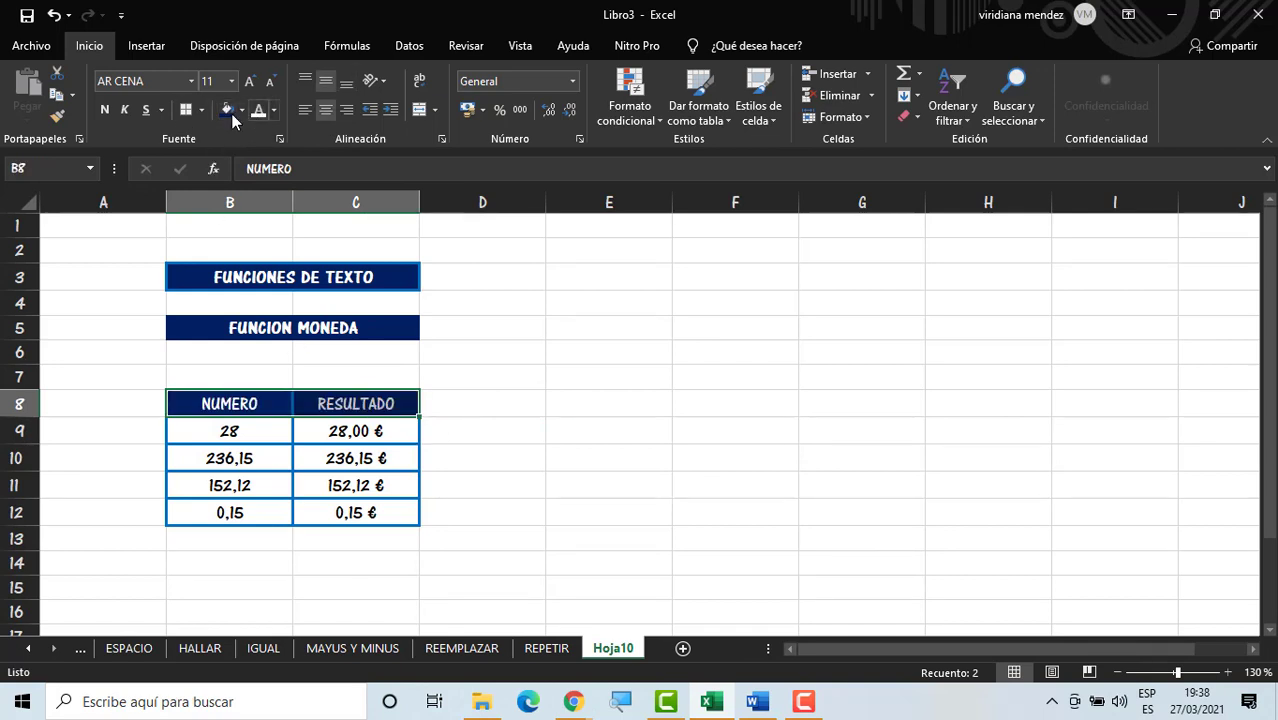
click(105, 110)
click(478, 456)
click(476, 340)
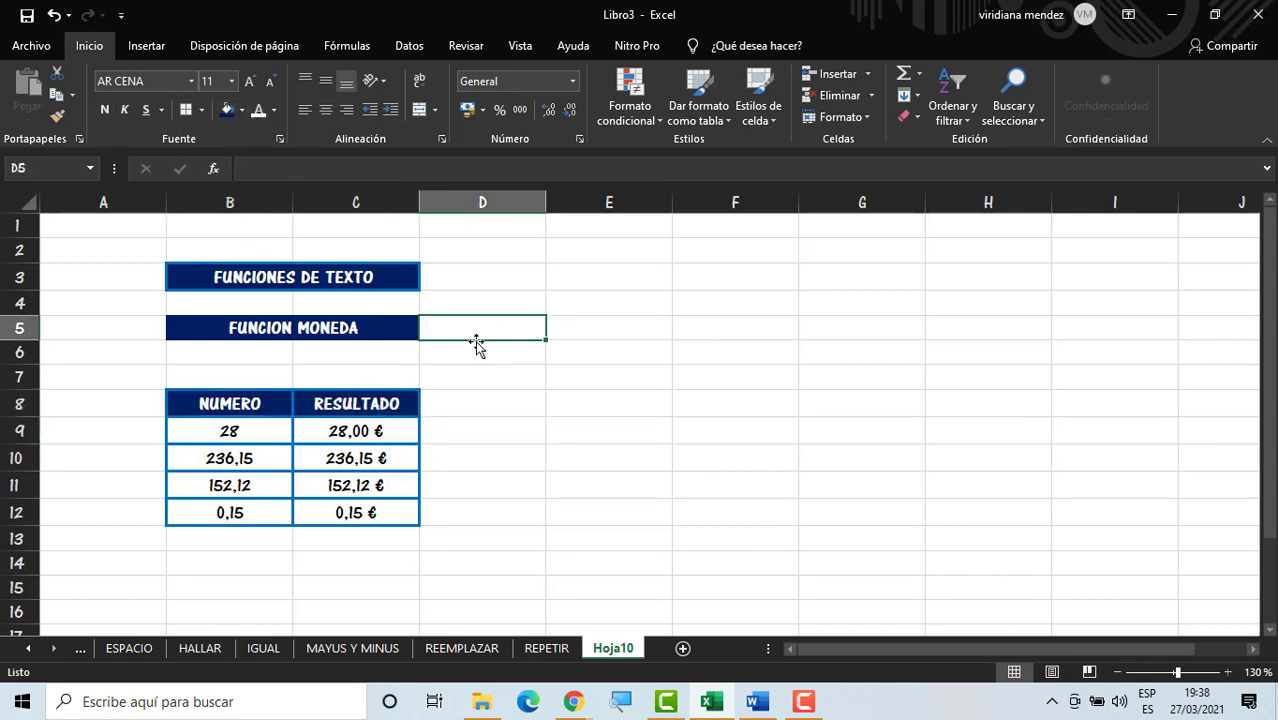
Step: Copy the FUNCION MONEDA heading from B5:C5 to E5:F5
click(402, 327)
key(ctrl+c)
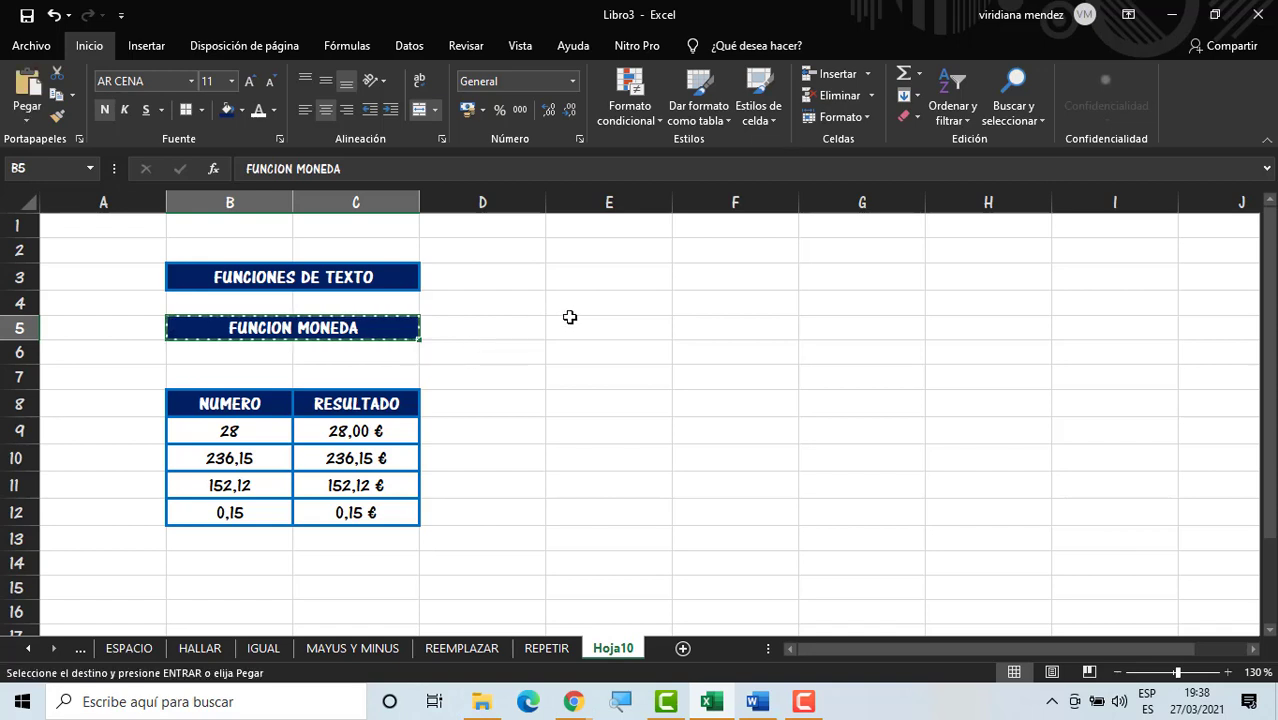
click(577, 332)
key(ctrl+v)
Step: Copy the NUMERO and RESULTADO table from B8:C12 to E8:F12
click(590, 395)
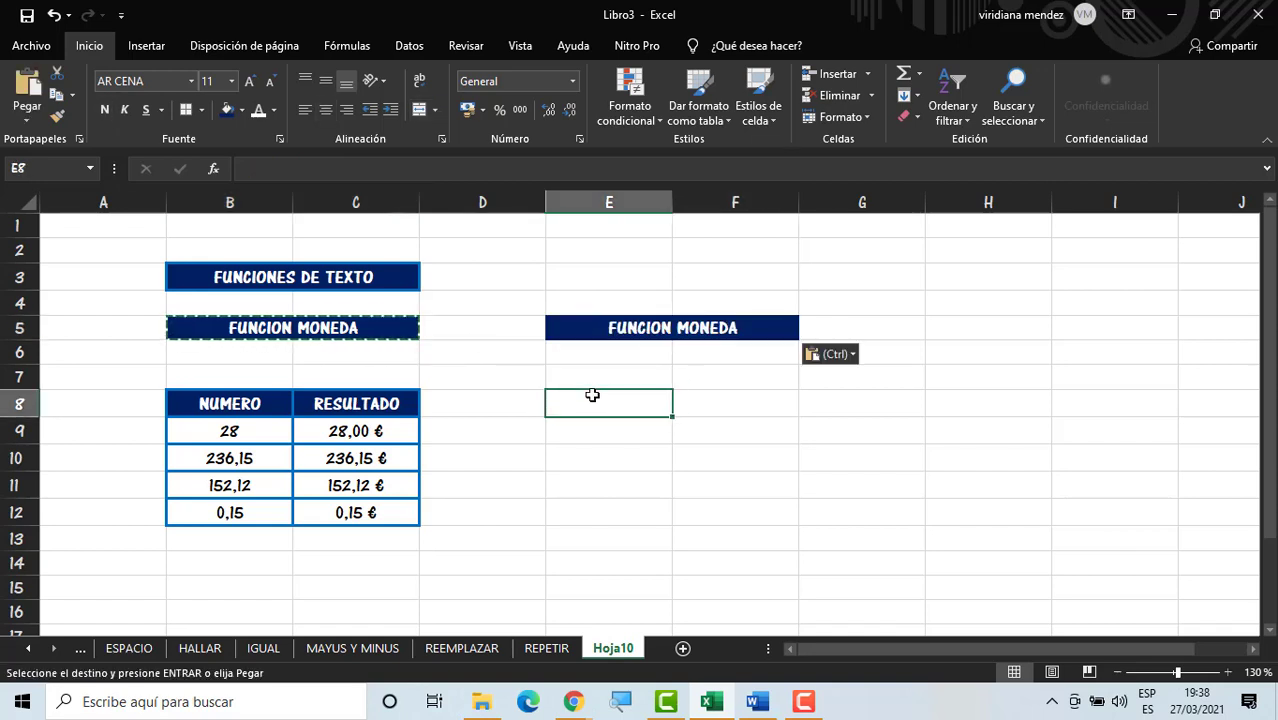
text(=)
drag(242, 404, 367, 527)
key(ctrl+c)
click(565, 403)
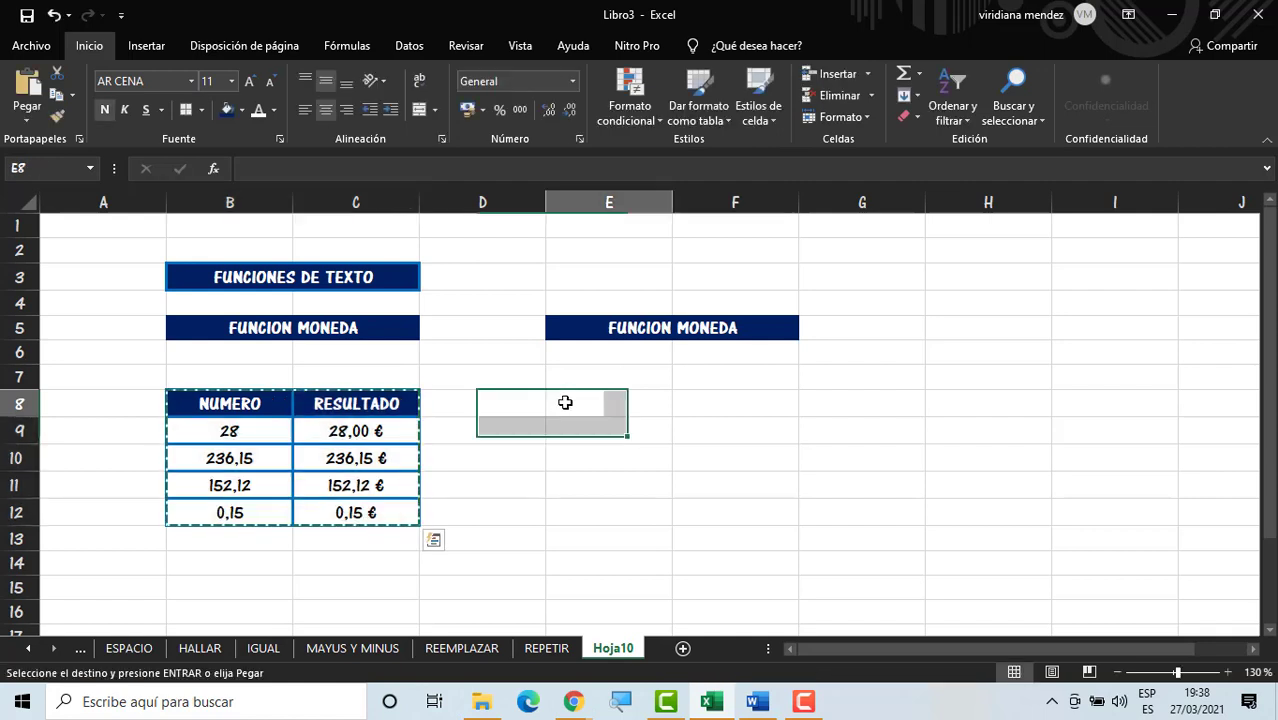
key(ctrl+v)
click(613, 563)
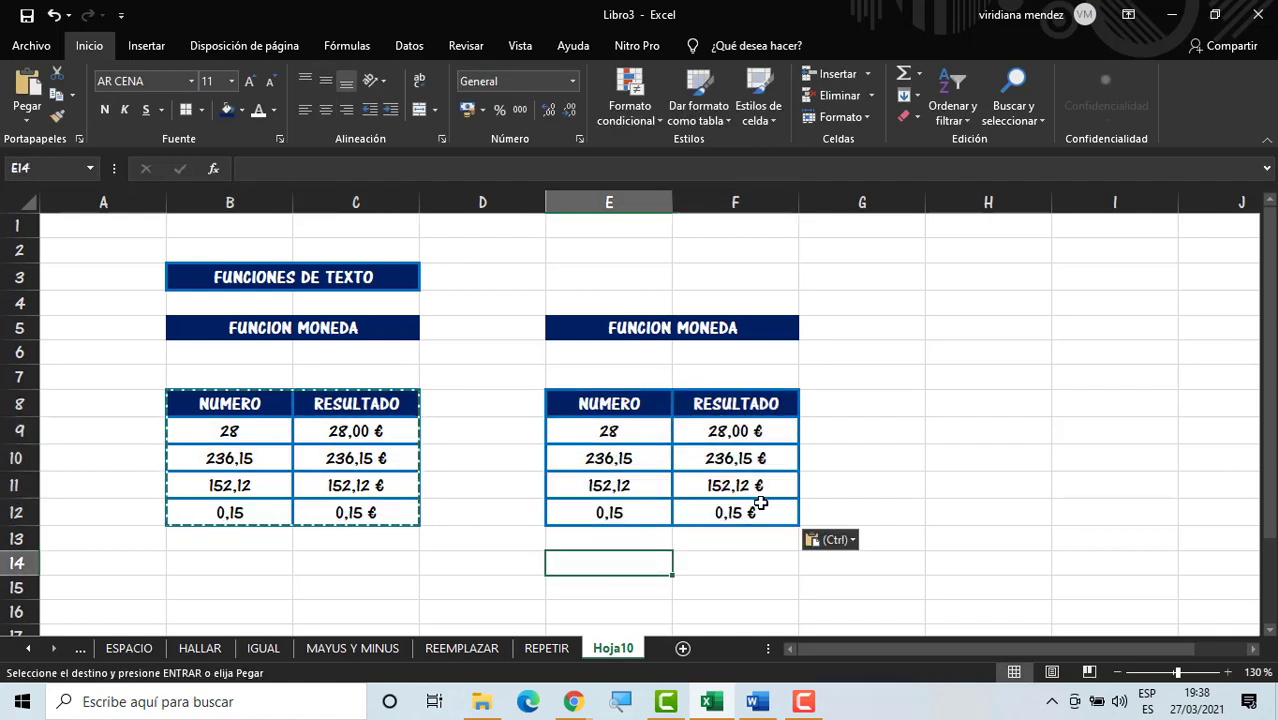
Step: Replace the formula in F9 of the copied table with =MONEDA.DEC(E9;20)
double_click(825, 429)
click(781, 435)
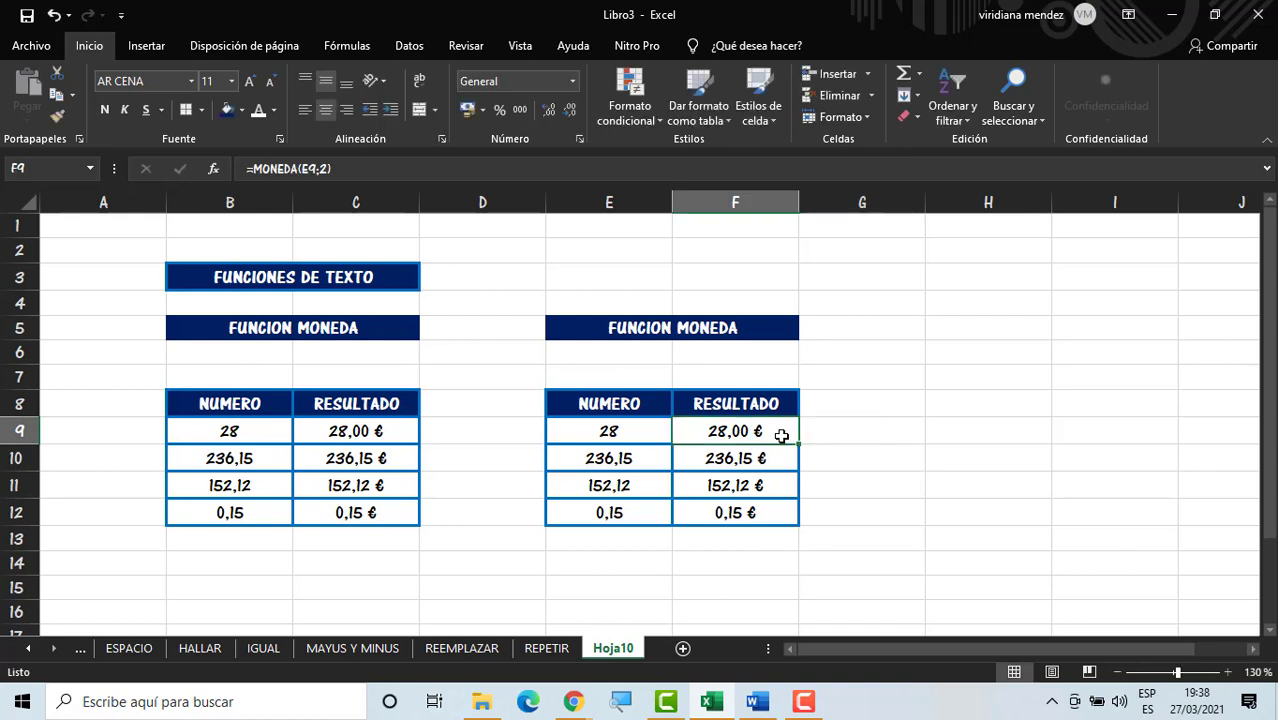
double_click(781, 435)
key(BackSpace)
key(BackSpace)
key(BackSpace)
key(BackSpace)
key(BackSpace)
key(BackSpace)
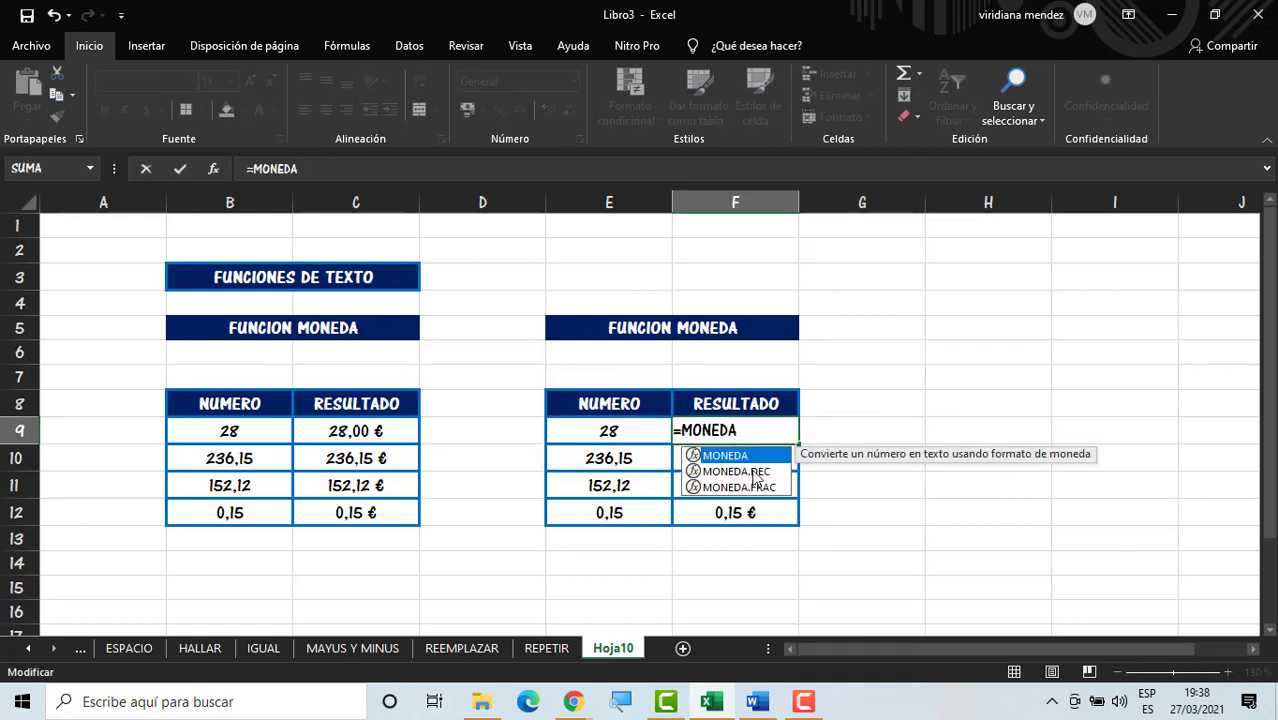
click(756, 474)
double_click(756, 474)
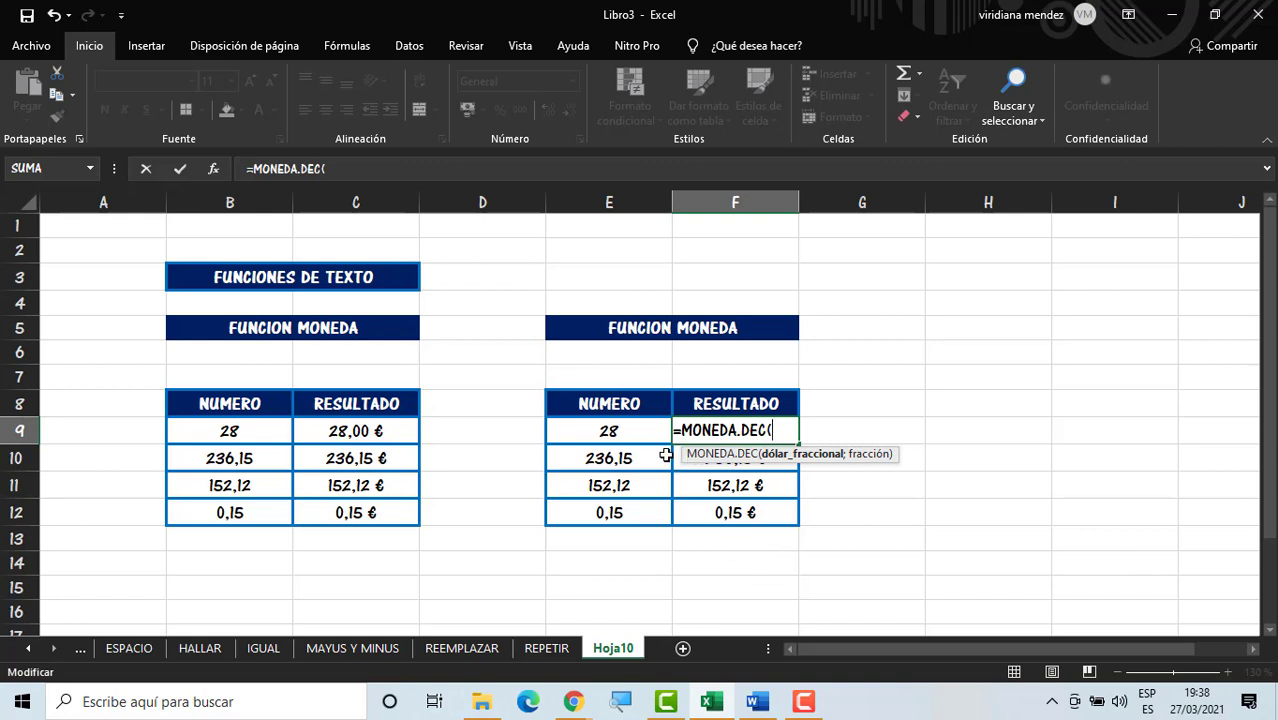
click(659, 439)
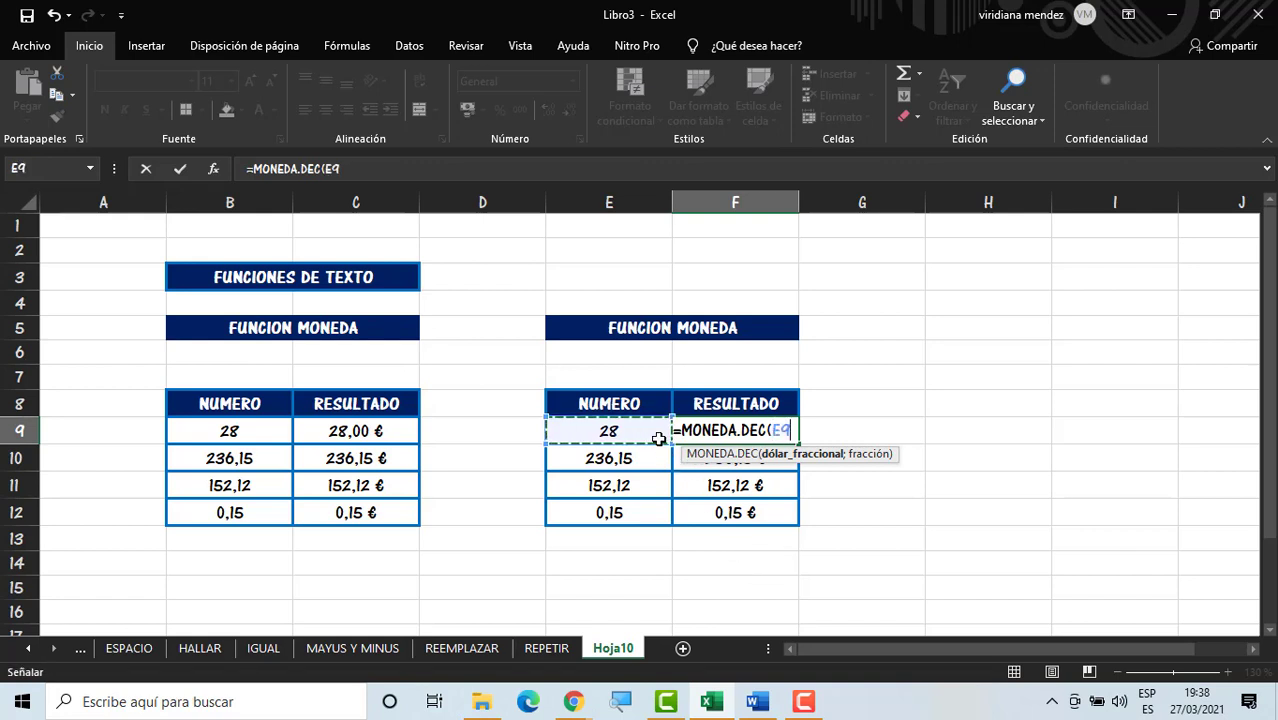
text(;)
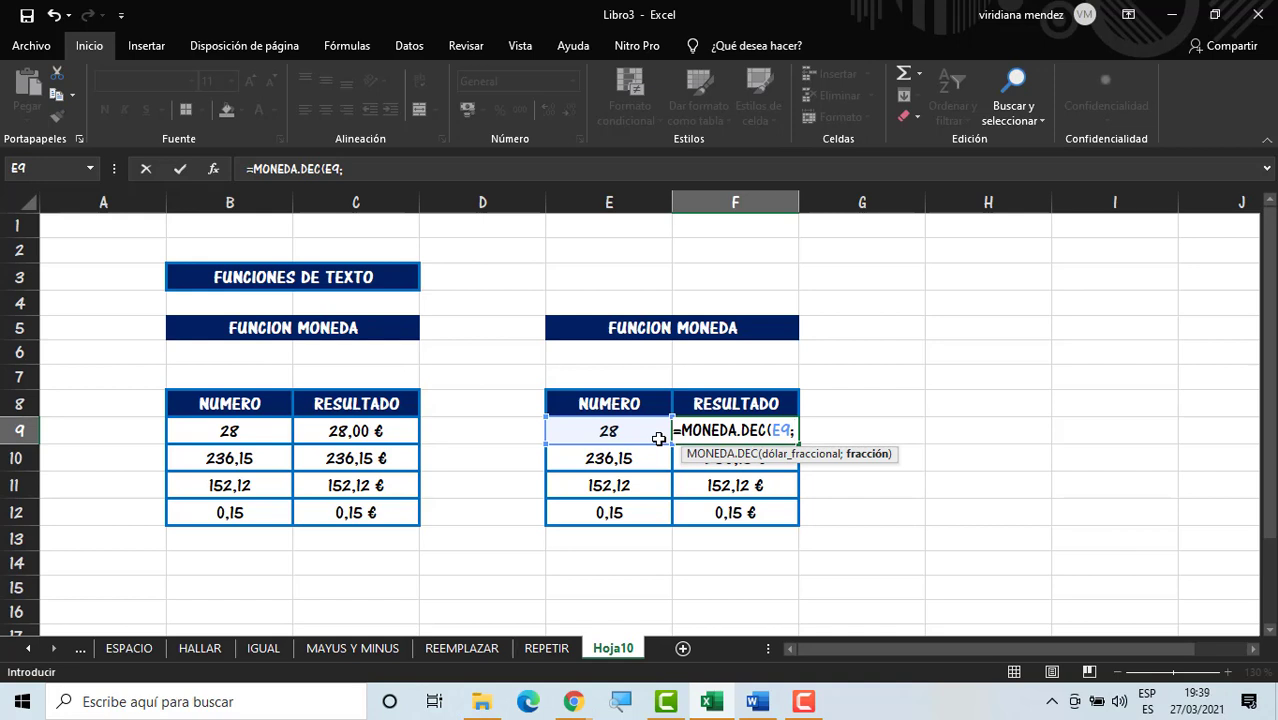
text(2)
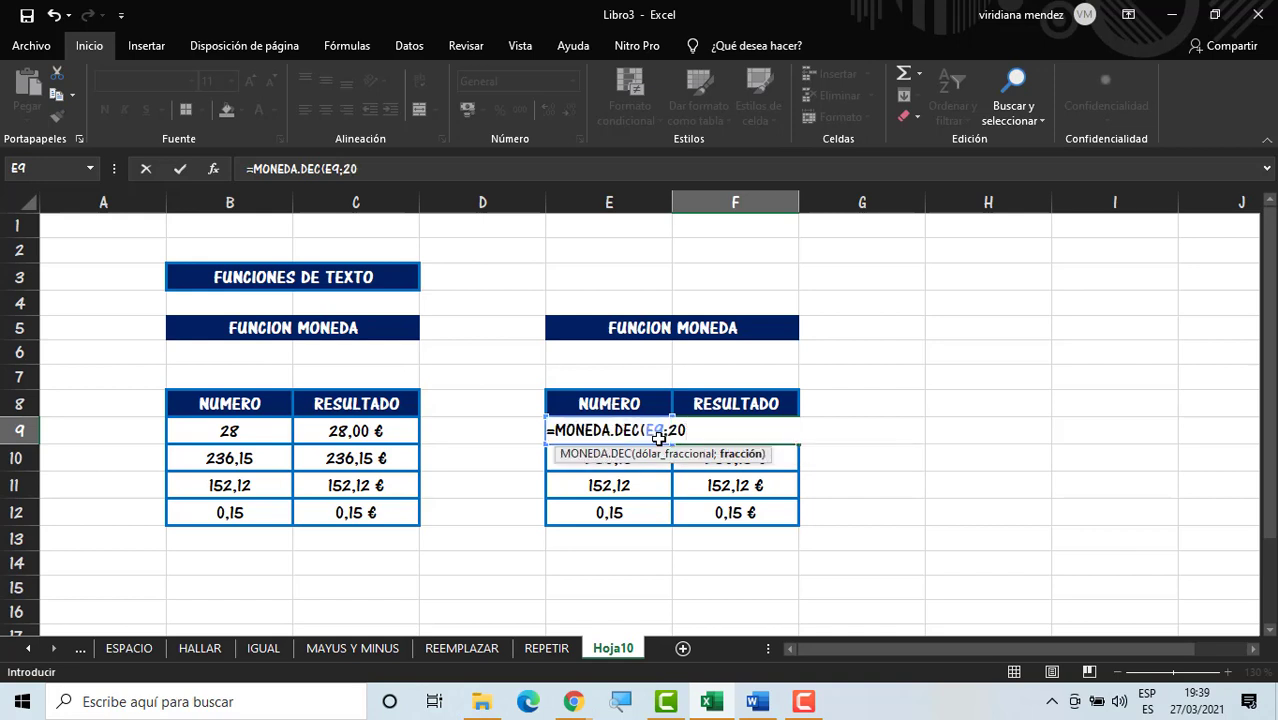
text(0)
key(Return)
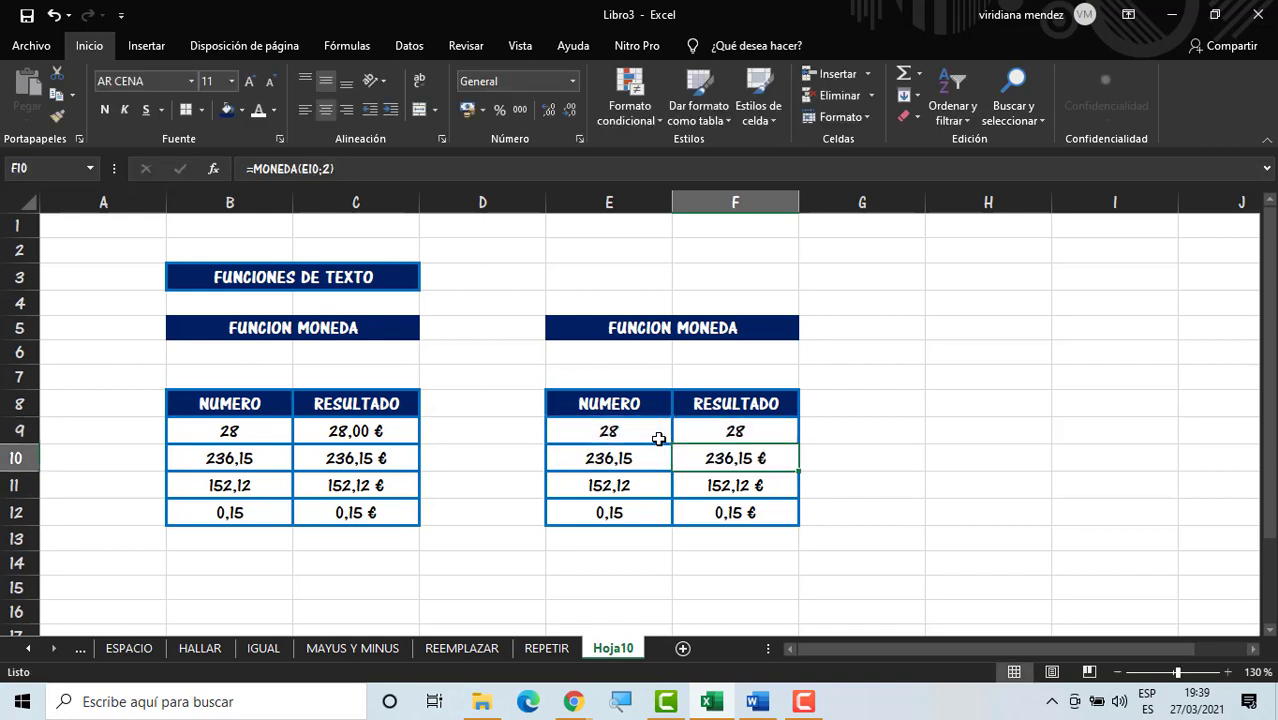
Step: Change the fraction in F9 so the formula reads =MONEDA.DEC(E9;12)
key(Up)
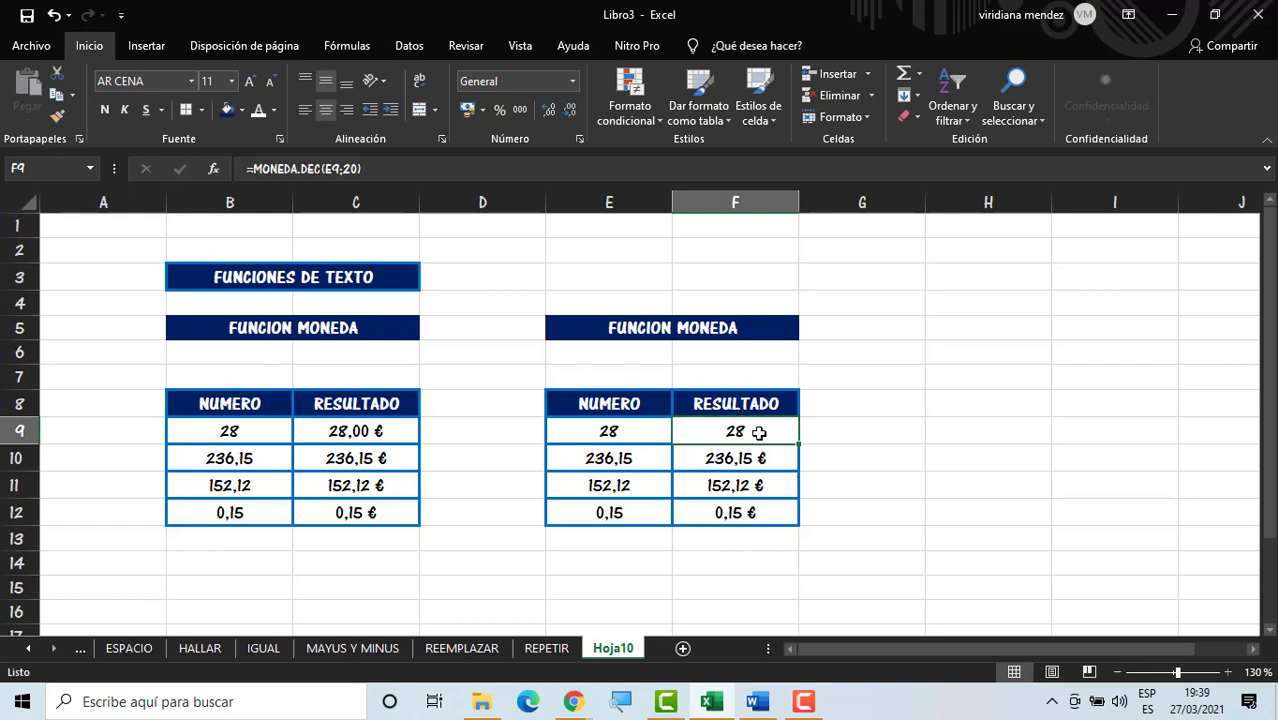
double_click(759, 431)
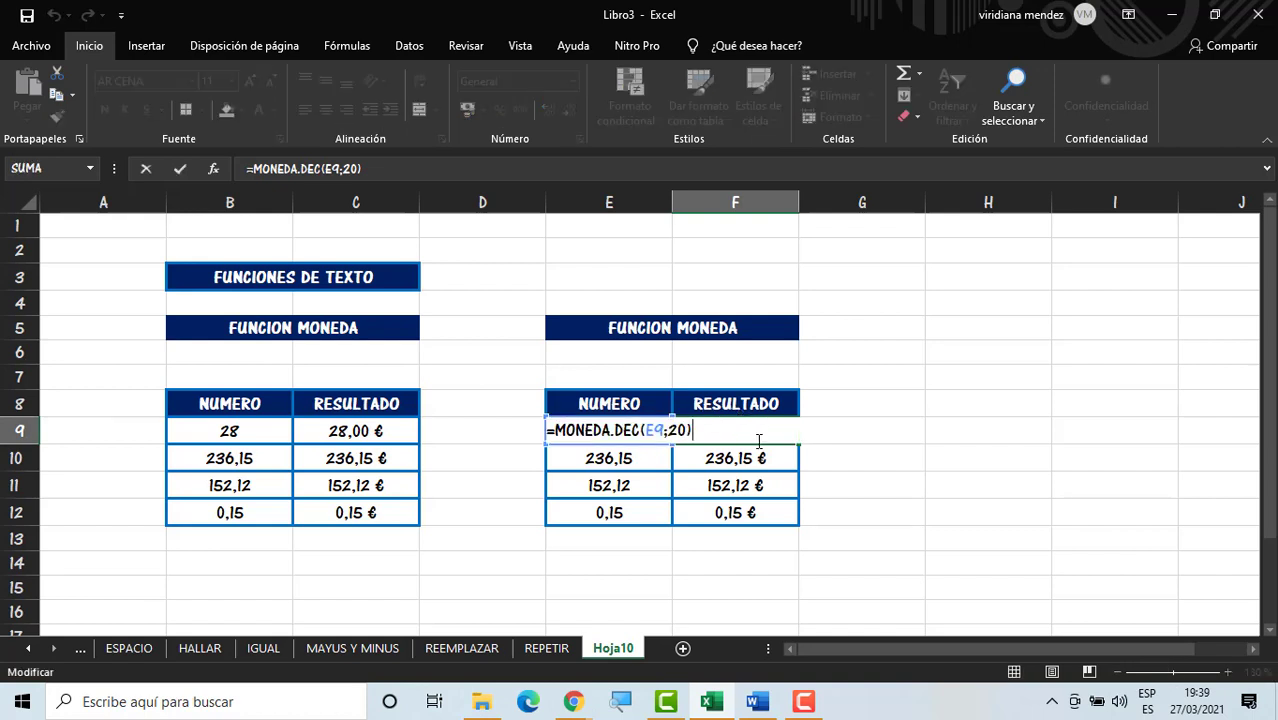
key(BackSpace)
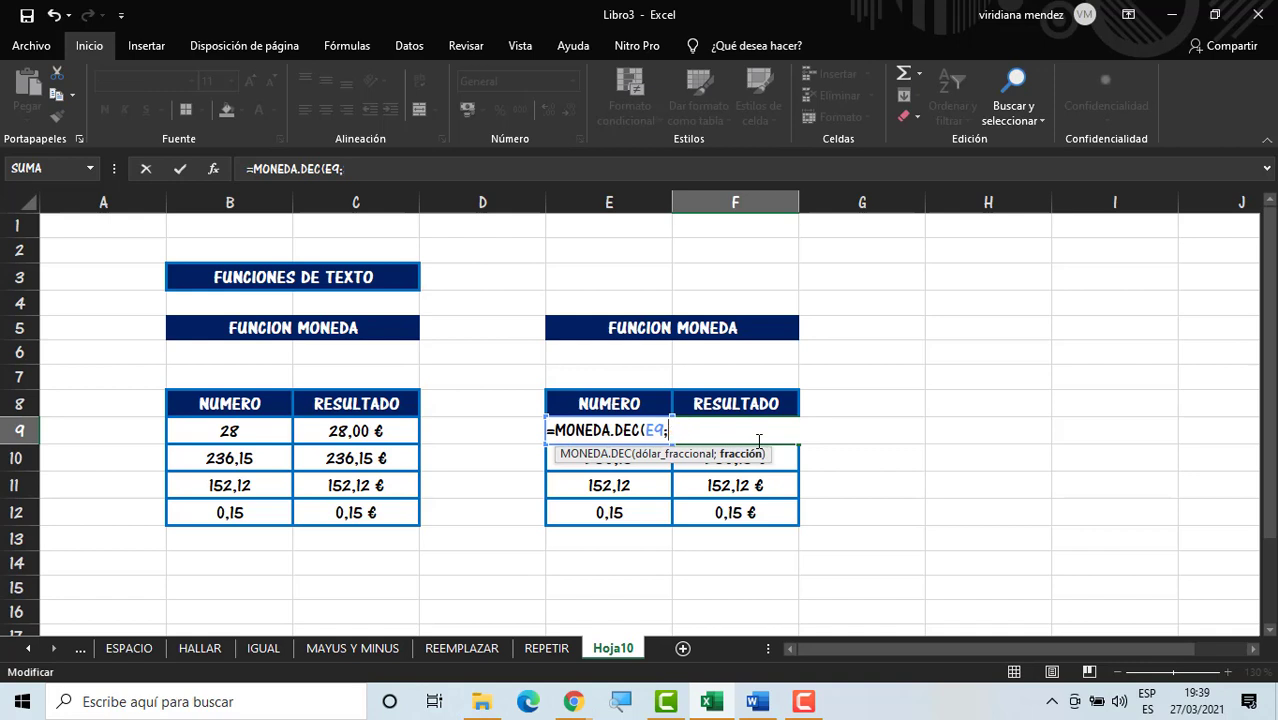
text(2))
key(Return)
click(759, 438)
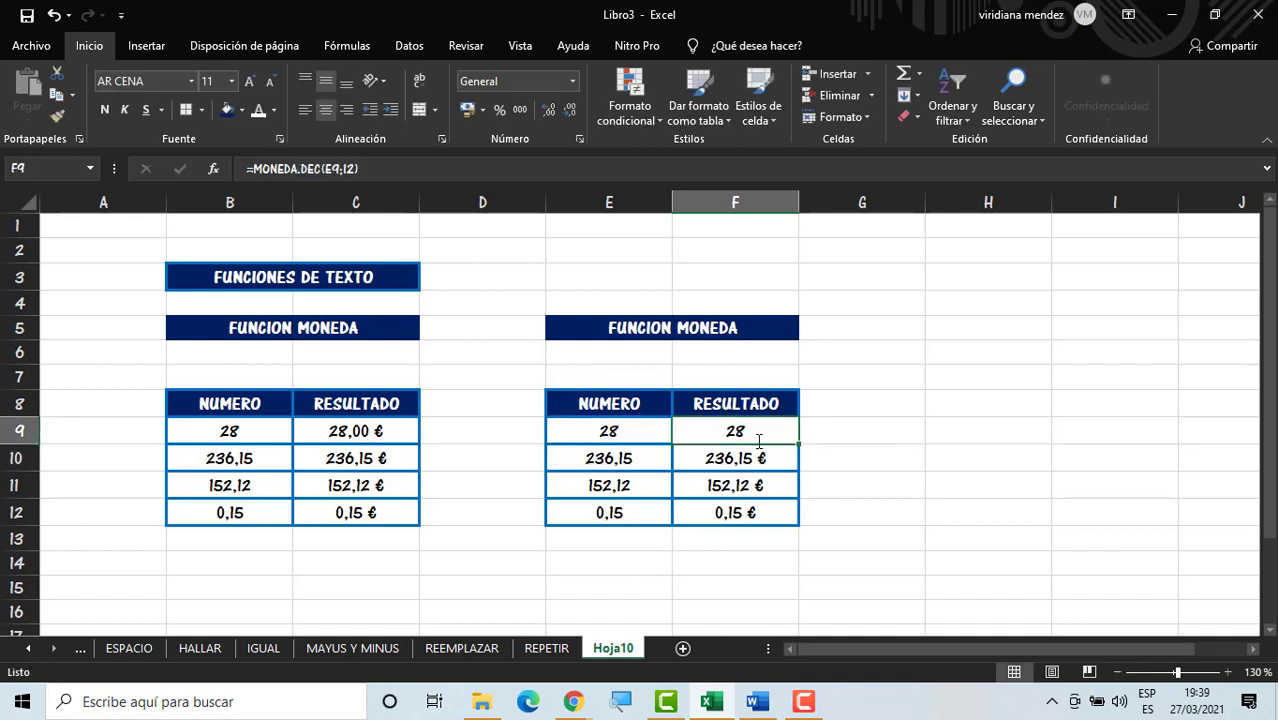
Step: Set the number in E9 of the second table to 6
click(632, 437)
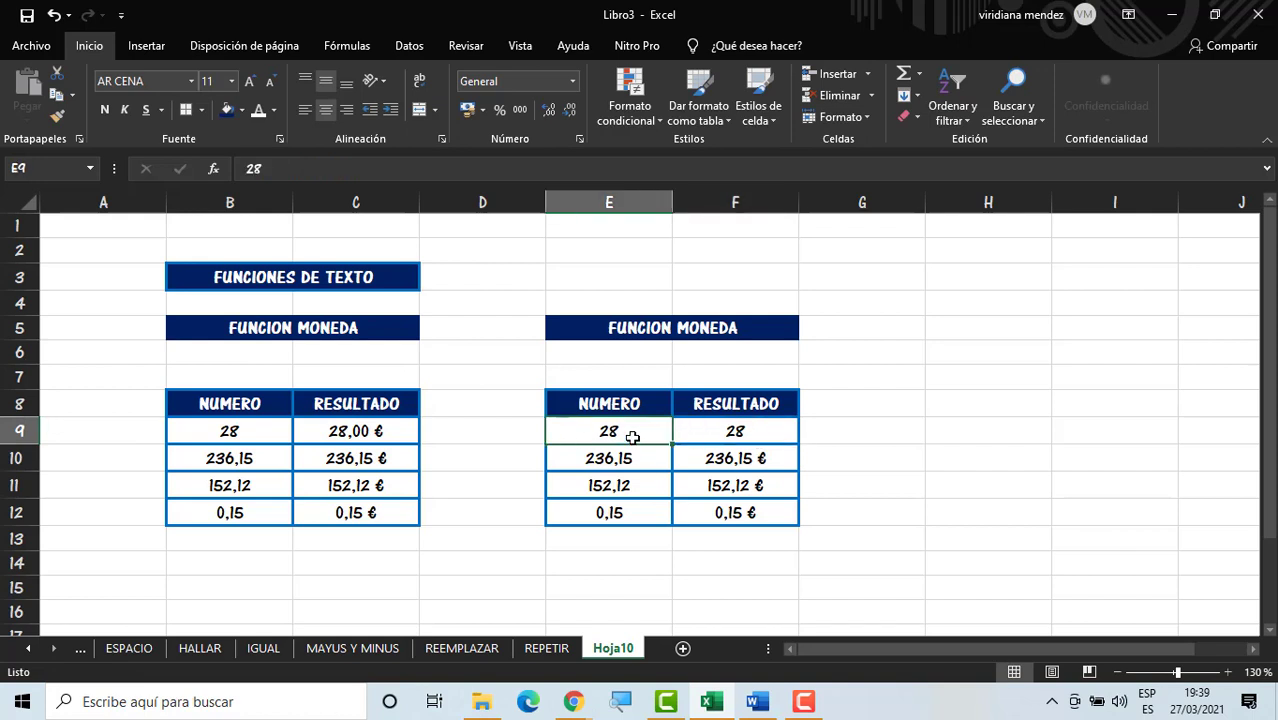
text(6)
key(Return)
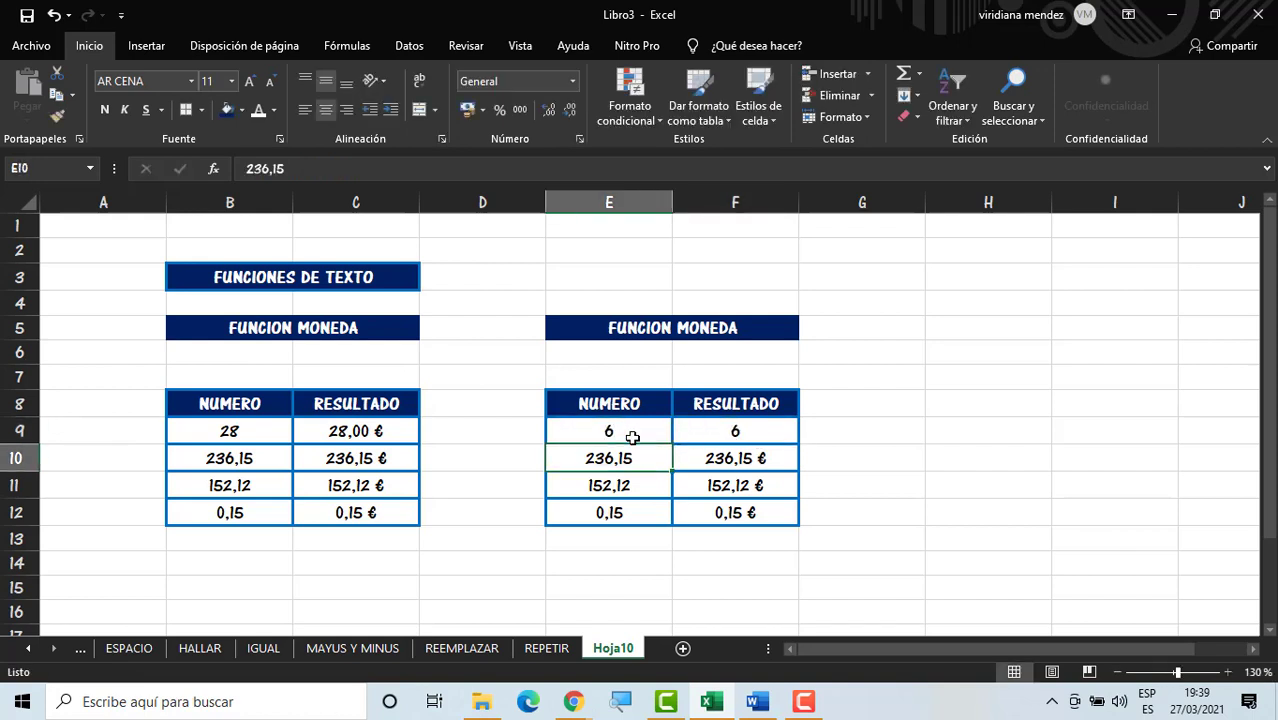
click(632, 437)
key(Right)
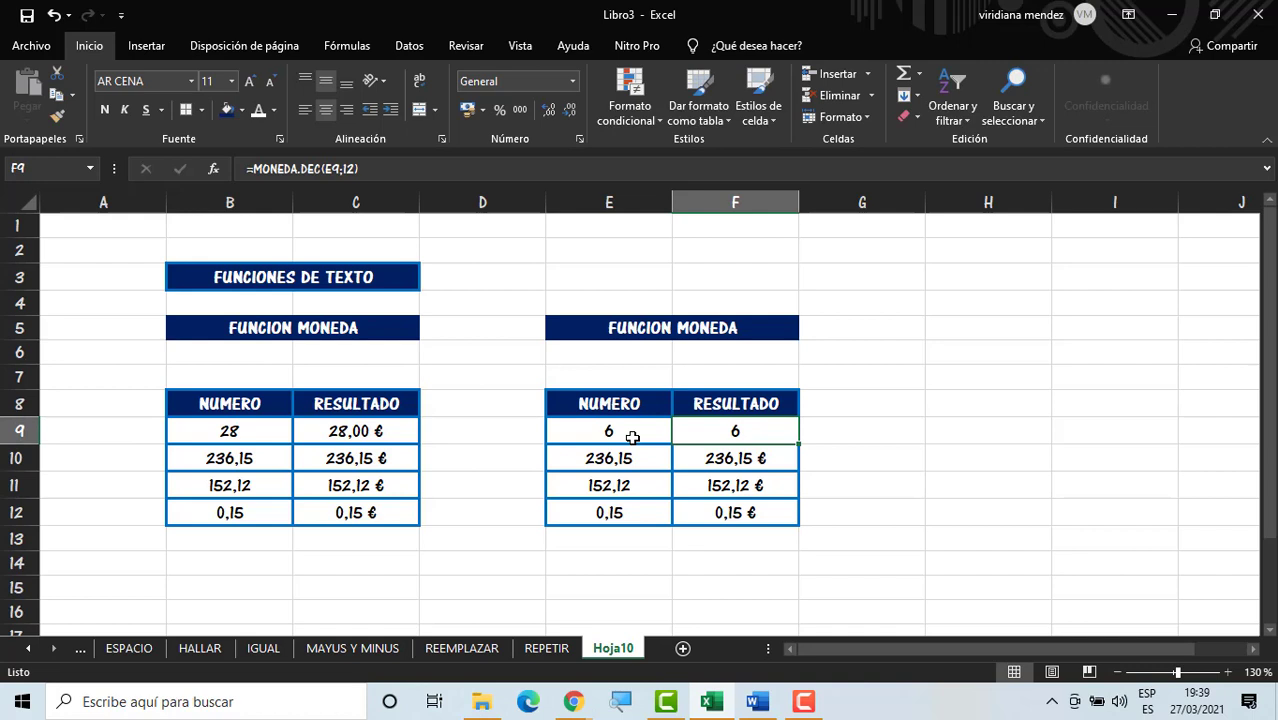
Step: Change the fraction argument in F9 so the formula reads =MONEDA.DEC(E9;89)
double_click(766, 436)
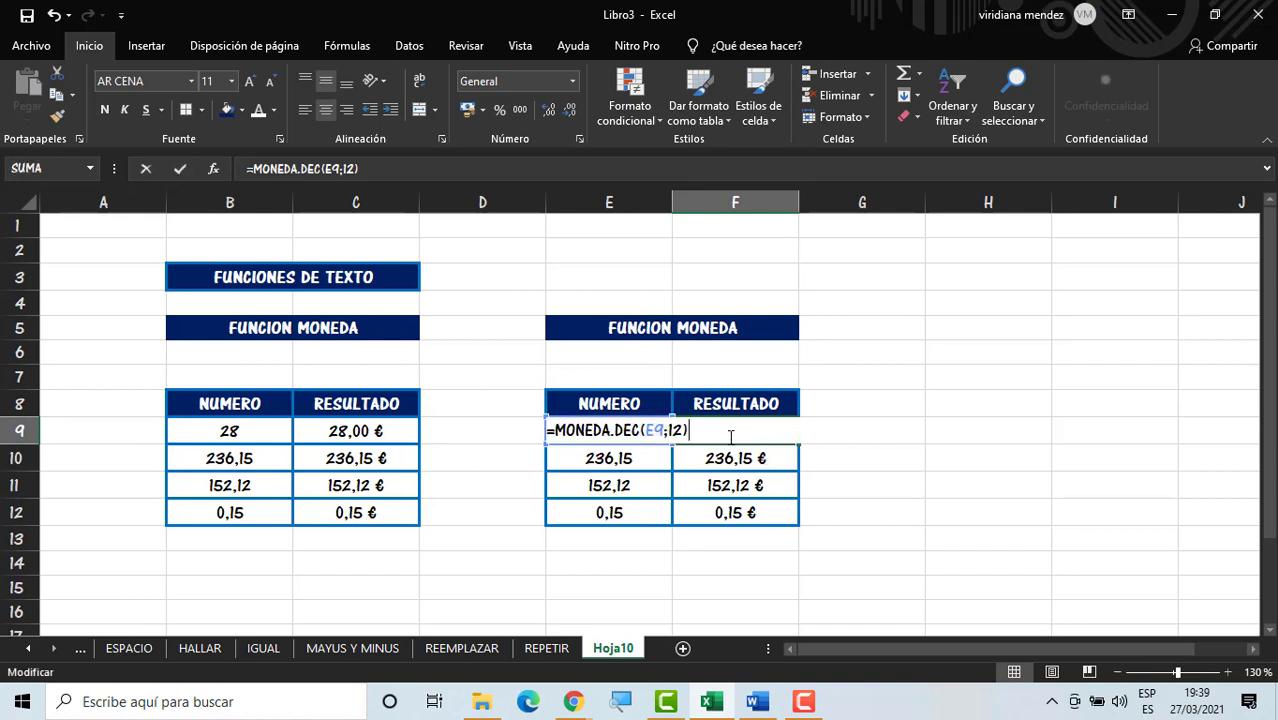
click(661, 429)
key(Left)
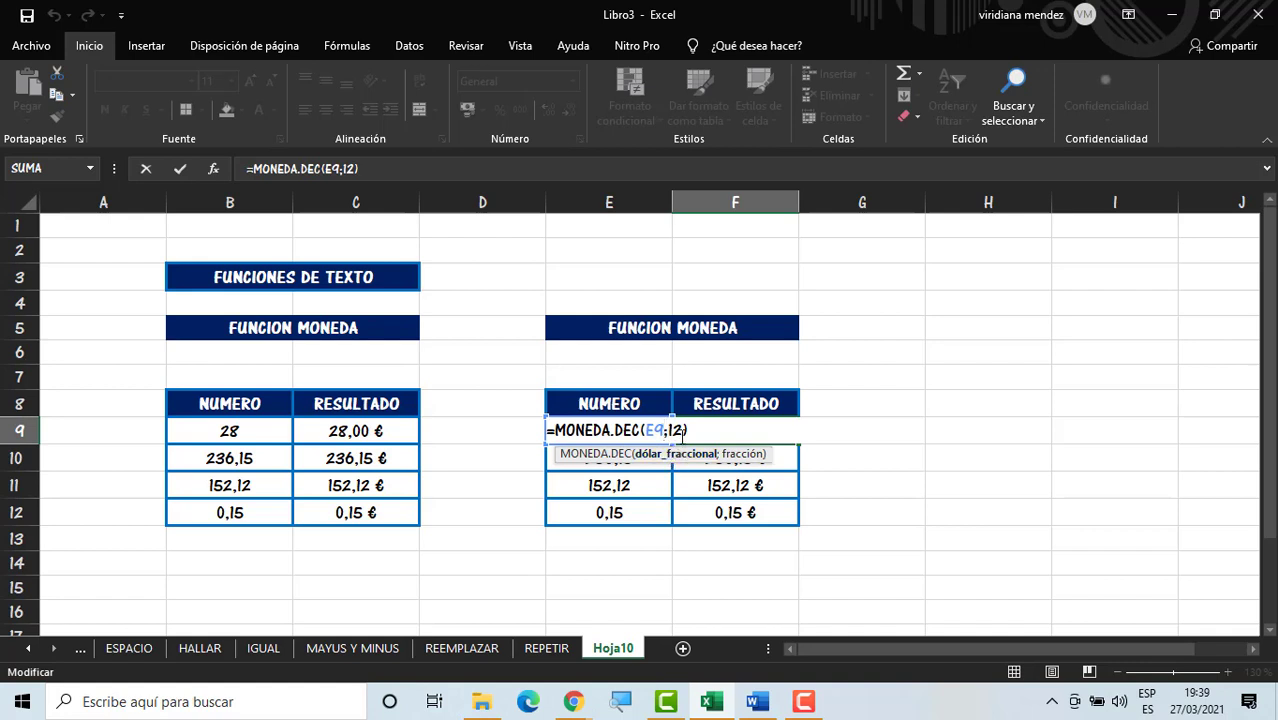
click(681, 431)
key(Delete)
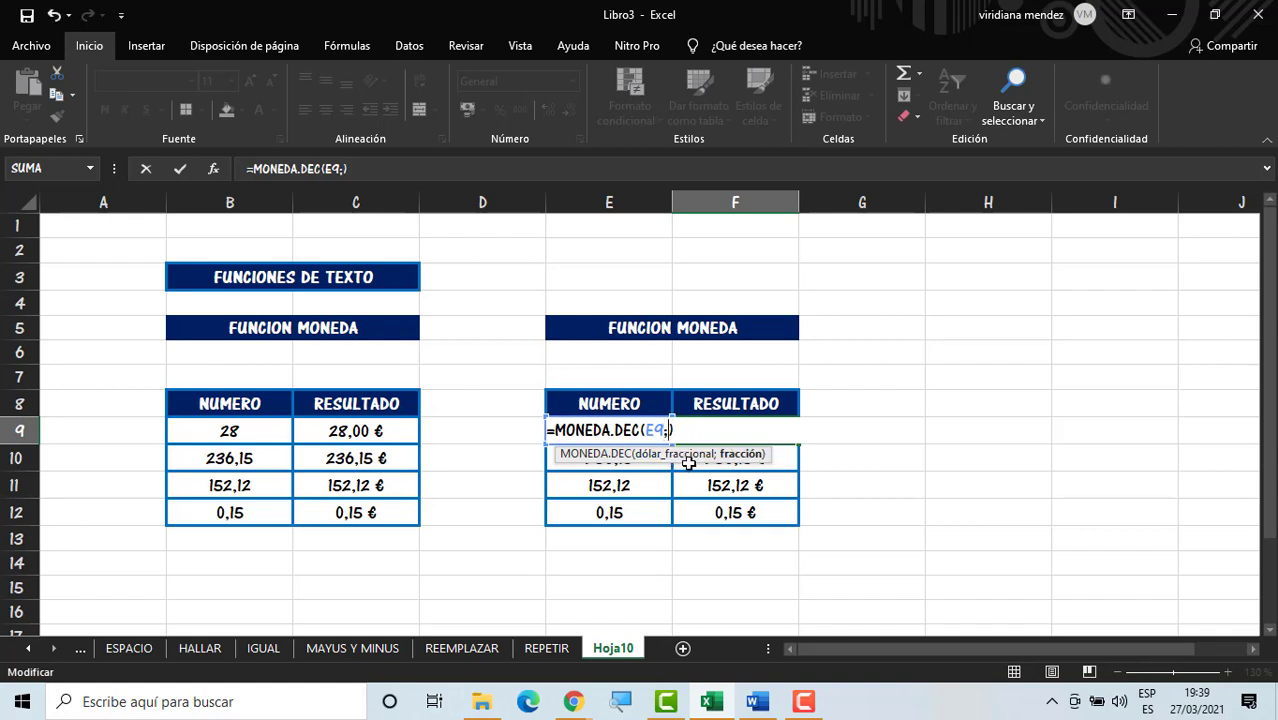
text(16)
key(Return)
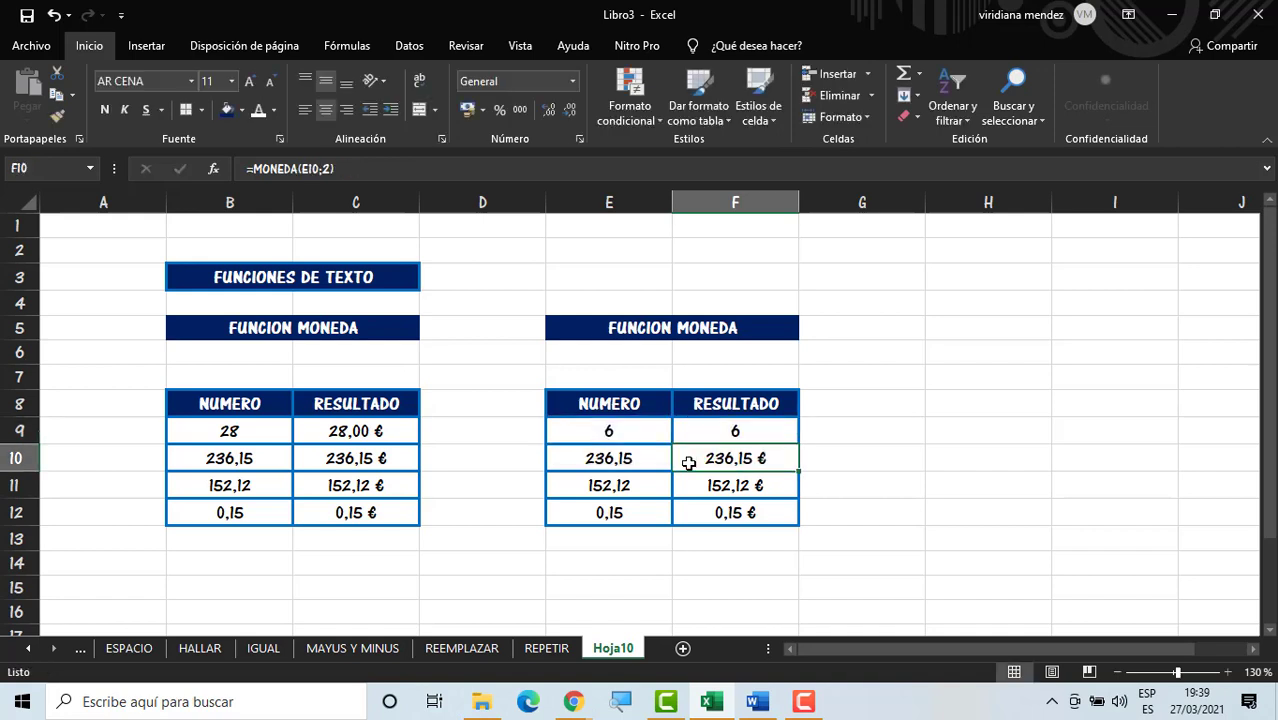
Step: Fill the MONEDA.DEC formula from F9 down through F12
click(736, 408)
click(750, 430)
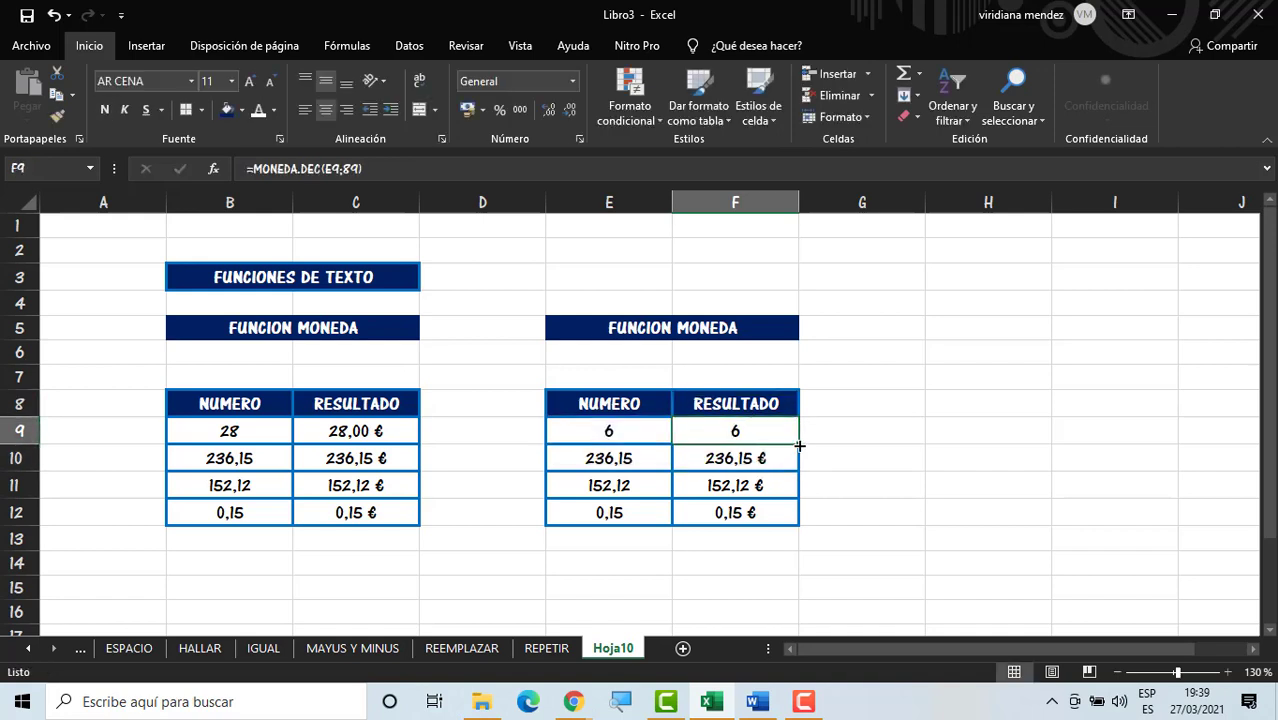
drag(799, 445, 801, 528)
click(818, 491)
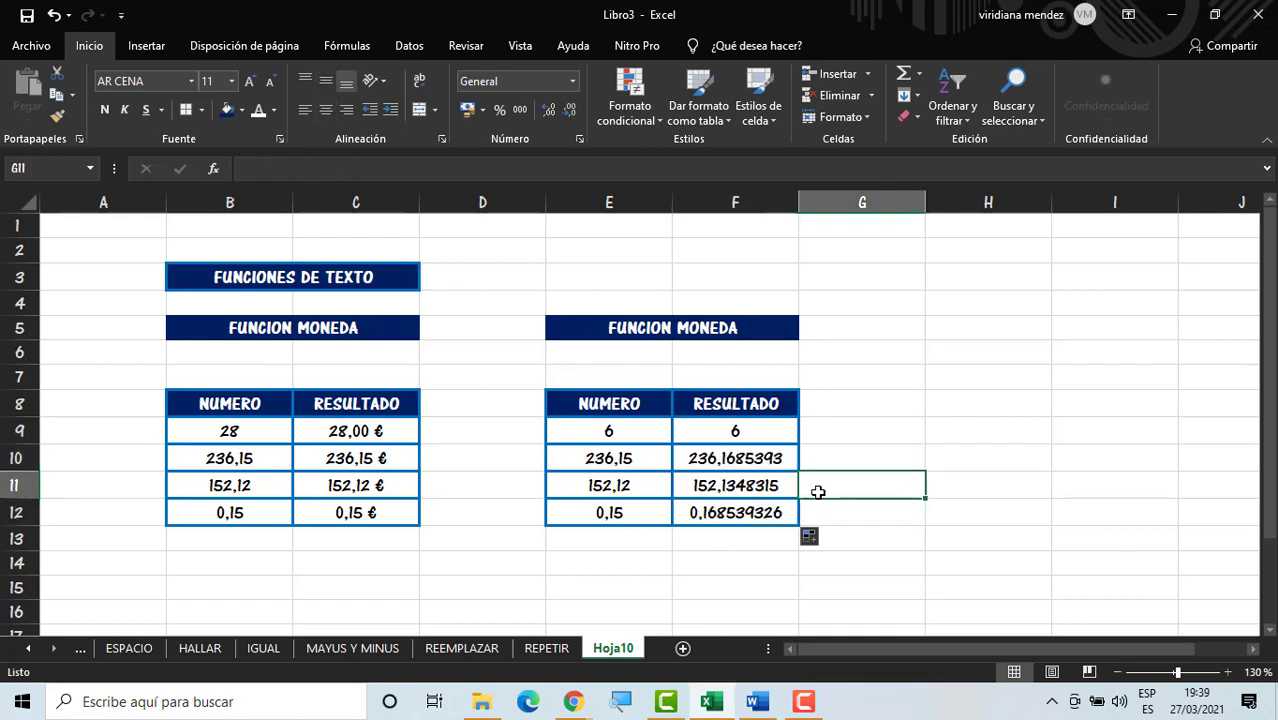
Step: Examine the filled MONEDA.DEC formulas and their results in F10:F12
click(727, 458)
click(721, 487)
click(720, 514)
click(690, 570)
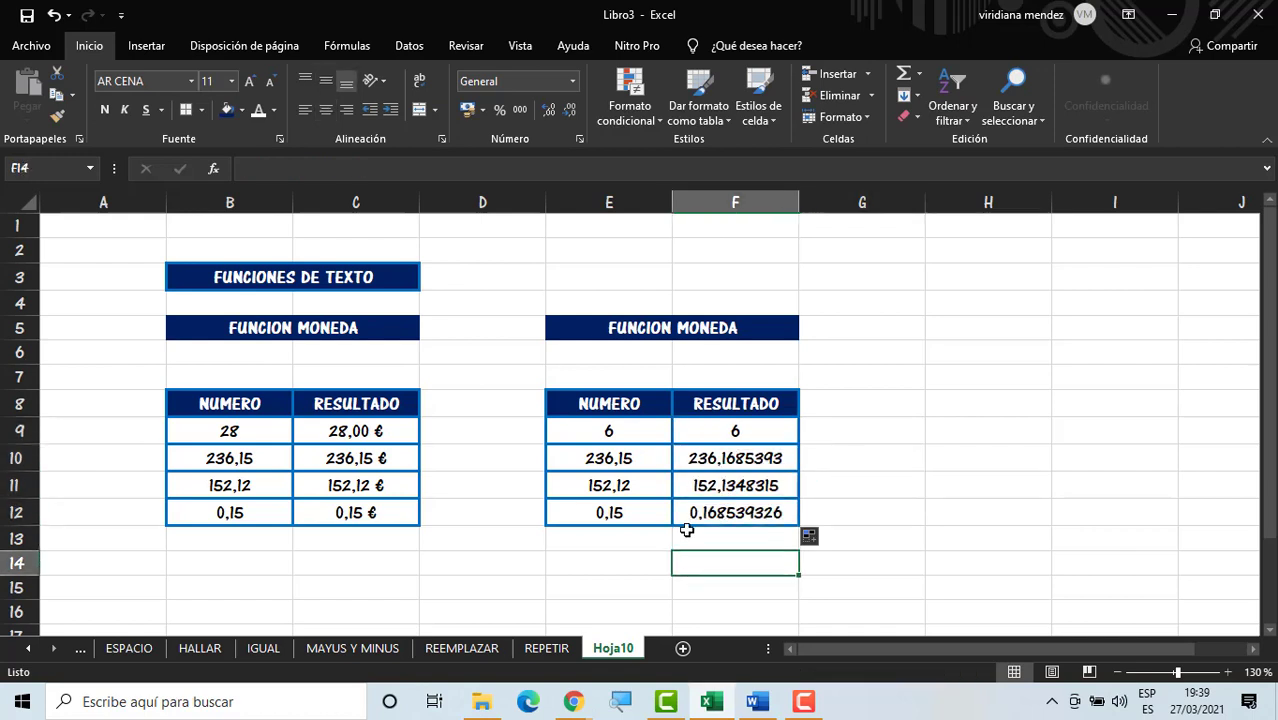
click(702, 512)
click(710, 486)
click(710, 459)
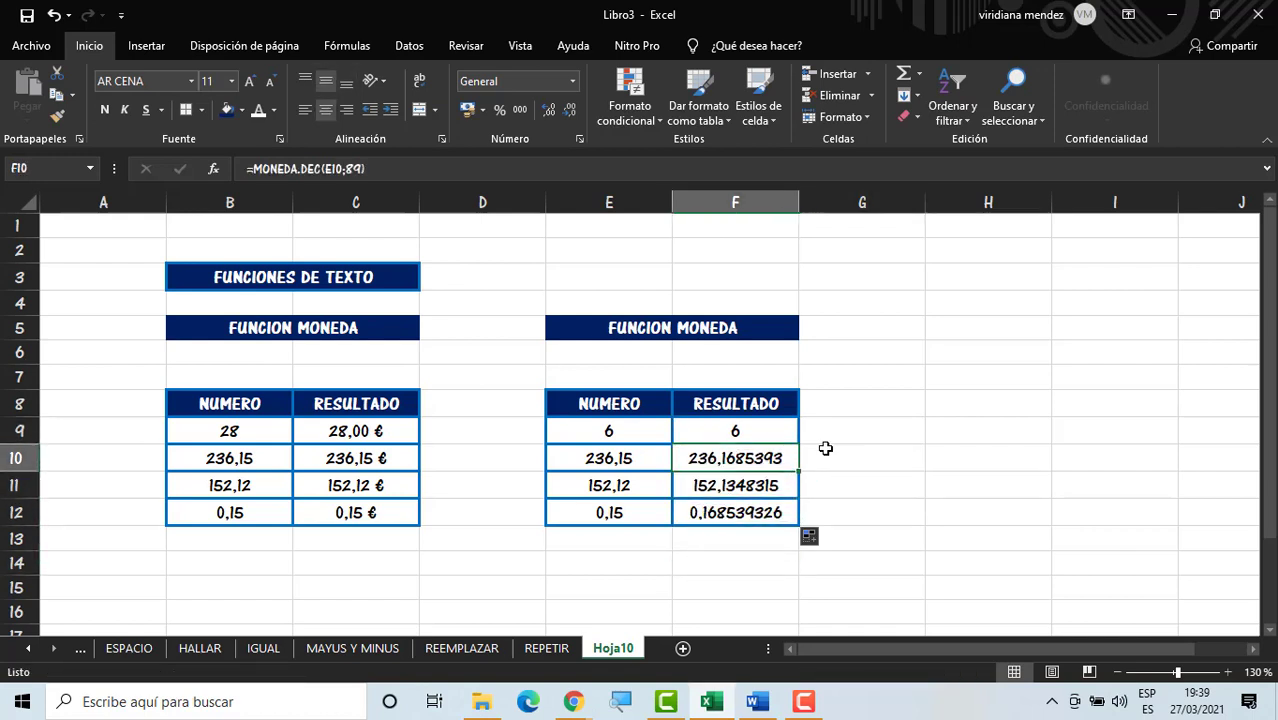
click(851, 440)
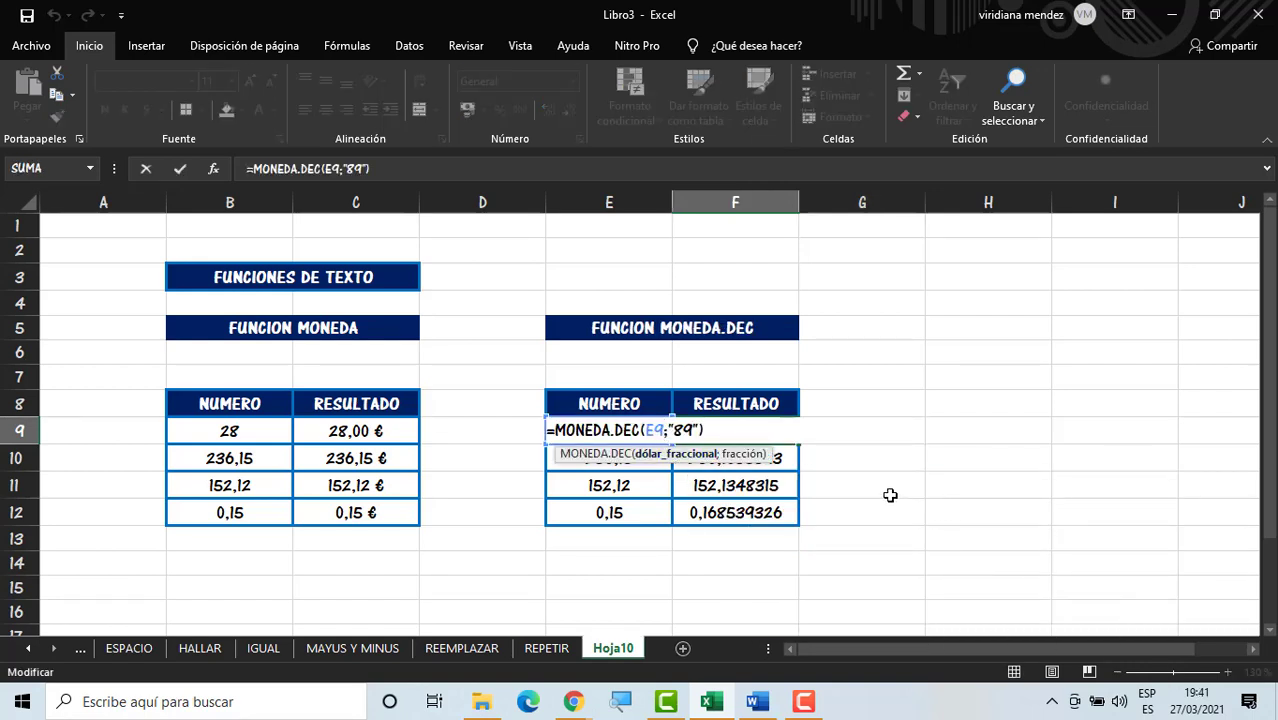
Step: Enter =MONEDA.DEC(E9;"89") in F9 and set the number in E9 to 1,2
click(697, 424)
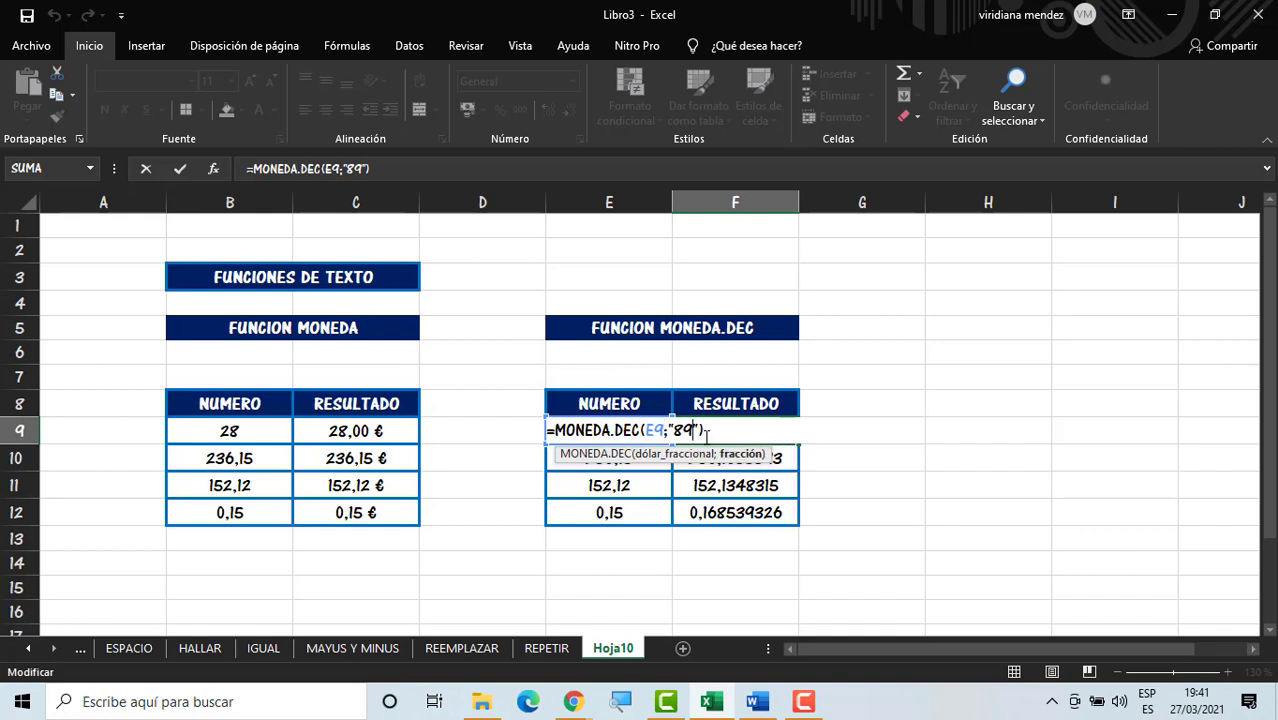
key(Return)
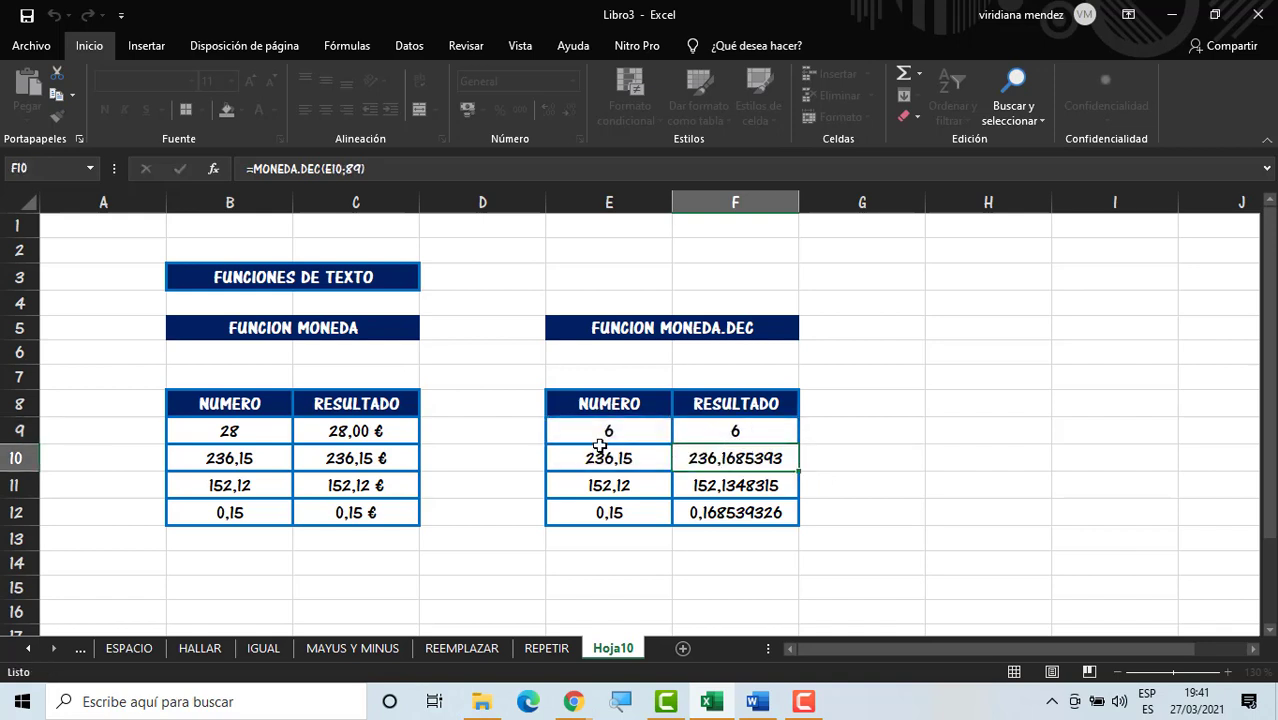
click(624, 438)
text(1,2)
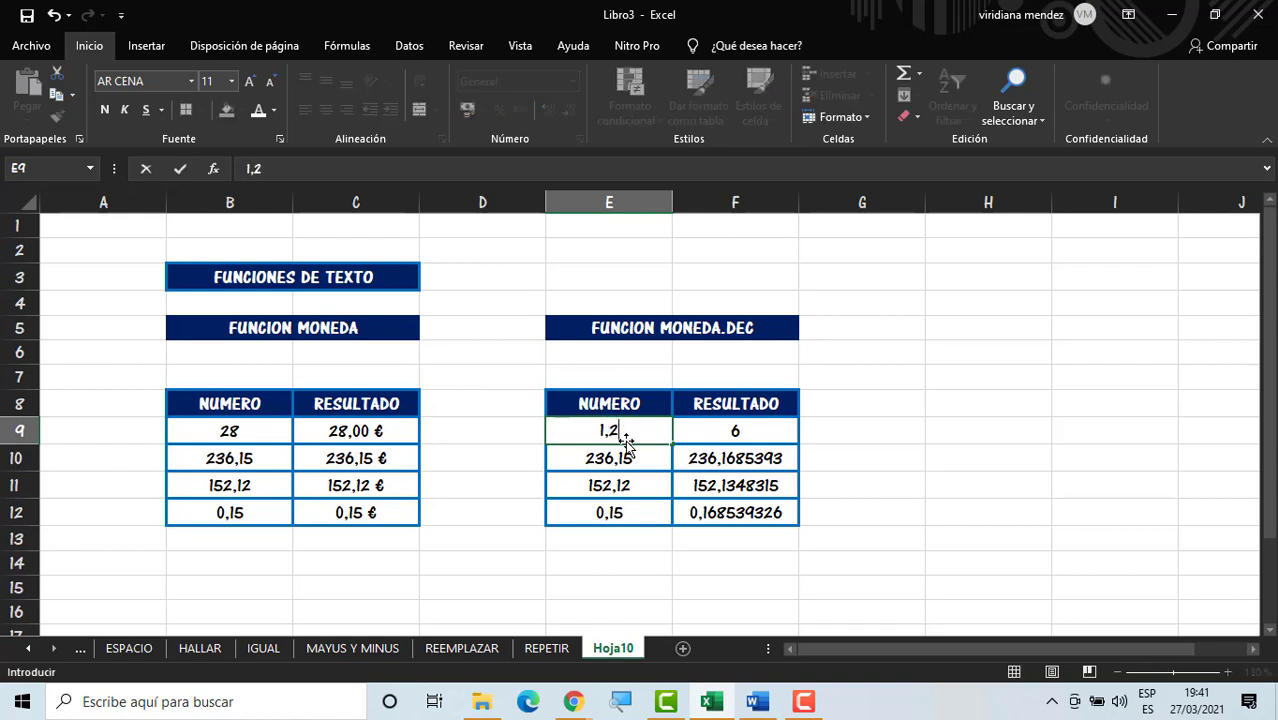
key(Return)
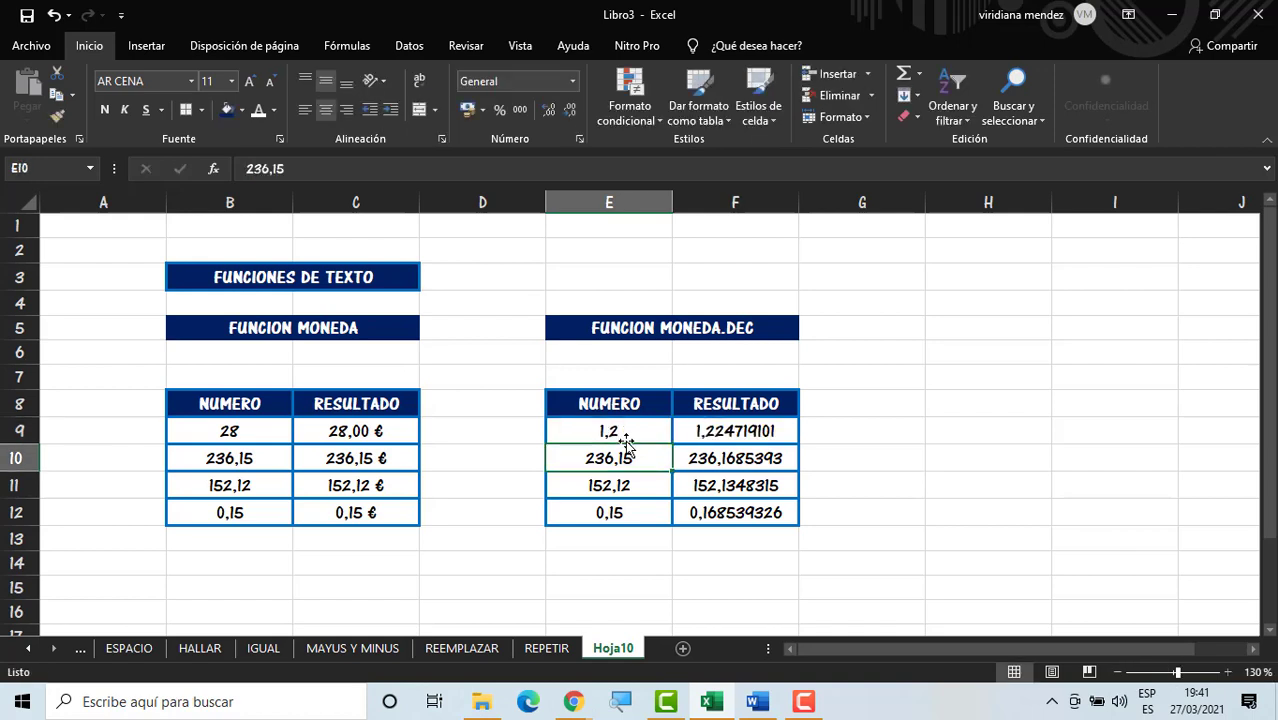
Step: Review the MONEDA.DEC formula in F9 against its source number in E9
click(612, 430)
click(765, 430)
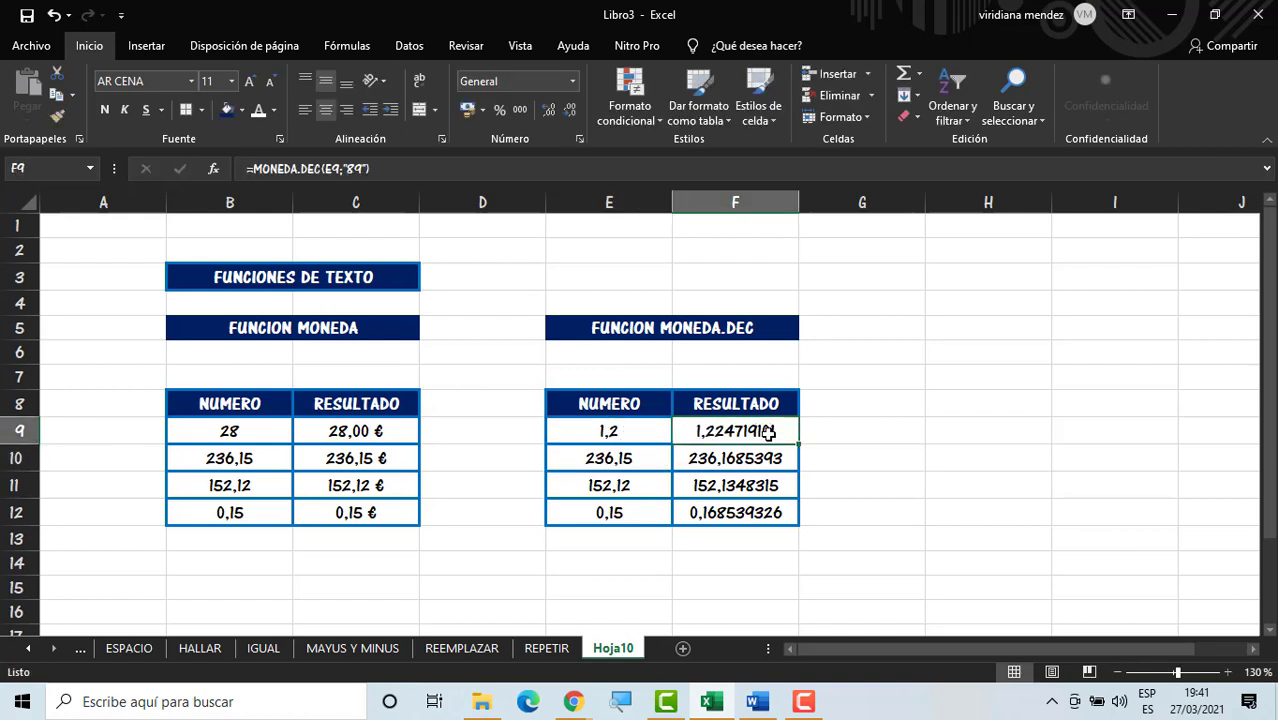
double_click(770, 434)
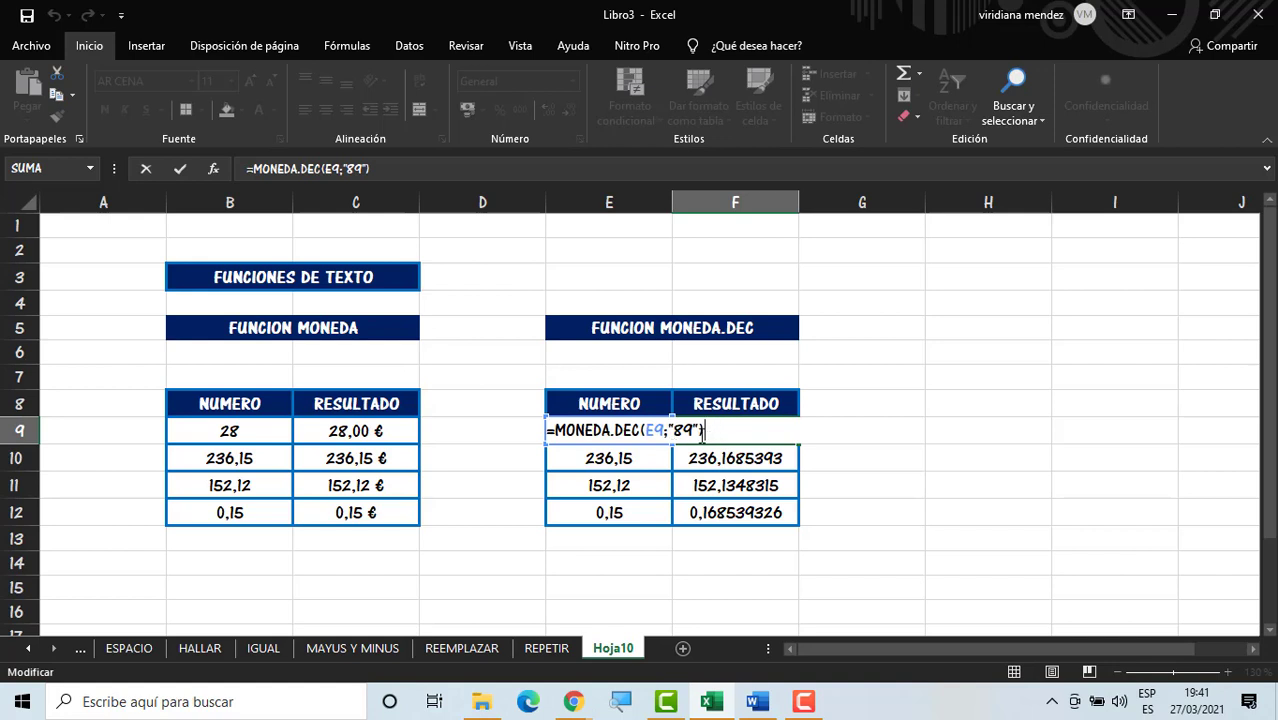
click(701, 436)
click(706, 427)
key(Return)
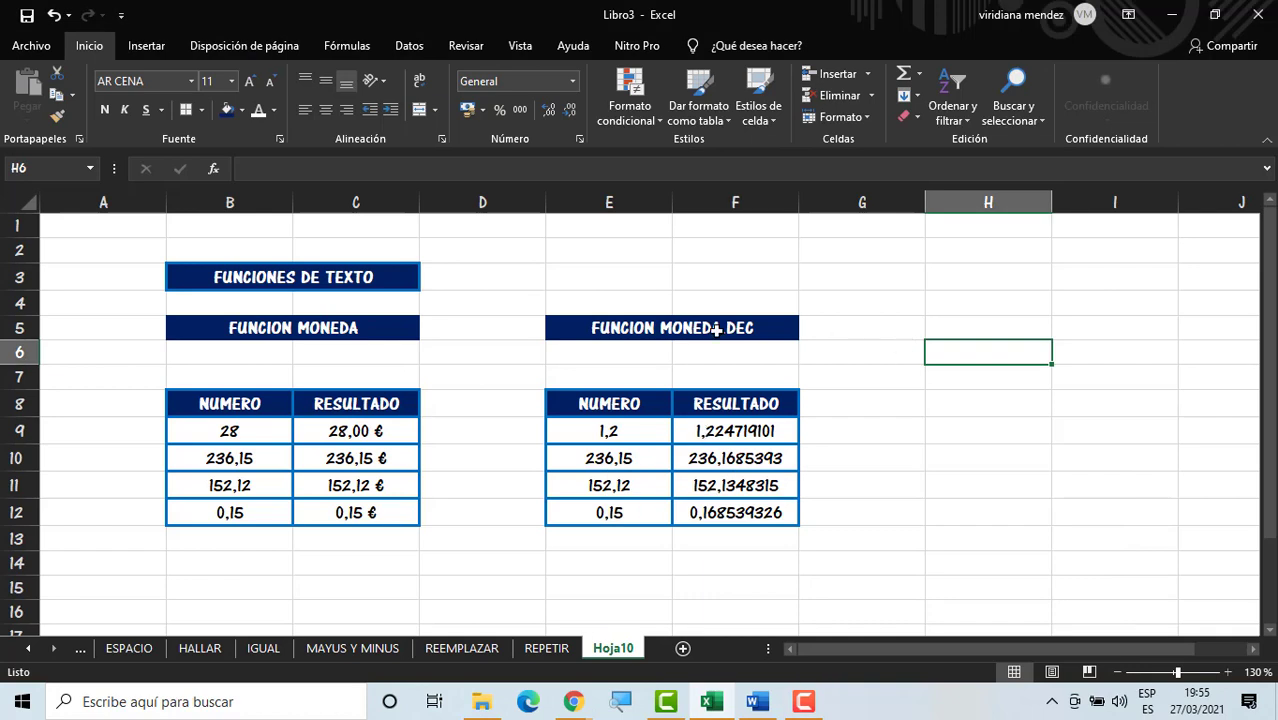
Step: Copy the FUNCION MONEDA.DEC heading from E5:F5 to H5:I5
click(716, 330)
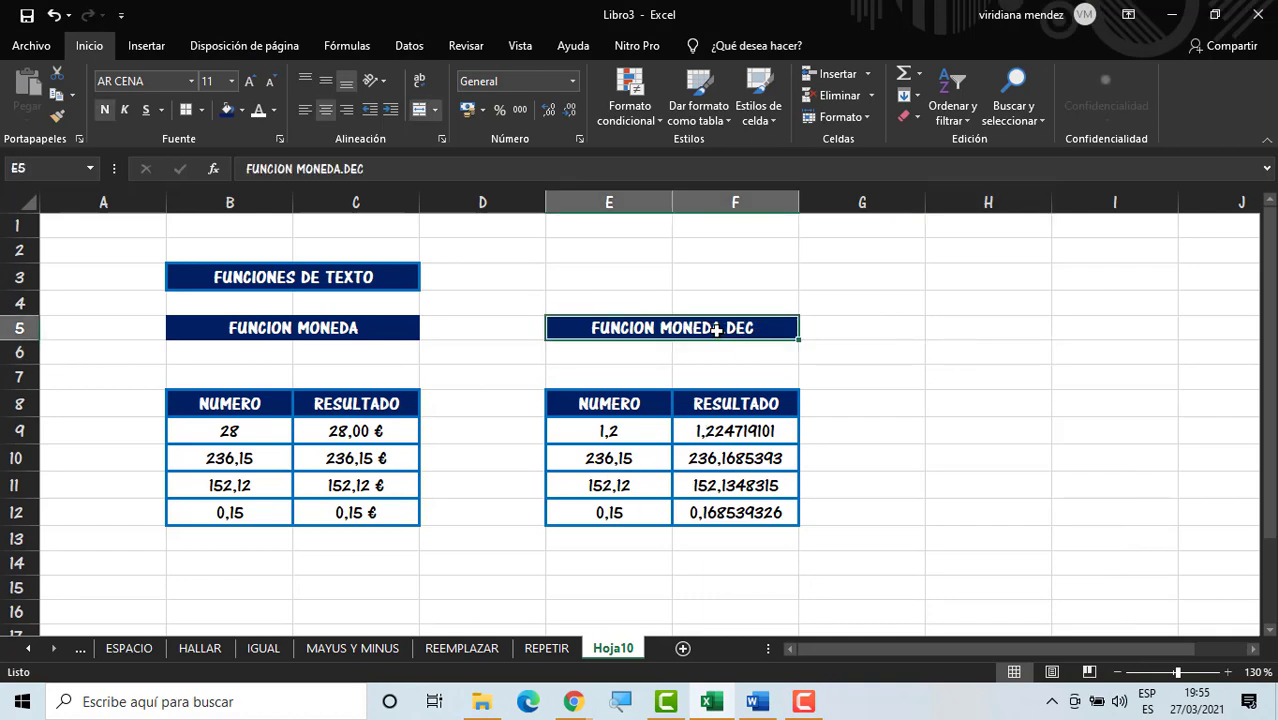
key(ctrl+c)
click(952, 336)
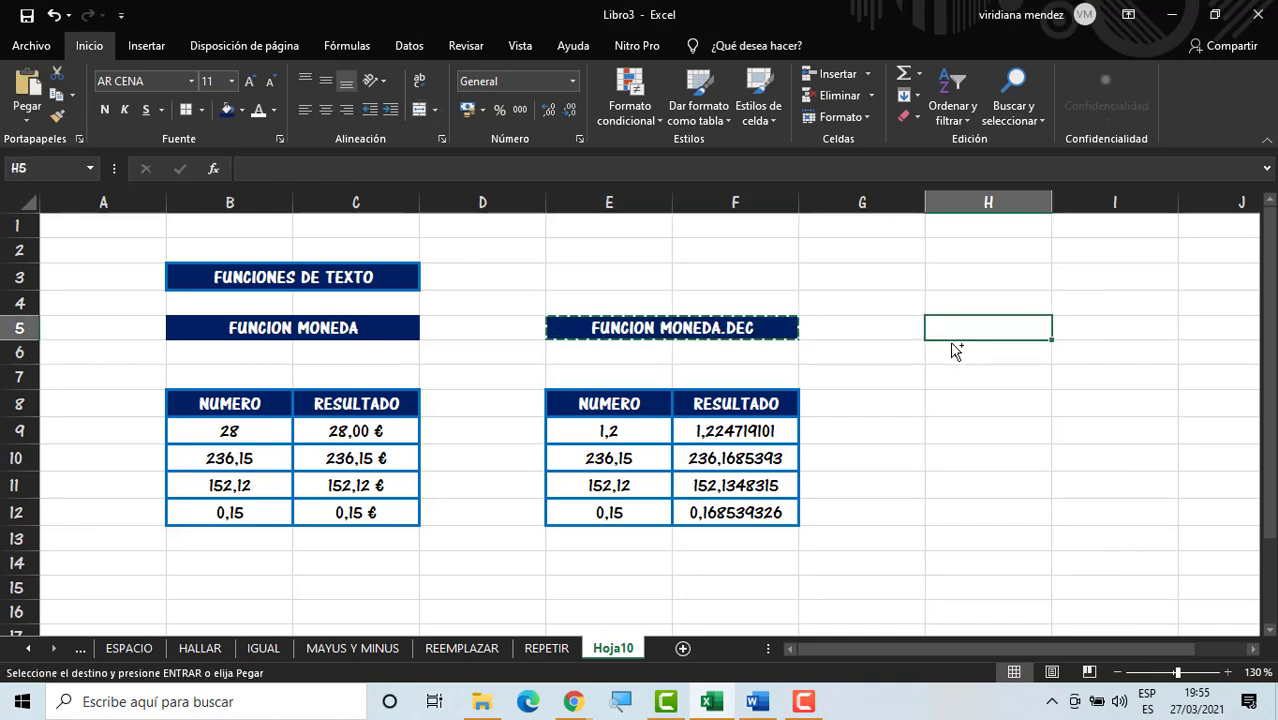
key(ctrl+v)
Step: Change the copied heading in H5:I5 to FUNCION MONEDA.FRACC
double_click(1147, 329)
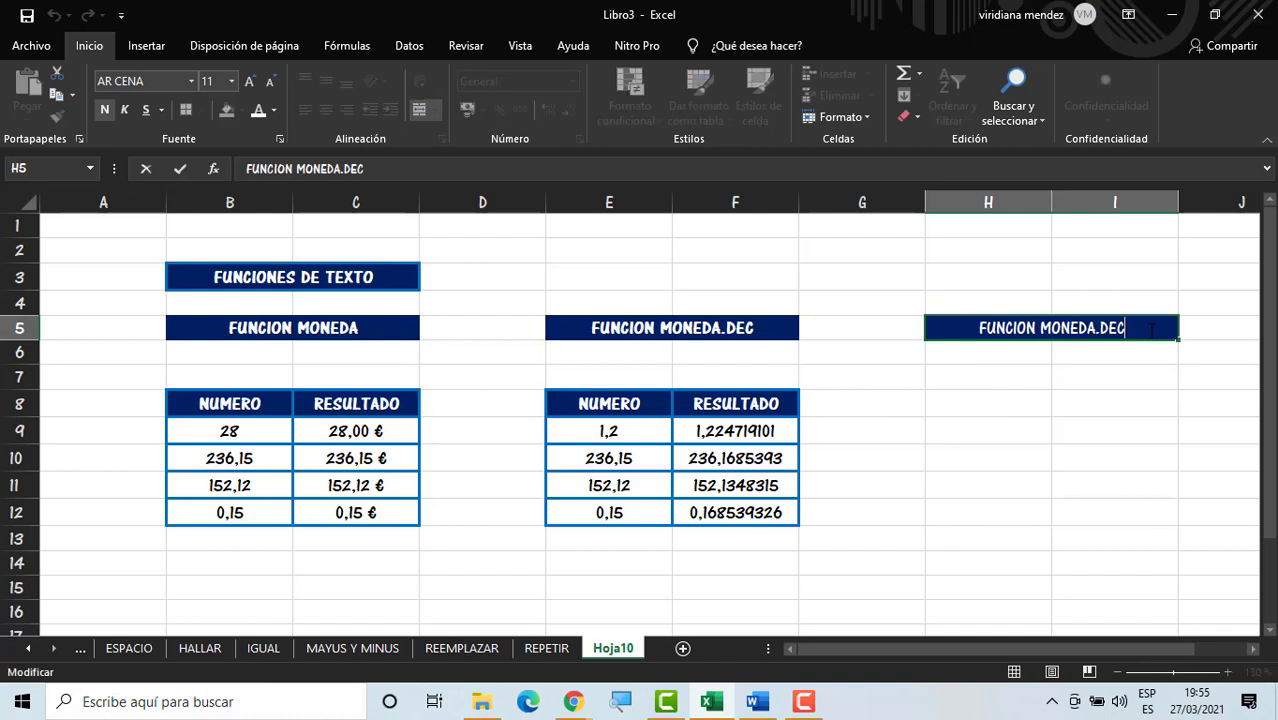
key(BackSpace)
key(BackSpace)
key(BackSpace)
text(FR)
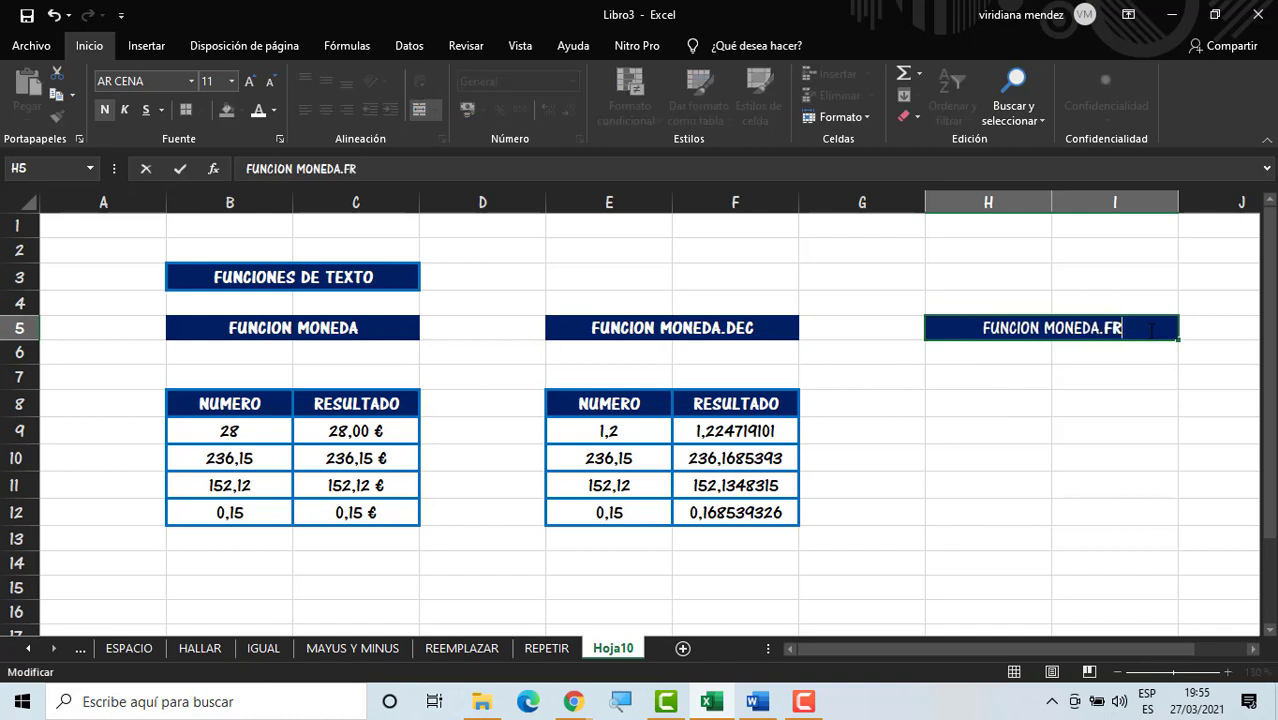
text(ACC)
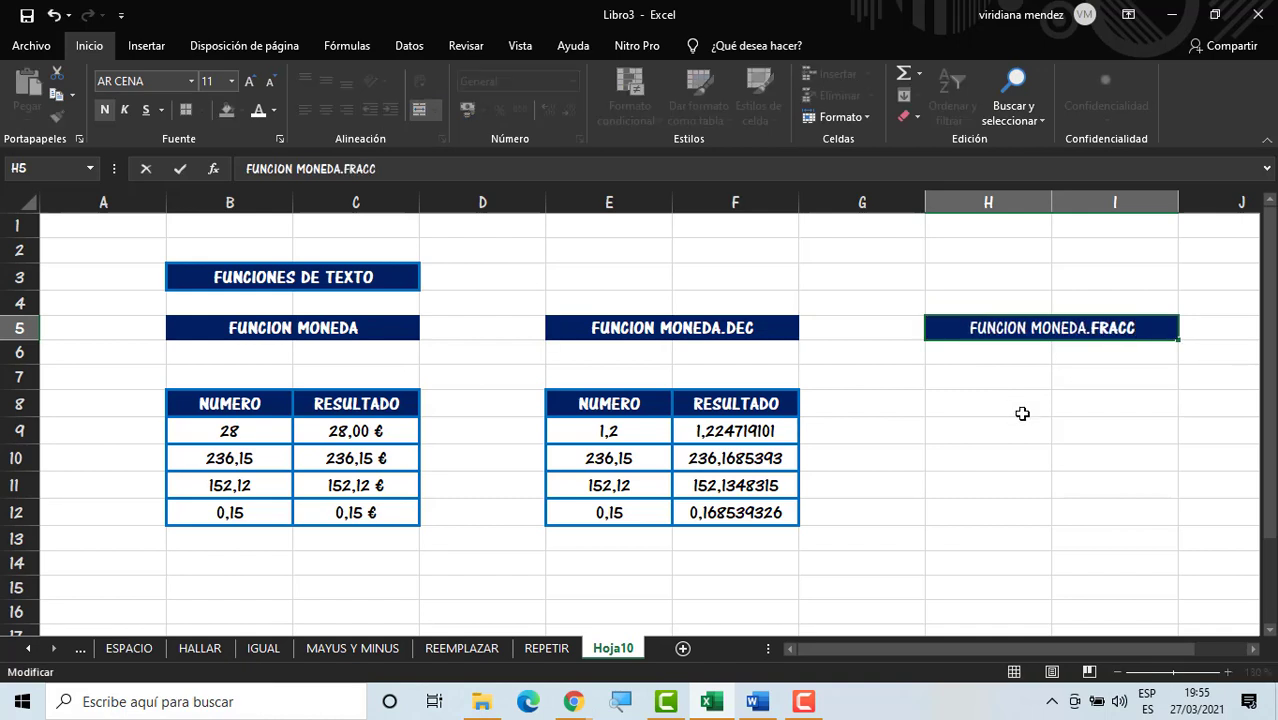
click(1013, 398)
Step: Copy the NUMERO and RESULTADO table from E8:F12 to H8:I12
drag(656, 402, 735, 515)
key(ctrl+c)
click(979, 405)
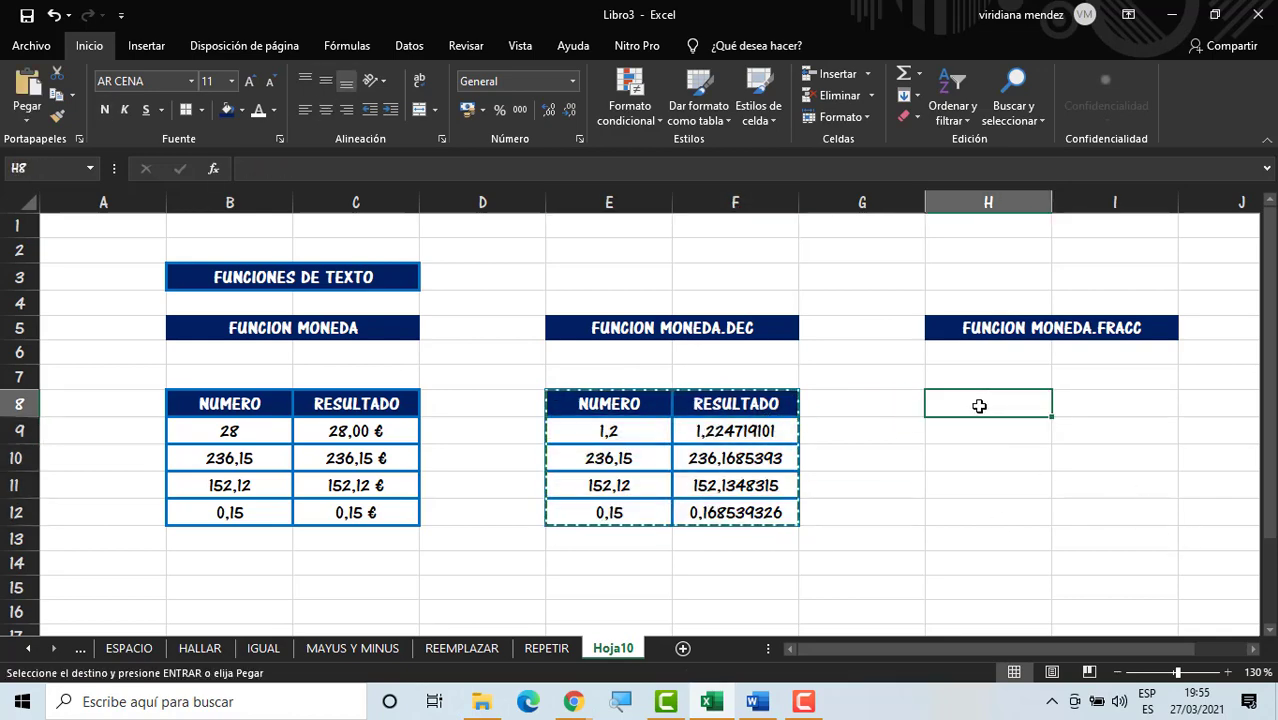
key(ctrl+v)
Step: Replace the copied formula in I9 with =MONEDA.FRAC(H9;1,2)
scroll(1199, 630, right, 2)
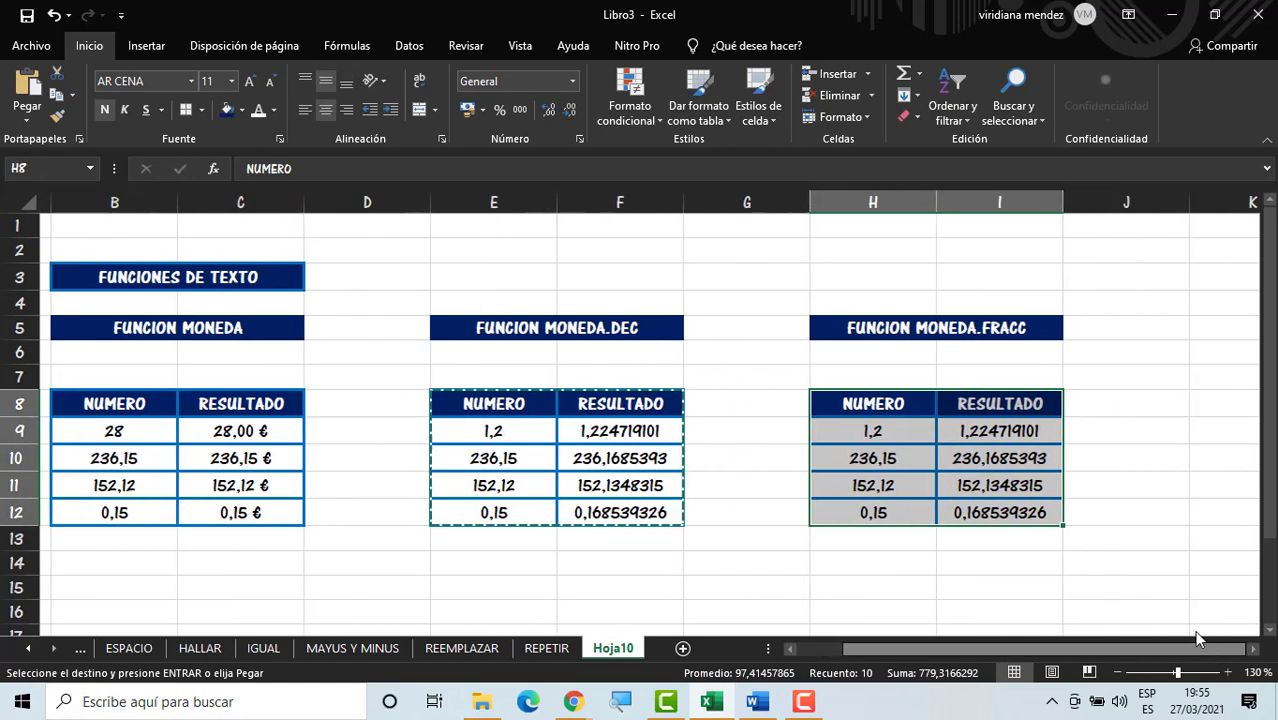
click(1040, 433)
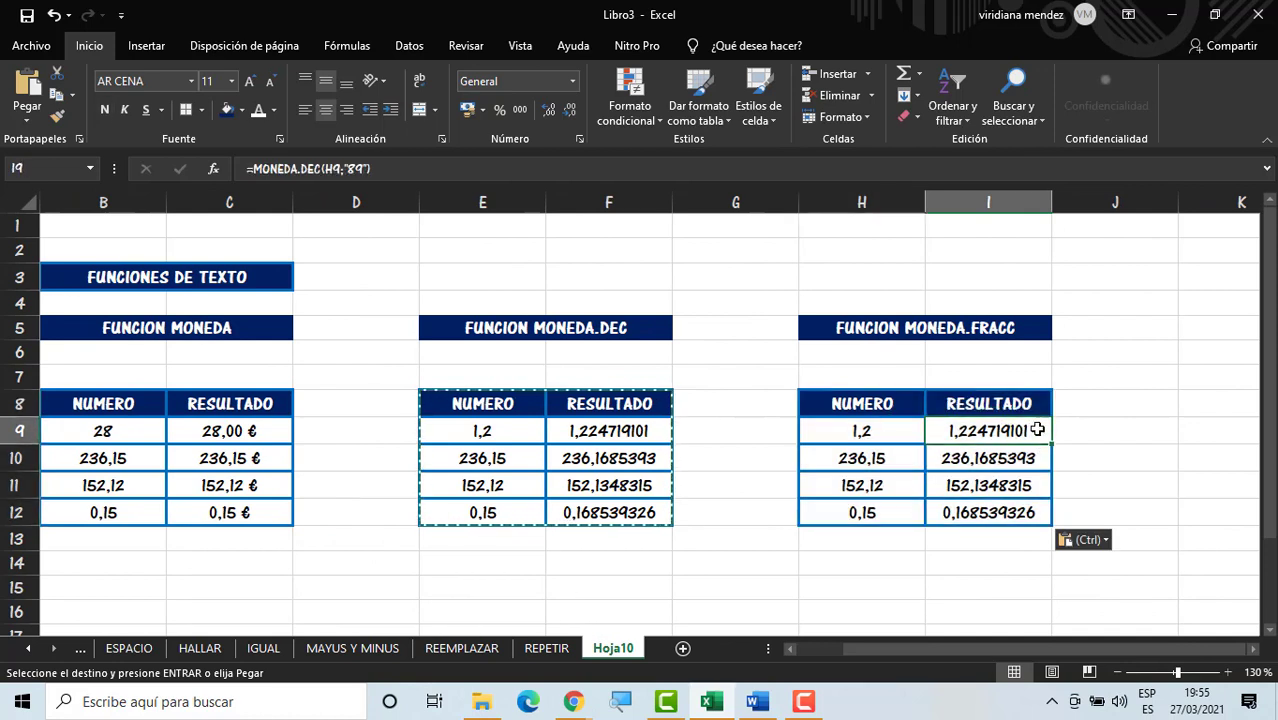
key(BackSpace)
key(Return)
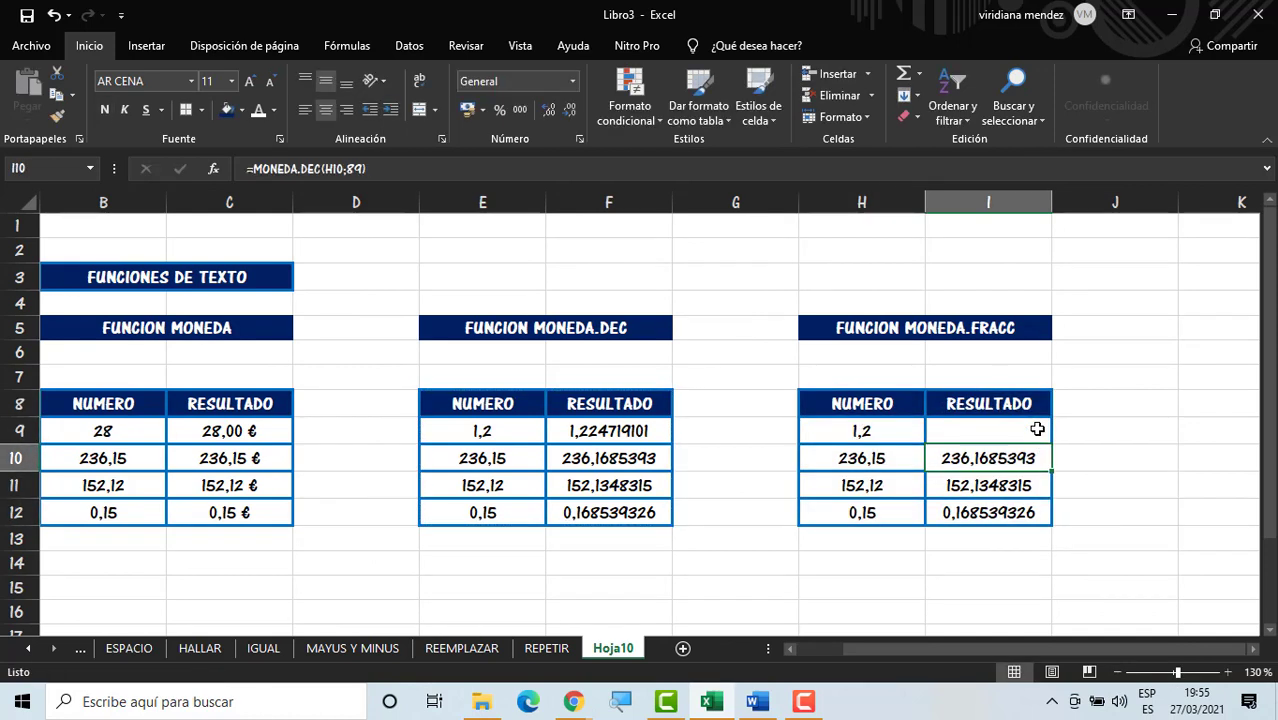
click(1037, 429)
text(=MONE)
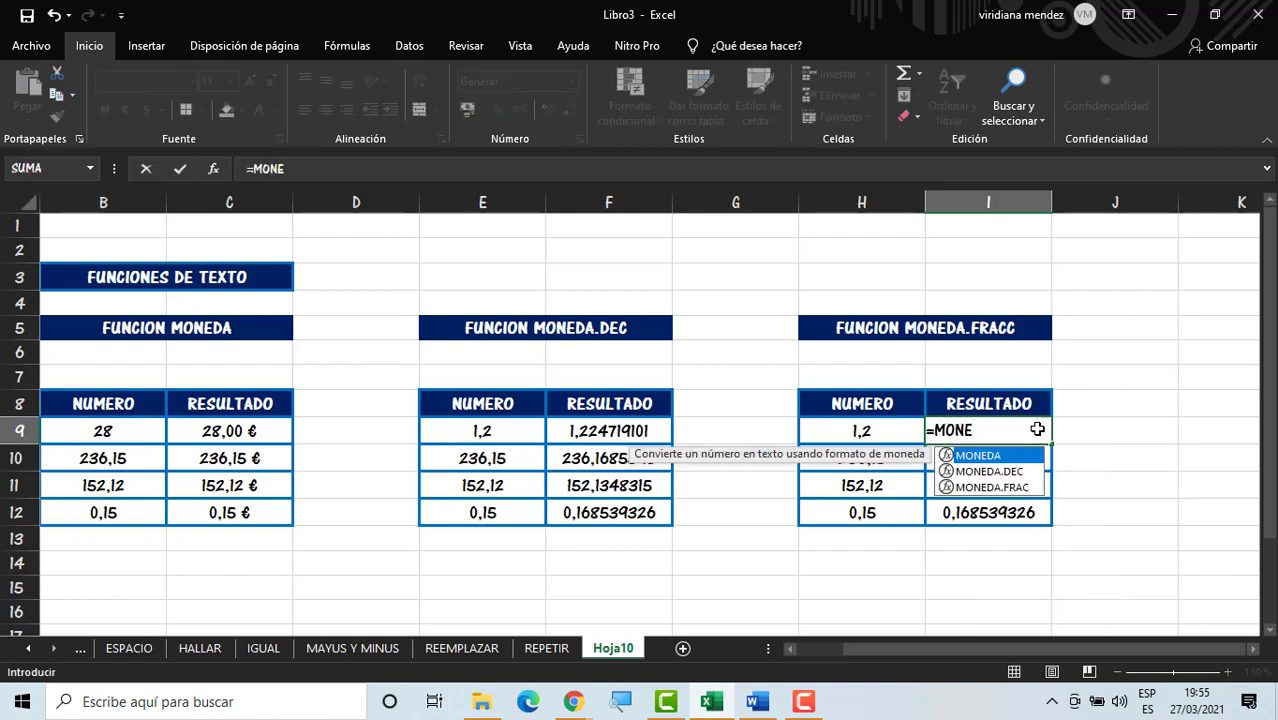
double_click(1010, 488)
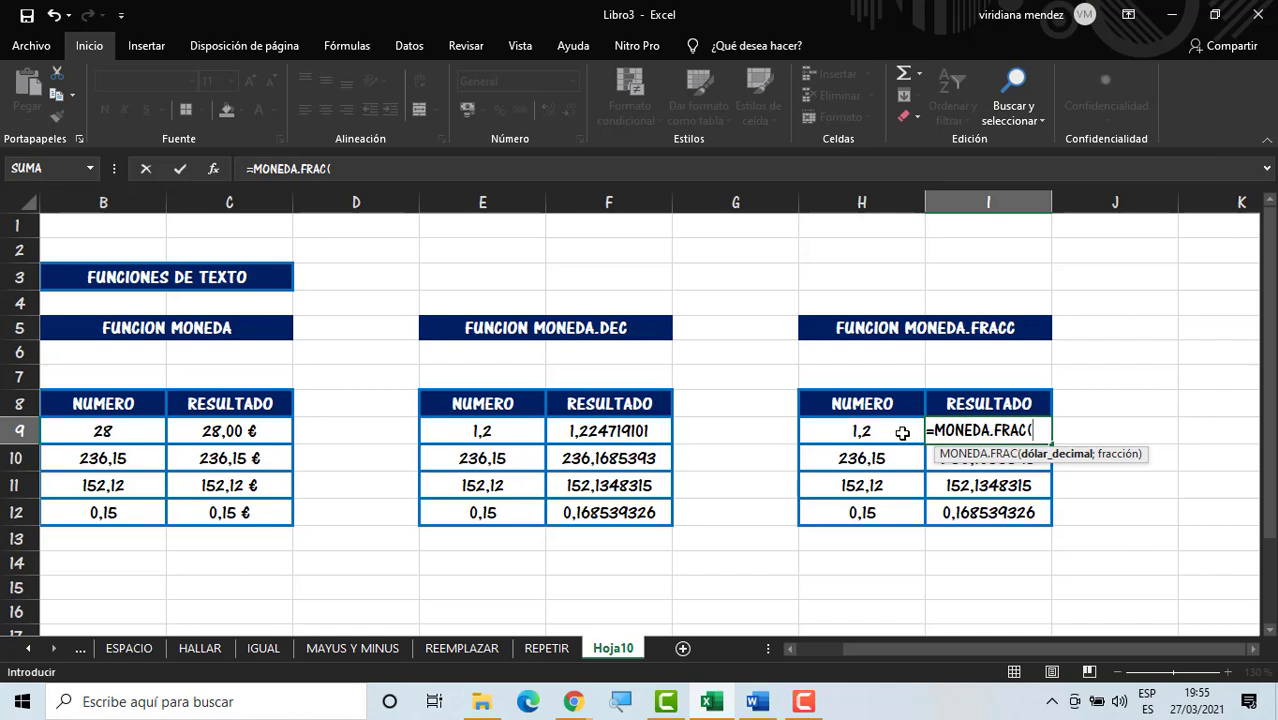
click(902, 432)
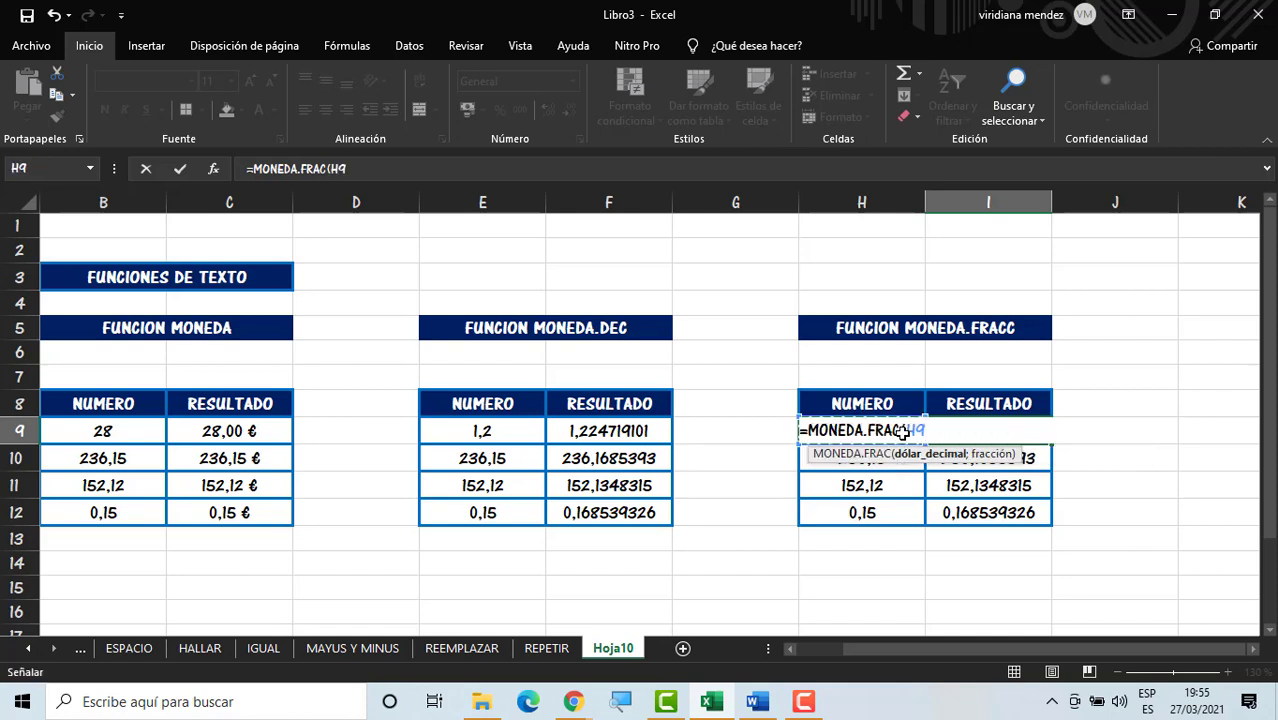
text(;)
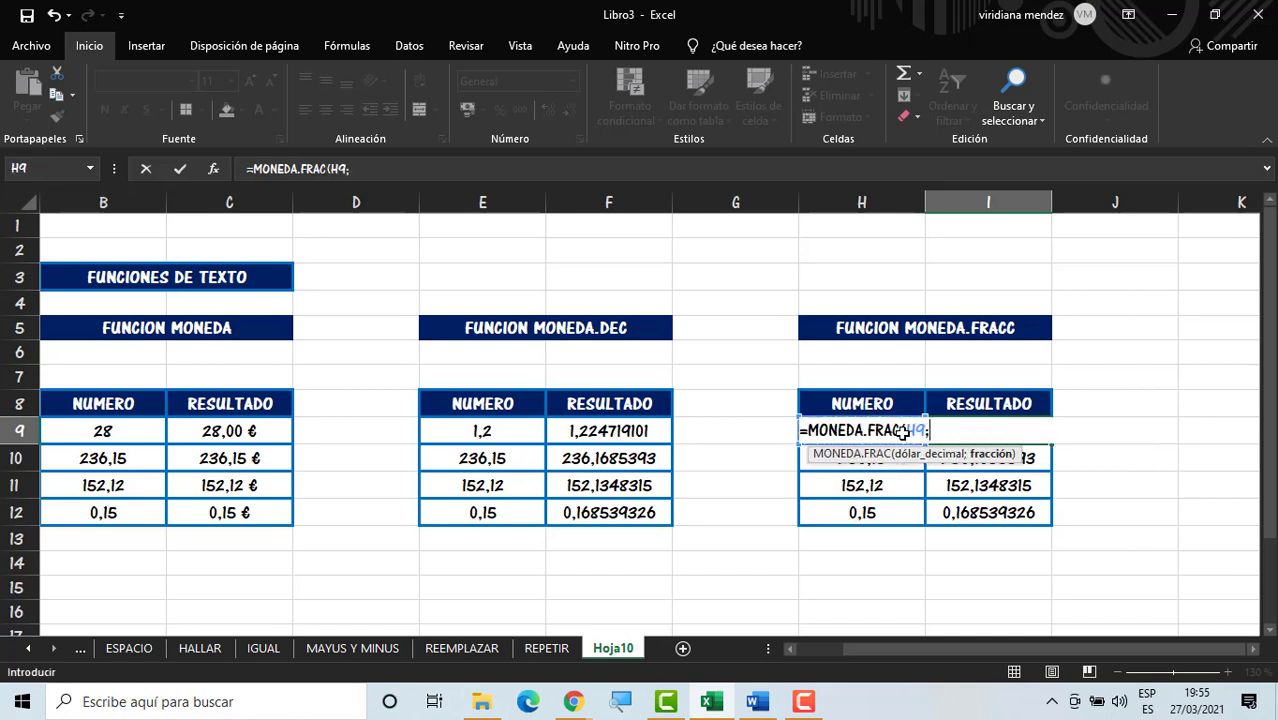
text(1,2))
key(Return)
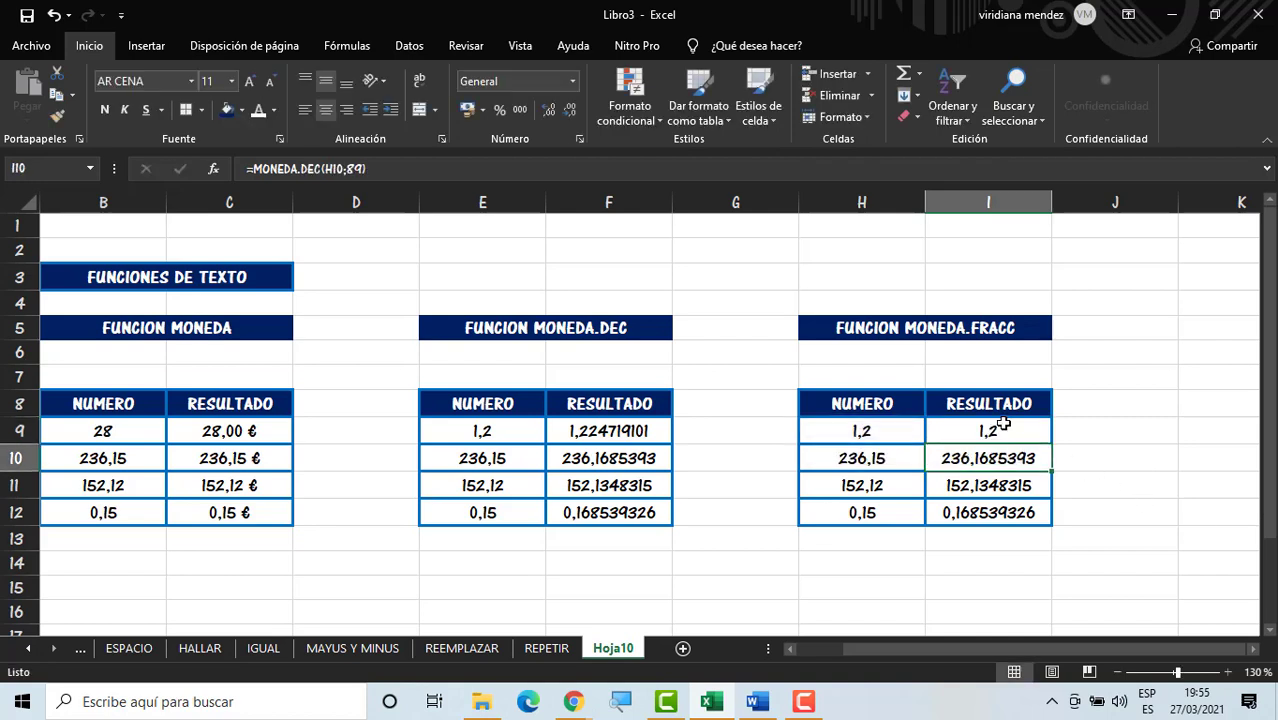
Step: Set the number in H9 to 89 and check the MONEDA.FRAC formula in I9
click(1003, 424)
click(911, 432)
text(89)
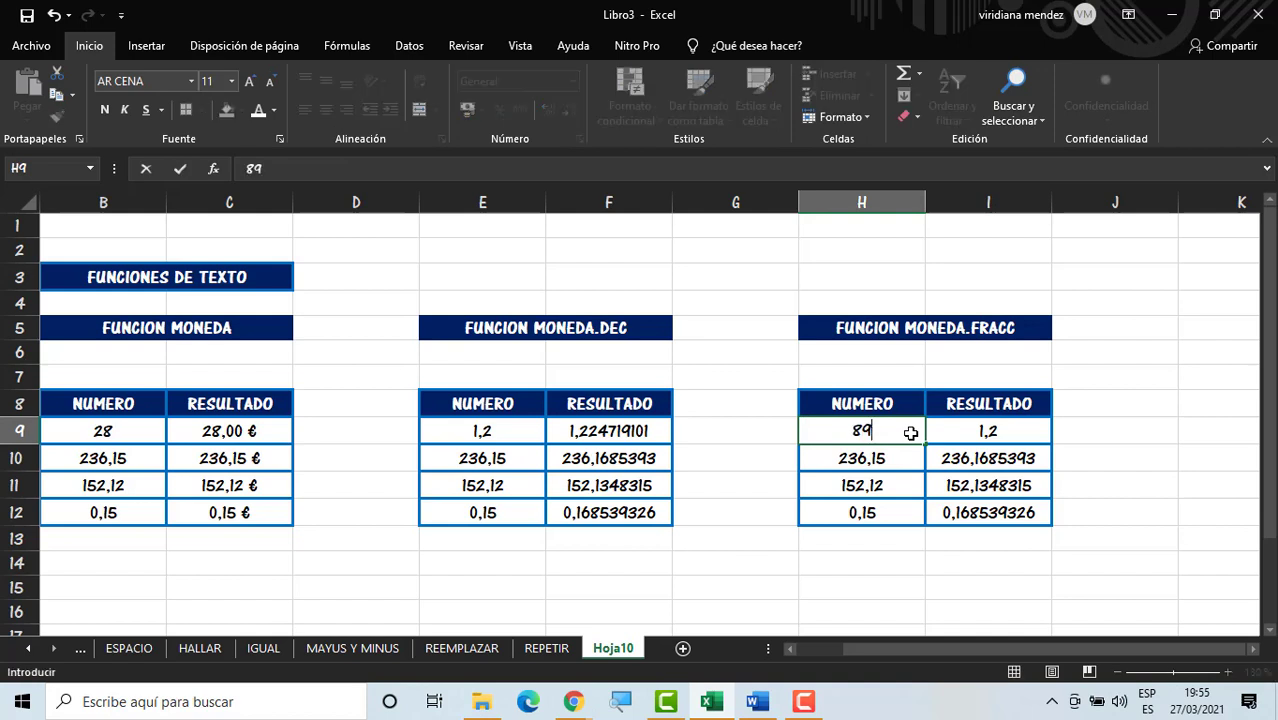
key(Return)
click(911, 432)
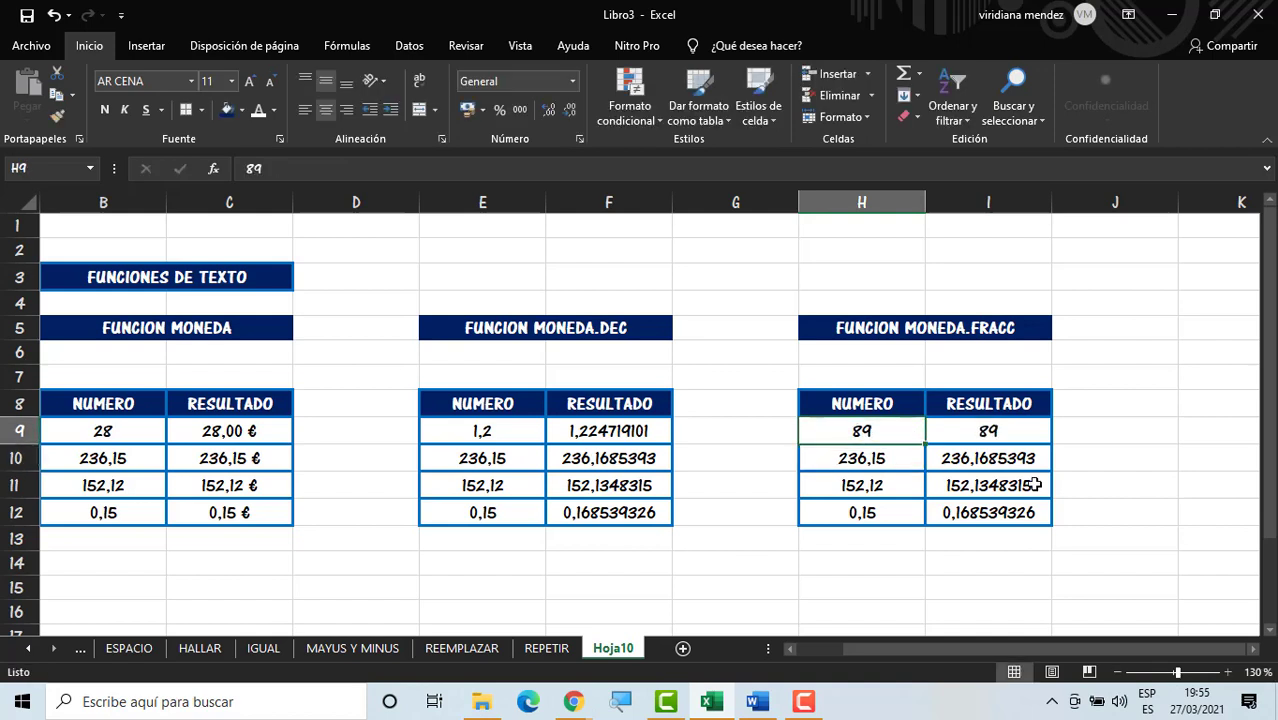
click(1029, 435)
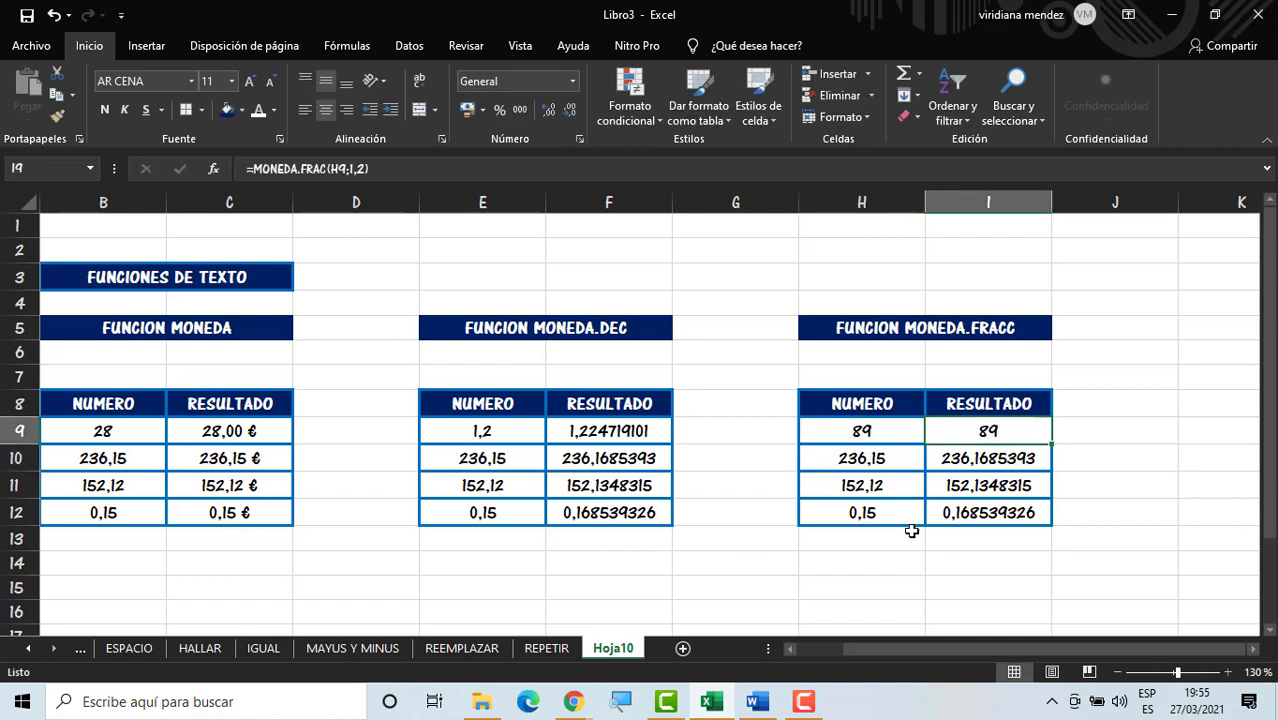
Step: Put the fraction argument of the I9 formula in quotation marks so it reads =MONEDA.FRAC(H9;"1,2")
click(911, 531)
click(974, 434)
double_click(1008, 432)
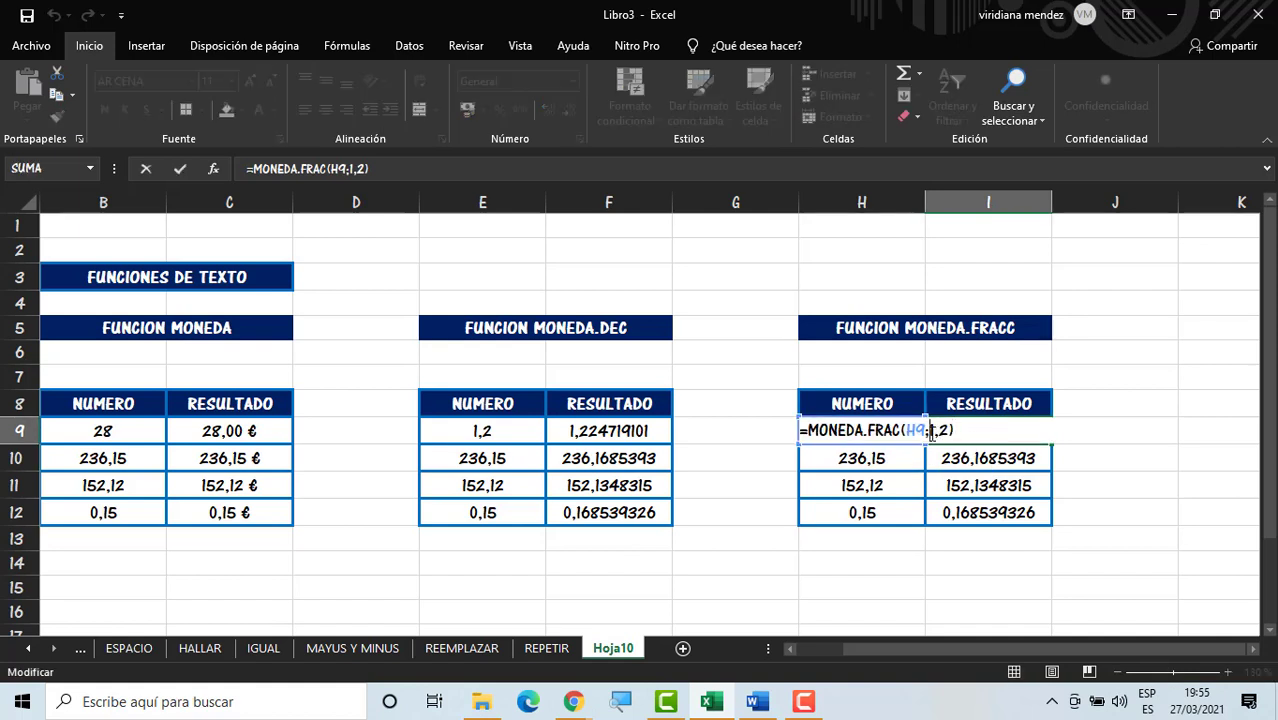
click(931, 432)
text("1,2)
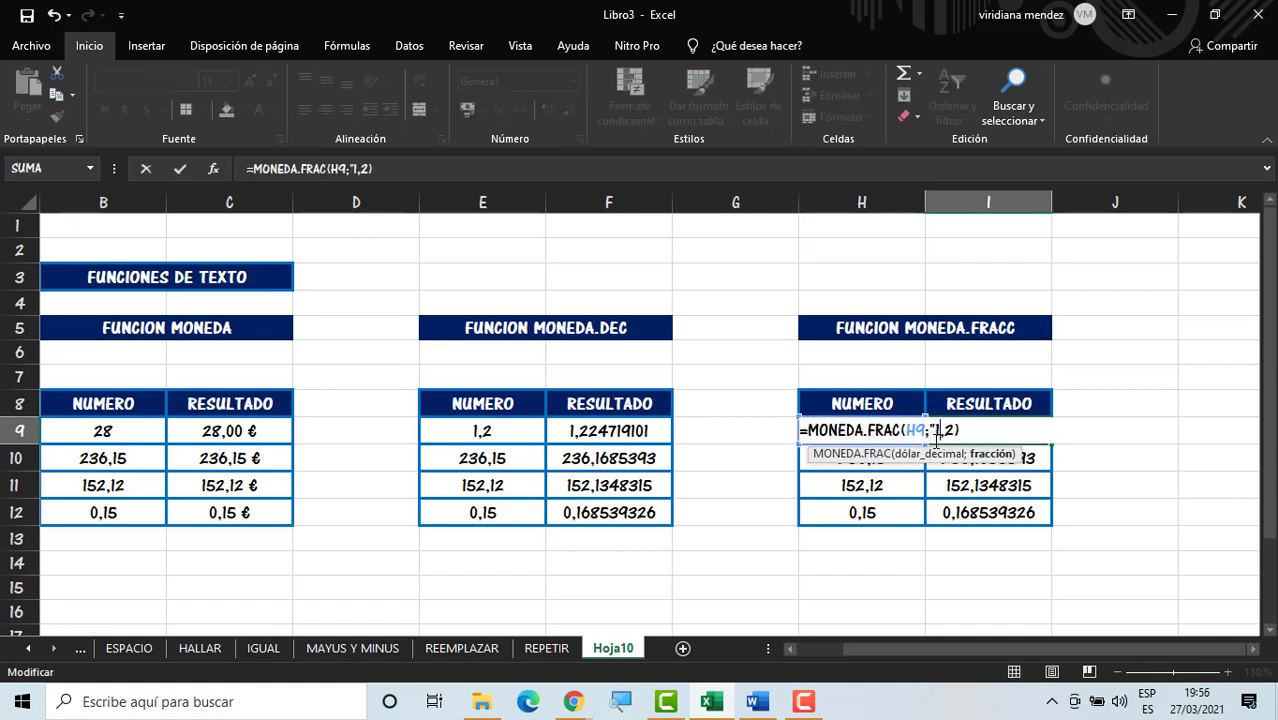
text(")
key(Return)
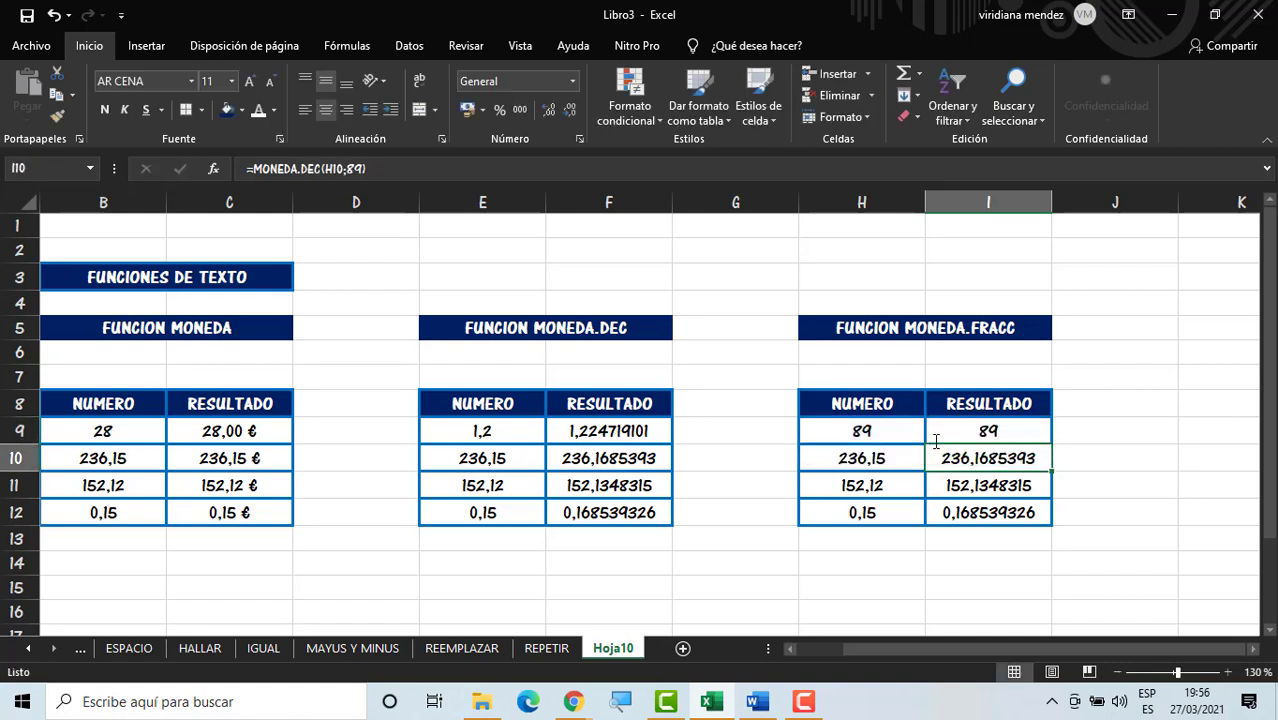
Step: Fill the MONEDA.FRAC formula from I9 down to I12
click(972, 430)
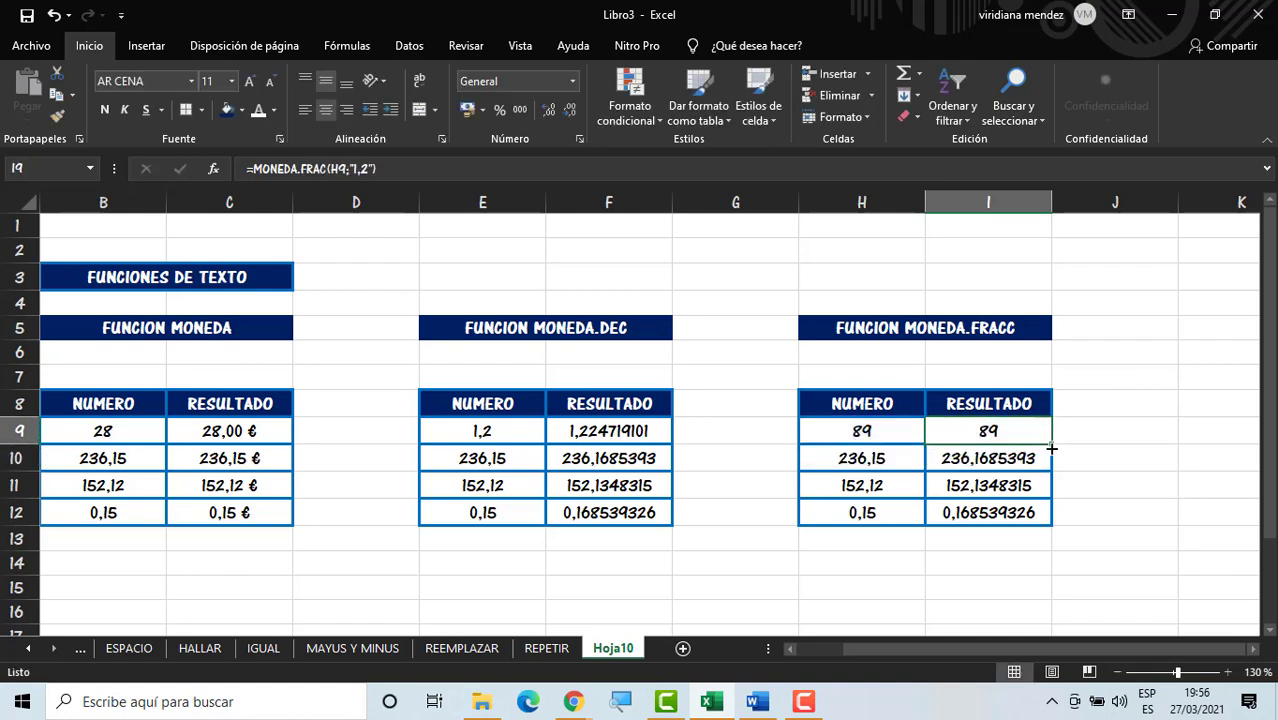
drag(1052, 443, 1048, 518)
click(1113, 435)
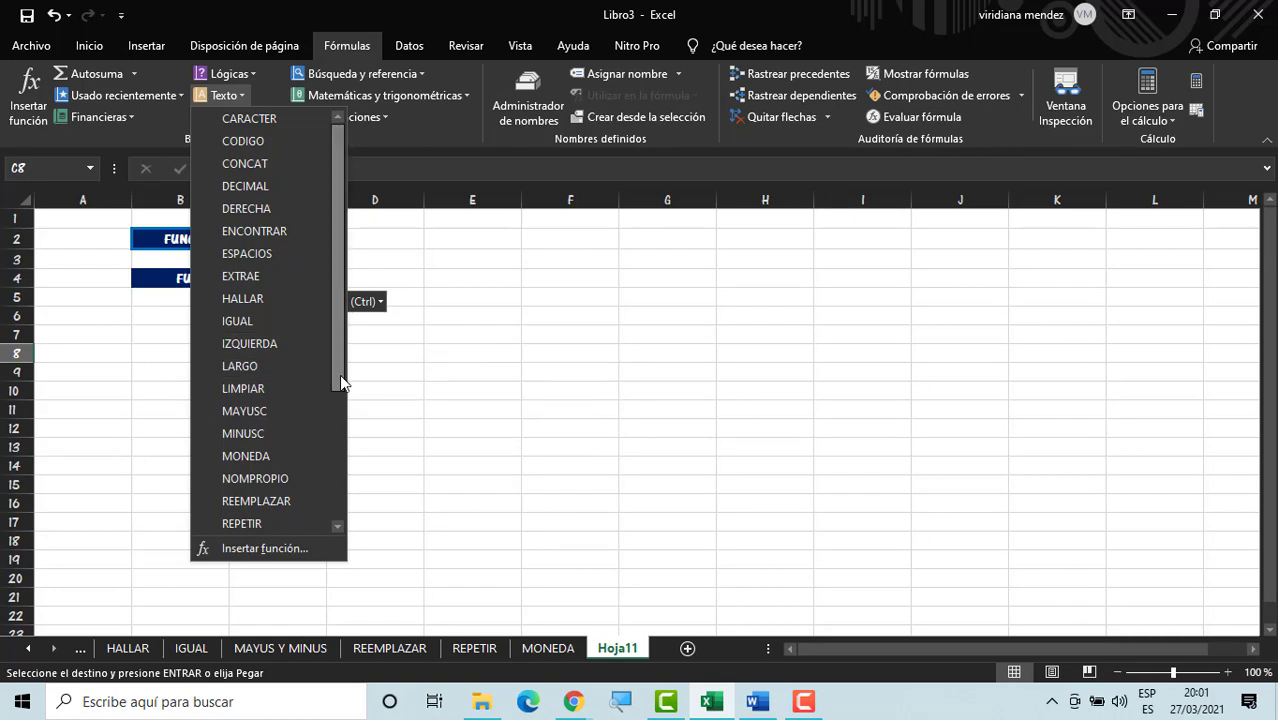
drag(339, 374, 354, 530)
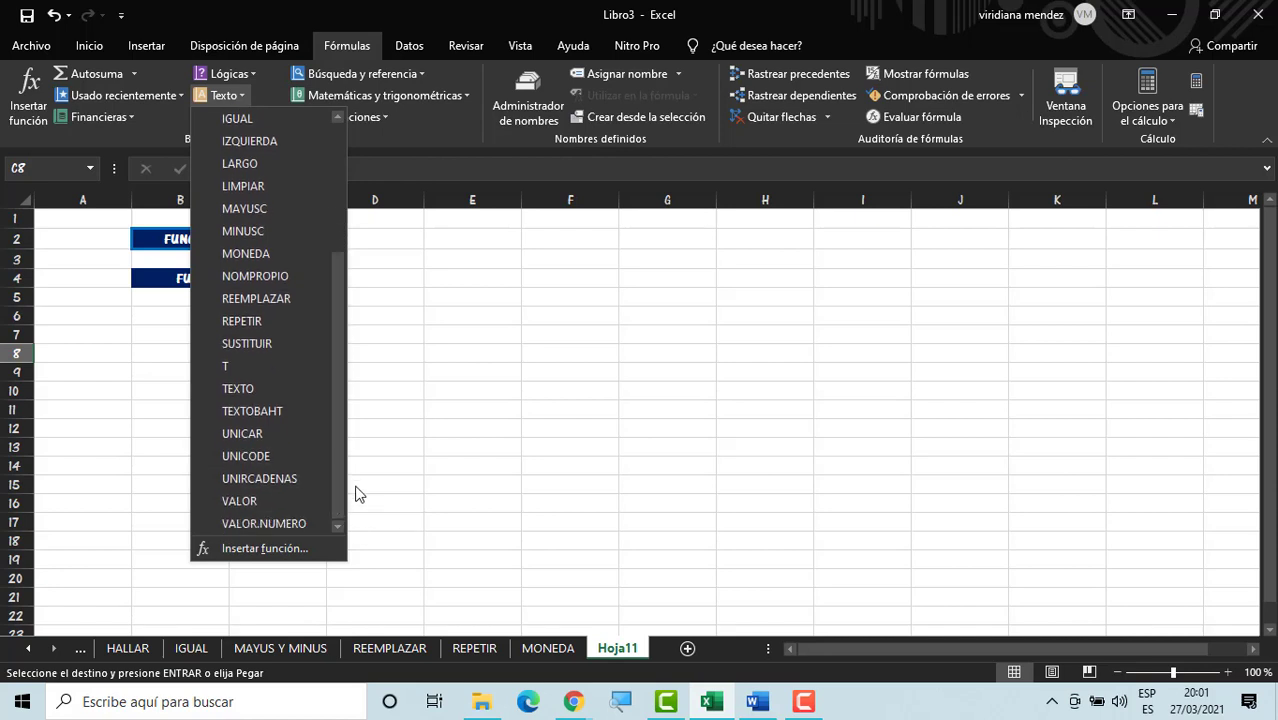
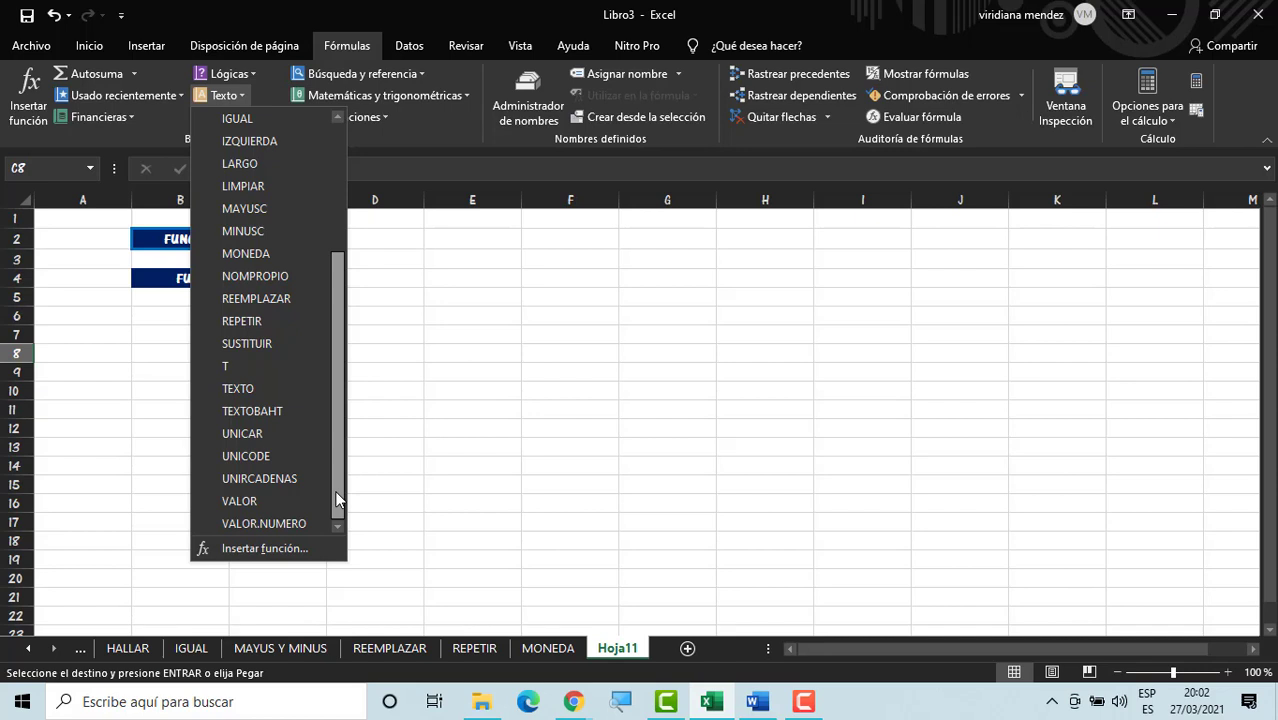
click(411, 346)
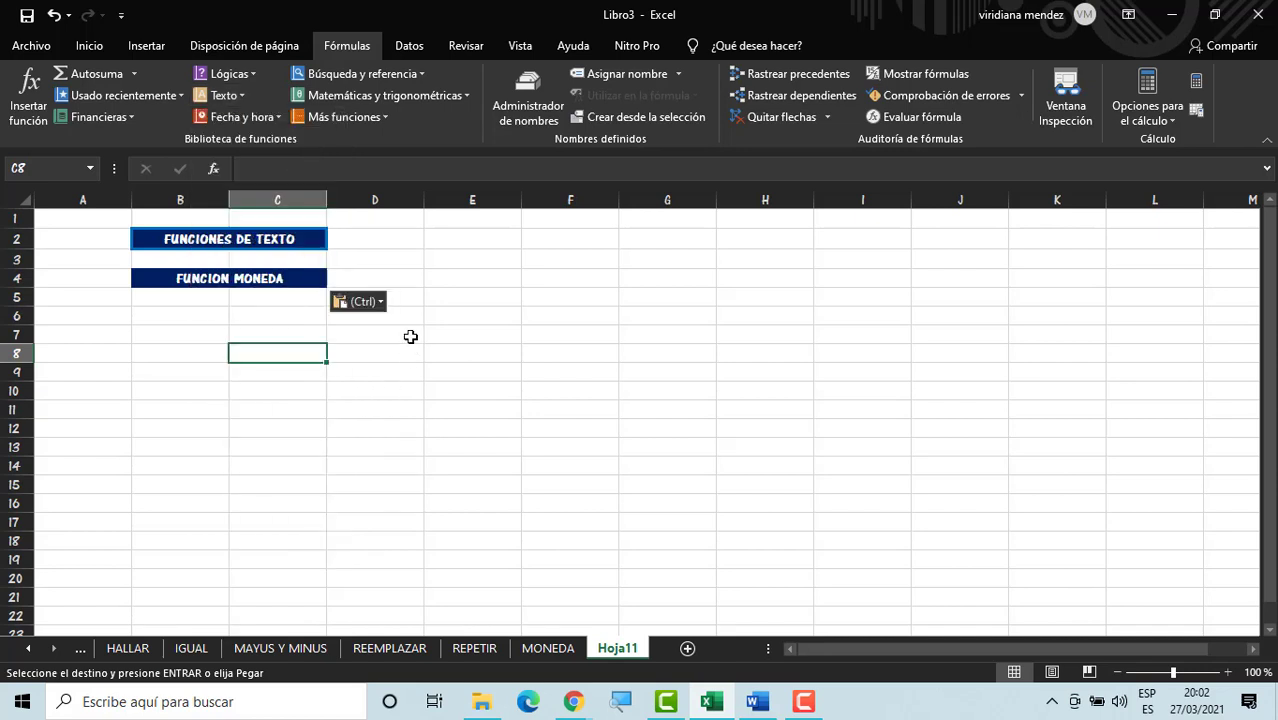
click(402, 349)
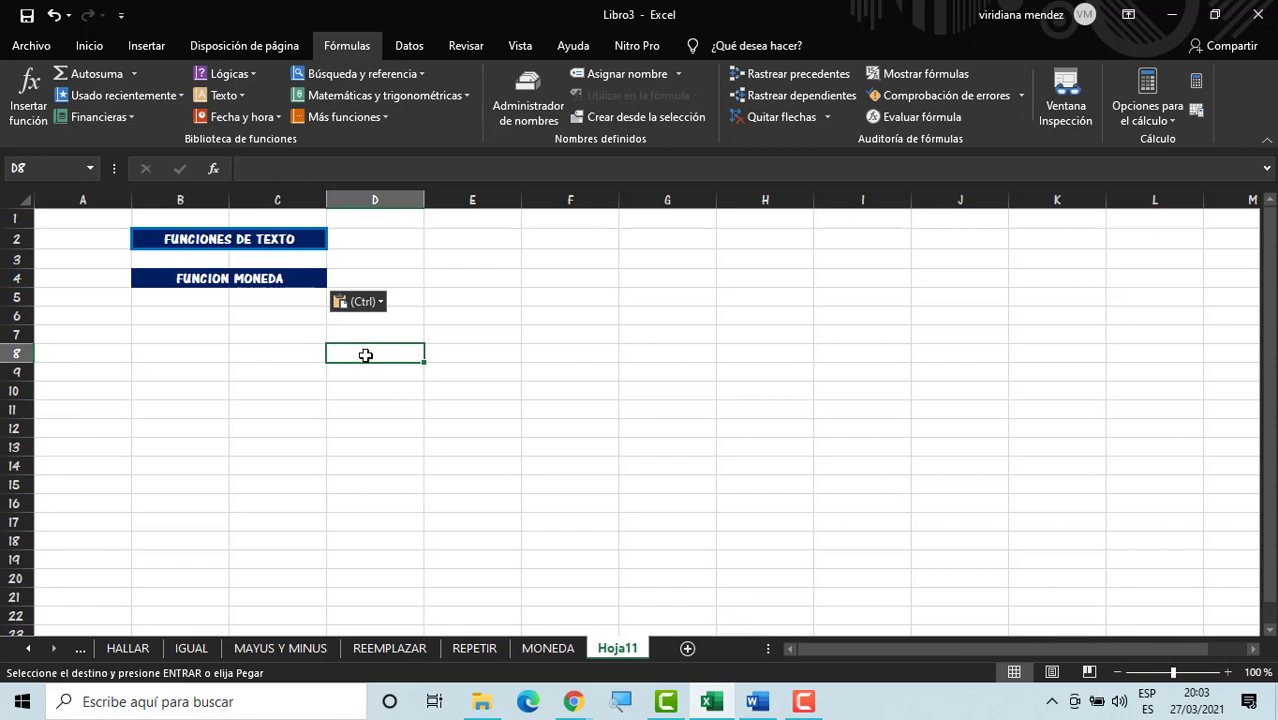
Step: Enter the text ELIMINAR in cell E8 of Hoja11
click(457, 352)
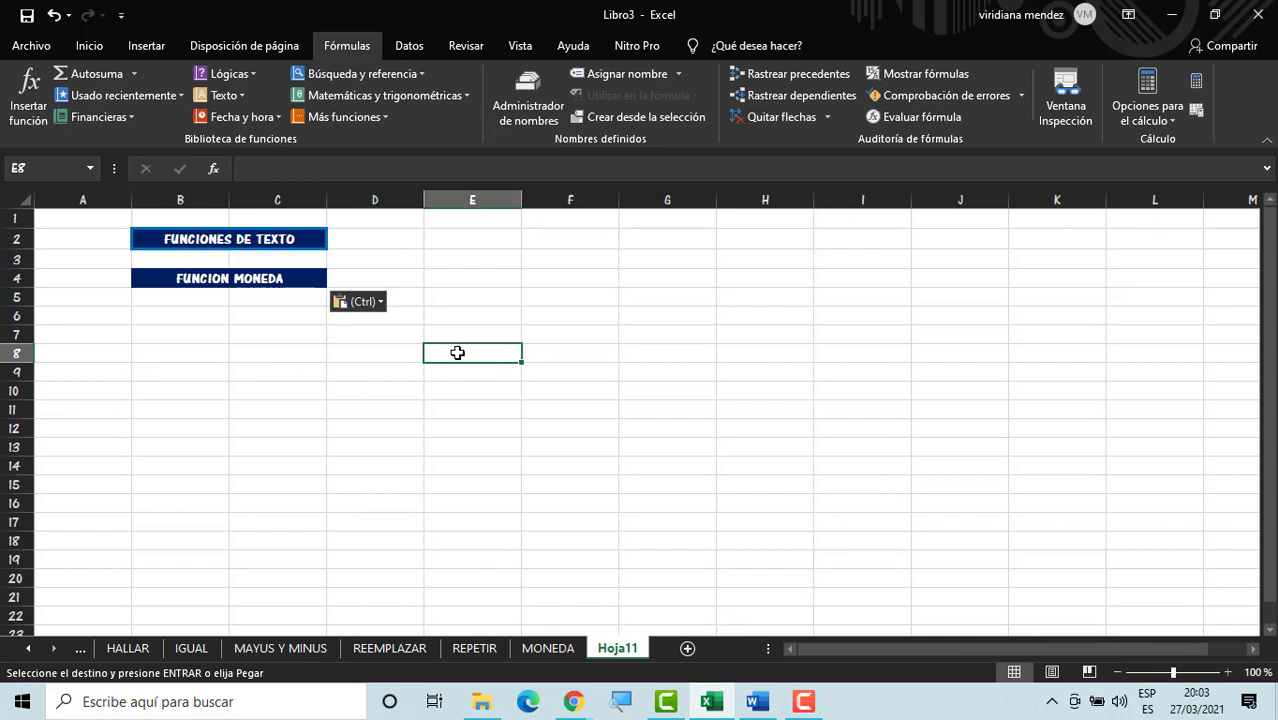
text(ELIMI)
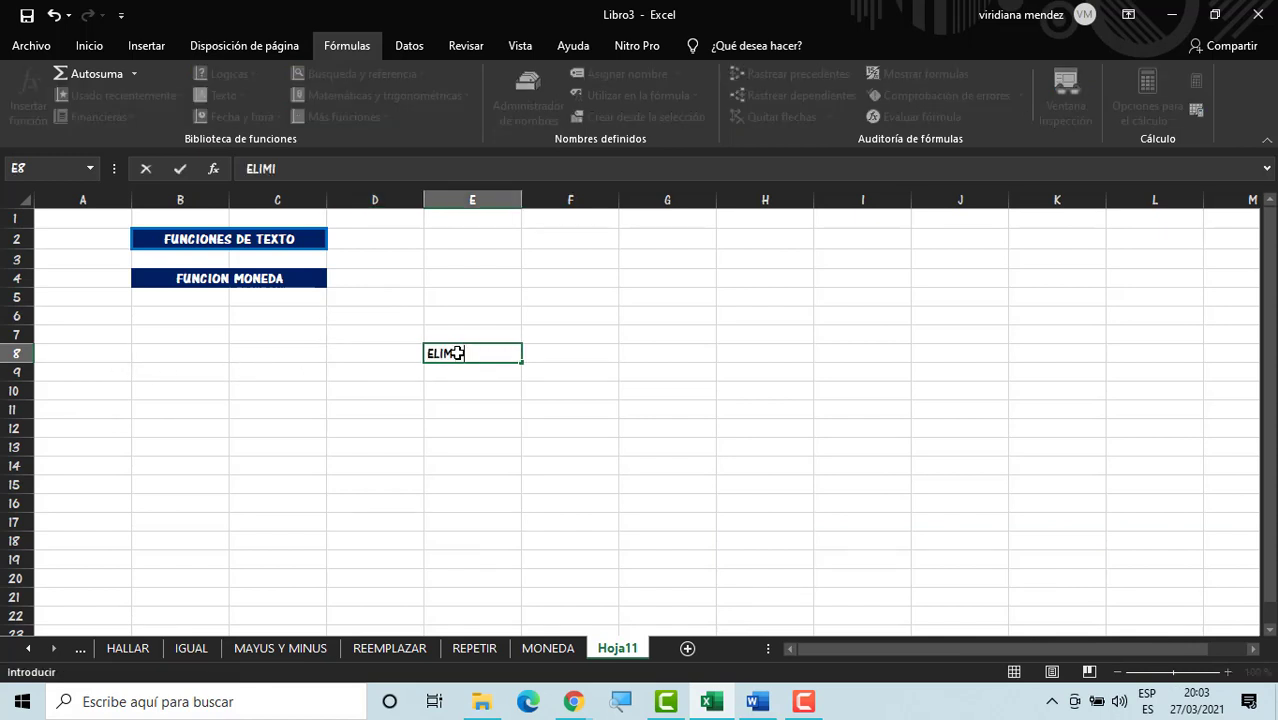
text(NAR)
click(1068, 411)
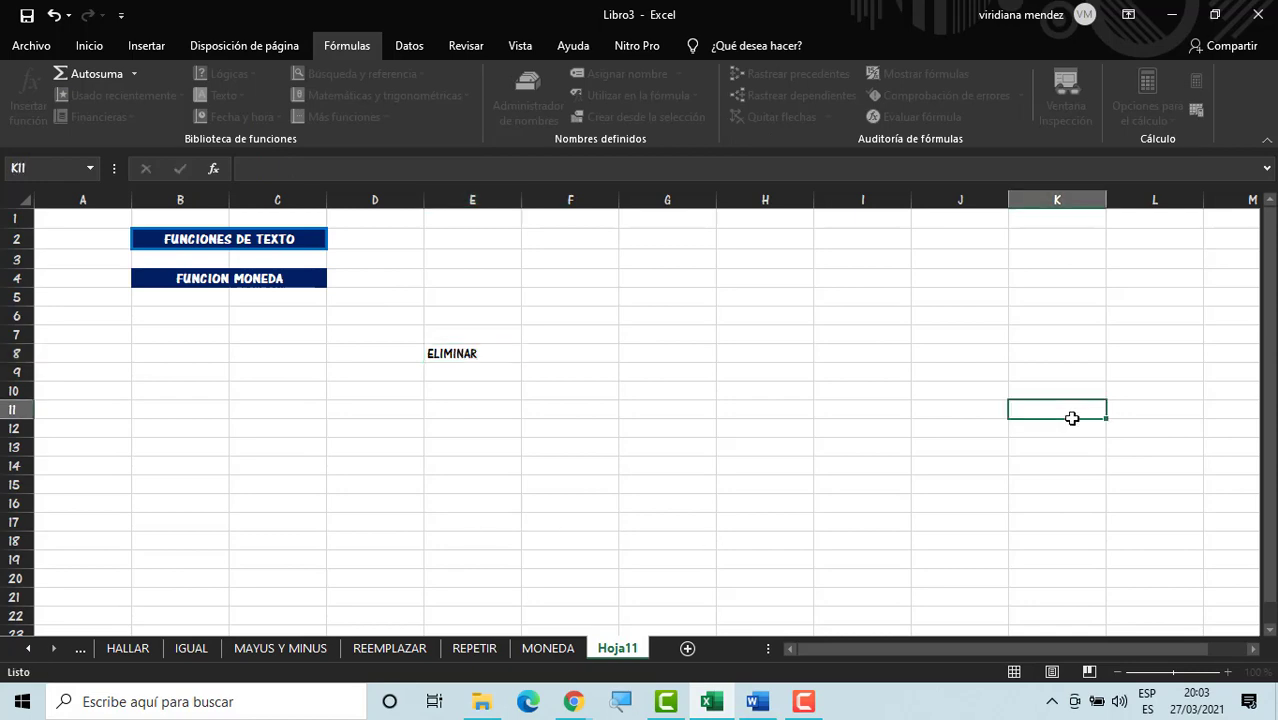
Step: Enlarge the Hoja11 view to 170 % and bring columns A to G back into view
click(1227, 672)
click(1227, 672)
click(1227, 672)
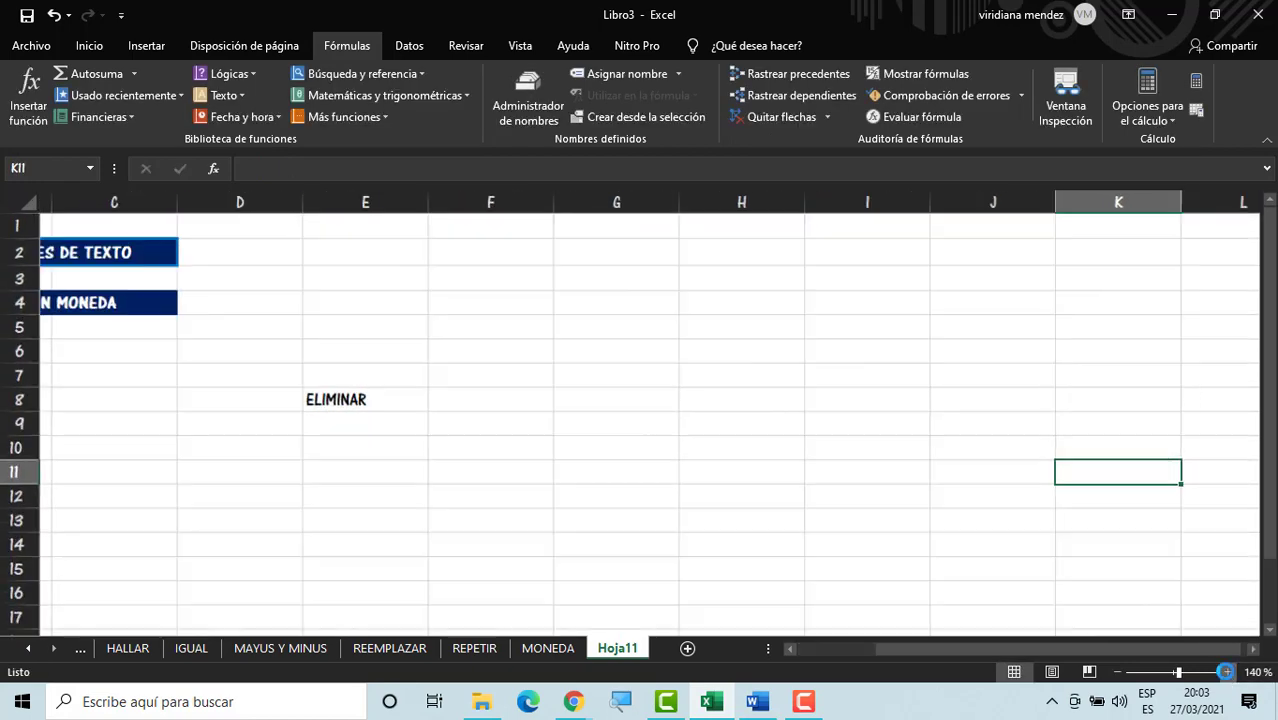
click(1227, 672)
click(1227, 672)
click(1227, 672)
click(1227, 672)
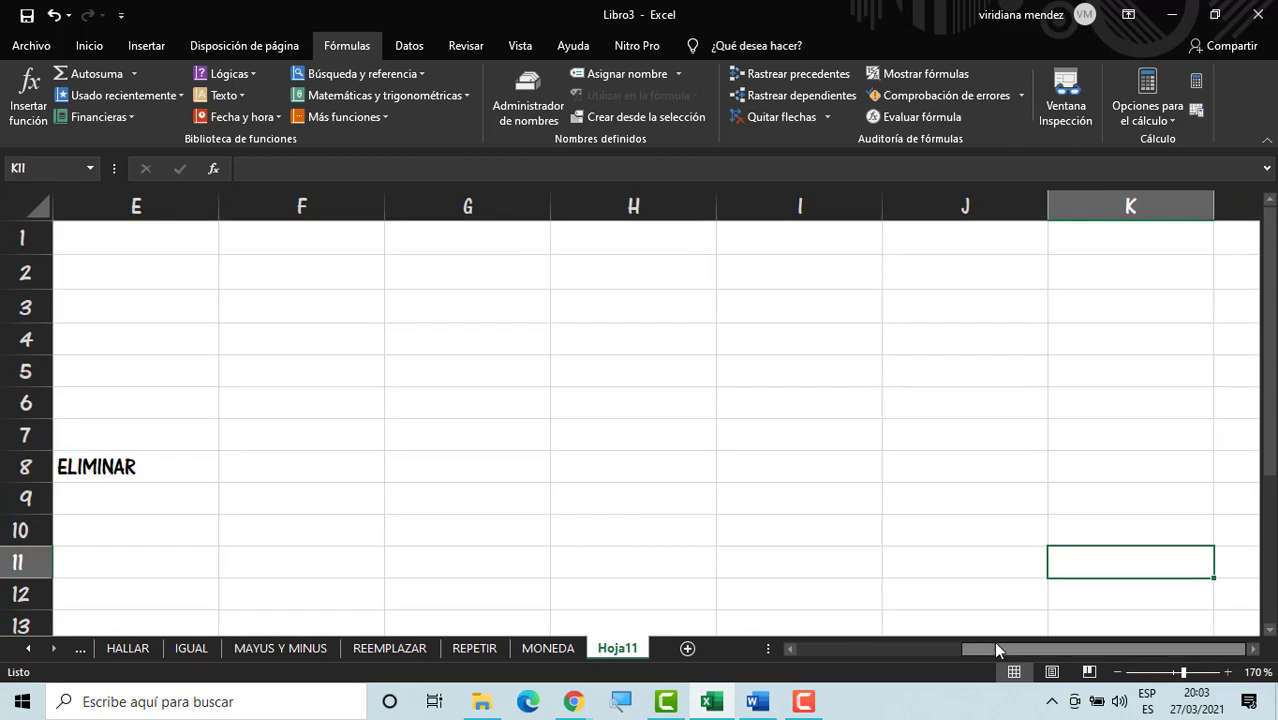
drag(995, 649, 828, 640)
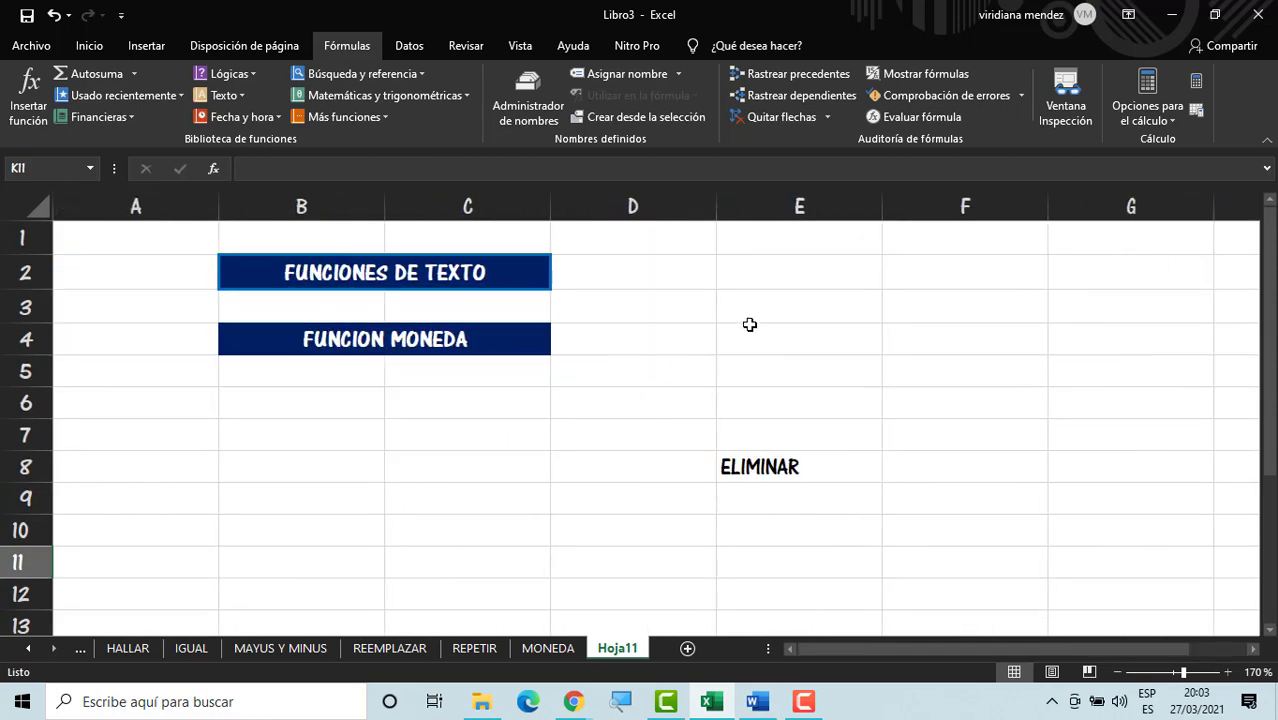
Step: Clear the contents of the whole column E and undo the clearing
click(765, 212)
right_click(767, 195)
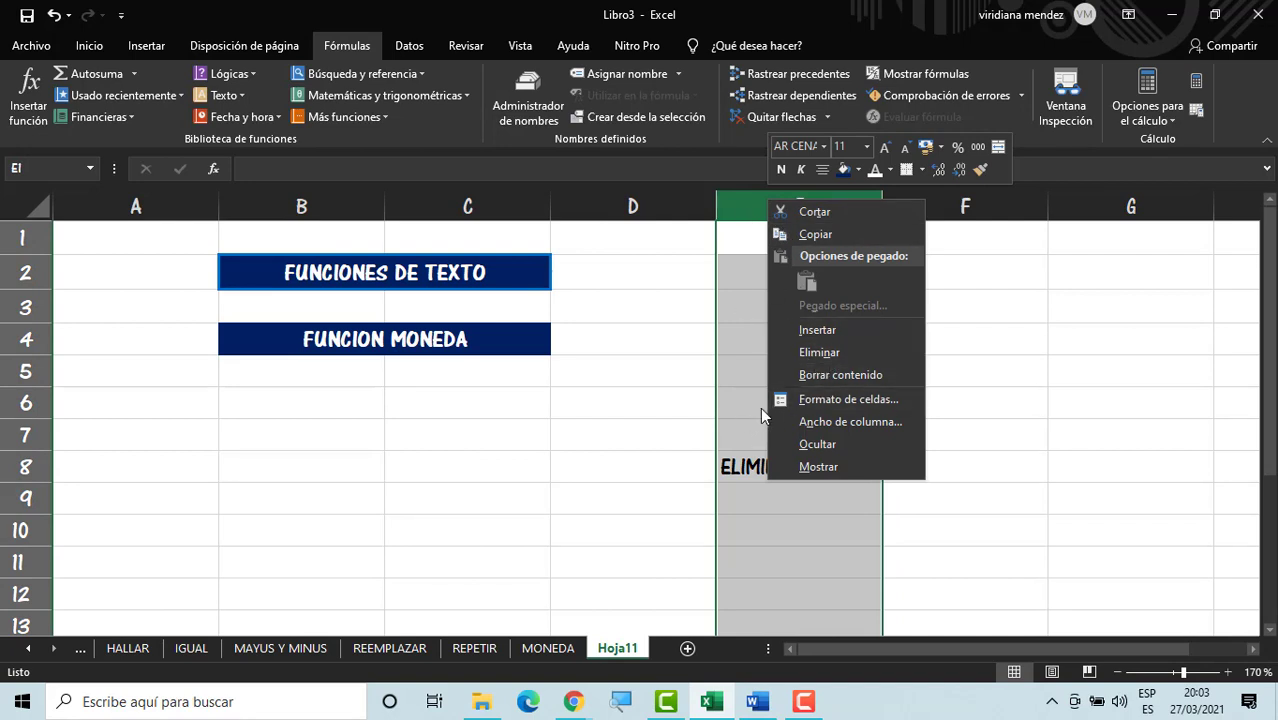
key(Escape)
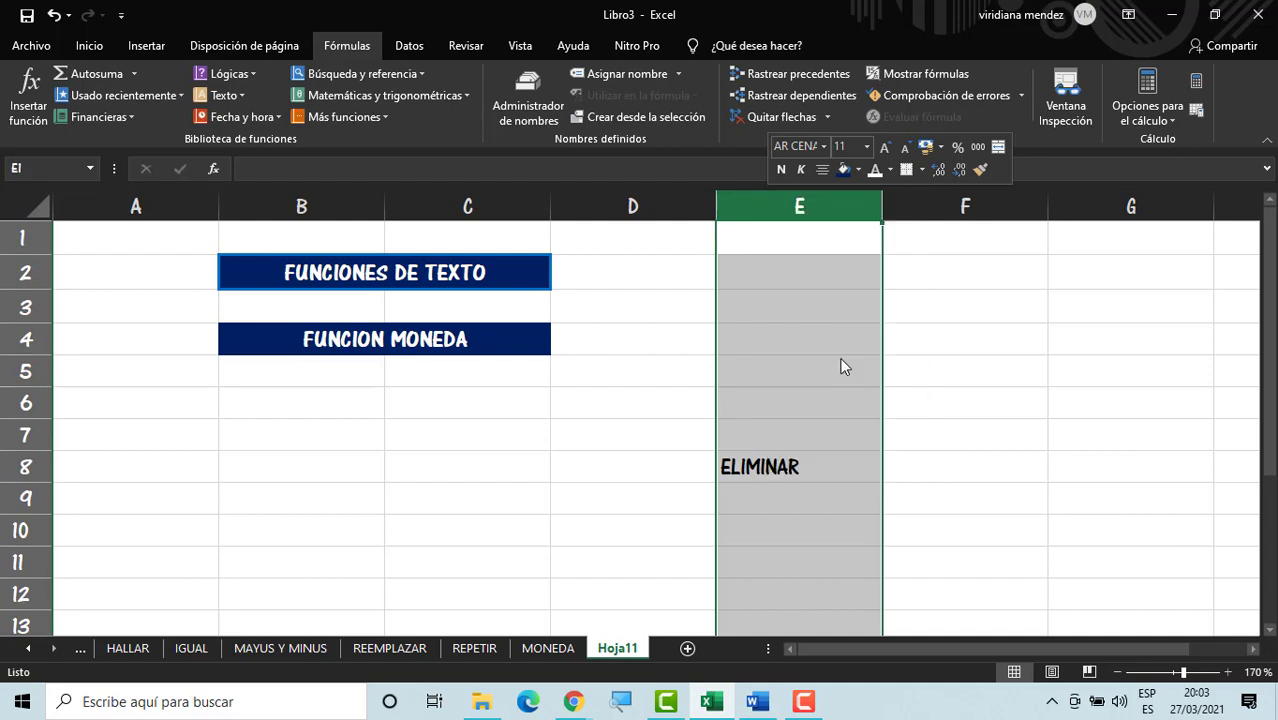
key(Delete)
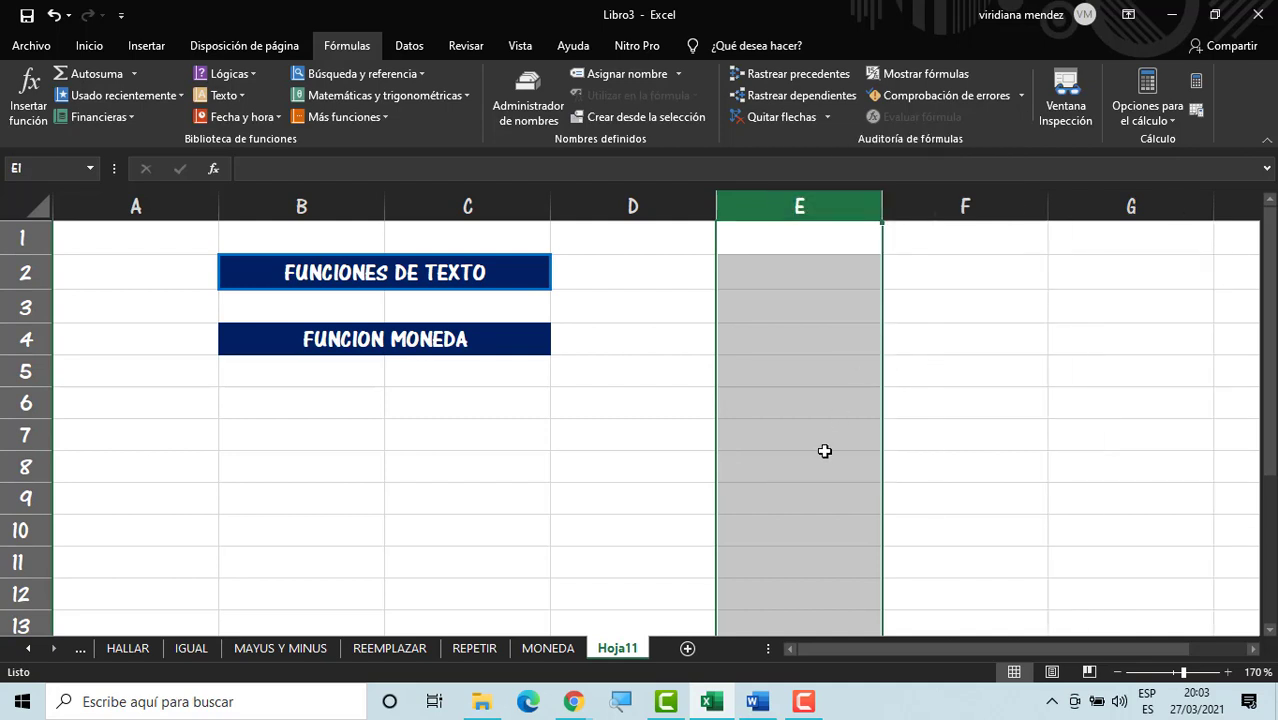
key(ctrl+z)
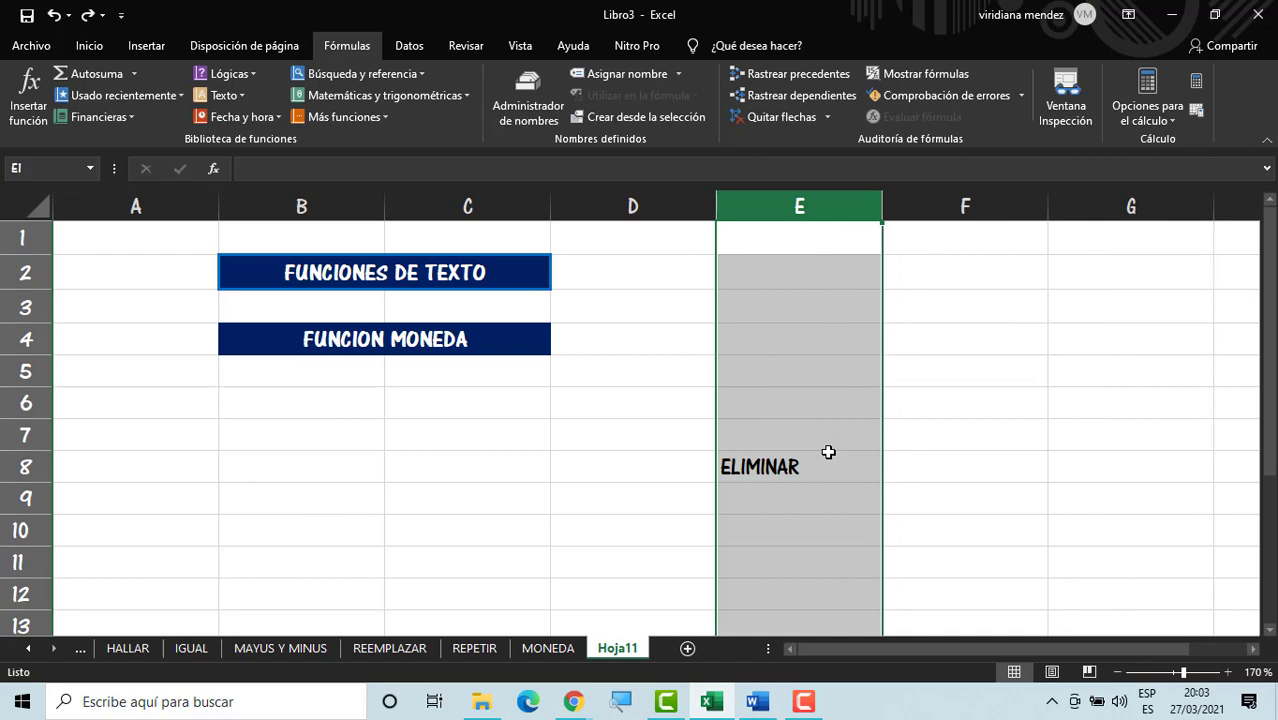
Step: Delete the entire row 8 containing ELIMINAR and dismiss the desktop notification
click(561, 424)
click(34, 460)
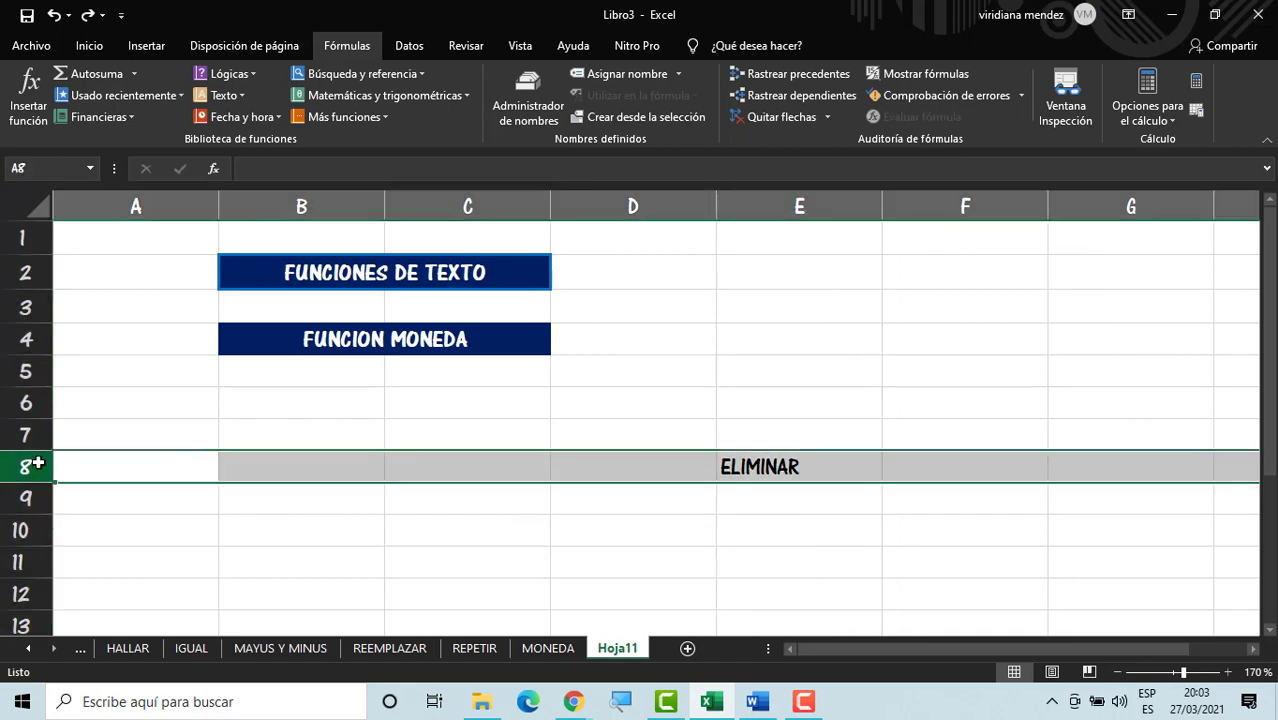
right_click(33, 461)
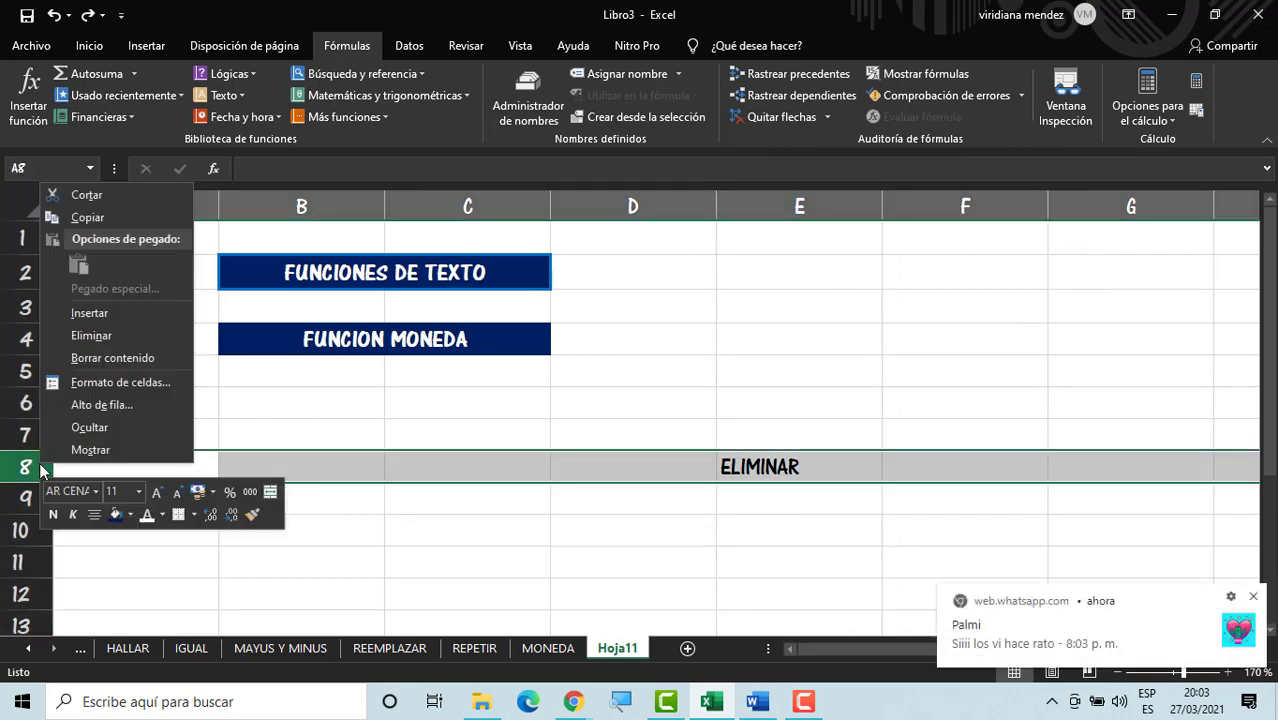
click(124, 334)
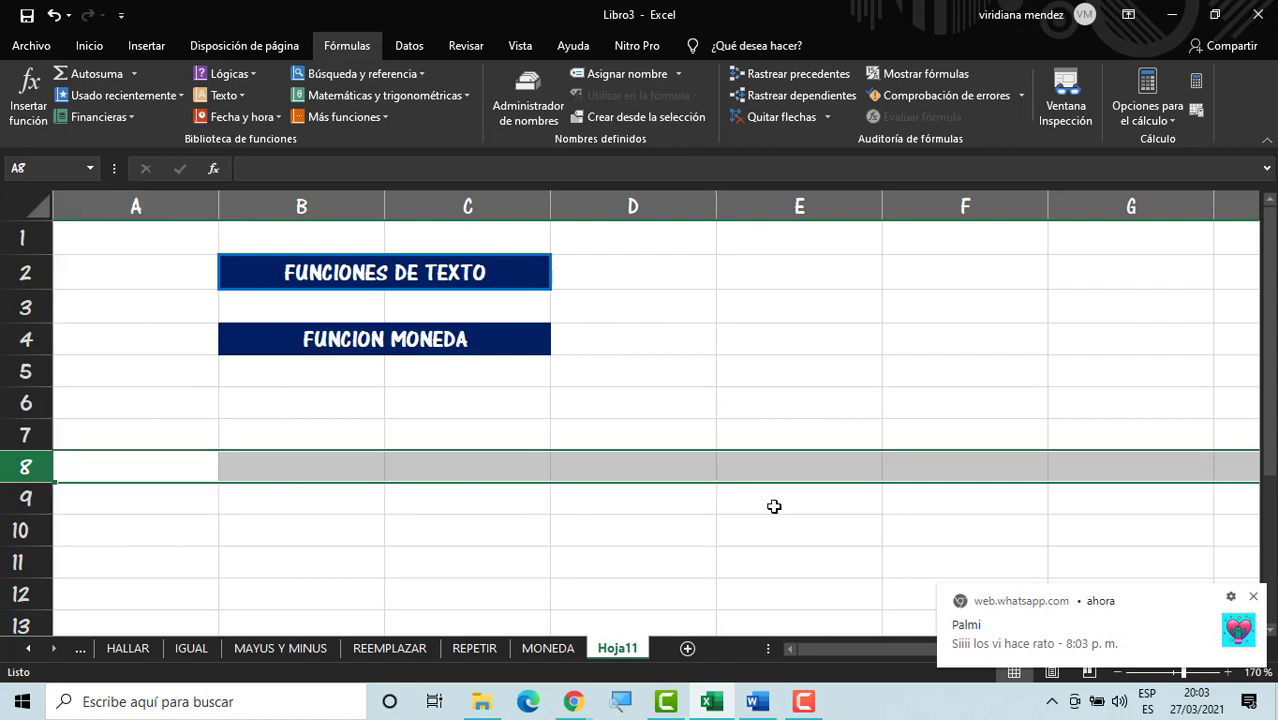
click(774, 507)
click(1256, 599)
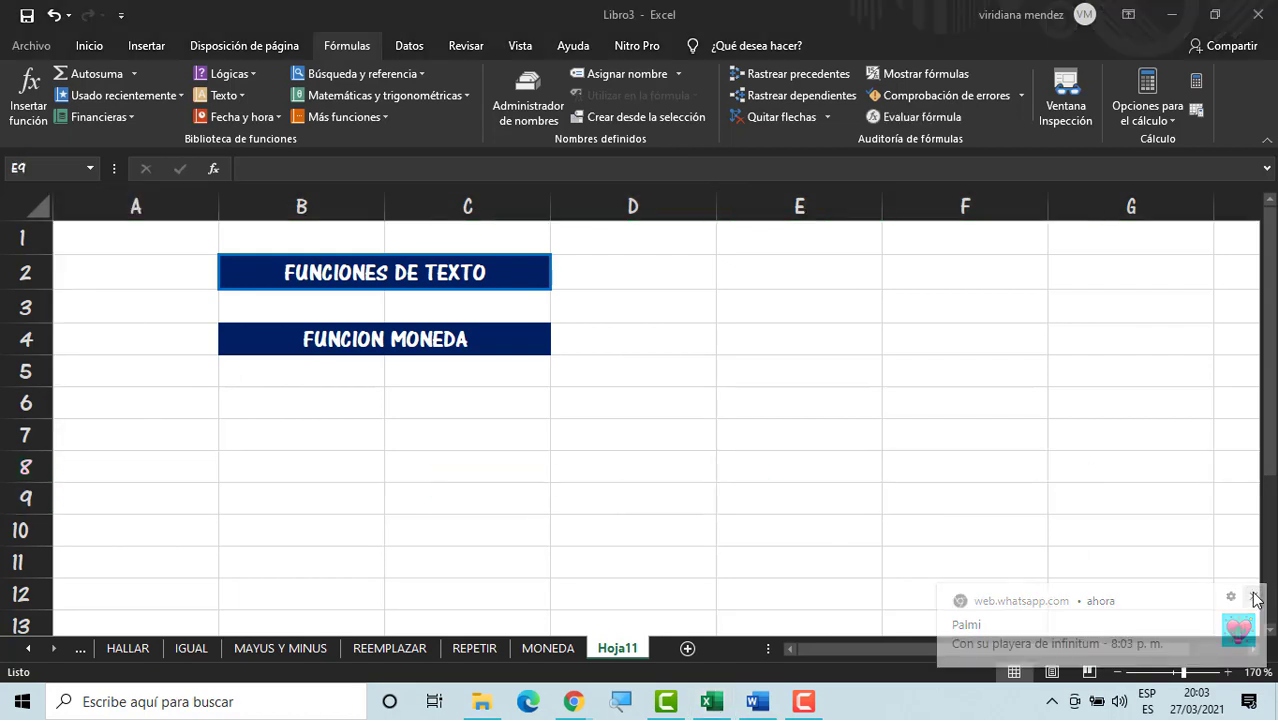
click(816, 462)
click(767, 413)
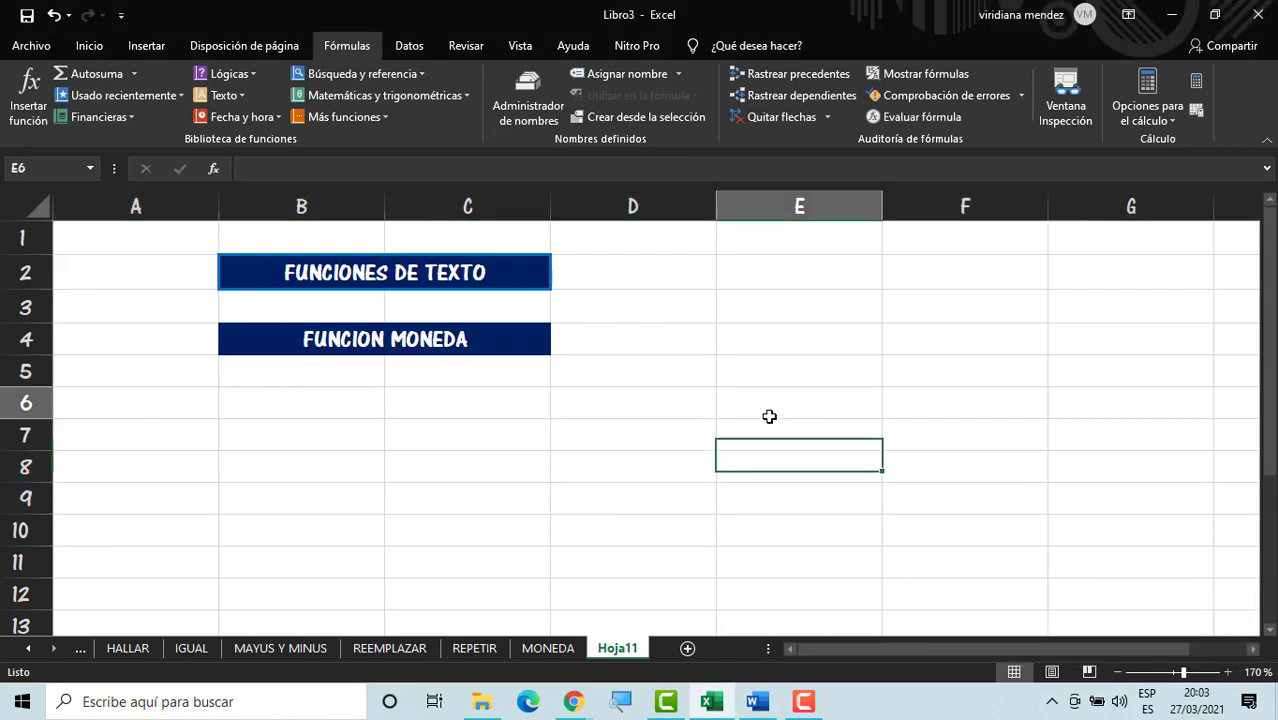
Step: Undo the deletion of row 8 and select the ELIMINAR cell E8
key(Down)
key(Down)
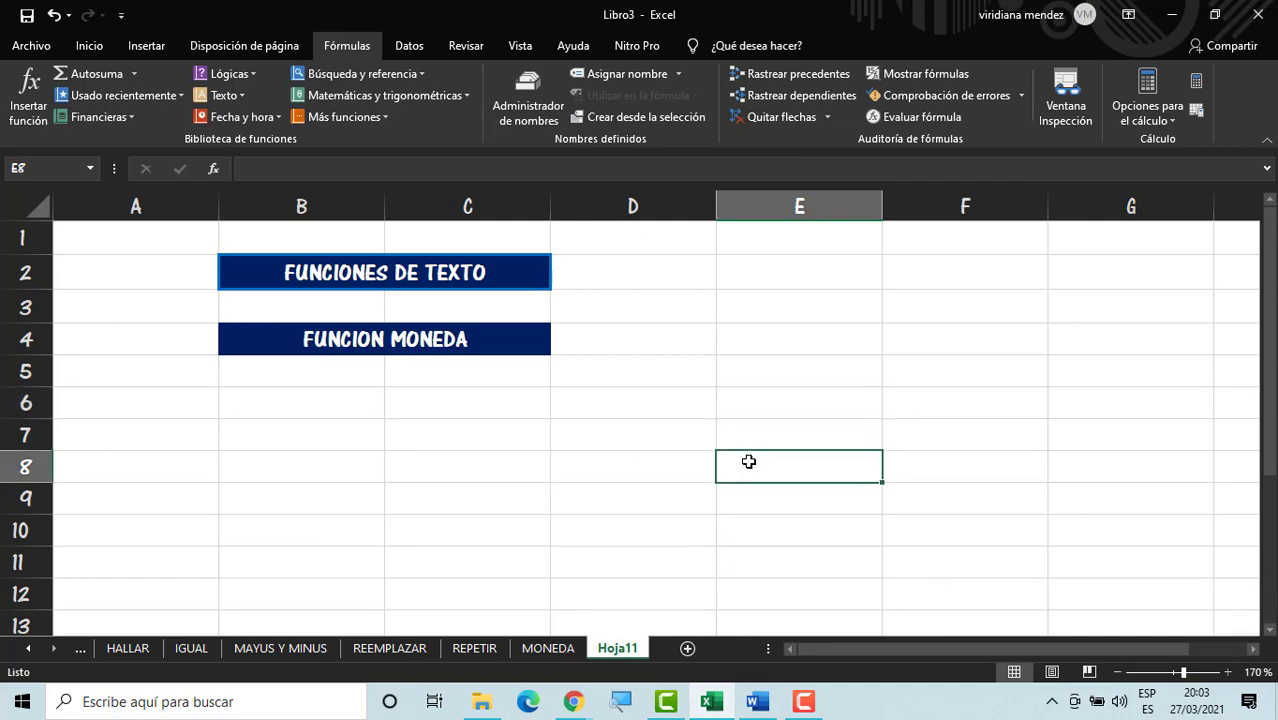
key(ctrl+z)
click(762, 434)
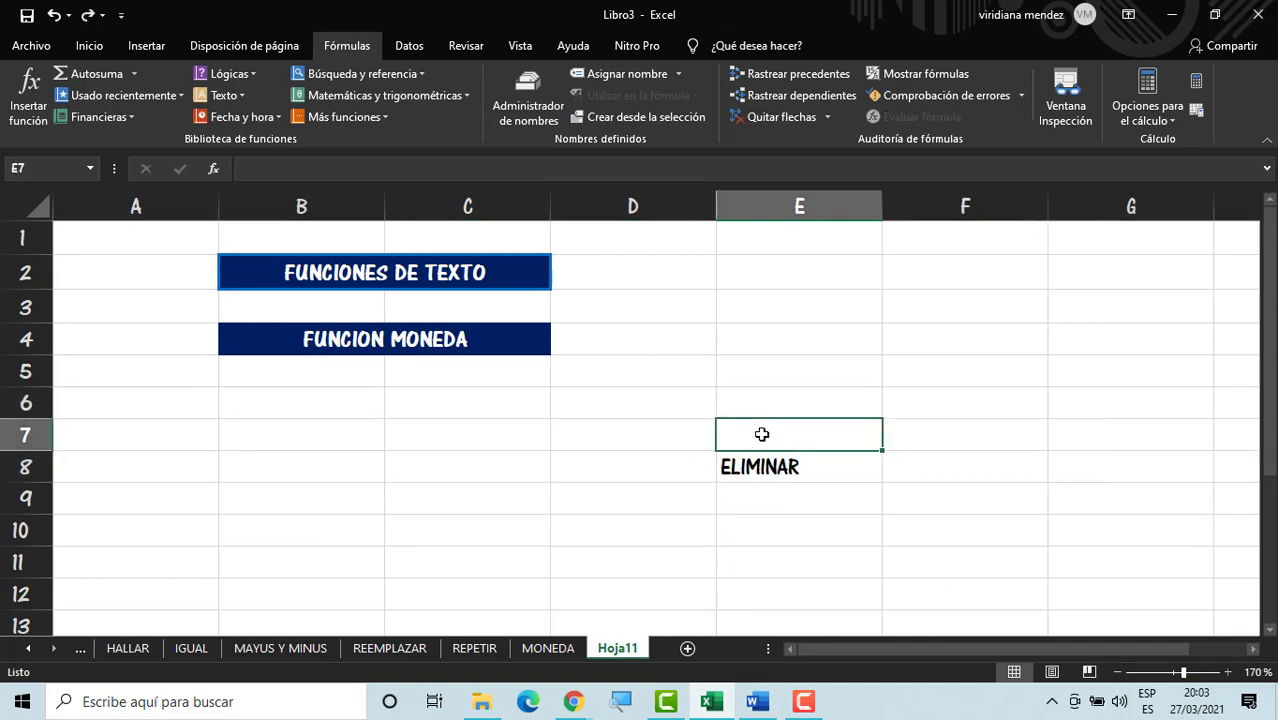
click(790, 465)
click(824, 503)
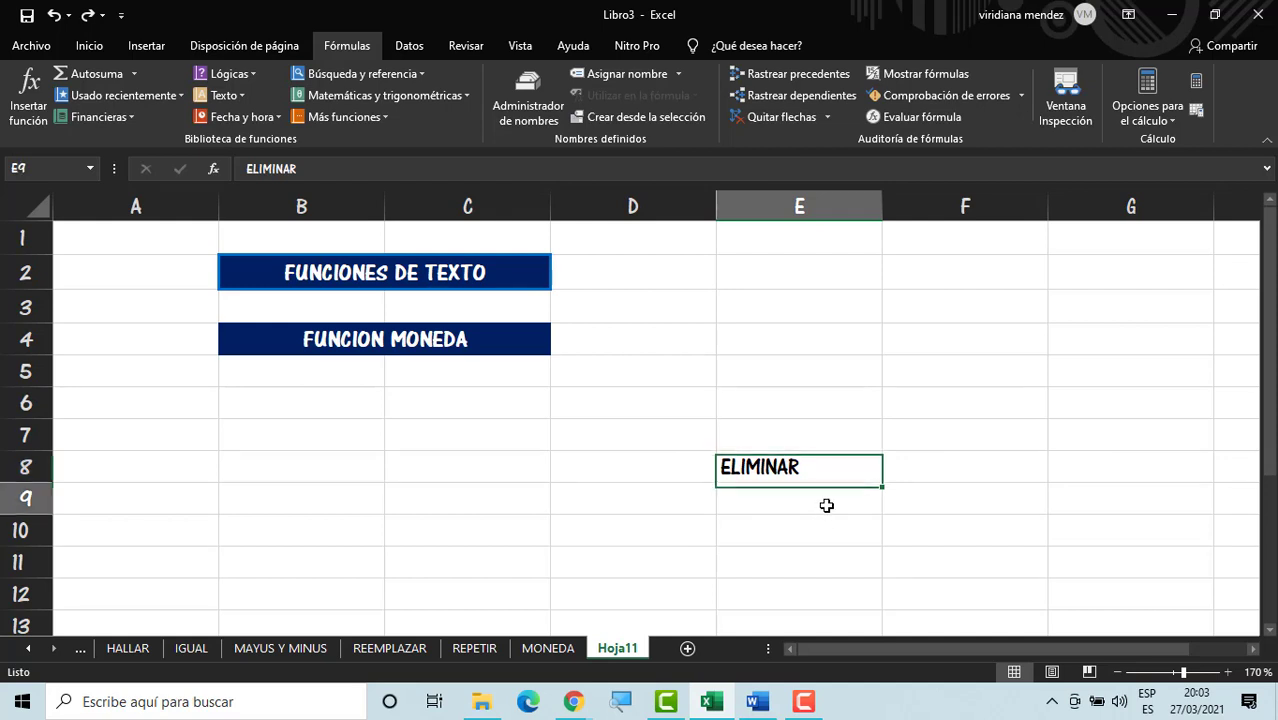
click(801, 466)
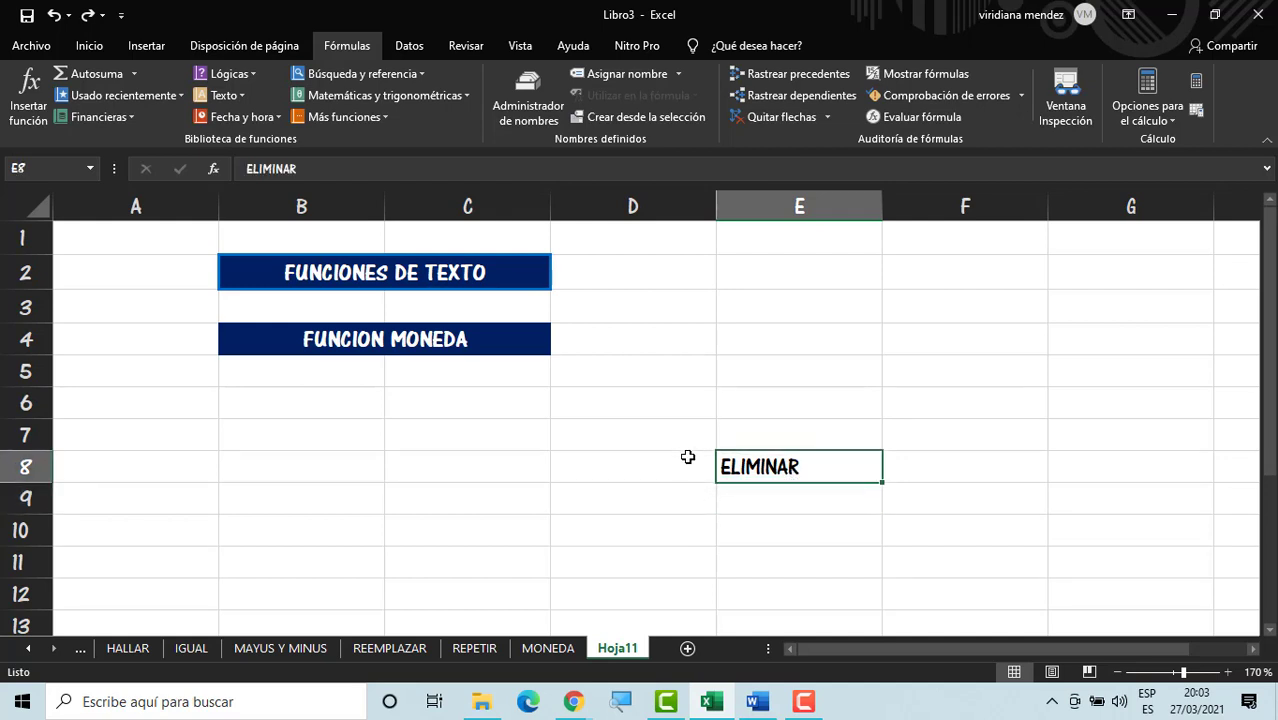
Step: Delete the entire columns E to G of Hoja11, including the ELIMINAR text
drag(805, 208, 1112, 210)
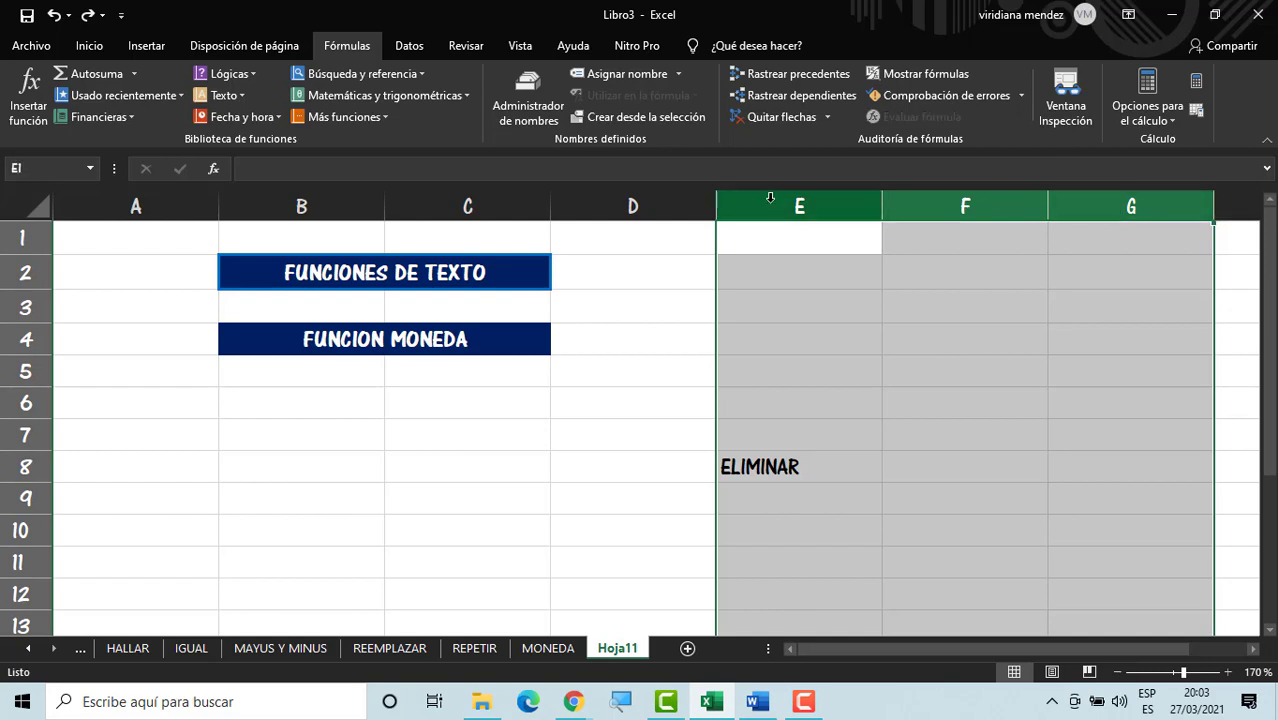
right_click(770, 198)
click(828, 350)
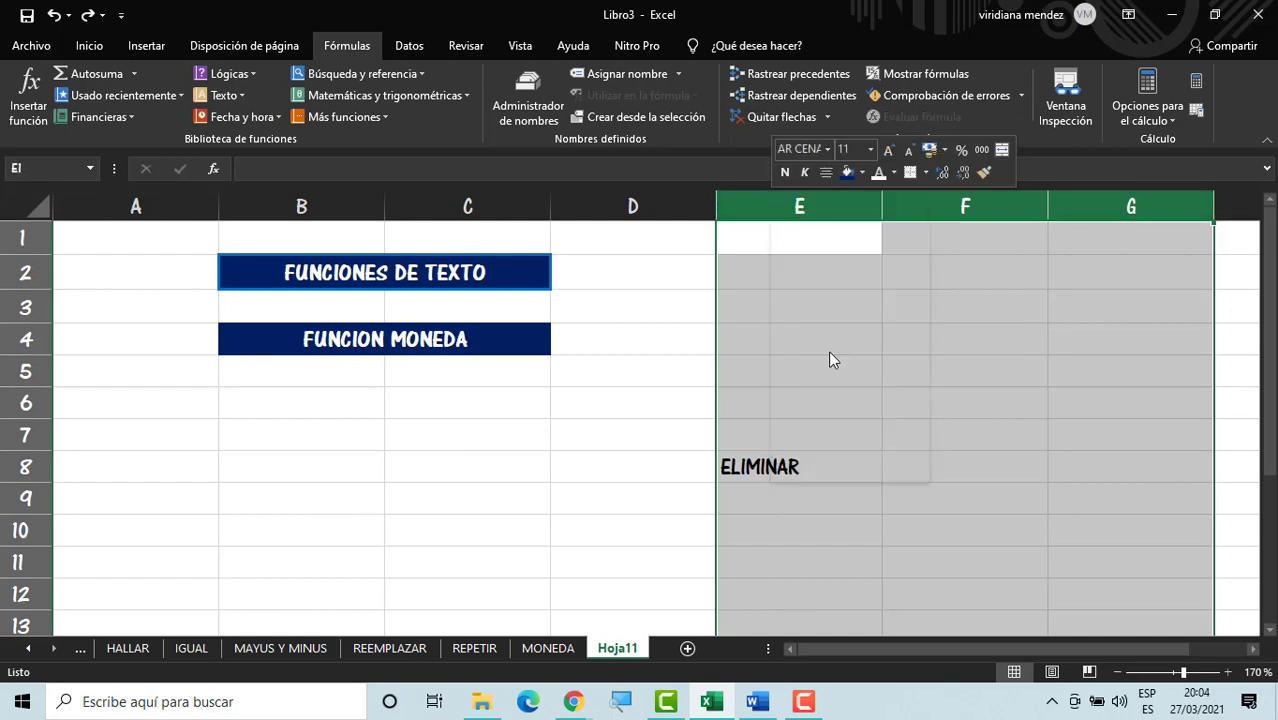
click(600, 335)
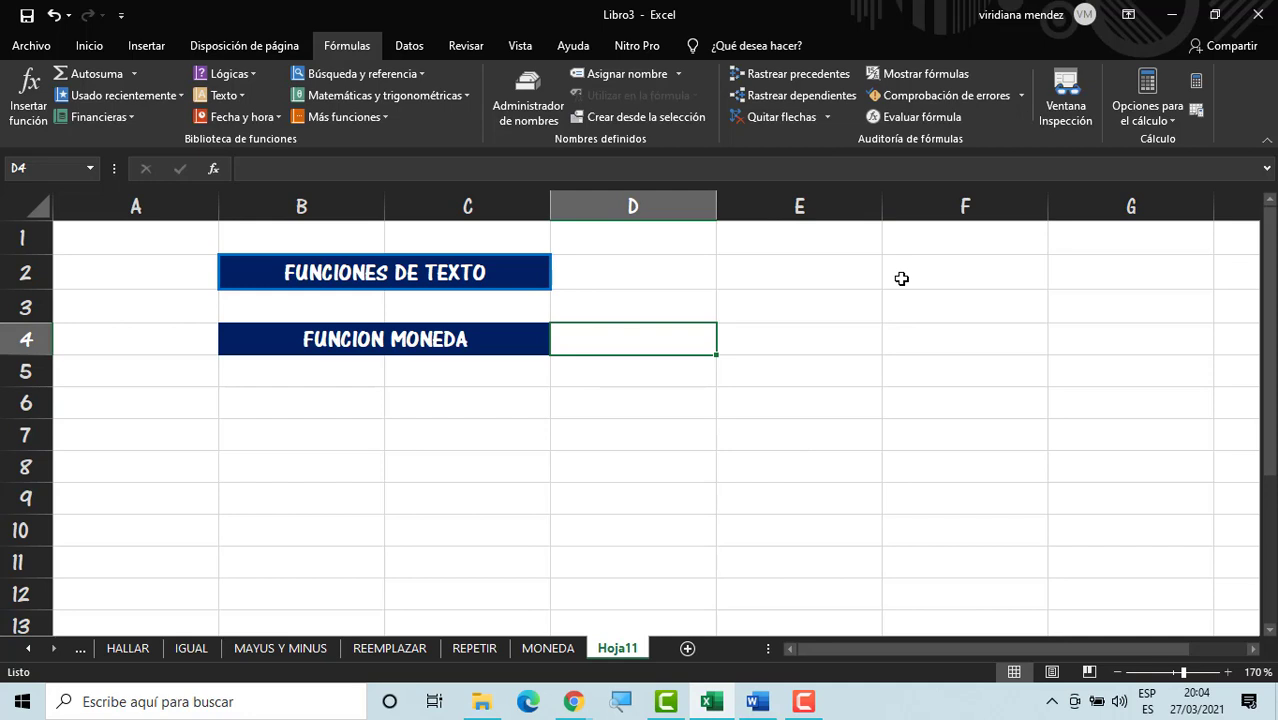
Step: Change the function heading in merged cell B4 to FUNCION UNIR CADENA
click(803, 373)
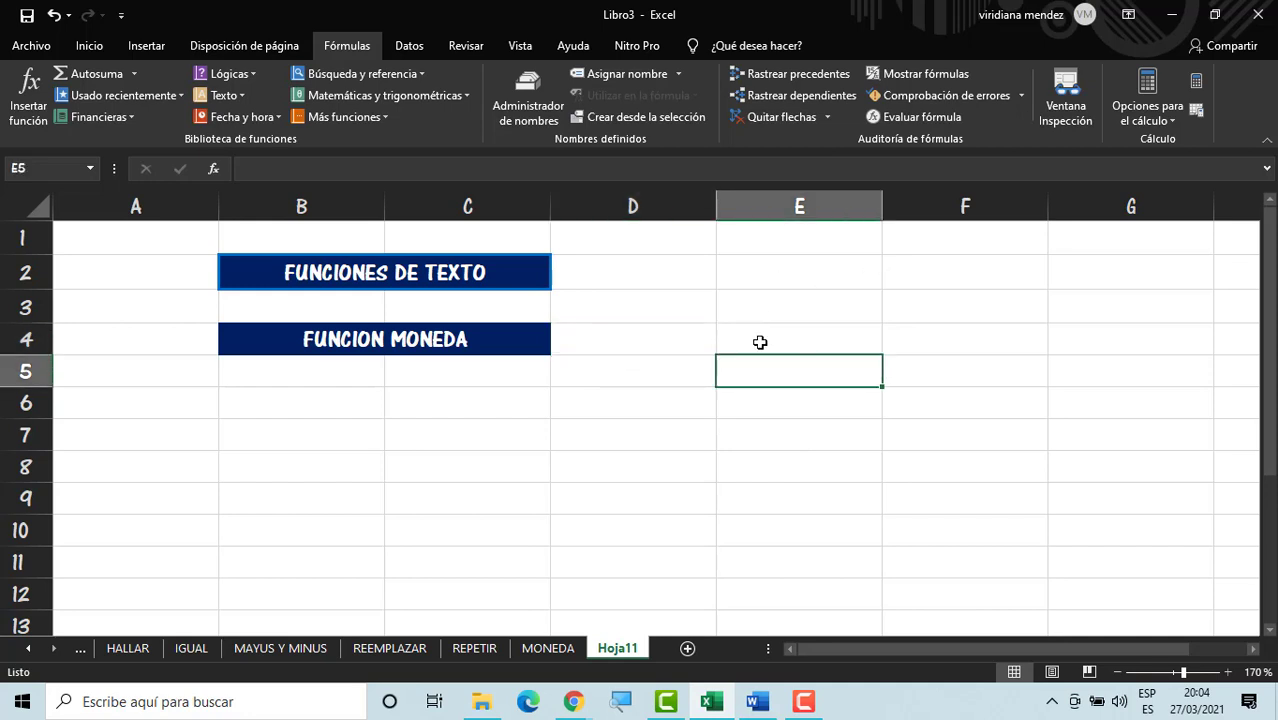
key(Up)
key(Left)
key(Left)
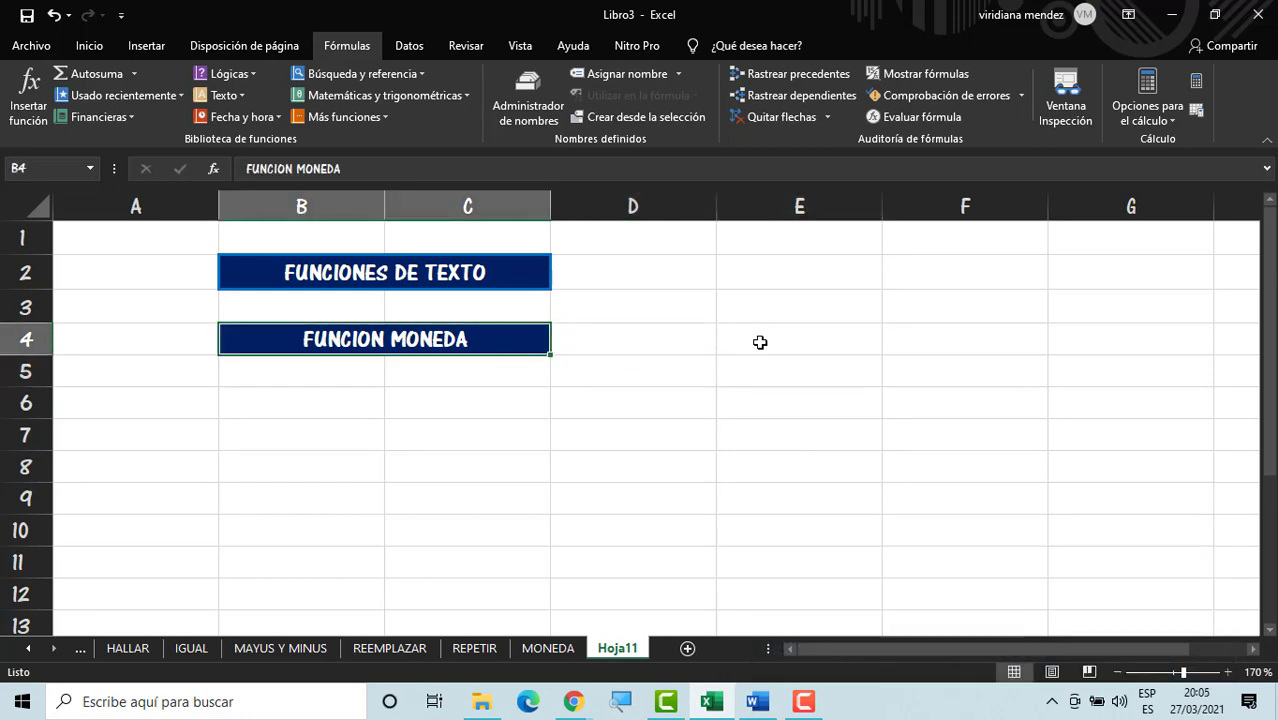
double_click(495, 345)
key(BackSpace)
key(BackSpace)
key(BackSpace)
key(BackSpace)
key(BackSpace)
key(BackSpace)
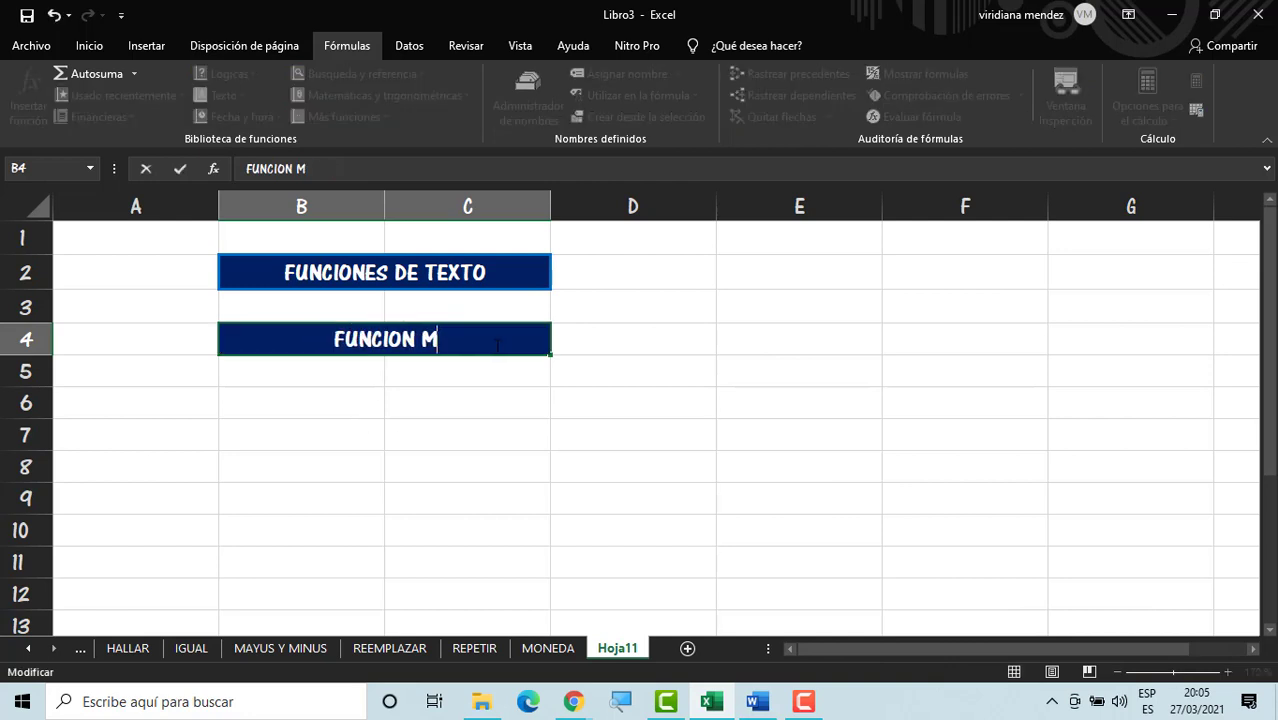
text(UNIR)
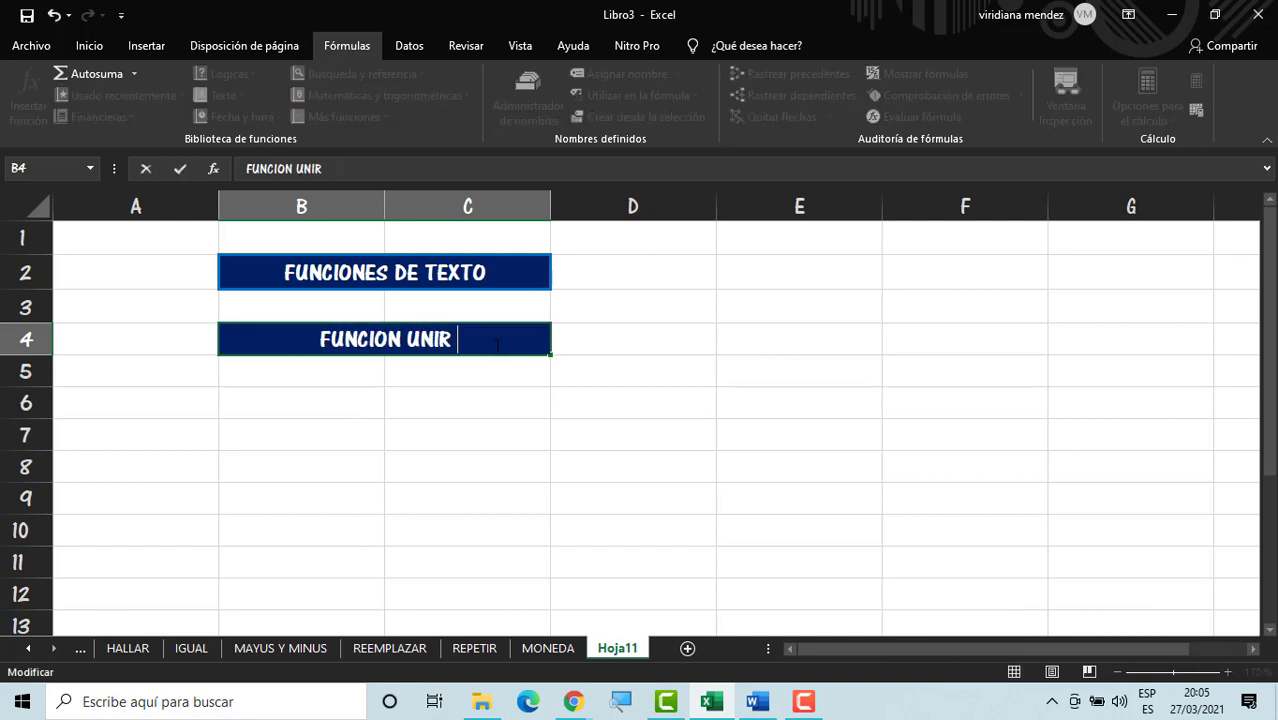
text( CADENA)
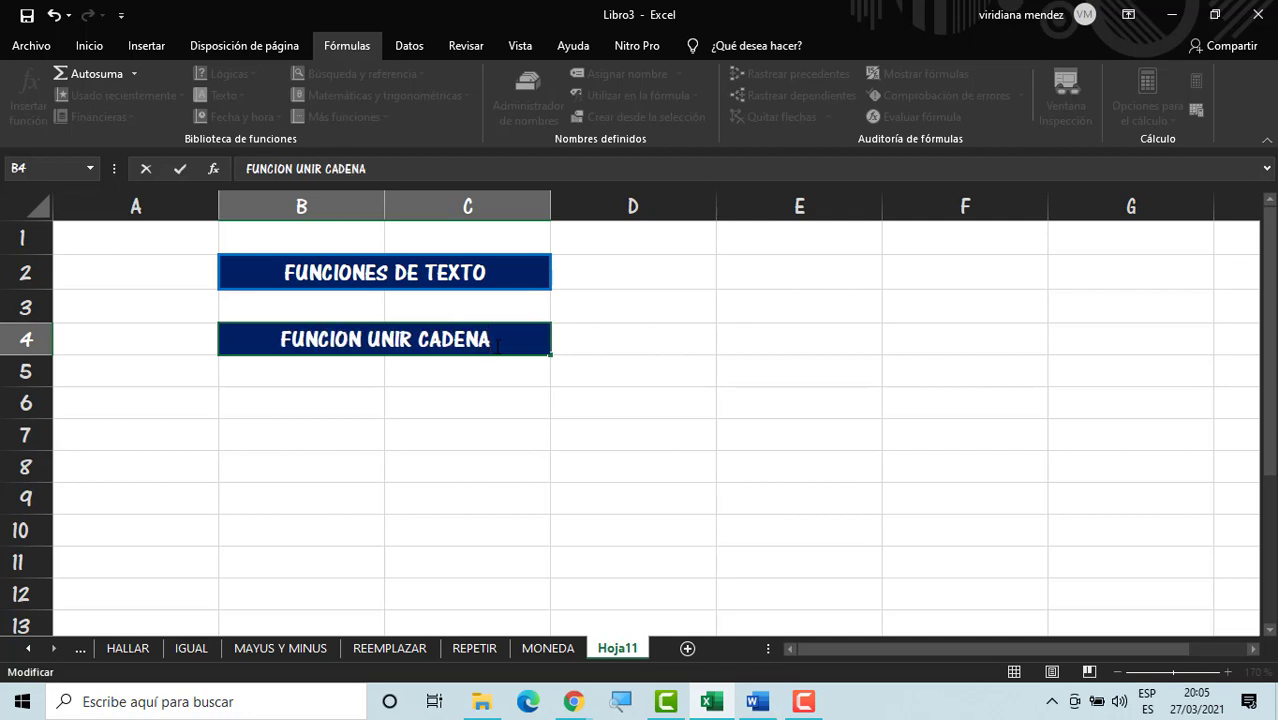
Step: Enter the texts DATOS, FRON and TAB down column B in cells B7 to B9
click(324, 428)
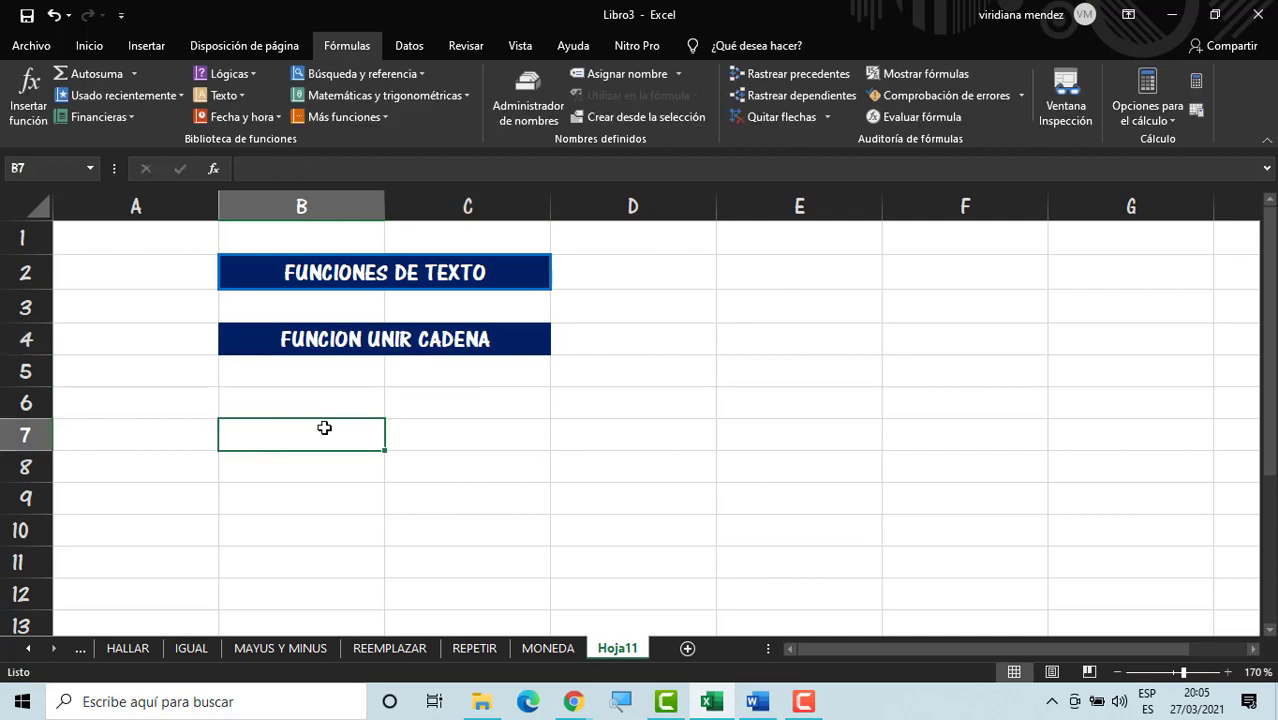
text(DATOS)
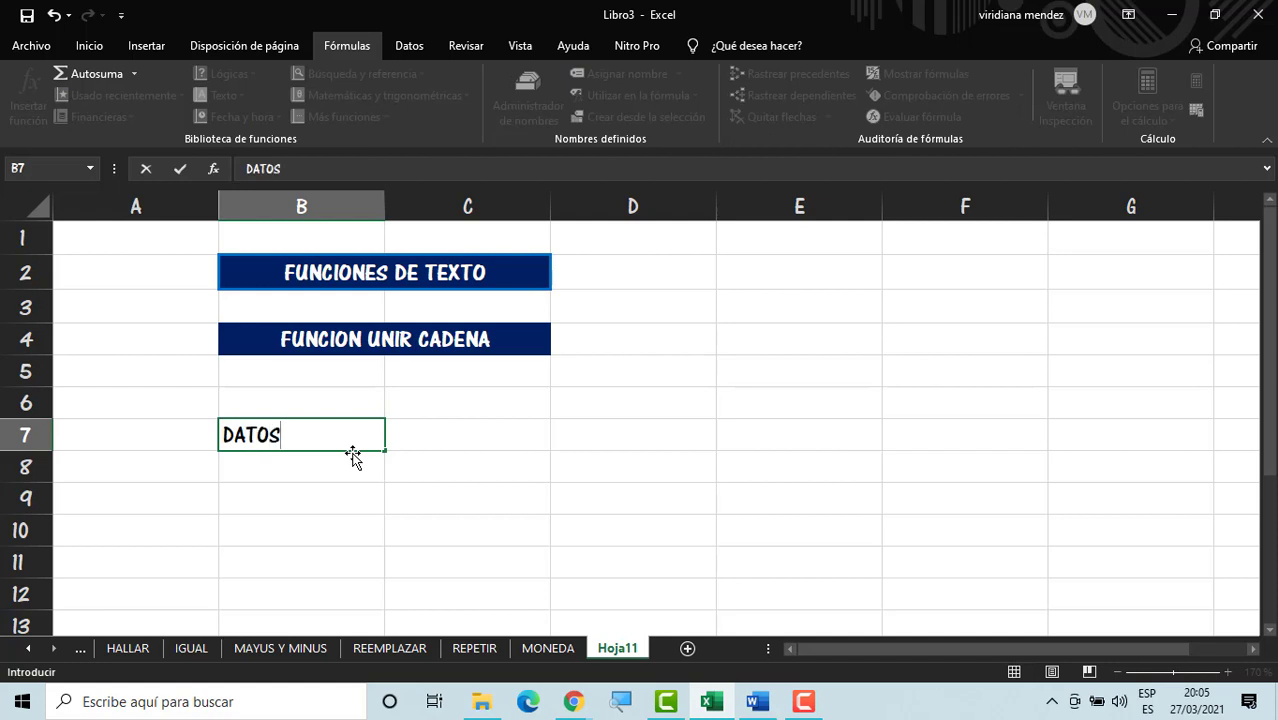
key(Tab)
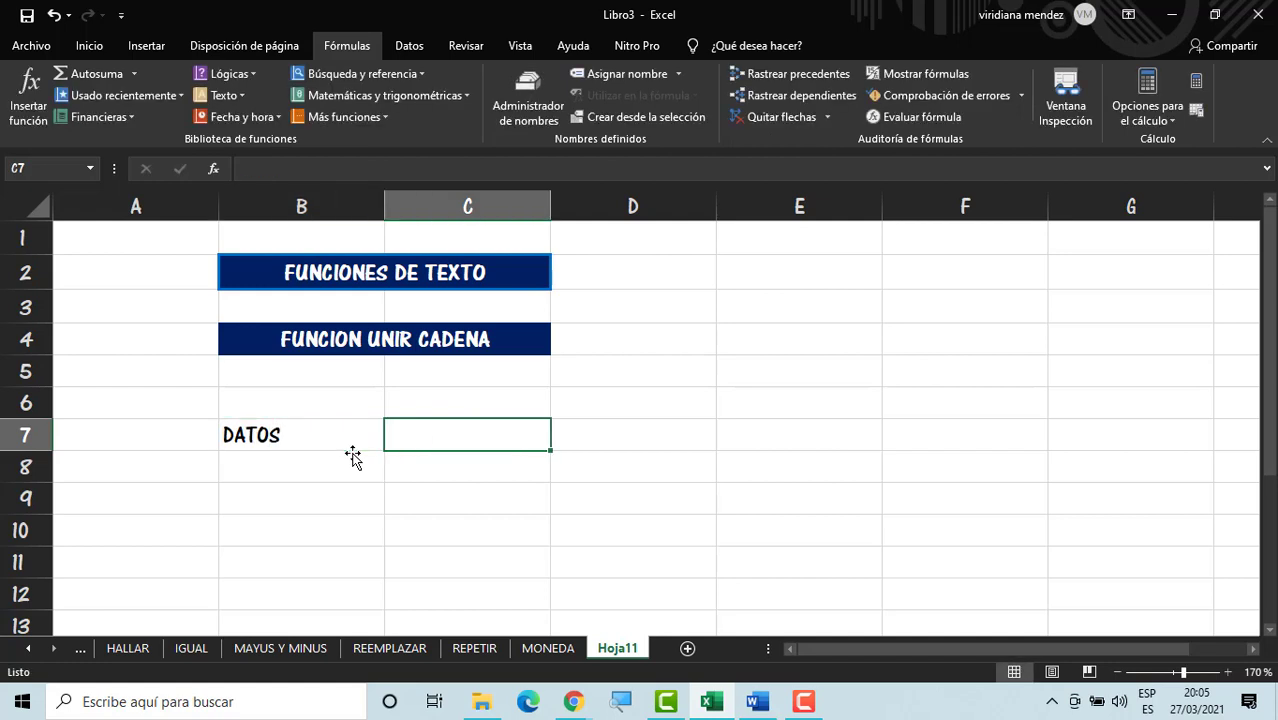
key(Return)
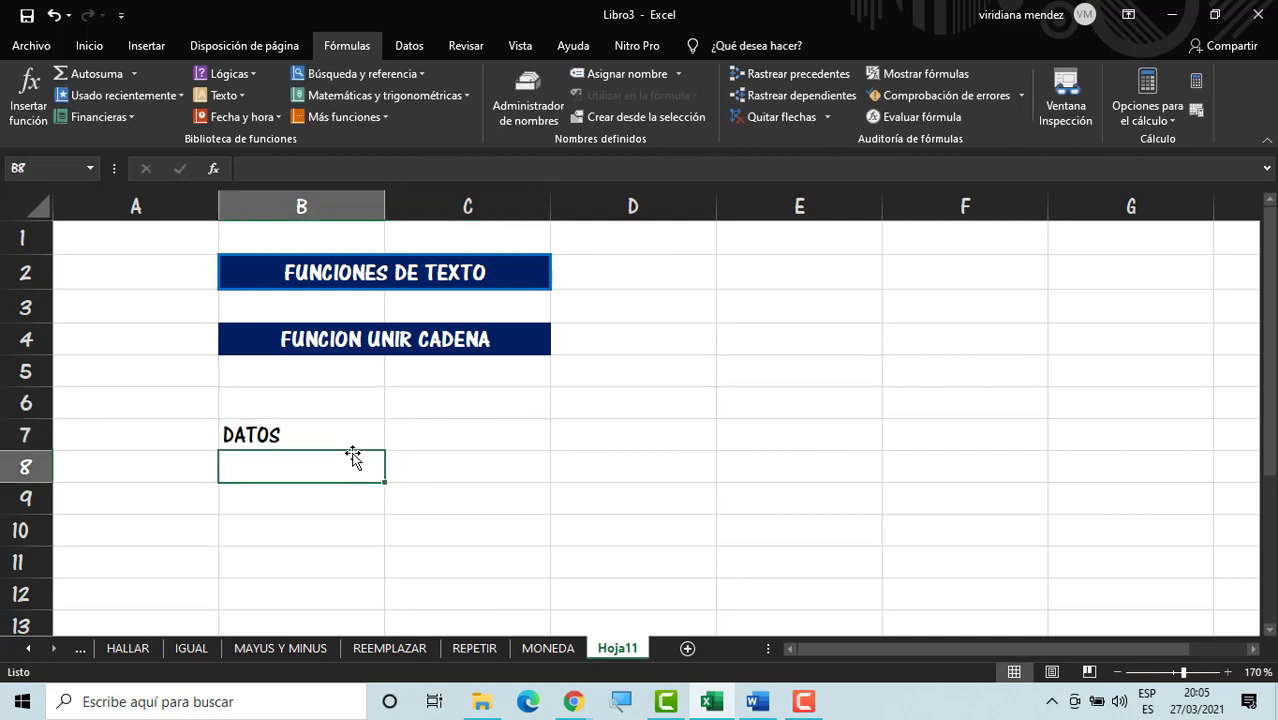
text(FRON)
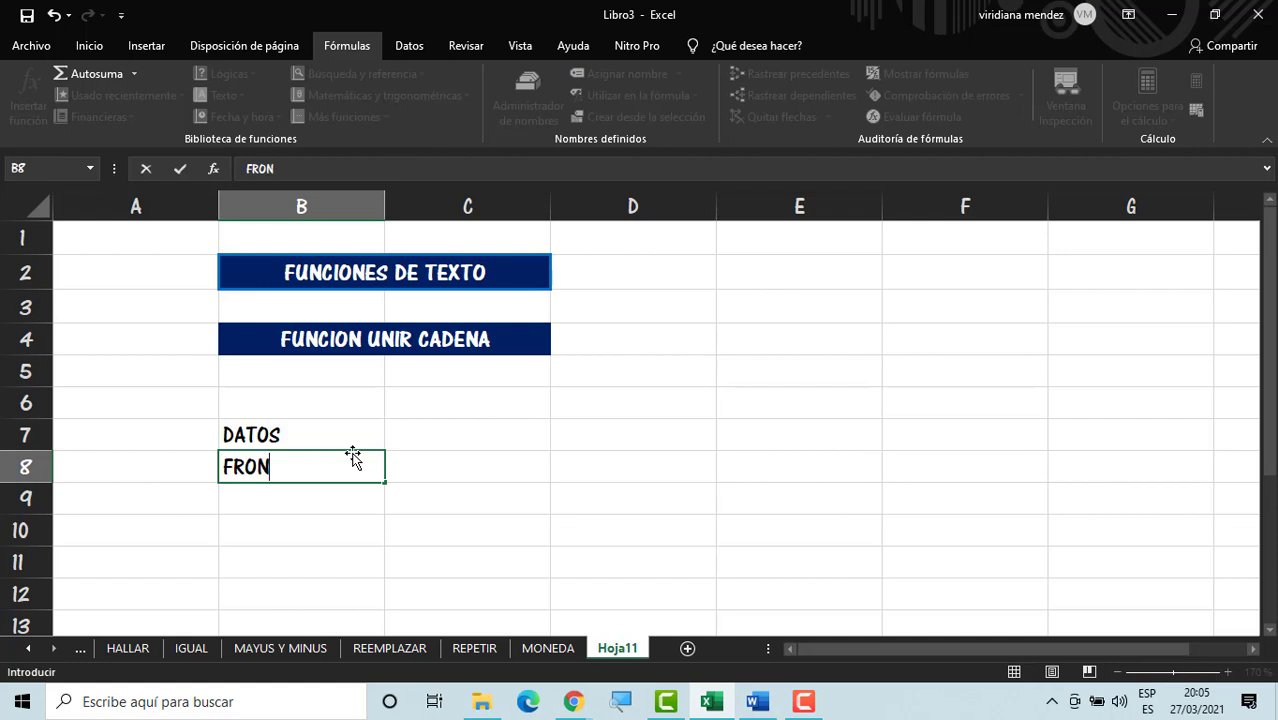
key(Return)
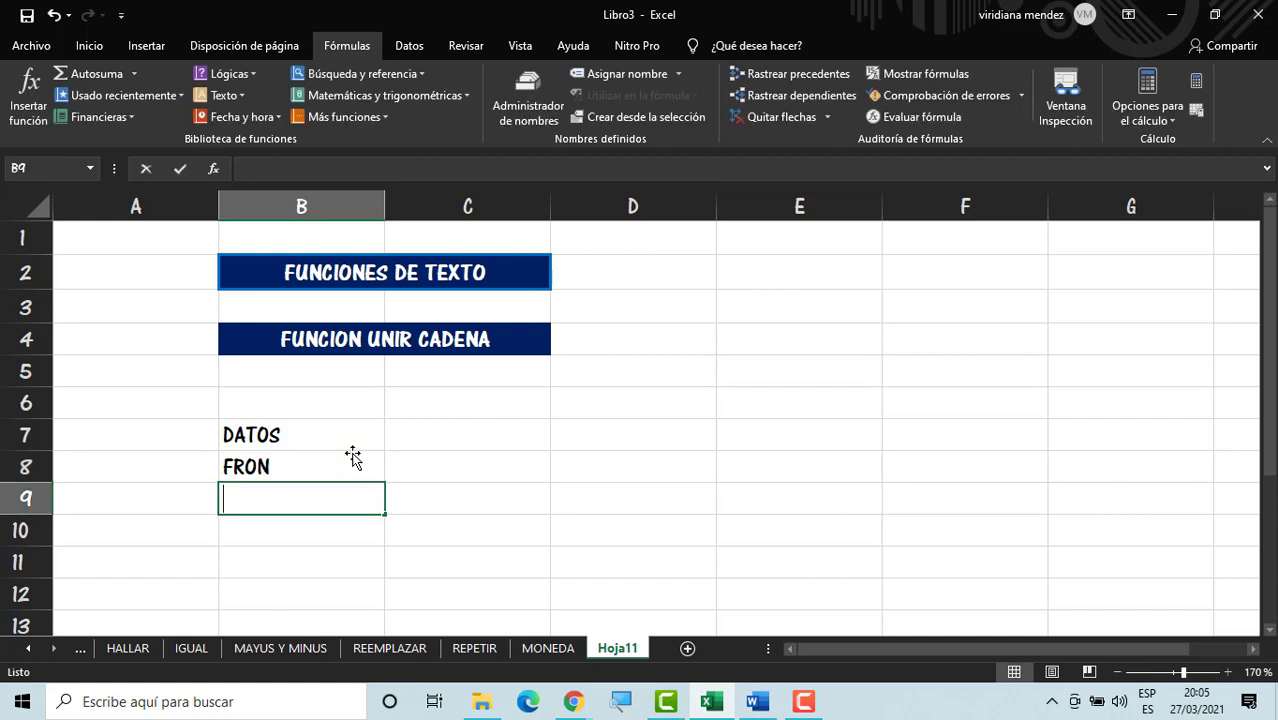
text(TERA)
key(BackSpace)
key(BackSpace)
key(BackSpace)
key(BackSpace)
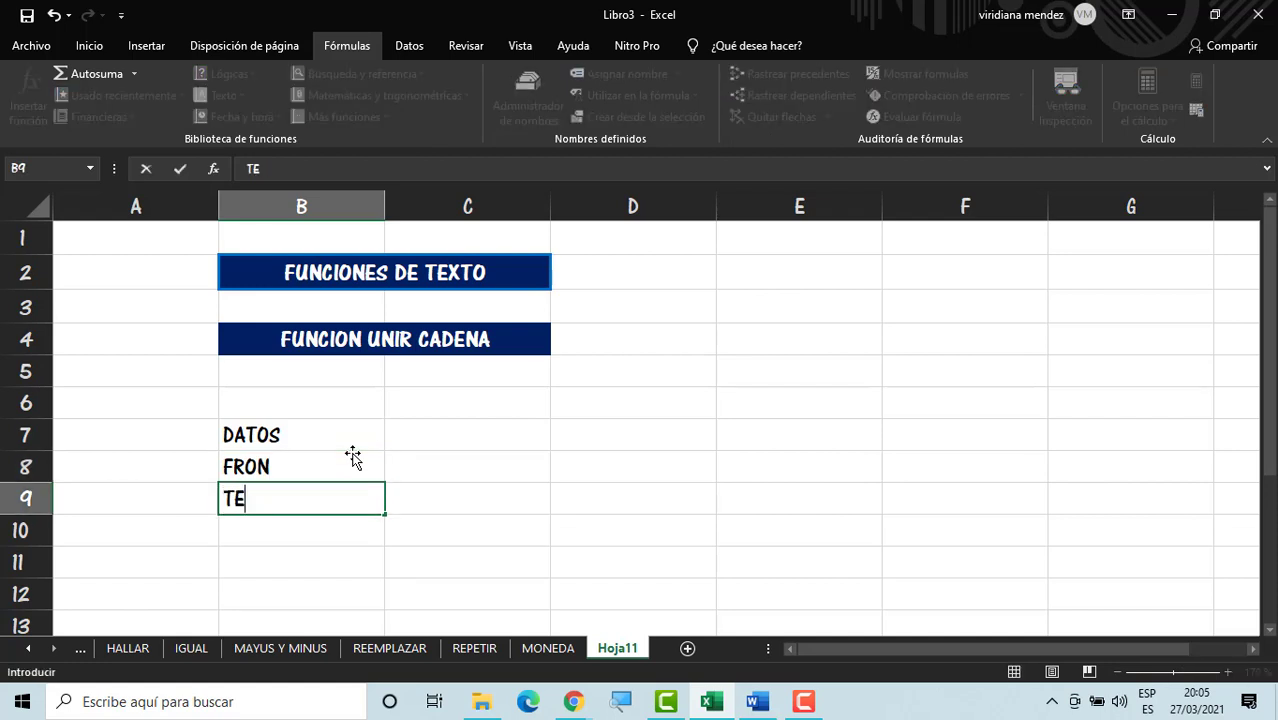
text(TAB)
key(Return)
Step: Enter the numbers 2021, 3 and 27 below TAB in cells B10 to B12
text(2021)
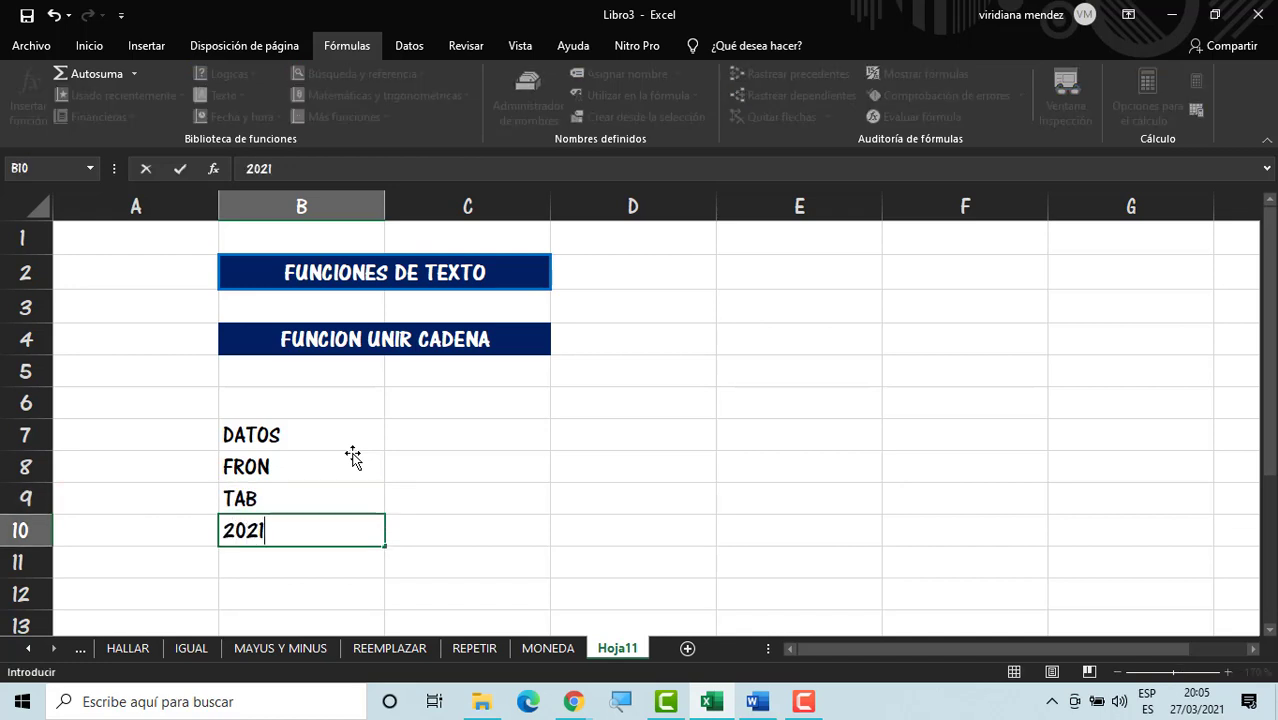
key(Return)
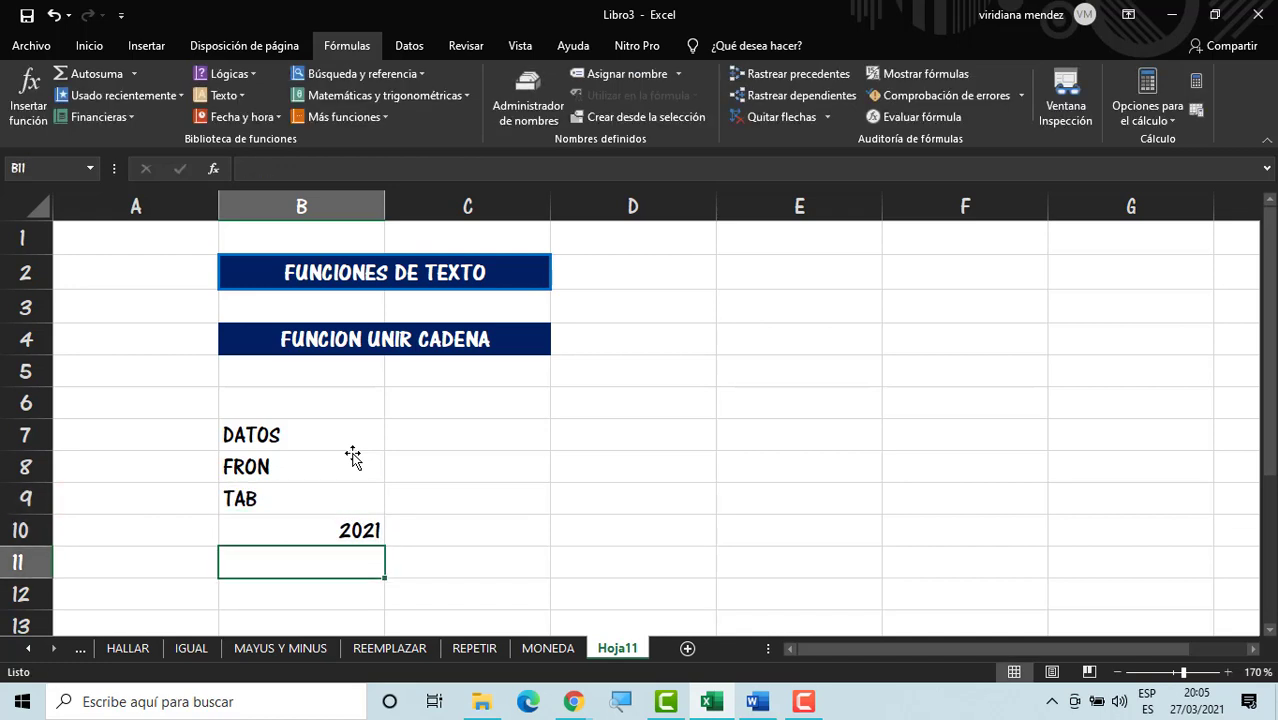
text(03)
key(Return)
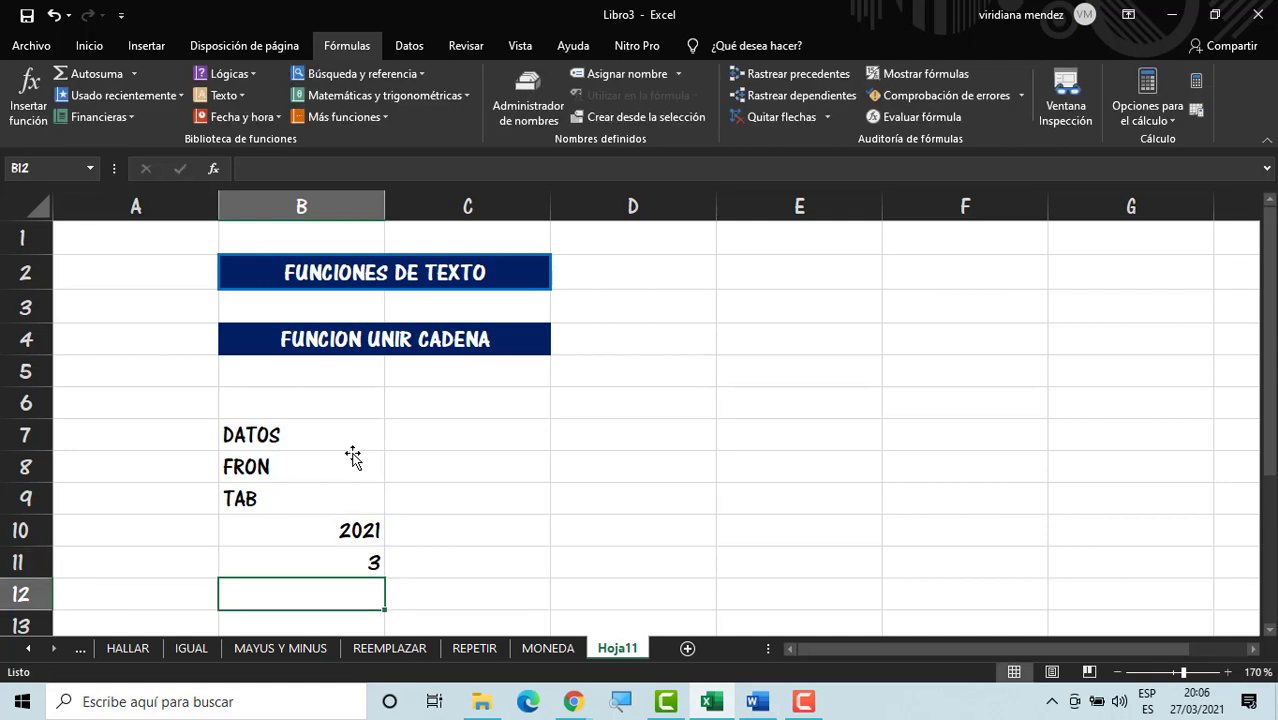
text(27)
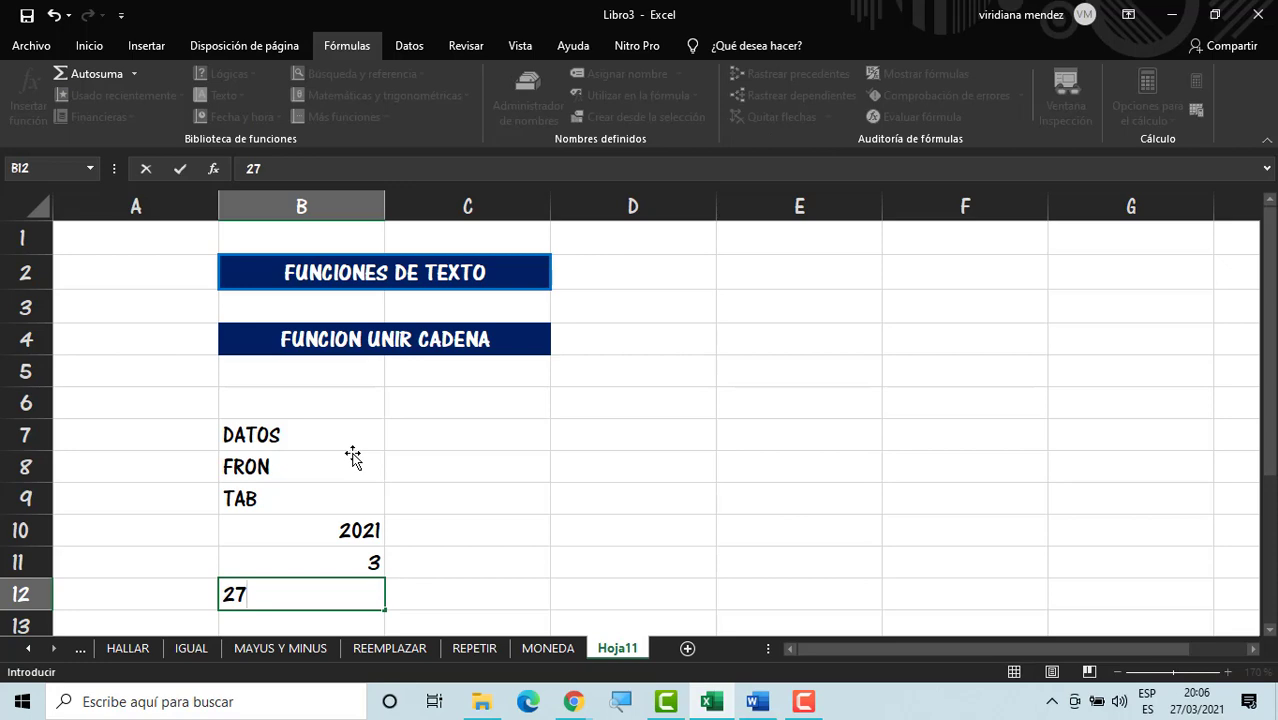
key(Return)
Step: Enter the text CENTRO in cell C8, beside FRON
key(Down)
key(Up)
key(Up)
key(Up)
key(Up)
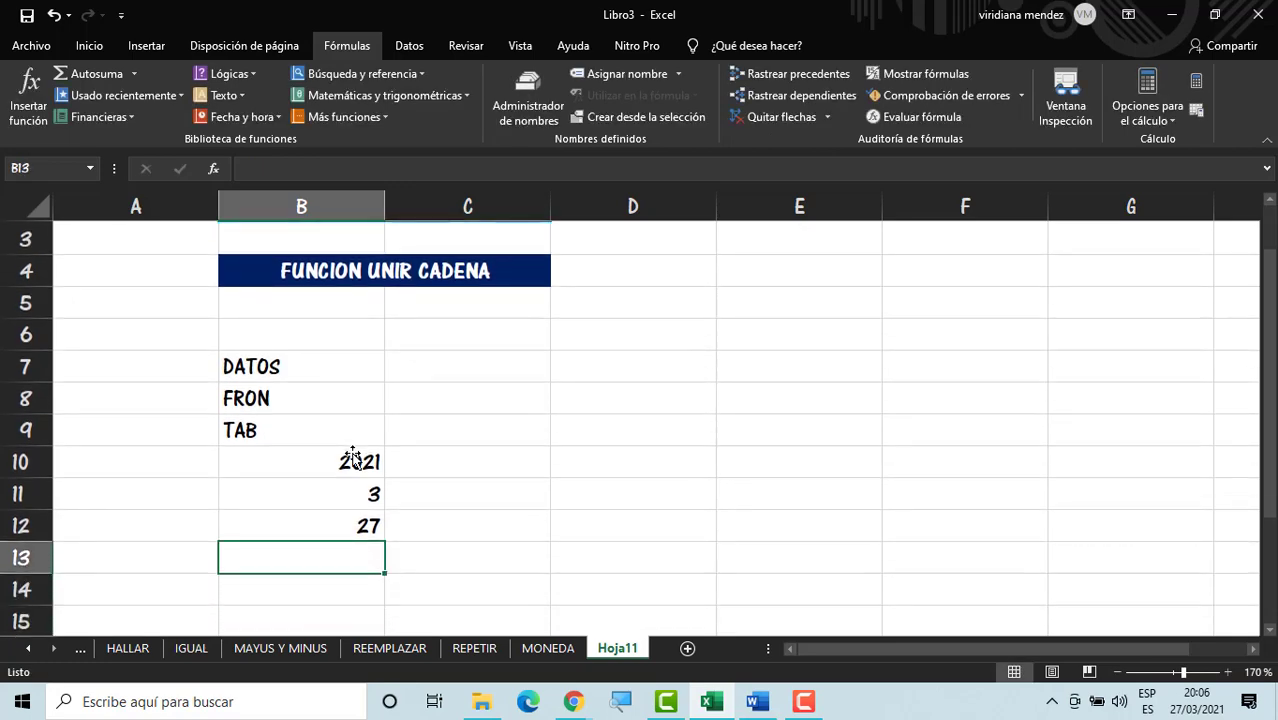
key(Up)
key(Up)
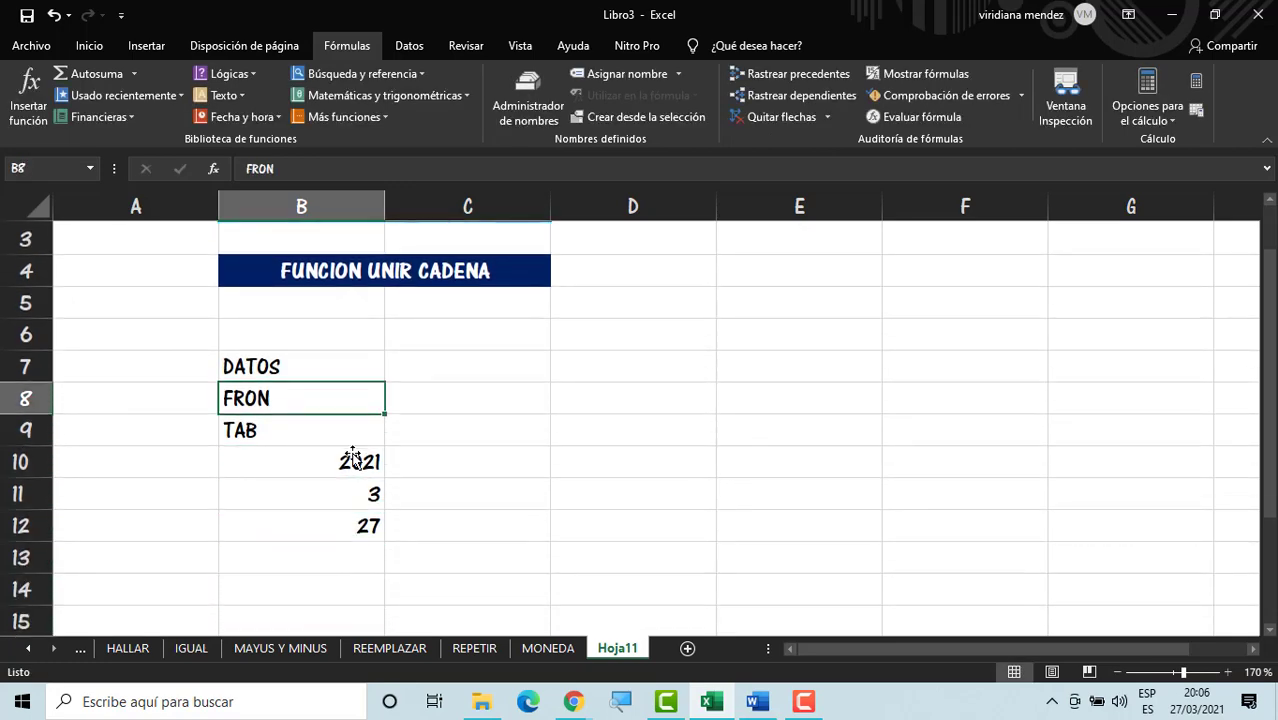
key(Right)
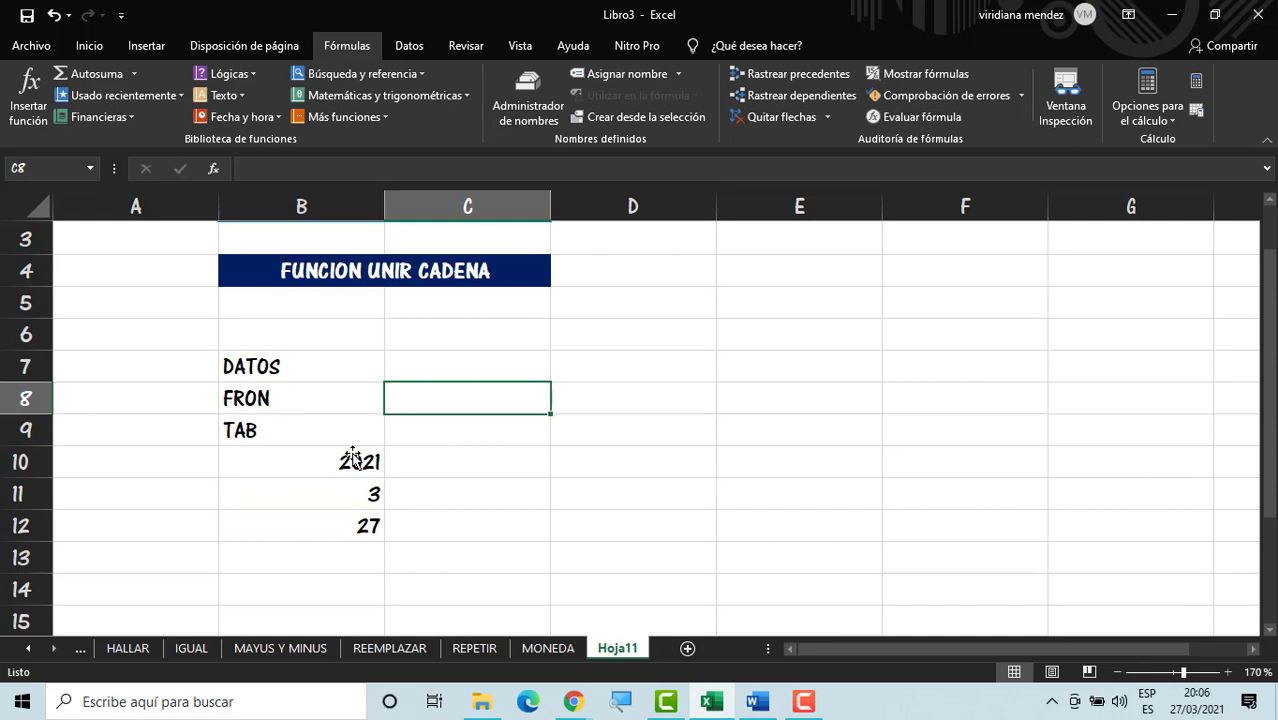
text(CENTRO)
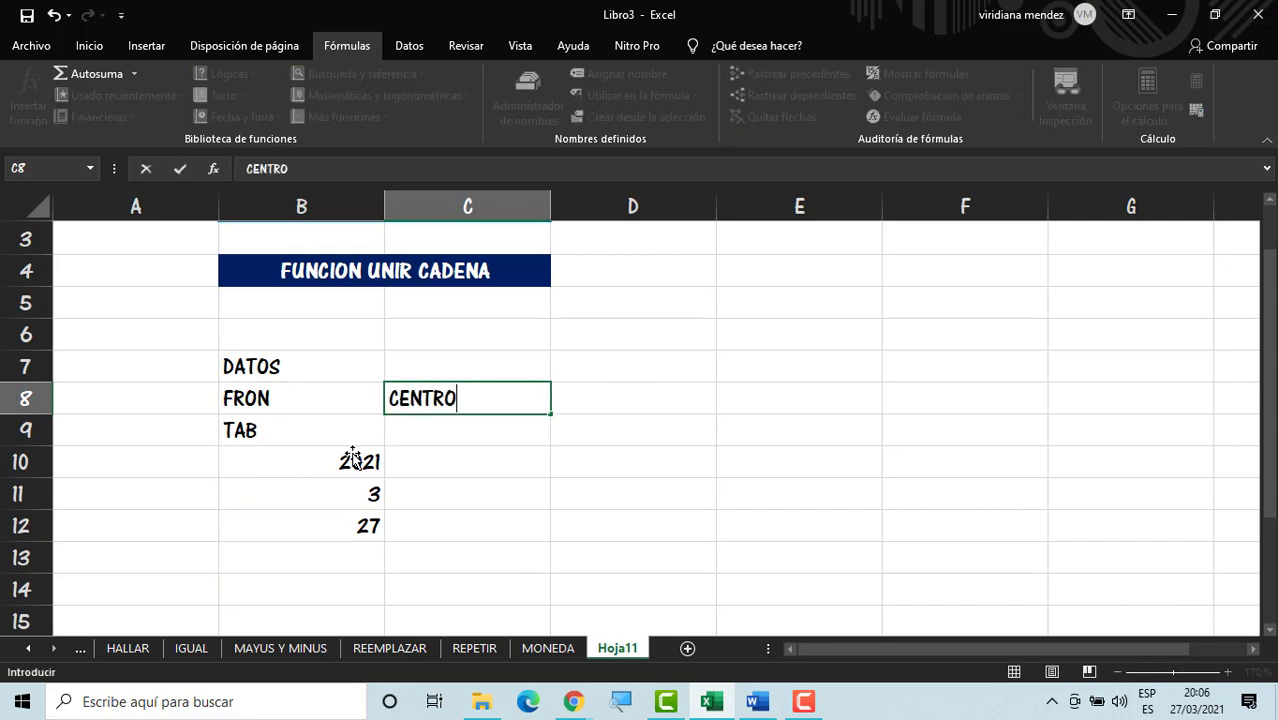
key(Return)
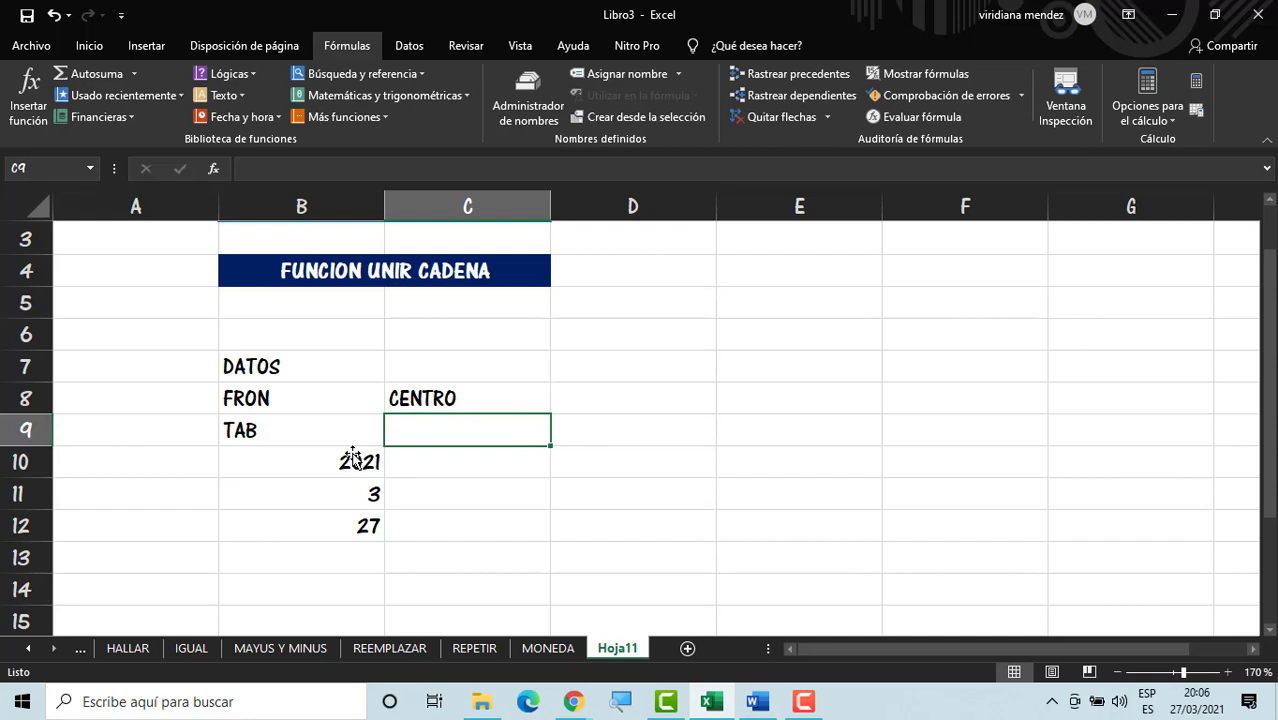
Step: Centre the contents of the range B7:C12 horizontally
key(Down)
key(Down)
key(Down)
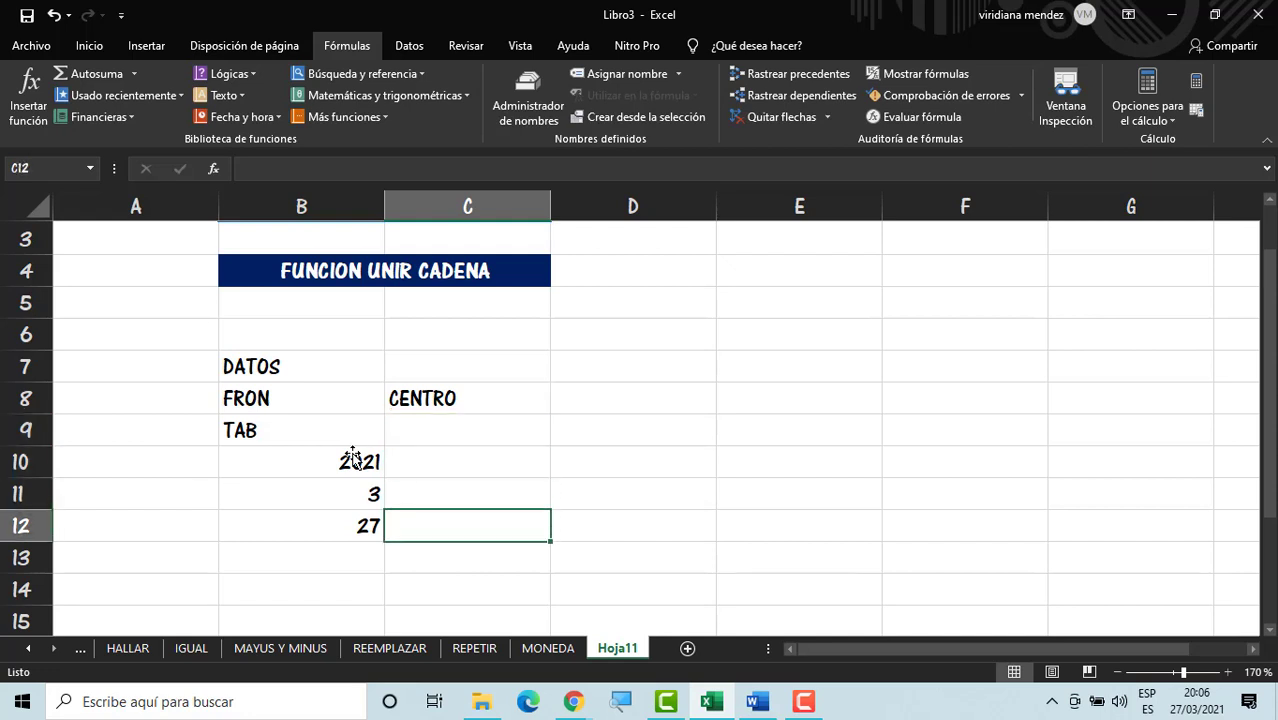
drag(328, 354, 426, 525)
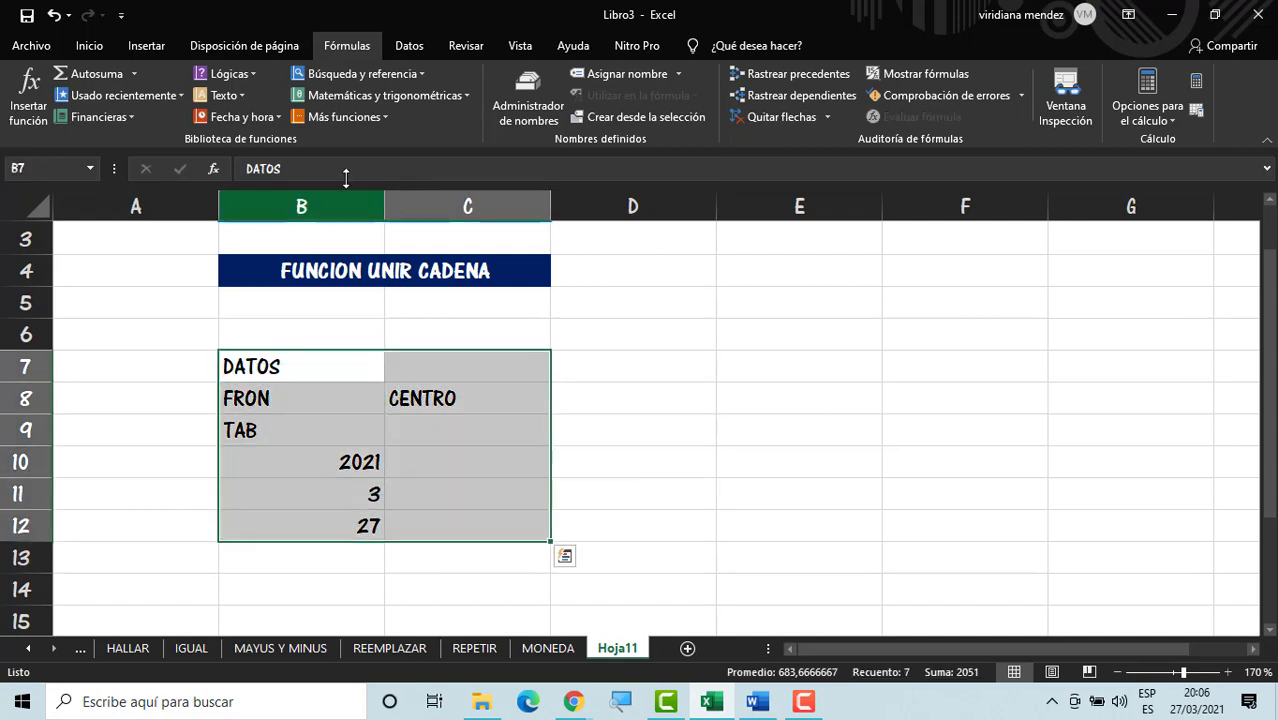
click(89, 45)
click(323, 112)
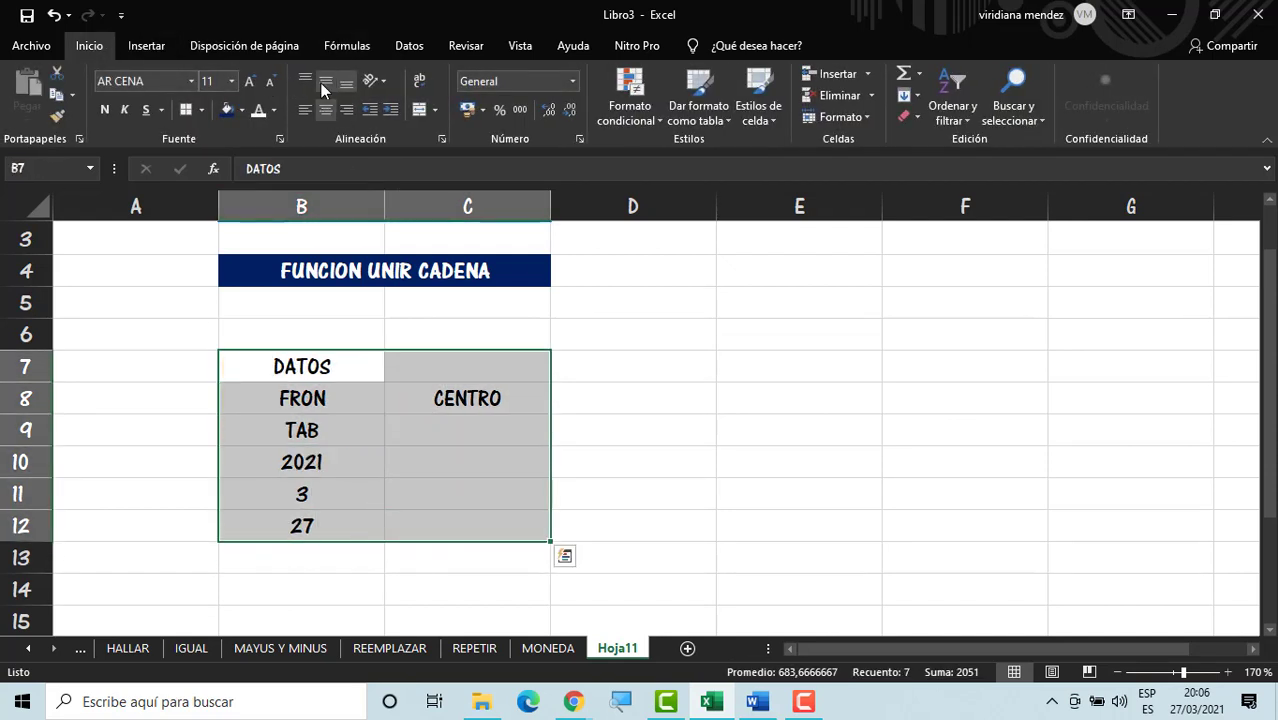
click(653, 462)
Step: Enter the values 25, 36, 1 and 0 below CENTRO in cells C9 to C12
click(481, 435)
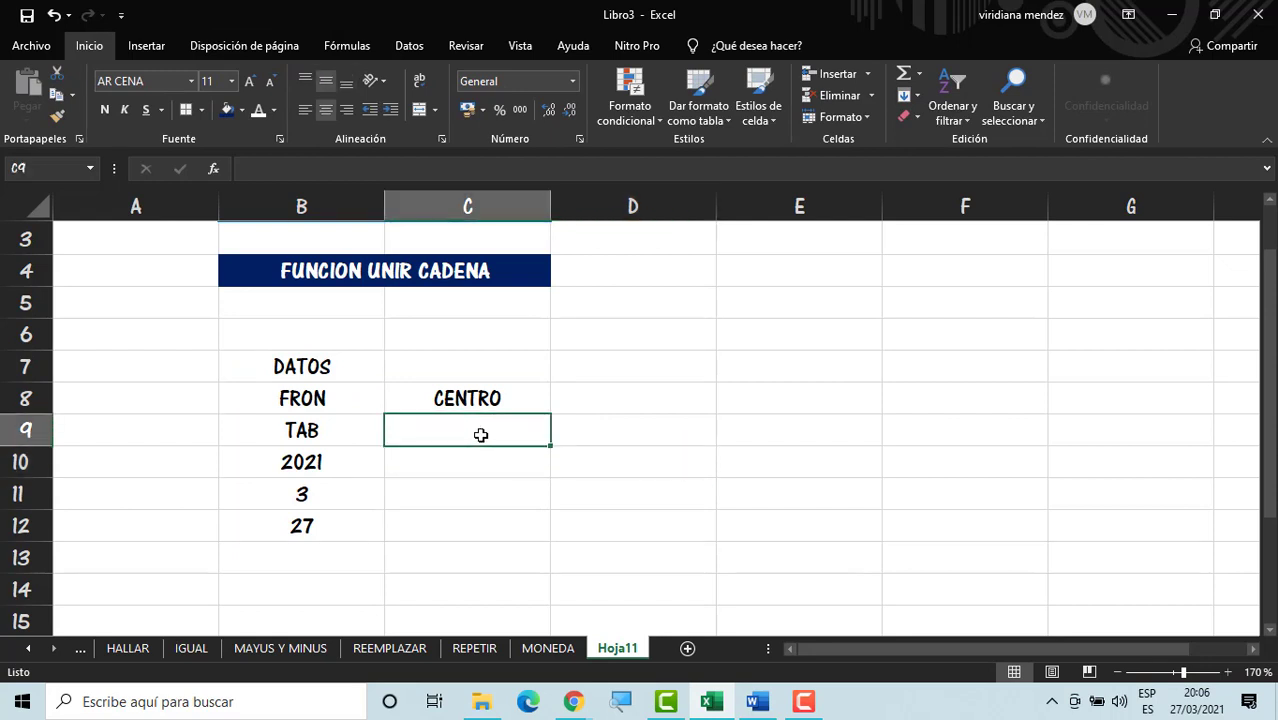
text(25)
key(Return)
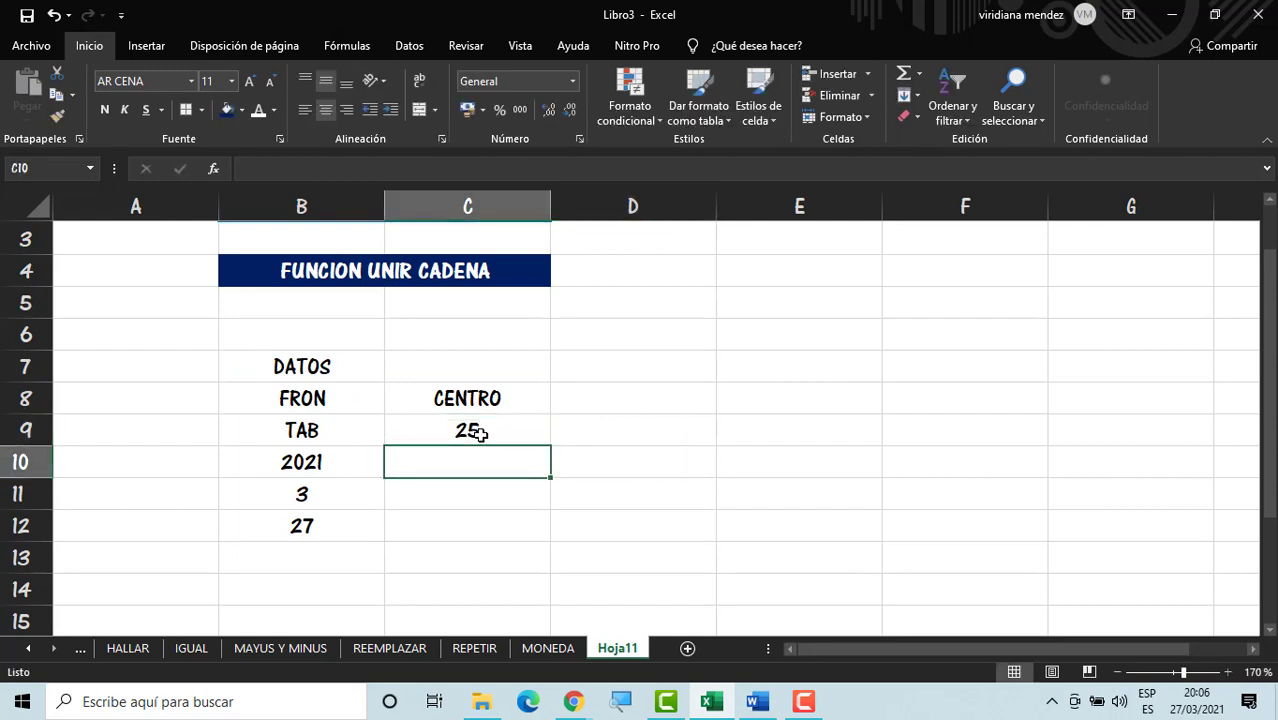
text(36)
key(Return)
text(1)
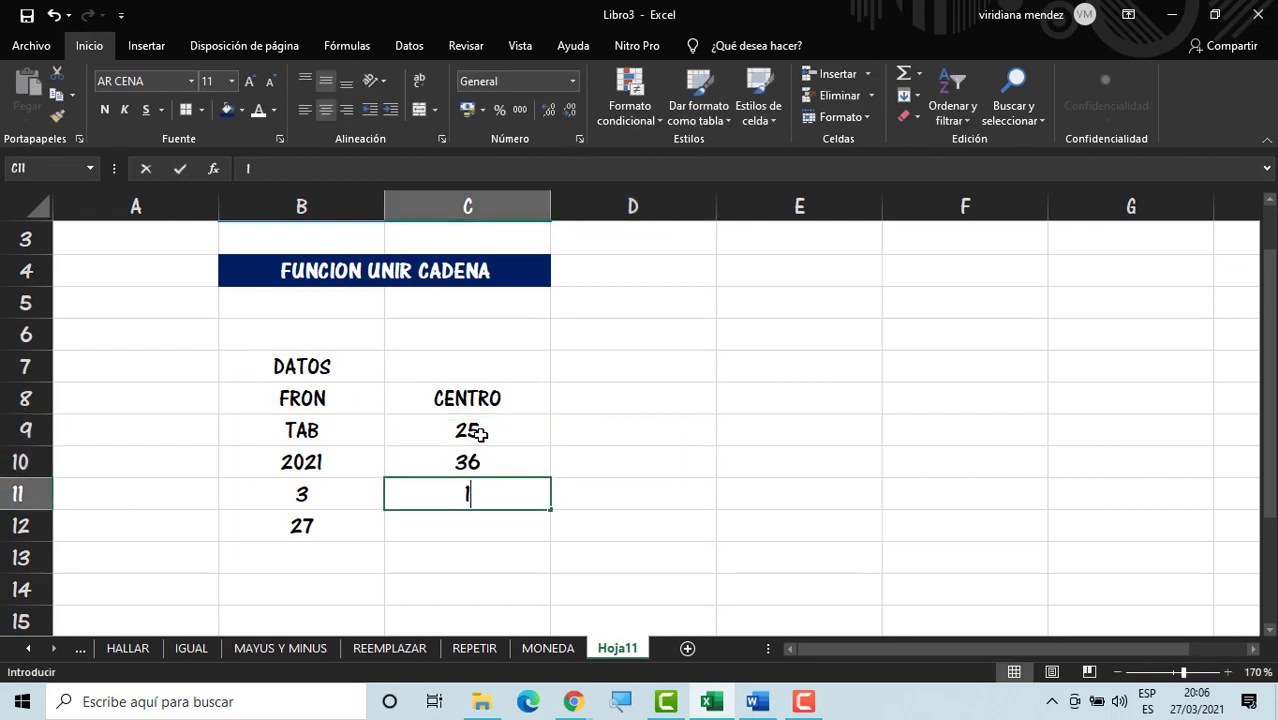
key(Return)
text(0)
key(Return)
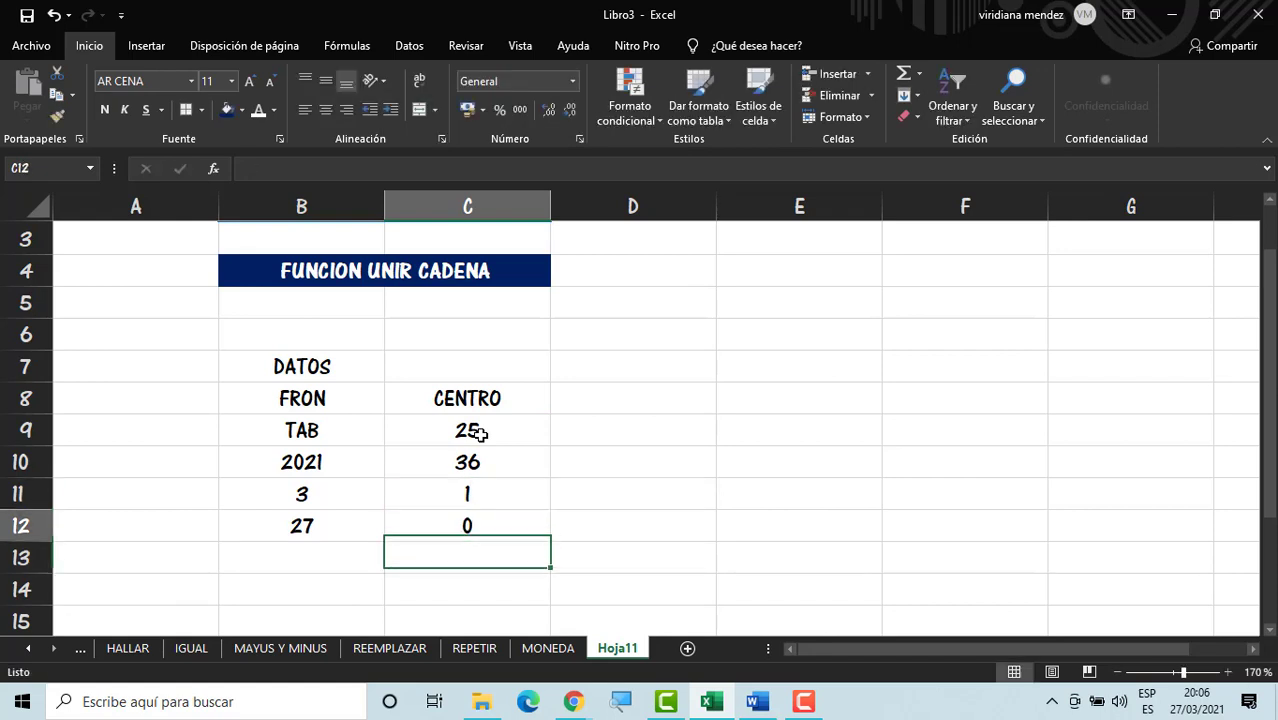
Step: Enter the heading RESULTADO in cell E7, beside the DATOS table
key(Up)
key(Up)
key(Up)
key(Up)
key(Up)
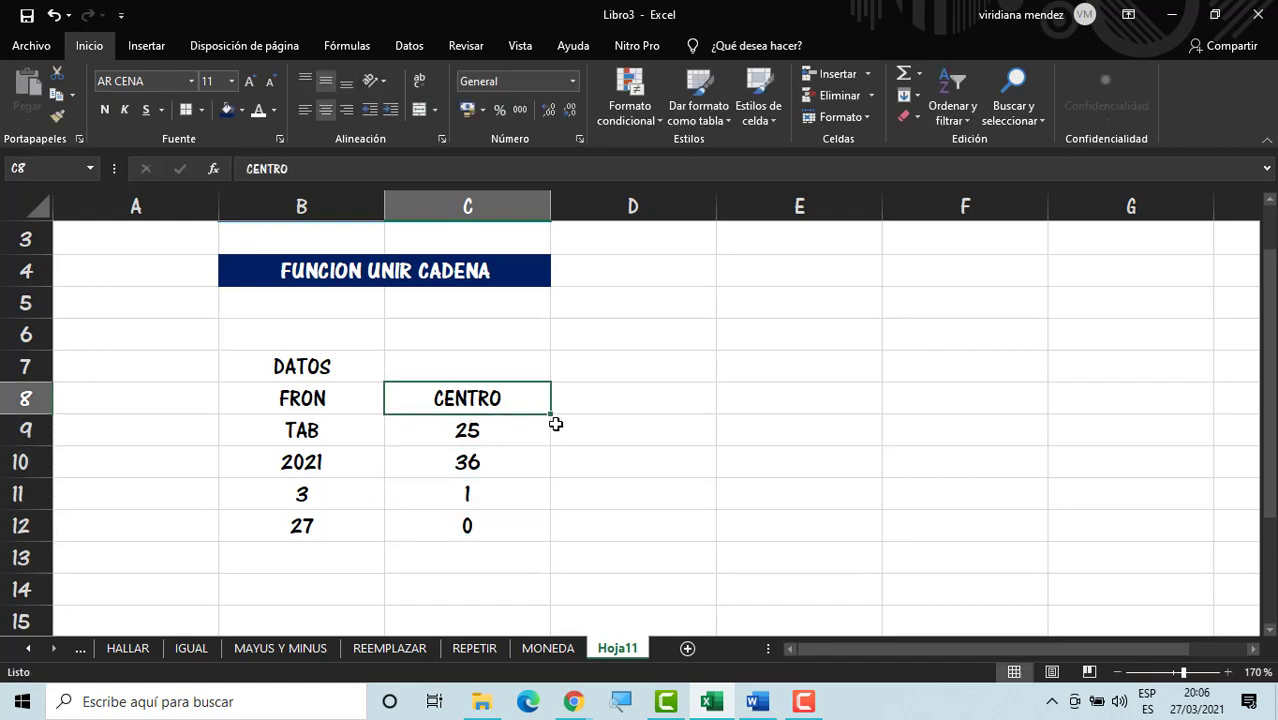
click(732, 397)
click(735, 364)
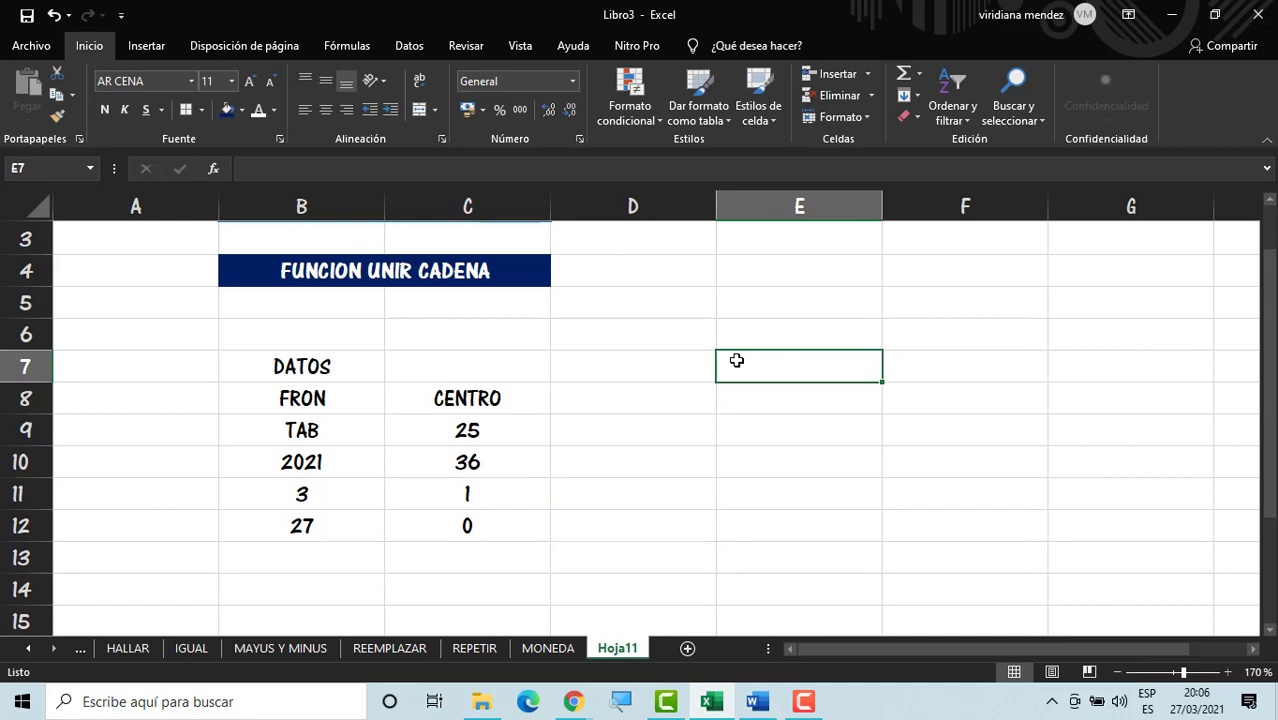
text(RESULTADO)
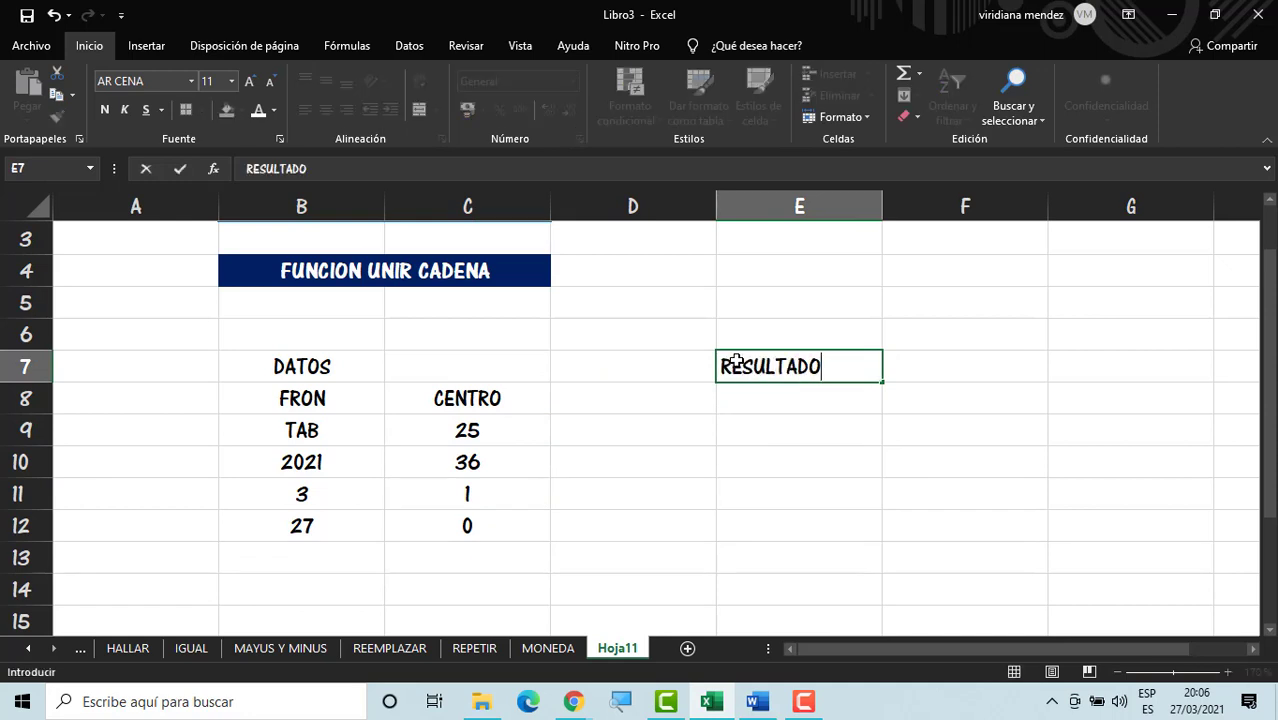
key(Return)
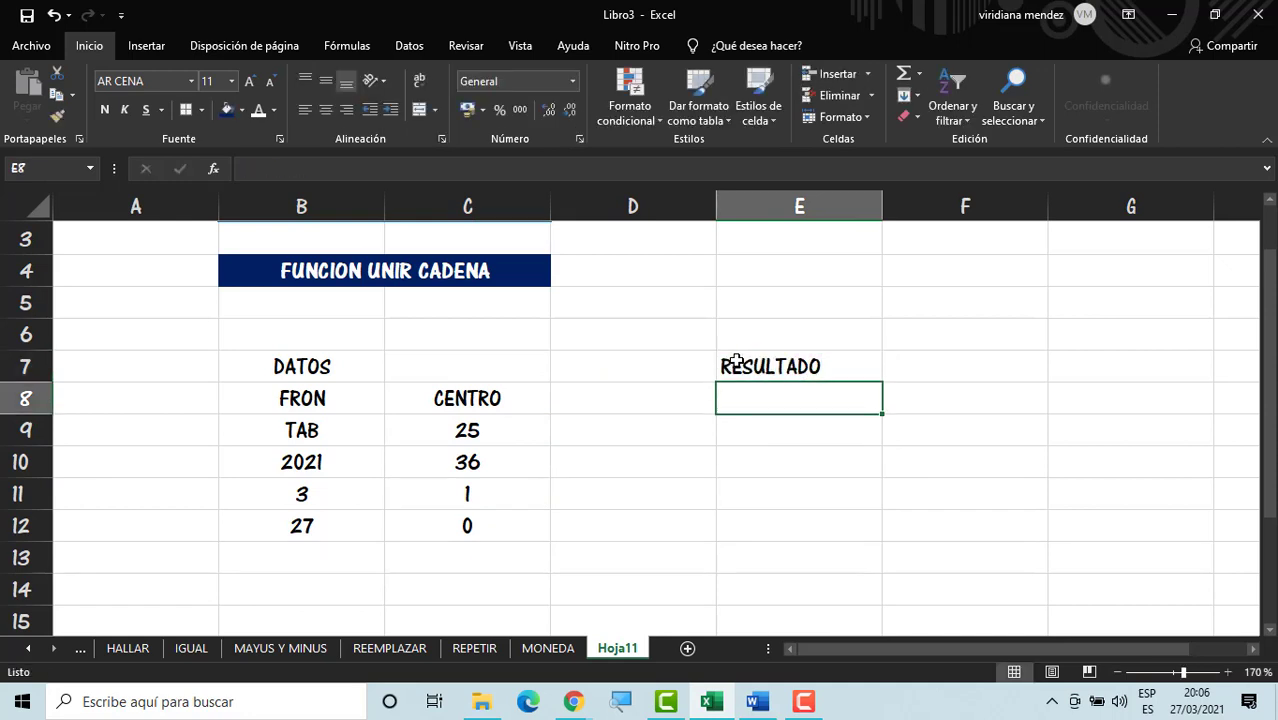
Step: Join the range B8:C12 in cell E8 with UNIRCADENAS, using an empty-text delimiter and VERDADERO to ignore empty cells
text(=UNI)
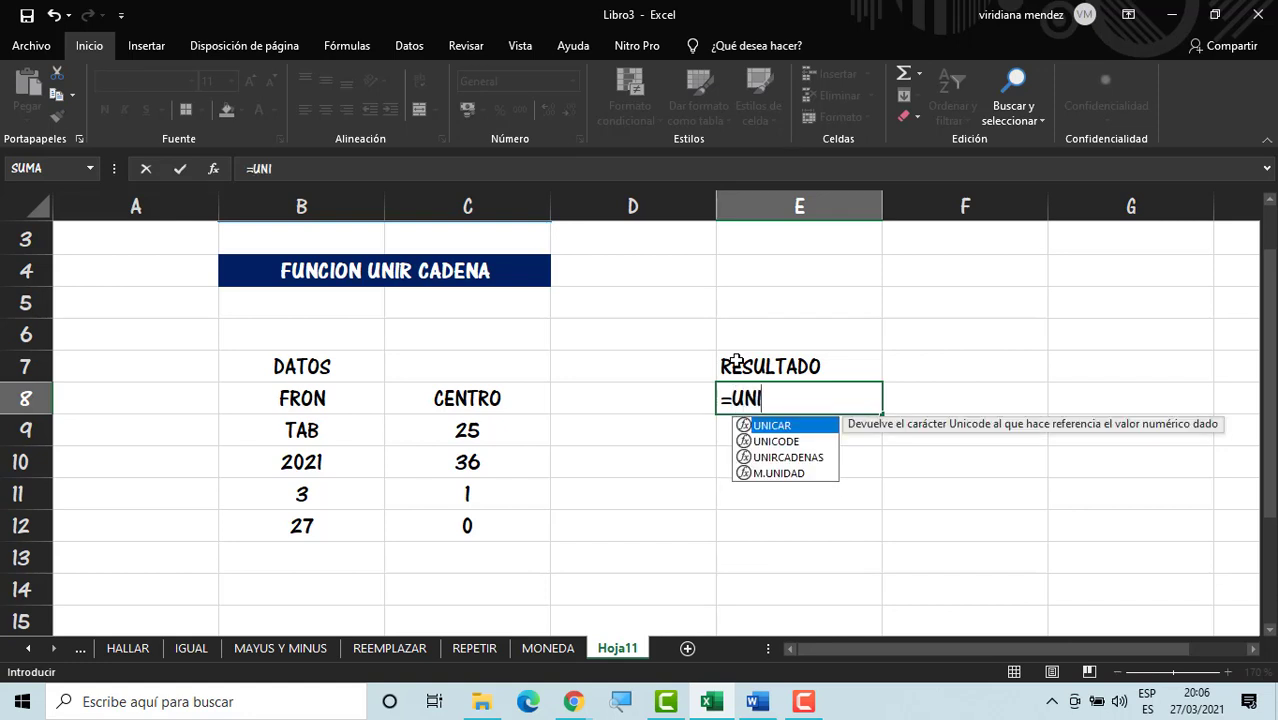
double_click(790, 458)
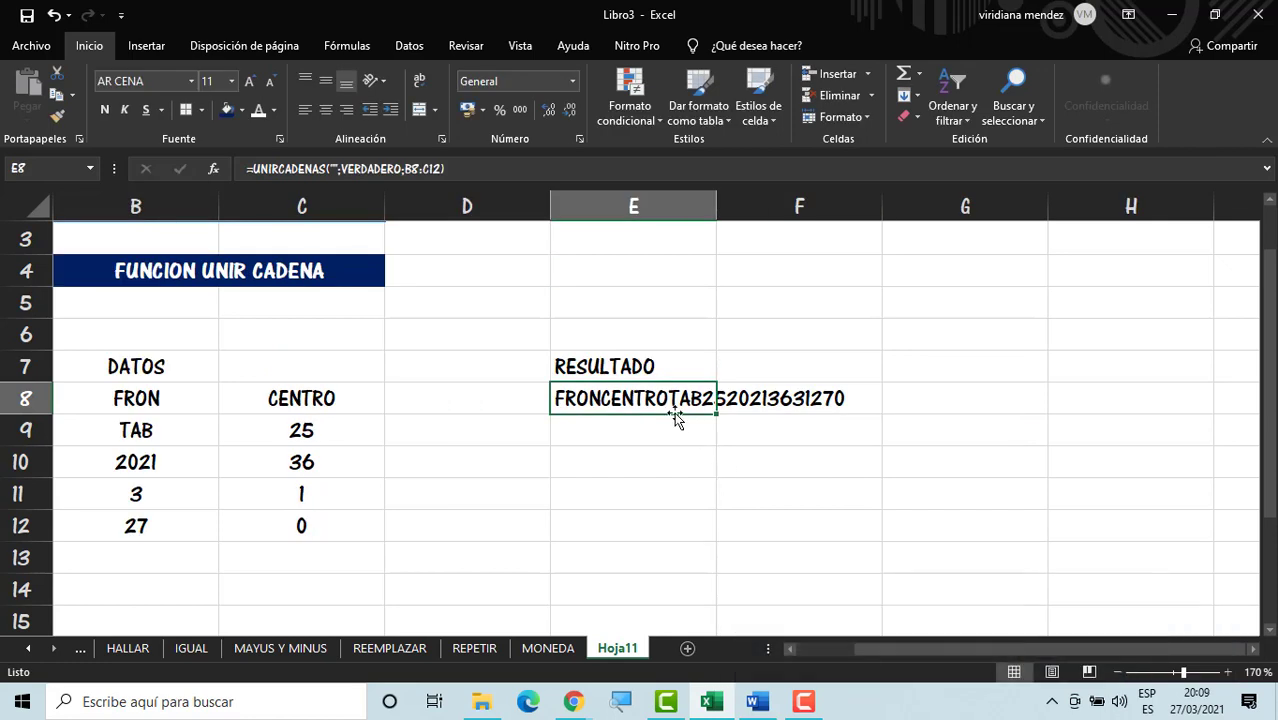
double_click(674, 398)
drag(999, 657, 952, 662)
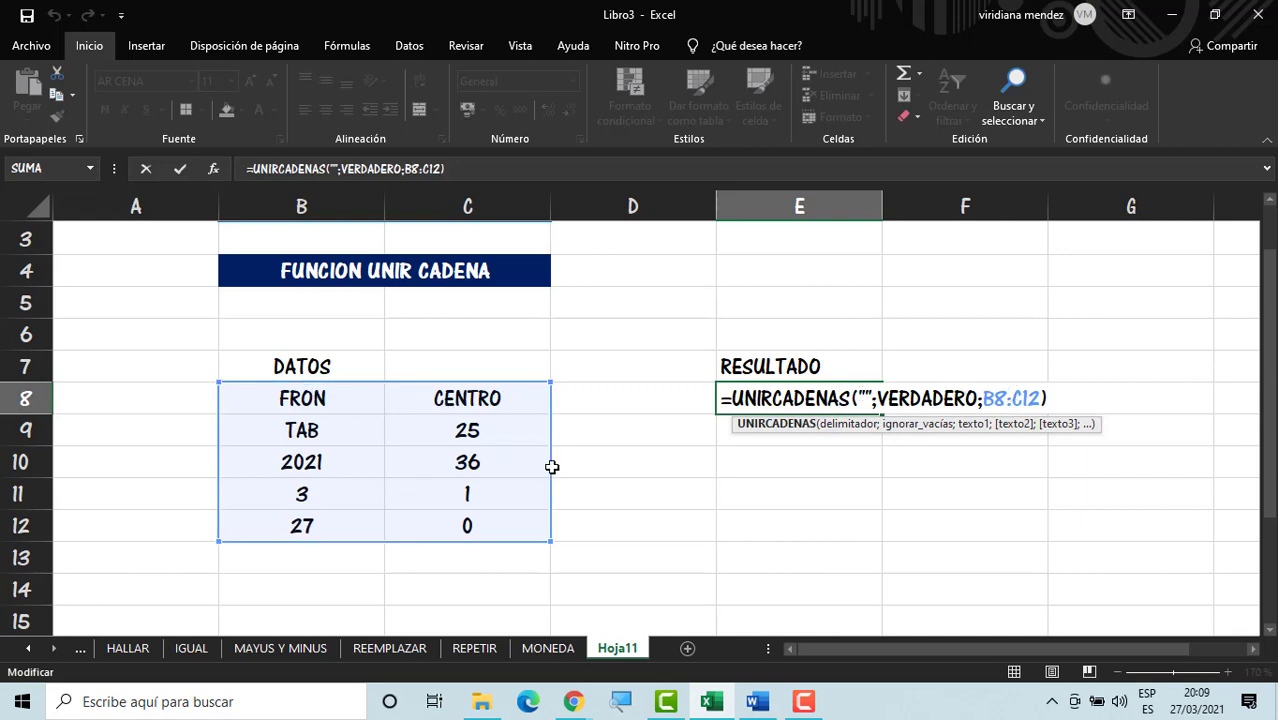
key(Return)
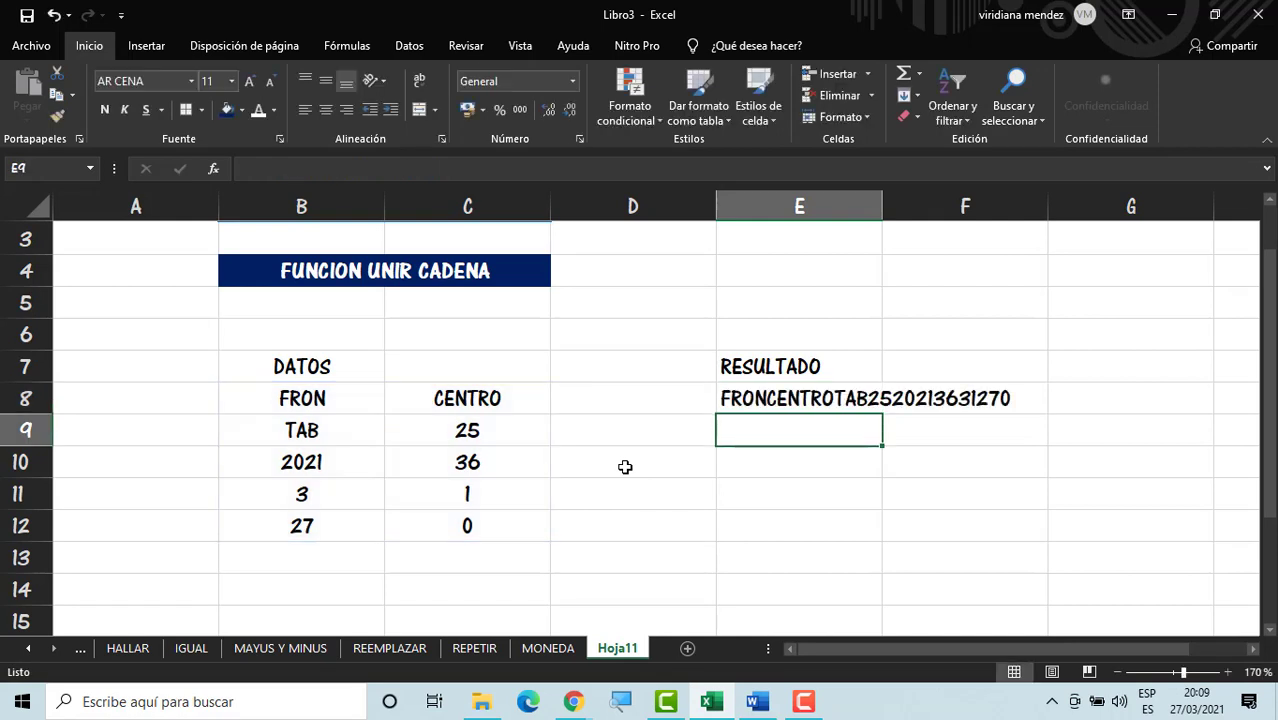
Step: Replace the empty-text delimiter in the UNIRCADENAS formula in cell E8 with the range B8:B12
click(772, 397)
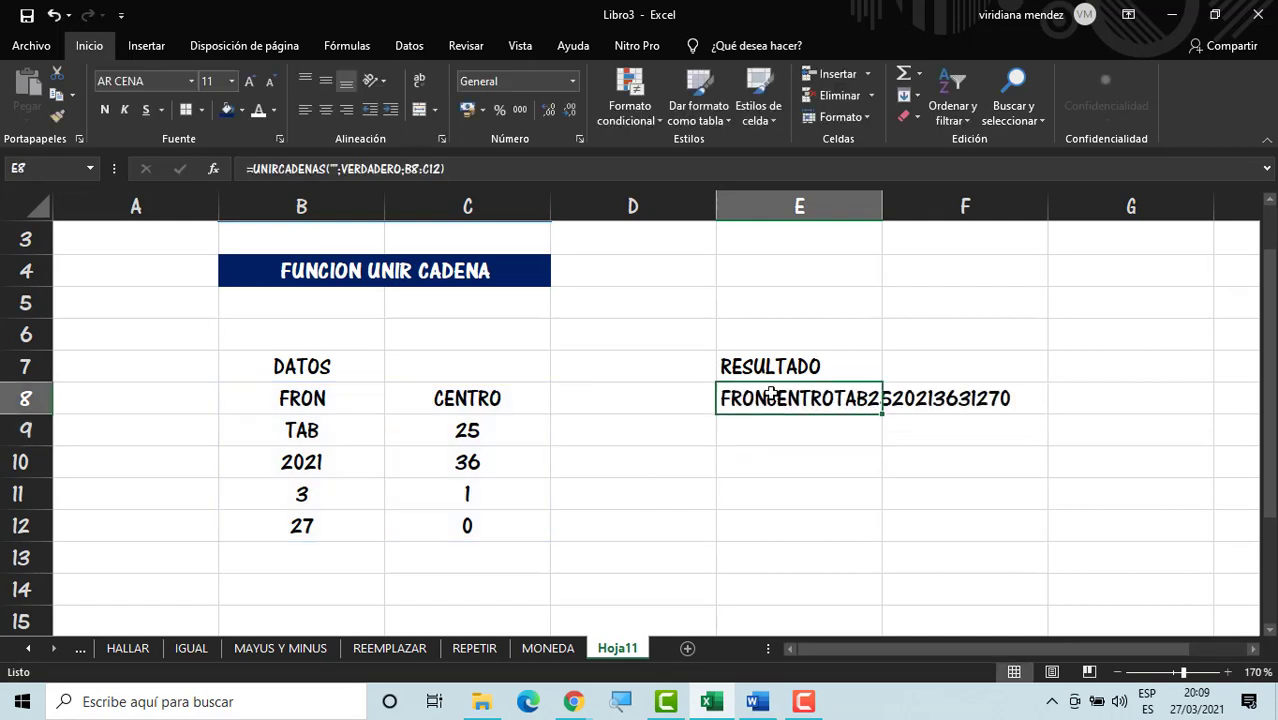
double_click(772, 397)
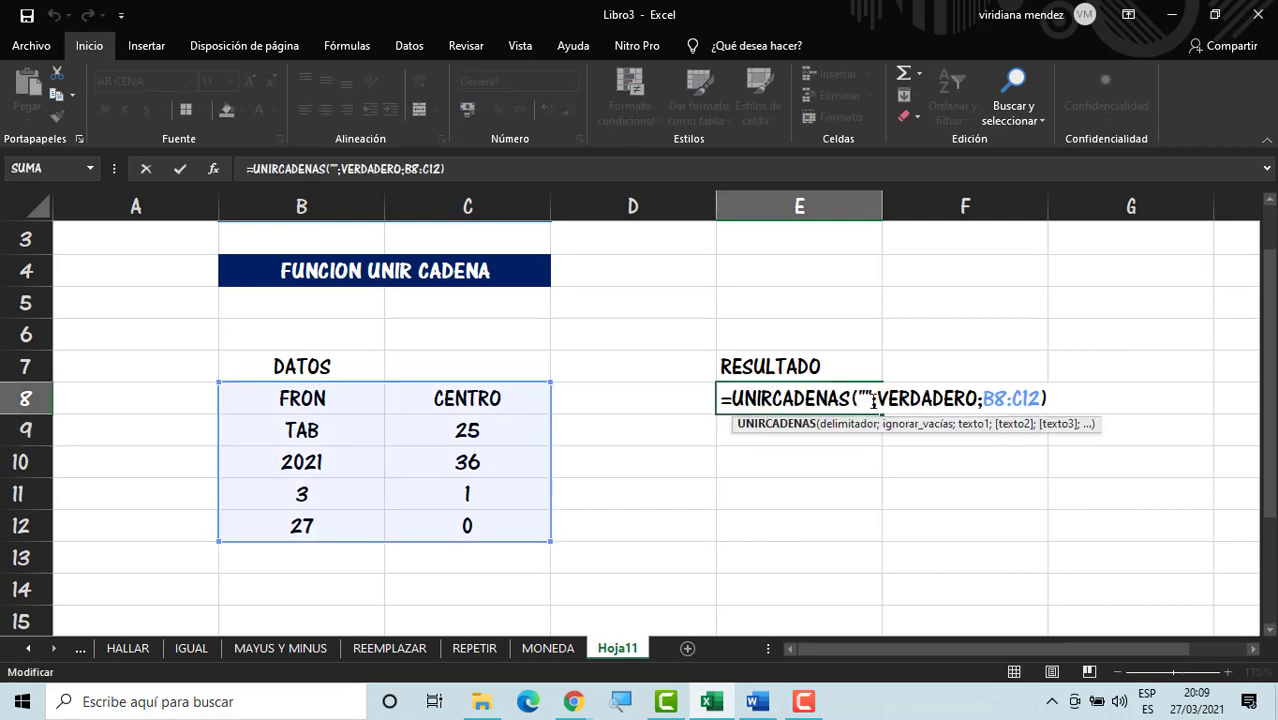
key(BackSpace)
key(BackSpace)
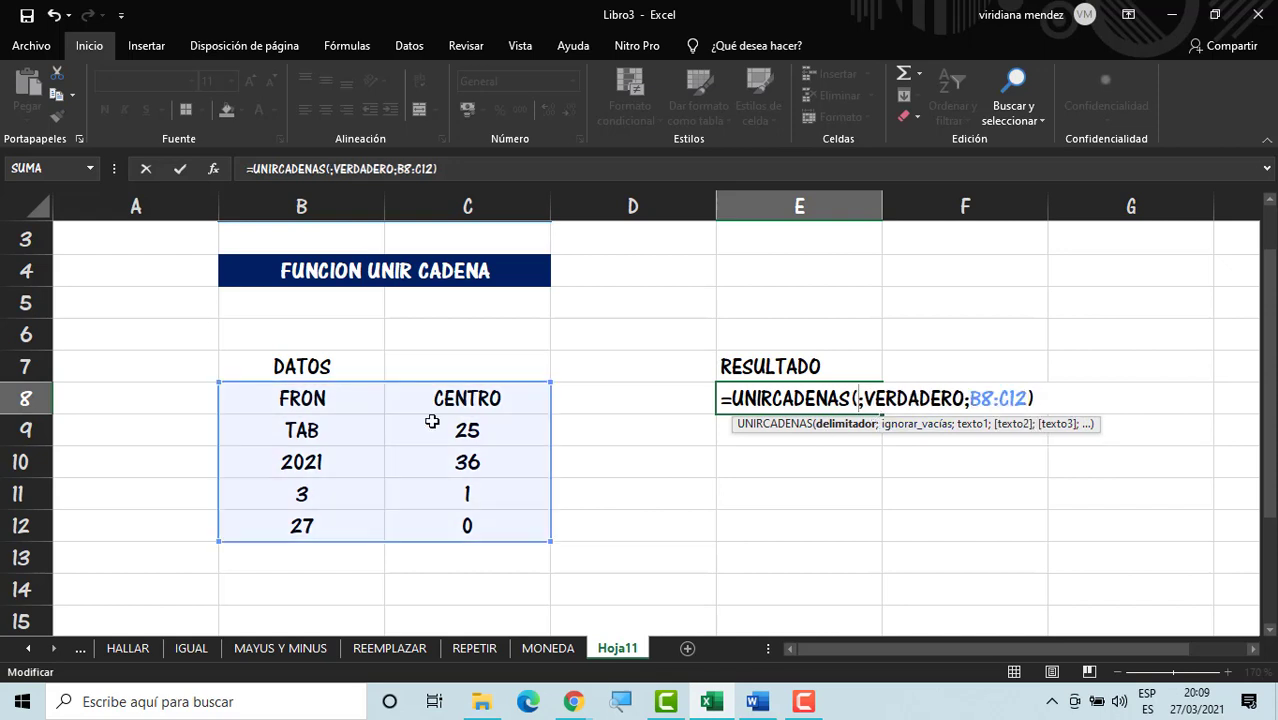
drag(319, 397, 323, 514)
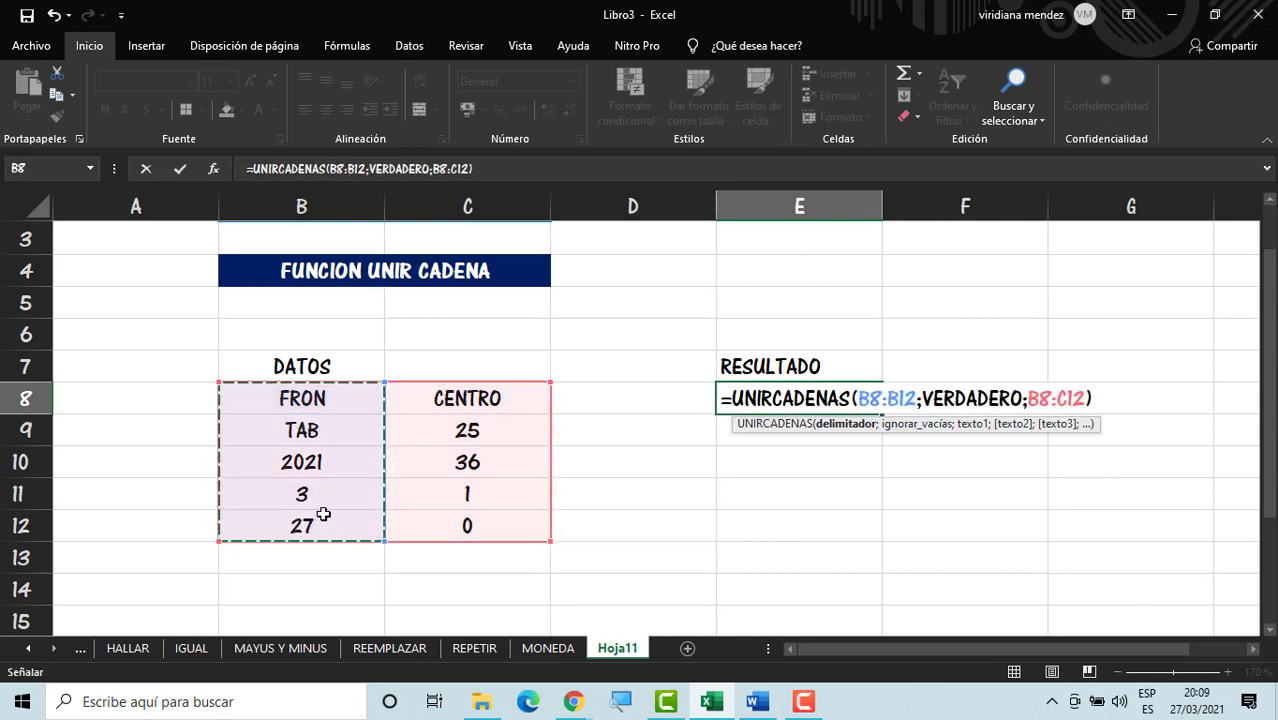
key(Return)
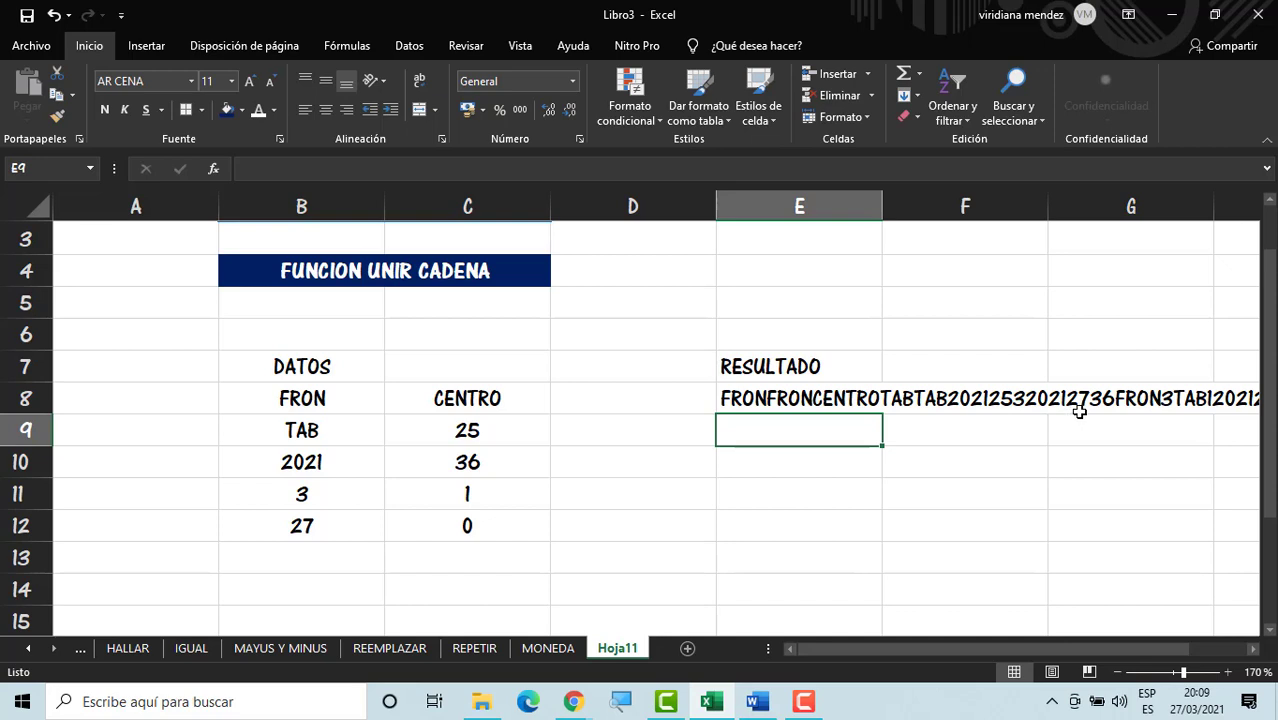
Step: Change cell B12 to HOY and inspect the full joined text in row 8
click(344, 528)
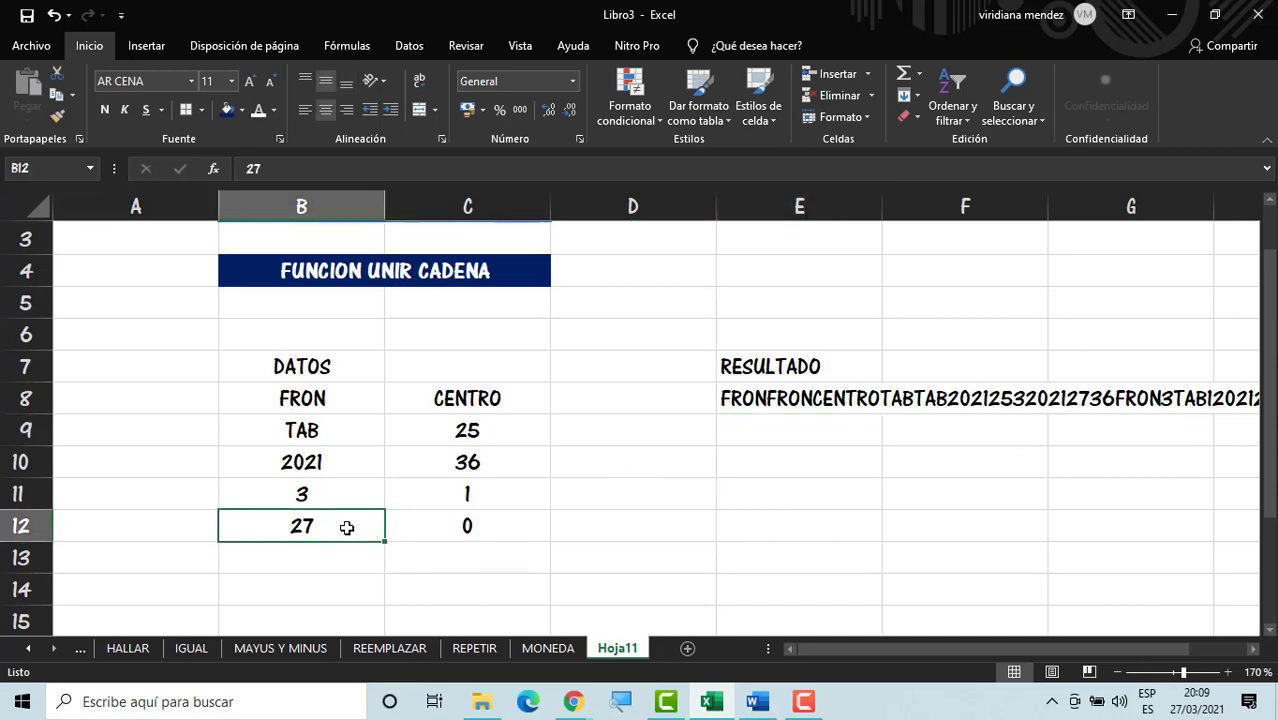
text(HOY)
key(Return)
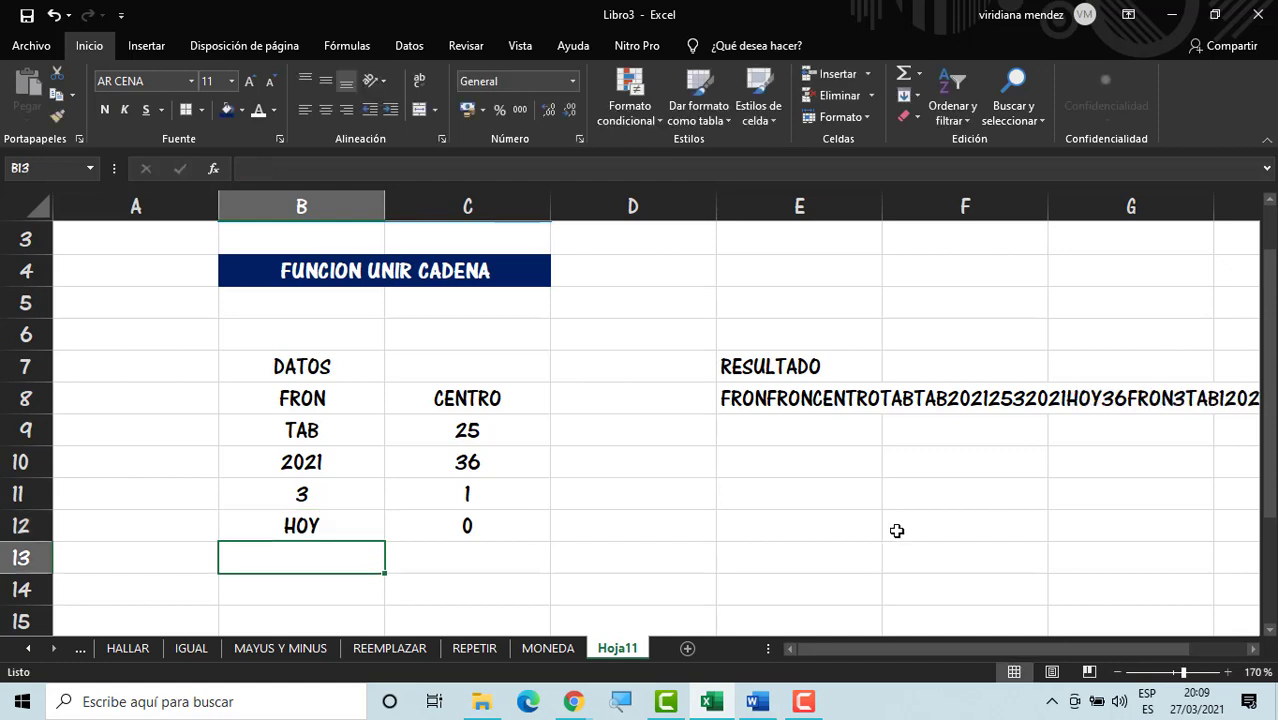
click(884, 650)
click(1090, 404)
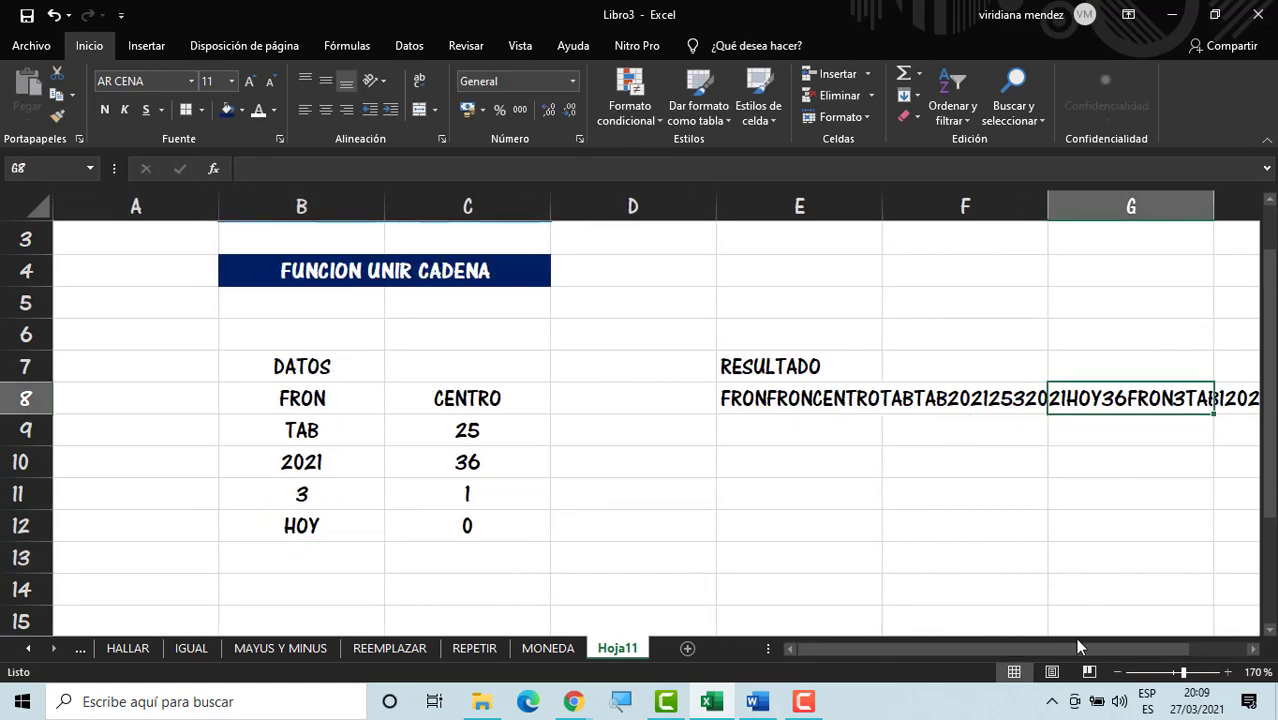
drag(1080, 650, 1133, 651)
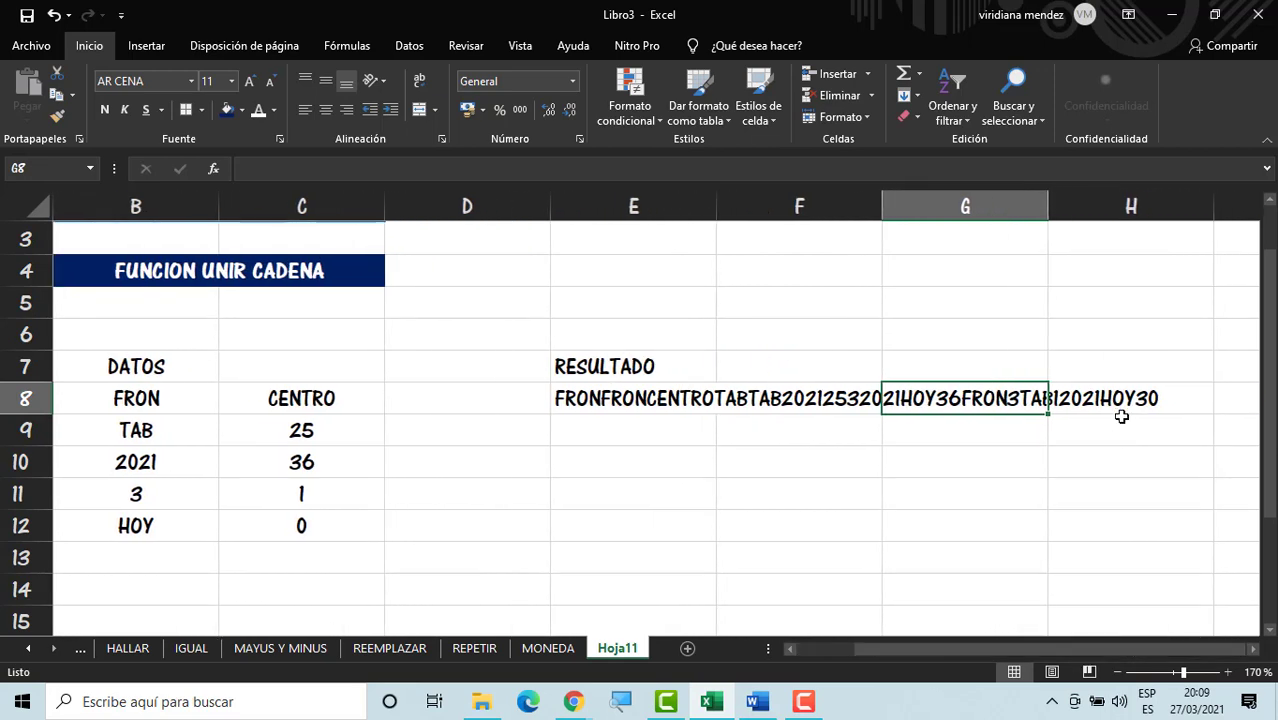
click(1121, 403)
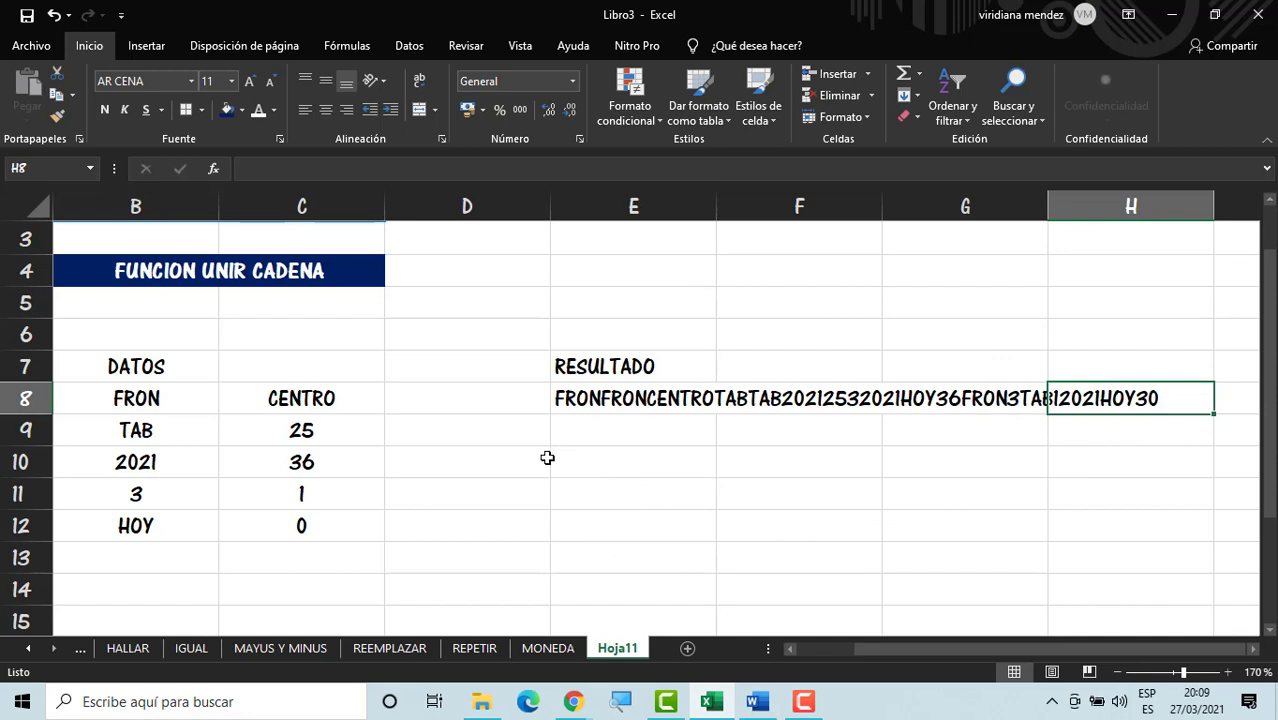
drag(858, 650, 798, 650)
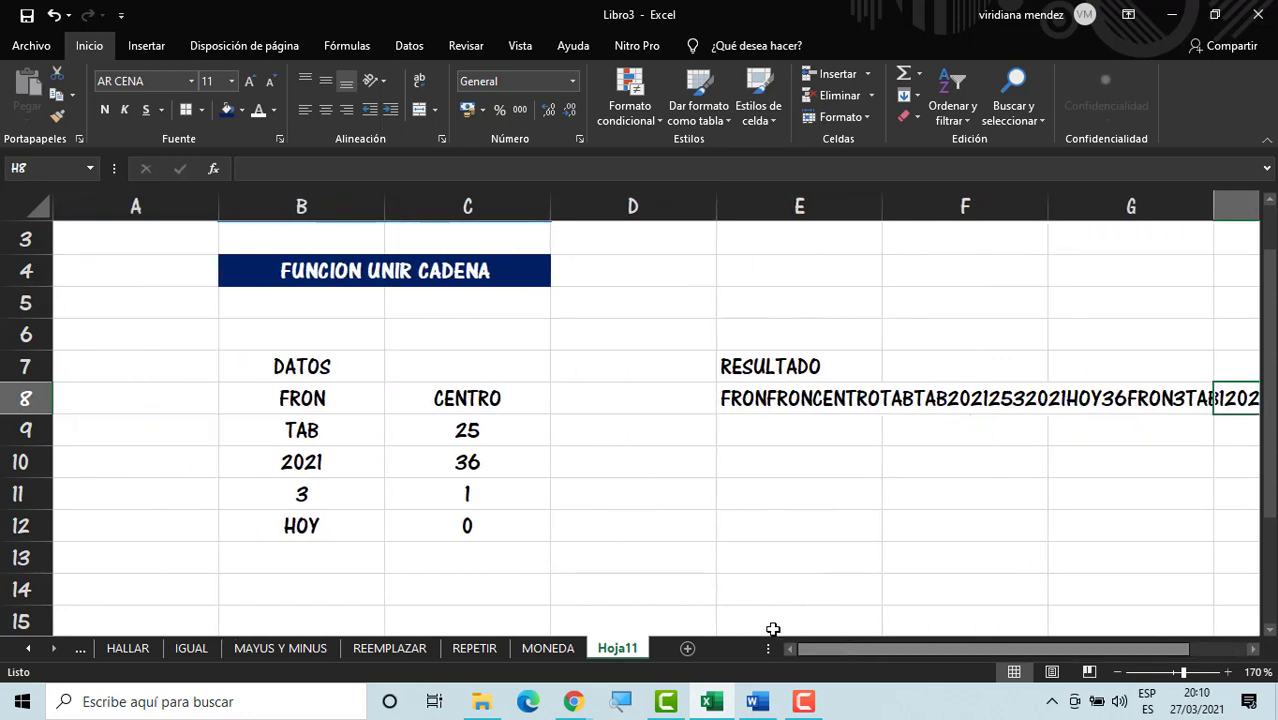
Step: Replace the data in cells B8 to B12 with the numbers 1 to 5
click(333, 399)
text(1)
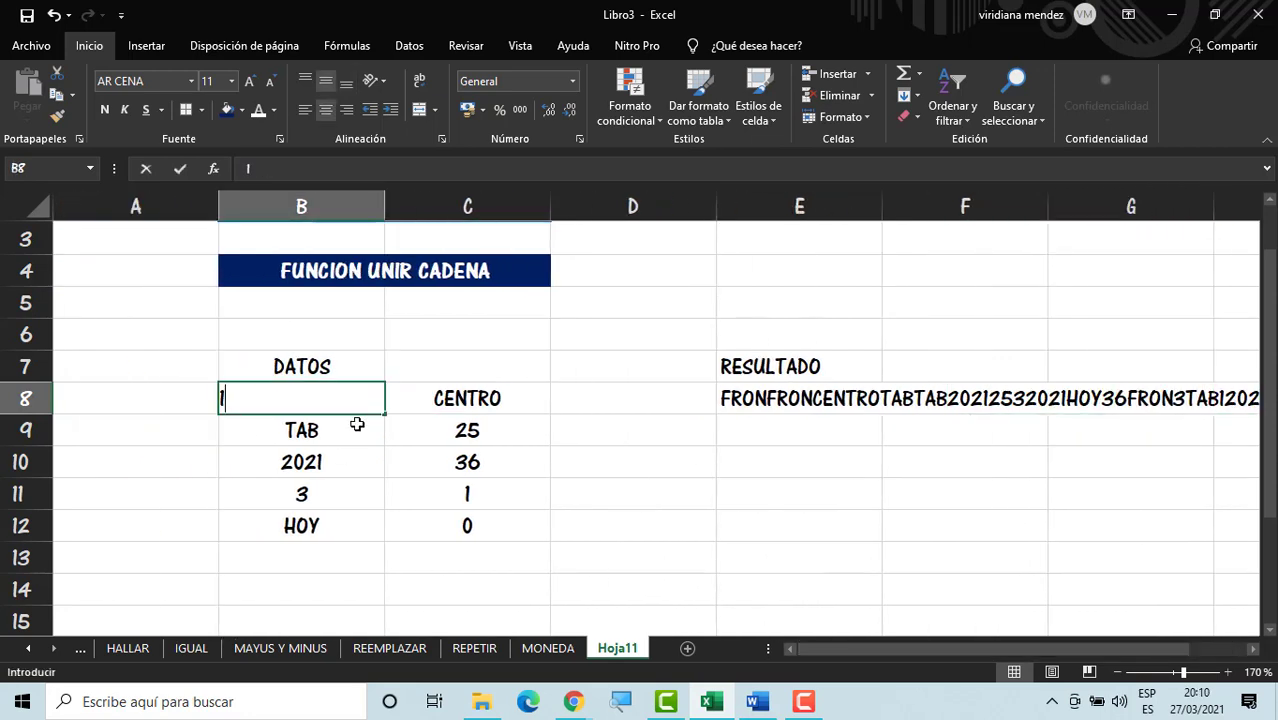
key(Return)
text(2)
key(Return)
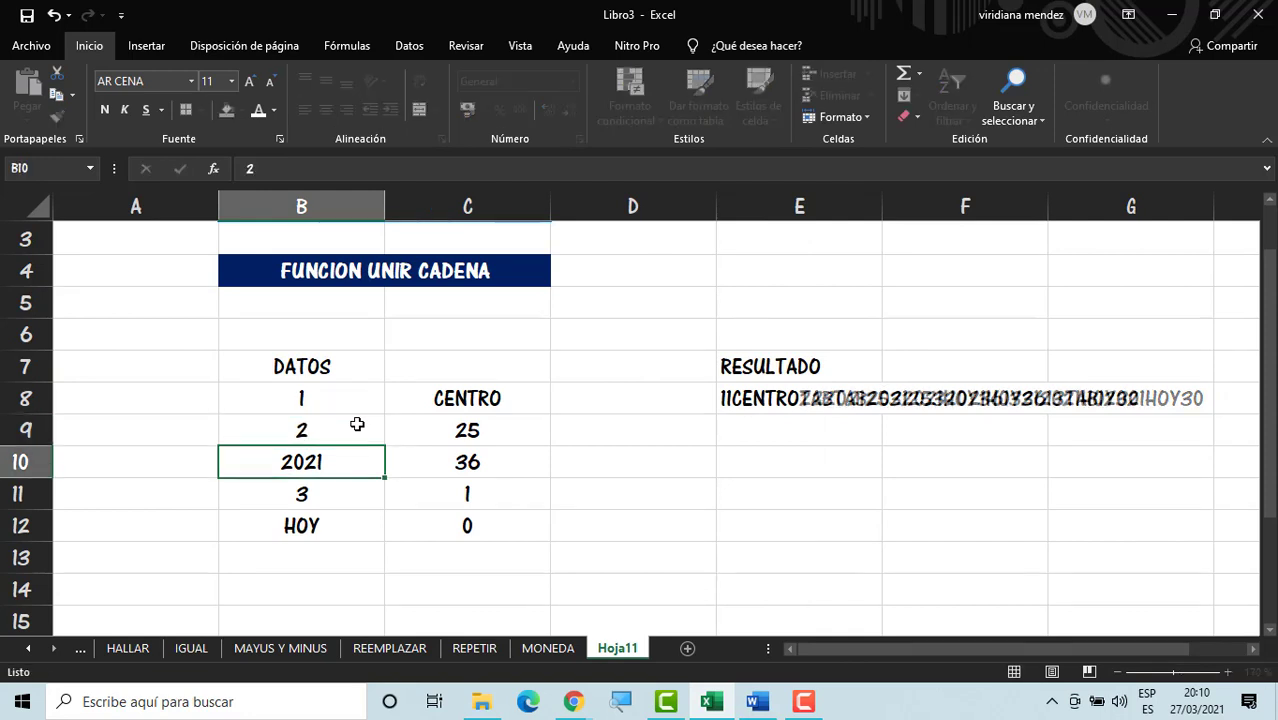
text(3)
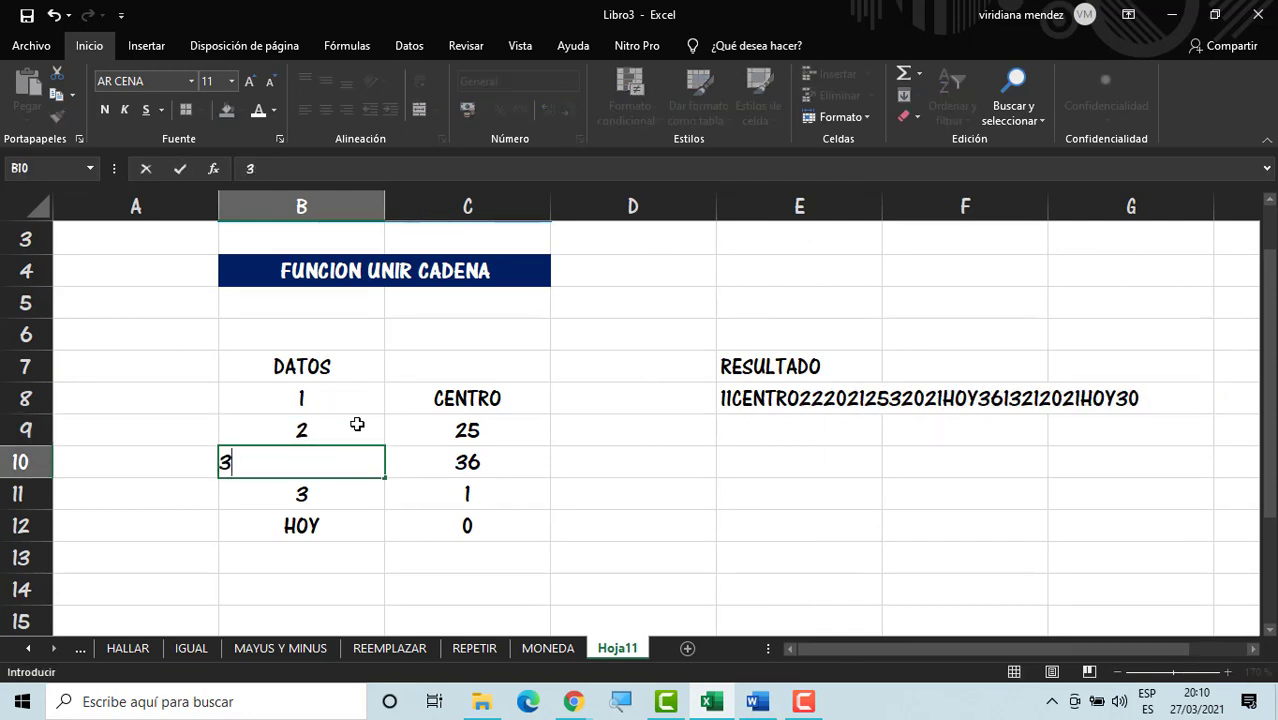
key(Return)
text(4)
key(Return)
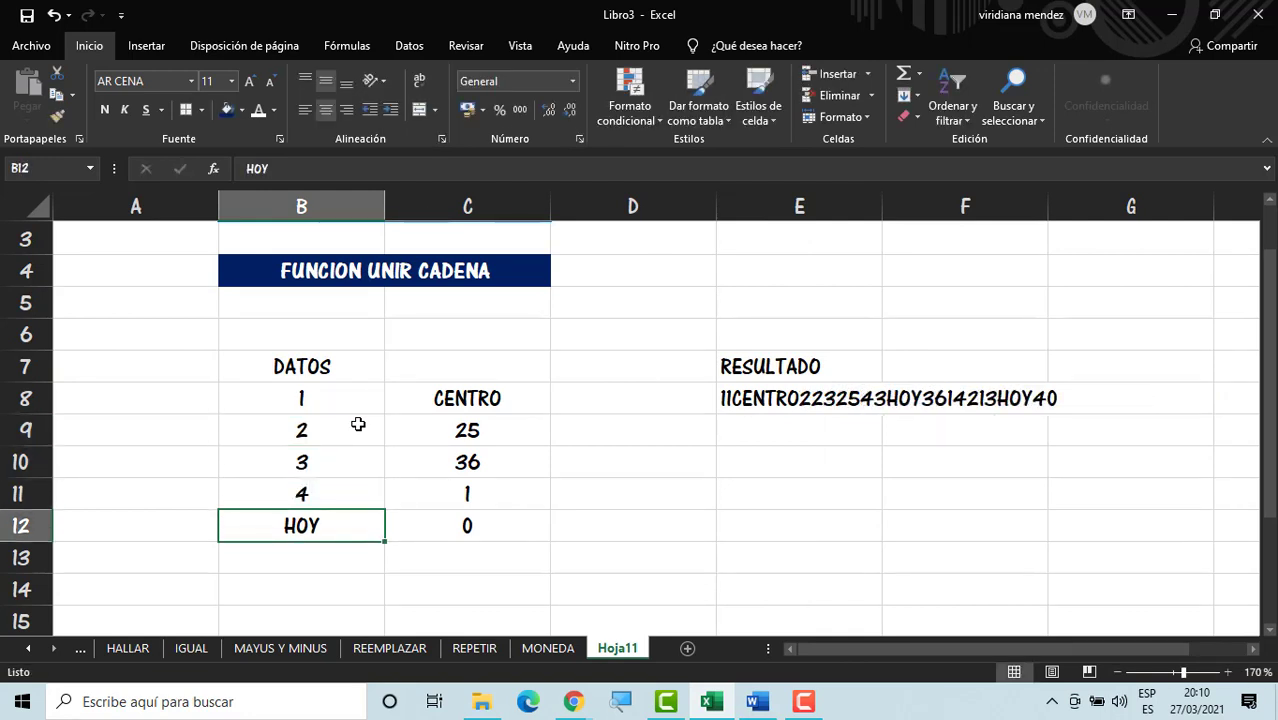
text(5)
key(Tab)
Step: Replace the data in cells C8 to C11 with the numbers 6 to 9
key(Up)
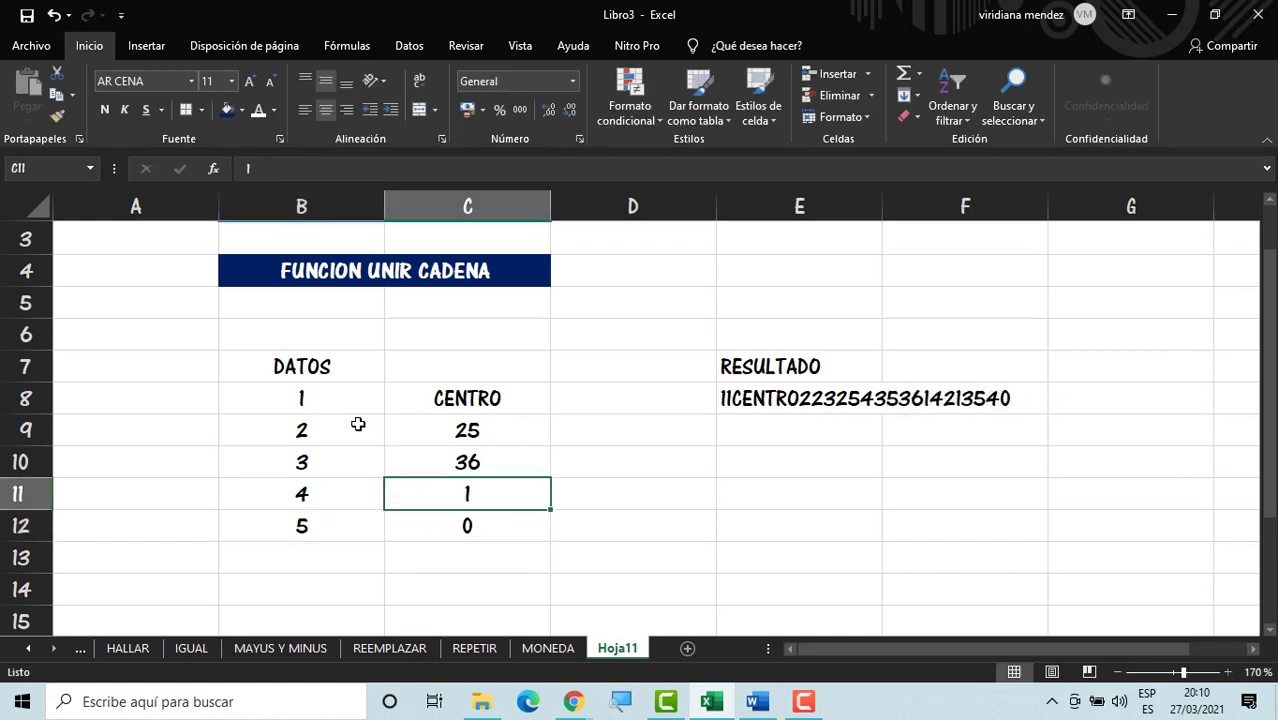
key(Up)
key(Up)
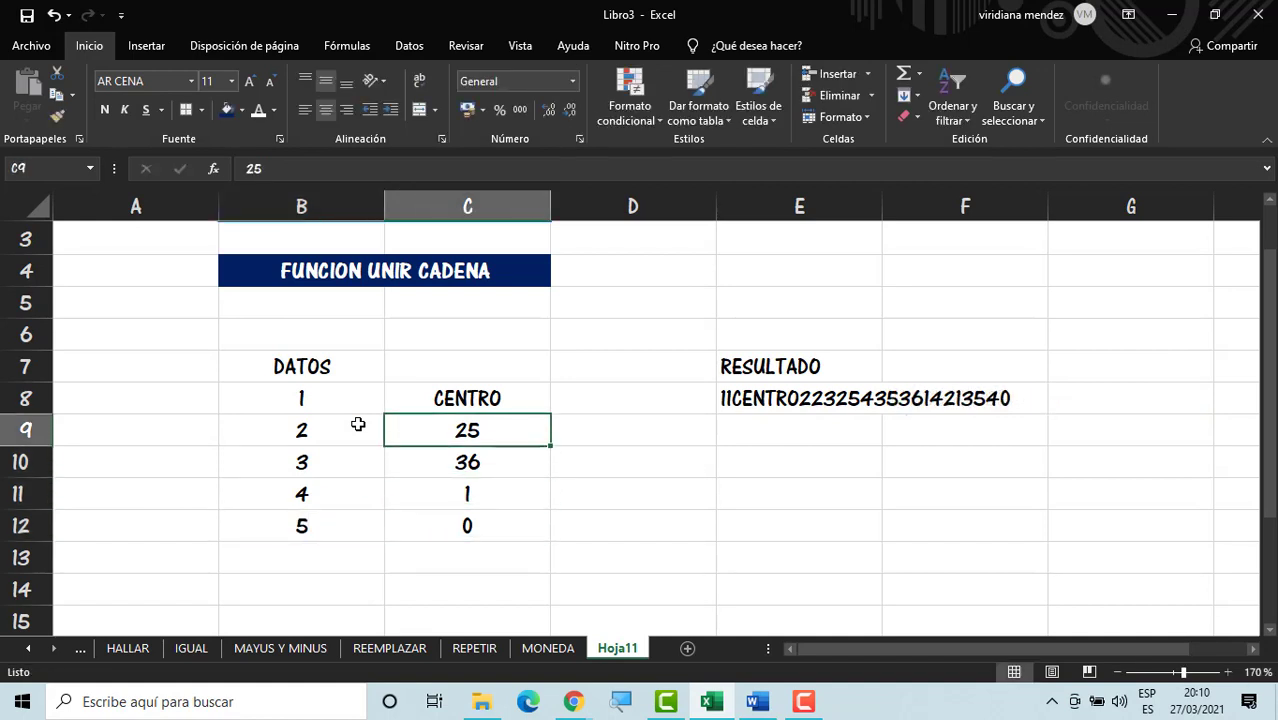
key(Up)
text(6)
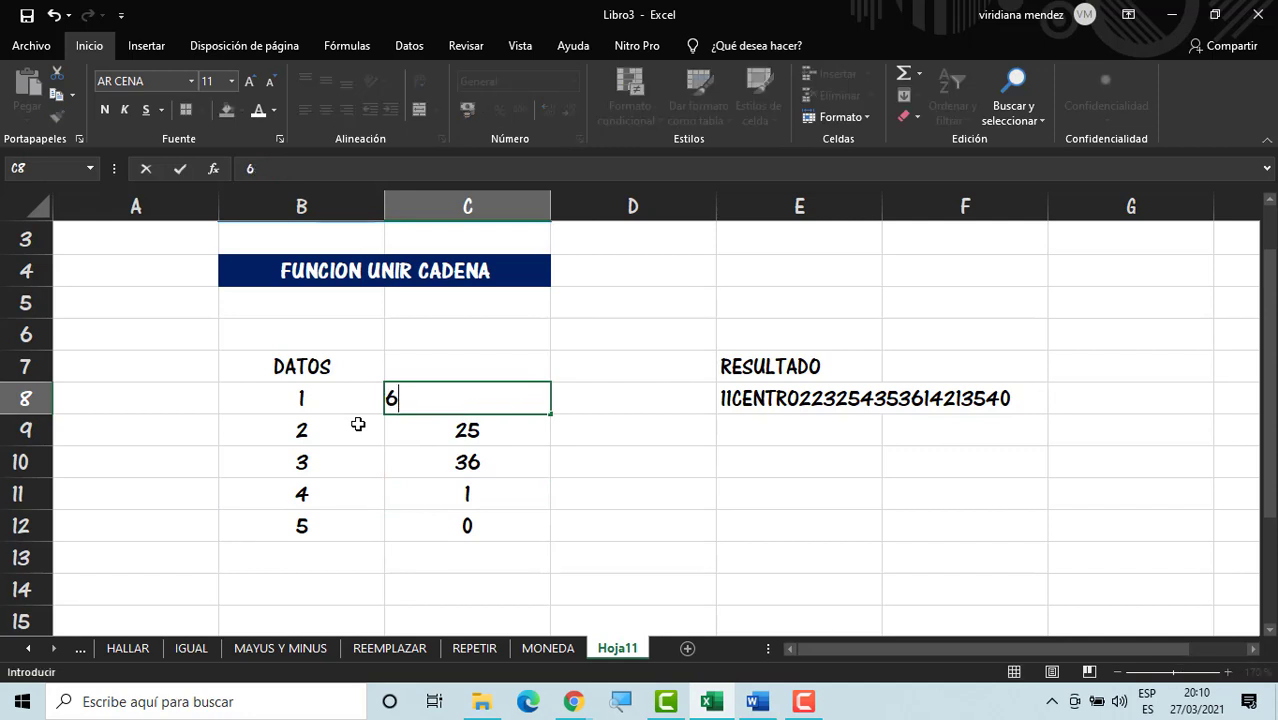
key(Return)
text(7)
key(Return)
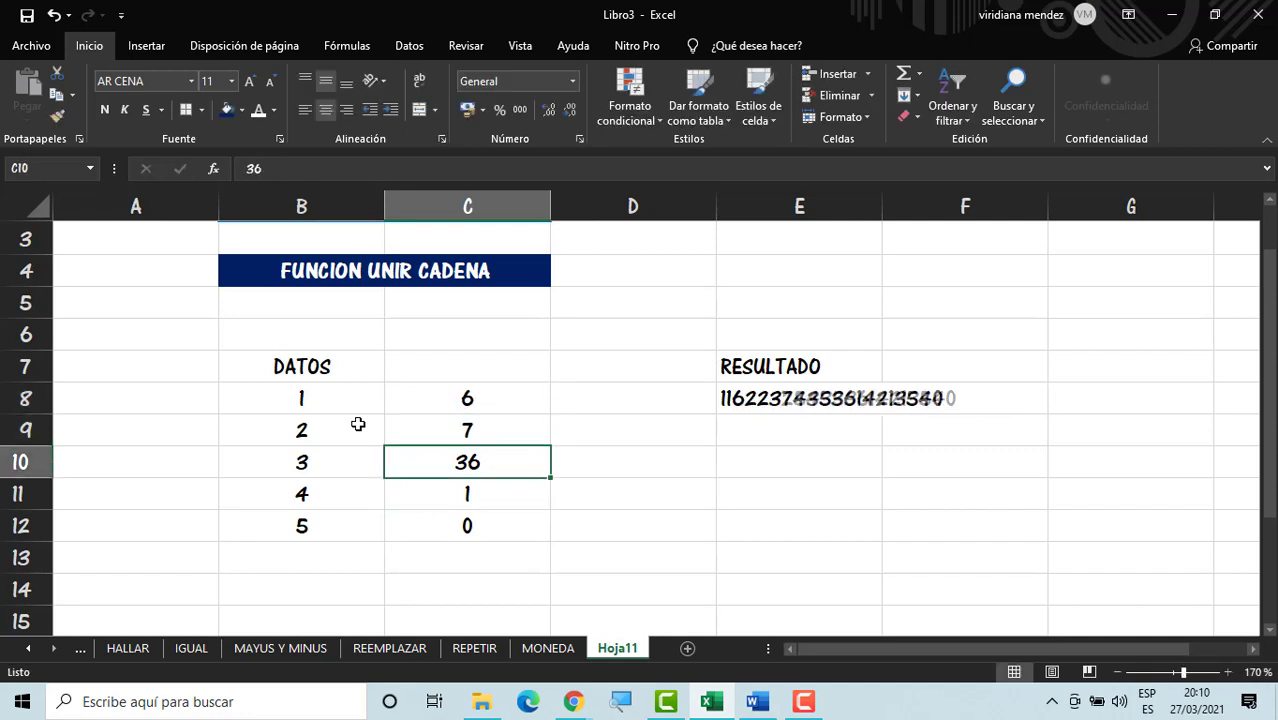
text(8)
key(Return)
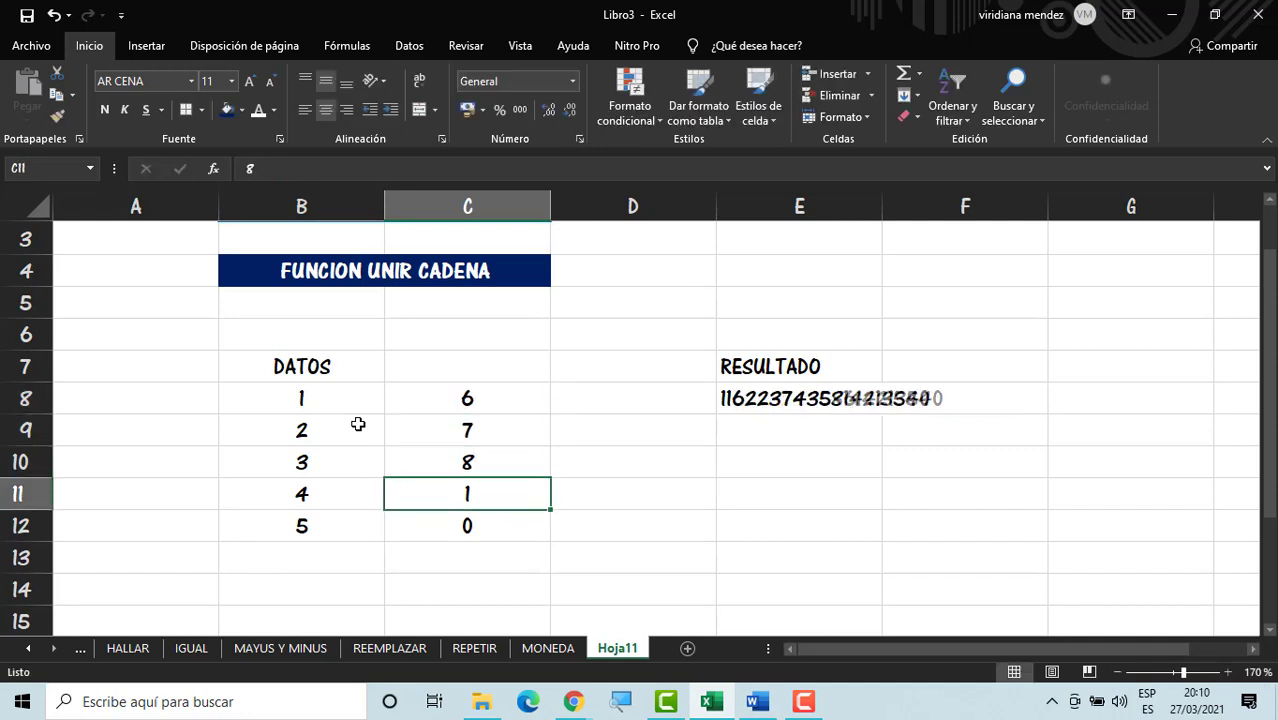
text(9)
key(Return)
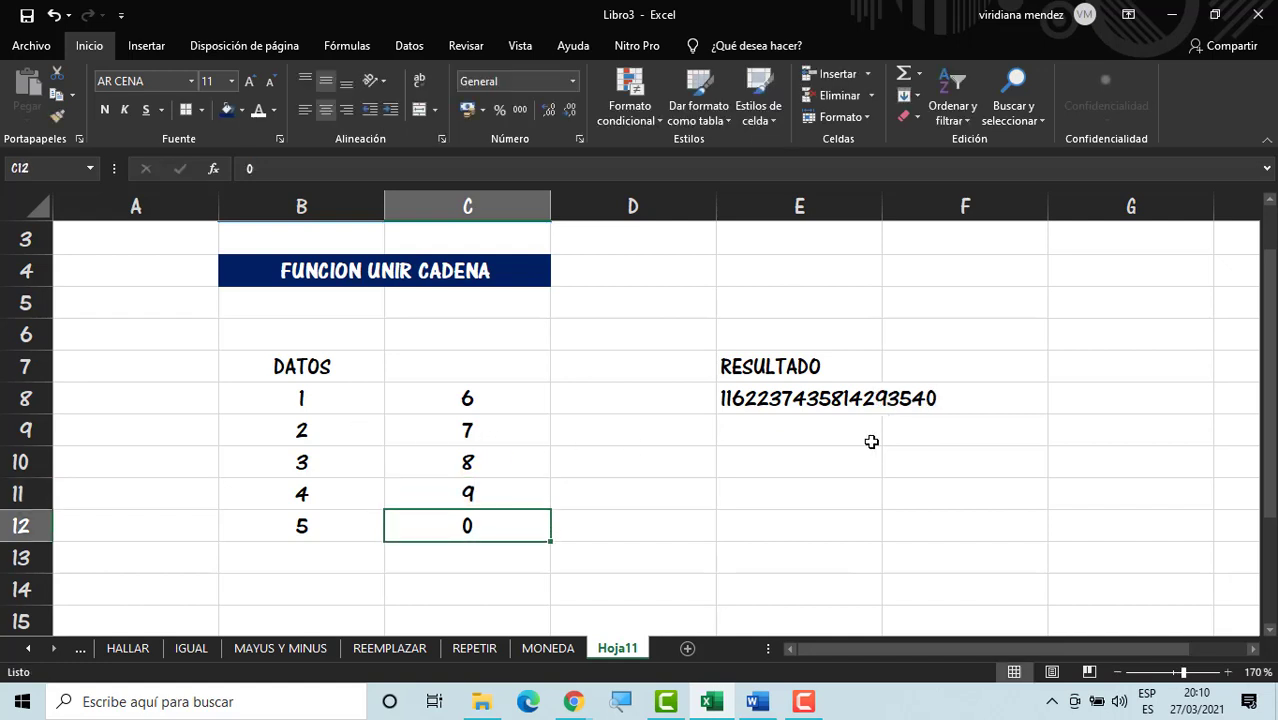
click(869, 440)
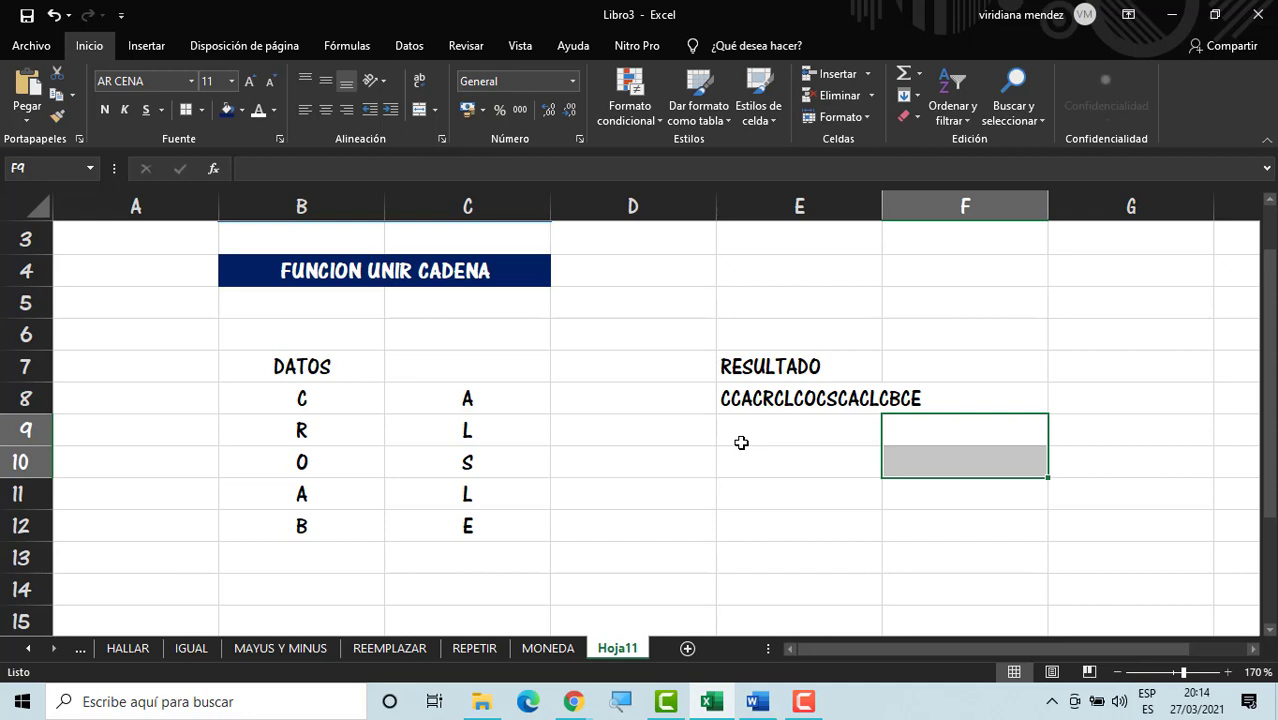
Step: Change the delimiter of the UNIRCADENAS formula in cell E8 to the range B8:C8
double_click(828, 397)
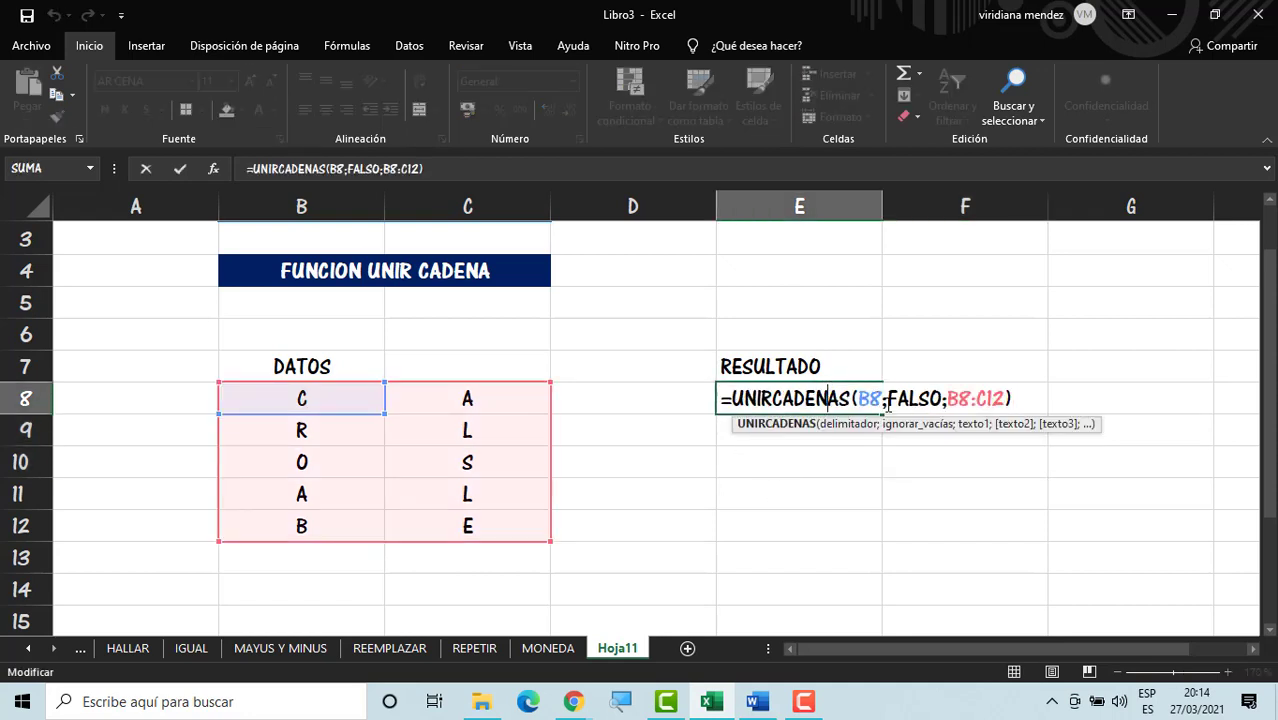
click(884, 400)
key(BackSpace)
key(BackSpace)
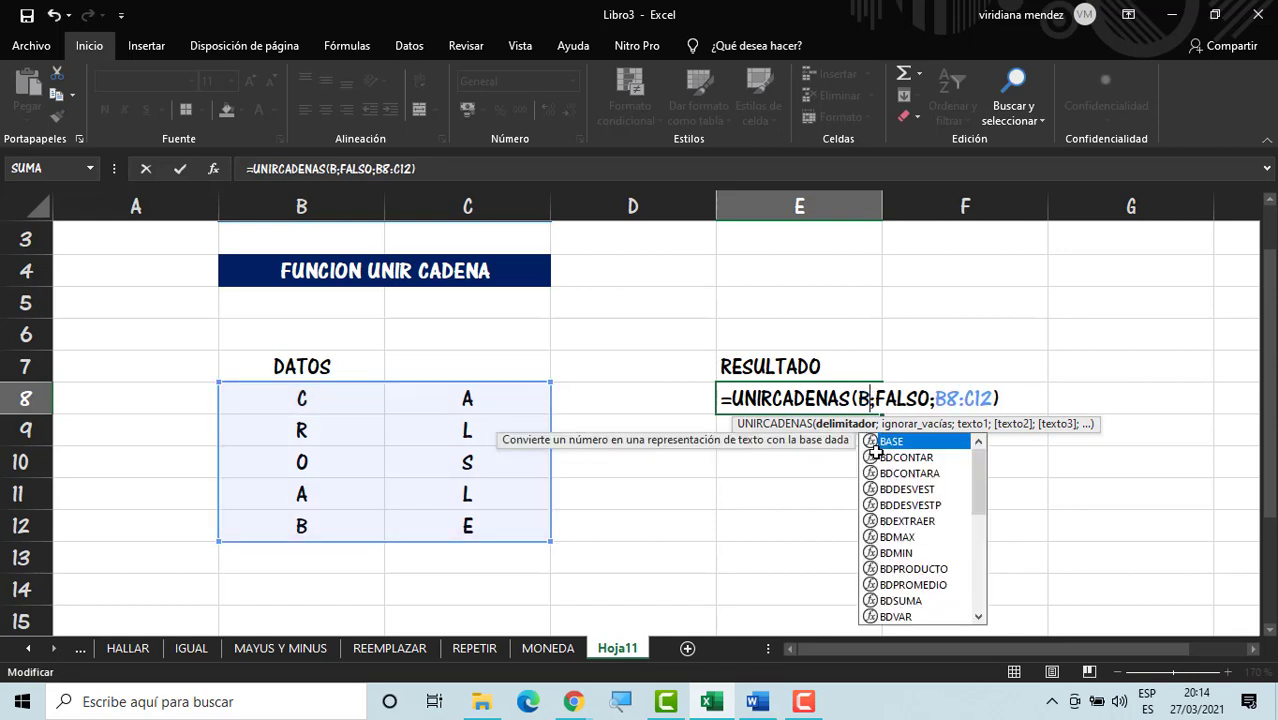
drag(365, 398, 401, 398)
key(Return)
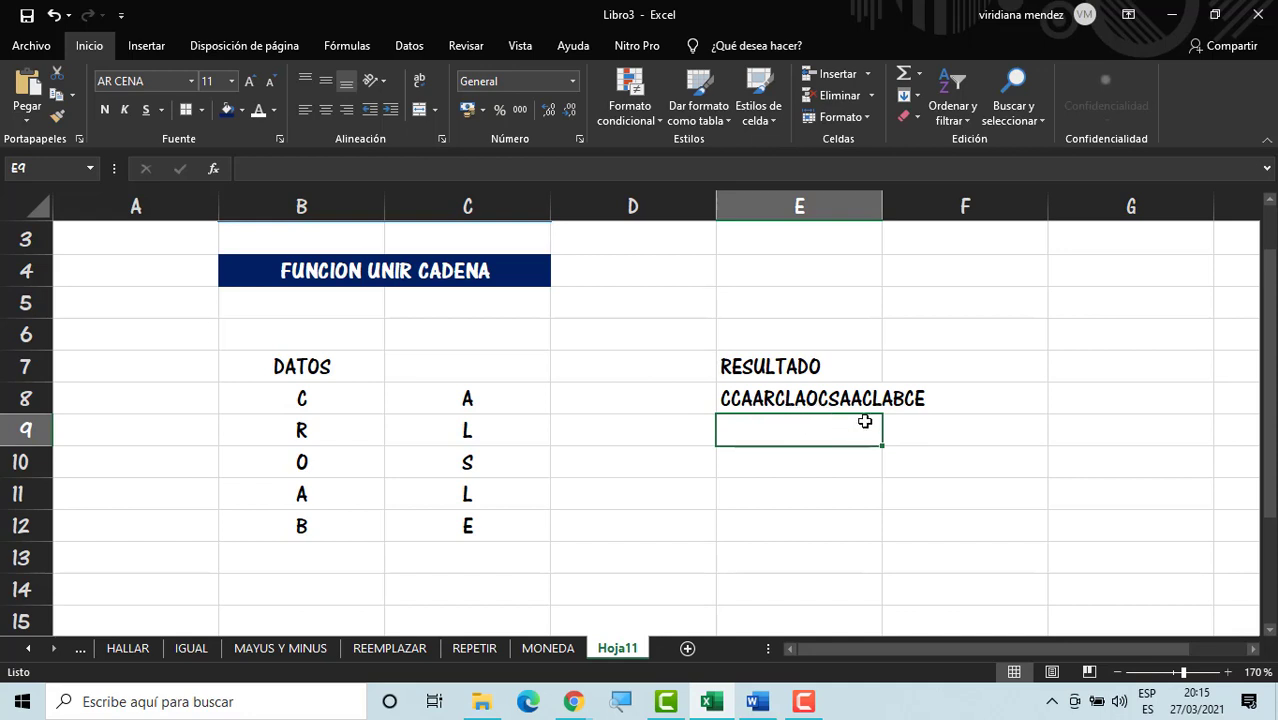
Step: Apply borders to all cells of the data range B7:C12
click(462, 458)
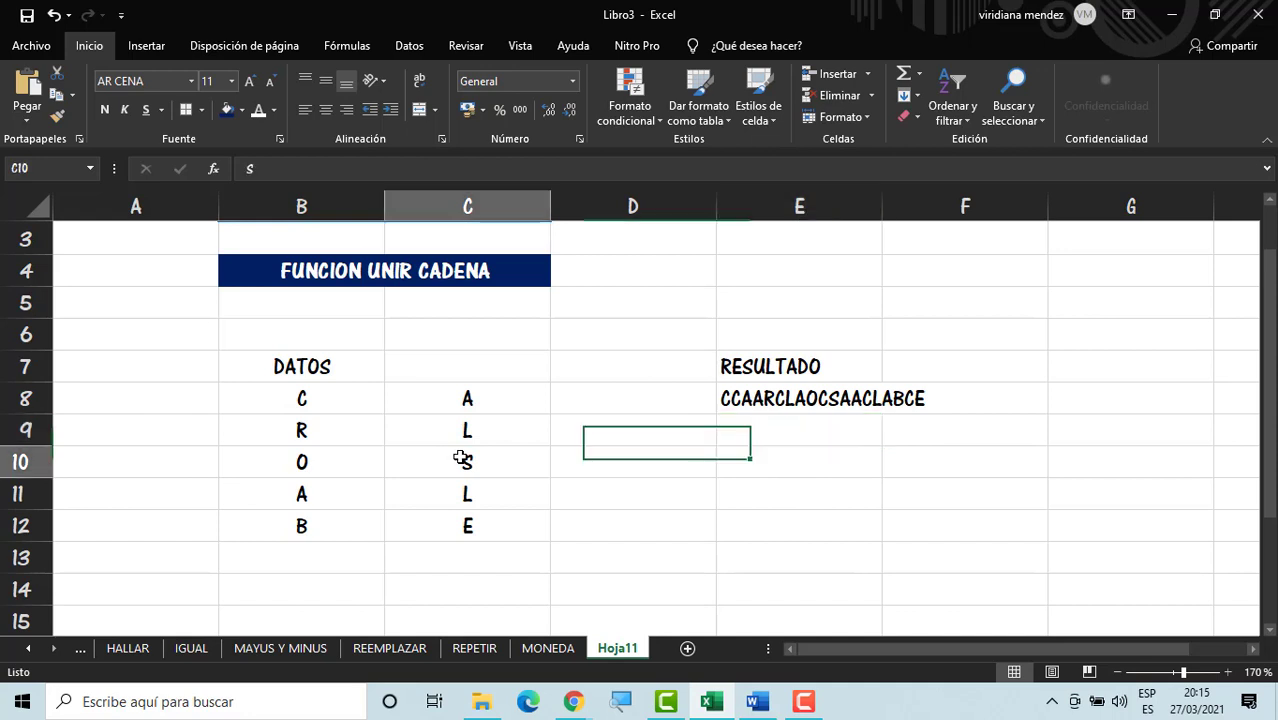
drag(369, 361, 467, 525)
click(189, 116)
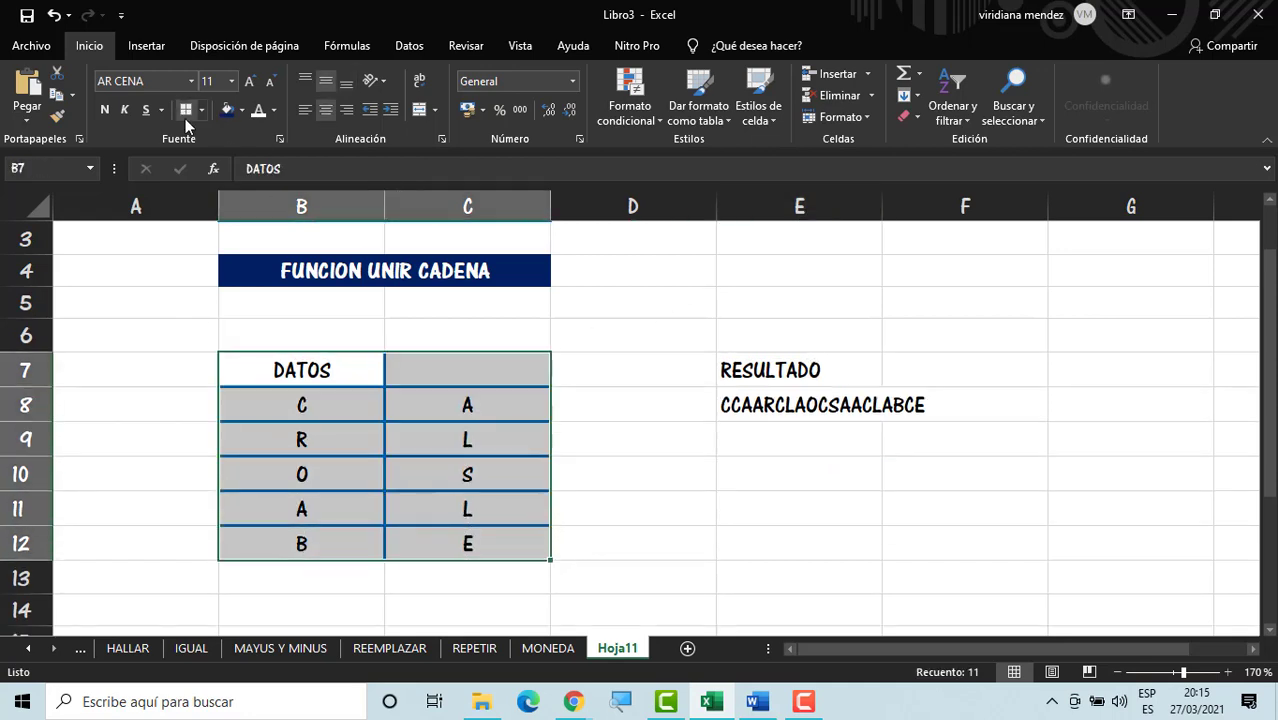
Step: Merge and center the DATOS header across B7:C7 and format it with dark blue fill and bold white text
click(698, 504)
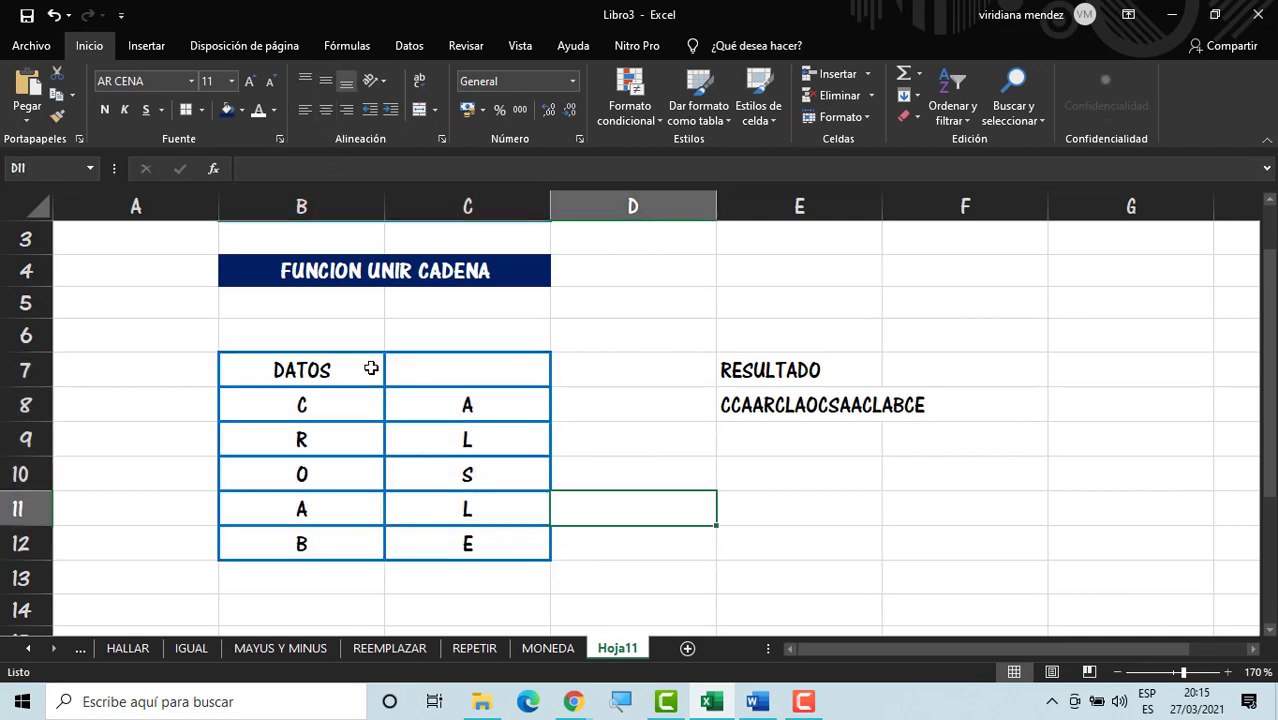
drag(371, 366, 420, 369)
click(417, 116)
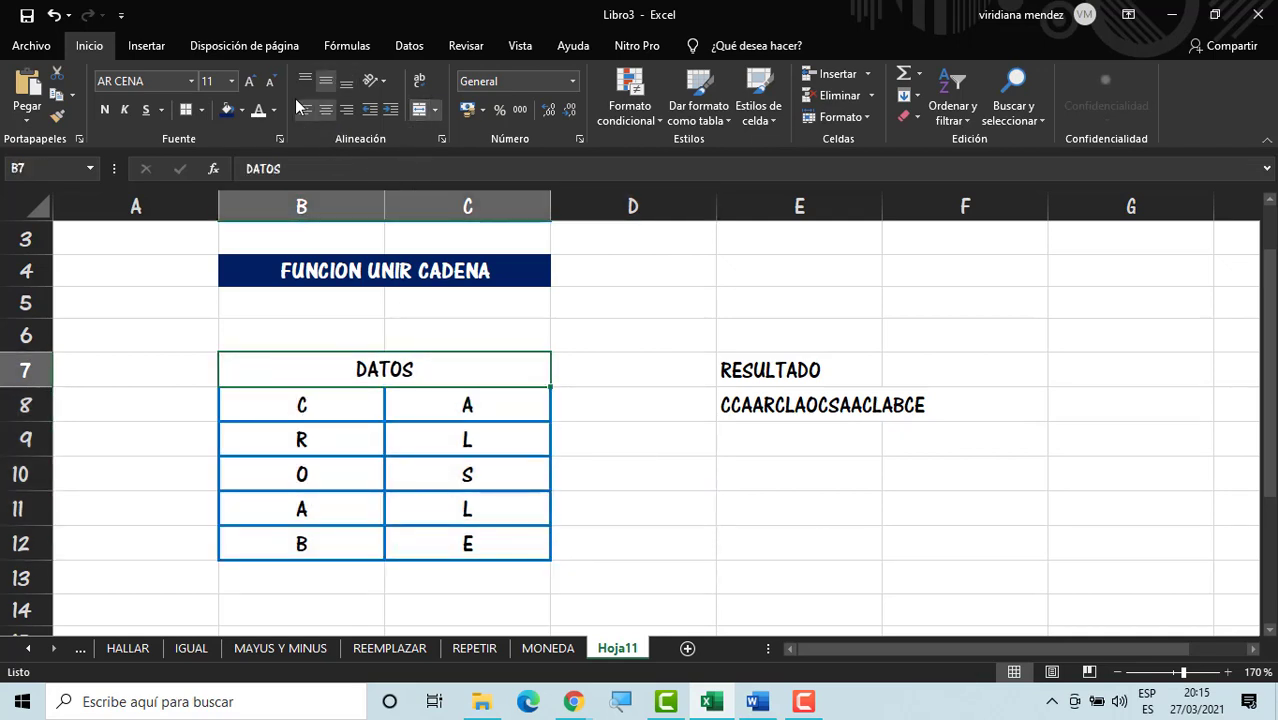
click(258, 110)
click(227, 110)
click(104, 110)
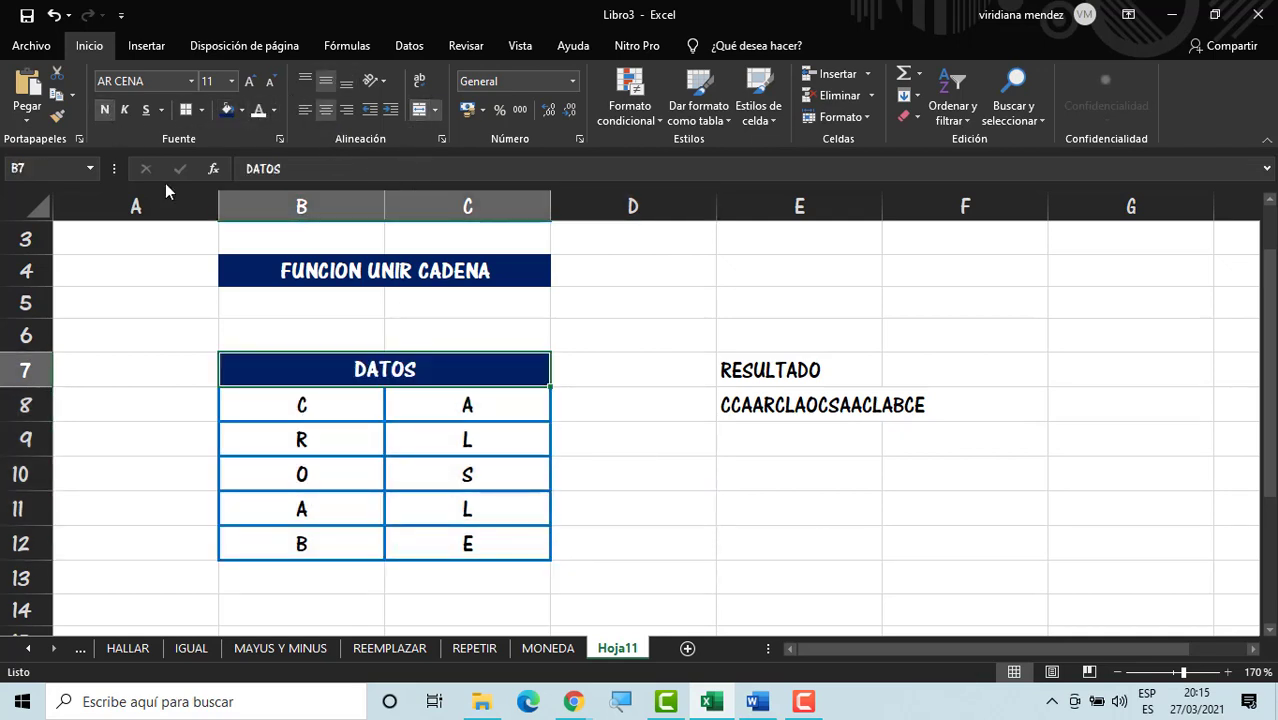
click(740, 475)
Step: Merge and center the UNIRCADENAS formula result across cells E8:F8
drag(785, 370, 941, 407)
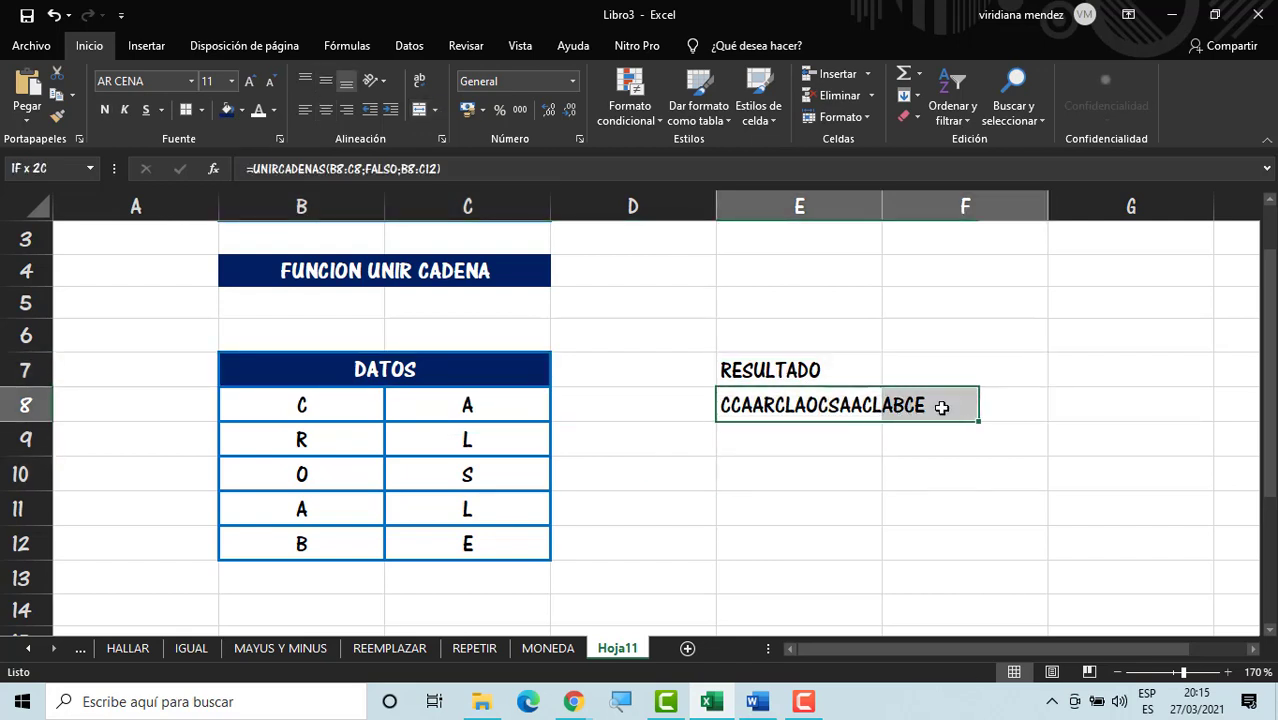
click(420, 110)
click(790, 508)
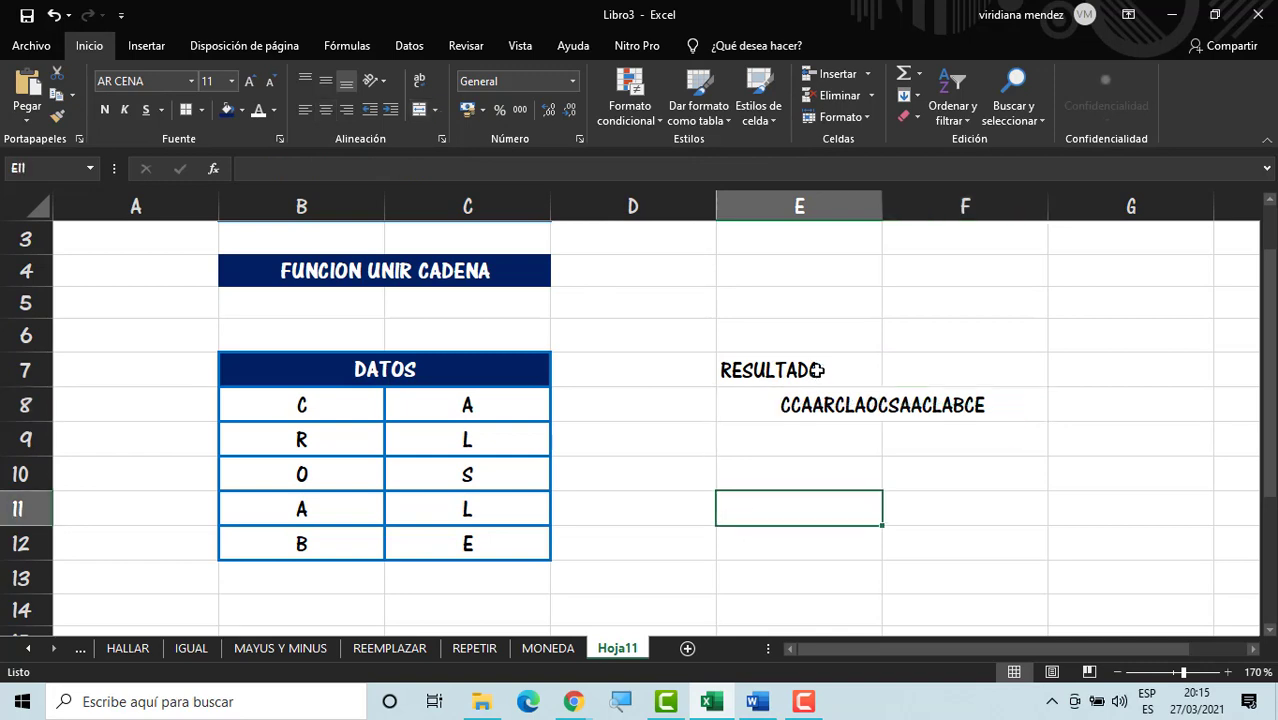
Step: Merge and center the RESULTADO header across E7:F7 and format it with dark blue fill and bold white text
drag(816, 370, 1013, 362)
click(420, 110)
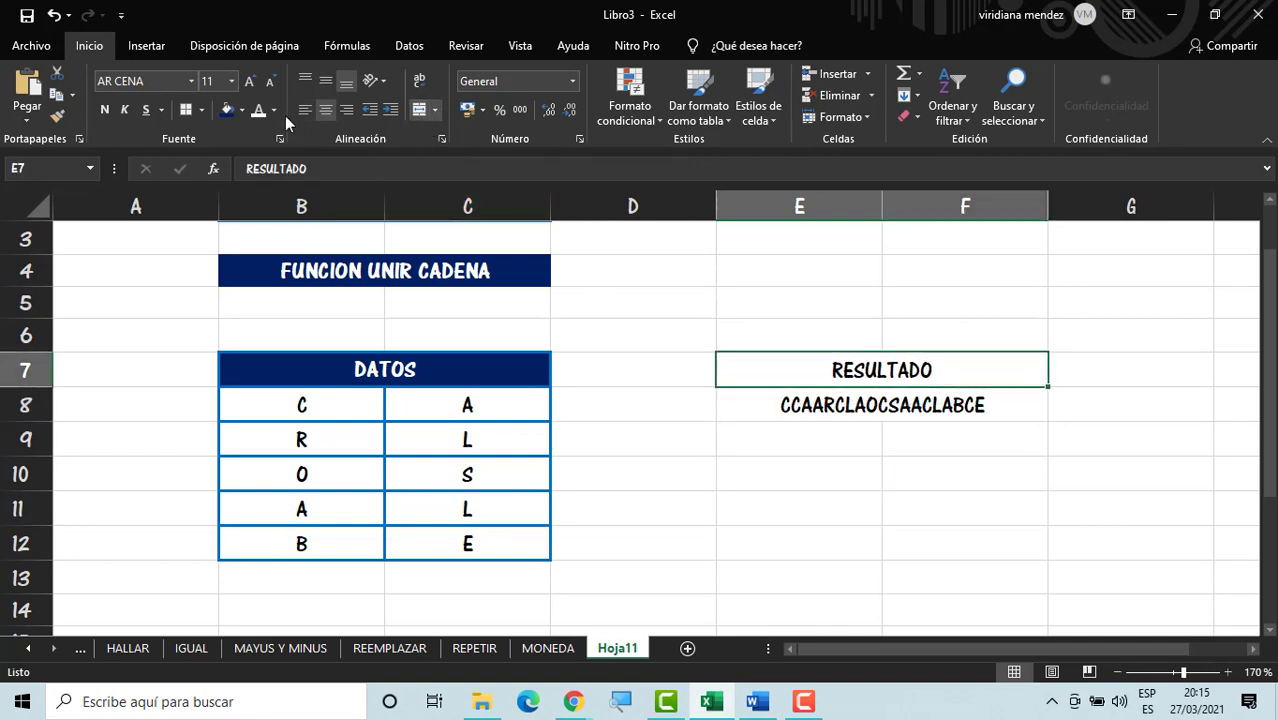
click(254, 112)
click(230, 112)
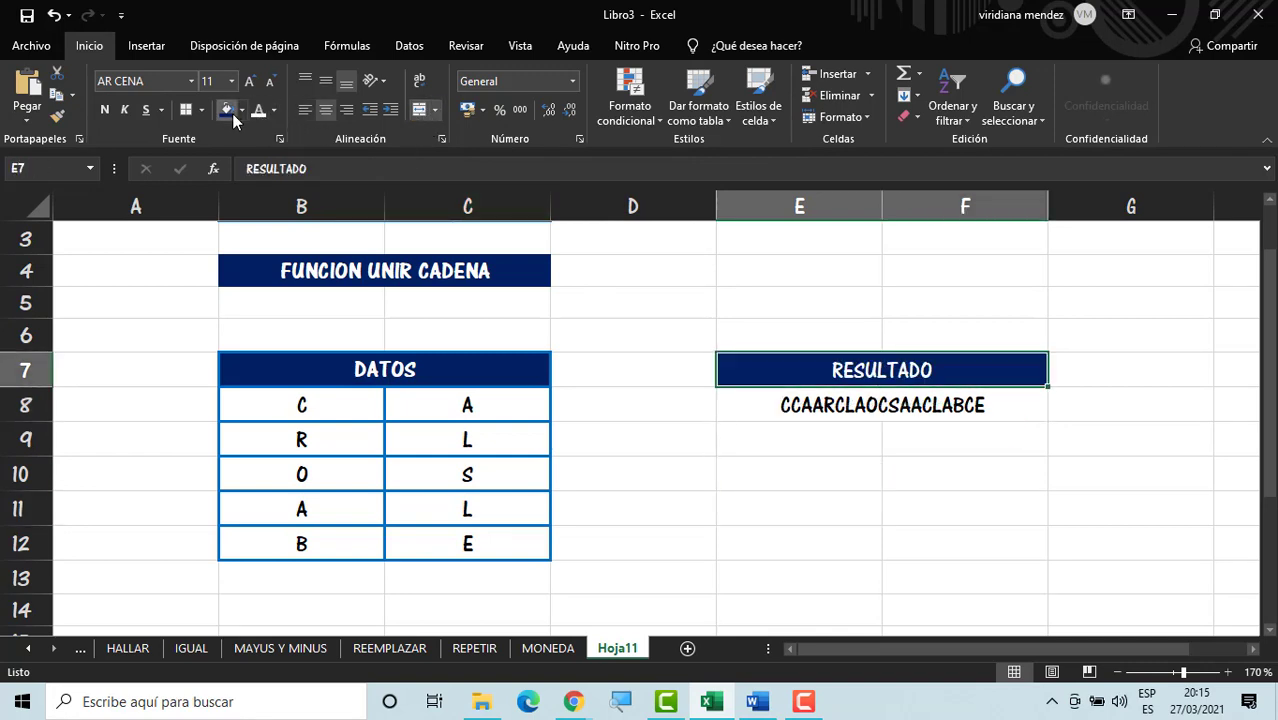
click(106, 107)
click(790, 546)
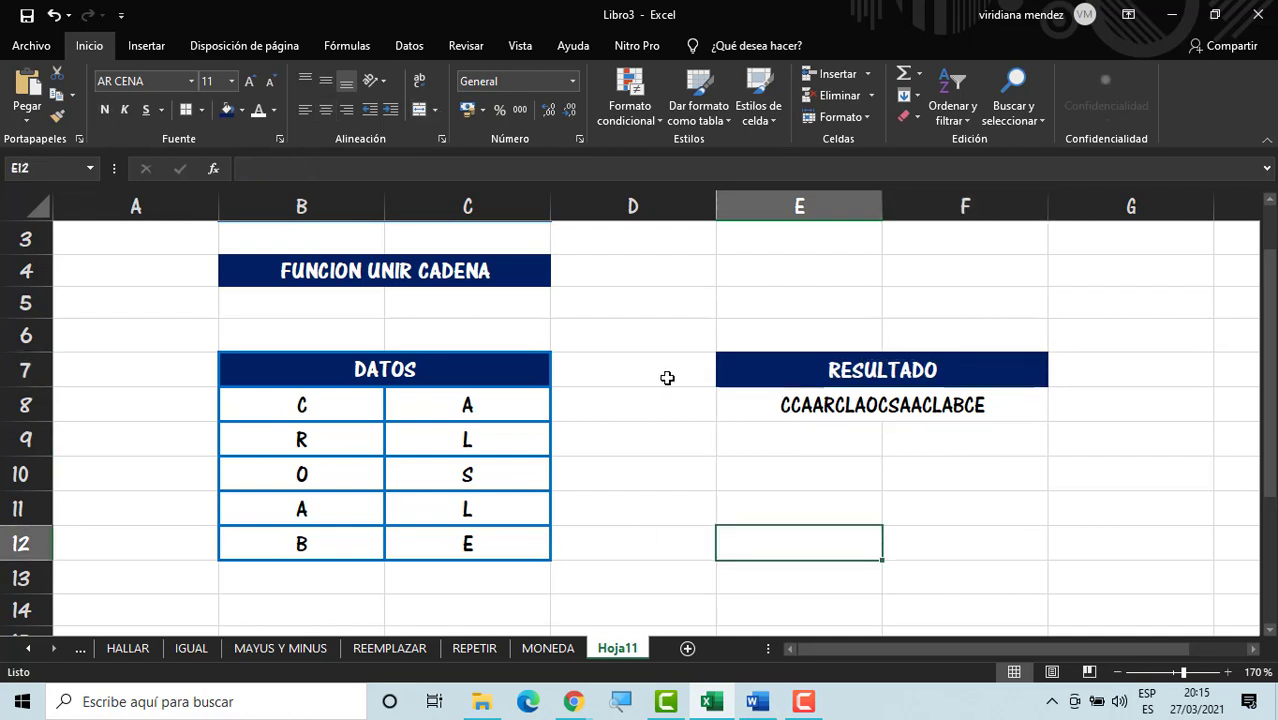
Step: Apply borders to all cells of the result range E7:F8
click(753, 373)
drag(753, 373, 800, 405)
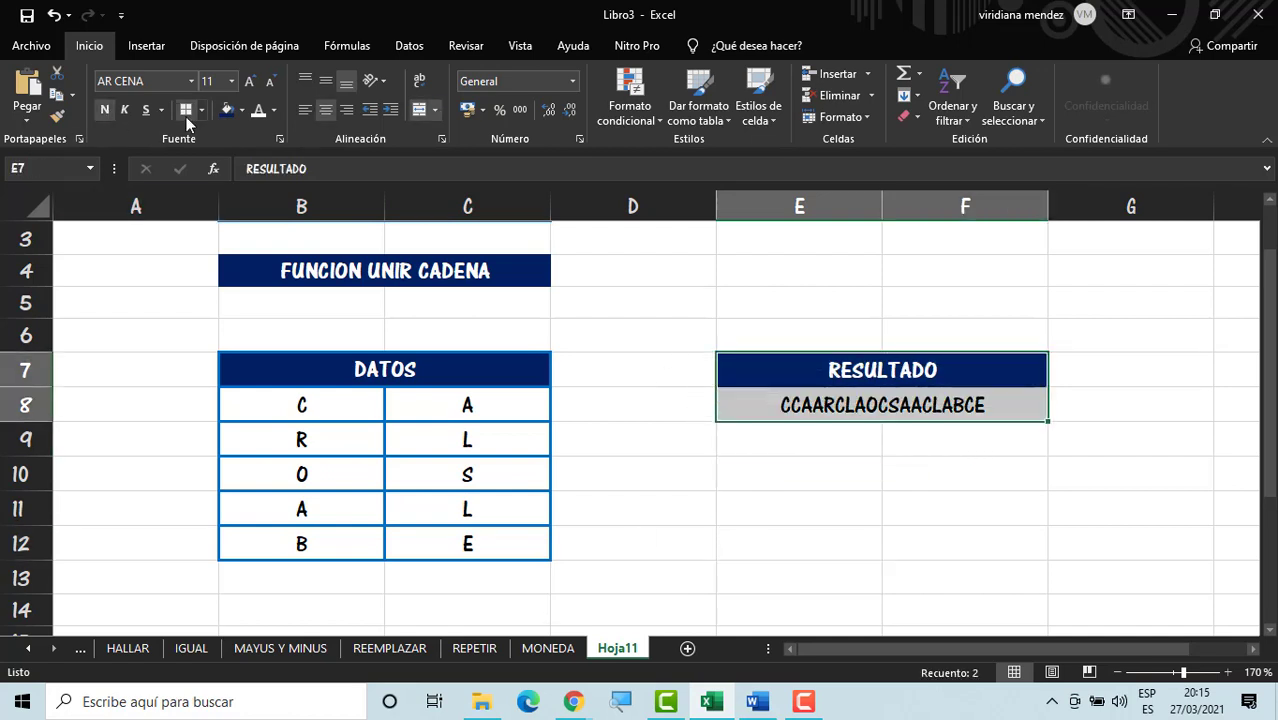
click(186, 110)
click(738, 524)
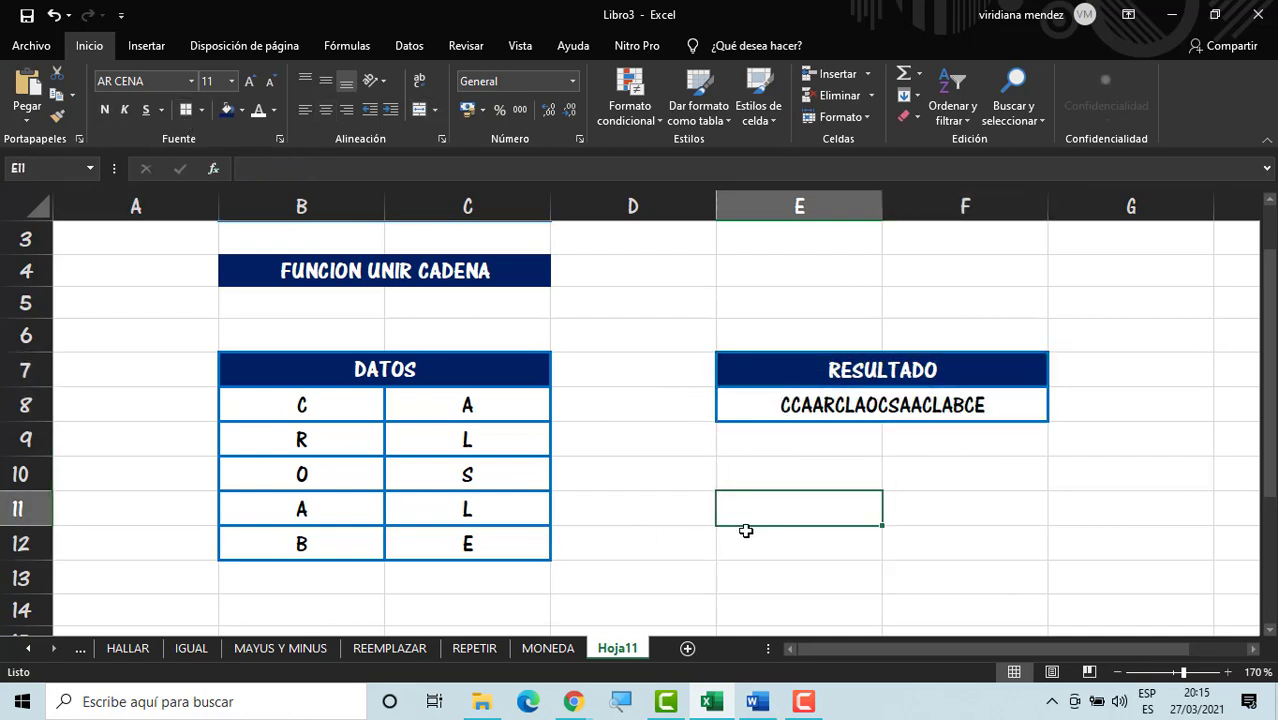
Step: Rename the sheet Hoja11 as UNIRCADENAS
click(1001, 402)
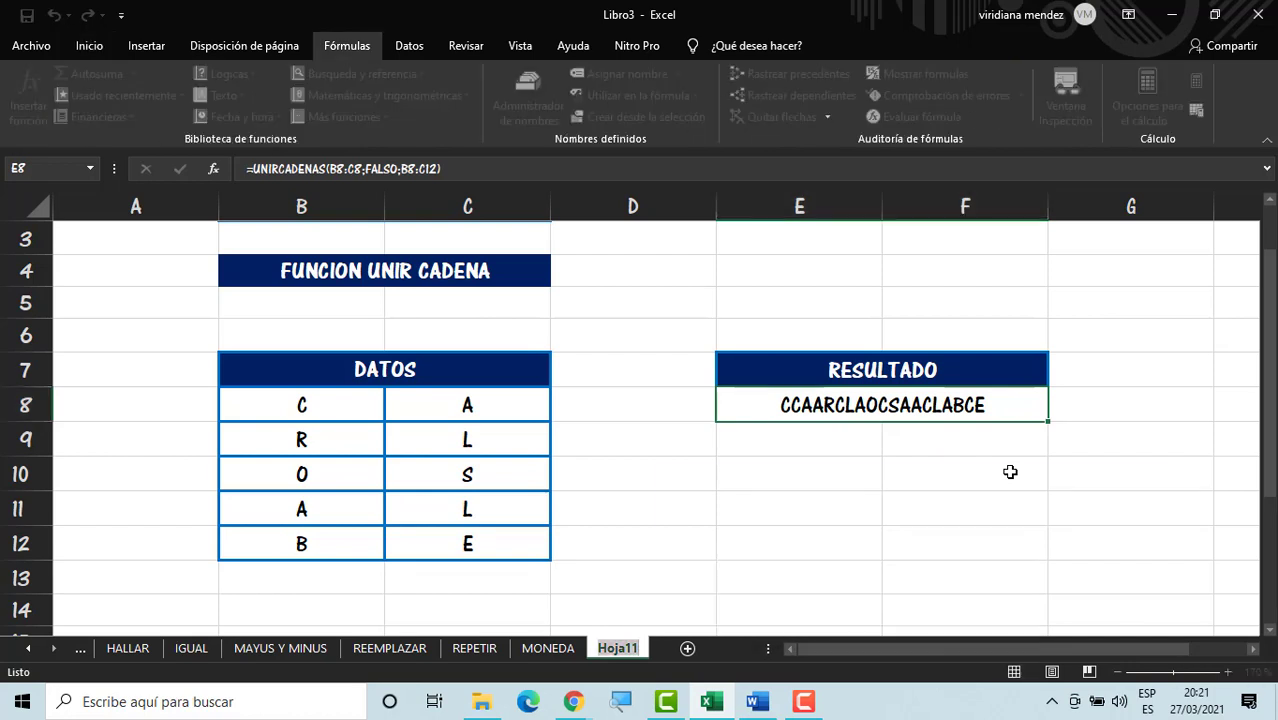
text(UNIRCADENAS)
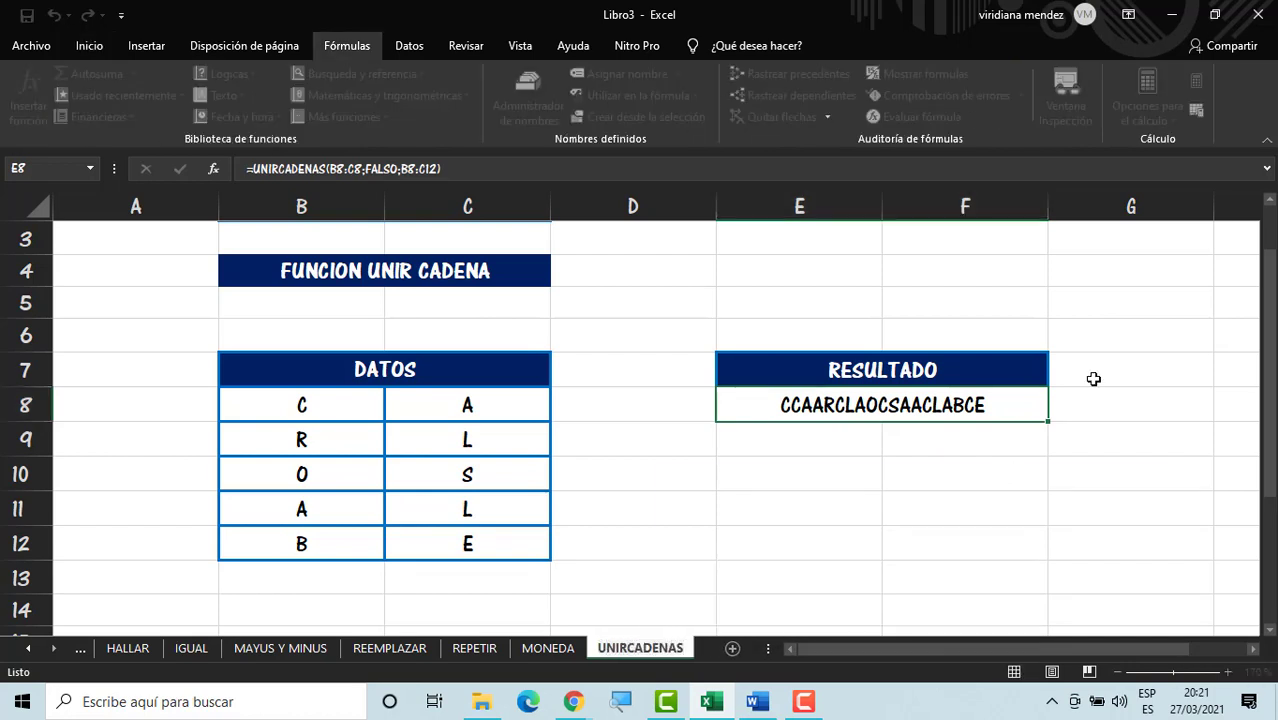
click(859, 462)
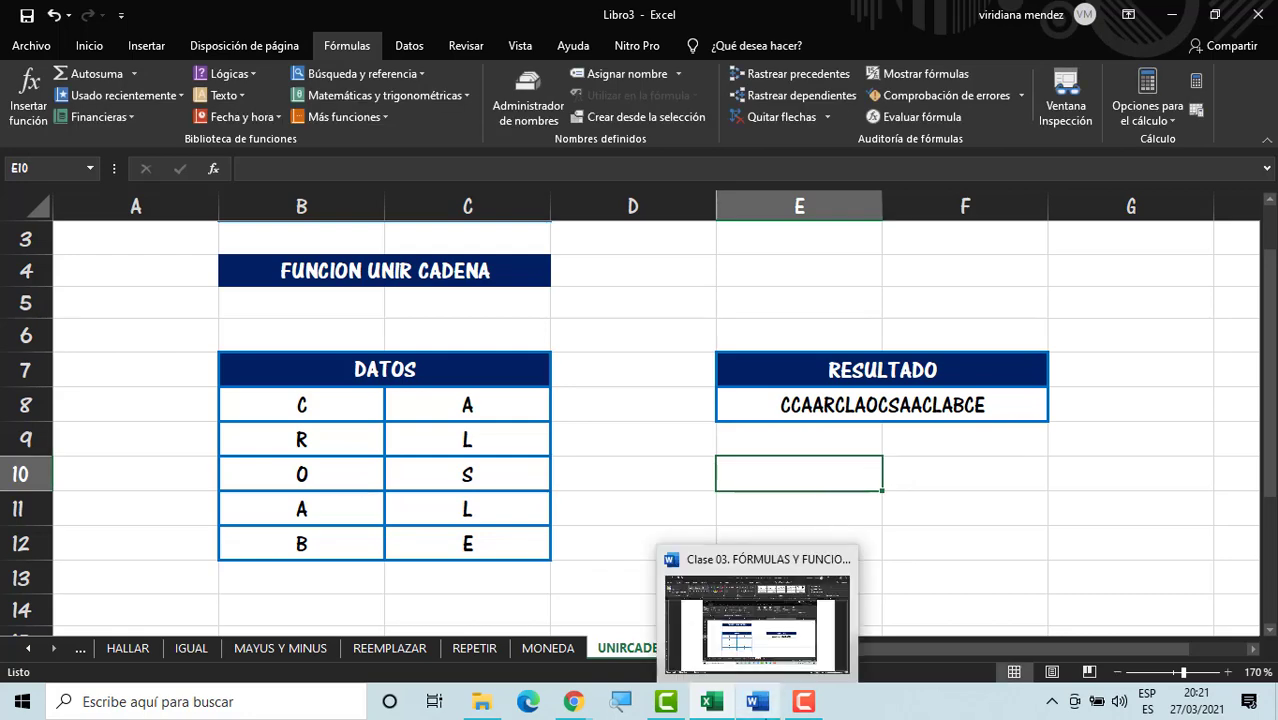
click(757, 701)
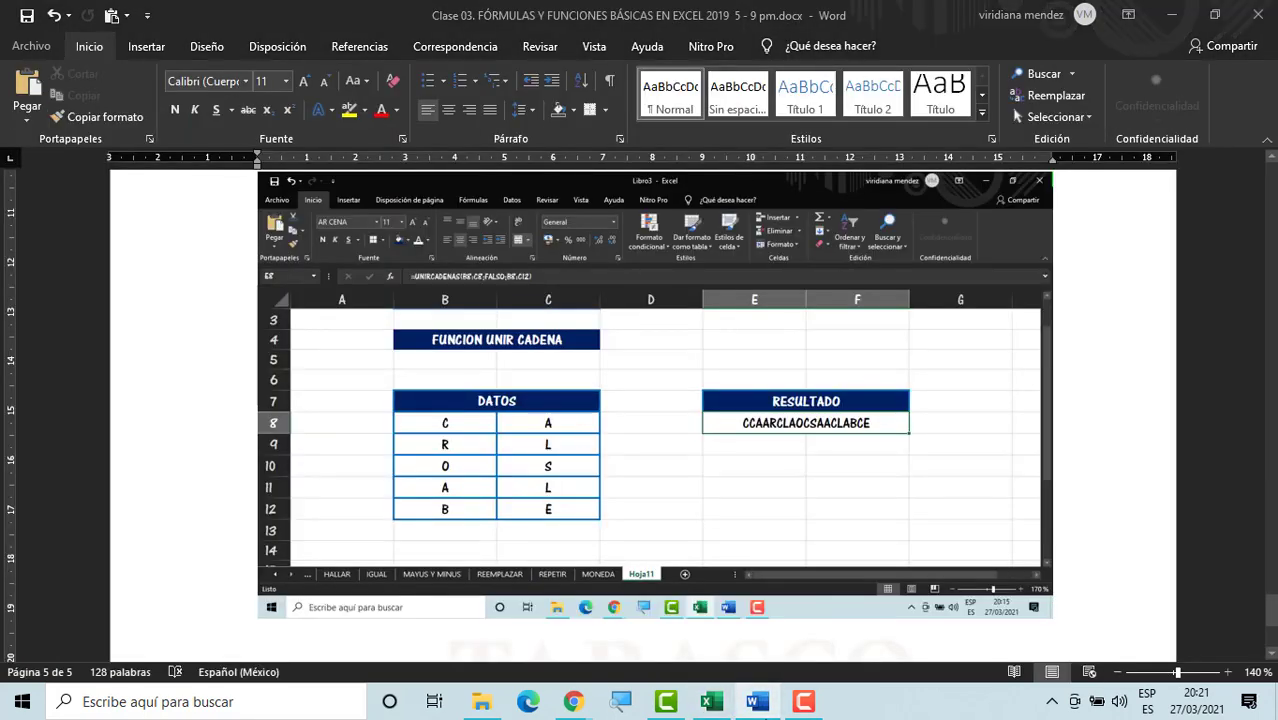
click(757, 701)
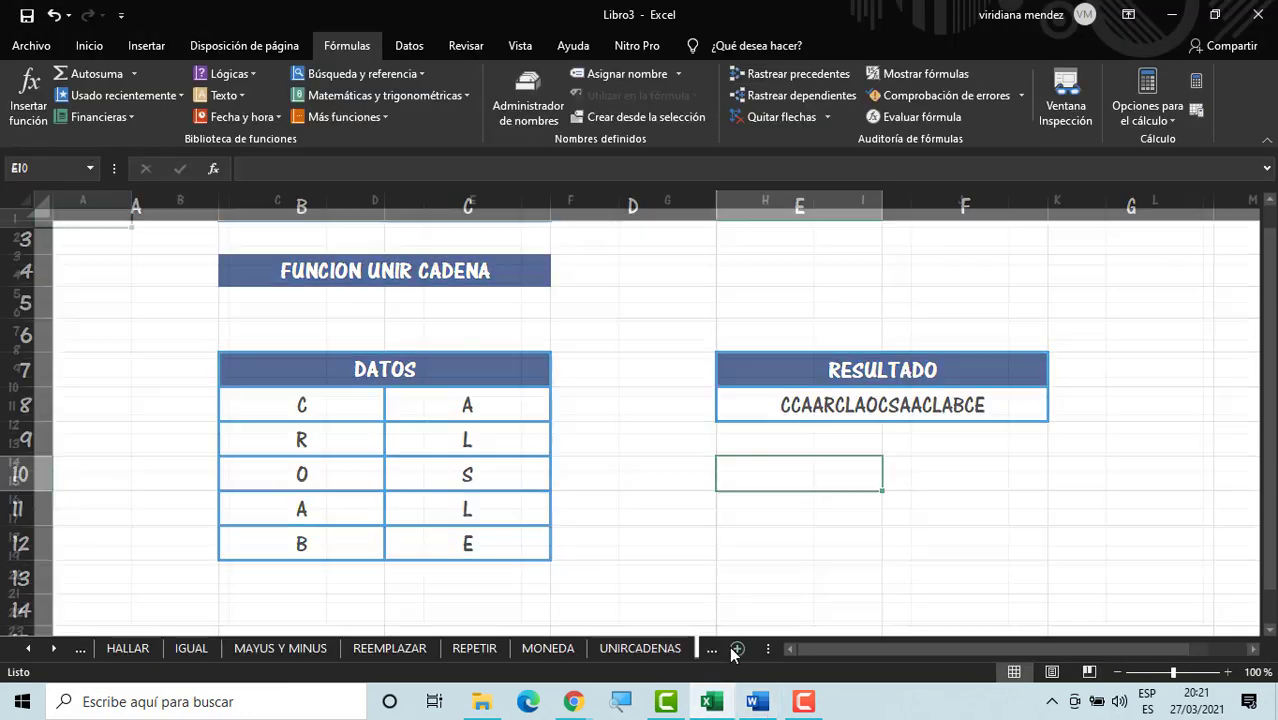
Step: Add a new sheet and copy the title block B2:C5 from sheet UNIRCADENAS into it at cell B2
click(733, 650)
click(640, 647)
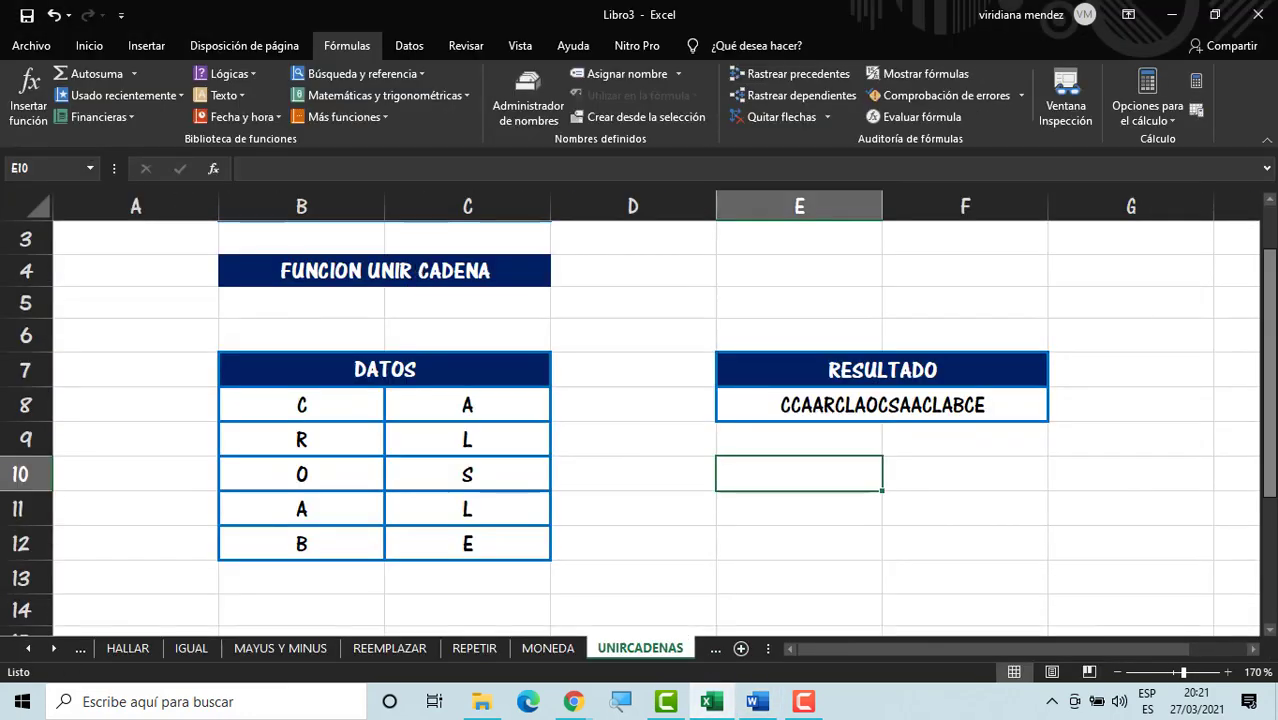
scroll(508, 322, up, 1)
drag(412, 282, 422, 361)
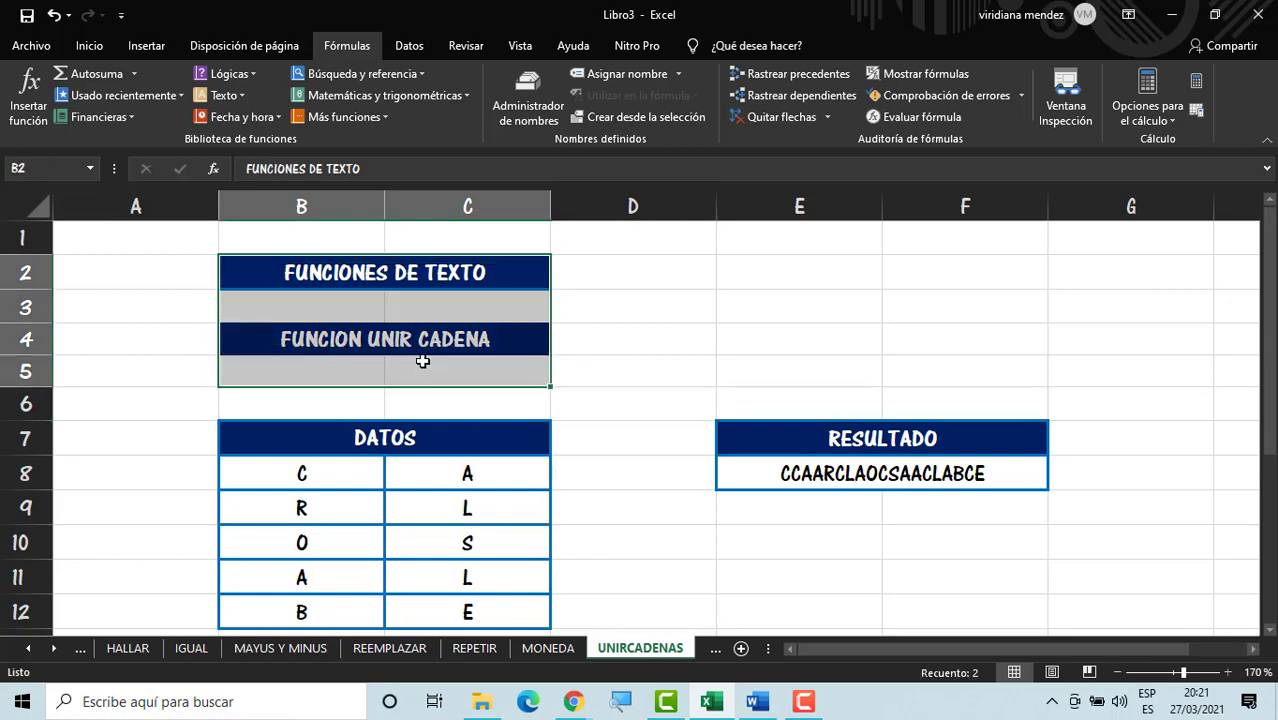
key(ctrl+c)
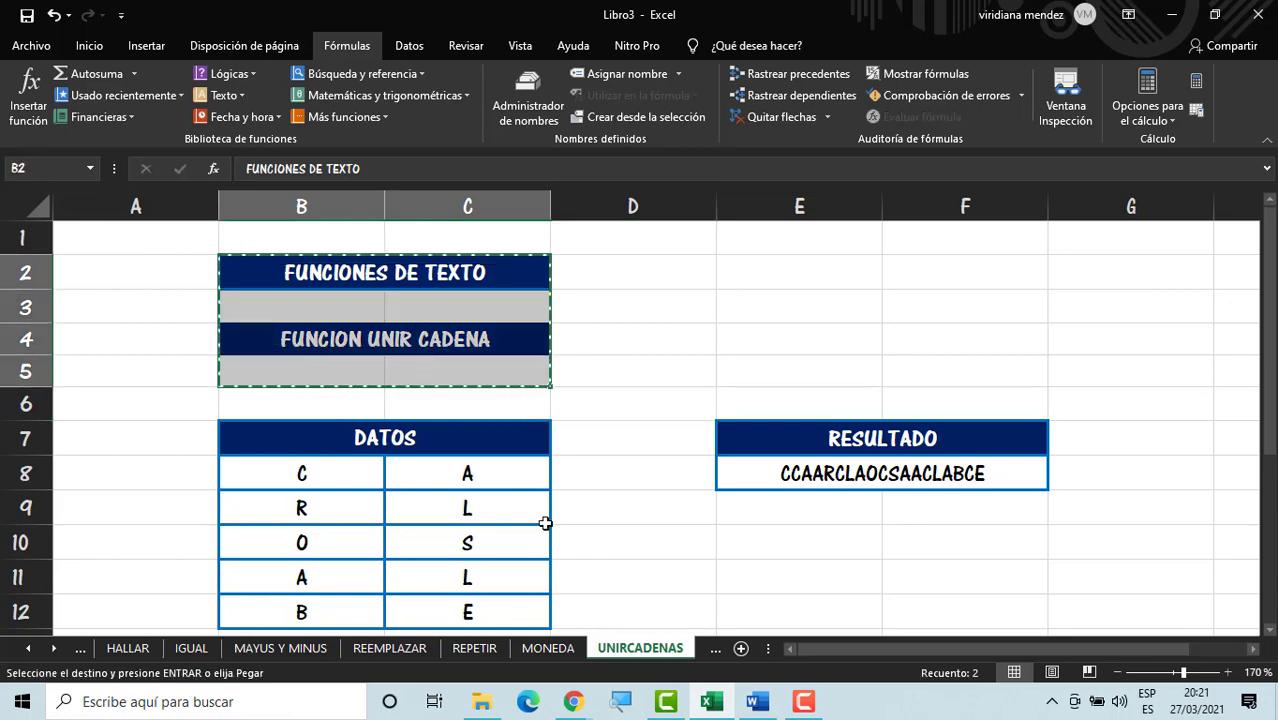
click(703, 652)
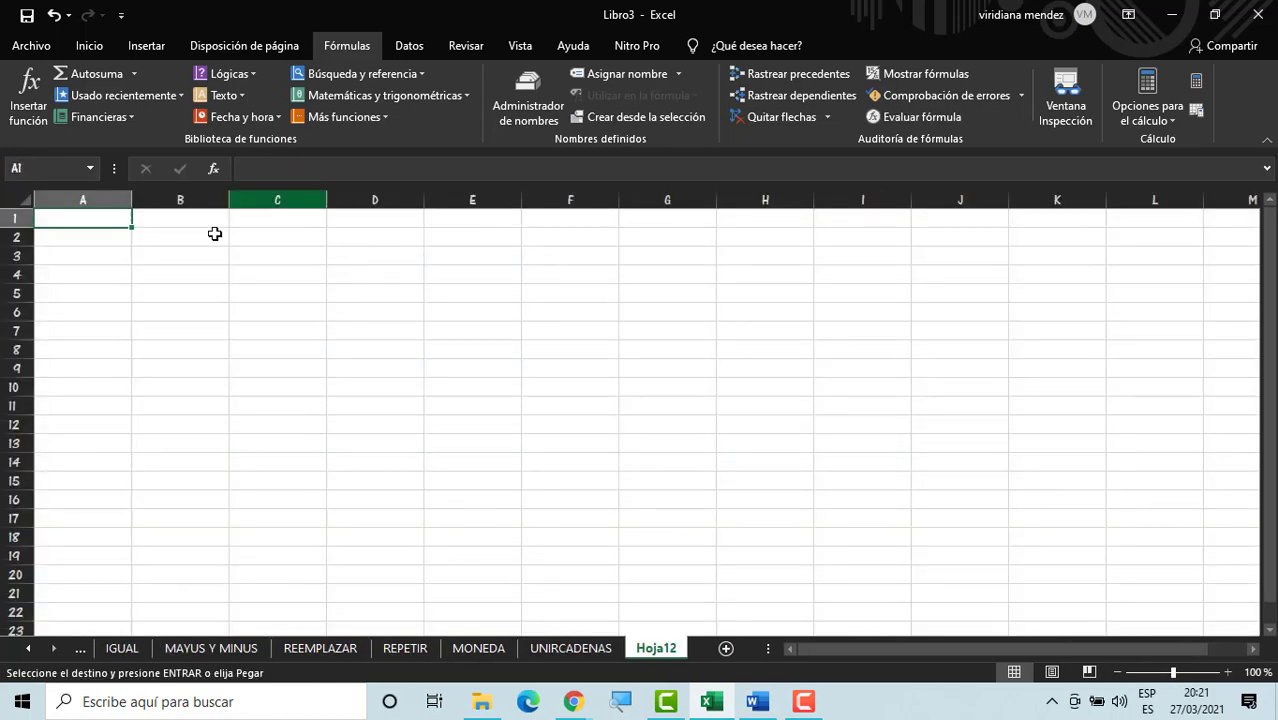
click(212, 234)
key(ctrl+v)
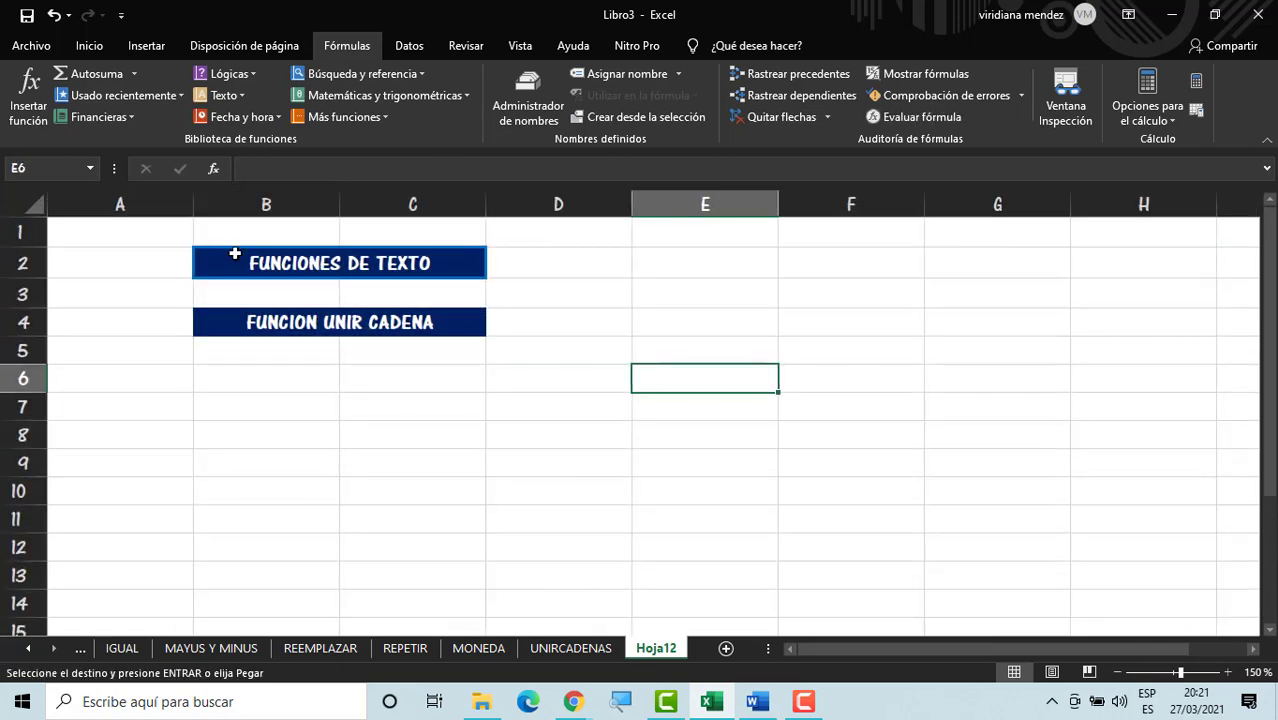
Step: Change the subtitle in cell B4 of the new sheet to FUNCION UNICODE
double_click(441, 320)
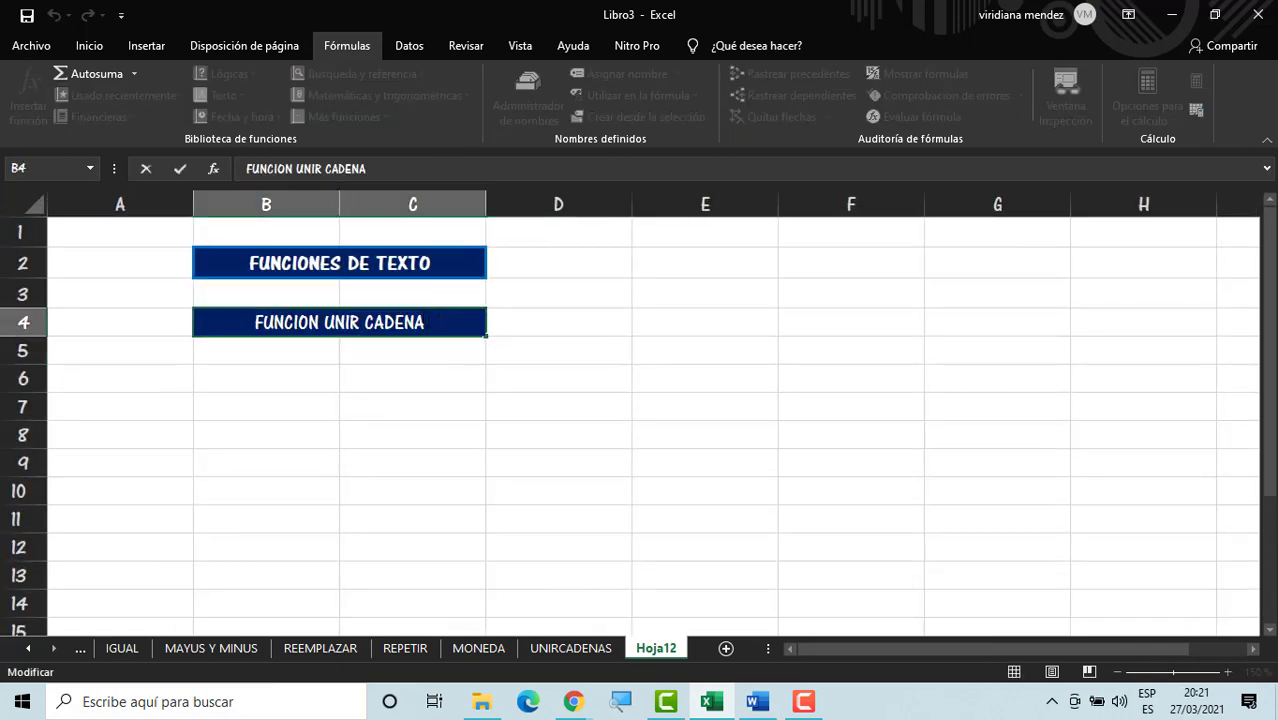
key(BackSpace)
key(BackSpace)
key(BackSpace)
key(BackSpace)
key(BackSpace)
key(BackSpace)
key(BackSpace)
key(BackSpace)
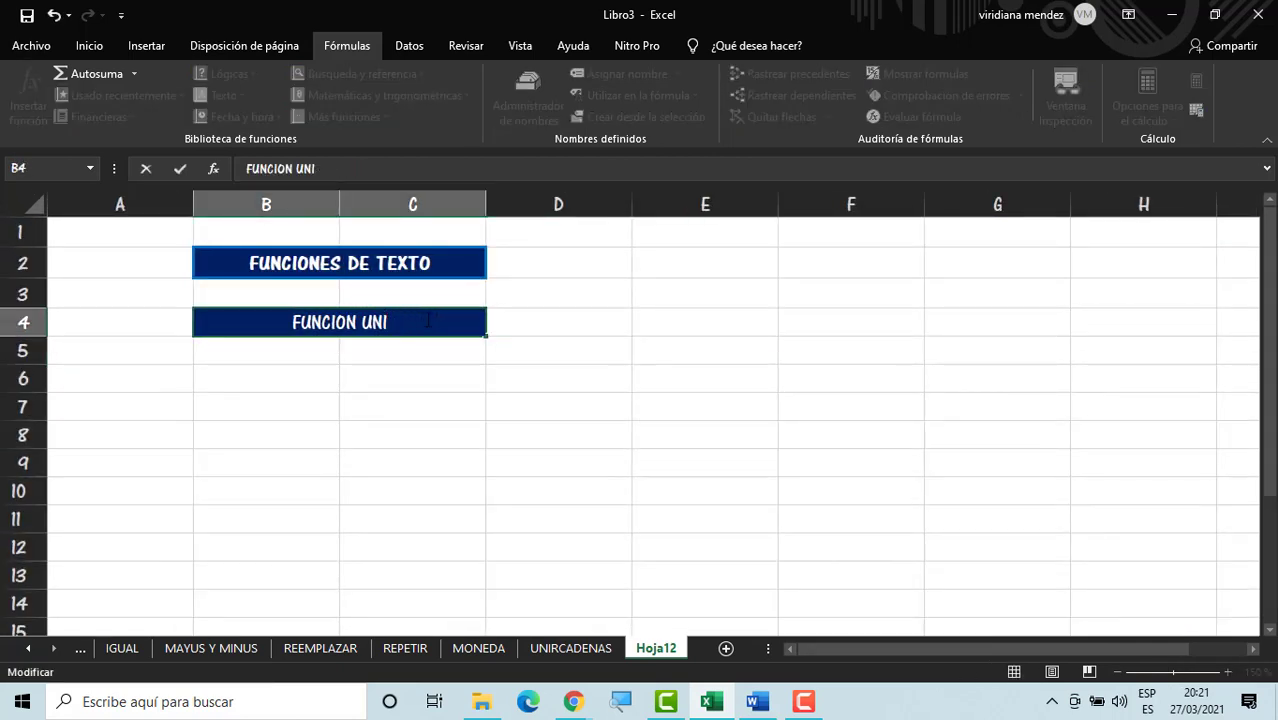
text(CODE)
key(Return)
key(Return)
key(Return)
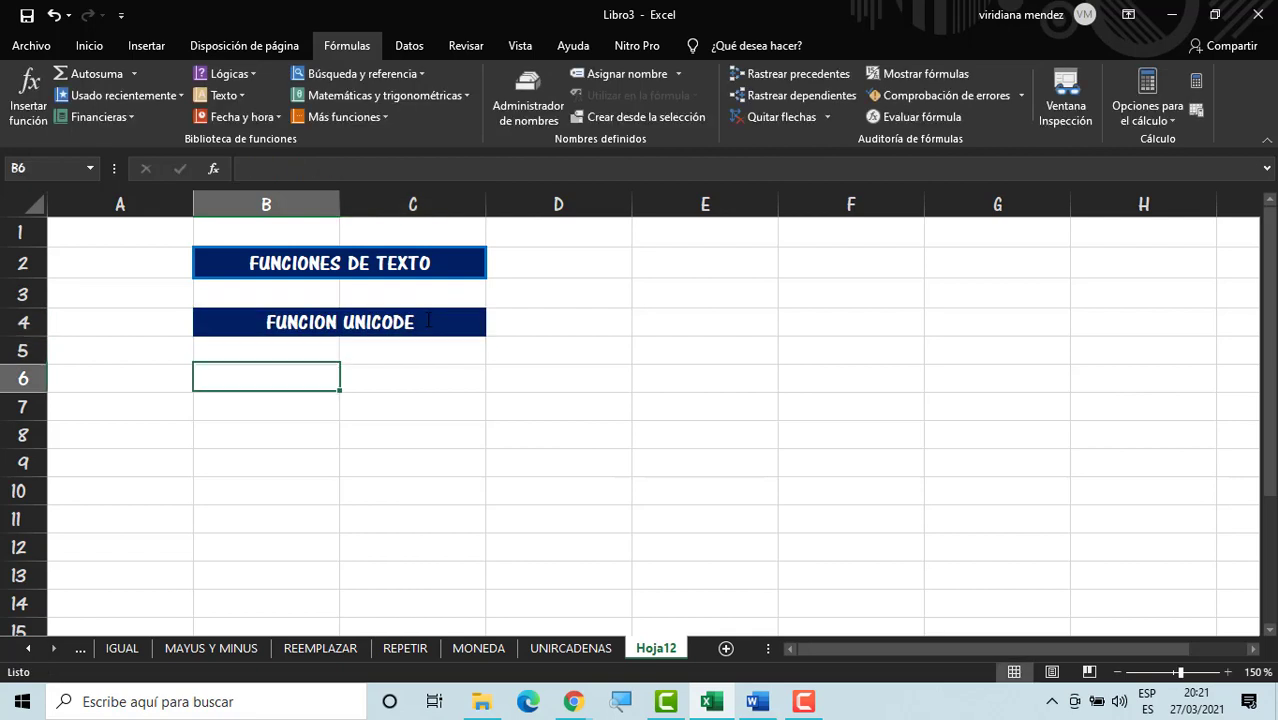
text(NUMERO)
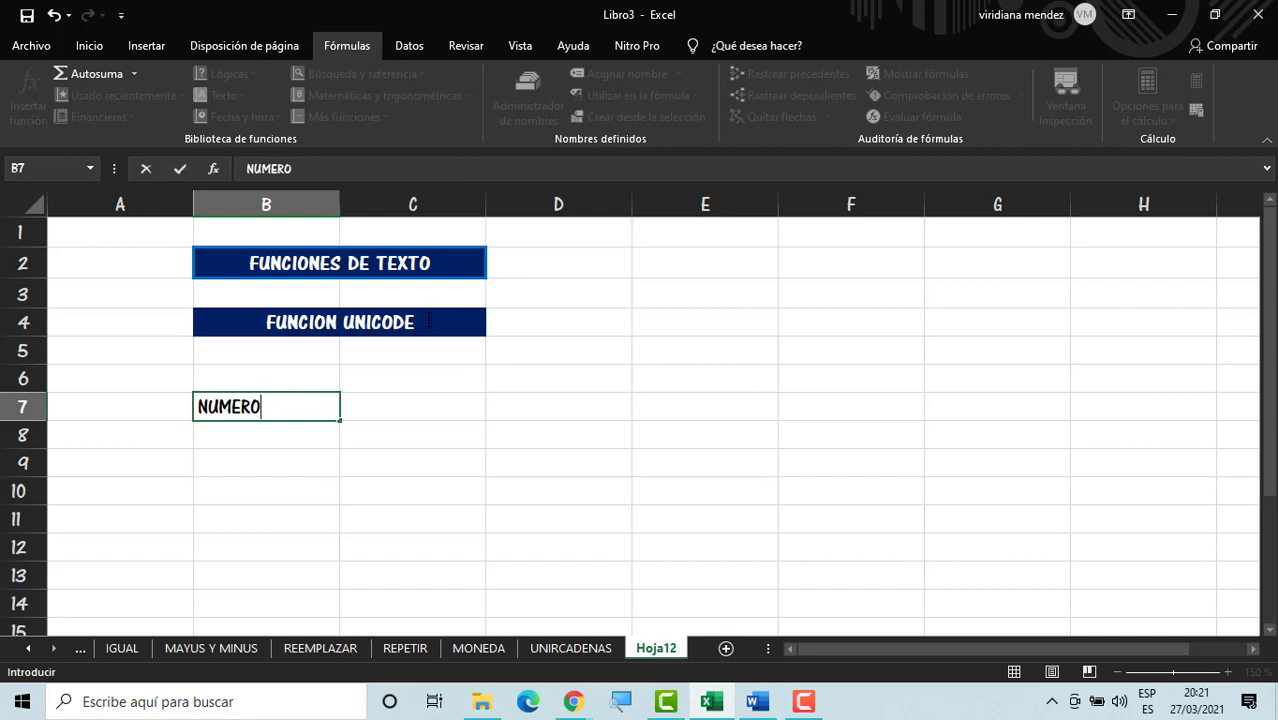
key(BackSpace)
key(BackSpace)
key(BackSpace)
key(BackSpace)
key(BackSpace)
key(BackSpace)
text(T)
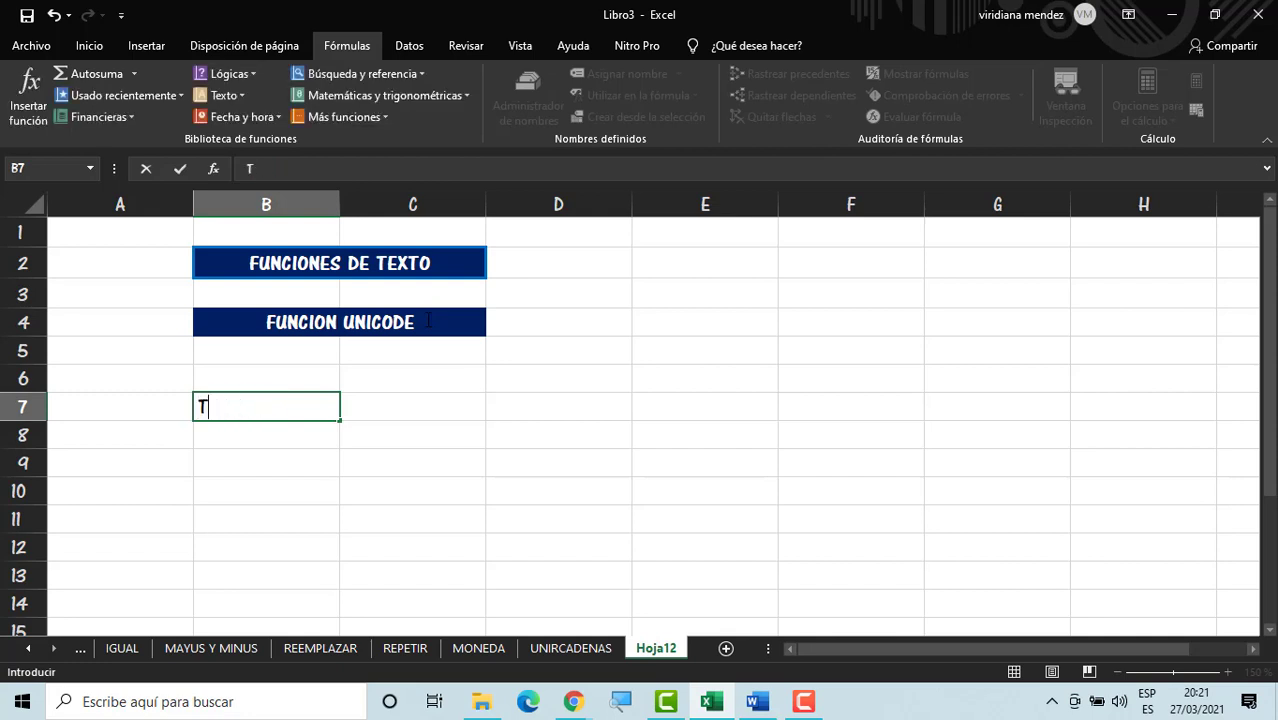
key(BackSpace)
Step: Enter the column headers REFERENCIA in cell B7 and RESULTADO in cell C7
text(REFE)
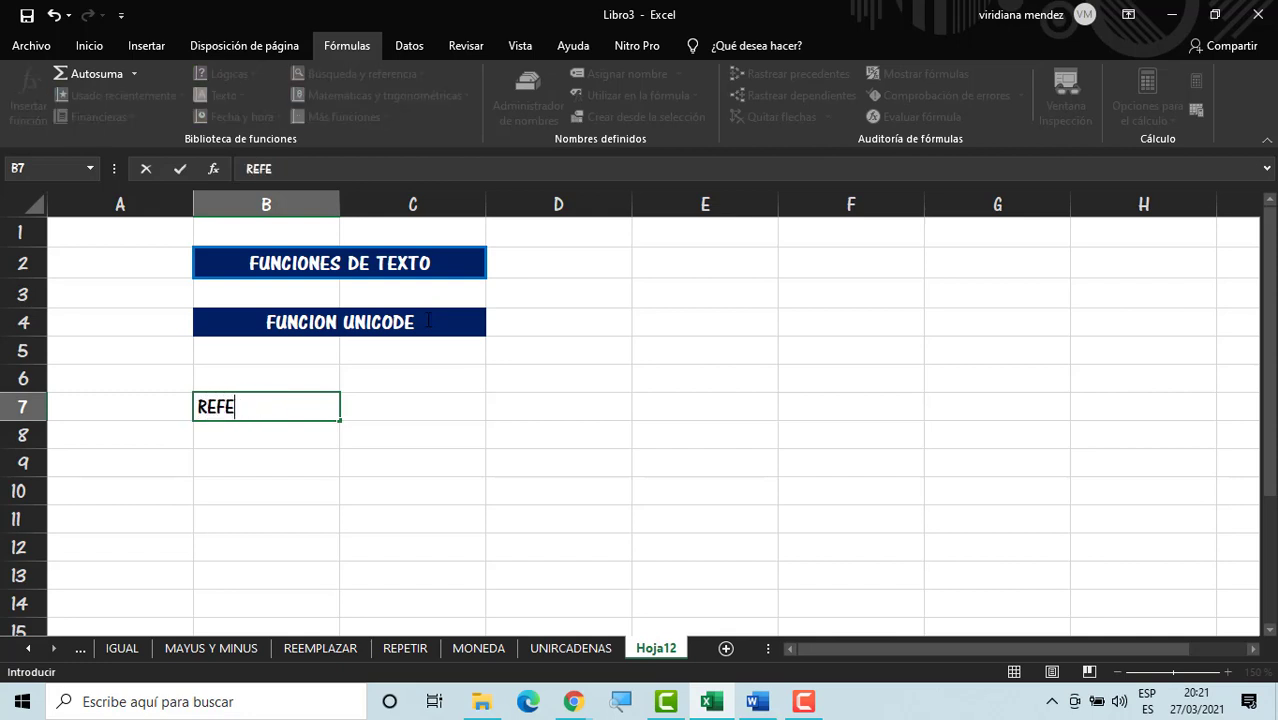
text(RENCIA)
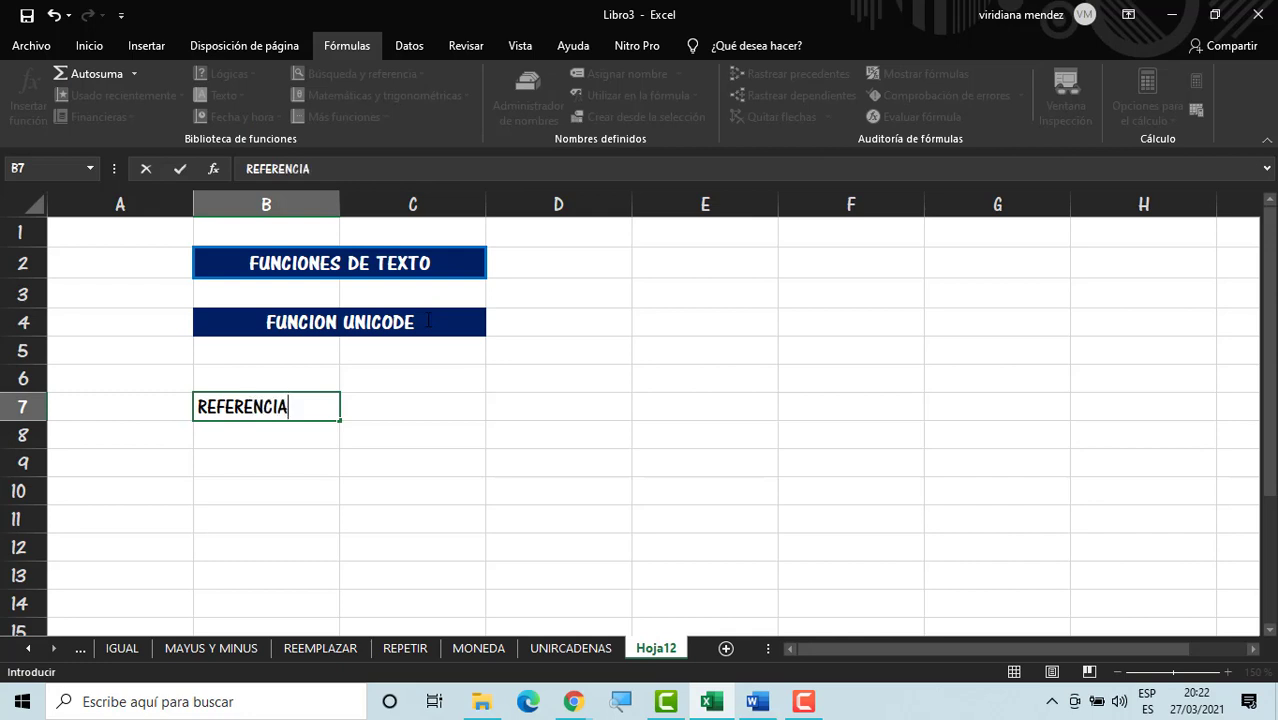
key(Tab)
text(RESULTADO)
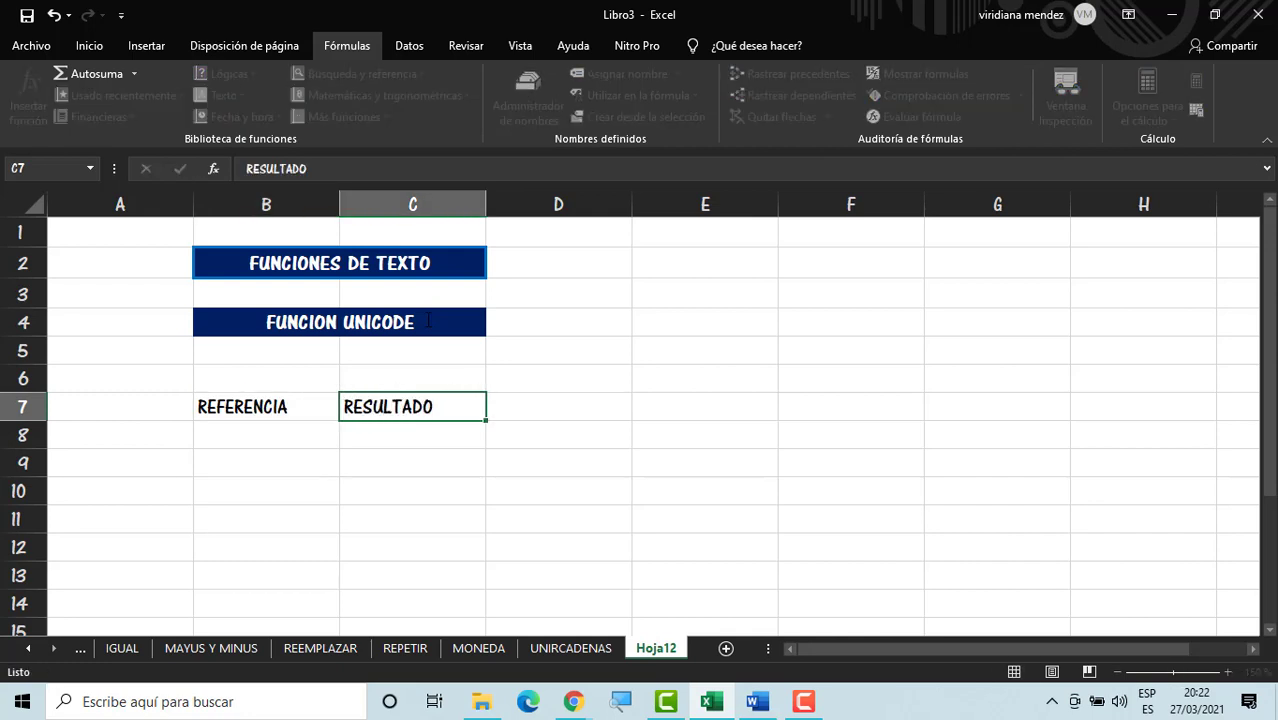
key(Return)
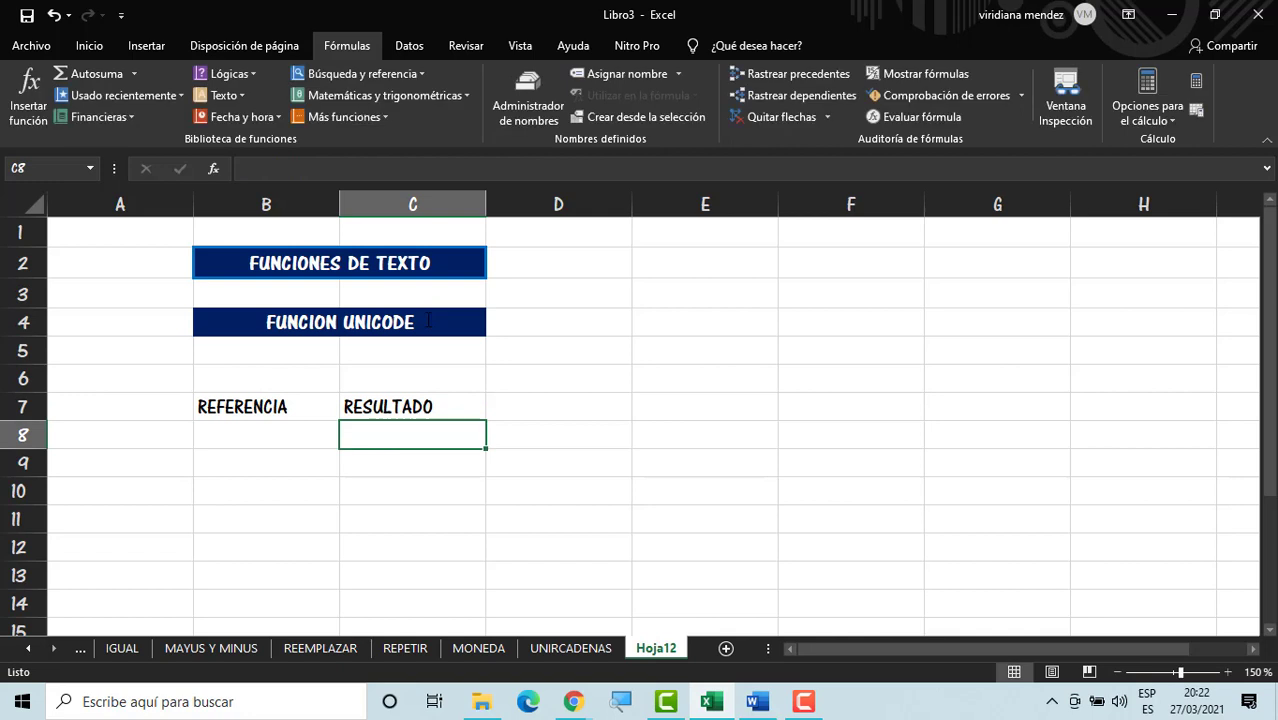
Step: Enter a UNICODE formula in cell C8 that refers to cell B8
text(=UNI)
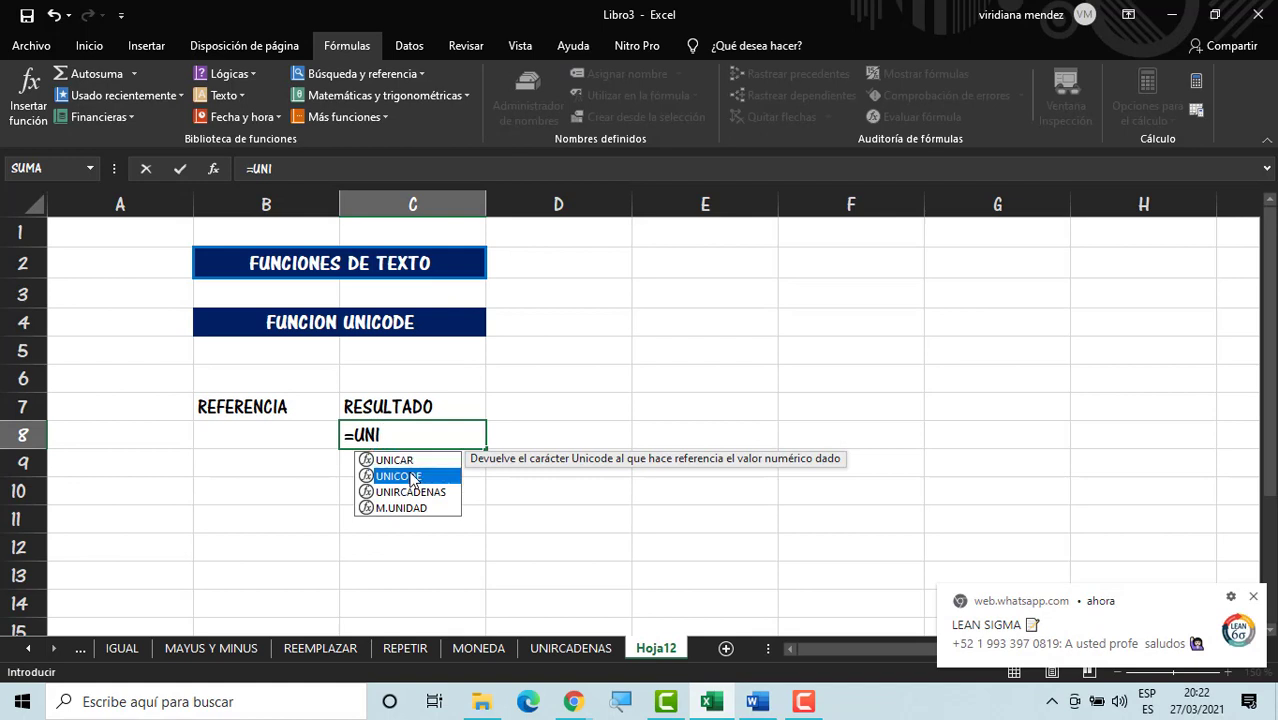
double_click(408, 476)
click(282, 430)
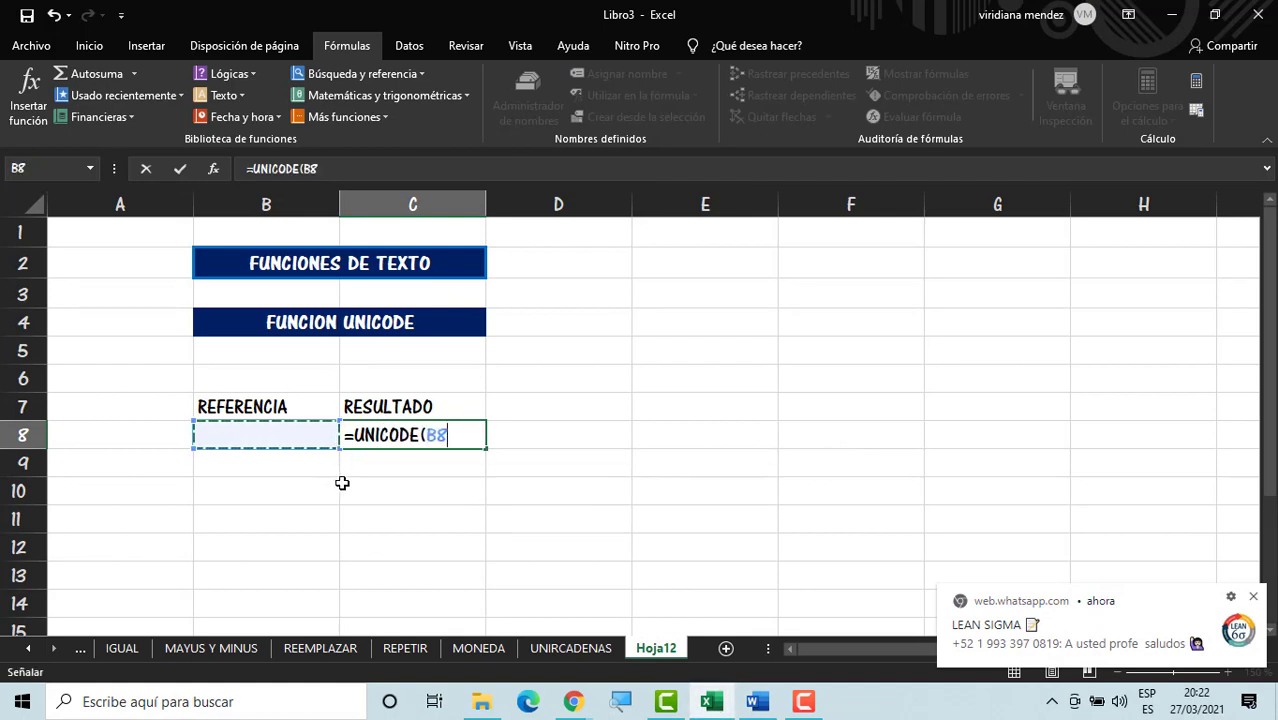
key(Return)
Step: Enter the letter C as the reference in cell B8
click(290, 429)
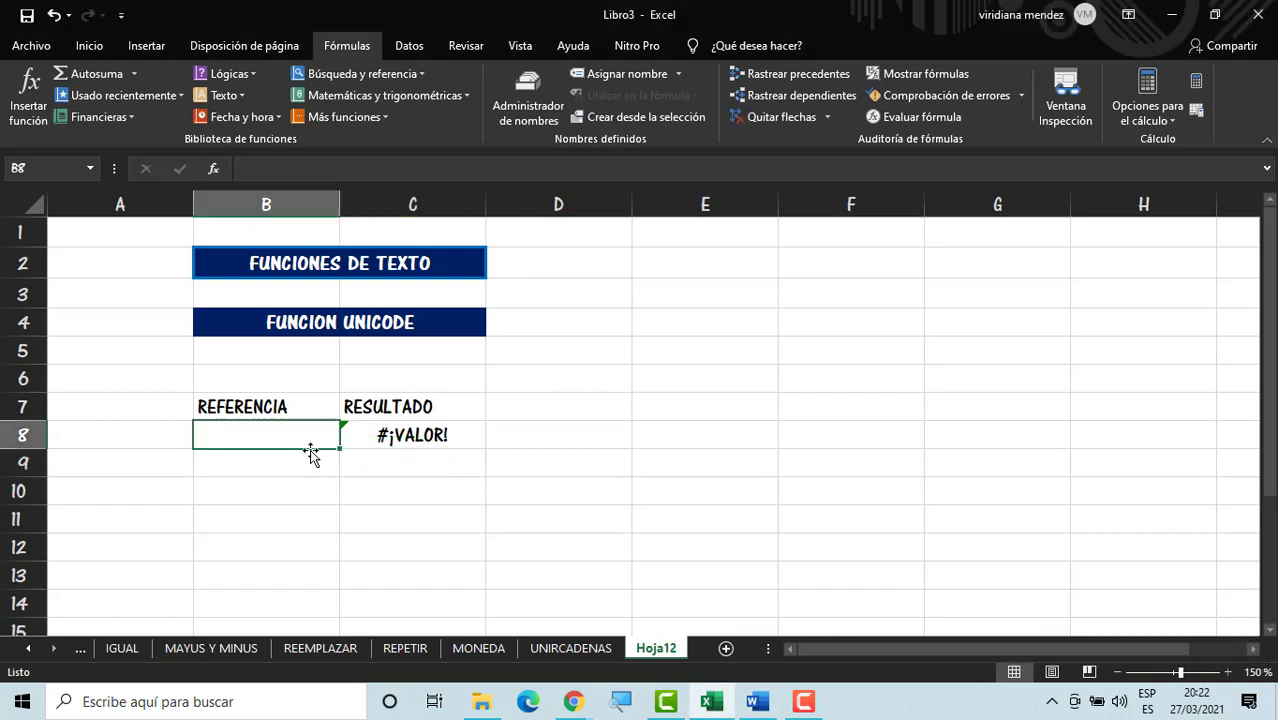
text(C)
key(Return)
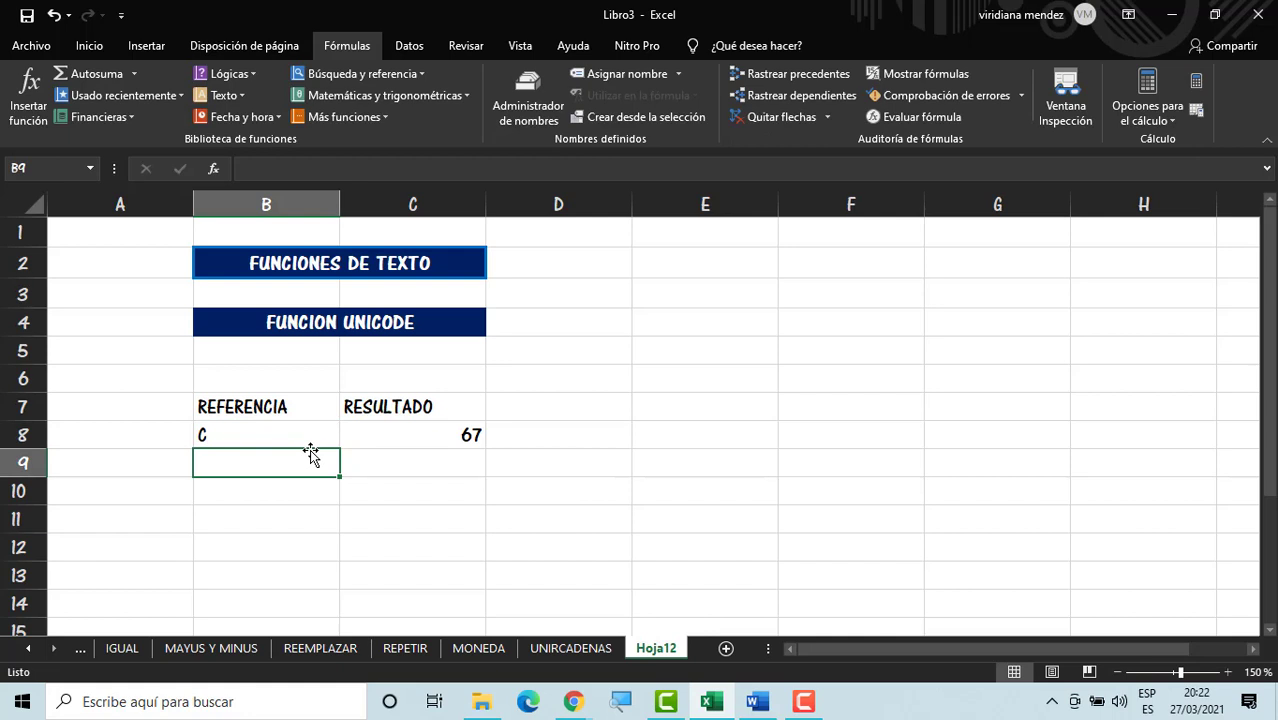
Step: Fill the UNICODE formula from cell C8 down to cell C13
click(305, 428)
click(411, 444)
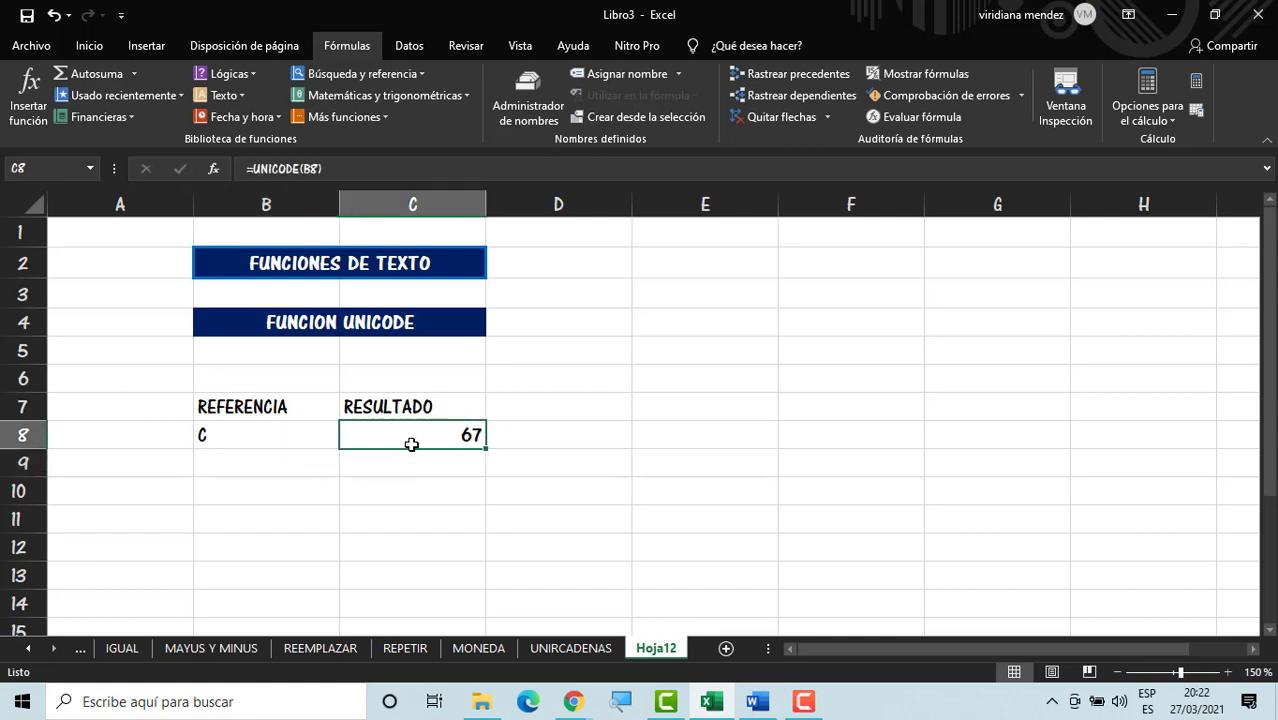
drag(486, 448, 486, 588)
Step: Enter CAR as the reference in cell B9
click(308, 450)
text(CA)
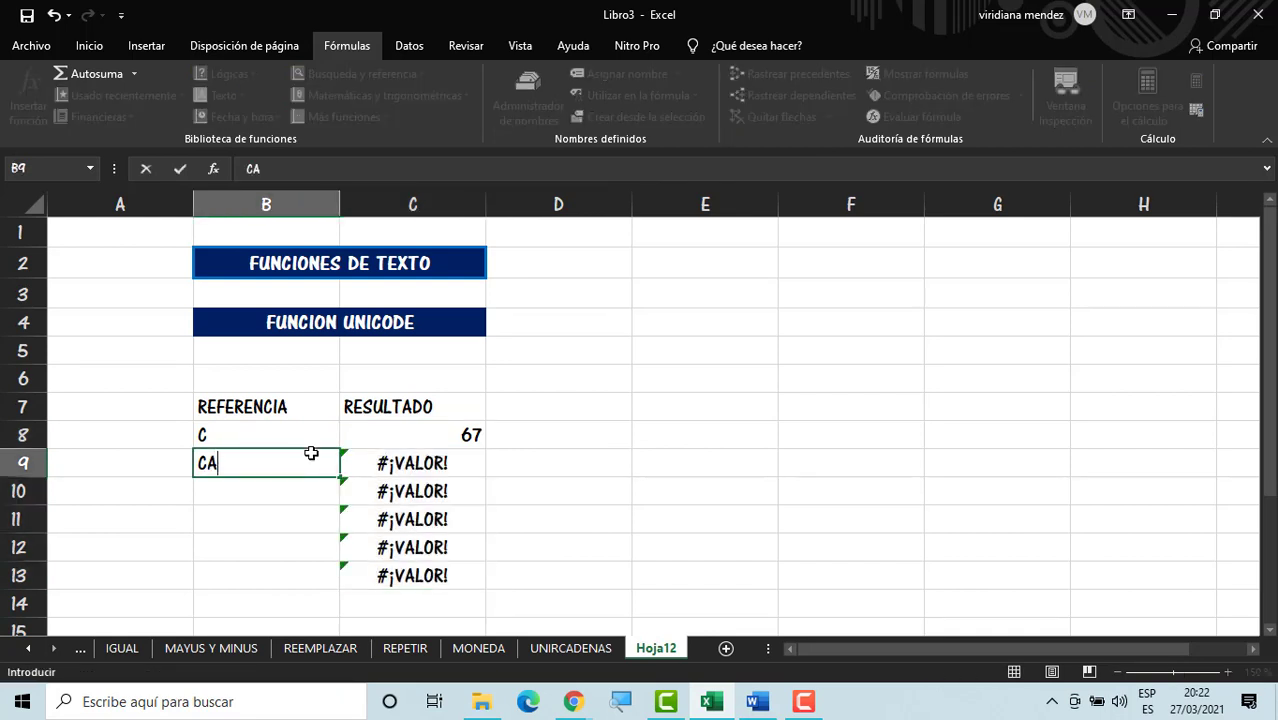
text(R)
click(248, 512)
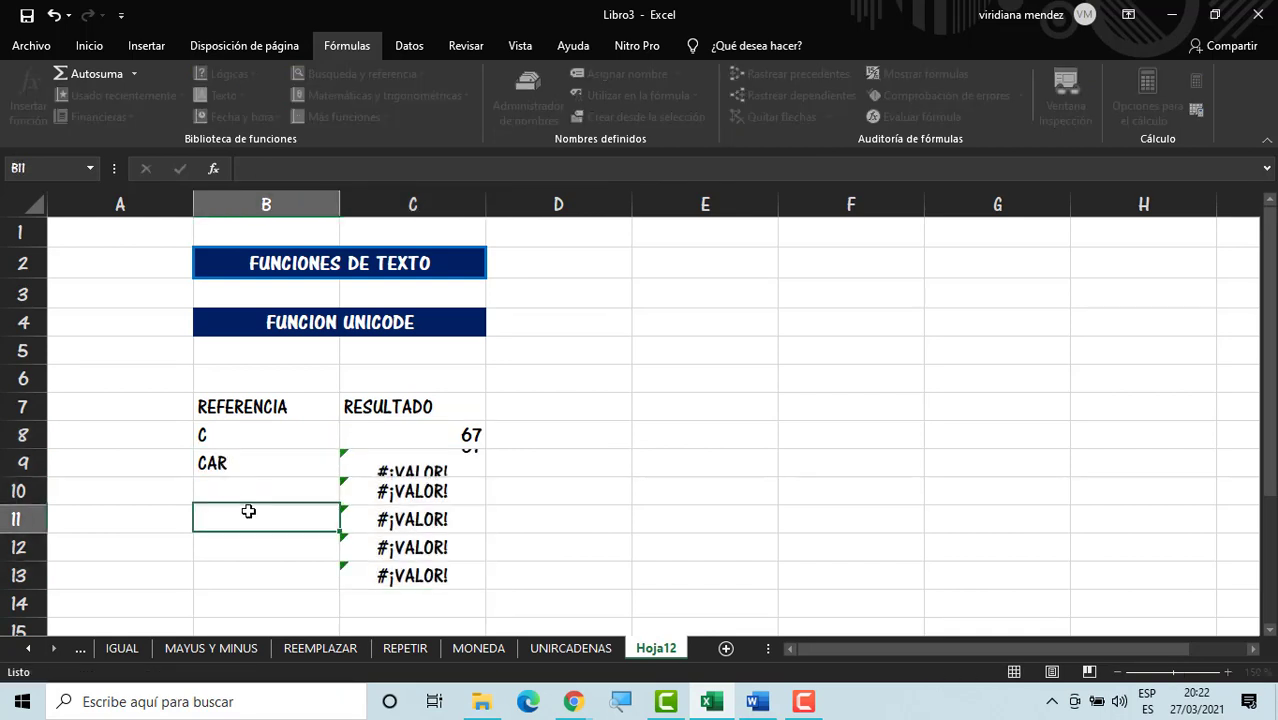
click(273, 462)
Step: Enter the references A, R, L and "" in cells B10 to B13
click(276, 484)
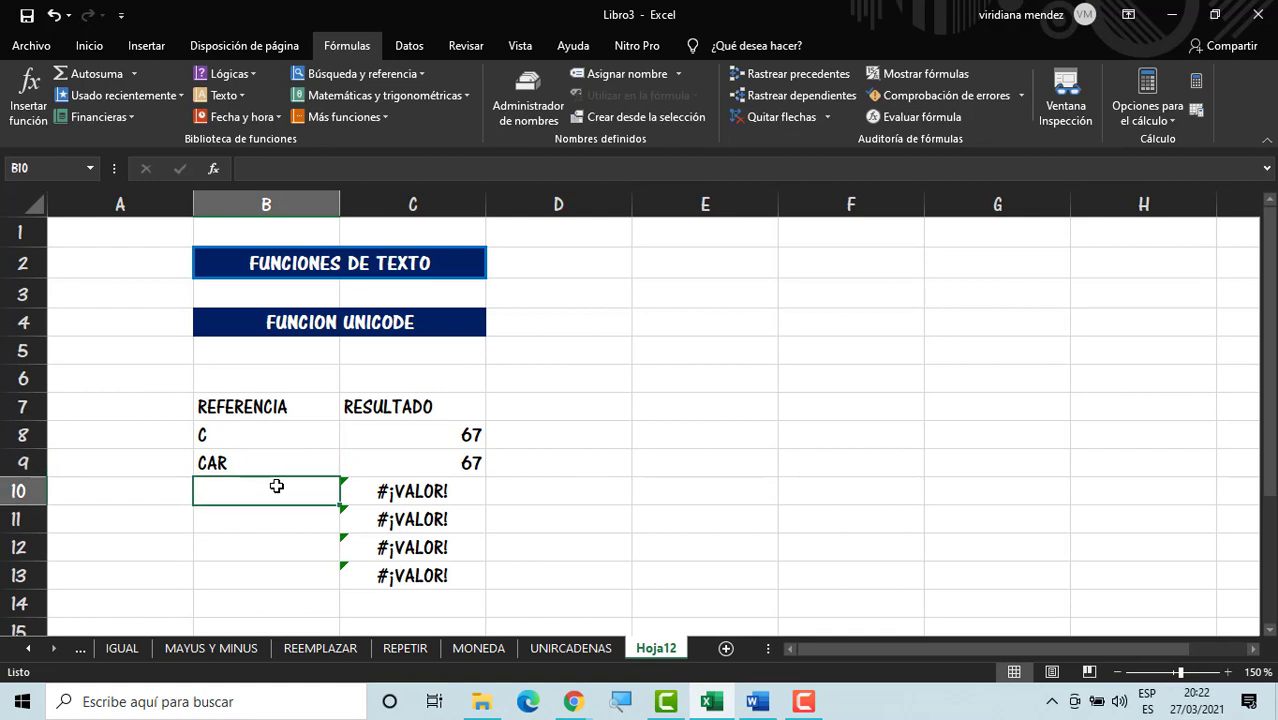
text(A)
click(286, 532)
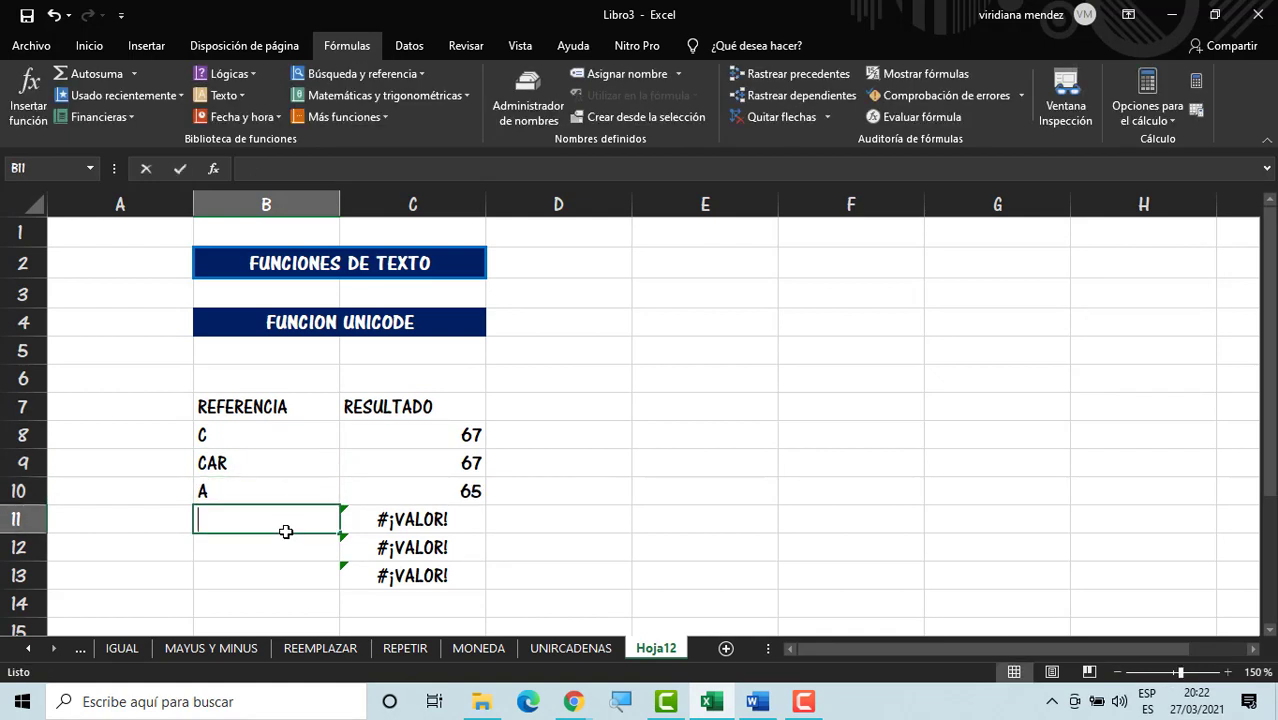
text(R)
click(271, 548)
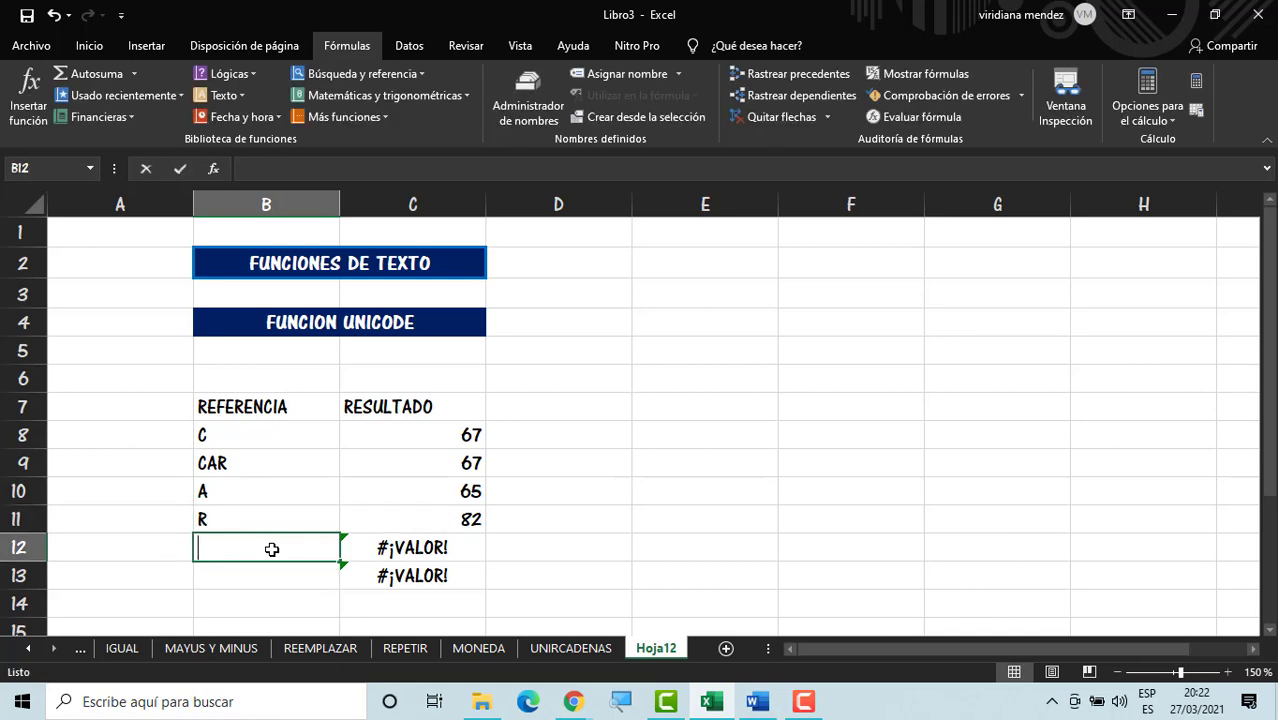
text(L)
click(258, 578)
text("")
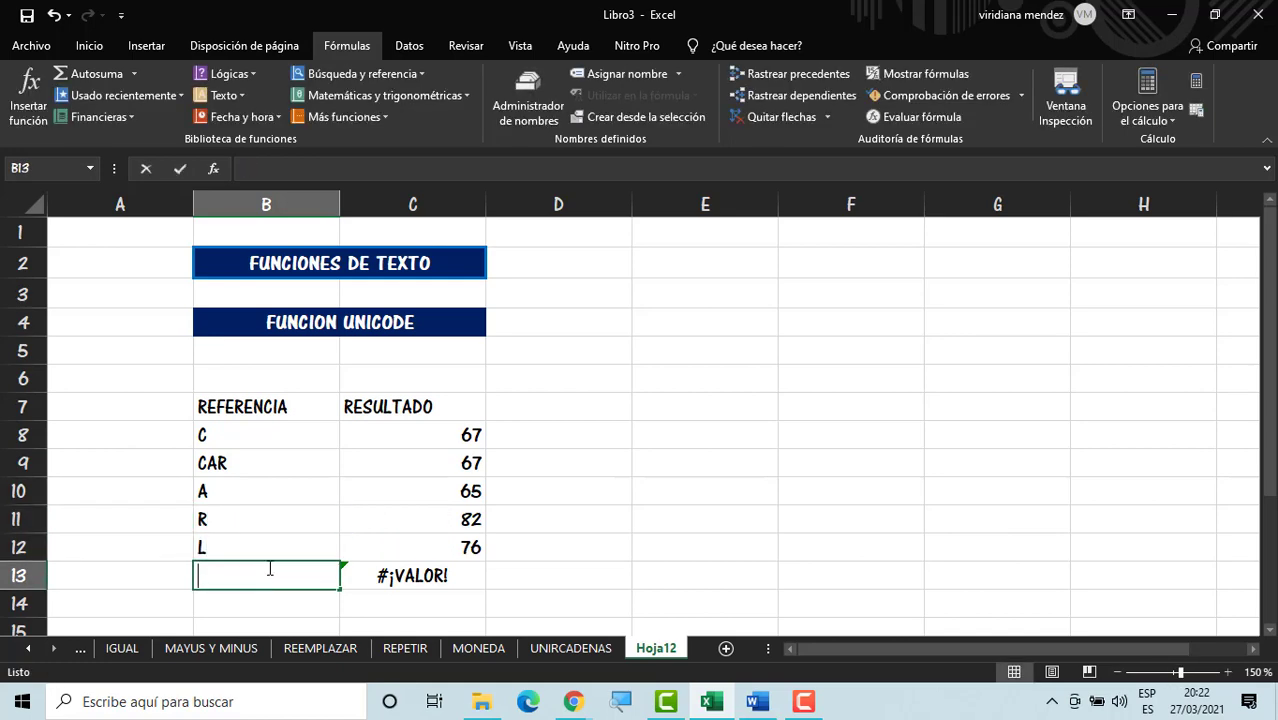
key(Return)
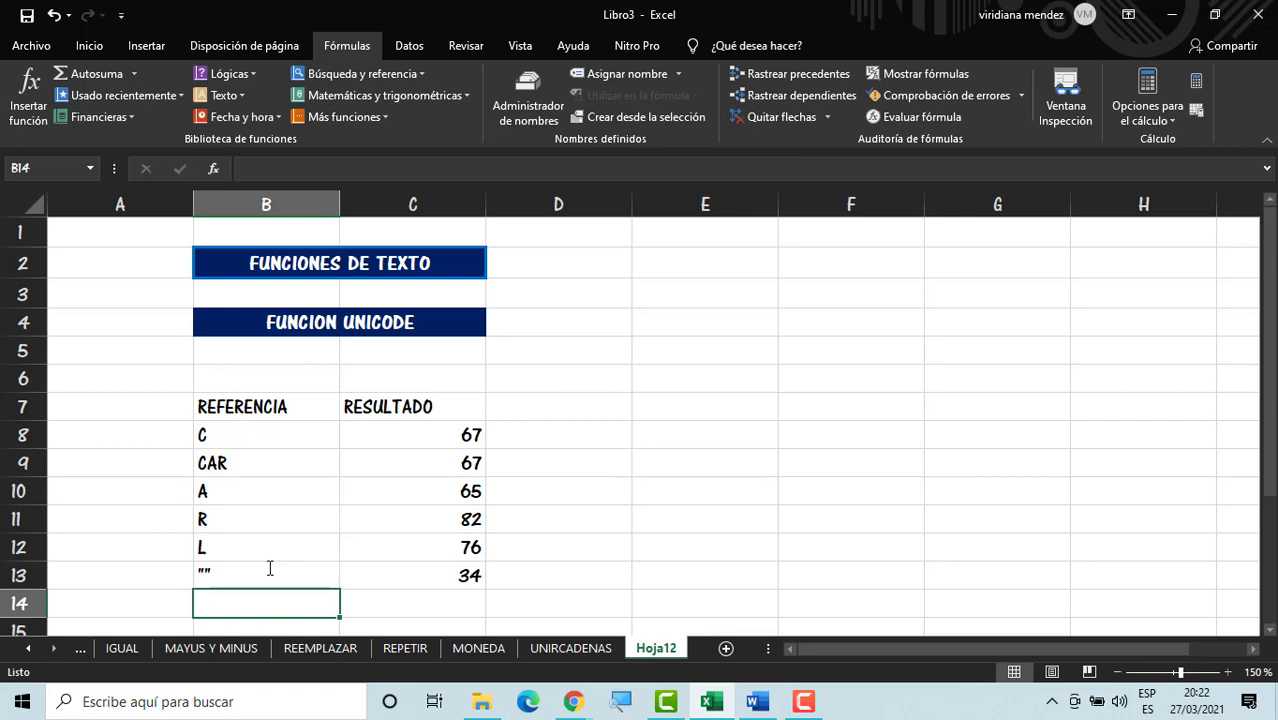
Step: Center the contents of the reference and result table B7:C13 and add blue borders to all its cells
drag(1270, 470, 1270, 470)
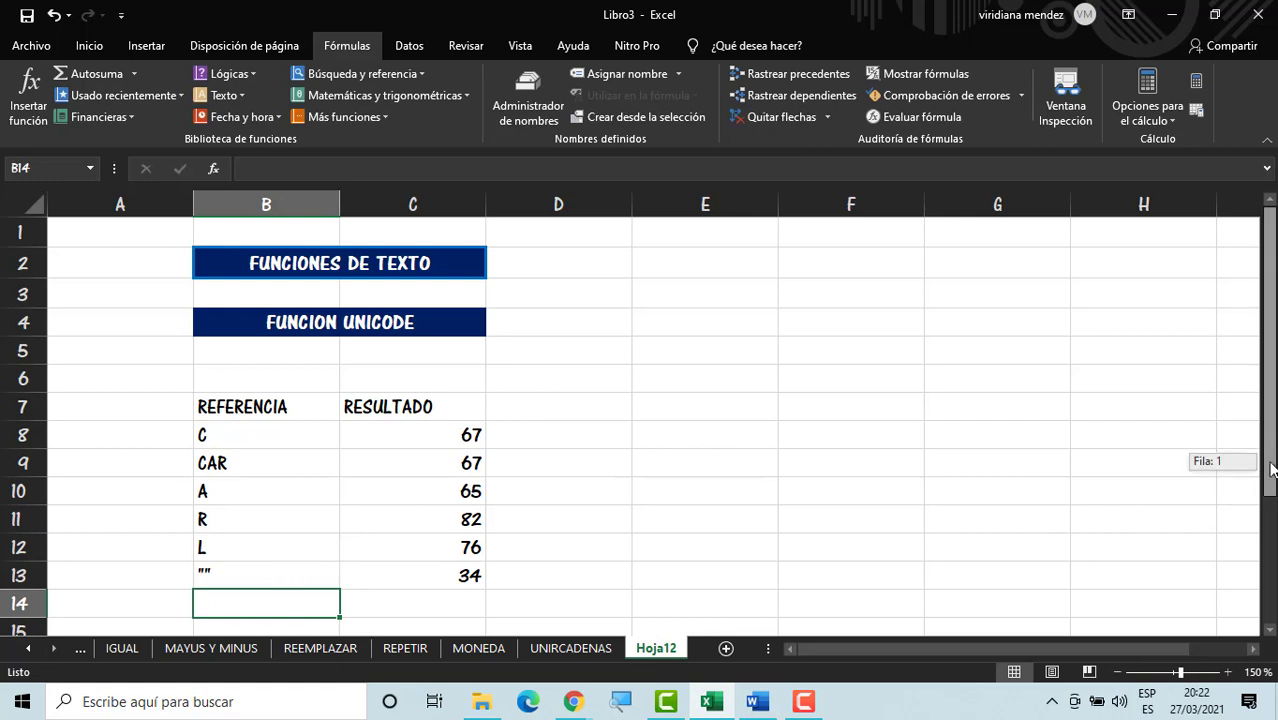
drag(277, 412, 412, 573)
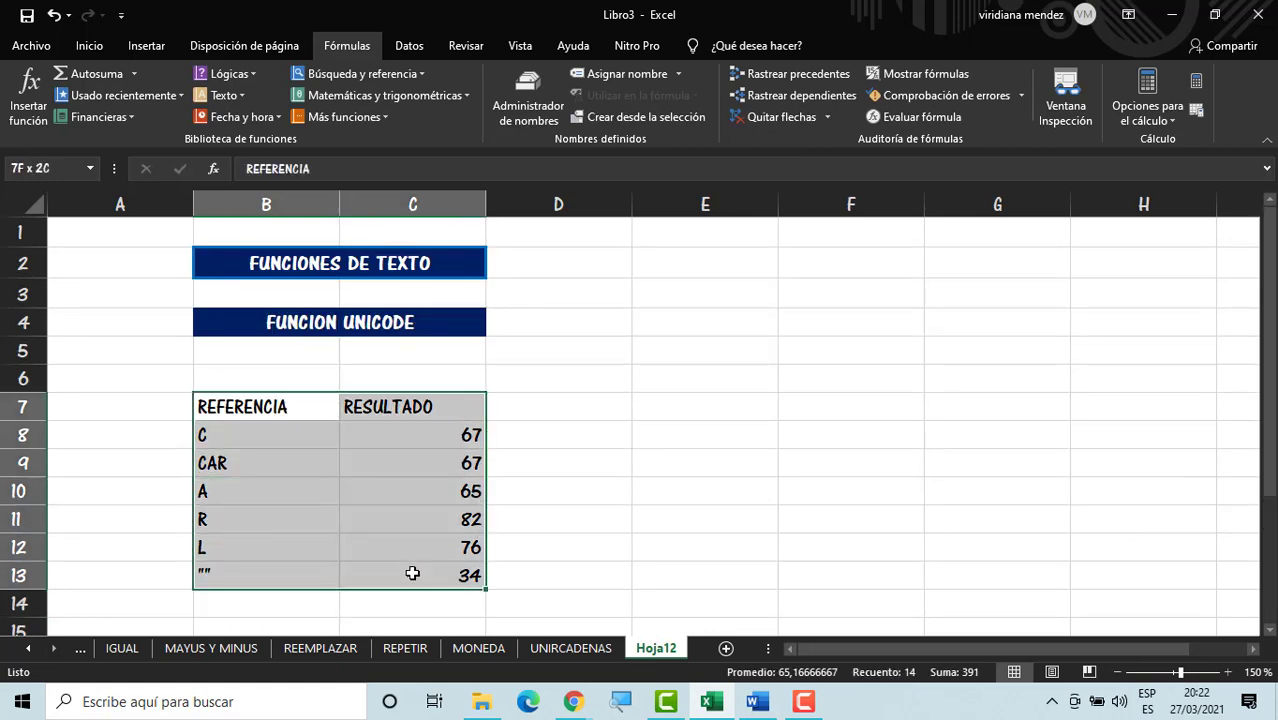
click(89, 45)
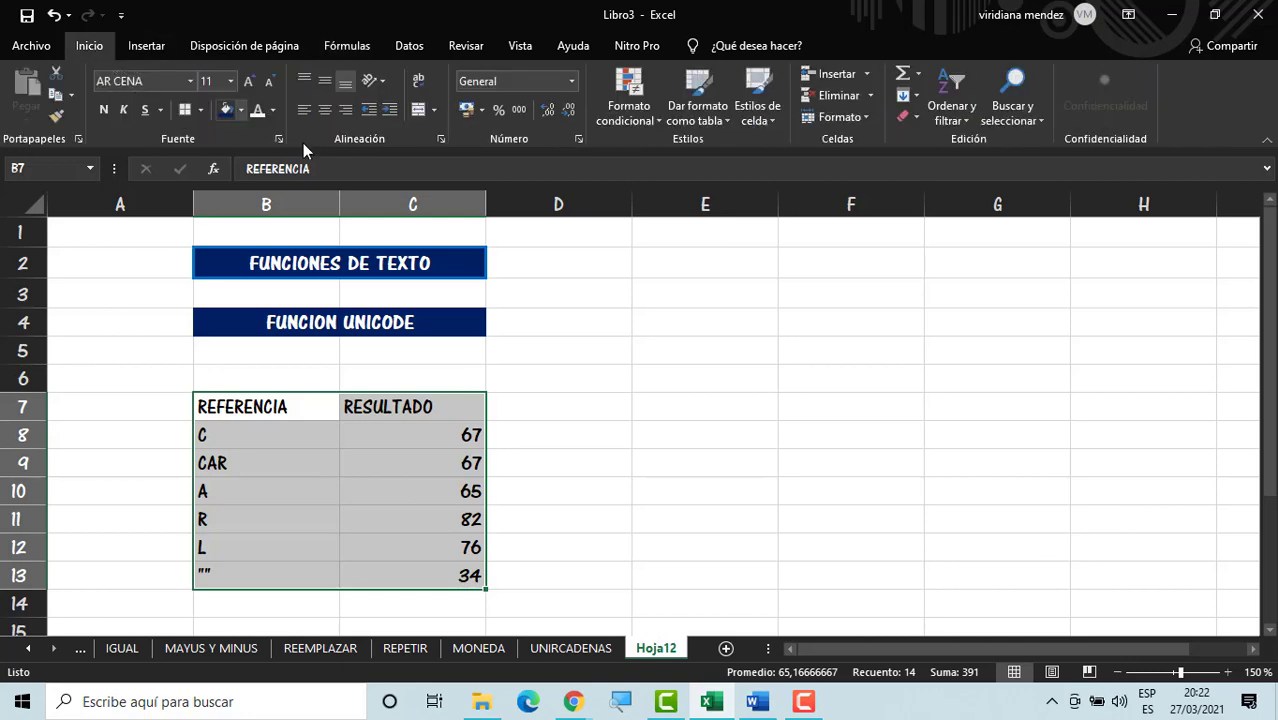
click(325, 109)
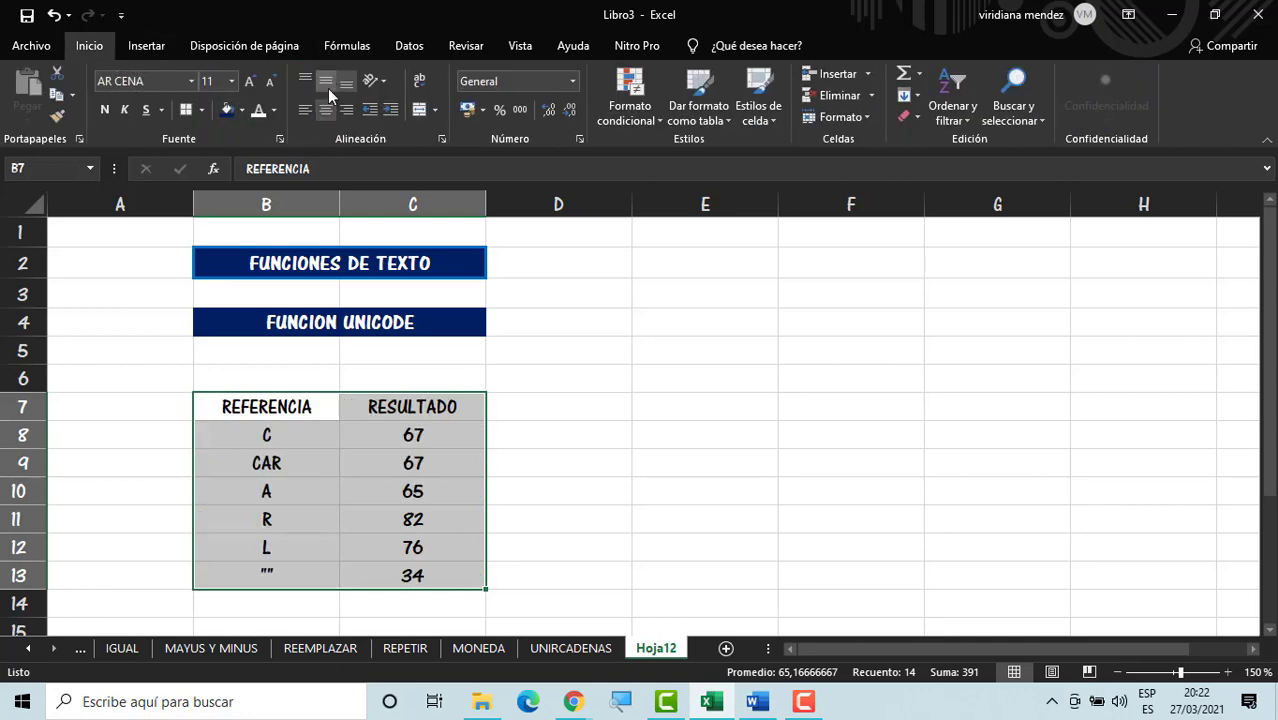
click(185, 109)
click(500, 445)
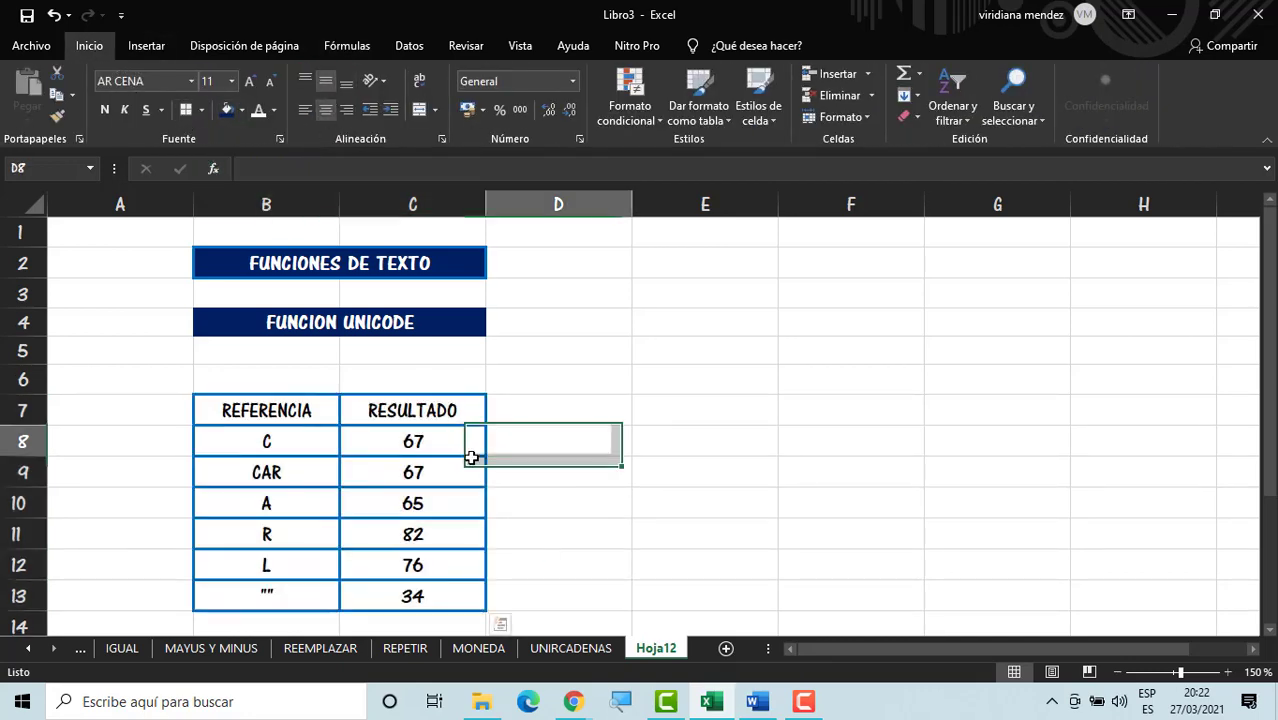
Step: Format the header cells REFERENCIA and RESULTADO with a dark blue fill and bold white text
drag(332, 410, 402, 410)
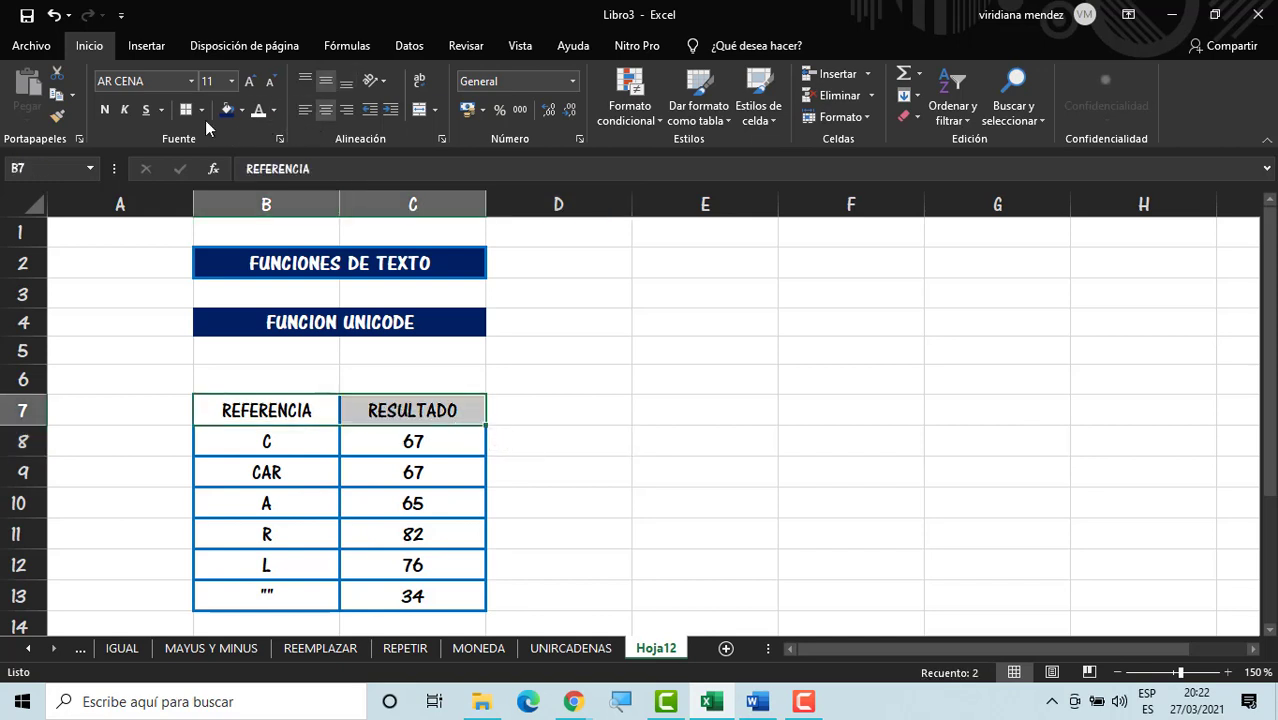
click(227, 110)
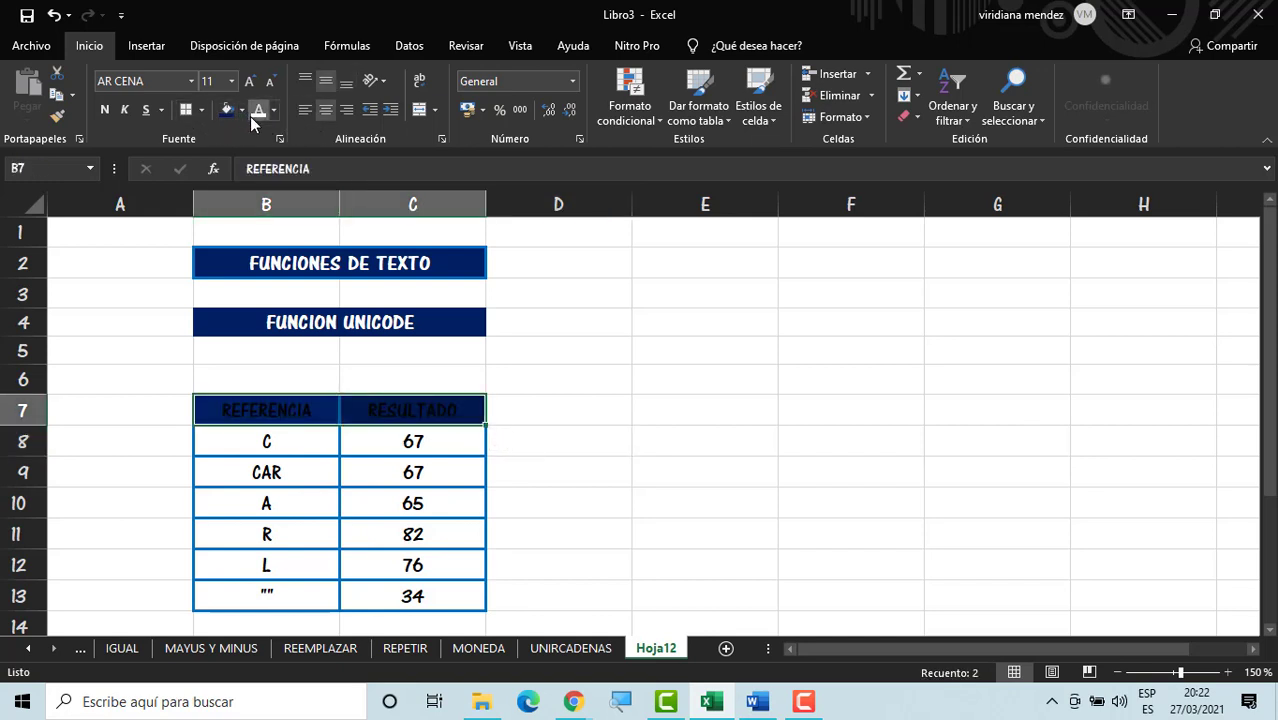
click(104, 111)
Step: Replace the reference in cell B8 with the number 8
click(301, 447)
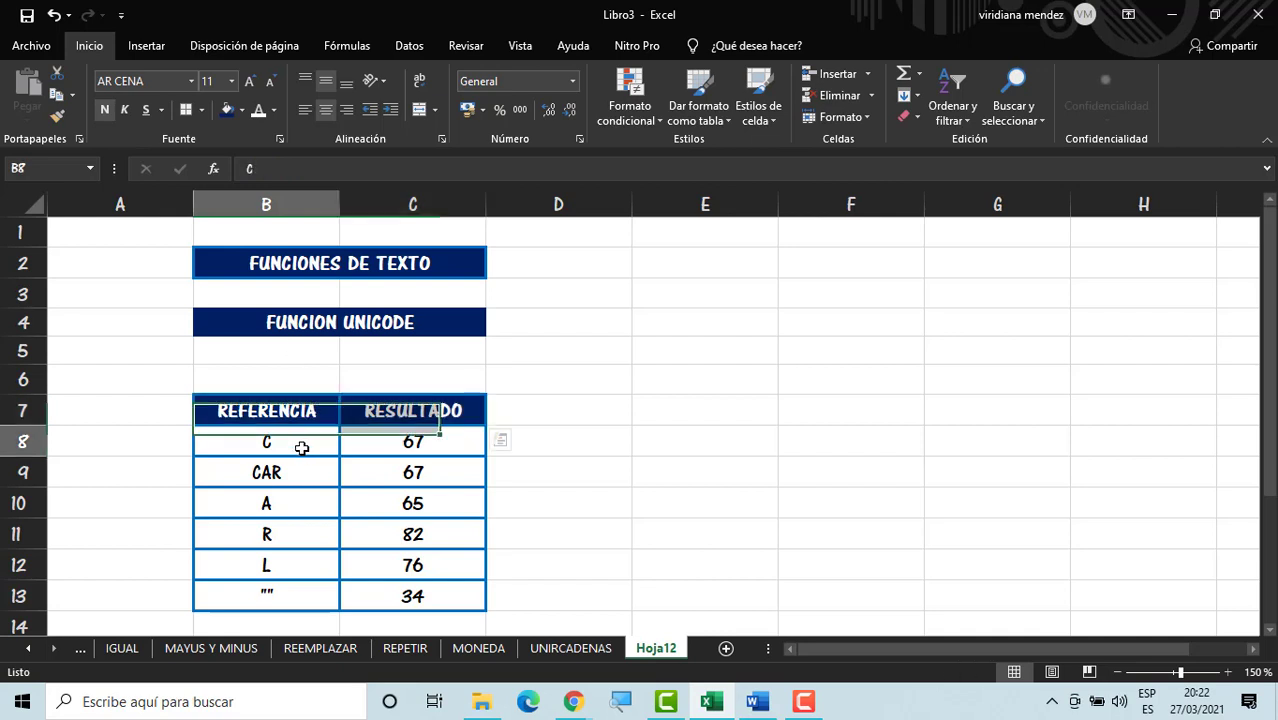
text(8)
click(545, 499)
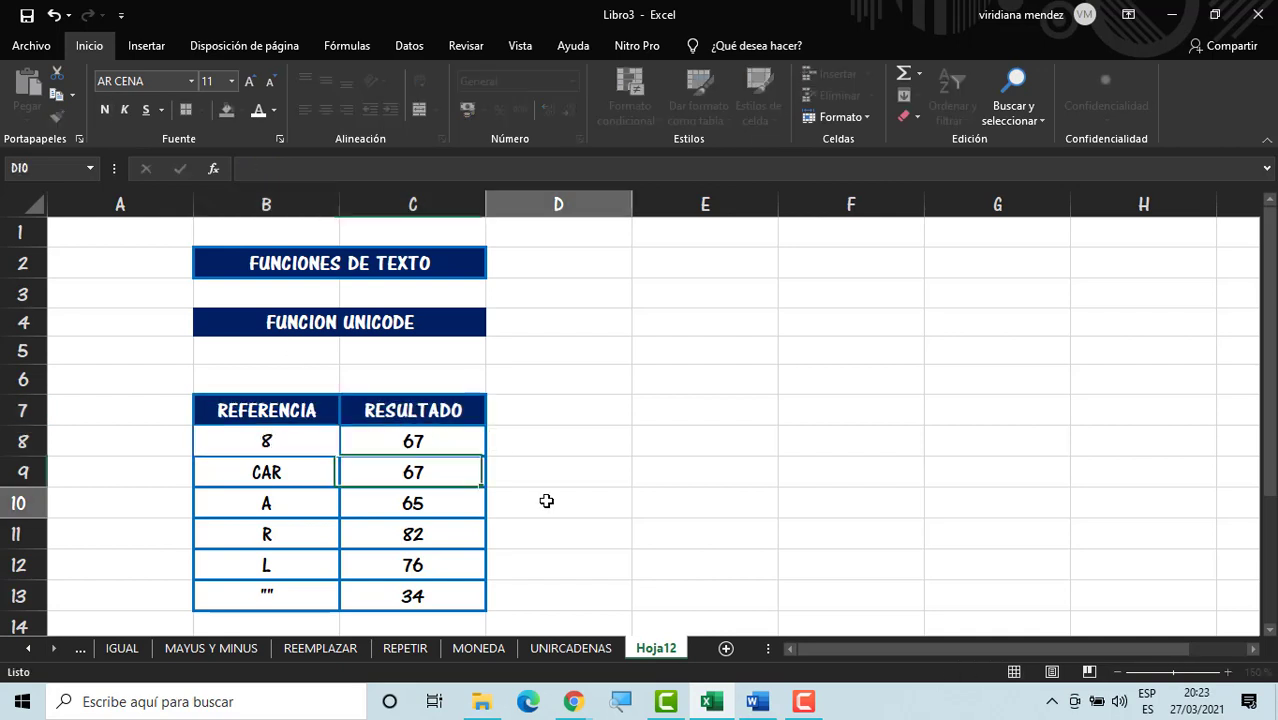
Step: Set the reference in cell B8 to 1 and re-enter the UNICODE formula in cell C8 referring to B8
click(305, 443)
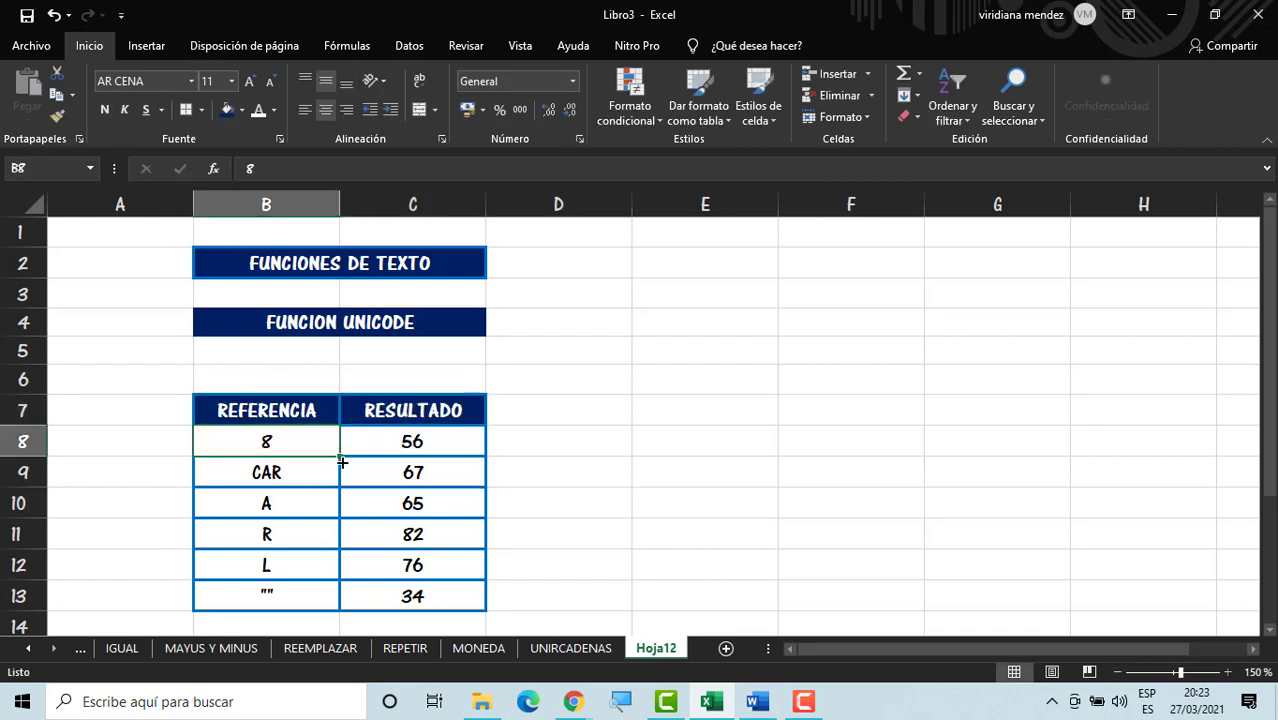
text(1)
click(698, 472)
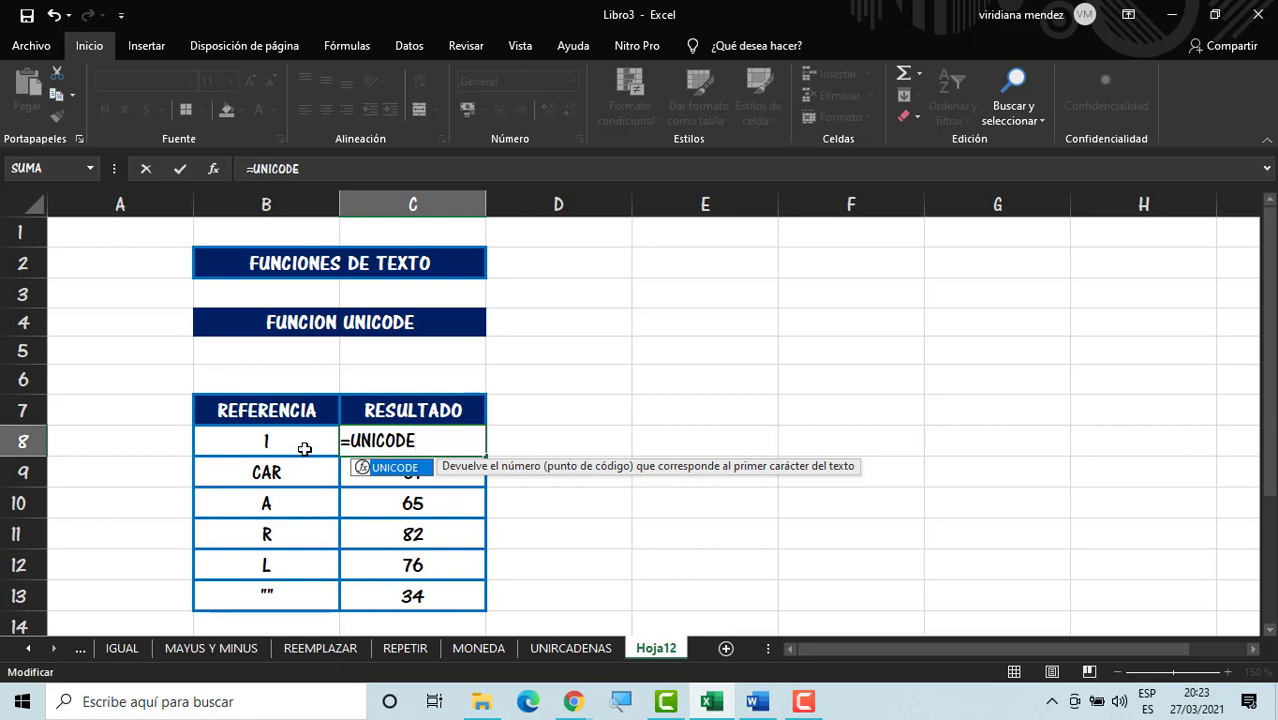
double_click(390, 476)
click(294, 445)
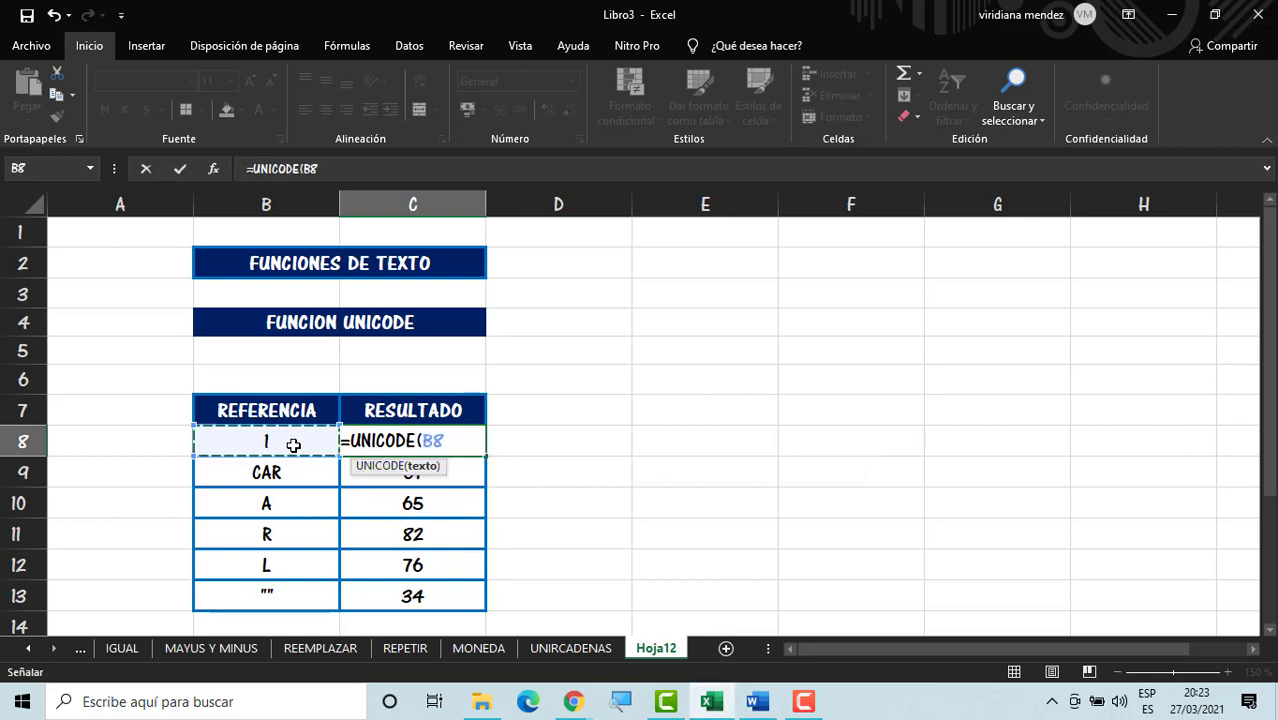
text())
key(Return)
click(499, 475)
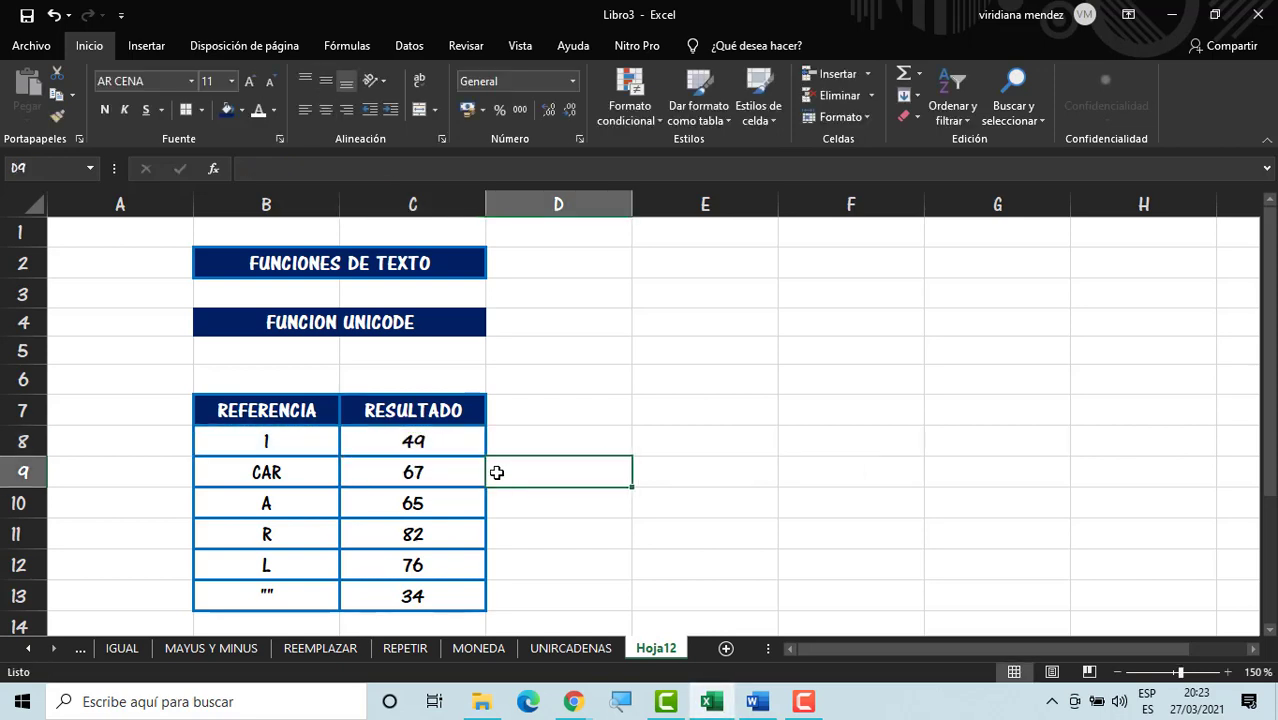
Step: Enter a CODIGO formula in cell E7 that refers to cell B8
click(596, 510)
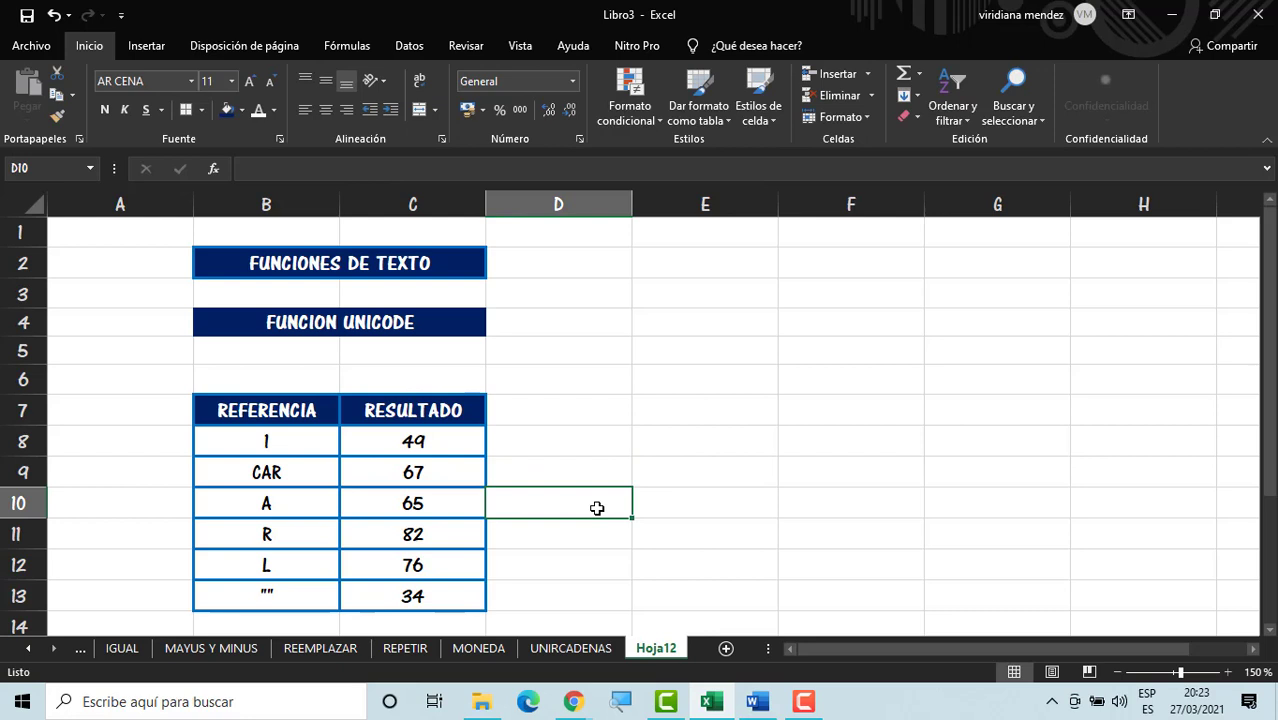
key(Up)
key(Up)
key(Up)
key(Right)
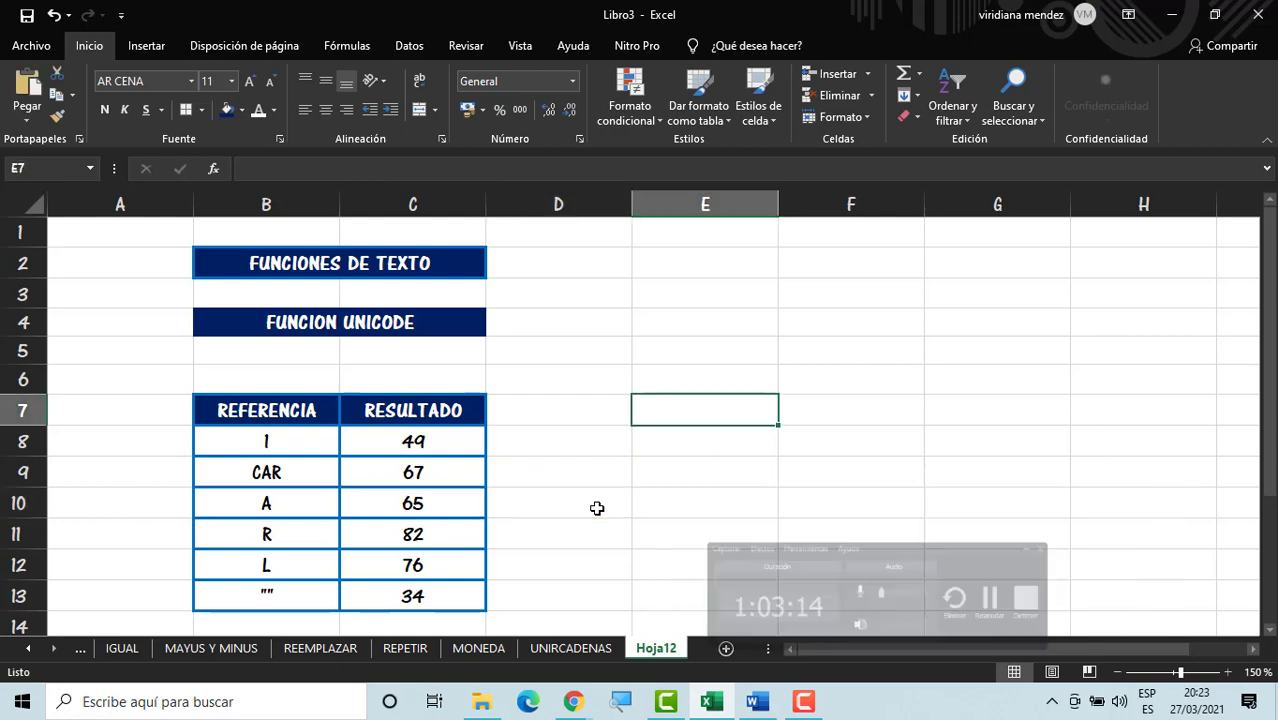
text(=)
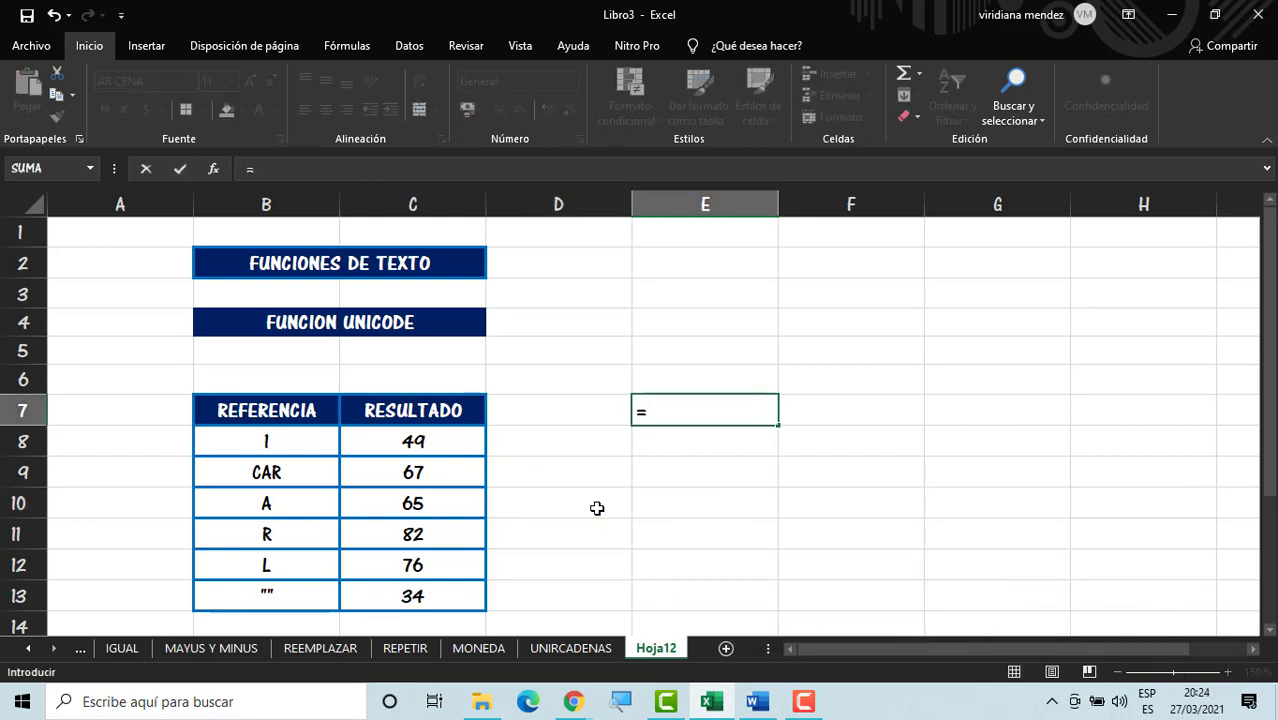
text(CODI)
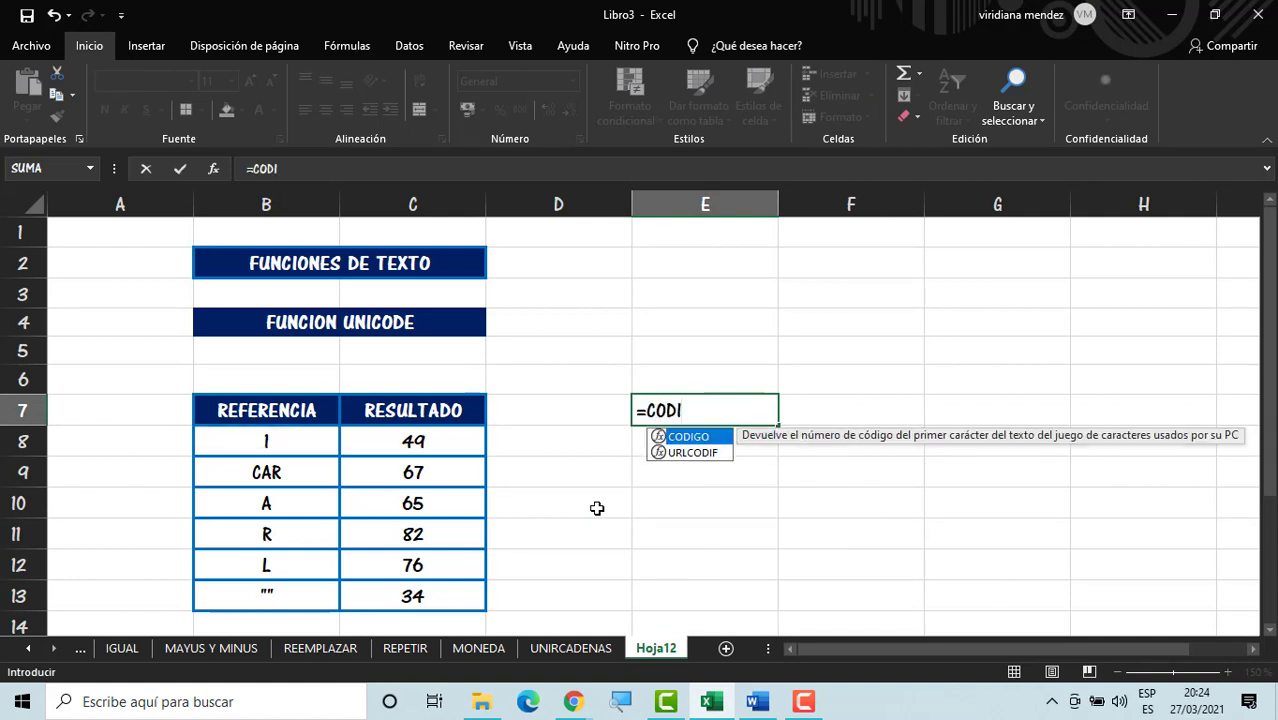
double_click(678, 437)
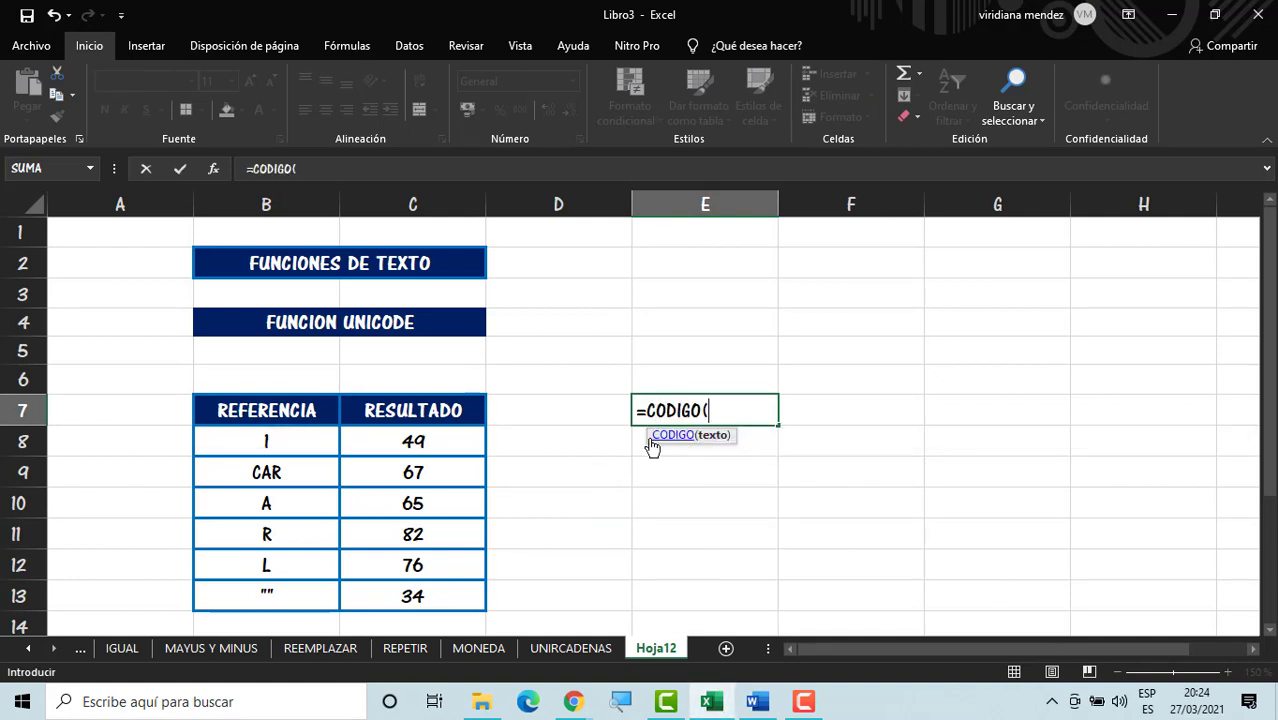
click(306, 439)
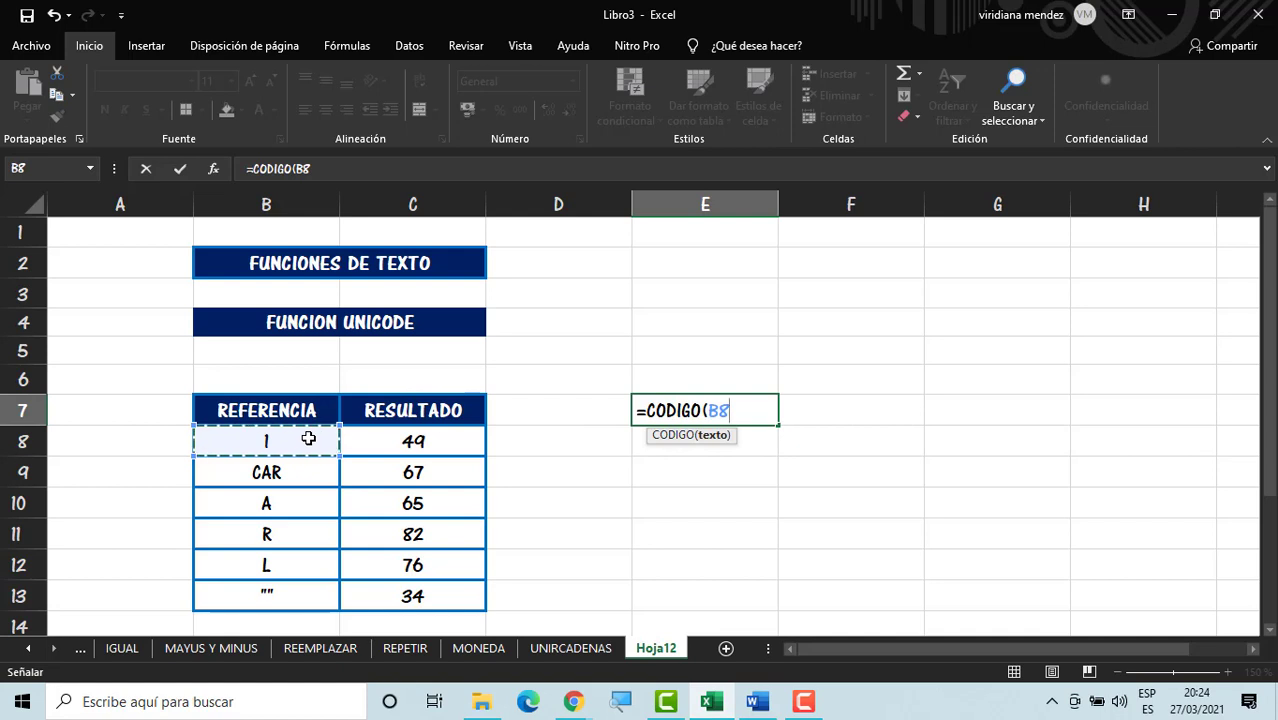
key(Return)
Step: Fill the CODIGO formula from cell E7 down to cell E12
click(693, 403)
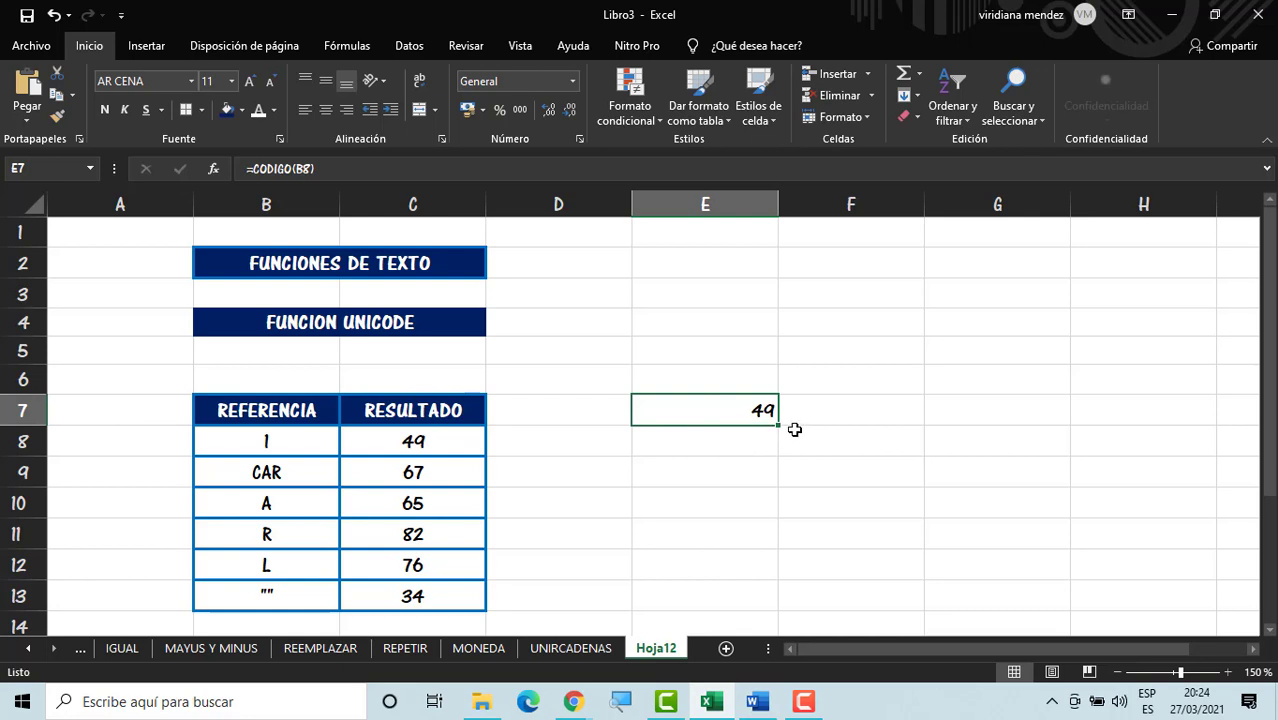
drag(758, 493, 766, 548)
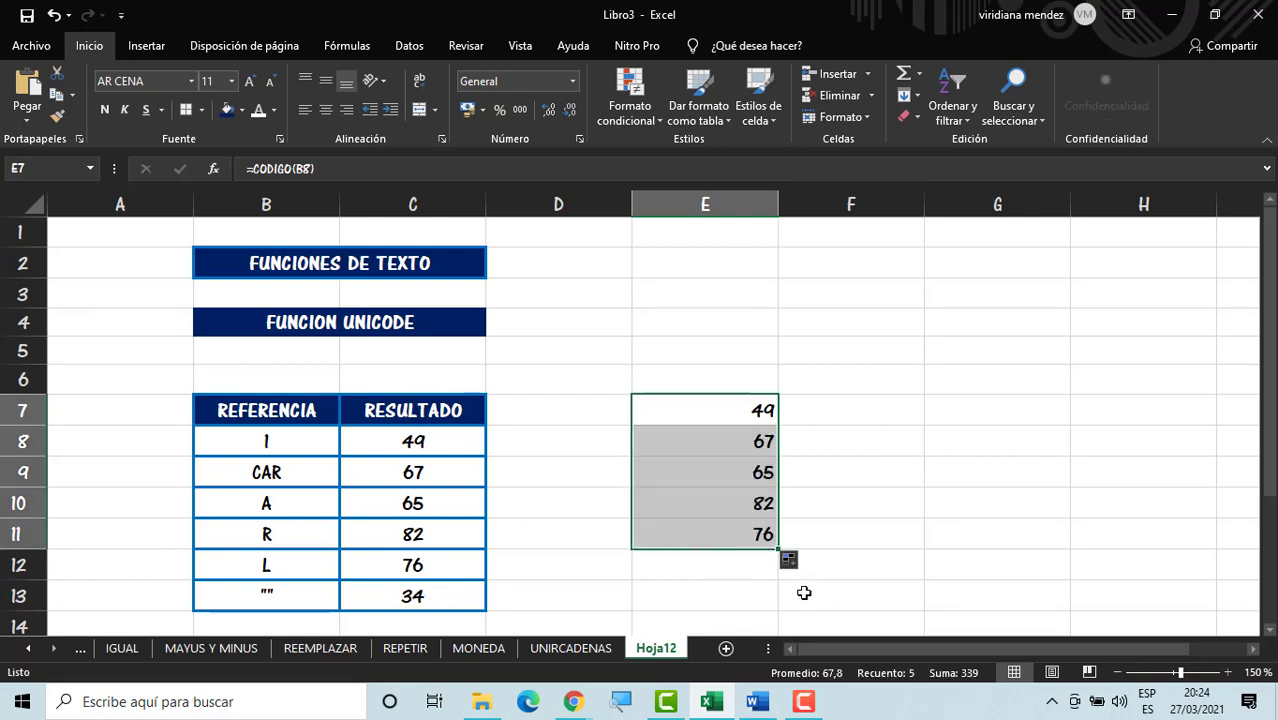
drag(779, 549, 782, 576)
click(827, 501)
Step: Examine the CODIGO formulas in cells E7 and E8 to compare them with the UNICODE results
click(744, 410)
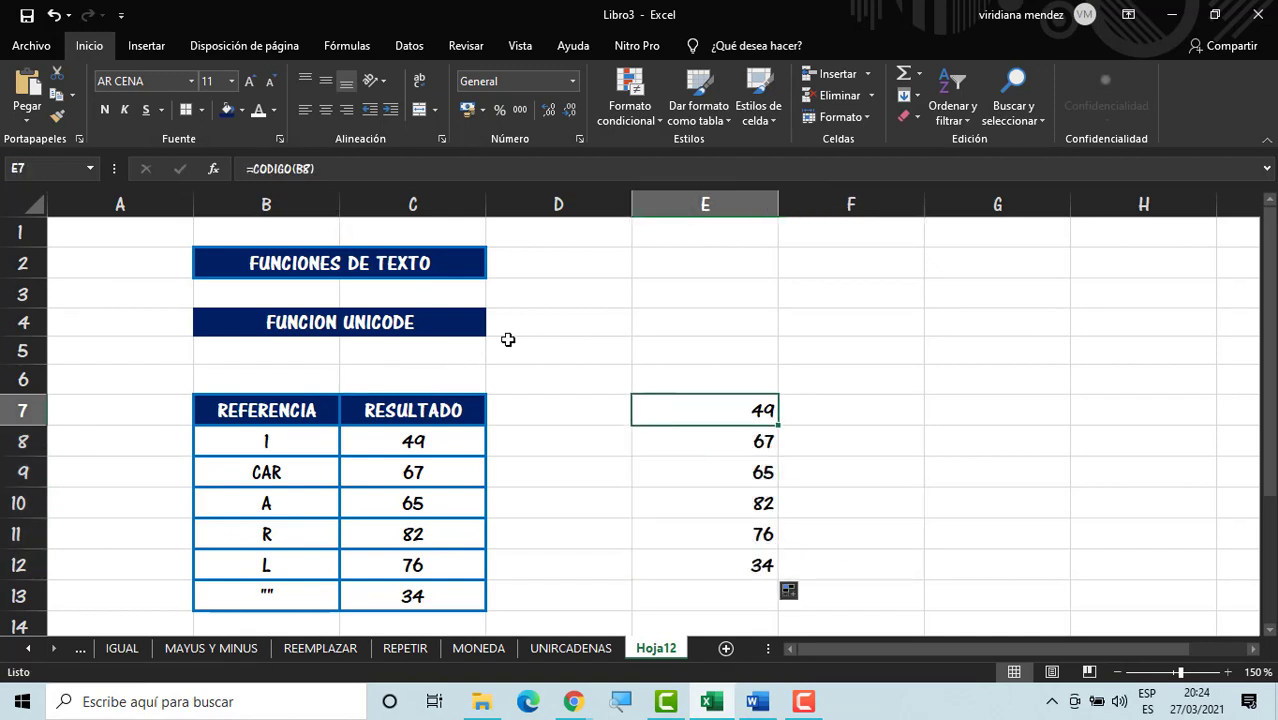
double_click(751, 411)
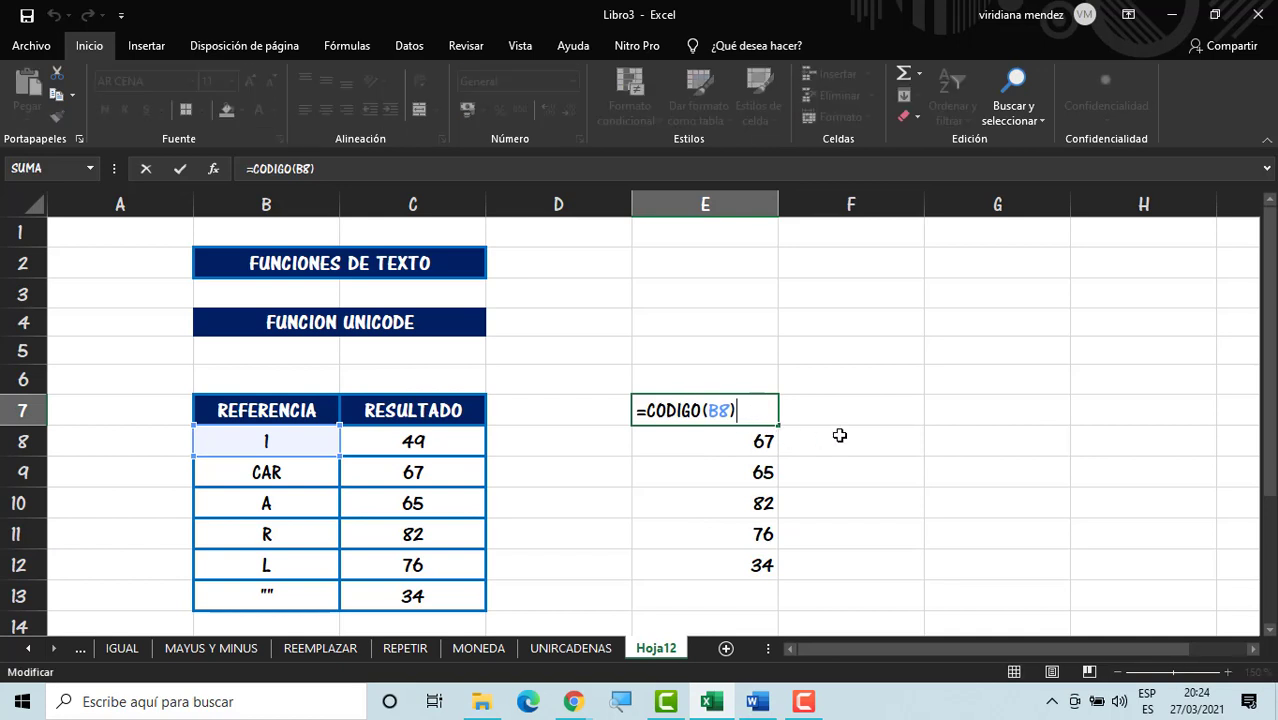
click(830, 434)
click(760, 414)
click(810, 437)
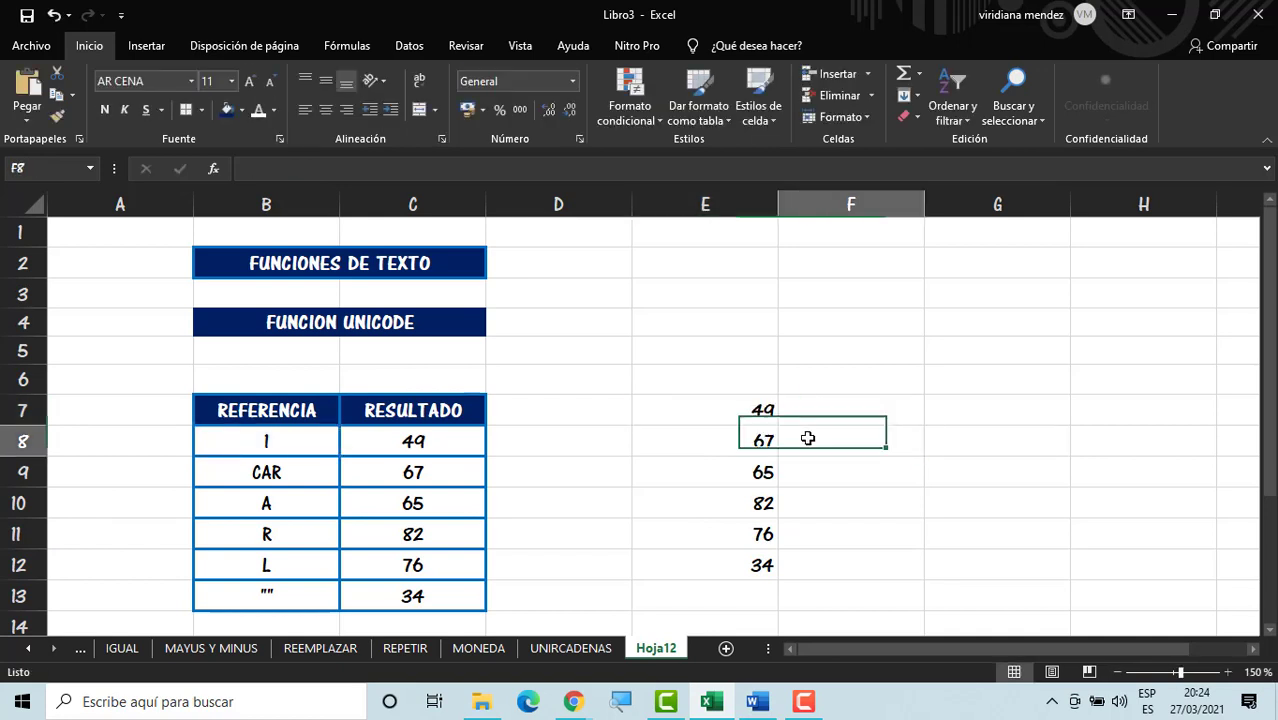
click(757, 436)
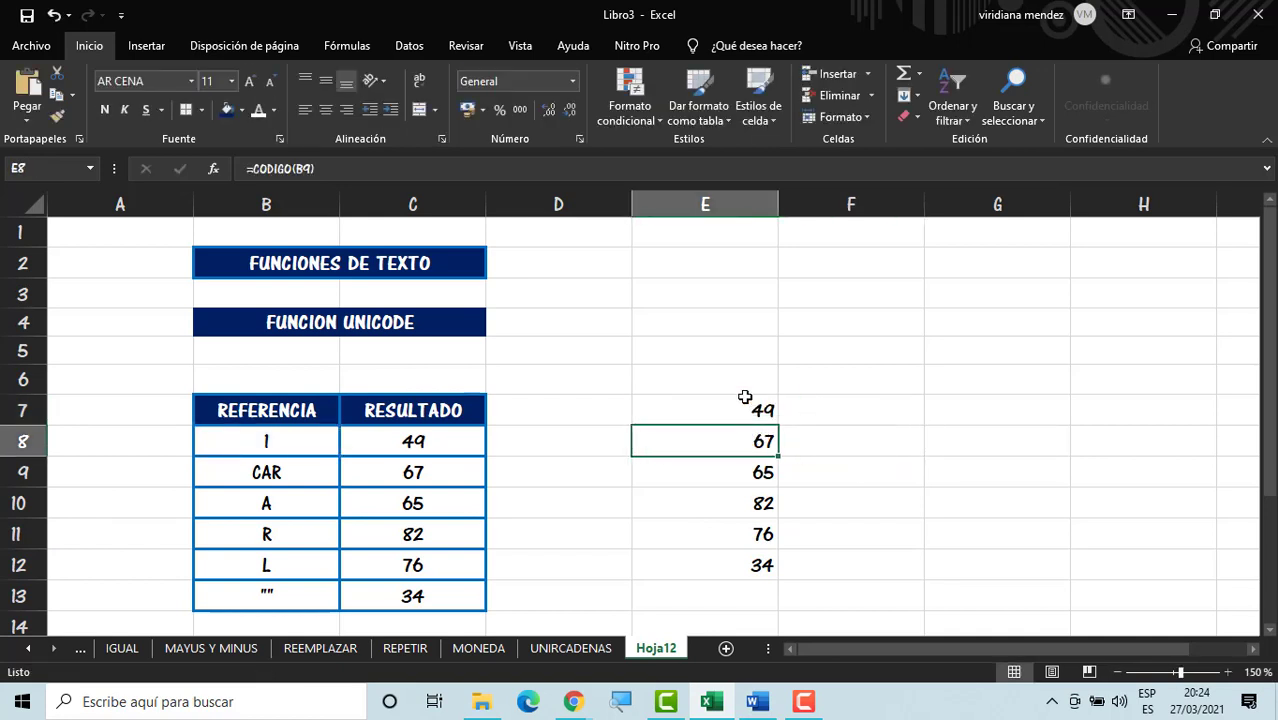
click(750, 384)
drag(778, 394, 790, 479)
click(790, 479)
Step: Review the UNIRCADENAS sheet, comparing the formula in result cell E8 with the letters in B8:C12
click(628, 382)
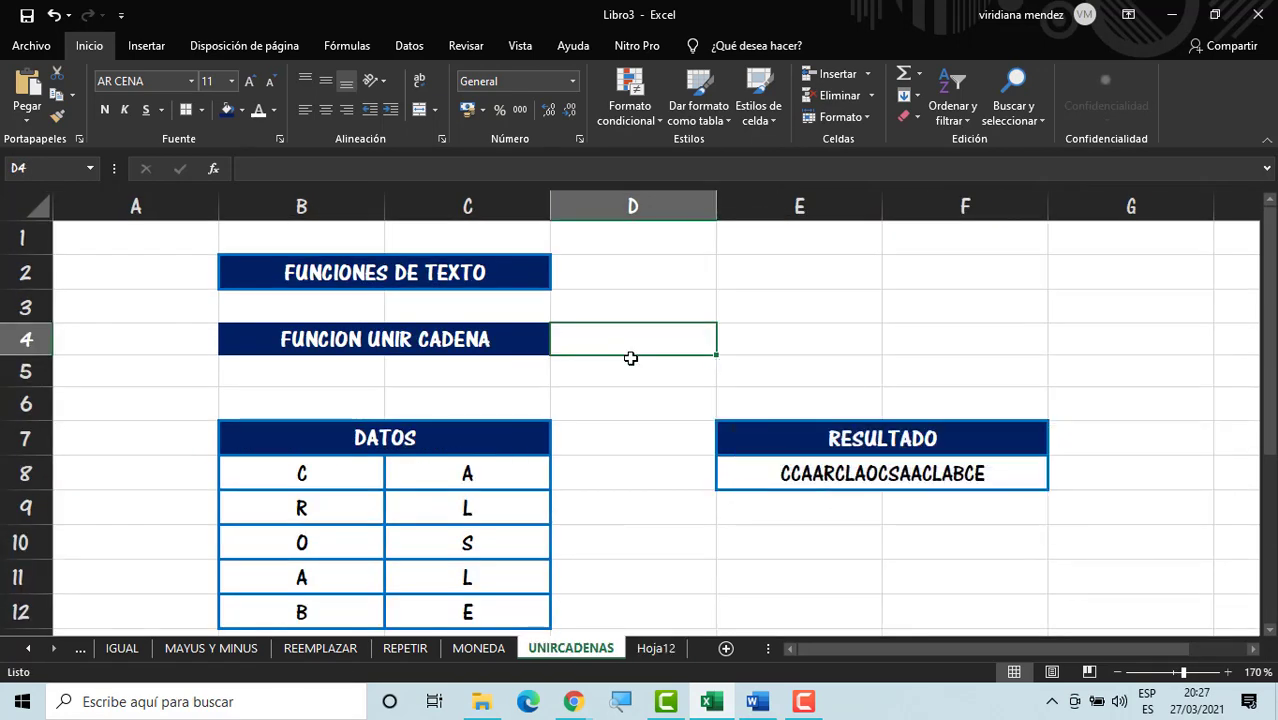
click(819, 468)
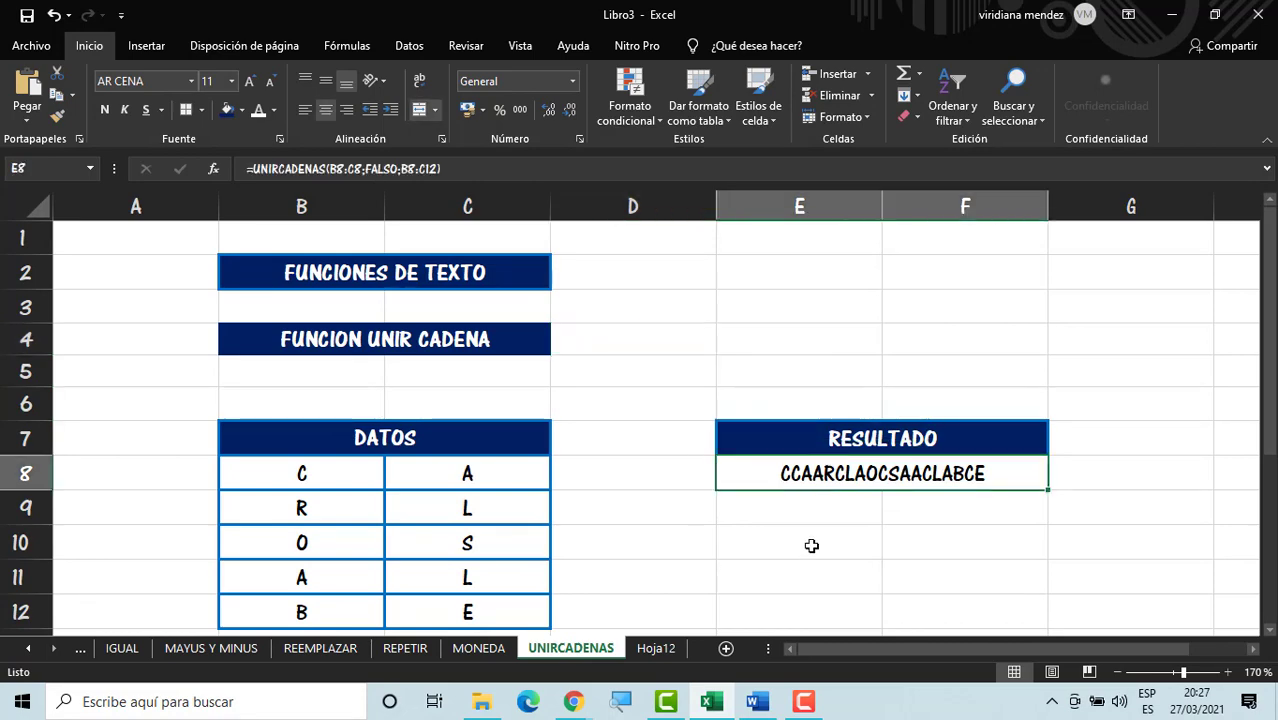
drag(1268, 420, 1268, 462)
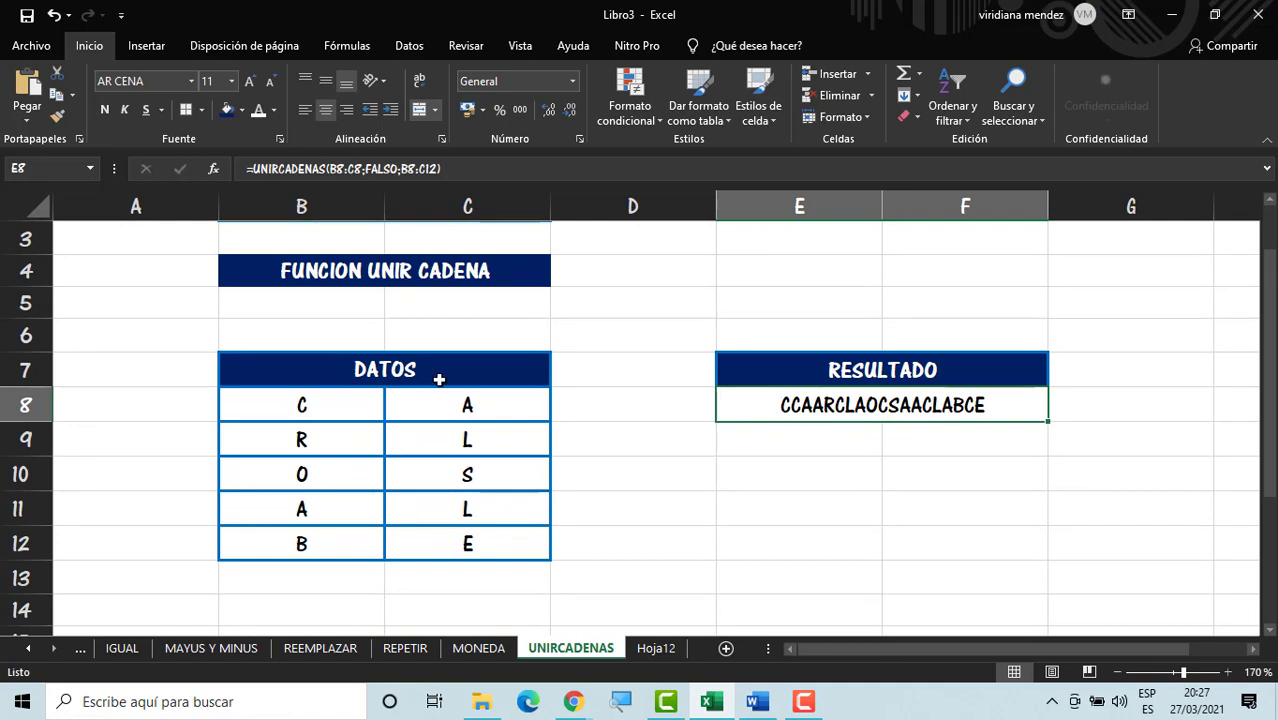
click(886, 426)
click(868, 410)
click(799, 535)
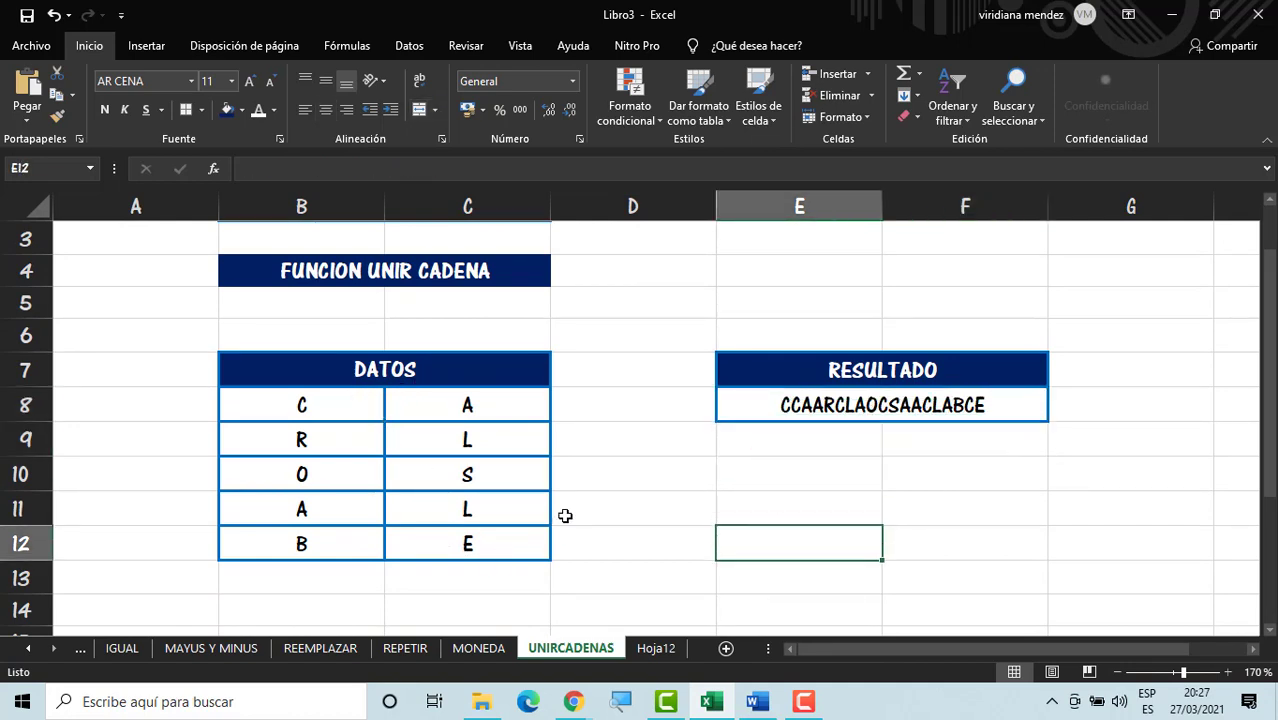
click(919, 435)
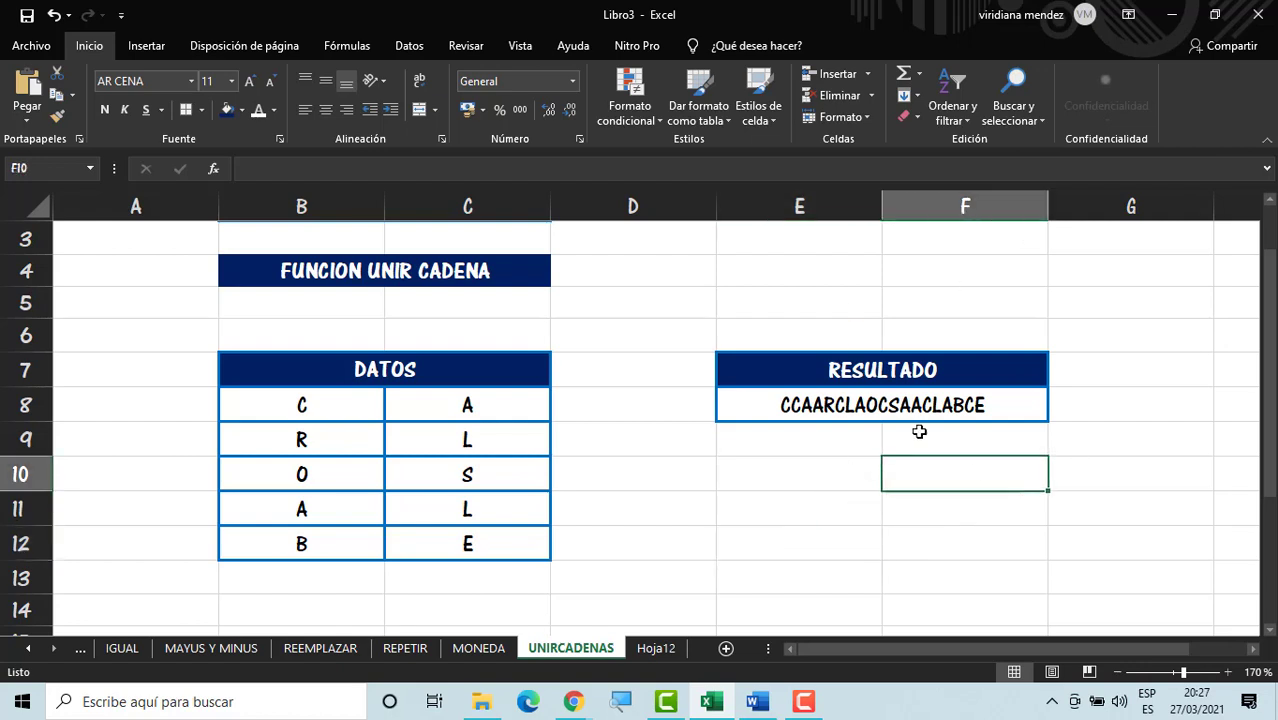
click(892, 410)
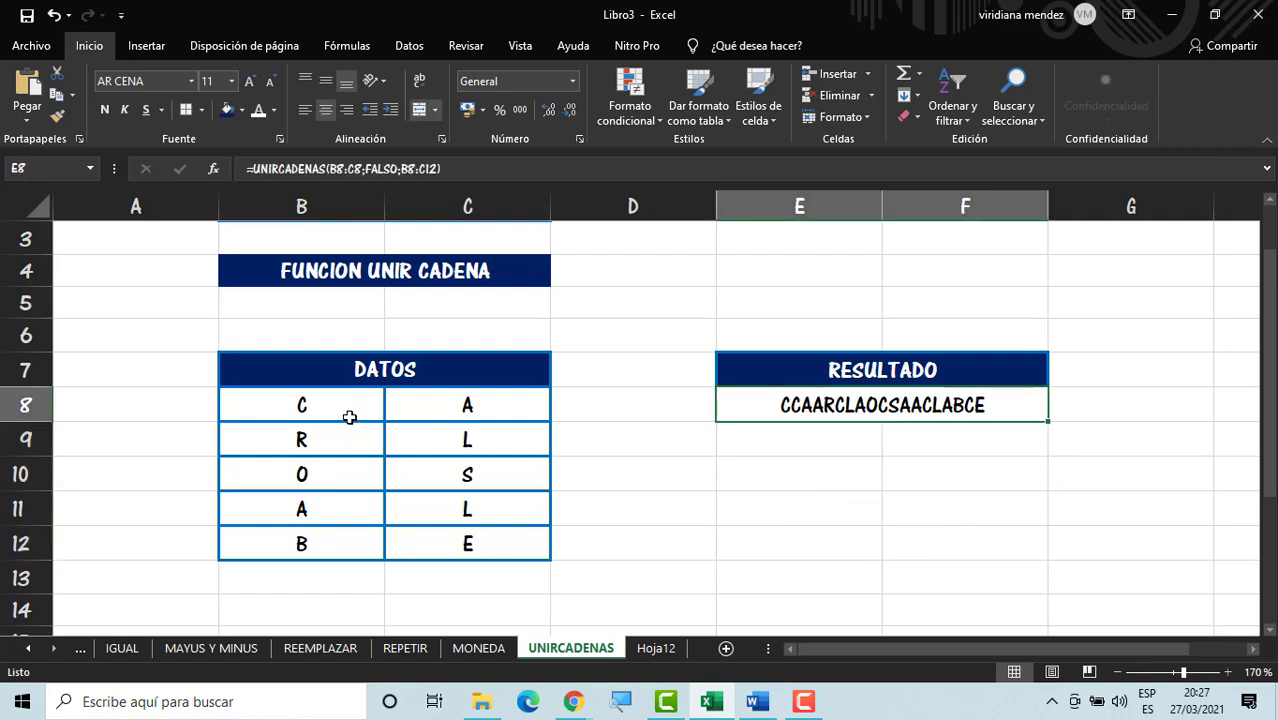
drag(349, 417, 466, 578)
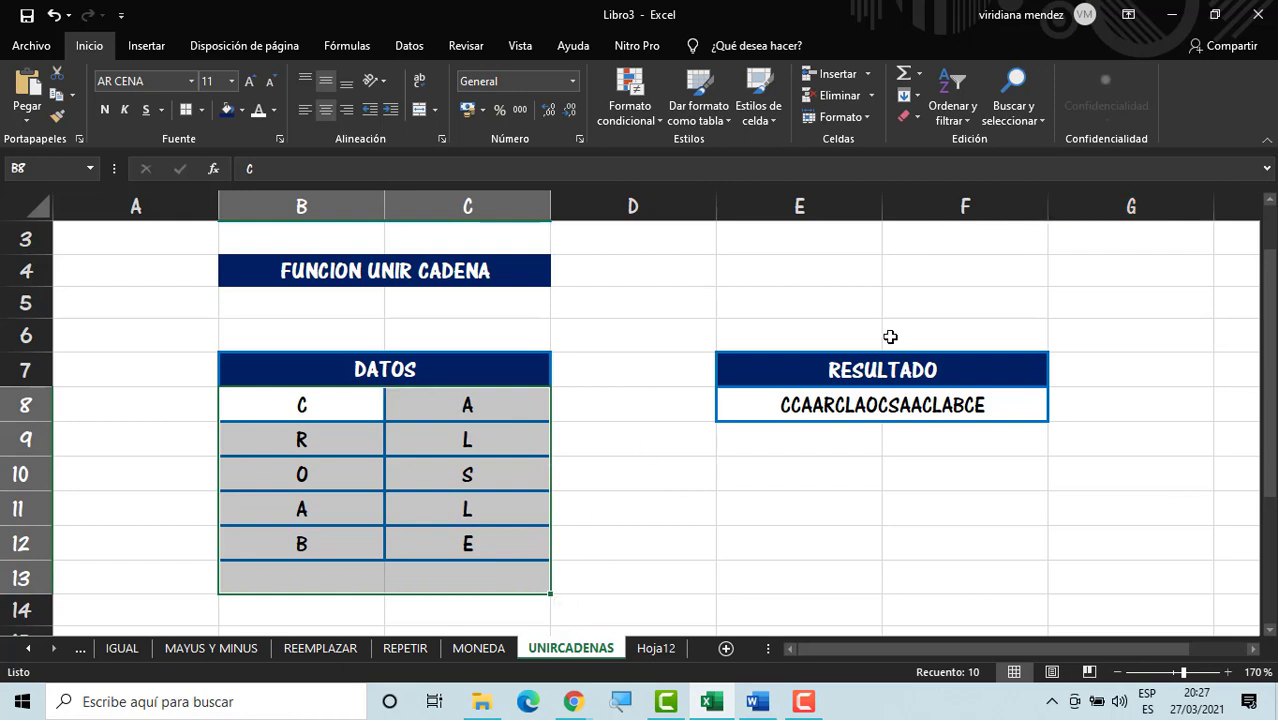
click(884, 410)
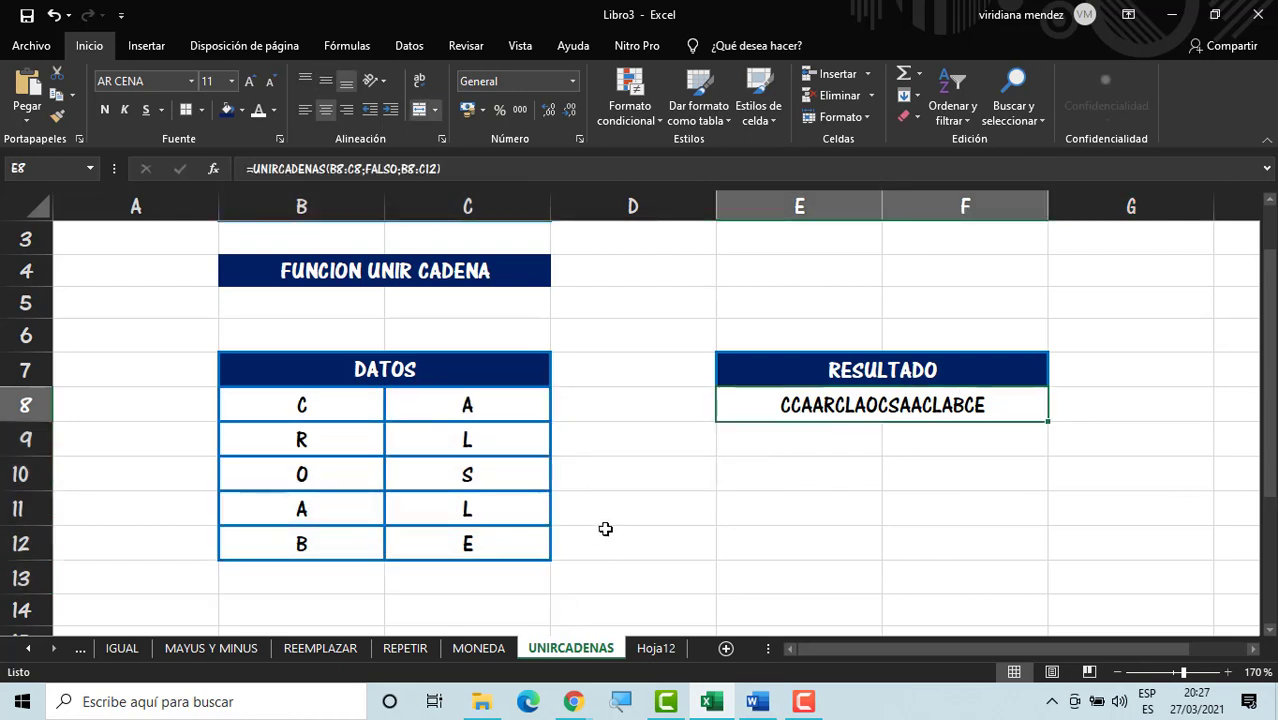
click(344, 414)
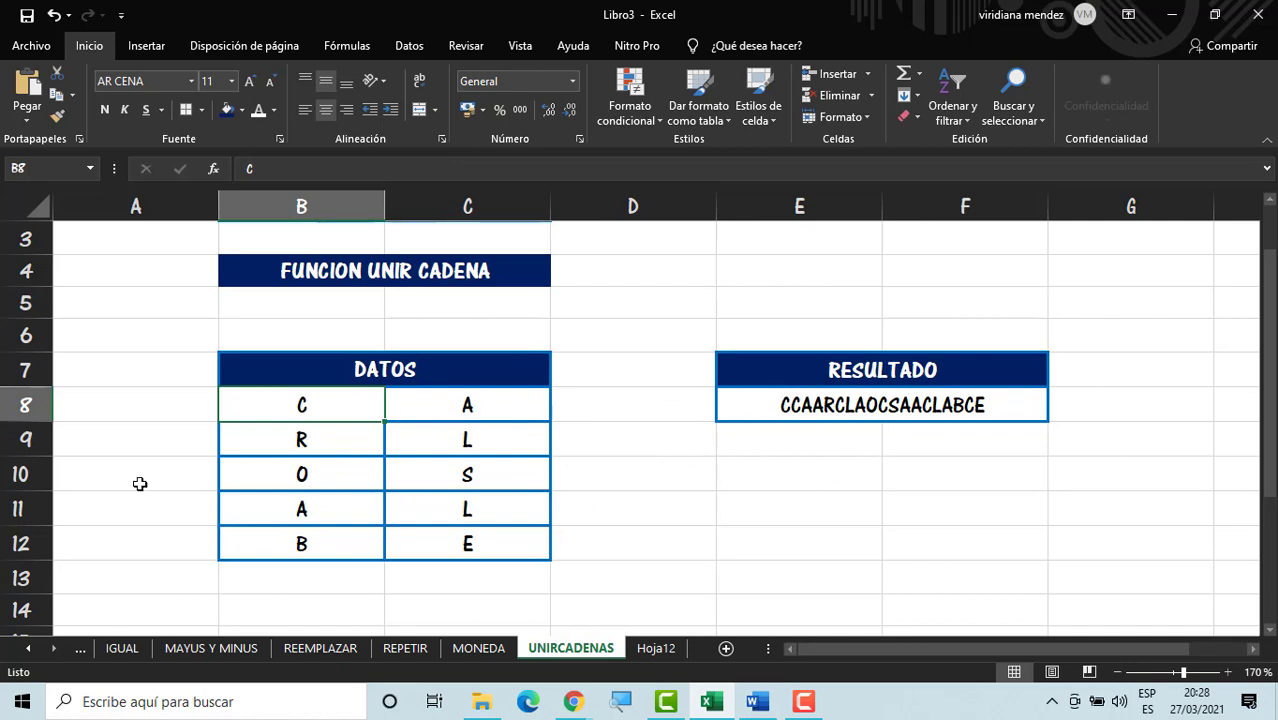
click(891, 408)
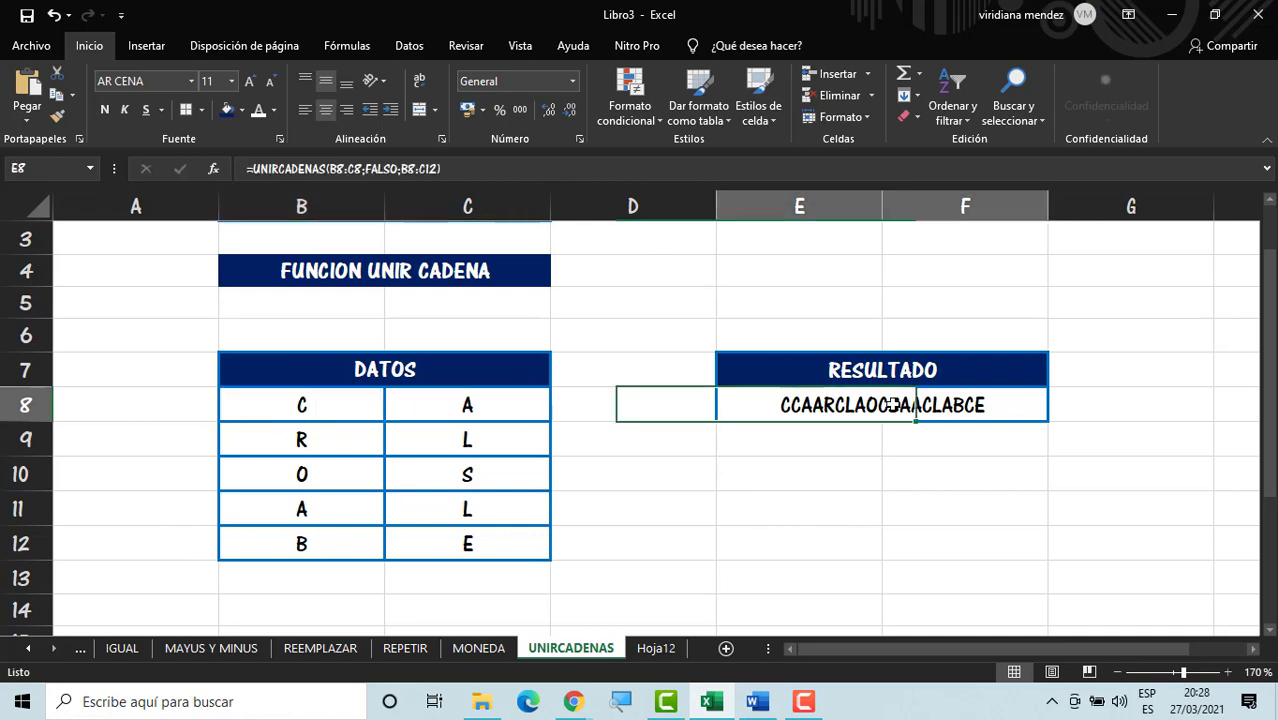
click(850, 484)
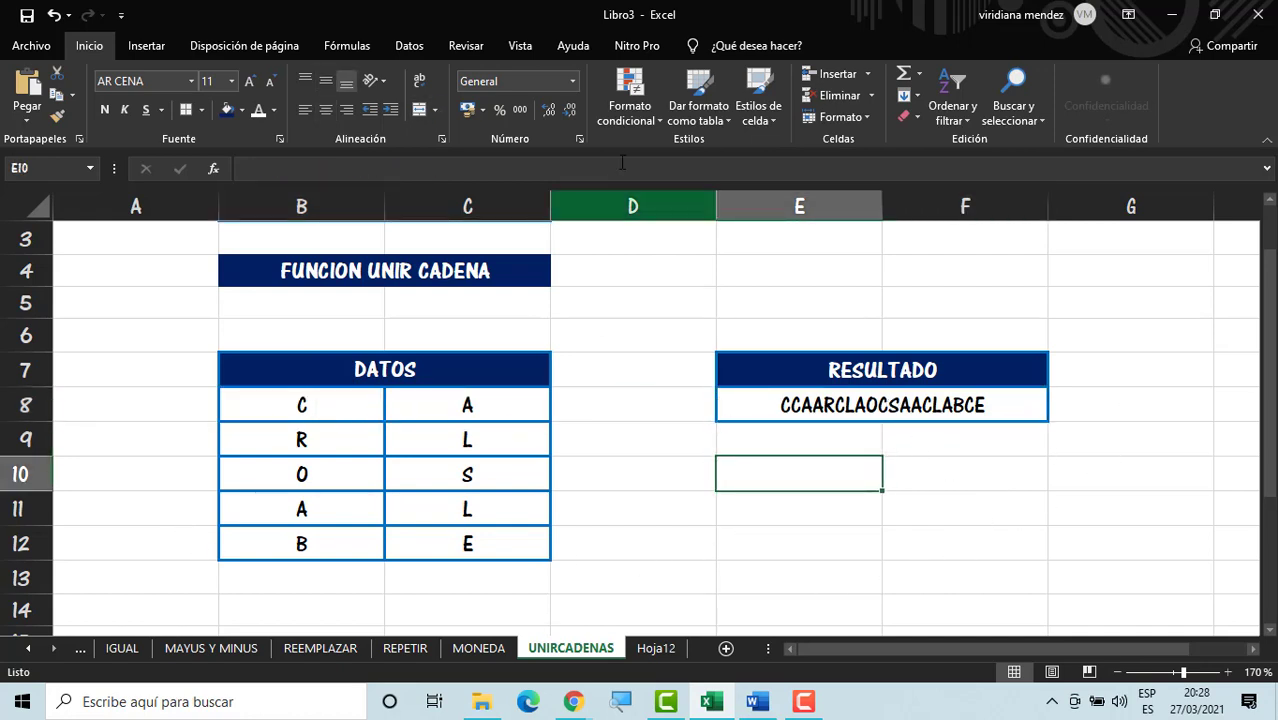
drag(1268, 367, 1268, 300)
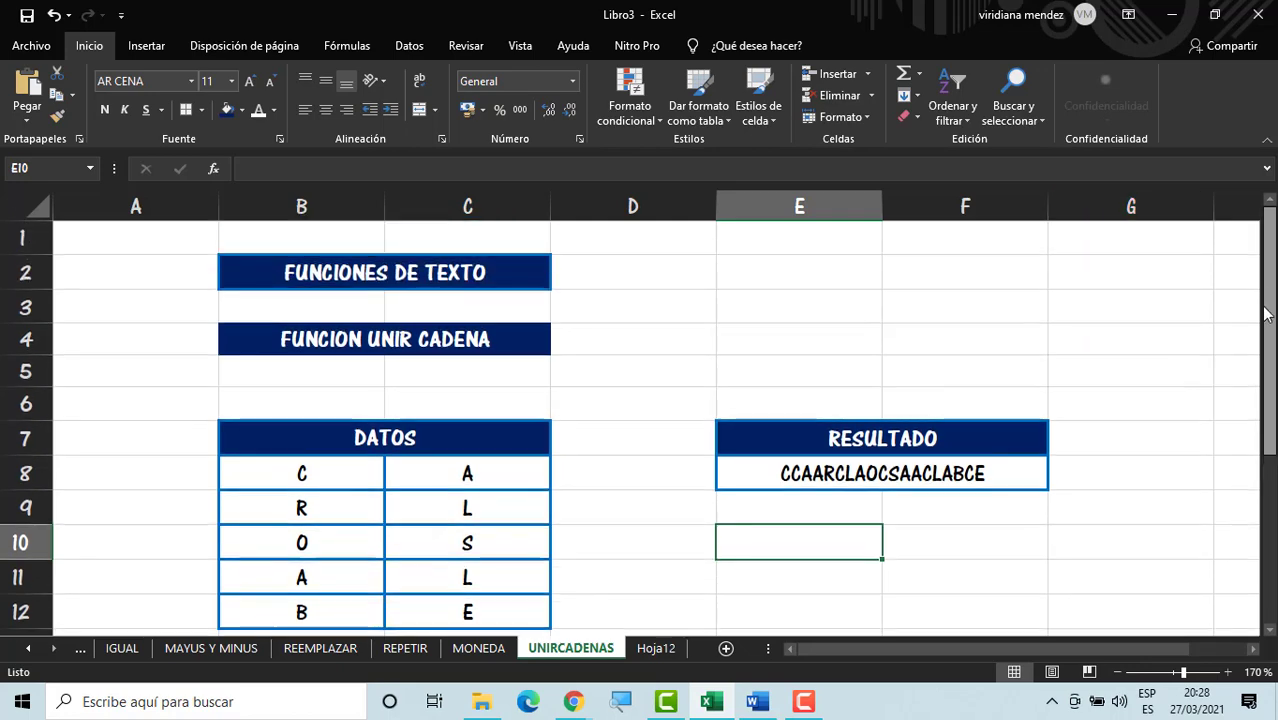
double_click(695, 519)
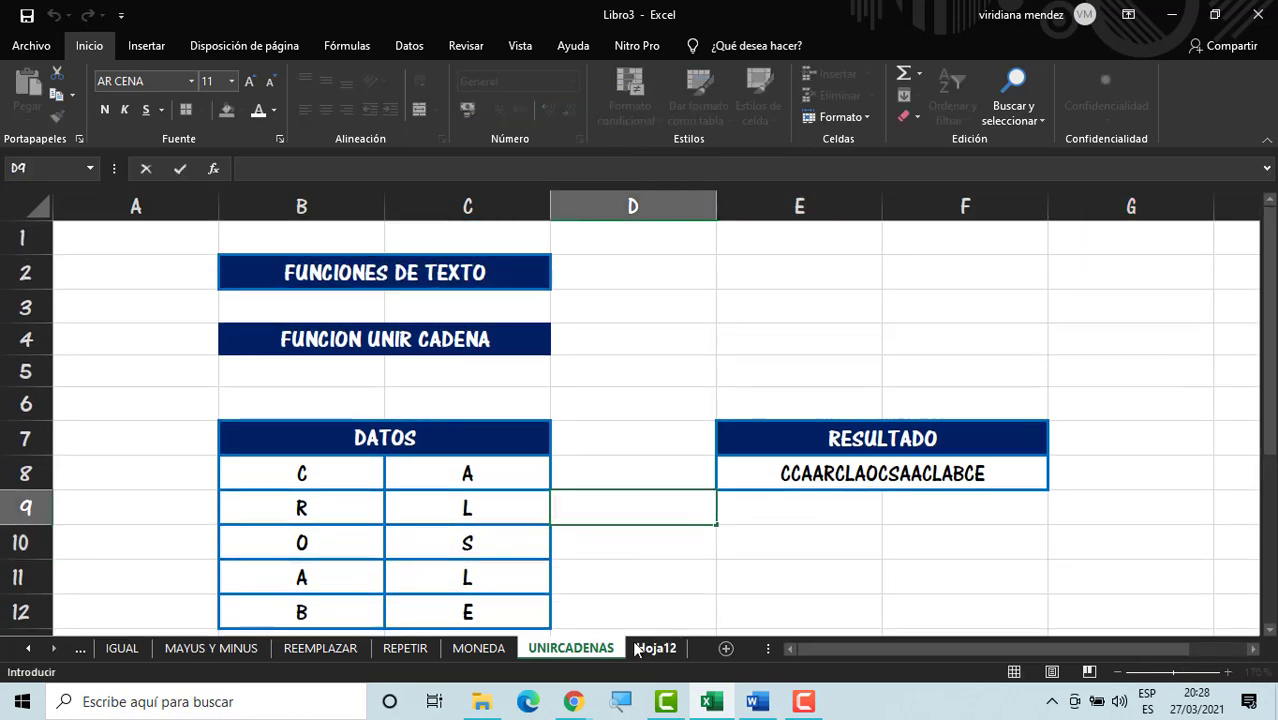
Step: Return to the Hoja12 sheet and examine the UNICODE formulas in the RESULTADO cells C8 to C13
click(656, 648)
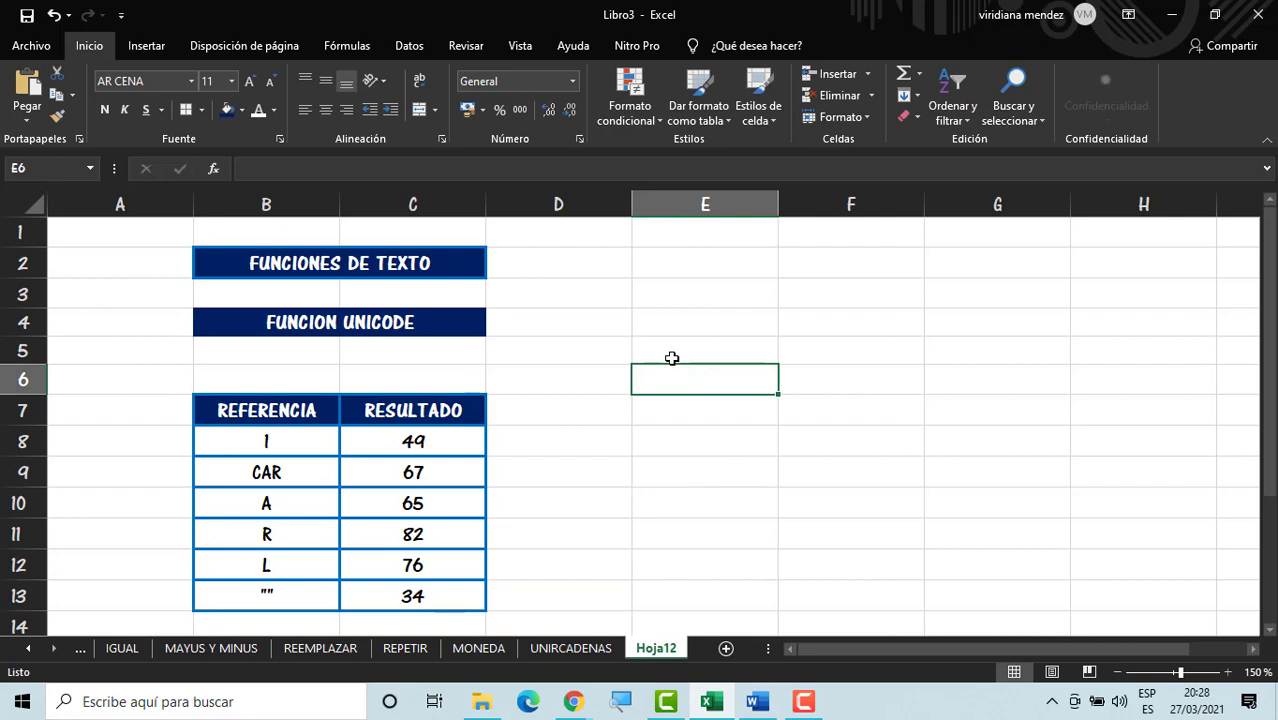
click(543, 414)
click(447, 441)
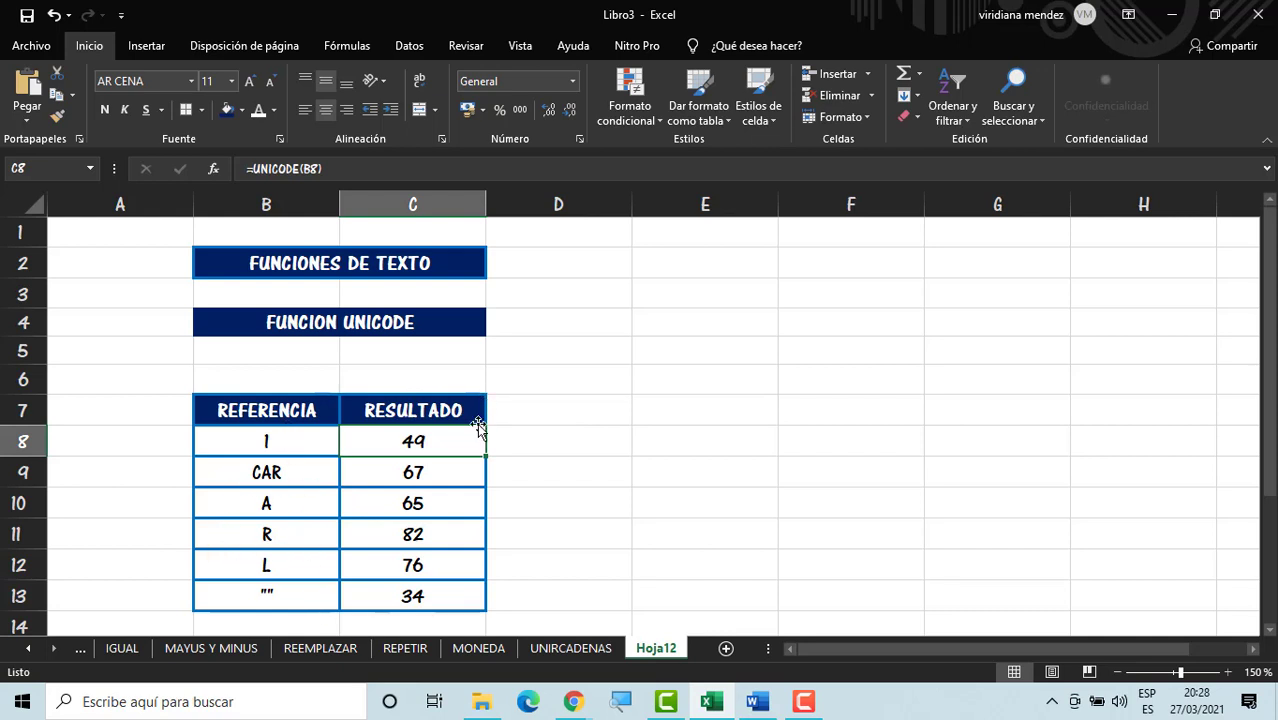
click(630, 415)
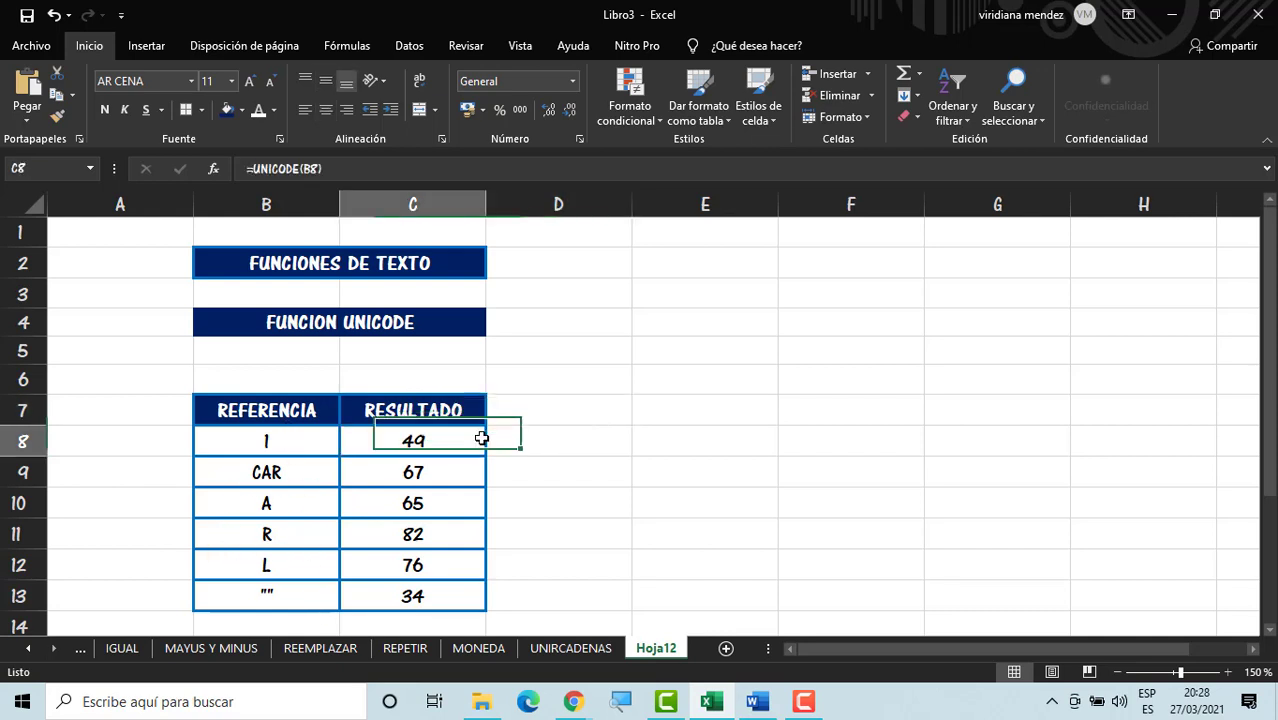
drag(479, 434, 457, 591)
click(617, 460)
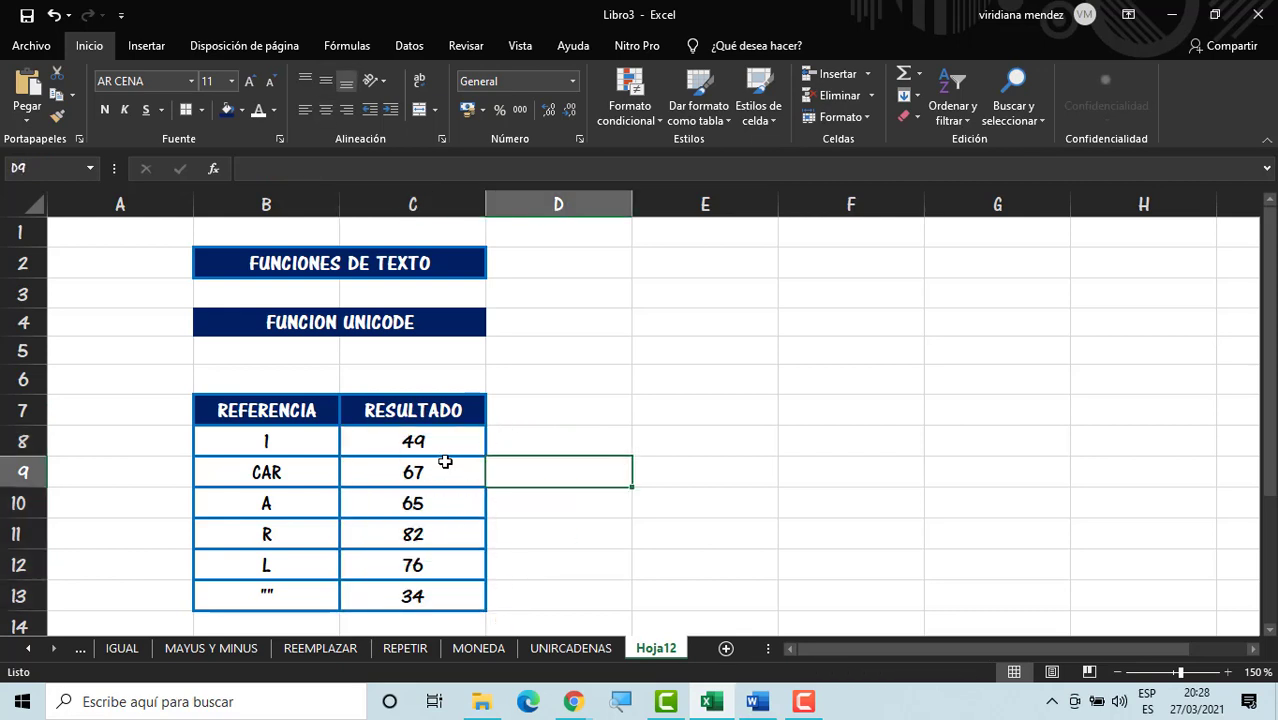
drag(451, 454, 442, 590)
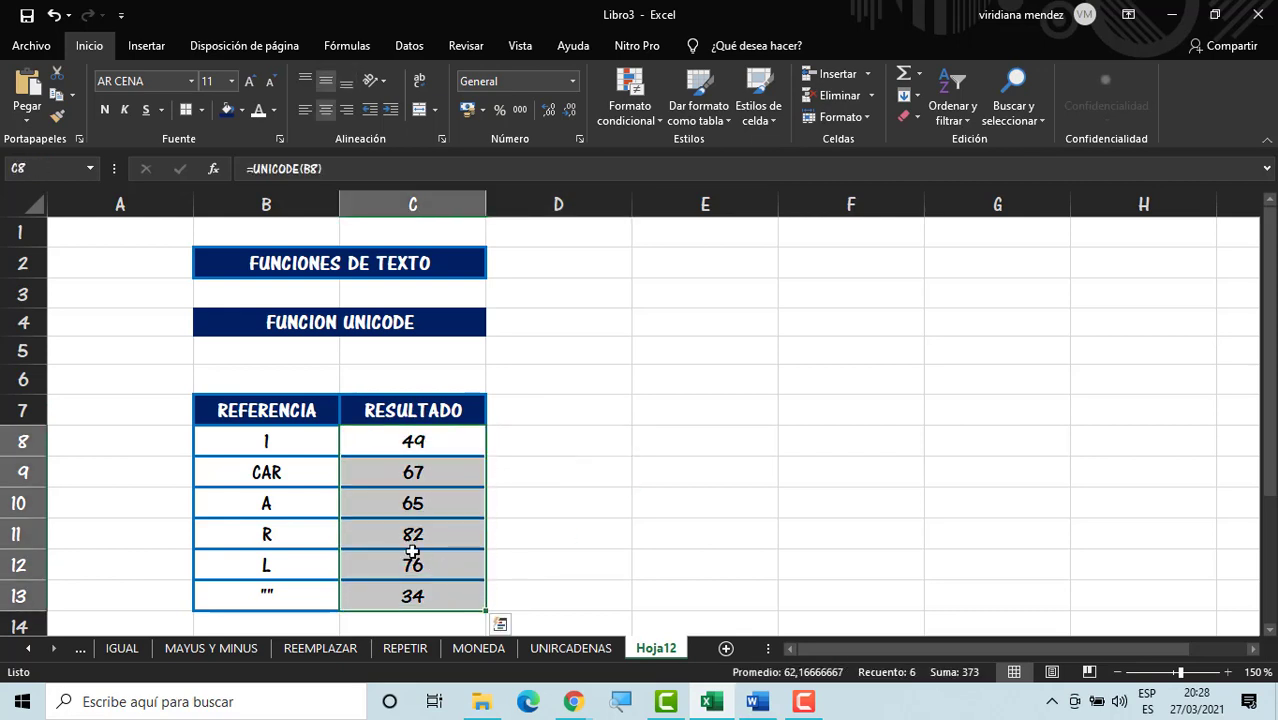
drag(411, 424, 588, 487)
key(Down)
key(Left)
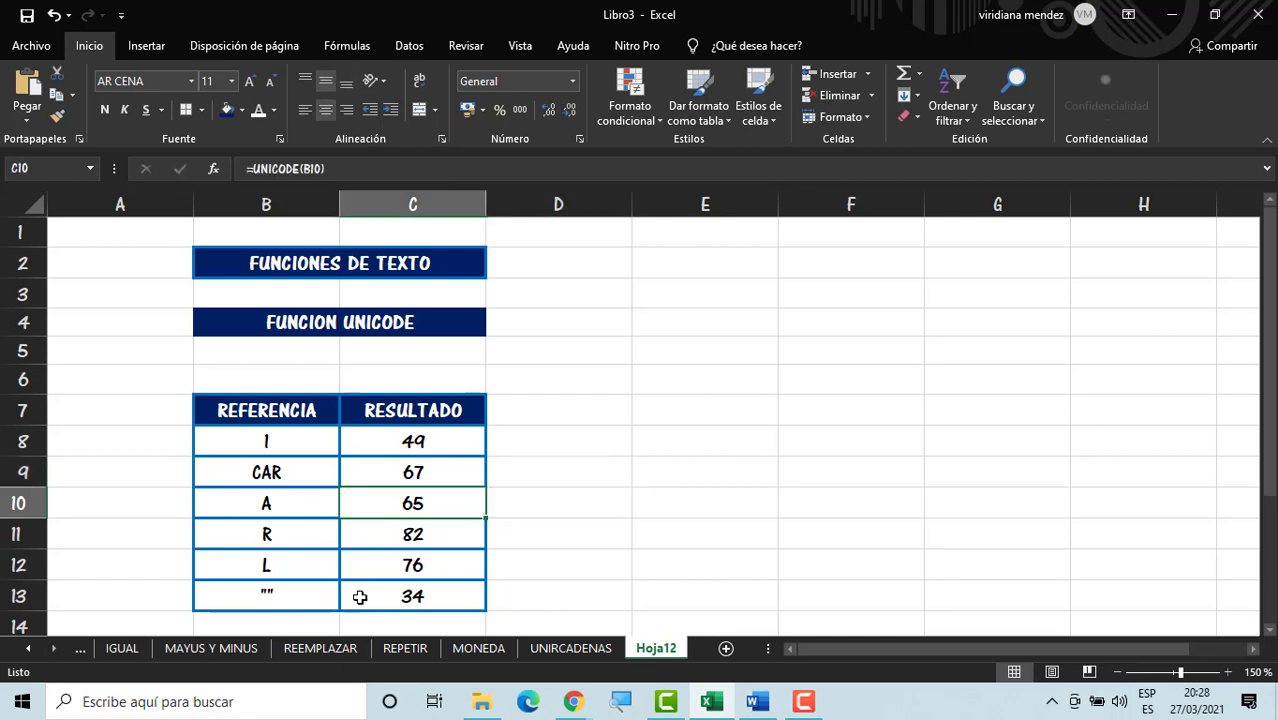
click(599, 513)
click(790, 449)
click(715, 407)
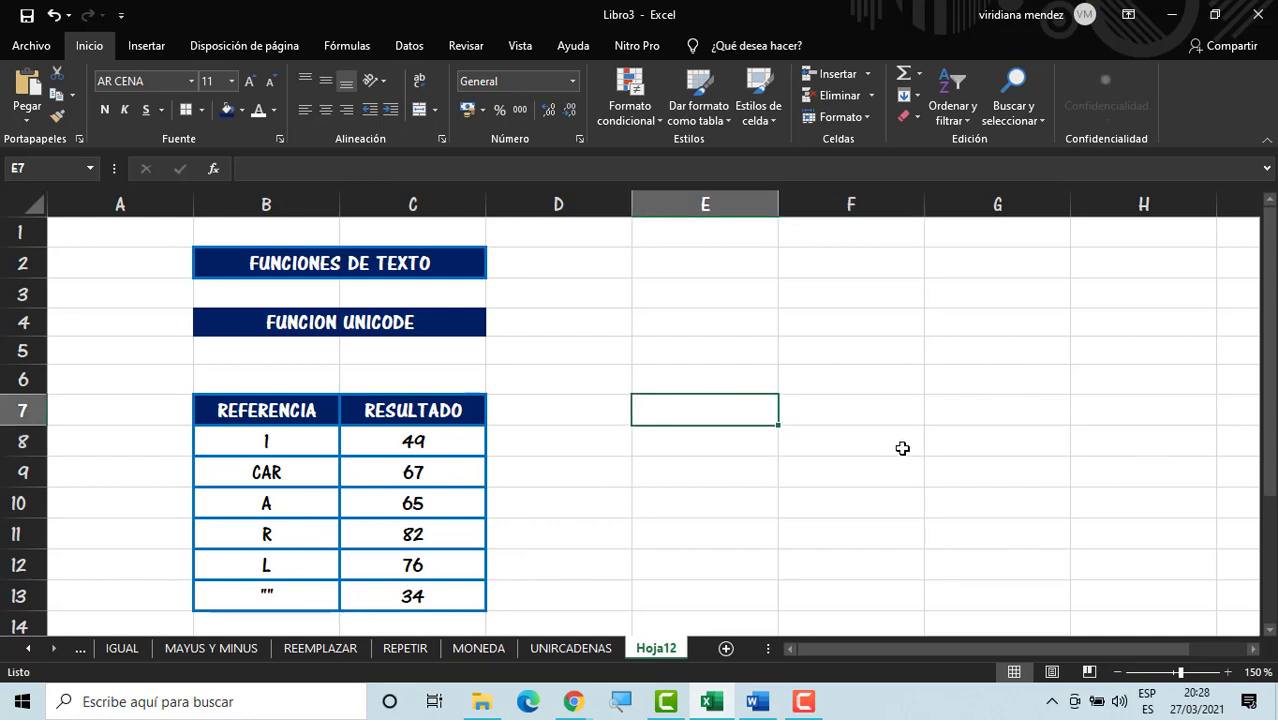
click(451, 513)
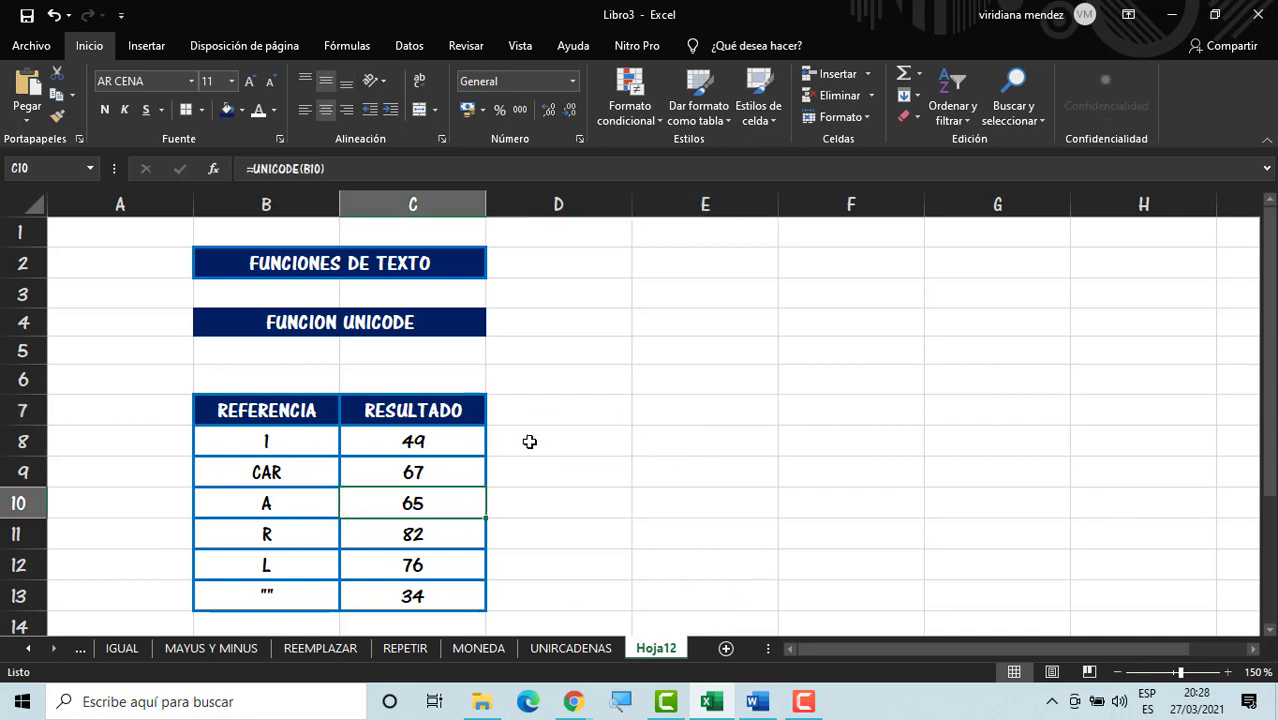
click(684, 421)
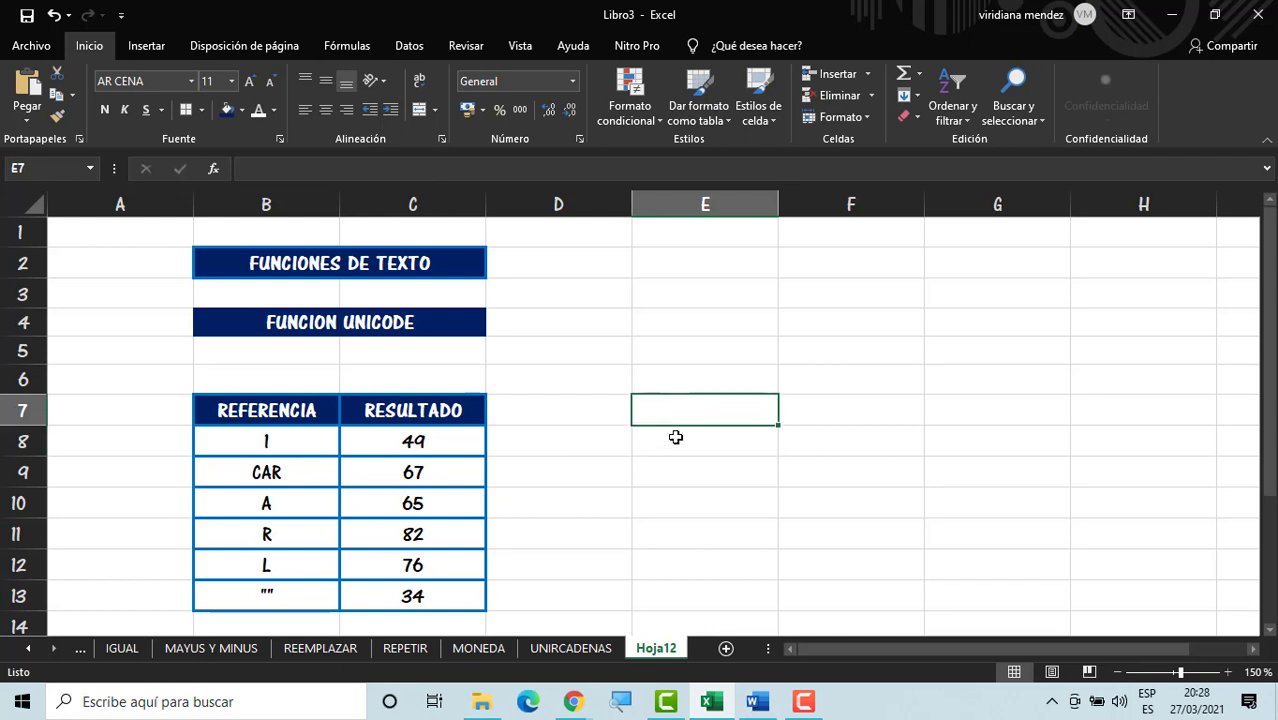
drag(676, 437, 1170, 590)
click(851, 490)
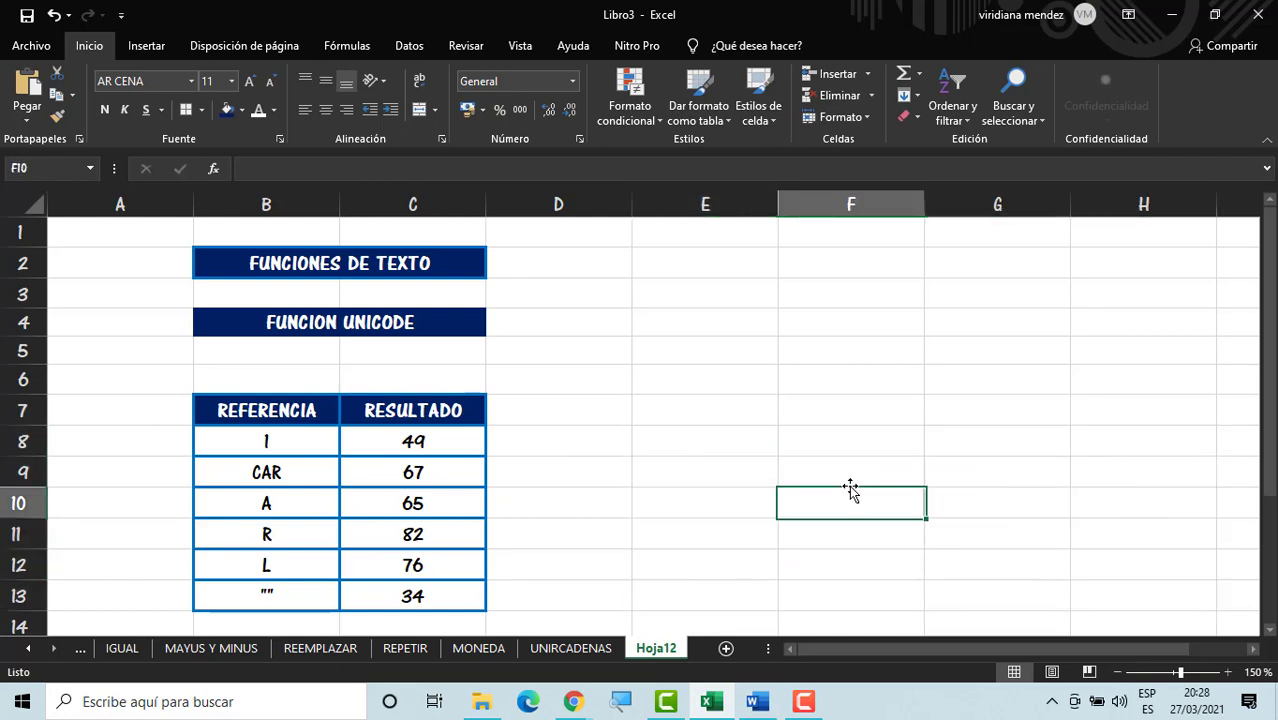
click(687, 357)
click(822, 359)
click(999, 348)
click(1129, 378)
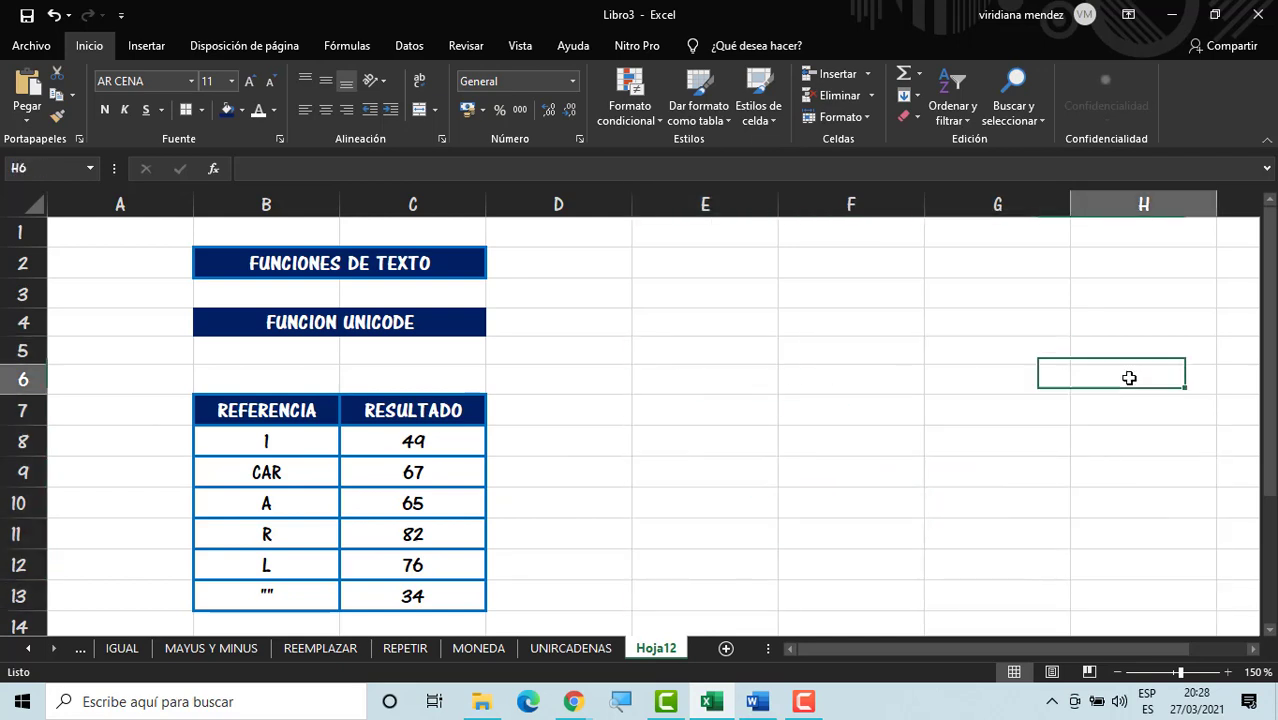
drag(705, 374, 1106, 375)
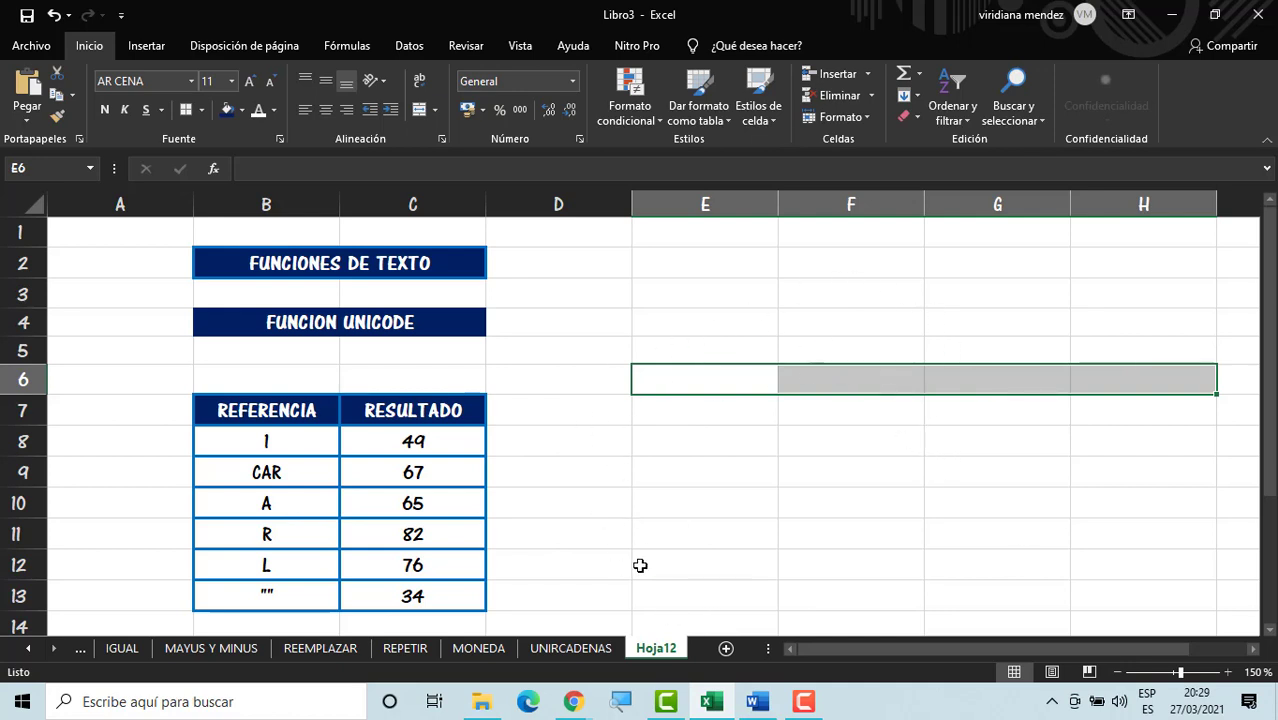
click(1001, 533)
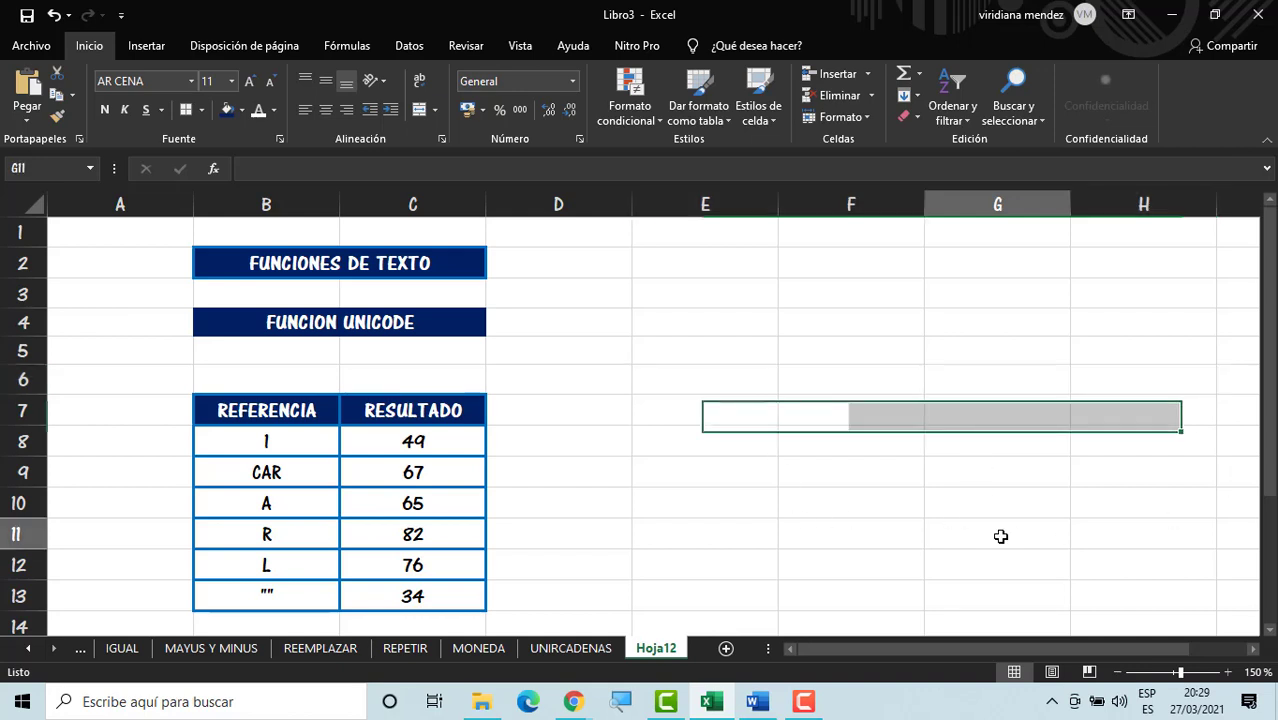
click(846, 581)
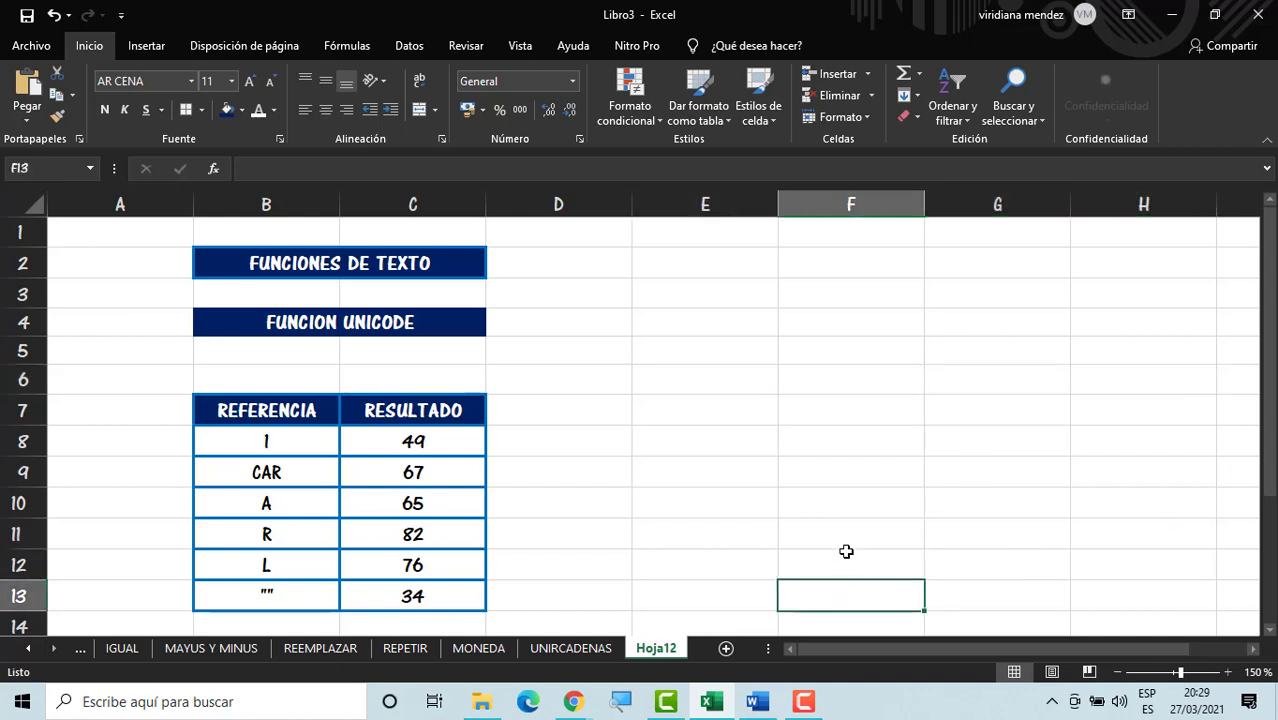
key(Up)
key(Up)
key(Up)
key(Up)
key(Up)
key(Left)
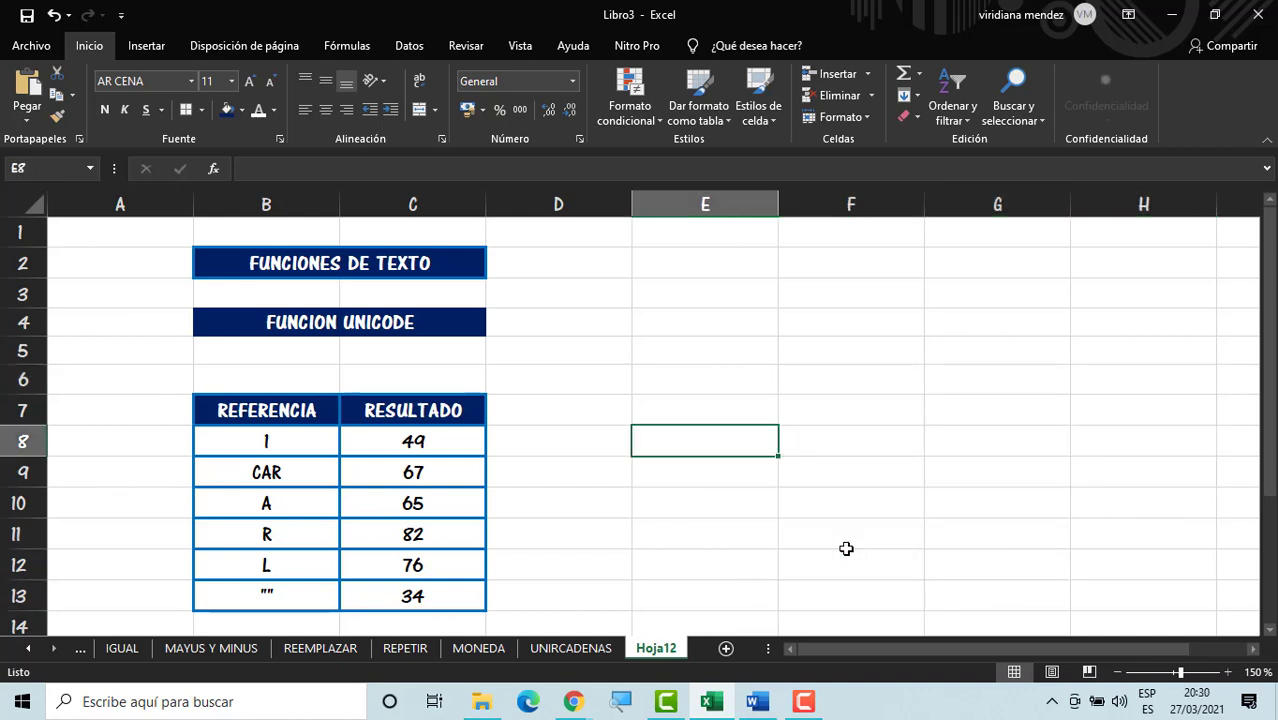